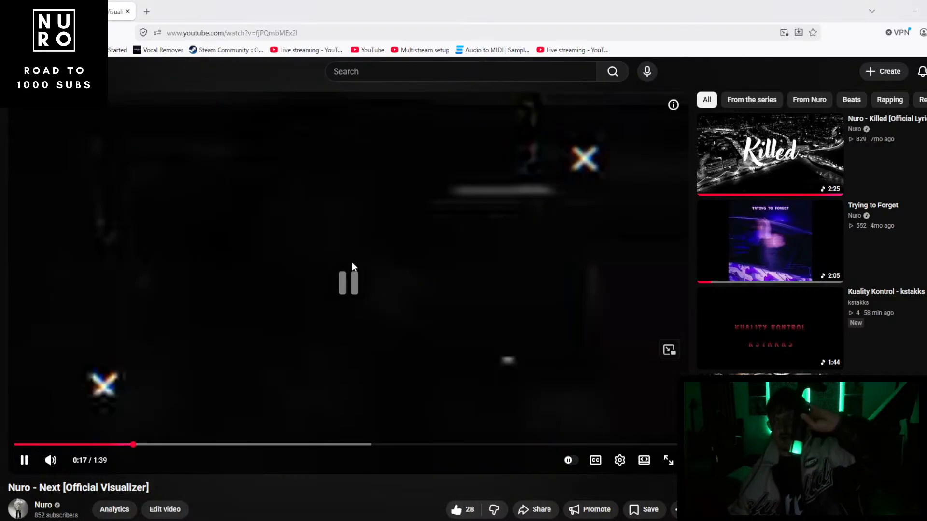
- Pause the visualizer video, scroll to its description, and switch to the song's FL Studio project
left_click(351, 263)
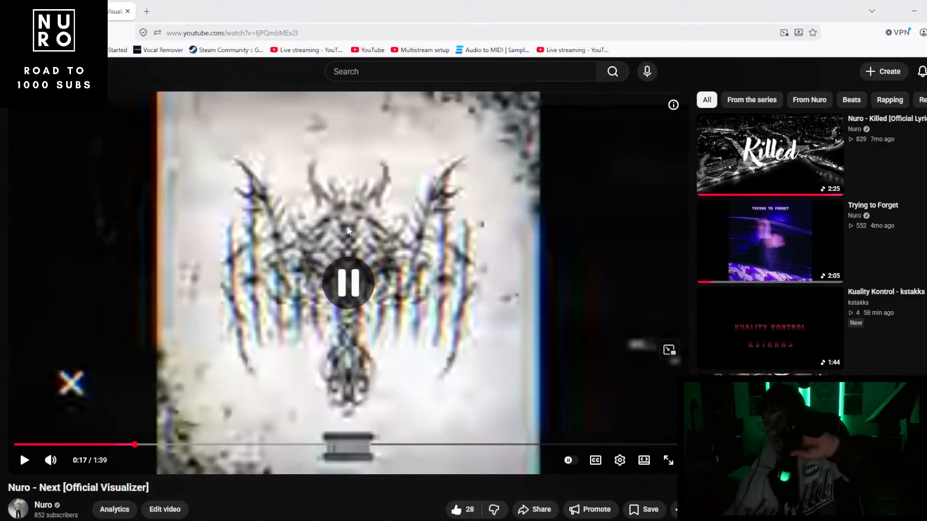
left_click(236, 25)
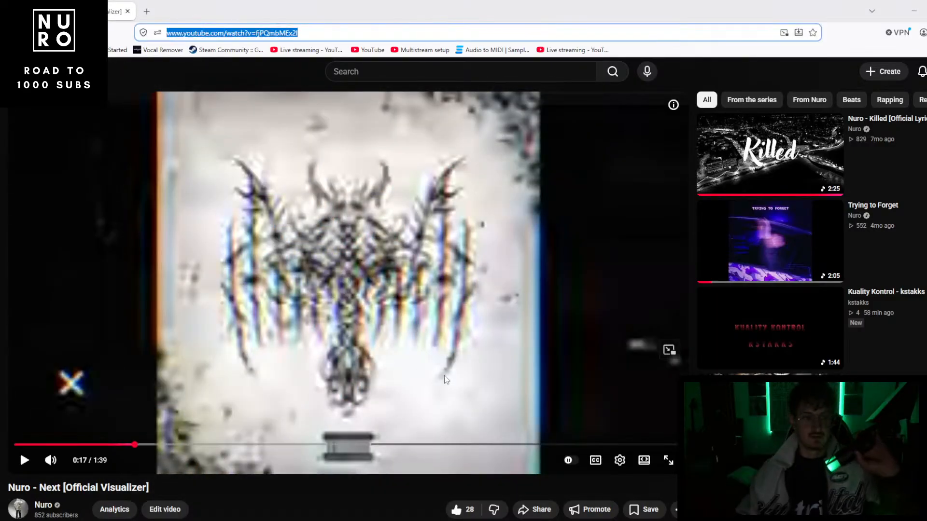
scroll(497, 372, "down", 1)
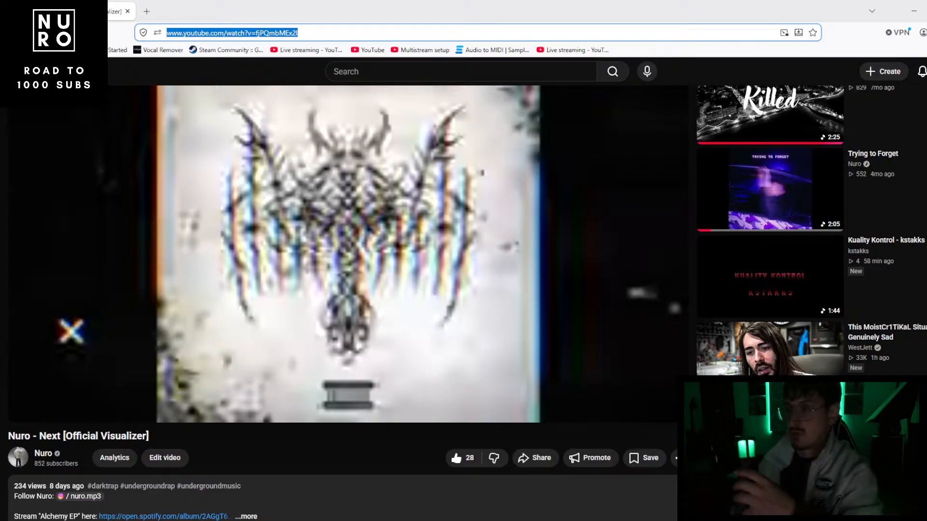
mouse_move(307, 333)
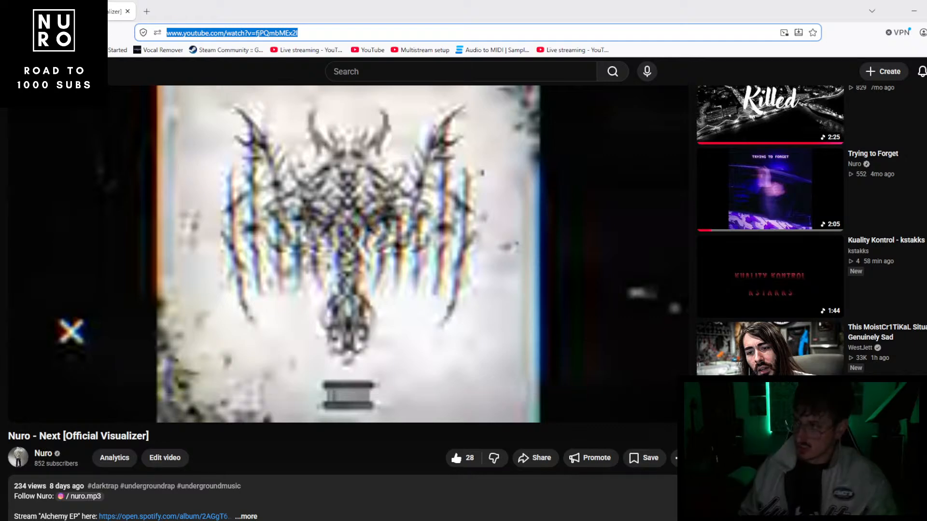
key("alt+Tab")
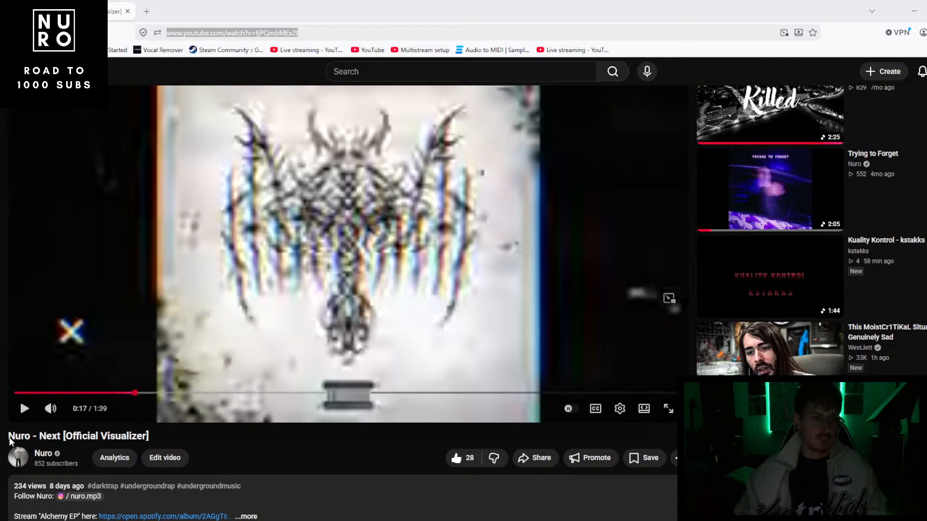
left_click(22, 451)
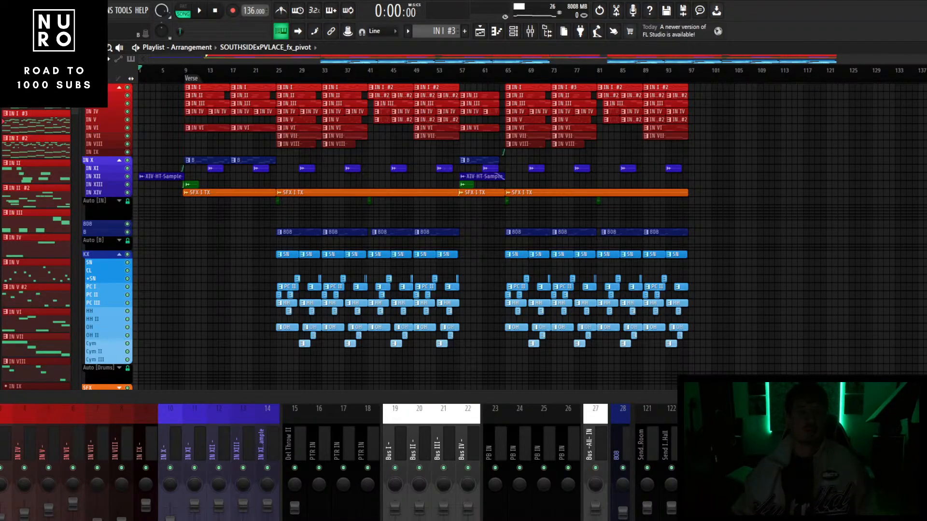
- Move all the 808 clips from the B track to the 808 track and play the song from the start
scroll(203, 227, "up", 4)
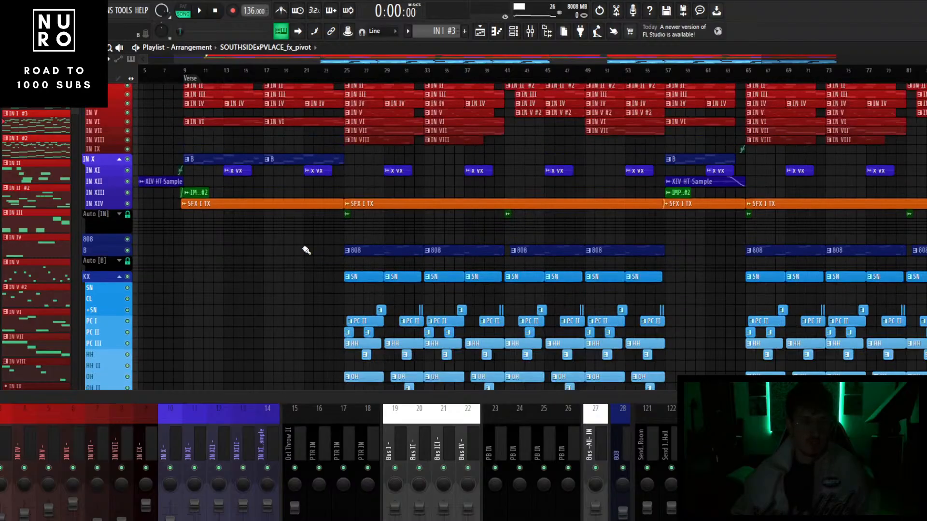
left_click_drag(286, 247, 811, 232)
scroll(220, 233, "up", 3)
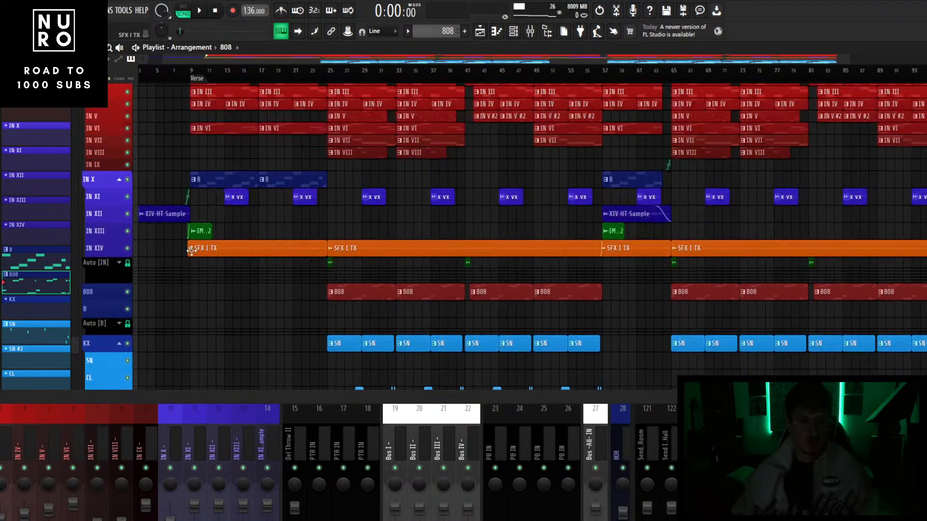
scroll(179, 251, "up", 1)
key("space")
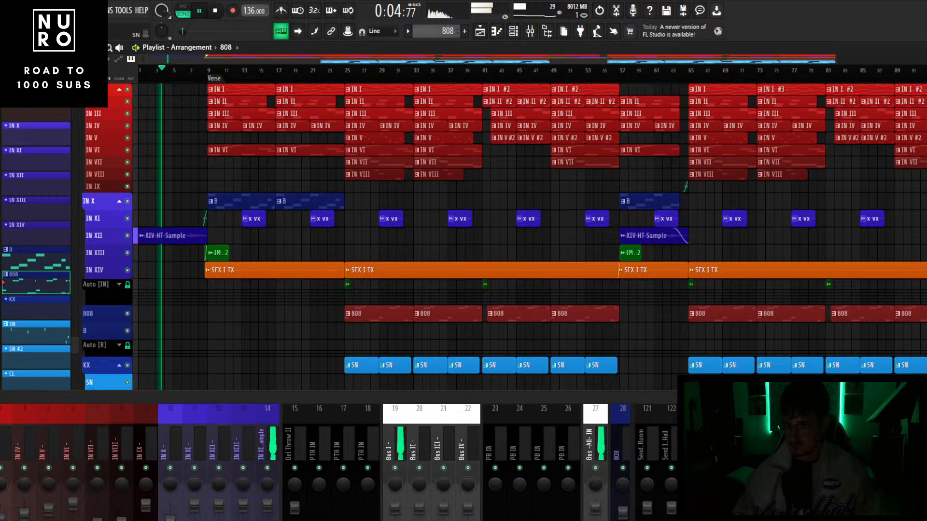
- Bring up the full mixer and load the "2 Soft Clippy" mastering preset onto the Master track
left_click_drag(491, 409, 587, 291)
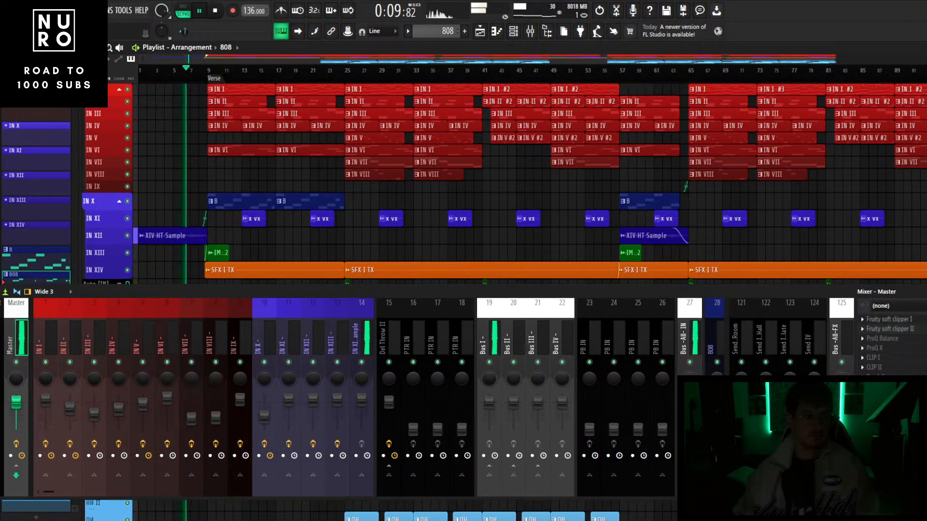
left_click(547, 31)
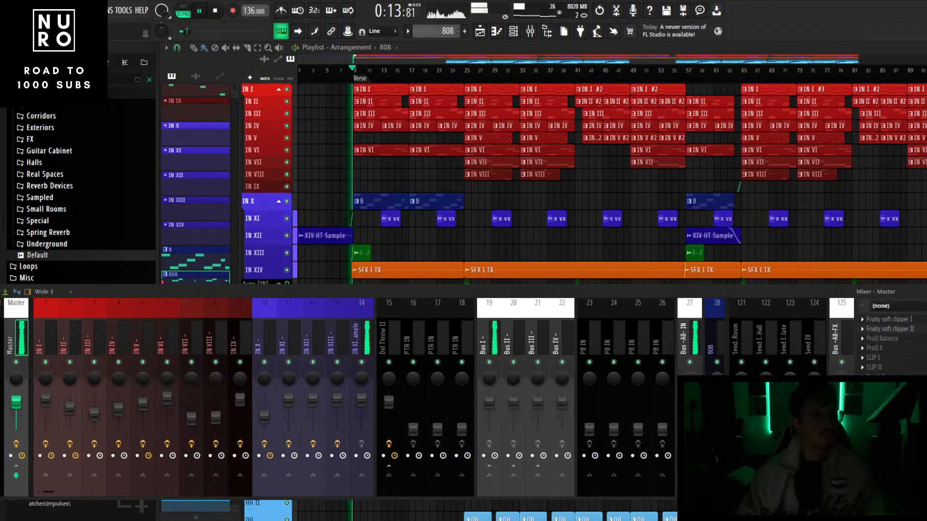
left_click(59, 63)
left_click_drag(59, 126, 11, 365)
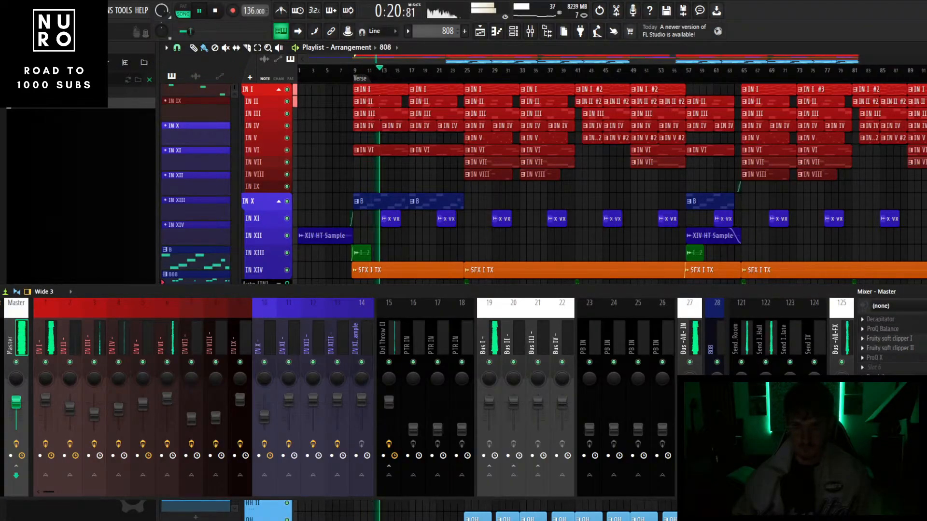
left_click(882, 320)
- Load the NLS Bus preset onto drum bus track 57 and route Bus Drums Low and Bus Drums Top into it
left_click_drag(511, 292, 487, 436)
left_click_drag(497, 300, 502, 285)
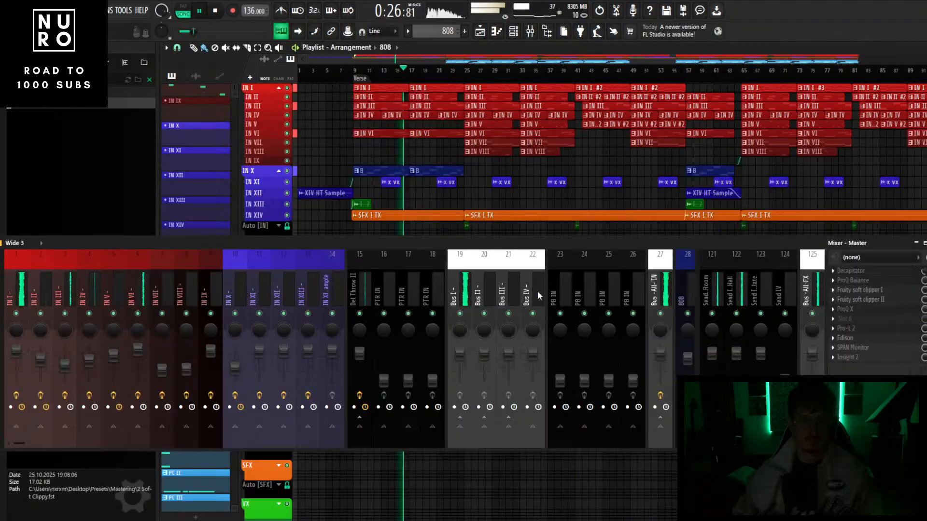
scroll(538, 290, "right", 10)
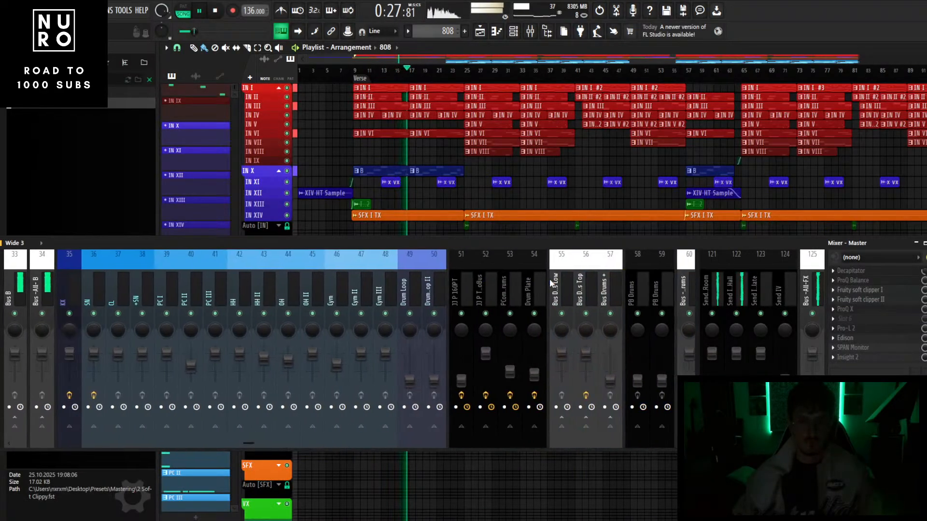
left_click(580, 286)
scroll(579, 286, "right", 3)
left_click(614, 290)
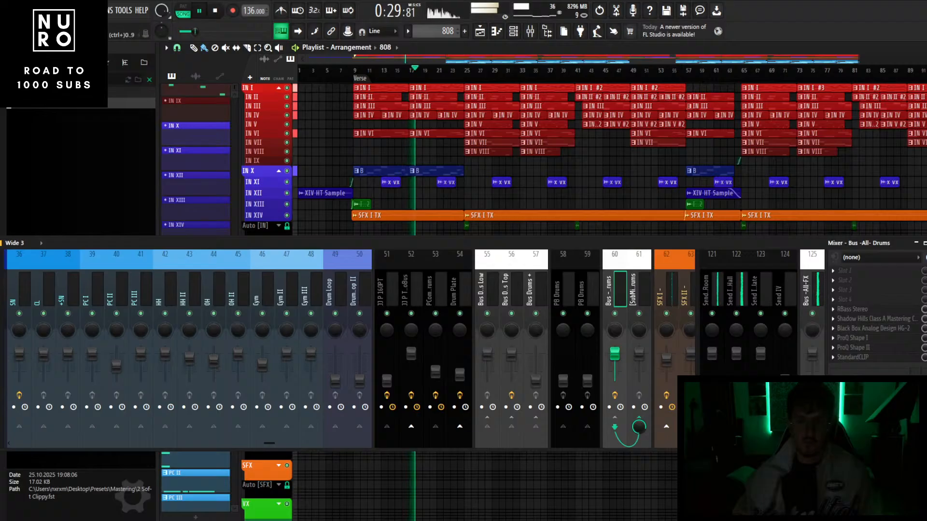
left_click(514, 288)
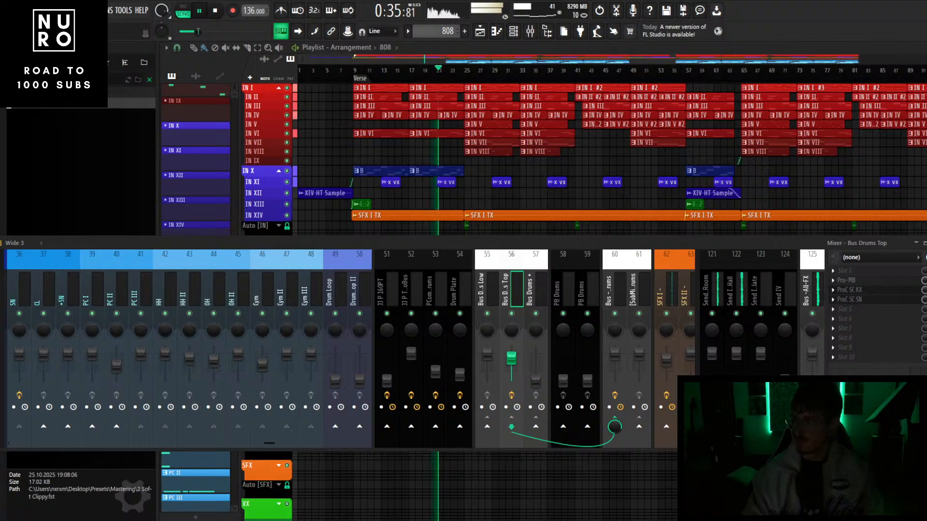
type("nls")
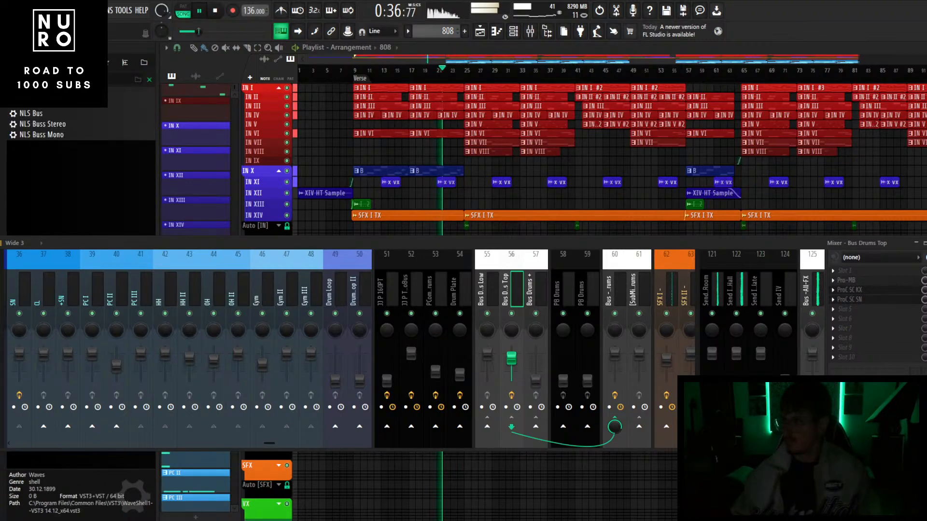
left_click_drag(29, 113, 536, 296)
left_click(535, 396)
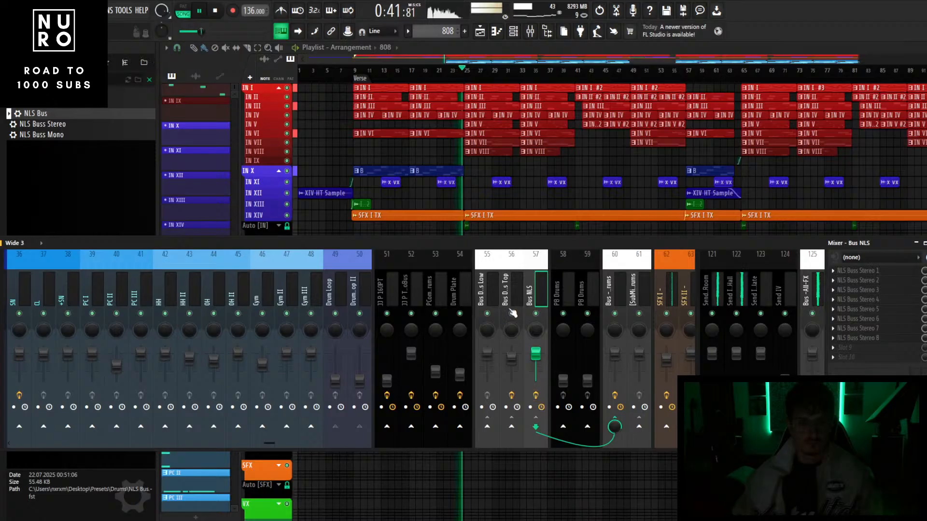
left_click_drag(489, 350, 517, 361)
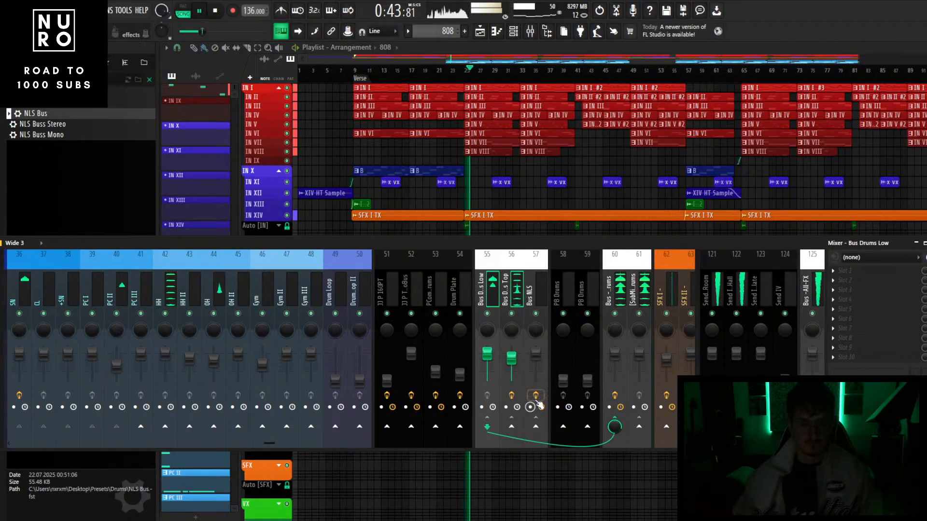
left_click(519, 331)
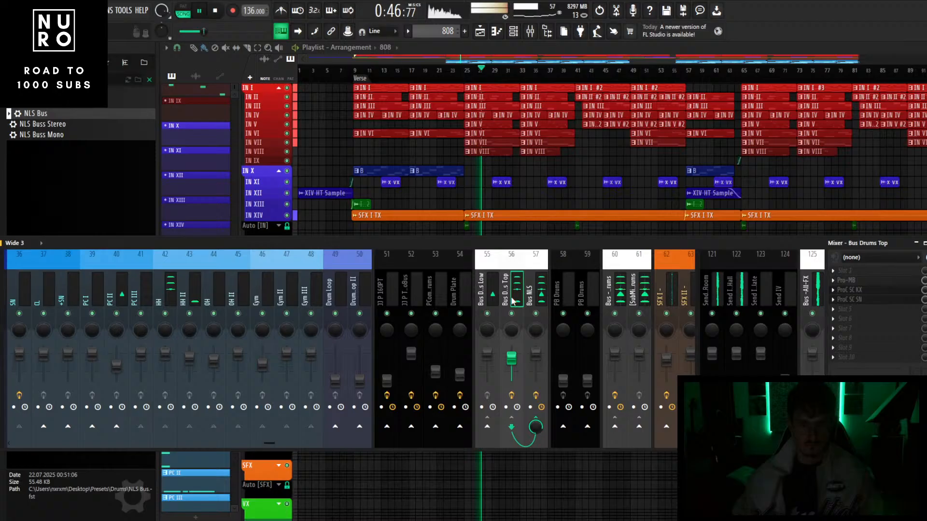
- Review the 808 and drum tracks in the mixer and playlist during playback, and stop the song
scroll(513, 302, "left", 6)
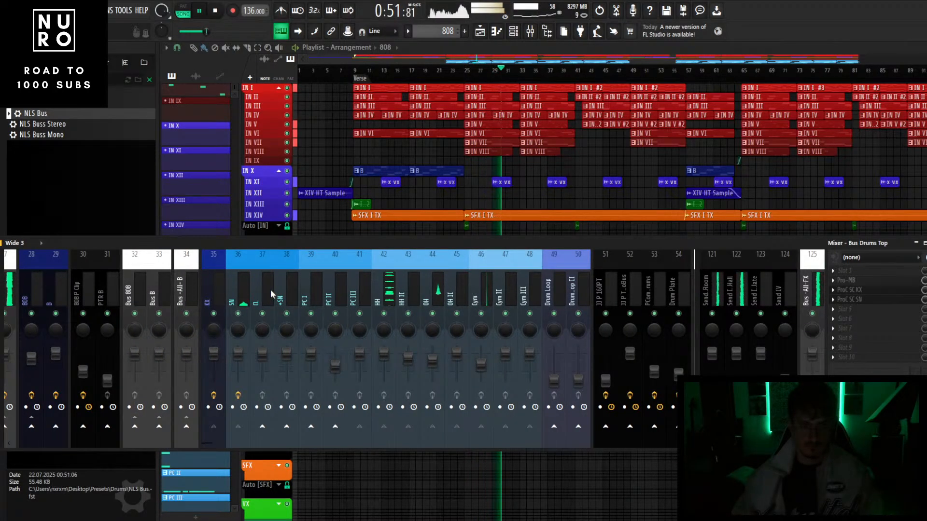
scroll(270, 288, "left", 2)
left_click_drag(453, 243, 468, 327)
scroll(528, 248, "down", 2)
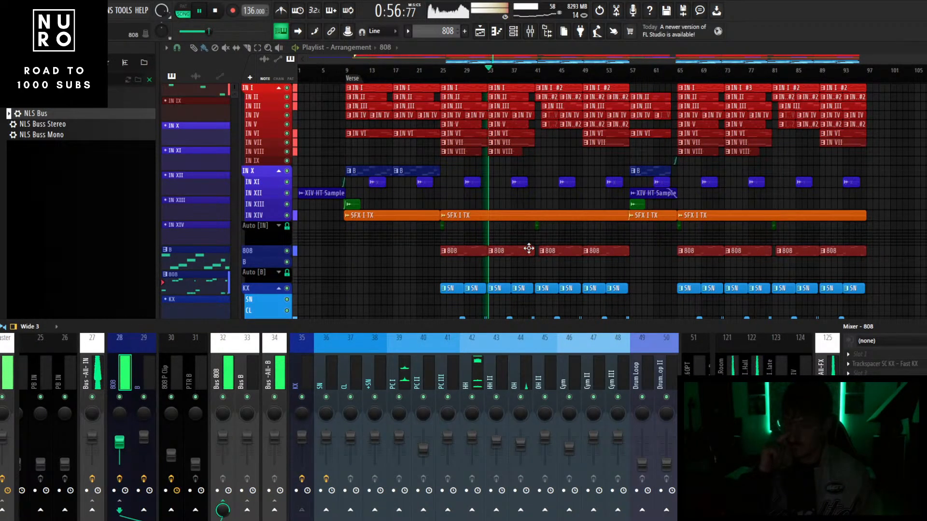
scroll(502, 271, "down", 3)
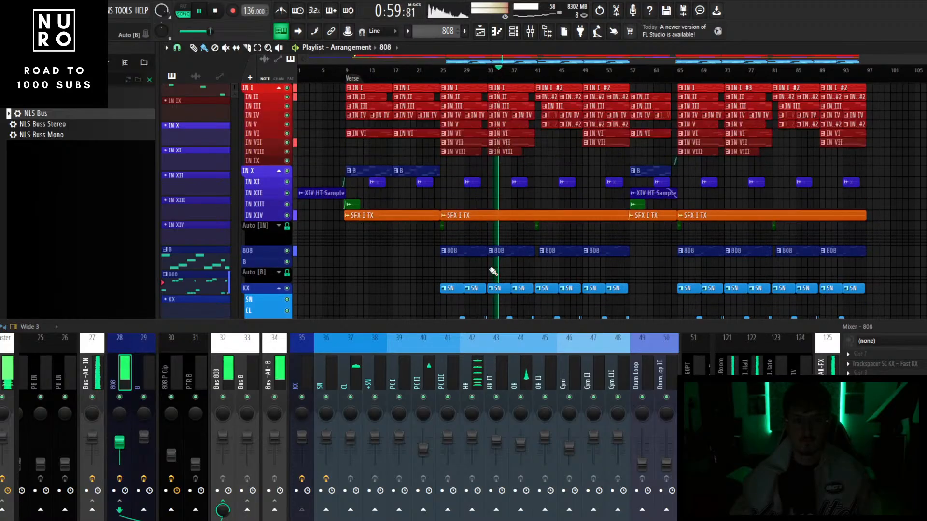
left_click_drag(517, 329, 492, 339)
scroll(490, 253, "up", 3)
scroll(491, 251, "up", 2)
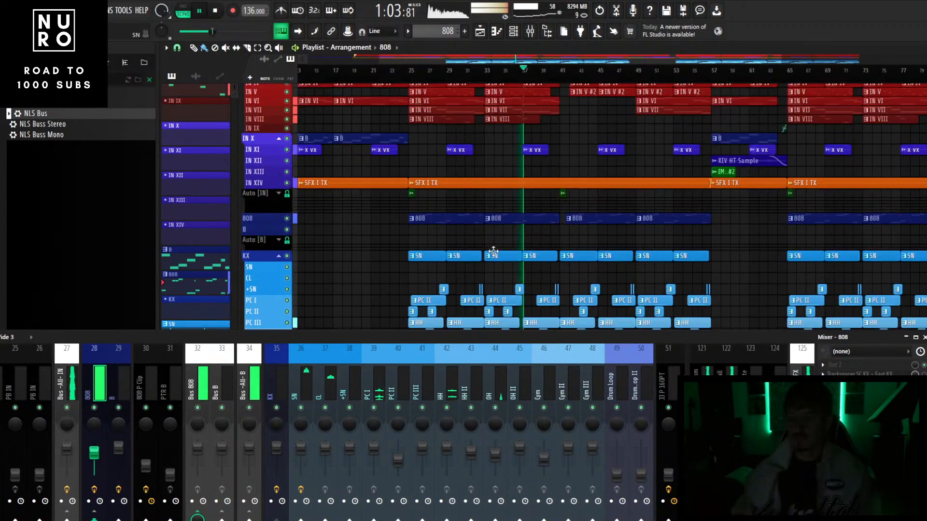
key("space")
scroll(477, 314, "down", 2)
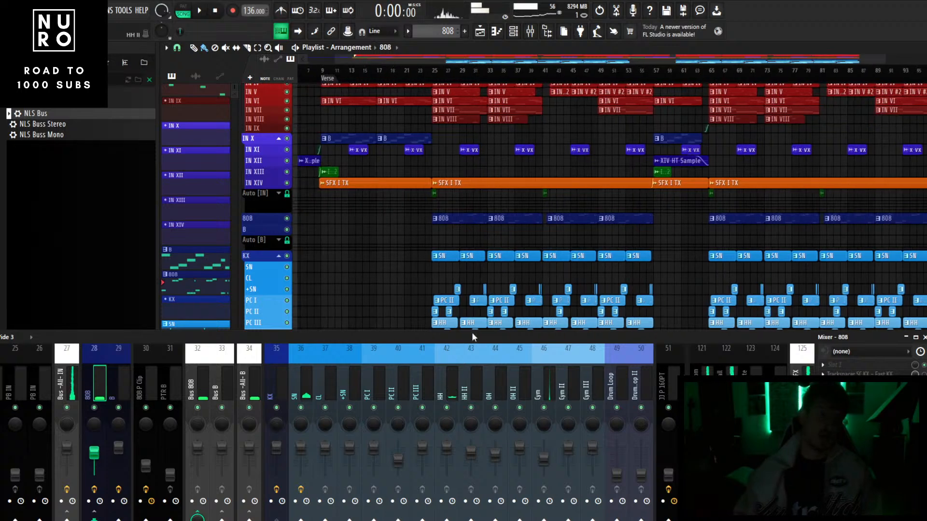
- Move the three B pattern clips from the IN X track down to the B track
left_click_drag(453, 341, 464, 398)
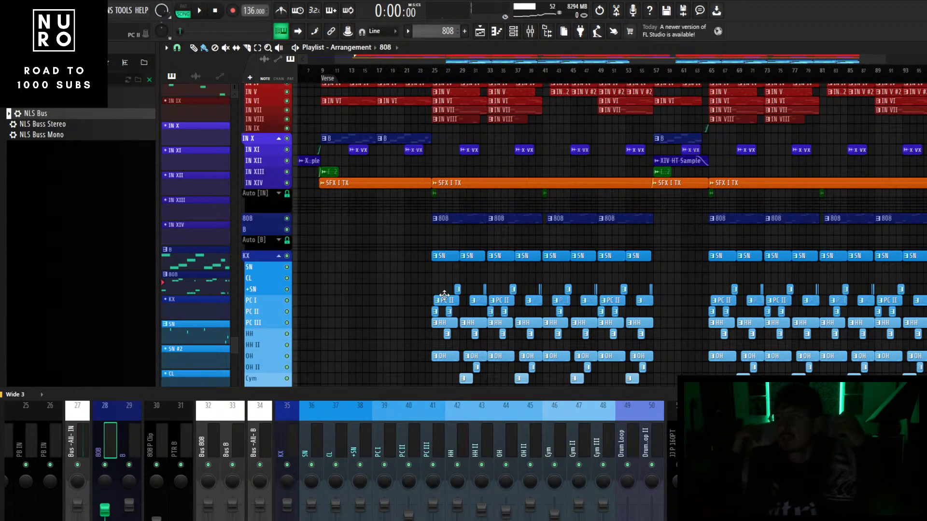
scroll(419, 261, "up", 3)
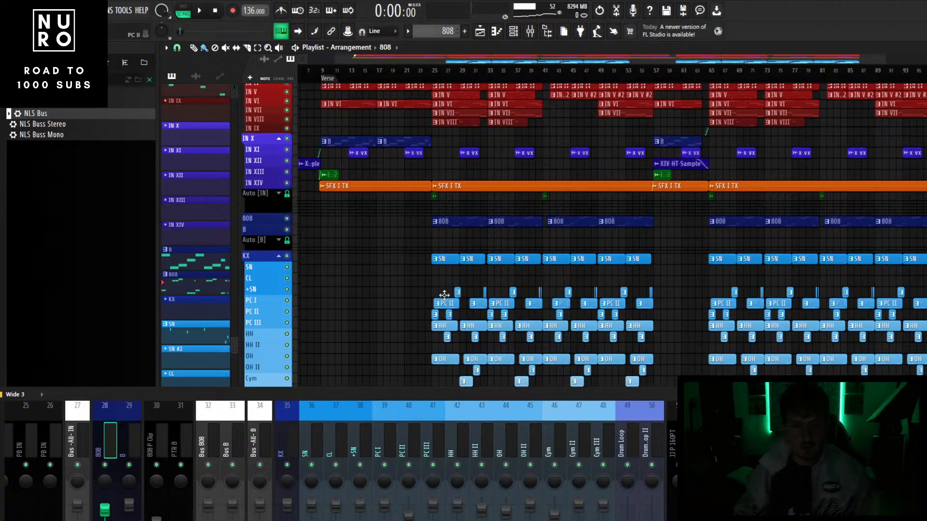
scroll(491, 224, "down", 2)
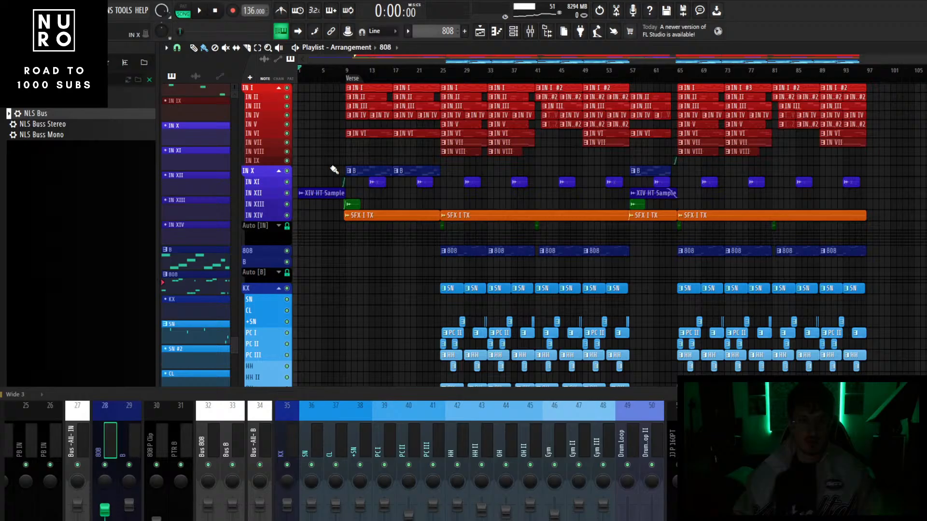
left_click_drag(646, 171, 646, 262)
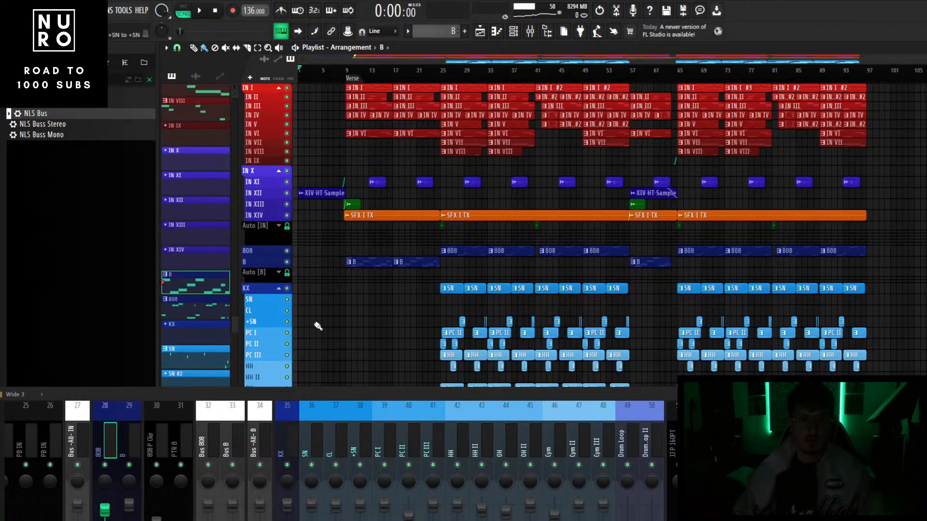
- Set the playback position to bar 25 and solo the KX drum track group
scroll(344, 318, "up", 3)
scroll(340, 319, "up", 3)
scroll(338, 320, "down", 4)
scroll(362, 312, "down", 2)
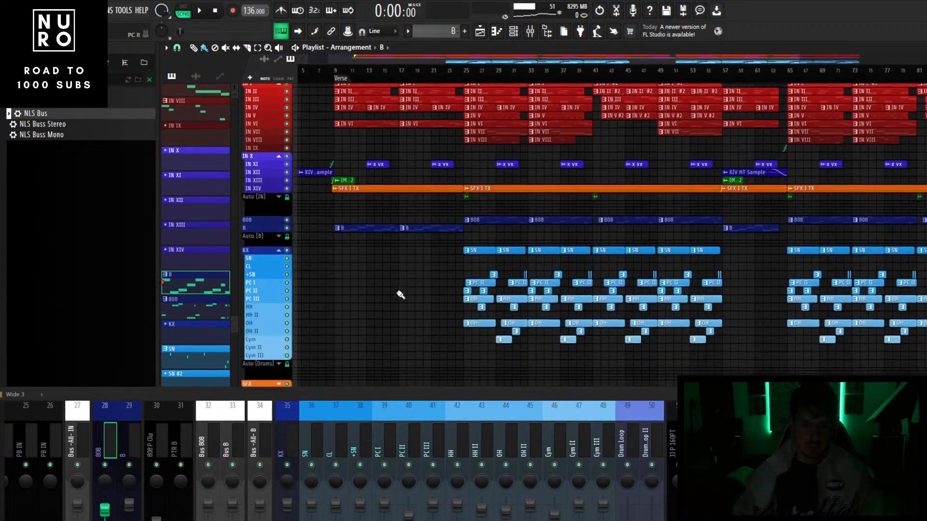
scroll(406, 297, "down", 1)
scroll(437, 311, "up", 2)
scroll(359, 301, "up", 2)
scroll(348, 280, "up", 3)
scroll(323, 222, "down", 2)
scroll(322, 202, "up", 3)
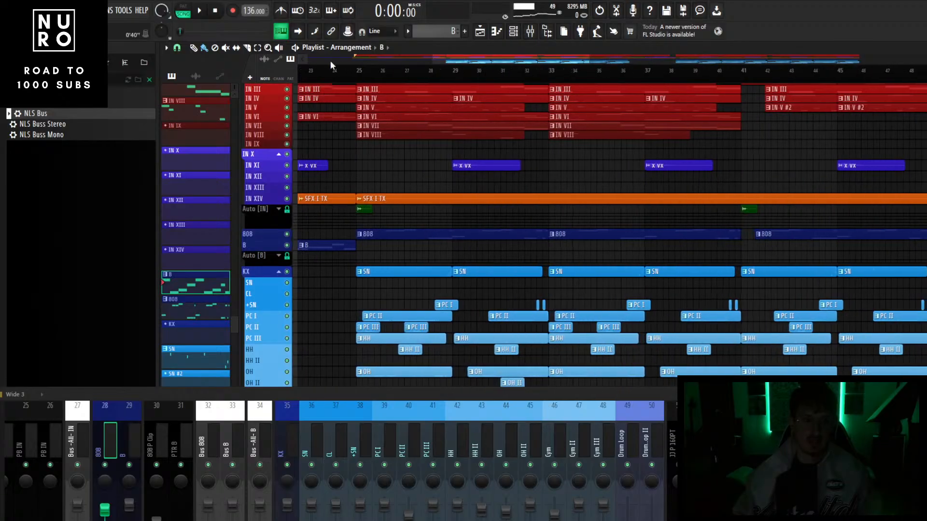
left_click(360, 73)
scroll(346, 272, "up", 2)
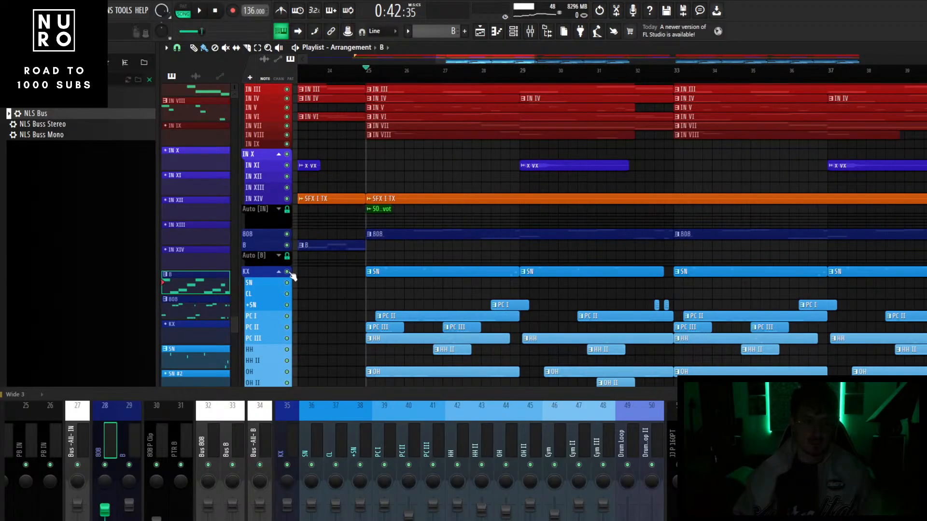
left_click(287, 272, "ctrl")
- Bring the soloed drum clips and their mixer tracks into view, start playback, and select the HH mixer track
scroll(319, 298, "down", 3)
scroll(333, 297, "down", 1)
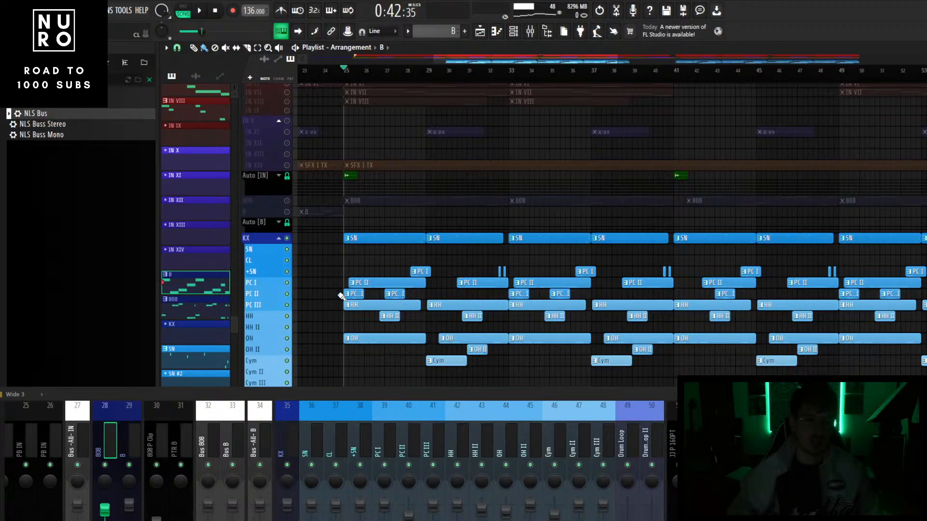
left_click_drag(504, 394, 497, 341)
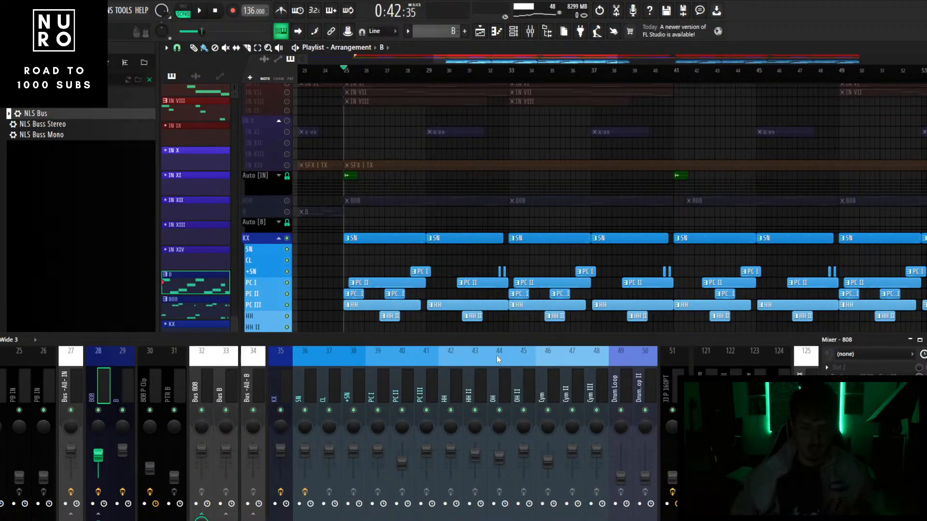
scroll(572, 367, "down", 3)
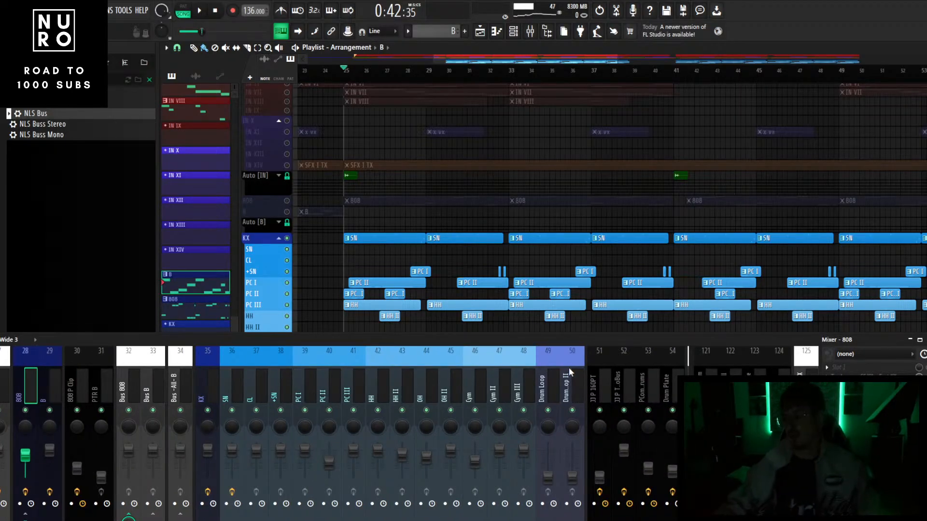
key("space")
left_click(380, 358)
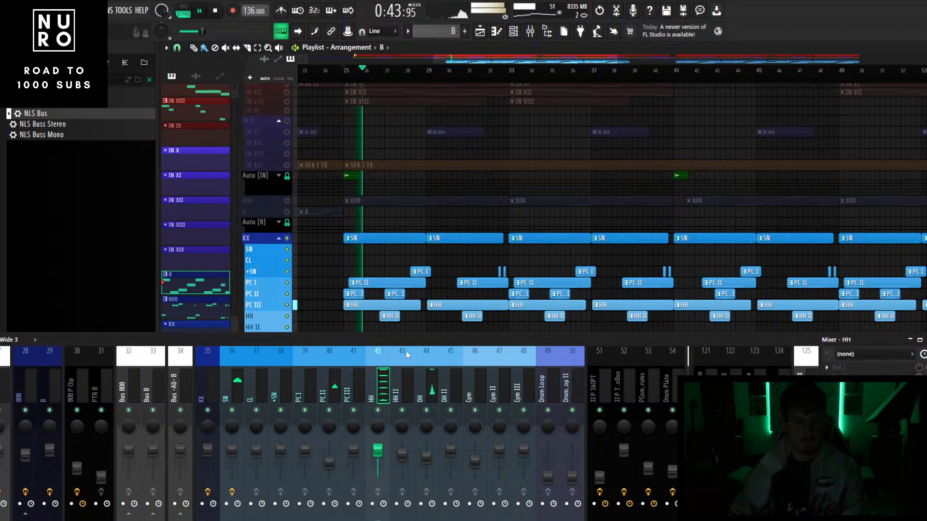
- Send the individual drum mixer tracks, one by one starting from SN, to the Drum Plate track
left_click_drag(408, 342, 395, 279)
left_click(204, 318)
key("Right")
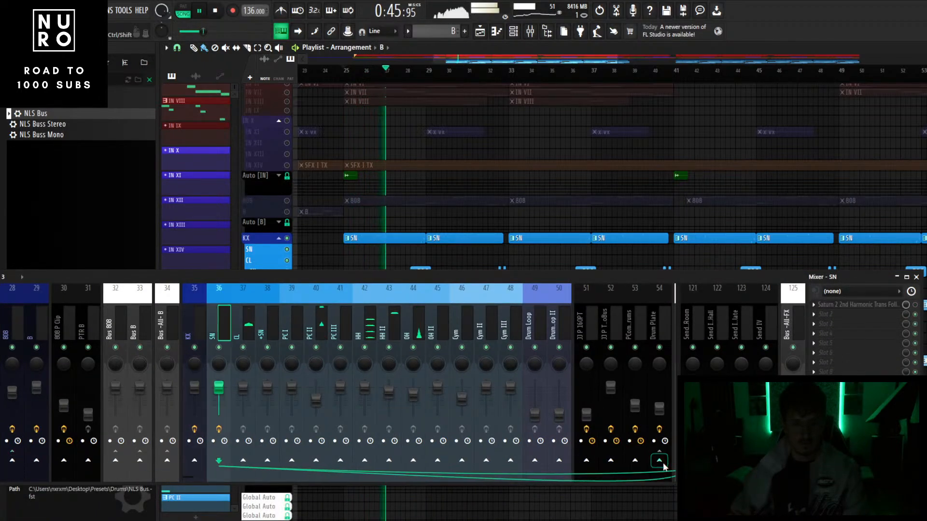
key("Right")
key("Right")
key("Right")
key("Right")
key("Right")
key("Right")
key("Right")
key("Right")
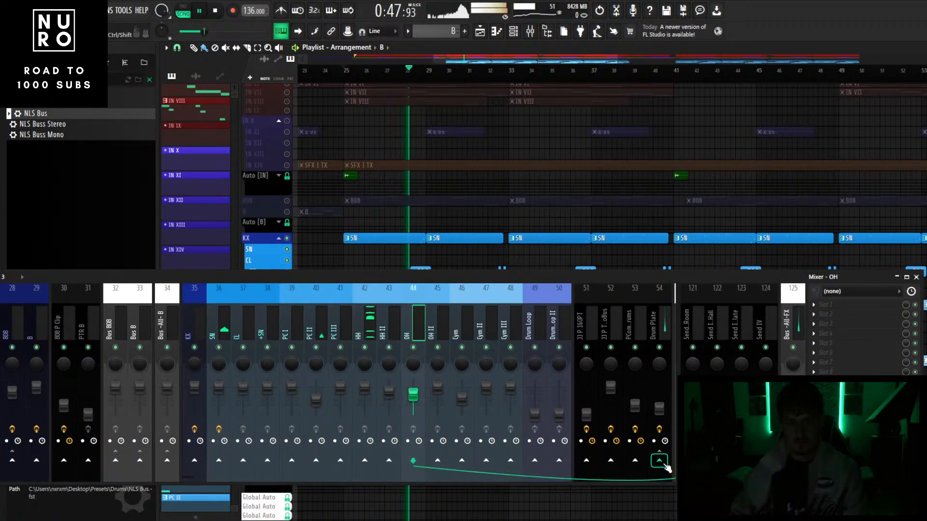
key("Right")
key("Right")
key("Right")
key("Right")
key("Right")
- Insert FabFilter Pro-Q 3 in slot 3 of the HH mixer track and uncover its window
left_click(366, 329)
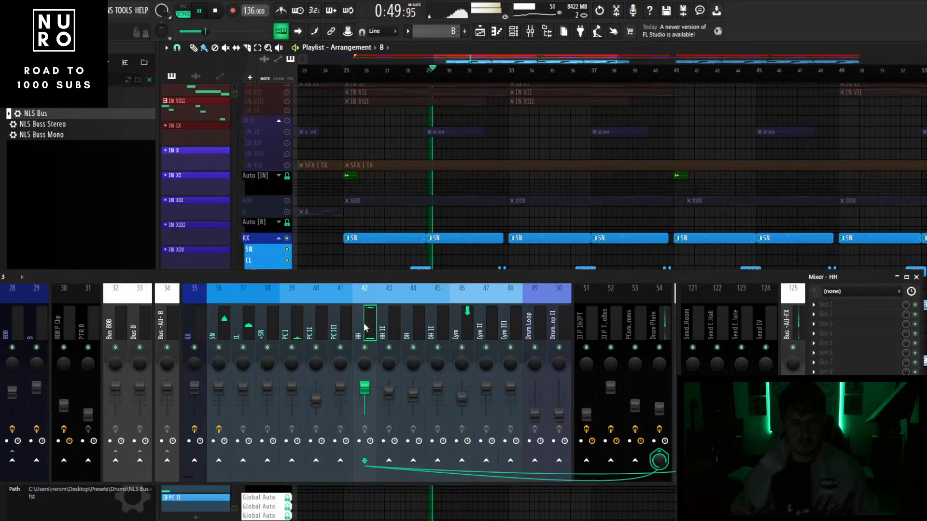
left_click(814, 324)
left_click(460, 64)
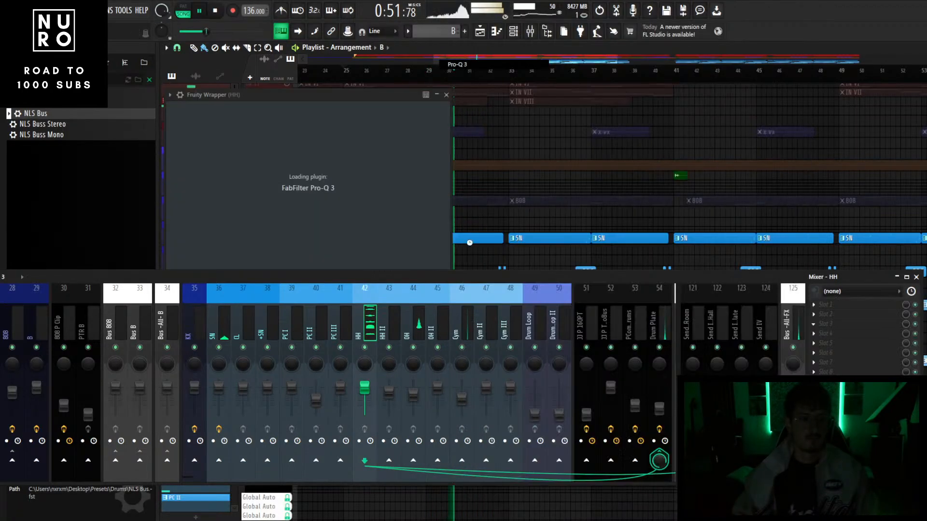
left_click_drag(494, 278, 497, 355)
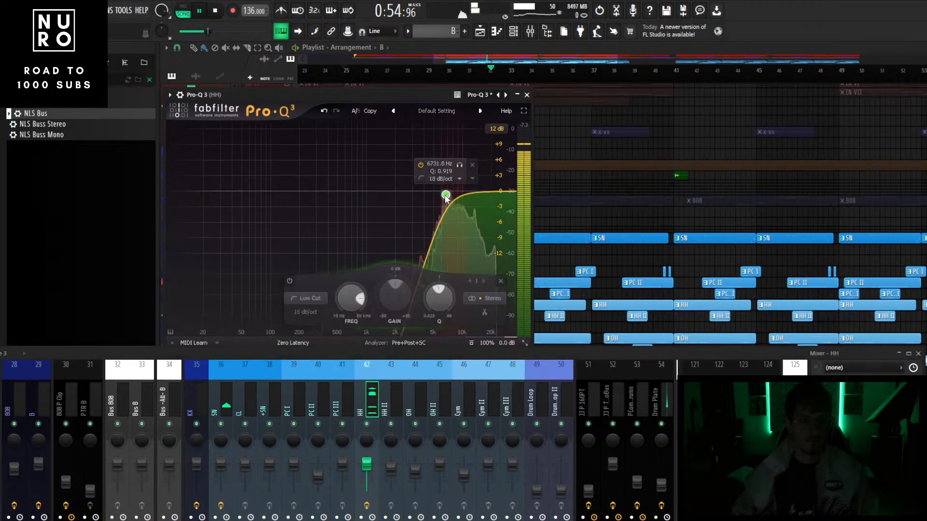
- Shape an 18 dB/oct low cut in the HH equalizer and switch its processing mode to Natural Phase
left_click_drag(446, 195, 450, 192)
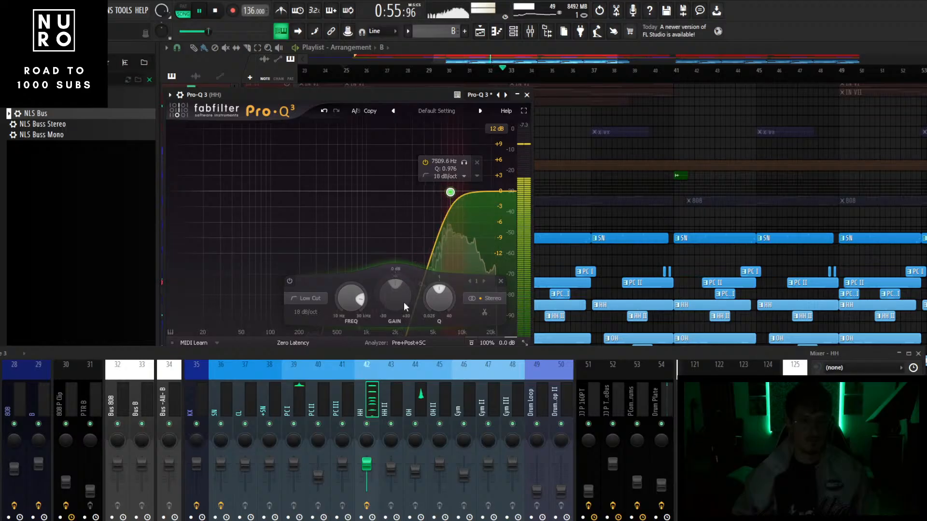
left_click(289, 341)
left_click(290, 364)
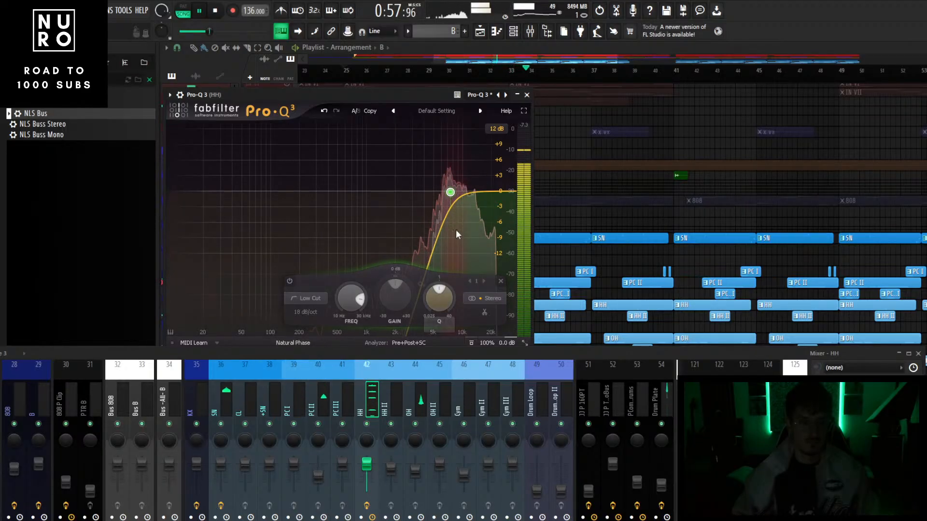
left_click_drag(450, 192, 401, 192)
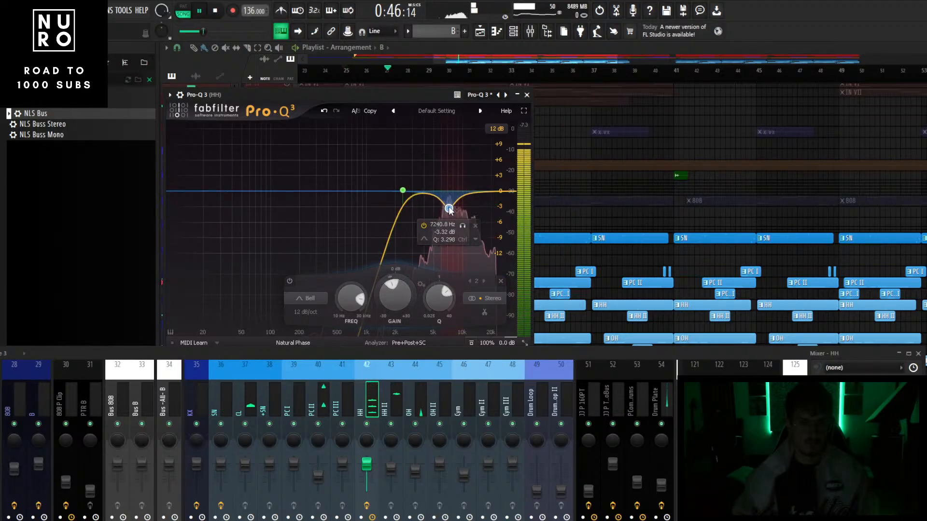
- Add a narrow dip of about 3 dB near 7.2 kHz and a slight high-end boost to the HH equalizer, and stop playback
left_click_drag(478, 194, 447, 211)
left_click_drag(409, 353, 421, 245)
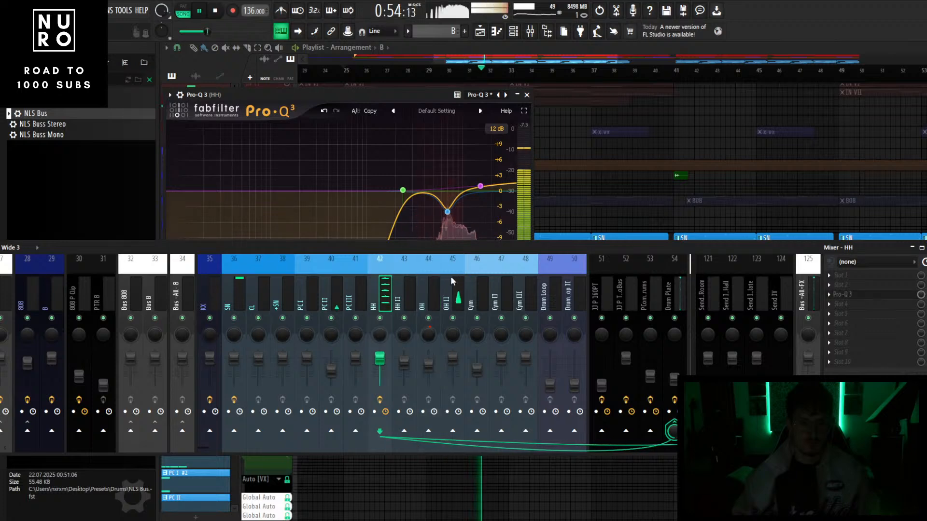
key("space")
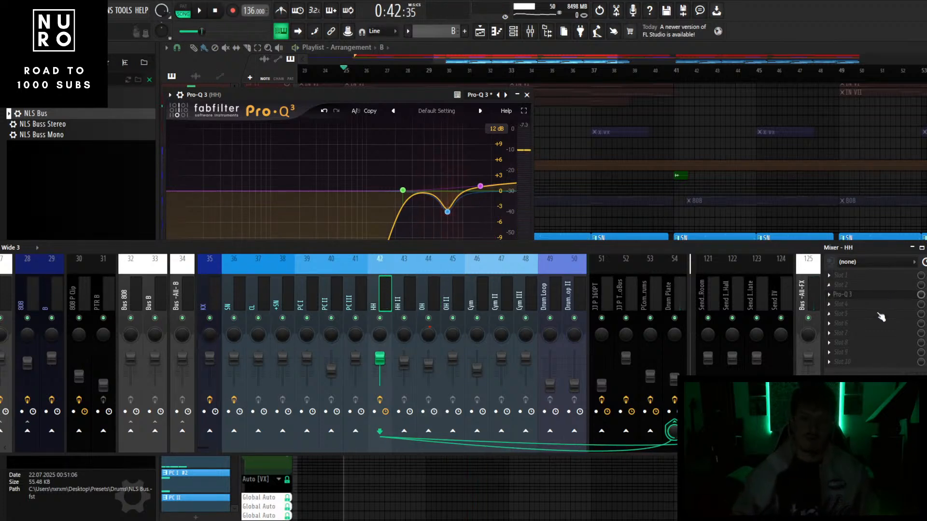
- Insert the PanMan auto-panner after Pro-Q 3 on the HH mixer track and uncover its window
left_click(878, 314)
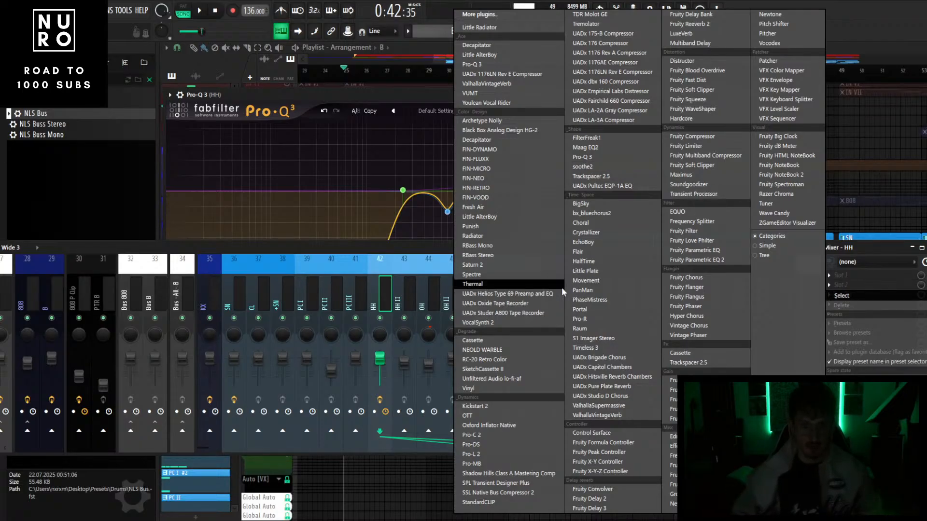
left_click(583, 290)
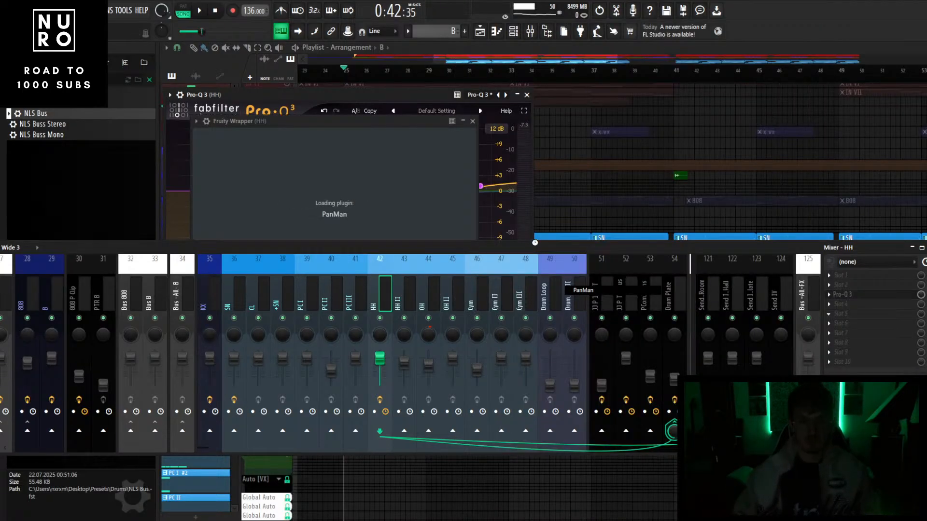
left_click_drag(532, 248, 512, 321)
- Set PanMan to Rhythm Shape mode at a 1/2 note with reduced width and more smoothing, and start playback
left_click(474, 233)
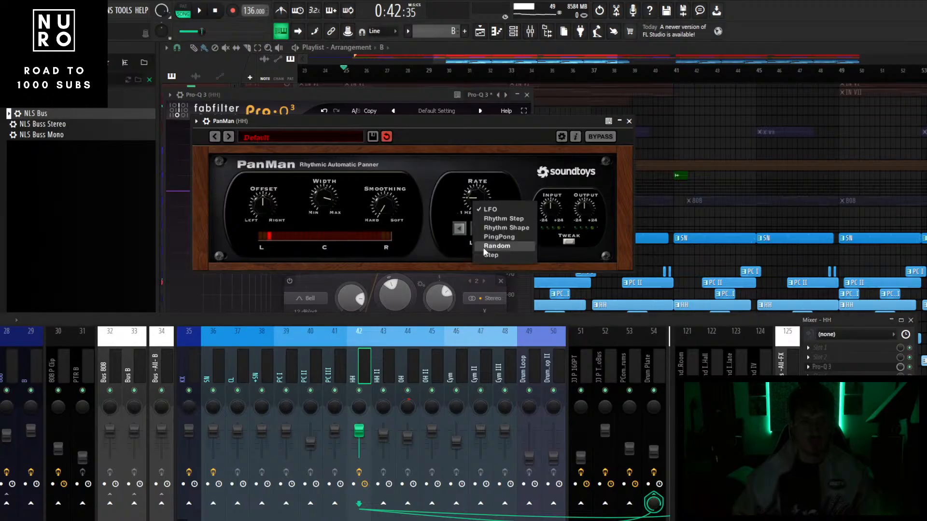
left_click(508, 229)
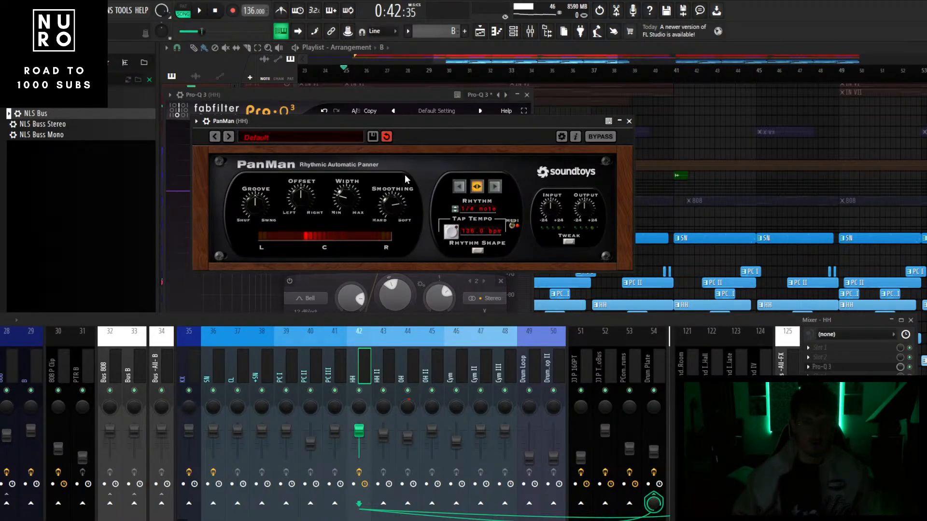
left_click(455, 207)
left_click_drag(430, 125, 462, 111)
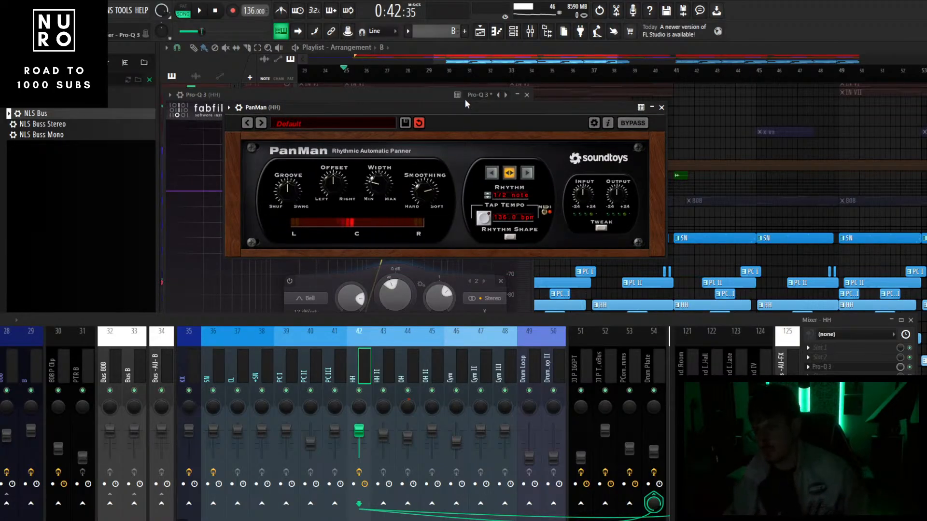
key("space")
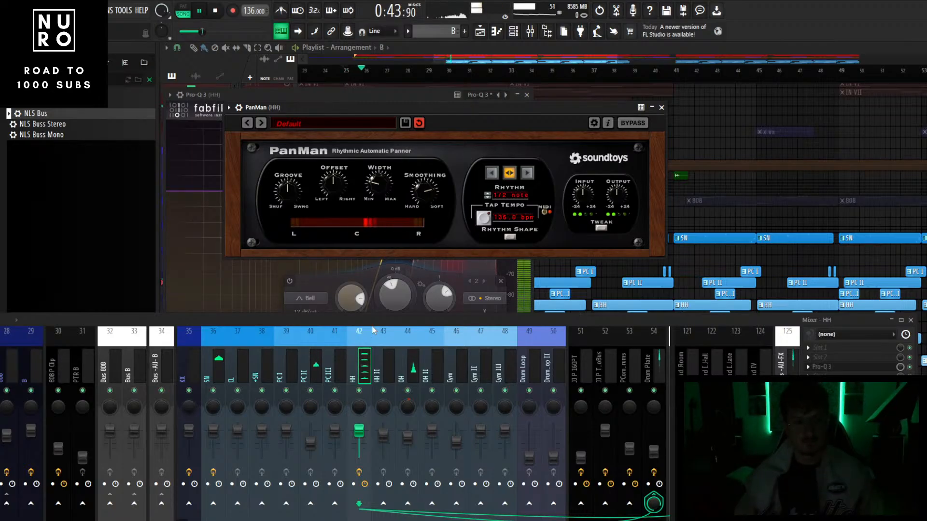
- Insert Pro-Q 3 on the CL mixer track and move its window clear of the mixer
left_click(243, 371)
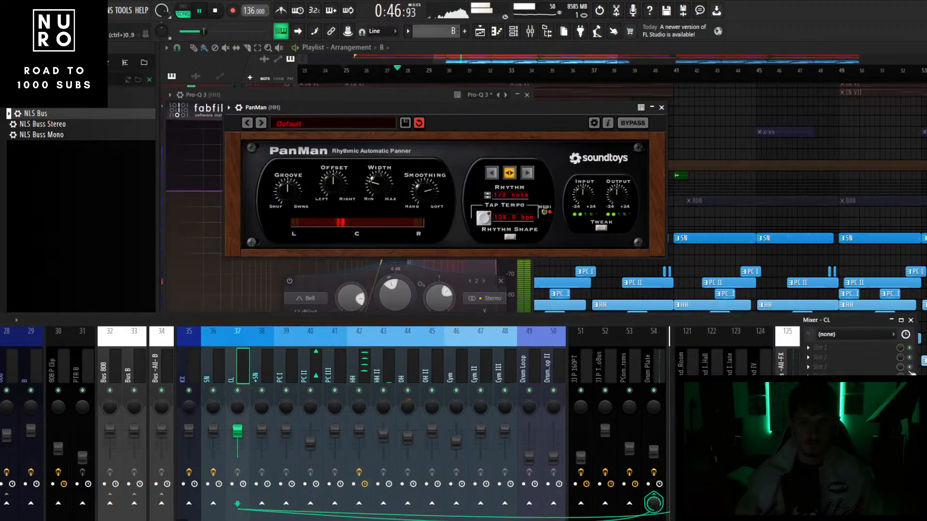
left_click(808, 348)
left_click(531, 64)
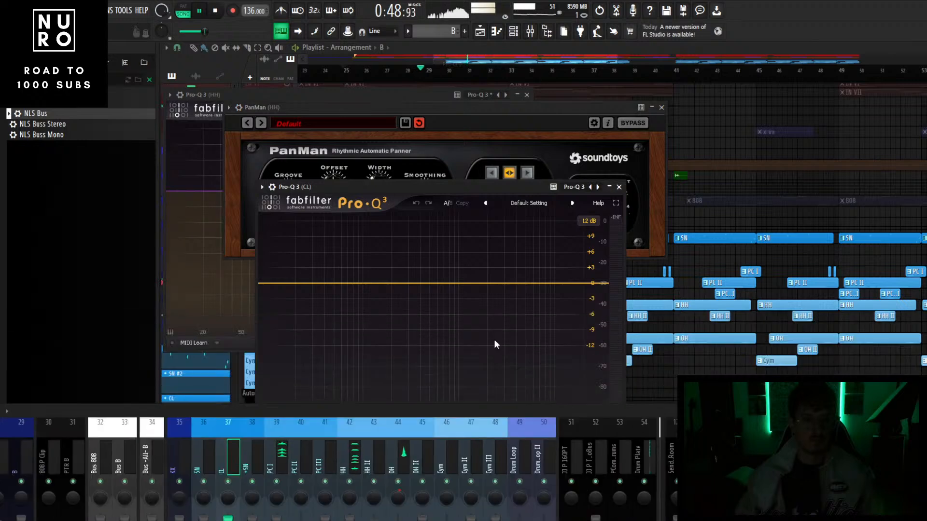
left_click_drag(470, 187, 492, 125)
- Shape the CL equalizer with an 18 dB/oct low cut, a 2.73 dB cut at 1062 Hz, a 24 dB/oct high cut and Natural Phase
left_click_drag(474, 220, 474, 232)
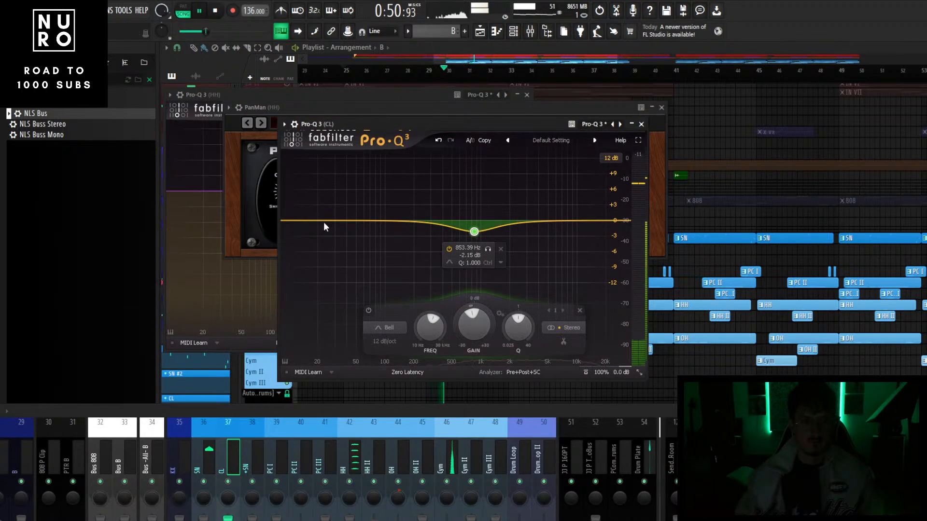
left_click_drag(324, 221, 420, 222)
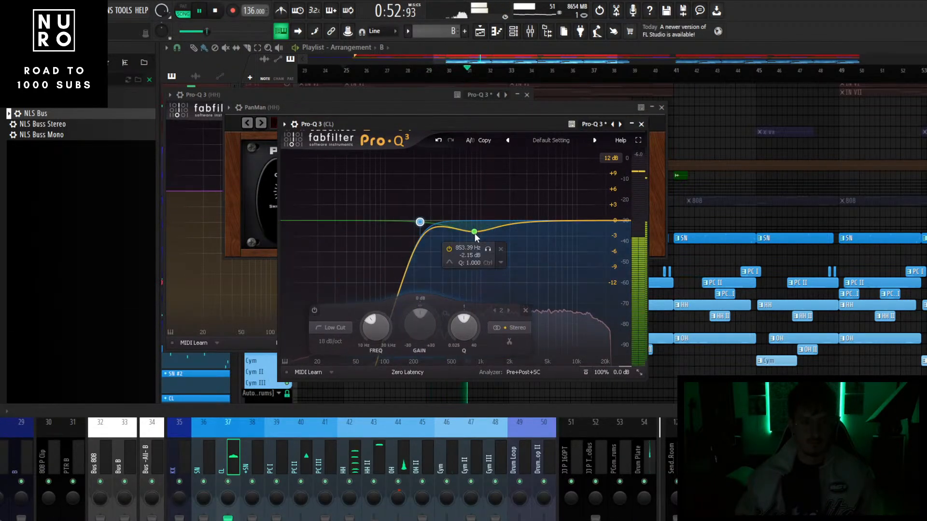
left_click_drag(474, 232, 484, 235)
left_click(577, 222)
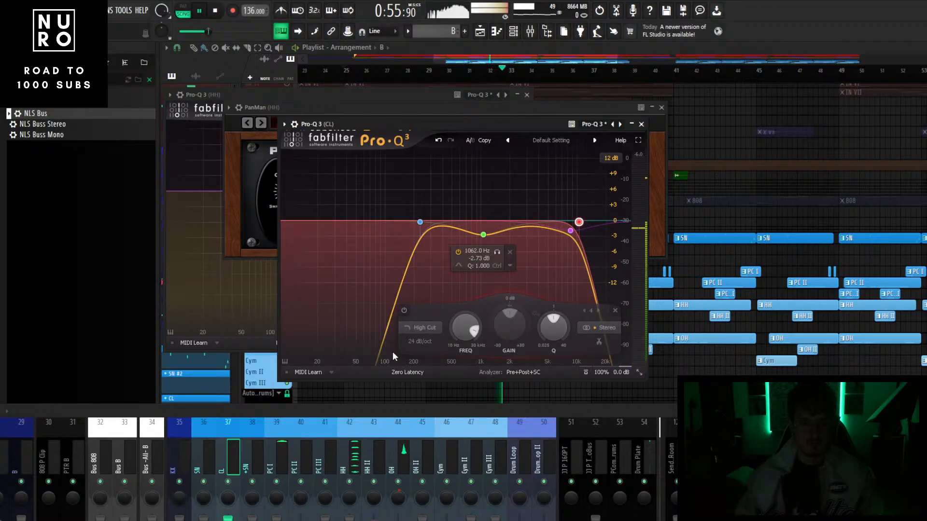
- Insert Pro-Q 3 on the SN mixer track
left_click_drag(324, 413, 348, 320)
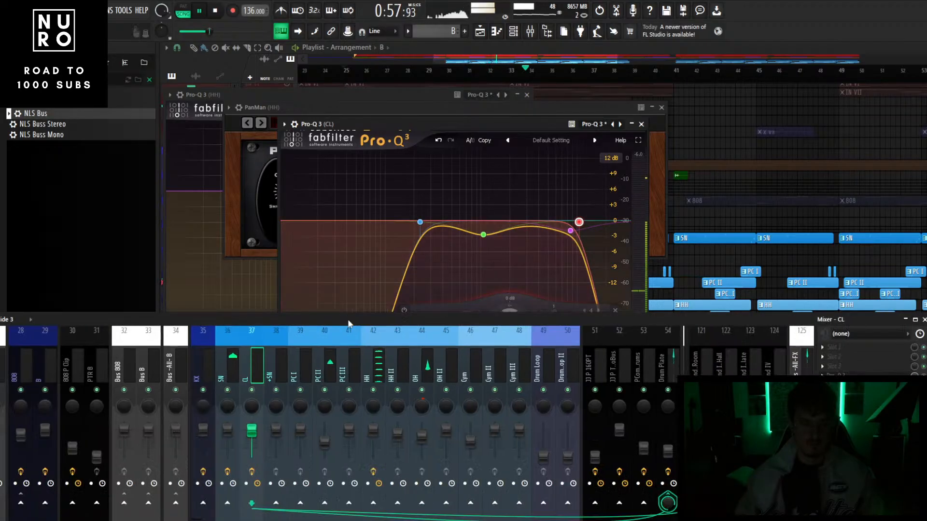
left_click(230, 361)
left_click(825, 352)
mouse_move(835, 296)
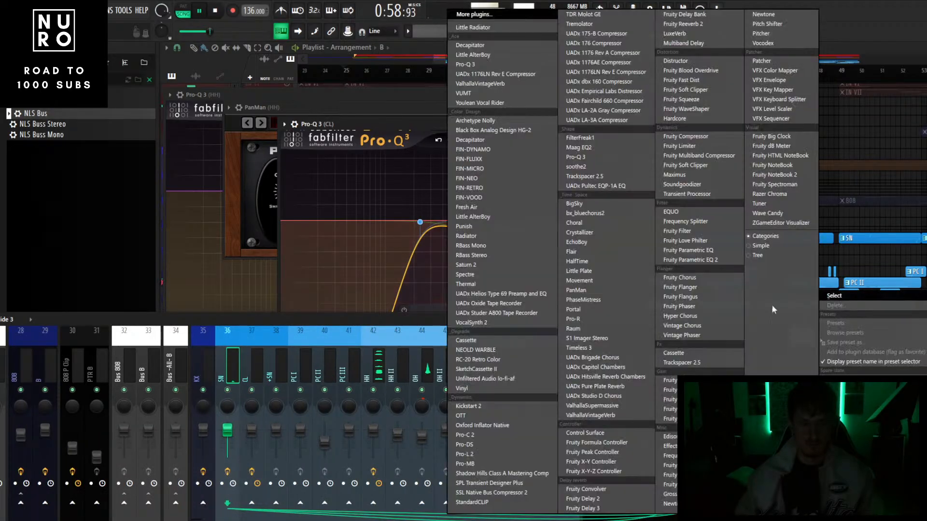
left_click(502, 63)
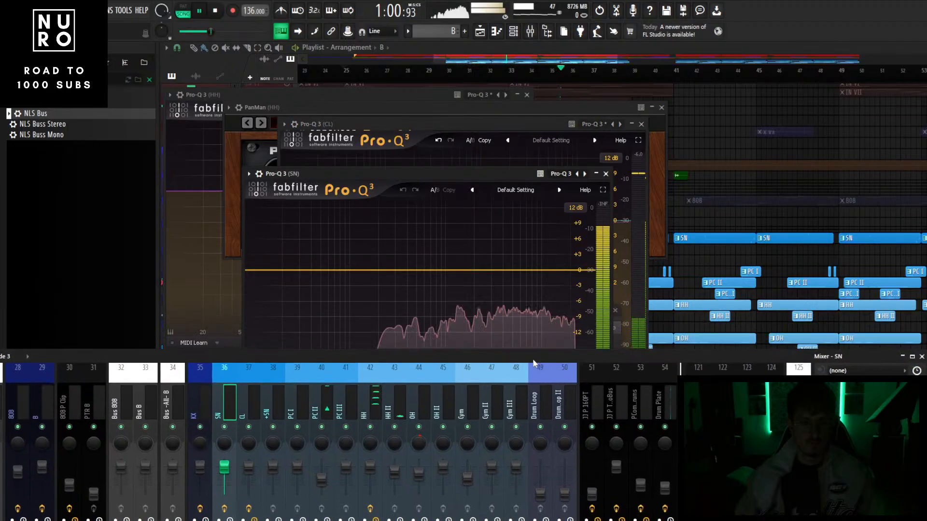
- Shape the SN equalizer with a low cut, a 2.54 dB dip near 1.2 kHz, another low-mid dip and a high cut
left_click_drag(447, 272, 452, 284)
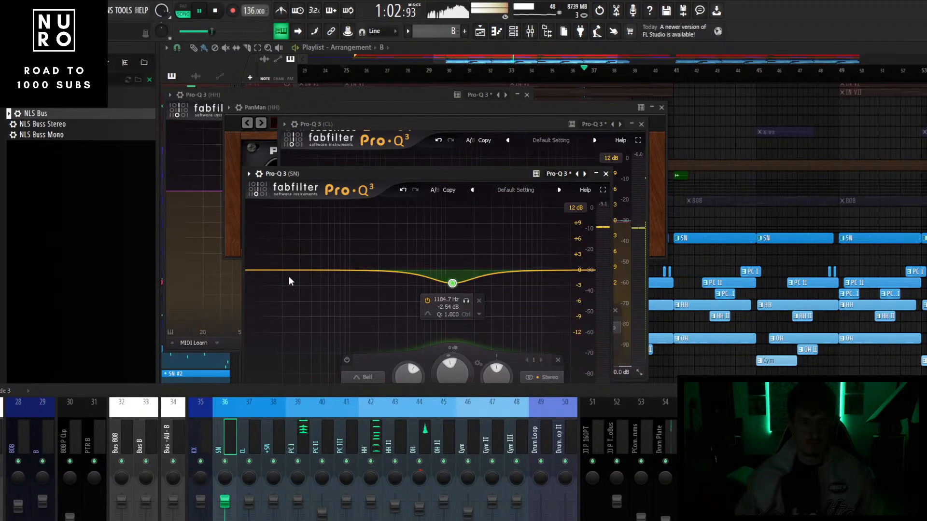
left_click_drag(275, 270, 393, 273)
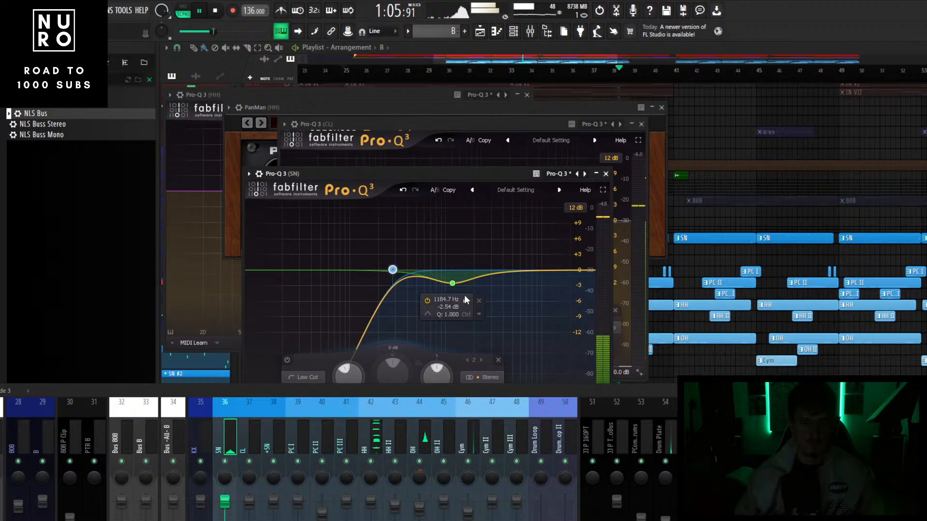
left_click_drag(466, 300, 420, 285)
left_click_drag(565, 271, 559, 277)
- Add another bell band to the SN equalizer, audition it in solo, and set it to -1.95 dB at about 2547 Hz
left_click(495, 275)
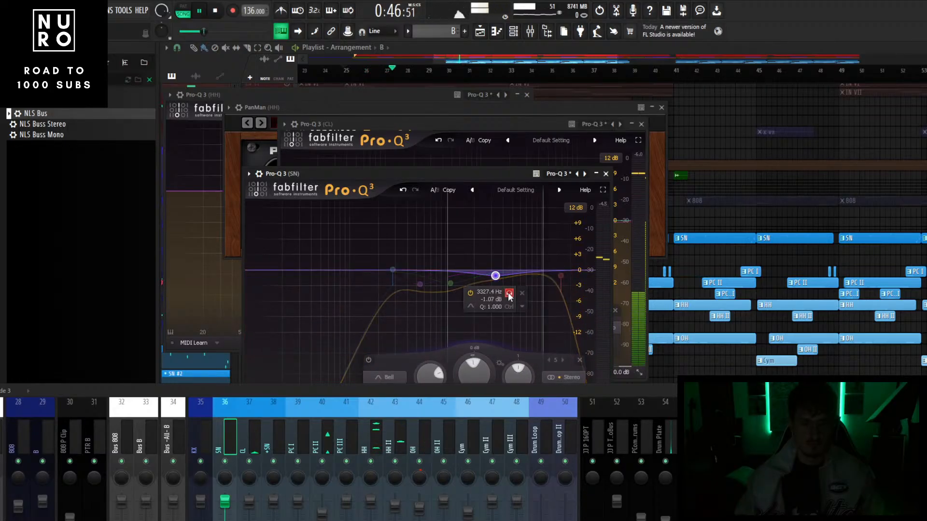
left_click(509, 294)
mouse_move(509, 295)
left_mouse_down()
mouse_move(518, 296)
mouse_move(499, 294)
left_mouse_up()
left_click_drag(486, 276, 484, 280)
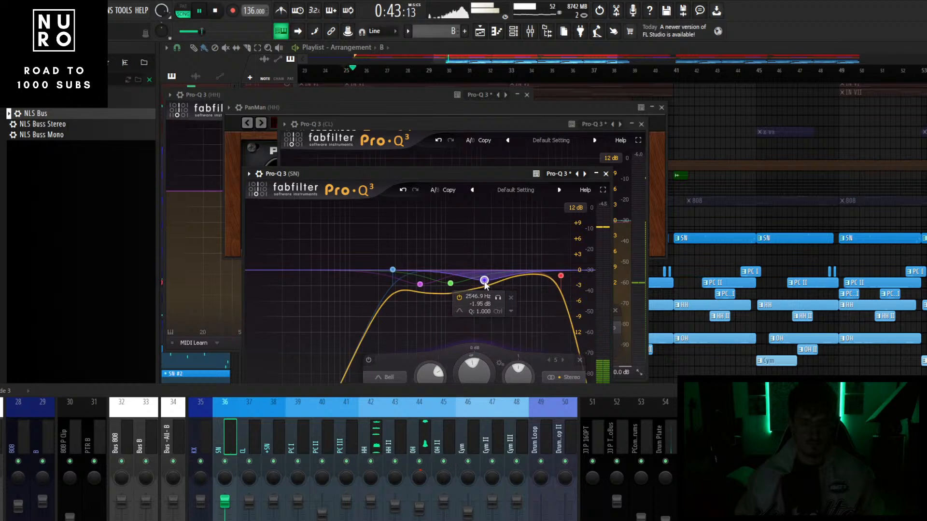
- Lower the SN equalizer's high cut frequency, switch its processing to Natural Phase, and close its window
left_click_drag(558, 277, 544, 278)
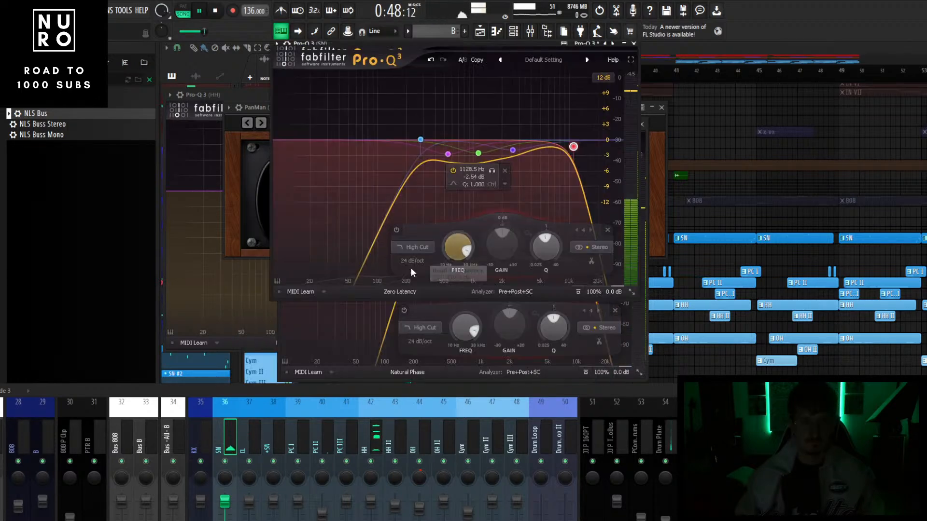
left_click(407, 291)
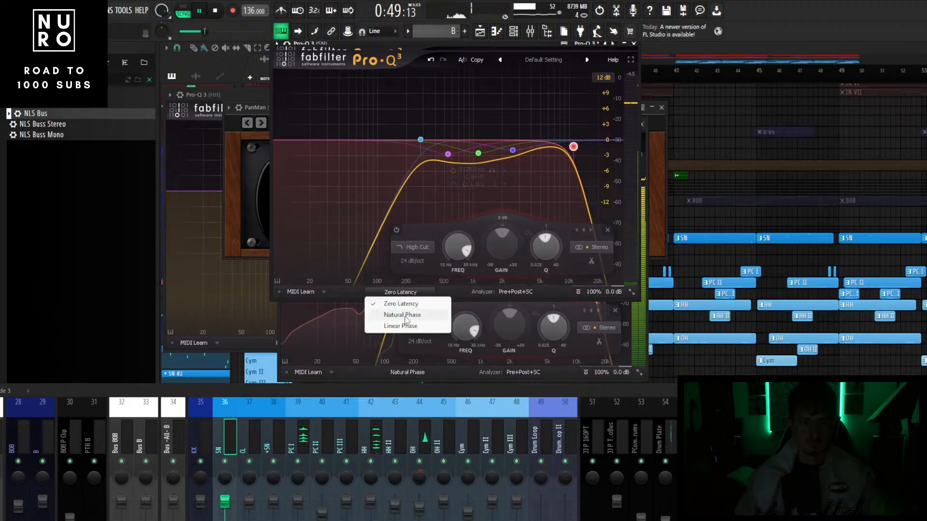
left_click(407, 314)
left_click(633, 44)
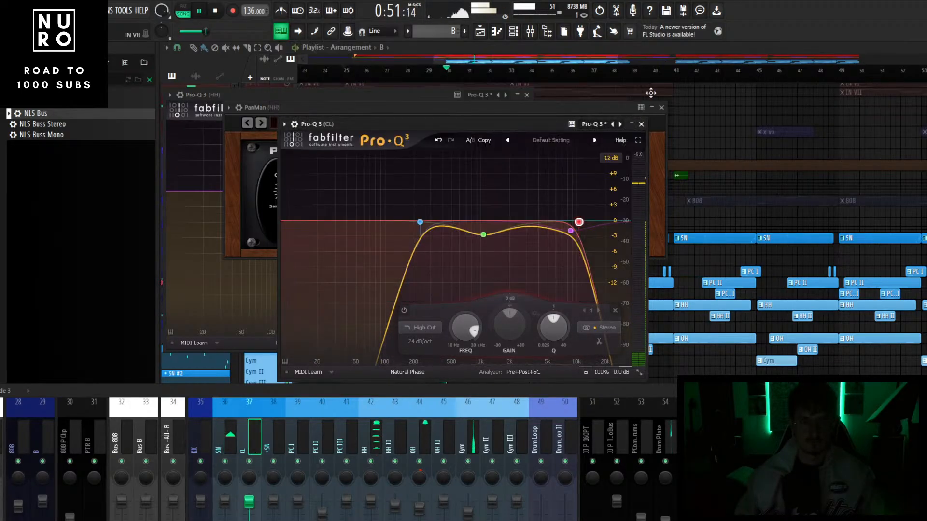
- Close the open CL equalizer, HH PanMan and HH equalizer windows
left_click(641, 124)
left_click(661, 107)
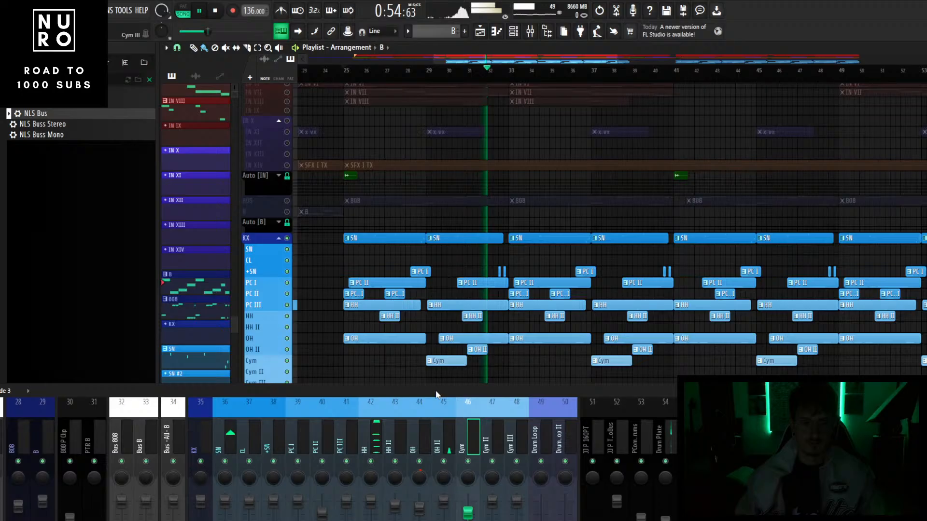
left_click_drag(436, 391, 459, 333)
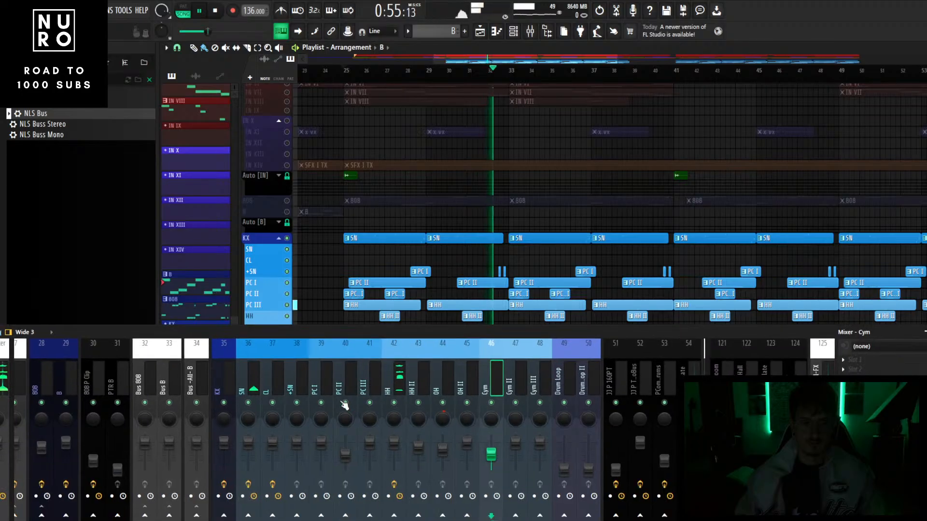
- Insert Pro-Q 3 on the PC I mixer track and add a 24 dB/oct high cut at about 5962 Hz
left_click(340, 370)
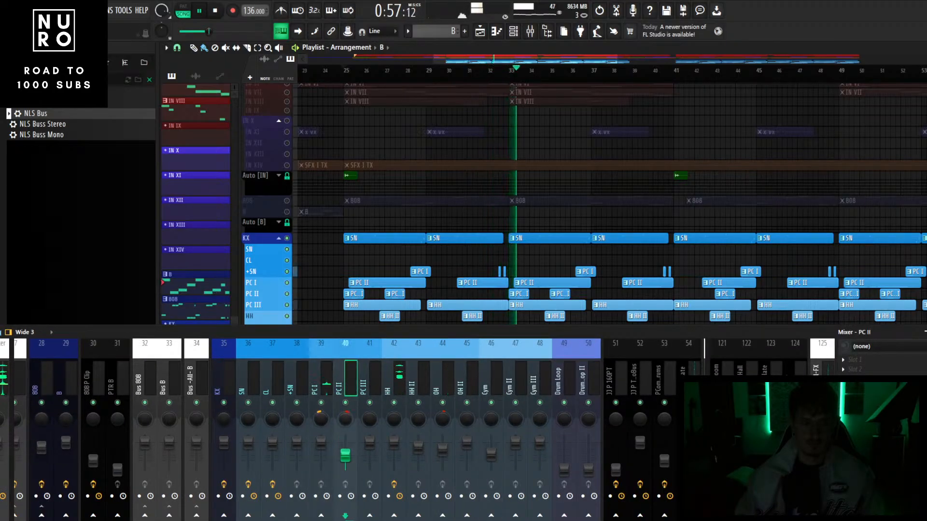
left_click(327, 374)
left_click(843, 360)
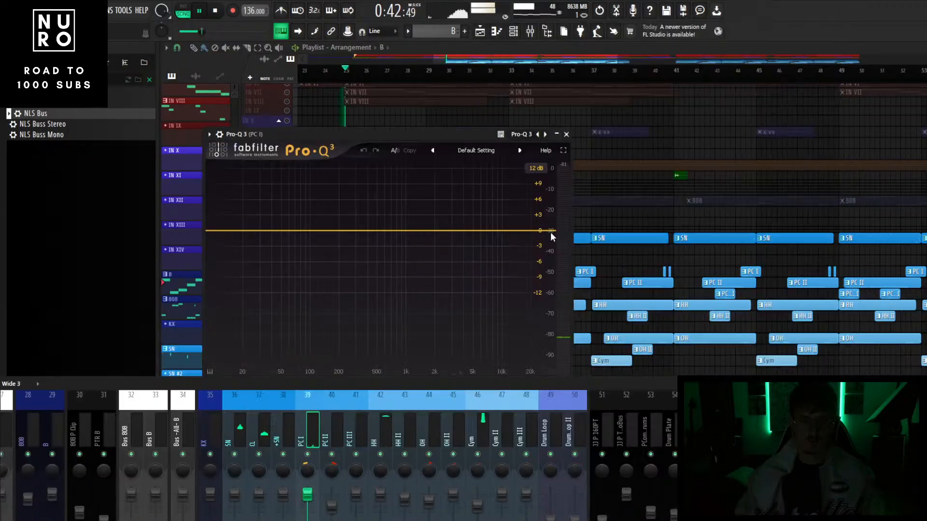
left_click_drag(524, 231, 482, 238)
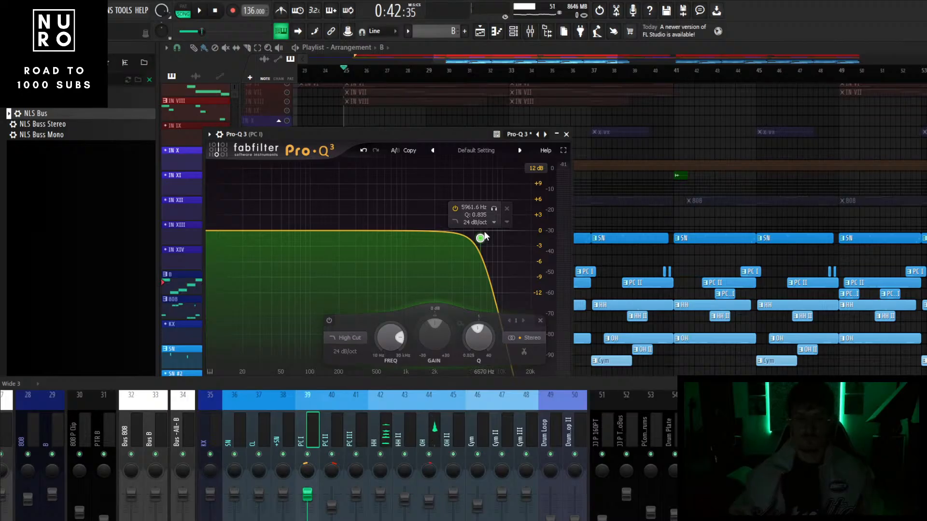
- Detach the PC I equalizer window and add a -1.76 dB bell near 4243 Hz plus an 18 dB/oct low cut near 269 Hz
left_click(209, 136)
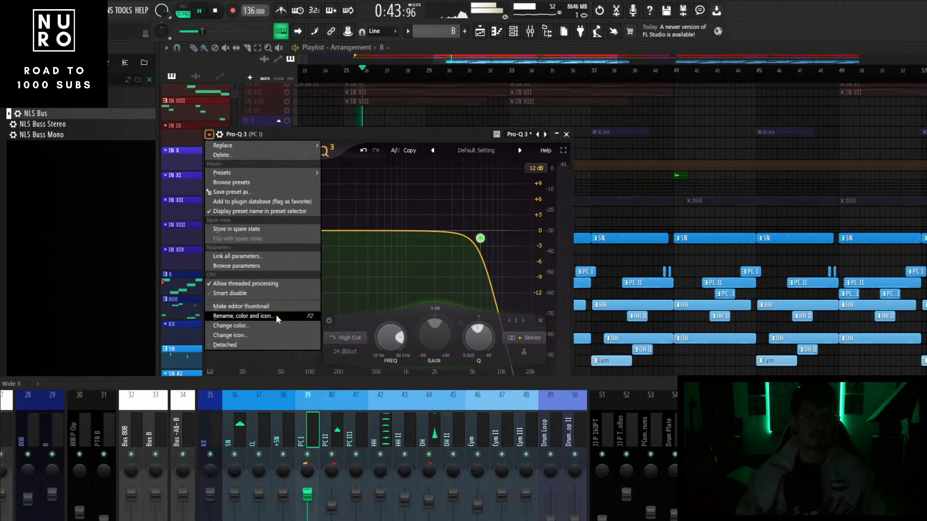
left_click(255, 343)
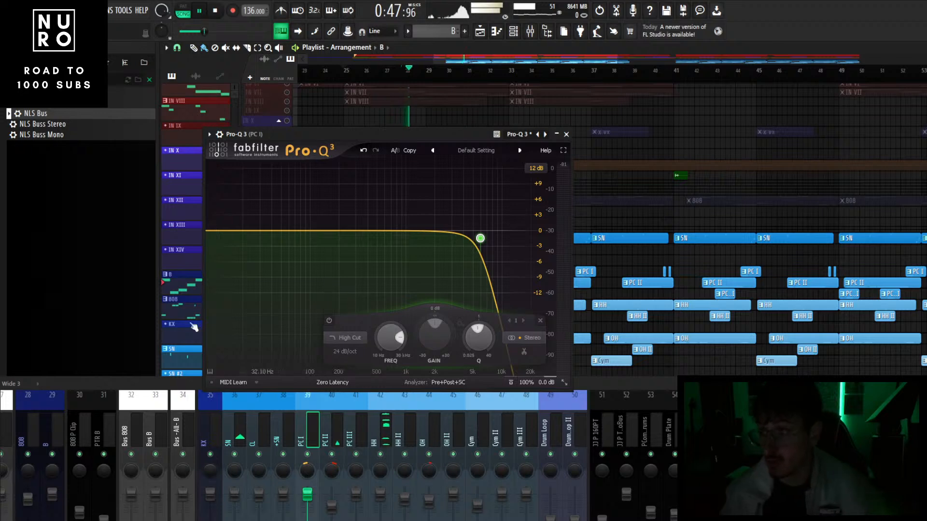
mouse_move(455, 235)
left_click_drag(455, 235, 461, 240)
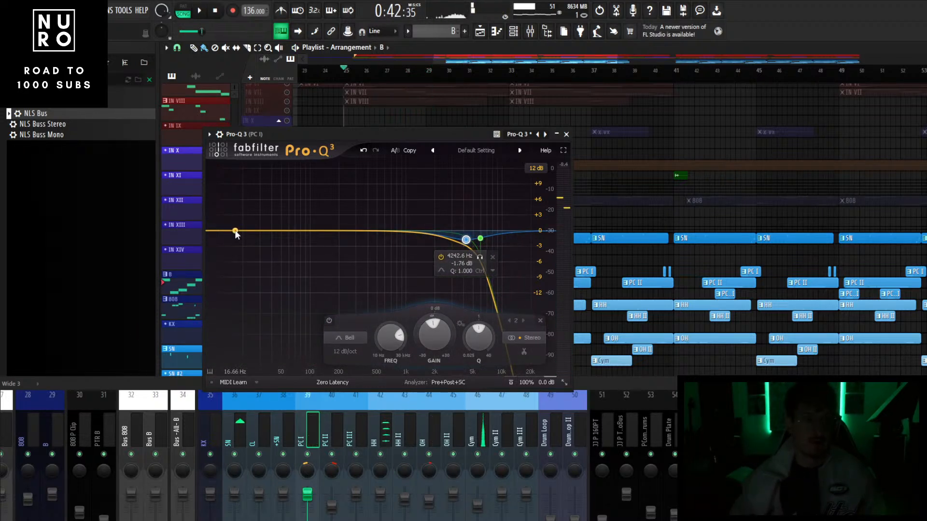
- Send the individual drum tracks from KX through Cym III to the PComp Drums mixer track
left_click_drag(598, 383, 624, 285)
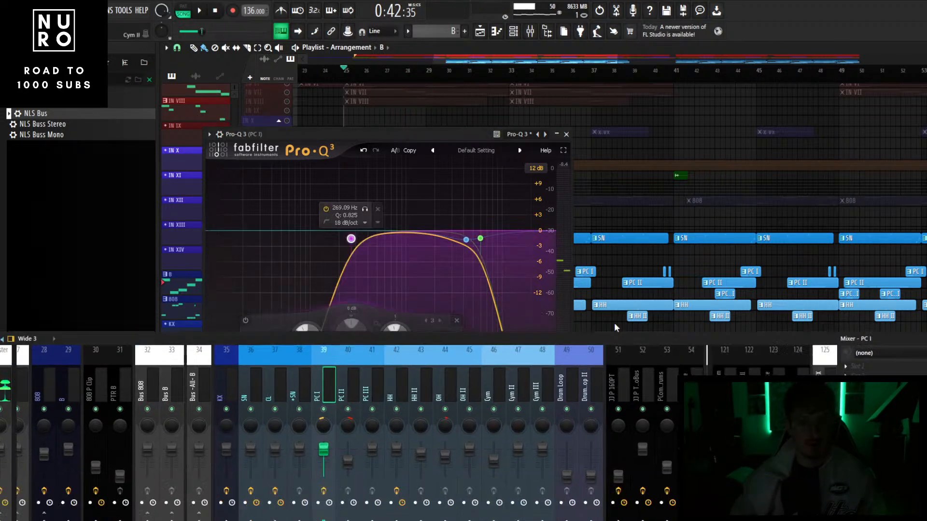
scroll(580, 308, "down", 3)
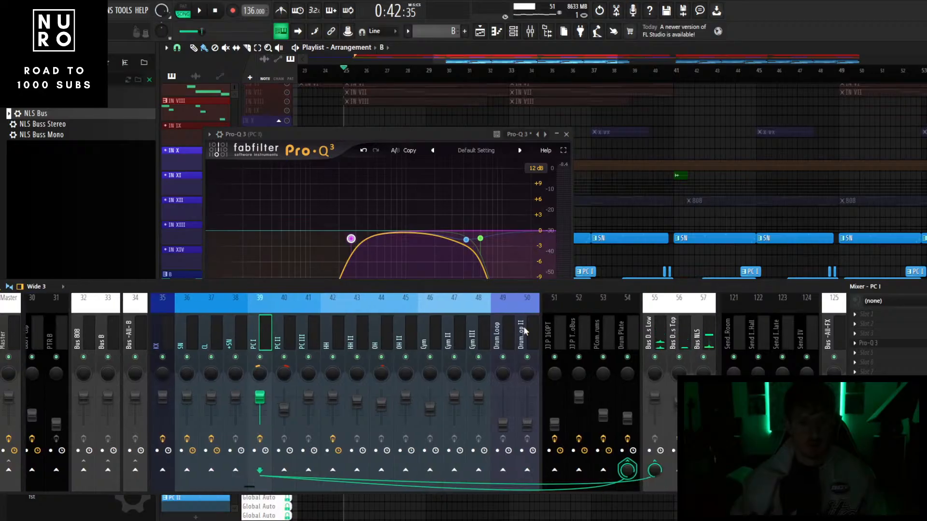
left_click(173, 335)
key("Right")
key("Right")
key("Right")
key("Right")
key("Right")
key("Right")
key("Right")
key("Right")
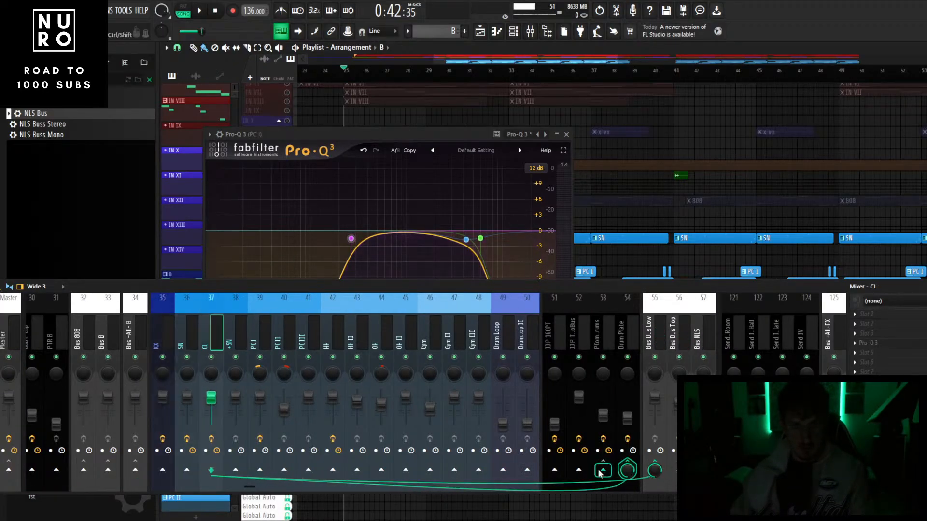
key("Right")
key("Right")
key("Right")
key("Right")
key("Right")
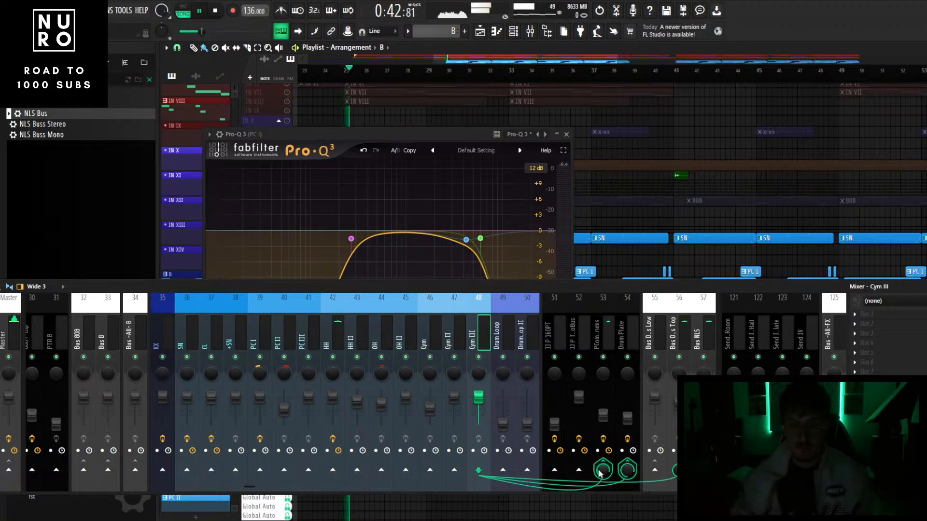
- Move the mid bell of the PComp Drums equalizer slightly lower in frequency, close the equalizer windows and stop playback
left_click(613, 360)
left_click(885, 325)
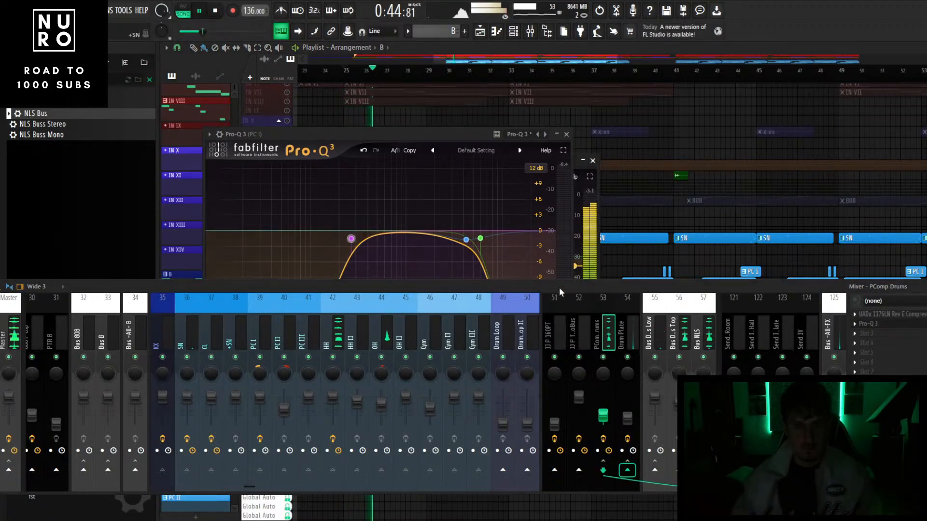
left_click(566, 134)
left_click_drag(499, 262, 476, 359)
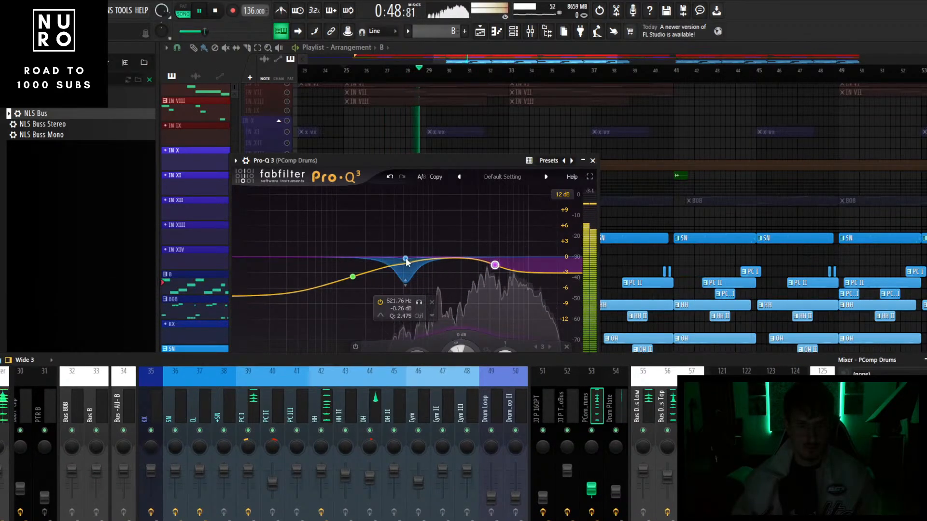
left_click_drag(405, 259, 395, 259)
left_click(593, 161)
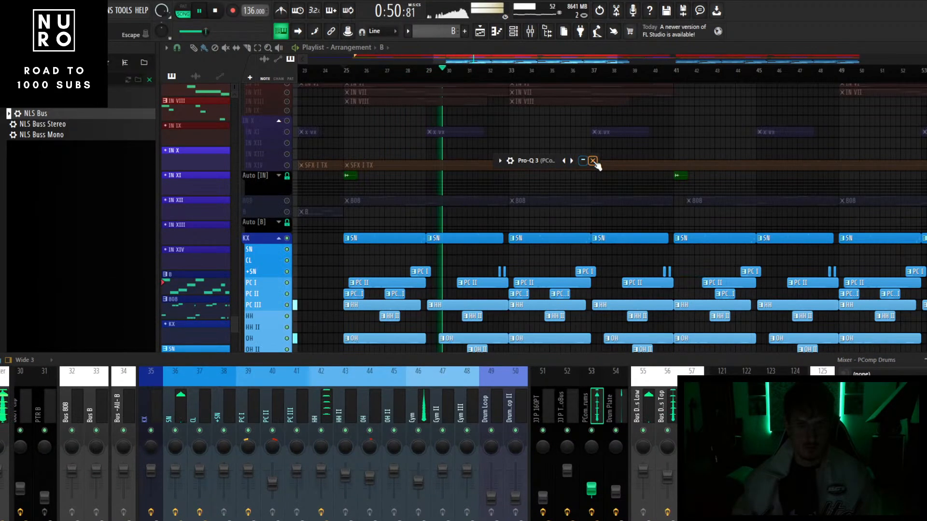
key("space")
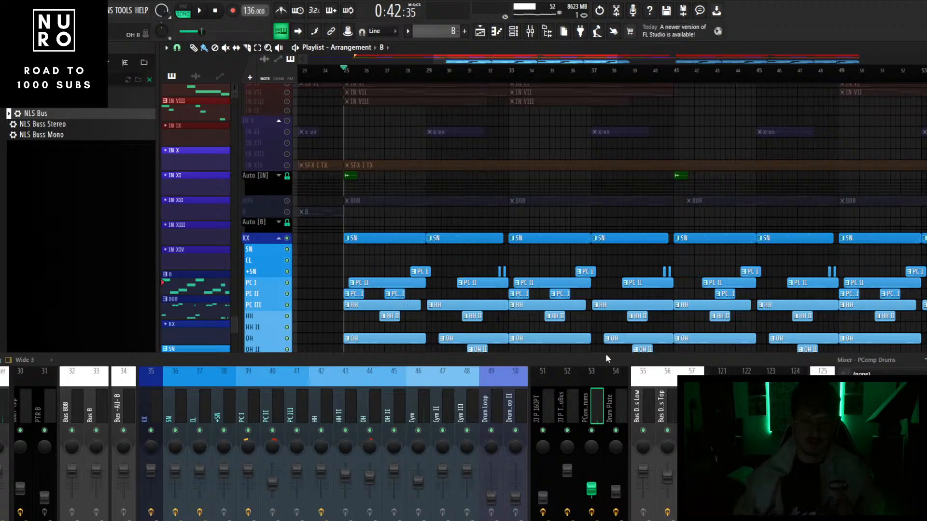
- Select the Bus -All- Drums track in the mixer to view the drum bus routing
left_click_drag(607, 359, 592, 281)
scroll(578, 315, "down", 3)
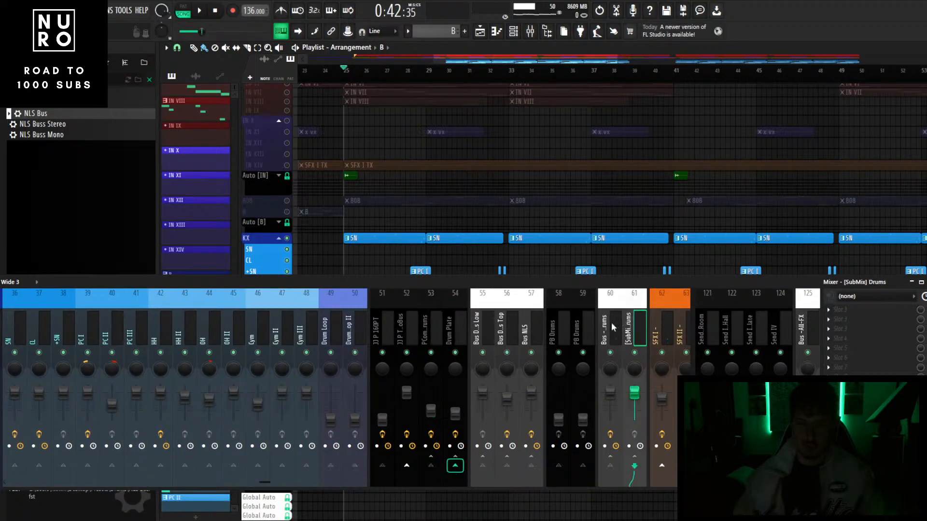
left_click_drag(676, 283, 696, 352)
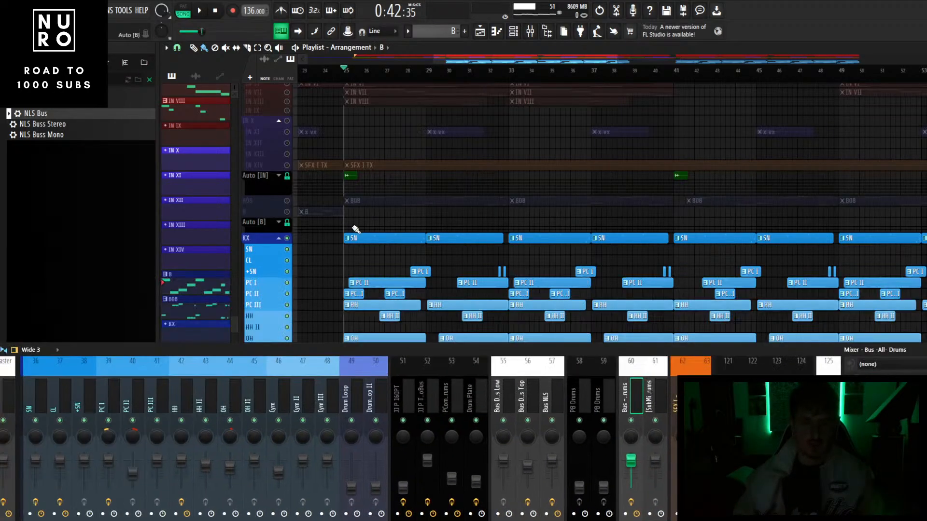
- Unmute the 808 track in the playlist and play it together with the drums
scroll(350, 226, "down", 2)
scroll(316, 261, "up", 1)
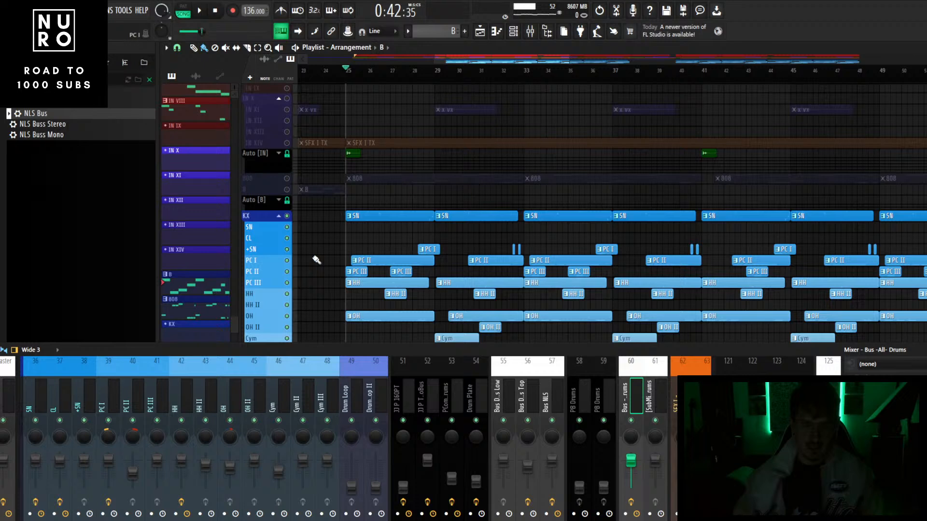
scroll(316, 260, "up", 2)
left_click_drag(347, 360, 360, 341)
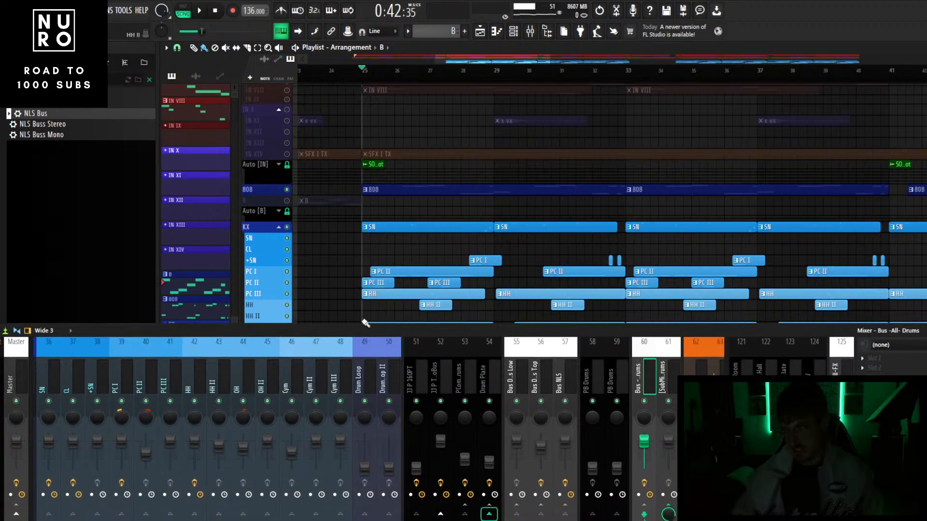
key("space")
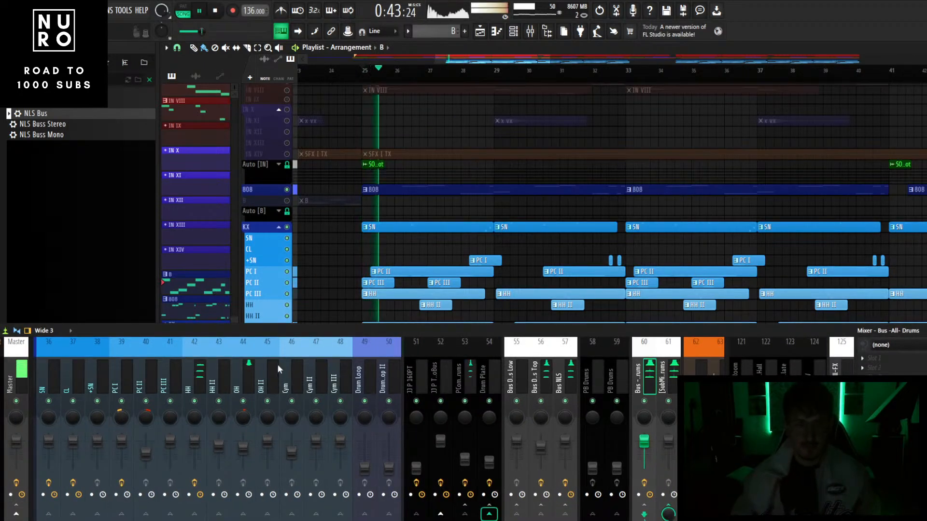
scroll(278, 365, "up", 5)
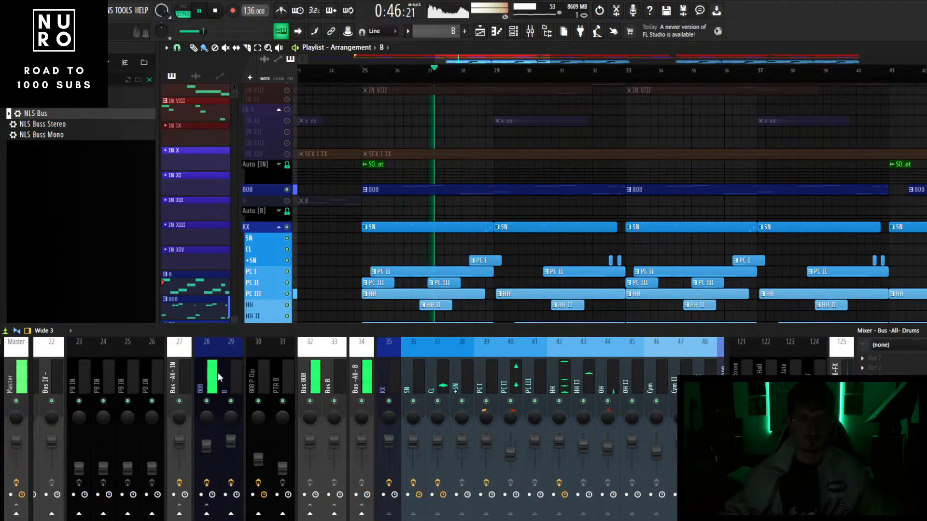
- Solo the 808 playlist track, audition it, and select the 808 mixer track
key("space")
right_click(286, 189)
key("space")
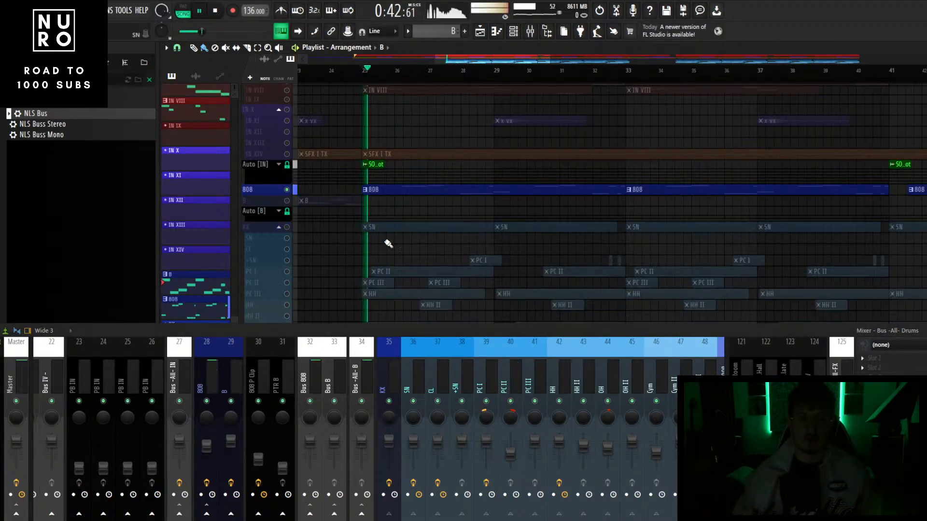
scroll(386, 240, "up", 2)
left_click(202, 359)
key("space")
- Enlarge the 808 clips in the playlist and examine their note pattern during playback
scroll(413, 176, "down", 6)
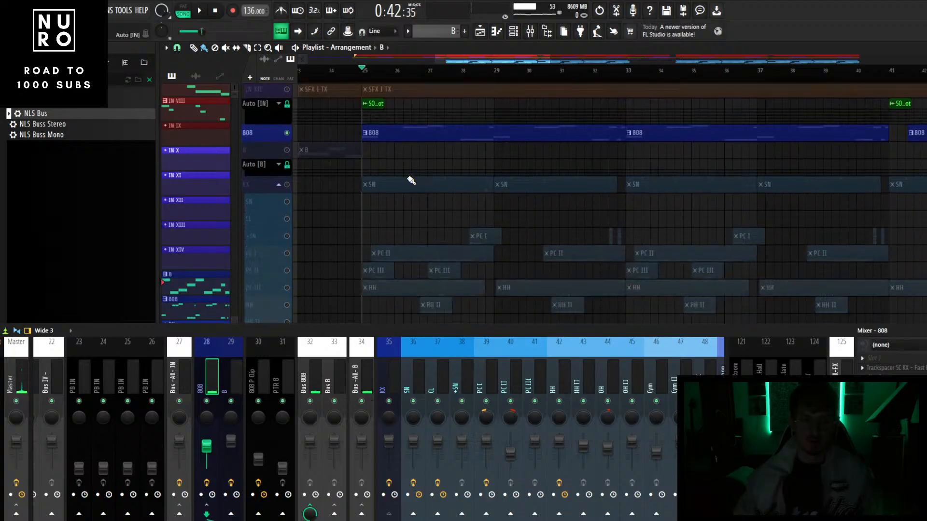
scroll(410, 180, "down", 2)
key("space")
scroll(410, 181, "up", 8)
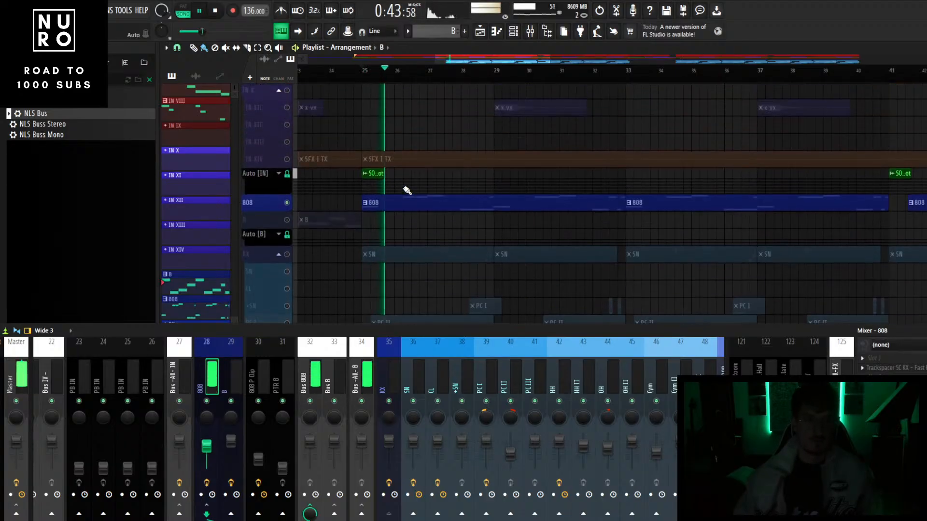
scroll(402, 195, "down", 2)
scroll(369, 271, "up", 3)
scroll(396, 257, "up", 2)
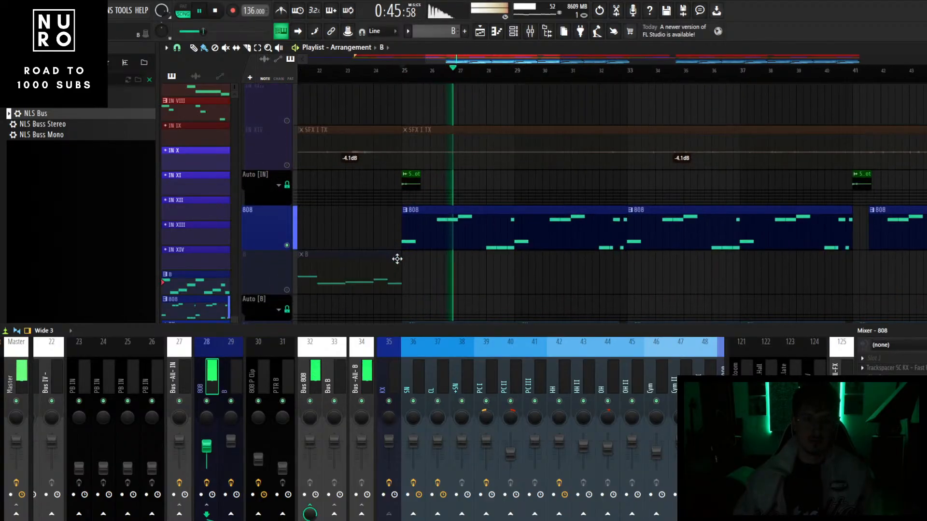
- Select Bus 808 in the mixer and examine its insert slots and output routing
left_click_drag(420, 332, 416, 182)
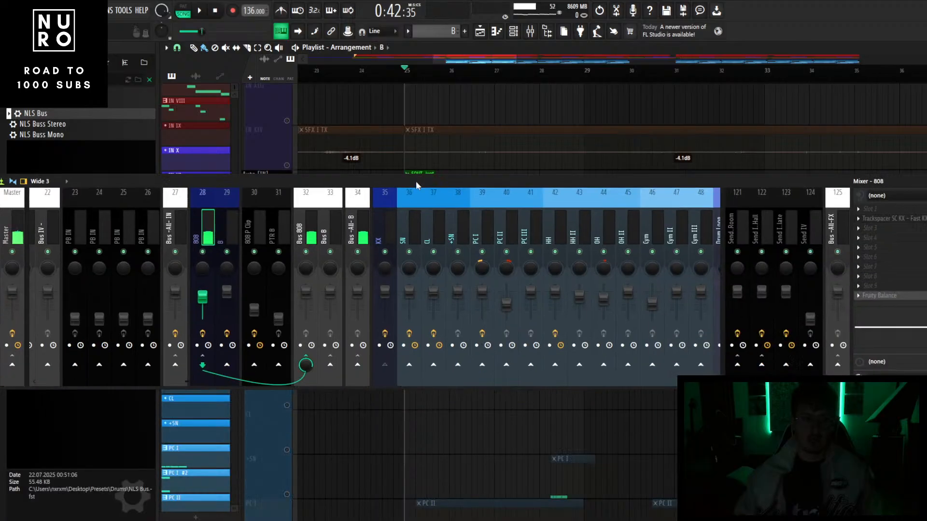
left_click(308, 227)
left_click(306, 239)
scroll(321, 222, "down", 8)
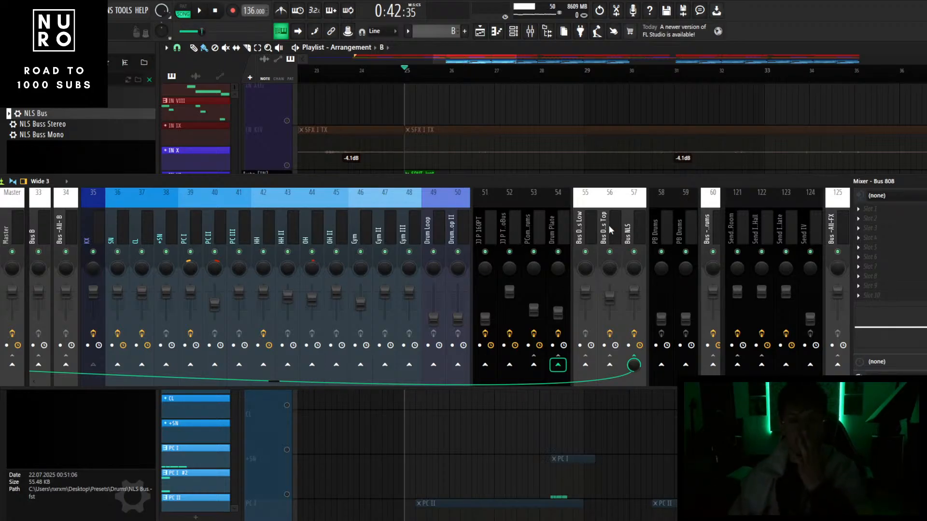
left_click_drag(532, 183, 560, 178)
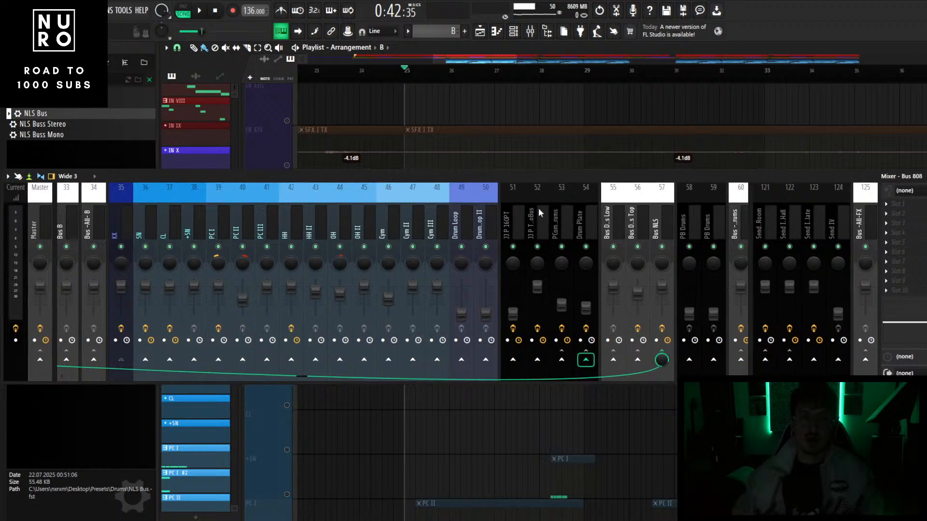
- Insert Pro-Q 3 on the 808 mixer track and play the soloed 808 through it
scroll(538, 211, "up", 5)
left_click(299, 220)
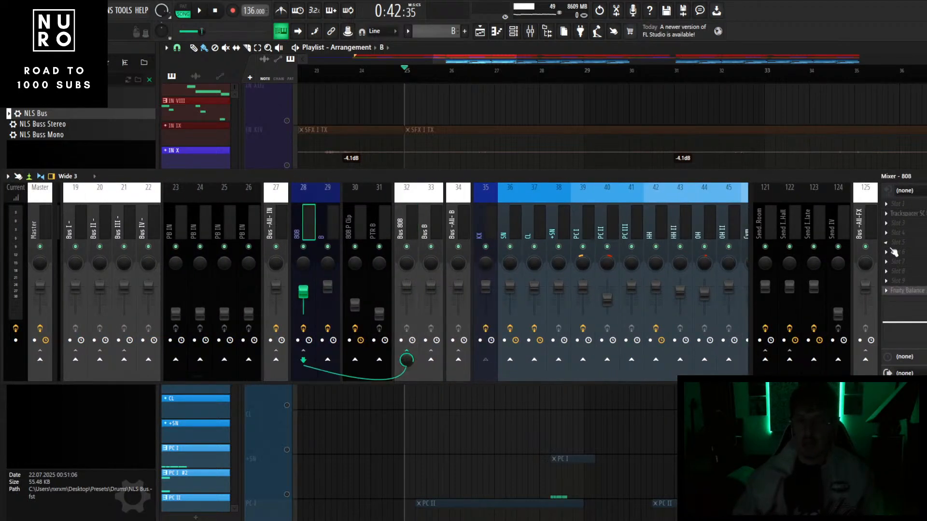
left_click(886, 233)
left_click(512, 66)
left_click_drag(482, 183, 480, 378)
key("space")
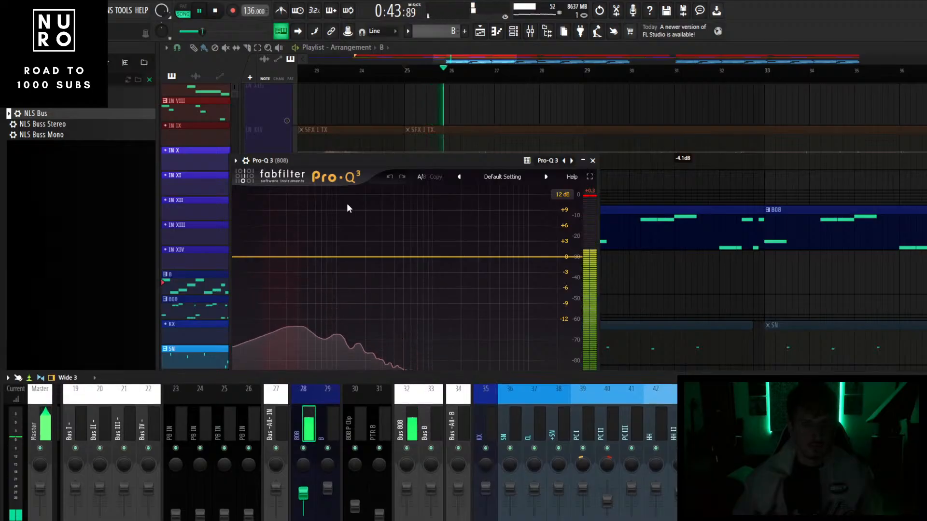
left_click_drag(381, 162, 417, 108)
- Shape the 808 equalizer with a -3.32 dB bell at about 44 Hz and a gentler low-frequency cut
left_click_drag(306, 203, 339, 220)
right_click(335, 212)
left_click(371, 280)
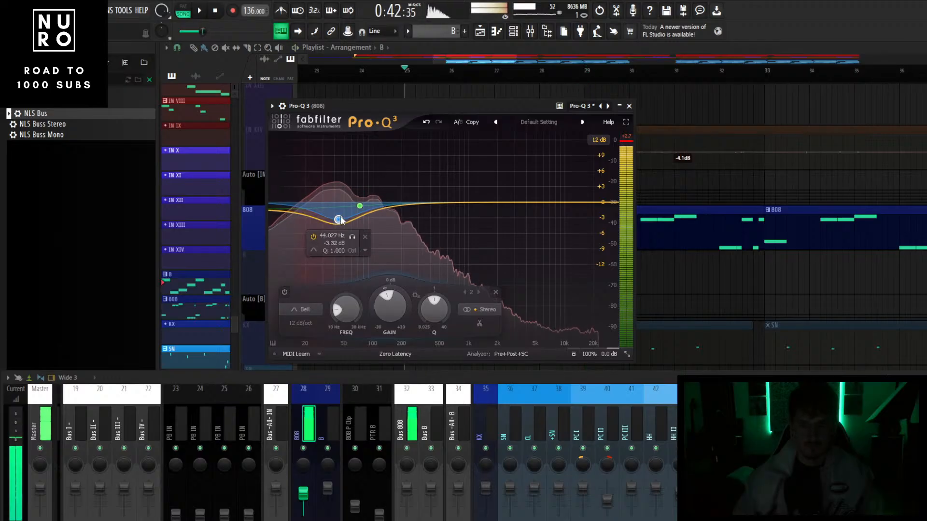
- Open SPAN Monitor on the Master track and examine the 808's low-frequency spectrum during playback
key("space")
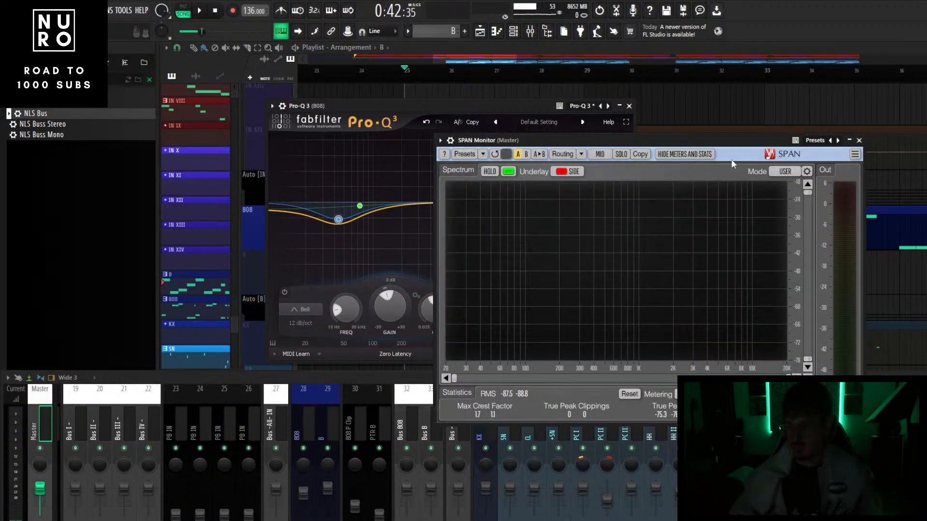
key("space")
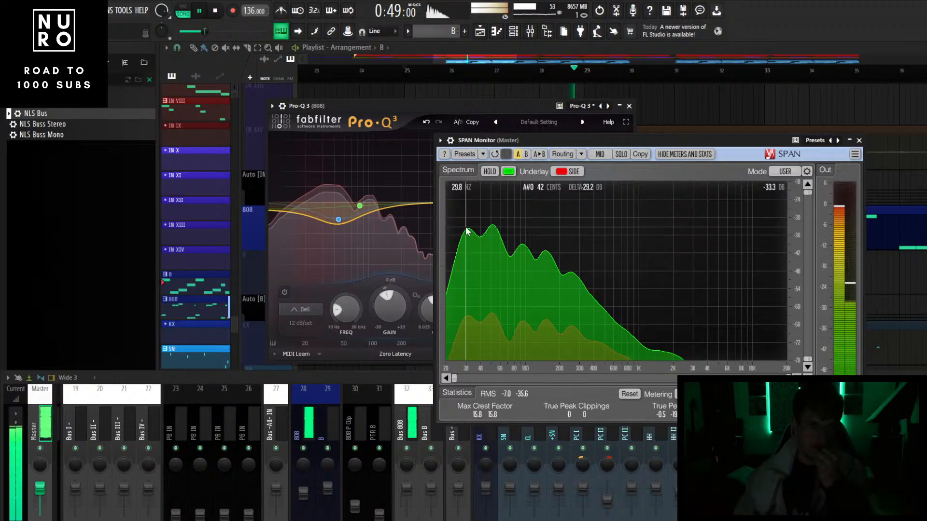
key("space")
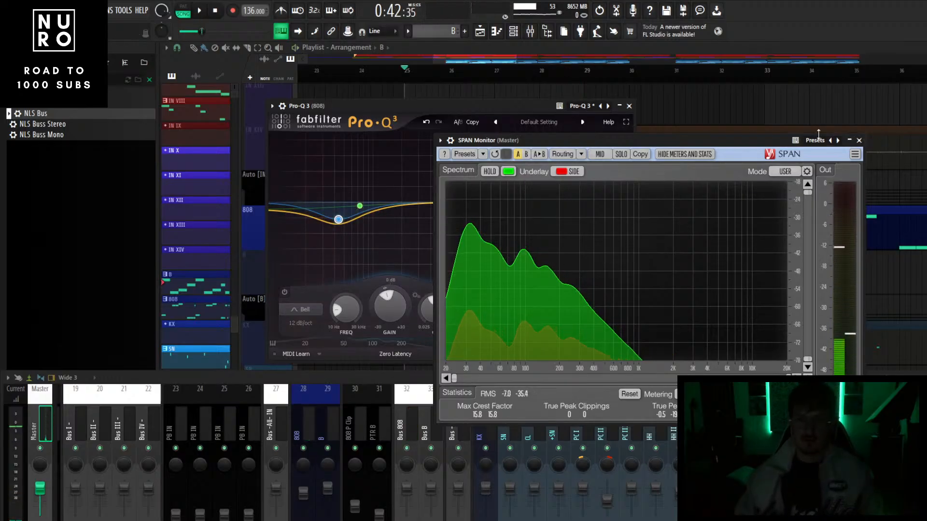
- Close the SPAN Monitor and Pro-Q 3 windows and open the 808 pattern in the piano roll
left_click(859, 139)
left_click(629, 106)
left_click(445, 231)
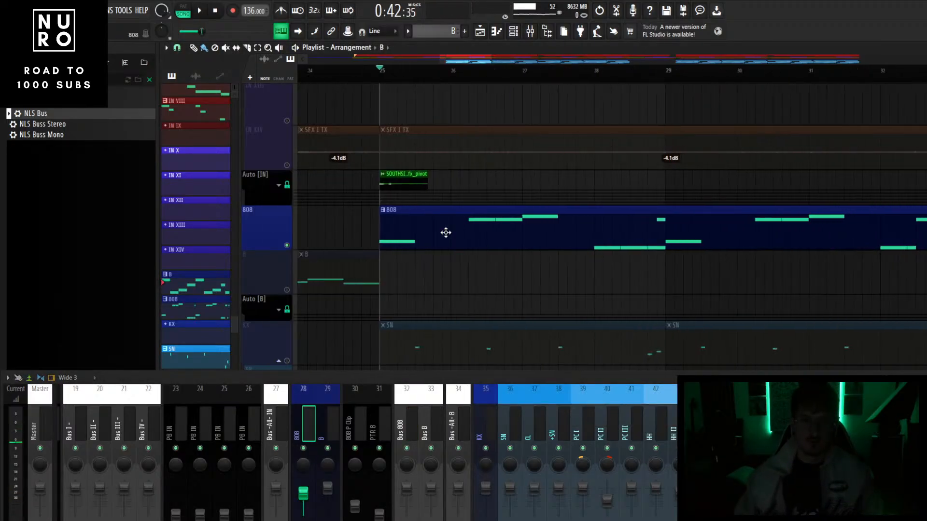
double_click(508, 221)
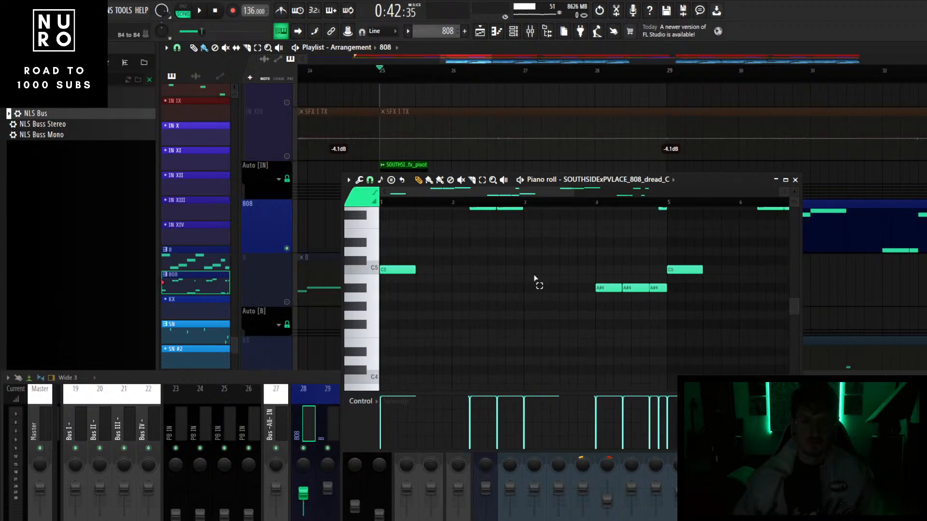
- Transpose the three A#4 notes in bar 4 of the 808 pattern up one octave to A#5
left_click_drag(537, 280, 683, 321)
key("Up")
key("Up")
key("Up")
key("Up")
key("Up")
key("Up")
key("Up")
key("Up")
key("Up")
key("Up")
key("Up")
key("Up")
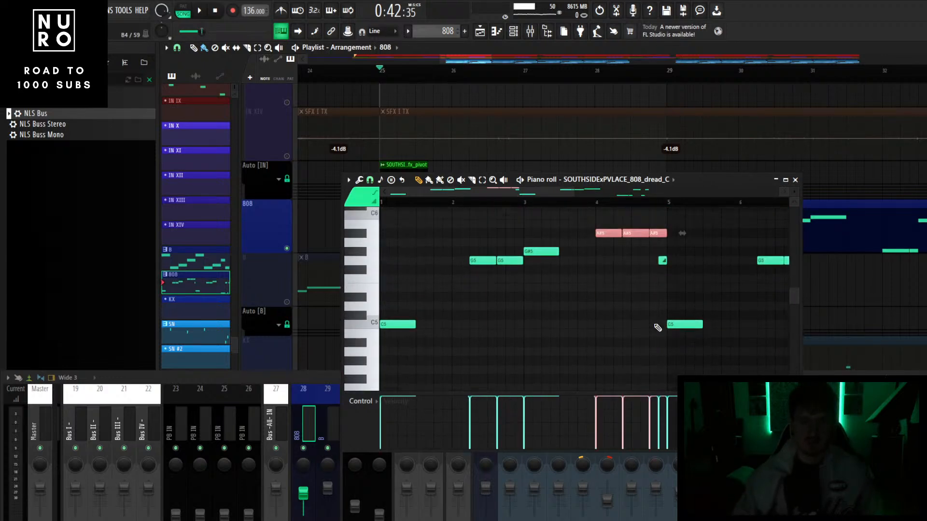
left_click(589, 319)
- Play the soloed 808 pattern through and examine its notes, closing the piano roll at the end
key("space")
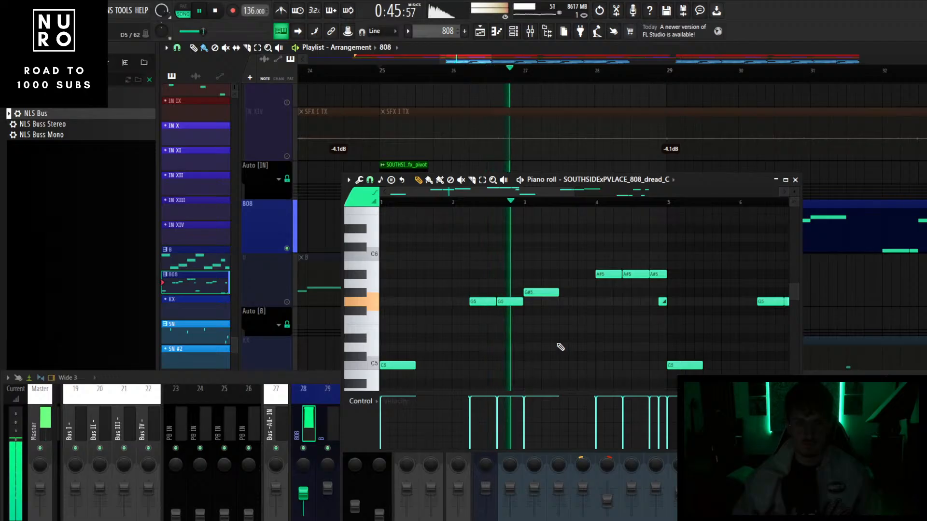
scroll(559, 347, "down", 2)
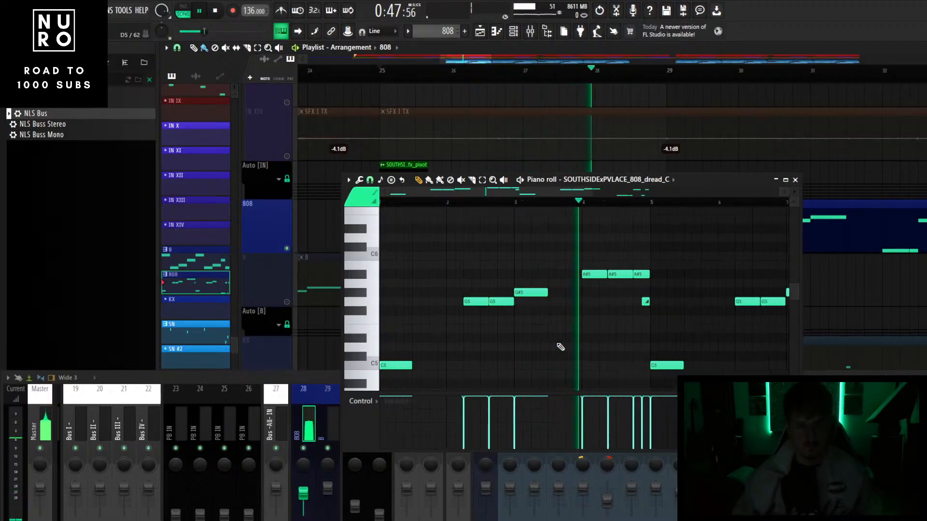
scroll(637, 342, "down", 1)
scroll(636, 342, "up", 3)
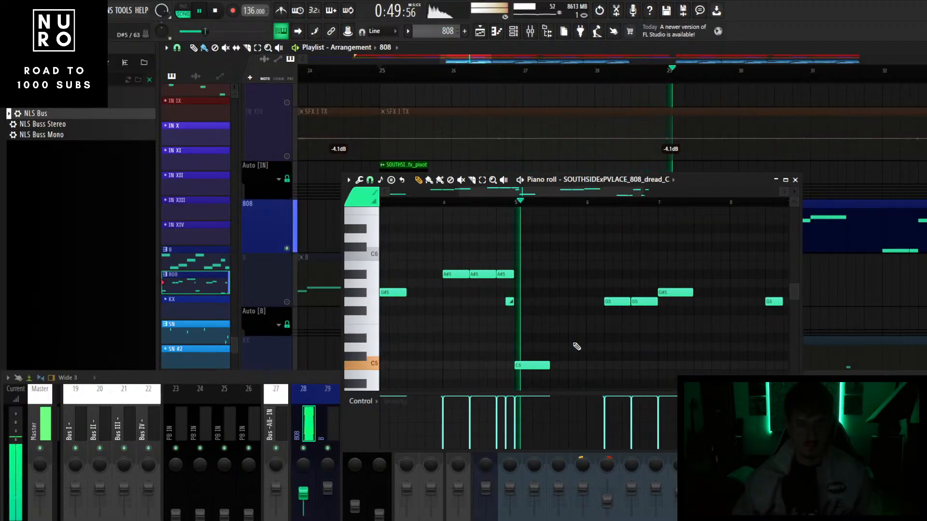
scroll(575, 345, "down", 4)
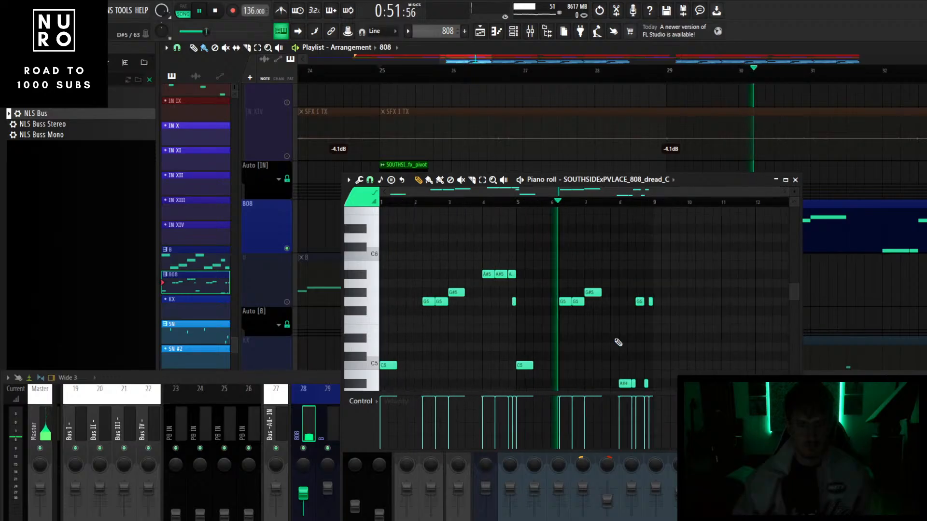
scroll(637, 344, "up", 4)
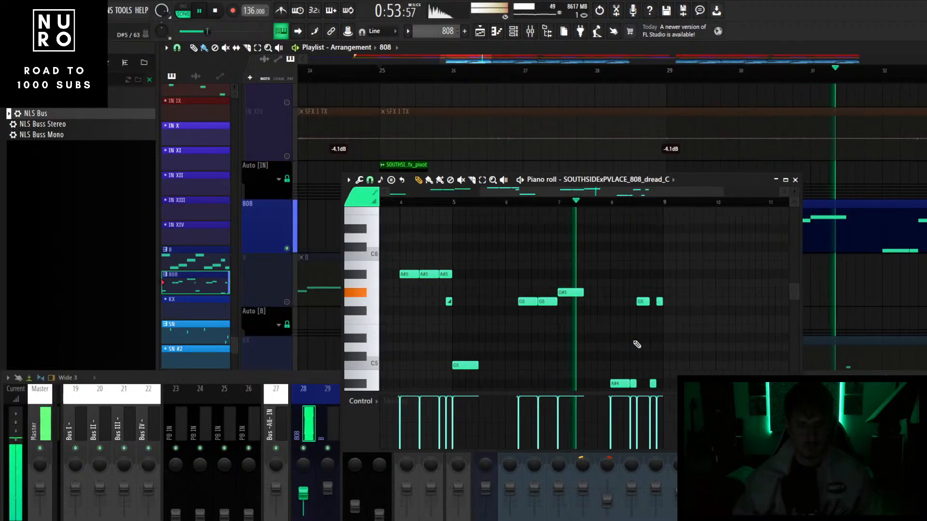
scroll(637, 344, "down", 2)
scroll(637, 344, "down", 2)
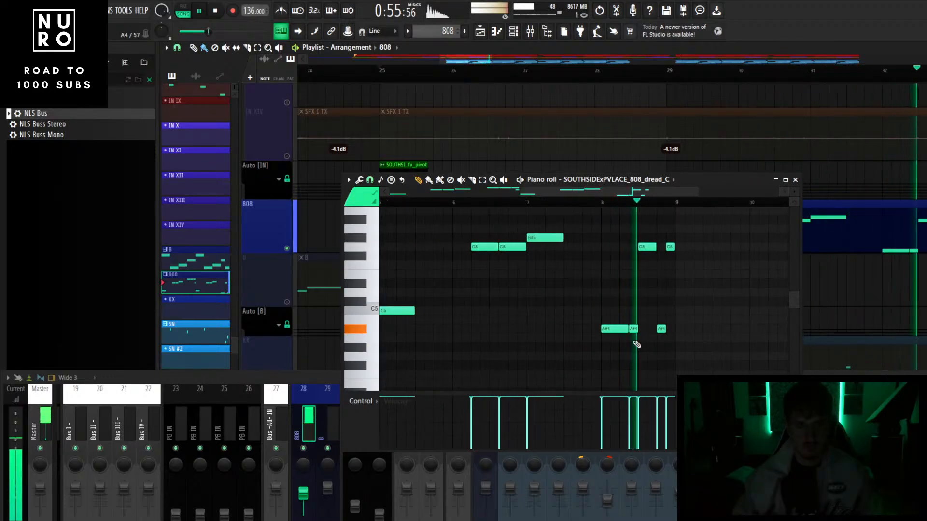
scroll(637, 344, "up", 3)
scroll(637, 344, "down", 6)
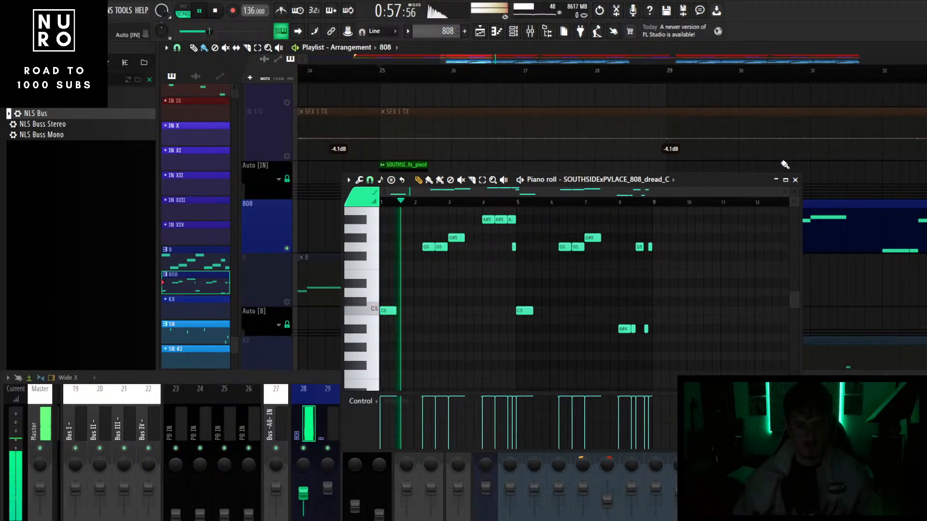
left_click(795, 180)
key("space")
- Add a bell of -5.07 dB at about 170 Hz to the 808 track's Pro-Q 3 while the full mix plays
scroll(448, 264, "up", 5)
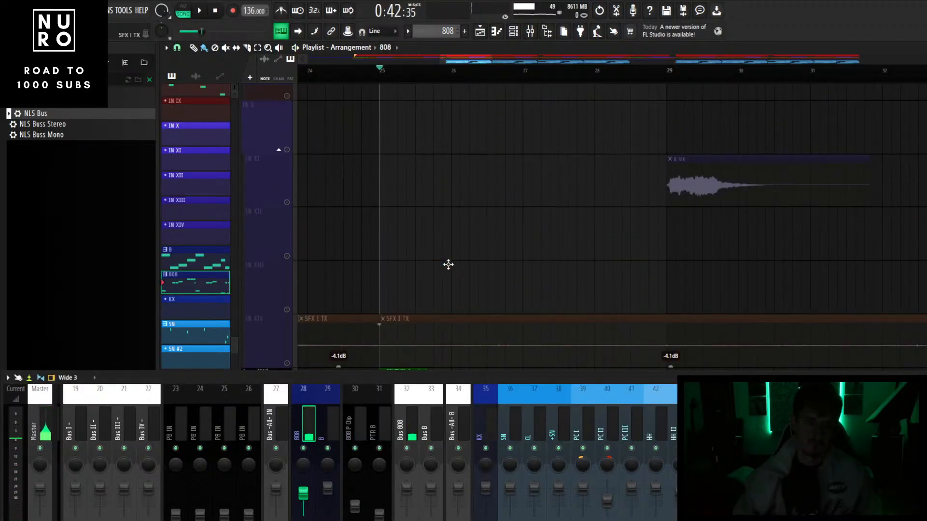
key("space")
left_click_drag(481, 381, 491, 299)
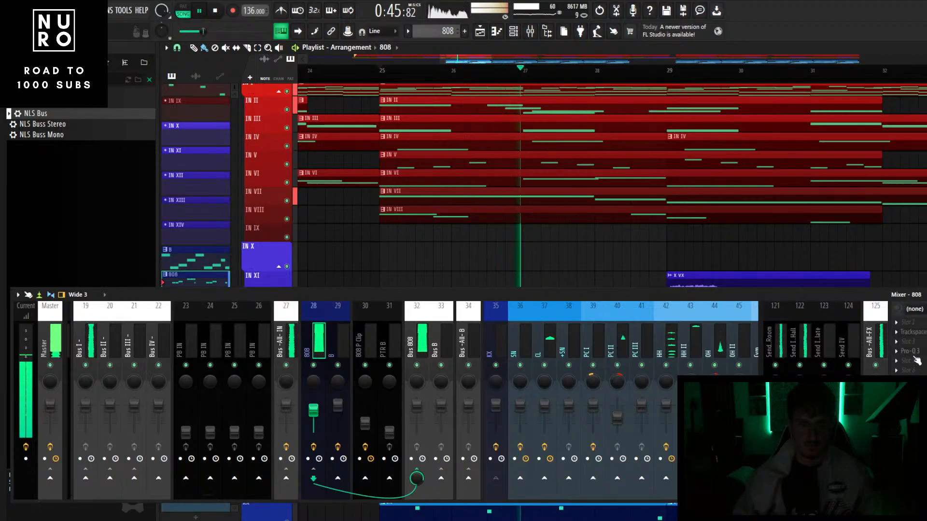
left_click(917, 351)
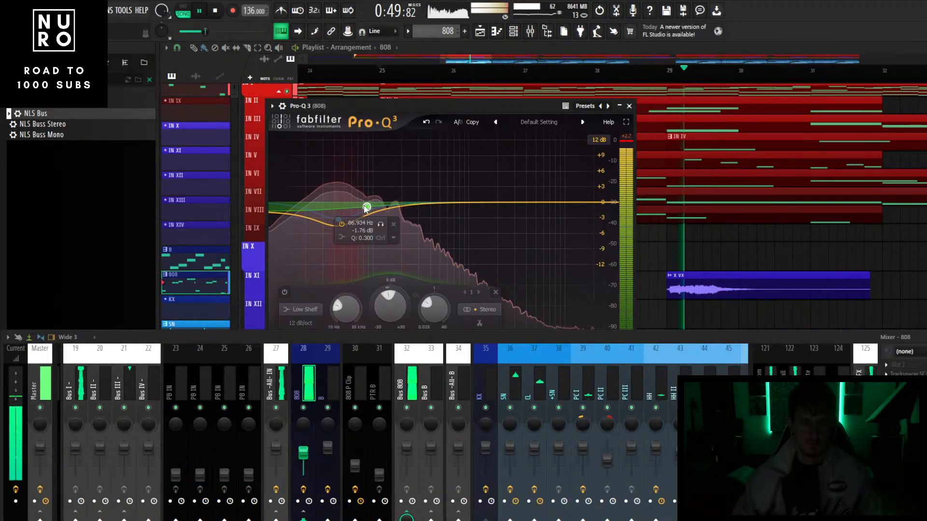
mouse_move(391, 211)
left_mouse_down()
mouse_move(389, 223)
mouse_move(418, 242)
mouse_move(395, 227)
left_mouse_up()
left_click(403, 241)
key("space")
key("space")
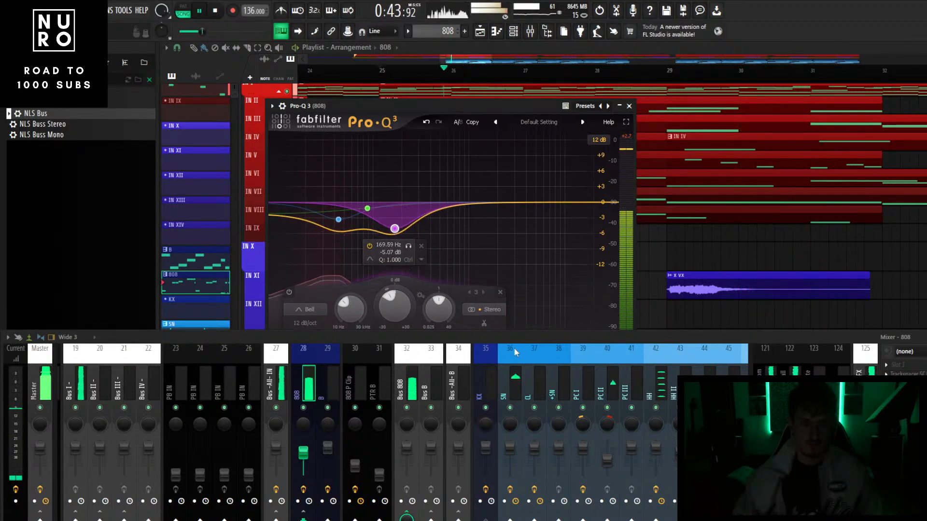
- Set the 808 equalizer's output level to +2.2 dB and deepen its low shelf to -4.10 dB at about 88 Hz
left_click_drag(513, 337, 500, 416)
mouse_move(609, 358)
left_click_drag(604, 314, 606, 298)
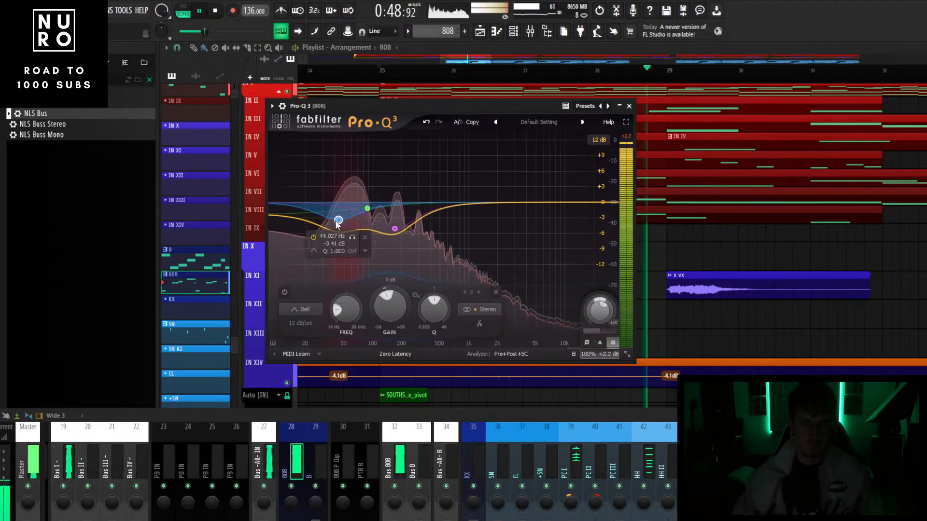
left_click_drag(339, 220, 364, 216)
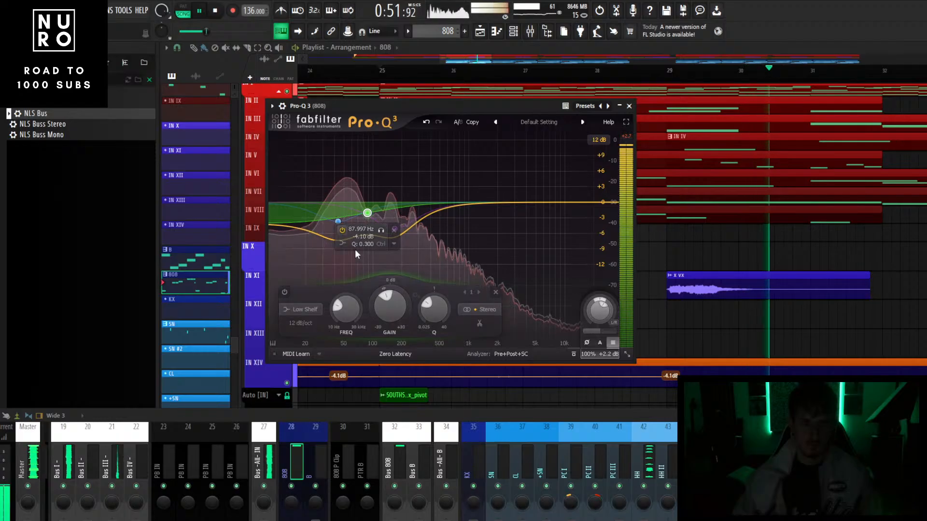
- Switch the 808 equalizer to Natural Phase processing, stop playback and put its window away
double_click(394, 228)
left_click(414, 358)
left_click(394, 374)
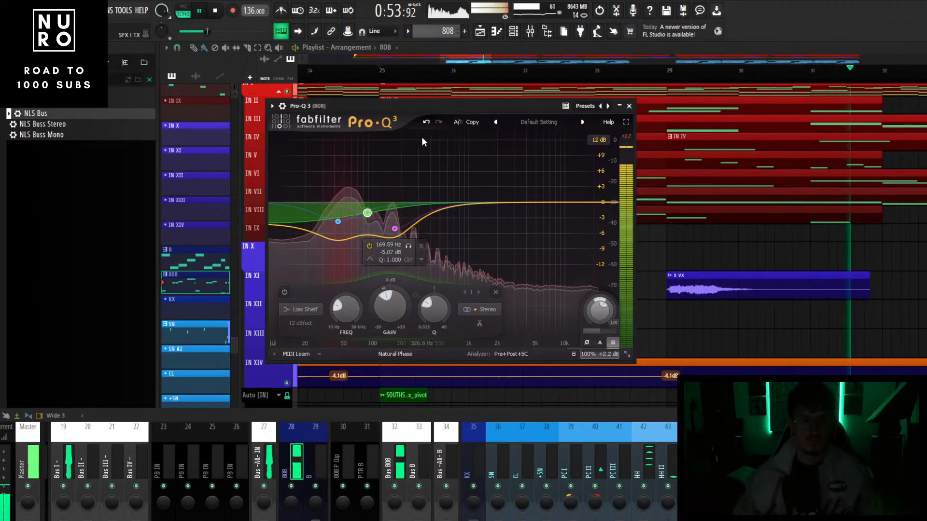
key("space")
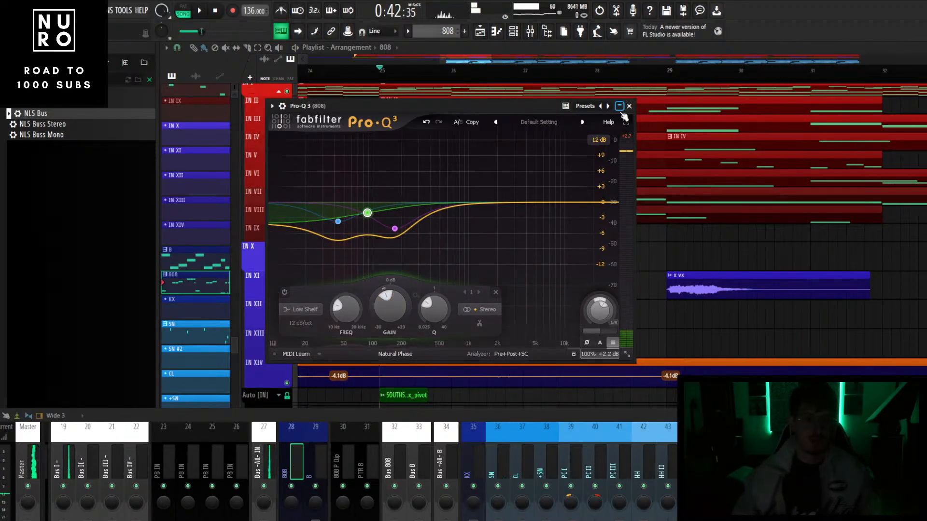
left_click(621, 107)
- Solo the 808 playlist track and send its mixer track to the parallel 808 P Clip track
scroll(551, 300, "down", 5)
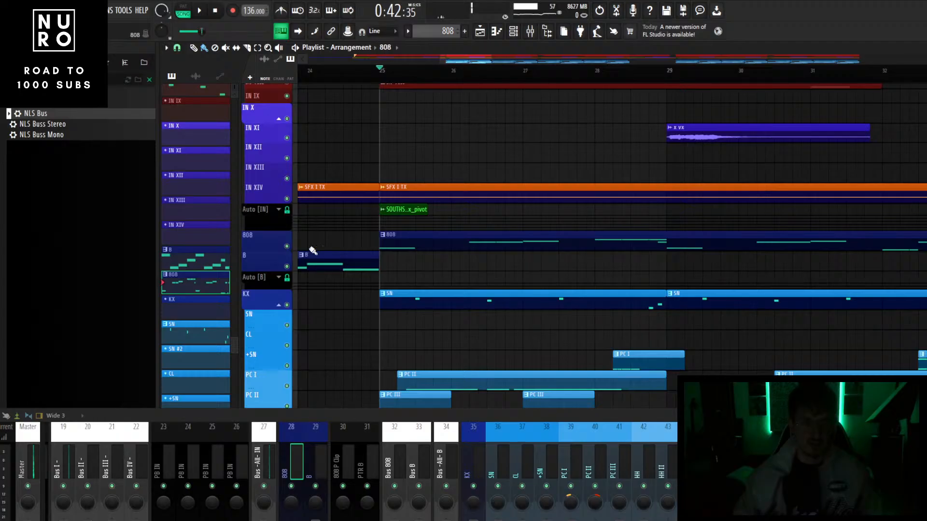
left_click(288, 247, "ctrl")
key("space")
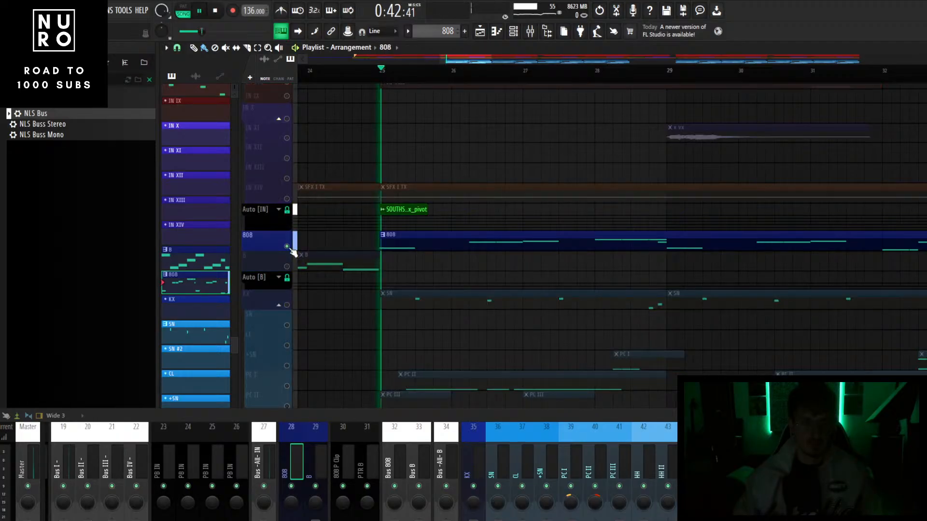
left_click_drag(632, 418, 615, 284)
key("space")
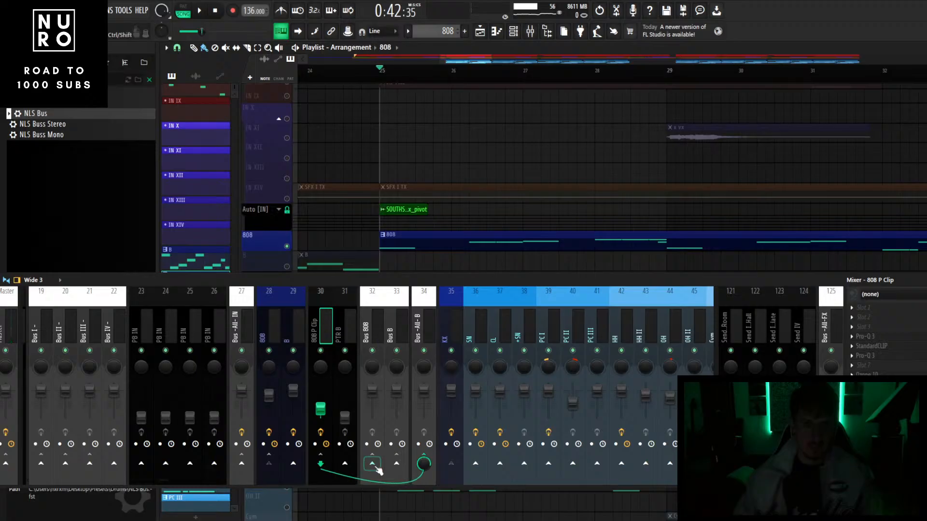
key("space")
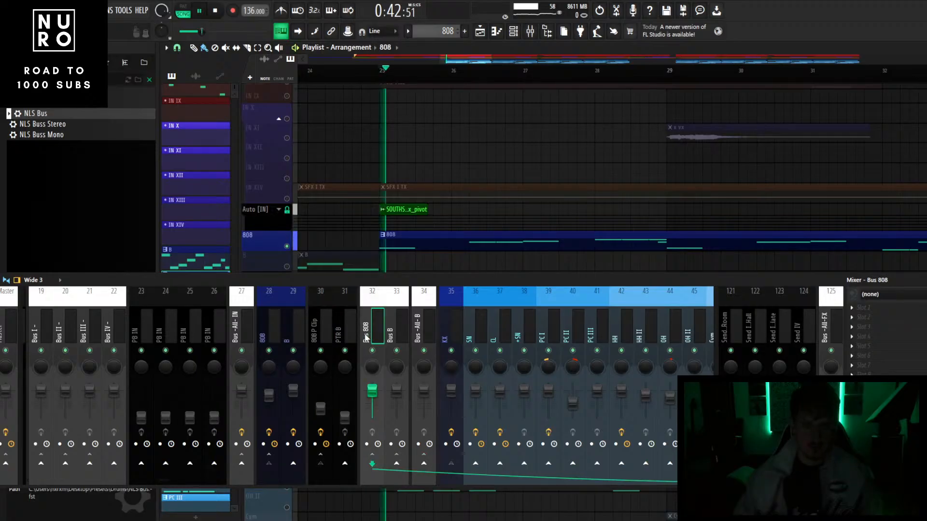
- Open Insight 2 and SPAN Monitor on the Master track and examine the spectrum of the parallel-processed 808
scroll(309, 237, "down", 2)
left_click(7, 333)
key("space")
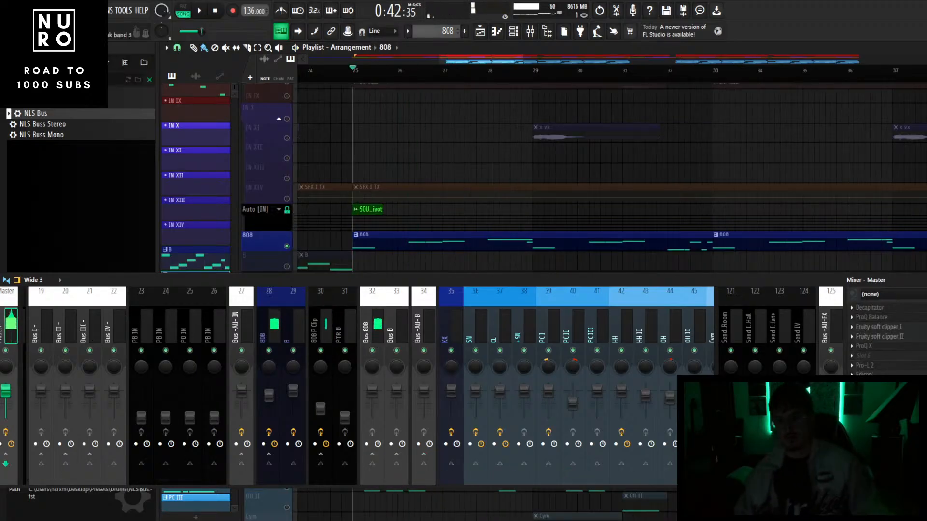
left_click(869, 385)
left_click(869, 394)
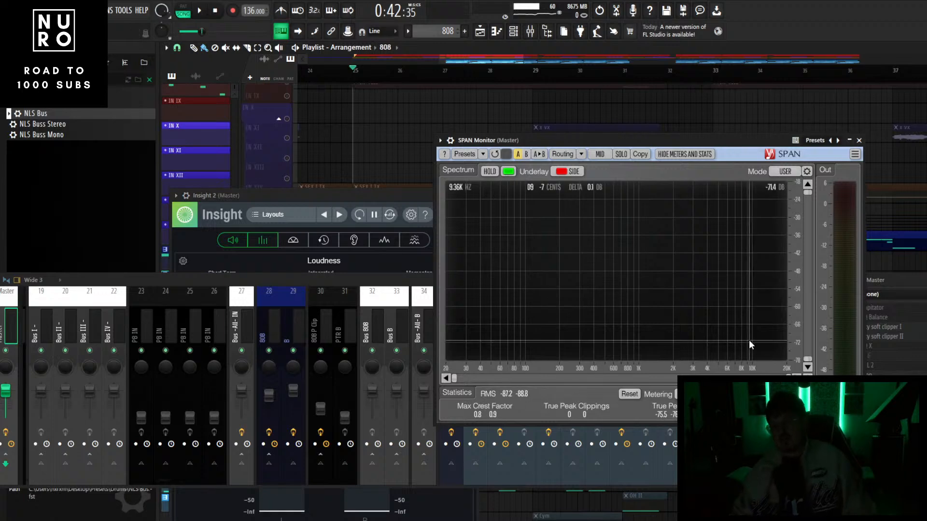
key("space")
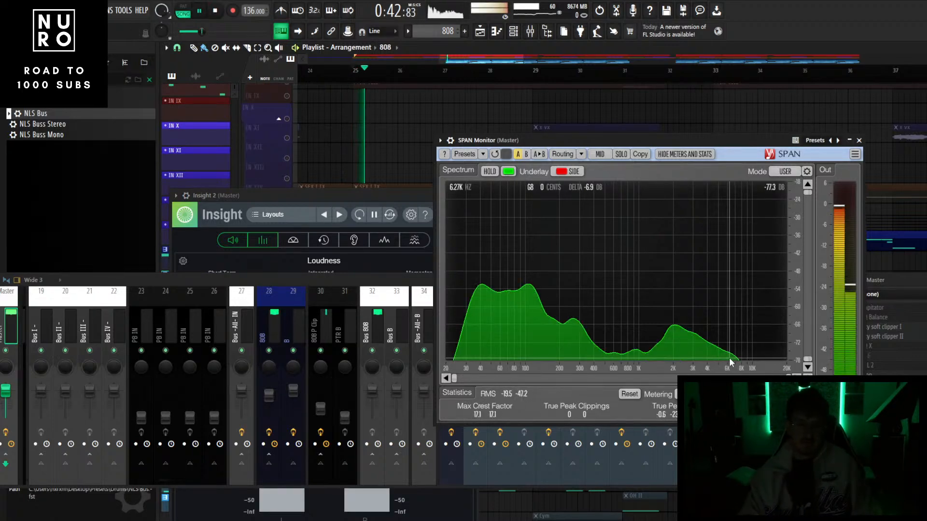
key("space")
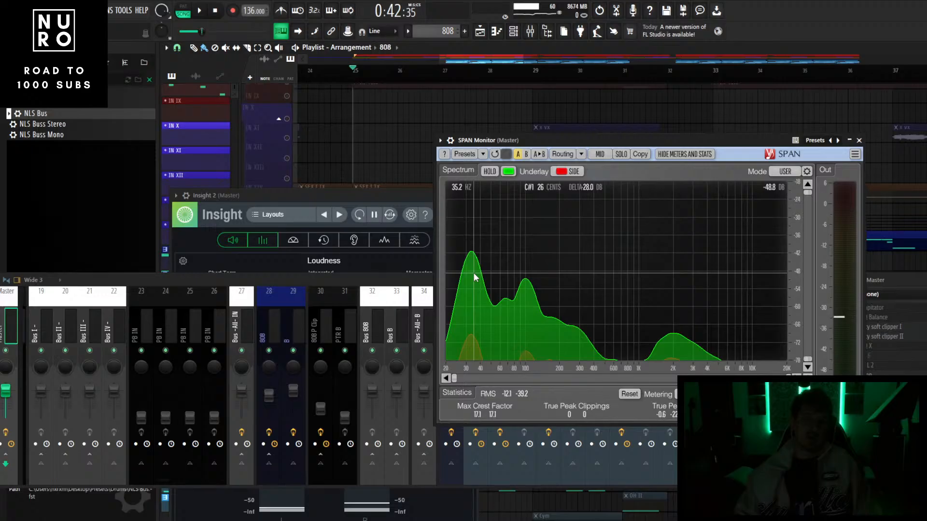
- Reopen Pro-Q 3 on the 808 mixer track and close the SPAN Monitor and Insight 2 windows
left_click(261, 325)
left_click(877, 337)
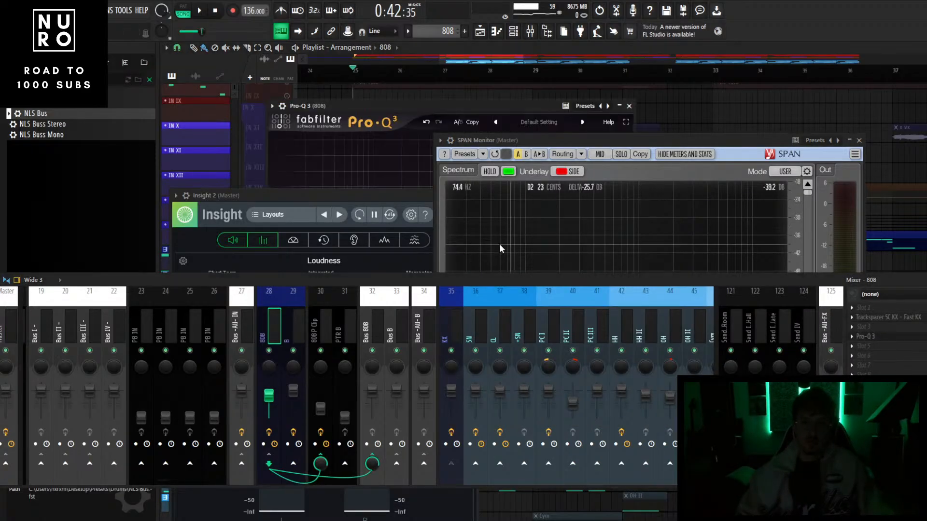
left_click(860, 141)
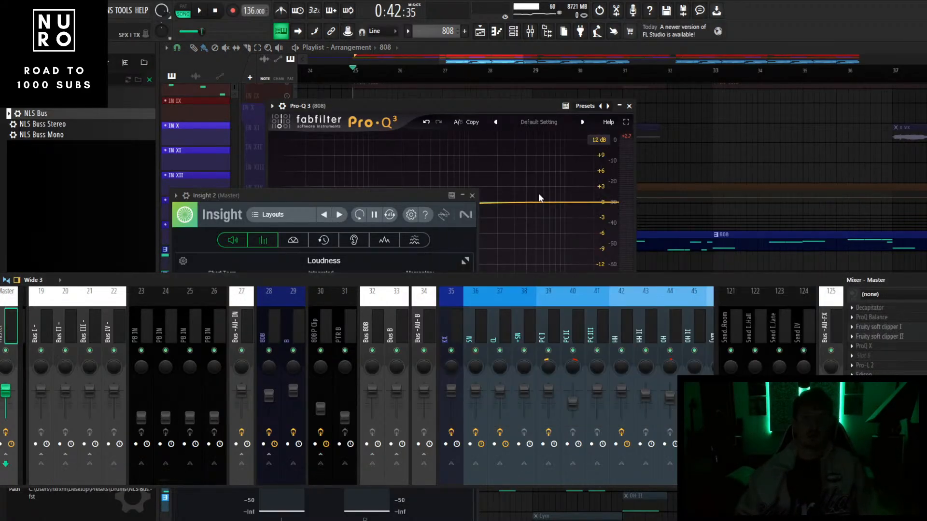
left_click(472, 196)
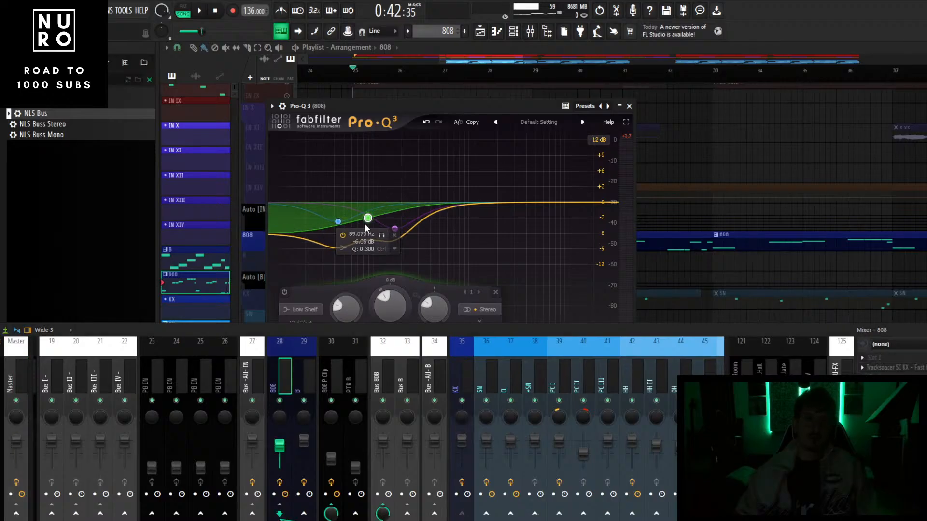
- Deepen the 808 equalizer's low shelf to about -10.2 dB at about 91 Hz, checking it against the soloed 808
left_click_drag(365, 224, 366, 228)
key("space")
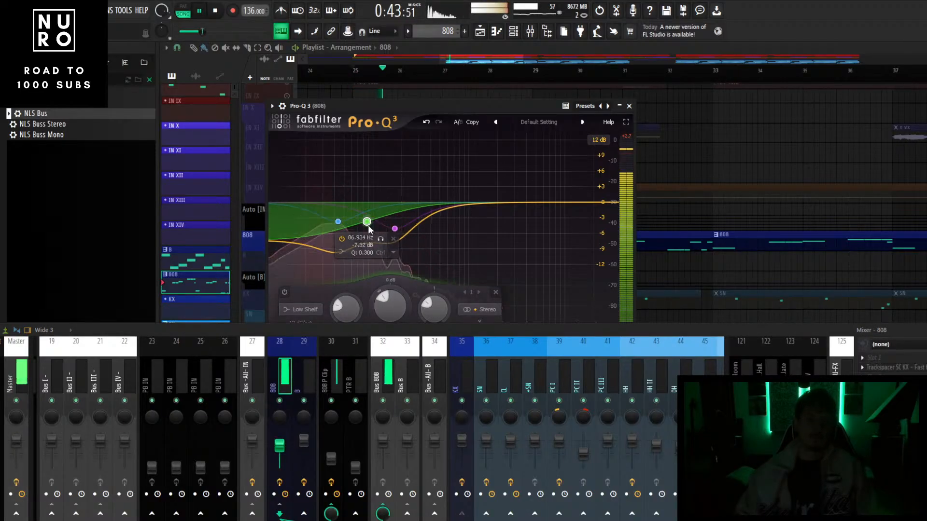
key("space")
left_click_drag(368, 226, 370, 236)
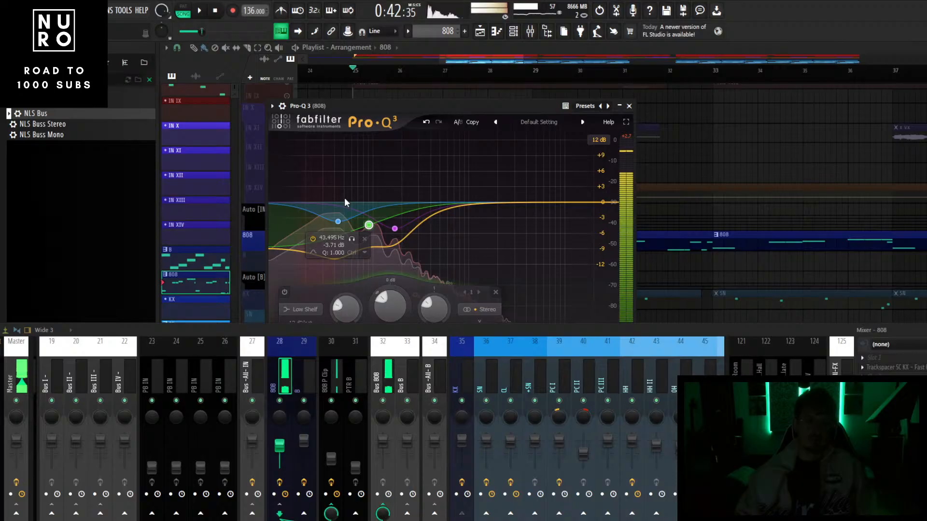
left_click_drag(370, 226, 369, 230)
key("space")
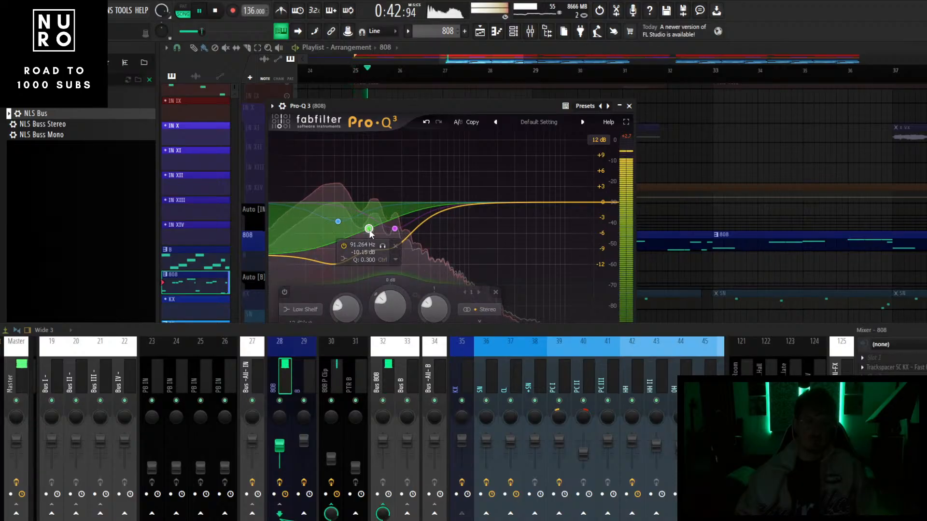
key("space")
- Close the 808 equalizer and unsolo the 808 playlist track to hear the full arrangement
left_click_drag(413, 332, 413, 379)
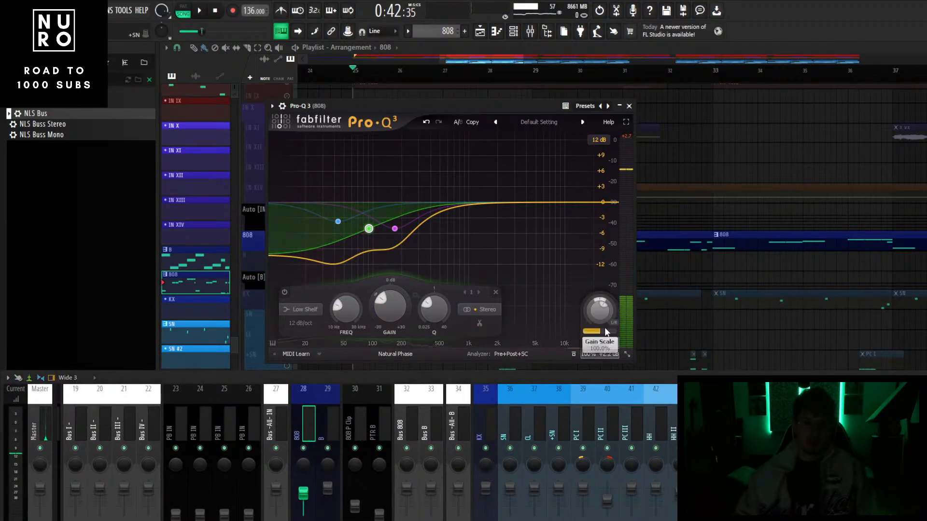
left_click(629, 106)
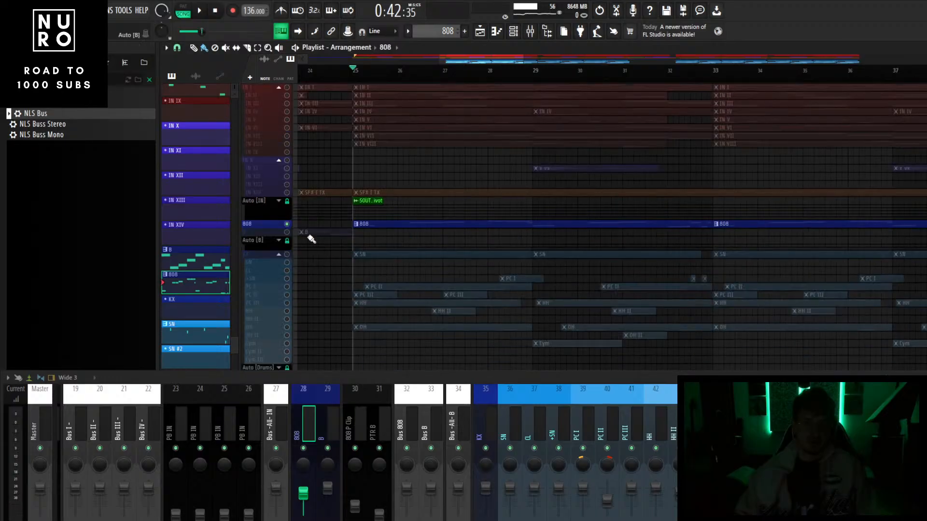
right_click(287, 225)
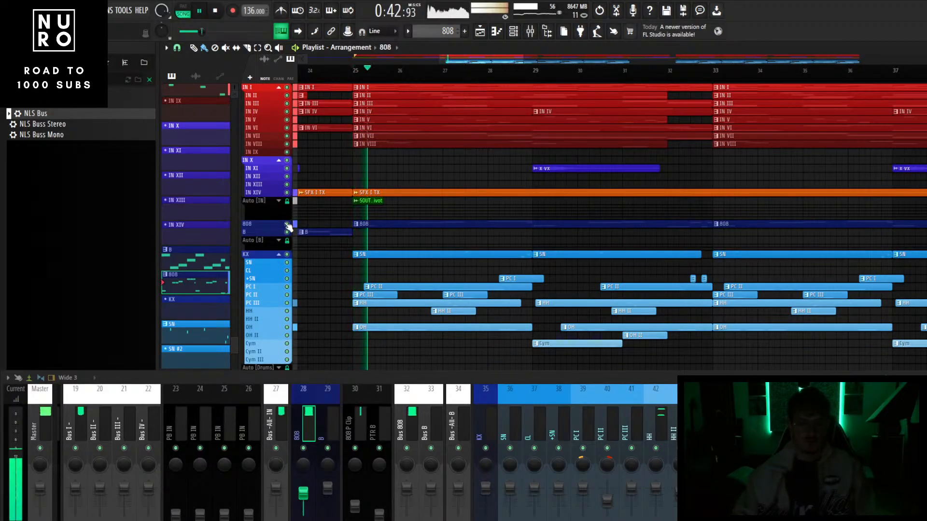
- Open SPAN Monitor on the Master track and examine the spectrum of the full arrangement during playback
left_click_drag(474, 378, 477, 232)
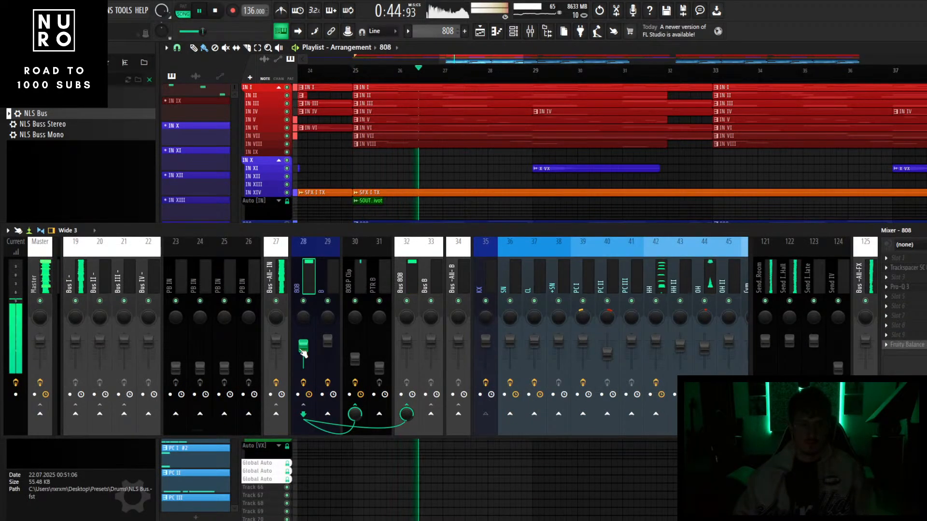
left_click(38, 285)
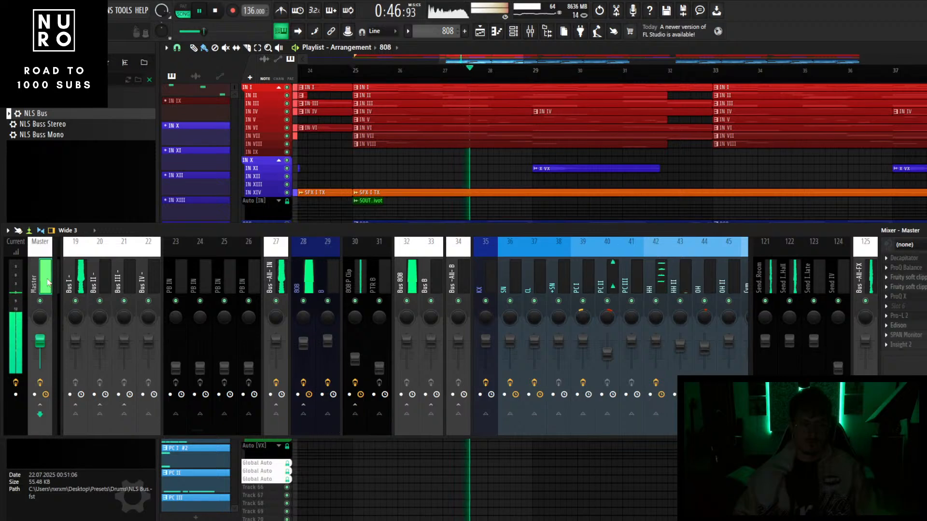
left_click(909, 334)
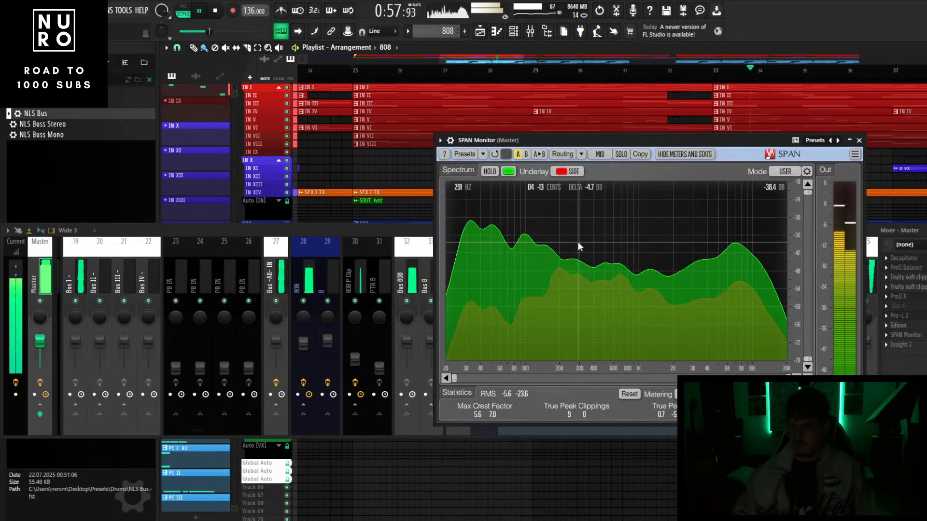
key("space")
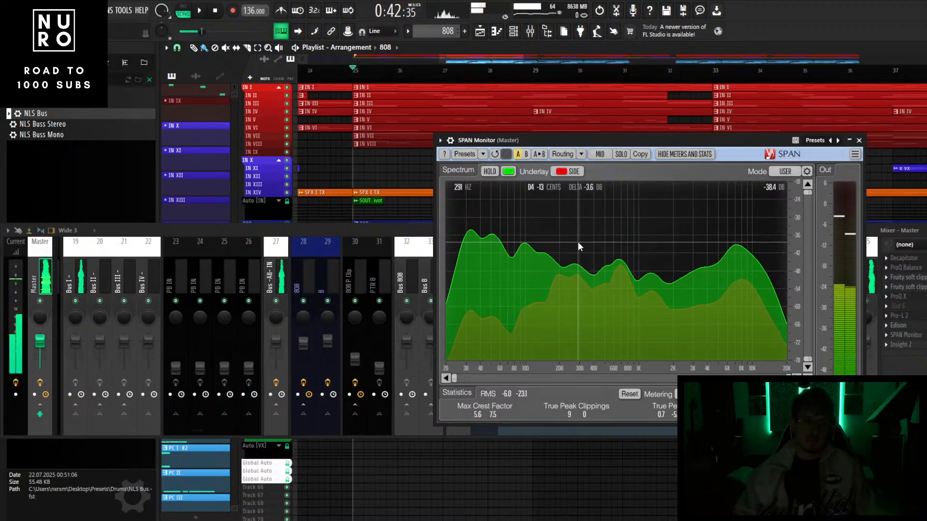
- Load Pro-Q 3 on the Bus 808 mixer track and close the SPAN Monitor
left_click(363, 285)
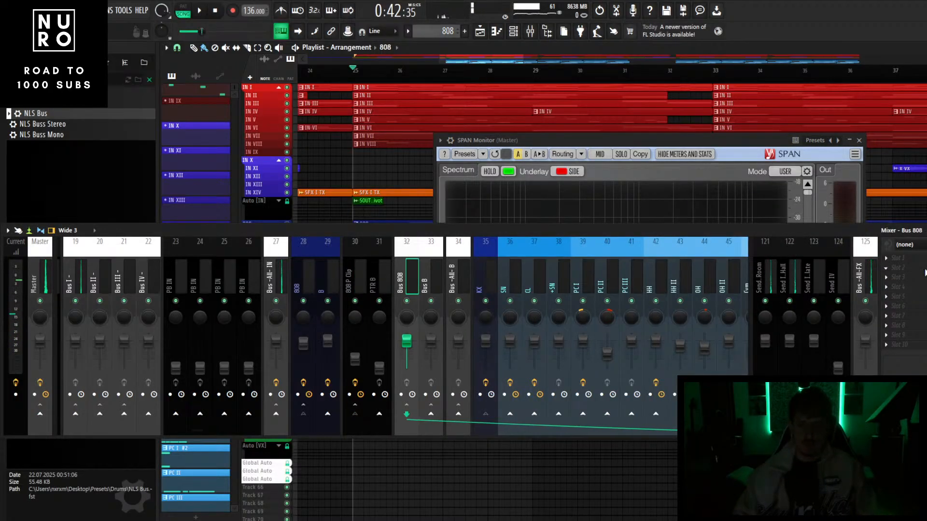
left_click(925, 273)
left_click(536, 63)
left_click_drag(517, 230, 486, 393)
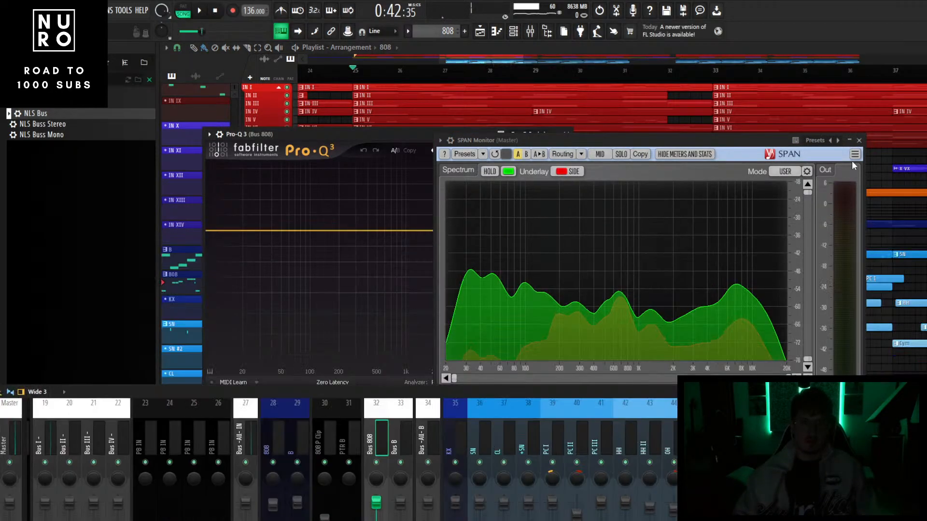
left_click(859, 140)
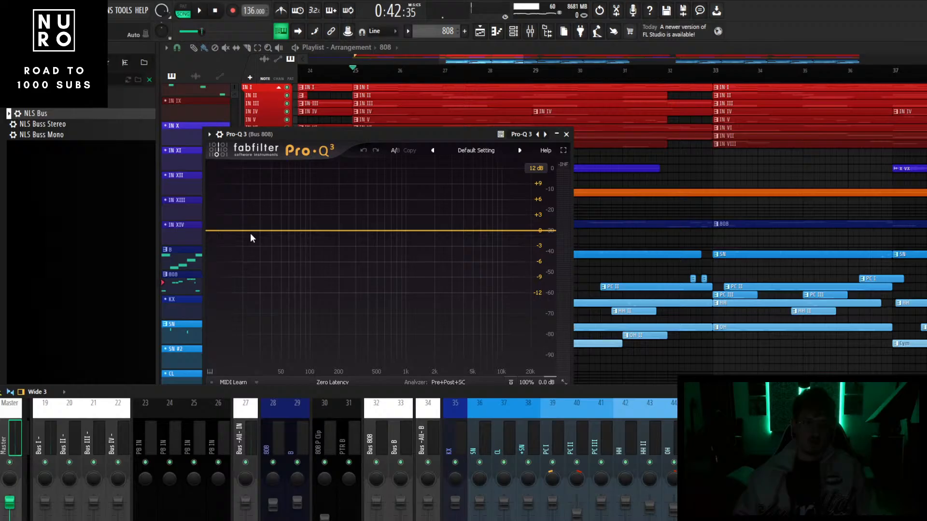
- Add a low shelf cut of about -2.8 dB at about 74 Hz on Bus 808 and set the equalizer to Linear Phase
left_click_drag(257, 231, 293, 249)
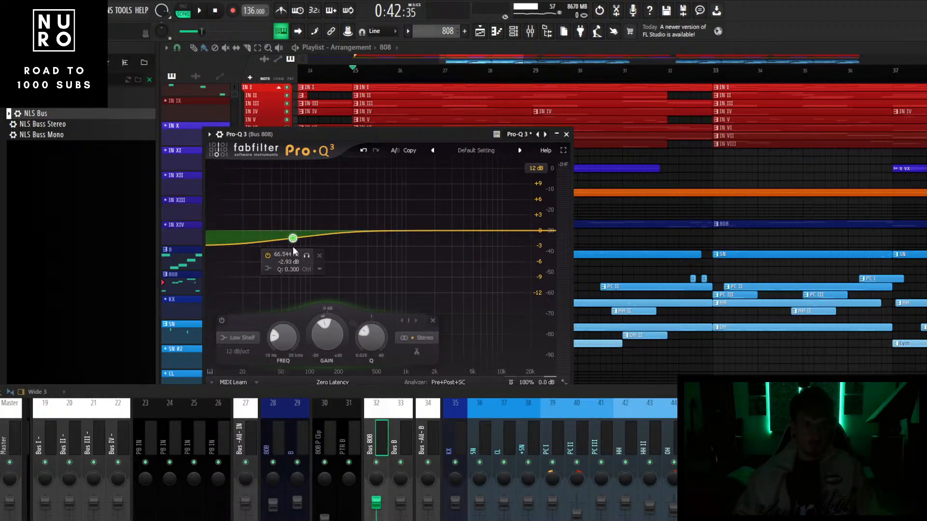
left_click(332, 382)
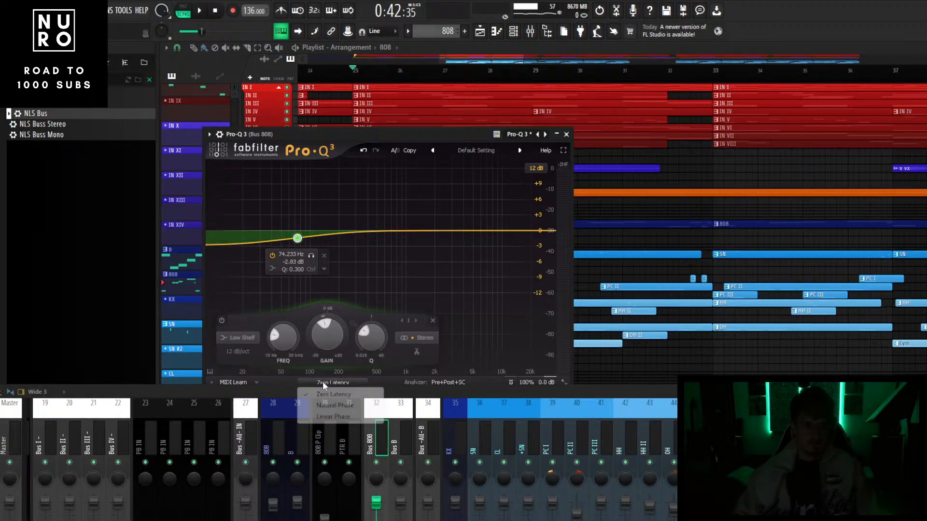
left_click(340, 411)
left_click(340, 382)
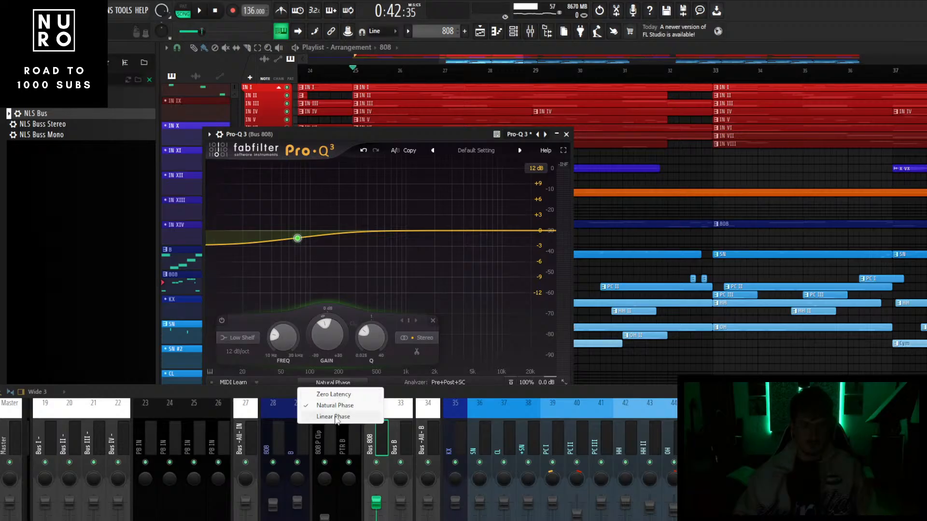
left_click(336, 418)
- Fine-tune the Bus 808 equalizer to a -3.22 dB shelf, an about -2 dB bell near 168 Hz and +0.6 dB output, closing it when done
key("space")
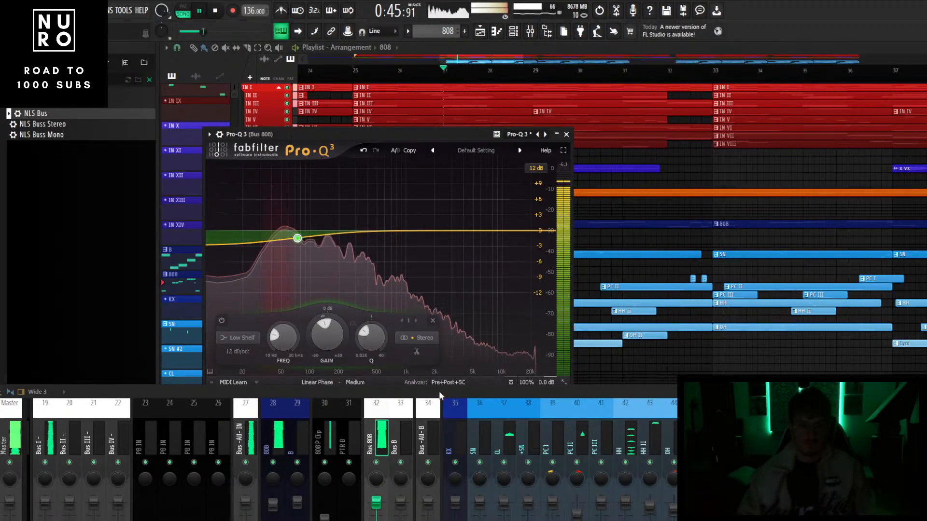
left_click_drag(440, 394, 427, 366)
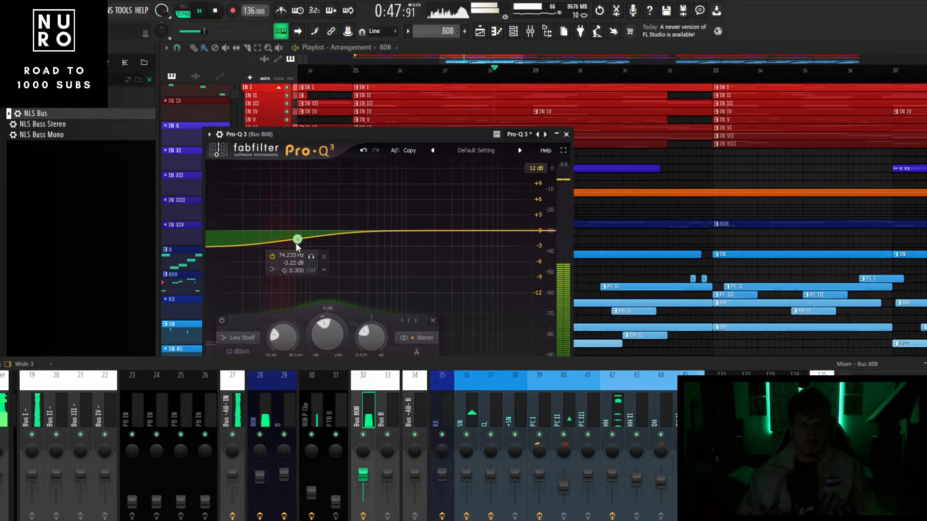
double_click(331, 240)
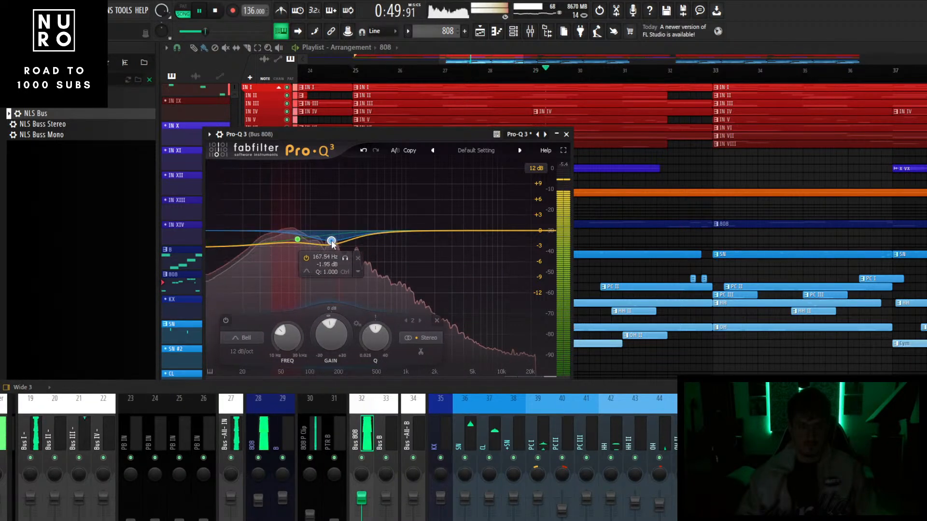
left_click_drag(332, 241, 332, 243)
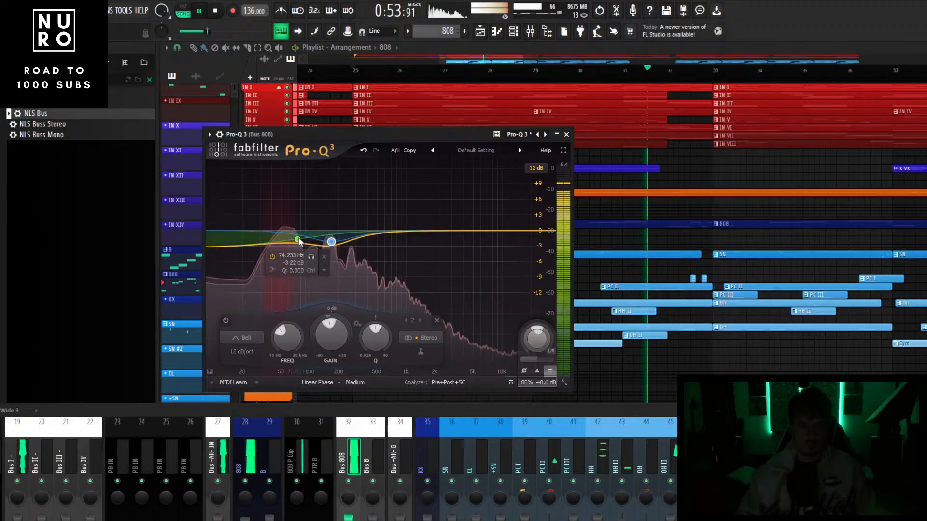
left_click(297, 240)
left_click(566, 134)
- Play through the arrangement and check the full mix's spectrum in the Master track's SPAN Monitor, closing it when done
scroll(549, 269, "down", 4)
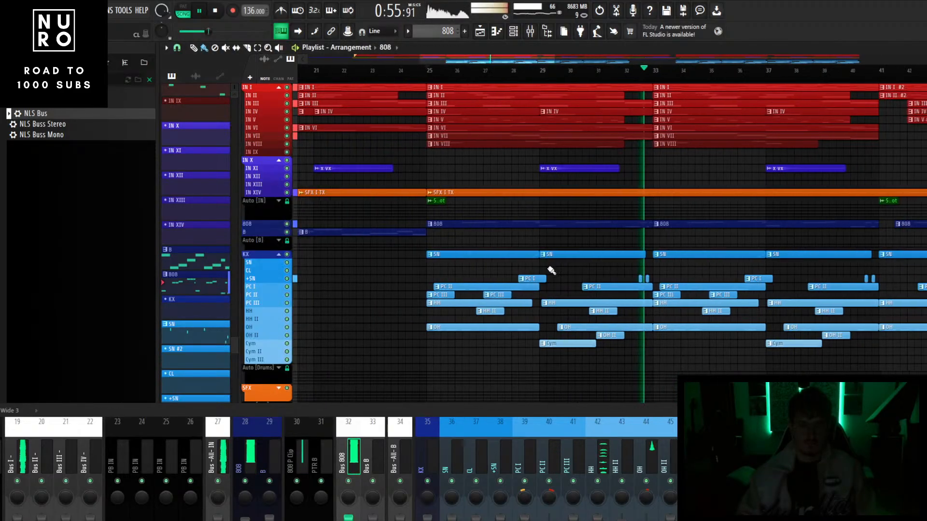
scroll(551, 271, "down", 4)
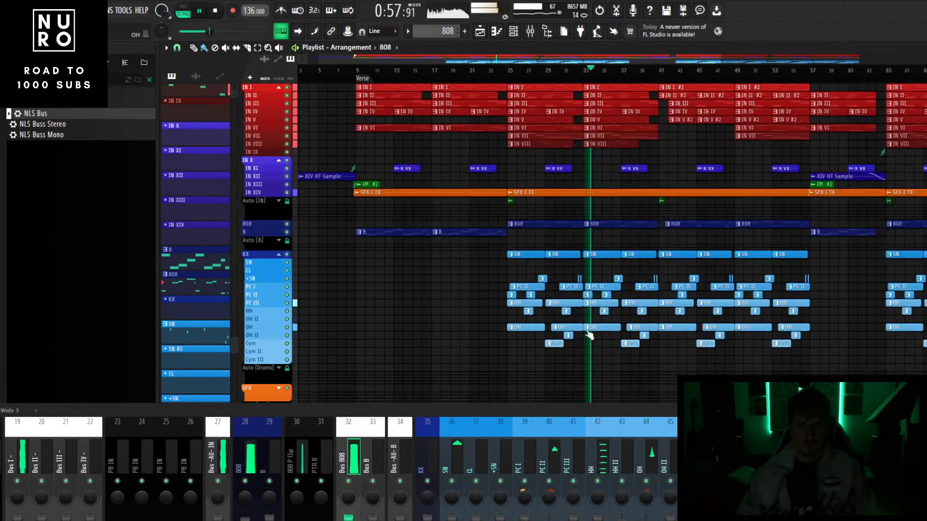
scroll(555, 346, "up", 2)
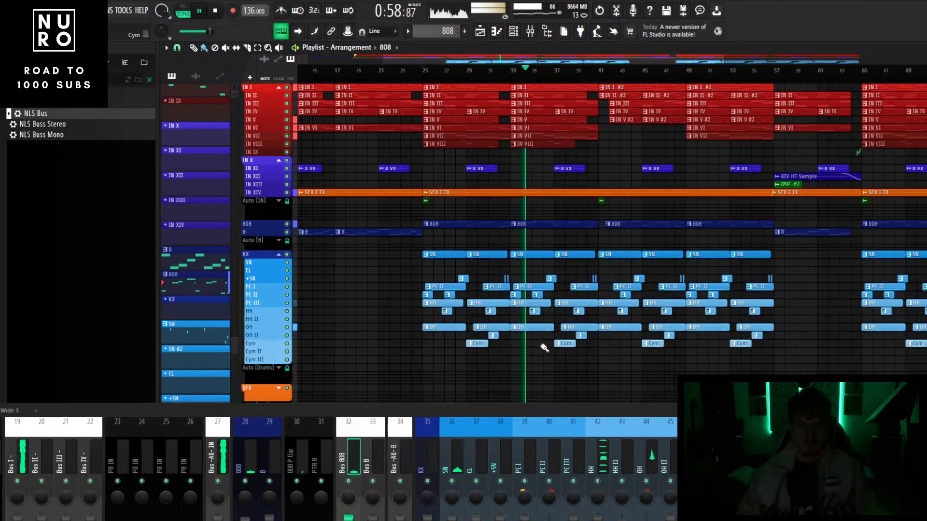
scroll(544, 348, "down", 1)
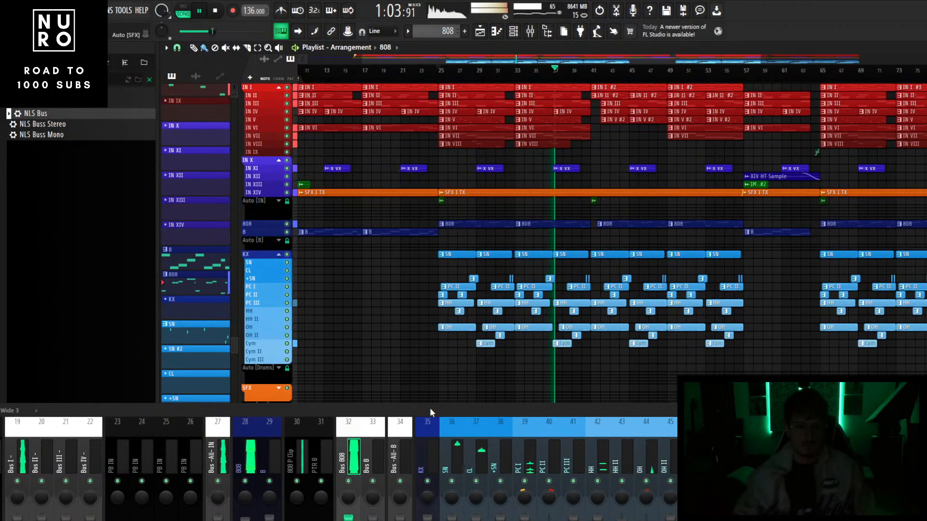
left_click_drag(430, 407, 430, 311)
left_click(4, 370)
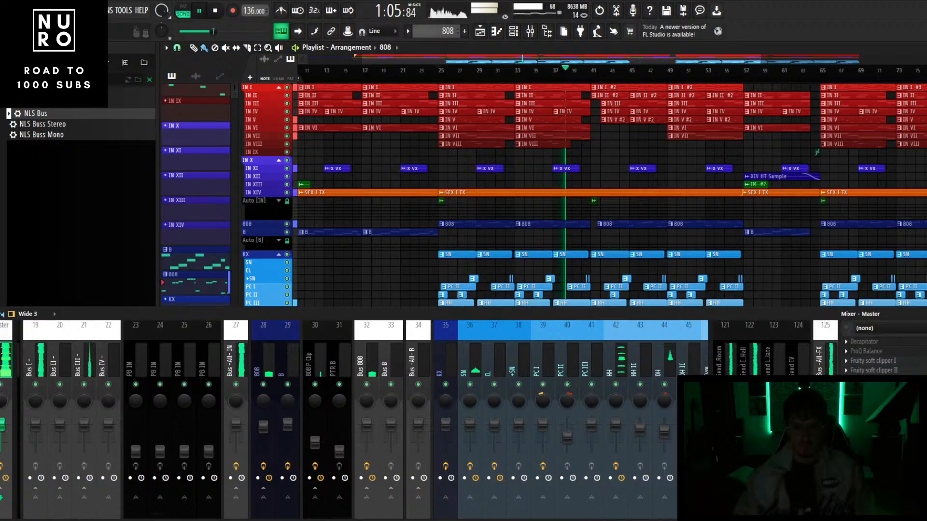
left_click(868, 428)
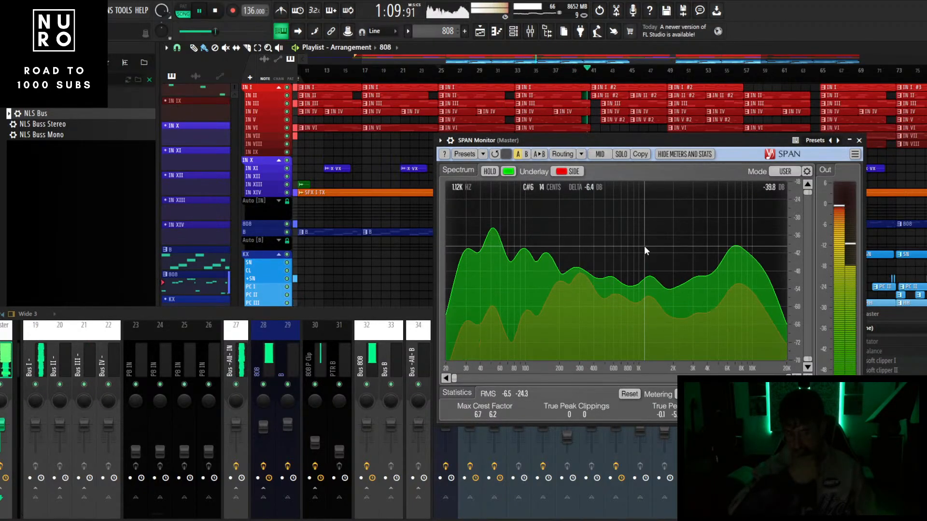
left_click(859, 140)
- Open the ProQ Shape II equalizer on the Bus -All- Drums mixer track
left_click(717, 319)
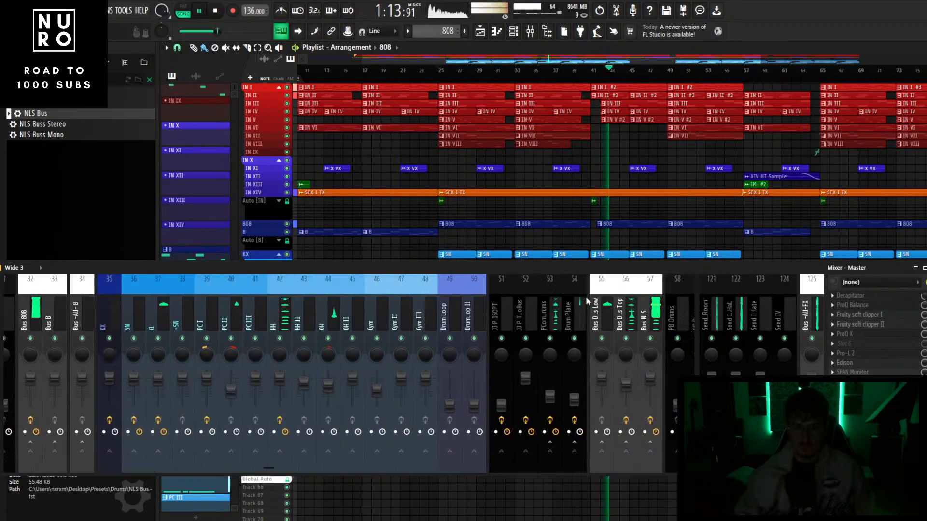
scroll(586, 296, "down", 5)
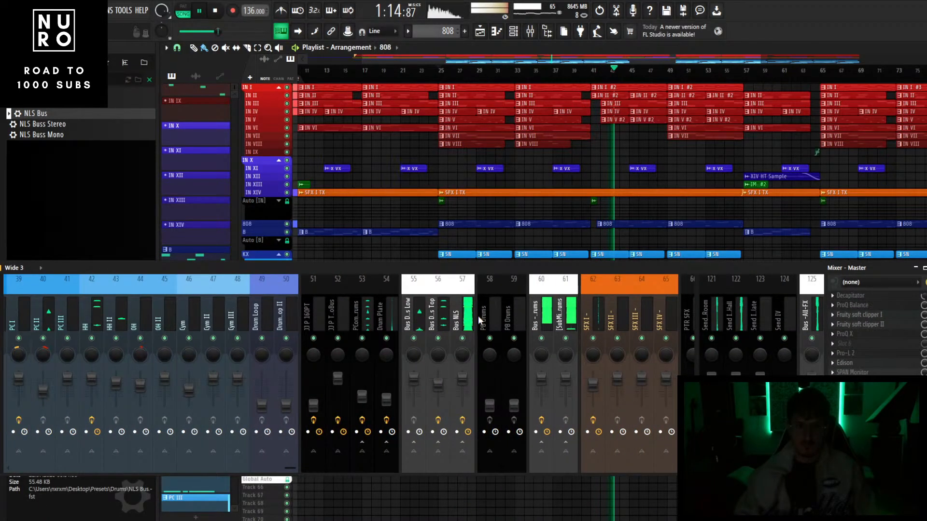
left_click(540, 317)
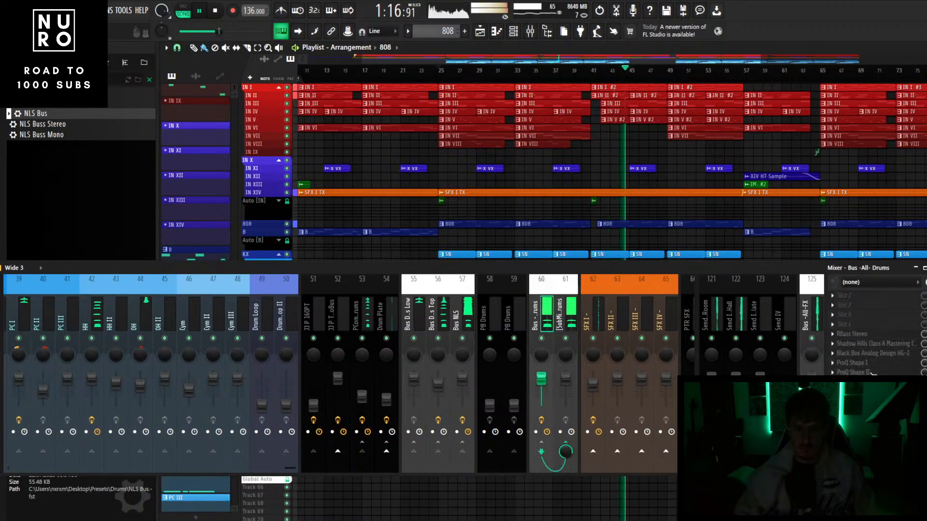
left_click(853, 363)
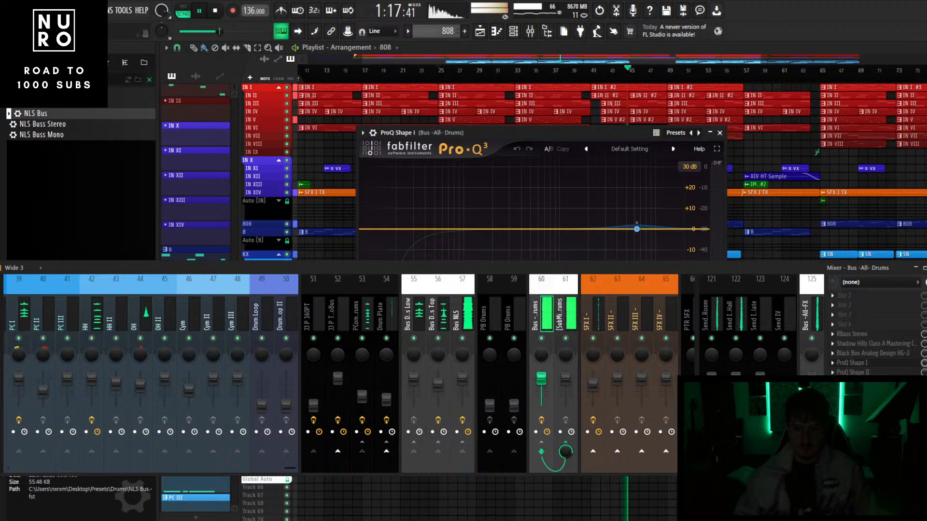
left_click(901, 363)
left_click(900, 372)
mouse_move(451, 213)
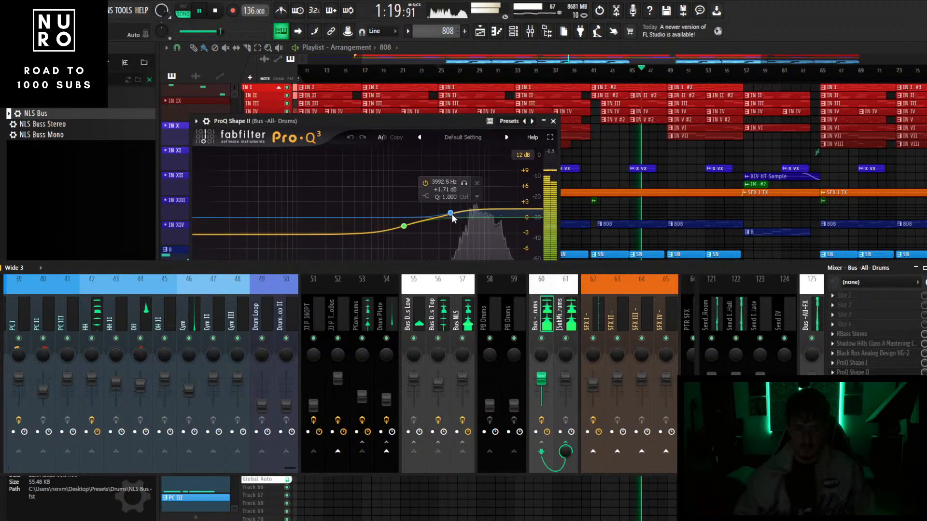
- Flatten the drum bus equalizer's high shelf, set its low shelf to -4.00 dB at about 126 Hz, and use Linear Phase processing
left_click_drag(452, 214, 309, 226)
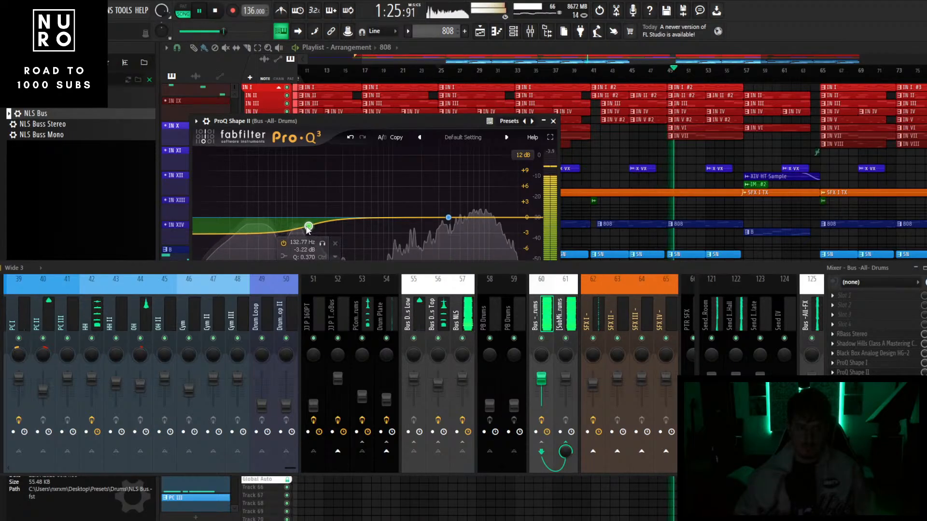
left_click_drag(320, 268, 323, 376)
left_click(323, 371)
left_click(328, 384)
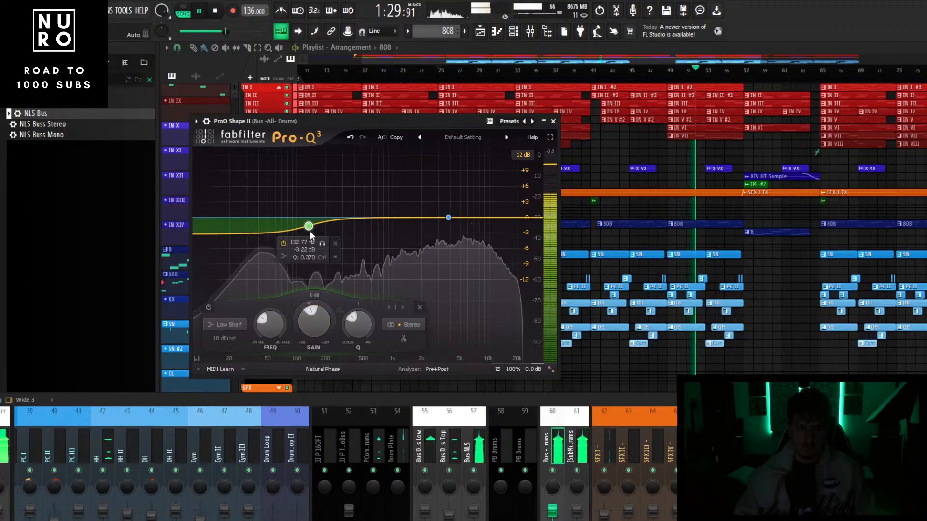
left_click_drag(305, 228, 303, 229)
left_click(323, 369)
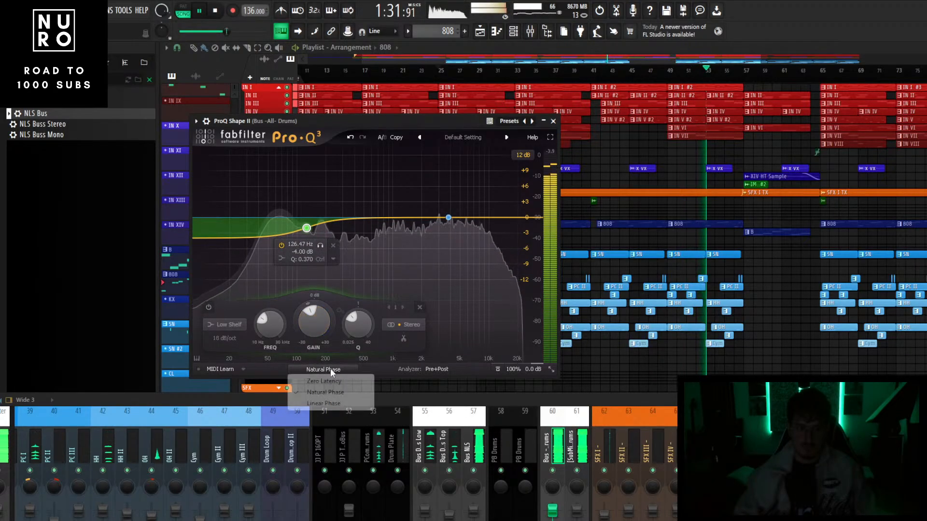
left_click(336, 403)
- Open StandardCLIP on the drum bus and set its input gain to 2.60 dB and output gain to 1.00 dB
left_click_drag(338, 400, 338, 280)
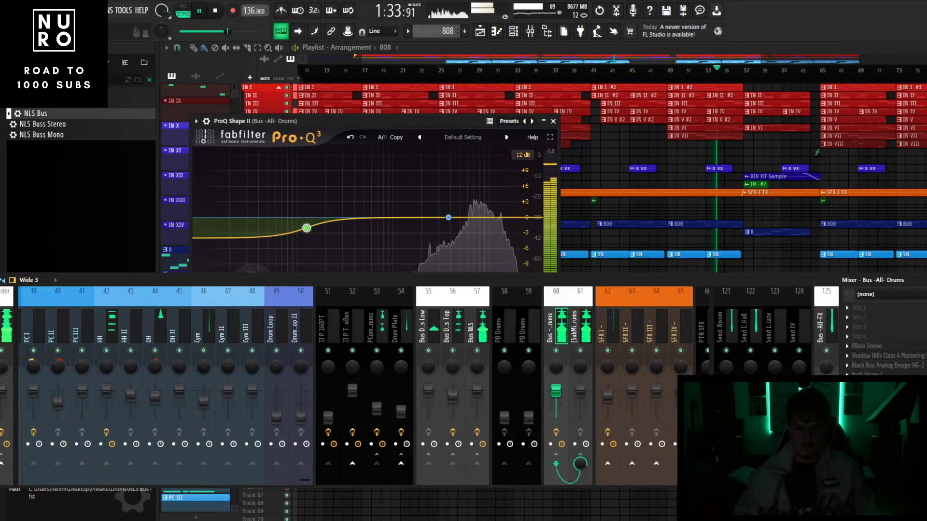
left_click(867, 385)
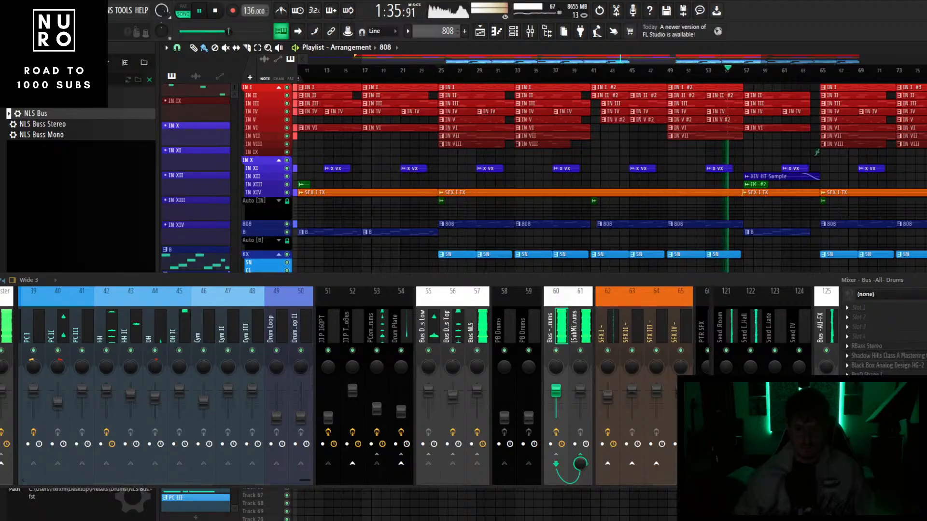
left_click(866, 385)
left_click_drag(544, 279, 523, 444)
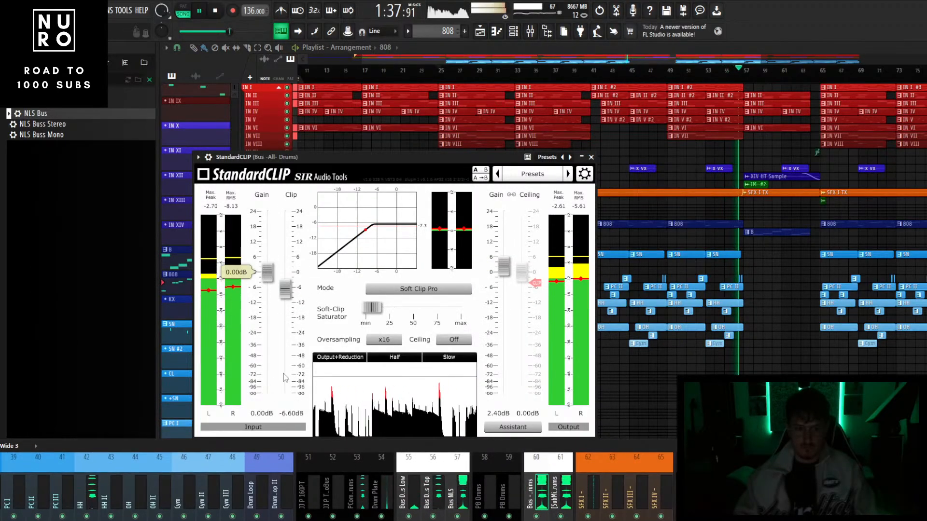
left_click_drag(267, 272, 267, 269)
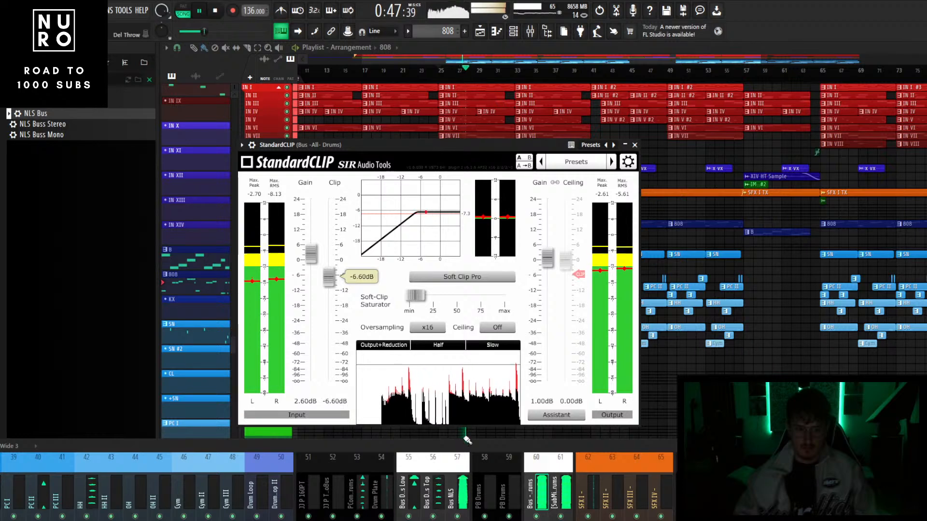
- Open Pro-Q 3 on the SN mixer track and raise its output gain to +0.6 dB
left_click_drag(465, 451, 549, 333)
scroll(482, 372, "up", 9)
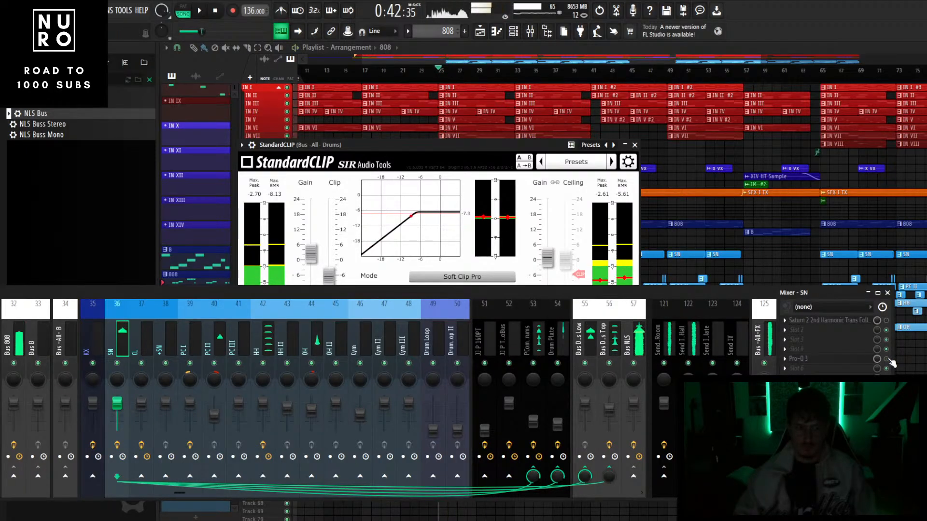
left_click(829, 362)
scroll(540, 318, "down", 3)
left_click_drag(485, 292, 476, 347)
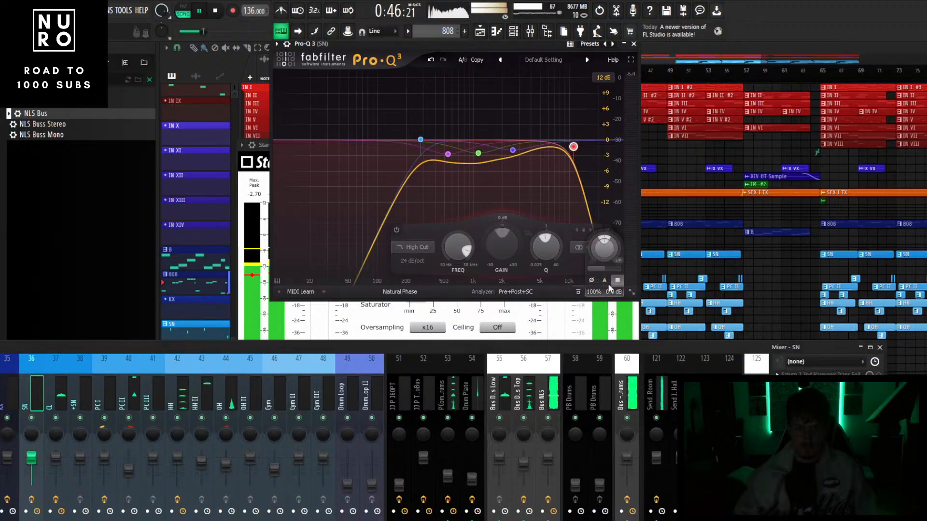
left_click_drag(604, 249, 604, 248)
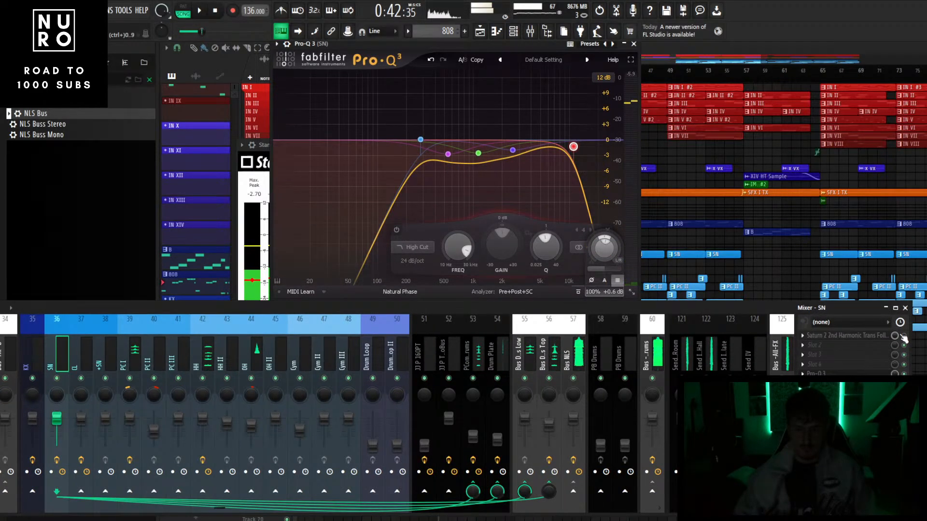
- Open Saturn 2 on the SN mixer track and shift the crossover between its two bands during playback
left_click(904, 336)
left_click(849, 335)
key("space")
left_click_drag(451, 310, 430, 365)
left_click_drag(338, 174, 440, 173)
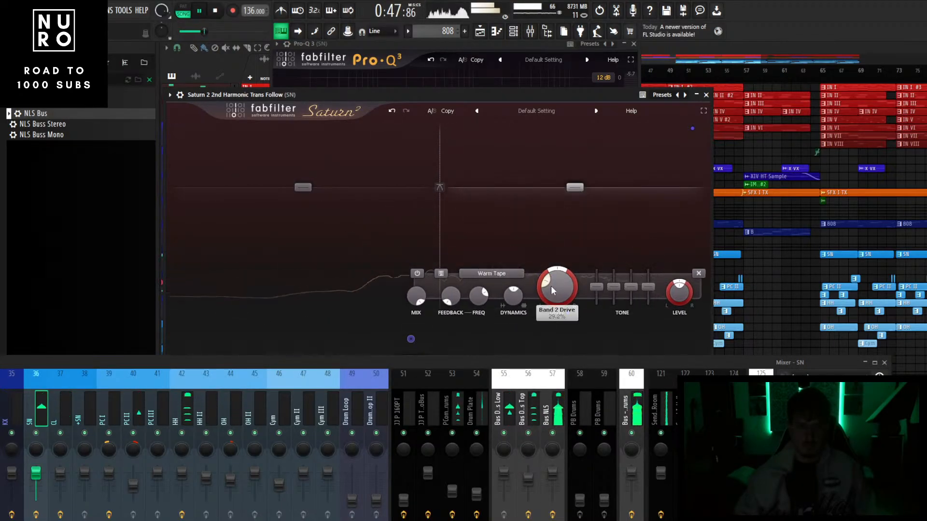
left_click_drag(438, 172, 442, 172)
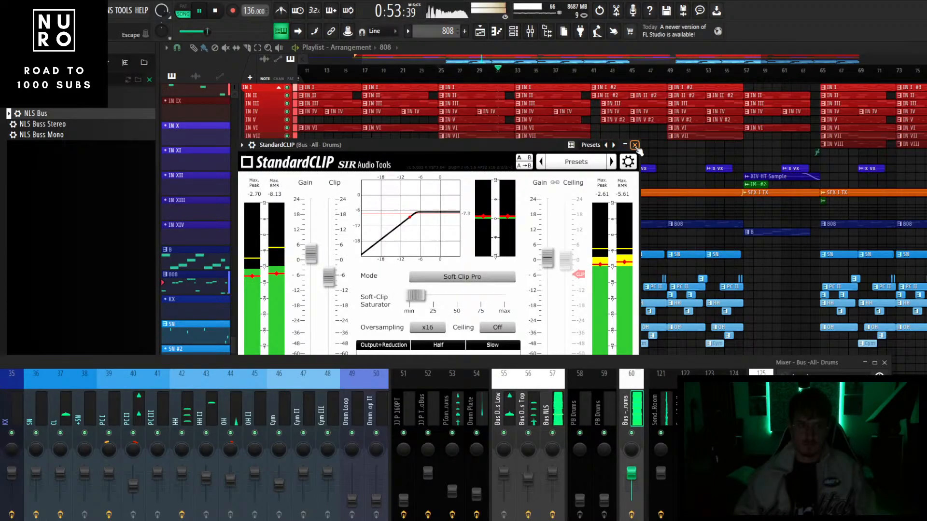
- Close StandardCLIP on the drum bus, check the Pro-Q 3 equalizer on the CL mixer track, and stop playback
left_click(635, 145)
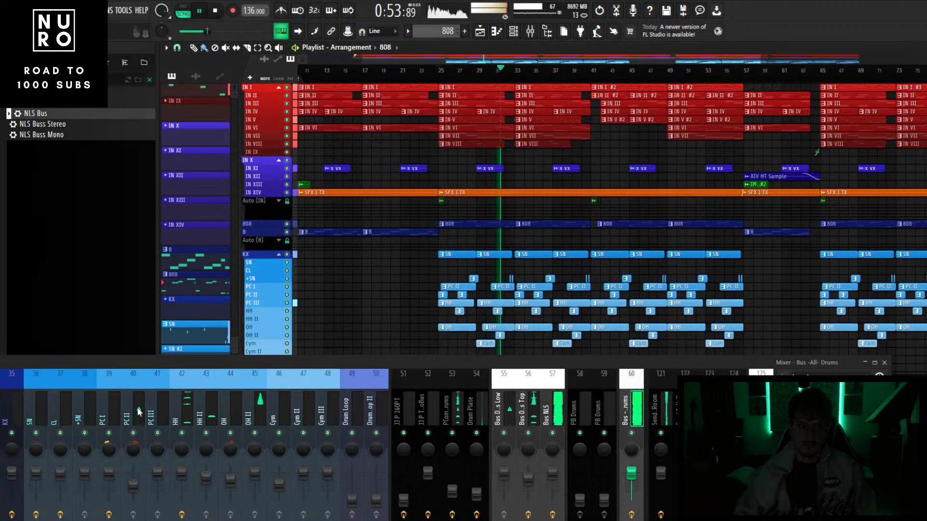
left_click(62, 412)
left_click(821, 395)
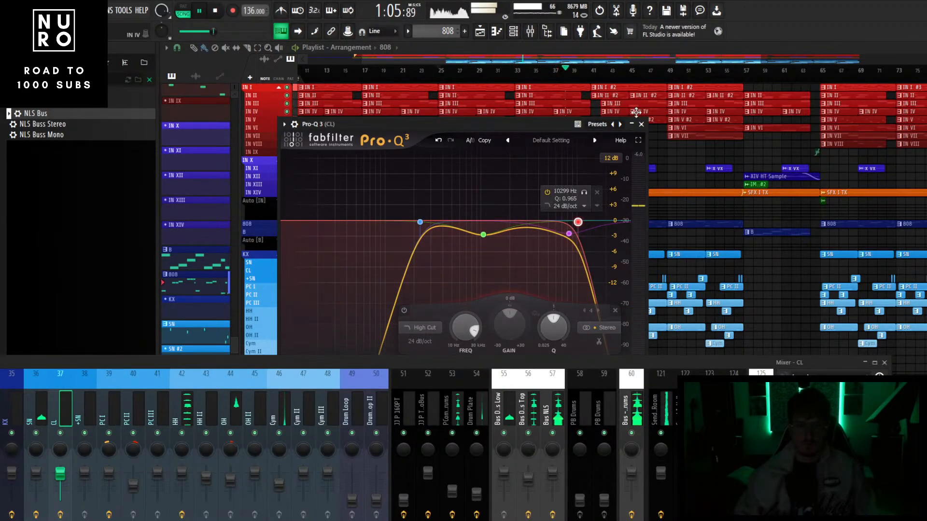
left_click(641, 124)
scroll(450, 250, "up", 3)
scroll(450, 249, "down", 2)
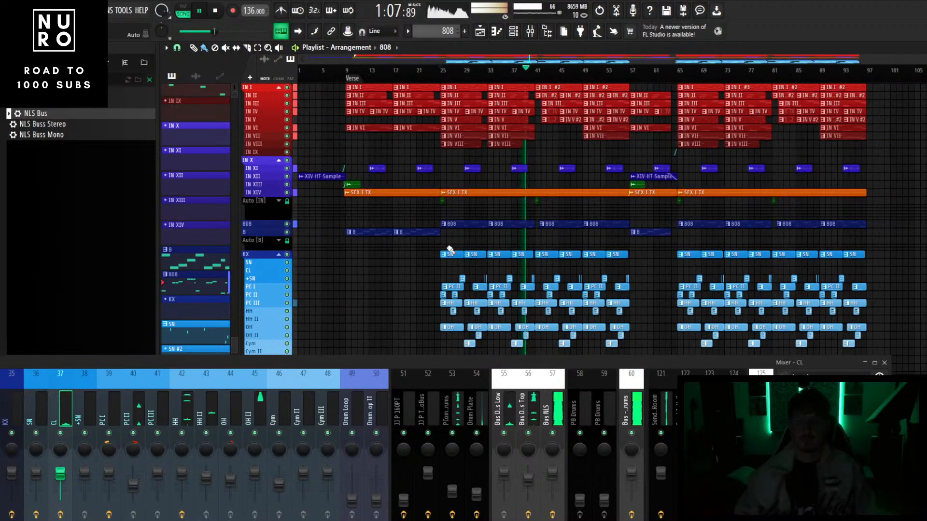
key("space")
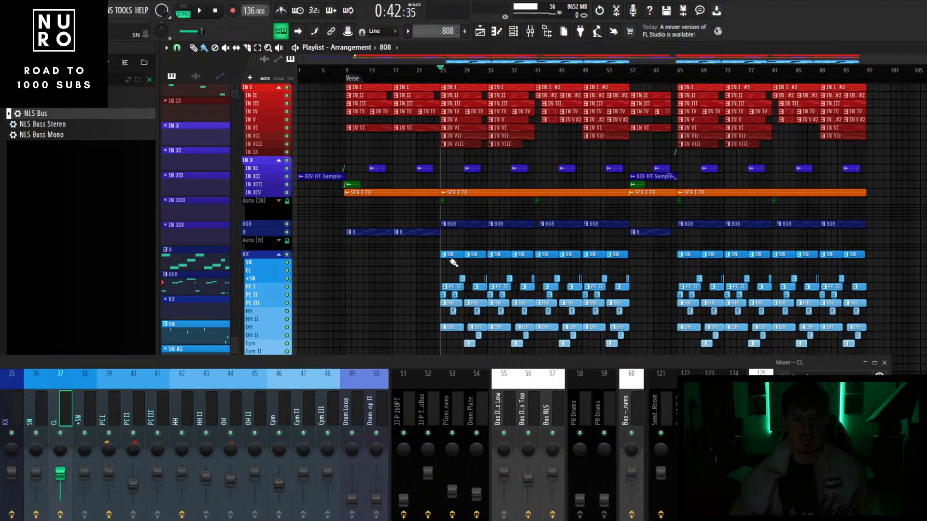
- Play the song from the very beginning of the arrangement
scroll(308, 177, "up", 2)
scroll(308, 177, "up", 3)
scroll(308, 178, "up", 2)
left_click(300, 70)
key("space")
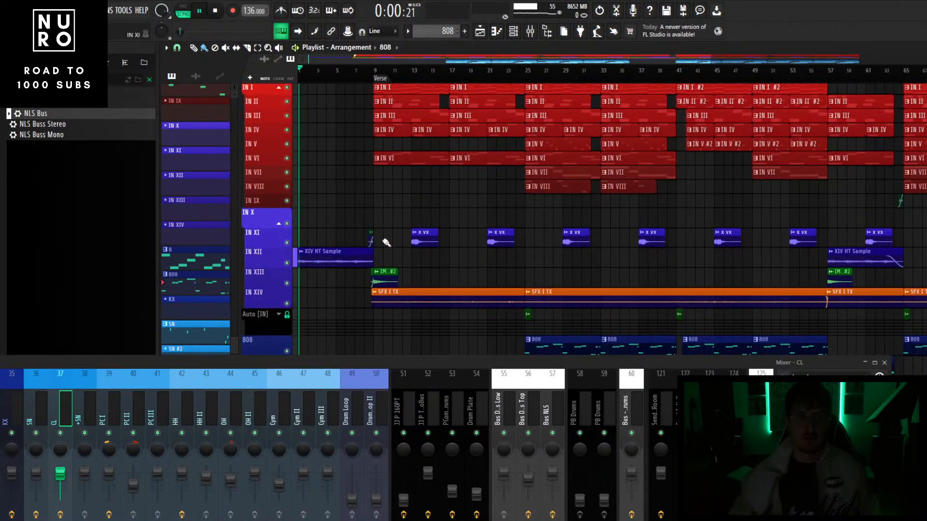
- Add a small low-frequency cut in Pro-Q 3 on the IN XIV - HT Sample mixer track and close the equalizer
scroll(385, 242, "down", 5)
left_click_drag(433, 362, 515, 249)
scroll(445, 291, "up", 5)
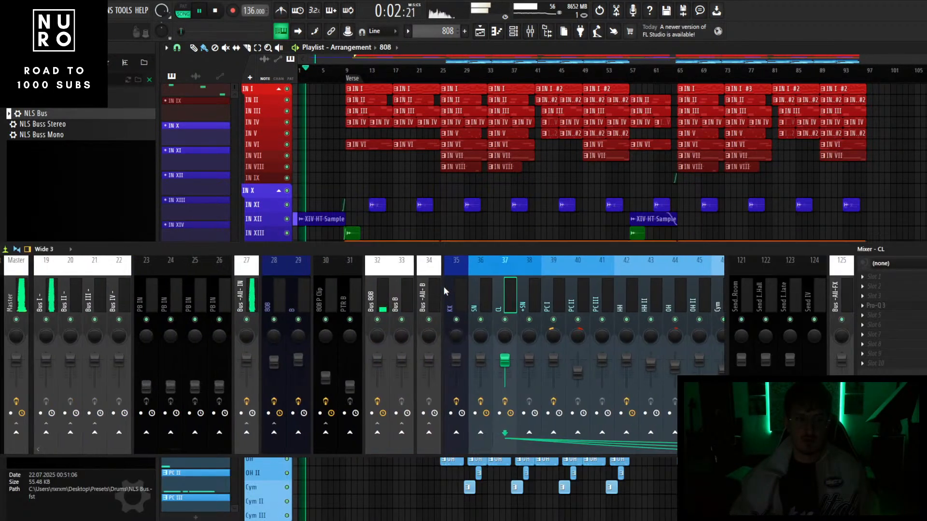
scroll(445, 291, "up", 5)
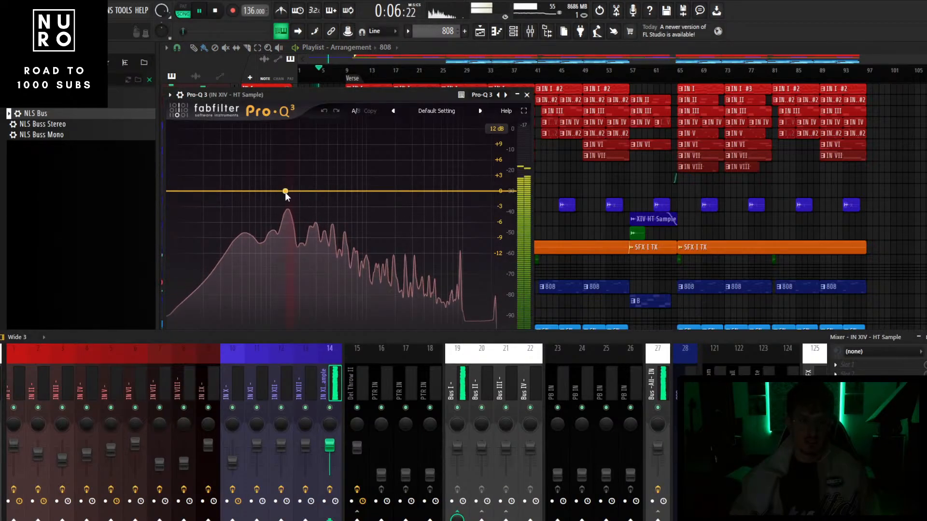
left_click_drag(285, 191, 256, 201)
left_click(527, 95)
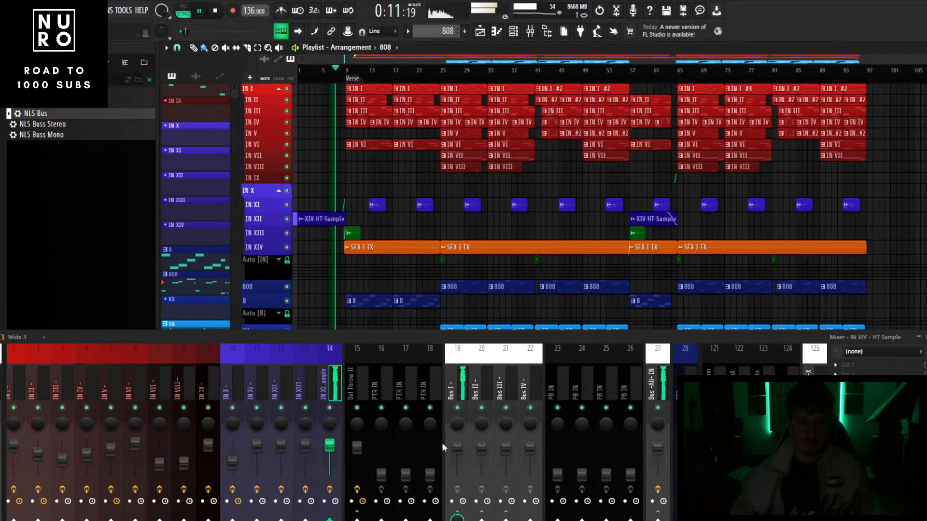
scroll(329, 238, "up", 4)
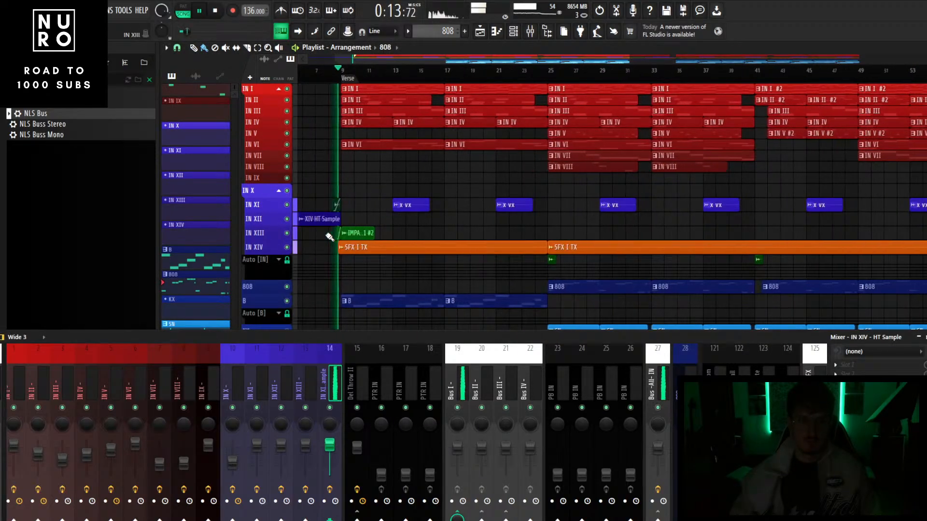
scroll(329, 237, "up", 2)
scroll(329, 238, "down", 4)
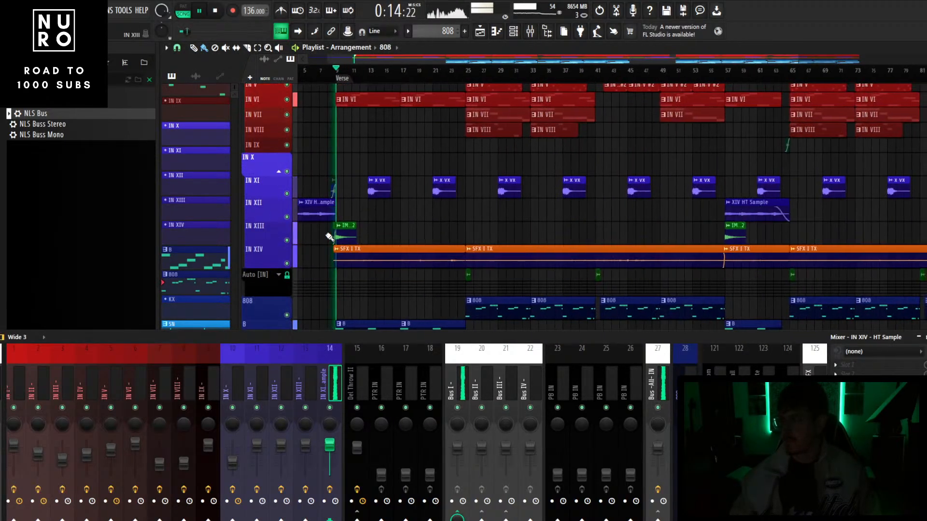
scroll(329, 237, "down", 3)
scroll(329, 237, "down", 2)
- Add Black Box Analog Design HG-2 to the first PB IN mixer track and load its 15 Guitar Opener preset
left_click_drag(258, 331, 288, 300)
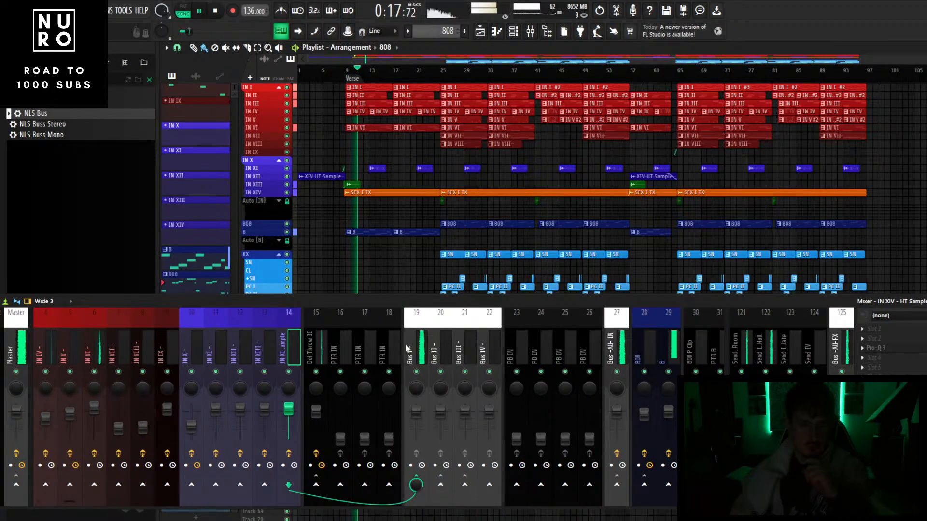
left_click(512, 351)
left_click(901, 331)
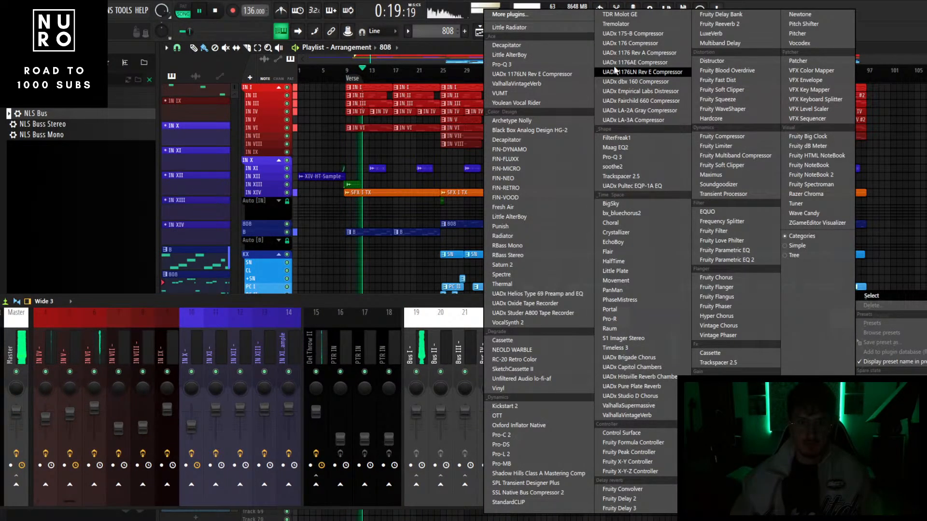
left_click(535, 131)
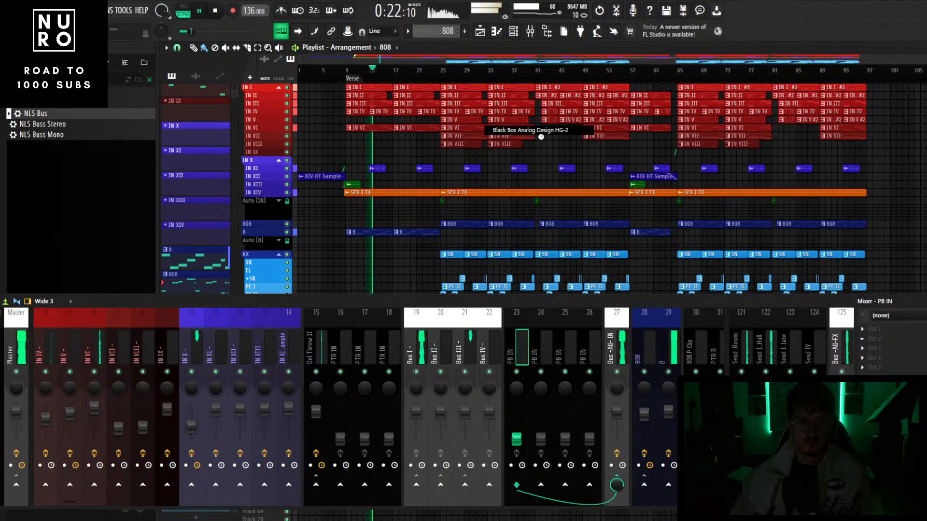
left_click(633, 113)
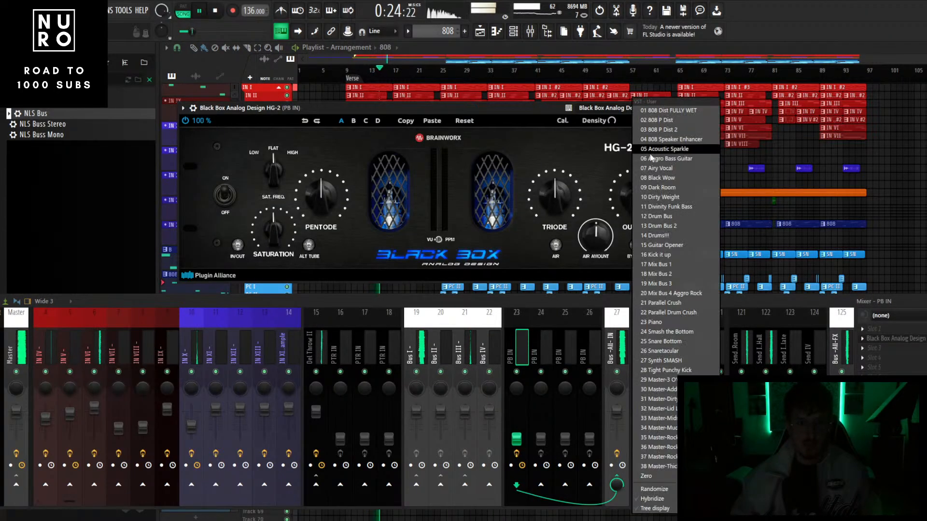
left_click(674, 246)
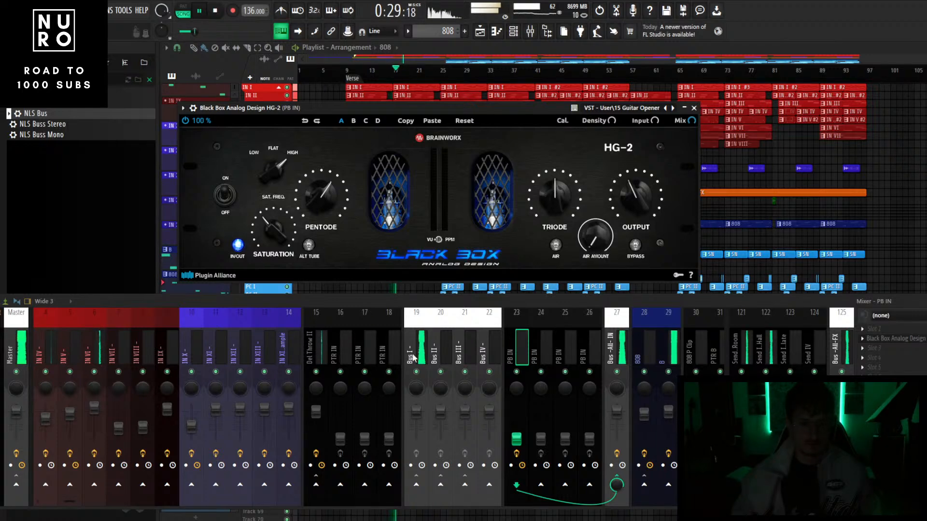
- Add Pro-Q 3 to the Bus I - mixer track with a low bell cut and a -0.98 dB bell at about 327 Hz
left_click(414, 358)
left_click(862, 348)
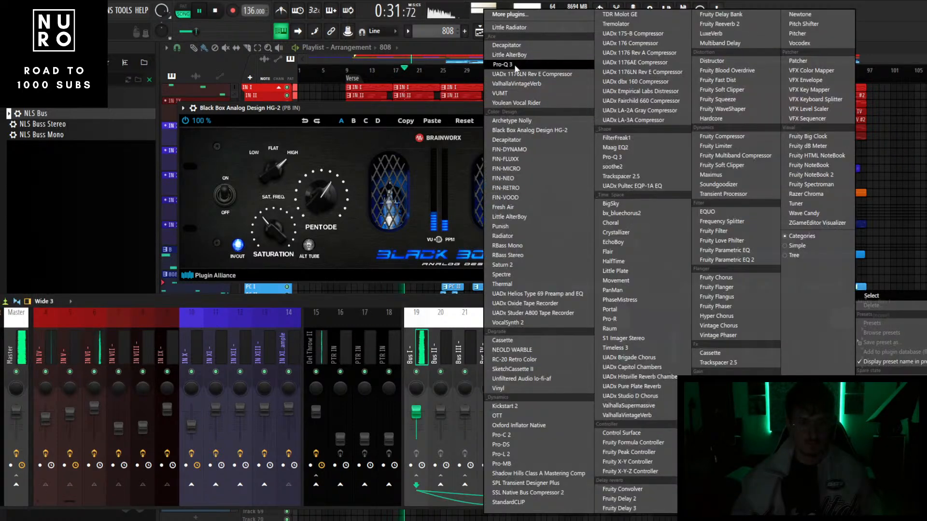
left_click(510, 65)
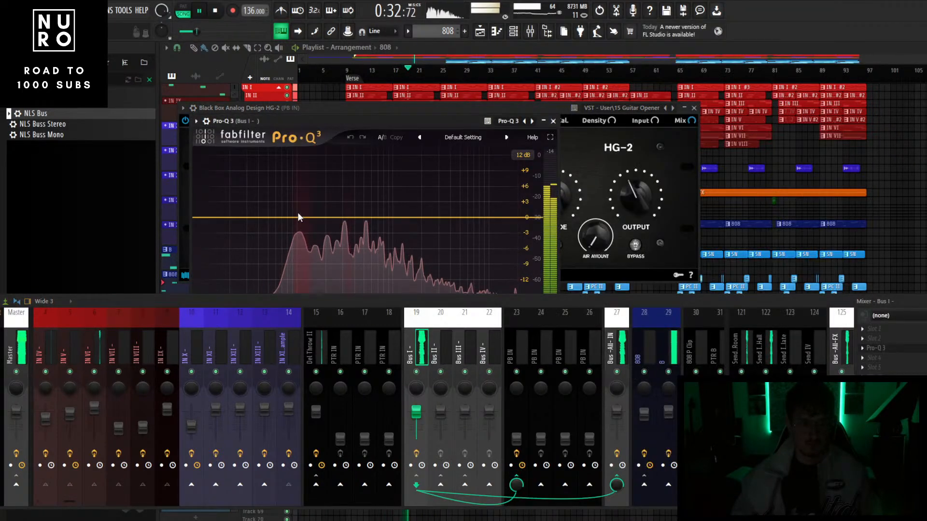
left_click_drag(304, 217, 345, 222)
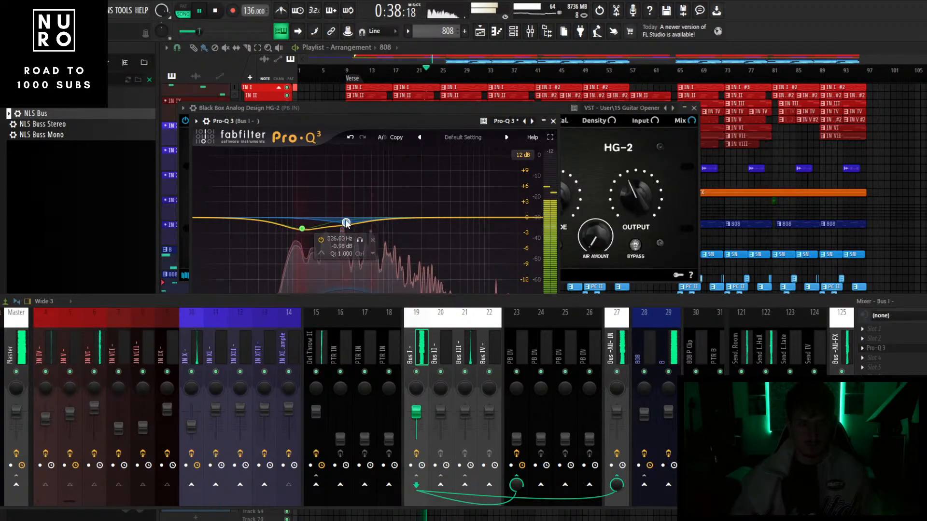
- Raise the Bus I - equalizer's output gain to +0.9 dB and add an 18 dB/oct high cut at about 8377 Hz
left_click_drag(371, 302, 497, 407)
mouse_move(521, 355)
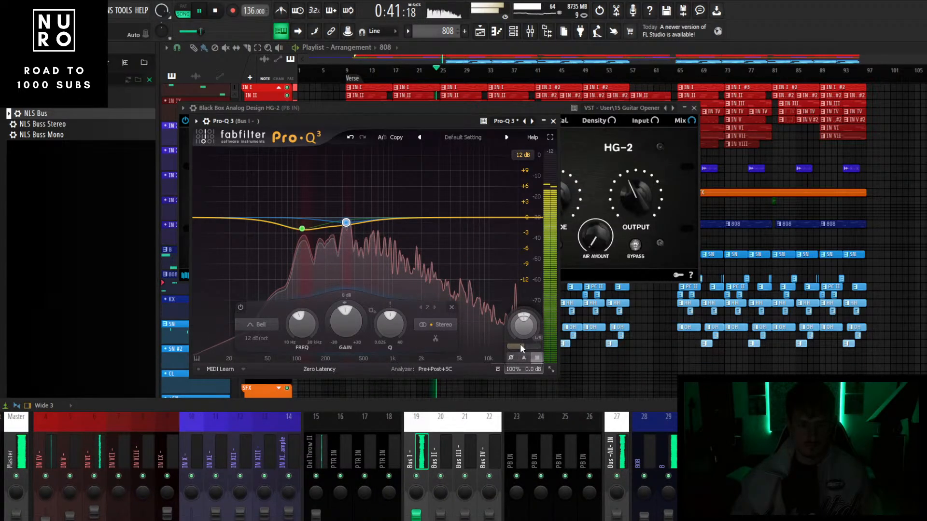
left_click(492, 219)
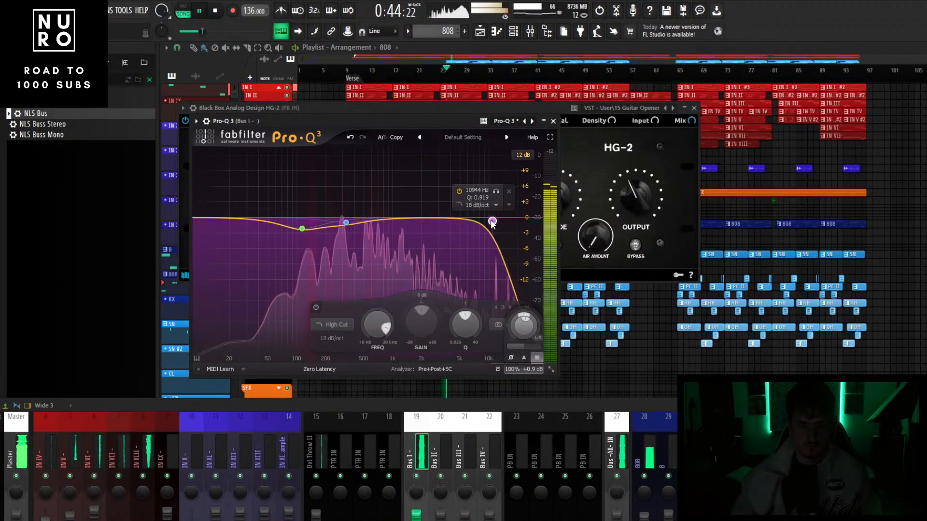
left_click_drag(492, 217, 482, 223)
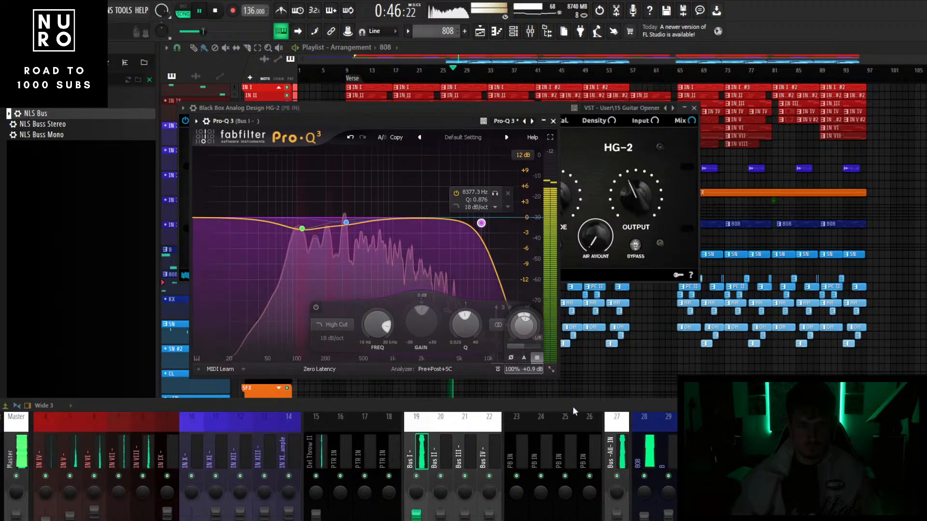
- Raise the fader of the first PB IN mixer track slightly
left_click_drag(573, 407, 560, 302)
scroll(461, 340, "down", 3)
left_click_drag(434, 442, 434, 434)
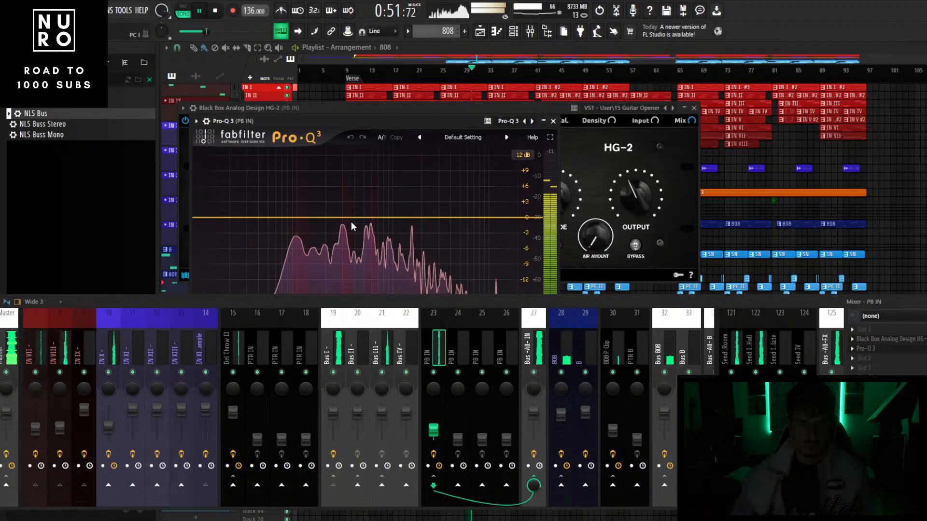
- Shape Pro-Q 3 on PB IN with a low cut, a -3.51 dB bell at about 286 Hz and +0.5 dB output gain
mouse_move(352, 218)
left_mouse_down()
mouse_move(332, 222)
mouse_move(340, 229)
left_mouse_up()
left_click_drag(232, 218, 342, 235)
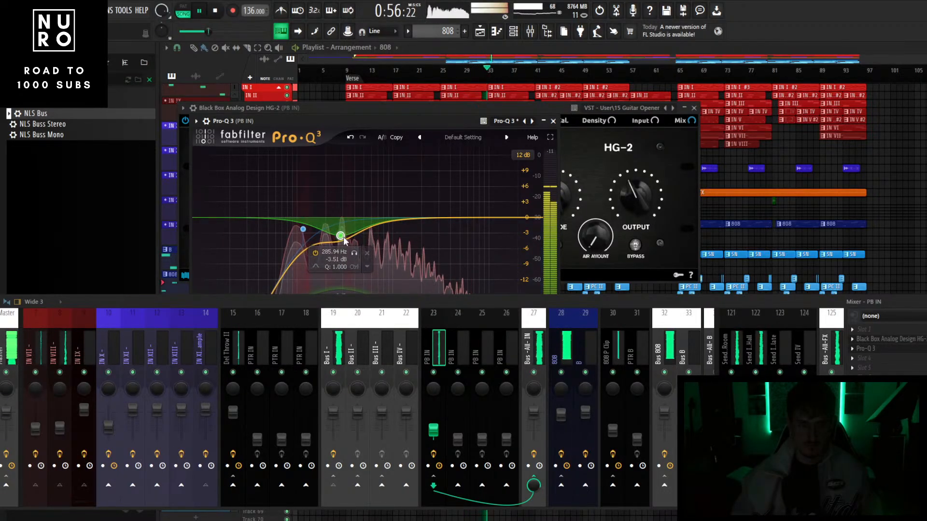
left_click(365, 373)
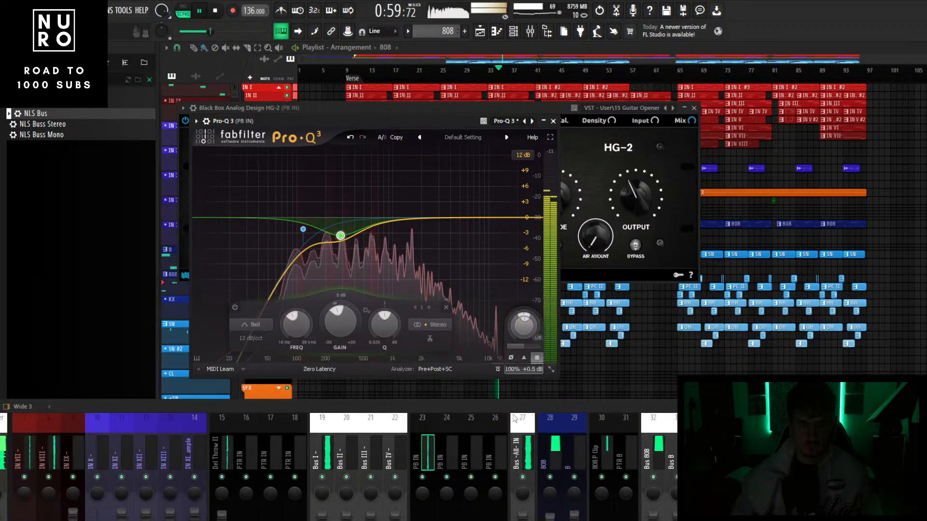
- Open the ProQ Balance equalizer on the Master track to view the full mix's spectrum
left_click_drag(386, 400, 394, 372)
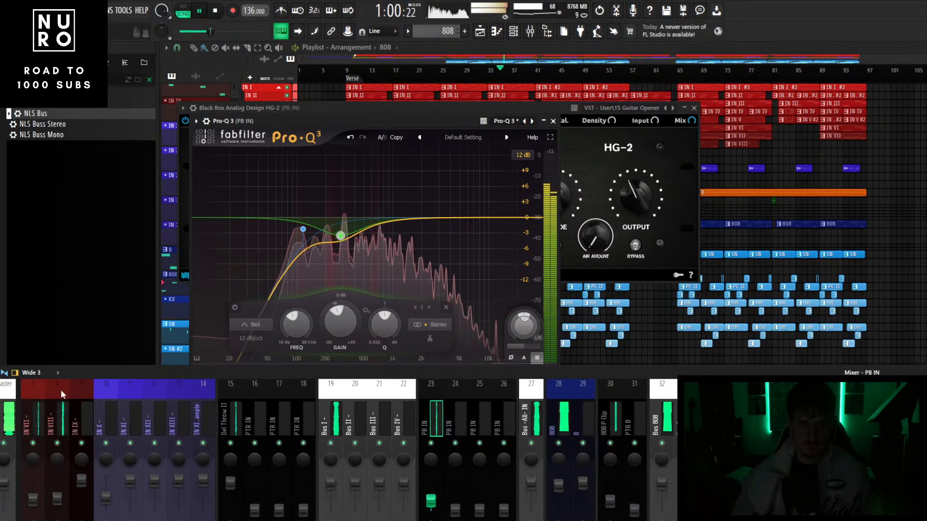
left_click(3, 418)
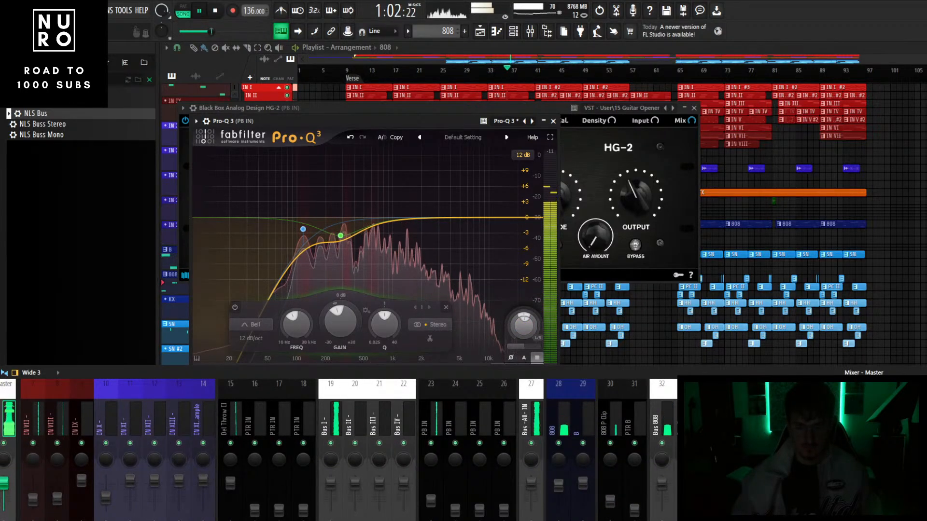
left_click(854, 434)
mouse_move(508, 343)
left_click_drag(500, 303, 503, 300)
left_click_drag(607, 374, 604, 307)
- Examine the Bus Drums Top and CL mixer tracks against the master spectrum while the song plays
scroll(553, 358, "down", 8)
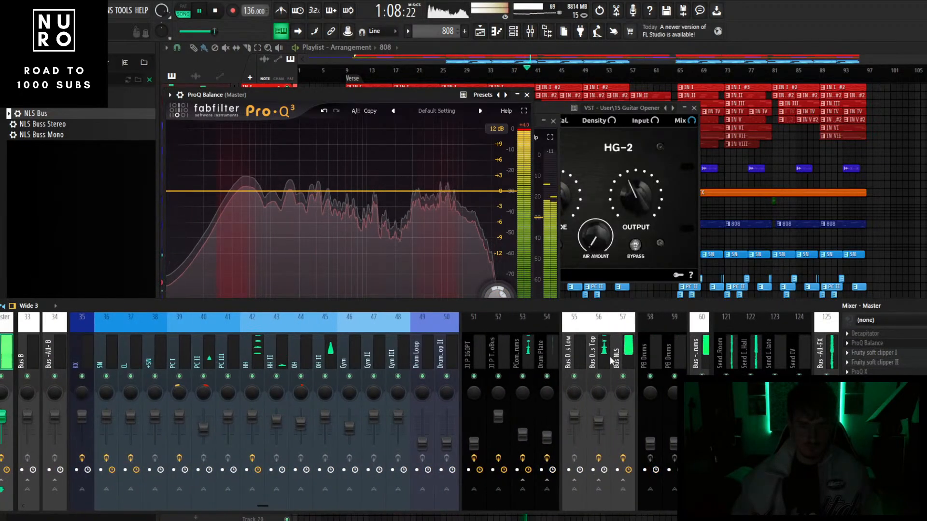
left_click(605, 418)
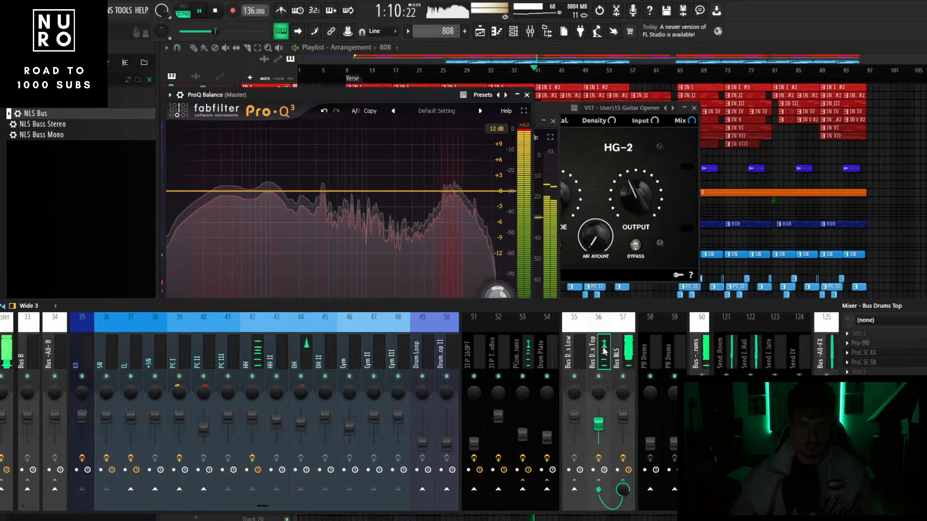
scroll(592, 358, "up", 3)
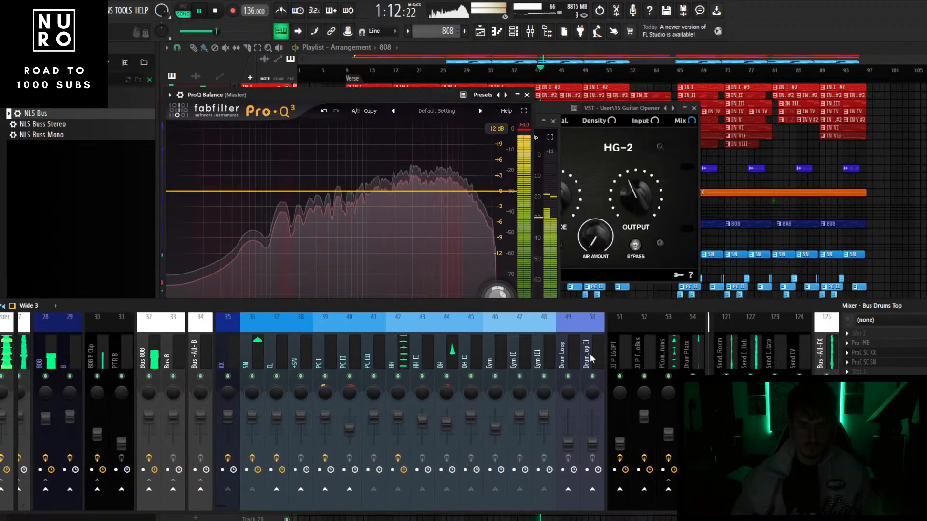
scroll(592, 358, "down", 5)
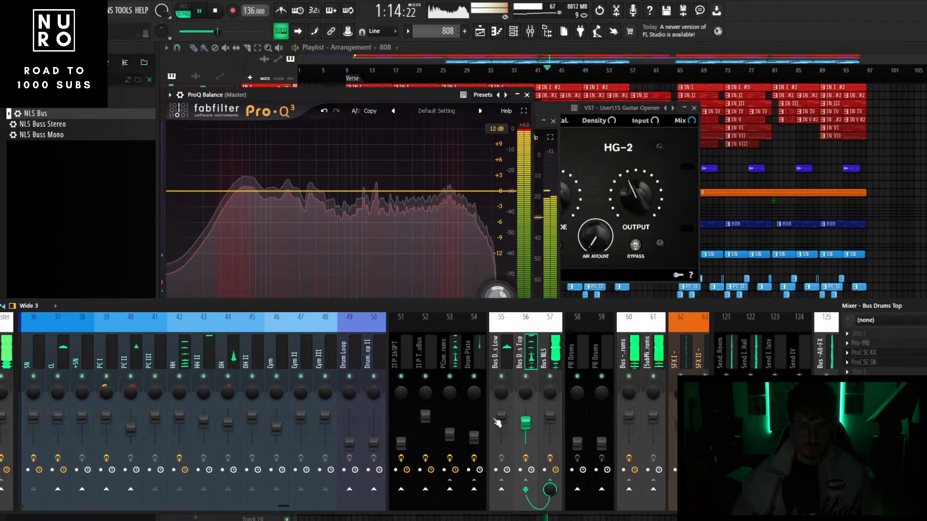
scroll(497, 422, "up", 2)
left_click(137, 352)
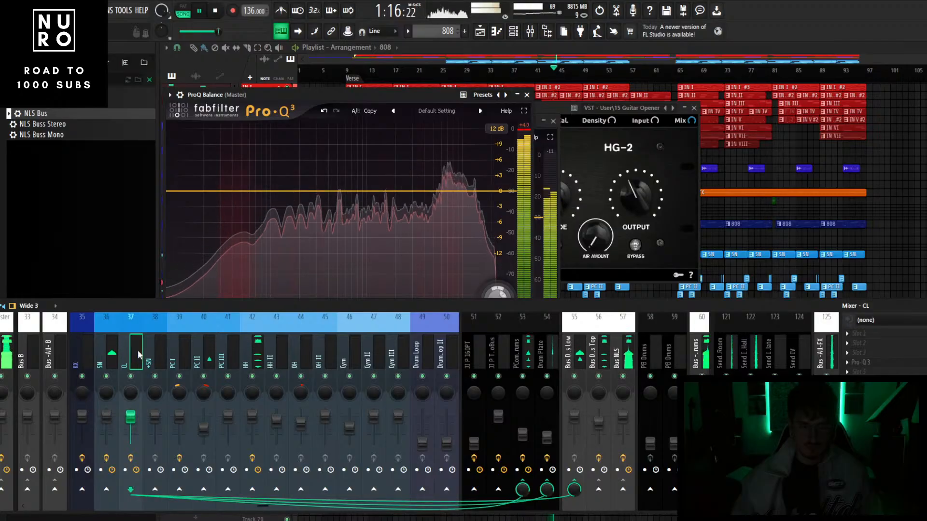
- Stop playback and close the Black Box HG-2 window
scroll(138, 349, "up", 2)
key("space")
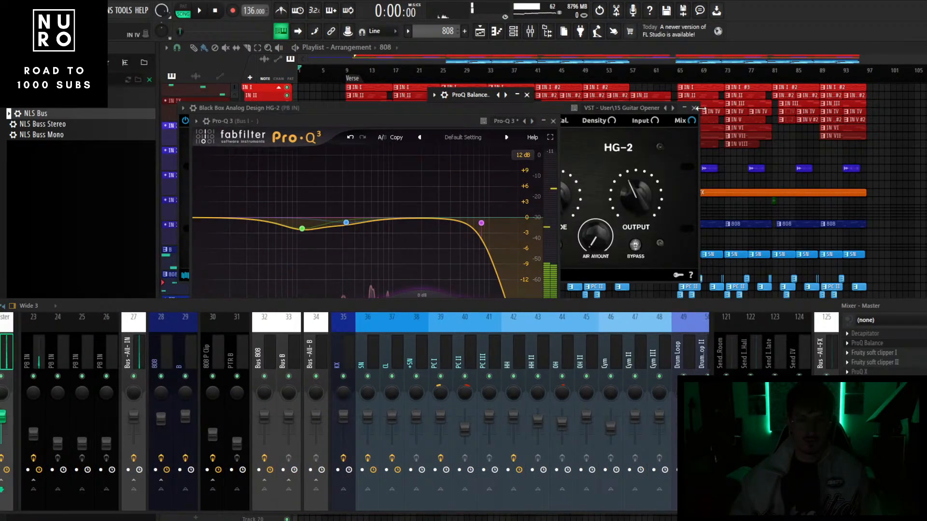
left_click(689, 110)
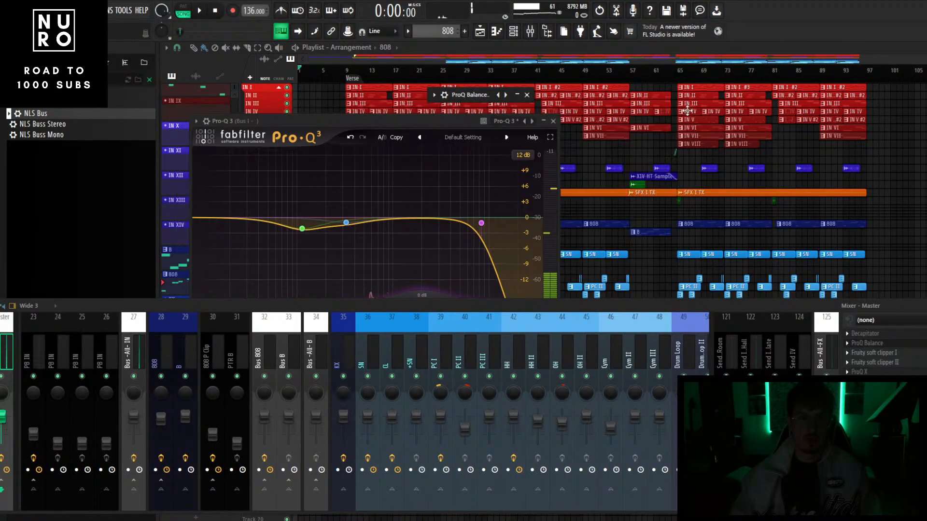
- Close both open equalizer windows and play only the KX drum group from bar 25 of the playlist
left_click(526, 95)
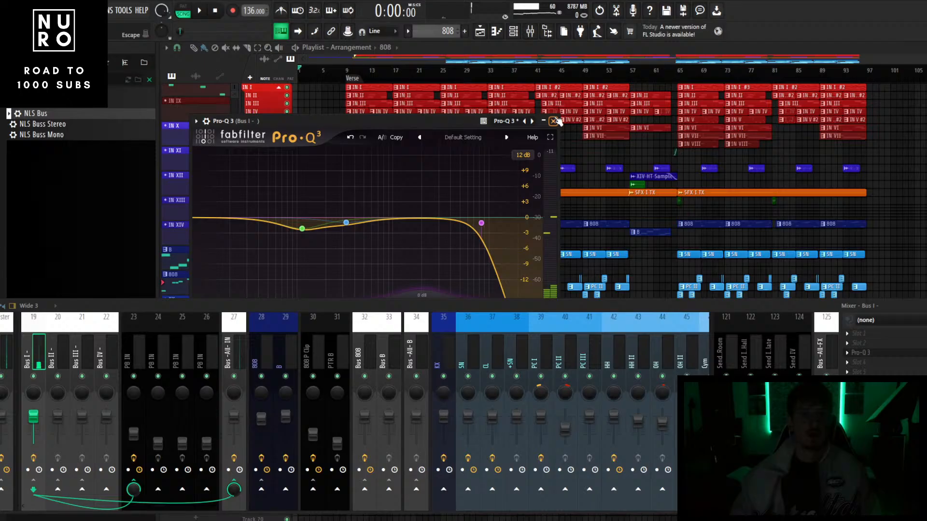
left_click(553, 121)
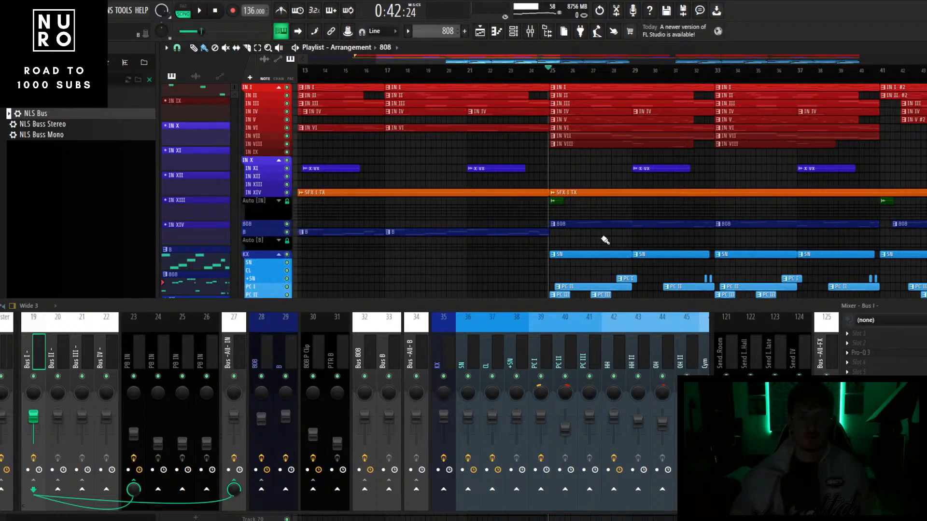
scroll(593, 260, "up", 5)
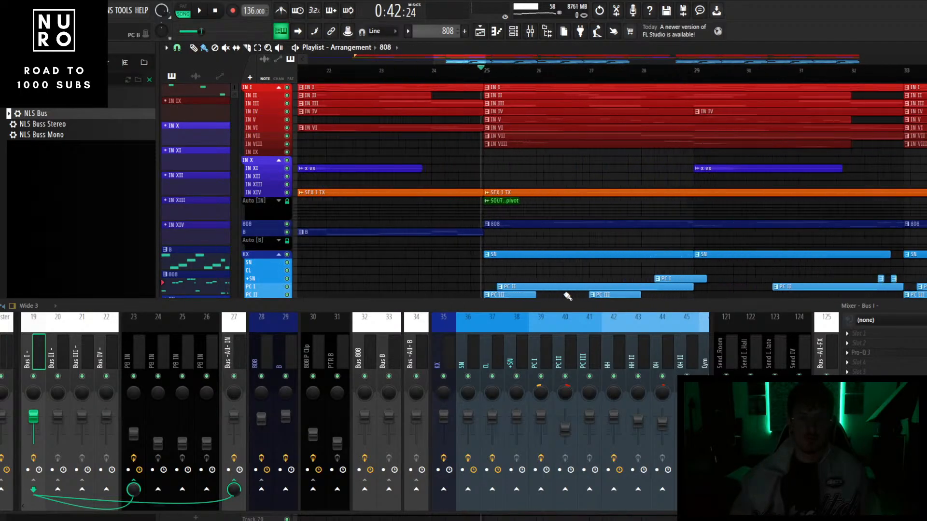
right_click(286, 254)
key("space")
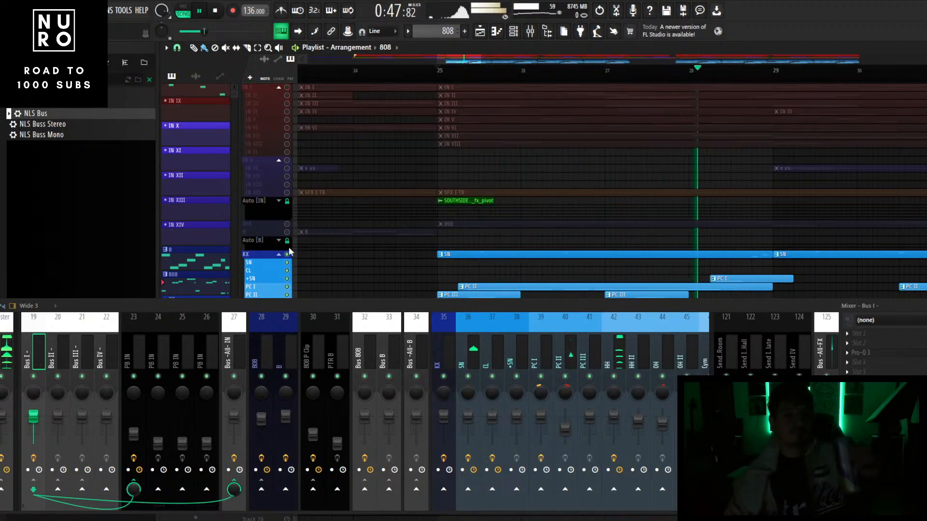
key("space")
scroll(525, 214, "down", 1)
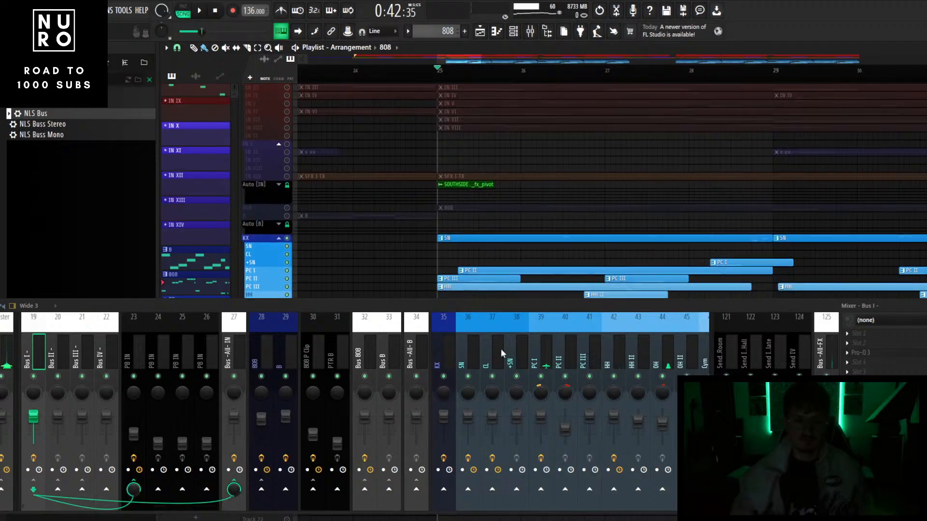
scroll(524, 229, "up", 3)
scroll(523, 257, "up", 2)
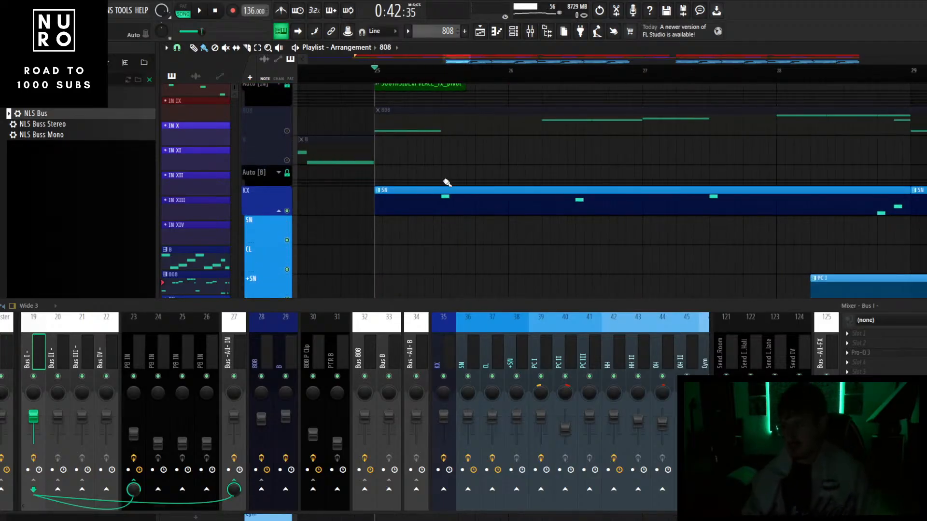
- Bring up a blank Pro-Q 3 on the SN mixer track and listen to the snare through it
left_click(479, 347)
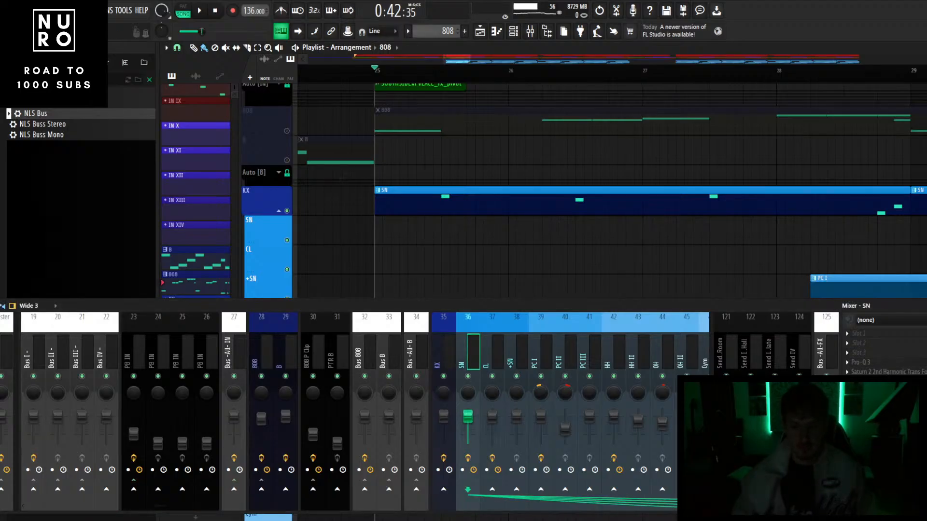
left_click(860, 362)
left_click_drag(549, 306, 512, 365)
key("space")
left_click(476, 178)
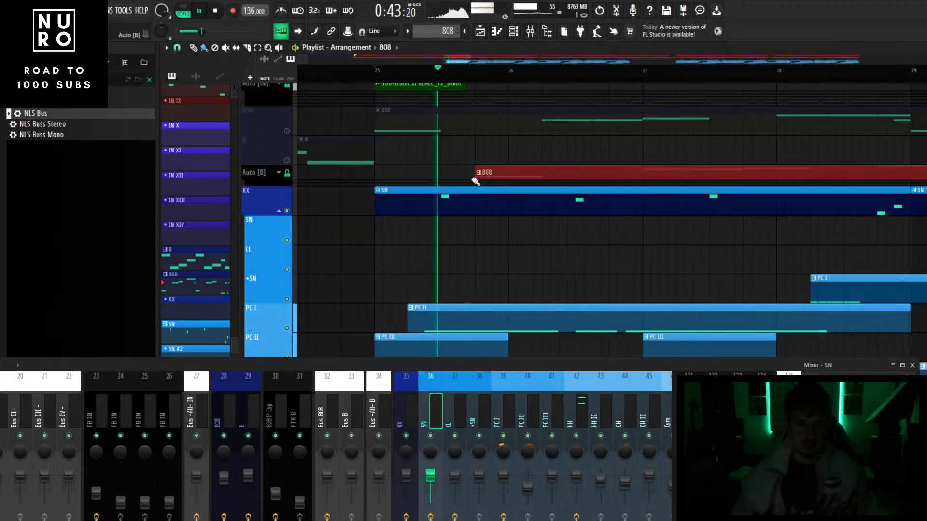
right_click(485, 177)
key("space")
left_click(823, 422)
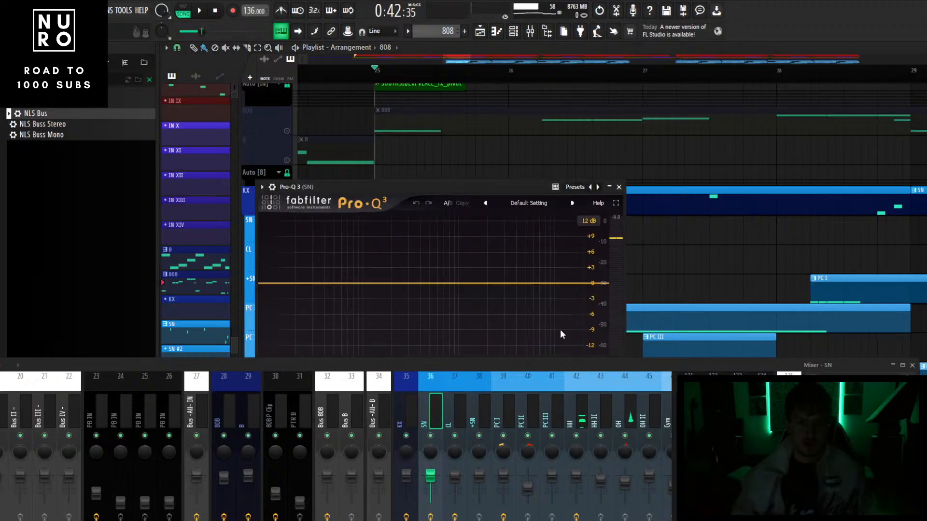
left_click_drag(460, 188, 524, 107)
key("space")
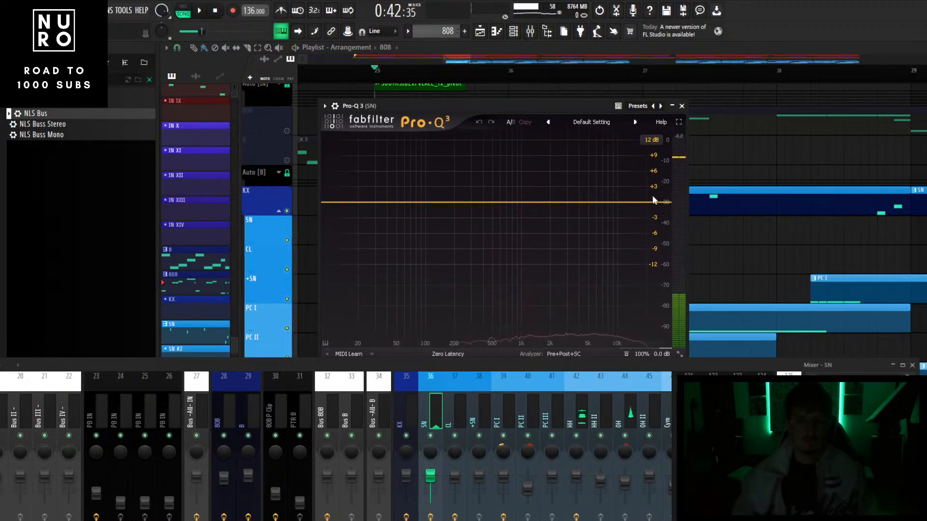
- In SN's Pro-Q 3, use Natural Phase with a 24 dB/oct high cut at 7418.9 Hz and a -1.56 dB bell at 4675.6 Hz
left_click(604, 202)
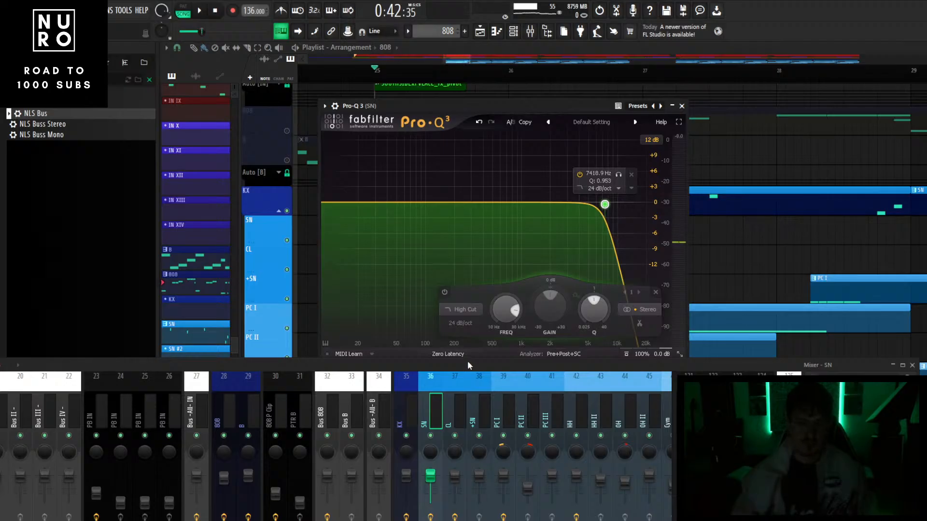
left_click(449, 354)
key("space")
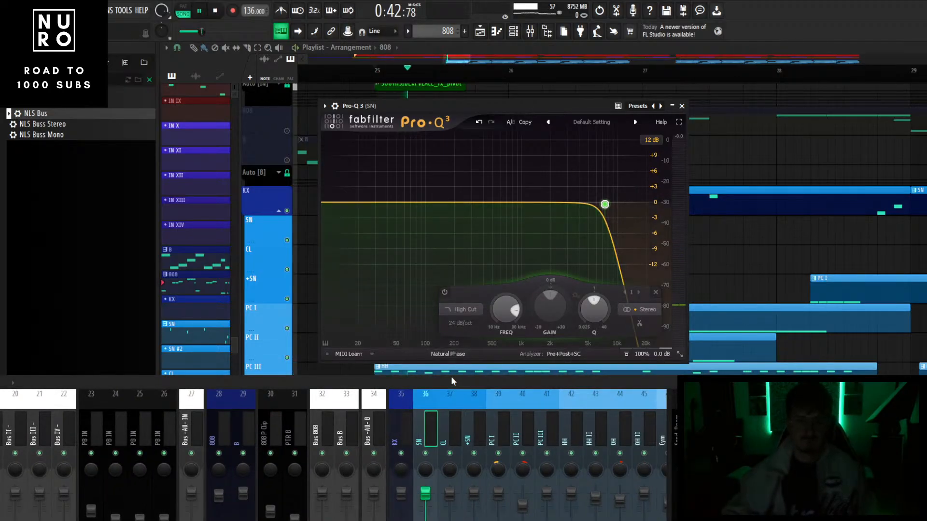
left_click_drag(582, 205, 585, 211)
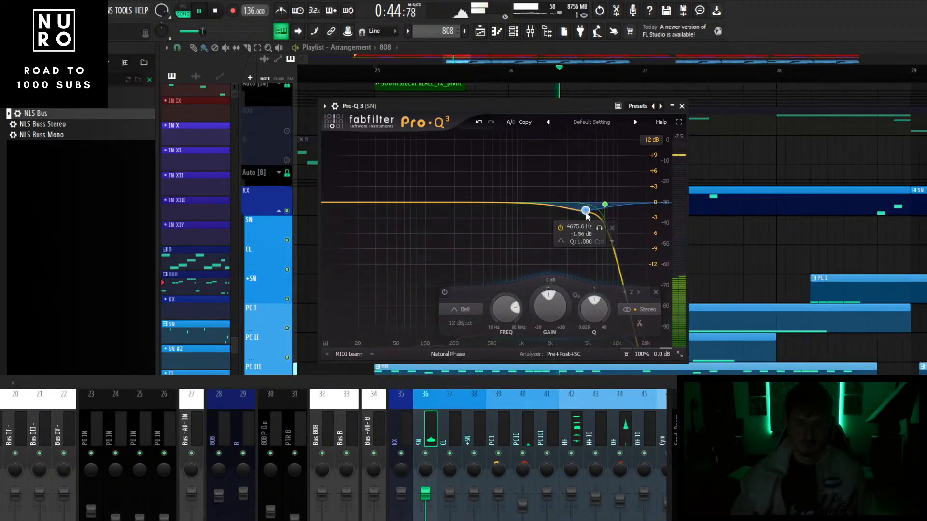
left_click(600, 228)
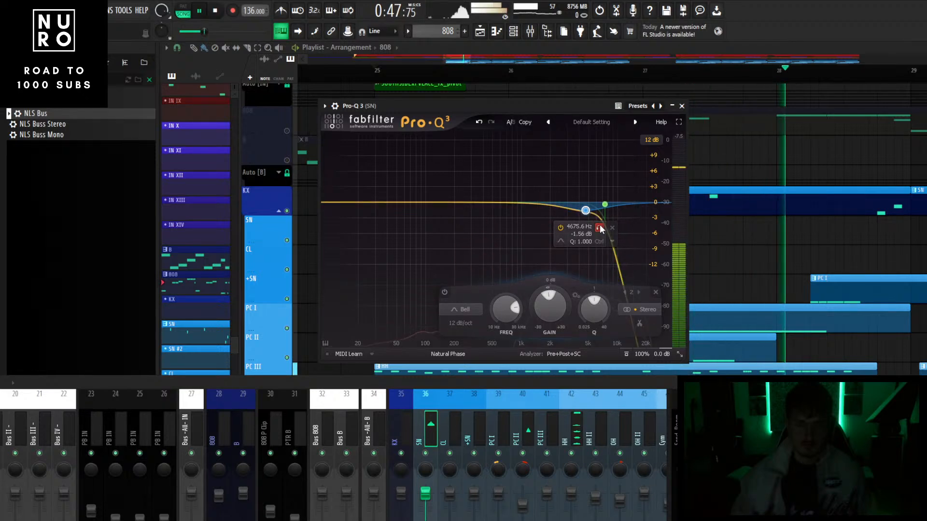
left_click_drag(378, 202, 509, 206)
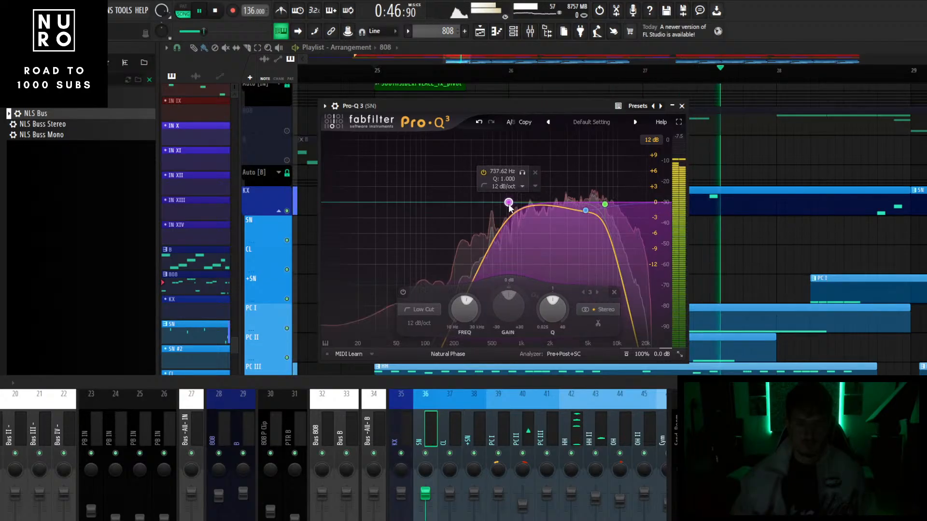
right_click(509, 202)
left_click(536, 272)
- Add a -3.32 dB bell at 952 Hz to SN's Pro-Q 3 and close the equalizer
double_click(508, 213)
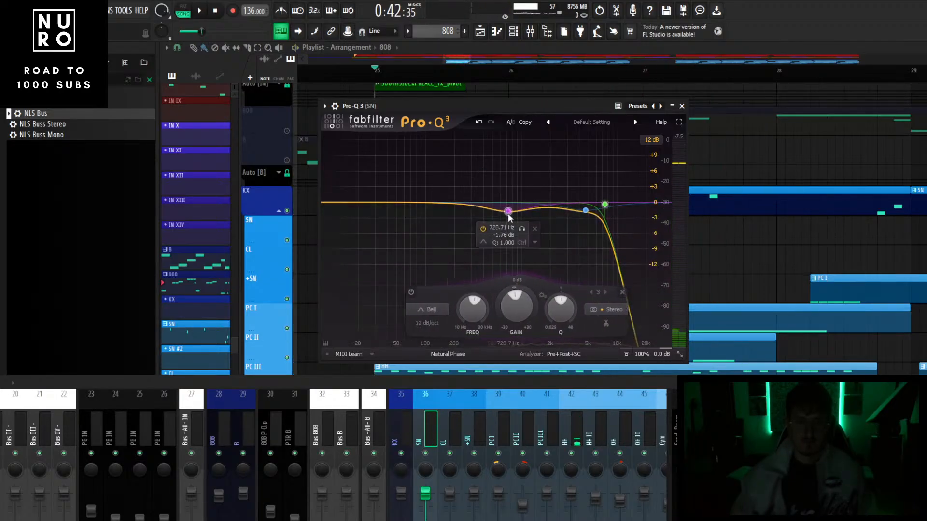
key("space")
left_click_drag(509, 217, 519, 222)
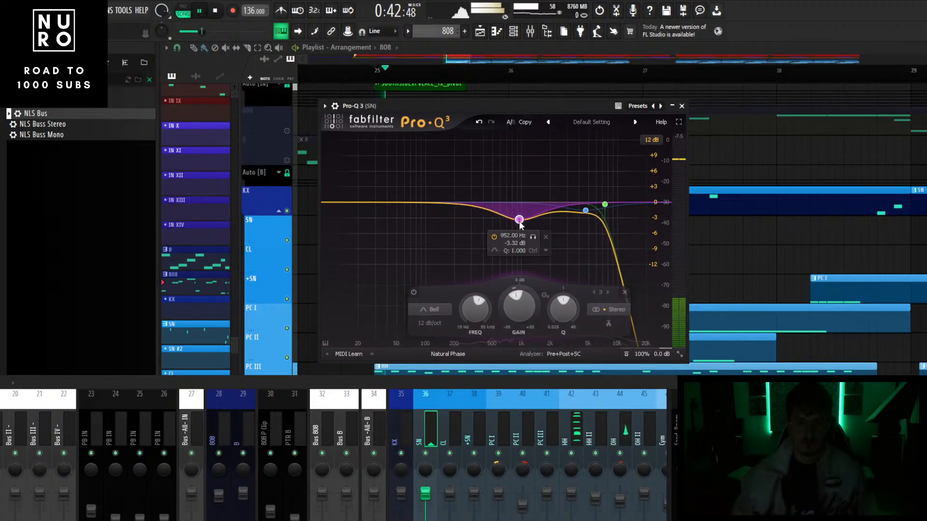
left_click(681, 106)
key("space")
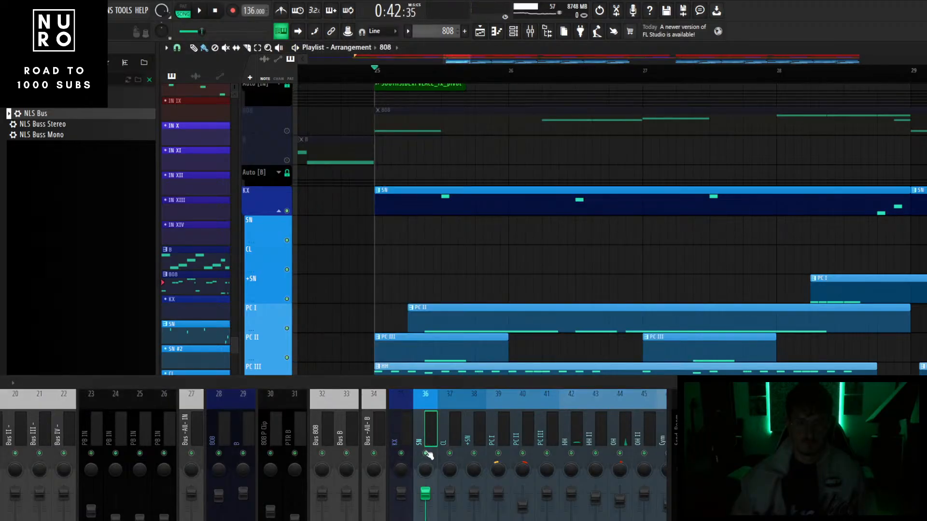
- Unsolo the playlist tracks and check the SN and CL mixer tracks while the full mix plays
left_click(280, 212)
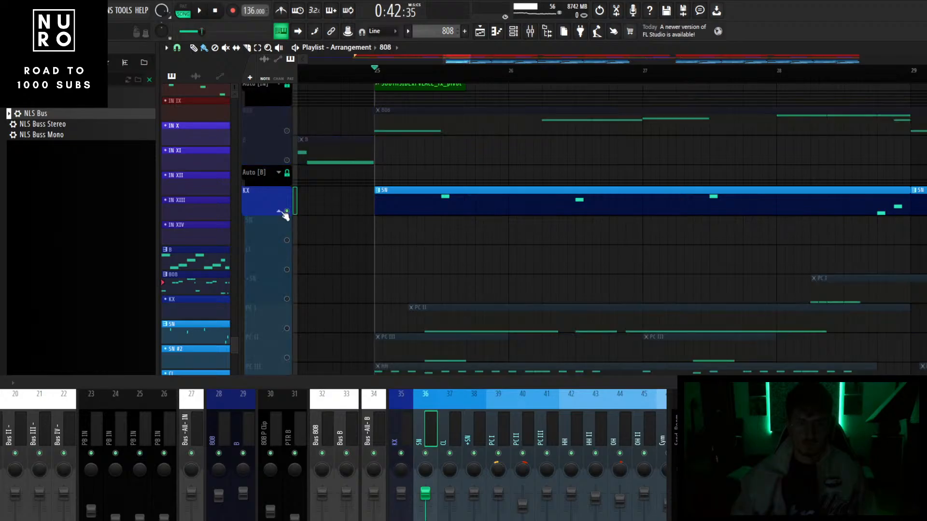
left_click(280, 213)
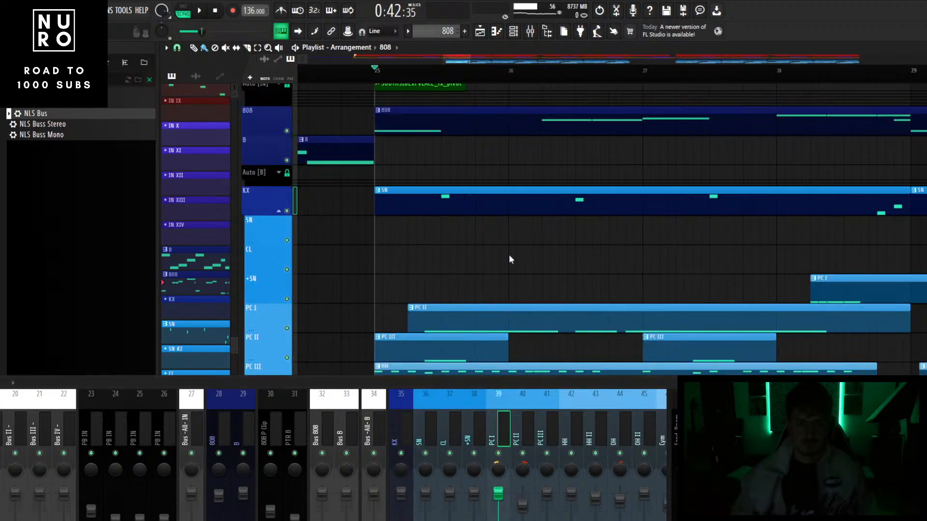
left_click_drag(537, 389, 555, 265)
left_click(456, 315)
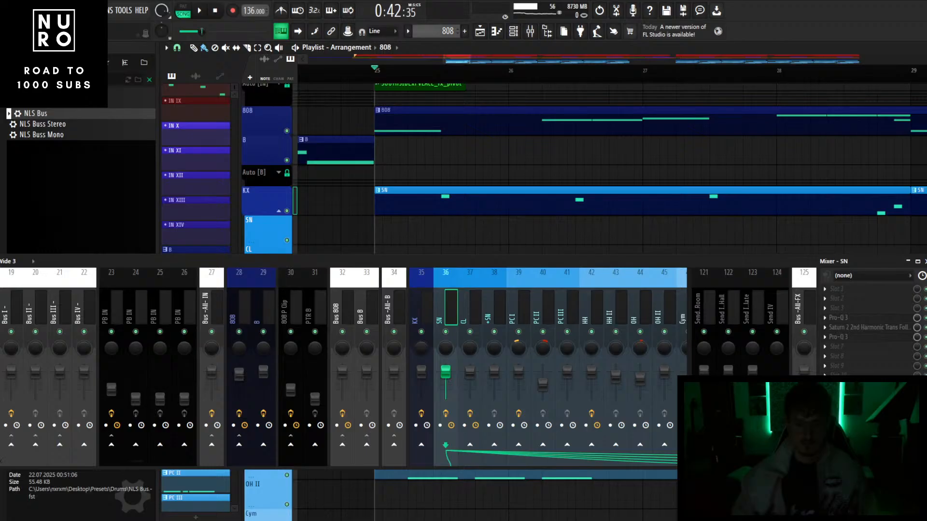
key("space")
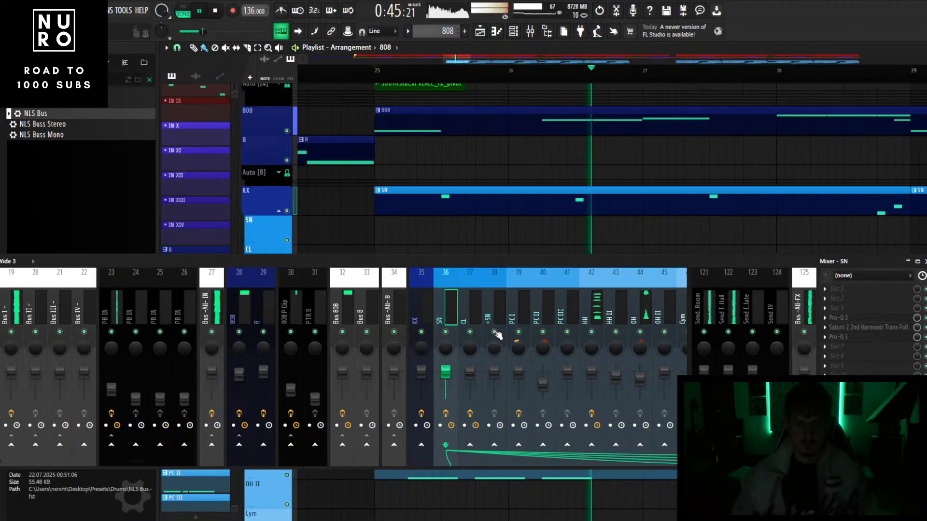
left_click(477, 313)
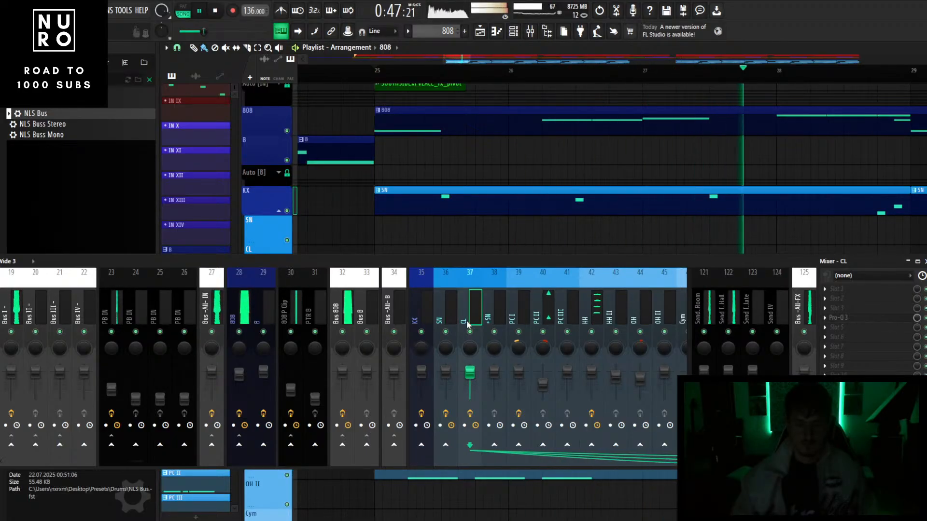
left_click(453, 307)
key("space")
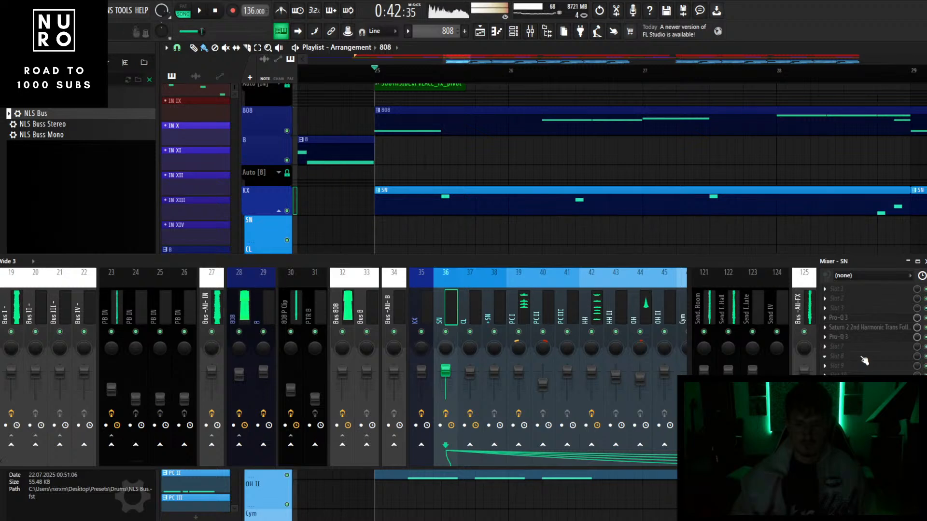
- In SN's last Pro-Q 3, lower the bells to about -4.2 dB at 874 Hz and -2.44 dB at 4790.6 Hz
left_click(839, 337)
left_click_drag(352, 206, 500, 208)
key("space")
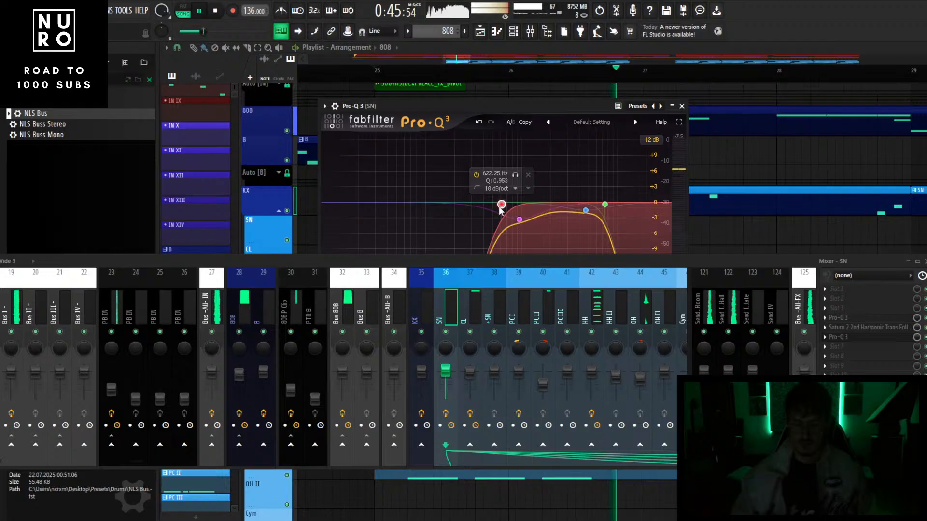
left_click_drag(500, 209, 516, 227)
right_click(478, 209)
left_click(509, 275)
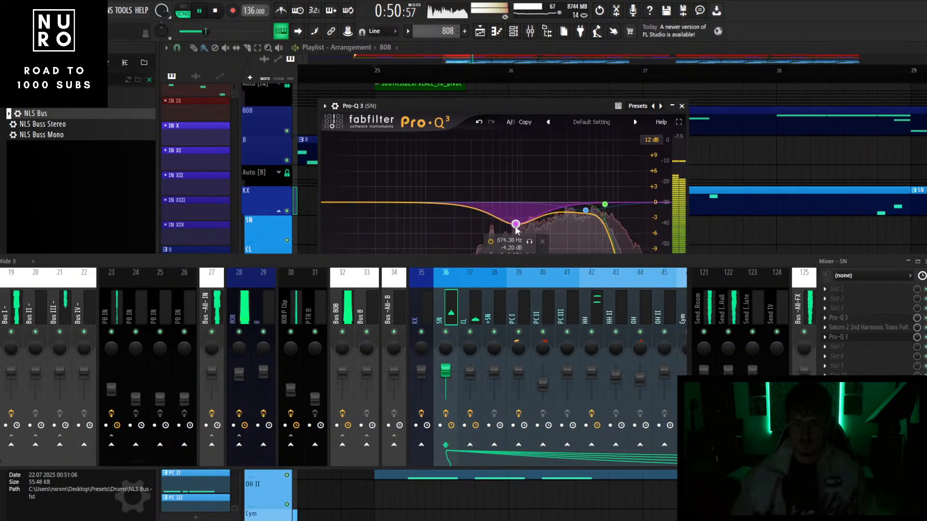
left_click(577, 213)
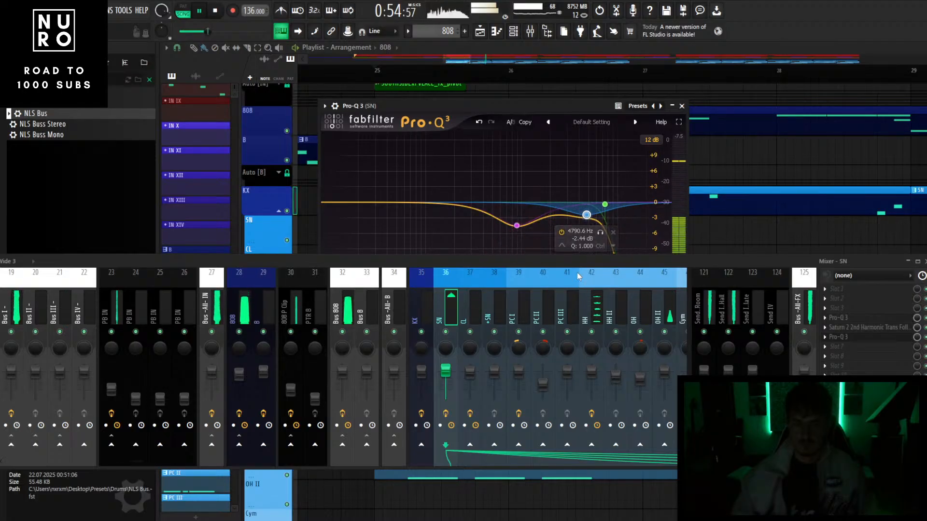
- Set the midrange bell in the CL track's Pro-Q 3 to -4.68 dB at 987.33 Hz and stop playback
left_click(476, 322)
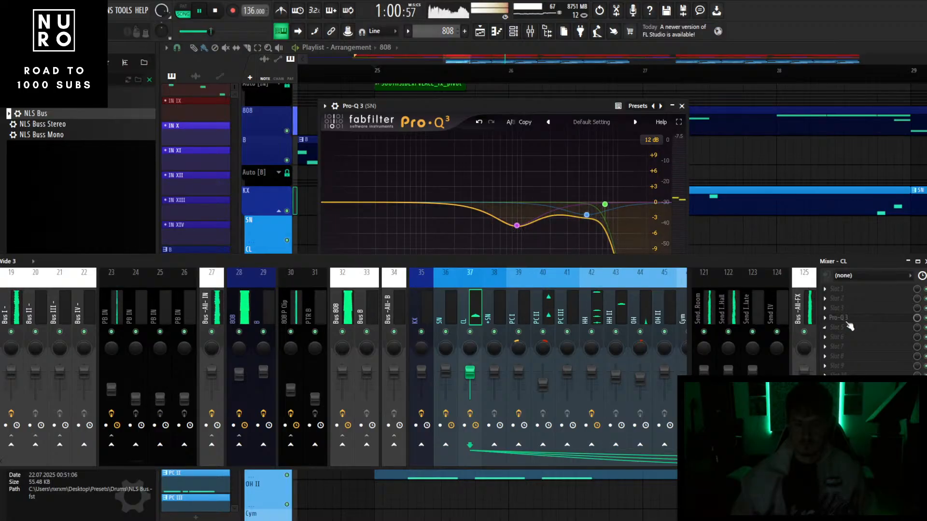
left_click(846, 323)
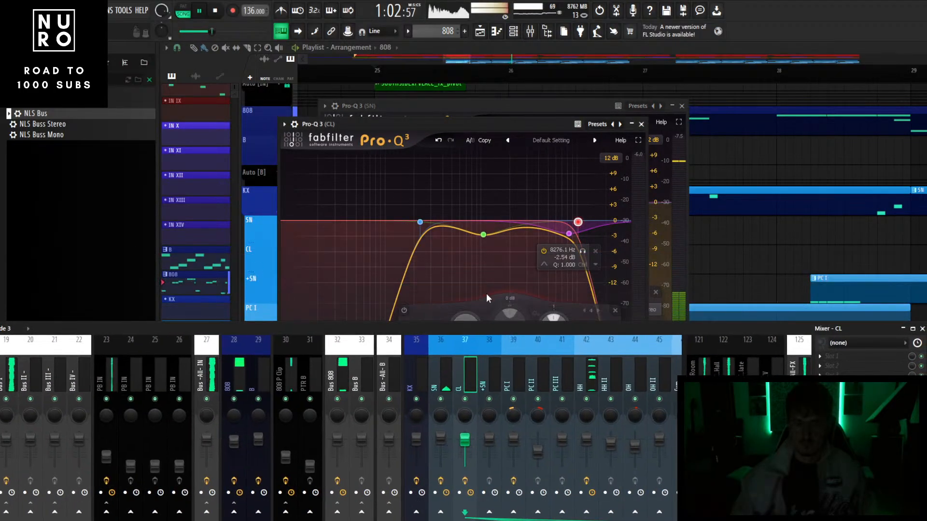
left_click_drag(481, 234, 478, 247)
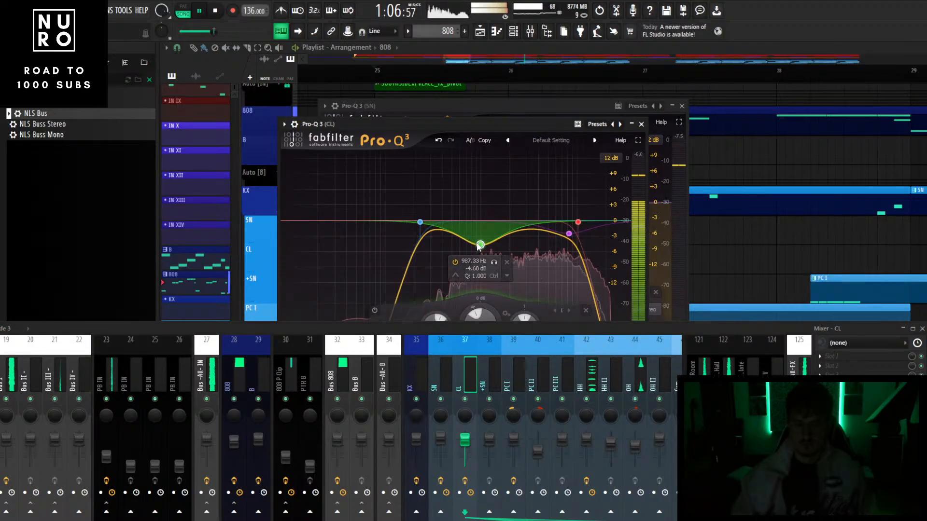
left_click_drag(554, 340, 559, 234)
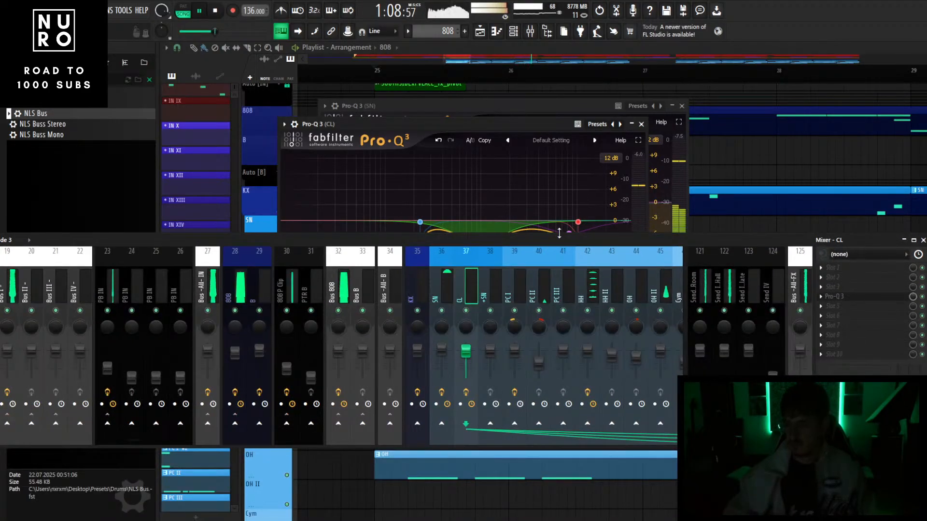
key("space")
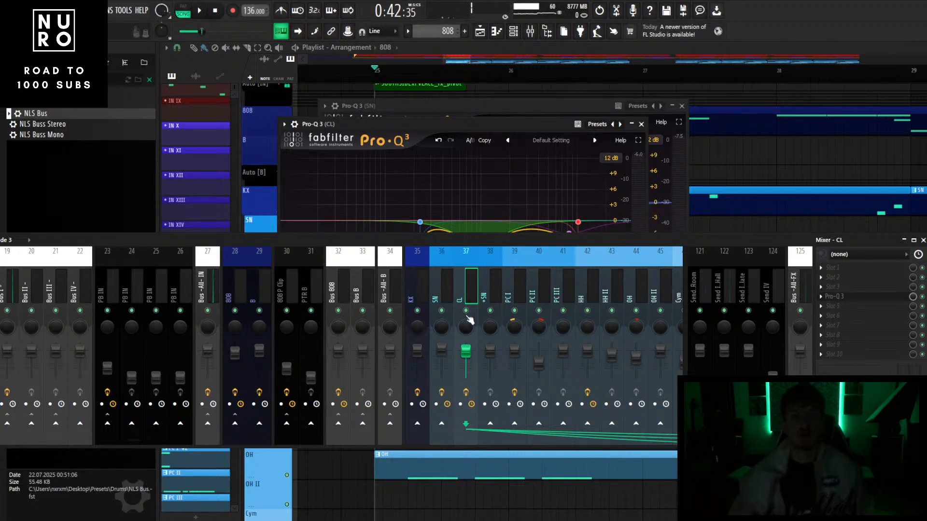
- Solo the SN and CL mixer tracks together and listen to them with SN selected
right_click(442, 310)
left_click(464, 311)
left_click(449, 293)
scroll(450, 294, "down", 6)
key("space")
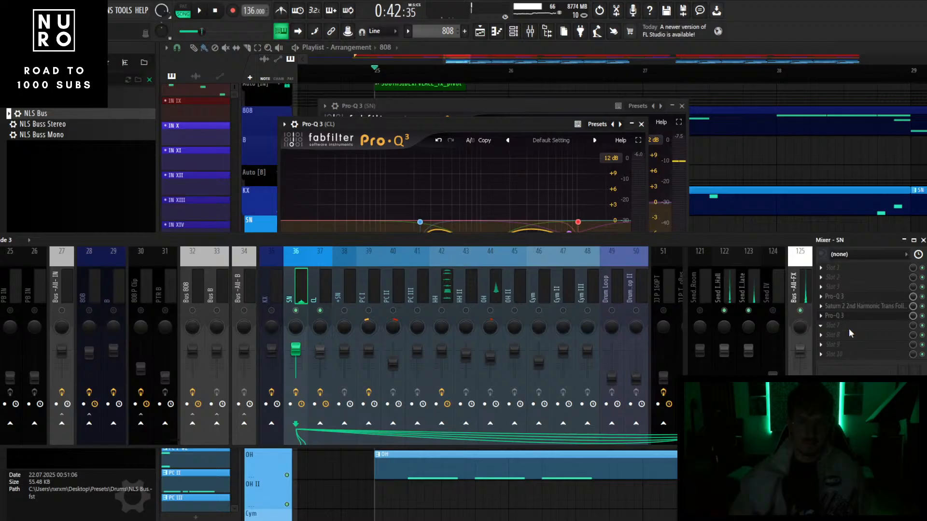
- Add VocalSynth 2 to an empty effect slot after the last Pro-Q 3 on the SN track
left_click(850, 333)
mouse_move(833, 295)
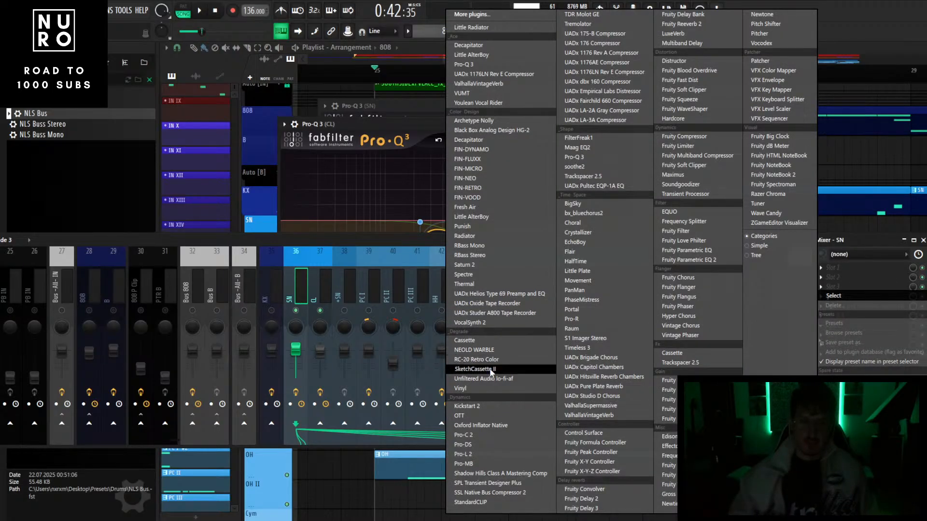
left_click(470, 323)
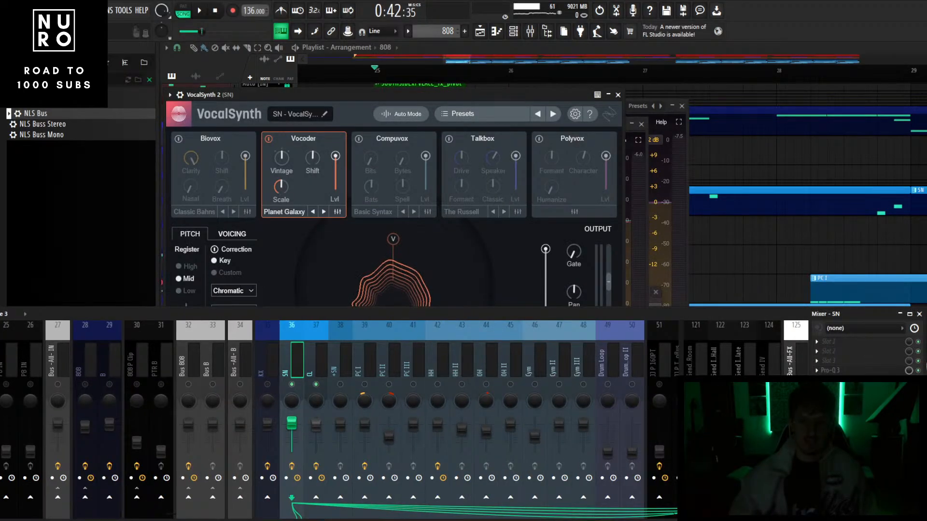
- Replace VocalSynth 2 on the SN track with the UADx Studer A800 Tape Recorder
left_click(816, 381)
mouse_move(841, 297)
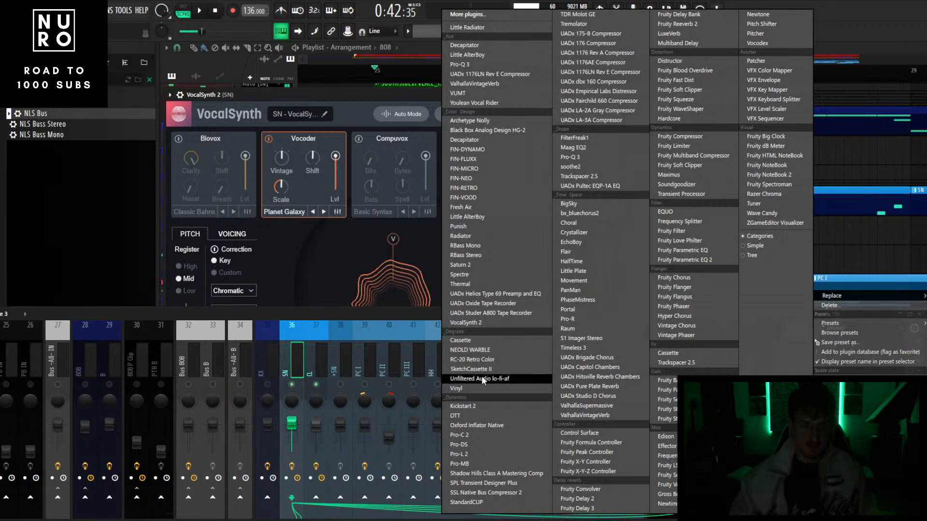
left_click(489, 312)
left_click_drag(436, 317, 421, 359)
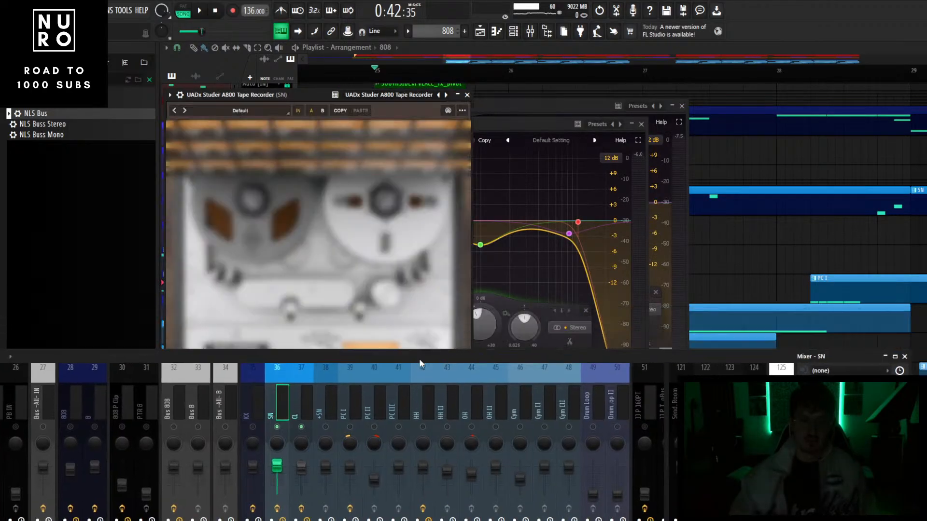
- Filter the Studer A800 presets by Saturated, load Classic Rock Crisp and reveal the tape machine's hidden calibration controls
left_click_drag(298, 89, 455, 48)
left_click(389, 70)
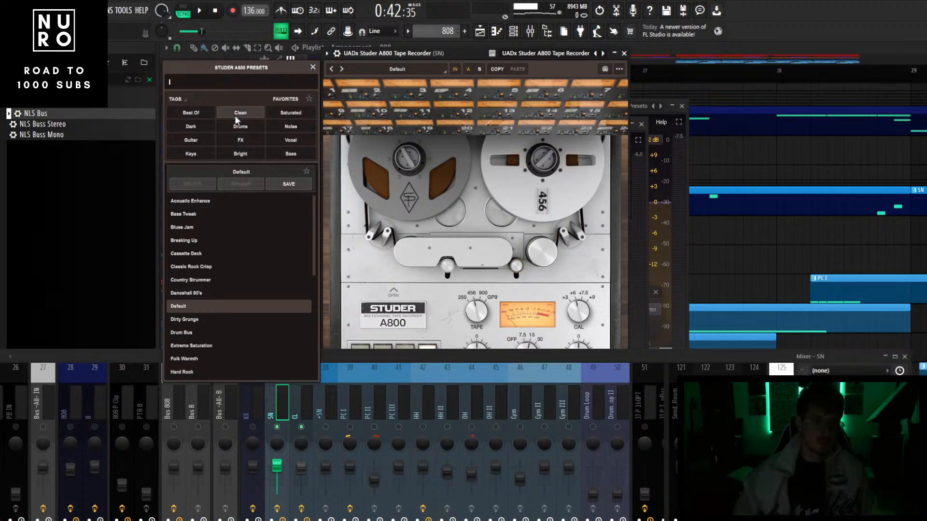
left_click(305, 112)
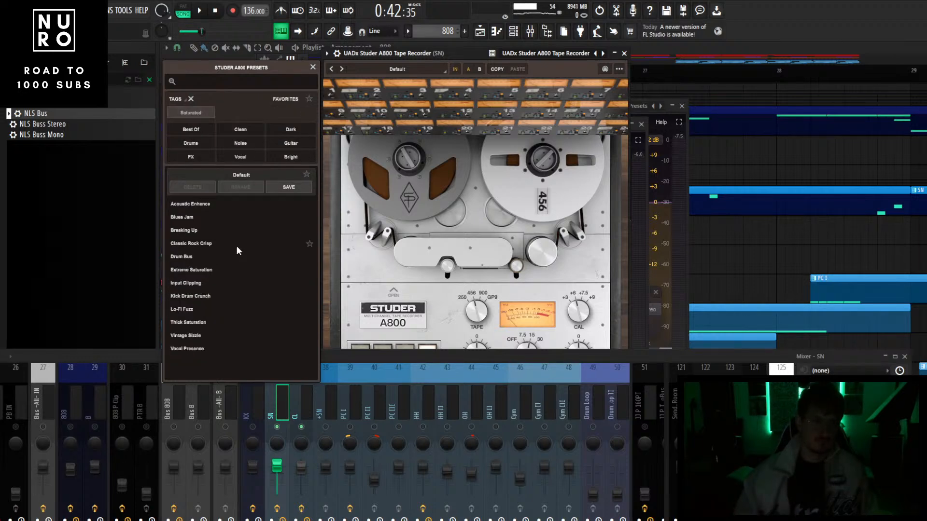
left_click(236, 244)
left_click_drag(393, 362, 393, 400)
left_click(393, 293)
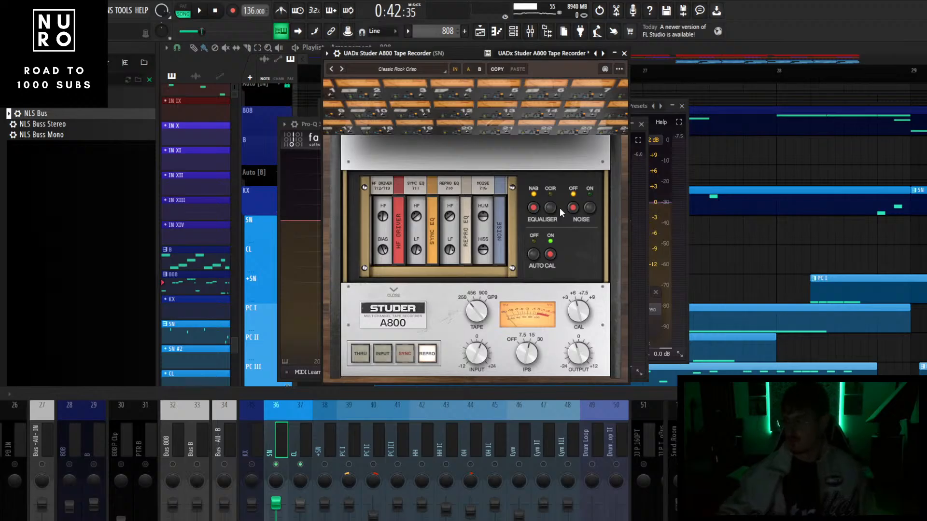
- Start playback and balance the input and output levels of the Studer A800 on SN by ear
left_click_drag(589, 389, 589, 359)
key("space")
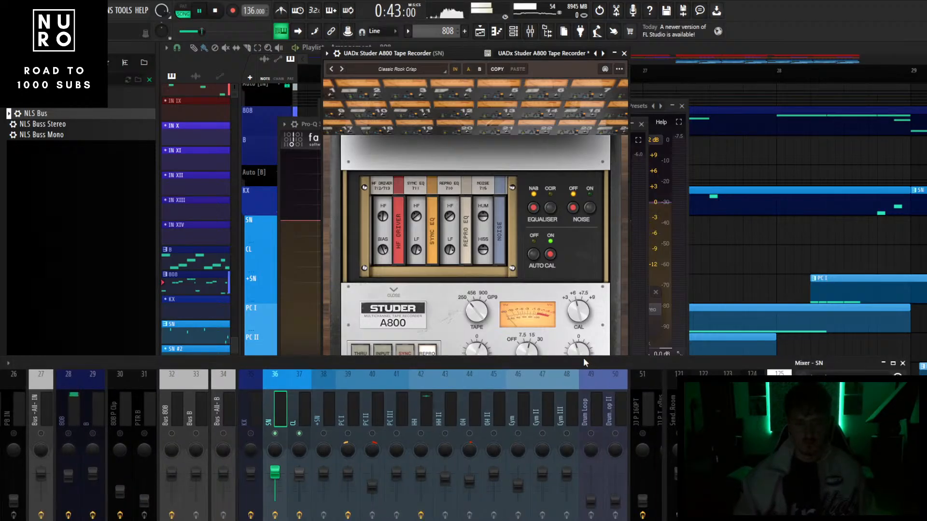
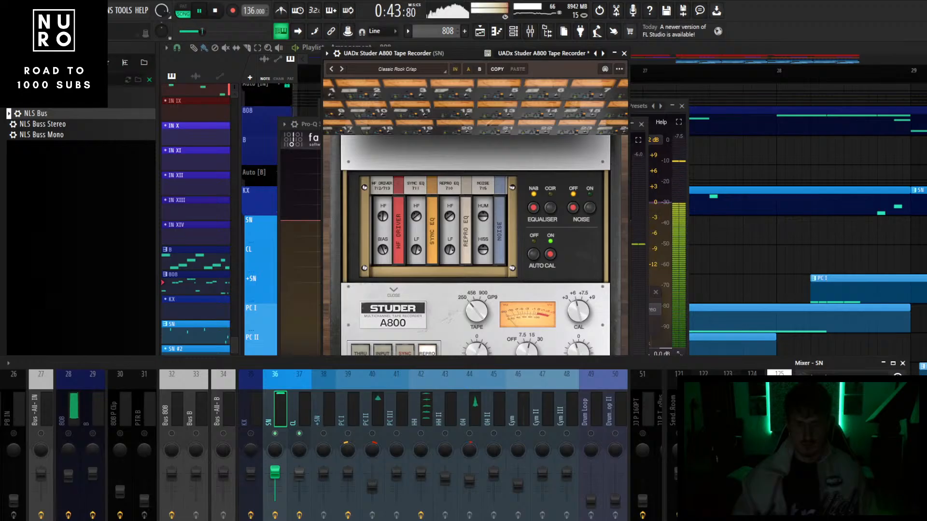
left_click_drag(507, 361, 503, 374)
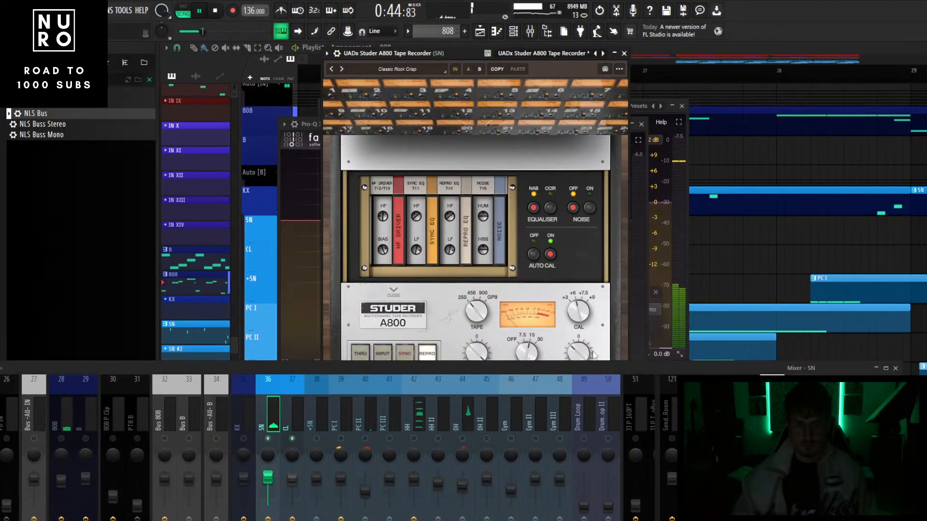
left_click_drag(577, 366, 581, 360)
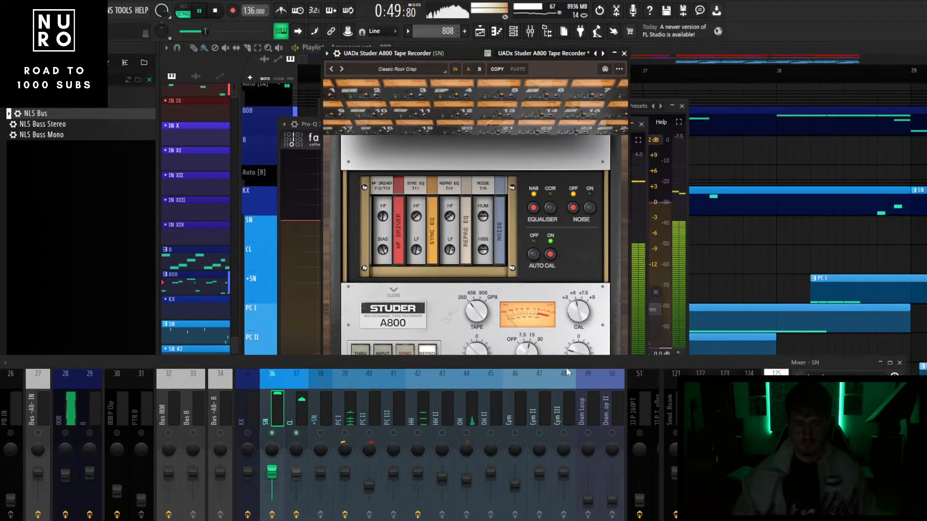
left_click_drag(567, 361, 567, 368)
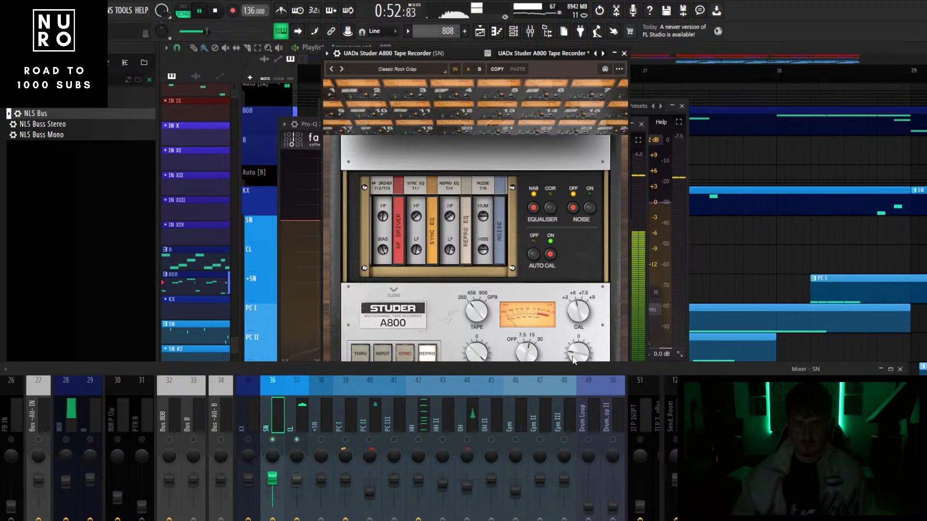
- Copy the Studer A800 with its Classic Rock Crisp settings from SN to the CL track and close the open plugin windows
left_click(792, 414)
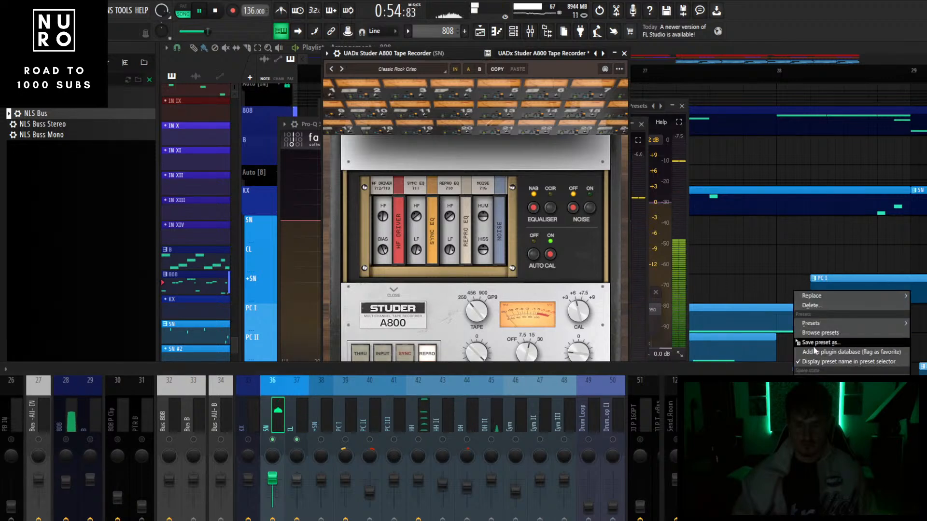
left_click_drag(812, 342, 295, 415)
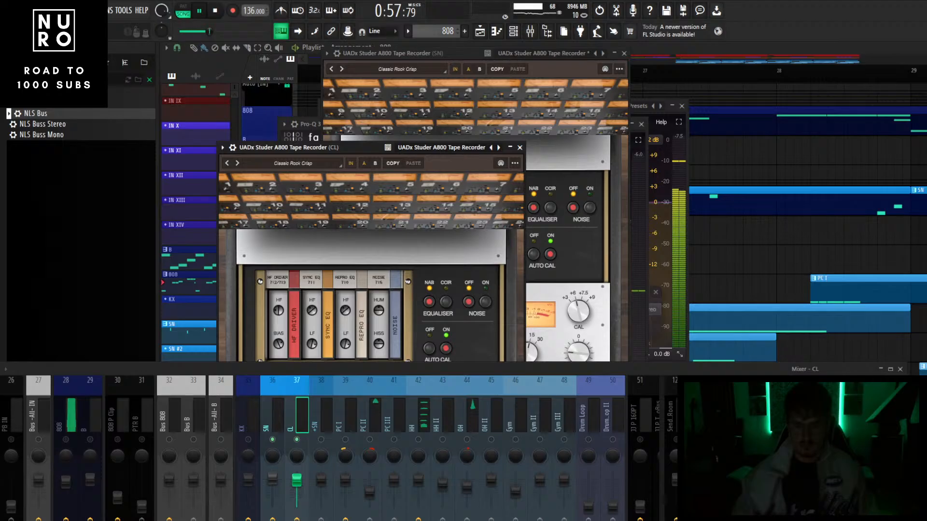
left_click(520, 148)
left_click(624, 54)
left_click(641, 124)
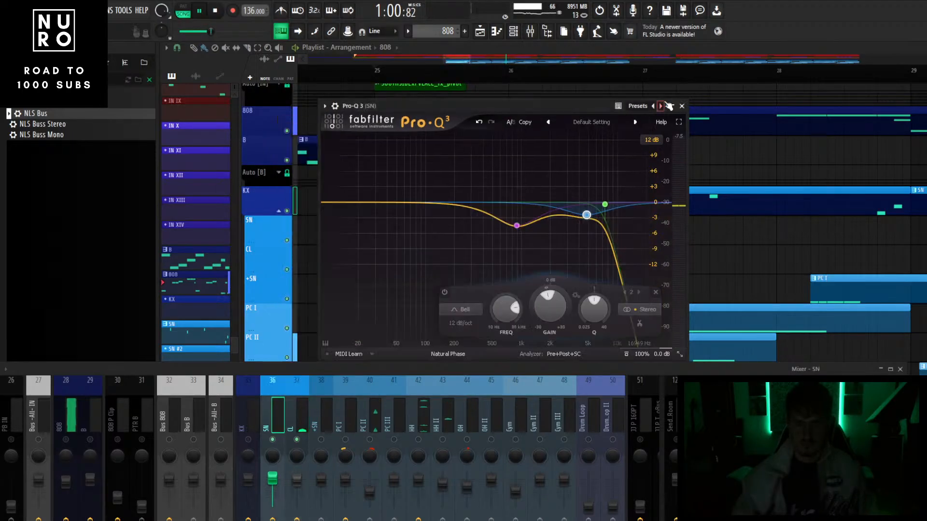
left_click(681, 106)
- Clear the solo on SN and CL and play the full beat from bar 25
scroll(571, 248, "down", 2)
key("space")
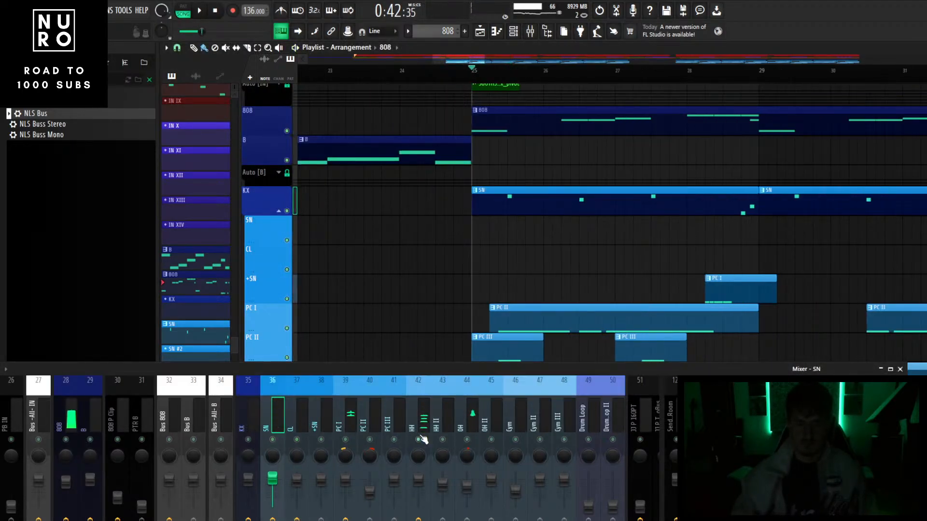
key("space")
scroll(506, 242, "down", 2)
scroll(507, 241, "down", 3)
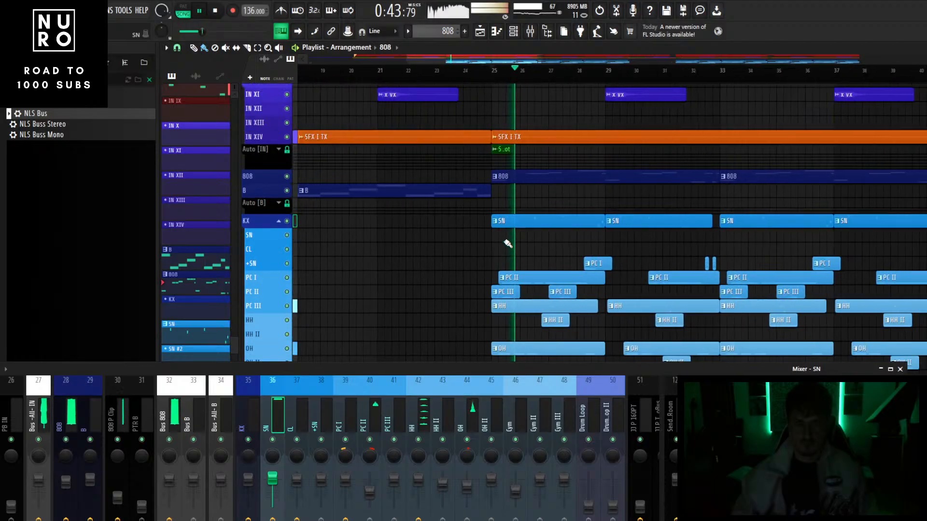
scroll(425, 322, "up", 1)
scroll(425, 322, "down", 5)
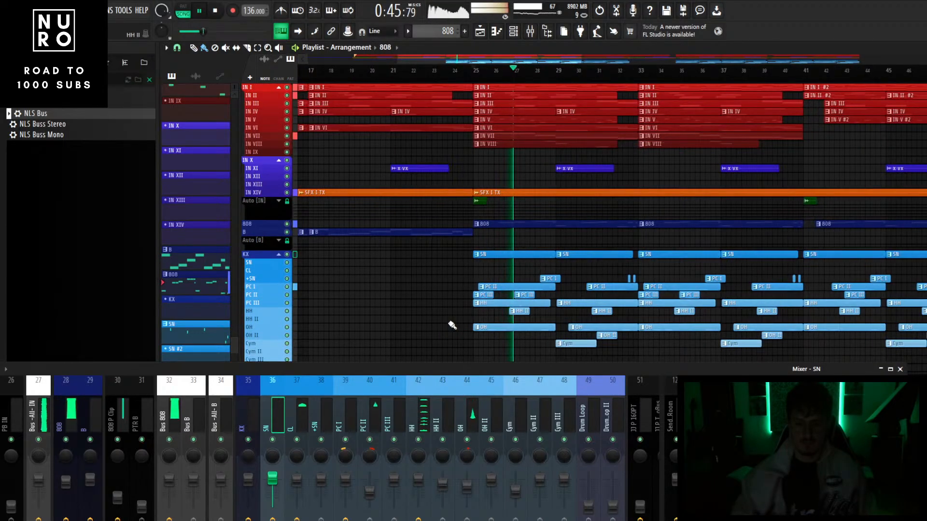
- Add Little AlterBoy before SN's first Pro-Q 3 with pitch and formant at -12.0, and adjust its drive and mix
left_click(300, 427)
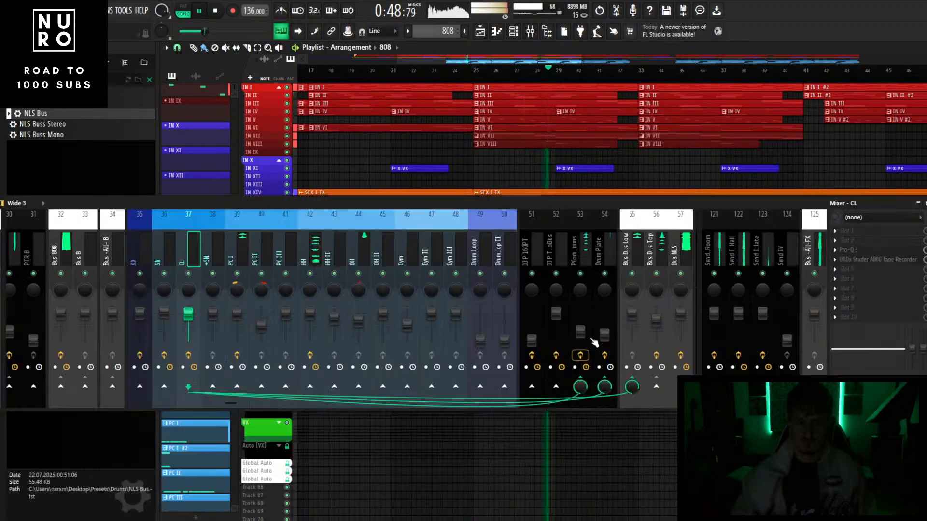
left_click(600, 261)
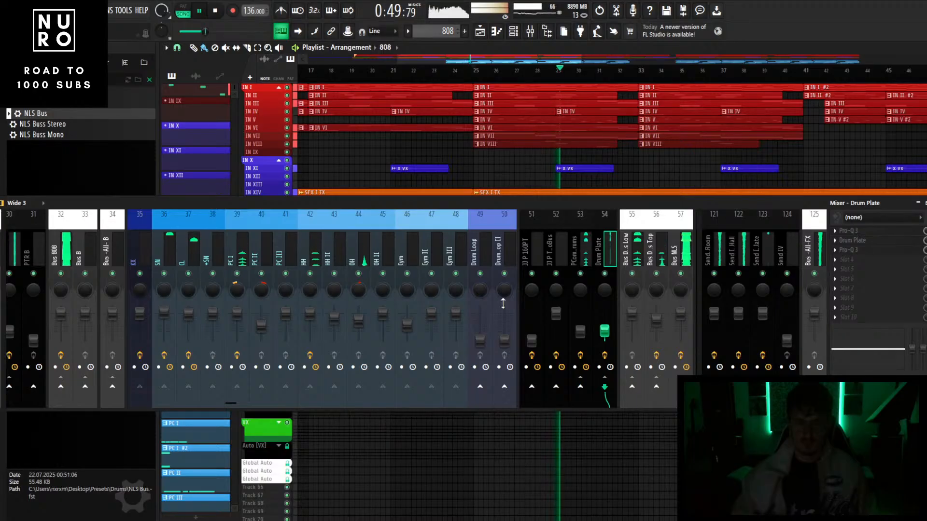
left_click(165, 313)
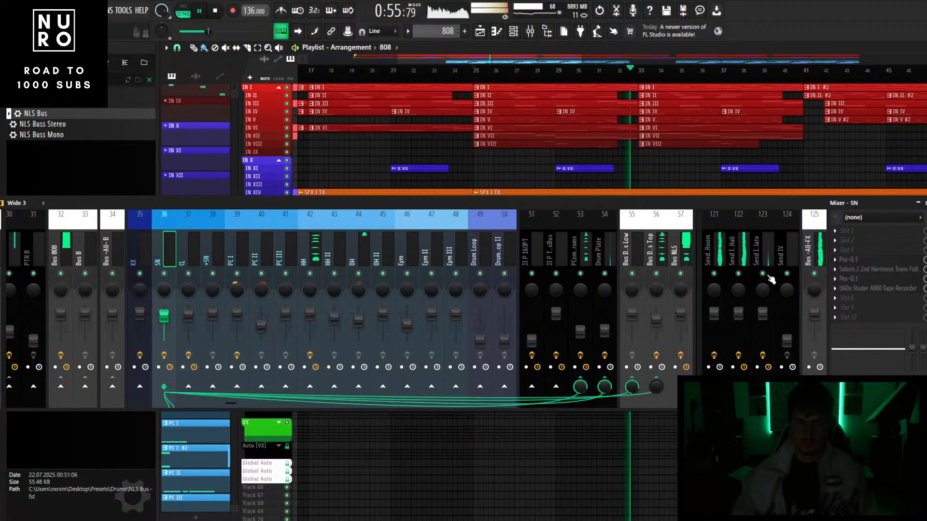
left_click(871, 250)
left_click(519, 208)
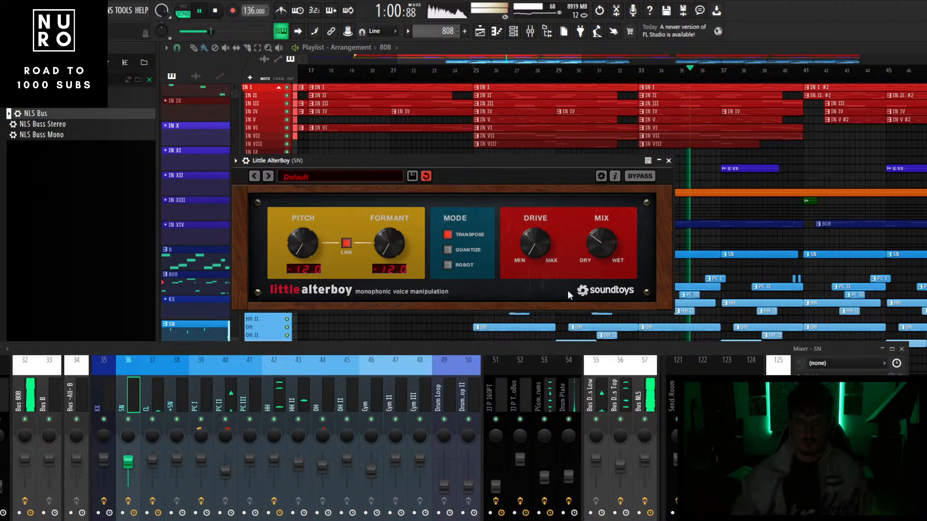
left_click_drag(536, 251, 540, 239)
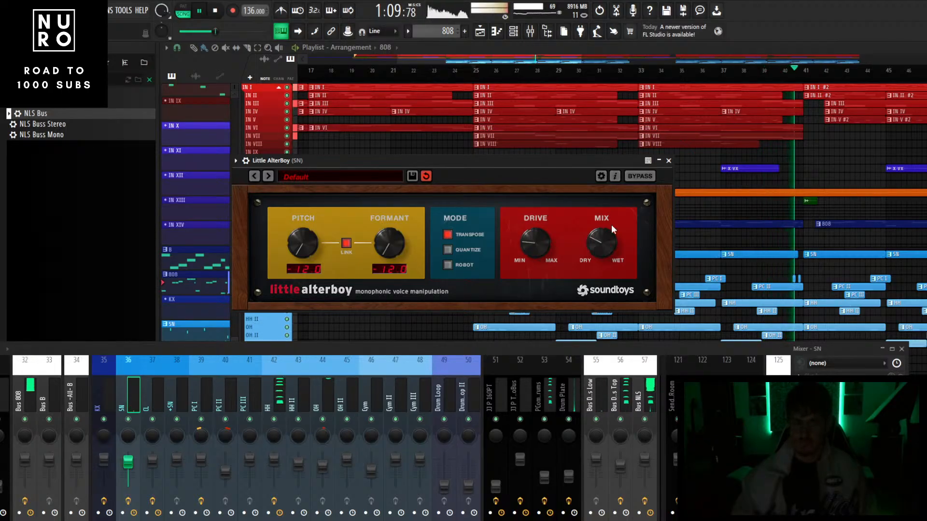
left_click(669, 161)
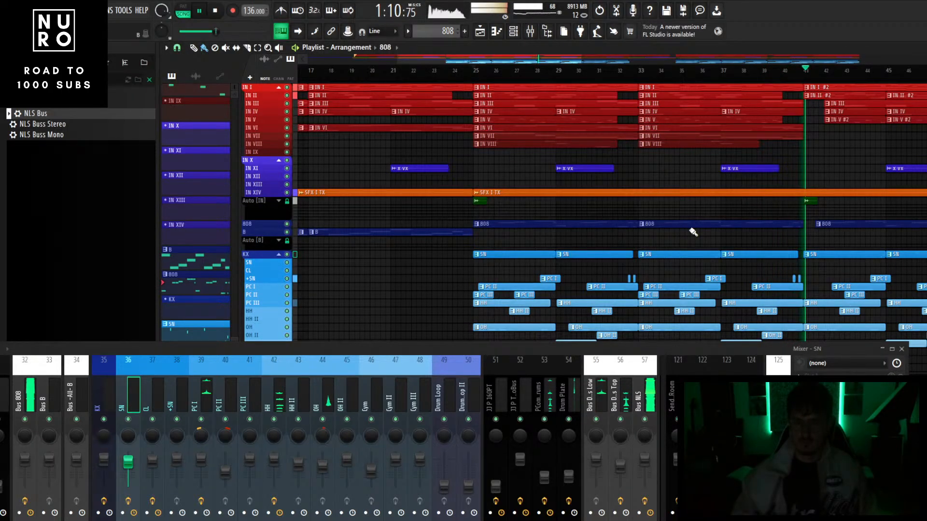
- Listen to the arrangement and examine the routing and effects of the OH track and Bus Drums Top
scroll(693, 232, "up", 3)
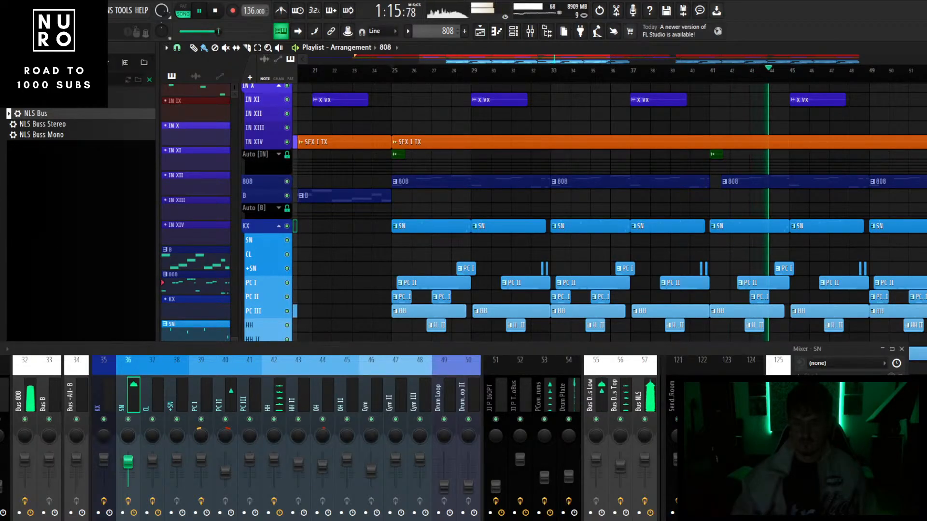
scroll(666, 260, "down", 6)
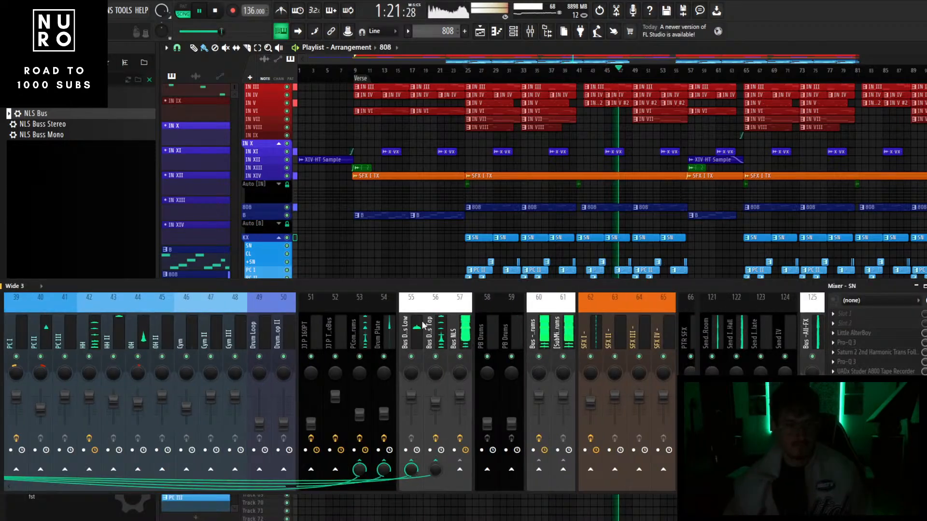
scroll(424, 325, "up", 2)
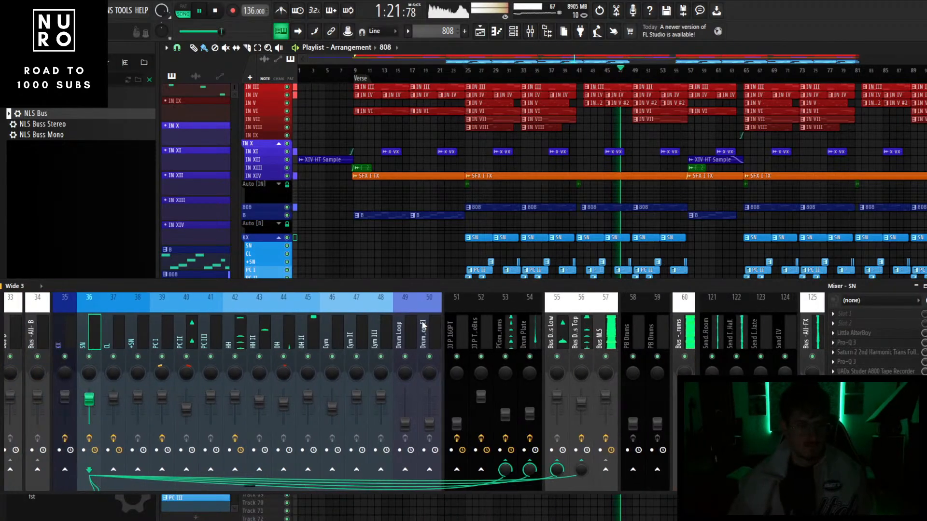
left_click(235, 333)
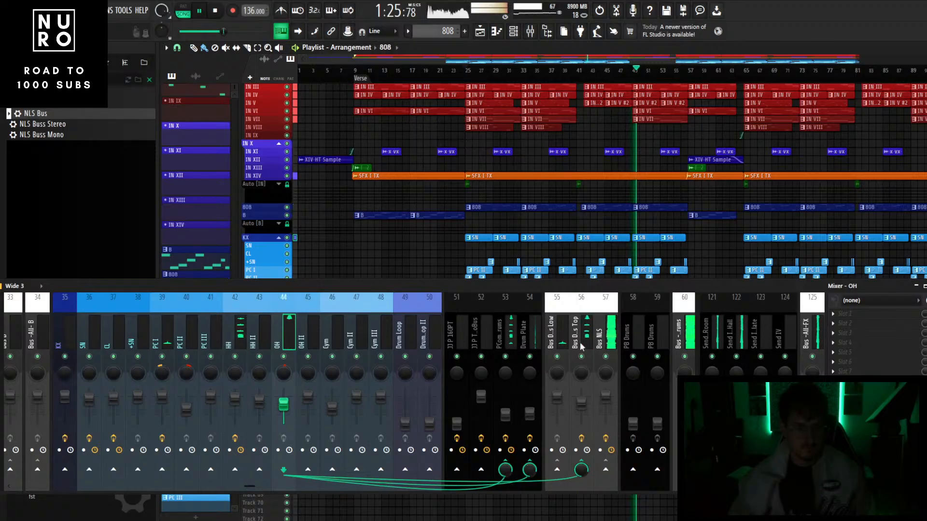
left_click(583, 404)
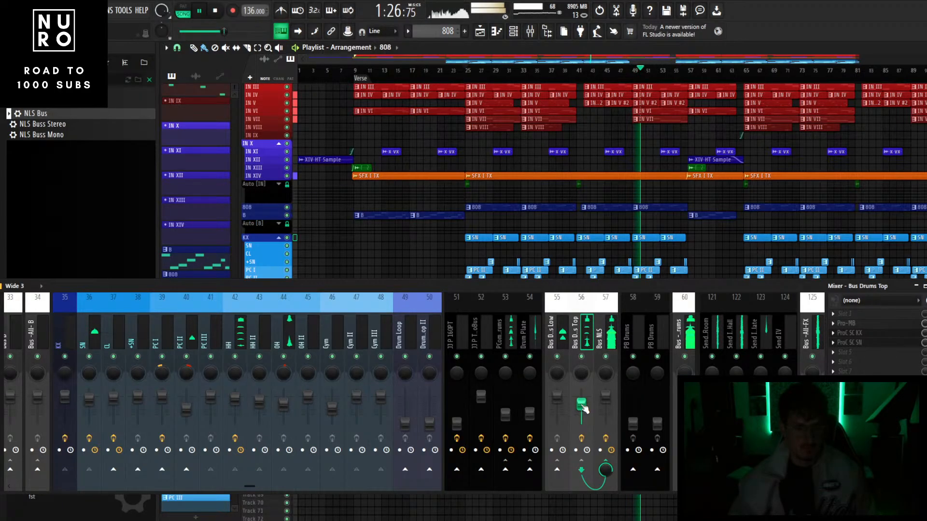
scroll(528, 327, "up", 1)
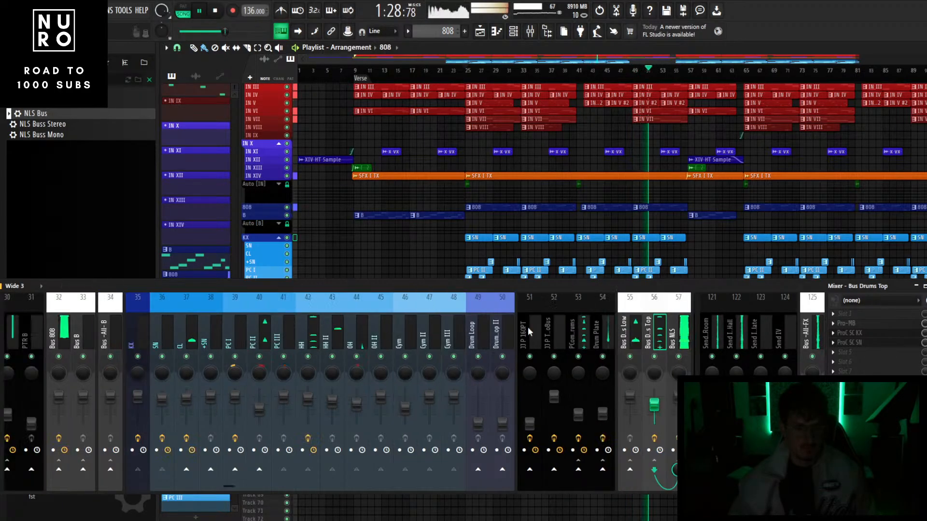
scroll(528, 326, "down", 1)
- Add Pro-Q 3 to Bus Drums Low with an 18 dB/oct high cut at 7329.3 Hz
left_click(557, 333)
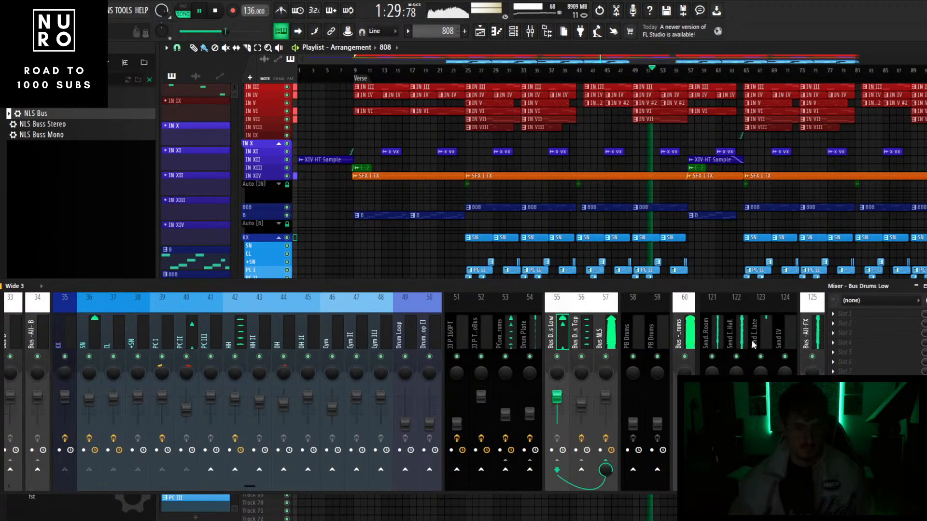
left_click(874, 333)
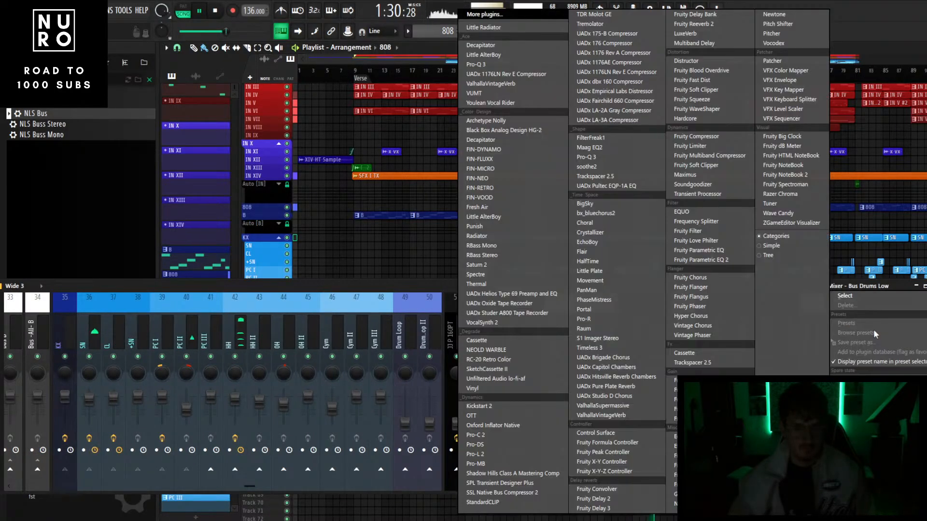
left_click(476, 64)
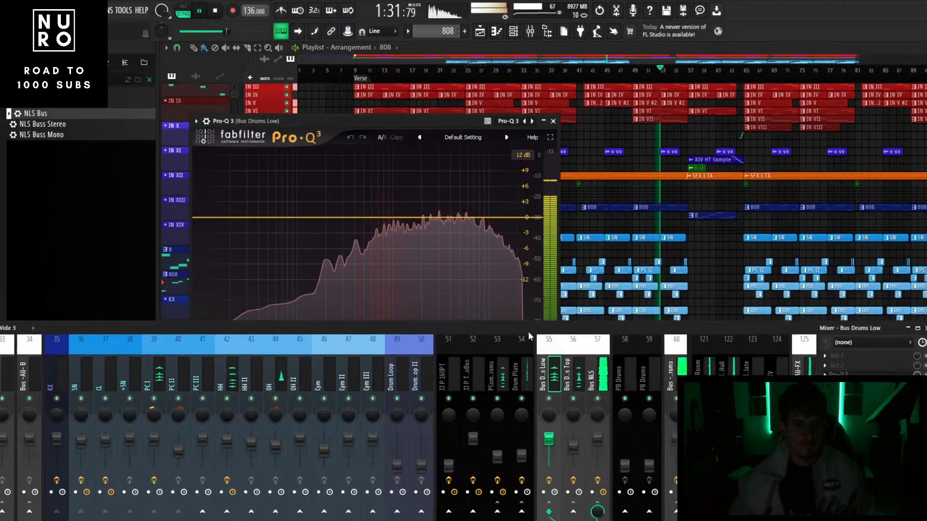
left_click_drag(520, 217, 475, 217)
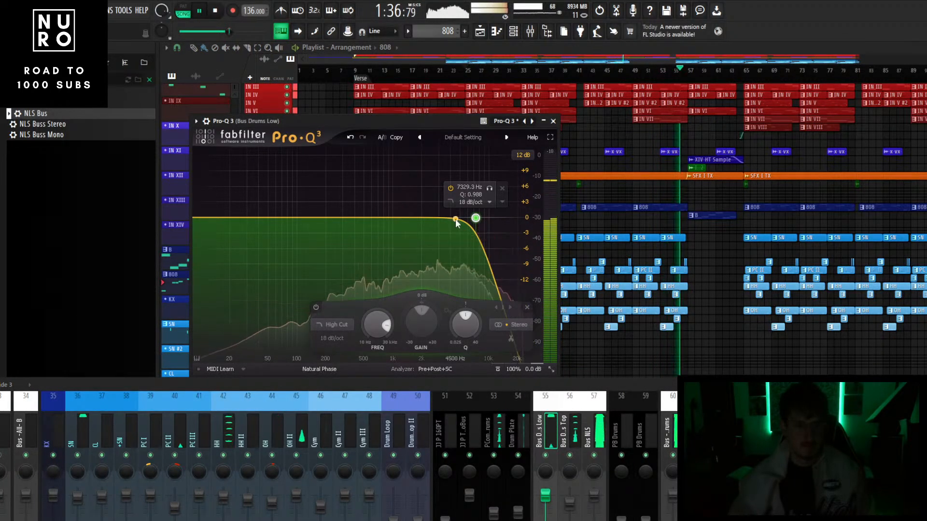
- Create two bell cuts in the Bus Drums Low Pro-Q 3, one in the upper mids and one of -2.93 dB at 853.39 Hz
left_click_drag(458, 218, 386, 236)
left_click(474, 245)
double_click(394, 231)
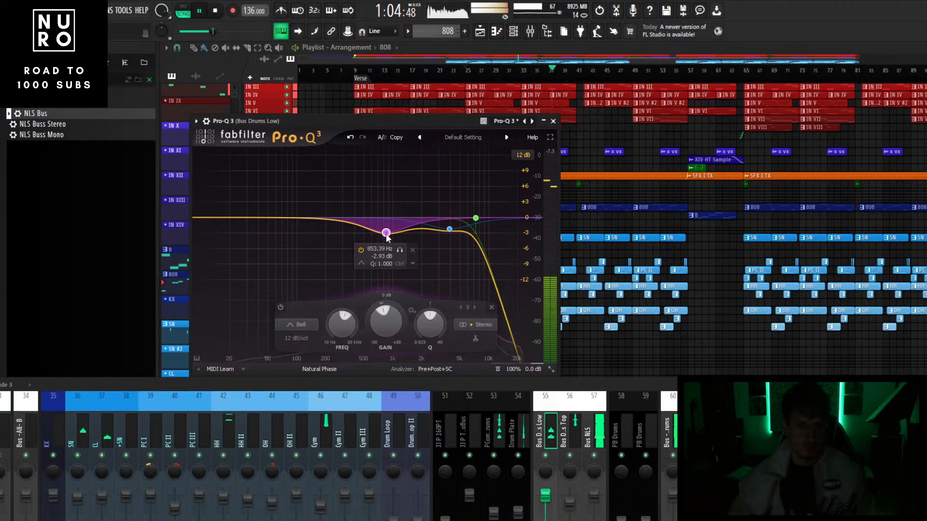
- Raise the Bus Drums Low high cut to 8176.2 Hz and make the upper-mid bell cut shallower
left_click(475, 219)
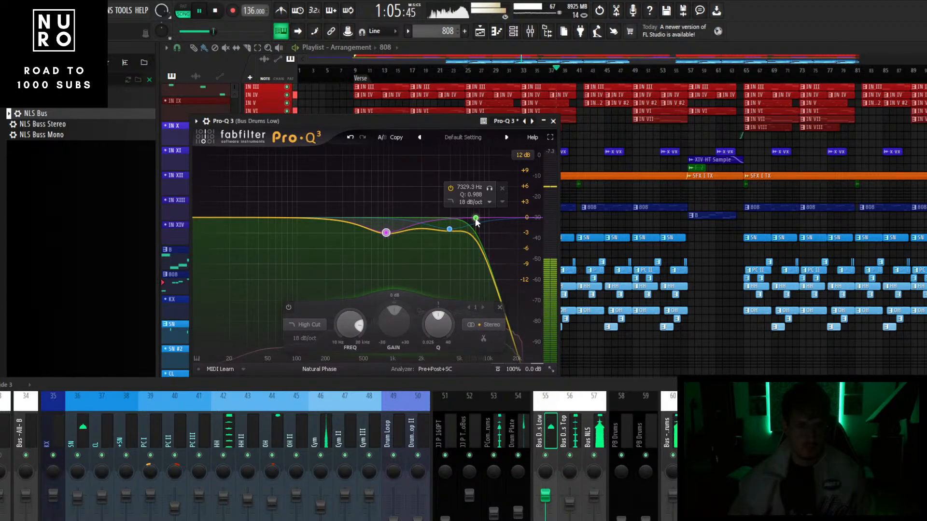
left_click(450, 226)
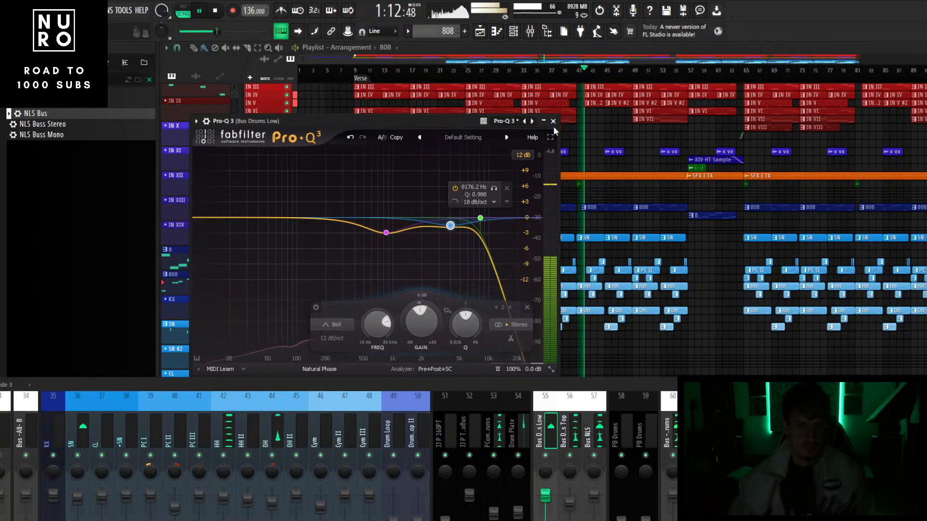
- Add a 12 dB/oct low cut between 100 and 200 Hz to the Bus Drums Low Pro-Q 3 and switch it to Linear Phase
double_click(308, 216)
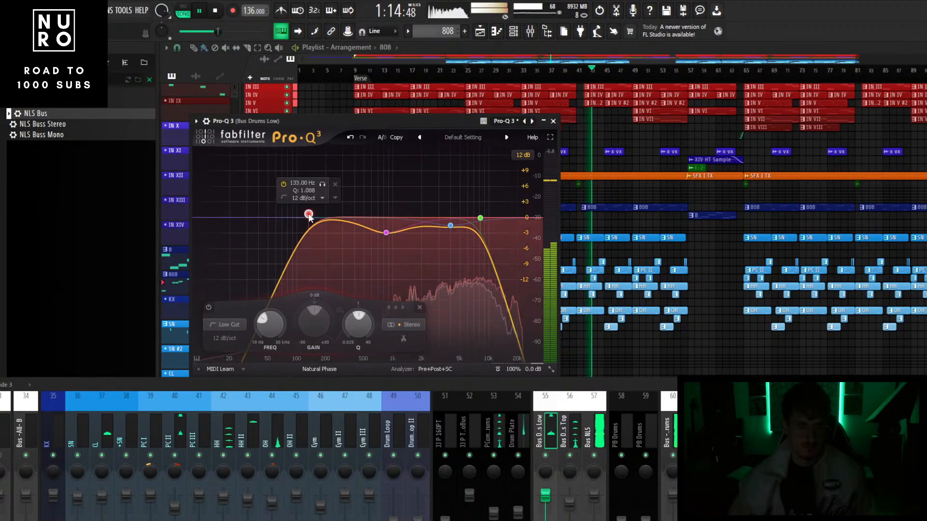
left_click(319, 368)
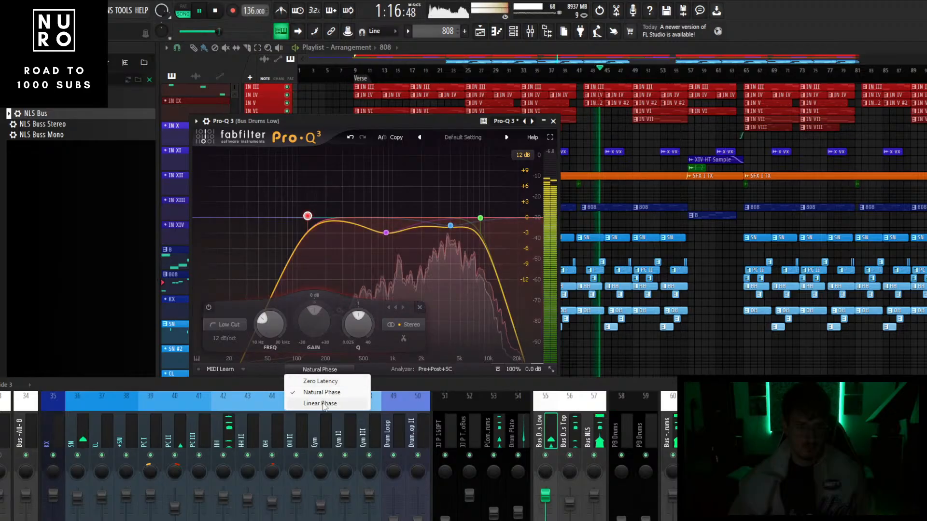
left_click(321, 405)
left_click_drag(309, 218, 319, 218)
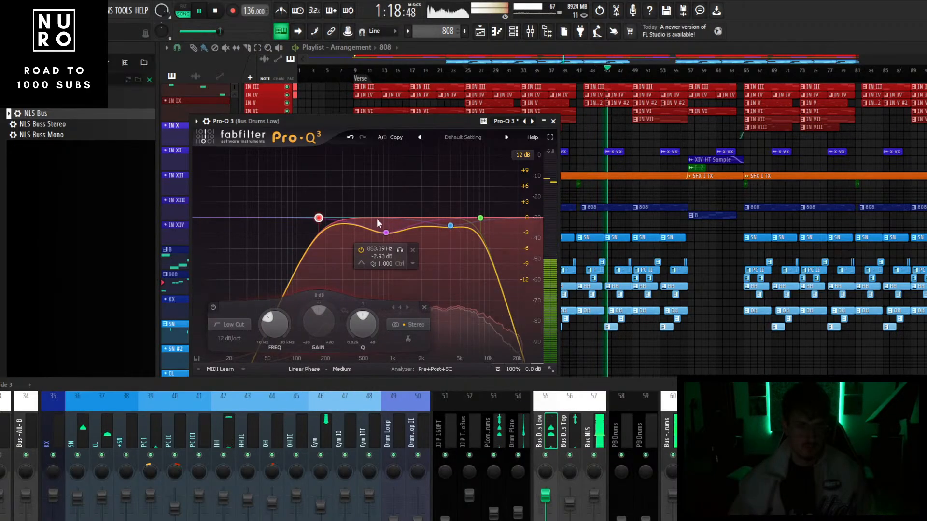
left_click(552, 122)
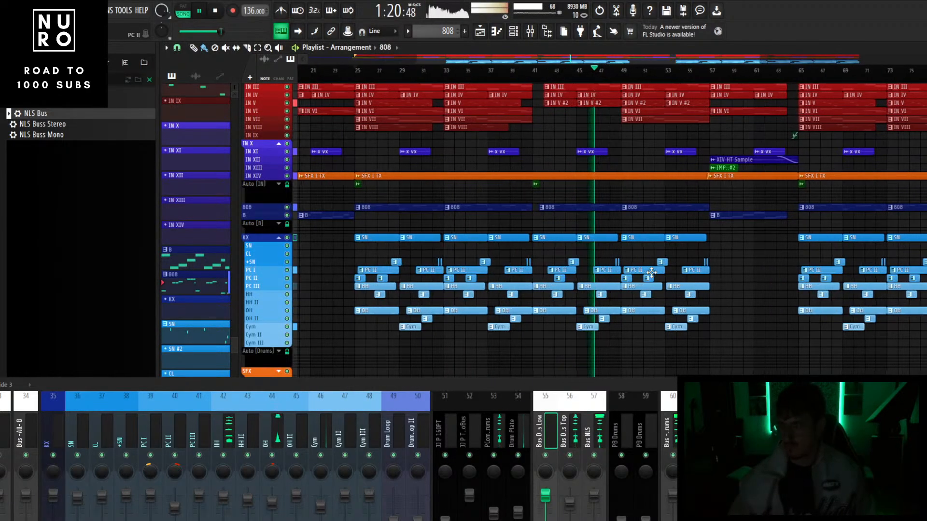
scroll(647, 286, "up", 3)
scroll(647, 285, "up", 2)
scroll(647, 287, "down", 3)
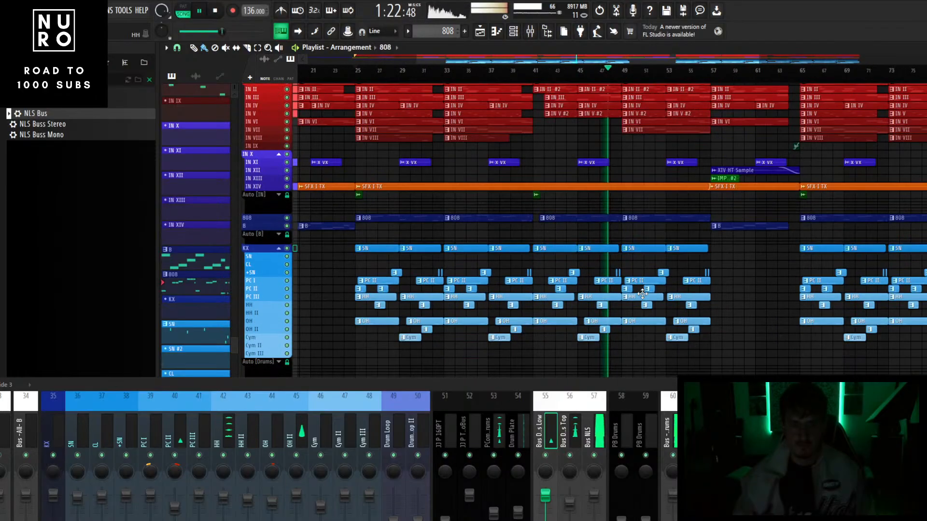
scroll(646, 290, "down", 3)
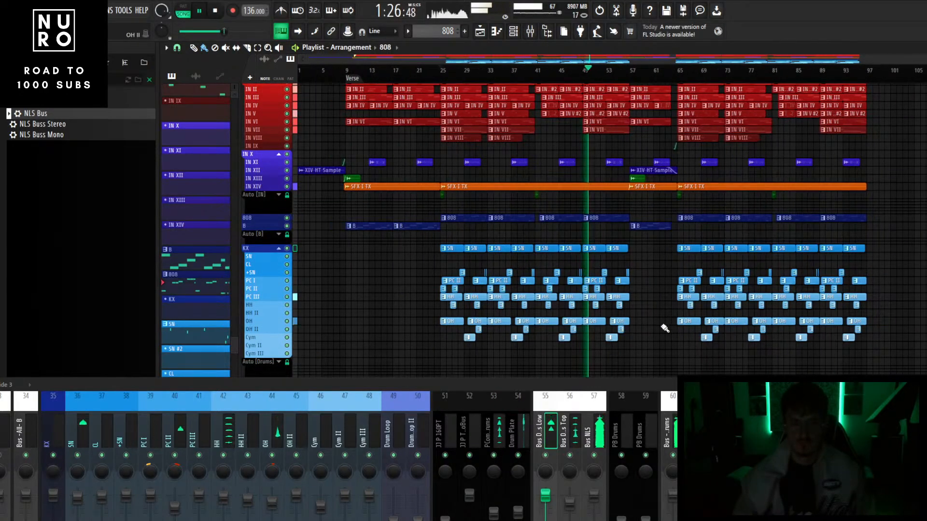
scroll(665, 328, "up", 4)
scroll(656, 327, "down", 3)
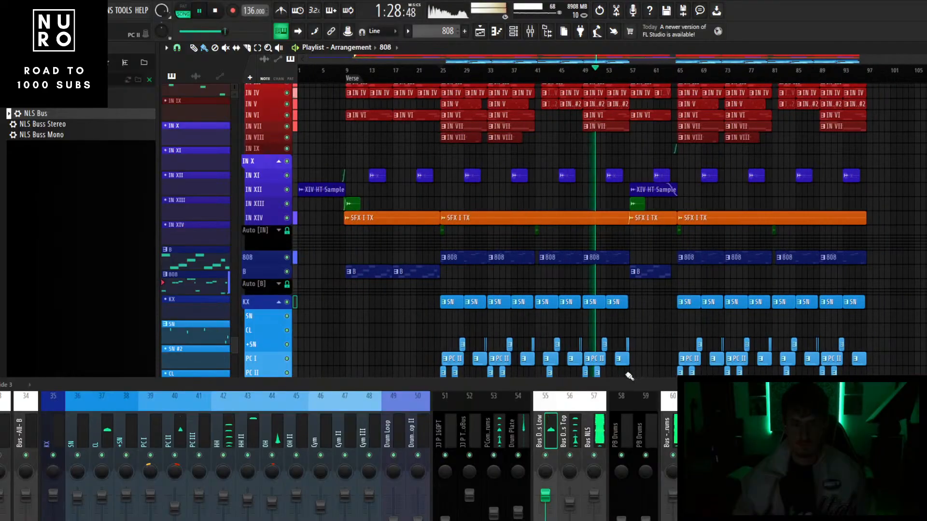
- Move Pro-MB below ProC SC KX and ProC SC SN in the Bus Drums Top effect chain and check its curve
left_click_drag(629, 377, 632, 292)
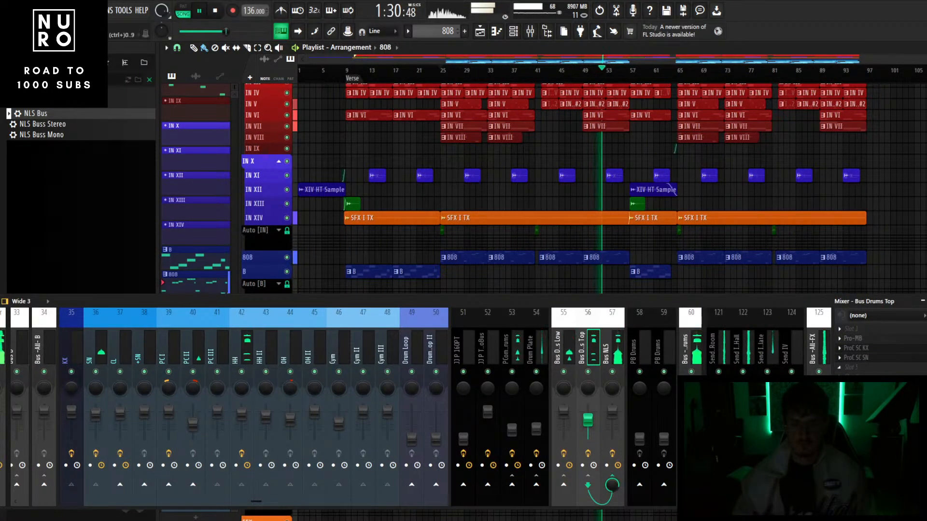
left_click_drag(895, 340, 895, 361)
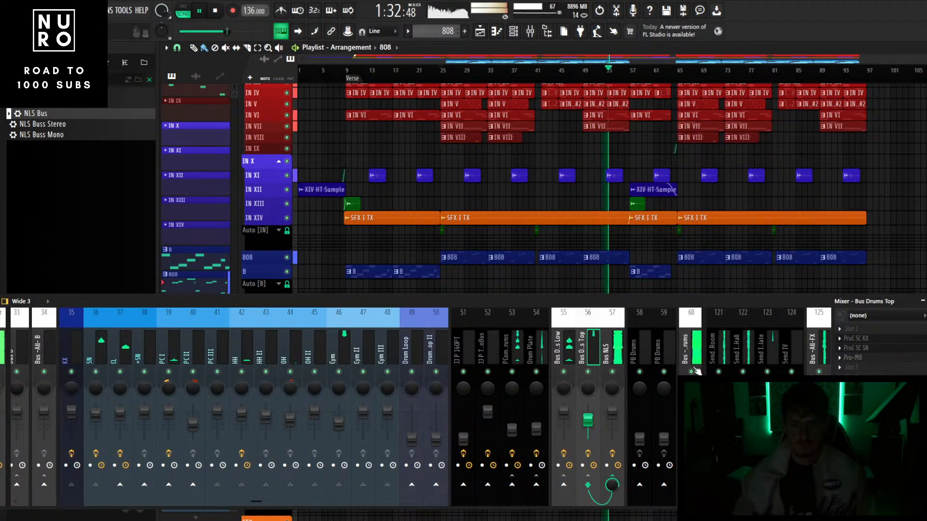
left_click(841, 359)
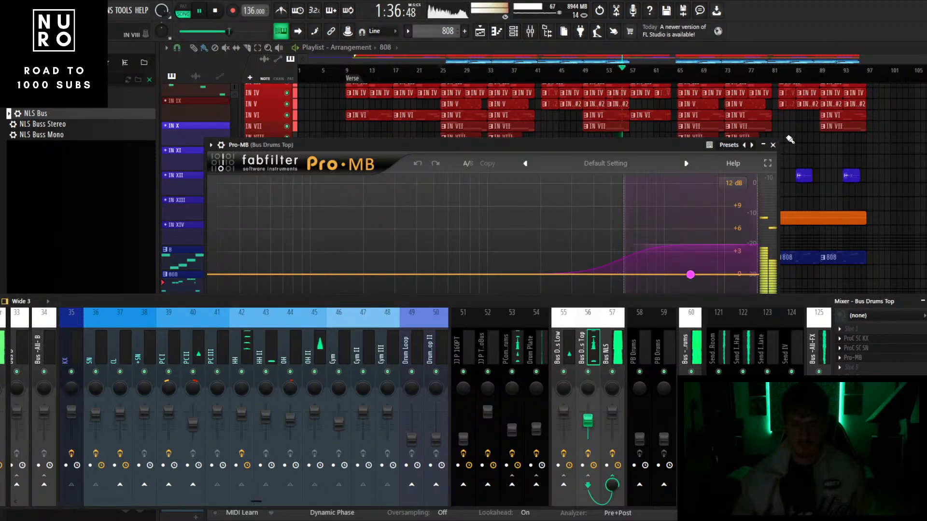
left_click(773, 145)
scroll(649, 257, "up", 4)
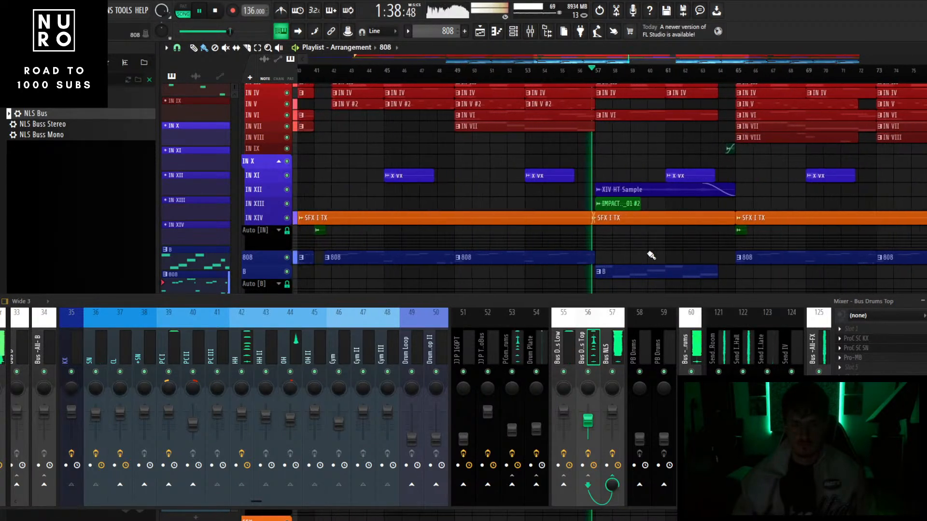
scroll(651, 255, "down", 6)
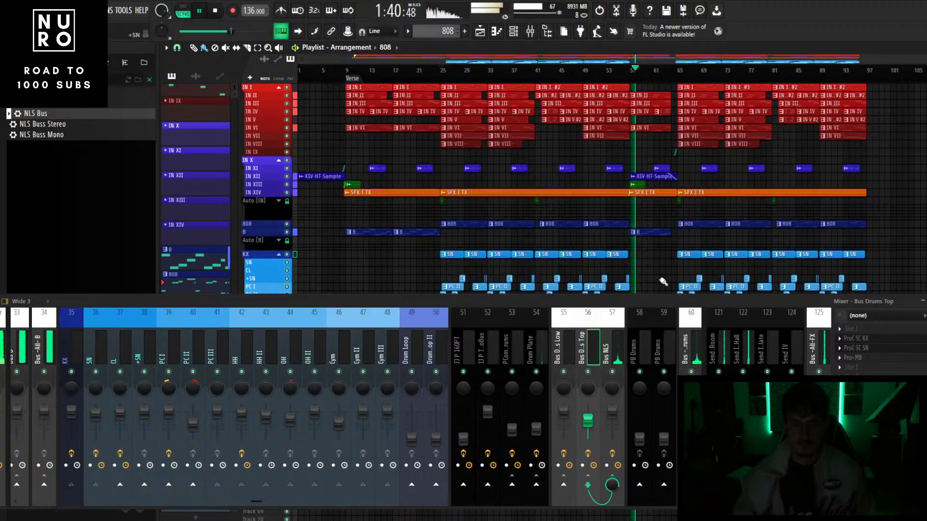
left_click_drag(665, 301, 657, 351)
scroll(661, 278, "up", 3)
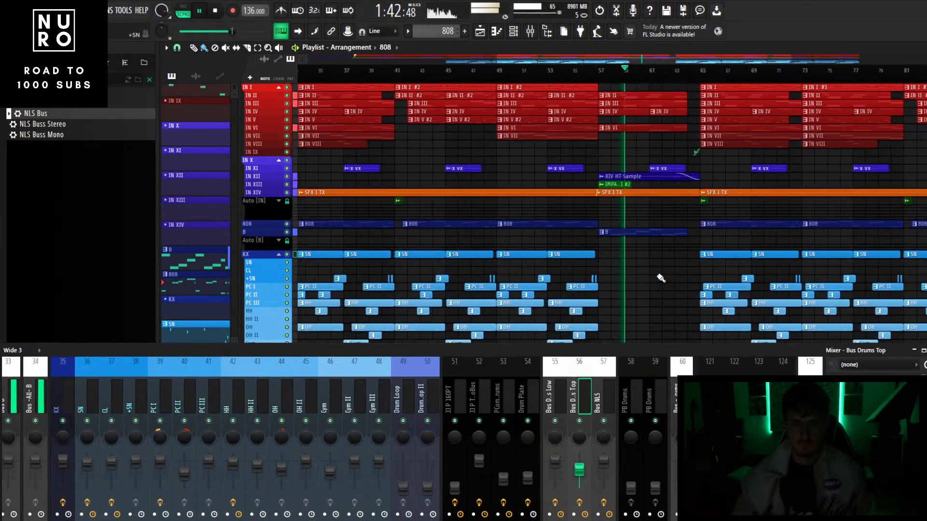
scroll(661, 279, "down", 3)
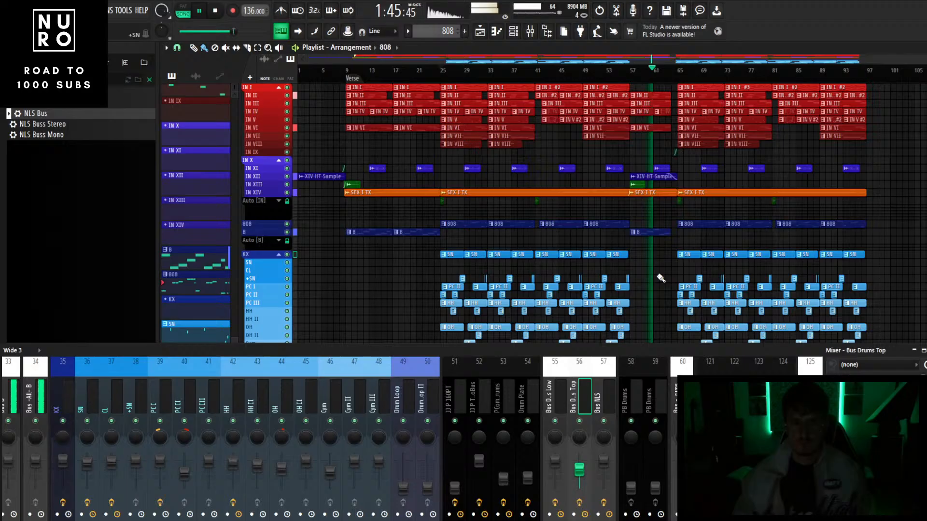
scroll(661, 278, "up", 3)
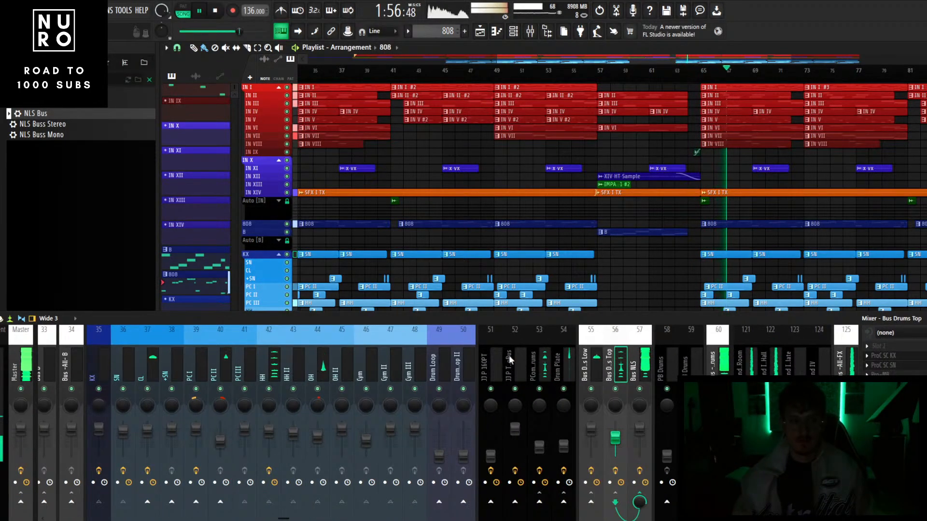
- Copy Little AlterBoy from the SN track into the first effect slot of the CL track, with pitch and formant at -12.0
left_click(153, 365)
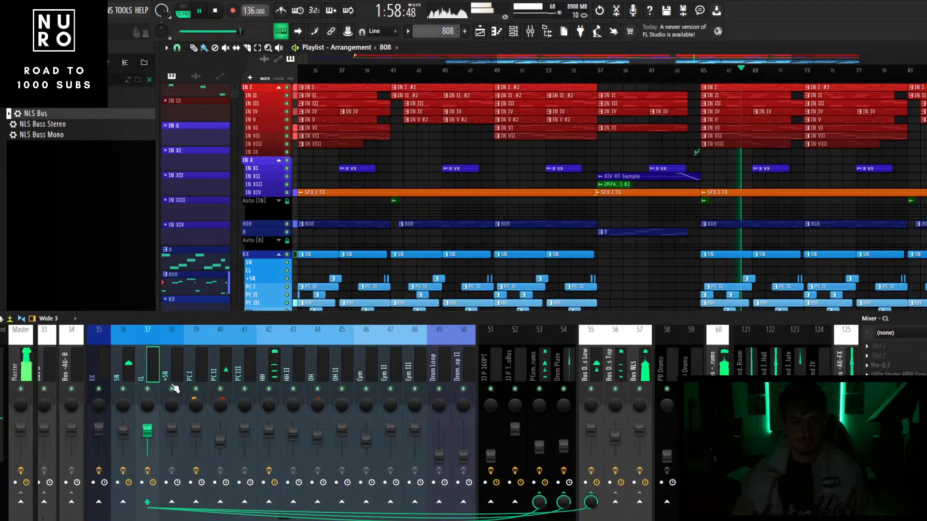
left_click(129, 371)
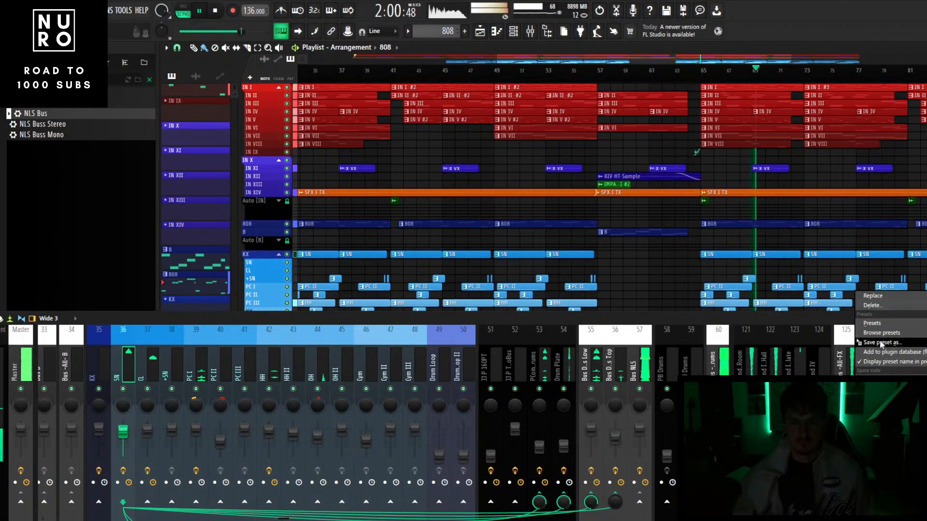
left_click(146, 364)
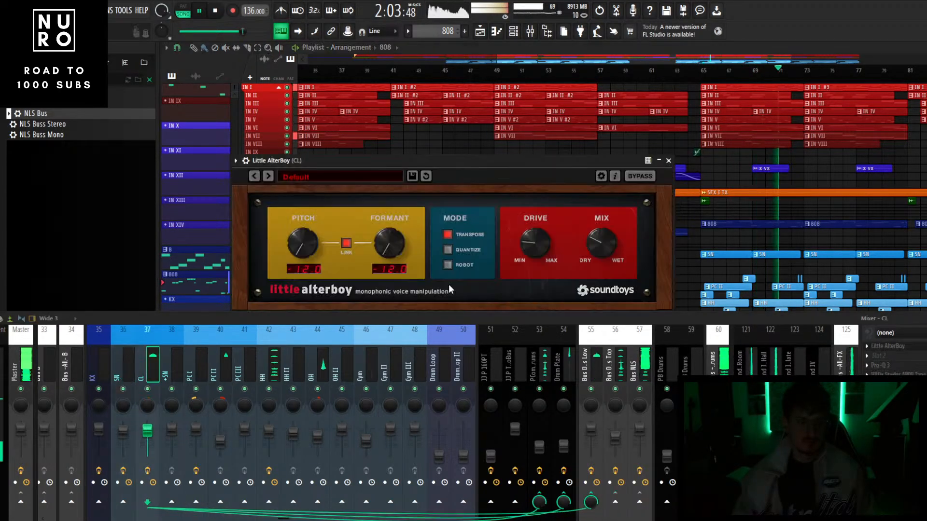
left_click(669, 161)
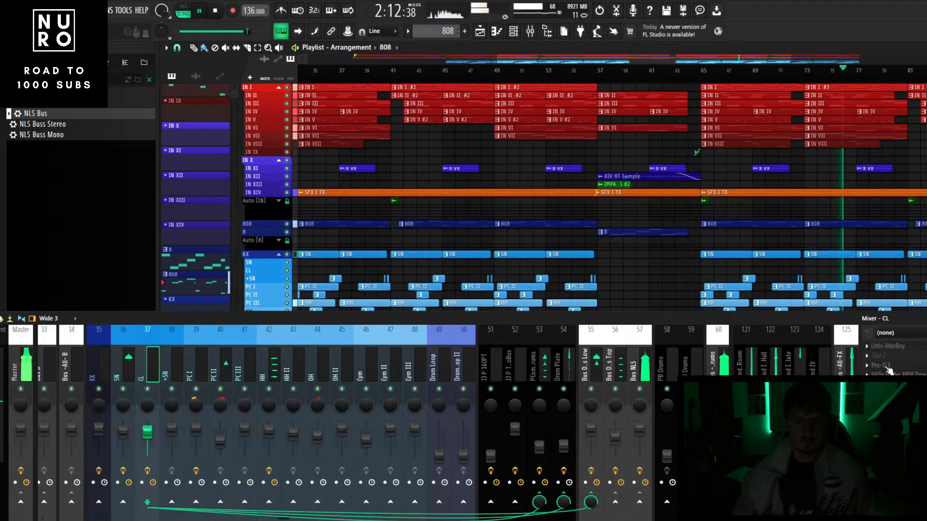
- In the CL Pro-Q 3, set the 8276.1 Hz bell to -1.56 dB, soften the mid cut and boost 3711.8 Hz by 1.76 dB
left_click(886, 367)
left_click_drag(569, 234, 568, 228)
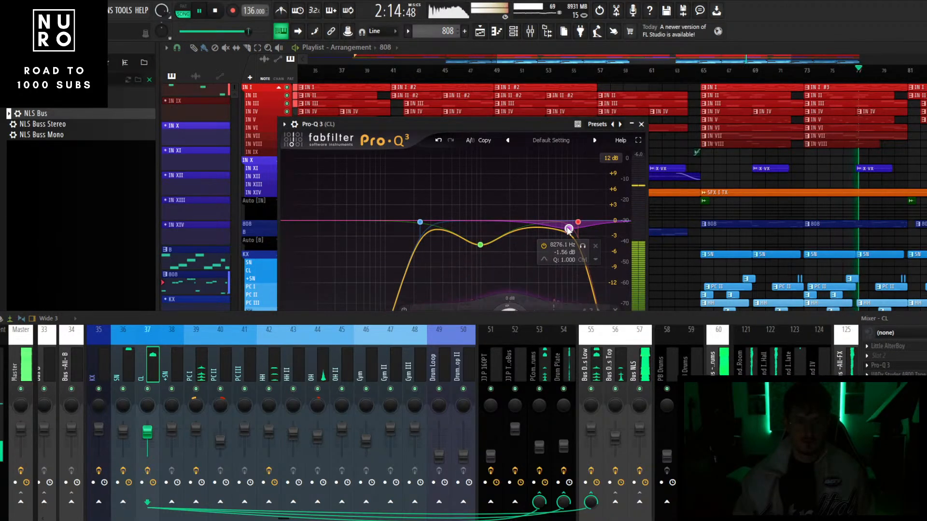
left_click_drag(479, 245, 477, 241)
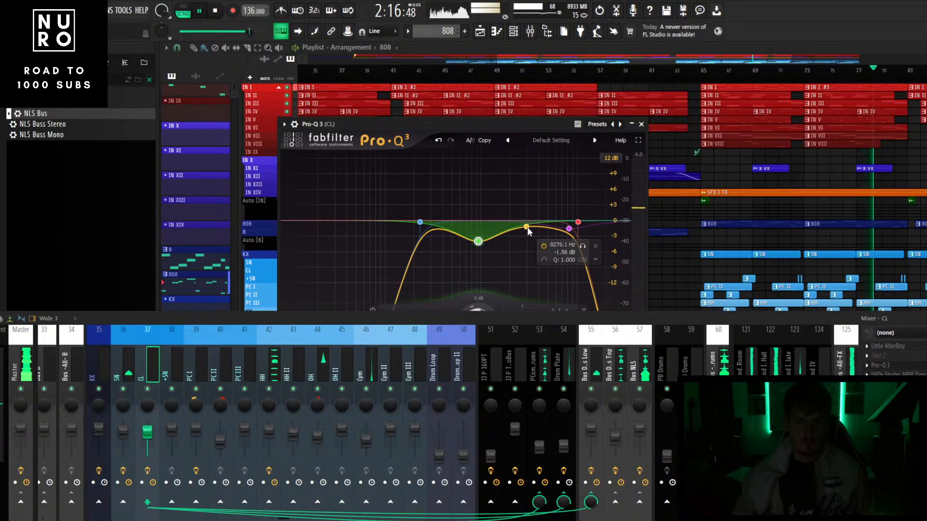
left_click_drag(527, 227, 535, 211)
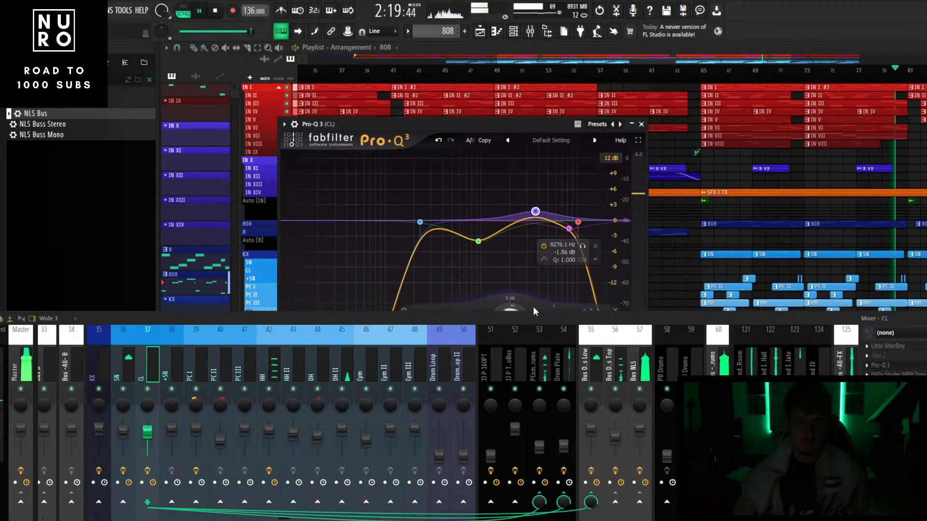
- Make the boosted upper-mid band of the CL Pro-Q 3 dynamic with a range of +2.71 dB
left_click_drag(533, 316, 529, 370)
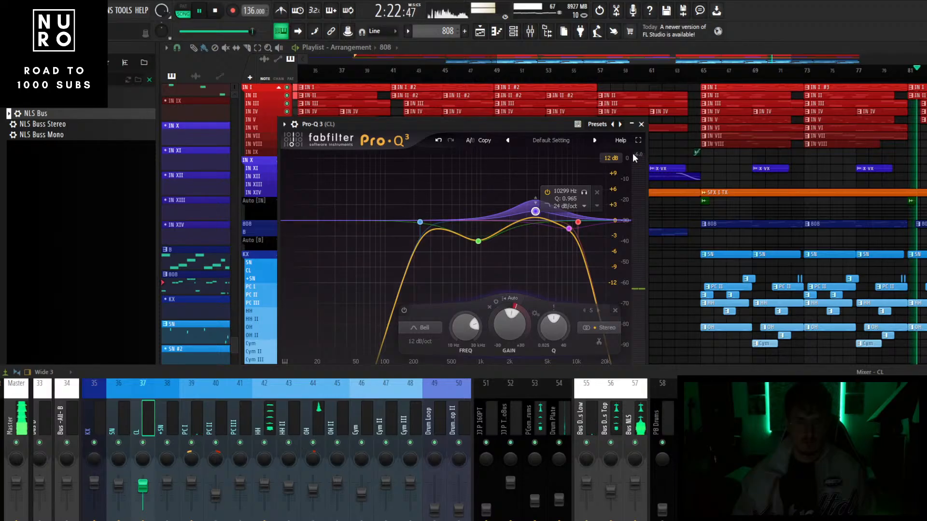
scroll(712, 191, "down", 3)
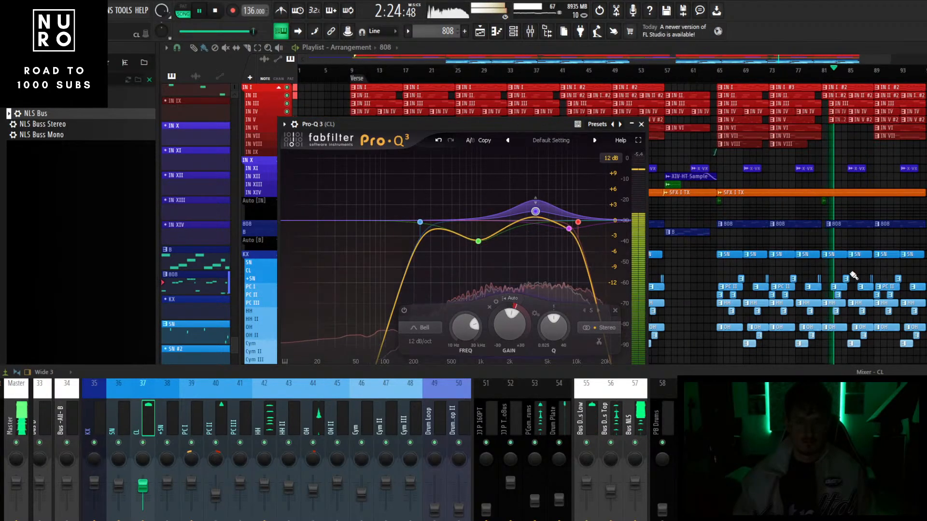
left_click_drag(500, 308, 500, 299)
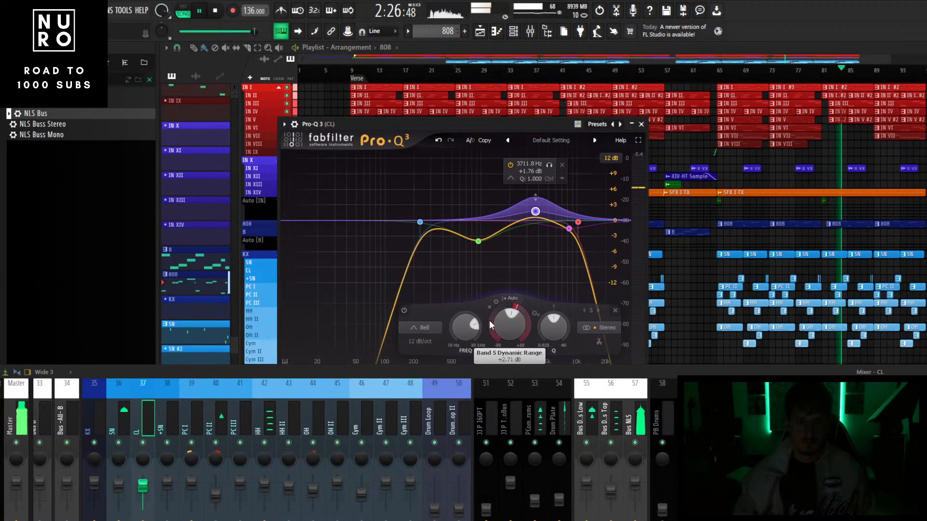
left_click(630, 124)
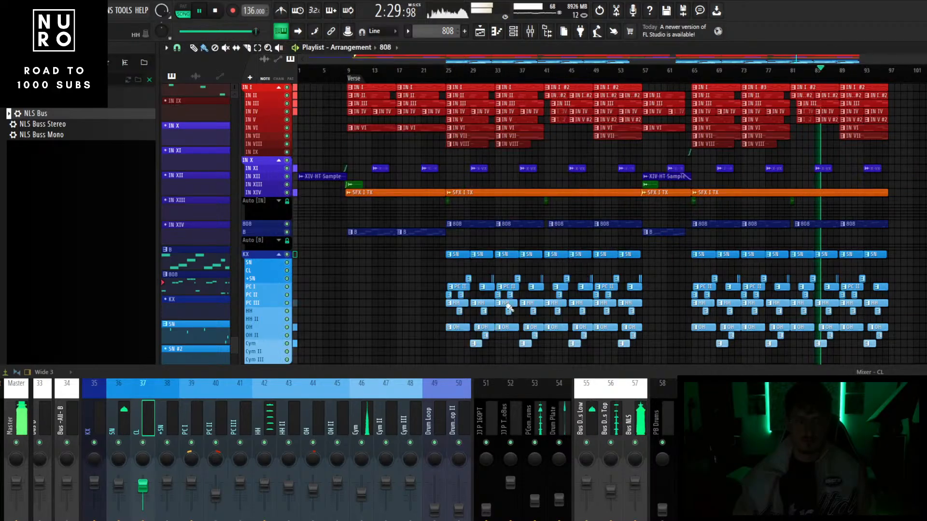
- Listen to the arrangement and examine the mixer routing and effects of Bus Drums Top, Bus NLS and the 808 track
scroll(735, 285, "up", 2)
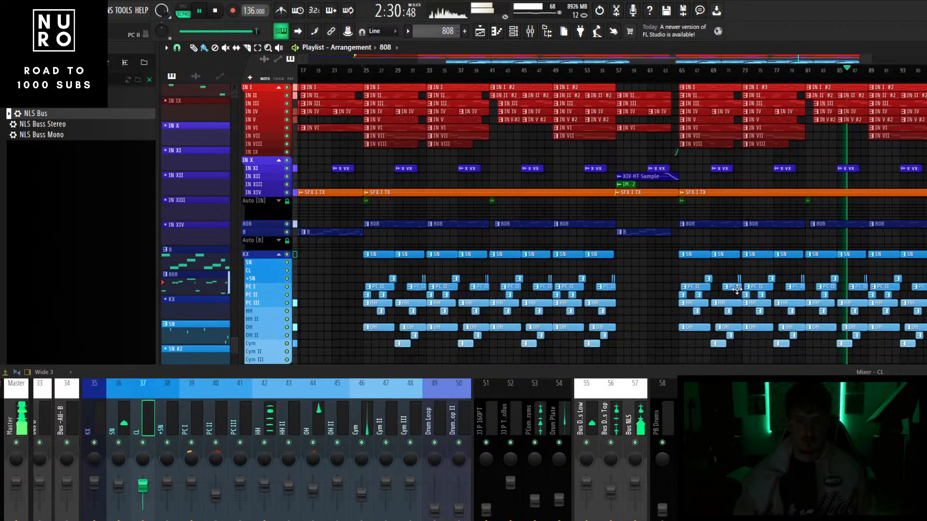
scroll(764, 269, "down", 3)
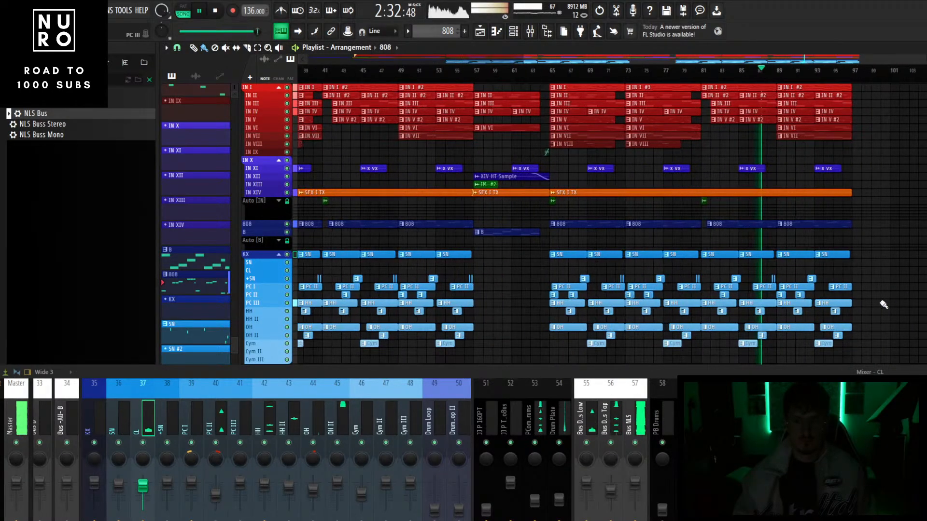
left_click_drag(598, 372, 606, 287)
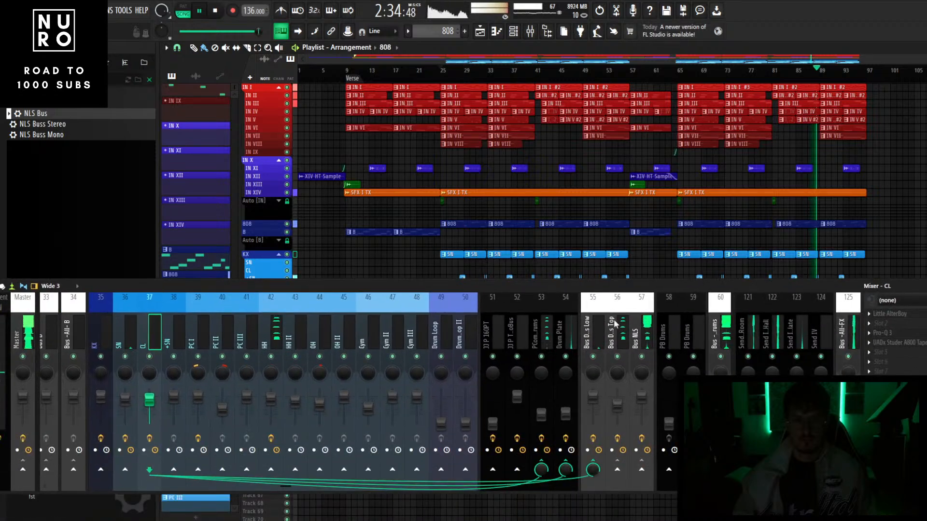
scroll(614, 321, "down", 3)
left_click(547, 333)
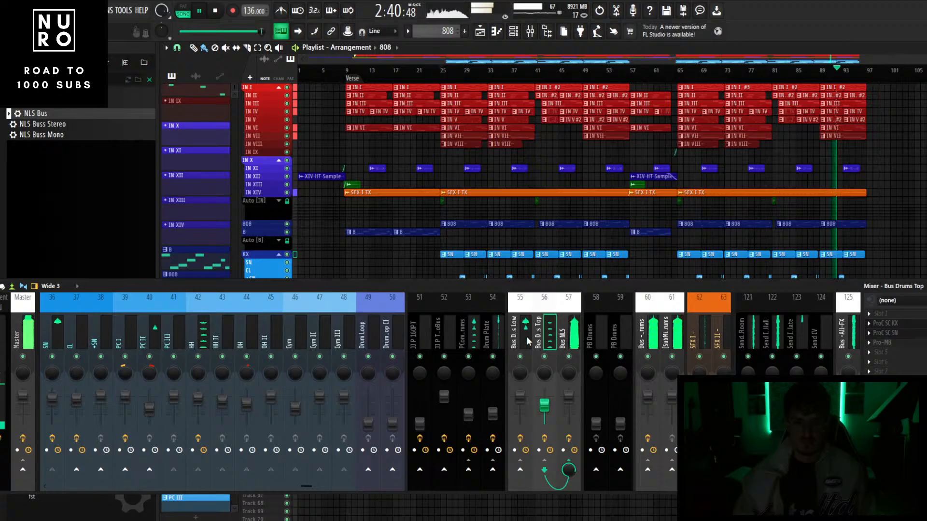
scroll(528, 341, "down", 3)
scroll(526, 338, "up", 12)
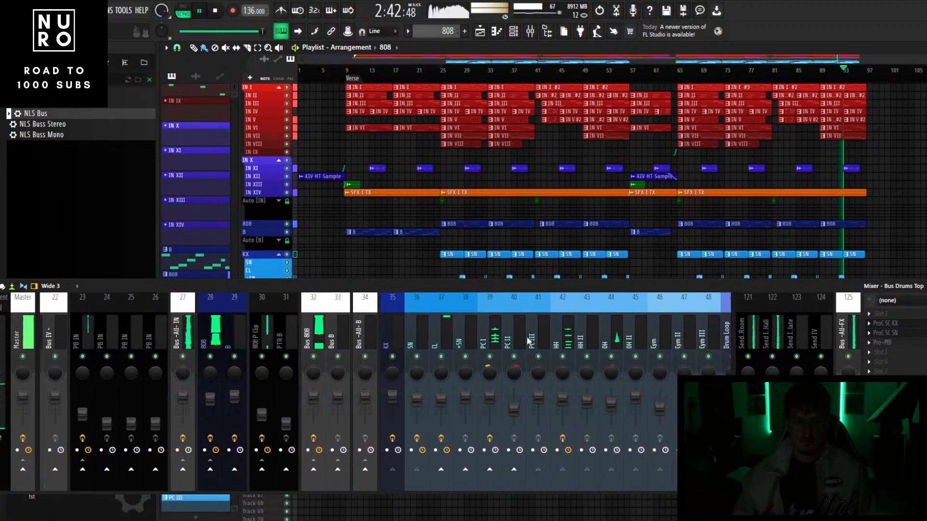
scroll(304, 333, "down", 8)
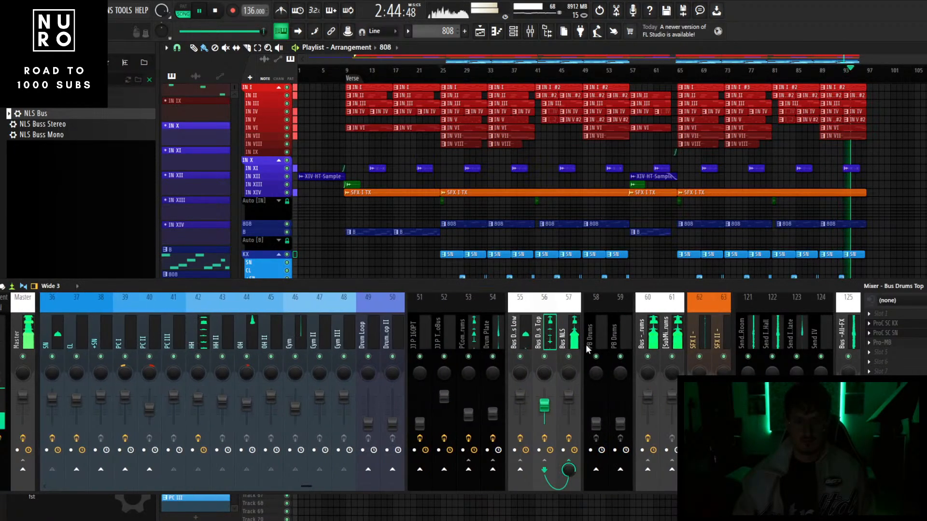
left_click(568, 336)
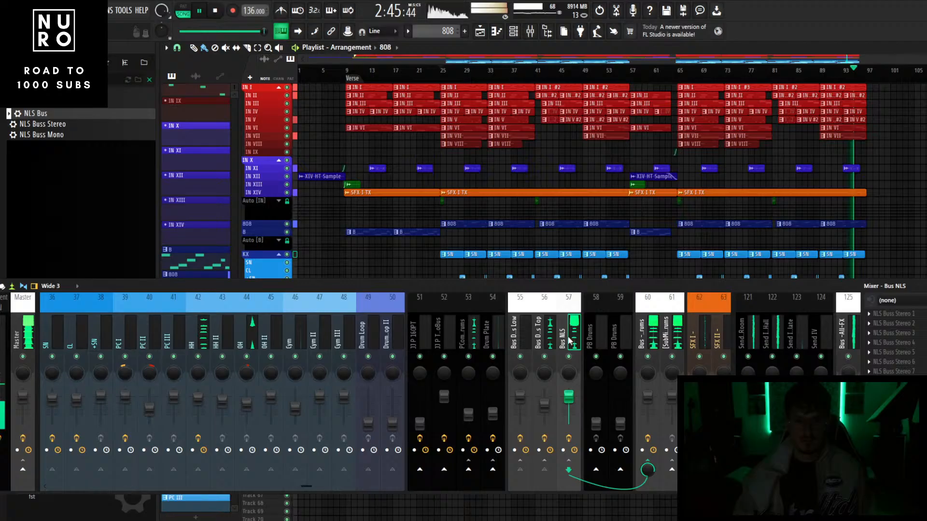
scroll(44, 342, "up", 9)
left_click(285, 336)
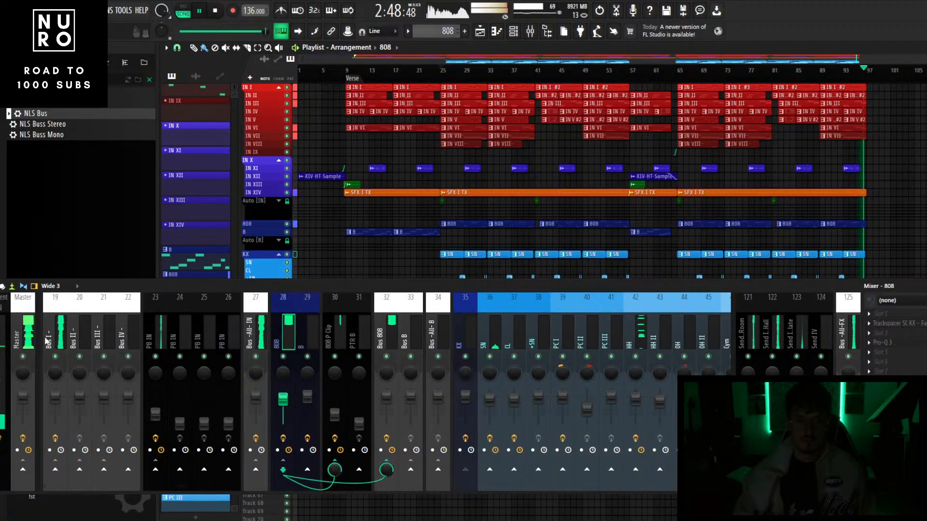
- Open SPAN Monitor on the Master track and play the arrangement to examine the overall frequency spectrum
left_click(25, 337)
left_click(893, 391)
key("space")
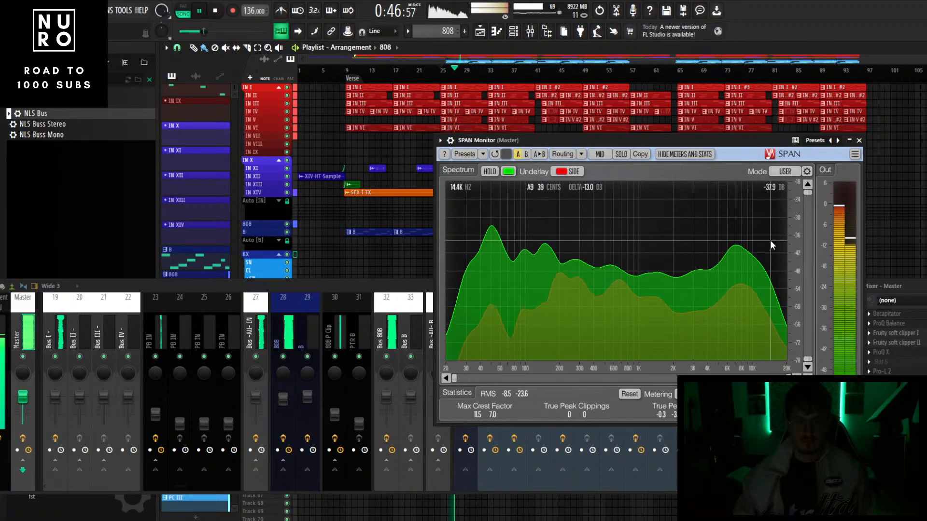
- Close SPAN Monitor, select the HH mixer track and open the 808 pattern in the piano roll
left_click(859, 140)
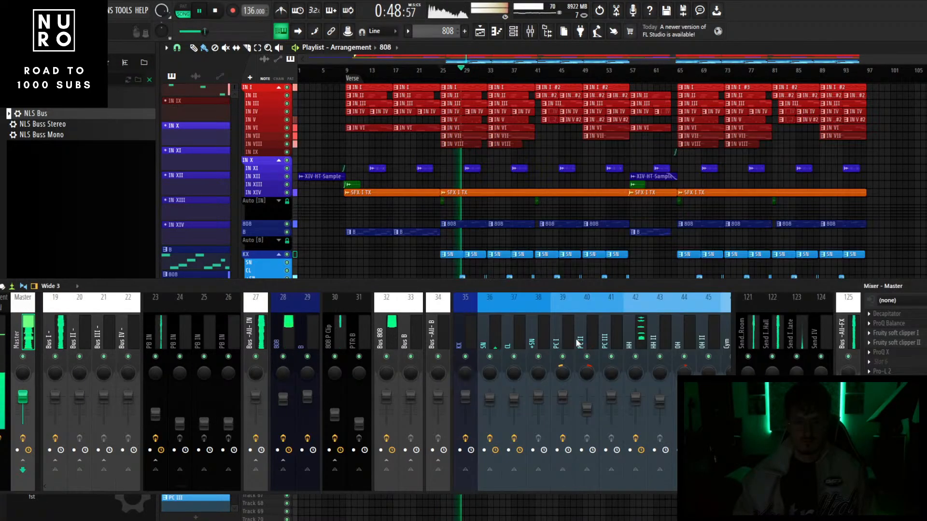
scroll(578, 343, "right", 3)
left_click(493, 397)
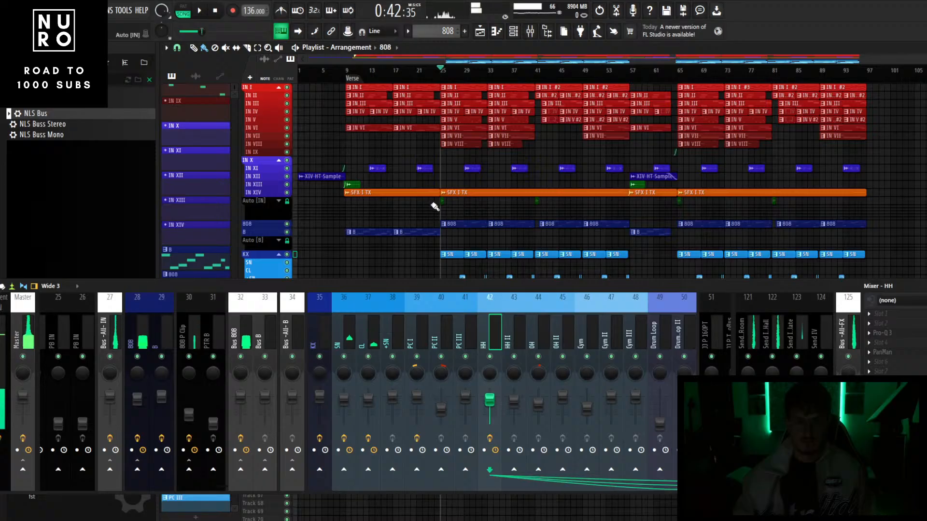
scroll(435, 206, "up", 2)
double_click(487, 225)
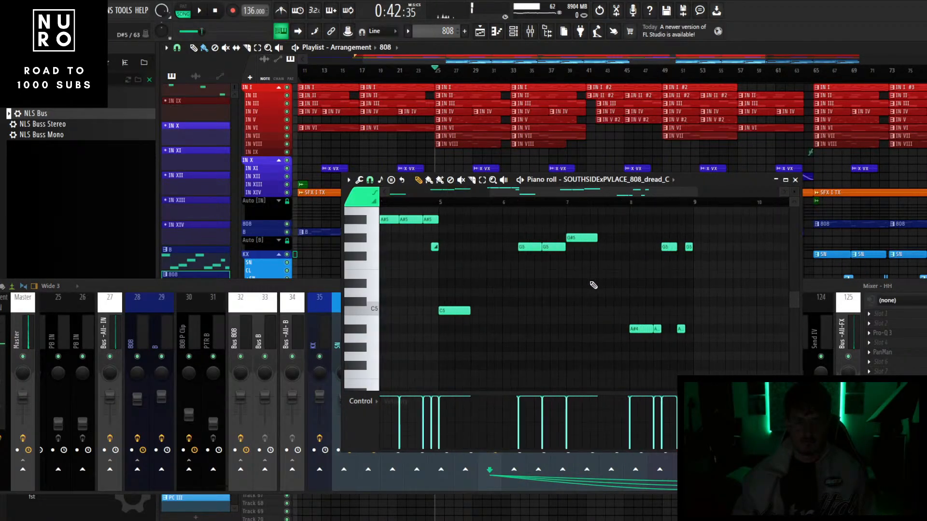
- Play the arrangement and delete the first of the three A#5 notes in bar 4 of the 808 pattern
scroll(594, 285, "up", 3)
scroll(557, 316, "down", 3)
key("space")
scroll(538, 337, "down", 1)
scroll(491, 327, "up", 2)
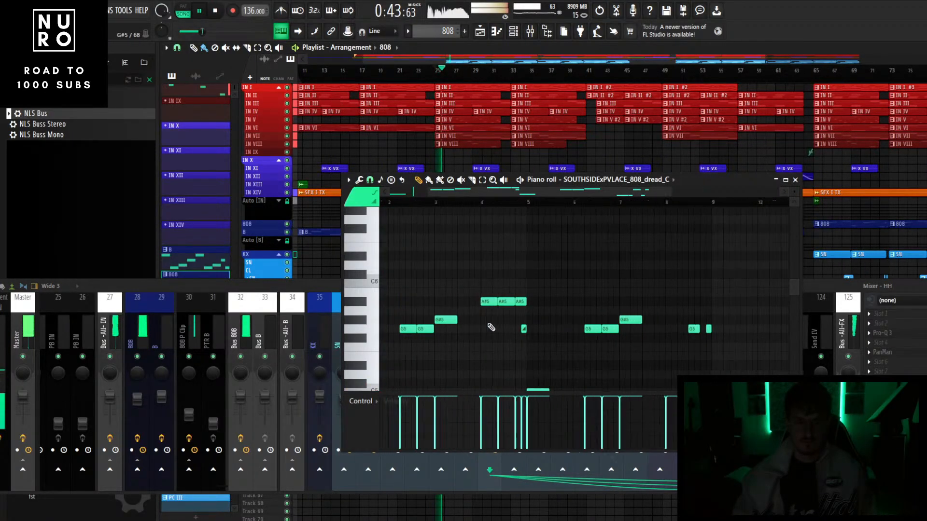
scroll(491, 328, "up", 1)
right_click(489, 302)
- Follow the 808 notes in the piano roll during playback, then close the piano roll
scroll(479, 328, "down", 3)
scroll(458, 345, "up", 2)
scroll(462, 346, "down", 1)
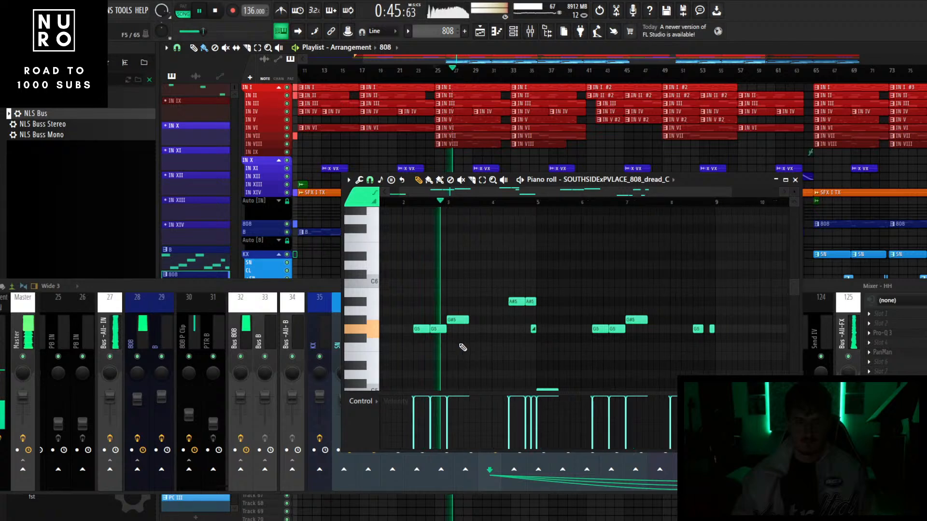
scroll(465, 348, "down", 1)
scroll(502, 333, "down", 1)
scroll(490, 340, "up", 3)
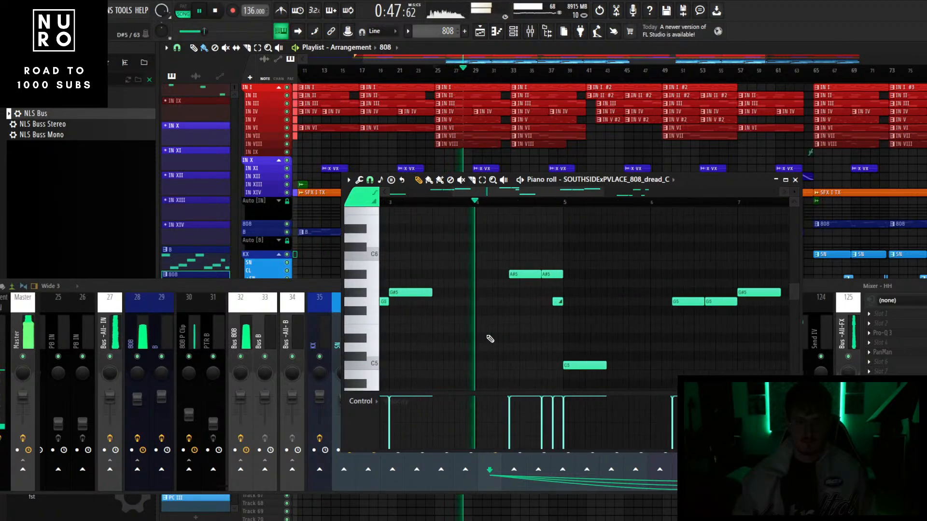
scroll(509, 342, "down", 2)
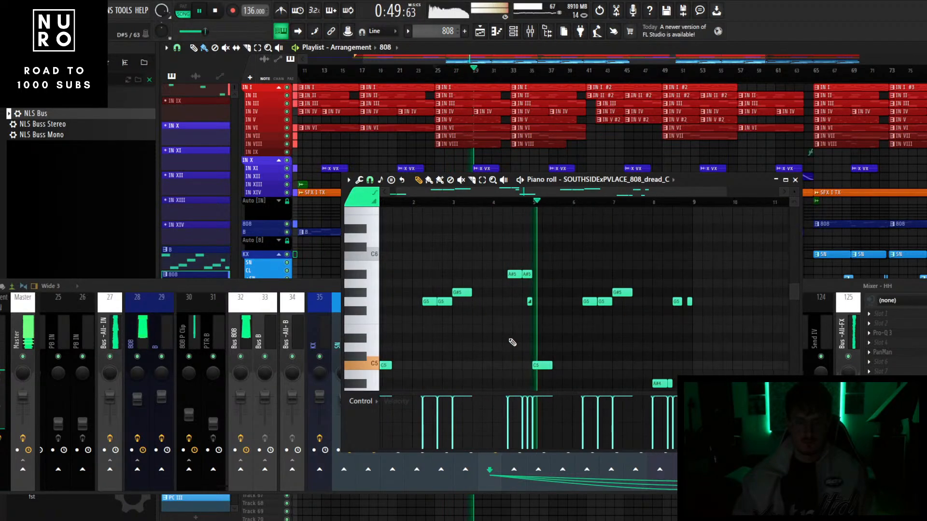
scroll(560, 349, "down", 1)
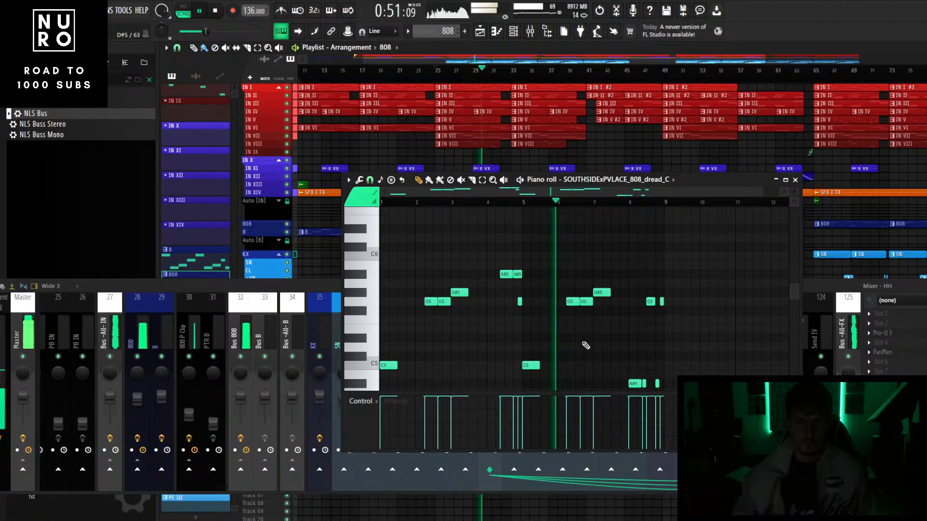
left_click(795, 179)
scroll(495, 207, "down", 2)
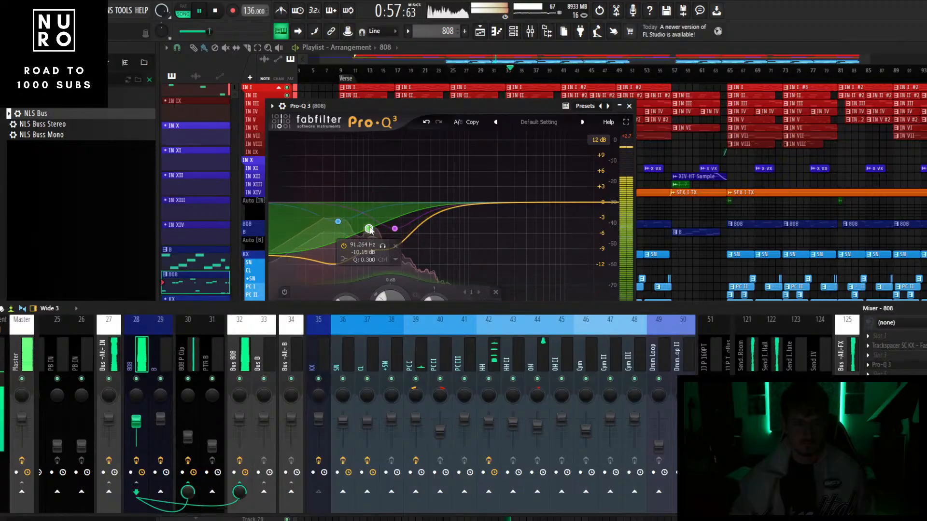
- Deepen the low-shelf cut around 91 Hz in the 808's Pro-Q 3, lower the mixer window and close the equalizer
mouse_move(369, 235)
left_mouse_down()
mouse_move(370, 246)
mouse_move(367, 226)
left_mouse_up()
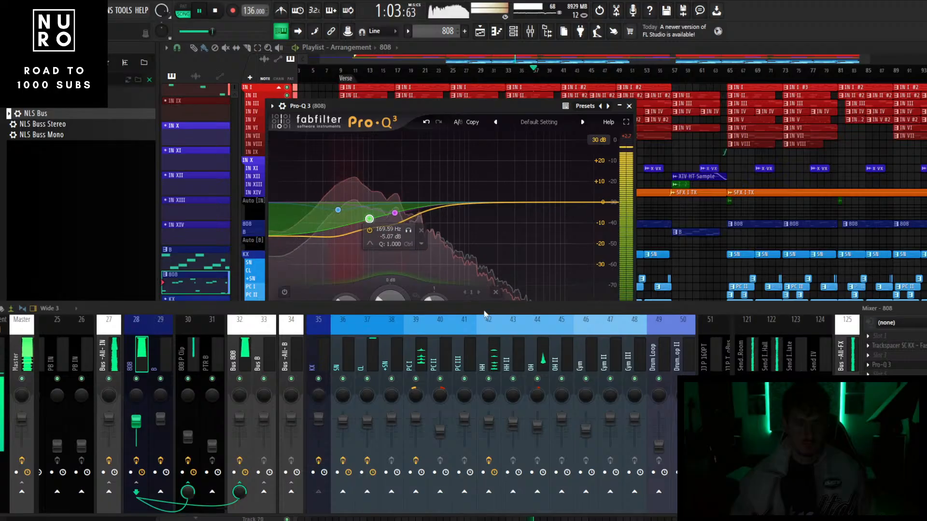
left_click_drag(489, 313, 484, 389)
mouse_move(601, 356)
left_click_drag(600, 313, 602, 307)
key("Escape")
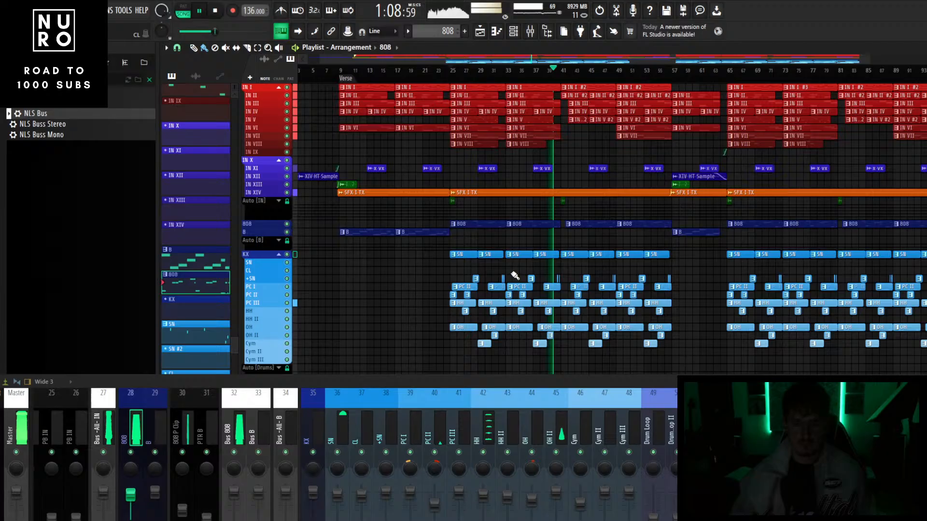
- Listen to the arrangement around bar 41 and examine the drum clips there, stopping playback at the end
scroll(581, 320, "up", 5)
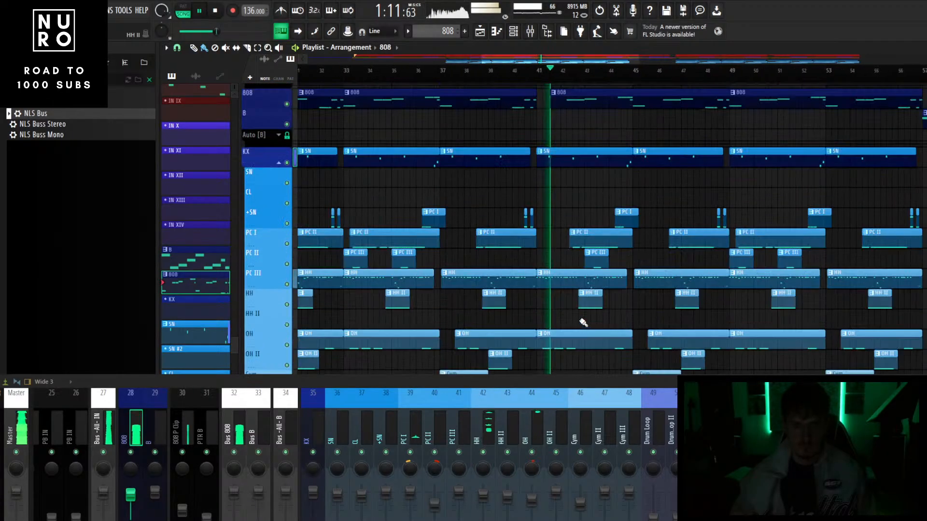
scroll(574, 311, "up", 4)
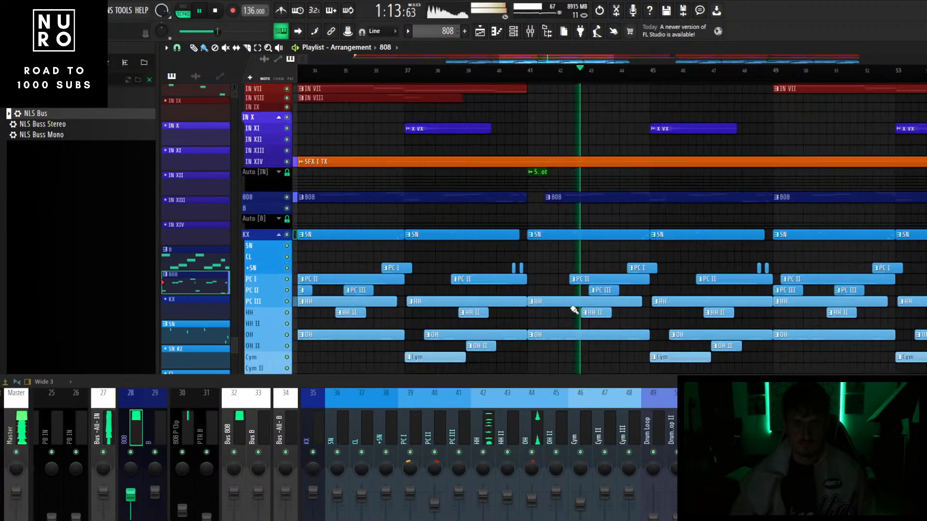
scroll(550, 319, "up", 2)
scroll(550, 319, "up", 2)
key("space")
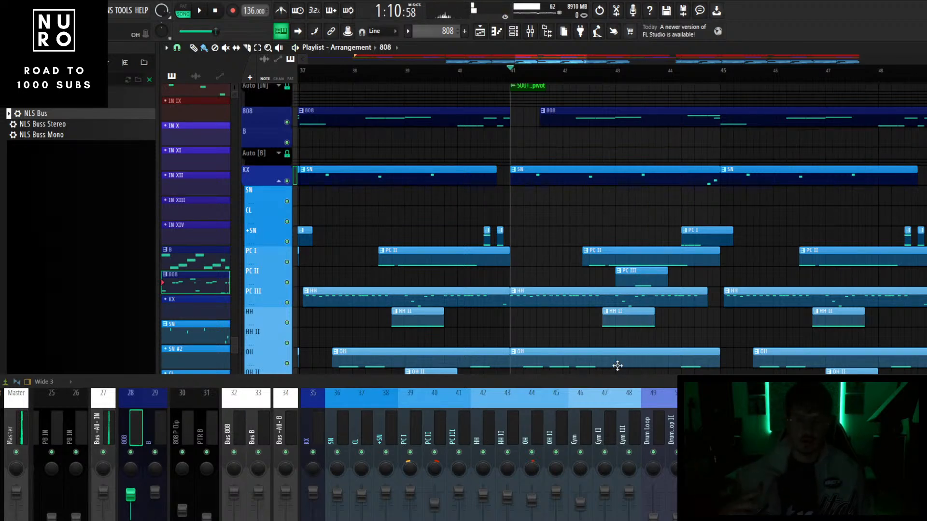
- Load Fruity Balance on the Bus Drums Top mixer track
left_click_drag(621, 383, 552, 289)
scroll(496, 321, "down", 5)
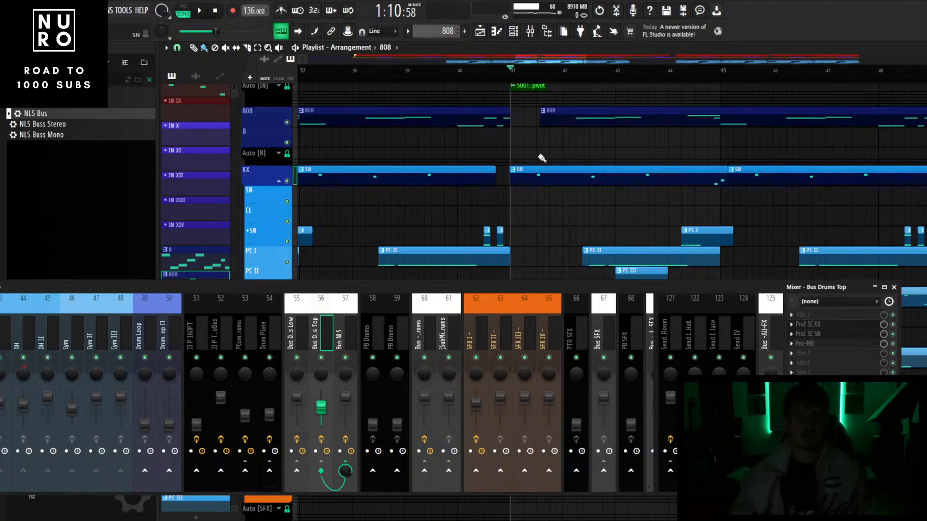
scroll(542, 158, "up", 4)
left_click(835, 302)
mouse_move(821, 296)
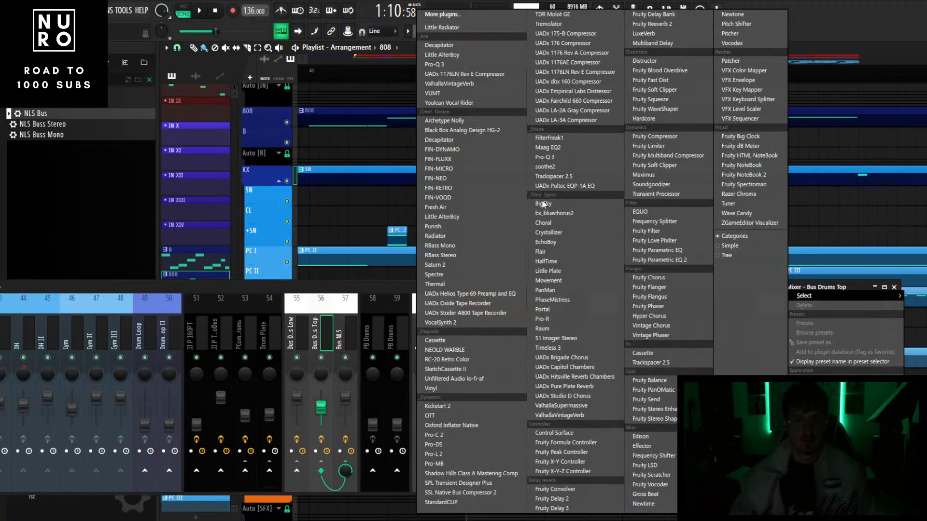
left_click(668, 385)
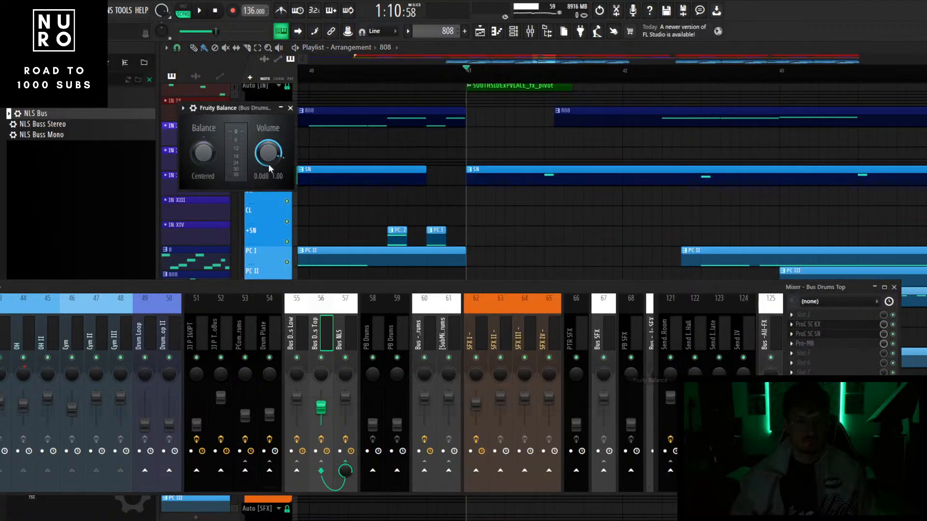
- Create an automation clip for the Fruity Balance volume and place it on the Auto [Drums] playlist track
right_click(263, 155)
left_click(300, 230)
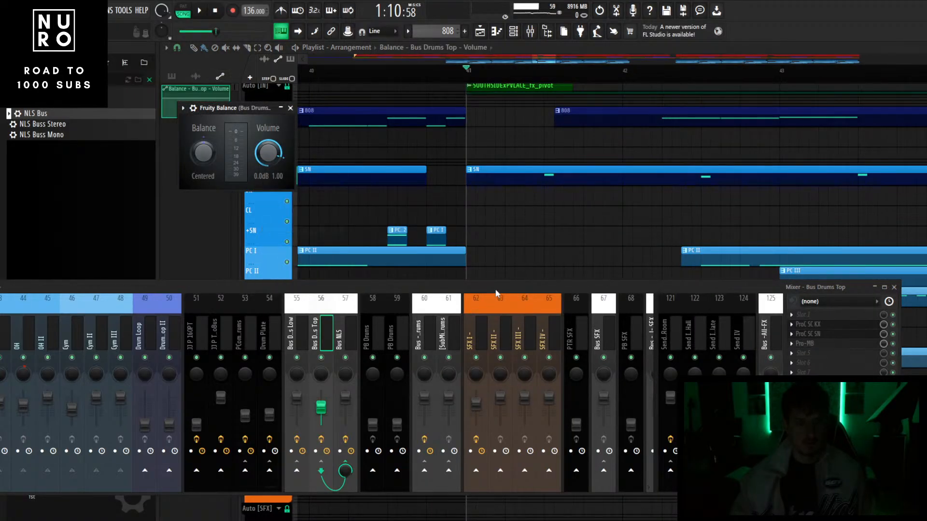
left_click_drag(495, 290, 490, 421)
scroll(497, 328, "down", 9)
scroll(570, 298, "down", 4)
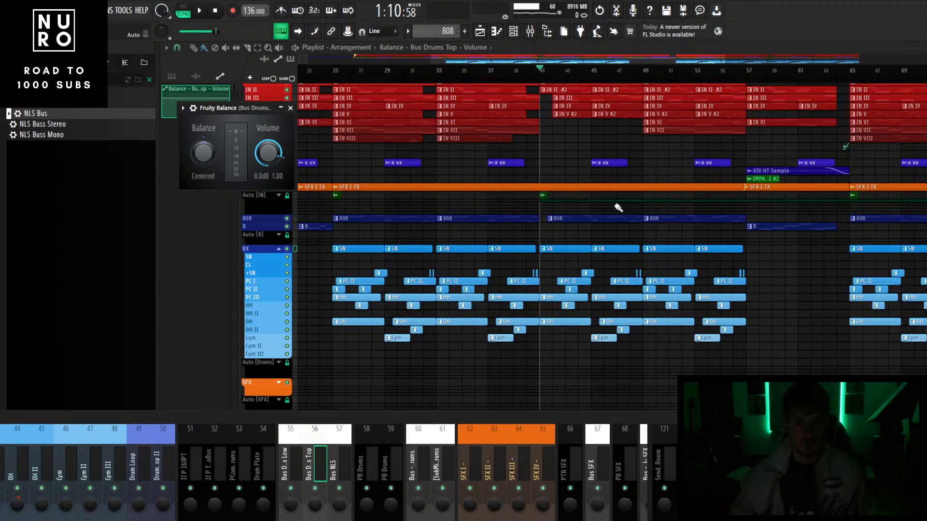
left_click_drag(617, 202, 326, 357)
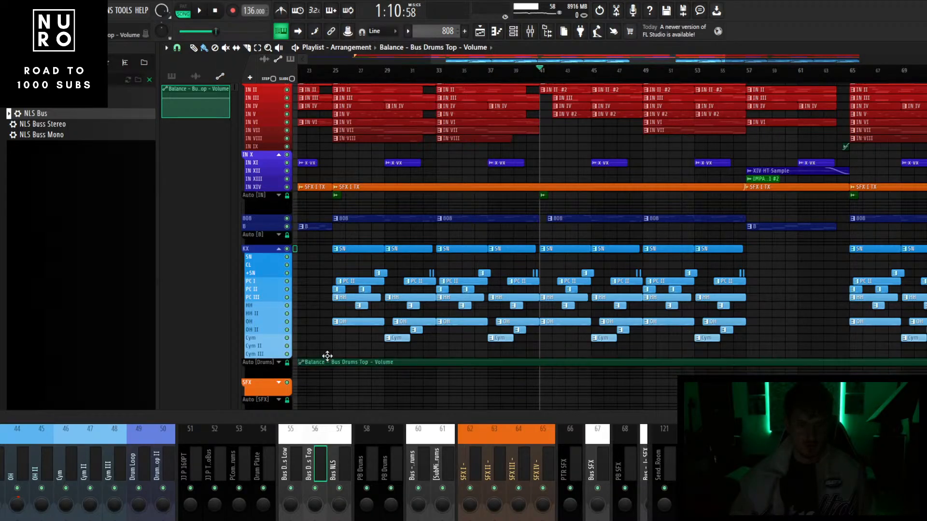
- Expand the Auto [Drums] group, enlarge its track and copy the value of the volume automation's starting point
left_click(279, 363)
scroll(308, 371, "up", 4)
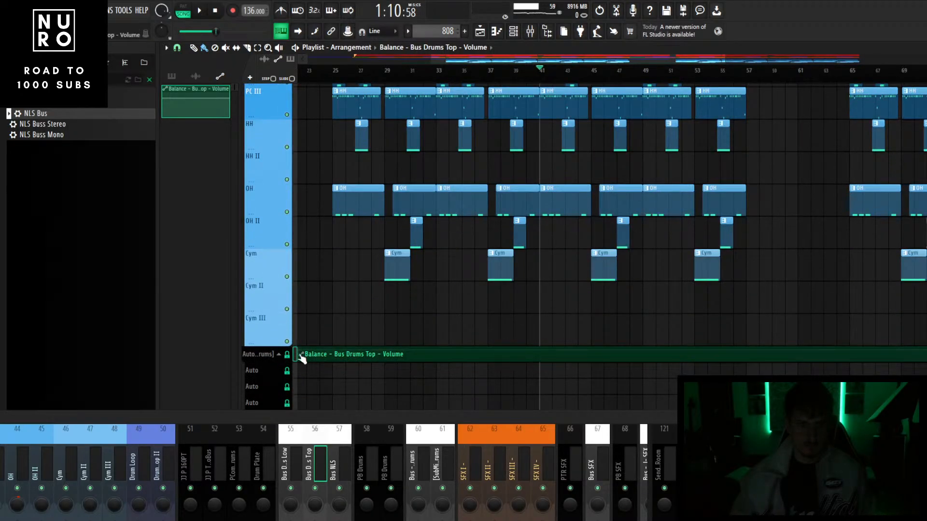
scroll(300, 356, "down", 4)
scroll(300, 355, "up", 3)
scroll(431, 367, "up", 2)
scroll(436, 358, "down", 2)
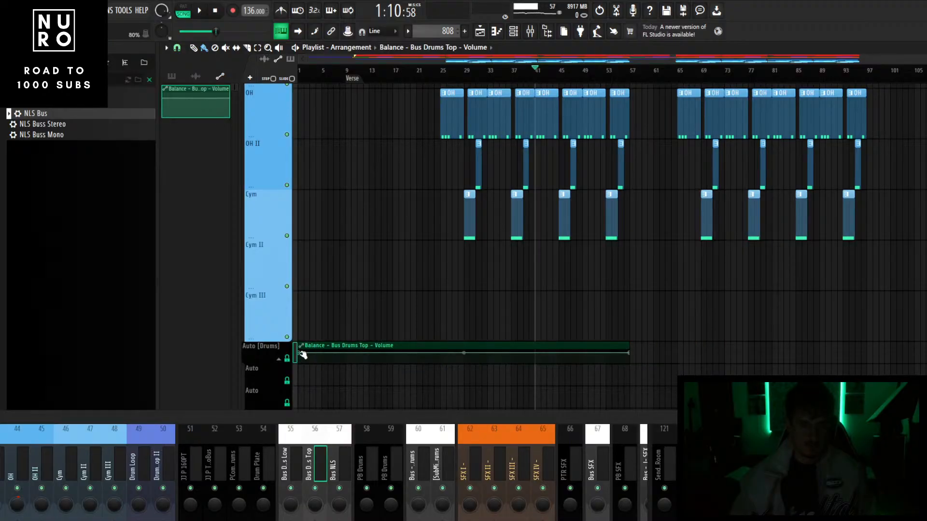
right_click(300, 353)
left_click(328, 487)
- Add a point at bar 41 of the Bus Drums Top volume automation, paste the 80% value and create a drop right after it
scroll(527, 341, "up", 3)
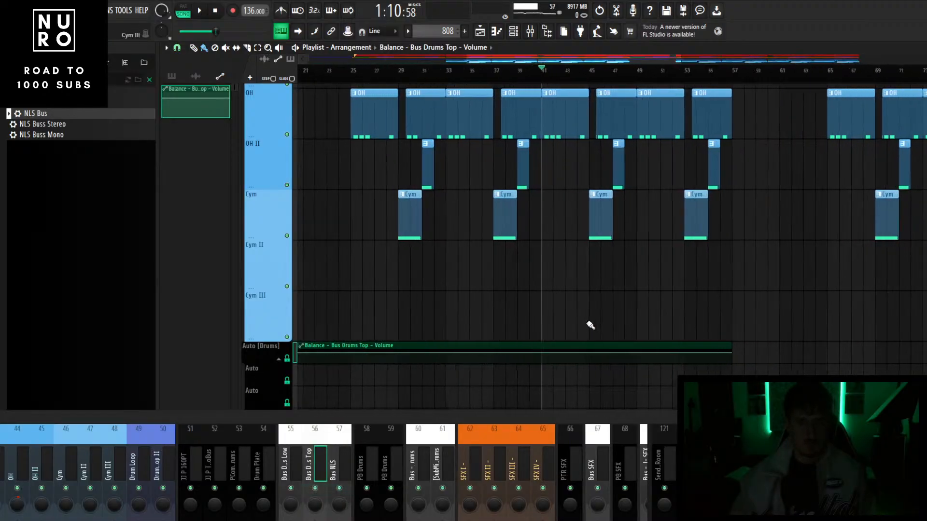
scroll(463, 343, "up", 6)
scroll(467, 361, "up", 3)
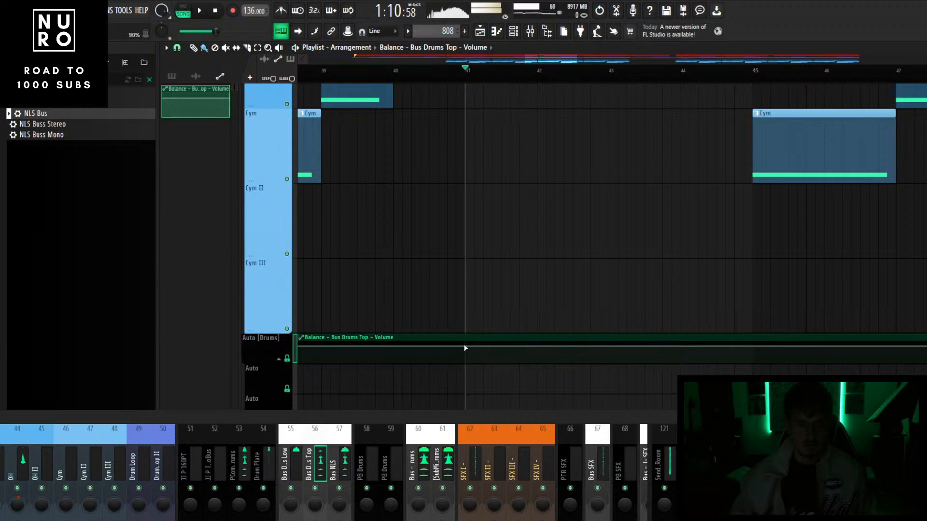
left_click(465, 346)
right_click(466, 347)
left_click(498, 499)
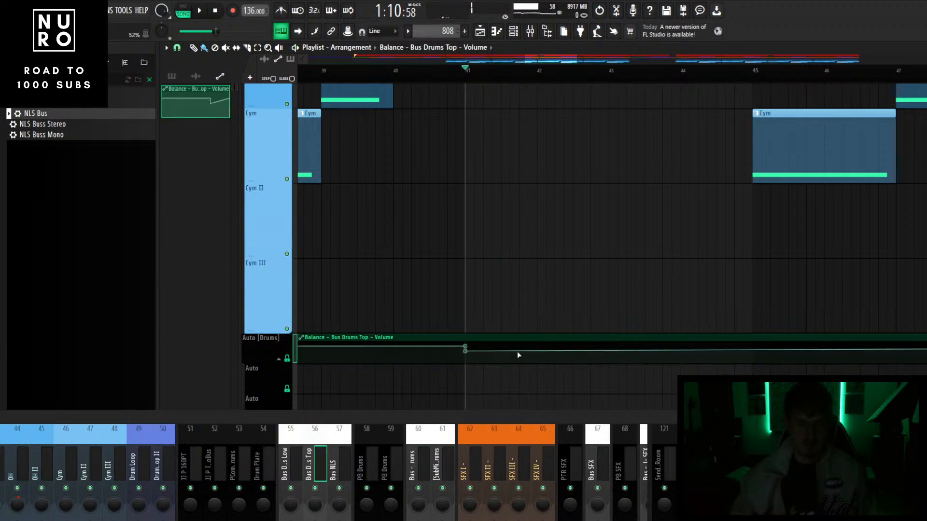
- Ramp the volume automation back up after bar 42 with a point halfway through the bar, pasting the 80% value
left_click(575, 352)
right_click(574, 351)
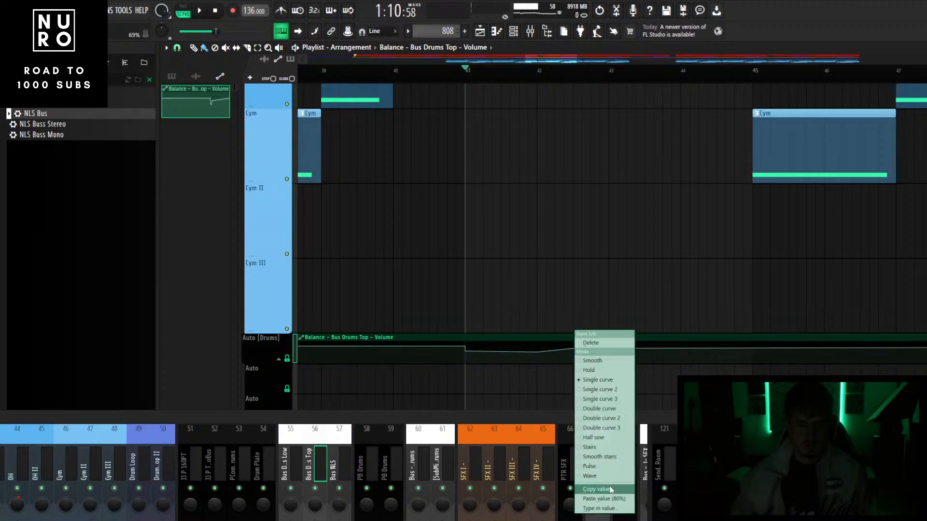
left_click(610, 499)
- Play the section from bar 41 to check the automated volume dip on Bus Drums Top
key("space")
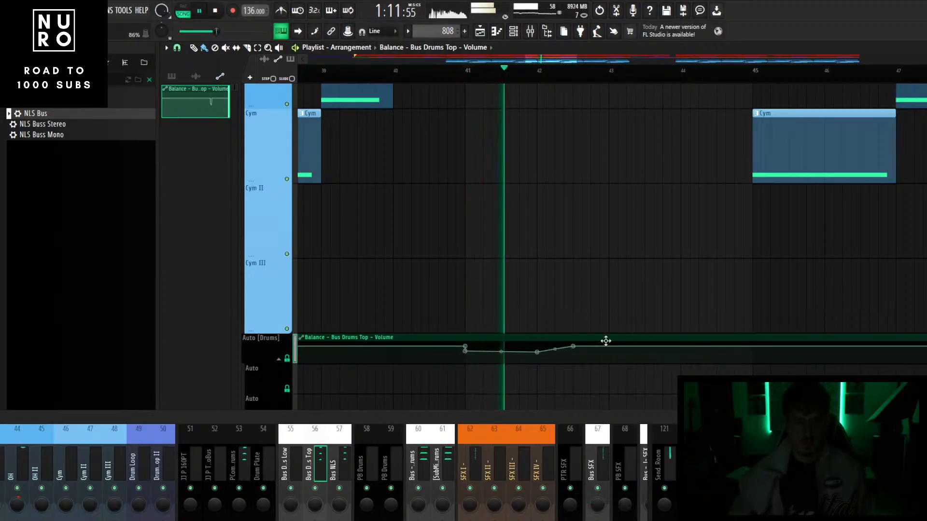
scroll(575, 348, "down", 2)
scroll(552, 355, "up", 3)
scroll(557, 362, "up", 2)
scroll(600, 370, "down", 2)
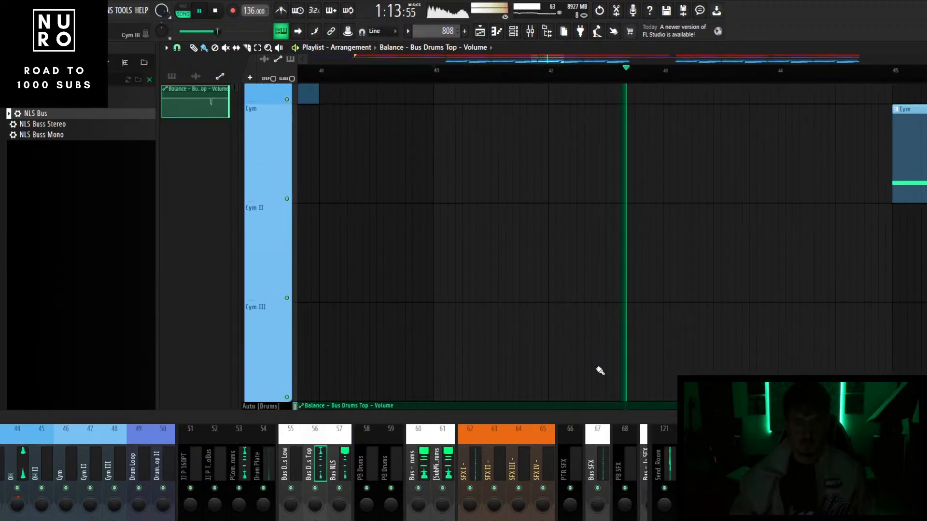
scroll(611, 355, "down", 3)
scroll(611, 351, "down", 1)
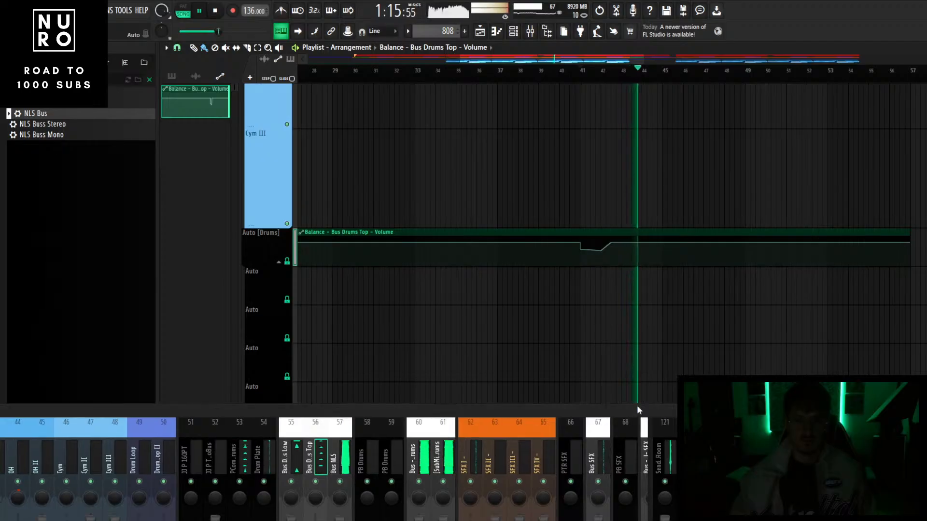
- Enlarge the mixer and examine the levels and routing of the SN, PC I and Bus I tracks during playback
left_click_drag(638, 413, 657, 294)
scroll(531, 329, "down", 2)
scroll(483, 347, "up", 2)
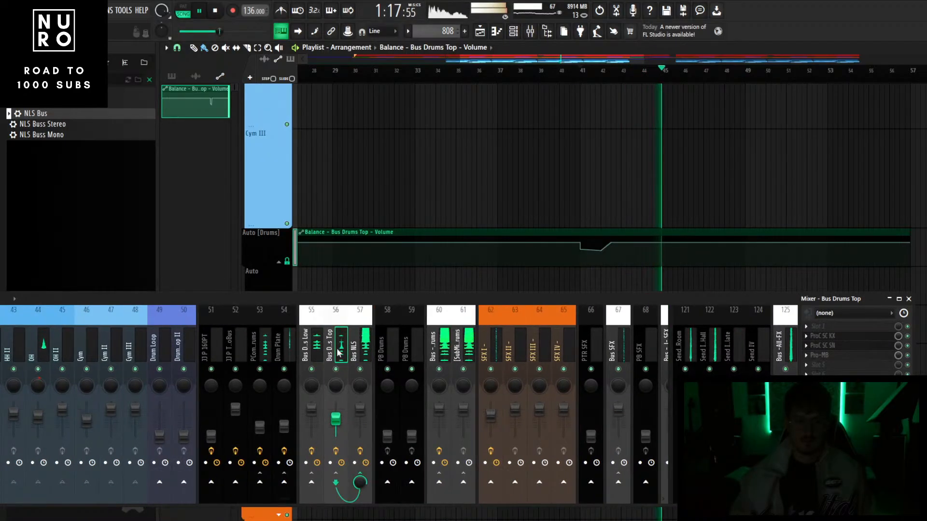
scroll(344, 343, "up", 4)
scroll(346, 343, "up", 1)
left_click(141, 346)
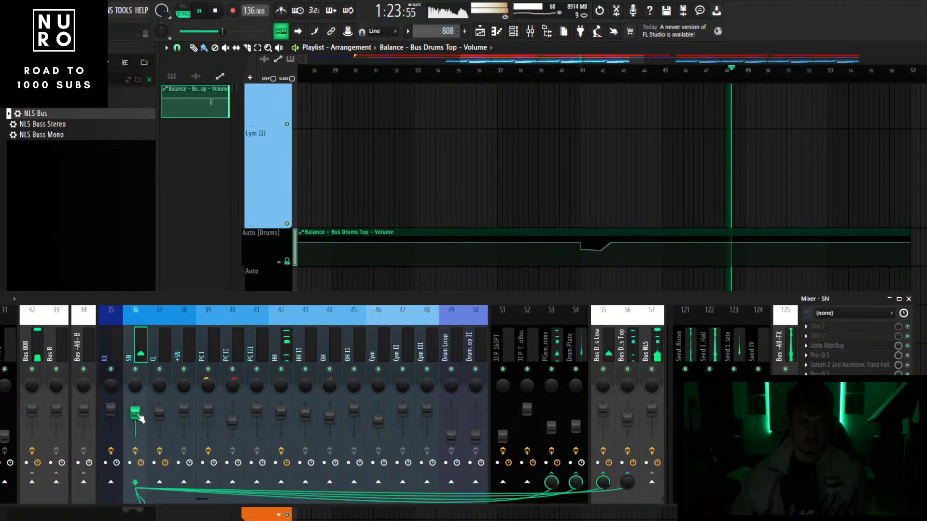
left_click(208, 347)
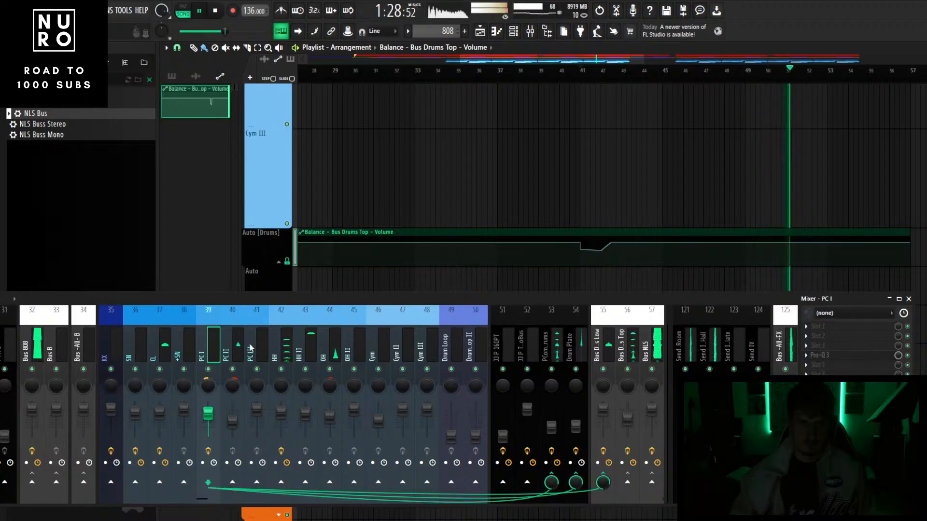
scroll(253, 347, "up", 5)
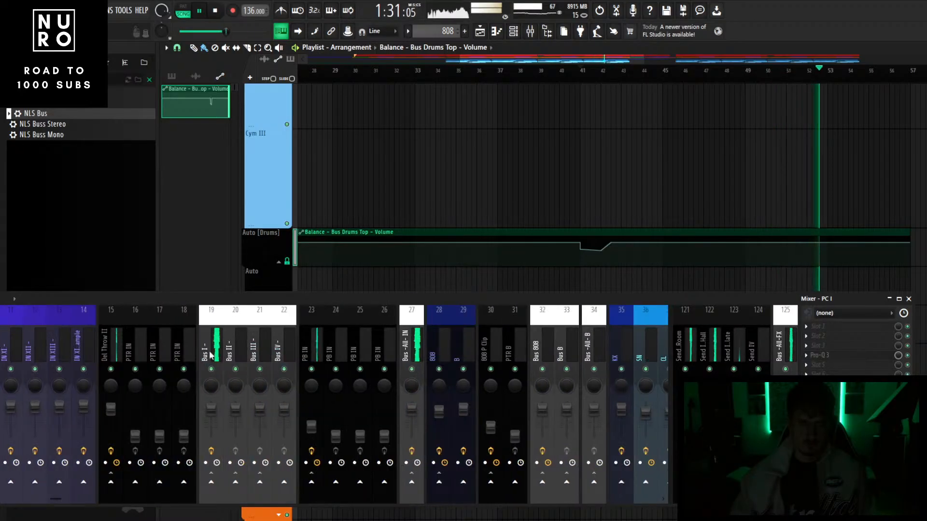
left_click(213, 349)
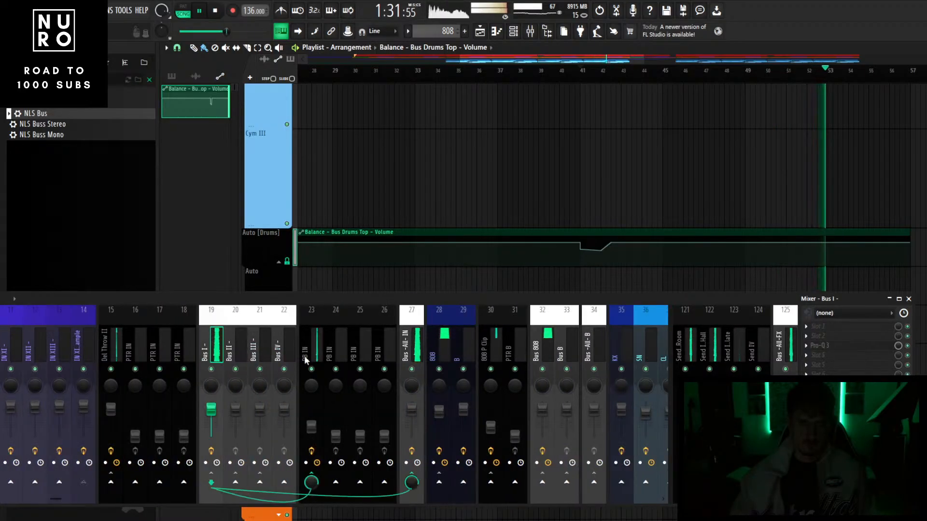
scroll(267, 345, "up", 1)
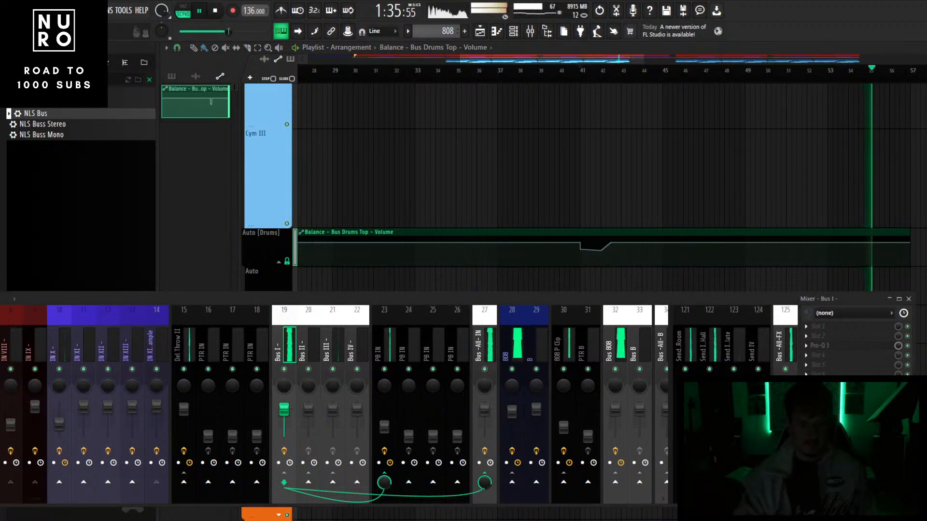
- Load the Rear Bus preset onto mixer track 24 as a parallel send from Bus I and lower its level slightly
left_click_drag(123, 92, 397, 343)
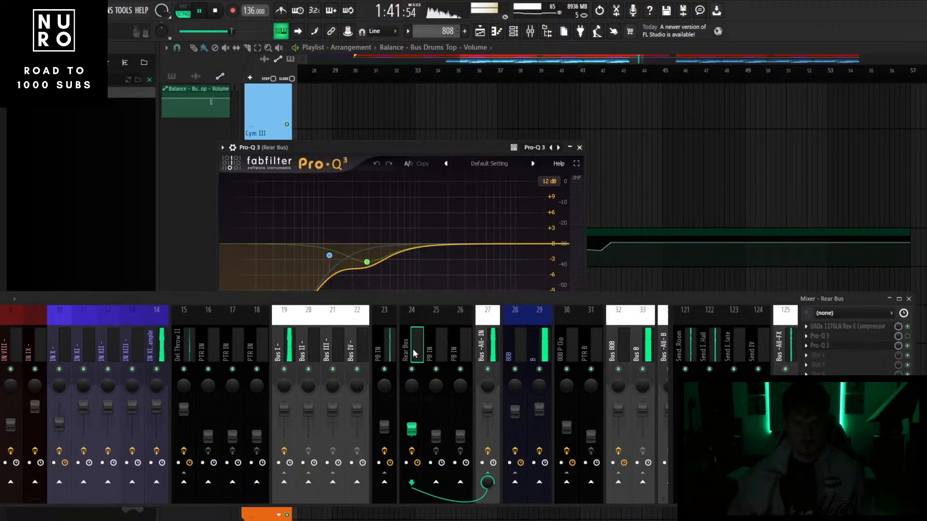
left_click(283, 346)
left_click(411, 483)
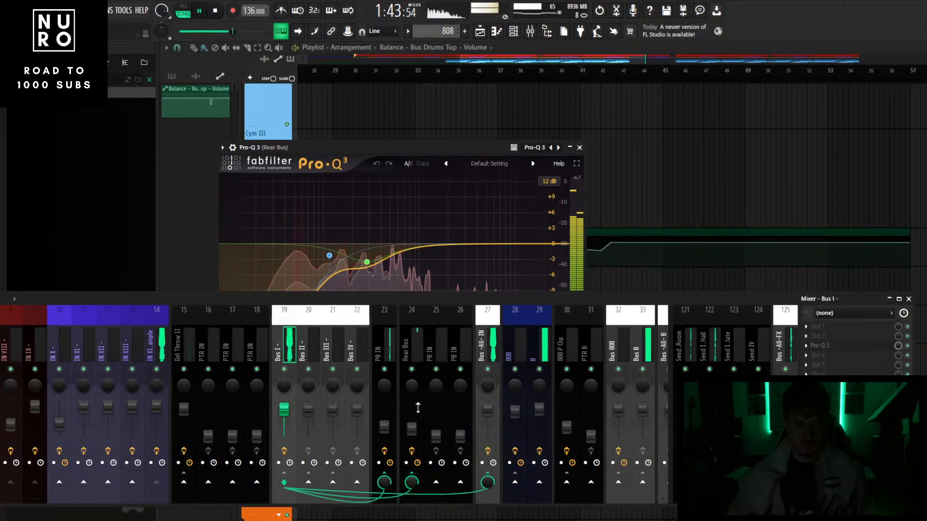
left_click(418, 436)
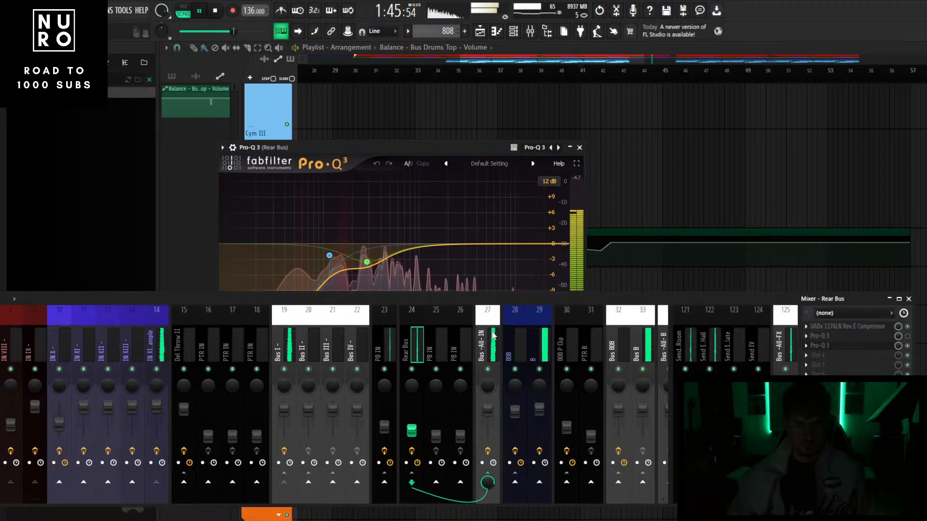
left_click(580, 147)
- Change the colour of the Bus Drums Top volume automation clip to white
scroll(513, 220, "down", 5)
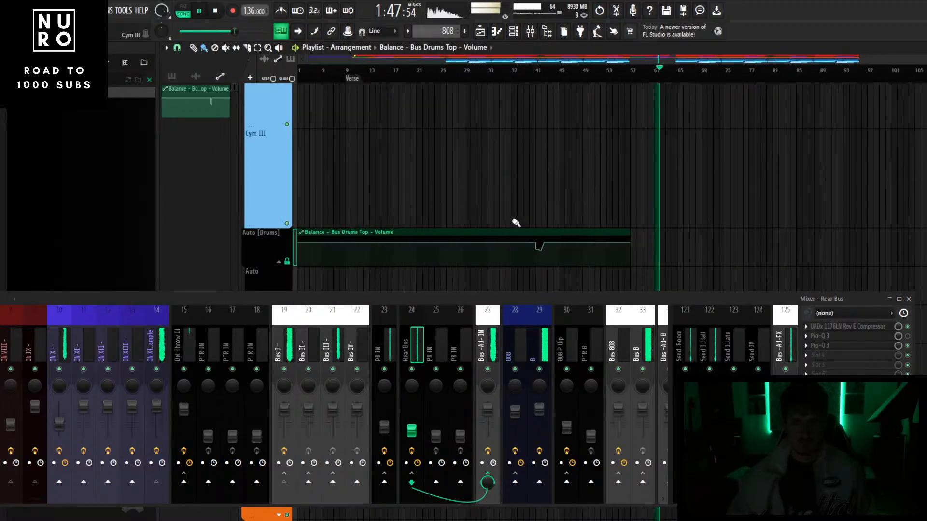
scroll(544, 237, "down", 2)
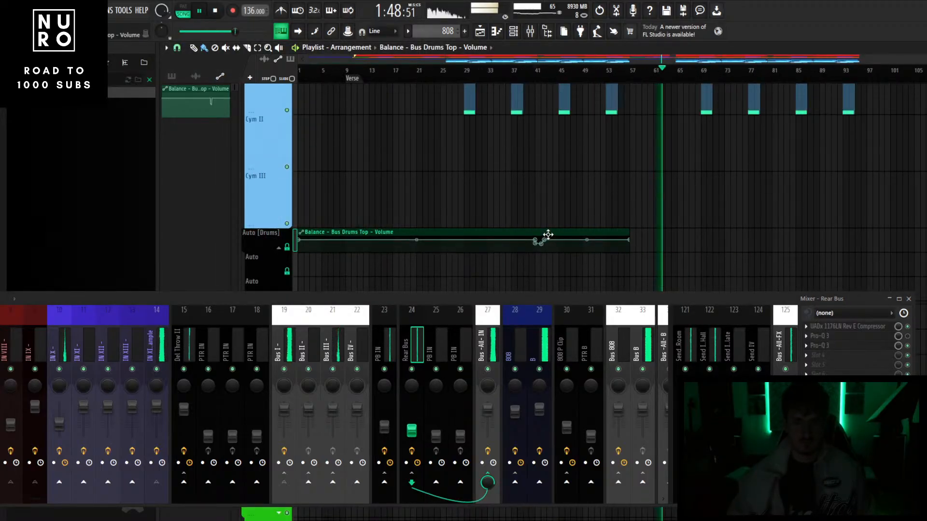
scroll(547, 235, "down", 3)
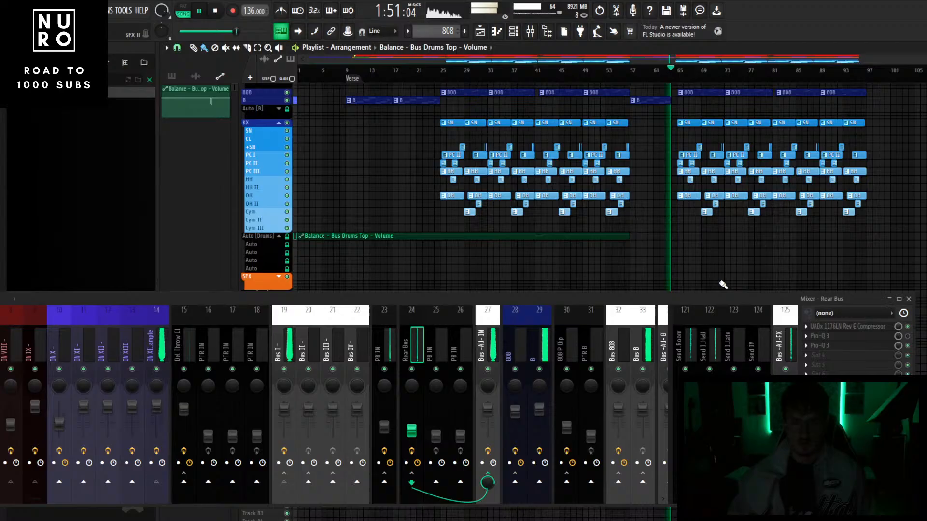
scroll(674, 202, "up", 2)
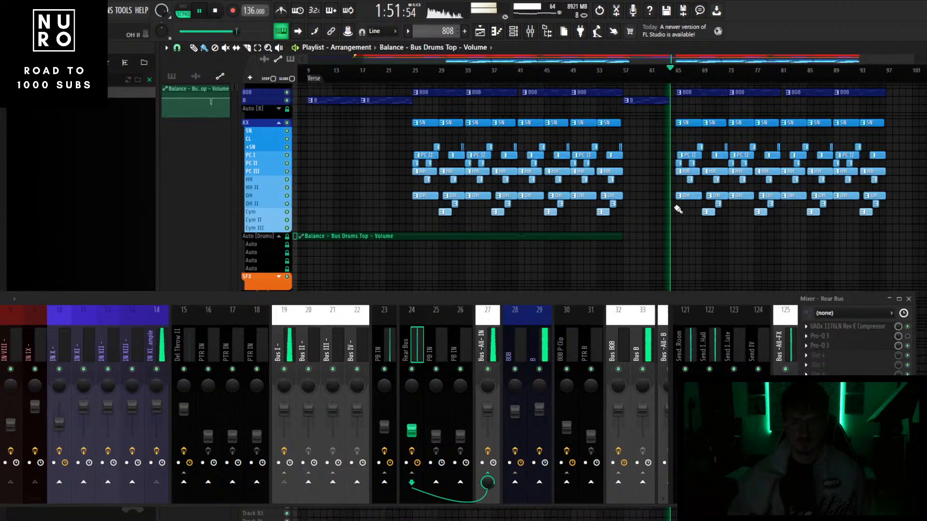
double_click(465, 236)
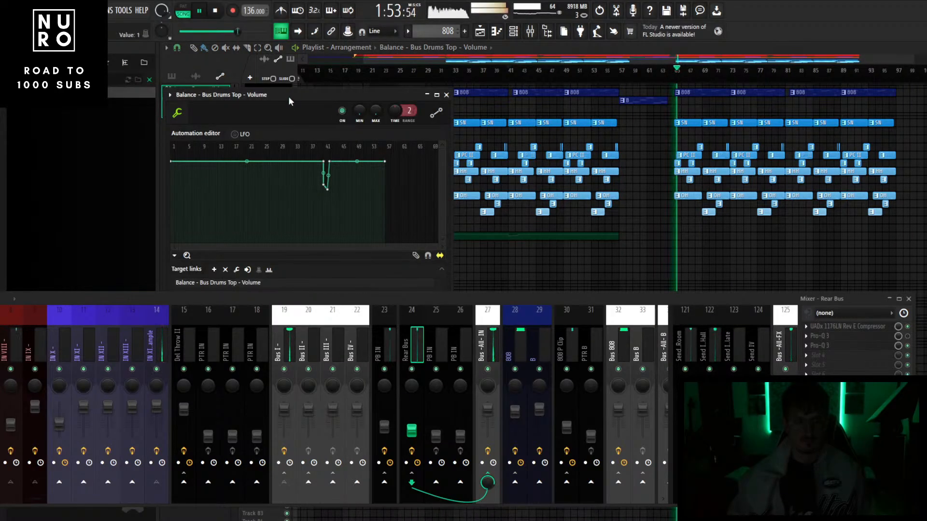
key("F2")
left_click(392, 99)
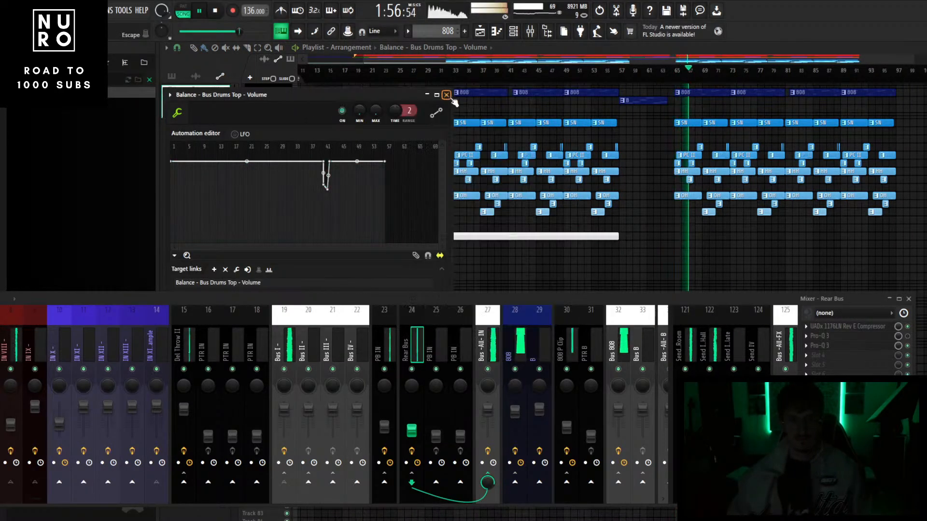
left_click(446, 94)
- Fine-tune the levels of the SN, CL and PC I mixer tracks during playback, bringing CL down slightly
scroll(714, 247, "up", 5)
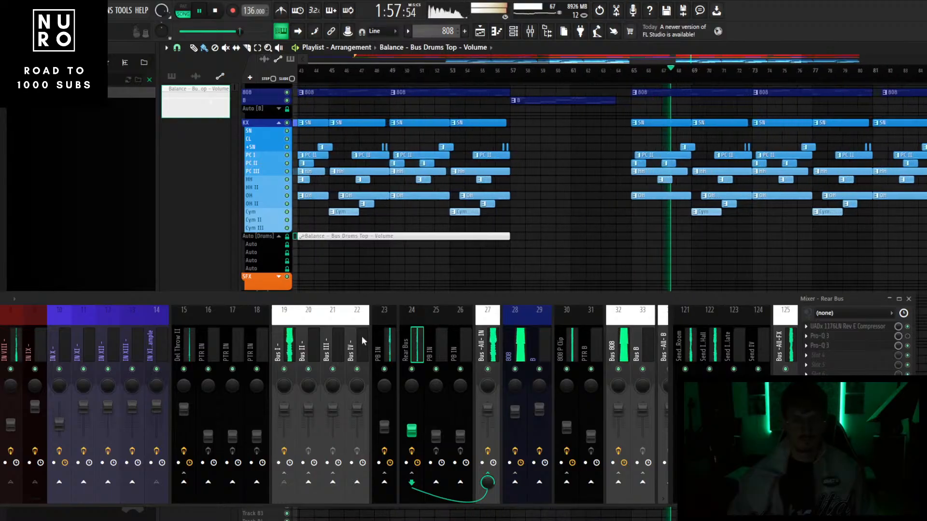
scroll(359, 342, "up", 3)
scroll(357, 341, "down", 5)
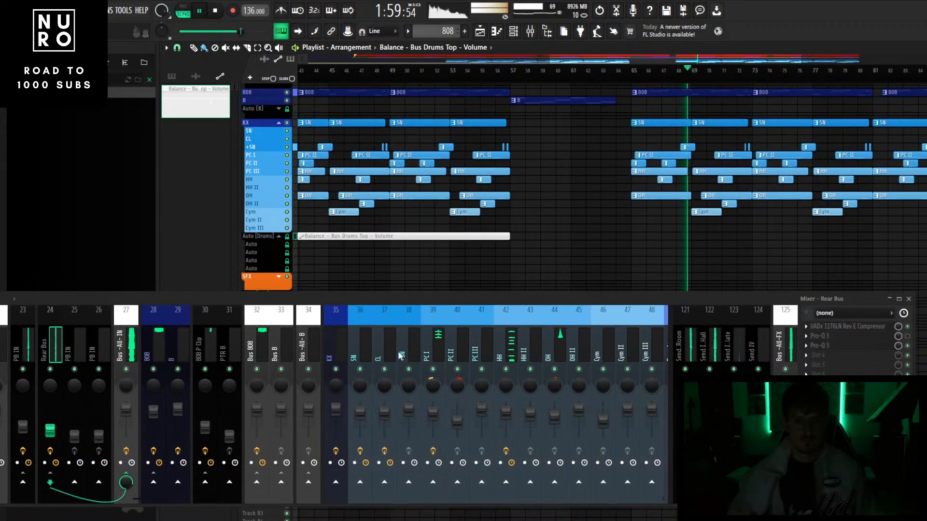
left_click_drag(389, 346, 369, 346)
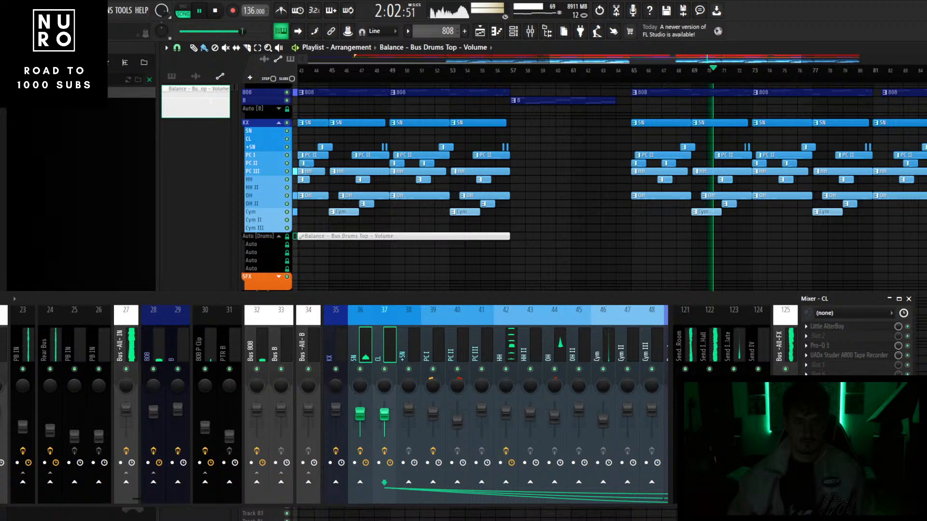
left_click(384, 415)
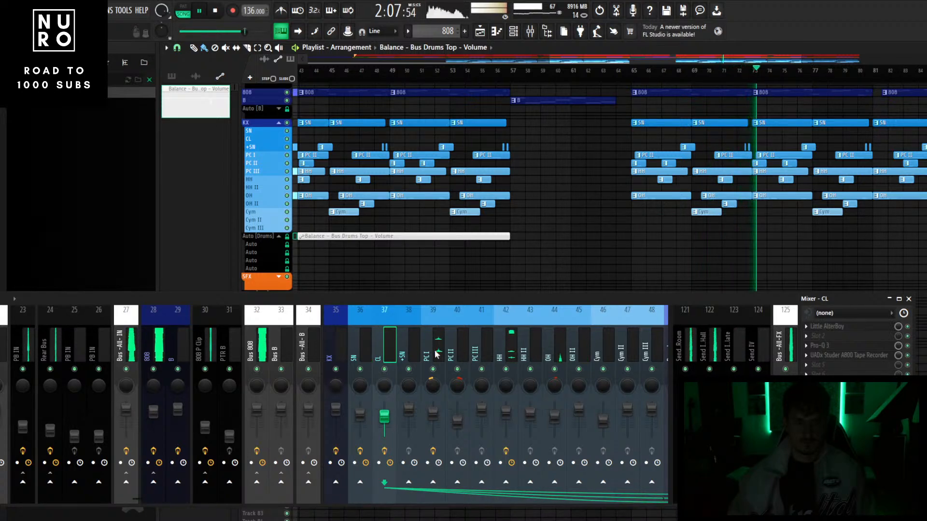
left_click(433, 414)
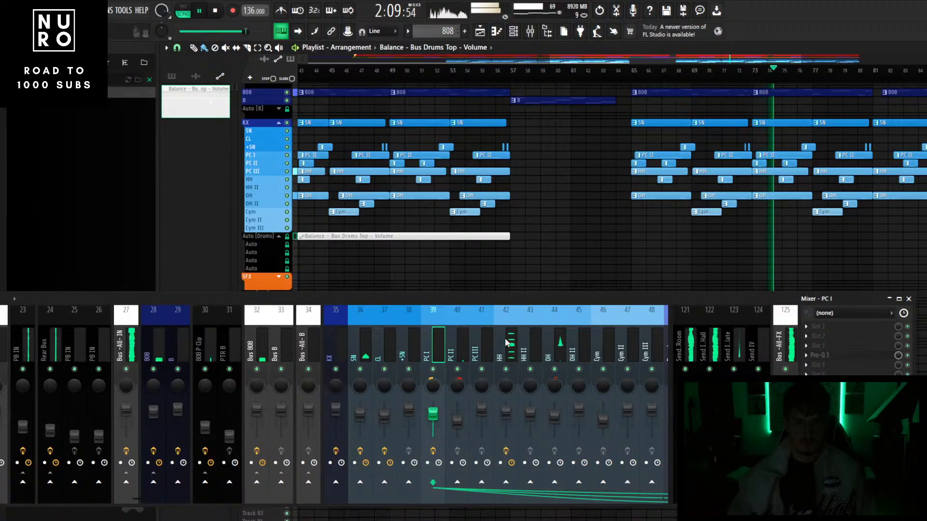
- Fine-tune the levels of the HH, HH II and Cym mixer tracks by ear
left_click(506, 344)
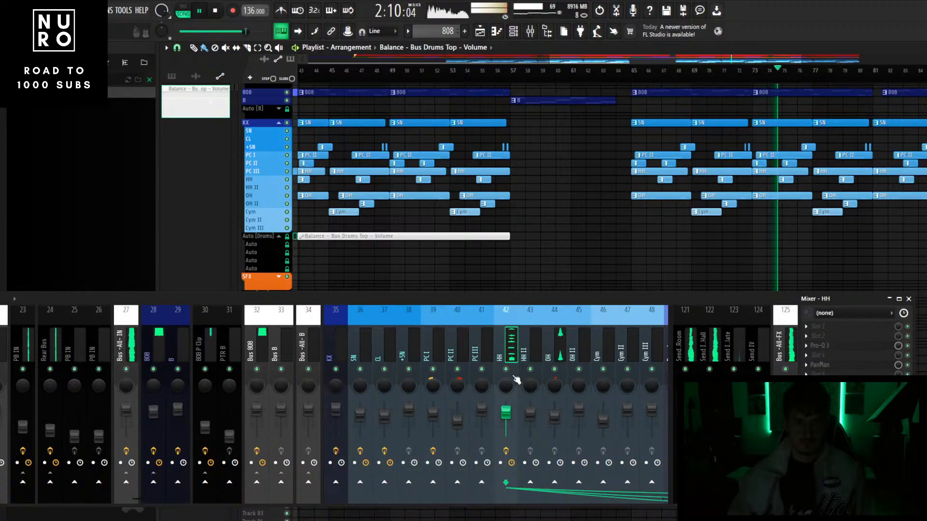
left_click(530, 414)
left_click(506, 412)
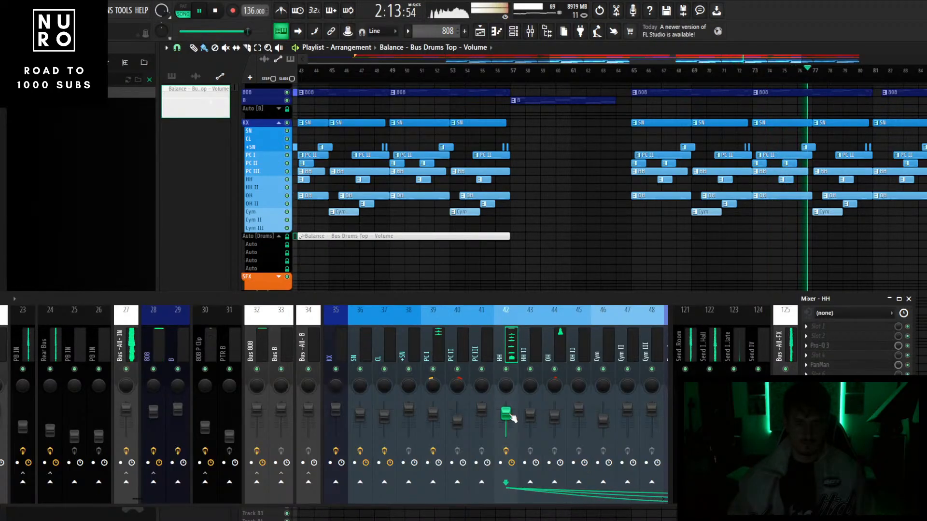
left_click(530, 414)
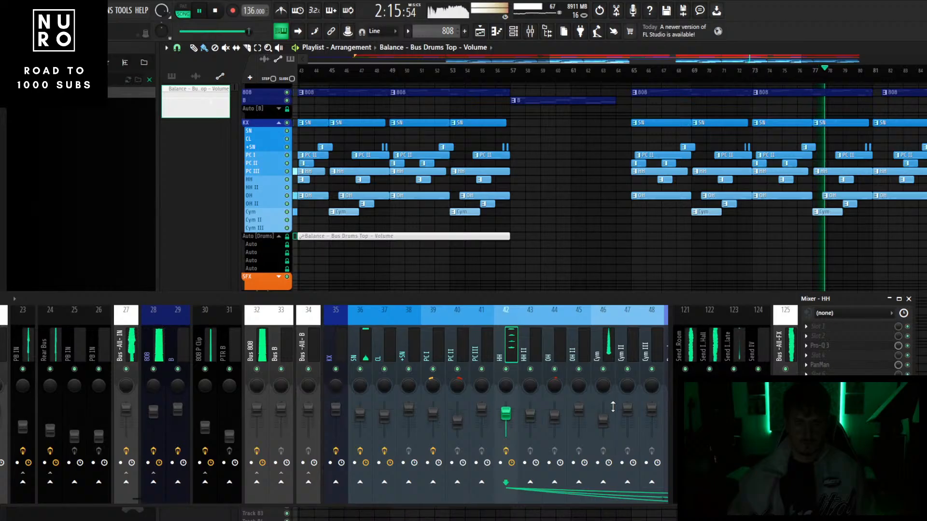
left_click(603, 420)
- Lower the OH and OH II mixer levels in small amounts while the second drop plays
left_click(563, 420)
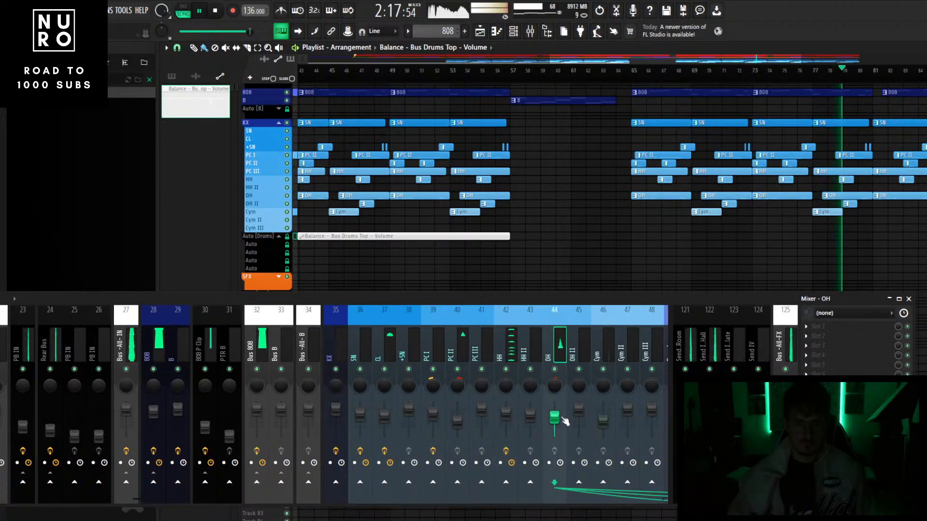
left_click(577, 406)
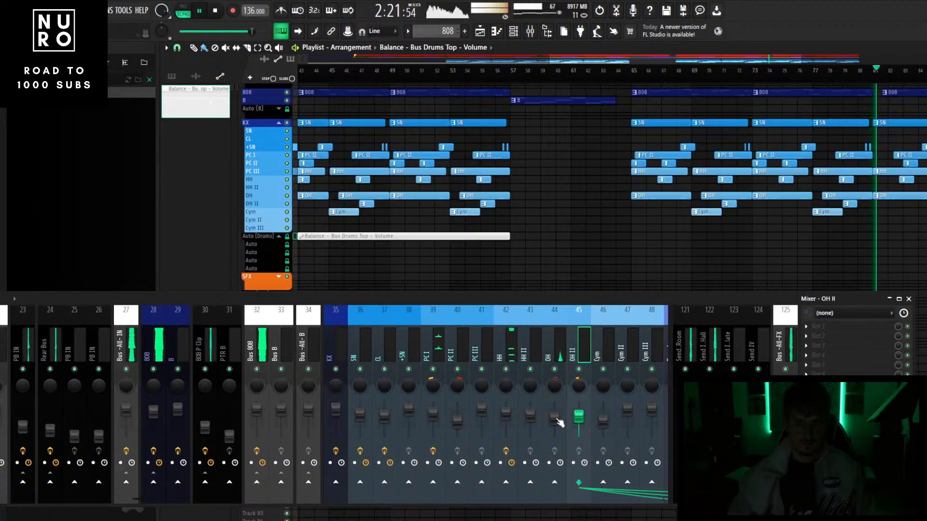
left_click(551, 358)
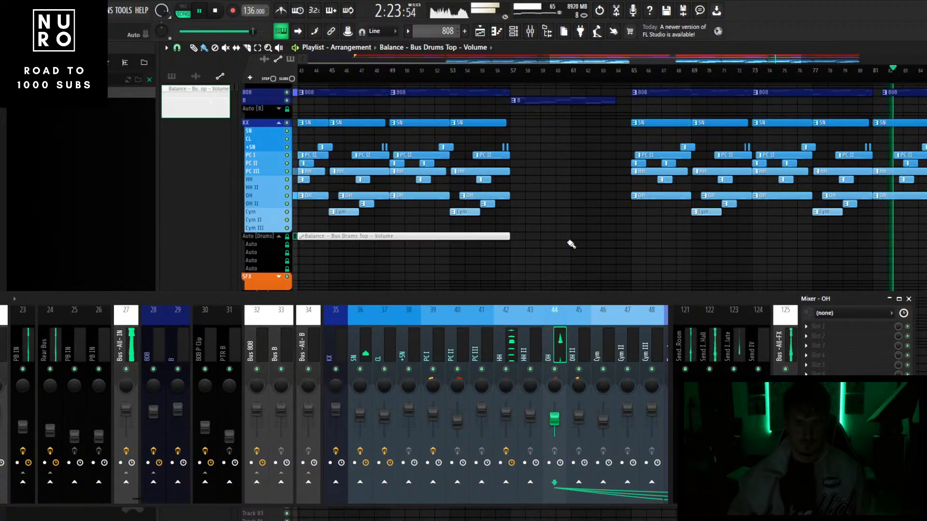
scroll(571, 245, "down", 1)
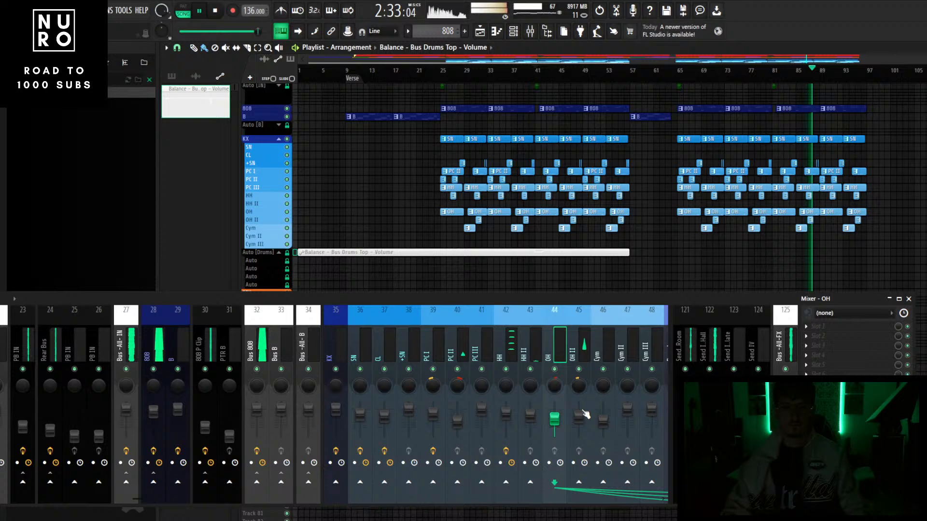
left_click(584, 414)
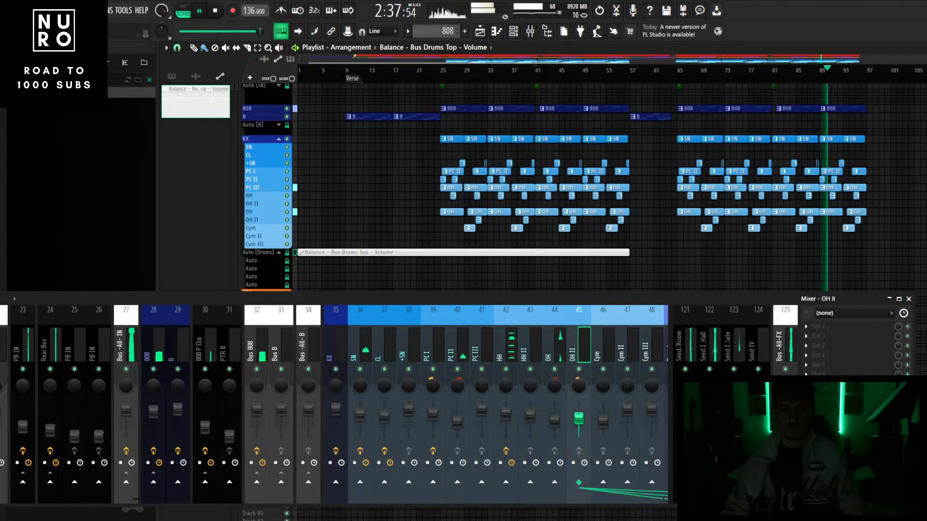
- Trim the SN mixer level once more and recheck the CL track beside it
scroll(398, 340, "left", 3)
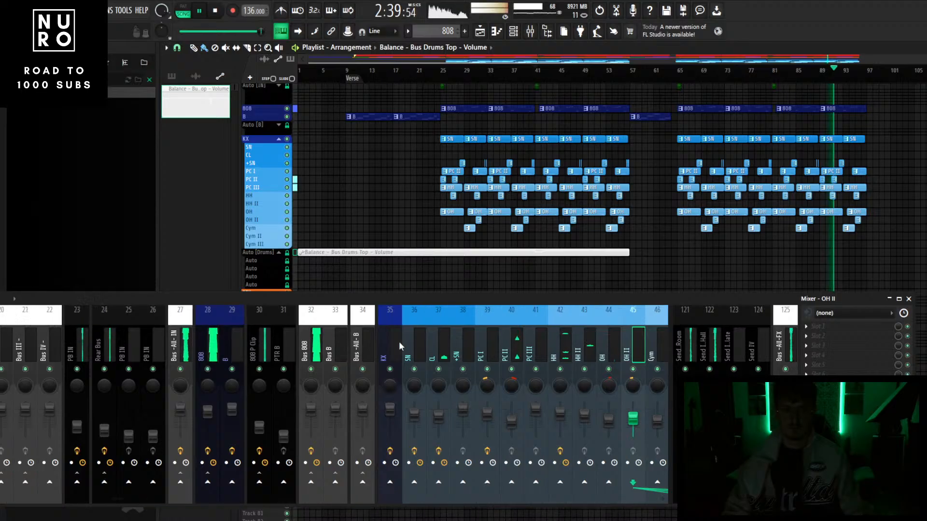
left_click(435, 337)
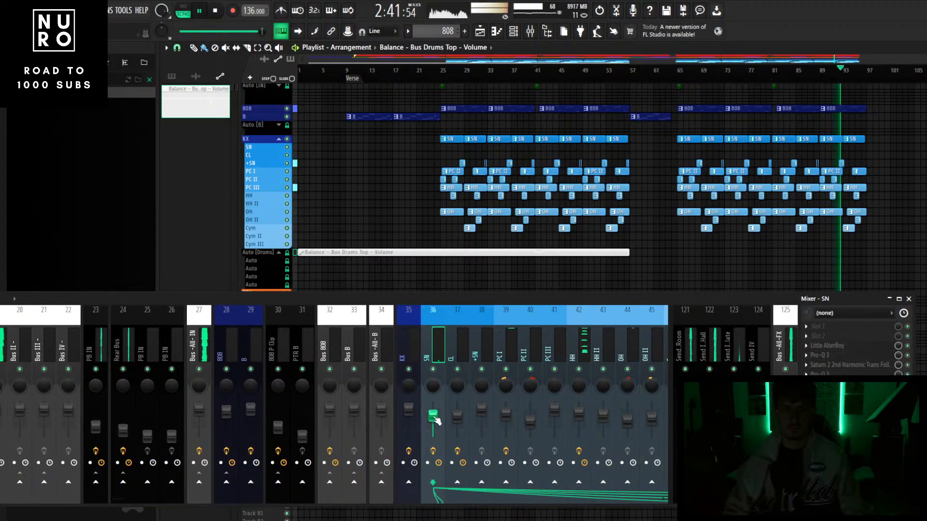
left_click(452, 356)
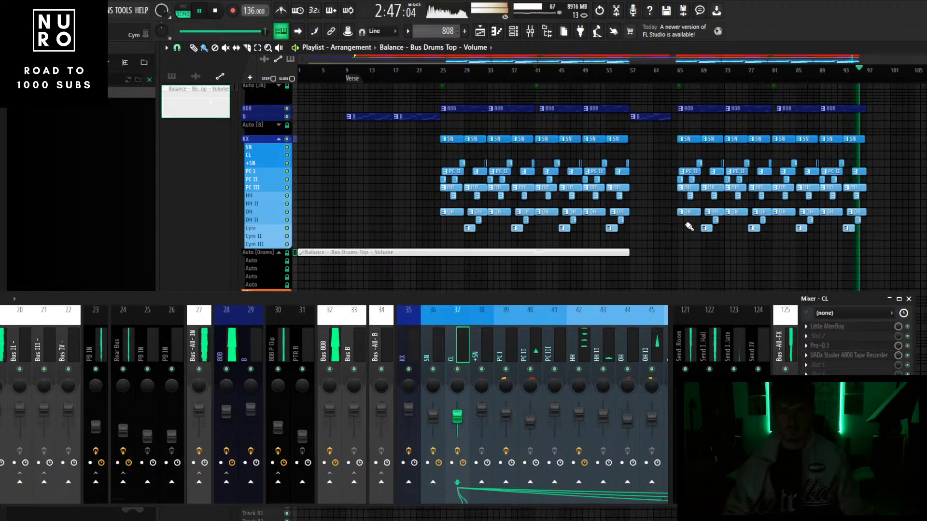
- Play the arrangement from the beginning with the Master and Bus I tracks in view
scroll(816, 202, "up", 2)
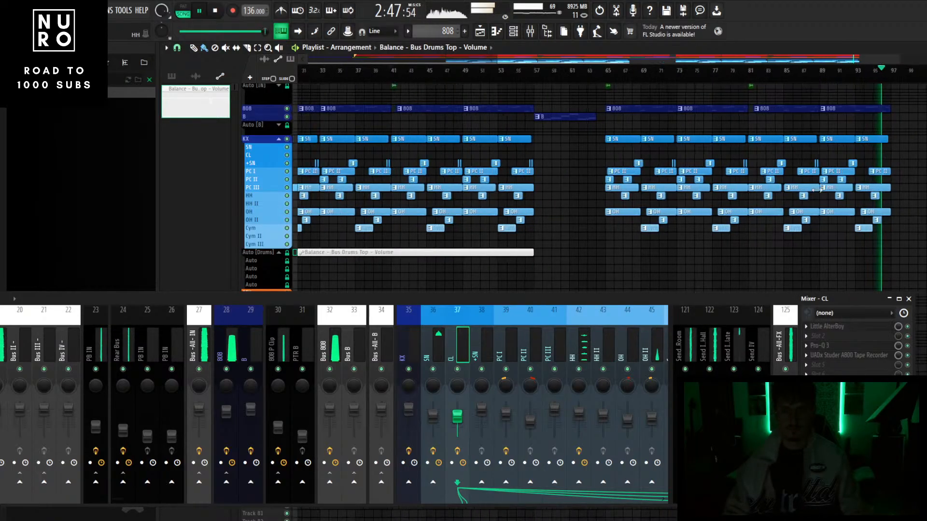
scroll(815, 202, "up", 3)
scroll(816, 201, "down", 5)
key("space")
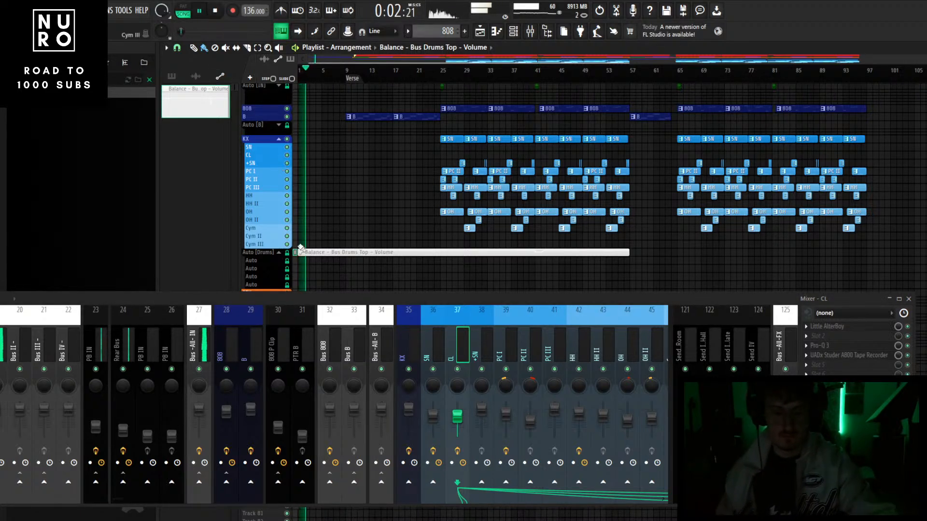
left_click_drag(262, 299, 315, 288)
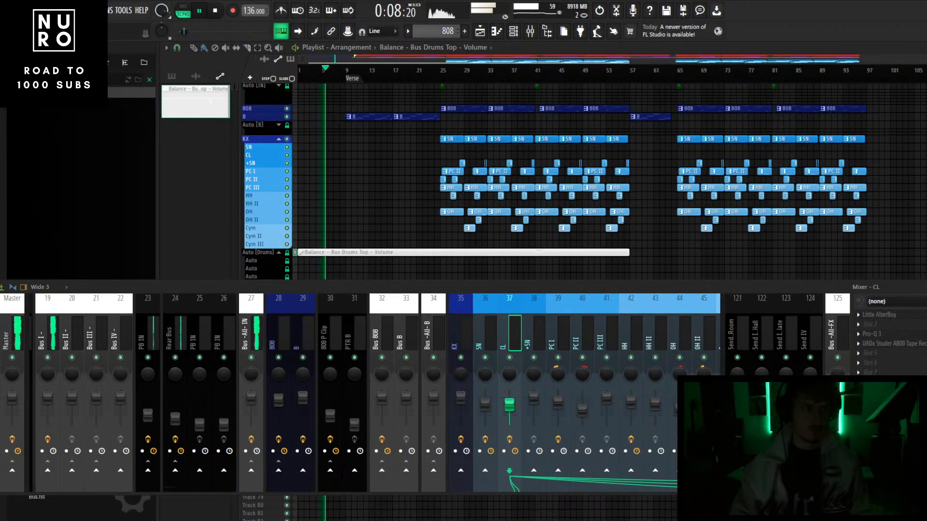
- Add the Nuro Tag audio clip to the playlist track below B, starting between bars 23 and 24 to lead into the drop
left_click(49, 63)
left_click_drag(121, 107, 416, 140)
scroll(421, 137, "up", 4)
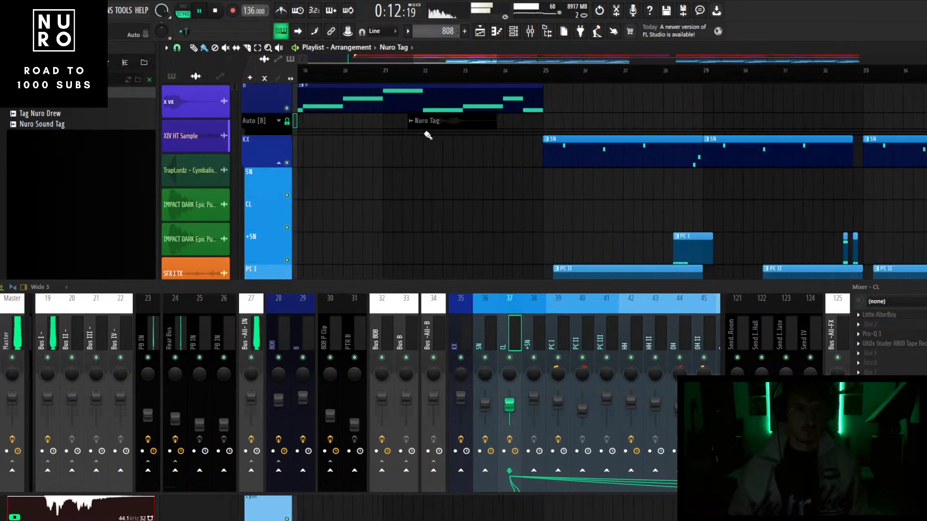
left_click_drag(462, 121, 541, 127)
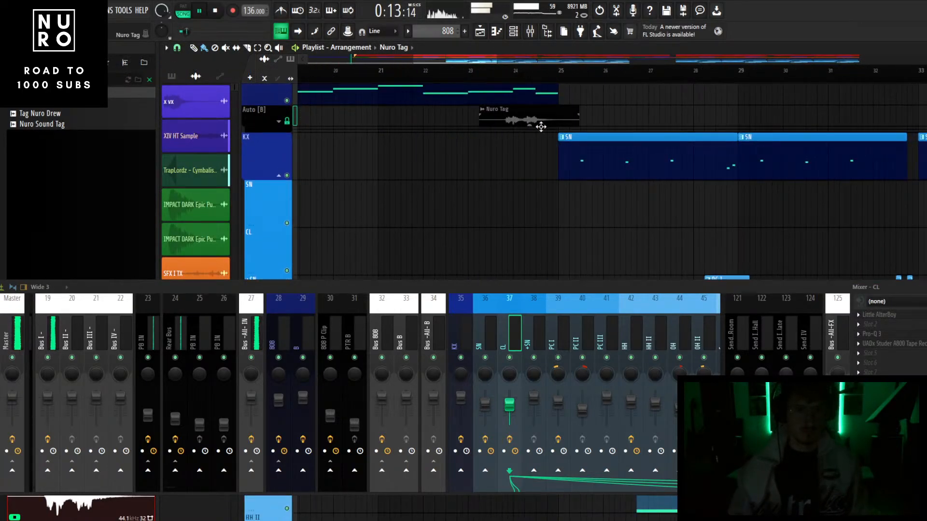
scroll(540, 127, "up", 2)
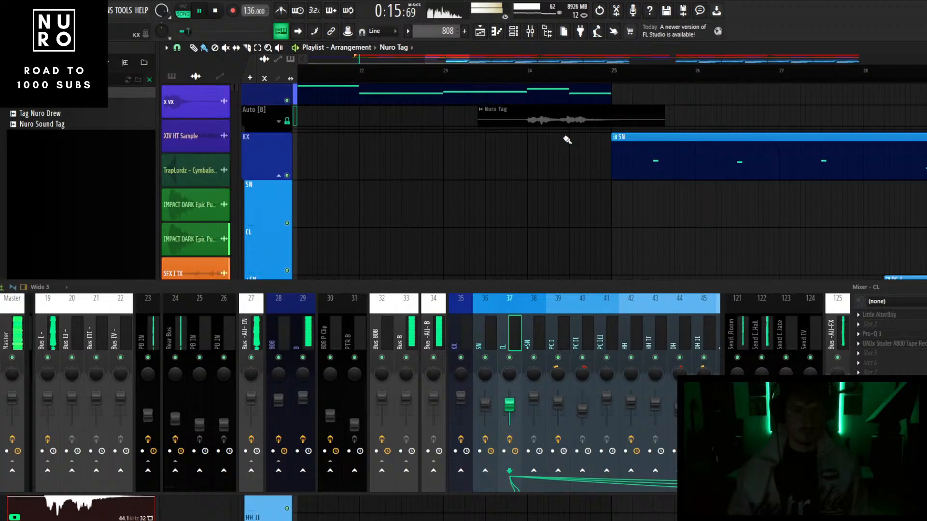
scroll(567, 140, "up", 1)
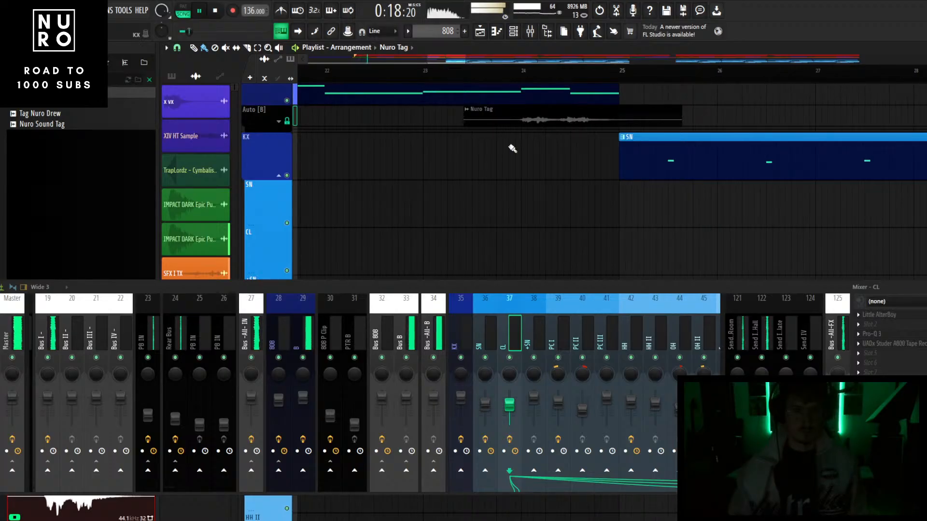
- Play through the tag into the drop at bar 25 and inspect the 808 P Clip mixer track
scroll(444, 170, "down", 12)
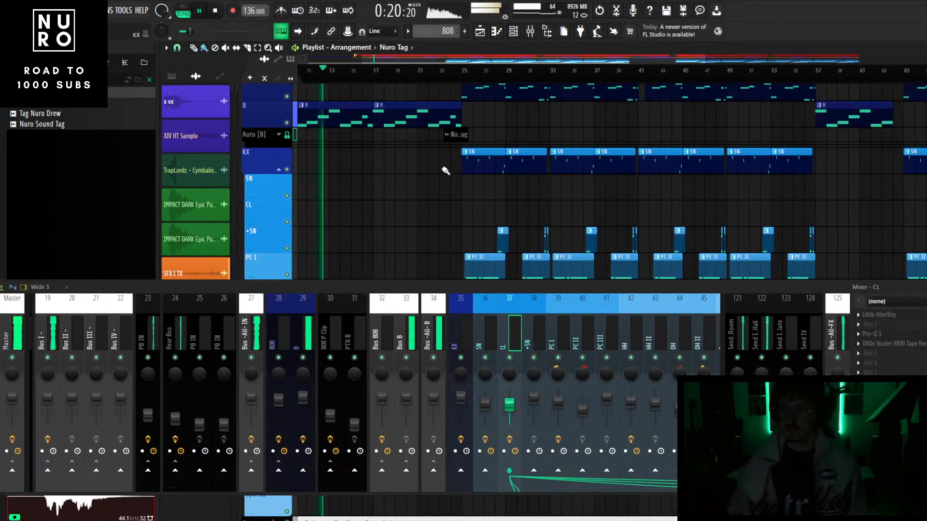
scroll(437, 162, "down", 2)
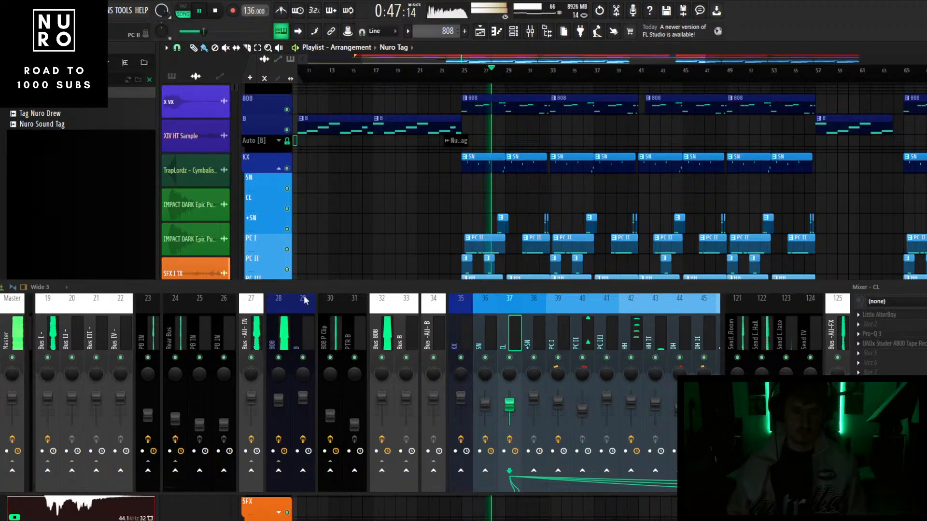
left_click(333, 328)
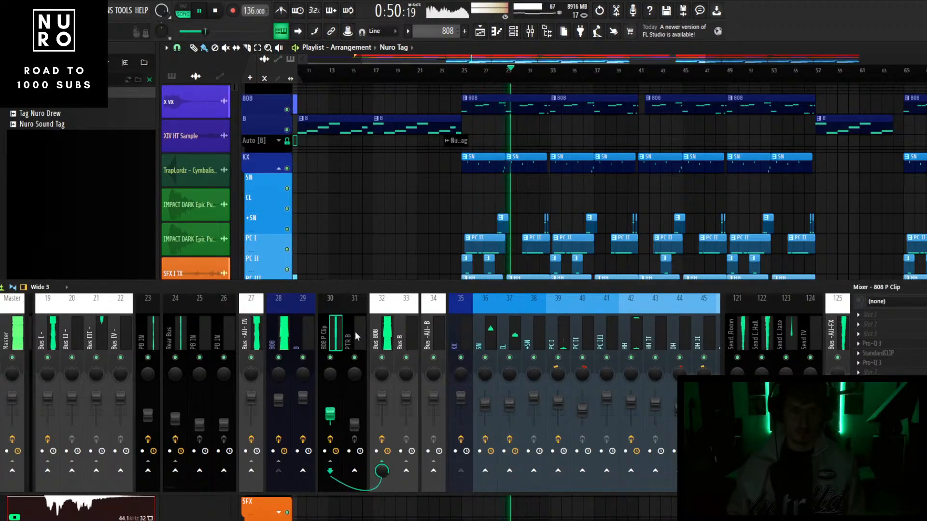
- Check the Bus NLS track, and open SPAN Monitor on the Master to examine the mix's spectrum during playback
scroll(360, 325, "down", 3)
scroll(359, 325, "down", 14)
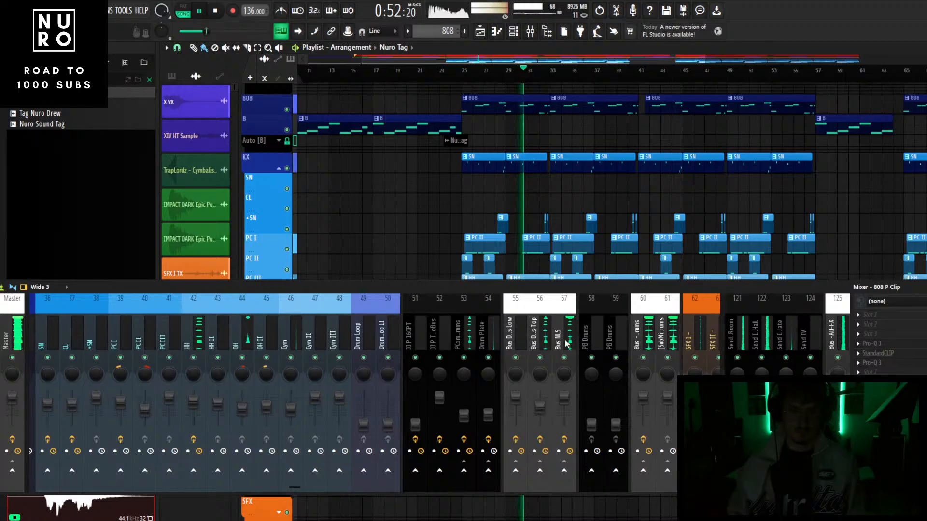
left_click(567, 343)
scroll(567, 343, "up", 2)
left_click(14, 334)
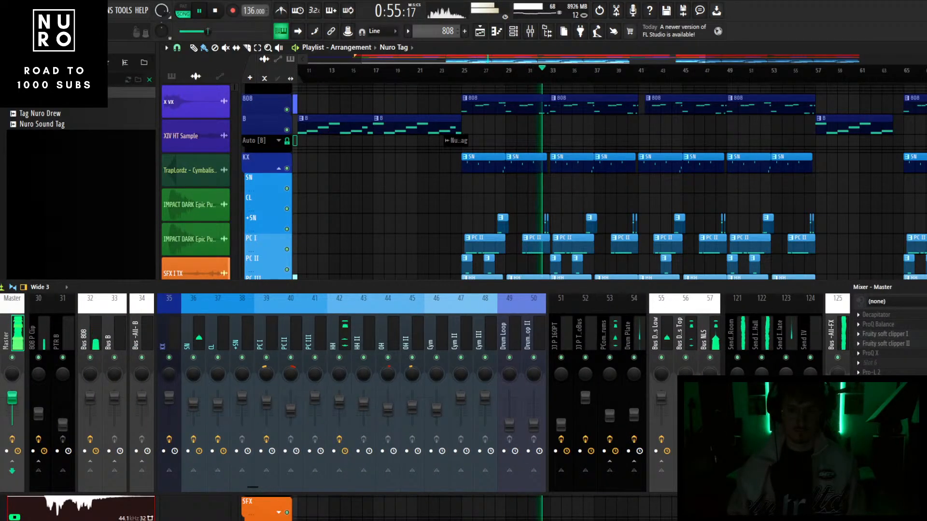
left_click(876, 382)
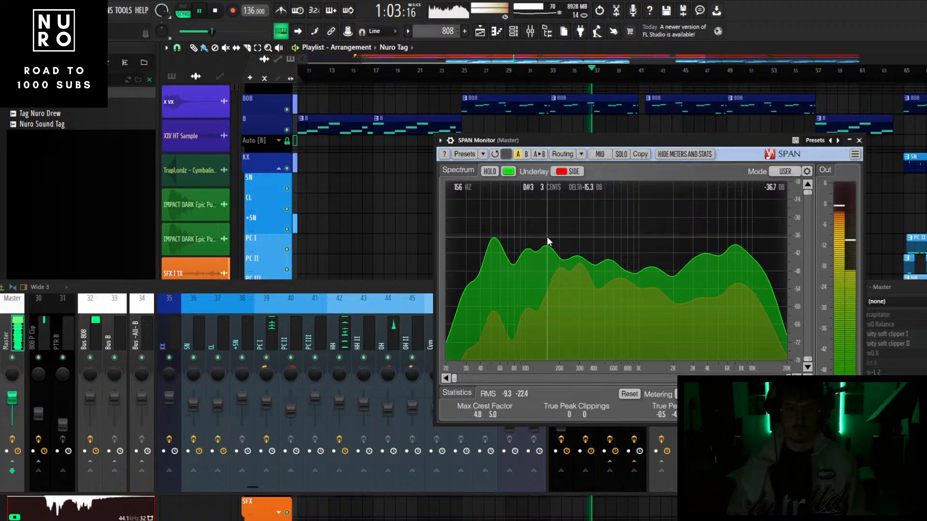
- Deepen the low-mid bell cut in the Bus 808 track's Pro-Q 3 to about -4.39 dB at 174 Hz
scroll(140, 338, "up", 3)
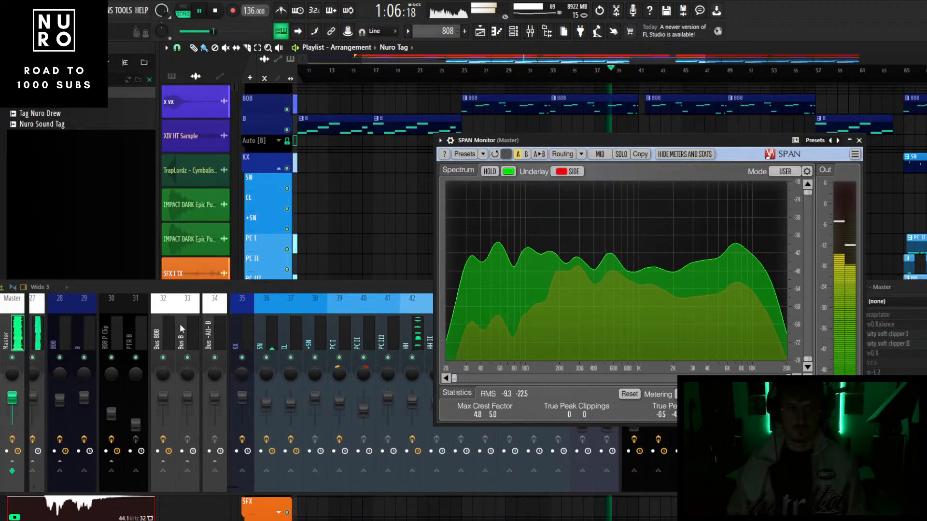
left_click(167, 332)
left_click(887, 327)
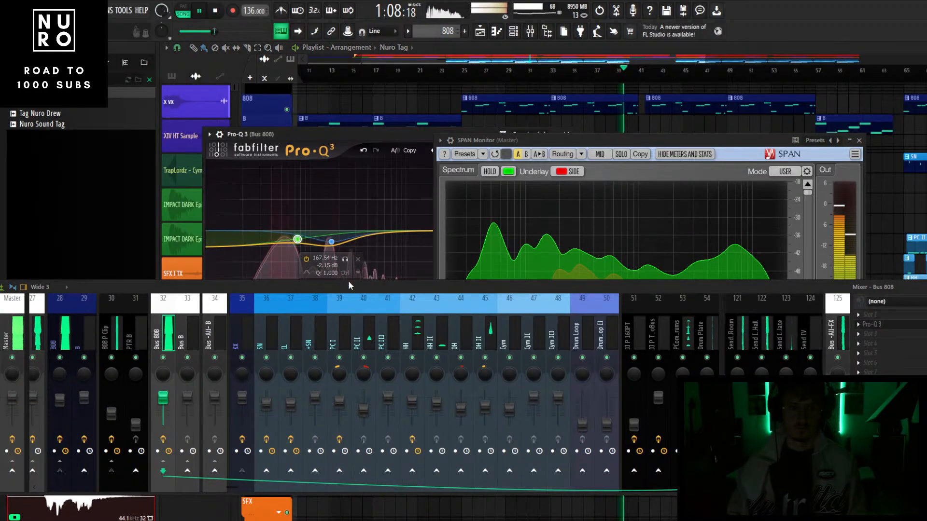
left_click_drag(335, 240, 333, 253)
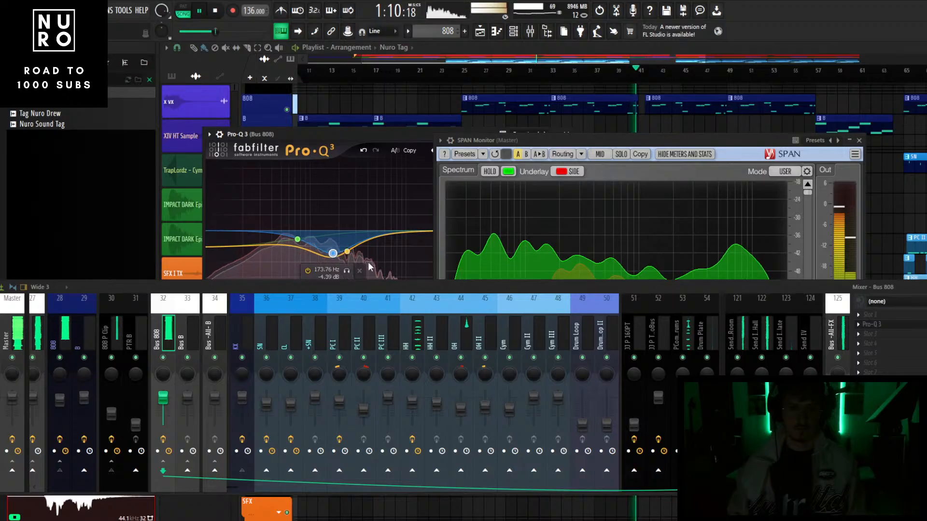
- Lower the mixer and arrange the Bus 808 Pro-Q 3 and SPAN Monitor side by side to compare their spectra during playback
left_click_drag(400, 288, 390, 369)
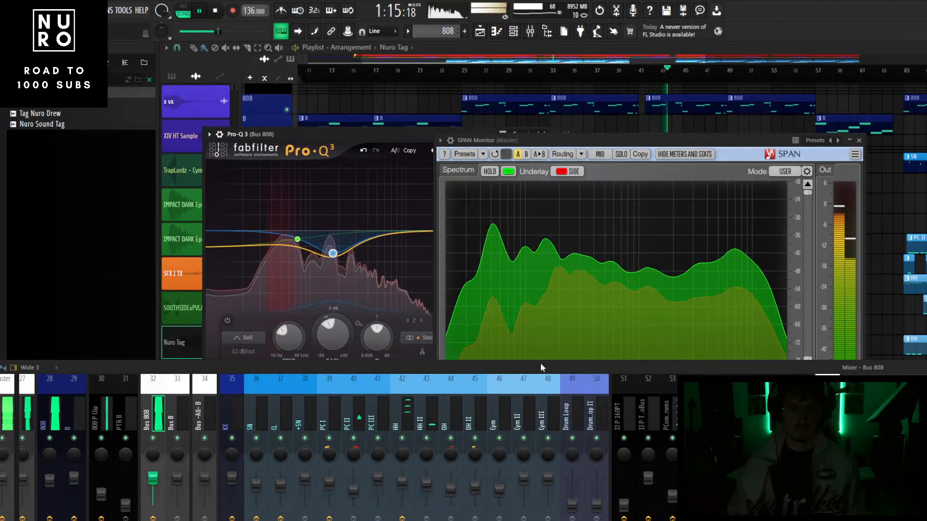
left_click_drag(541, 368, 524, 423)
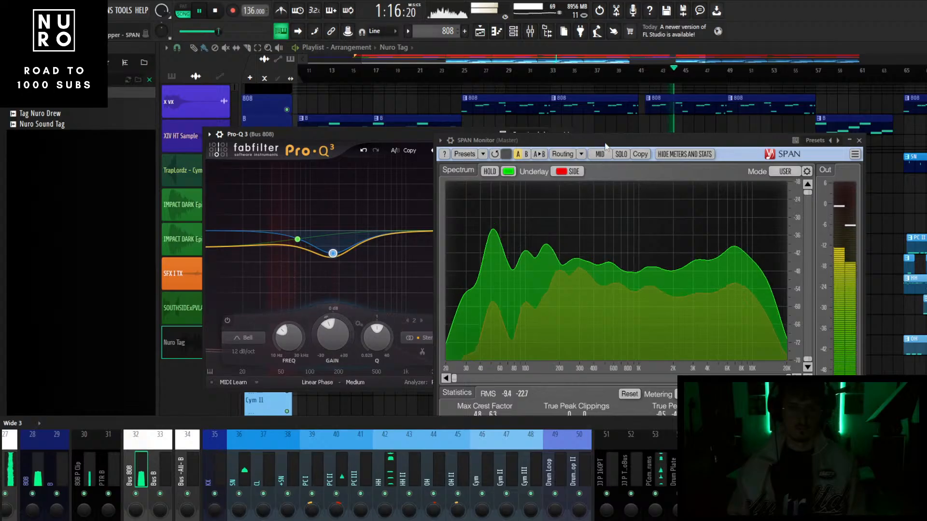
left_click_drag(536, 140, 668, 136)
mouse_move(545, 384)
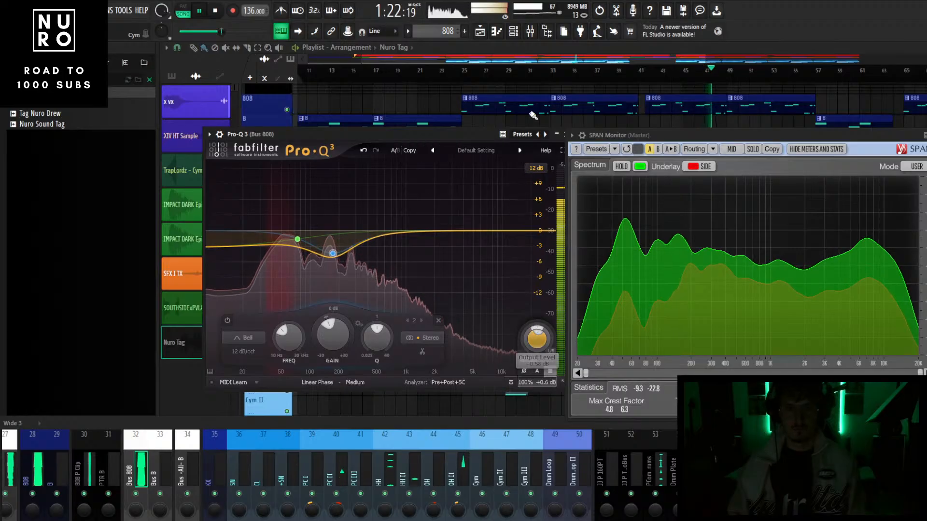
left_click_drag(472, 136, 435, 141)
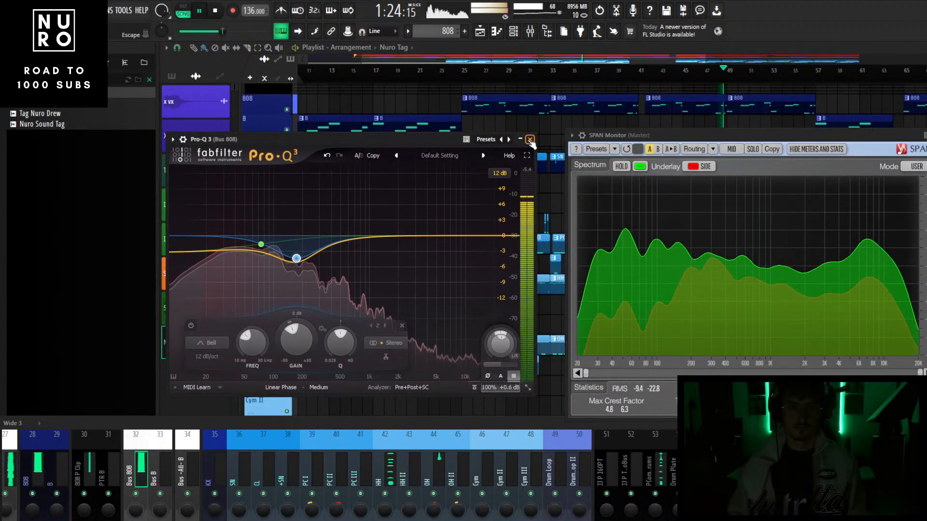
- Close the Bus 808 equalizer and add a Pro-Q 3 to the Bus -All- IN mixer track
left_click(532, 139)
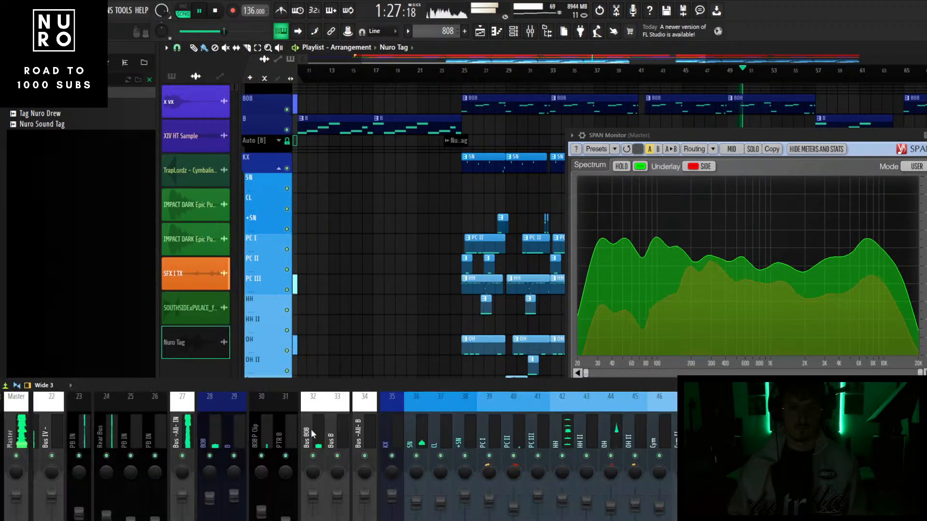
left_click(310, 431)
scroll(299, 434, "up", 3)
left_click(323, 431)
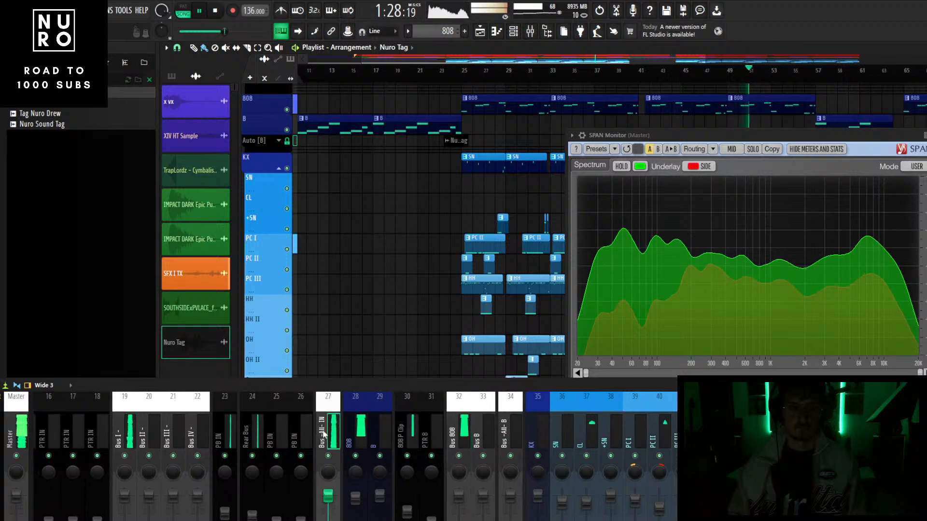
left_click(859, 425)
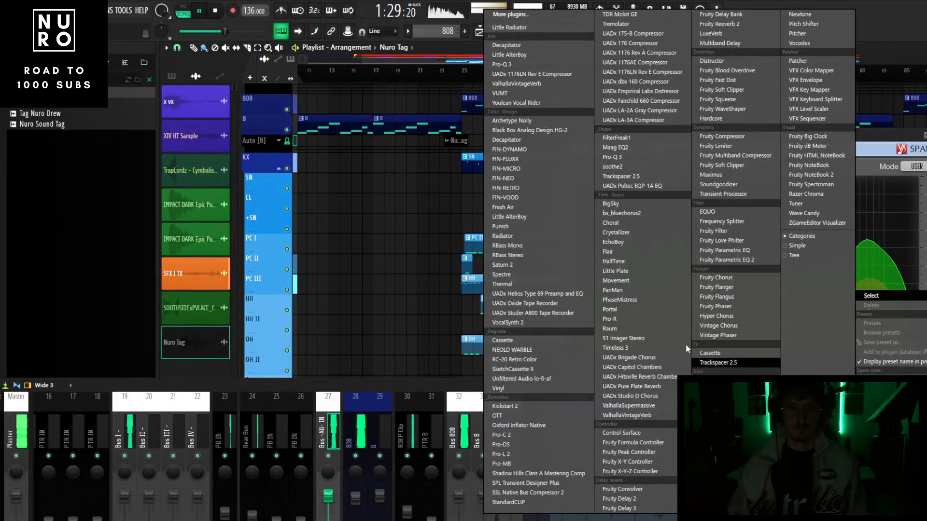
left_click(503, 65)
- Shape two gentle bell cuts, about -1.85 dB at 140 Hz and -2.15 dB at 286 Hz, with about +0.2 dB output gain
mouse_move(336, 218)
left_mouse_down()
mouse_move(340, 230)
mouse_move(310, 228)
mouse_move(342, 234)
left_mouse_up()
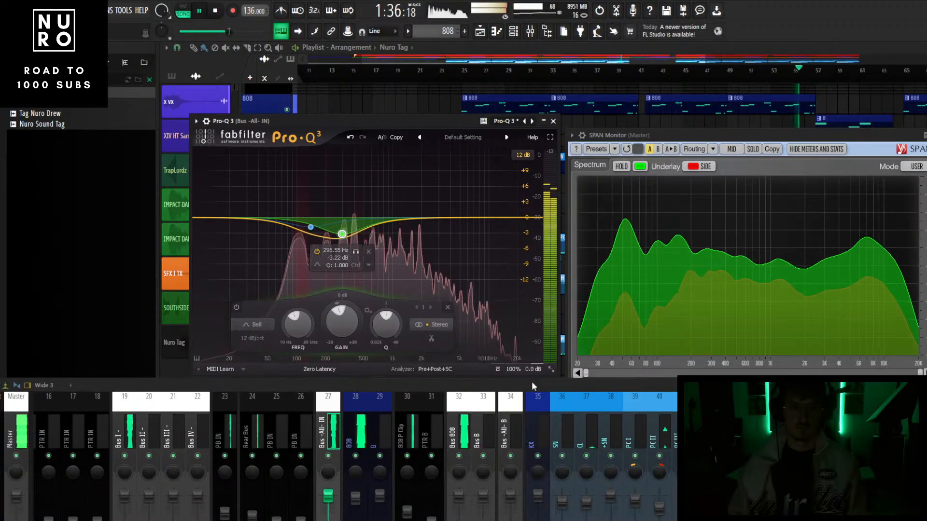
mouse_move(525, 373)
left_click_drag(524, 325, 524, 323)
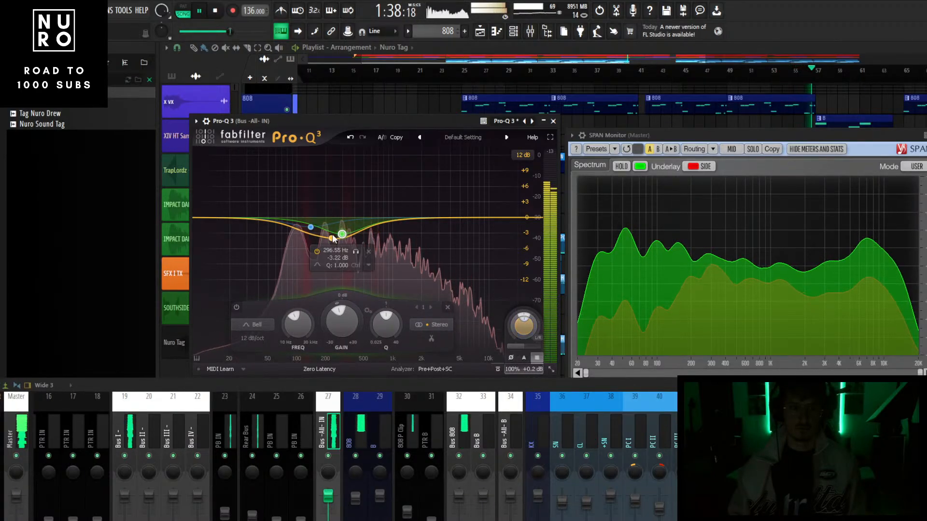
left_click(311, 226)
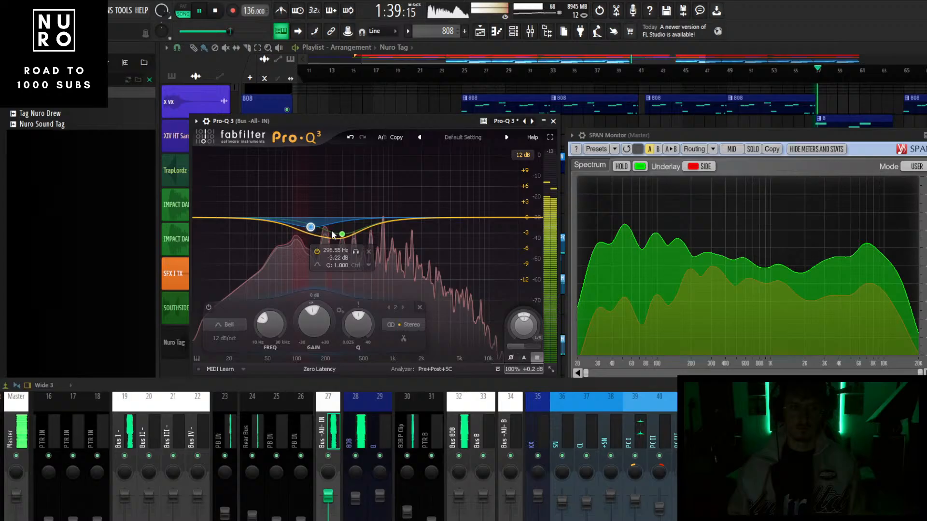
left_click_drag(341, 234, 340, 228)
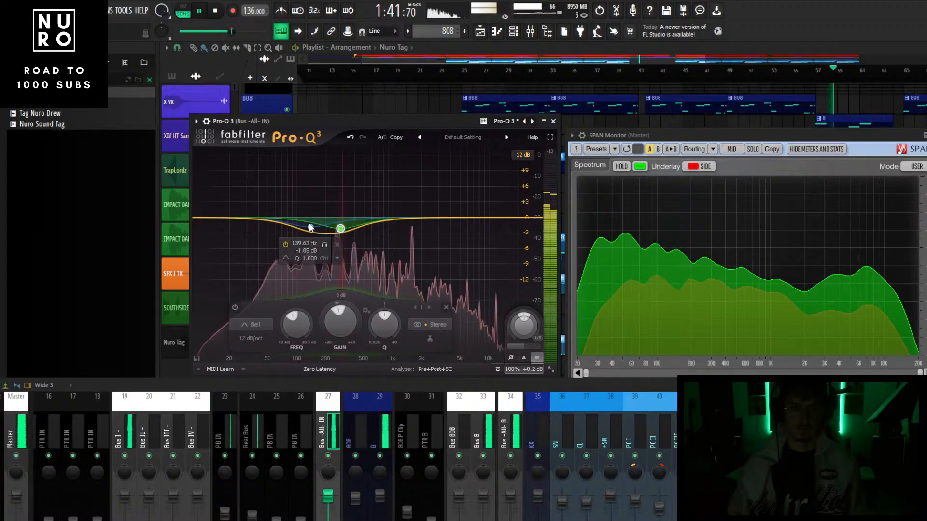
left_click(311, 227)
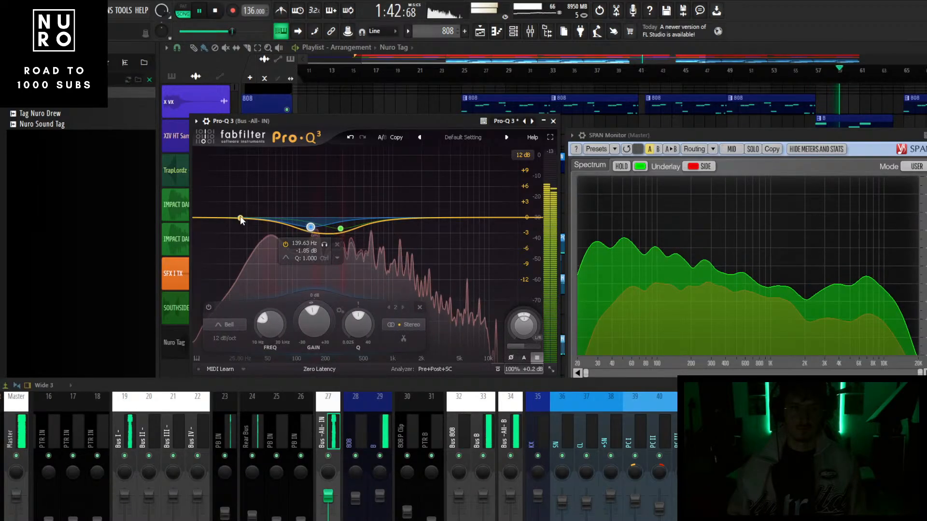
- Add a side-only low shelf of about -11.6 dB at 219 Hz, and set the equalizer's processing to Linear Phase before closing it
right_click(240, 219)
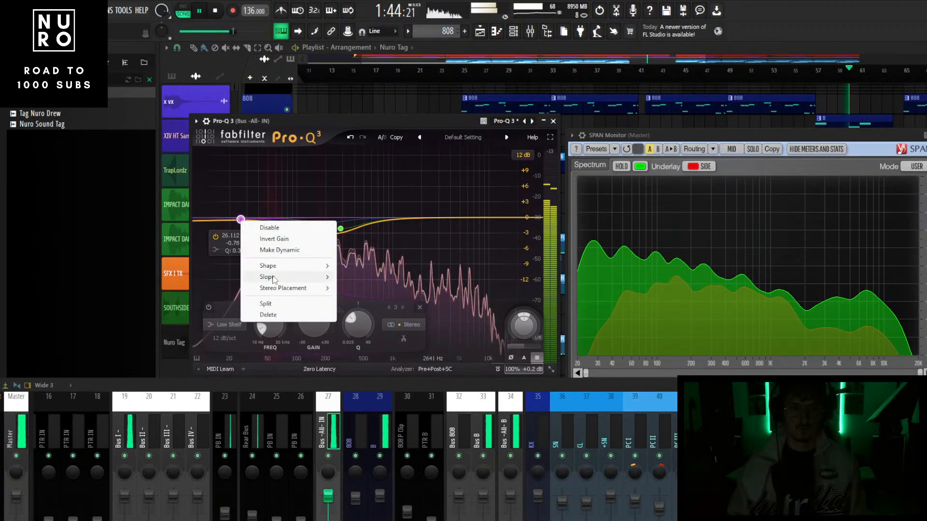
mouse_move(292, 282)
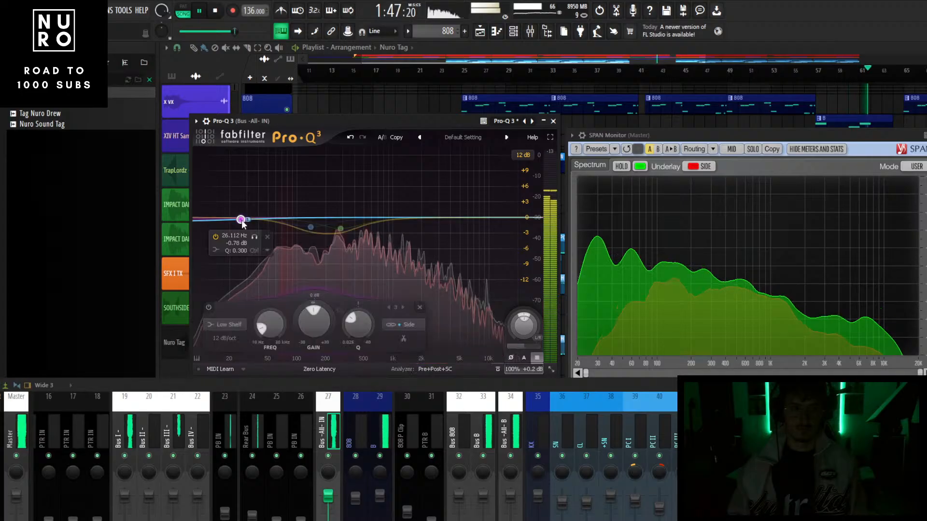
left_click_drag(243, 221, 331, 247)
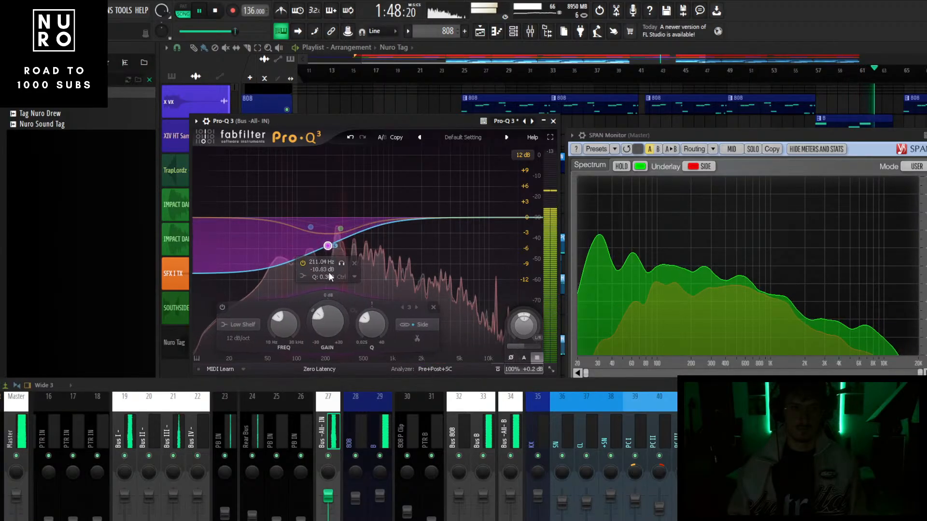
left_click(319, 369)
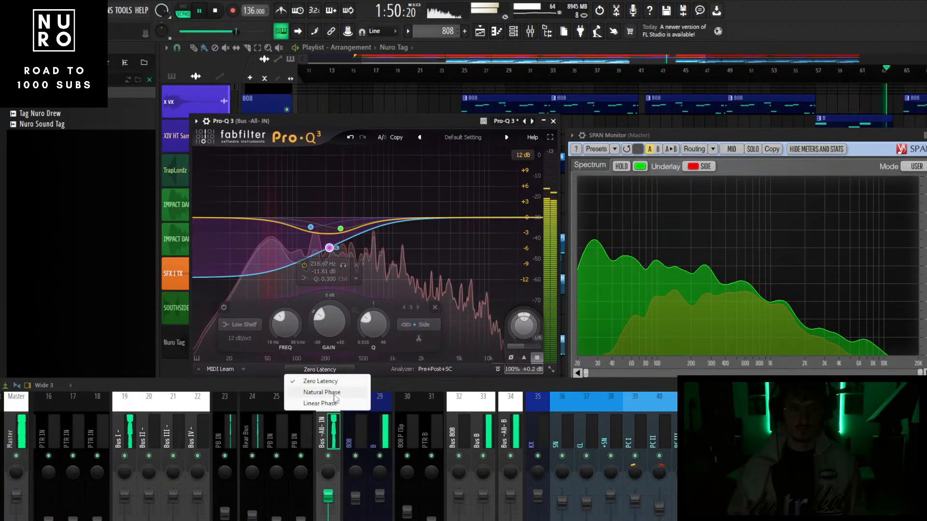
left_click(319, 403)
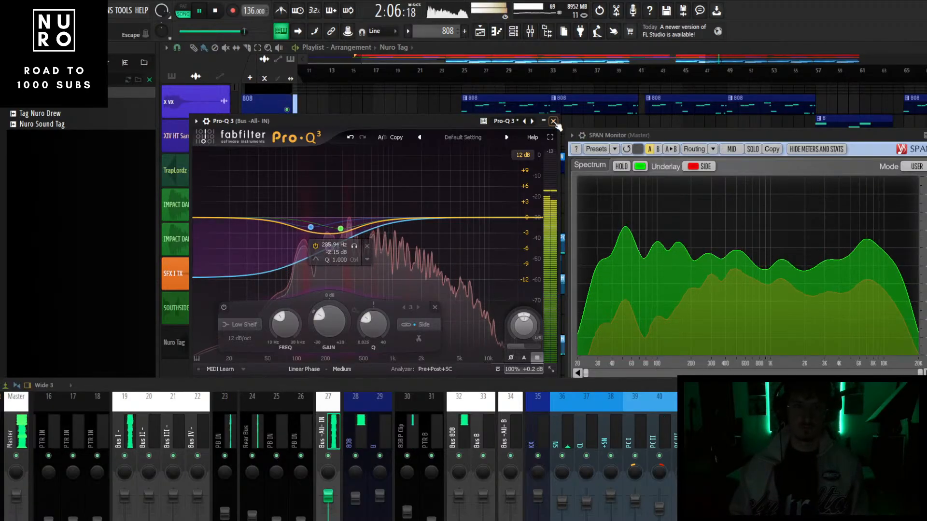
left_click(553, 121)
- Close the SPAN Monitor window and stop the song playback
left_click_drag(911, 137, 756, 164)
left_click(833, 167)
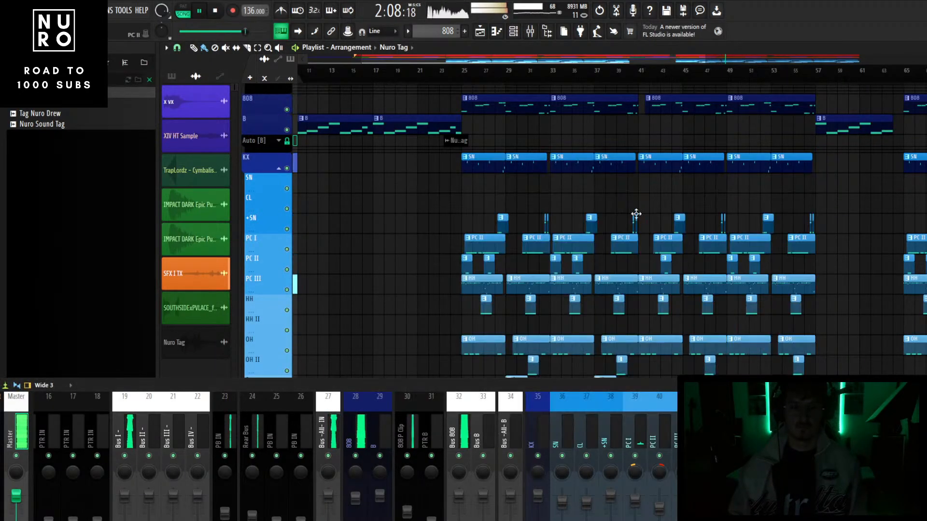
scroll(634, 217, "down", 2)
scroll(632, 217, "up", 7)
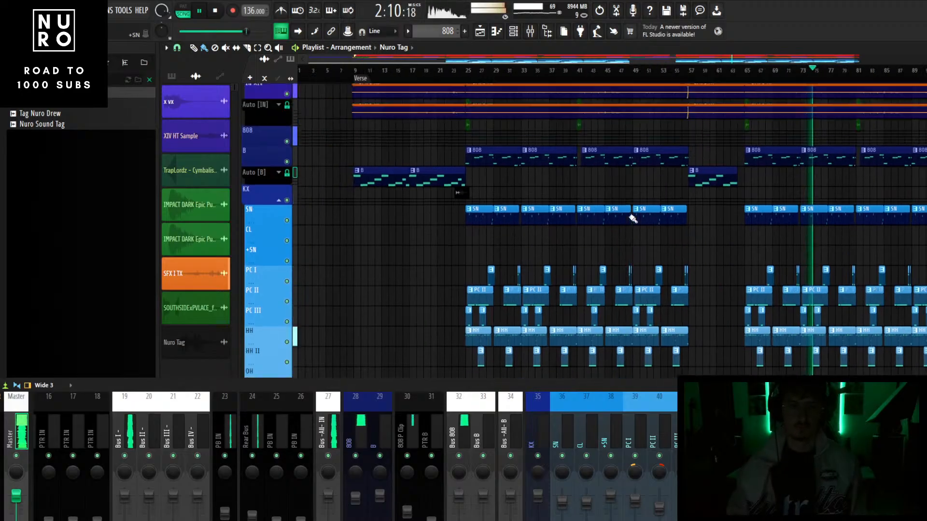
key("space")
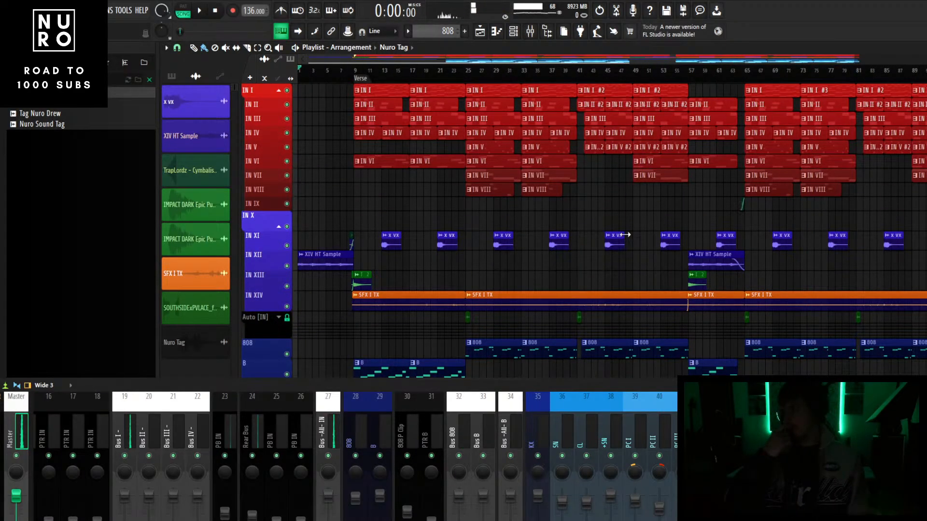
- Place the playhead at bar 25 and solo the IN I track in the playlist
scroll(624, 234, "up", 3)
scroll(548, 221, "up", 3)
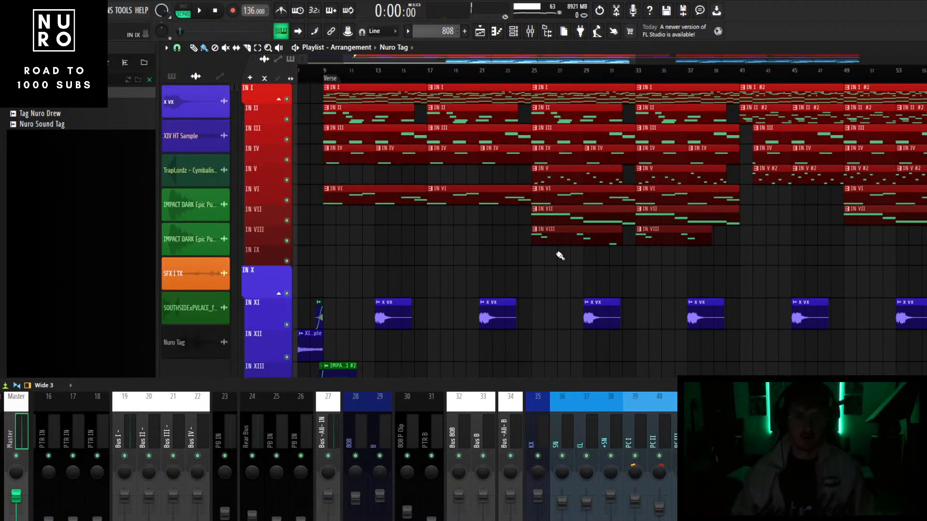
scroll(593, 268, "up", 3)
scroll(532, 270, "up", 3)
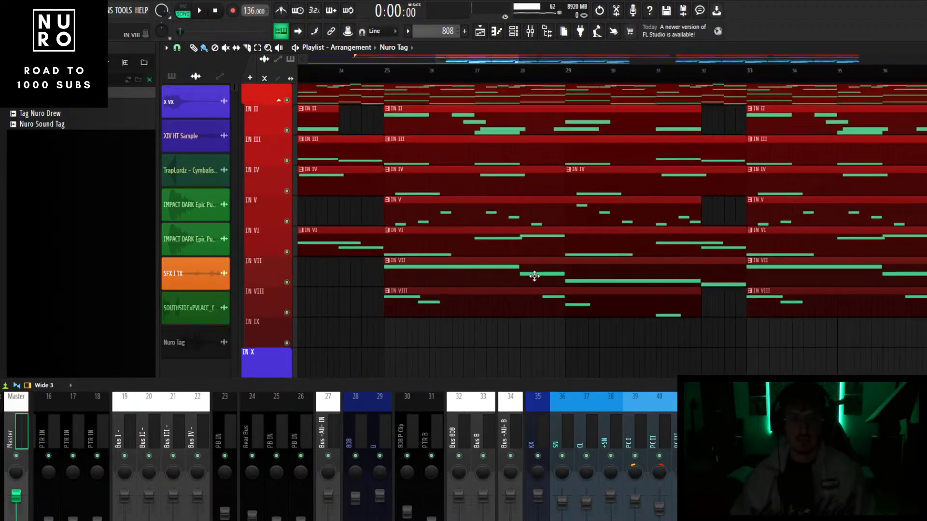
left_click(384, 75)
right_click(287, 109)
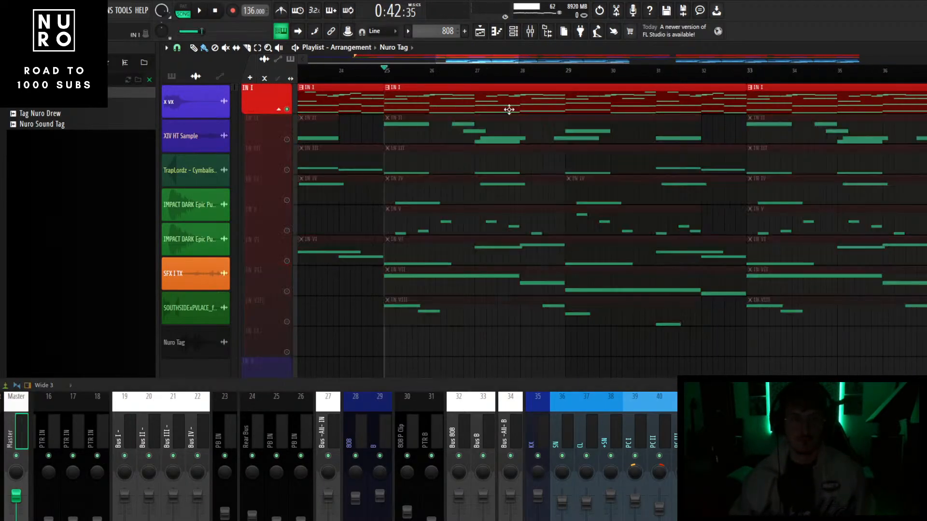
- Open the IN I pattern in the Piano roll, look over its notes and start playback from bar 25
double_click(509, 110)
scroll(584, 349, "left", 2)
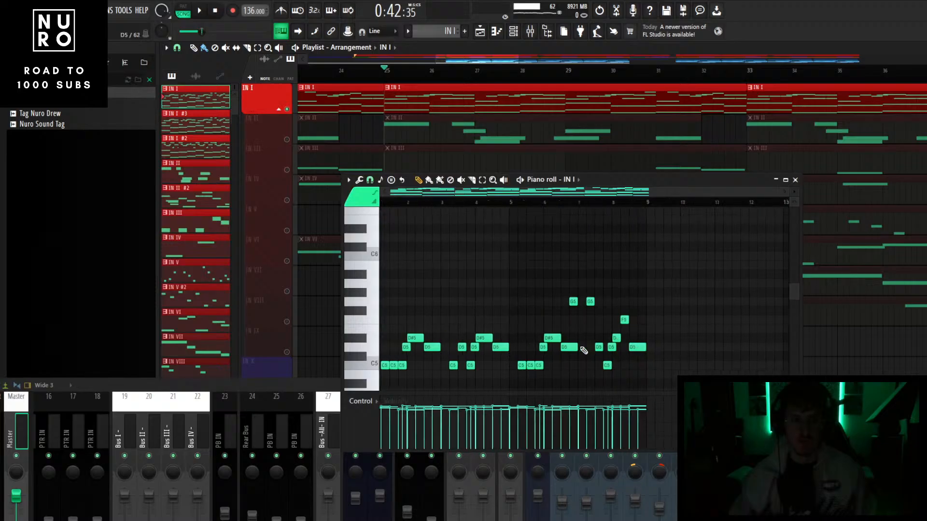
scroll(584, 351, "down", 4)
scroll(582, 348, "up", 2)
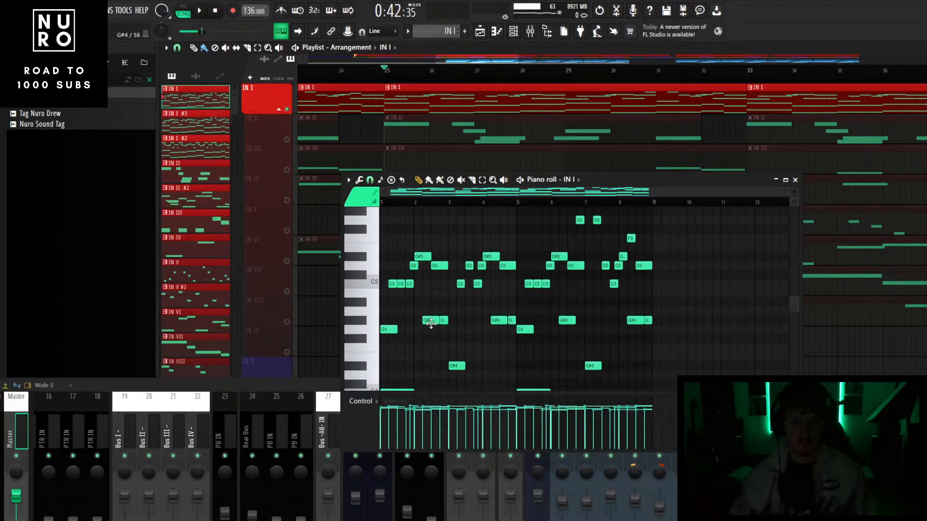
scroll(434, 328, "down", 1)
key("space")
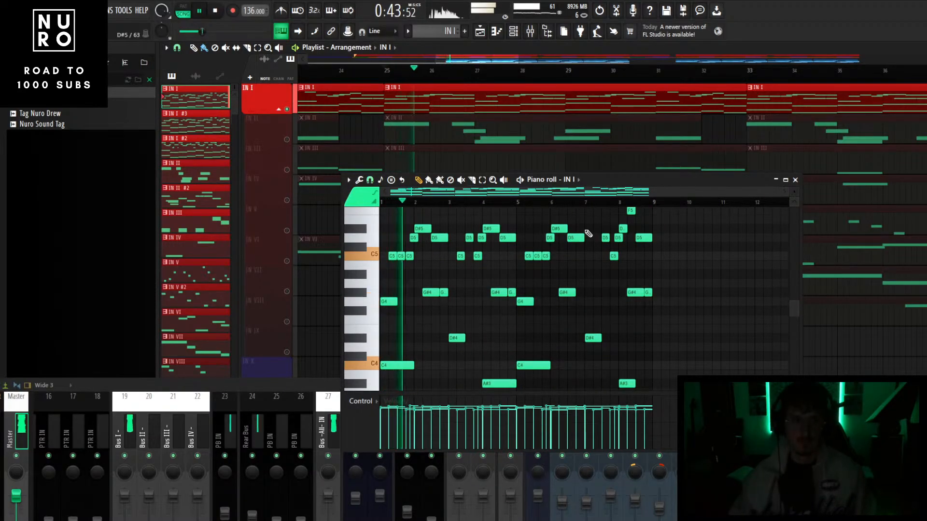
- Close and reopen the IN I pattern's notes to examine them during playback, and finish by stopping the song
left_click(796, 180)
scroll(468, 135, "down", 2)
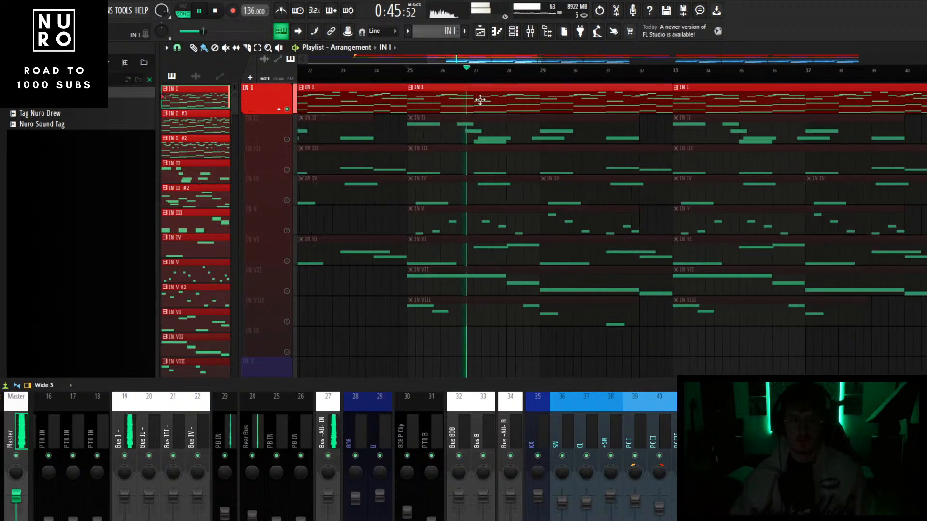
double_click(480, 101)
scroll(518, 304, "up", 3)
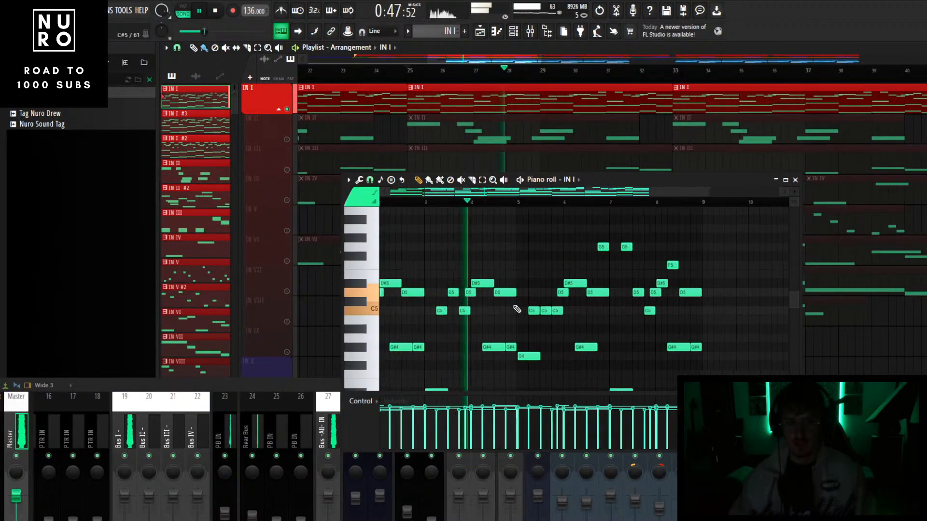
scroll(518, 307, "down", 1)
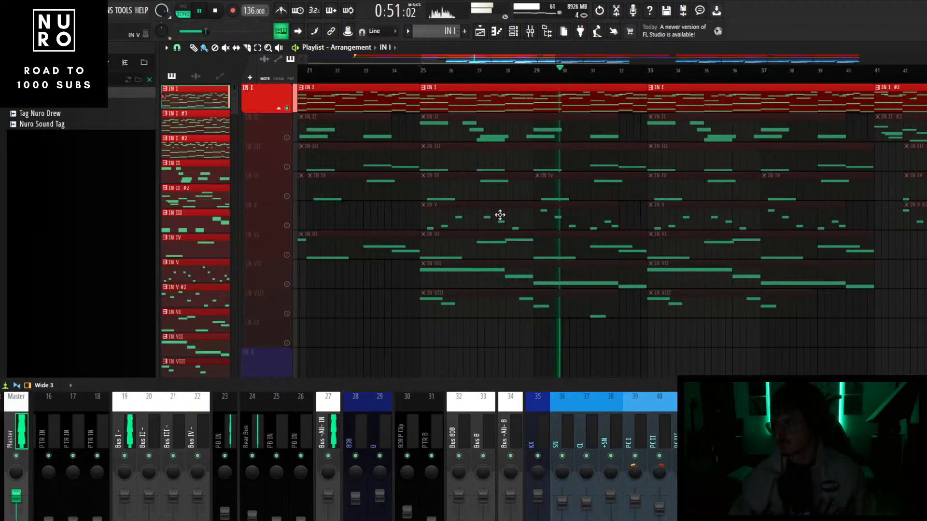
key("space")
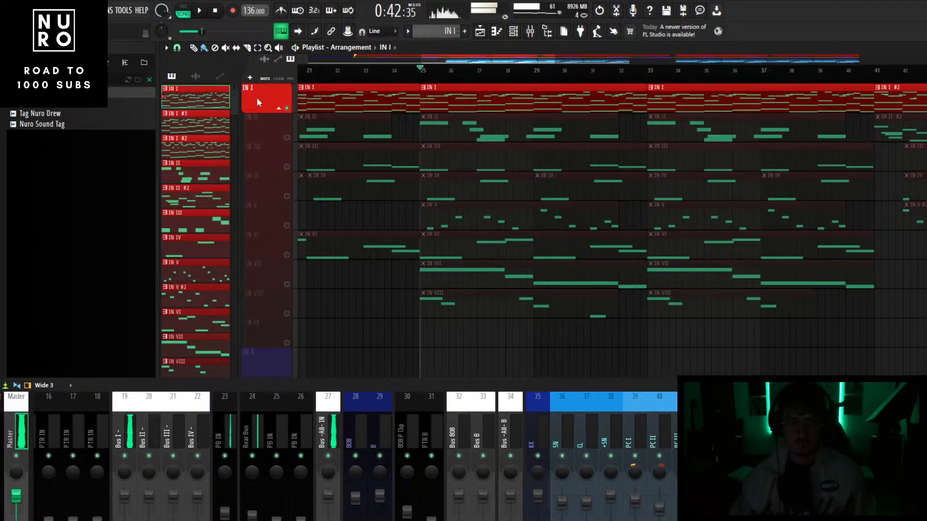
- Audition the IN II track soloed from bar 25, and again together with IN I
left_click(294, 126)
key("space")
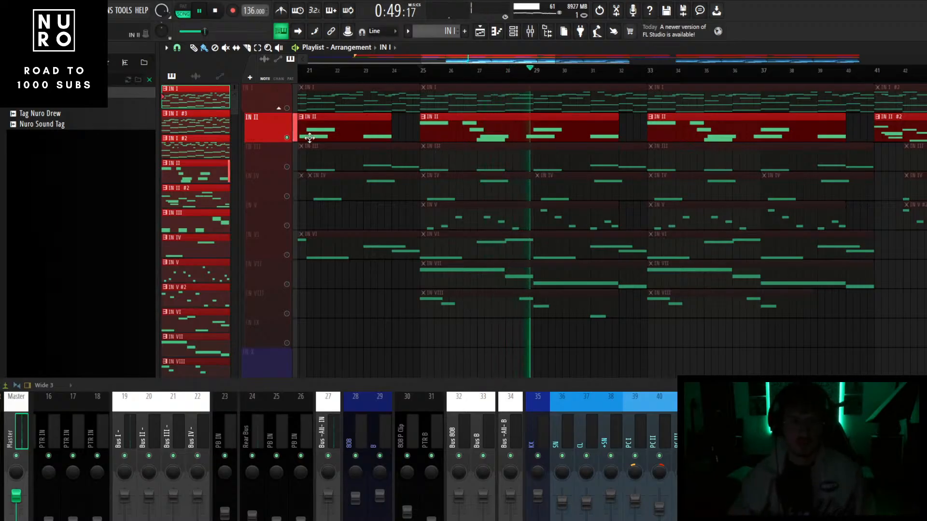
left_click(287, 109)
key("space")
key("space")
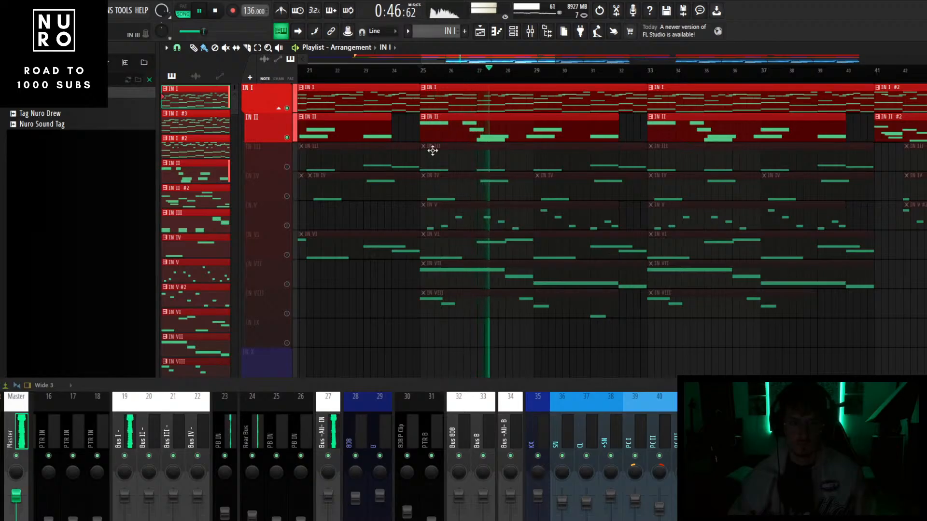
key("space")
- Audition the IN III track soloed from bar 25 and select its channel in the enlarged mixer
left_click(287, 166, "ctrl")
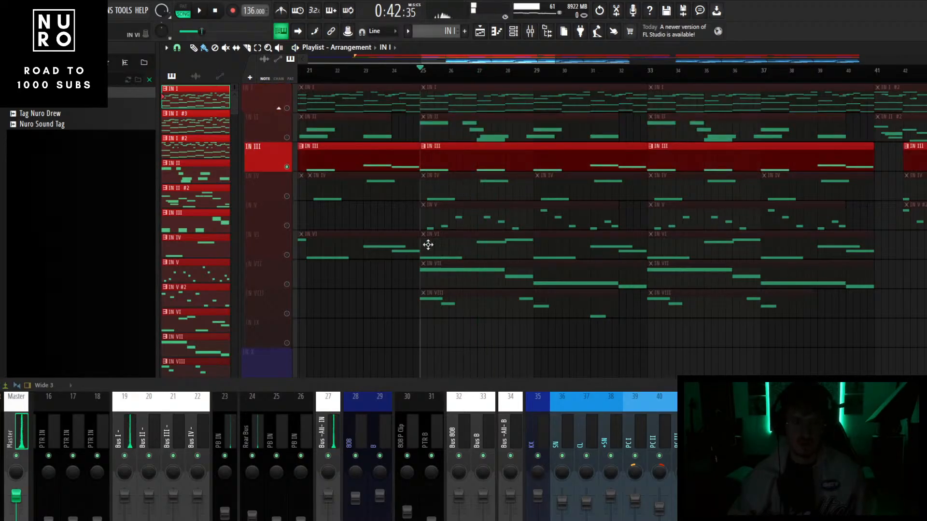
key("space")
left_click_drag(377, 385, 425, 339)
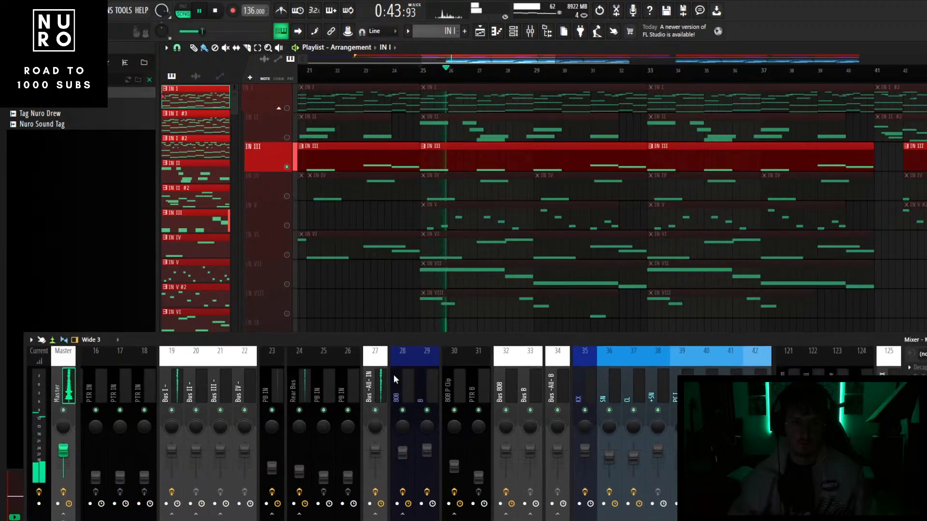
scroll(393, 374, "up", 5)
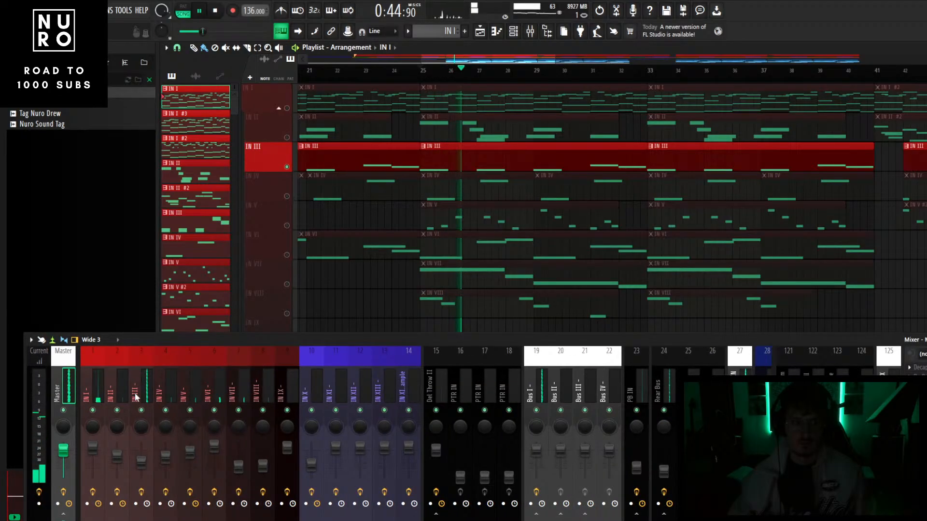
left_click(137, 397)
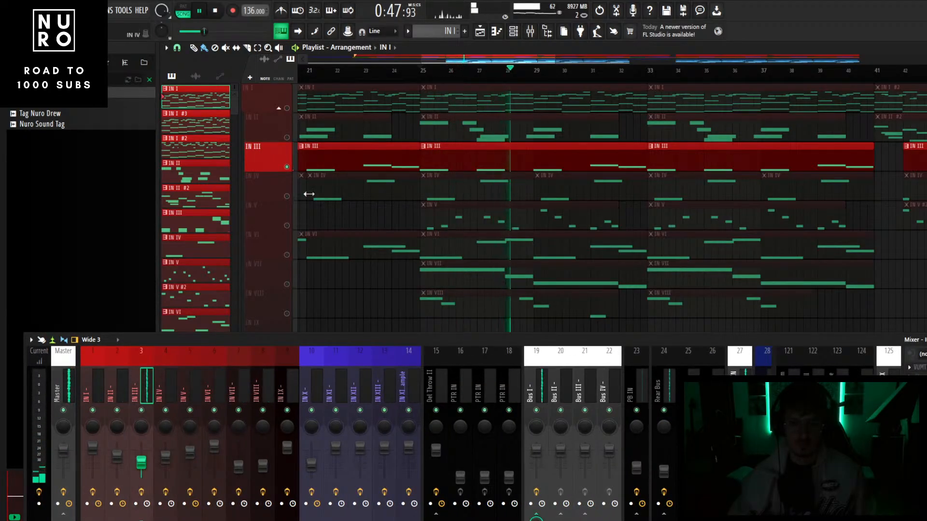
- Audition IN IV and IN V soloed in turn from bar 25, and enable tracks IN I through IN V together
left_click(288, 198)
key("space")
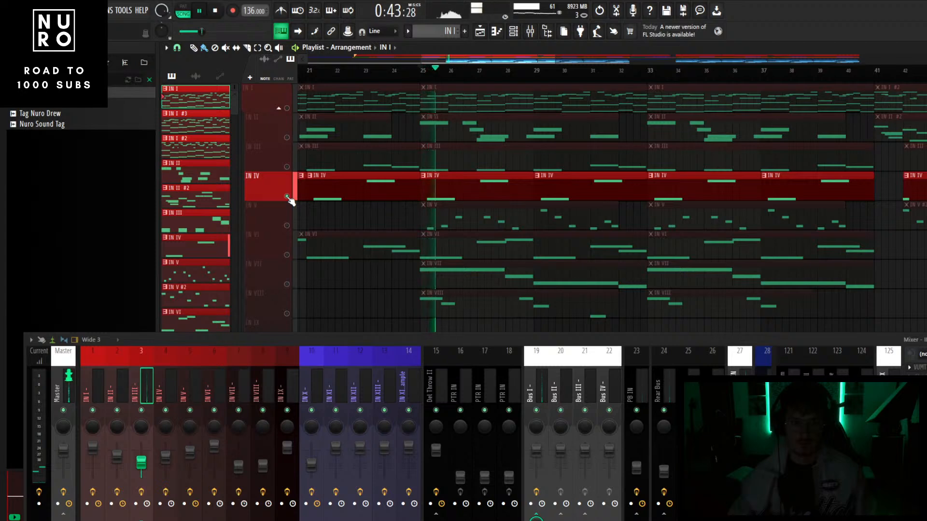
left_click(288, 227)
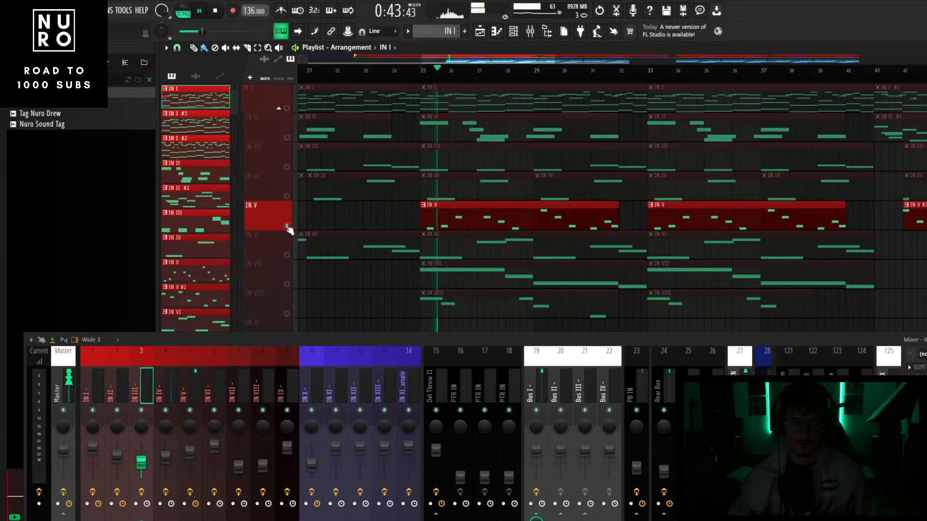
key("space")
left_click_drag(289, 228, 288, 109)
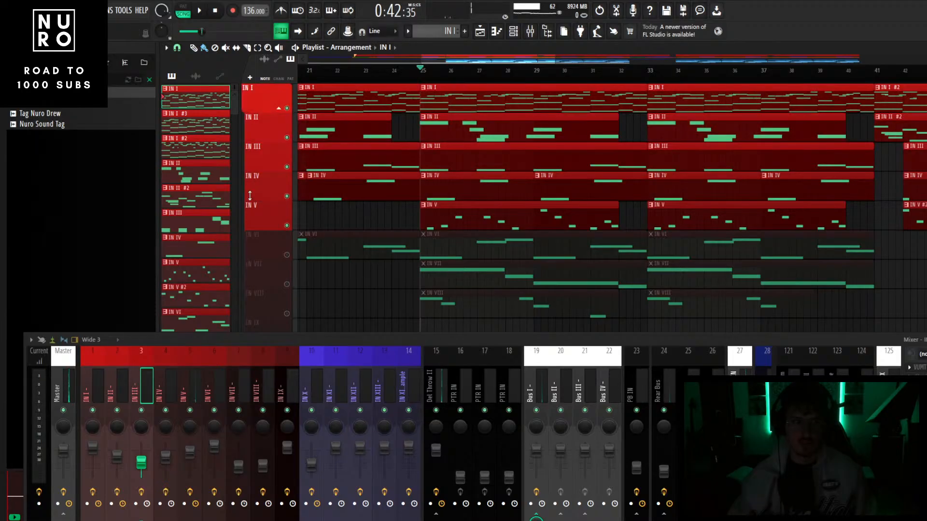
- Play tracks IN I through IN V together from bar 25 and select their IN II and IN V mixer channels
left_click(120, 372)
key("space")
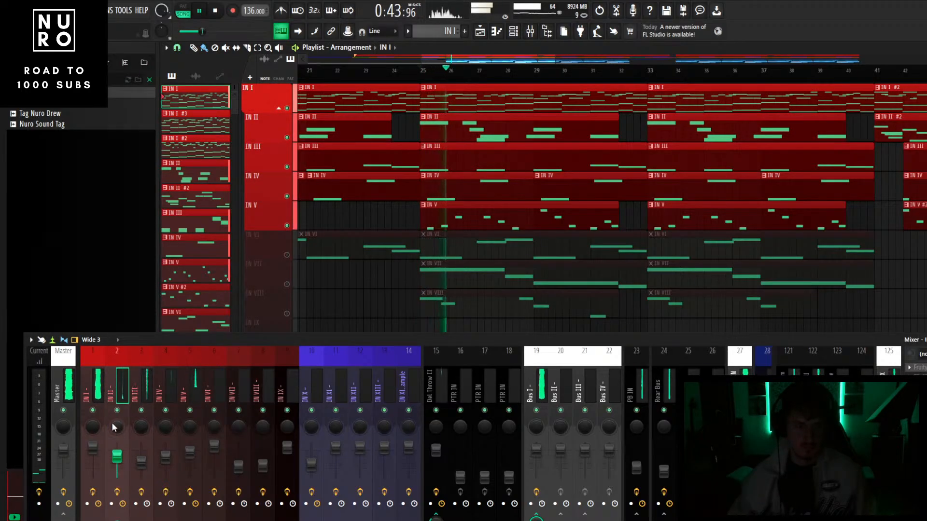
left_click(187, 421)
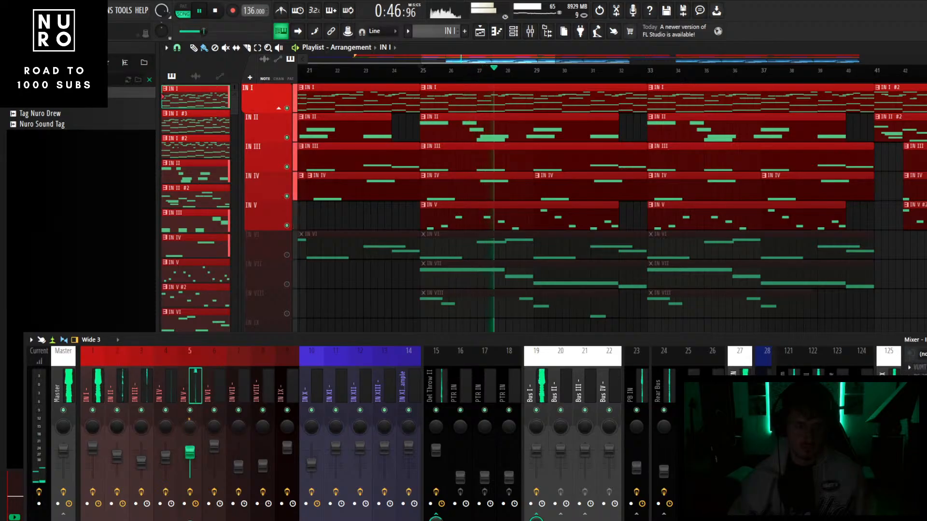
left_click(118, 428)
- Audition the IN VI track soloed from bar 25 and examine its pattern's notes during playback
scroll(426, 223, "down", 3)
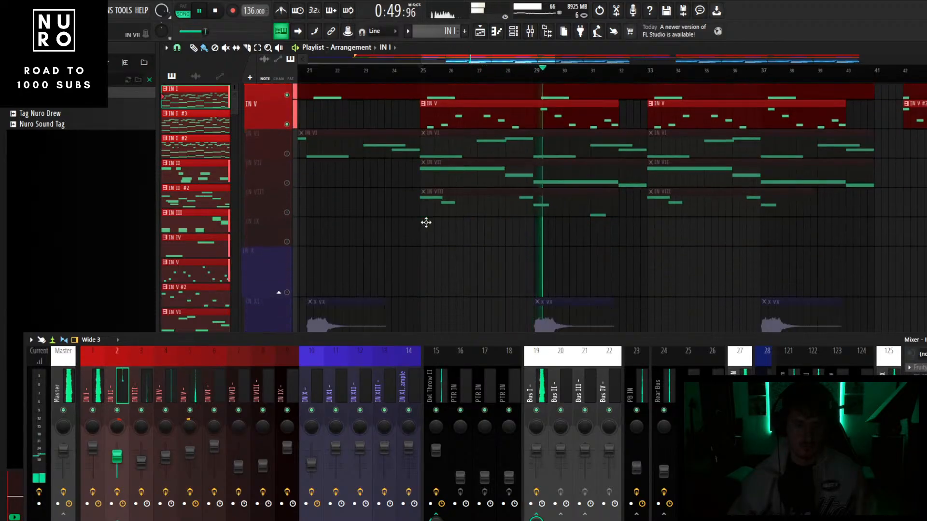
scroll(426, 222, "up", 1)
right_click(288, 205)
key("space")
left_click(515, 200)
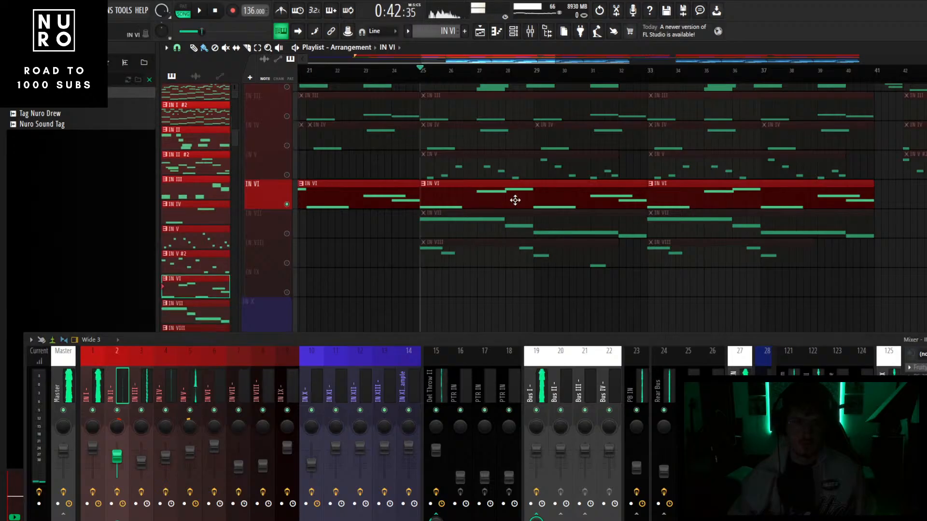
double_click(515, 200)
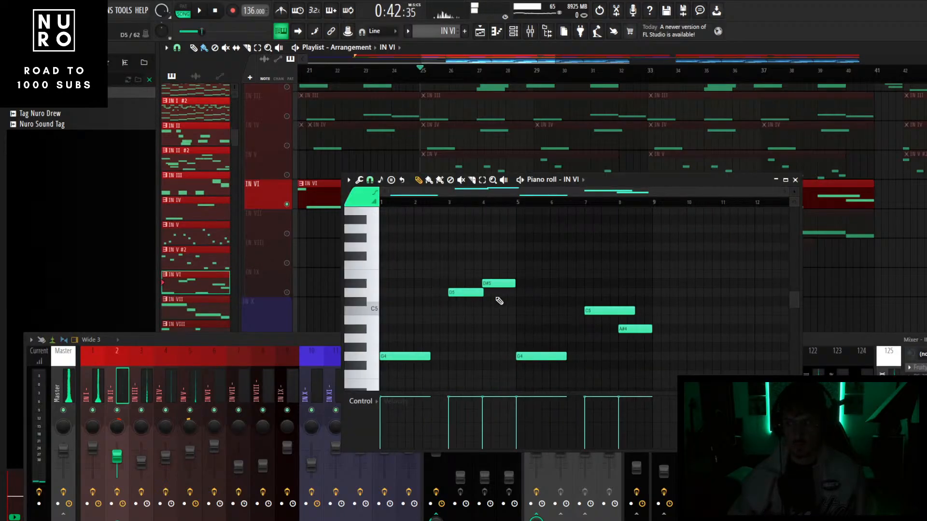
key("space")
scroll(499, 301, "down", 2)
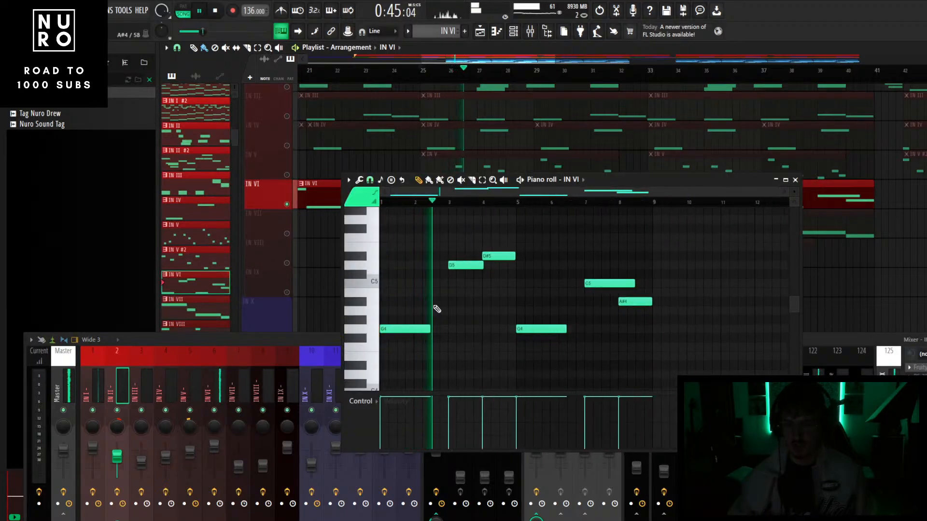
left_click(795, 179)
- Solo IN VII, examine its pattern's notes while playing from bar 25, and stop the song
scroll(470, 214, "down", 2)
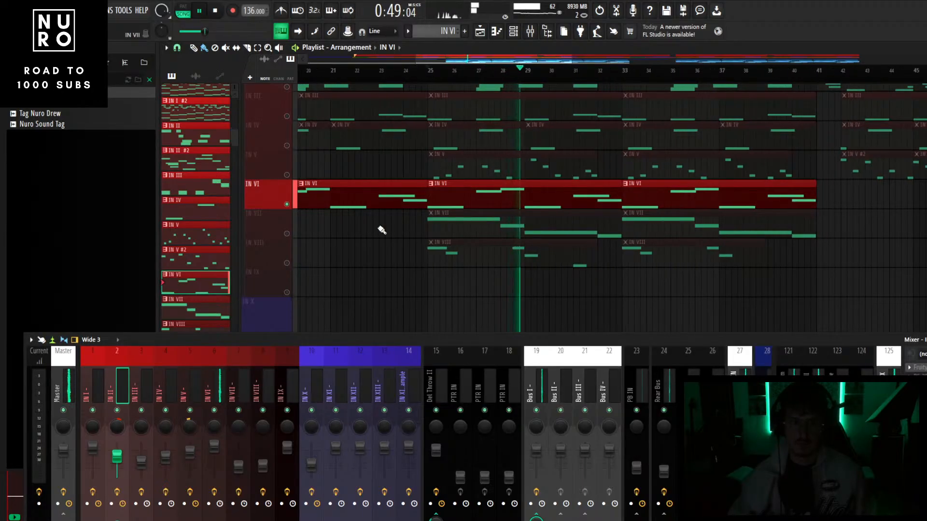
left_click(288, 236)
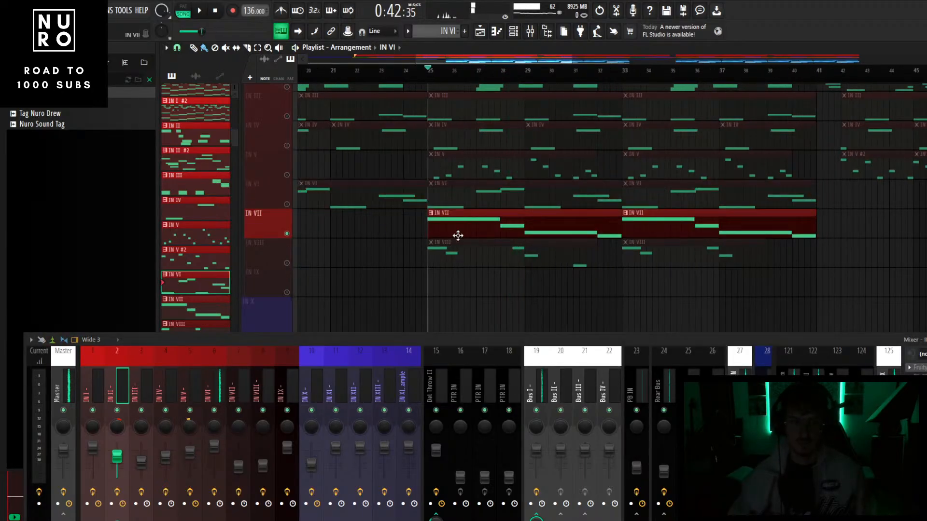
double_click(458, 236)
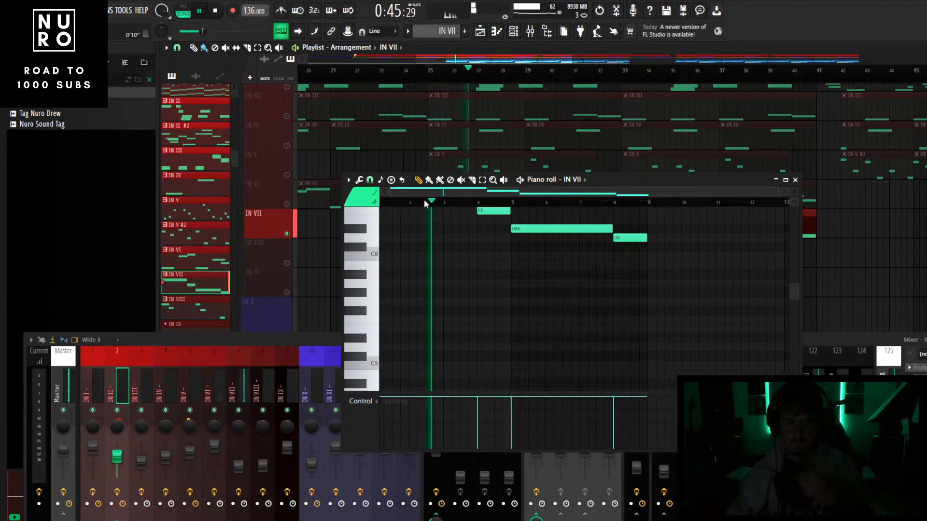
key("space")
left_click(796, 180)
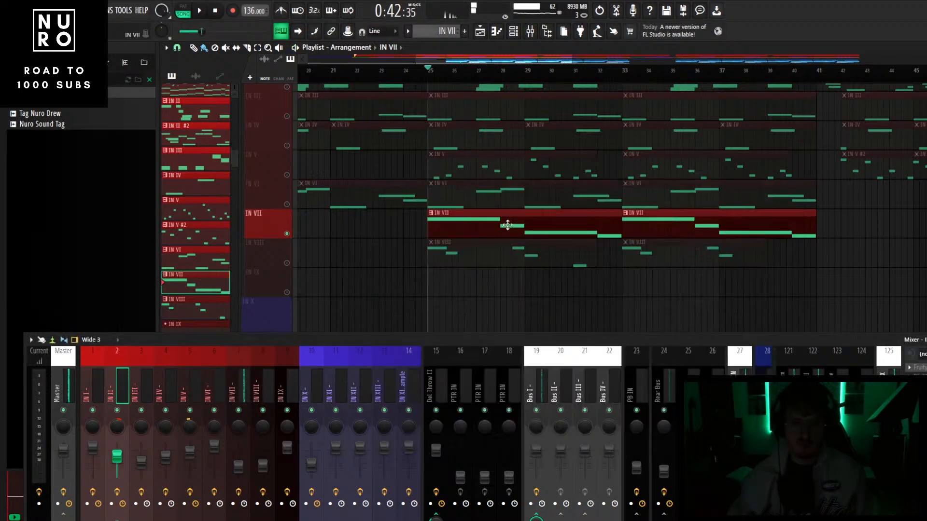
- Audition the IN VIII track soloed from bar 25 and open its pattern
left_click(289, 264)
key("space")
scroll(364, 249, "down", 3)
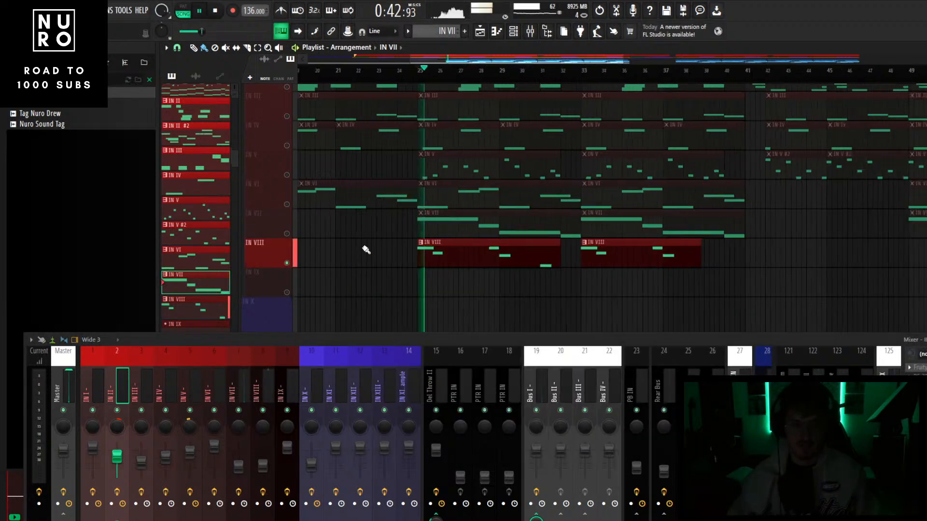
double_click(440, 257)
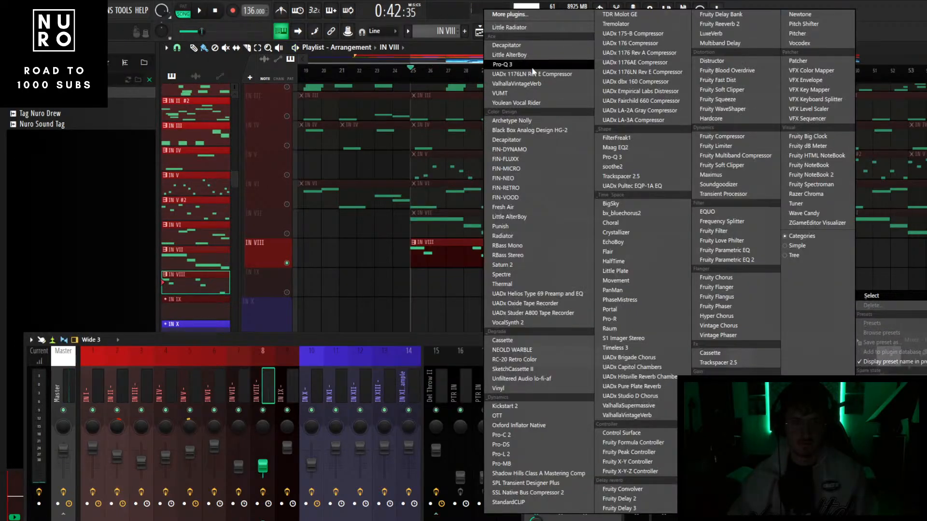
- Add Pro-Q 3 to the IN VIII channel and cut a bell band about 4.7 dB at about 686 Hz
left_click(531, 66)
key("space")
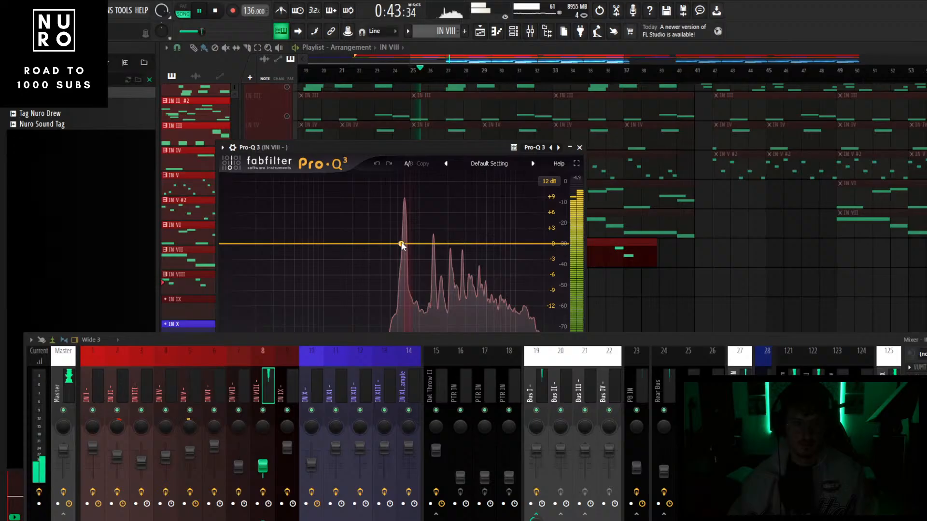
left_click_drag(402, 245, 403, 272)
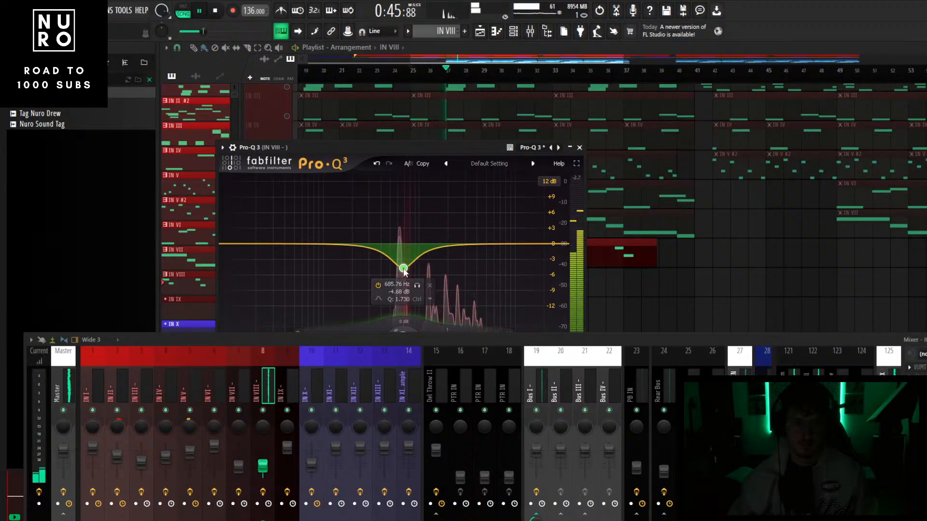
key("space")
left_click(580, 148)
- Enable tracks IN I through IN IX together and play them from bar 25
scroll(385, 213, "up", 2)
scroll(294, 163, "down", 1)
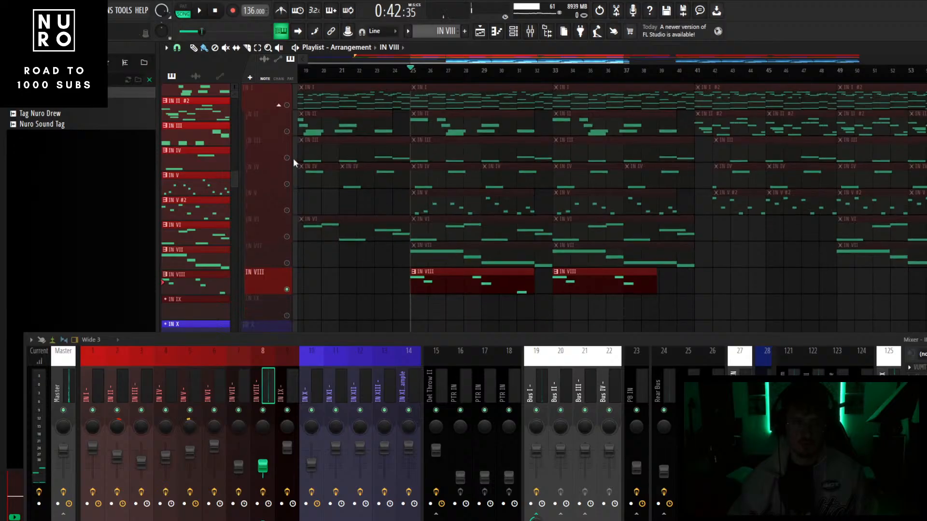
left_click(290, 105)
key("space")
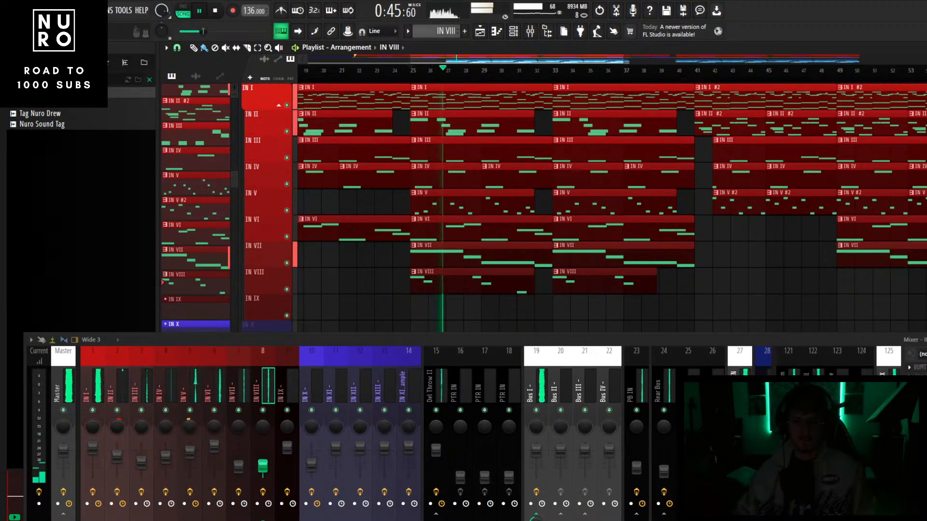
- Reopen Pro-Q 3 on the IN VIII channel and raise its output level by about 1 dB
left_click(919, 381)
left_click_drag(509, 333, 507, 423)
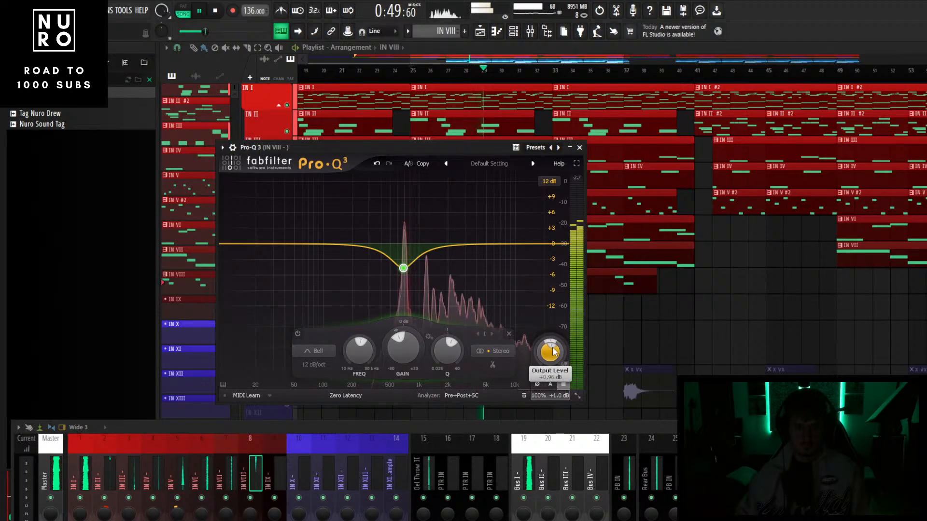
left_click_drag(550, 361, 550, 356)
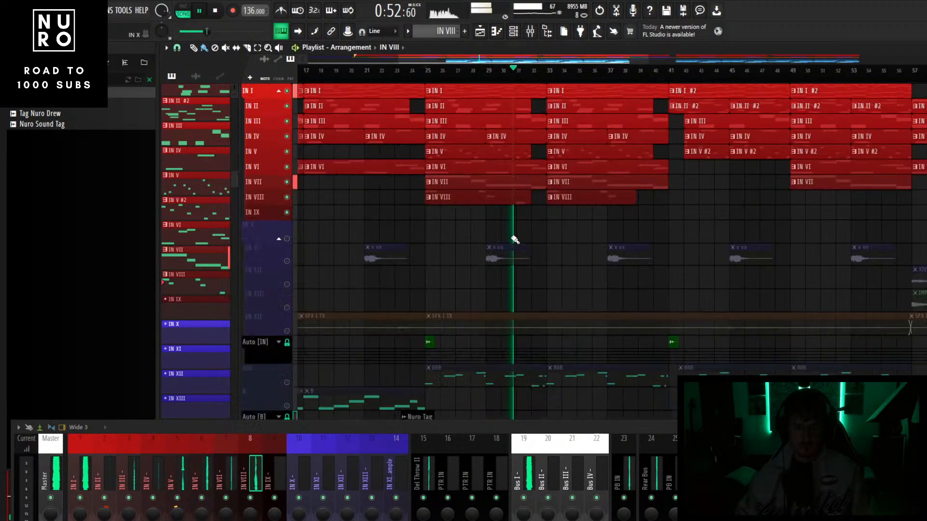
- Stop the combined playback and audition the IN XI track soloed around its bar 21 clip
scroll(513, 238, "down", 3)
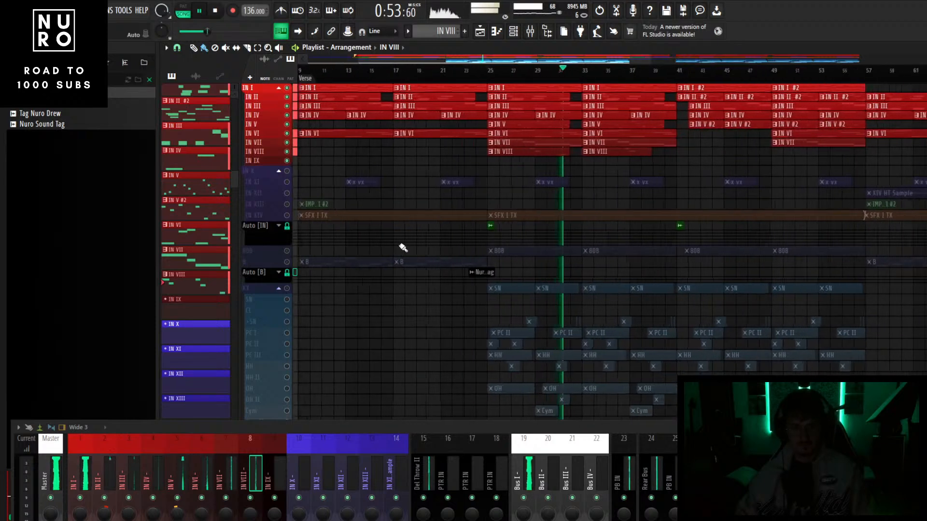
scroll(501, 266, "up", 3)
key("space")
scroll(331, 259, "up", 4)
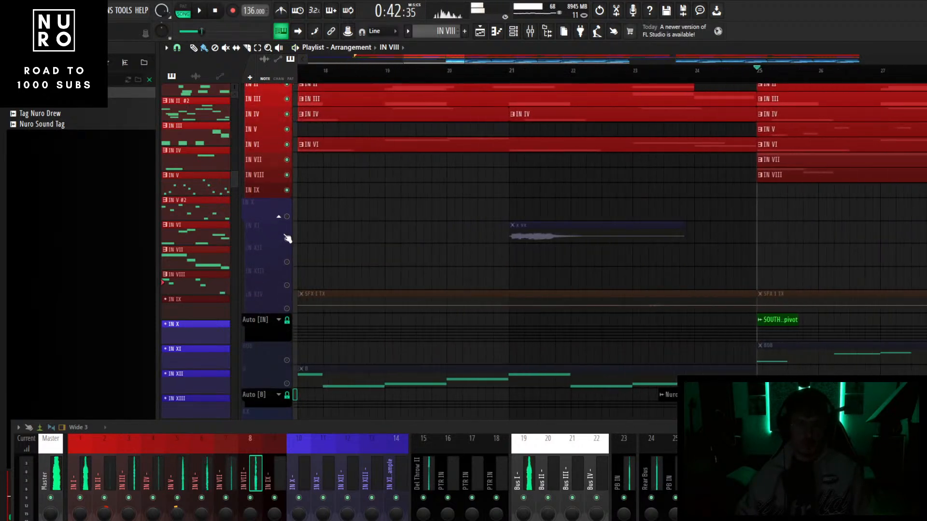
right_click(286, 238)
key("space")
scroll(474, 242, "down", 5)
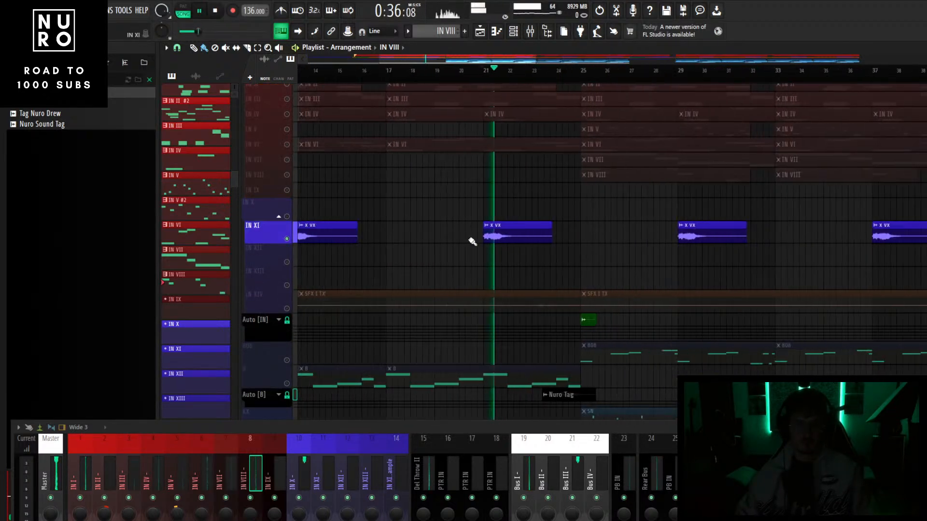
scroll(584, 262, "down", 3)
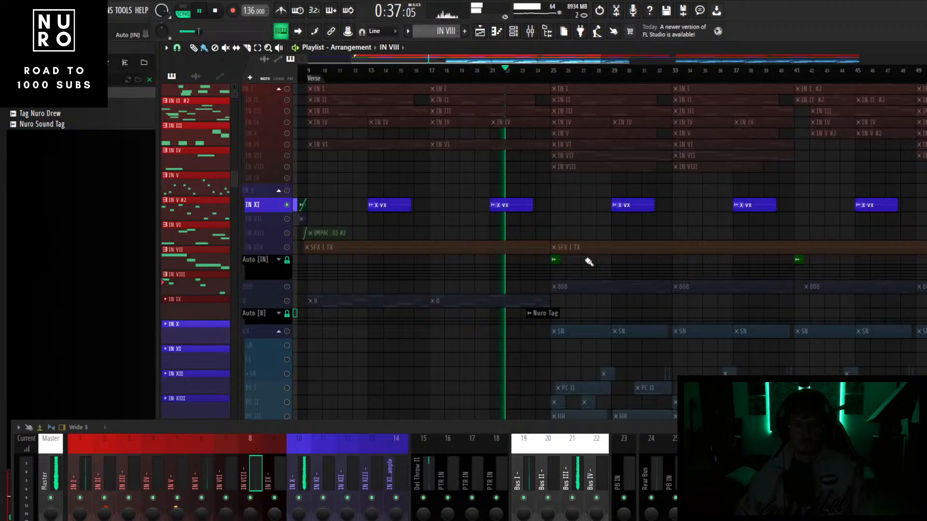
key("space")
- Enable tracks IN I through IN XIV and audition them together from bar 25
scroll(589, 262, "up", 3)
right_click(287, 88)
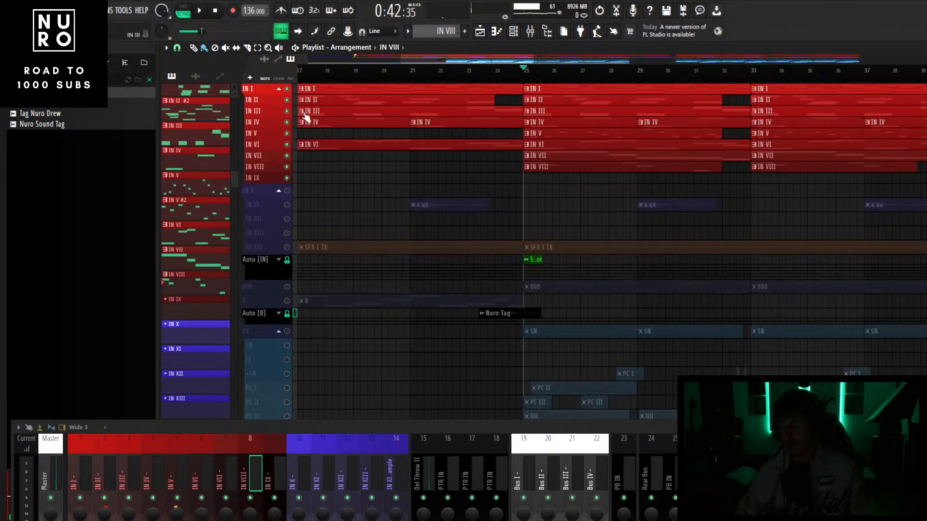
left_click_drag(289, 191, 289, 220)
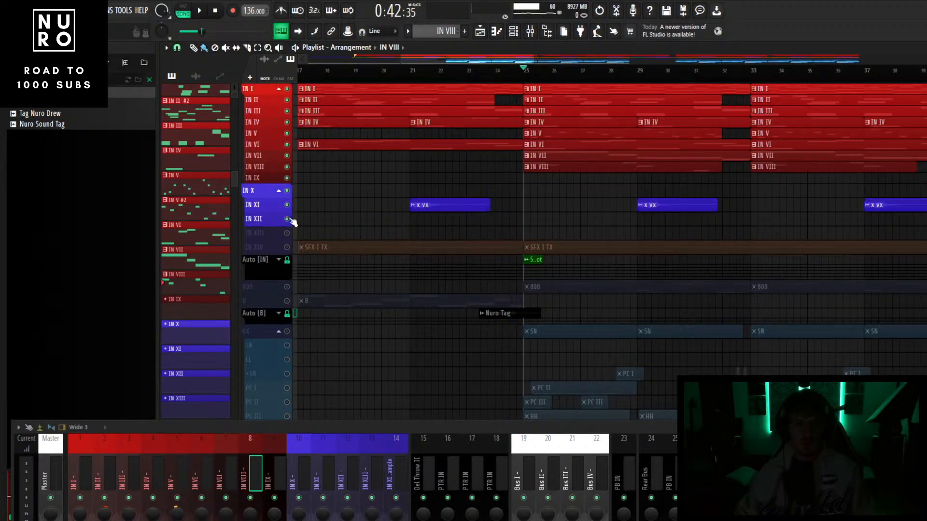
left_click(289, 247)
scroll(408, 178, "down", 4)
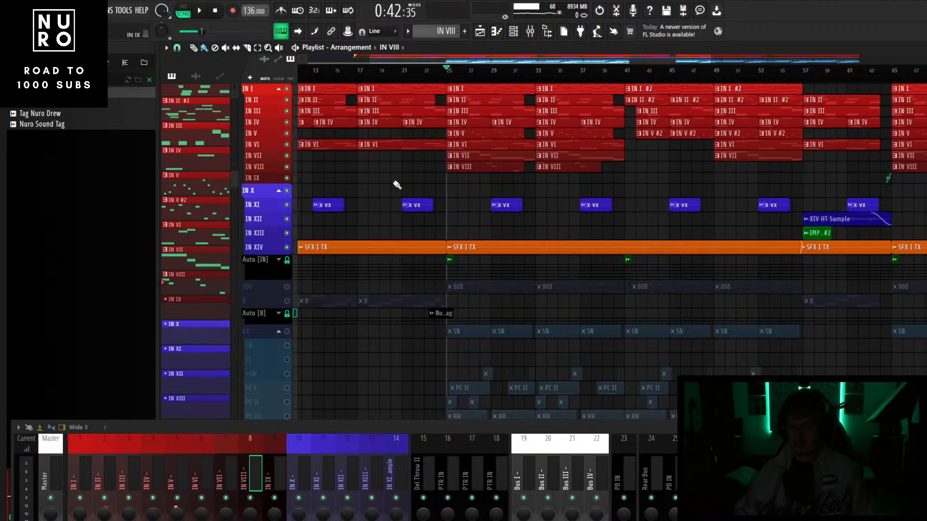
key("space")
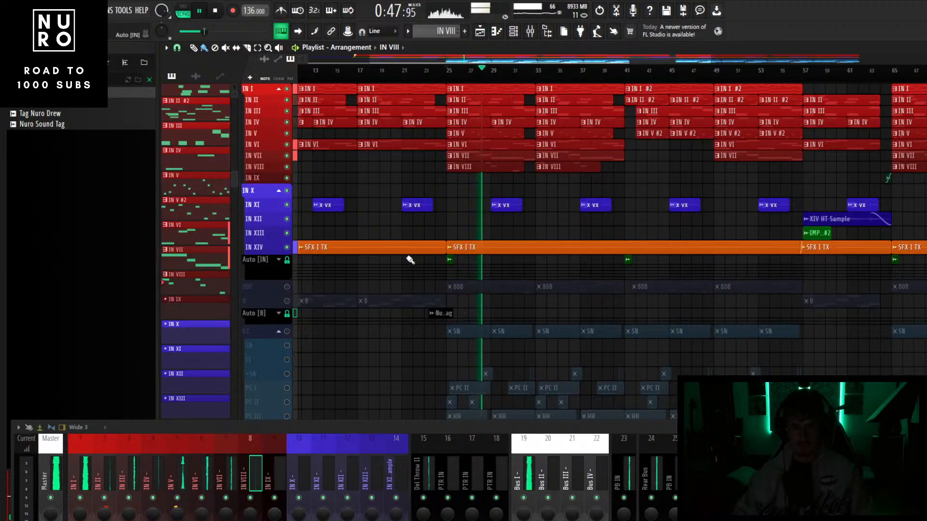
scroll(428, 251, "down", 5)
key("space")
- Enable every track and play the full beat with 808 and drums from bar 25
right_click(287, 255)
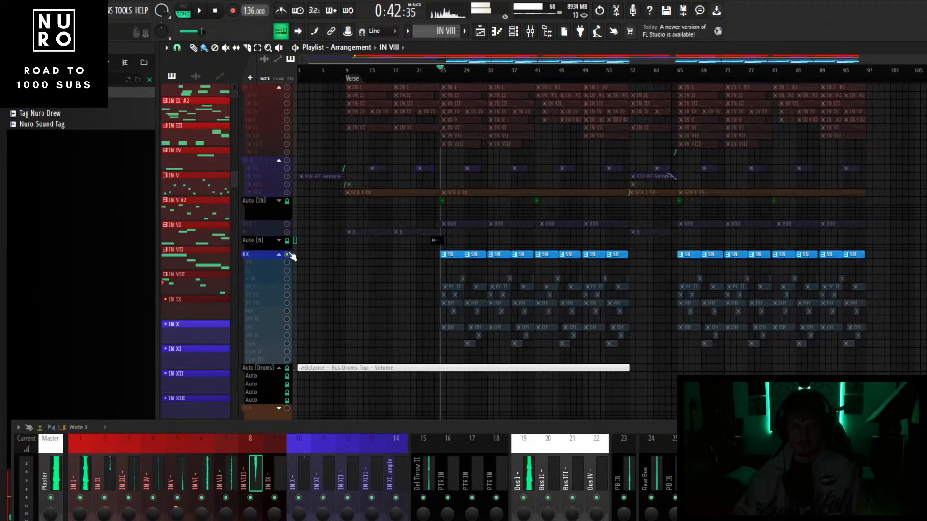
right_click(287, 255)
key("space")
scroll(429, 270, "up", 3)
scroll(474, 302, "up", 3)
scroll(474, 303, "down", 3)
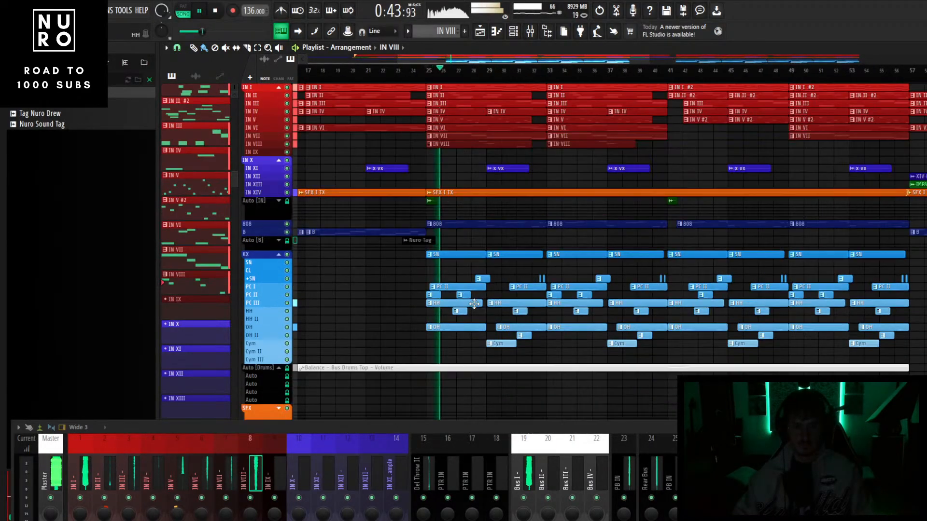
scroll(478, 338, "down", 3)
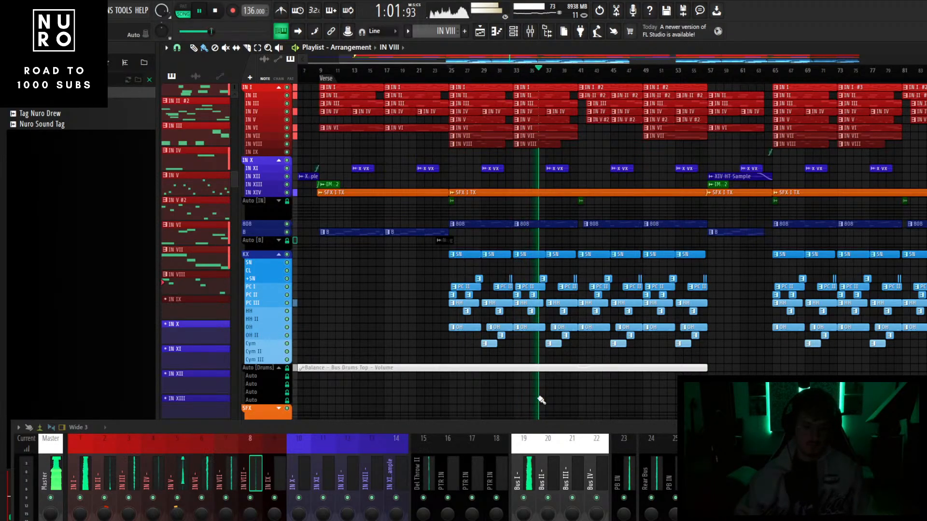
- Select the CL channel among the drum channels in the enlarged mixer, close the mixer, and stop the song
left_click_drag(646, 422, 635, 366)
scroll(607, 405, "down", 3)
scroll(607, 404, "down", 5)
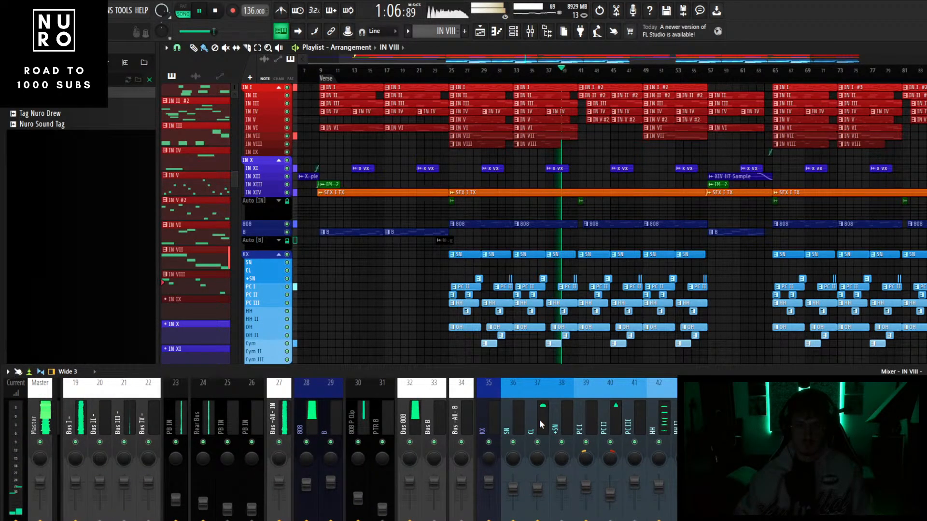
left_click(539, 420)
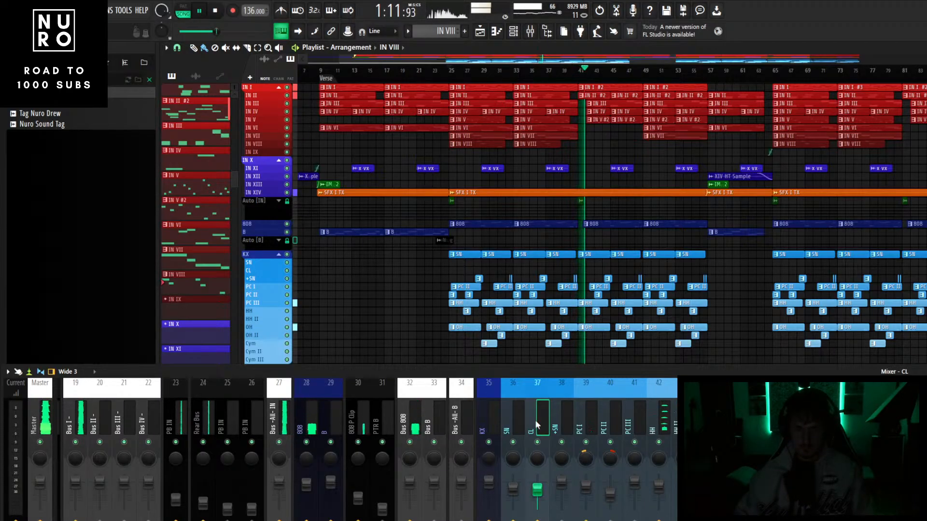
left_click_drag(792, 372, 662, 327)
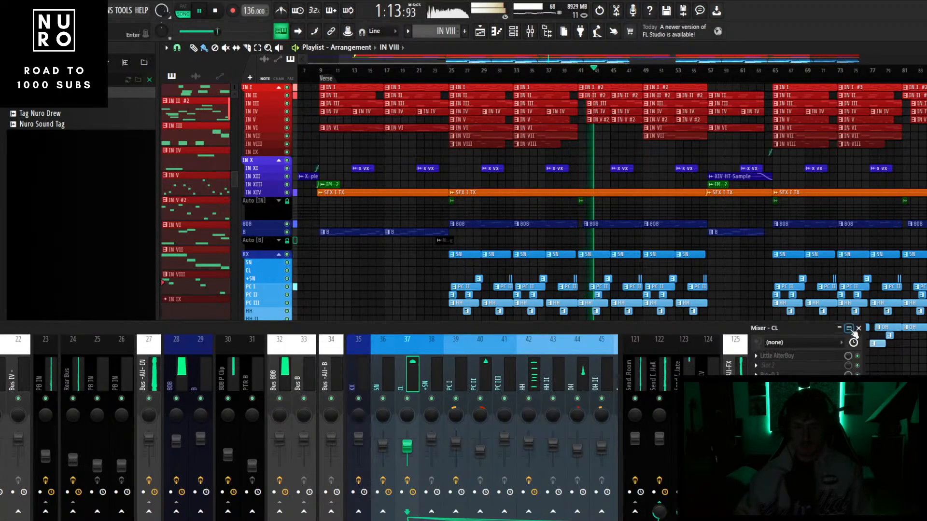
left_click(861, 328)
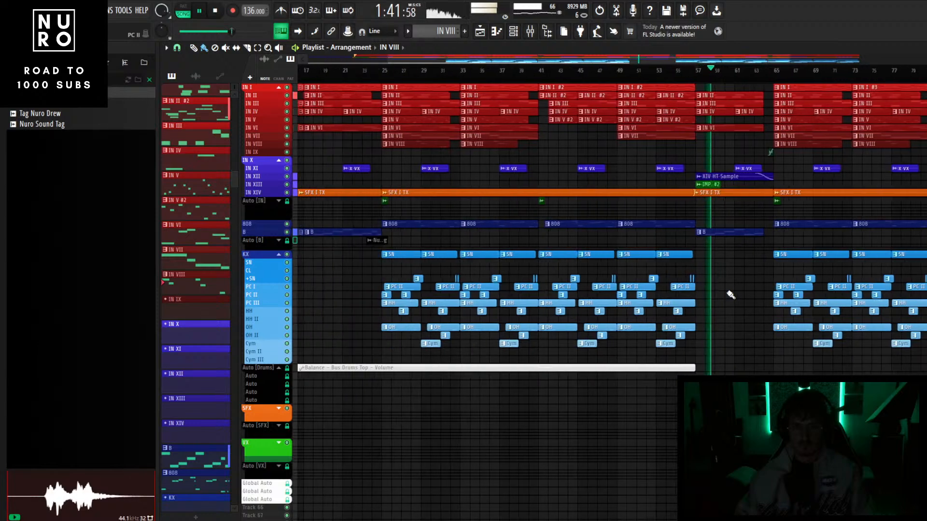
scroll(730, 295, "down", 2)
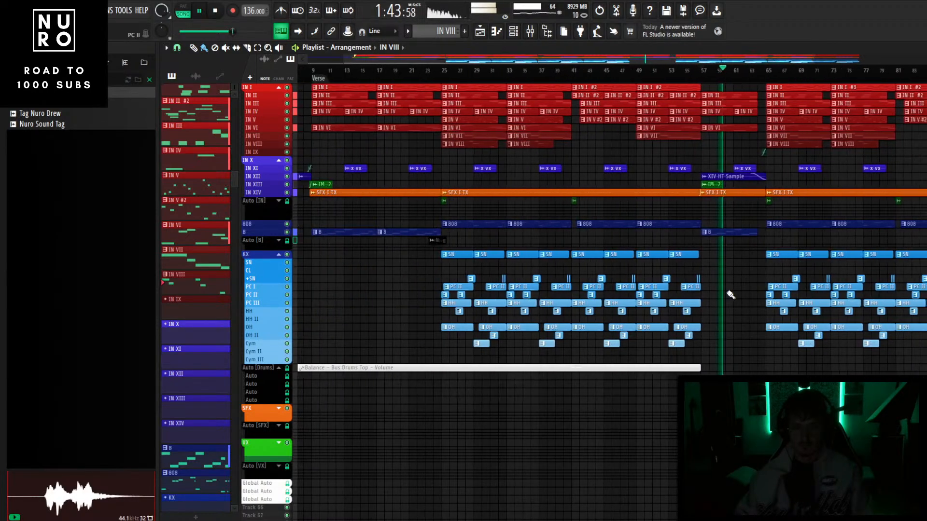
key("space")
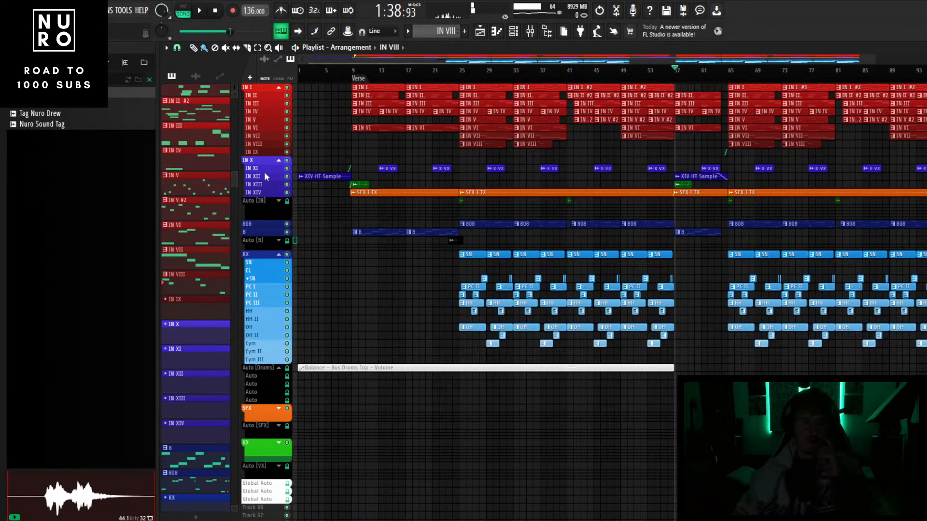
- Export the song from its start as the MP3 file UIUI DRUEK in Nuro - New Blood II, replacing the existing file
left_click(10, 10)
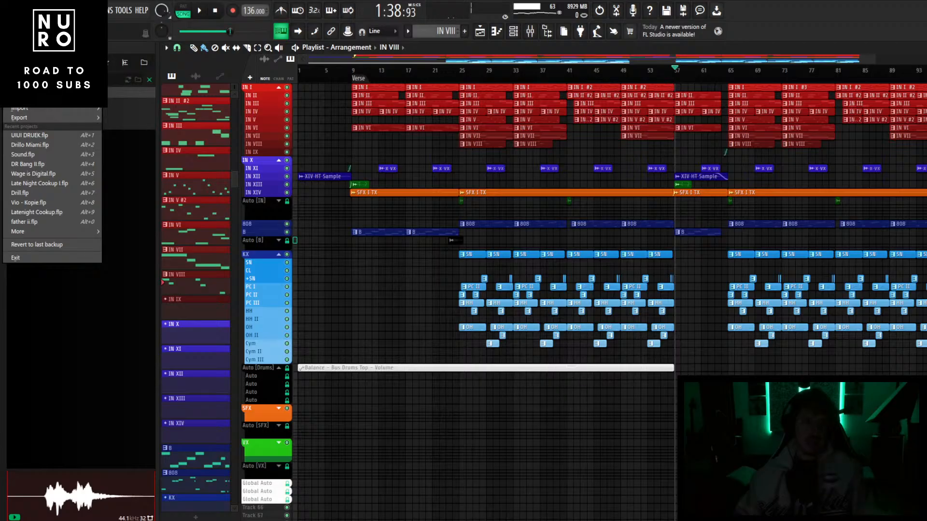
left_click(283, 85)
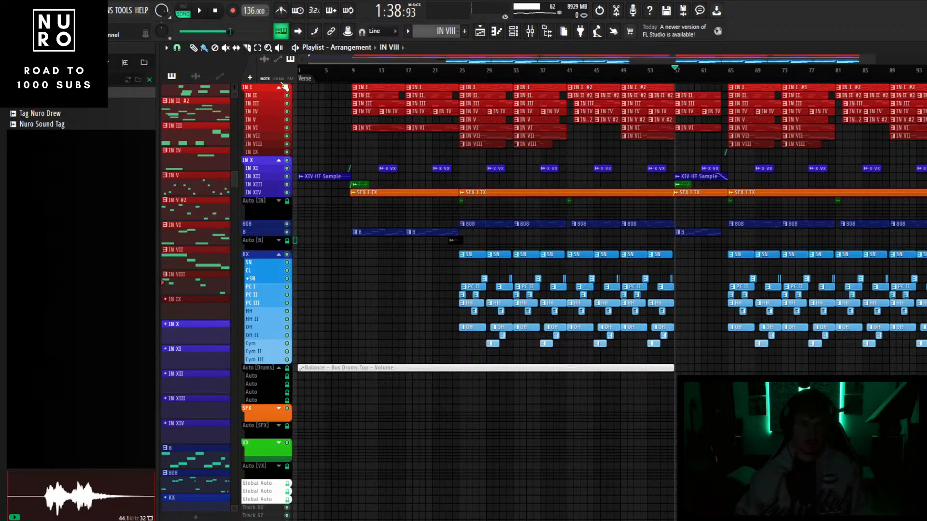
left_click(301, 71)
left_click(11, 11)
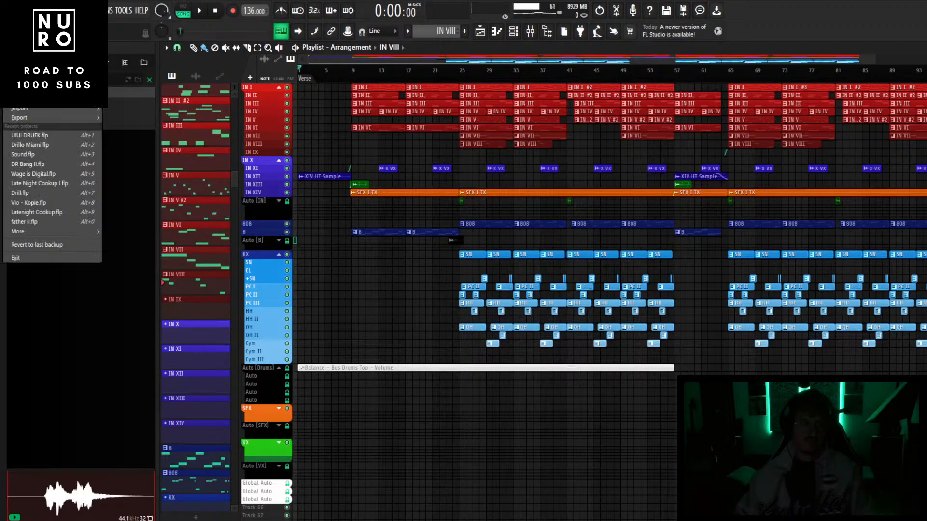
left_click(10, 10)
left_click(10, 10)
mouse_move(18, 120)
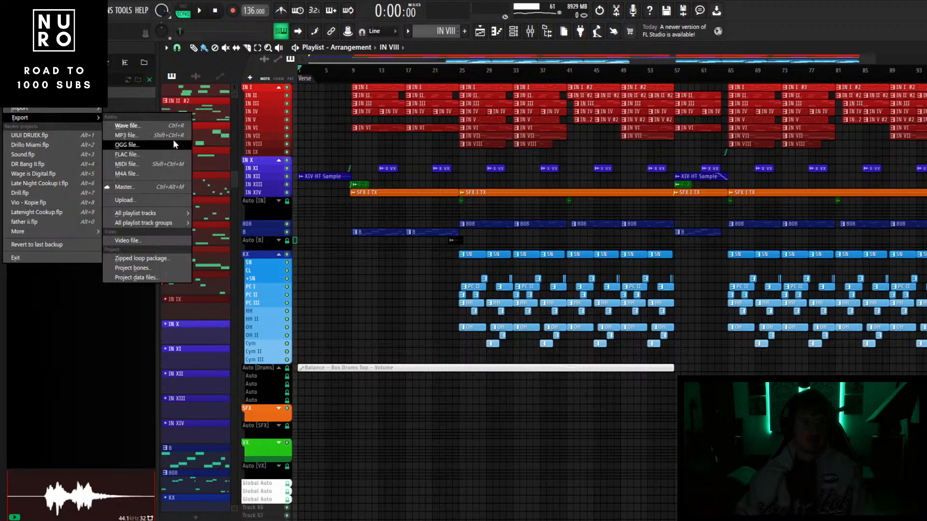
left_click(169, 144)
left_click(776, 328)
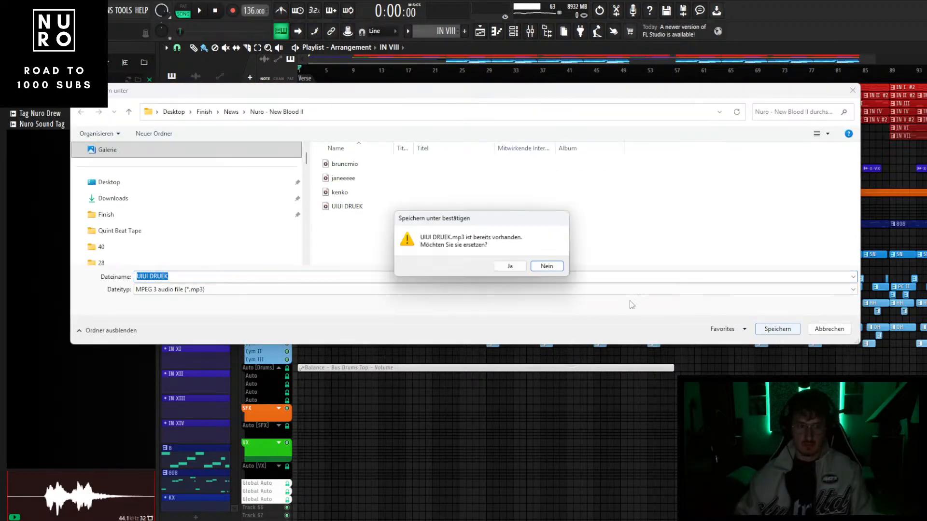
left_click(505, 265)
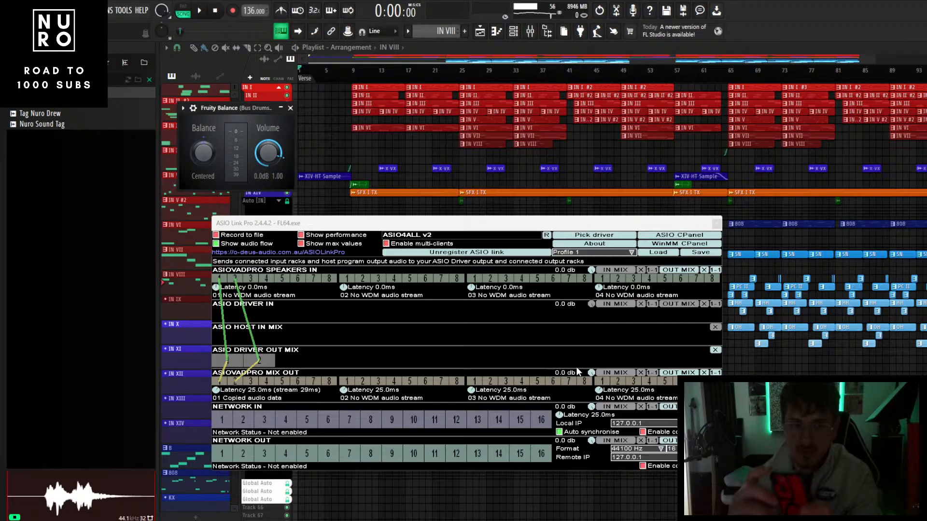
- Close the ASIO Link Pro and Fruity Balance windows to leave the playlist clear
left_click(717, 224)
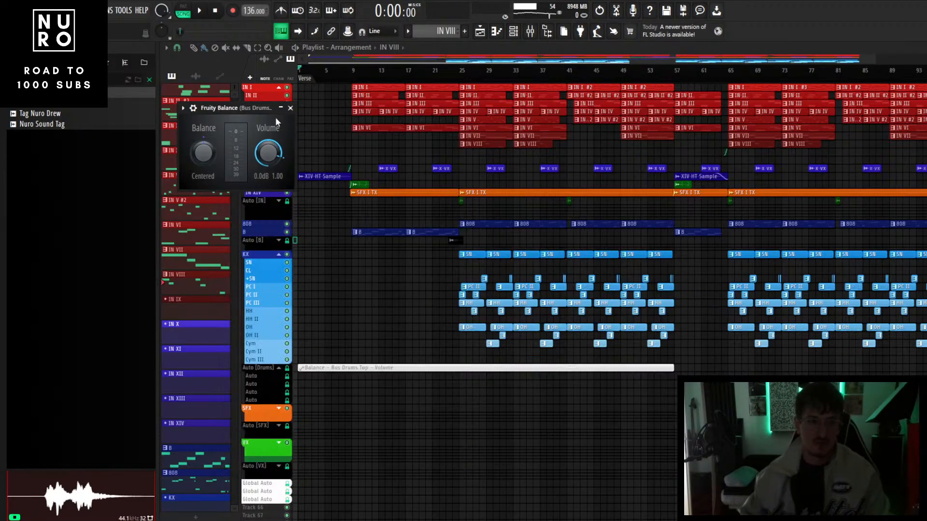
left_click(290, 109)
scroll(332, 183, "down", 1)
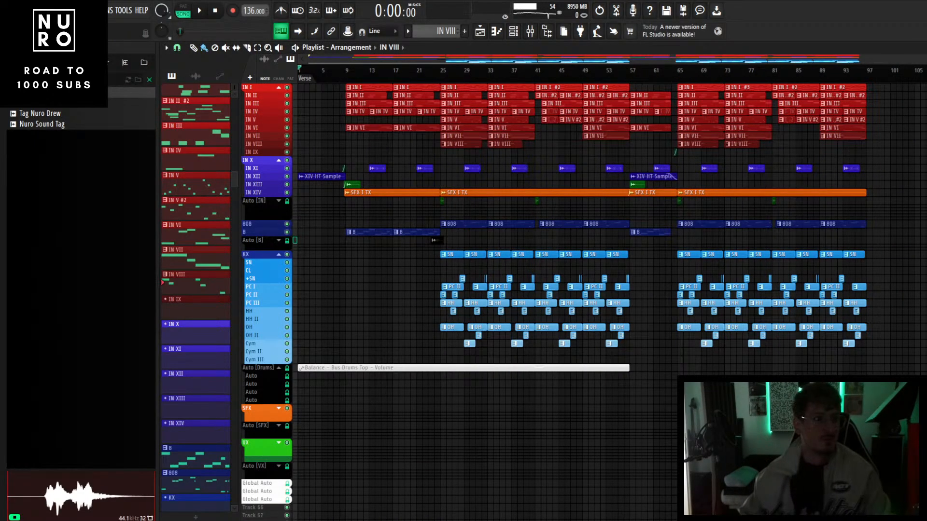
left_click(11, 10)
left_click(414, 47)
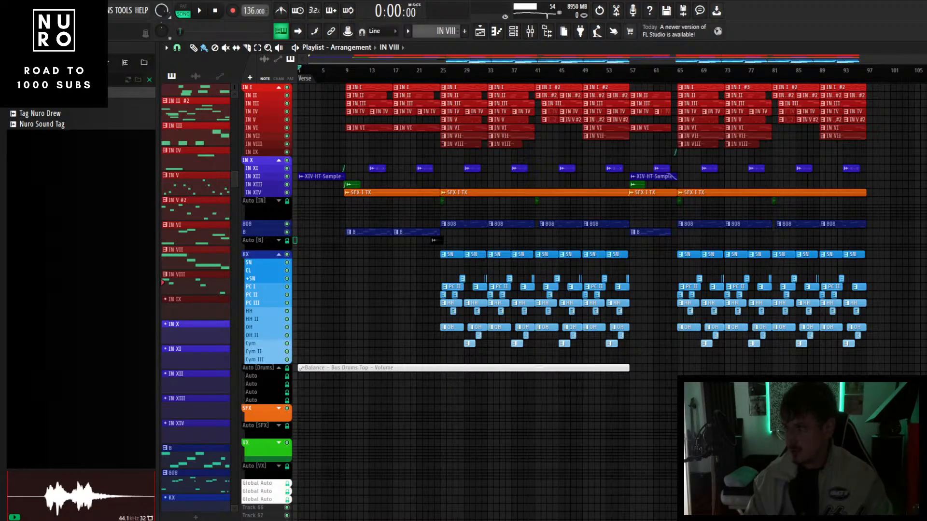
- Switch to File Explorer and move the UIUI DRUEK project and MP3 from Nuro - New Blood II into the [Beats Done] folder
left_click(923, 7)
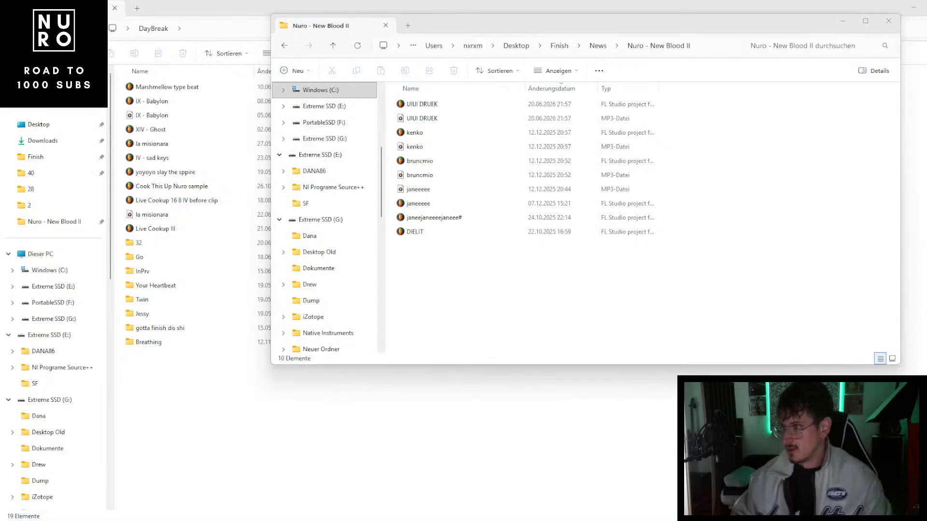
left_click(436, 120)
left_click(434, 103, "ctrl")
key("ctrl+x")
left_click(401, 437)
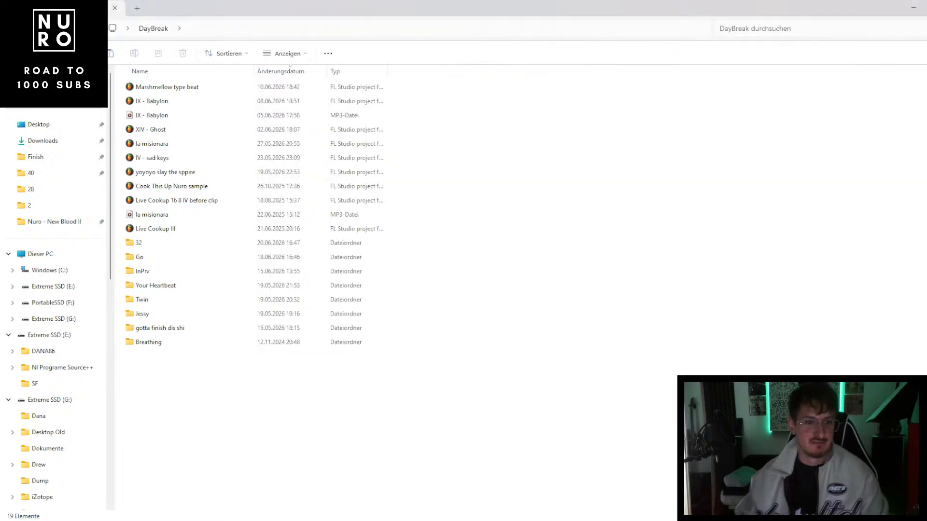
left_click(545, 520)
left_click(540, 490)
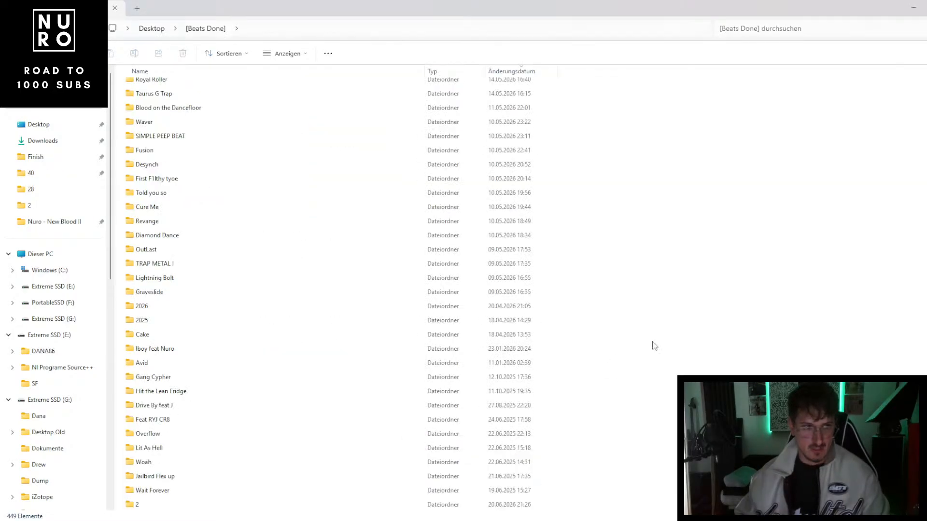
key("ctrl+v")
- Open the janeejaneeeejaneee# project from the Nuro - New Blood II folder and clear the folder window out of the way
left_click(922, 5)
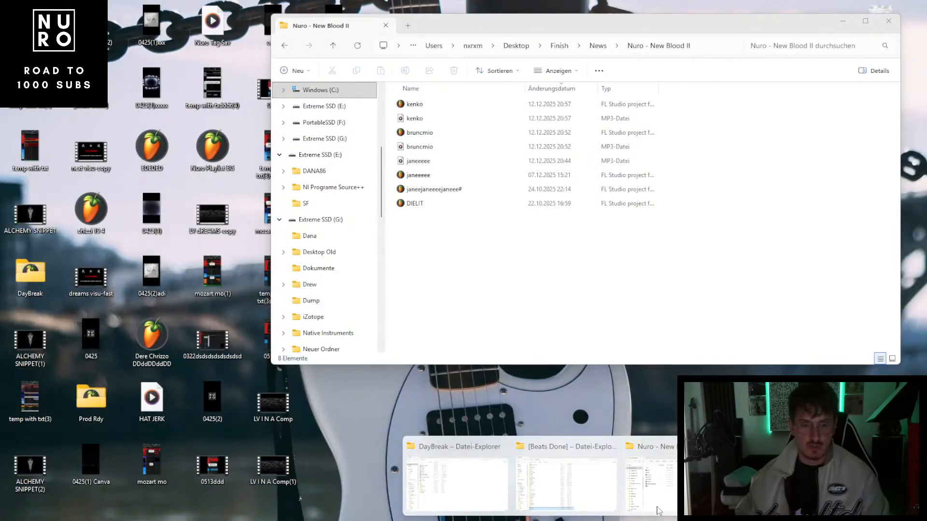
left_click(658, 511)
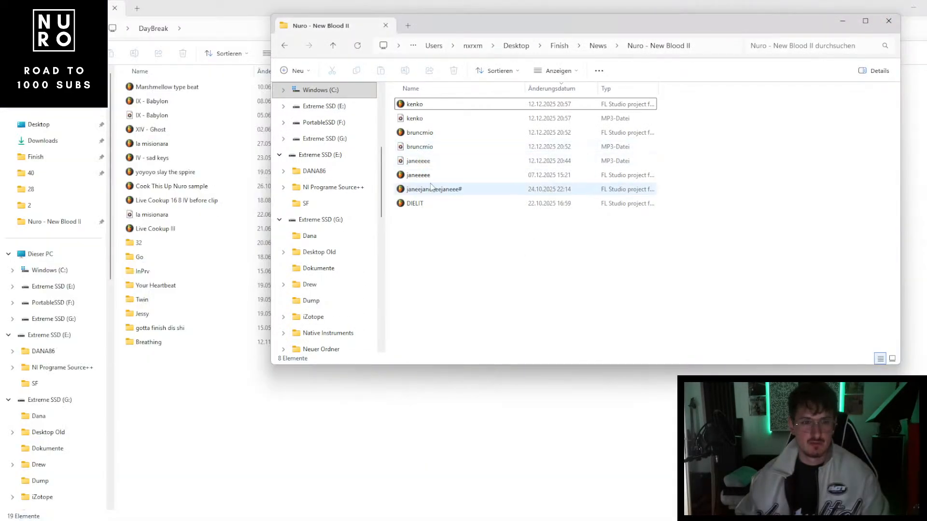
left_click(434, 189)
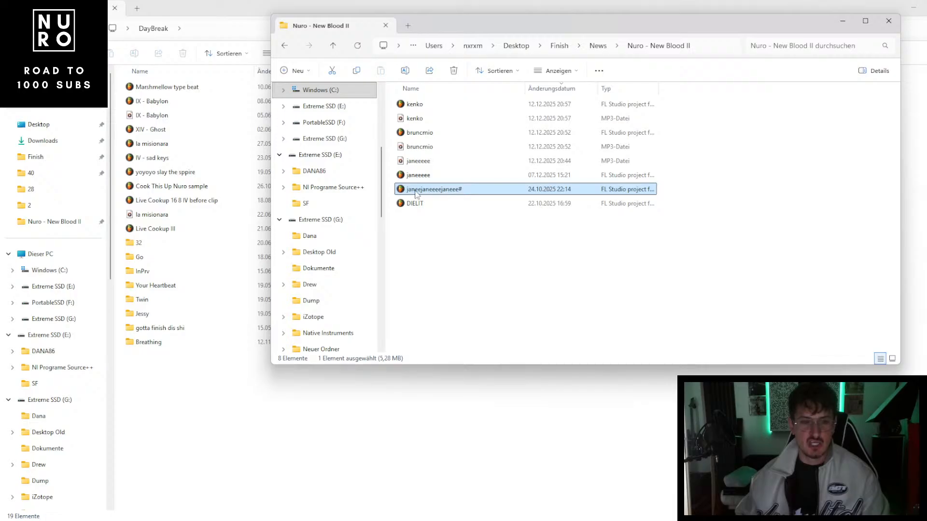
double_click(415, 190)
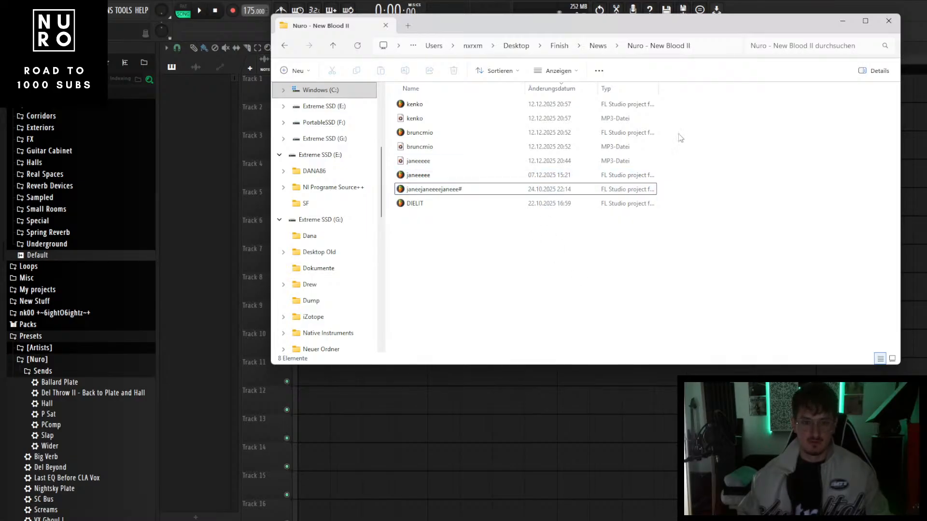
left_click(836, 24)
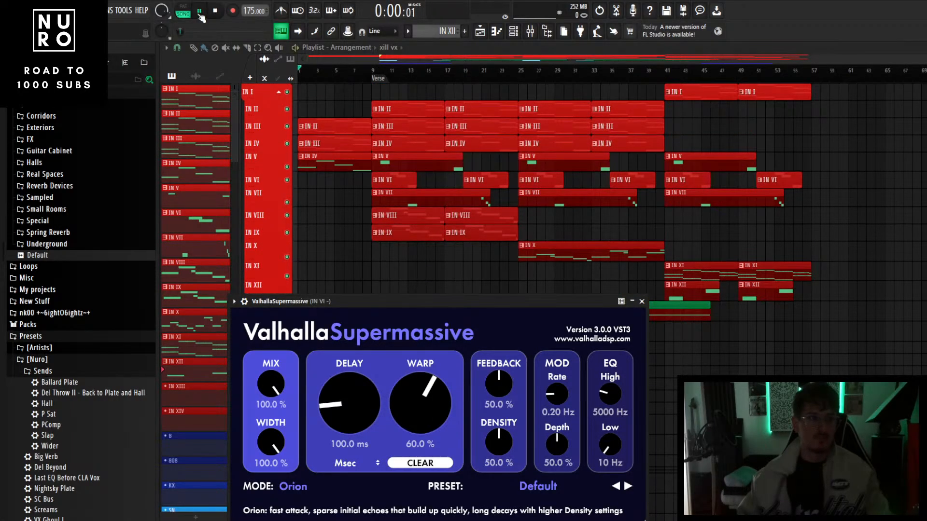
- Audition the opened arrangement from its start while looking over its tracks, close ValhallaSupermassive, and stop playback
scroll(364, 213, "down", 1)
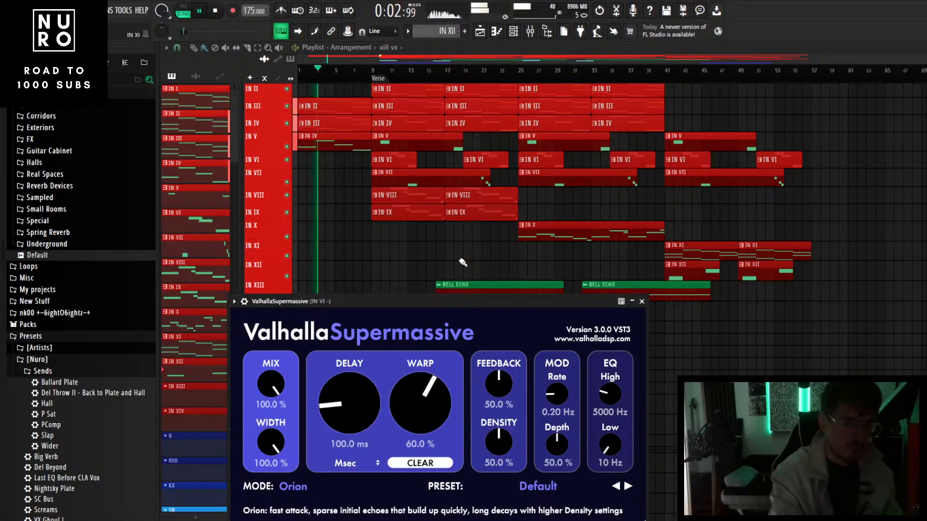
left_click(642, 302)
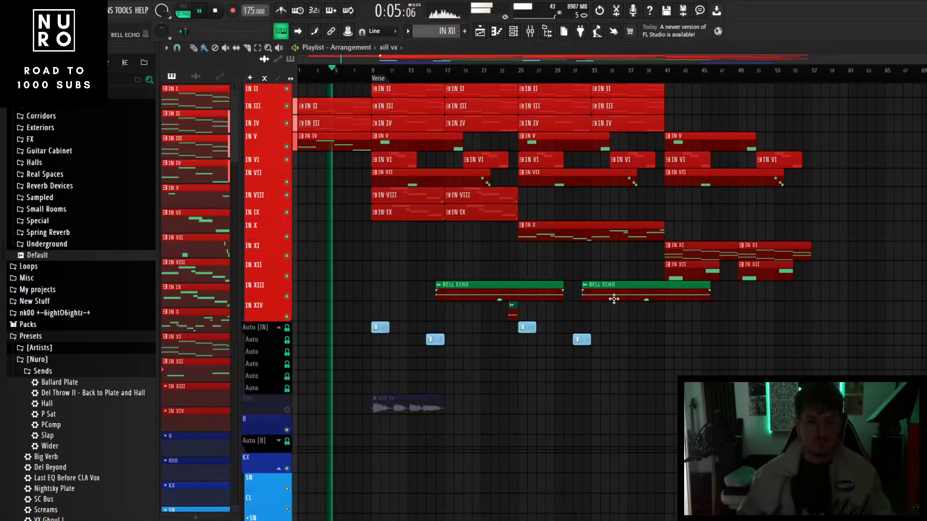
scroll(455, 311, "down", 7)
scroll(406, 317, "up", 8)
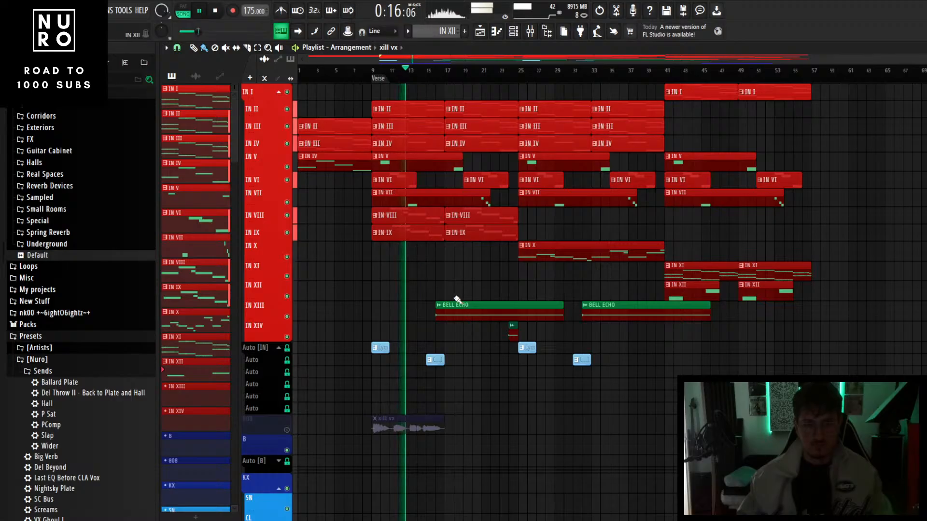
key("space")
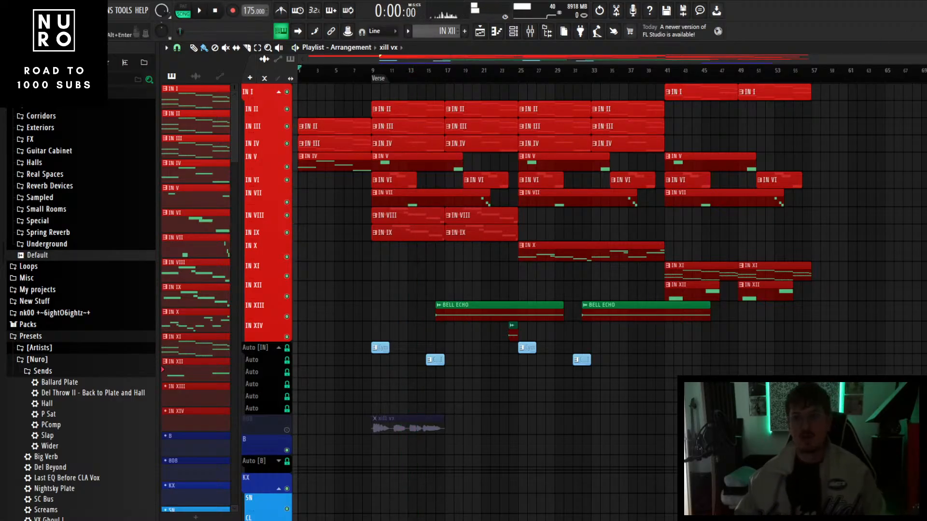
- Start a new project, switch to the DayBreak folder in File Explorer, and select Live Cookup III
key("ctrl+n")
left_click(525, 292)
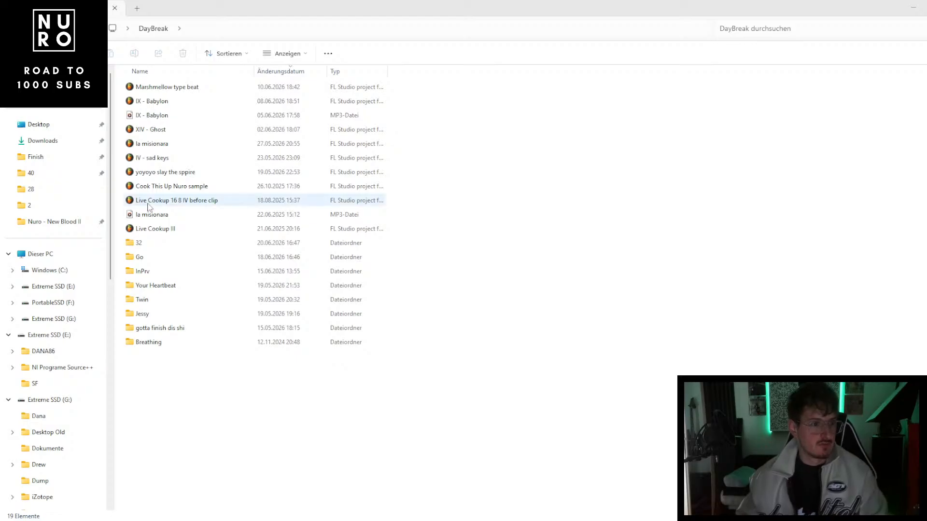
left_click(206, 232)
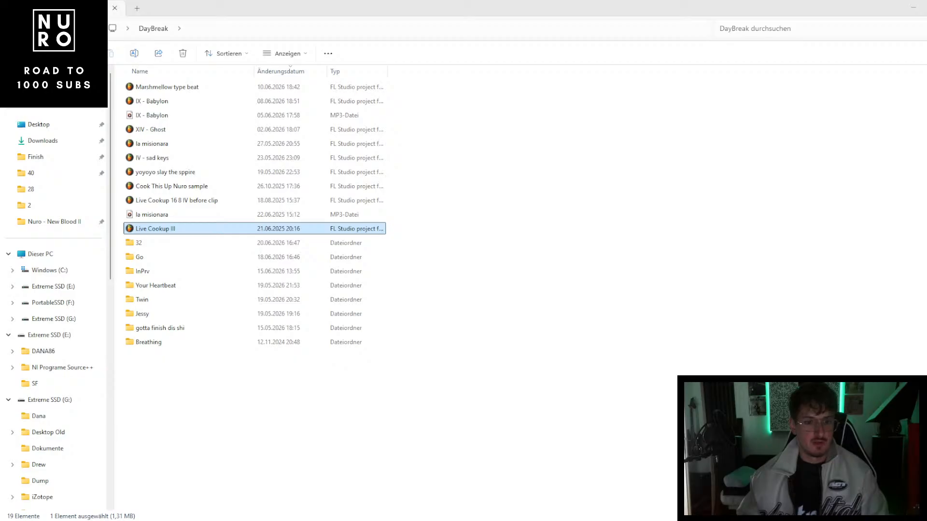
- Open the Trap Metal 21 11 project from the Trap Metal folder inside News > live cookup
mouse_move(550, 493)
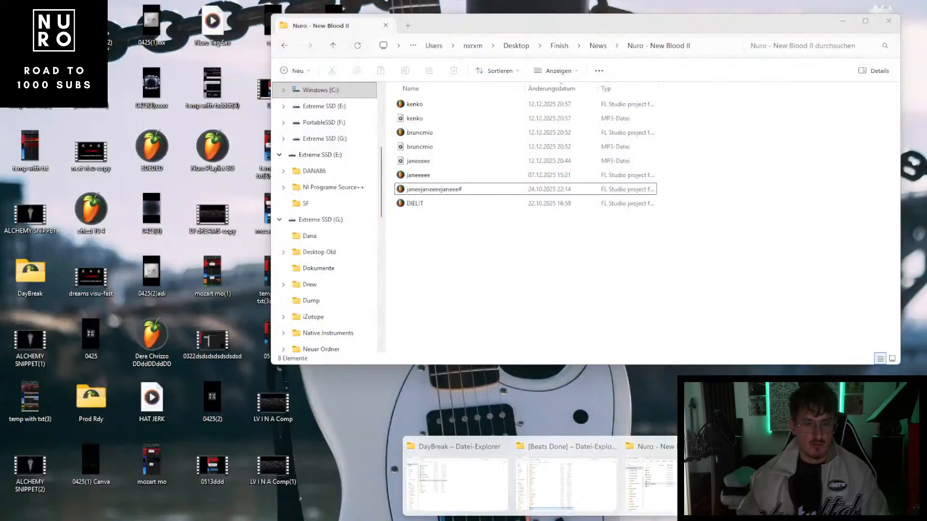
left_click(656, 483)
left_click(610, 46)
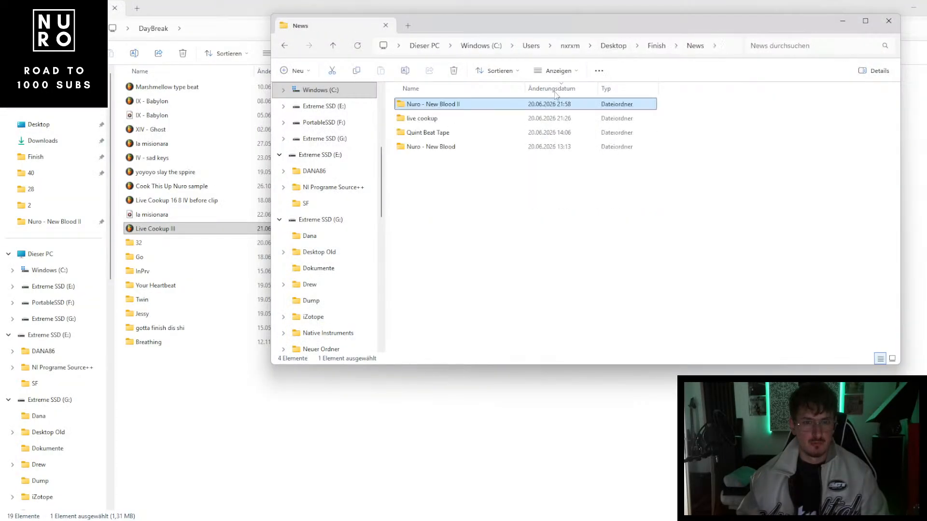
double_click(462, 122)
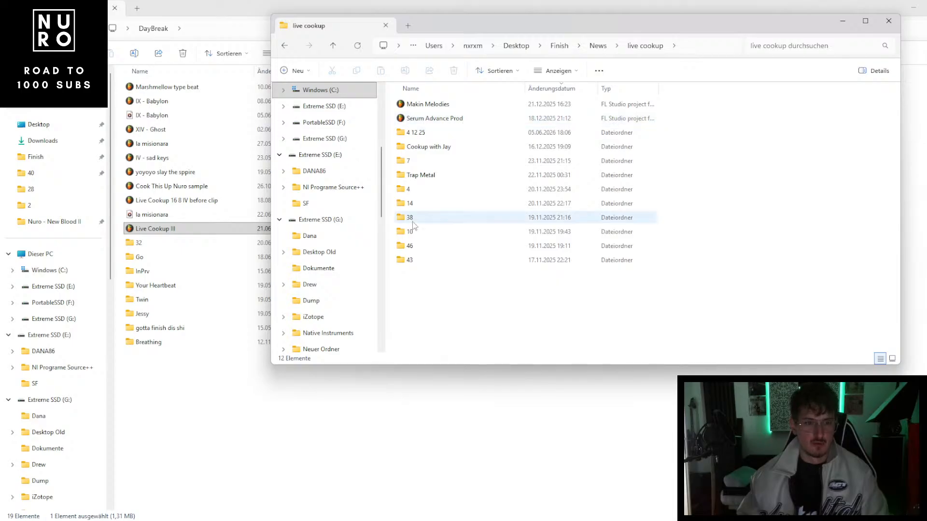
left_click(414, 165)
double_click(418, 176)
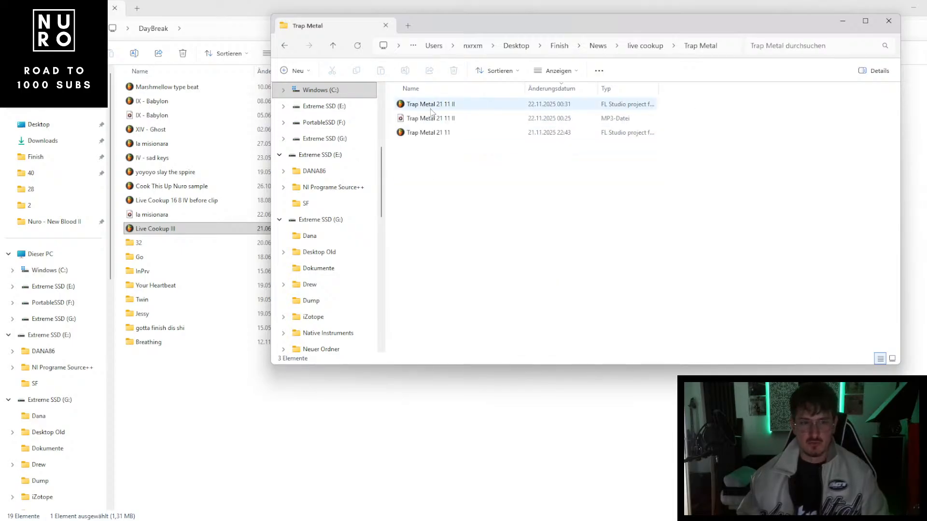
double_click(430, 132)
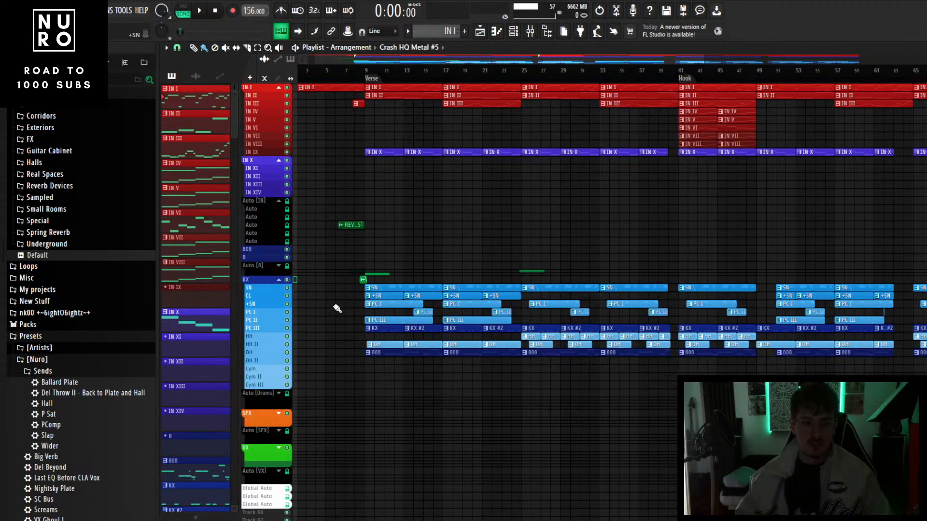
- Select all drum and 808 clips in the playlist and move them down four tracks
left_click_drag(328, 382, 888, 285)
scroll(406, 353, "up", 2)
left_click_drag(406, 353, 399, 394)
- Select the row of 808 clips below the drums and move it up onto the 808 track
left_click(365, 396, "ctrl")
scroll(358, 399, "down", 2)
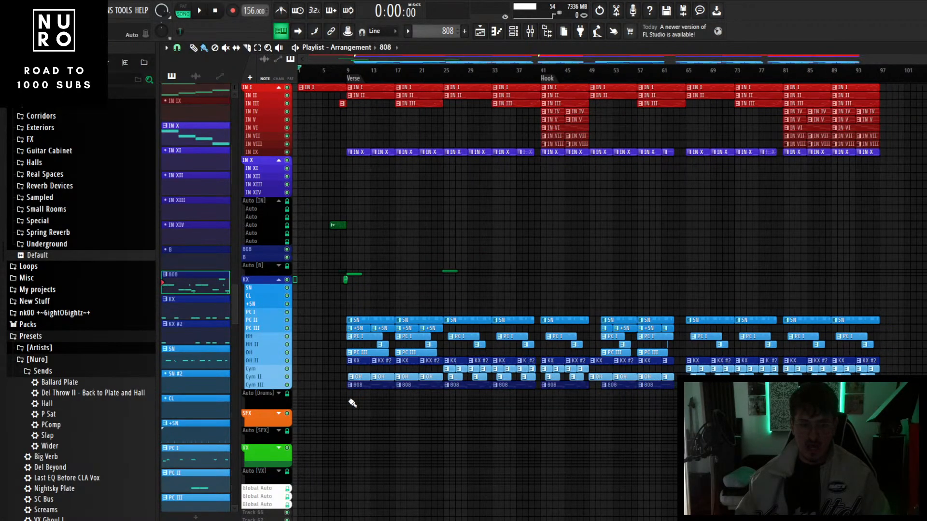
left_click_drag(331, 400, 816, 255)
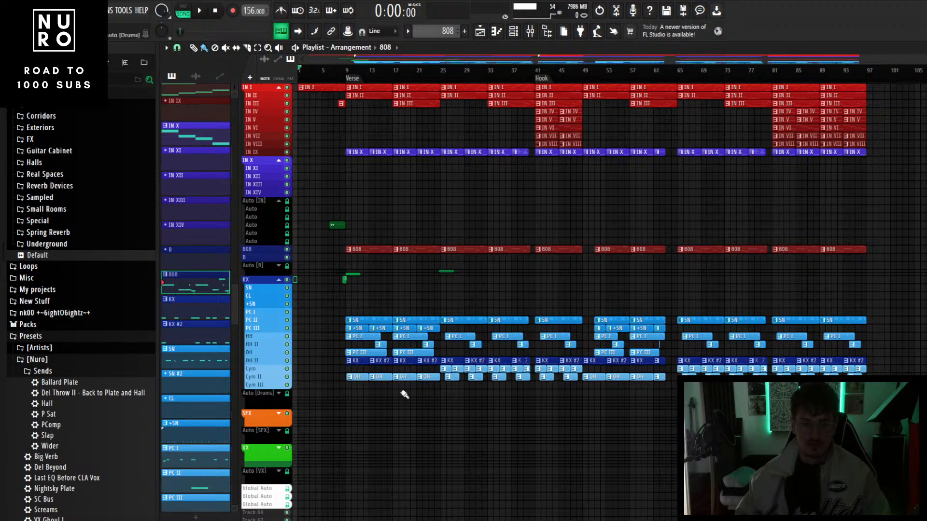
- Select all KX and KX #2 clips and move them up from the OH II track to the SN track
left_click(333, 366)
left_click_drag(339, 360, 845, 365)
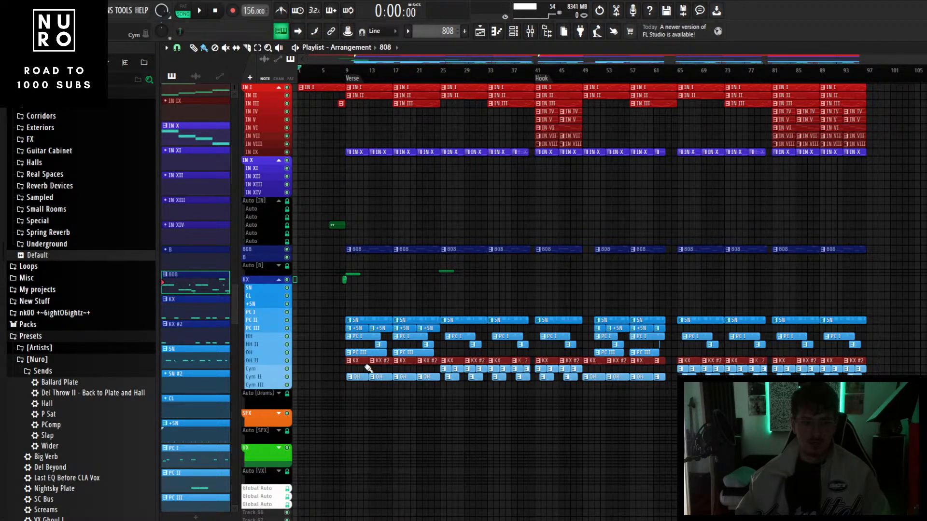
left_click_drag(366, 363, 365, 288)
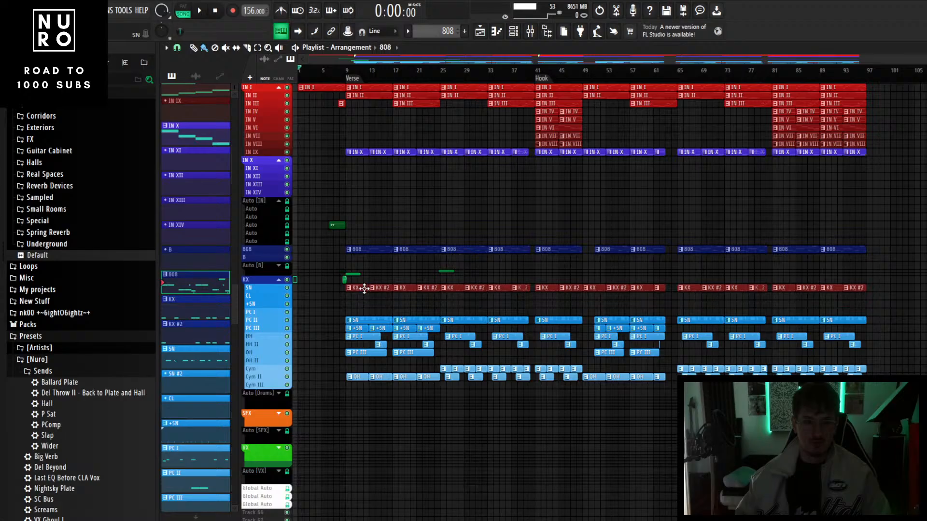
left_click(365, 289)
- Move the green crash audio clips up to the IN XIII, IN XIV and Auto [IN] tracks, and the KX clips onto the KX track
scroll(352, 286, "up", 3)
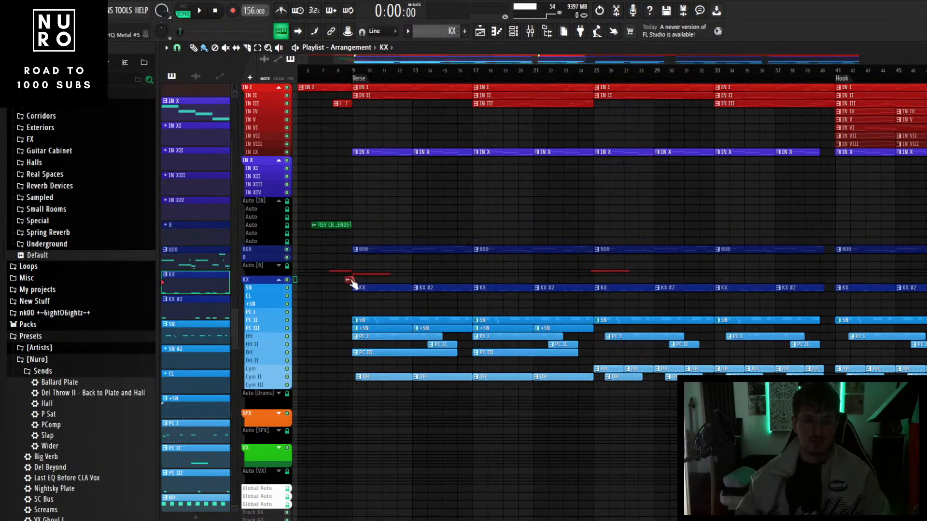
left_click_drag(351, 281, 362, 201)
scroll(459, 306, "down", 5)
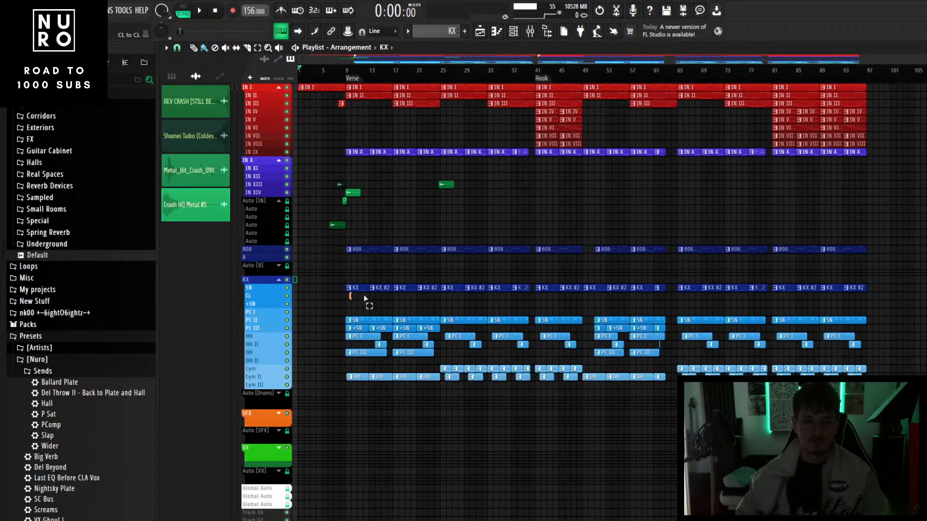
left_click_drag(350, 284, 853, 279)
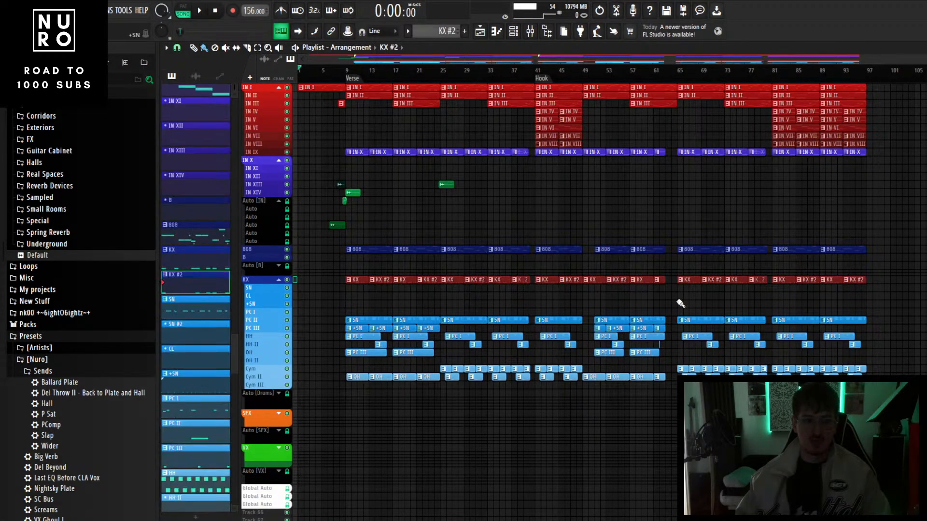
- Select all drum clips below the KX row and move them up four tracks so the SN clips sit on the SN track
left_click_drag(309, 309, 899, 435)
scroll(351, 366, "up", 4)
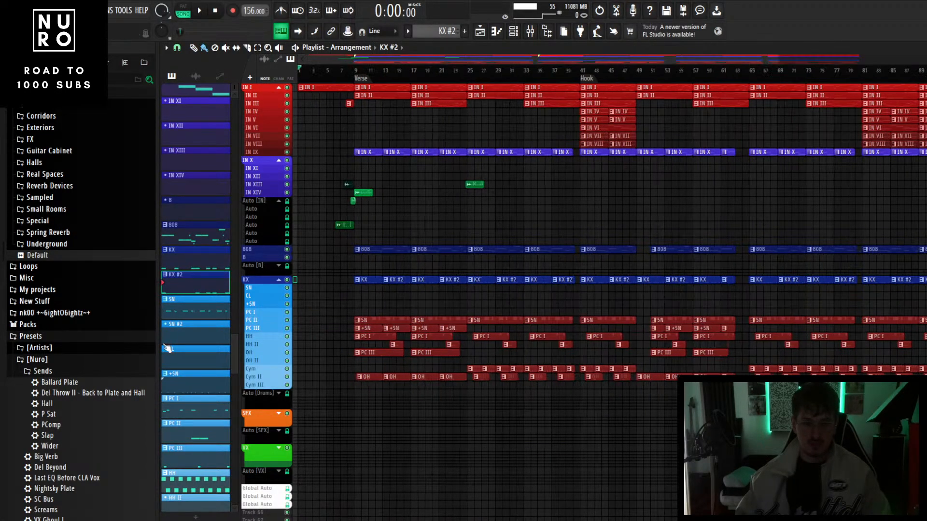
left_click_drag(390, 320, 390, 283)
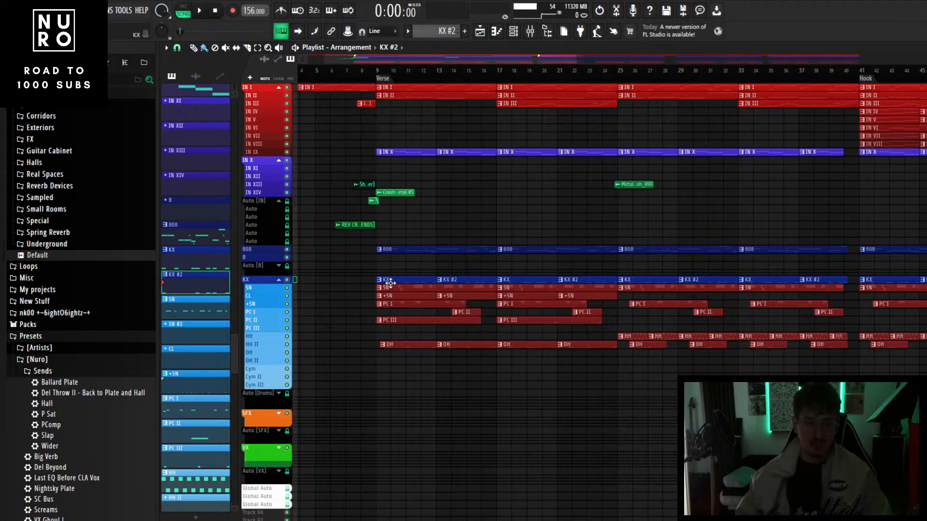
scroll(356, 296, "down", 4)
- Select the +SN clips and every clip row below them and move them down one track onto the +SN track, clearing the selection
left_click(314, 302)
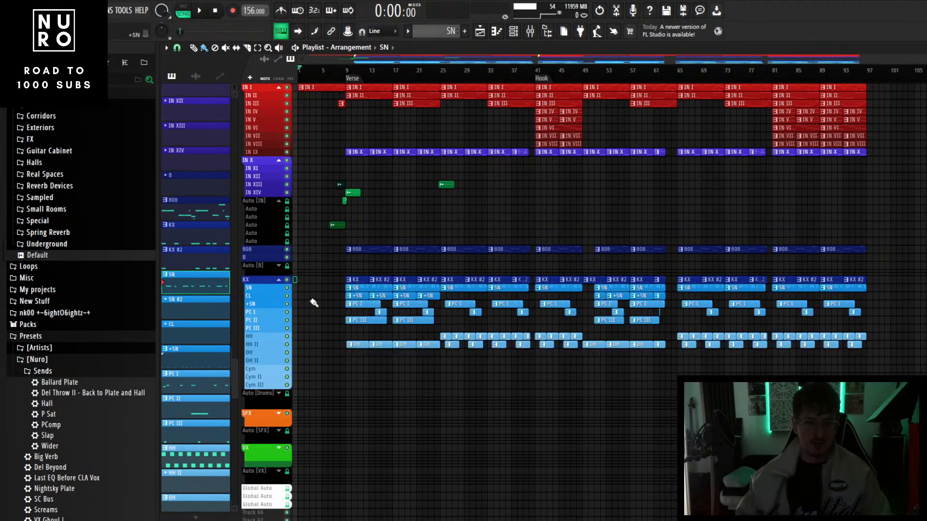
left_click_drag(315, 292, 893, 377)
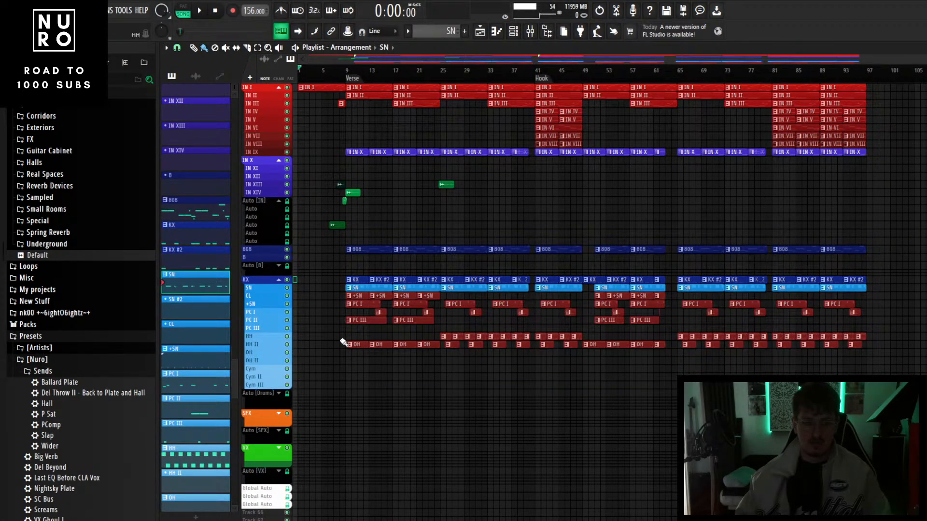
scroll(343, 342, "up", 3)
left_click_drag(383, 298, 379, 306)
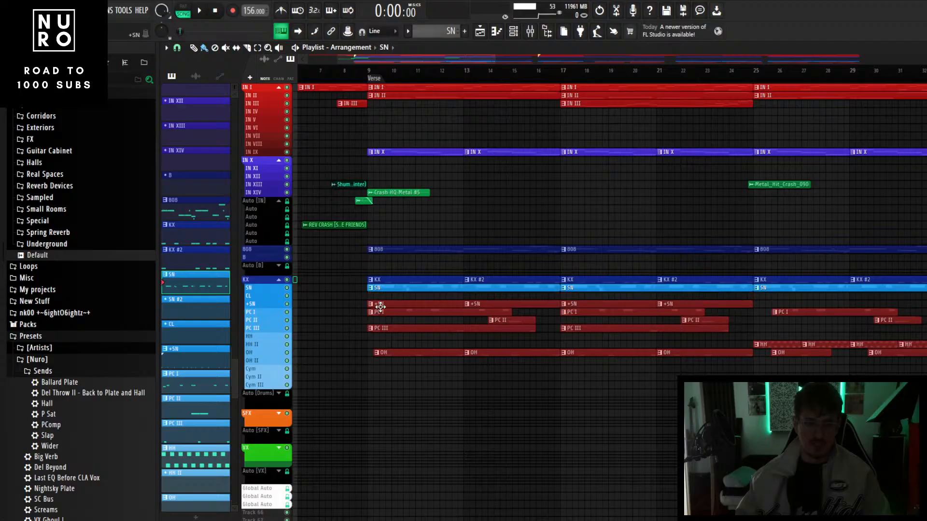
left_click(303, 391, "ctrl")
- Examine how the clips line up with their tracks across the arrangement and place the playhead at the Verse marker
scroll(368, 420, "up", 3)
scroll(382, 422, "up", 2)
scroll(382, 424, "up", 2)
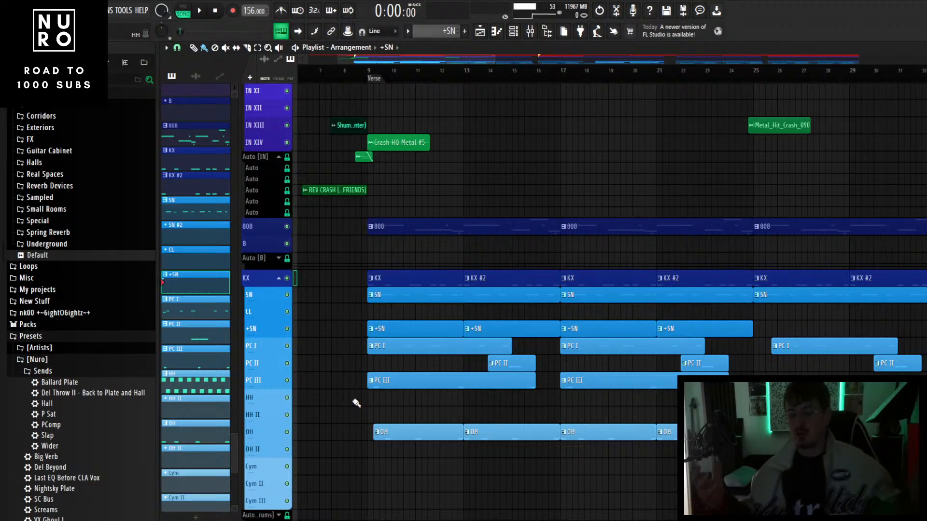
scroll(359, 403, "down", 2)
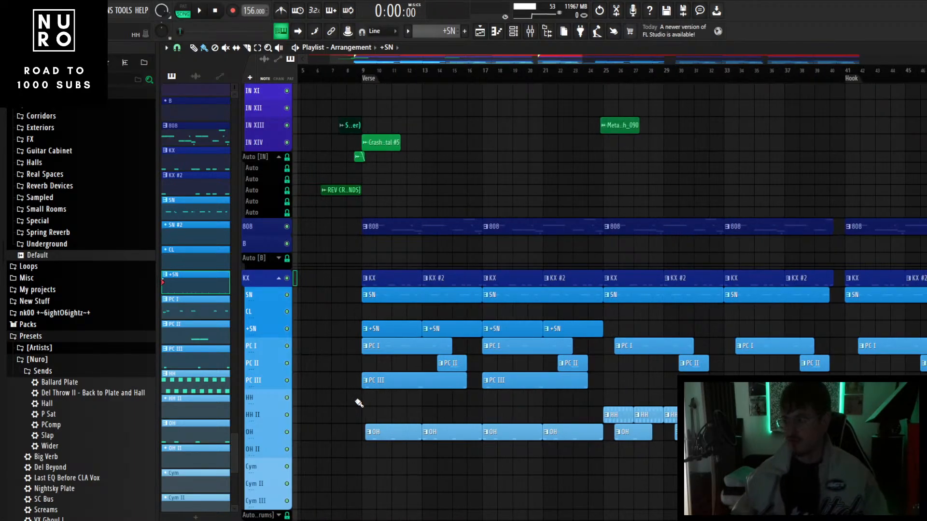
scroll(359, 403, "down", 3)
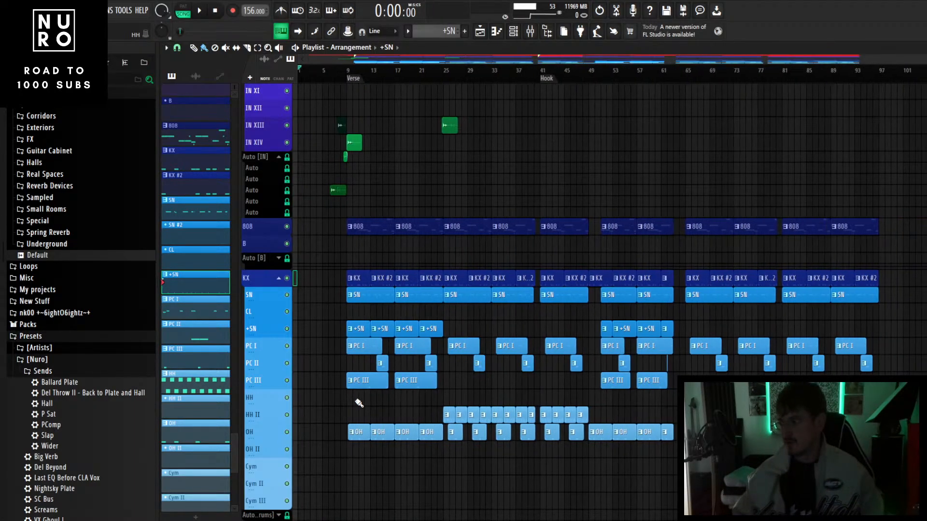
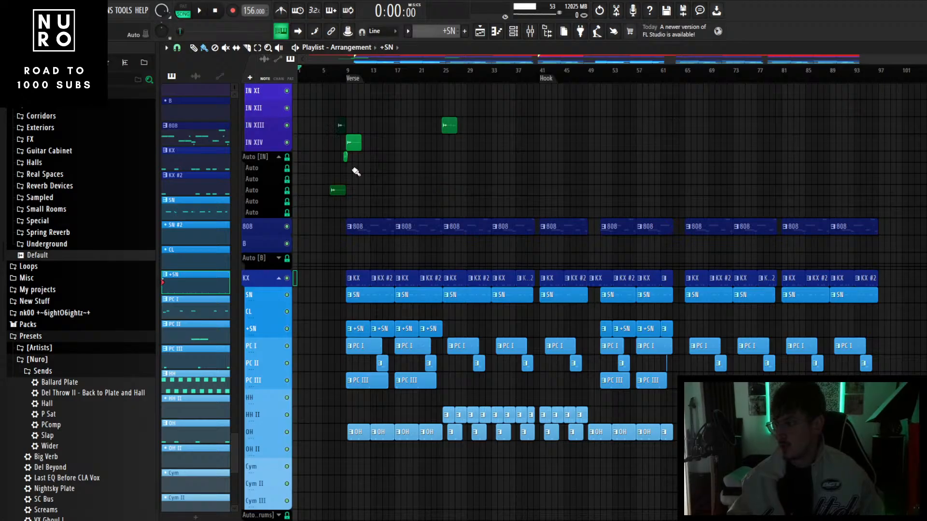
scroll(308, 284, "up", 5)
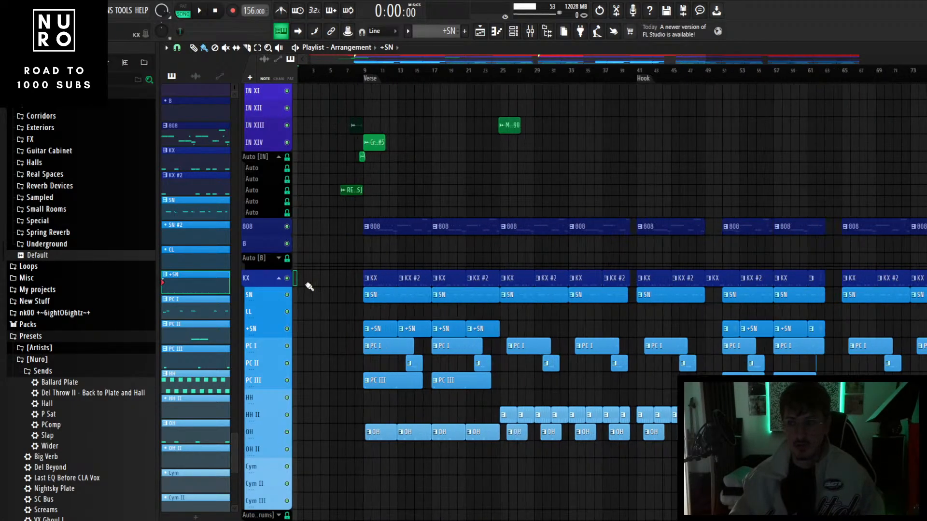
scroll(309, 283, "down", 5)
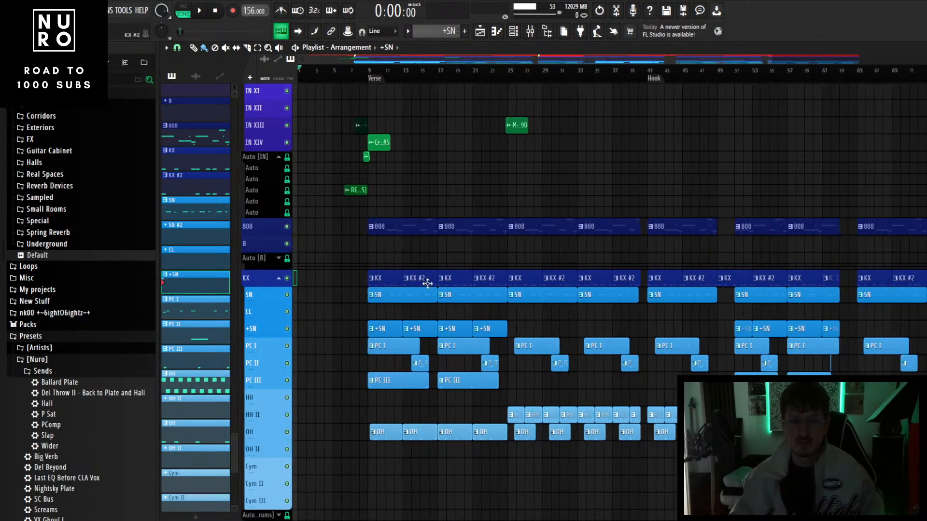
scroll(333, 273, "up", 4)
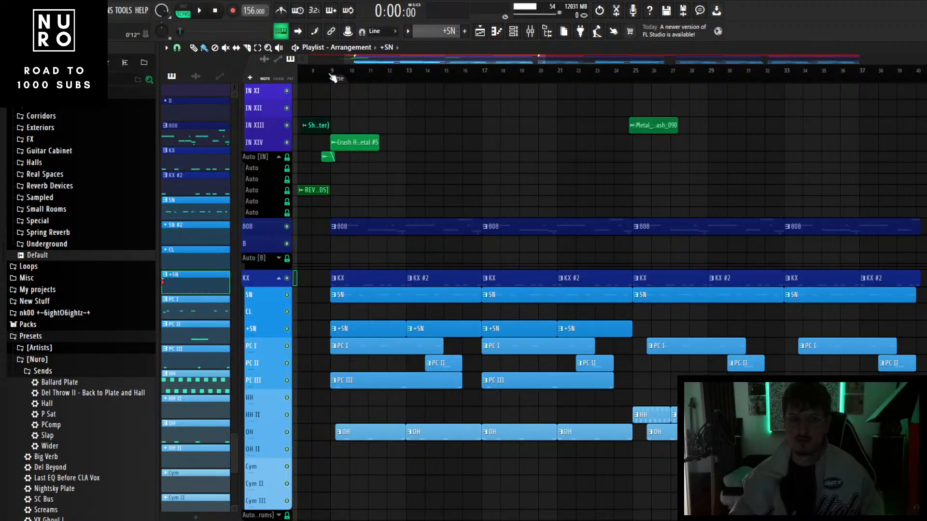
left_click(332, 78)
scroll(398, 309, "down", 3)
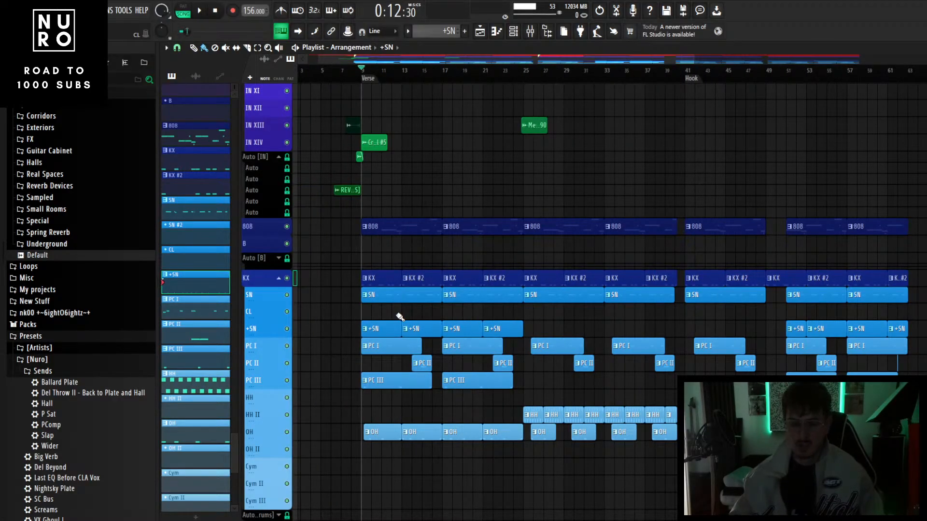
scroll(400, 316, "down", 3)
scroll(399, 317, "down", 3)
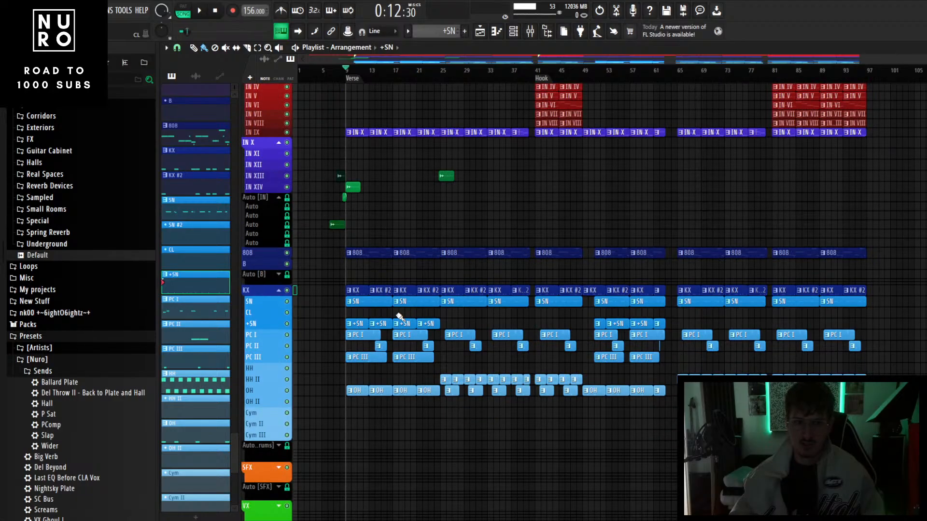
- Return the playhead to the song start and move all IN X clips down from the IN IX track to the IN X track
left_click_drag(306, 76, 179, 65)
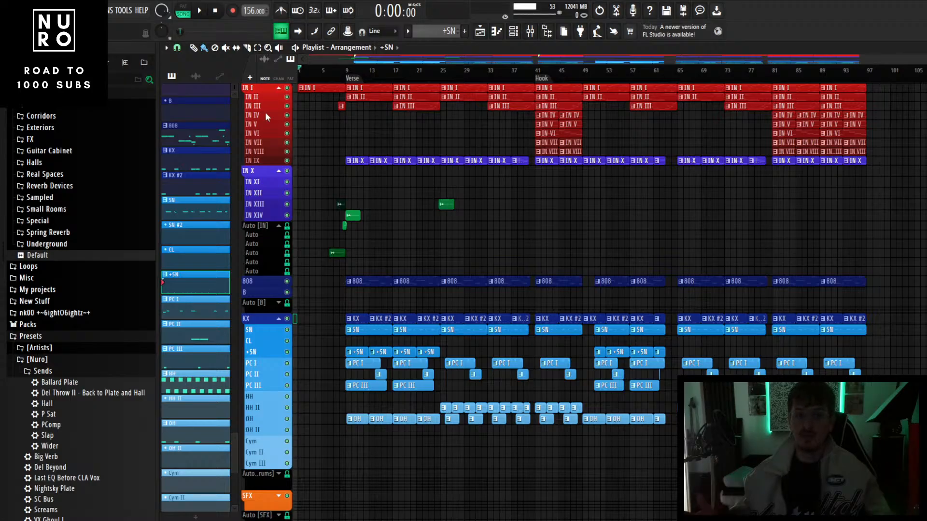
left_click_drag(355, 167, 874, 170)
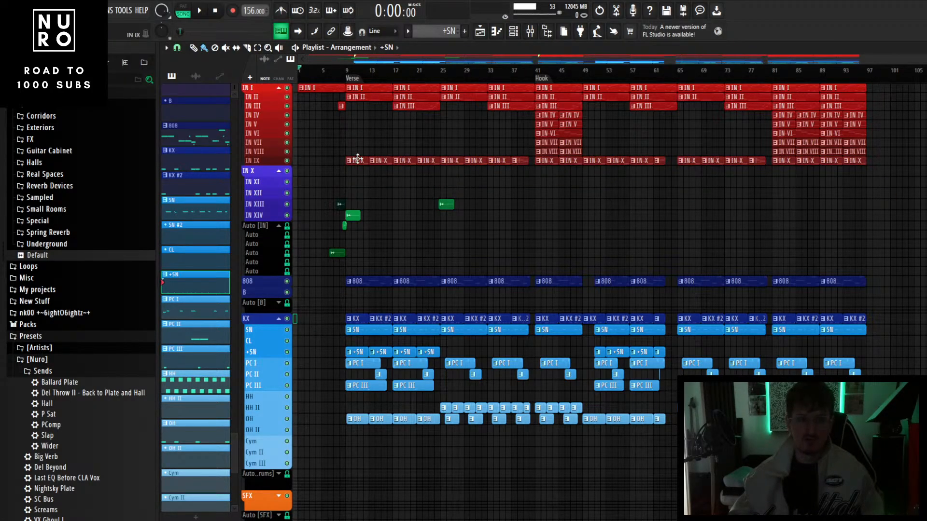
left_click_drag(357, 159, 351, 170)
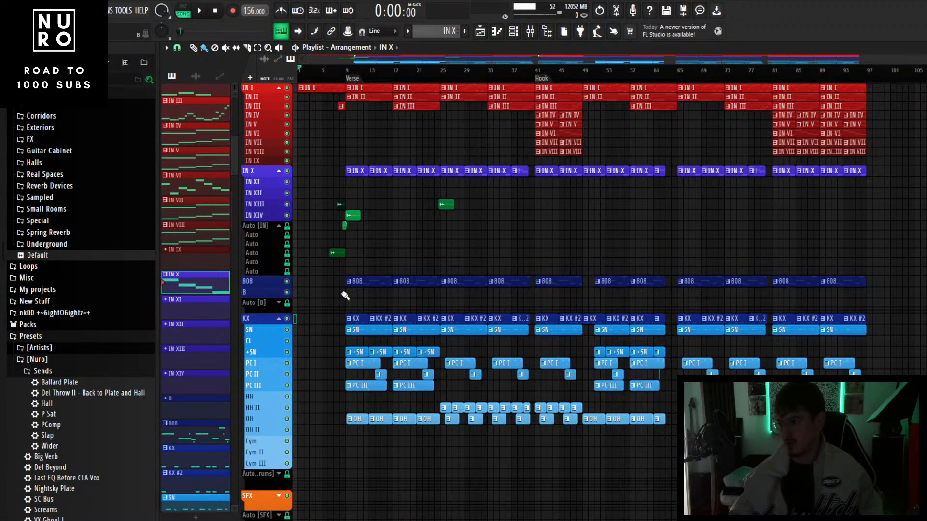
- Play the song from the start through the beginning of the verse while checking the clip layout, and stop playback
scroll(345, 295, "up", 1)
key("space")
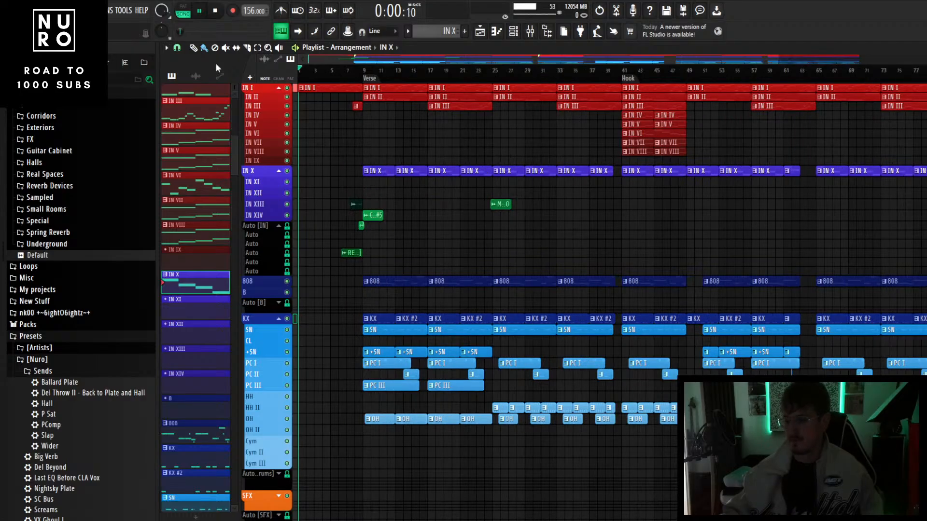
scroll(404, 374, "down", 1)
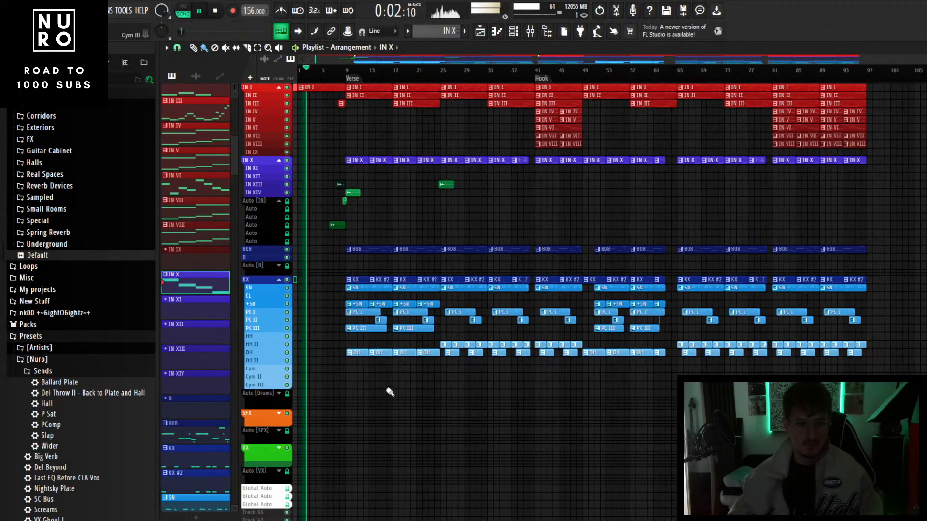
scroll(387, 396, "up", 2)
scroll(388, 397, "down", 2)
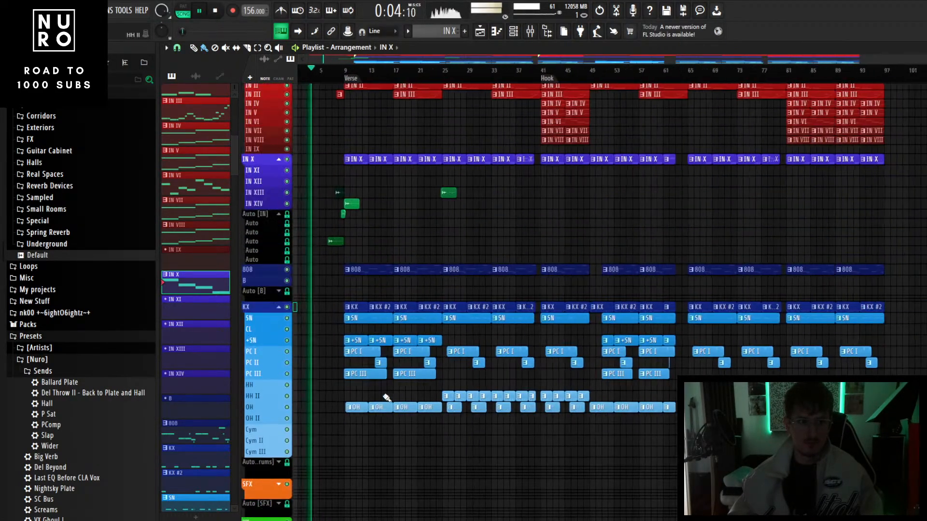
scroll(311, 222, "up", 2)
scroll(328, 176, "up", 2)
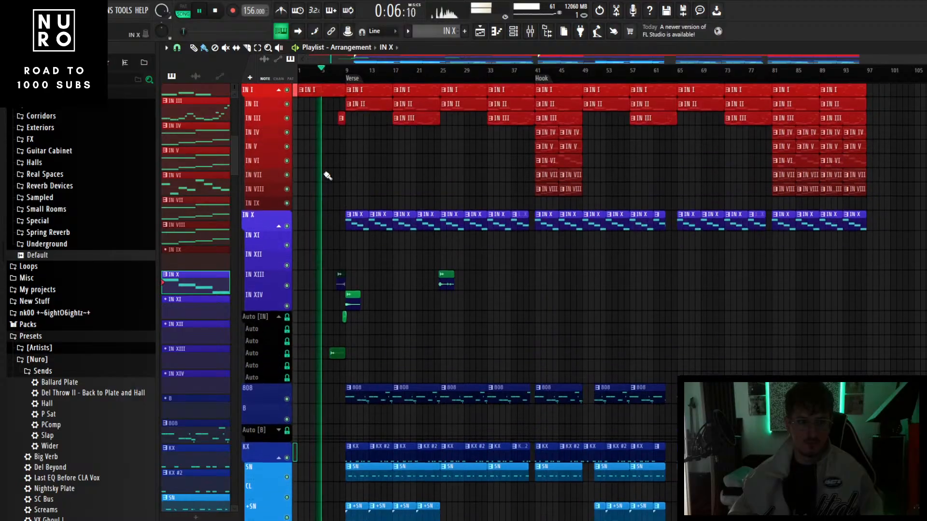
scroll(325, 175, "up", 4)
scroll(344, 241, "down", 3)
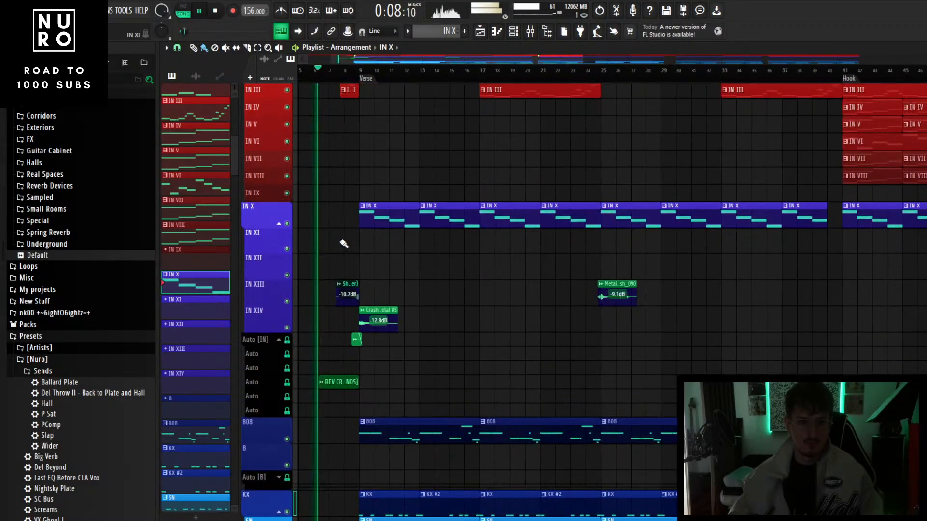
scroll(343, 244, "down", 2)
scroll(343, 276, "up", 1)
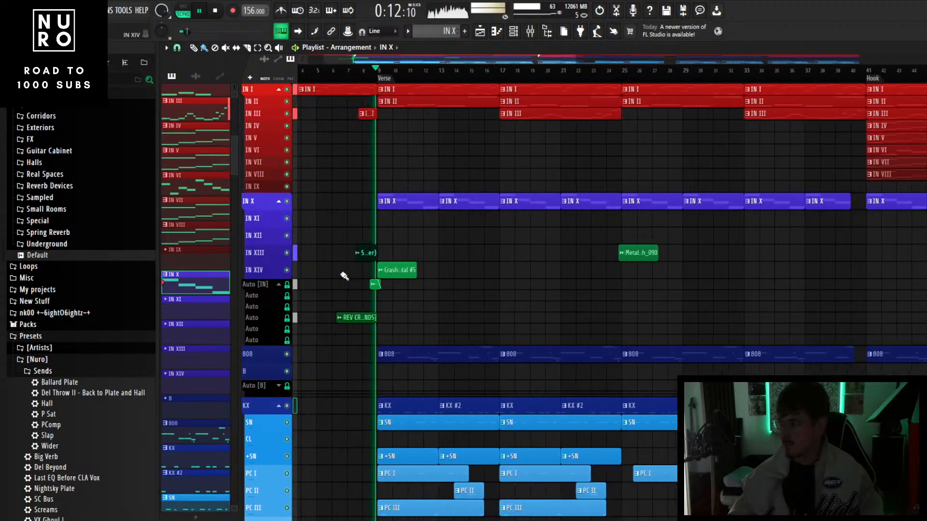
scroll(345, 276, "down", 2)
scroll(344, 276, "down", 1)
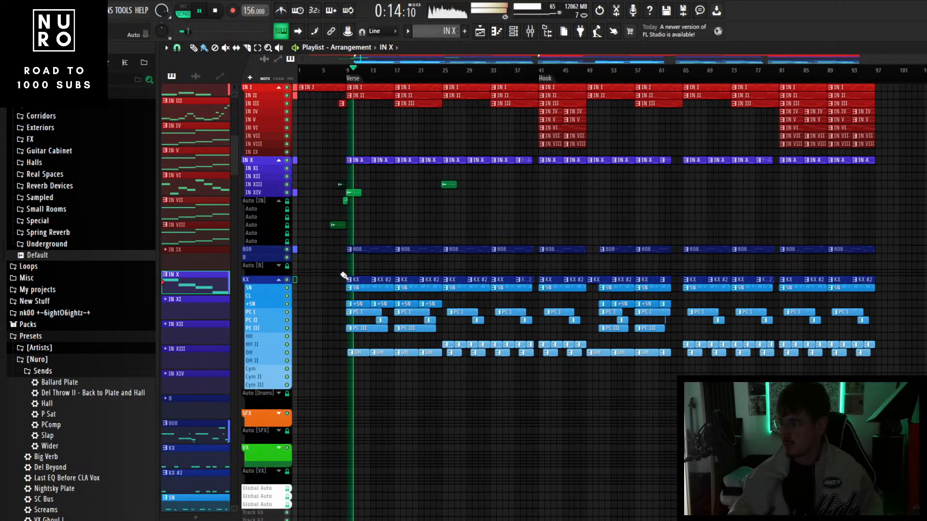
scroll(344, 276, "down", 1)
scroll(344, 275, "down", 1)
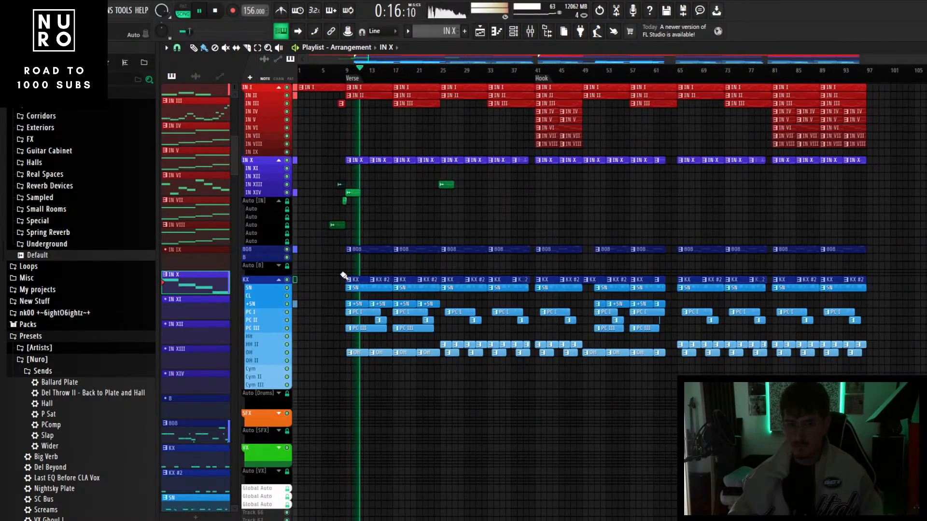
key("space")
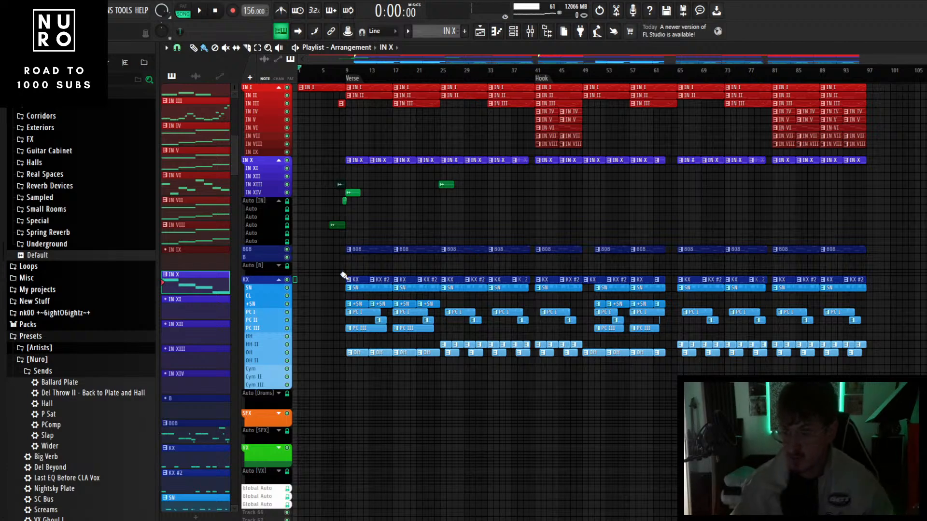
- Place the playhead at the Verse marker, solo the KX drum track group and audition it briefly
scroll(294, 313, "up", 2)
scroll(501, 72, "up", 2)
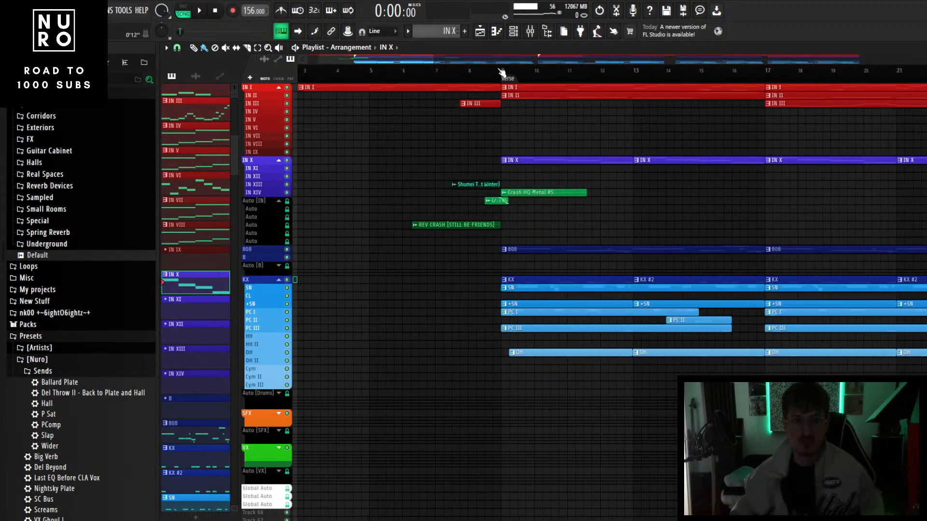
left_click(503, 72)
scroll(574, 379, "up", 3)
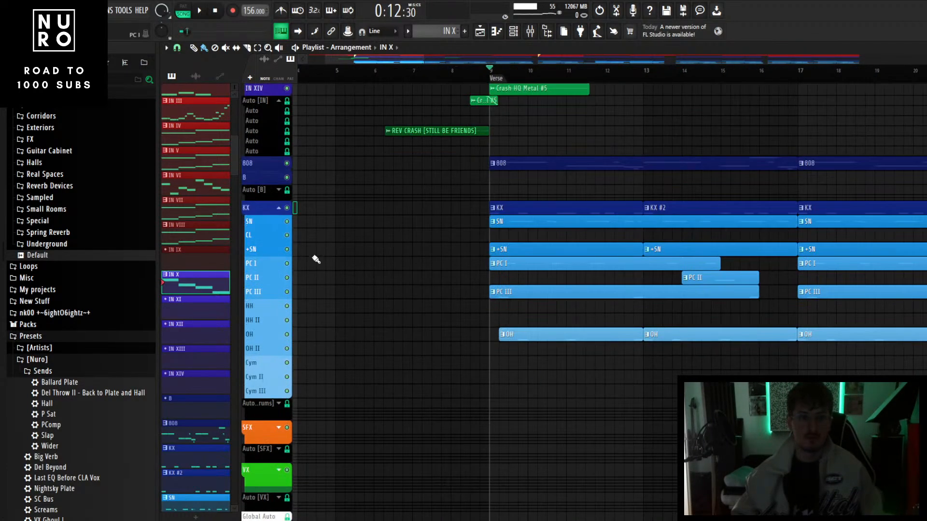
right_click(287, 208)
key("space")
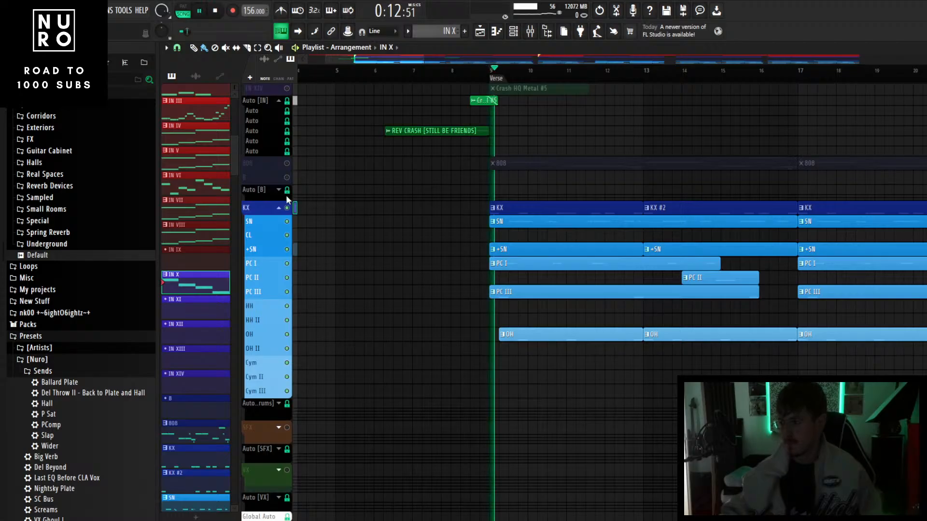
scroll(516, 84, "down", 2)
key("space")
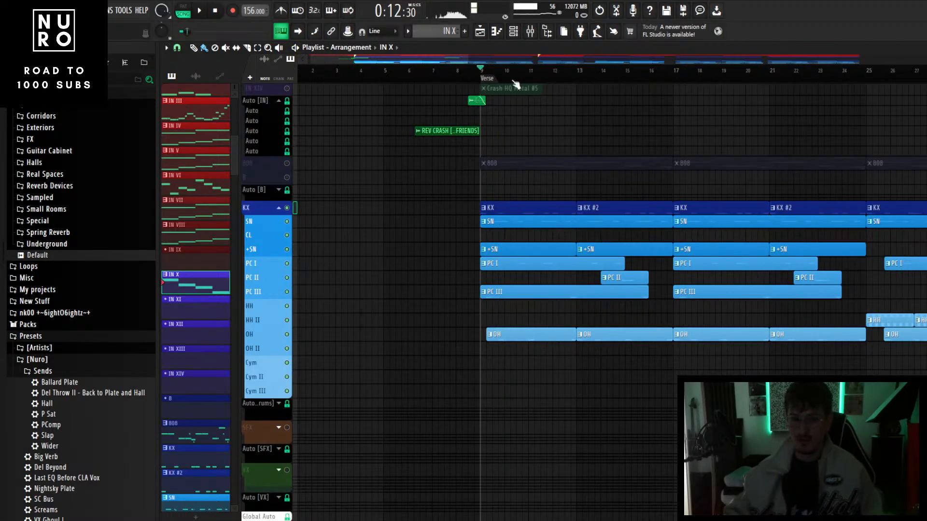
- Unmute all tracks and play the full arrangement from the Verse marker, stopping after the first part of the verse
scroll(434, 247, "up", 6)
scroll(419, 250, "down", 3)
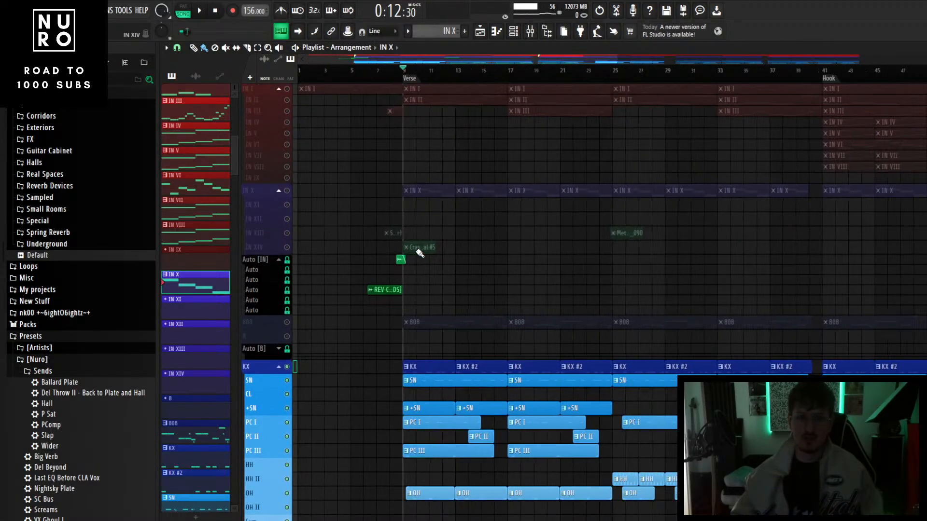
right_click(288, 178)
right_click(288, 177)
key("space")
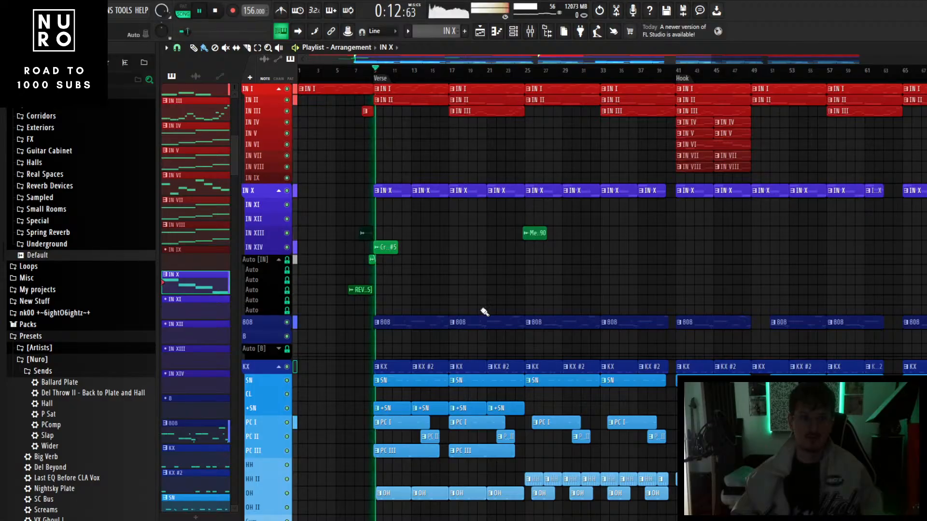
scroll(484, 311, "down", 6)
scroll(471, 412, "up", 2)
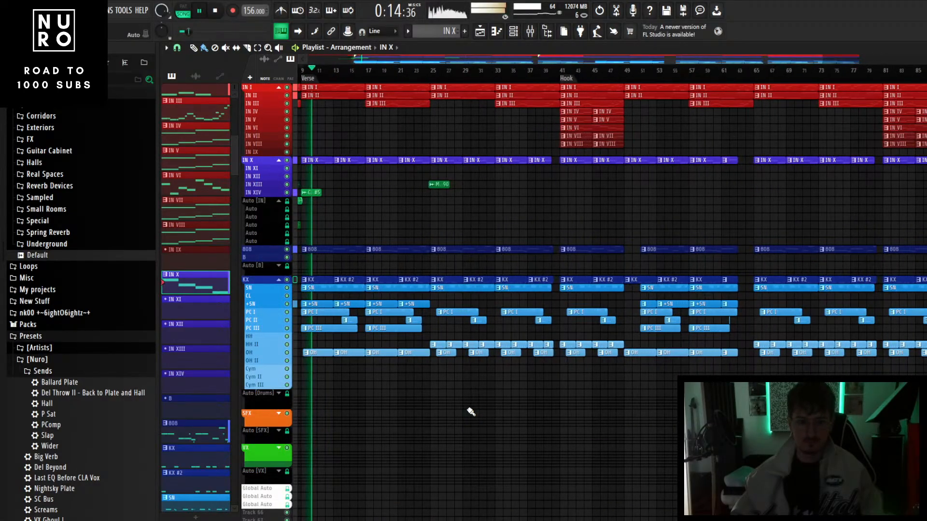
scroll(471, 411, "down", 2)
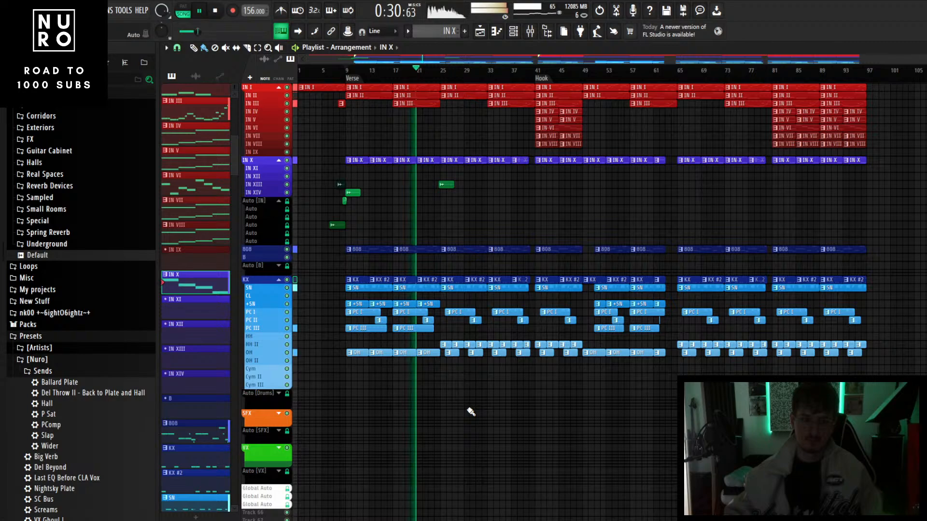
key("space")
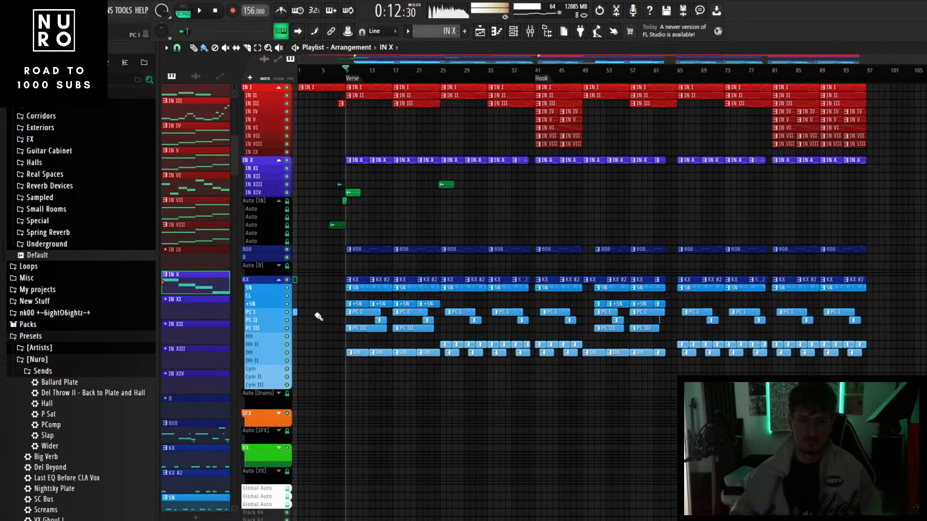
- Leave only the 808, KX and SN tracks unmuted, play them from the Verse marker and stop playback
scroll(319, 316, "up", 5)
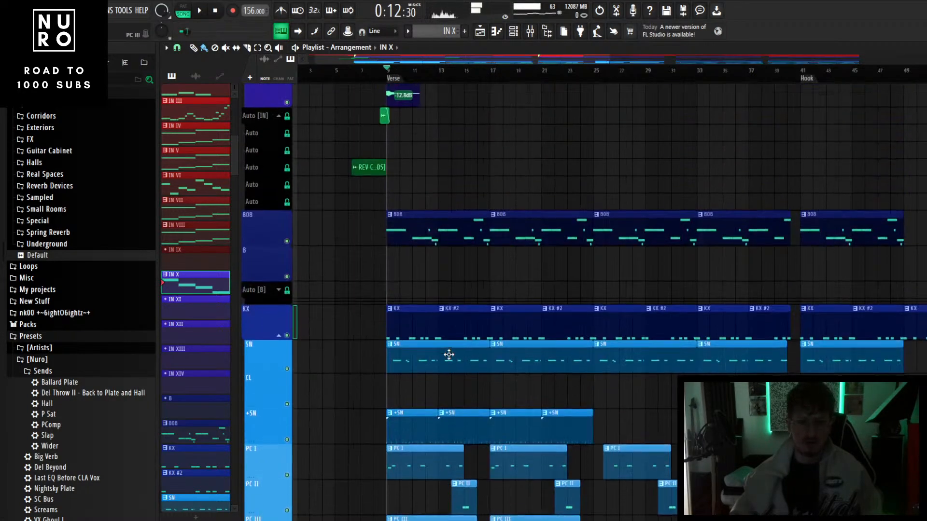
scroll(449, 356, "up", 4)
right_click(287, 242)
left_click(287, 336)
left_click(287, 369)
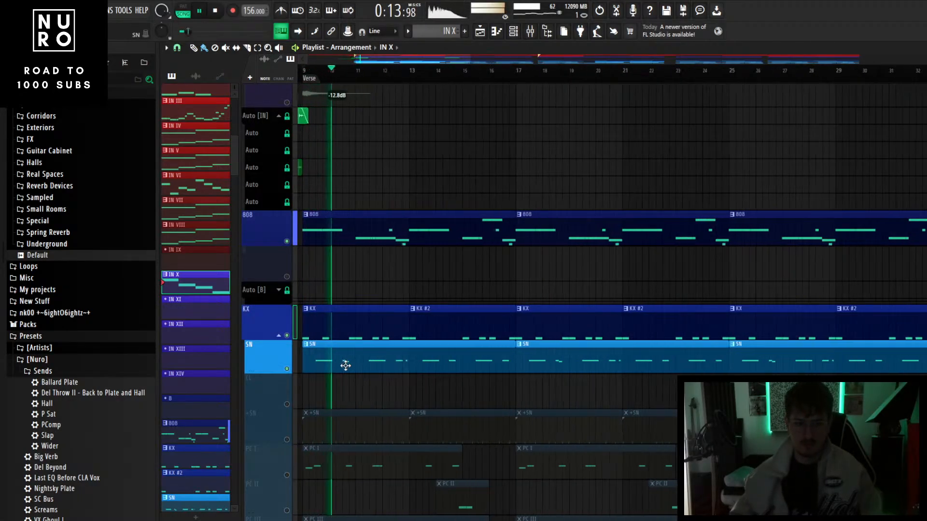
scroll(358, 365, "down", 6)
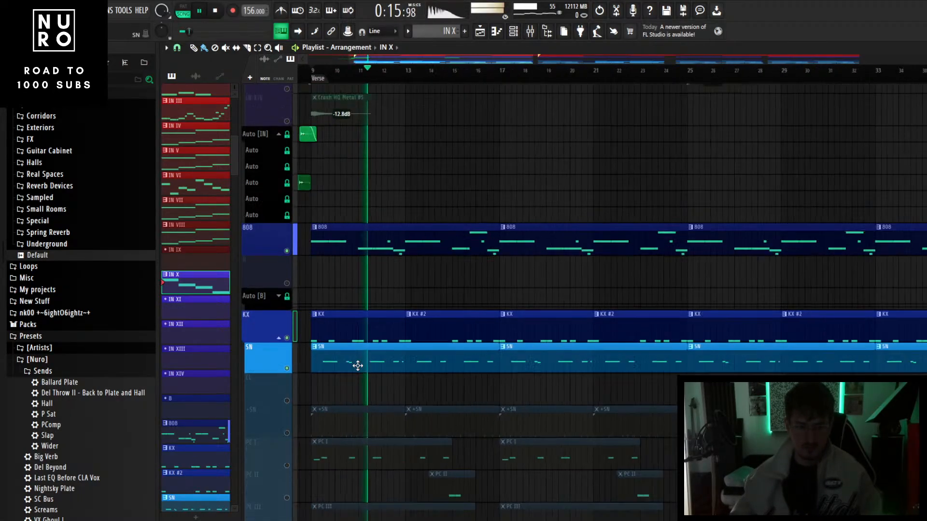
scroll(357, 366, "down", 5)
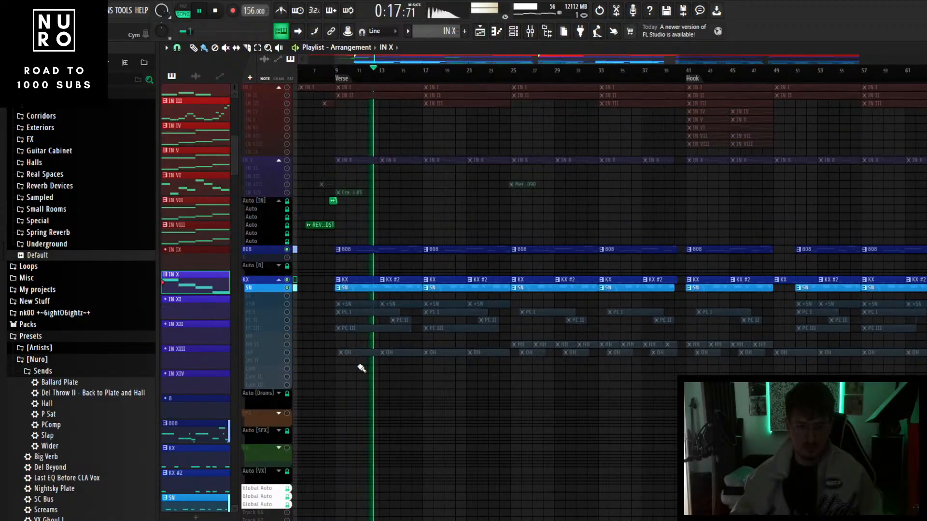
key("space")
scroll(361, 368, "up", 10)
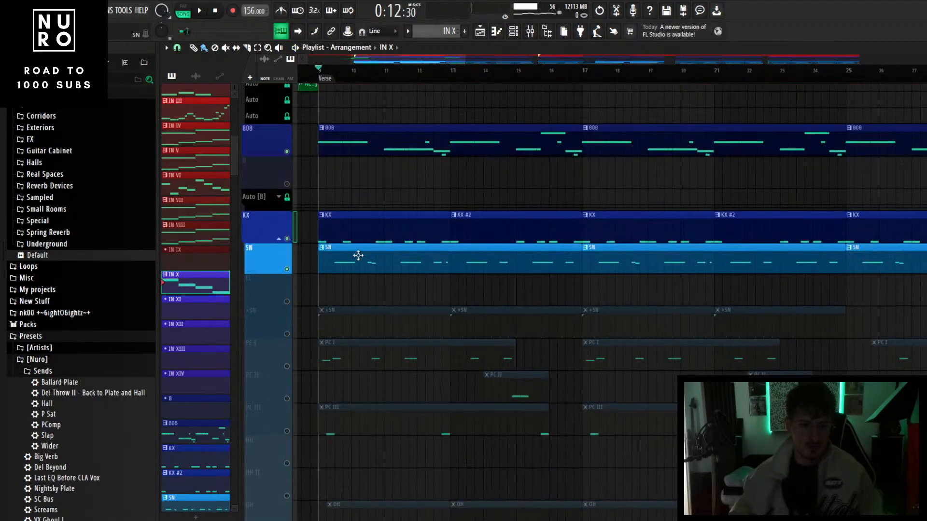
- In the KX kick pattern, delete the kick on the first beat of bar 4 and shift bar 3's last kick to beat 4 while auditioning
double_click(434, 262)
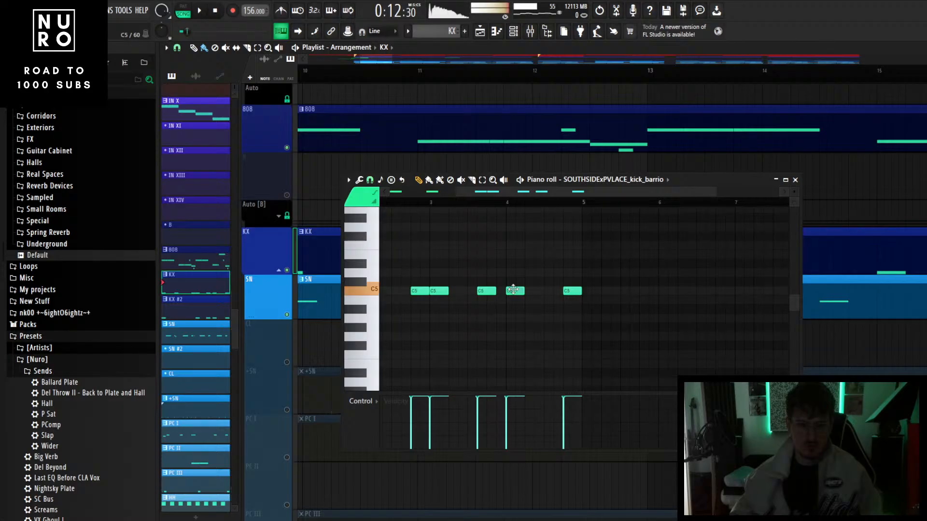
scroll(503, 317, "down", 2)
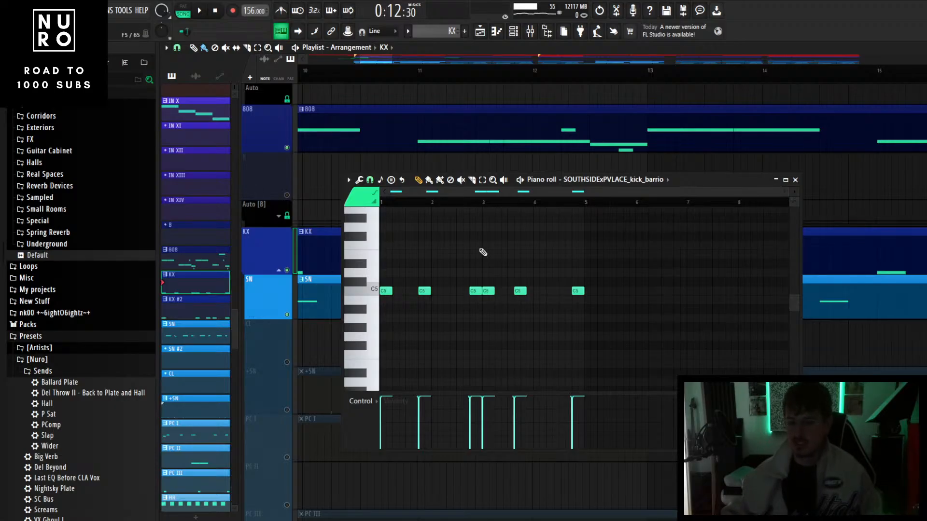
key("space")
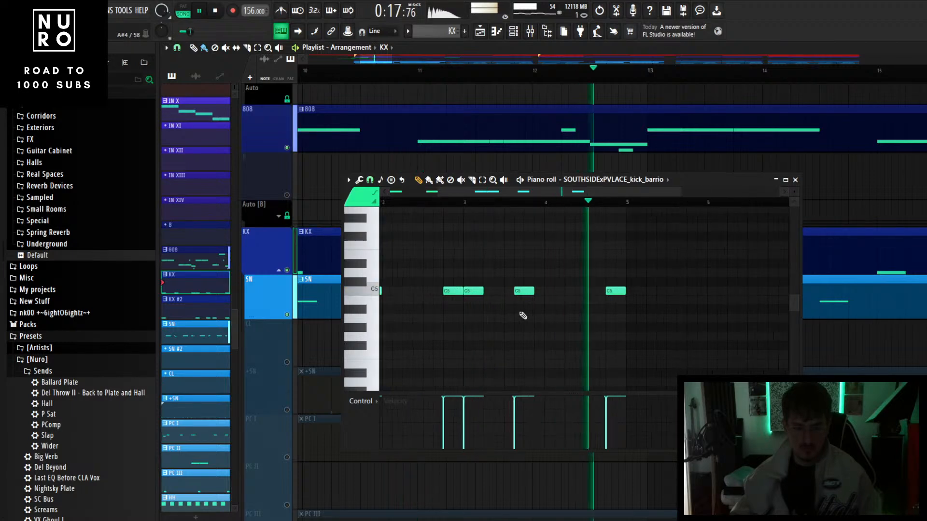
key("space")
scroll(527, 293, "up", 2)
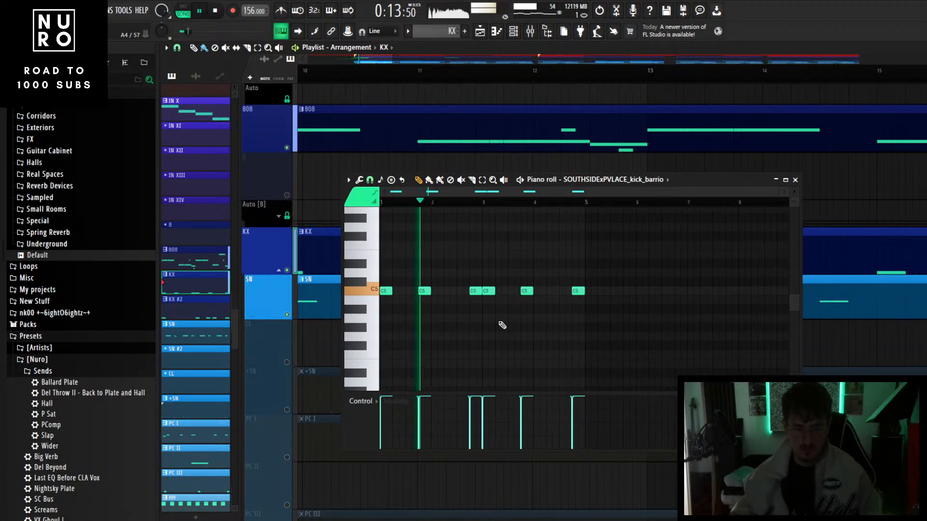
scroll(502, 325, "down", 1)
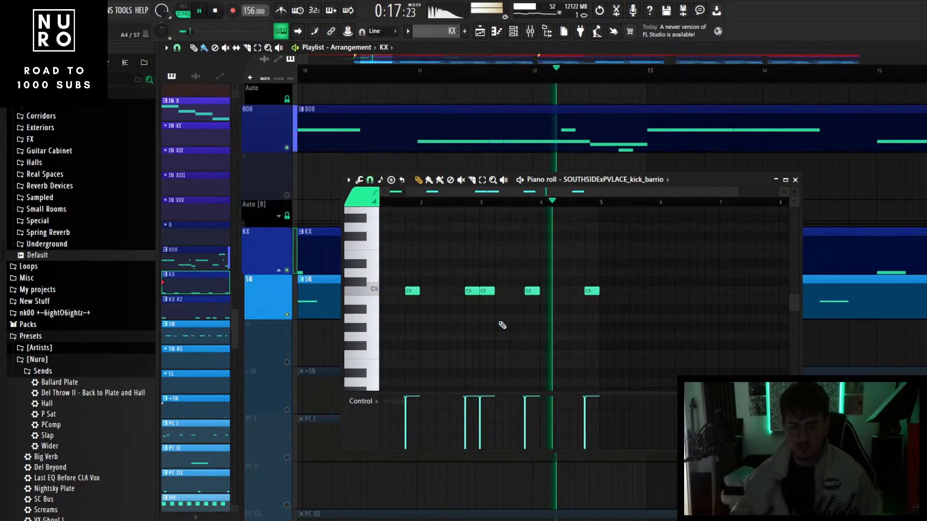
scroll(524, 207, "up", 2)
left_click(526, 208)
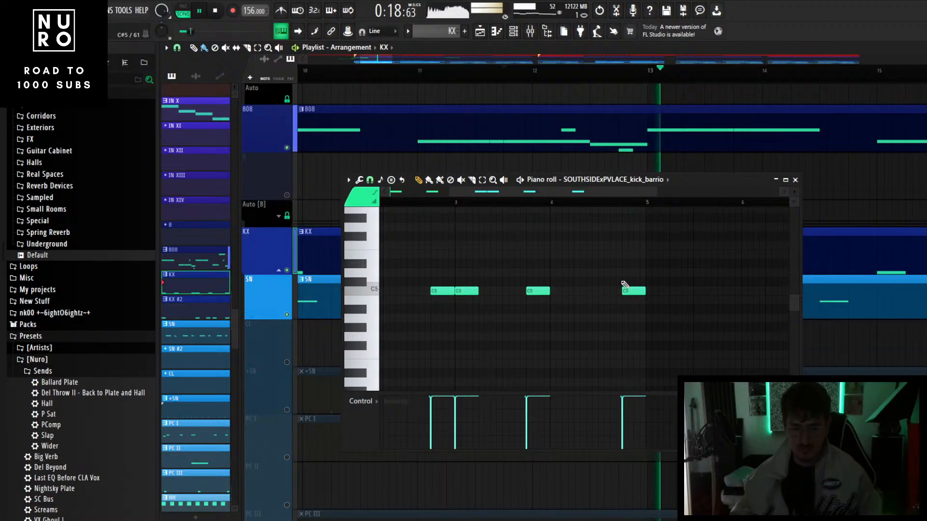
- Try the KX pattern's last kick on beat 3 of bar 4, delete it after auditioning, and close the piano roll
left_click_drag(628, 291, 616, 291)
key("space")
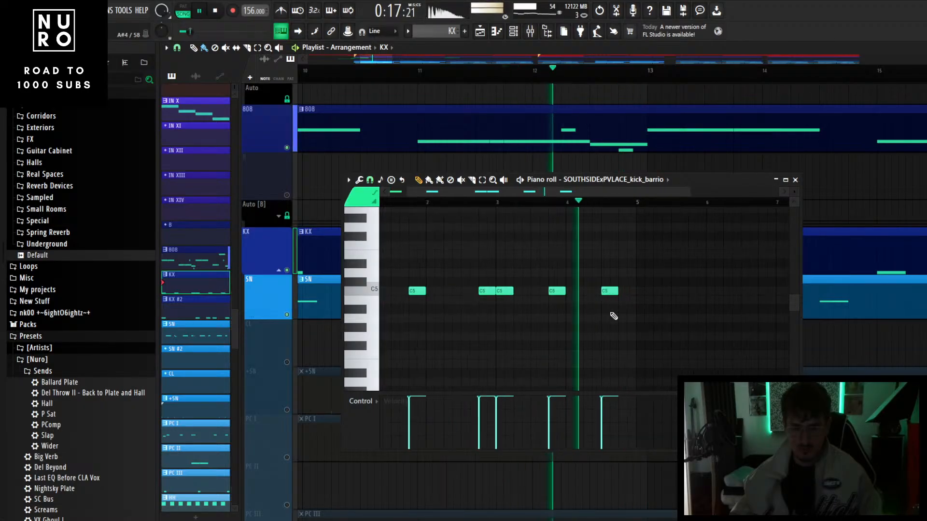
key("space")
scroll(606, 293, "up", 1)
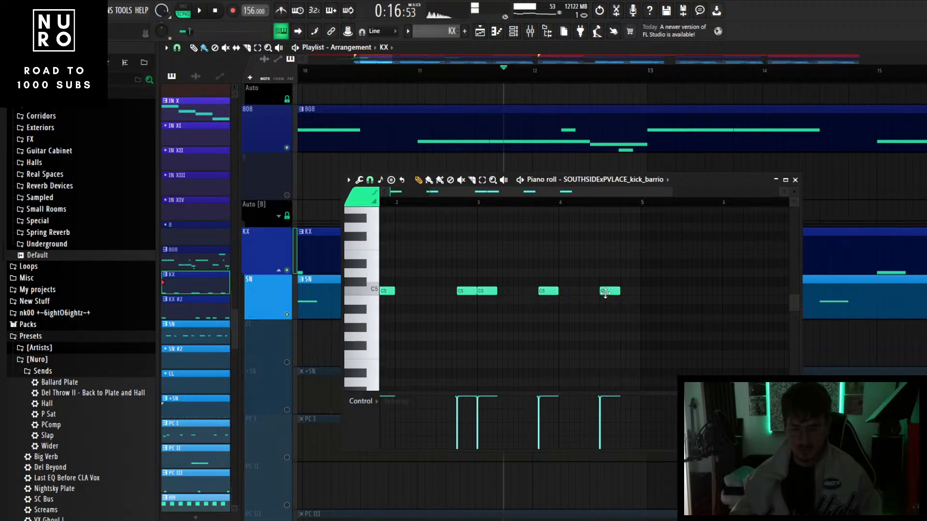
right_click(605, 292)
scroll(606, 300, "down", 1)
key("space")
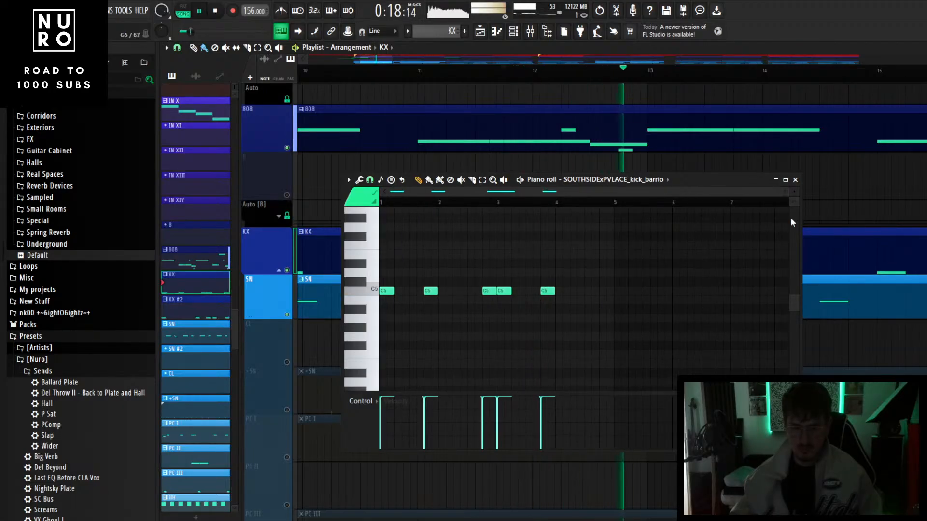
left_click(796, 180)
- In the KX #2 kick pattern, move the second kick in bar 3 to beat 4 and audition the change
scroll(648, 284, "down", 3)
double_click(709, 265)
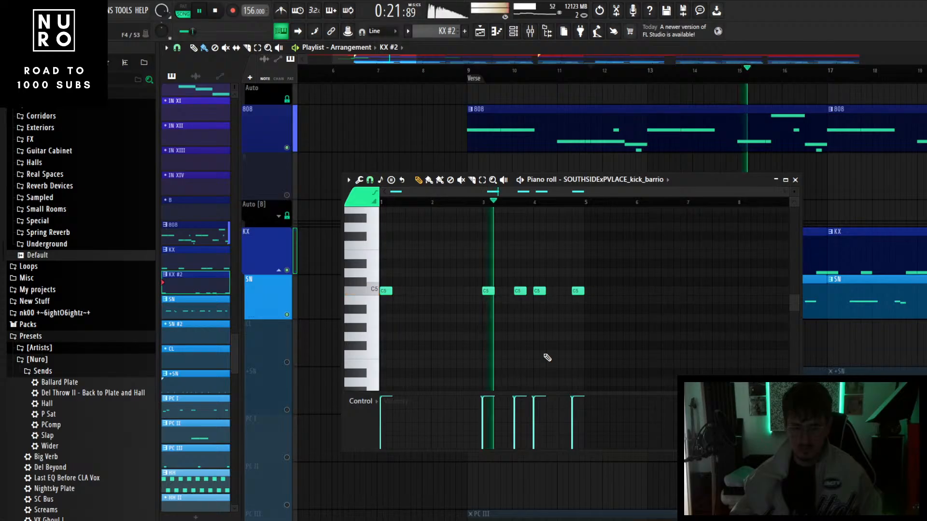
key("space")
scroll(541, 333, "up", 1)
left_click_drag(510, 291, 520, 293)
key("space")
scroll(512, 321, "down", 1)
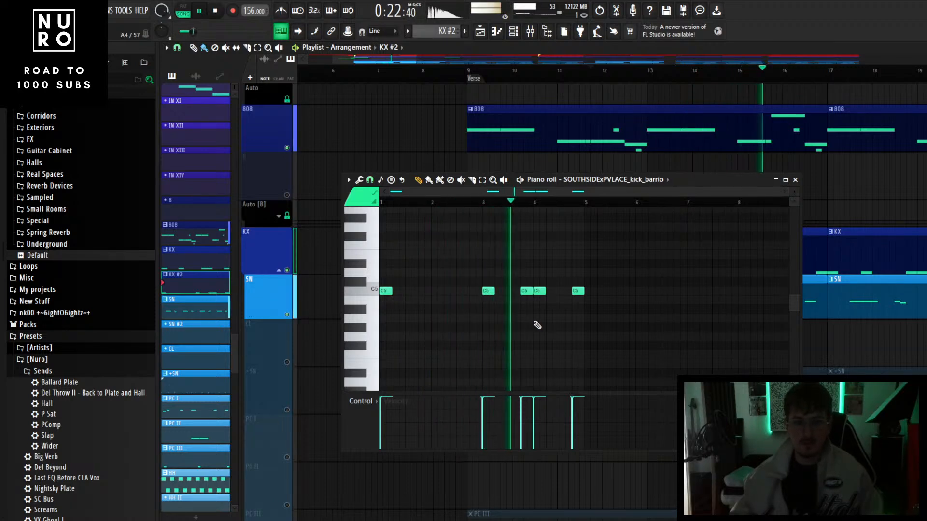
- In KX #2, remove bar 4's first kick, move its last kick to beat 3 and lower that kick's velocity, then close the piano roll
key("space")
scroll(540, 309, "up", 1)
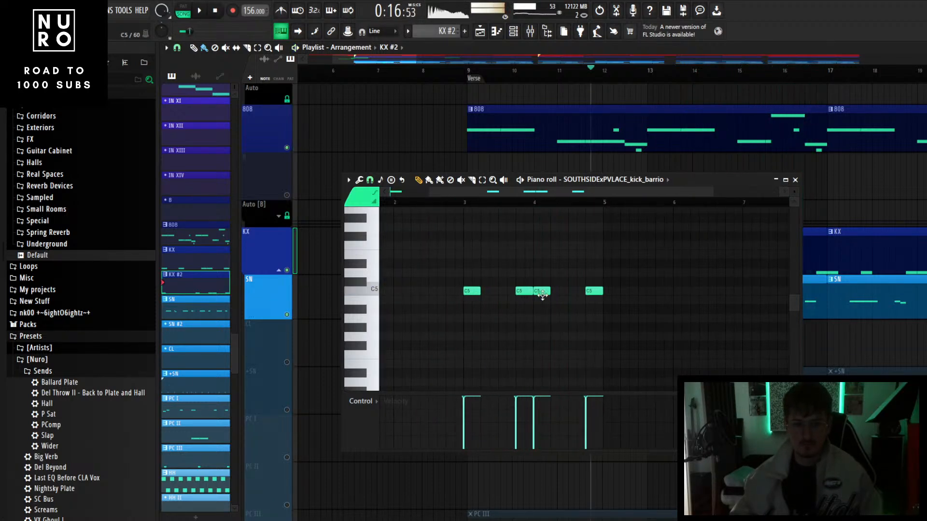
left_click_drag(590, 291, 573, 291)
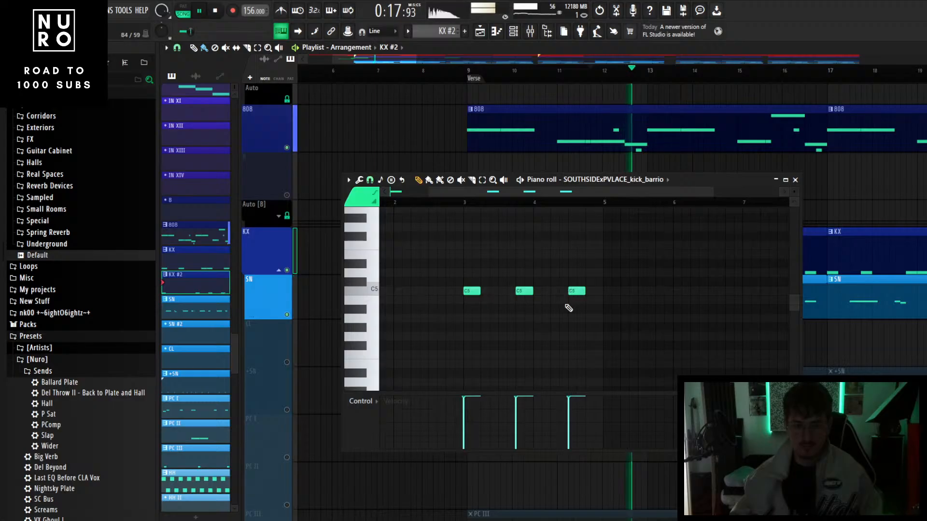
scroll(531, 309, "down", 1)
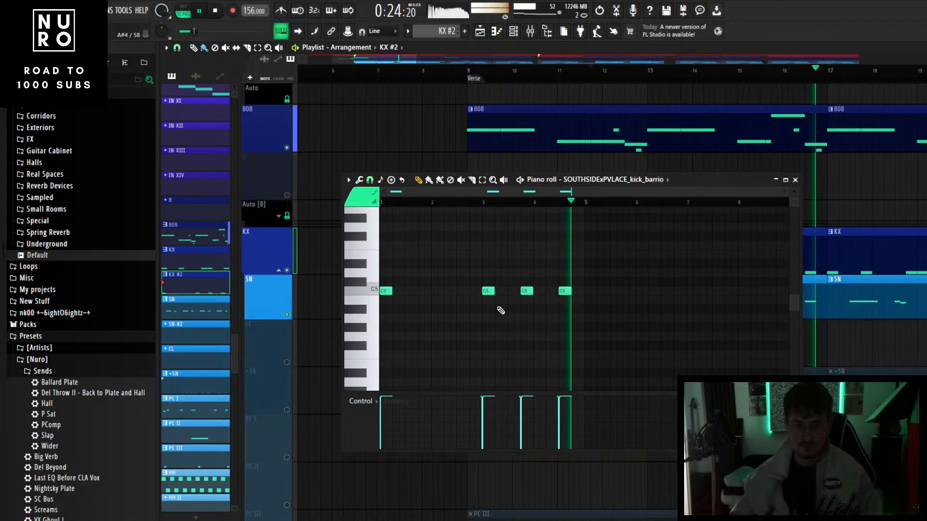
left_click(560, 408)
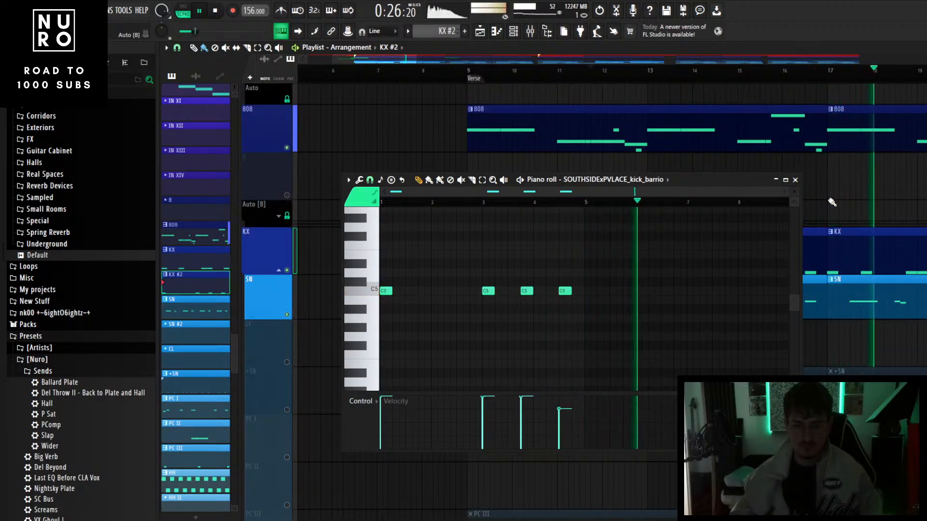
key("space")
left_click(795, 180)
- Solo the IN II track briefly, then turn every track in the arrangement back on
scroll(670, 230, "down", 10)
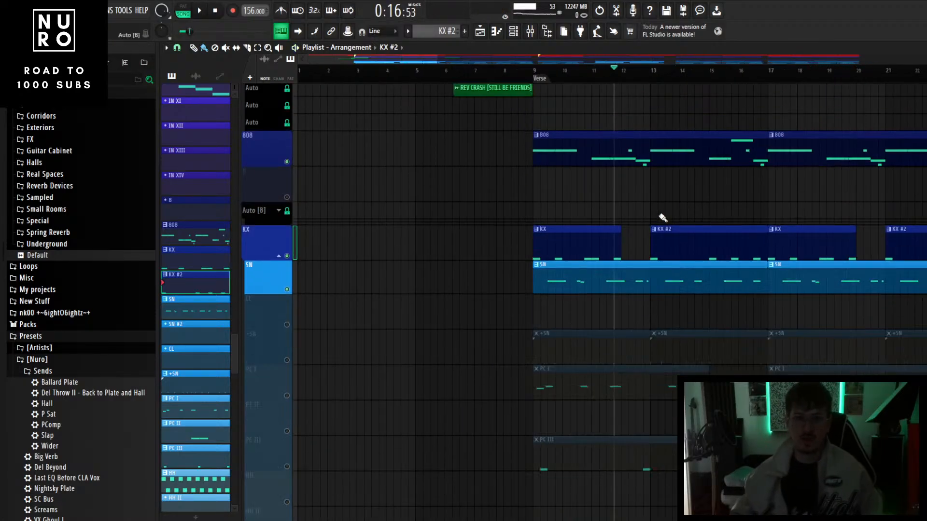
scroll(564, 285, "up", 7)
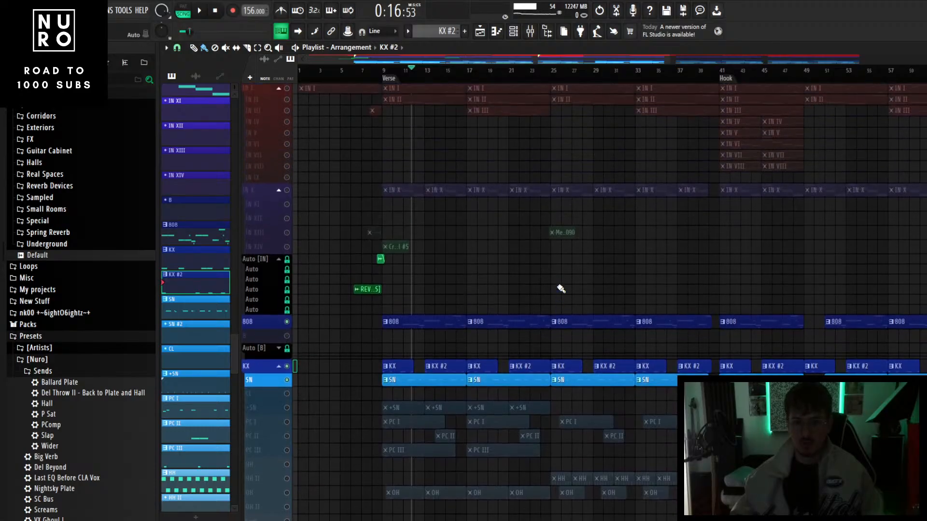
scroll(502, 270, "down", 3)
scroll(454, 202, "down", 1)
scroll(373, 126, "up", 1)
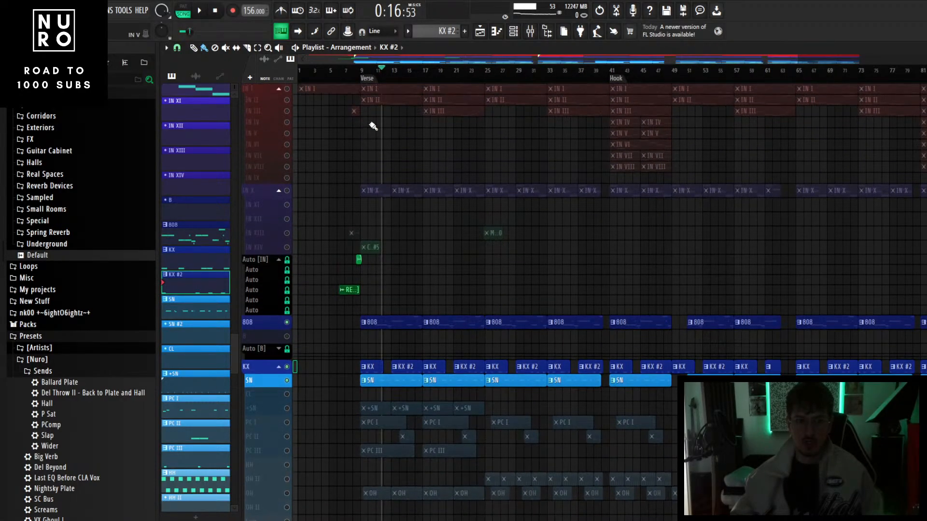
key("space")
right_click(289, 104)
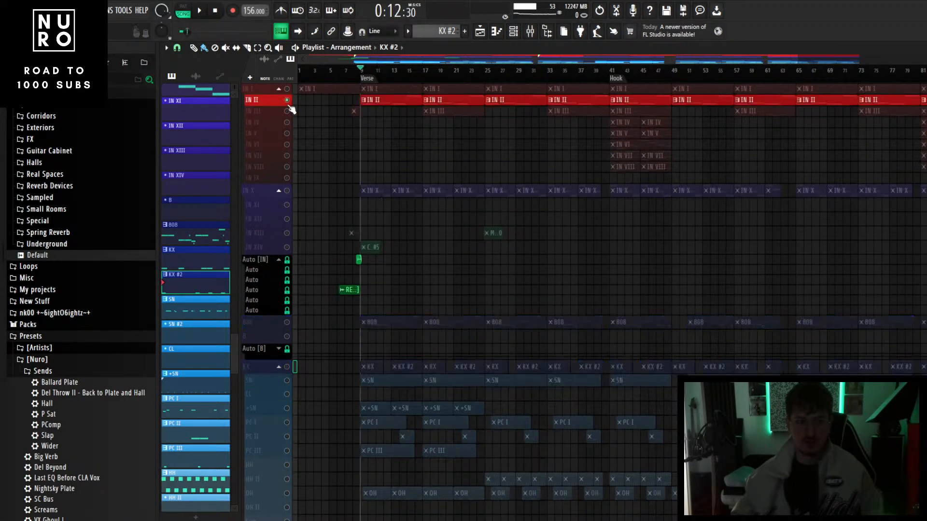
right_click(288, 104)
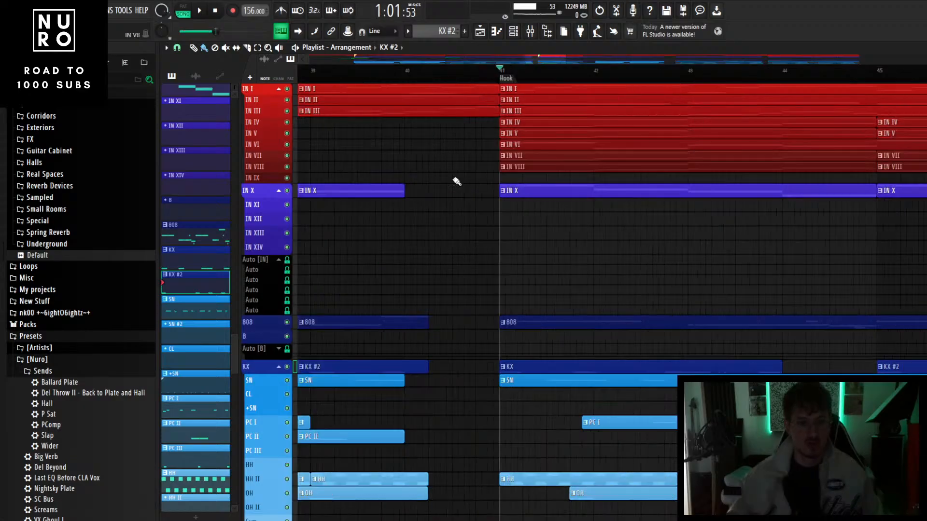
- Play the full arrangement from the Hook marker and examine how the drum, 808 and instrument clips line up
scroll(466, 250, "down", 8)
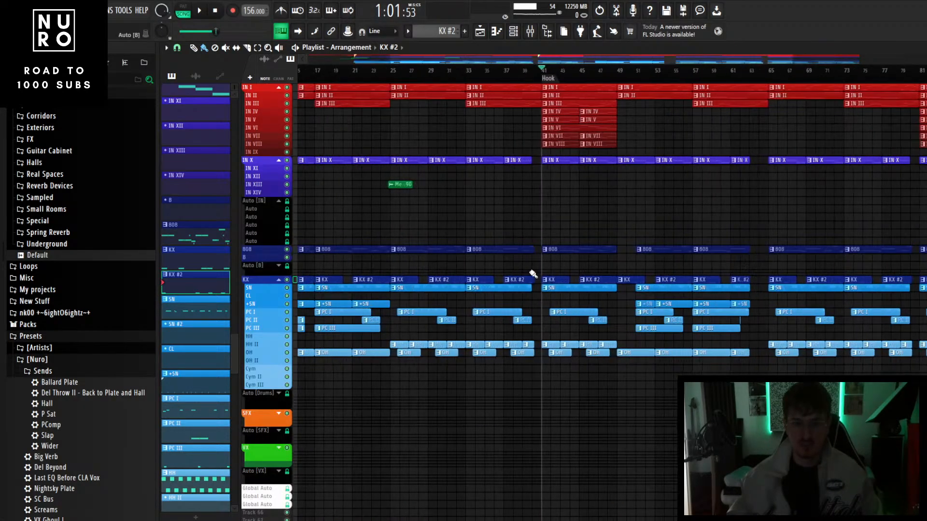
scroll(581, 302, "up", 5)
scroll(583, 303, "up", 6)
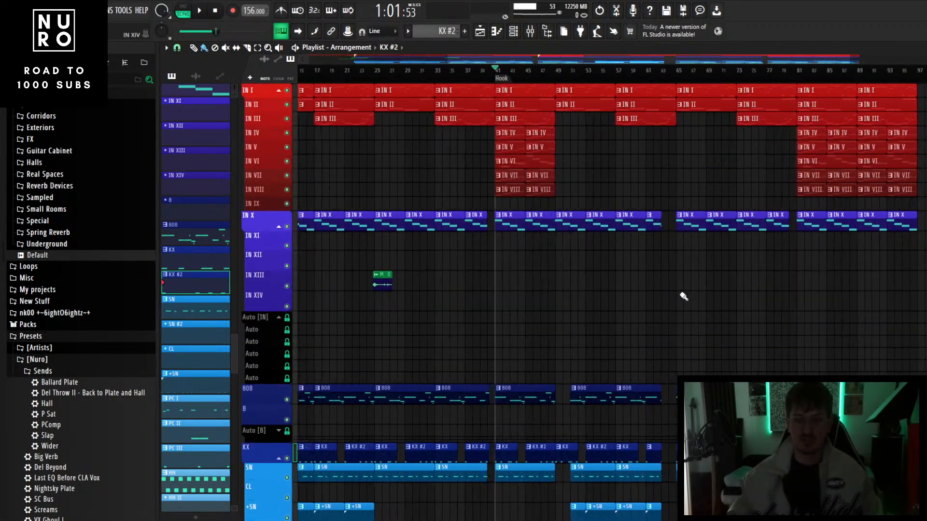
scroll(478, 266, "down", 1)
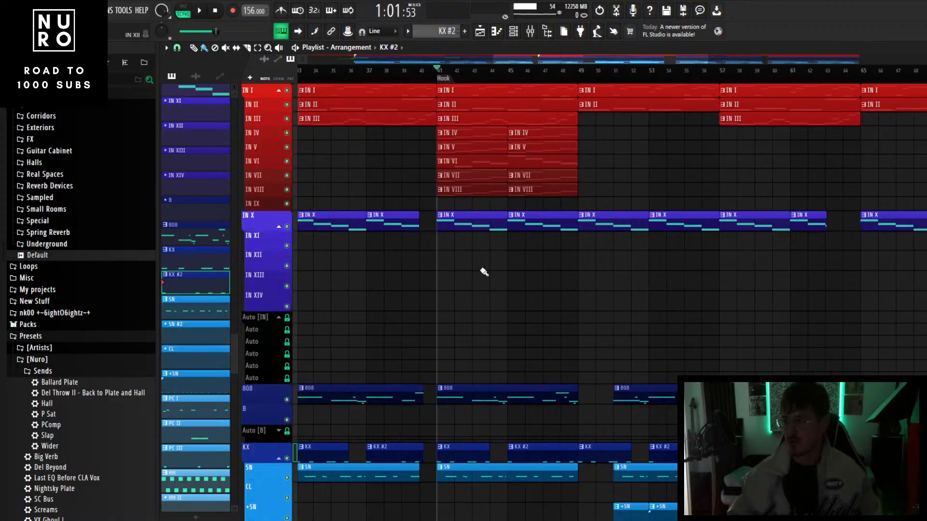
scroll(481, 269, "down", 1)
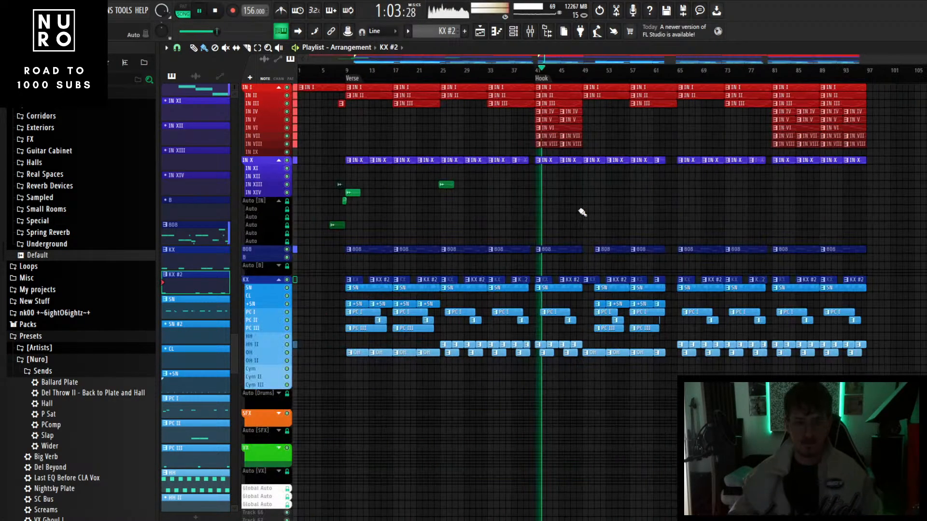
scroll(583, 213, "up", 7)
scroll(549, 228, "up", 6)
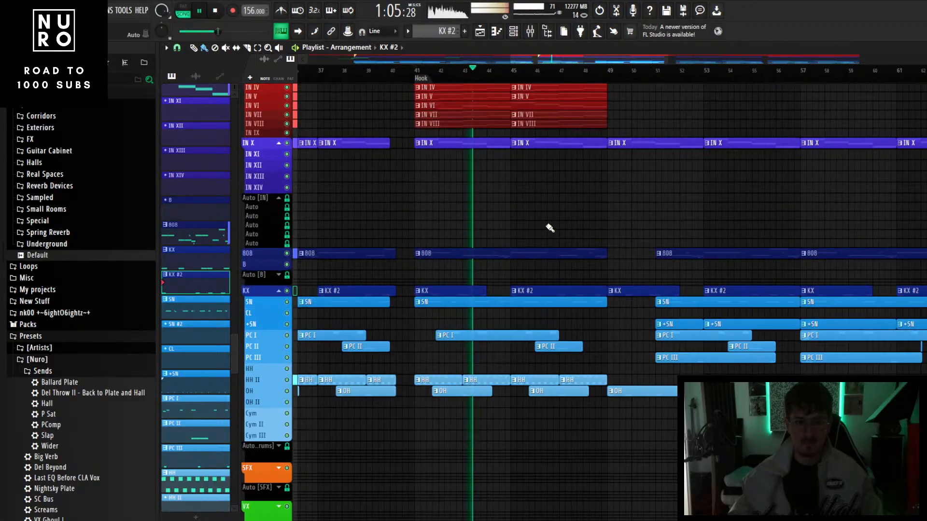
scroll(549, 227, "up", 3)
scroll(550, 228, "up", 3)
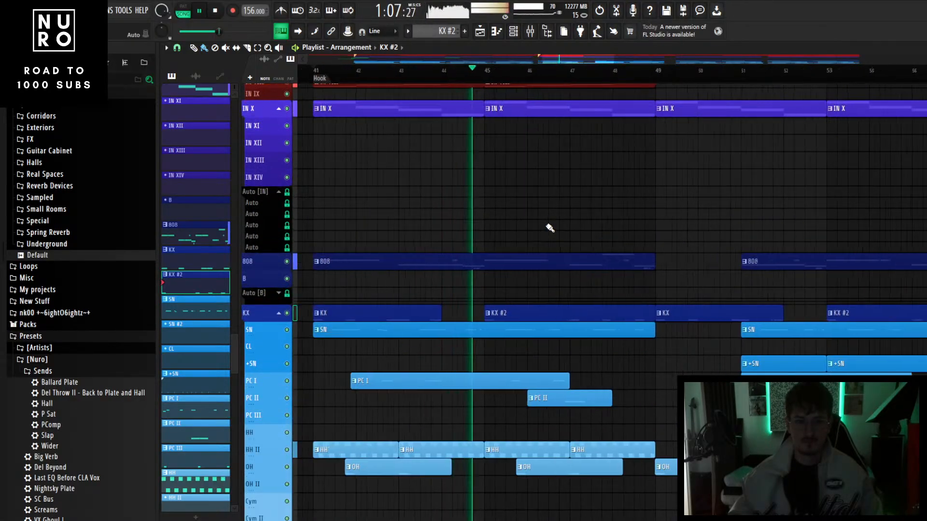
scroll(550, 228, "up", 2)
scroll(550, 228, "down", 3)
scroll(550, 228, "up", 7)
scroll(550, 228, "down", 6)
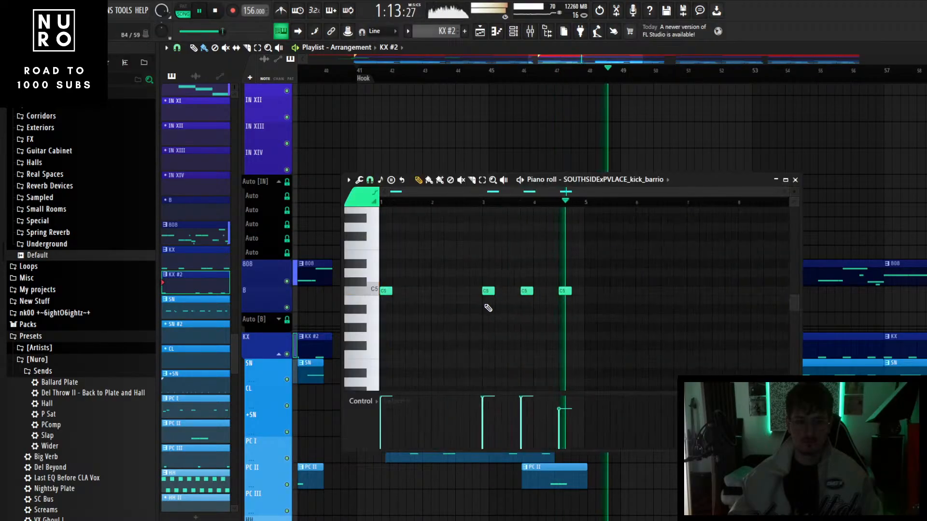
- Add a kick to KX #2 early in bar 2, audition it, and move it to beat 4 of bar 1
key("space")
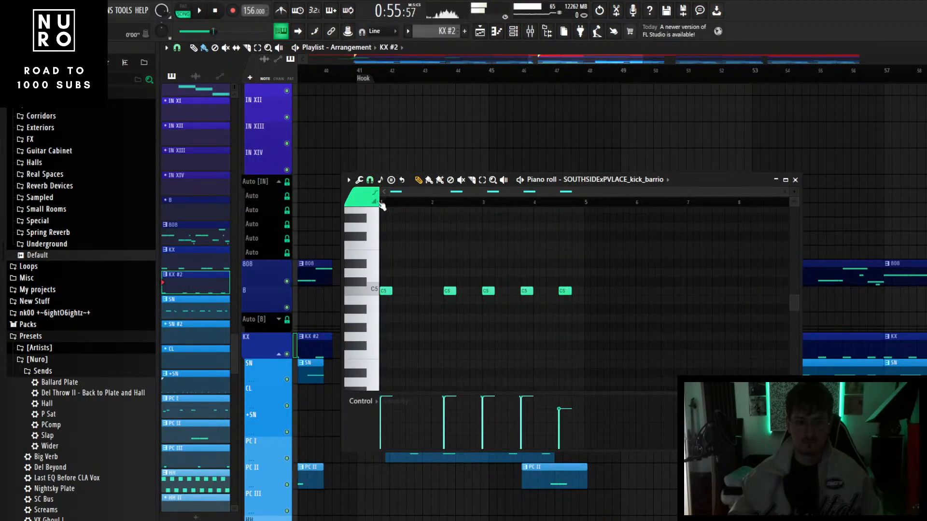
key("space")
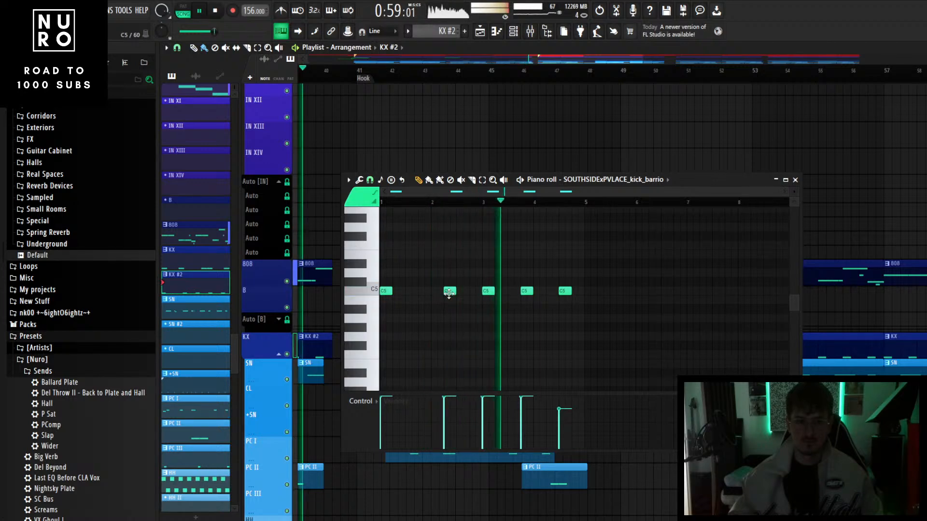
left_click_drag(449, 291, 424, 291)
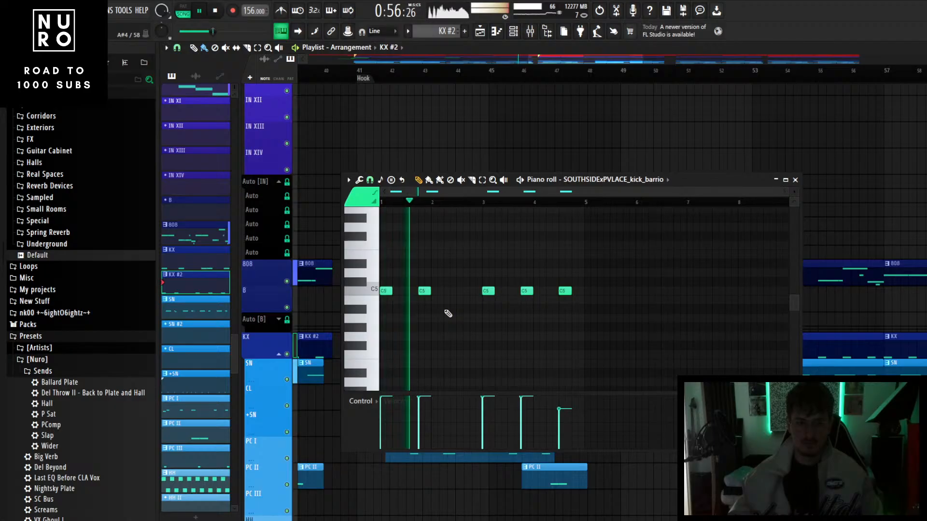
- Close the piano roll, play the arrangement through the Hook to examine how the drum, 808 and instrument clips fit, and stop playback
left_click(795, 179)
scroll(512, 300, "down", 5)
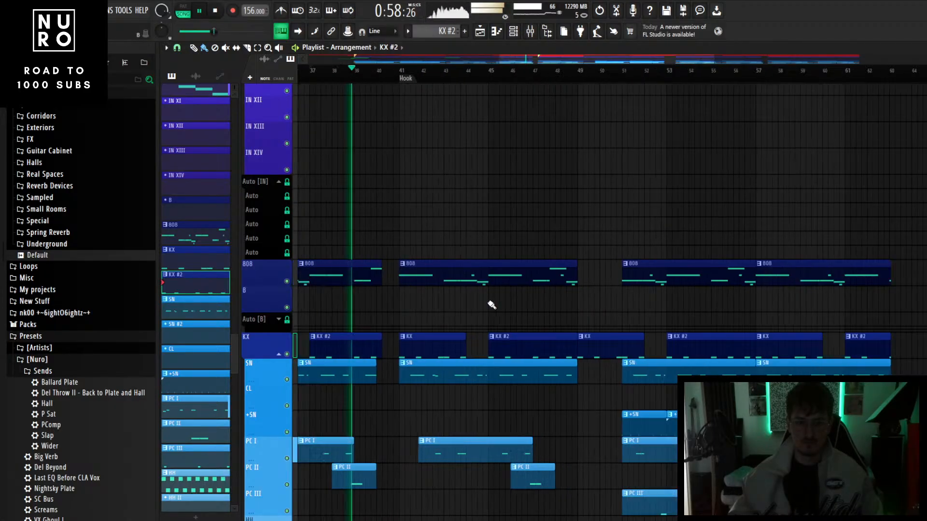
scroll(454, 310, "up", 6)
scroll(405, 317, "down", 3)
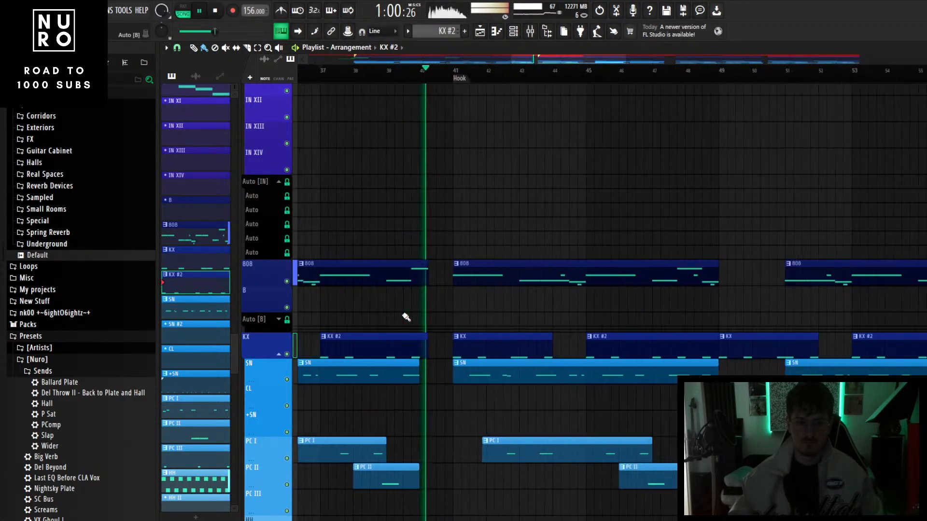
scroll(431, 319, "up", 3)
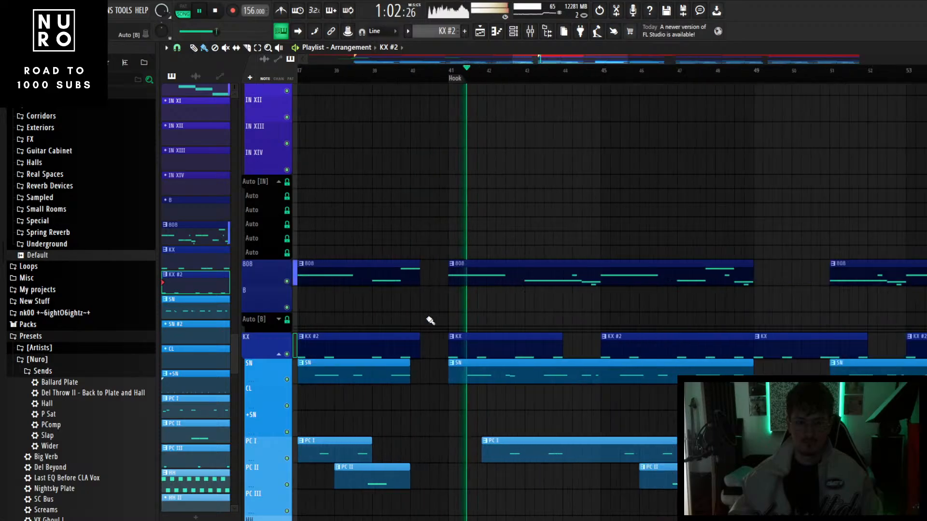
scroll(431, 318, "down", 3)
scroll(431, 319, "up", 2)
scroll(433, 319, "down", 3)
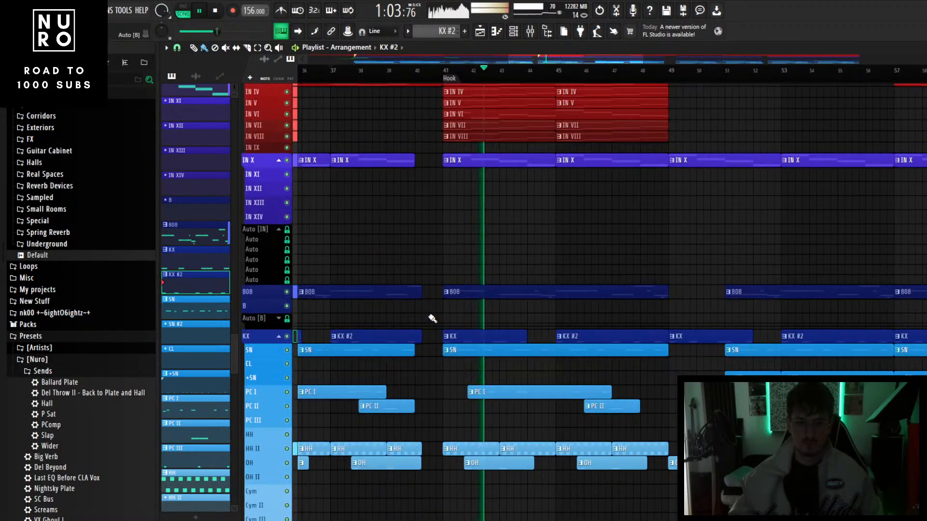
scroll(433, 320, "down", 2)
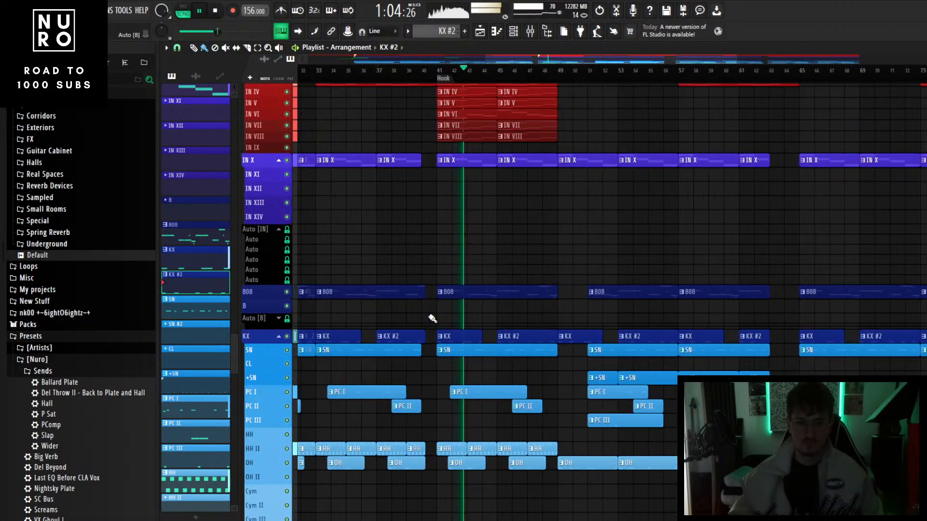
scroll(436, 322, "up", 5)
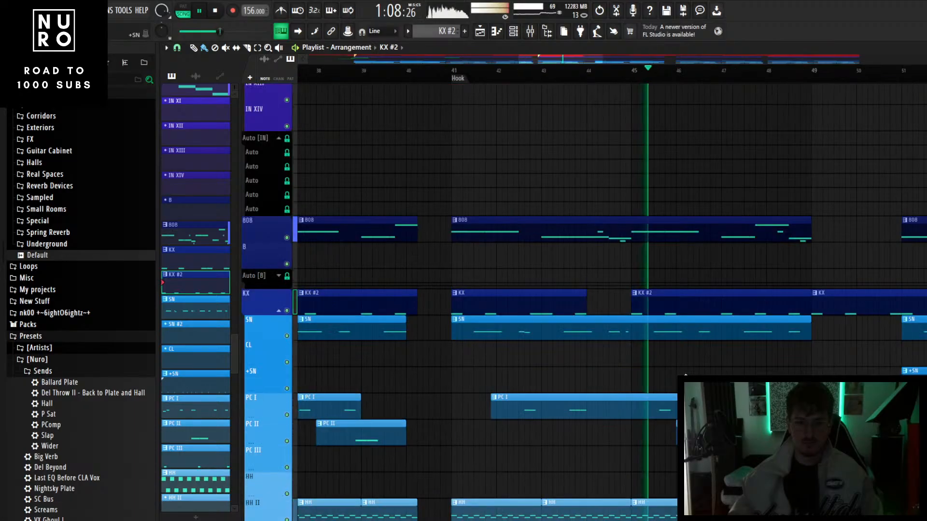
scroll(646, 369, "down", 4)
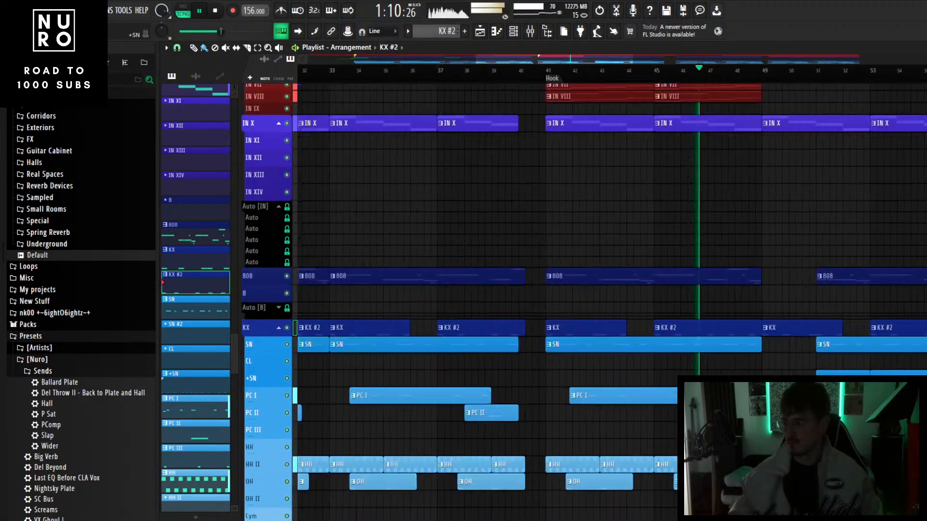
scroll(646, 368, "down", 4)
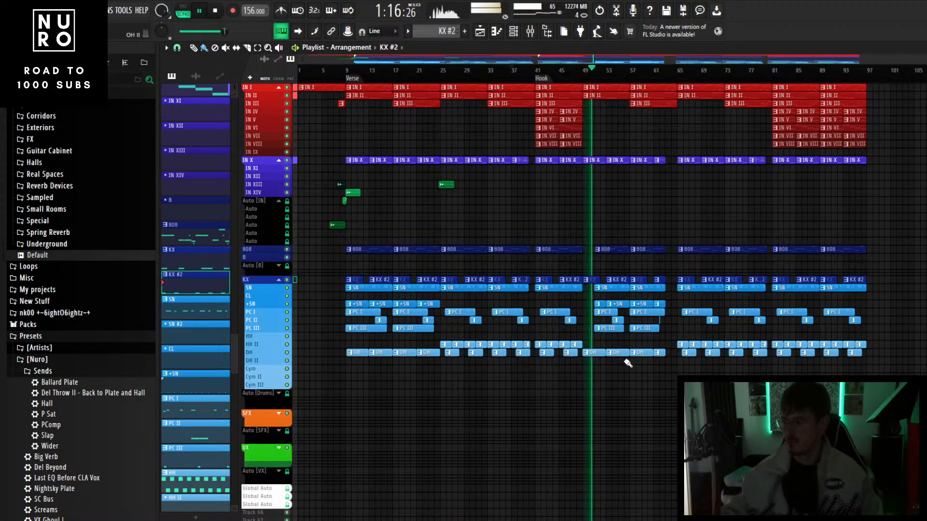
key("space")
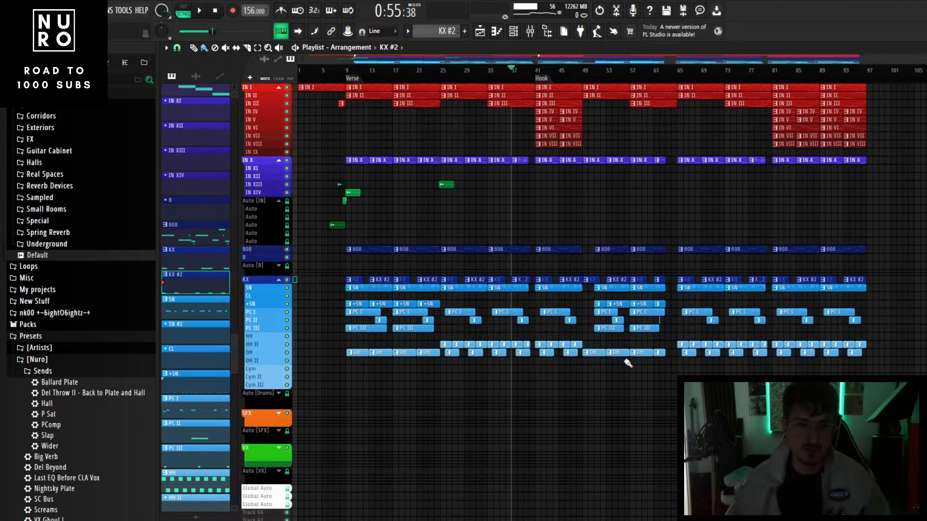
key("super")
key("super")
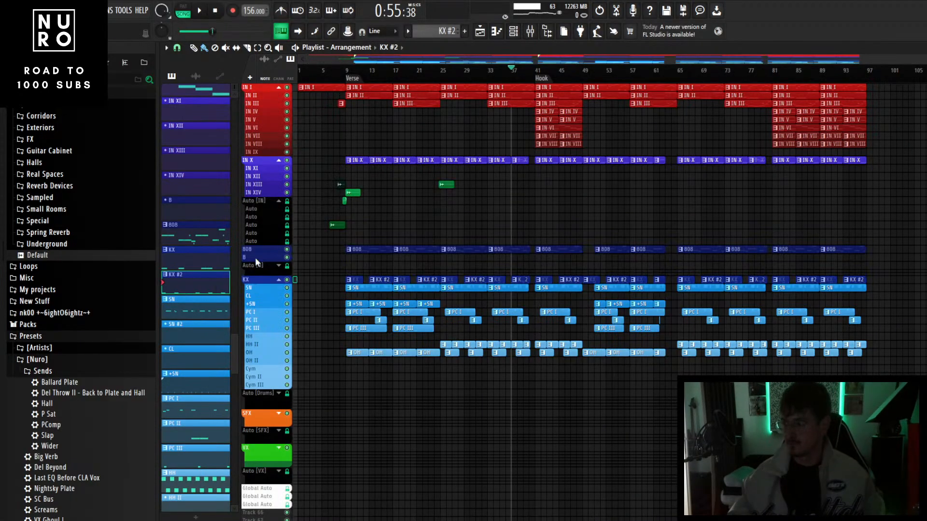
scroll(271, 256, "up", 4)
scroll(332, 277, "up", 4)
scroll(337, 280, "up", 4)
scroll(340, 281, "down", 2)
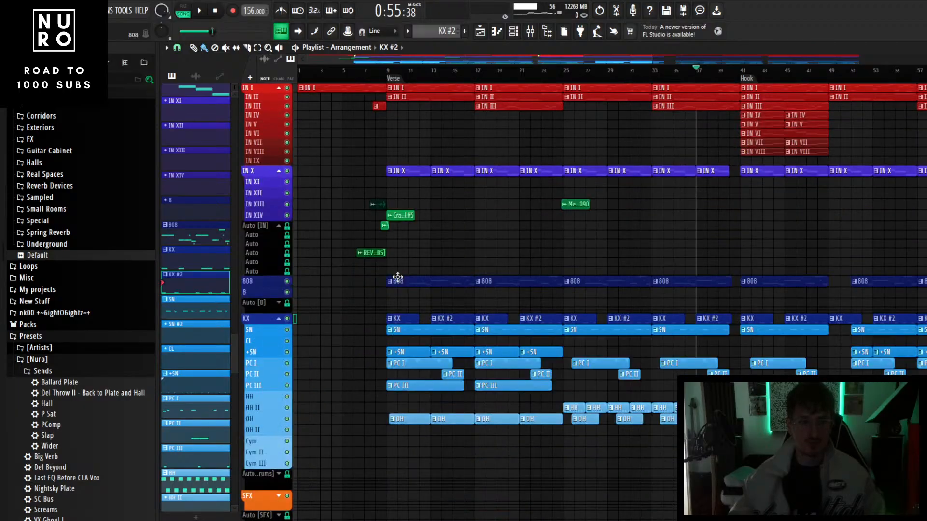
scroll(408, 277, "down", 4)
scroll(424, 276, "down", 2)
scroll(565, 305, "up", 2)
scroll(418, 297, "down", 2)
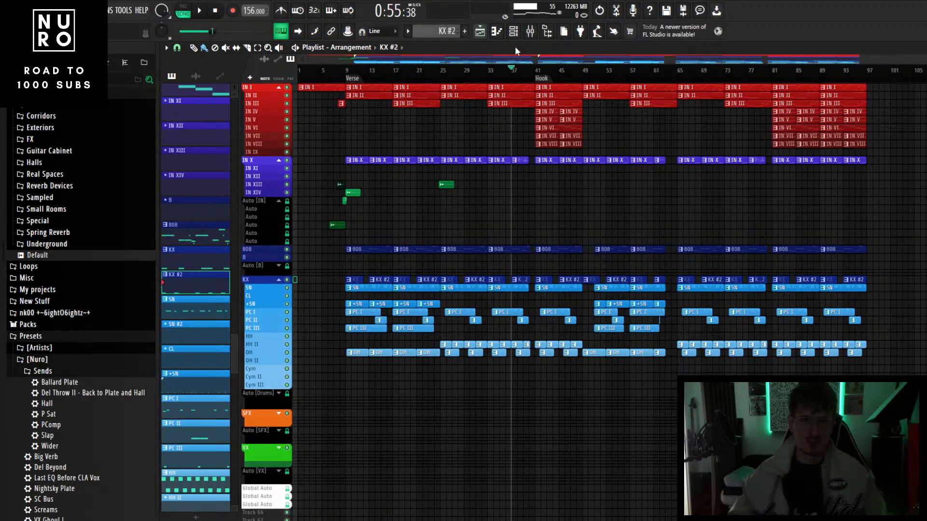
- Open the mixer and load the Soft Clippy mastering preset from the browser onto the Master track
key("F9")
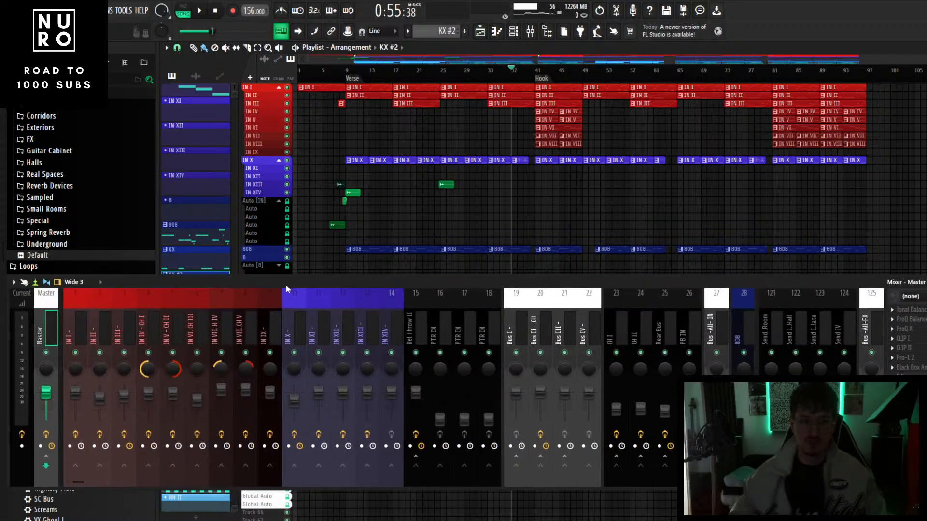
left_click_drag(655, 281, 632, 285)
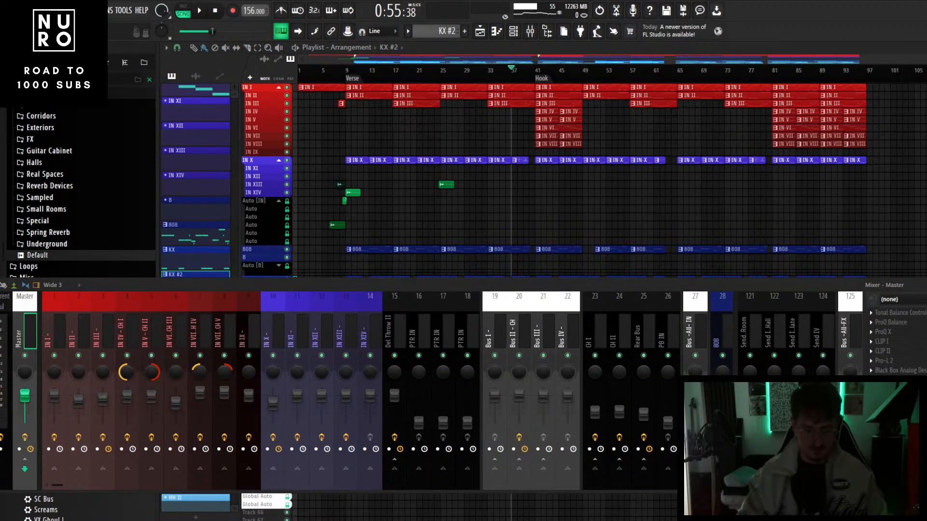
scroll(72, 62, "down", 2)
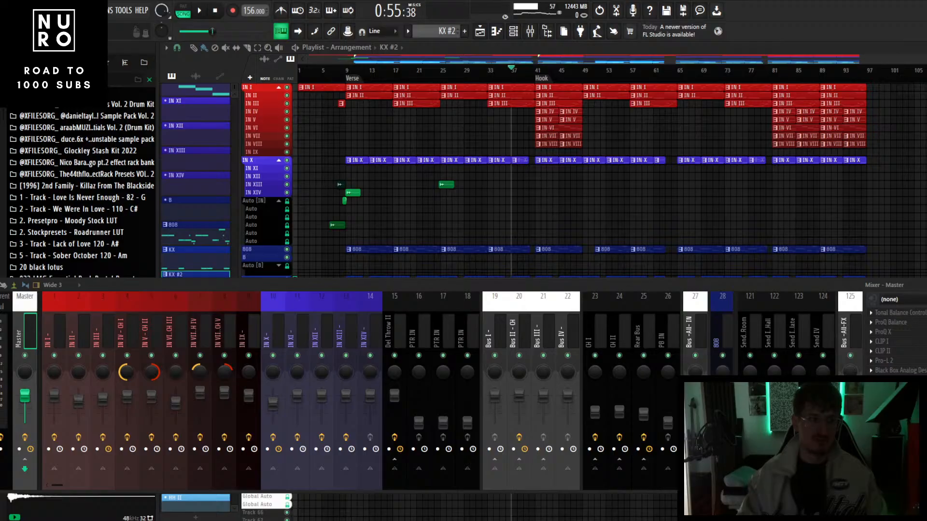
left_click_drag(63, 92, 22, 330)
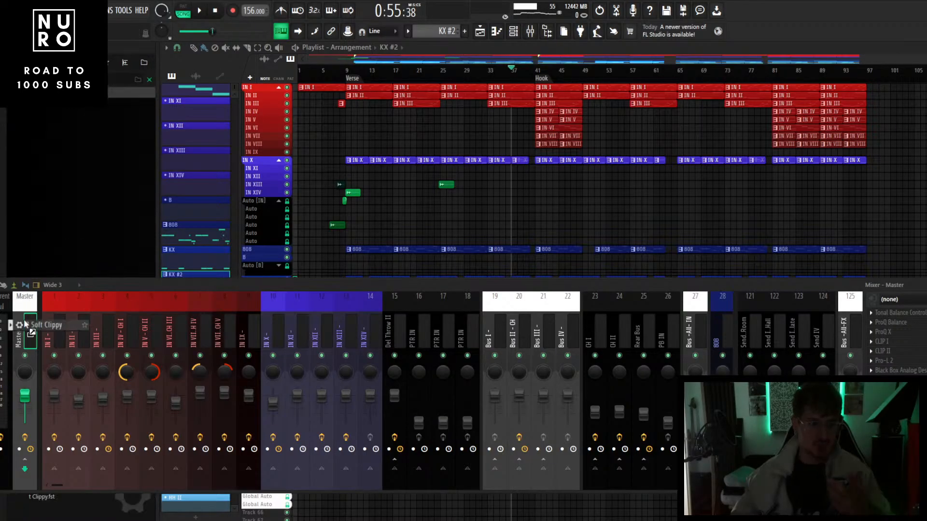
- Inspect the effect chains of the Bus -All- Drums and Drum Plate mixer tracks, then move the mixer clear of the playlist
scroll(505, 323, "down", 4)
scroll(505, 323, "down", 4)
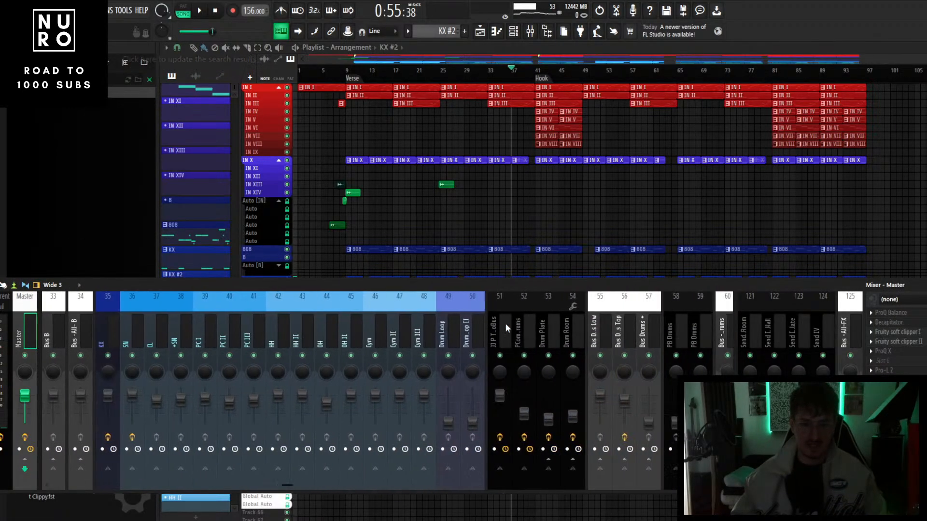
scroll(727, 338, "down", 4)
left_click(637, 331)
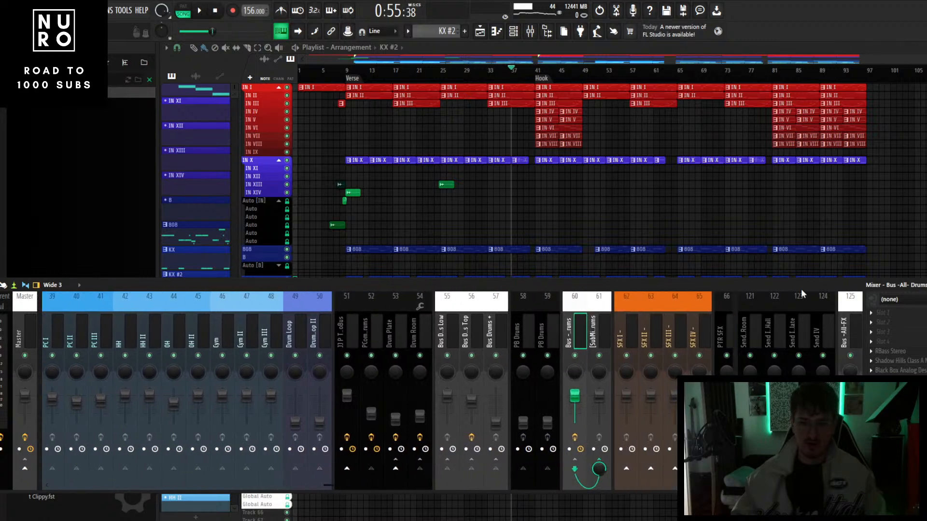
scroll(488, 330, "up", 3)
left_click(490, 331)
left_click(479, 334)
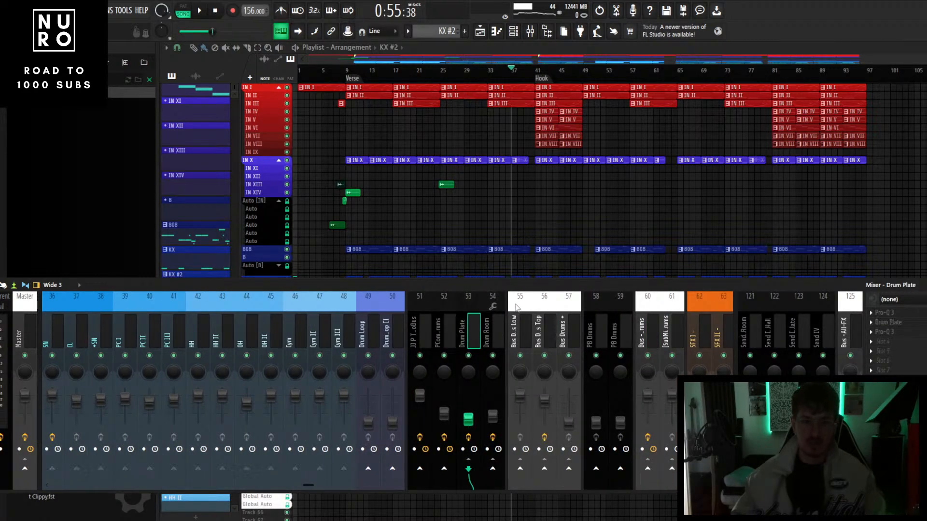
left_click_drag(539, 286, 507, 386)
scroll(396, 238, "up", 2)
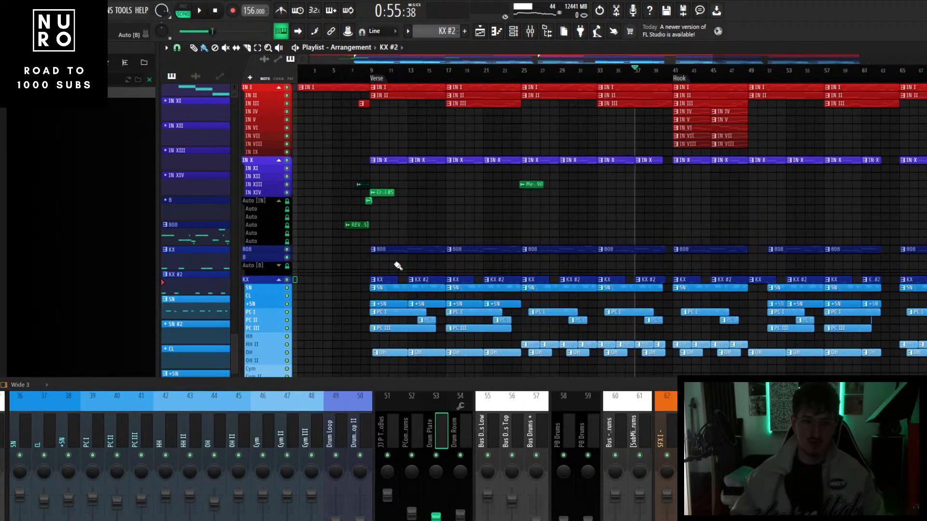
scroll(419, 261, "down", 2)
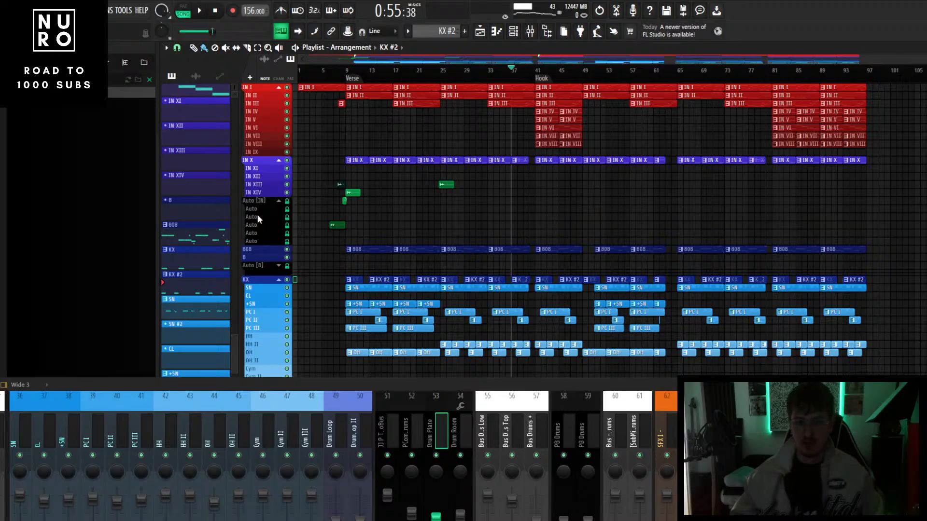
scroll(342, 249, "up", 2)
scroll(342, 249, "down", 2)
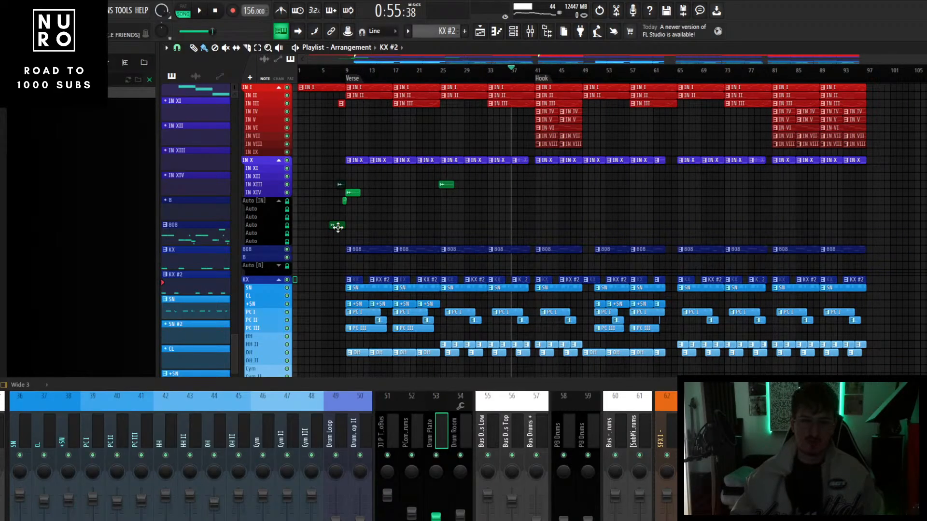
scroll(541, 210, "up", 1)
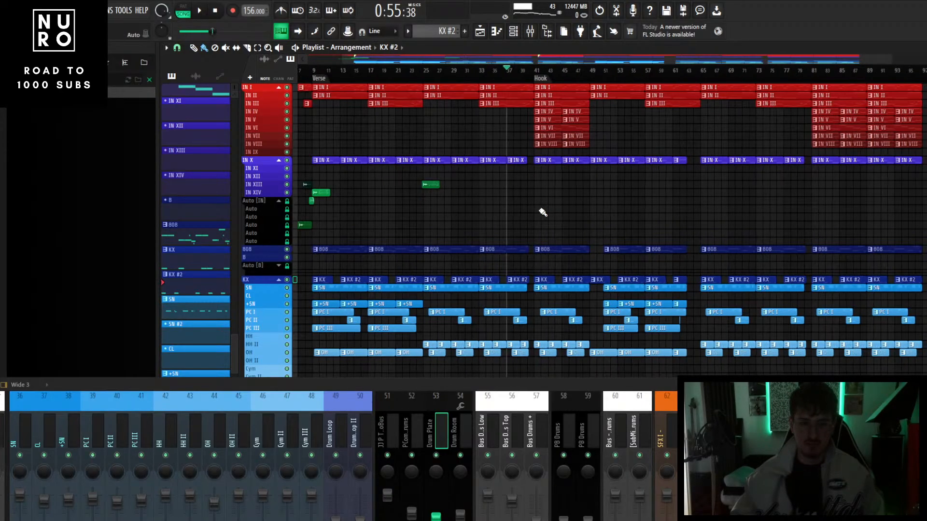
- Solo the drum track group, from KX to Cym III, and play it from the Verse marker at bar 9
scroll(315, 248, "up", 4)
scroll(323, 70, "left", 2)
left_click(384, 71)
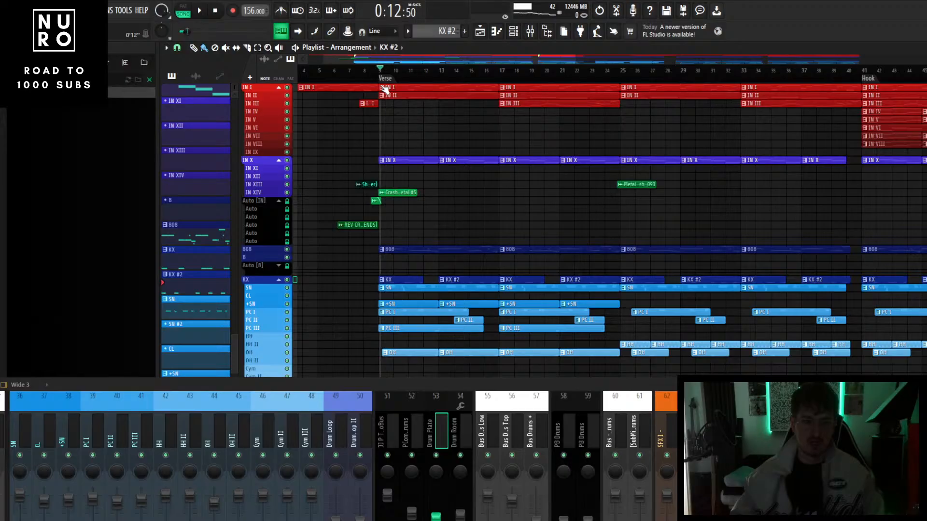
scroll(422, 75, "up", 3)
scroll(406, 284, "down", 2)
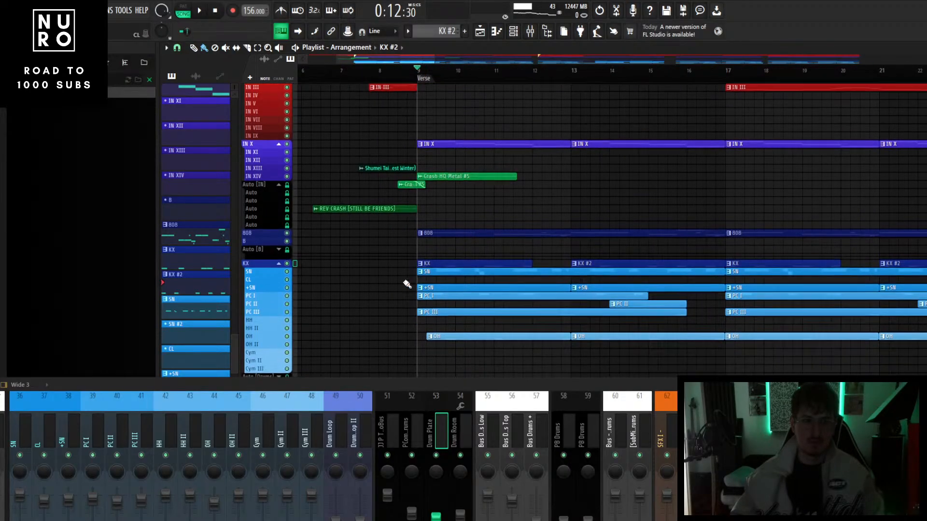
right_click(287, 272)
scroll(346, 285, "down", 2)
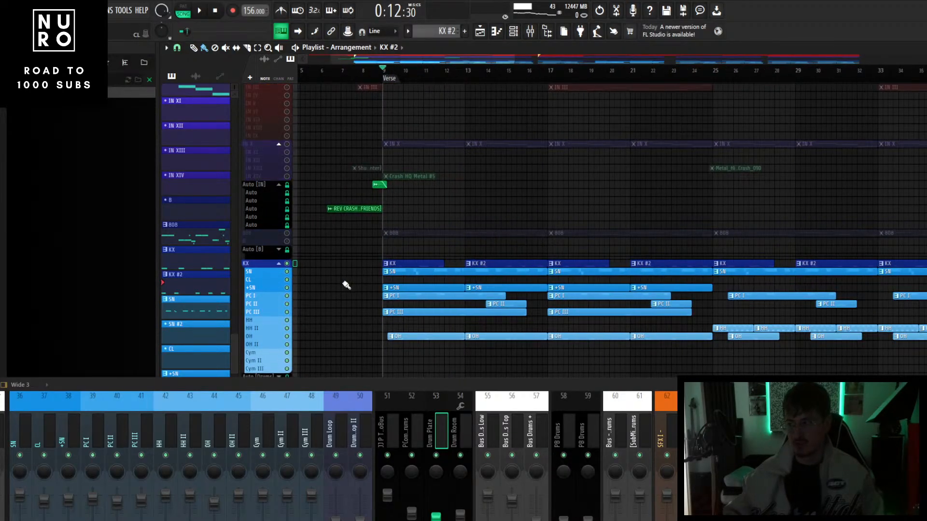
key("space")
scroll(430, 267, "down", 3)
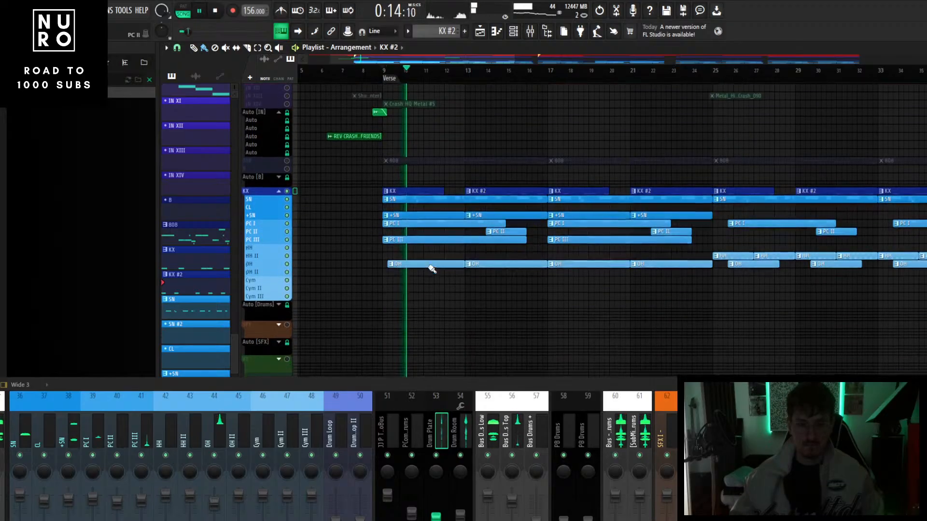
scroll(430, 267, "down", 4)
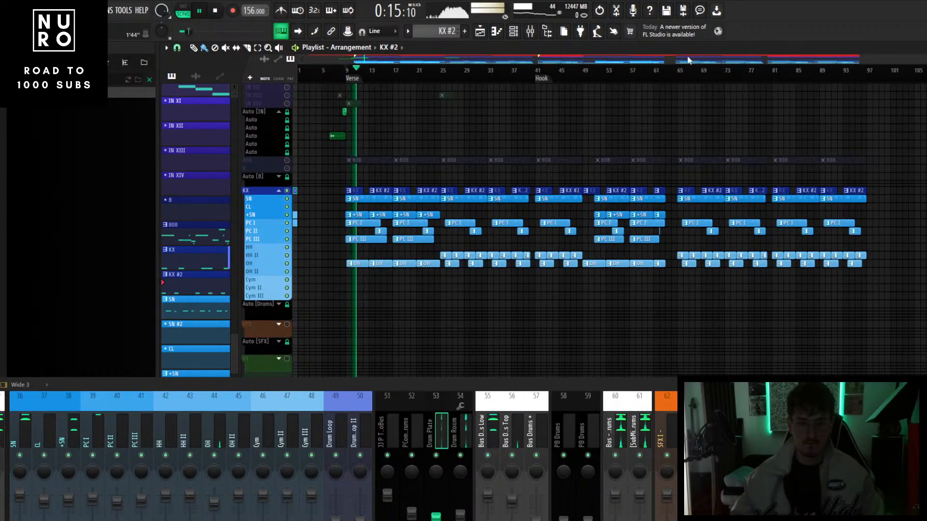
- Jump playback to about bar 50, just after the Hook section, and review the soloed drum clips there
left_click(591, 71)
scroll(587, 254, "up", 5)
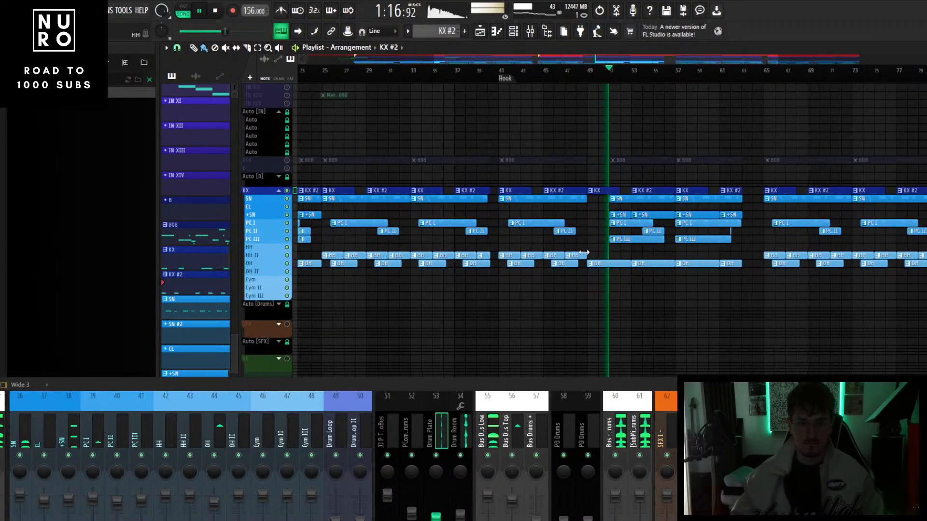
scroll(606, 268, "down", 5)
scroll(594, 280, "up", 3)
scroll(590, 282, "up", 3)
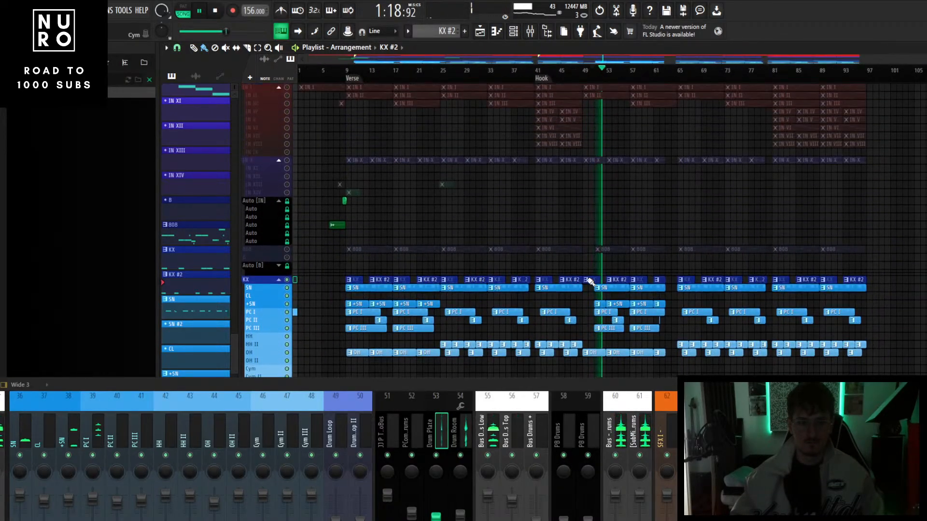
- Bring the mixer back into view, inspect the effect chain on Bus -All- Drums while the drums play, and stop playback
left_click_drag(418, 384, 447, 293)
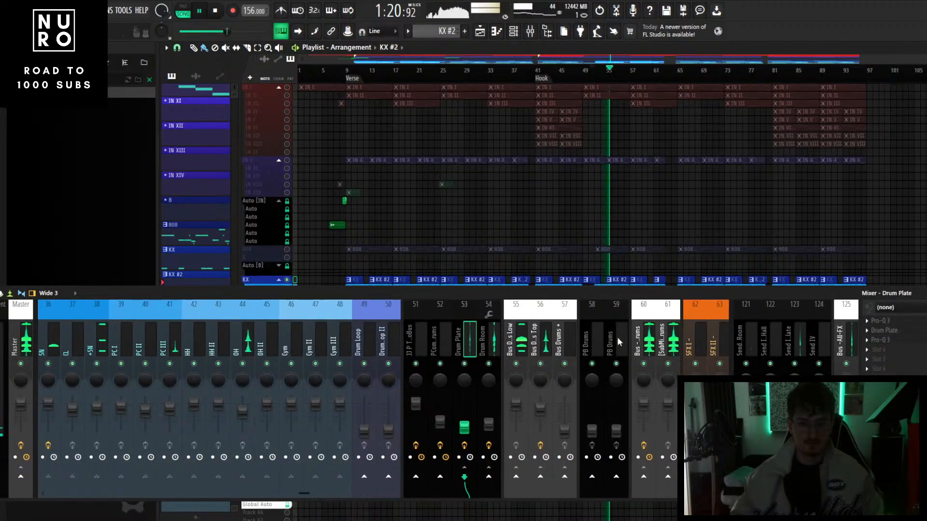
left_click(639, 338)
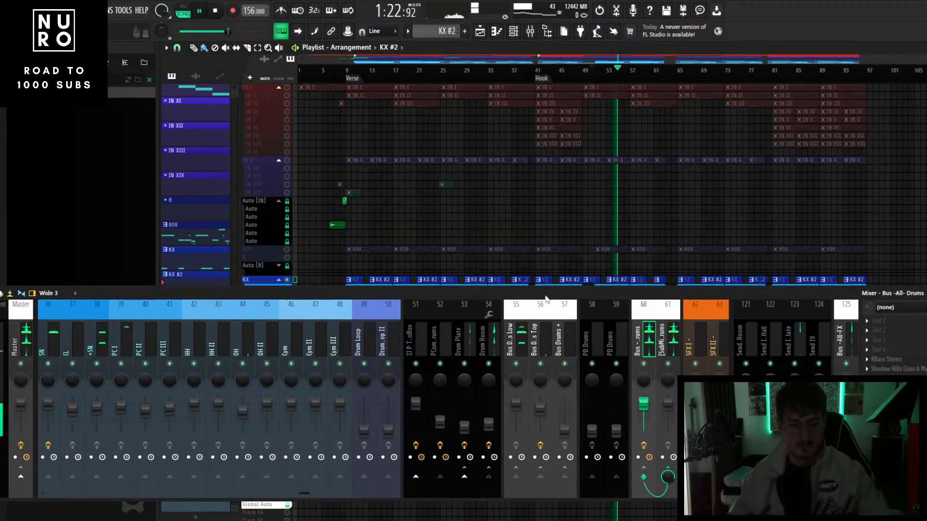
left_click_drag(546, 294, 574, 254)
key("space")
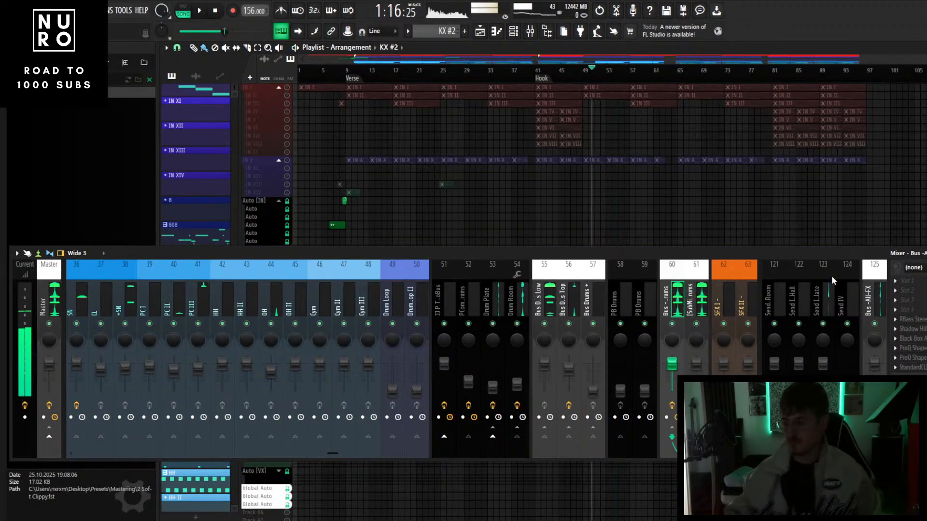
scroll(274, 263, "up", 3)
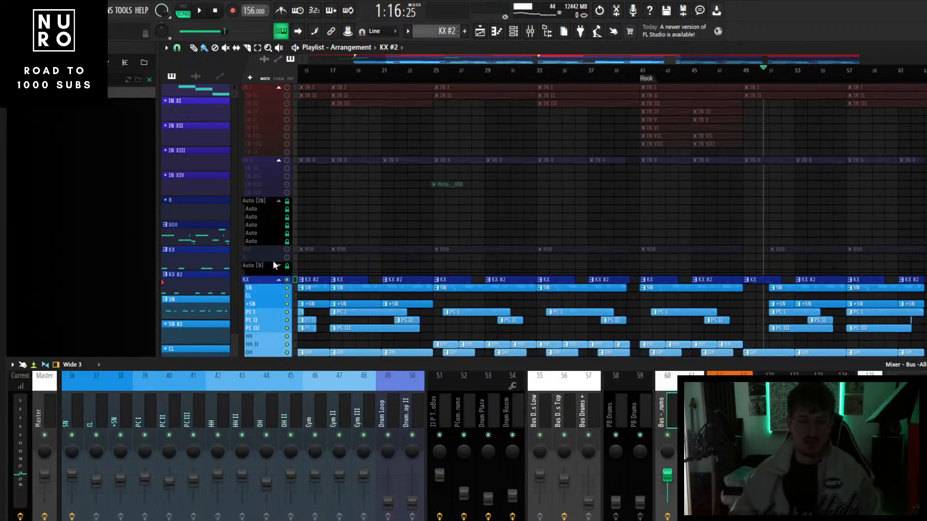
scroll(331, 258, "down", 4)
scroll(337, 265, "up", 3)
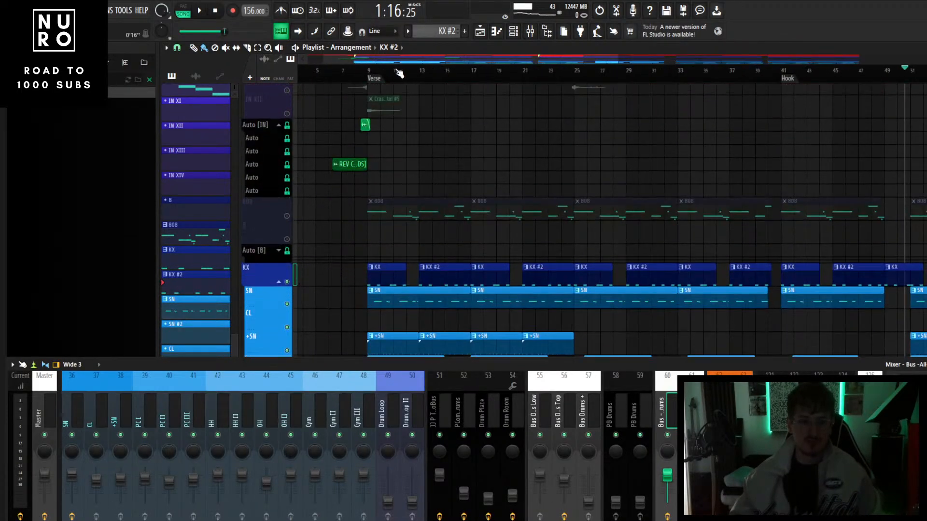
- Compare the KX kick alone, the soloed drum group and the full arrangement while playing from the Verse marker
left_click(287, 282, "ctrl")
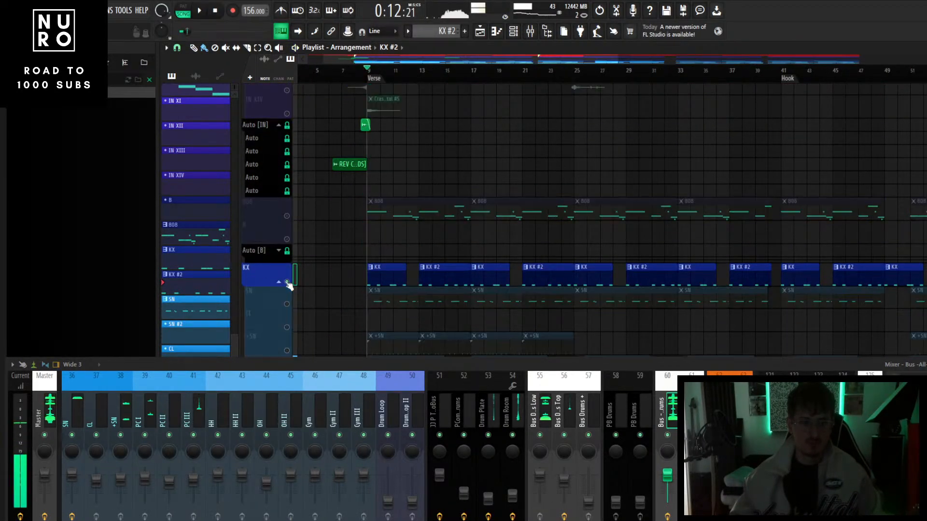
left_click(287, 282, "ctrl")
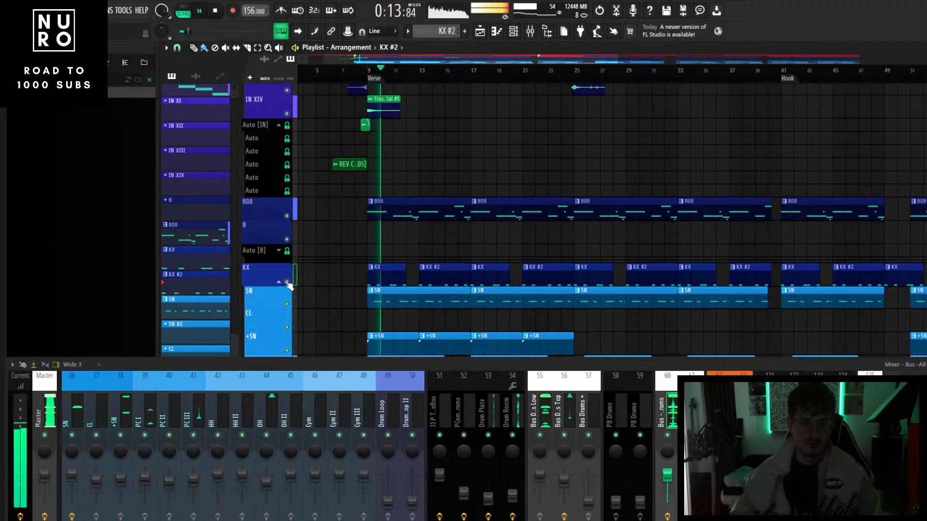
left_click(287, 282, "ctrl")
left_click(287, 282, "ctrl")
left_click(287, 282, "ctrl")
key("space")
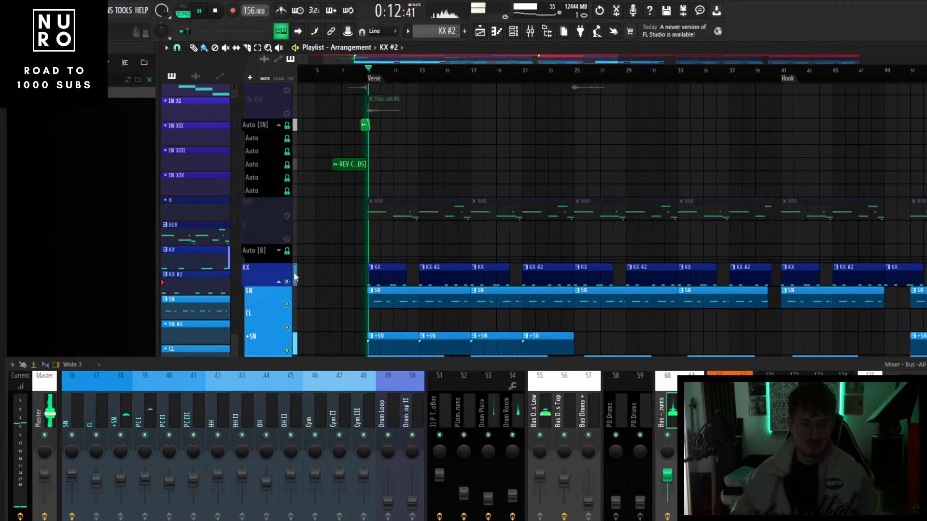
- Watch the Shadow Hills Class A Mastering Comp on Bus -All- Drums during soloed drum playback, then minimise the plugin
left_click_drag(358, 365, 394, 250)
scroll(395, 285, "down", 6)
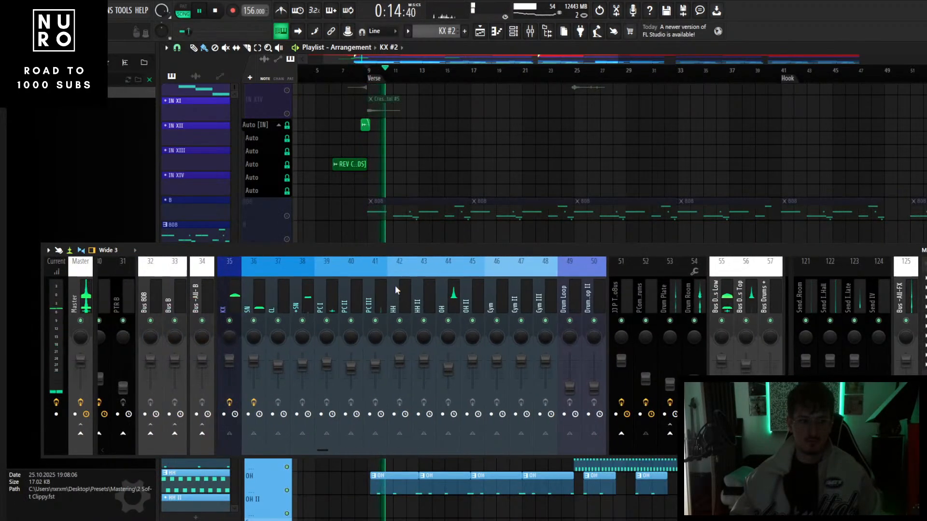
key("space")
left_click_drag(842, 254, 810, 250)
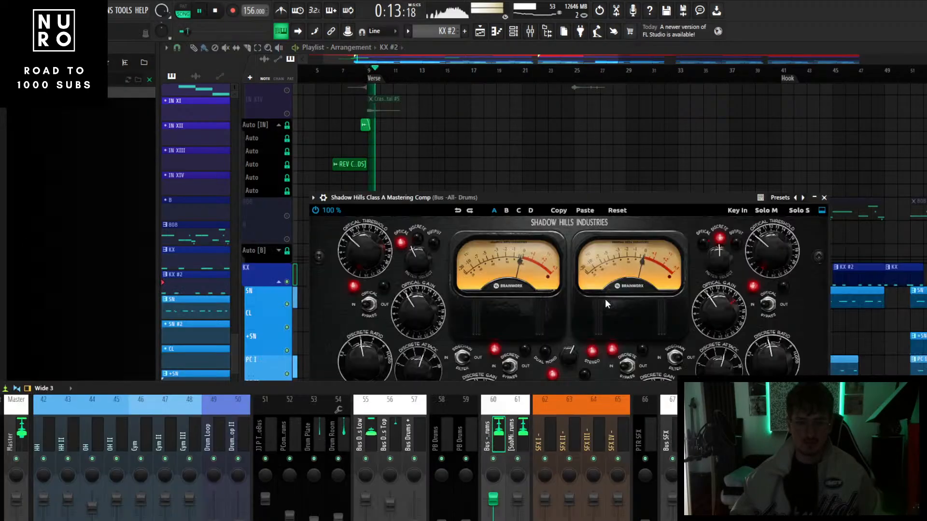
left_click(814, 197)
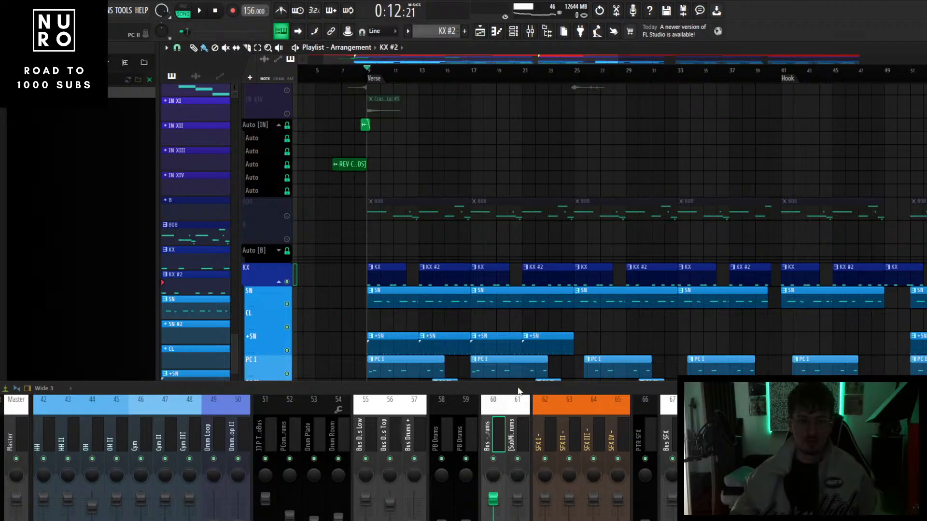
- Select the KX mixer track and inspect its Saturn KX Luca II saturation while the verse drums play
left_click_drag(519, 391, 583, 276)
scroll(502, 312, "up", 6)
left_click(229, 325)
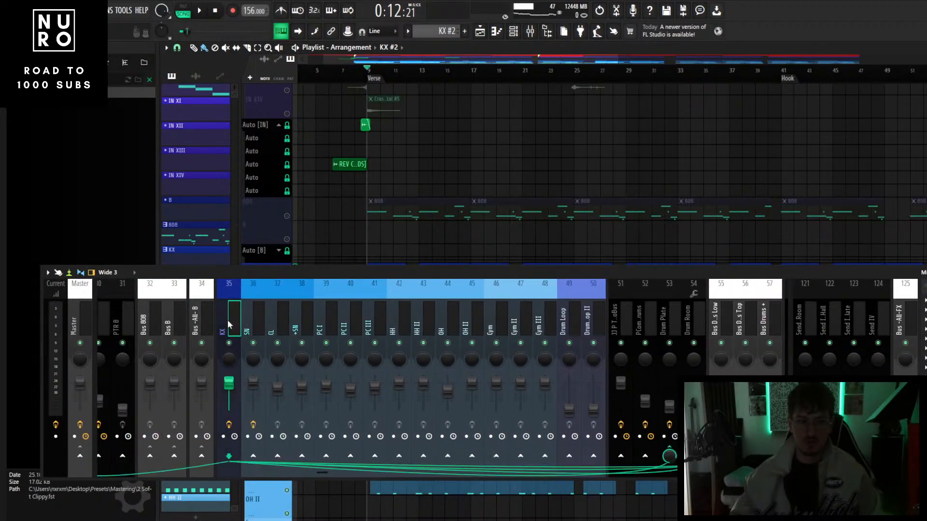
left_click_drag(837, 274, 684, 273)
key("space")
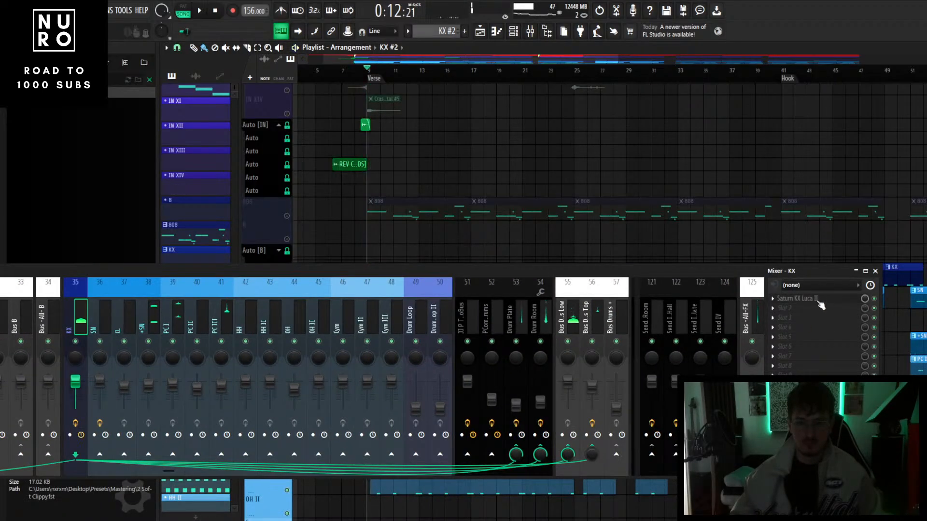
left_click(811, 298)
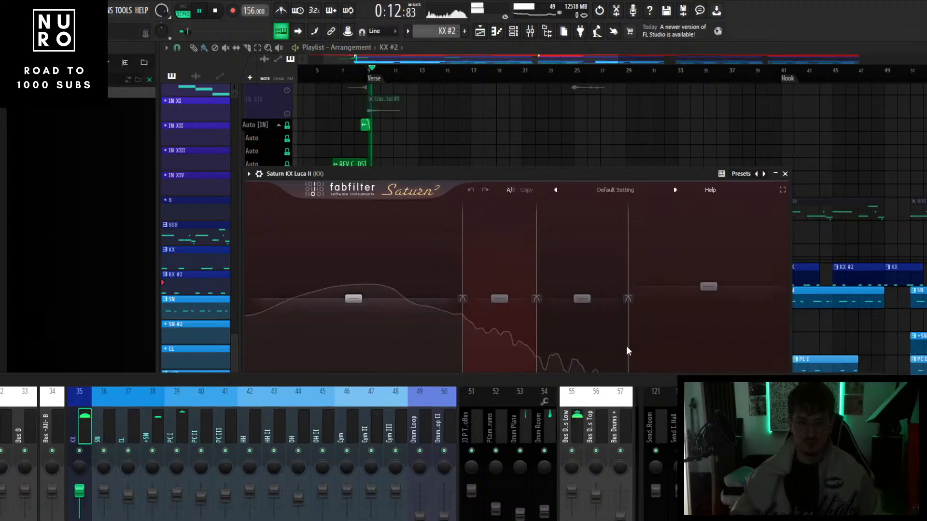
key("space")
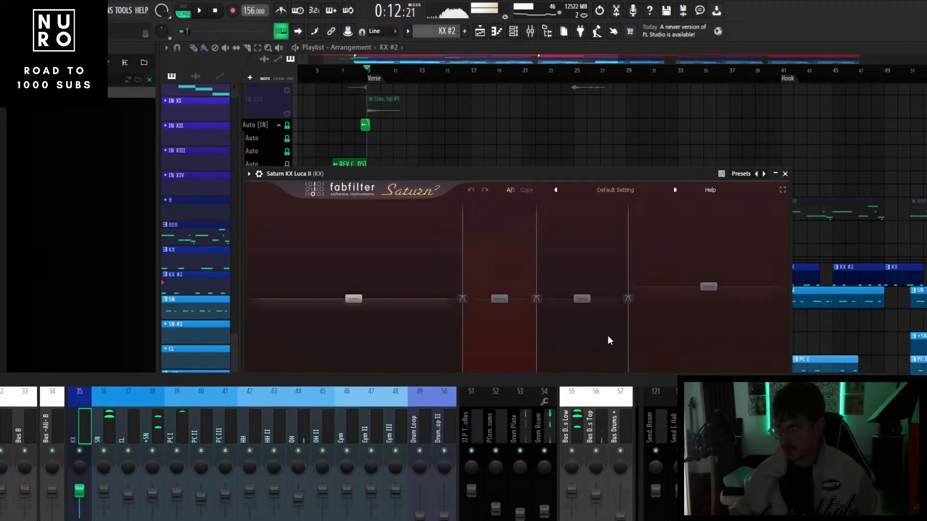
- Add StandardCLIP to the third effect slot of the KX track and lower its input clip level to -3.00 dB
left_click(777, 430)
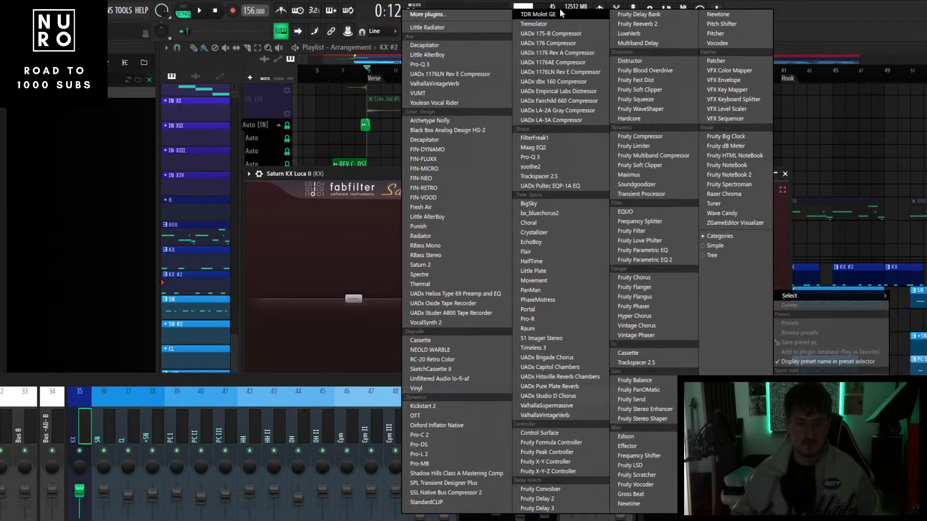
left_click(425, 503)
key("space")
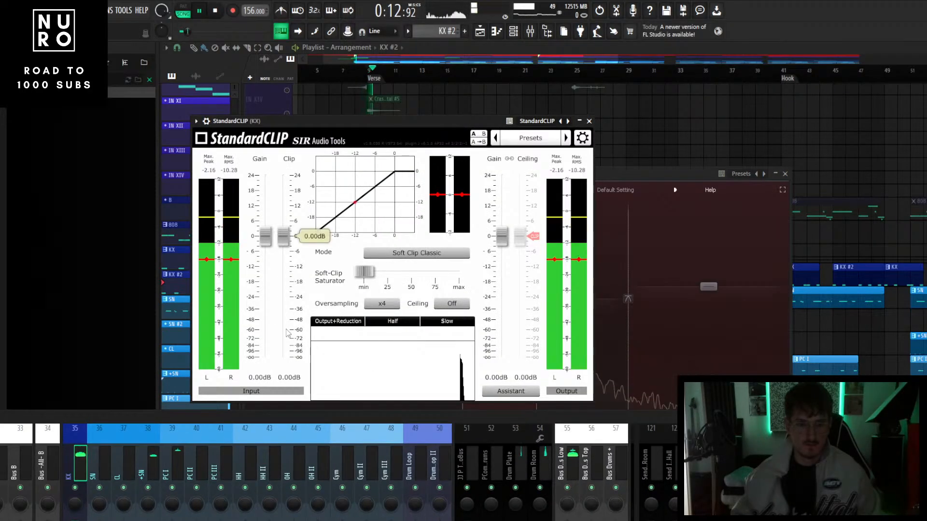
key("space")
left_click_drag(284, 244, 285, 249)
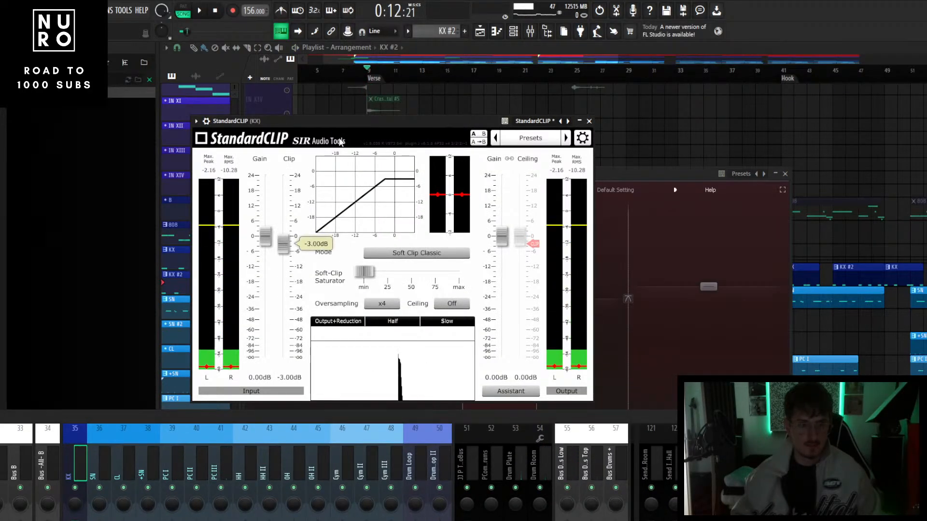
- Set StandardCLIP's clip level on KX to -3.60 dB while auditioning the drums
left_click_drag(340, 121, 350, 116)
key("space")
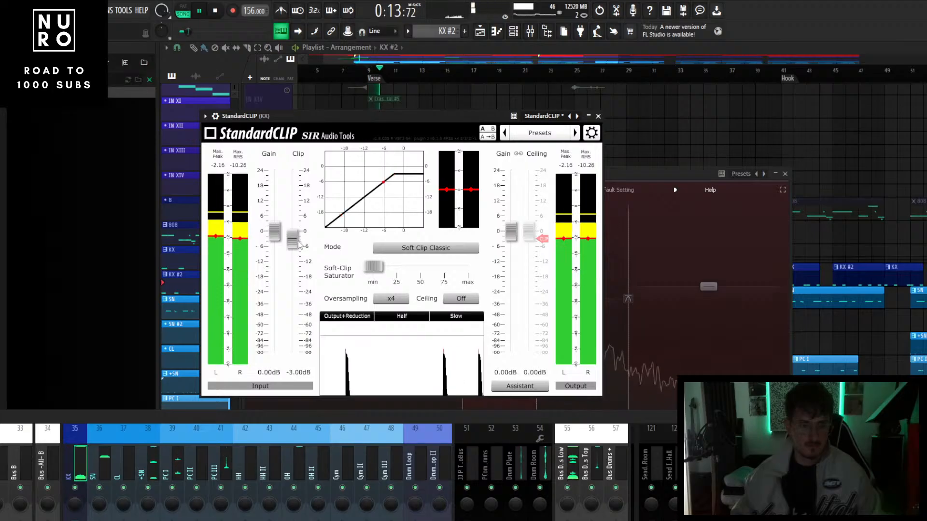
left_click_drag(299, 244, 299, 248)
key("space")
left_click_drag(403, 119, 413, 114)
key("space")
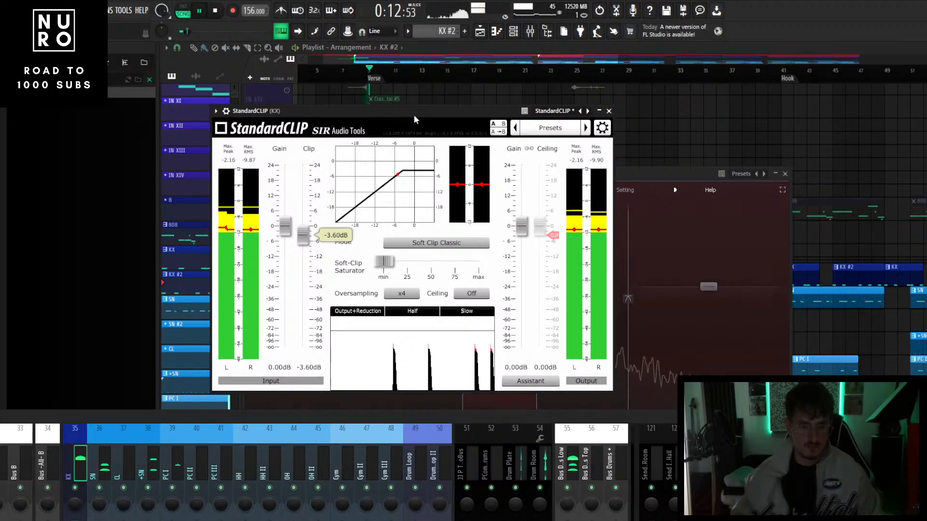
- Stop the drums, select Bus -All- Drums in the mixer and bring up its Shadow Hills compressor
left_click_drag(555, 416, 567, 297)
scroll(541, 326, "down", 3)
key("space")
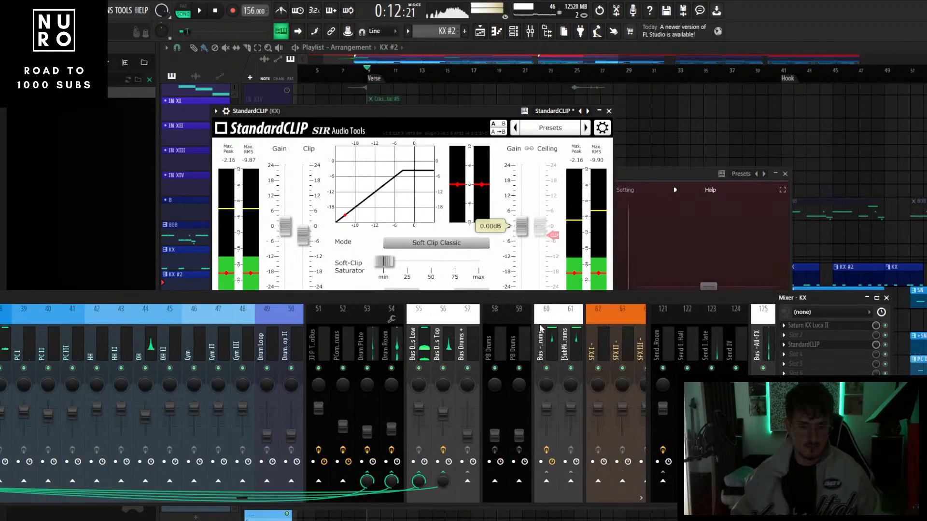
scroll(541, 328, "down", 2)
left_click(489, 346)
left_click(821, 373)
scroll(737, 342, "up", 3)
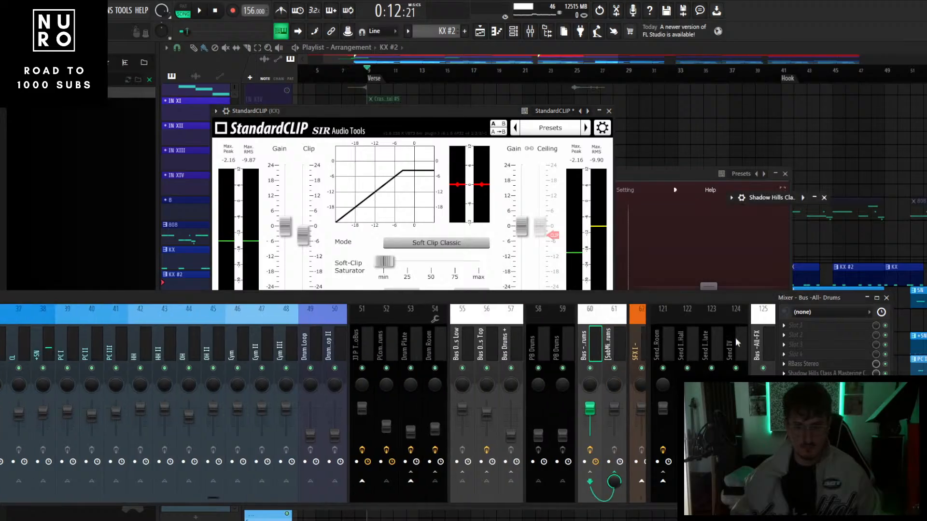
- Close the KX clipper and Saturn windows and watch the drum bus compressor's metering alongside the mixer during playback
left_click_drag(629, 303, 615, 328)
left_click(609, 111)
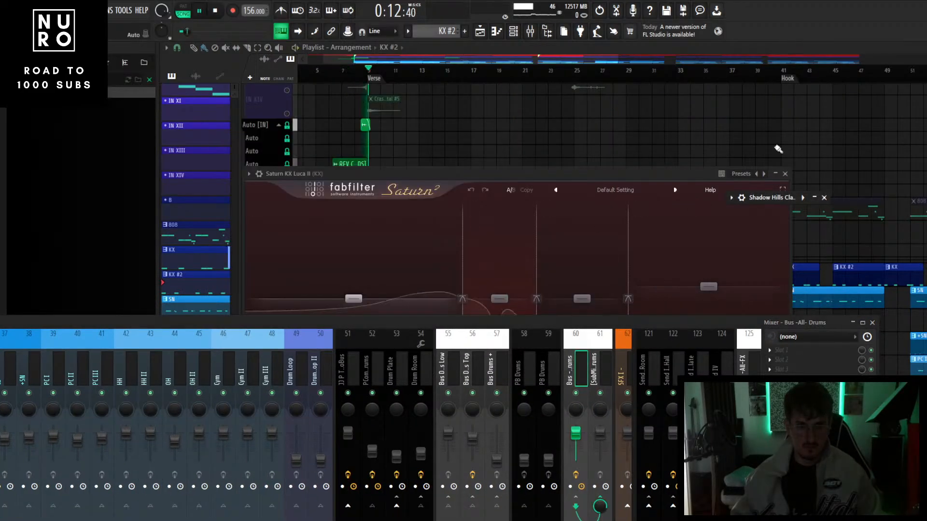
left_click(785, 173)
left_click(813, 198)
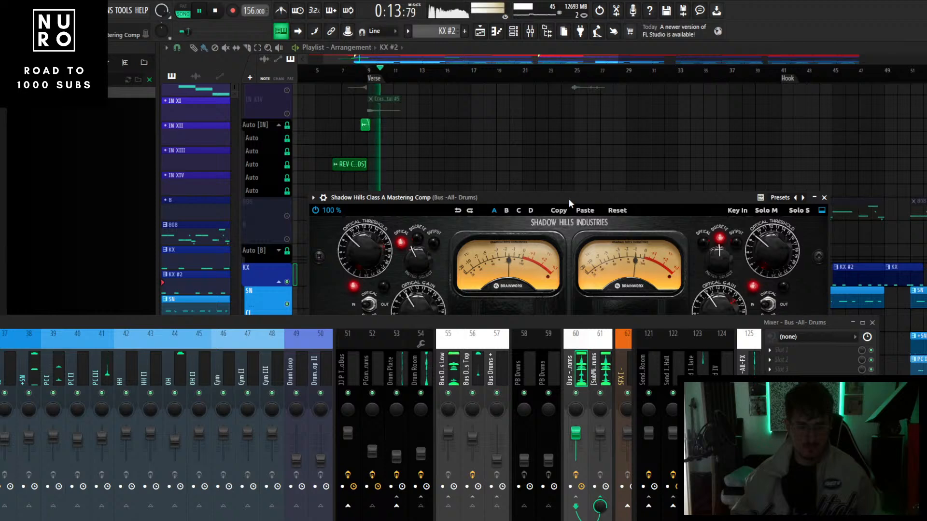
left_click_drag(593, 199, 602, 142)
left_click_drag(571, 323, 687, 226)
scroll(509, 263, "up", 9)
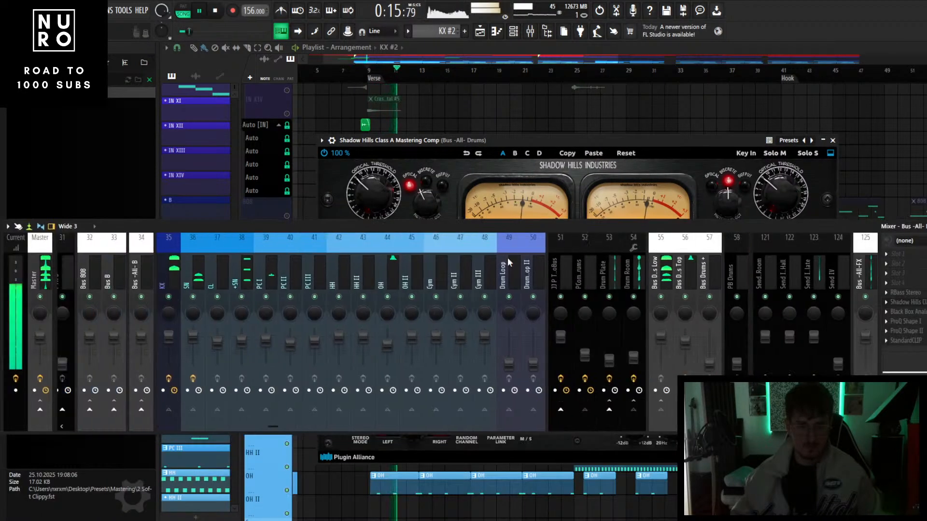
- Add Pro-Q 3 to the KX track and boost a bell band by about 1.46 dB at about 5610 Hz
left_click(291, 341)
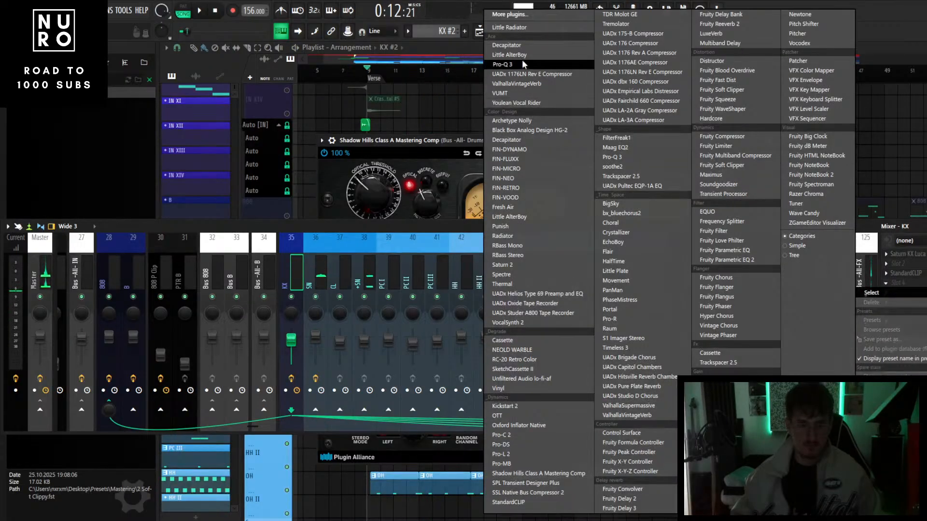
left_click(524, 64)
key("space")
left_click_drag(468, 231, 471, 223)
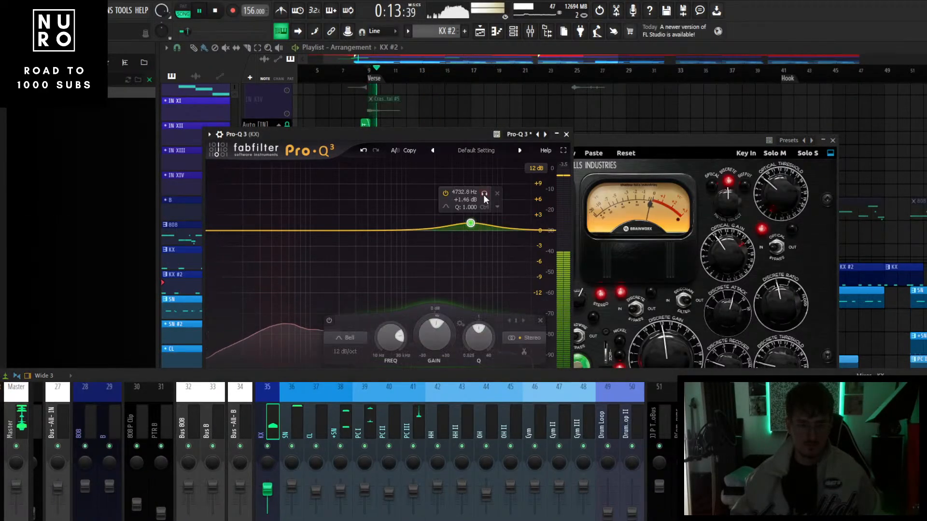
key("space")
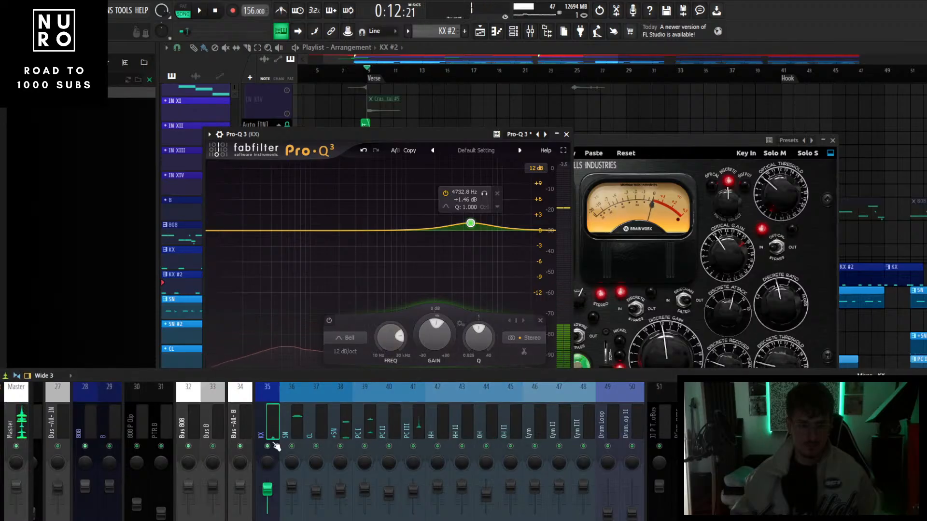
left_click_drag(485, 199, 494, 196)
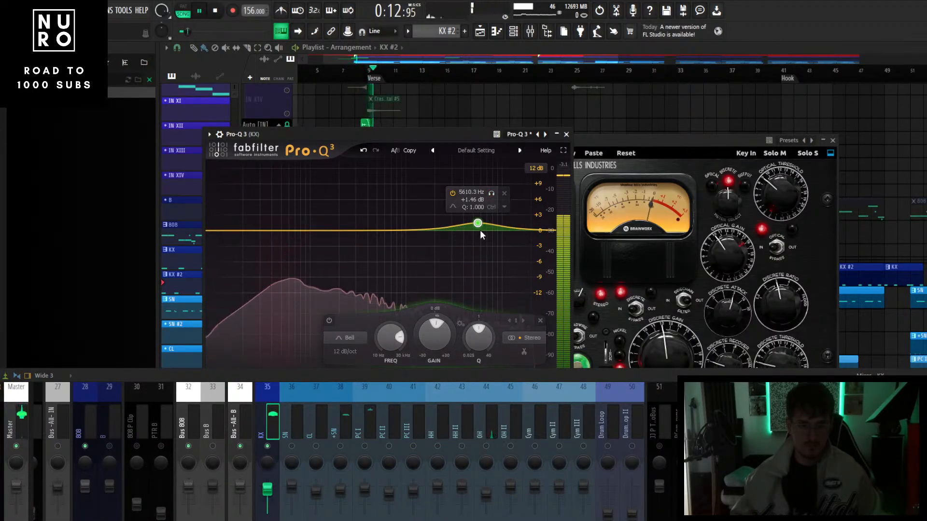
key("space")
- Add a low shelf cut of about 1.27 dB at 75 Hz to the KX equaliser and set its processing to Natural Phase
left_click_drag(280, 236, 300, 238)
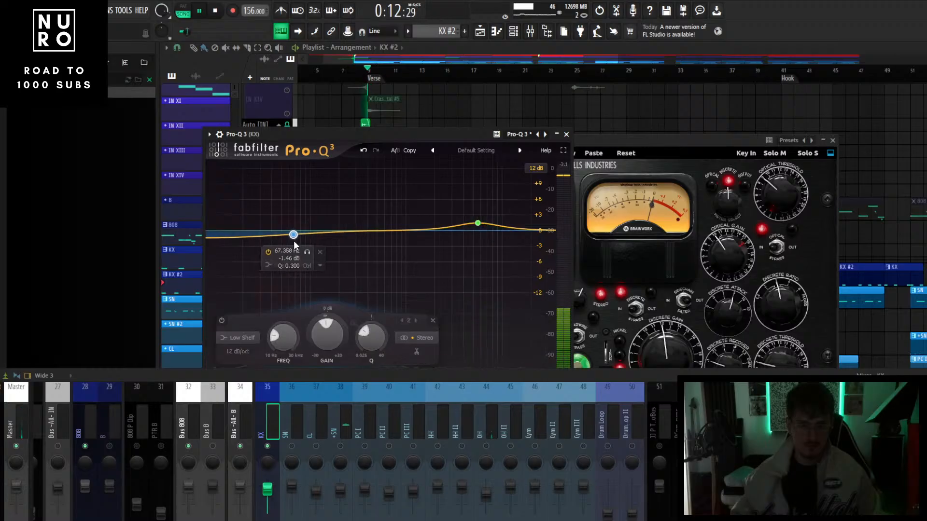
key("space")
key("space")
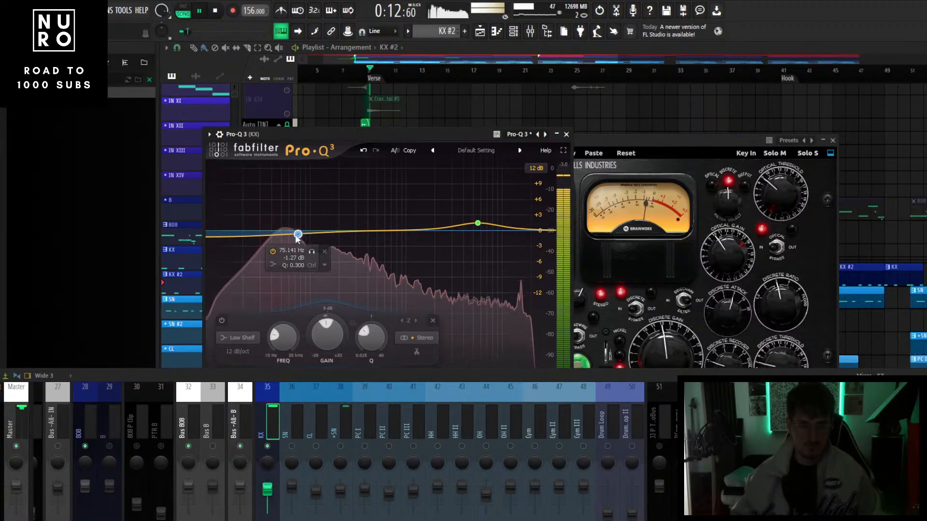
left_click_drag(316, 377, 311, 404)
left_click(328, 384)
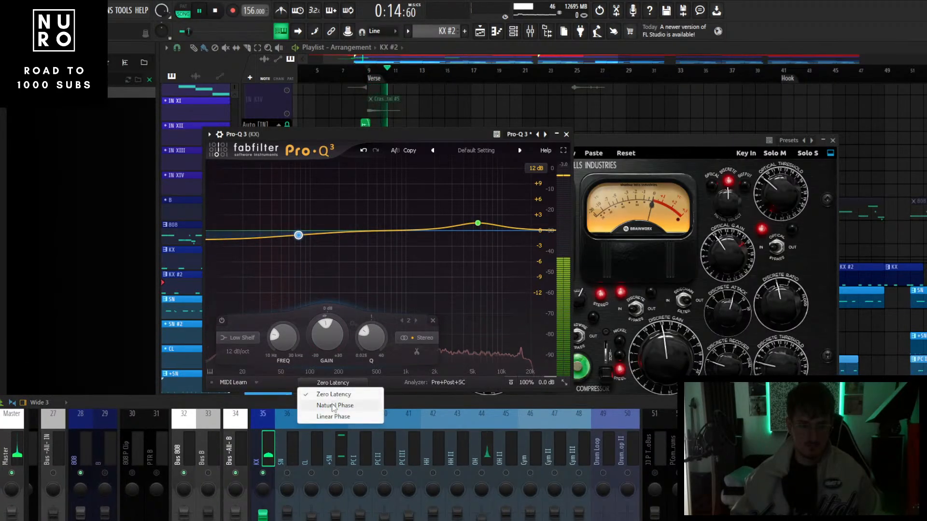
left_click(334, 406)
- Close the equaliser and compressor windows, then play the soloed drums from the Verse and review the drum and bus levels in the mixer
key("space")
left_click(566, 135)
left_click(833, 140)
key("space")
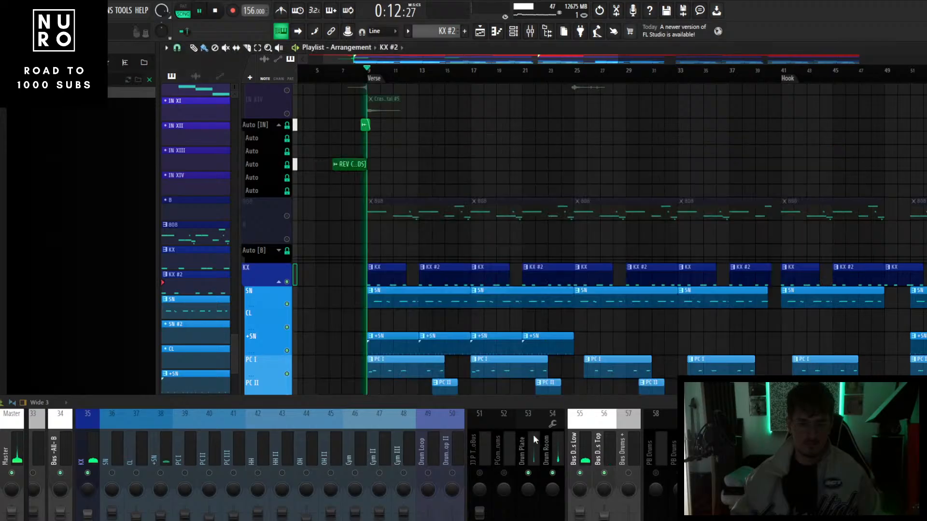
right_click(329, 455)
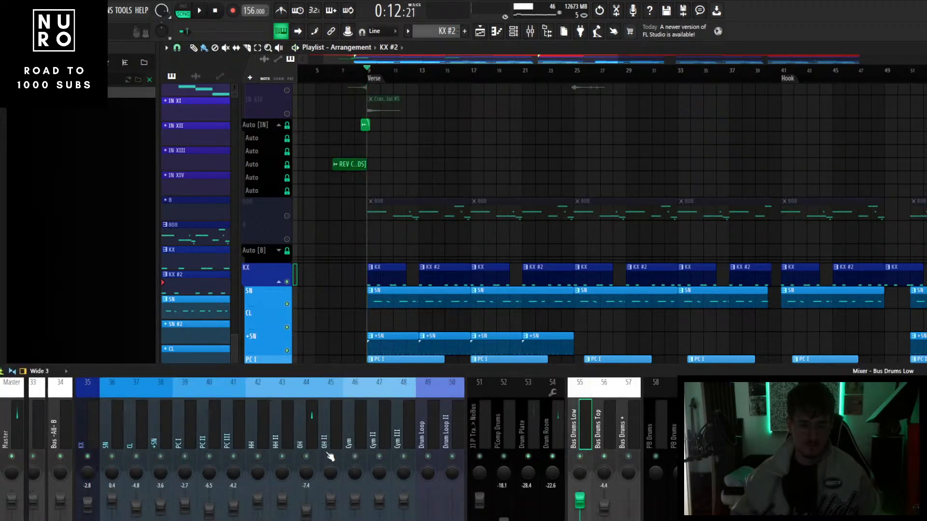
left_click_drag(396, 375, 424, 203)
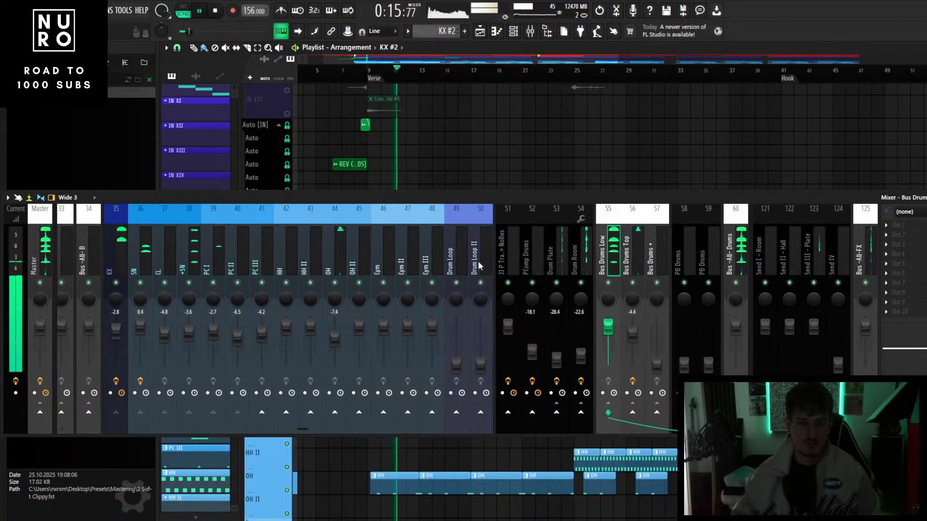
scroll(478, 265, "right", 5)
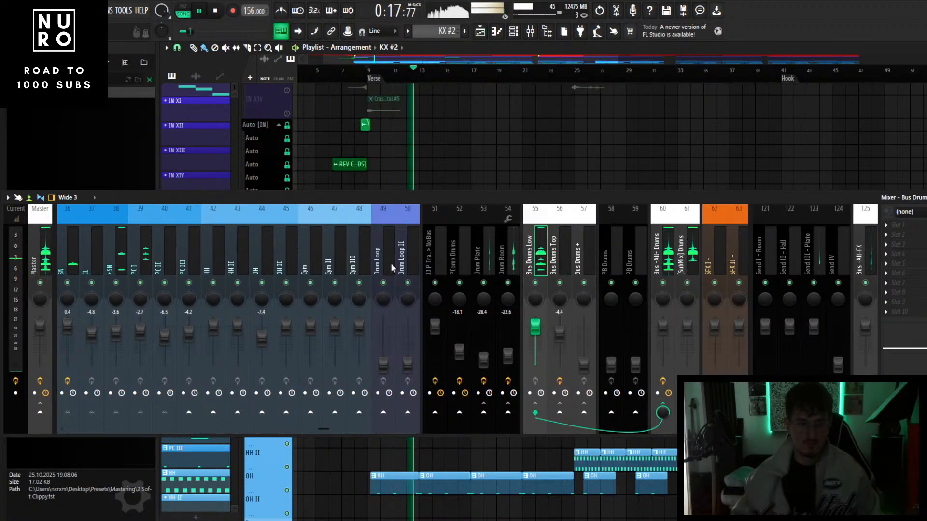
key("space")
- Inspect the routing and effect chains of the KX, Drum Plate and Drum Room tracks, returning to KX
left_click(78, 262)
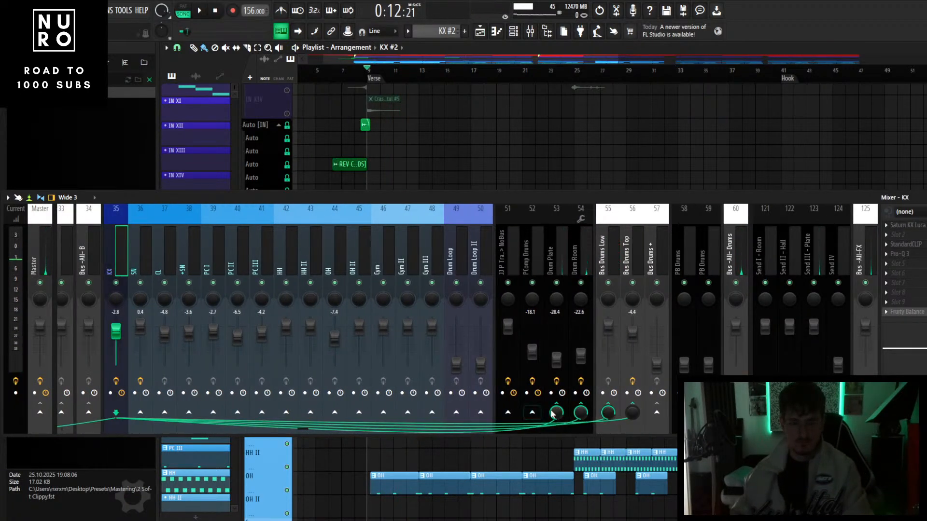
left_click(560, 256)
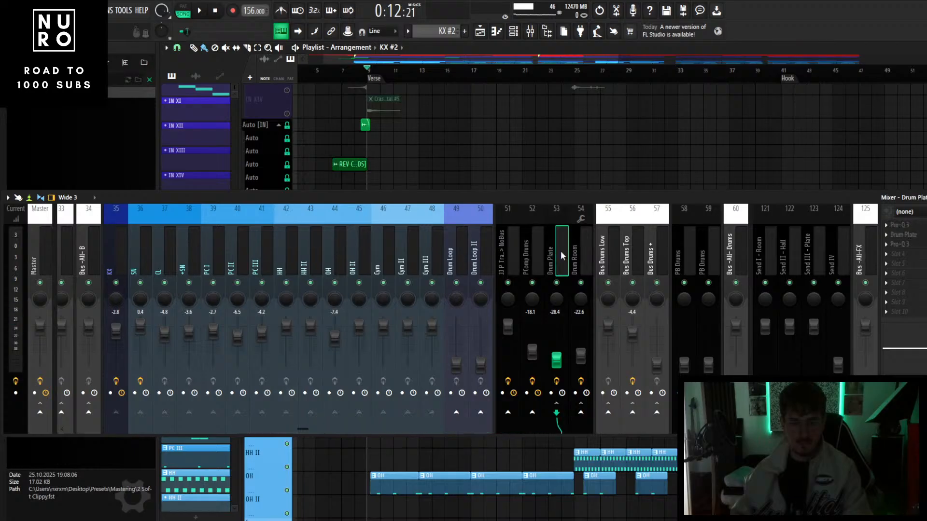
left_click(583, 258)
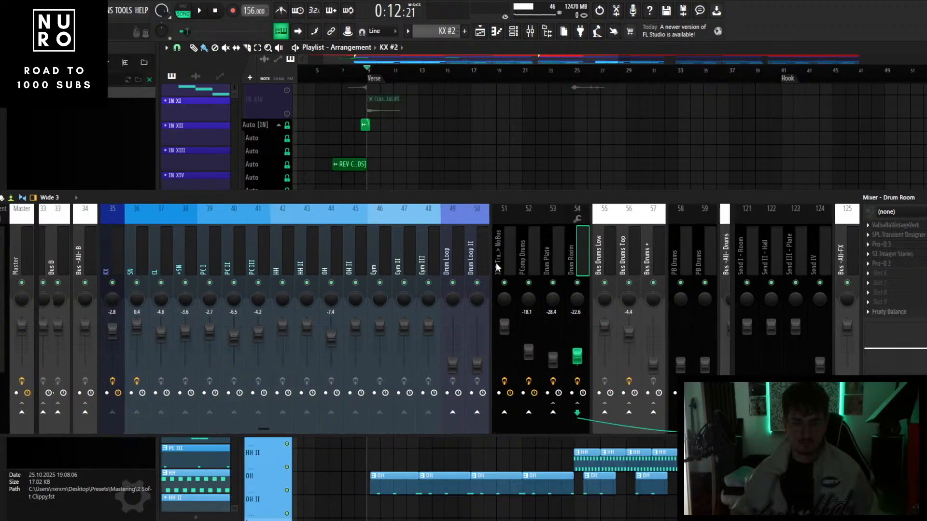
scroll(434, 264, "left", 5)
left_click(250, 259)
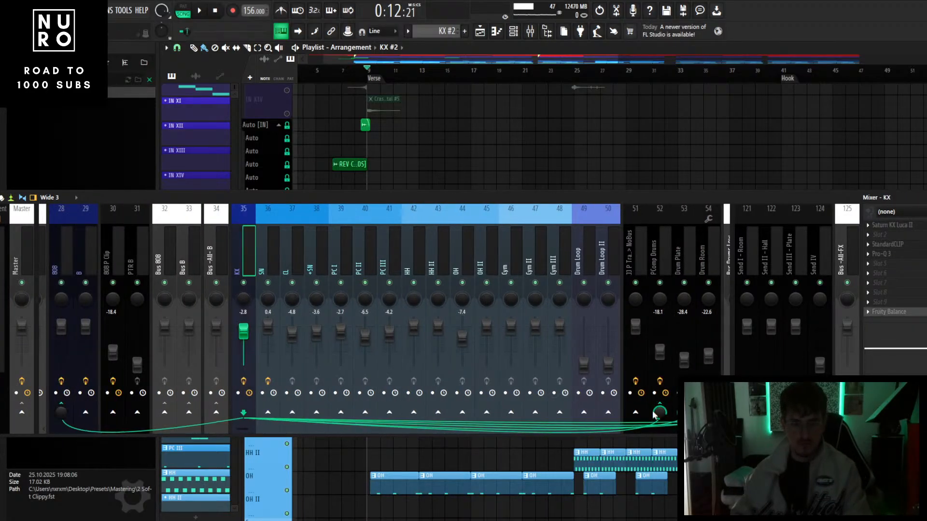
- Inspect the routing and effect slots of the individual drum tracks from KX through Cym III
key("Right")
key("Right")
key("Right")
key("Right")
key("Right")
key("Right")
key("Right")
key("Right")
key("Right")
key("Right")
key("Right")
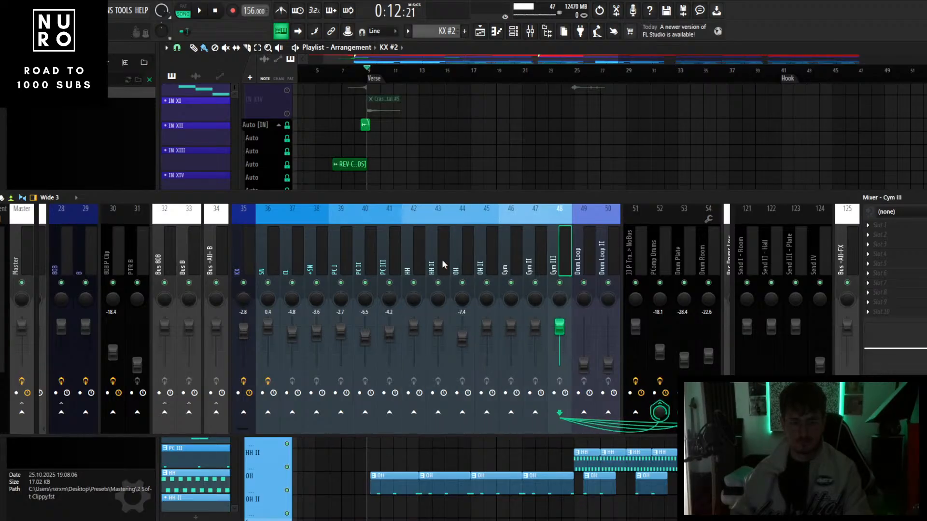
key("Left")
key("Left")
key("Left")
key("Left")
key("Left")
key("Left")
key("Right")
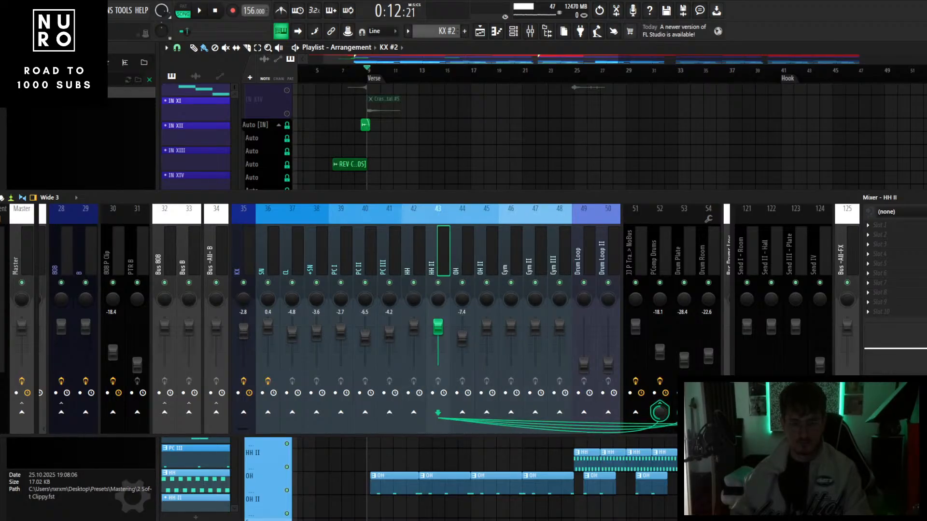
- During playback, shift the PComp Drums equaliser's dynamic bell down to about 446 Hz, delete its low shelf band and close it
left_click(650, 250)
key("space")
left_click(876, 234)
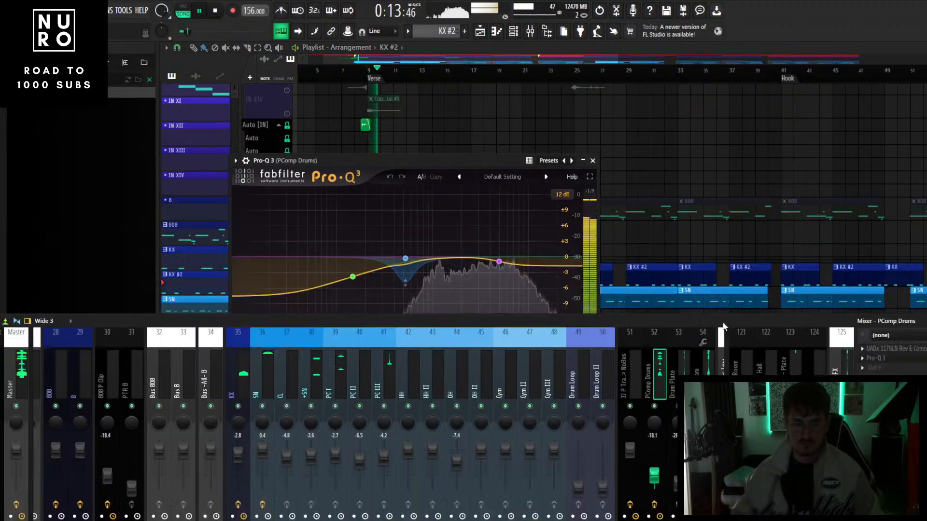
left_click_drag(406, 259, 402, 260)
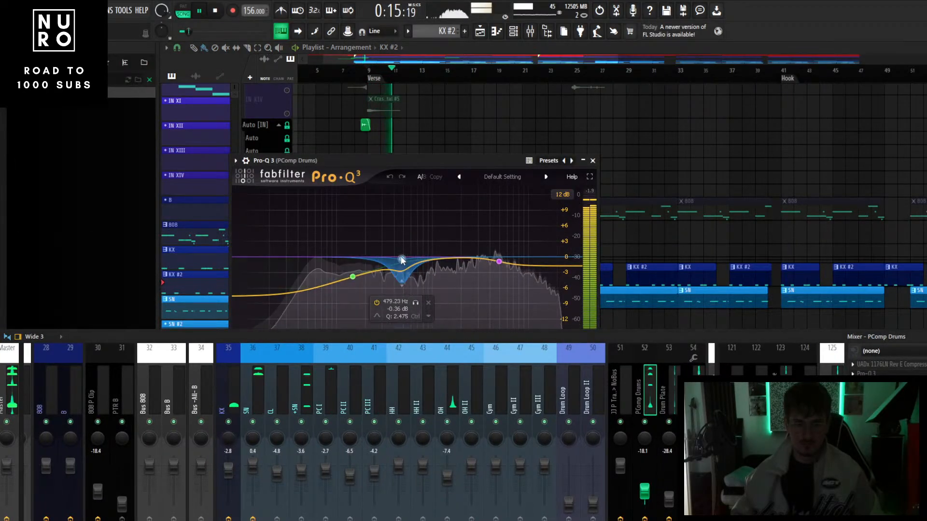
left_click_drag(402, 260, 400, 260)
right_click(352, 277)
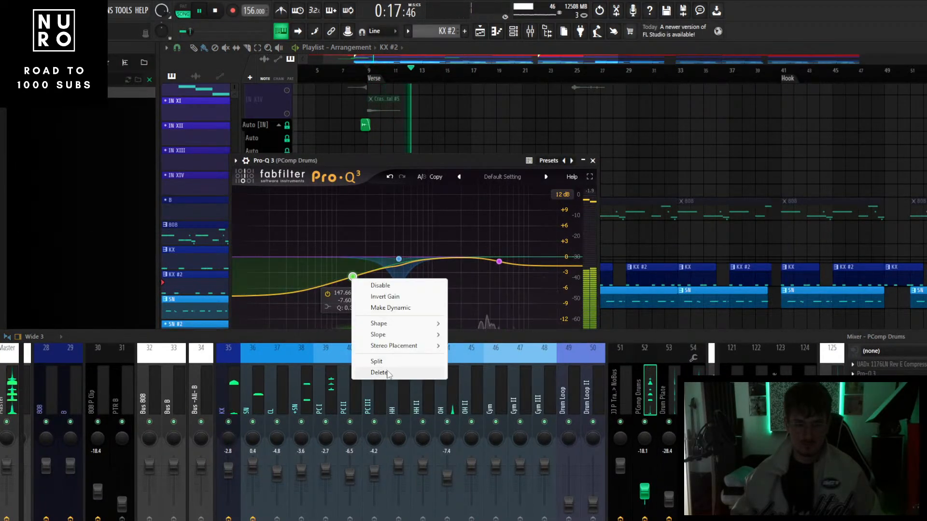
left_click(384, 372)
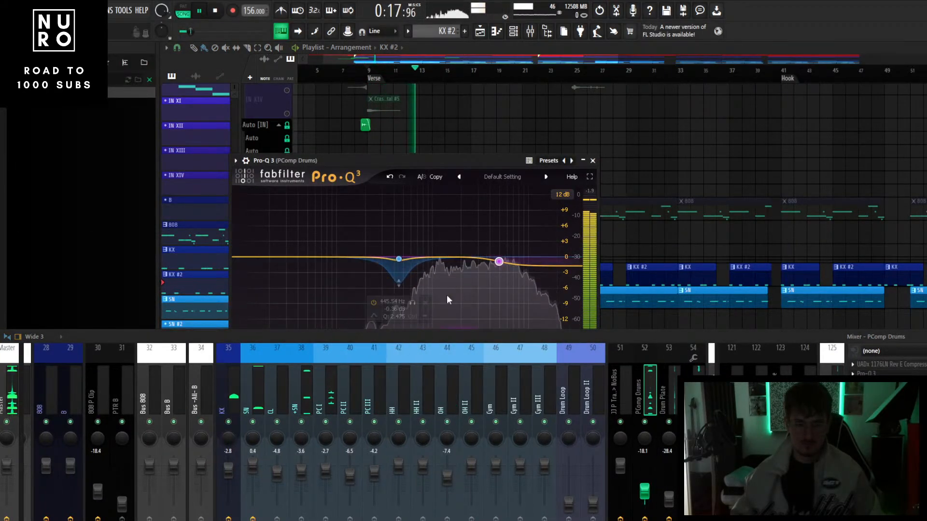
left_click(592, 160)
- Add Pro-Q 3 to the +SN track with a high cut and a bell cut of about 1.37 dB at about 5344 Hz
left_click(299, 395)
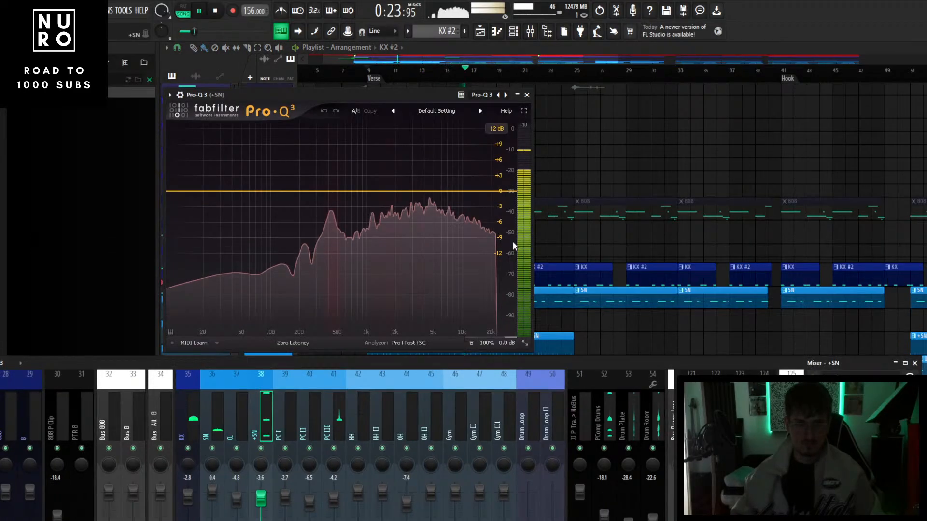
double_click(492, 190)
left_click_drag(493, 190, 437, 199)
- Set the +SN equaliser to Natural Phase and add a 12 dB/oct low cut at about 178 Hz
left_click(286, 344)
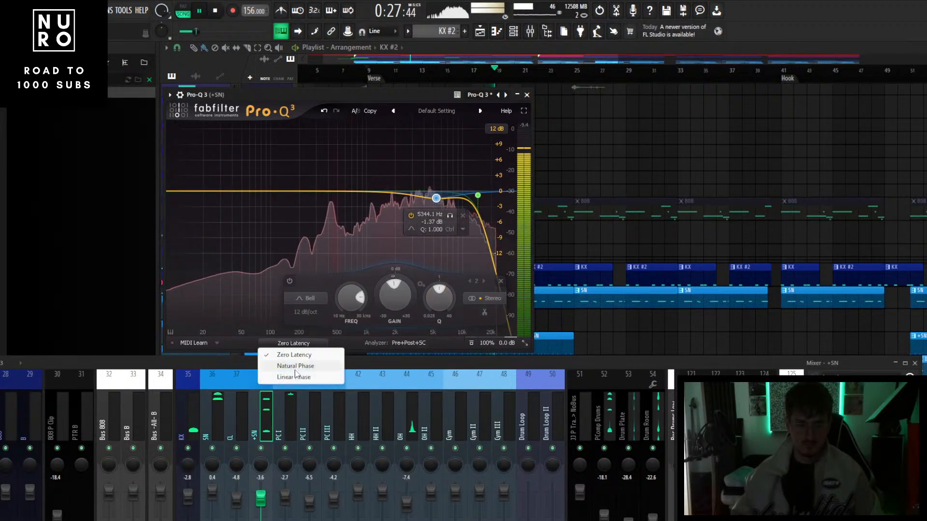
left_click(297, 366)
double_click(190, 192)
left_click_drag(190, 192, 294, 196)
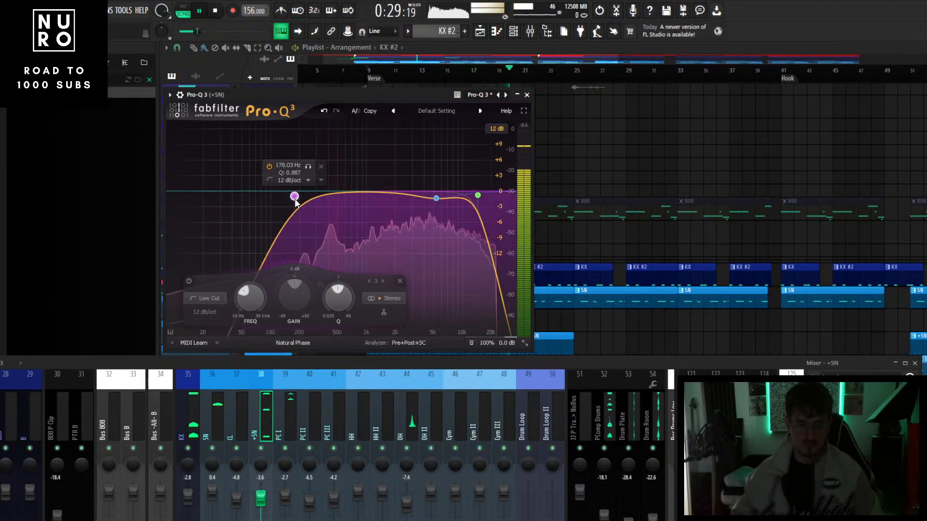
- Add Pro-Q 3 to the SN track and apply a 24 dB/oct high cut at about 13.8 kHz during playback from the Verse
left_click(220, 423)
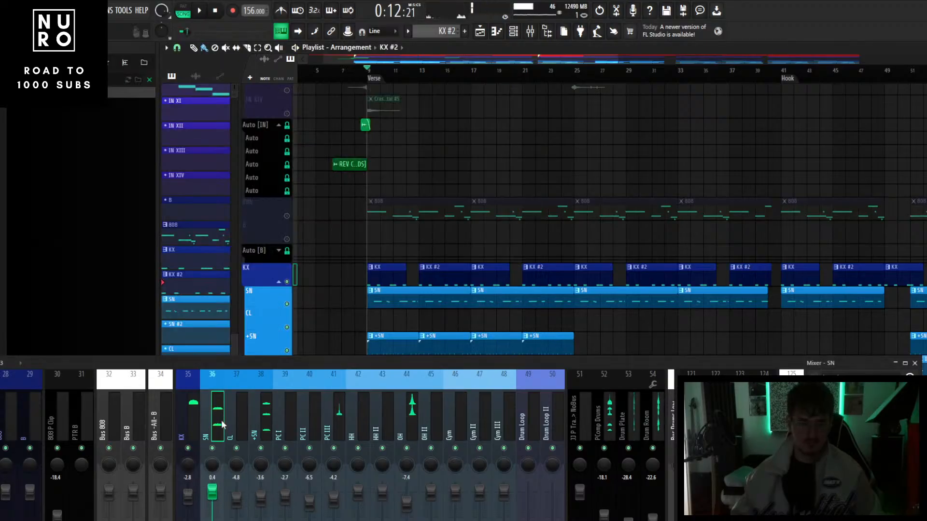
left_click(813, 392)
mouse_move(820, 294)
left_click(487, 82)
key("space")
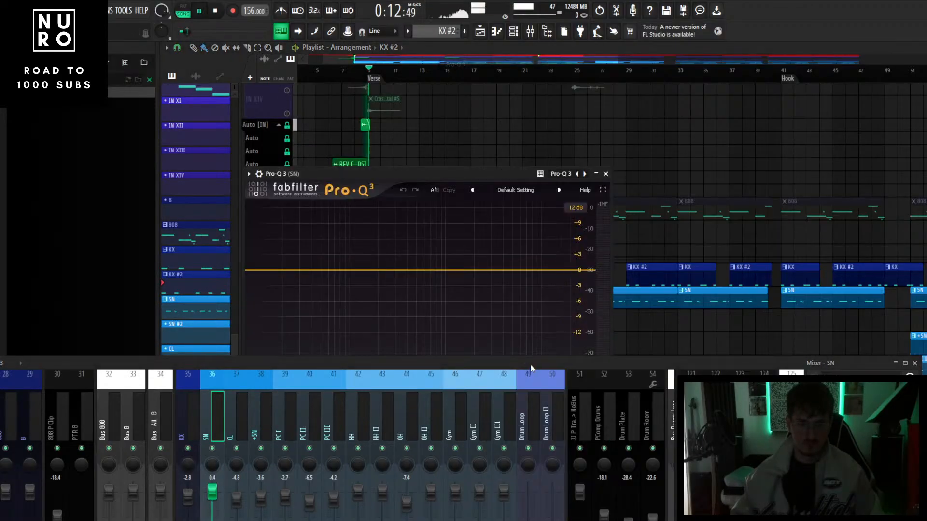
left_click_drag(530, 363, 520, 418)
left_click(564, 271)
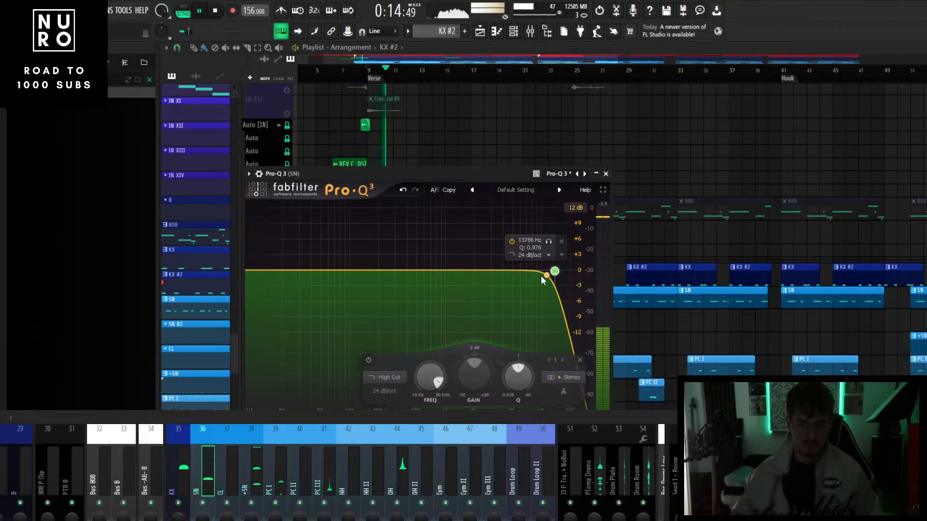
- Add a mid bell dip, a 0.98 dB cut at about 7419 Hz and a 12 dB/oct low cut at about 189 Hz to the SN equaliser
left_click(459, 273)
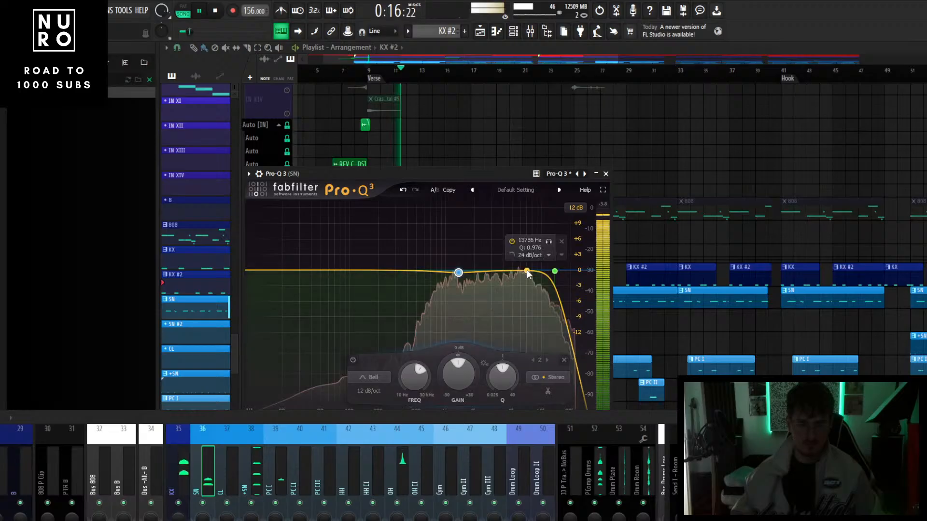
left_click(377, 268)
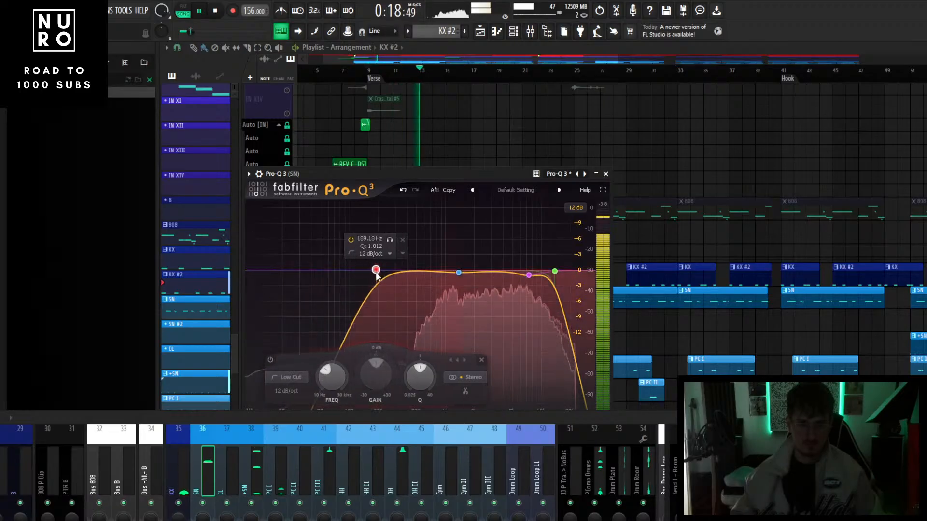
left_click_drag(458, 174, 497, 113)
left_click_drag(497, 213, 491, 216)
- Set the SN equaliser's processing to Natural Phase and close its window
left_click(410, 361)
left_click(411, 383)
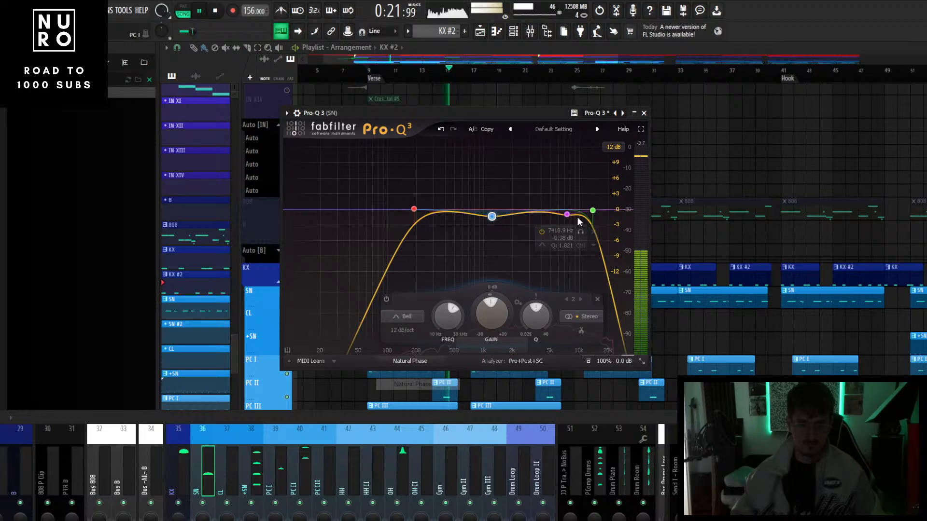
left_click(644, 113)
- Unmute the 808 playlist track and restart playback from the Verse
key("space")
left_click(287, 216)
key("space")
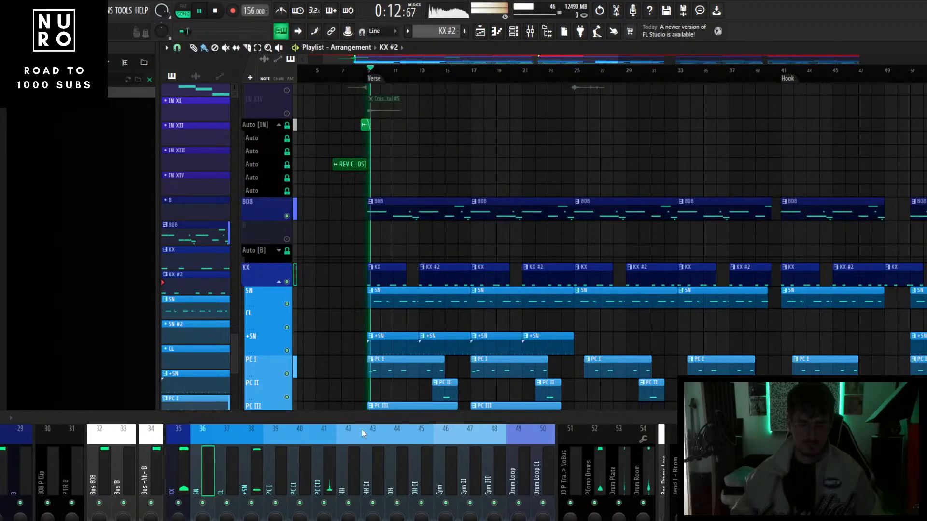
- Enlarge the mixer and inspect the routing and effect chains of the 808 and 808 P Clip tracks
left_click_drag(362, 419, 422, 259)
scroll(405, 295, "up", 3)
left_click(203, 313)
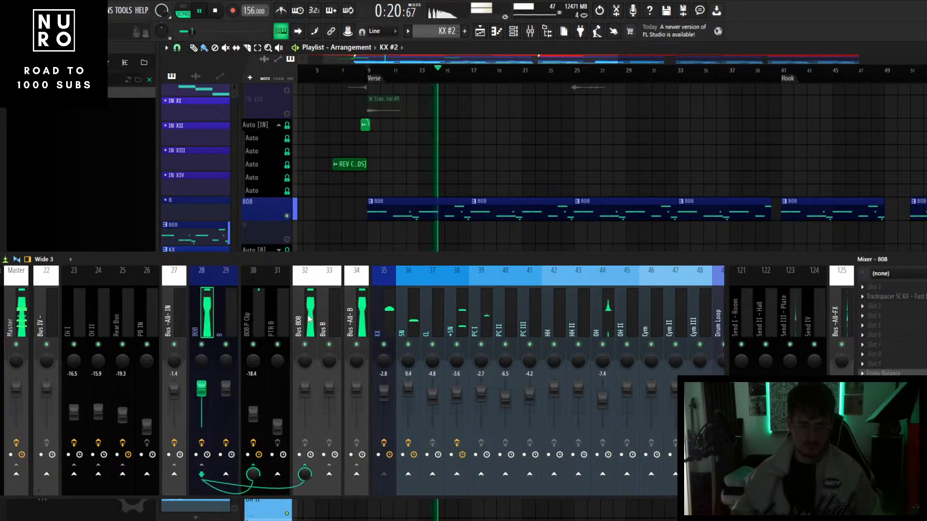
left_click(248, 469)
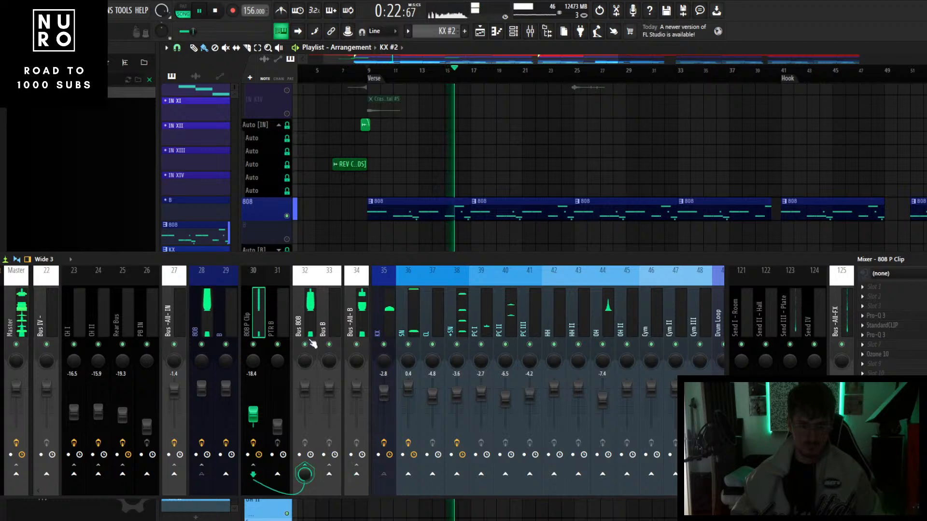
- Route Bus 808 to the Bus Drums + track and load the NLS Bus preset onto that track
left_click(310, 337)
scroll(311, 329, "down", 10)
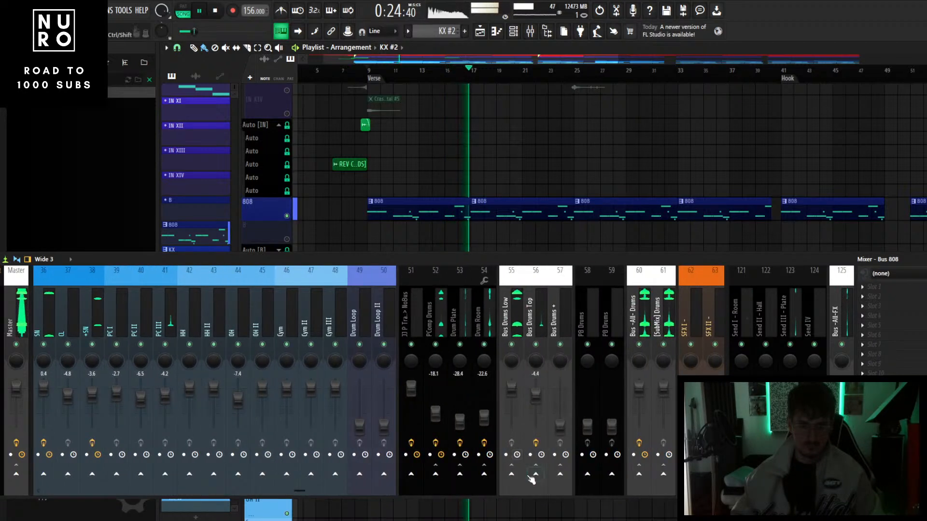
left_click(560, 474)
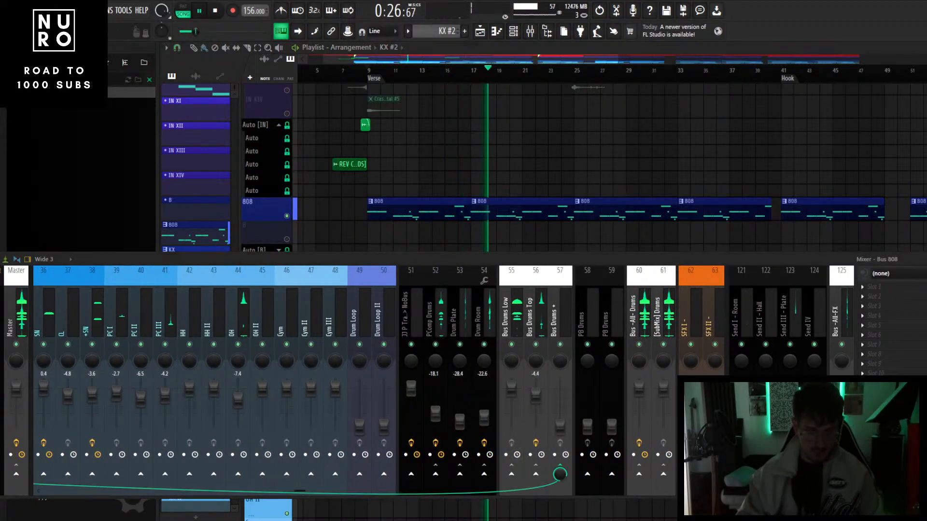
type("nls bus")
left_click_drag(44, 119, 558, 333)
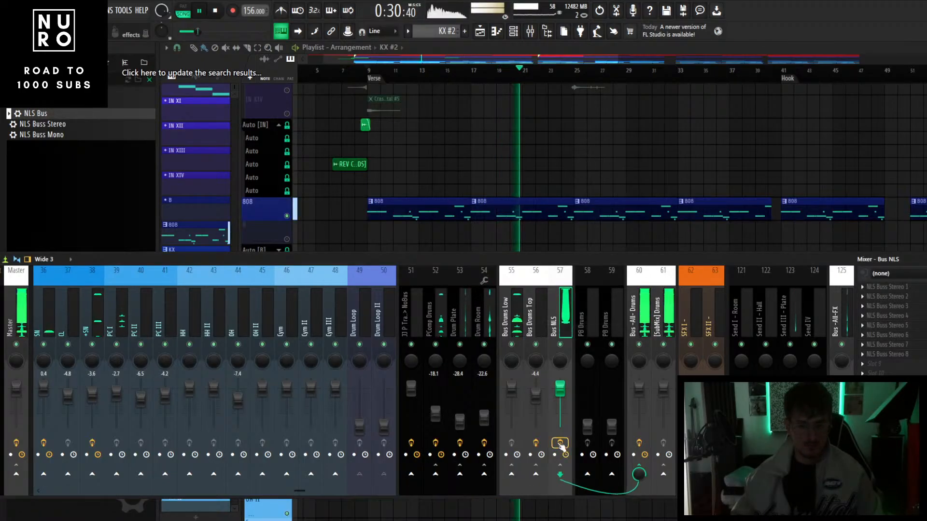
- Lower the Bus 808 fader to about -1.4 dB and load Pro-Q 3 on that bus
scroll(297, 311, "left", 5)
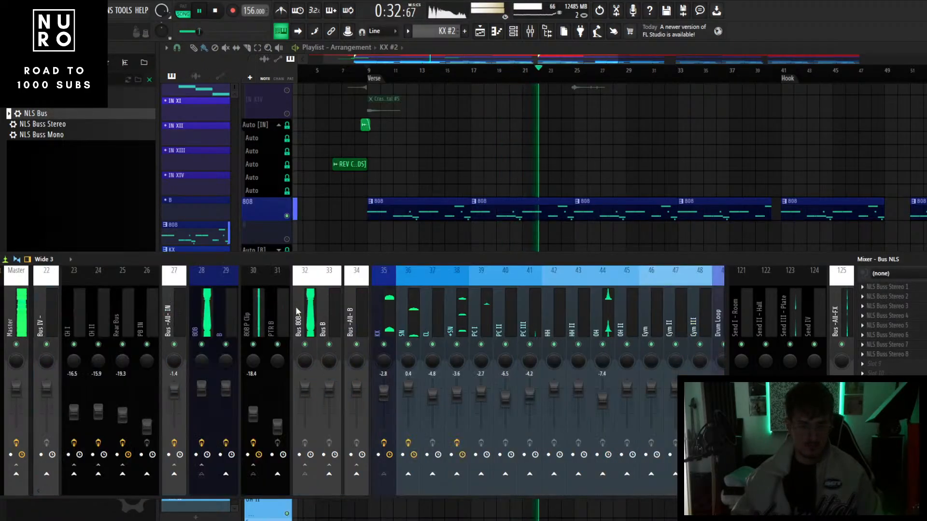
left_click(318, 317)
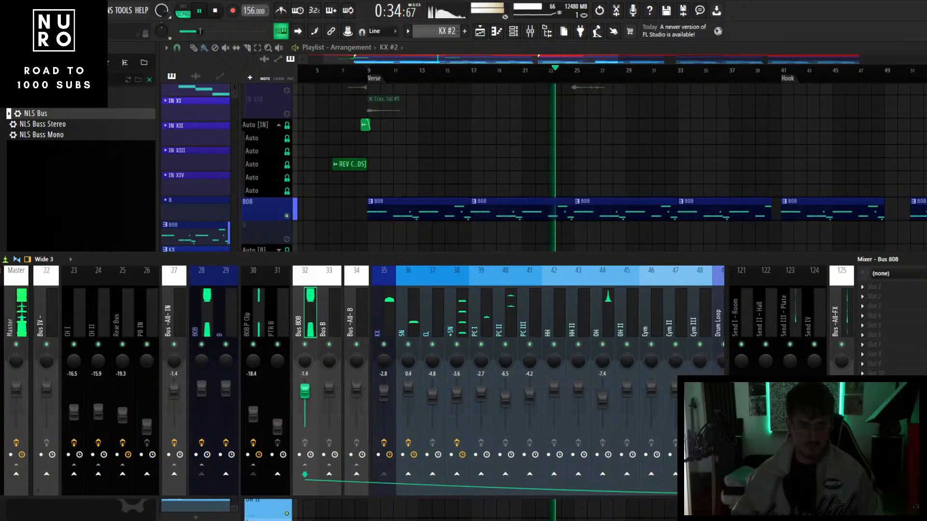
left_click(873, 286)
left_click(613, 157)
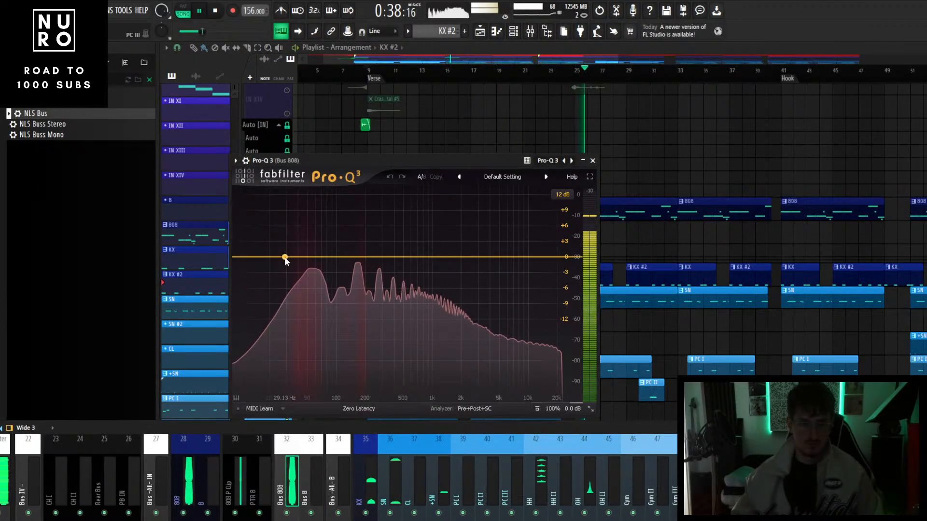
- Add a low shelf cut and a 4.98 dB bell cut at about 158 Hz to the Bus 808 equaliser, using Linear Phase processing
left_click_drag(284, 259, 357, 280)
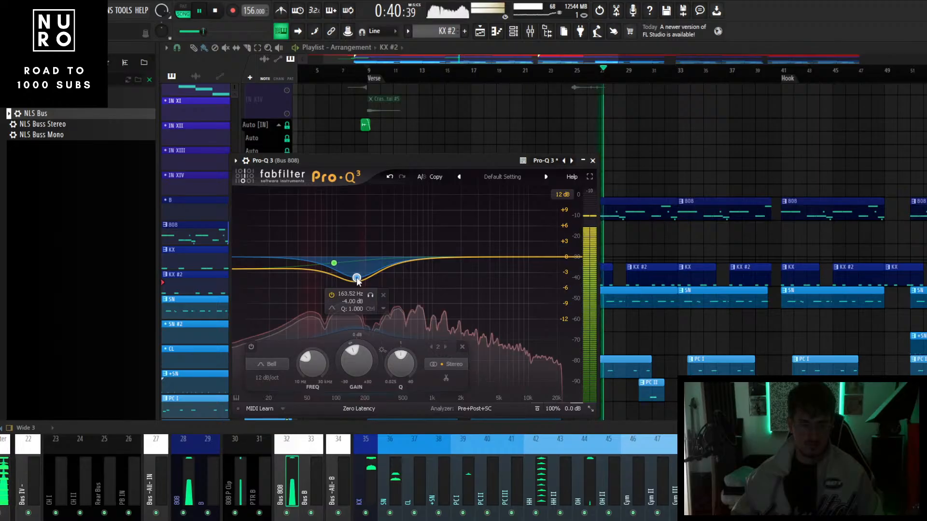
left_click(358, 408)
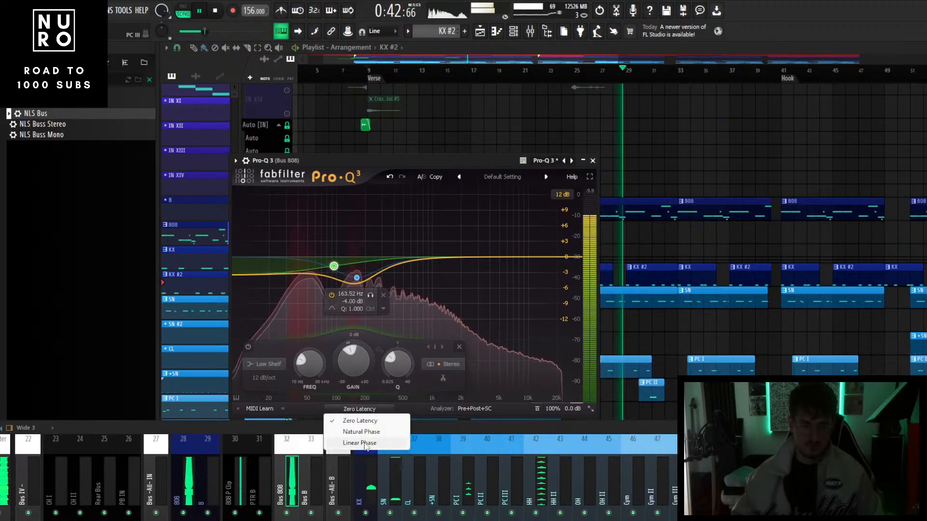
left_click(362, 441)
left_click_drag(357, 279, 355, 285)
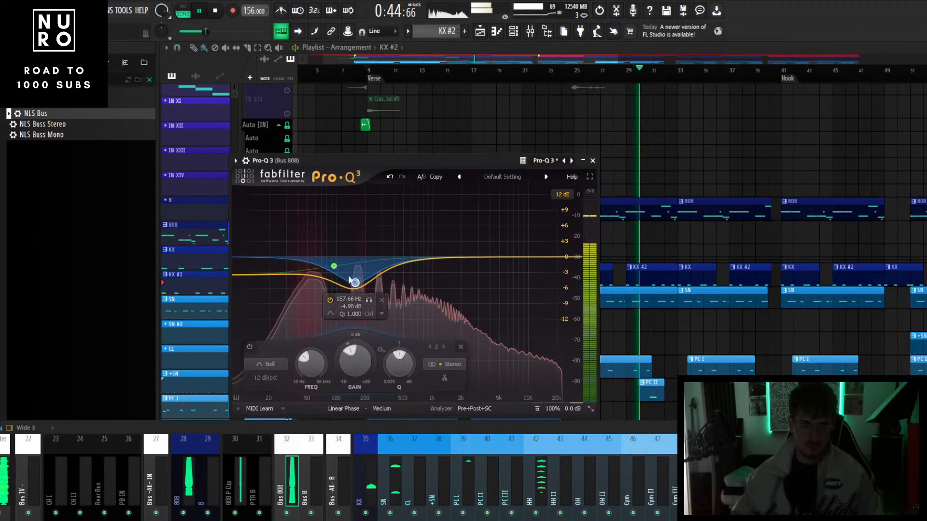
- Audition the Bus 808 bell band in solo, deepen the low shelf cut, and close the equaliser with its output raised by 0.8 dB
left_click(369, 300)
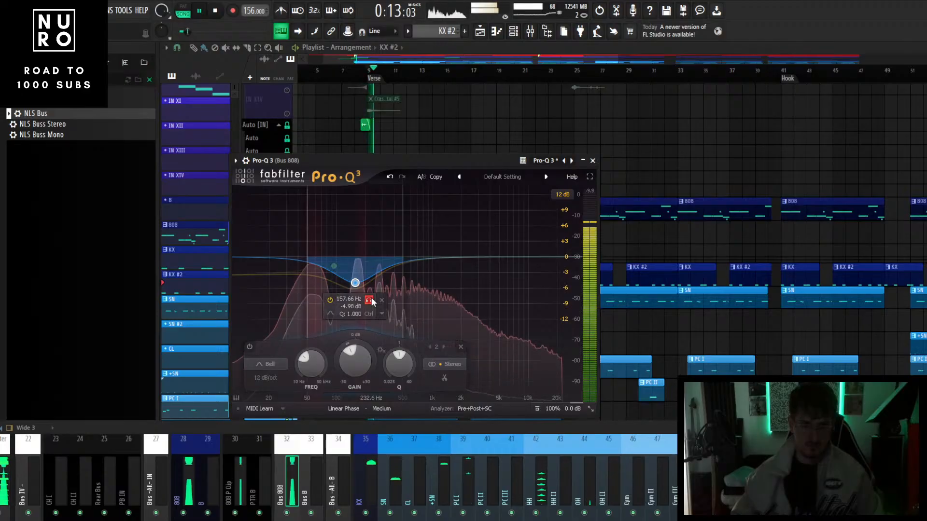
left_click(334, 267)
left_click(333, 269)
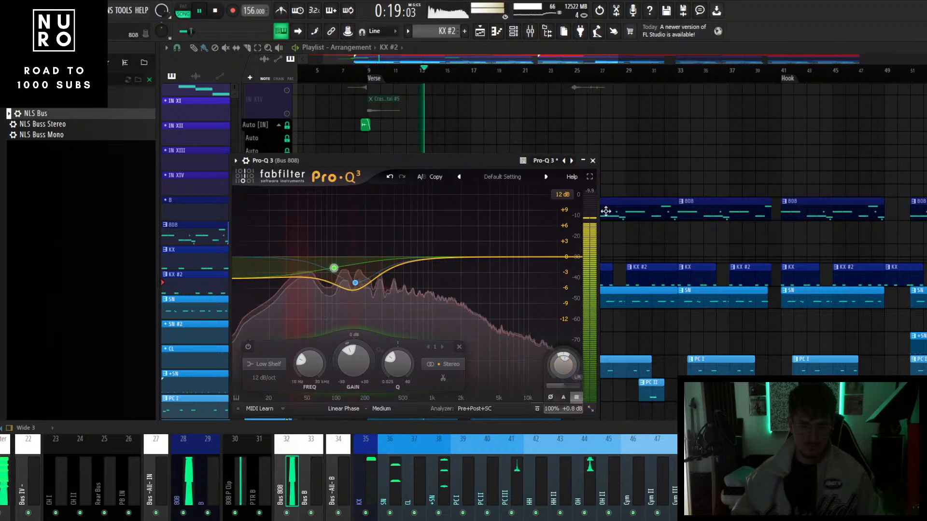
left_click(592, 160)
- Stop playback and review the routing and effect chains of Bus -All- B, Bus NLS, Bus -All- Drums and [SubMix] Drums
scroll(501, 243, "up", 3)
scroll(483, 249, "down", 3)
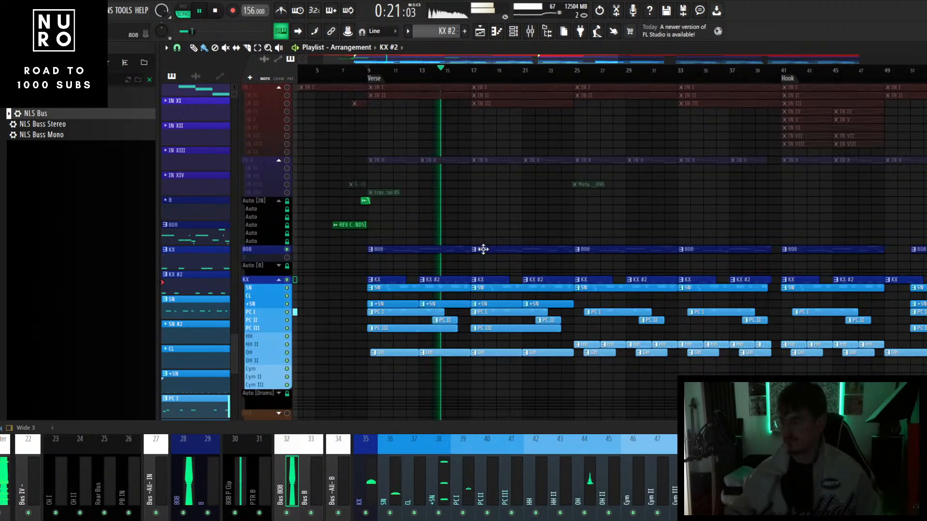
key("space")
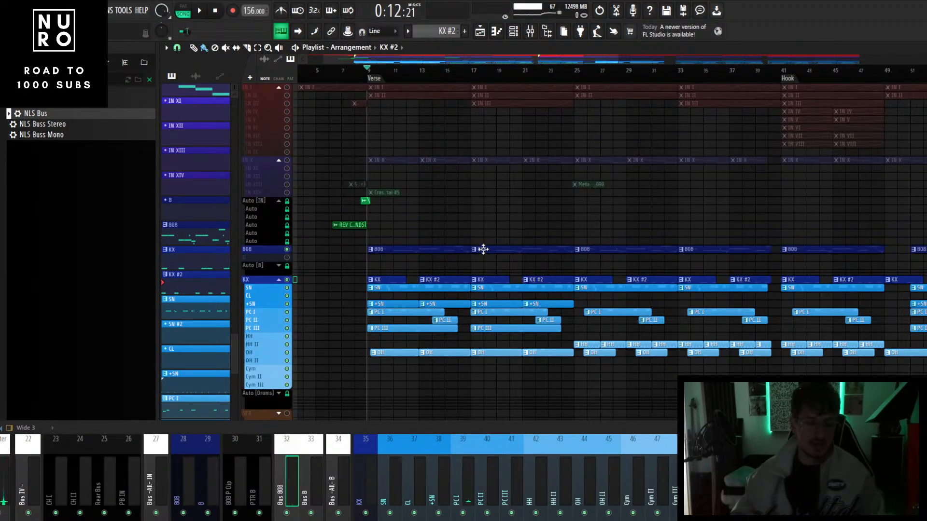
left_click_drag(475, 425, 481, 255)
left_click(346, 311)
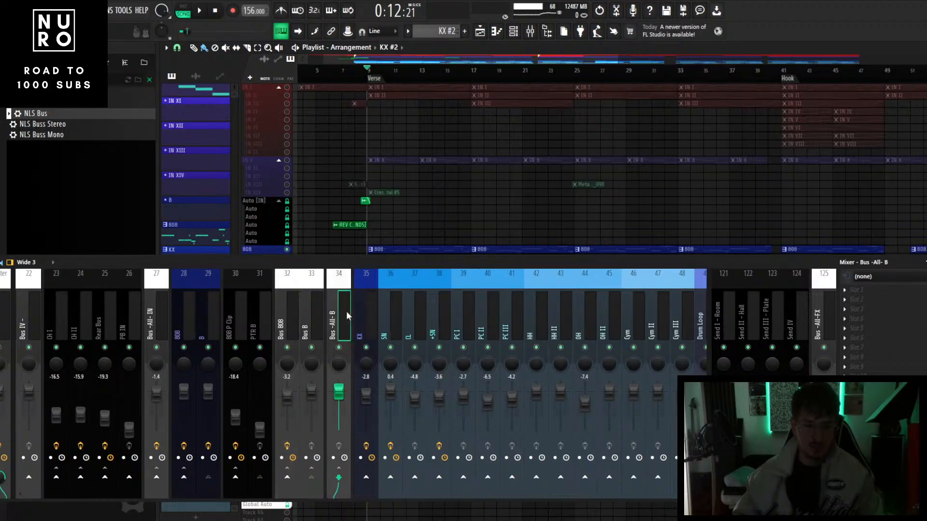
left_click(375, 303)
scroll(375, 302, "down", 4)
scroll(375, 303, "down", 2)
left_click(468, 305)
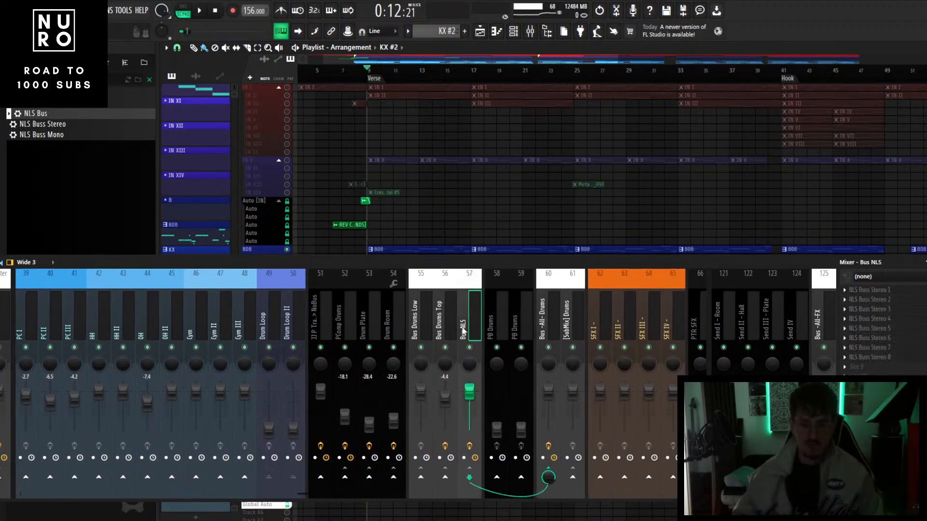
left_click(544, 314)
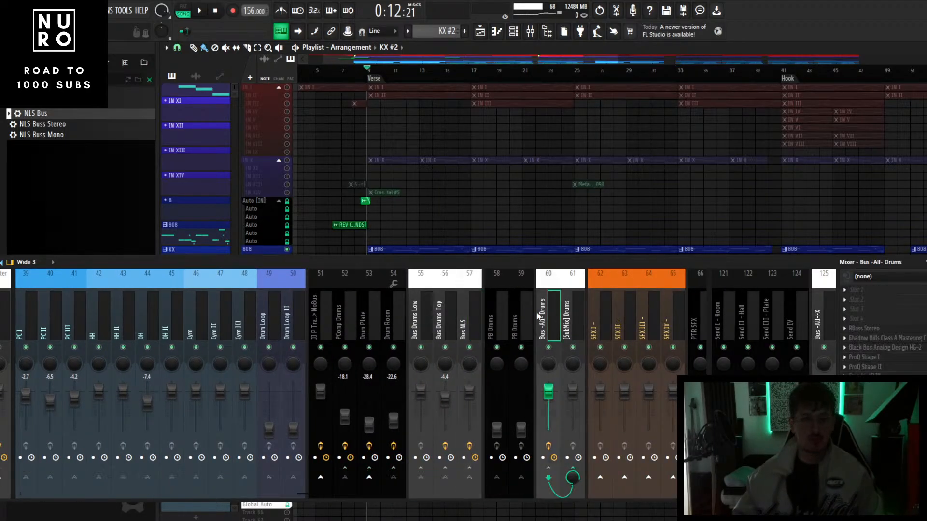
left_click(570, 316)
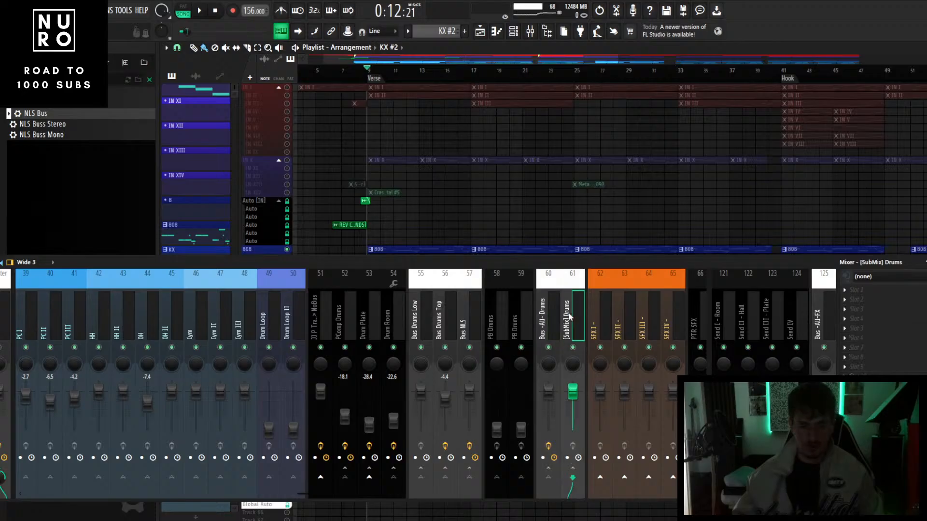
- Review the Bus NLS and Bus -All- Drums effect chains and open StandardCLIP on Bus -All- Drums in full view
left_click(469, 323)
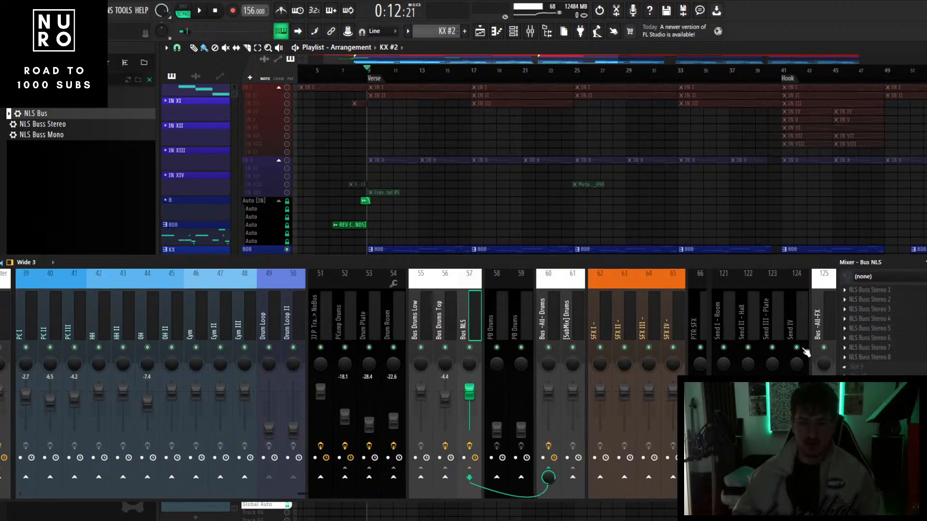
left_click(527, 319)
left_click(541, 317)
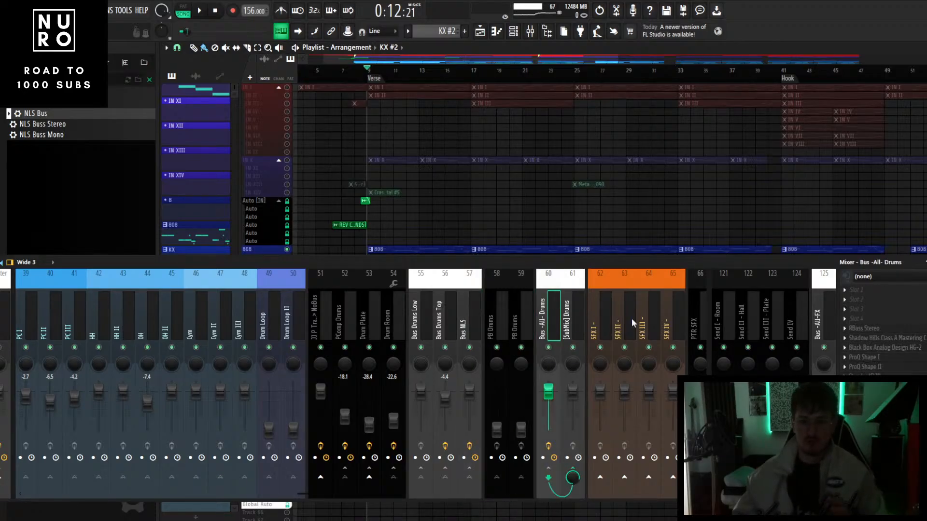
left_click(877, 374)
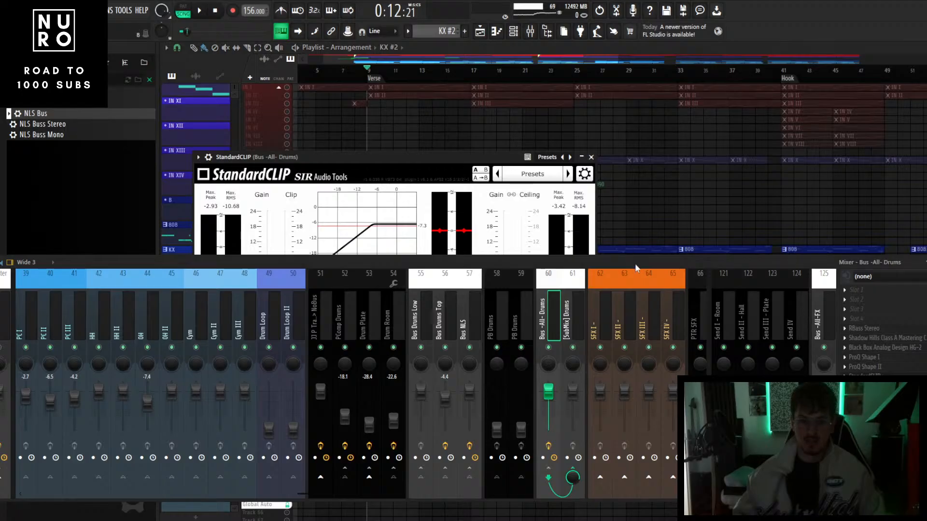
left_click_drag(636, 267, 635, 395)
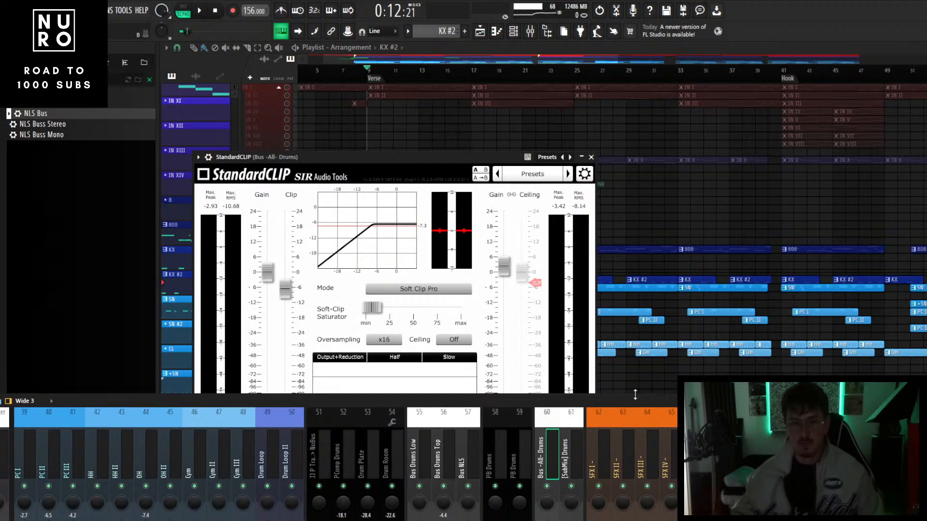
left_click_drag(410, 157, 463, 89)
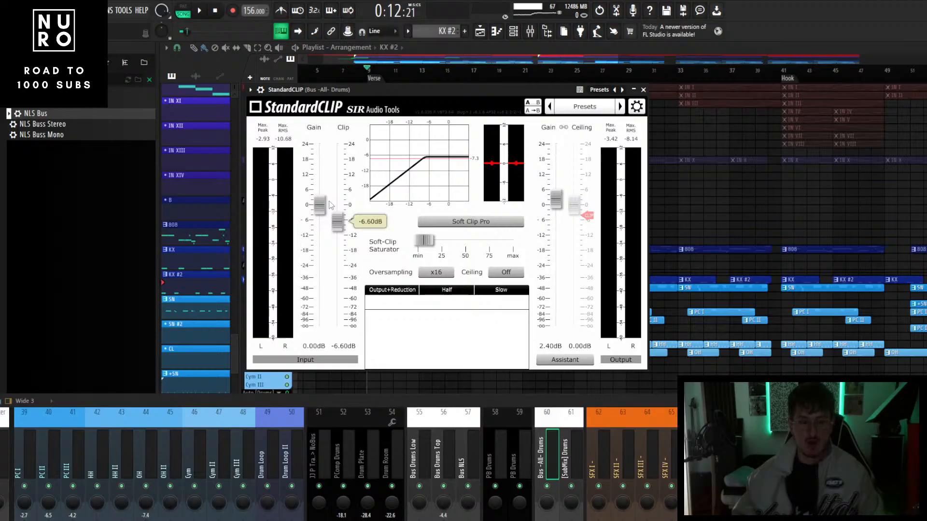
- During playback, set StandardCLIP's input gain to 3.80 dB and its output gain to 0.80 dB on Bus -All- Drums
key("space")
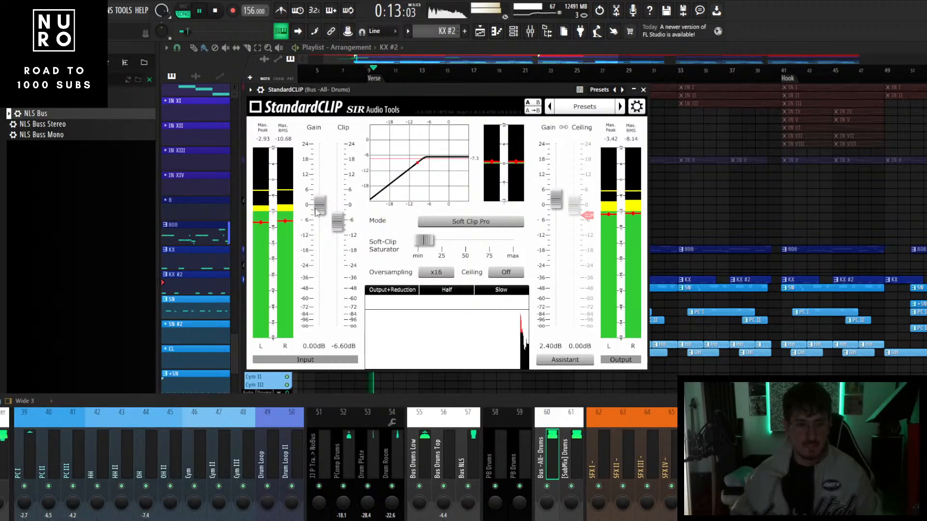
left_click_drag(317, 211, 316, 203)
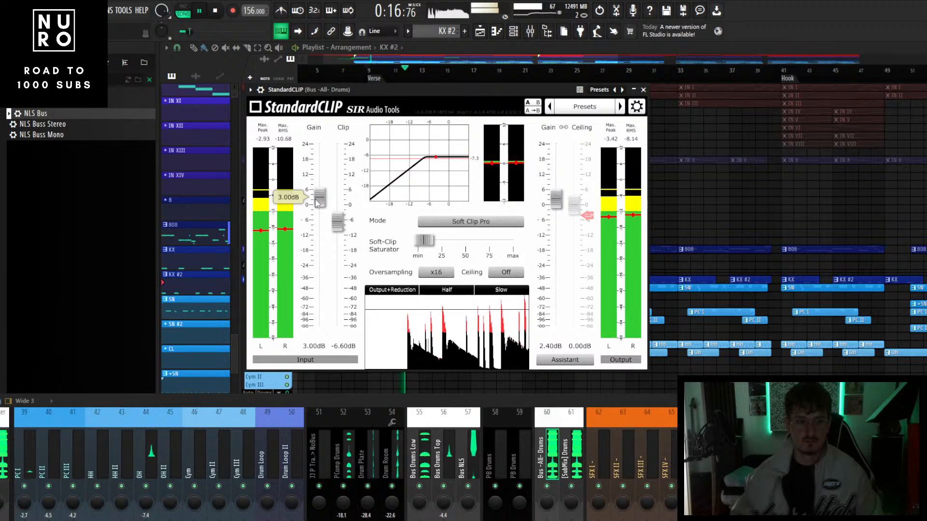
left_click_drag(556, 200, 555, 211)
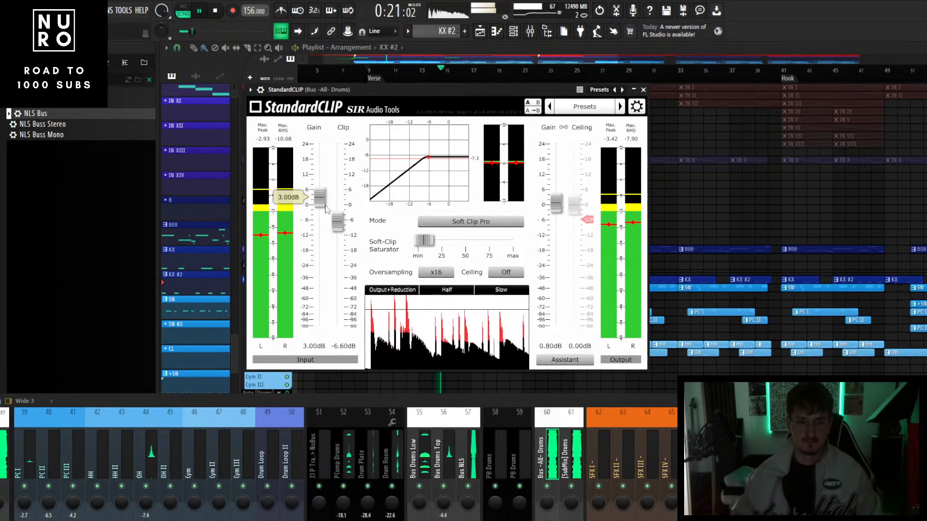
left_click_drag(317, 200, 317, 198)
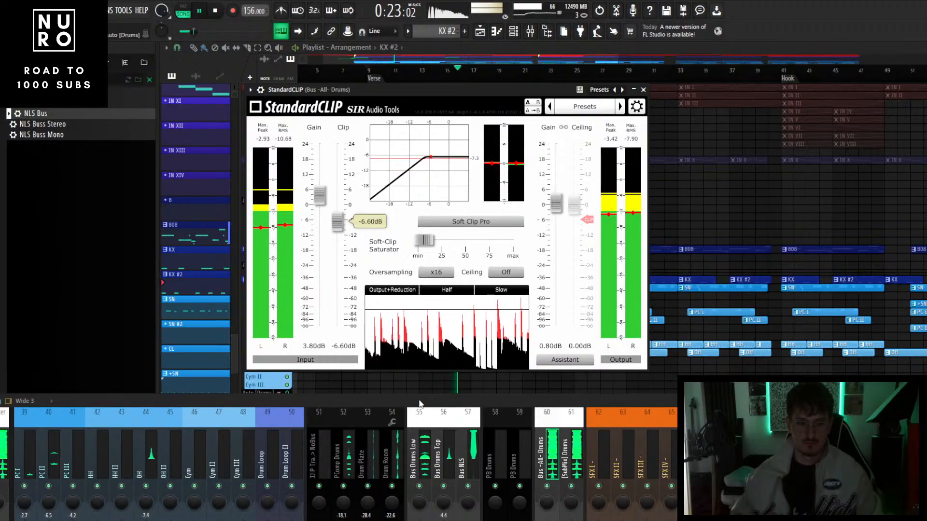
- Move Pro-MB below ProC SC SN in the Bus Drums Top effect chain and close StandardCLIP
left_click_drag(369, 405, 412, 292)
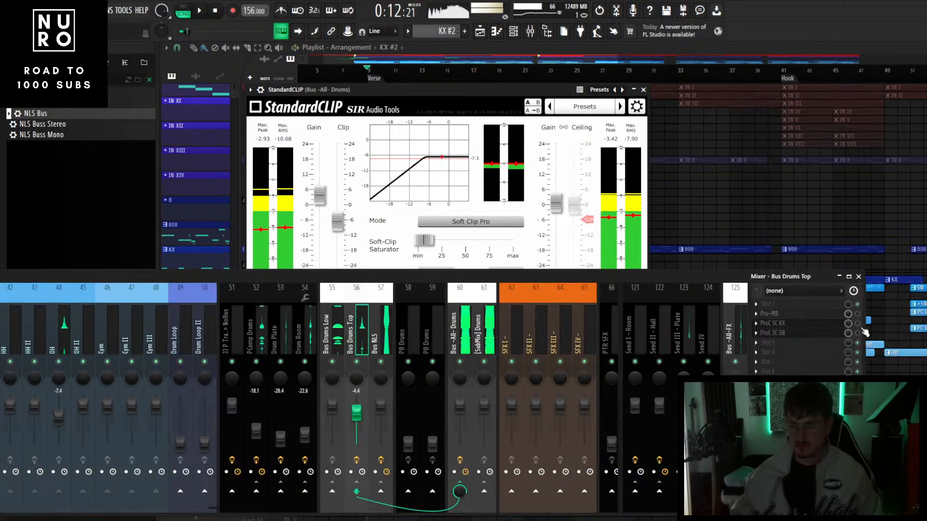
key("space")
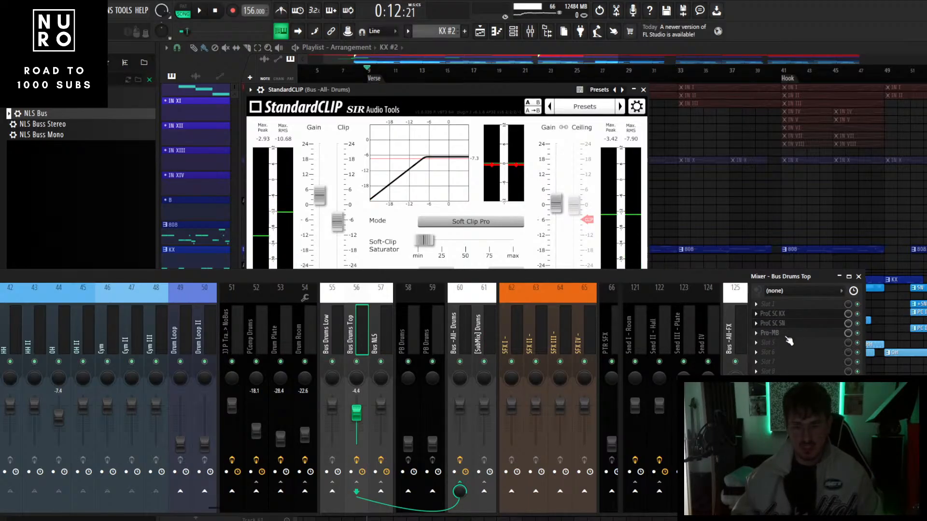
left_click_drag(519, 304, 572, 284)
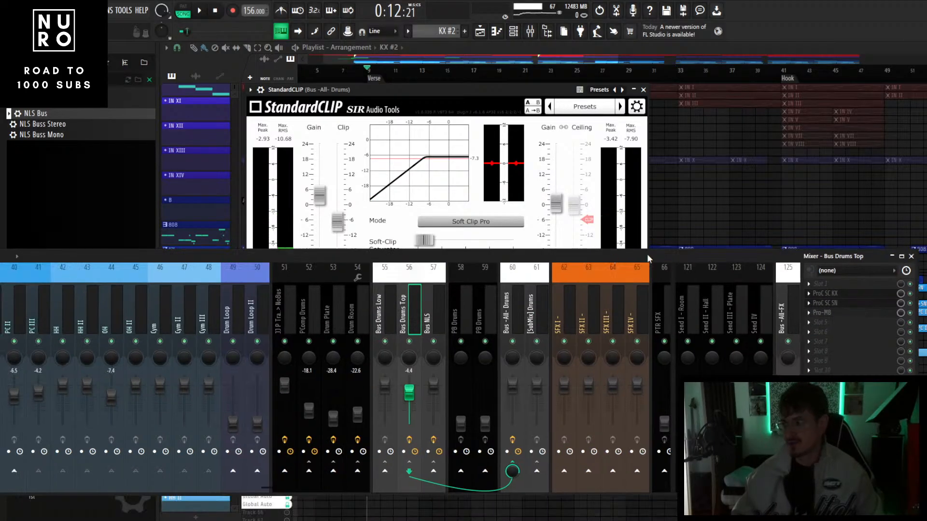
left_click(642, 90)
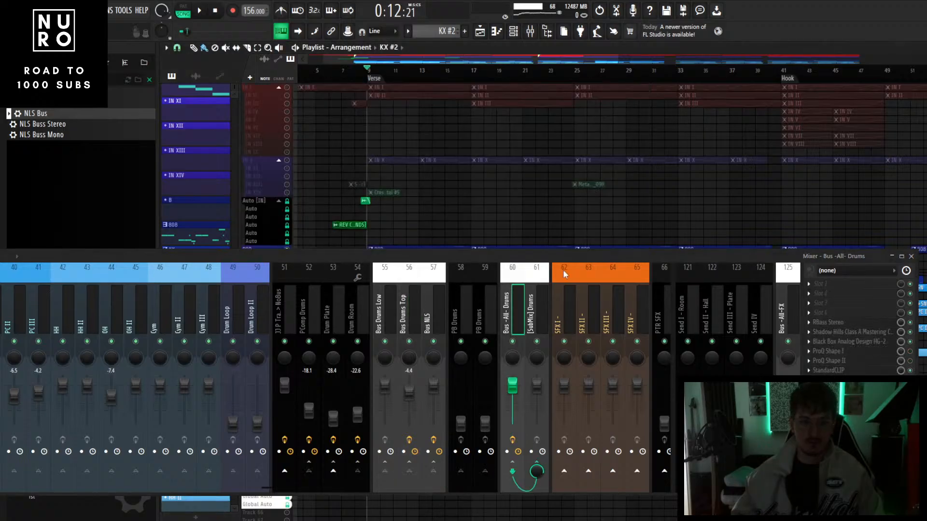
left_click_drag(558, 254, 577, 249)
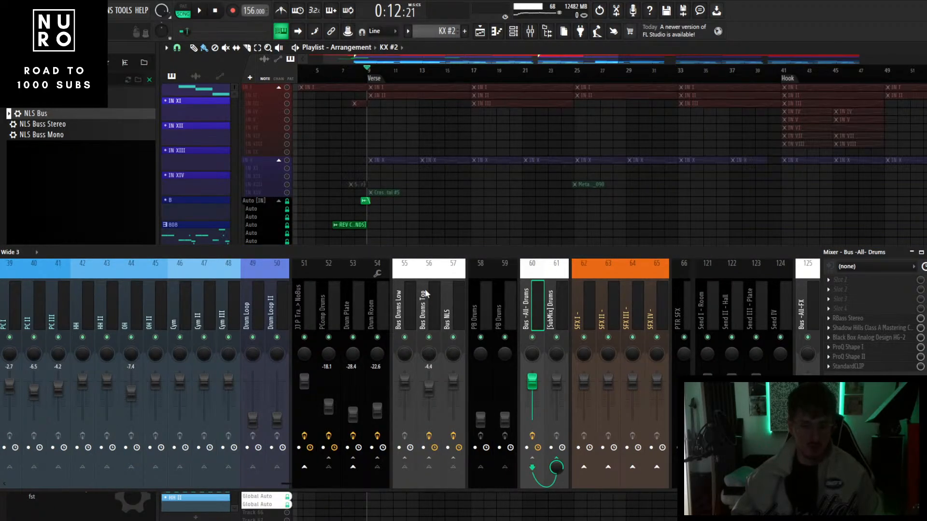
- During playback, inspect Pro-MB on Bus Drums Top and close it
scroll(408, 296, "up", 3)
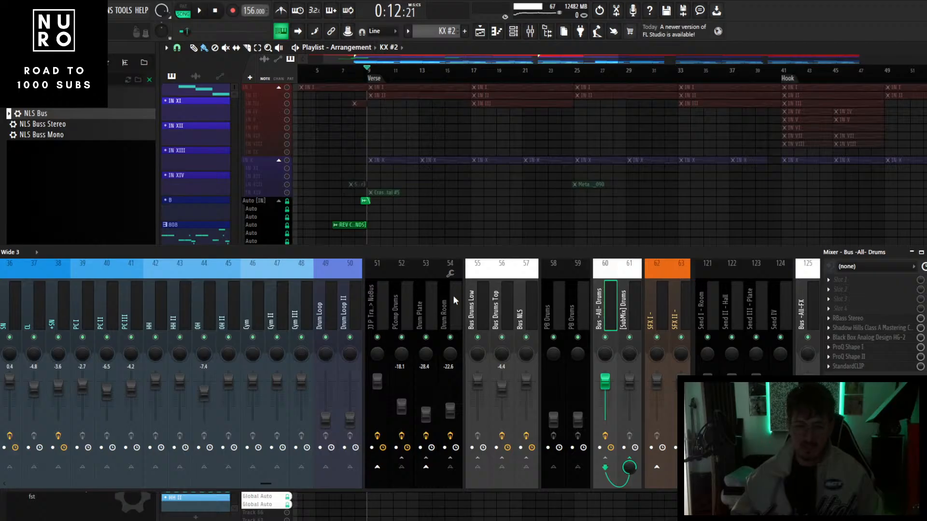
key("space")
left_click(502, 304)
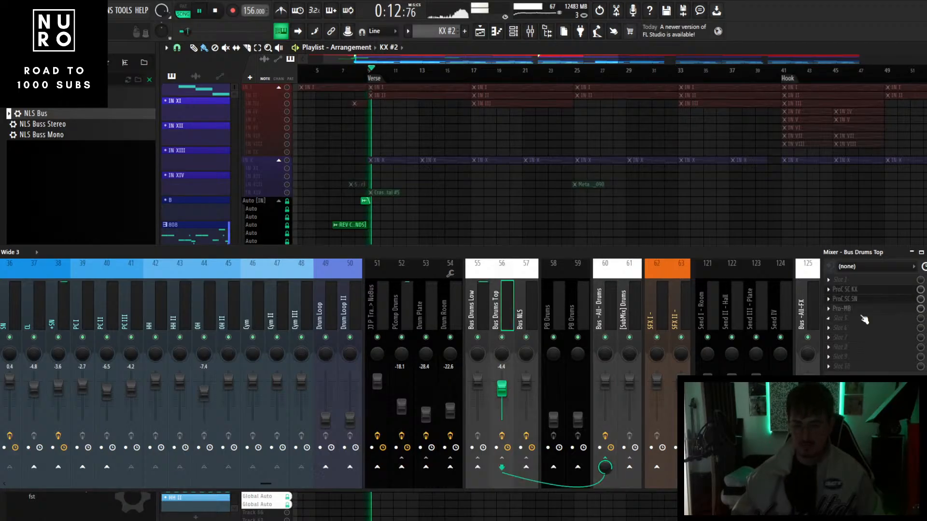
left_click(867, 309)
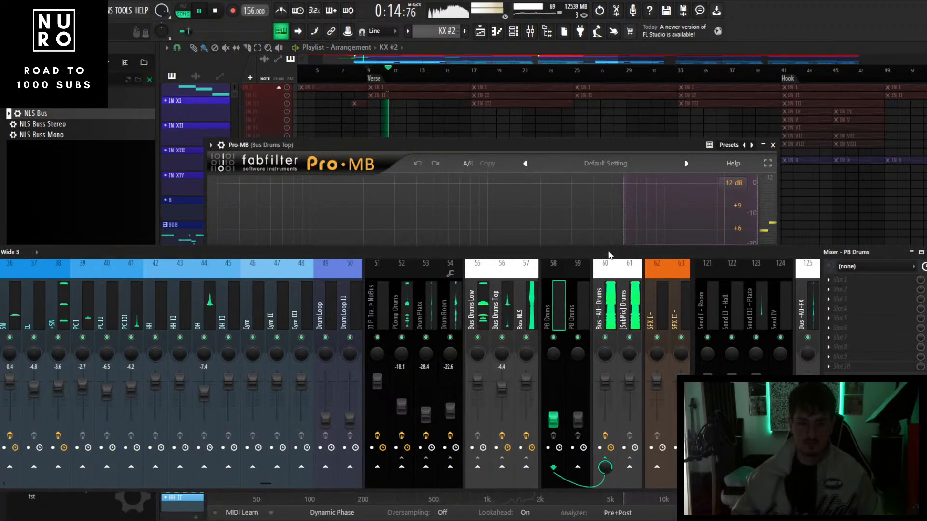
left_click_drag(541, 265, 635, 206)
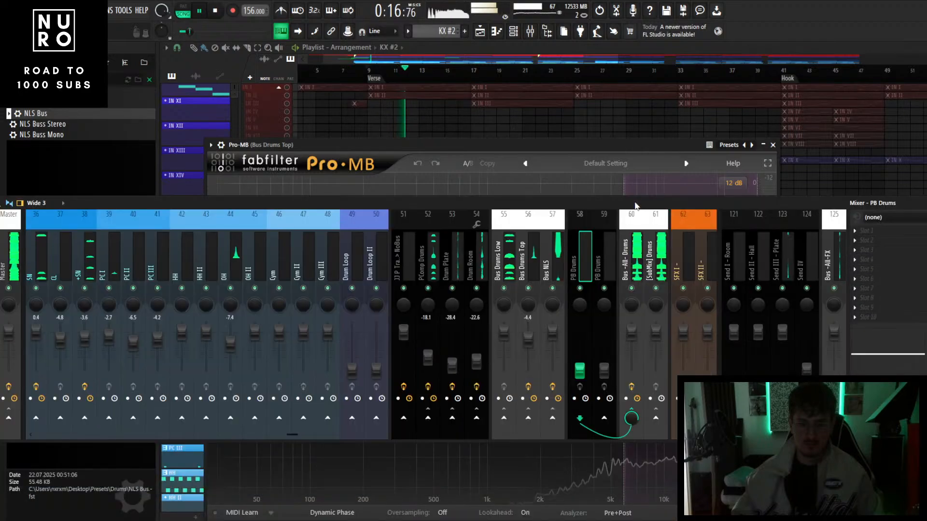
scroll(639, 251, "up", 3)
left_click(774, 145)
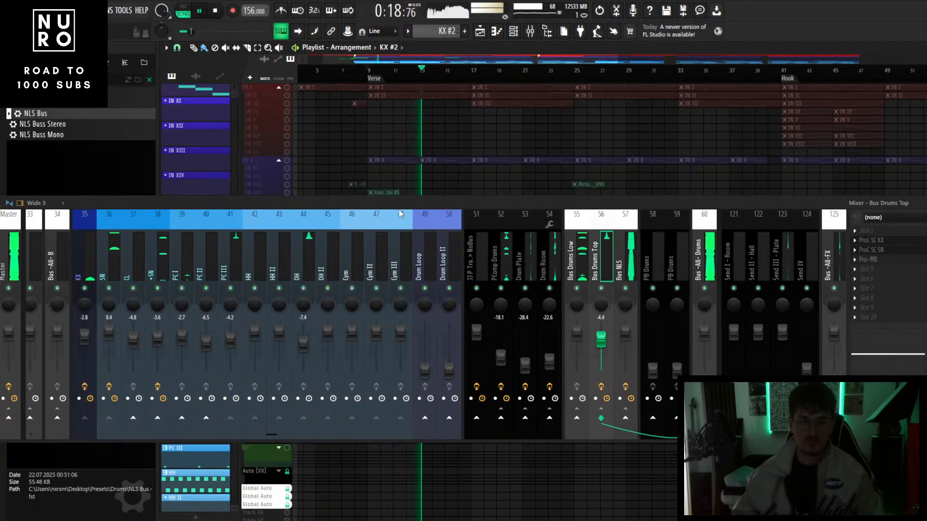
- Unmute the melody tracks in the playlist and restart playback with all tracks audible
left_click_drag(397, 202, 388, 331)
key("space")
left_click(286, 144, "ctrl")
left_click(286, 144, "ctrl")
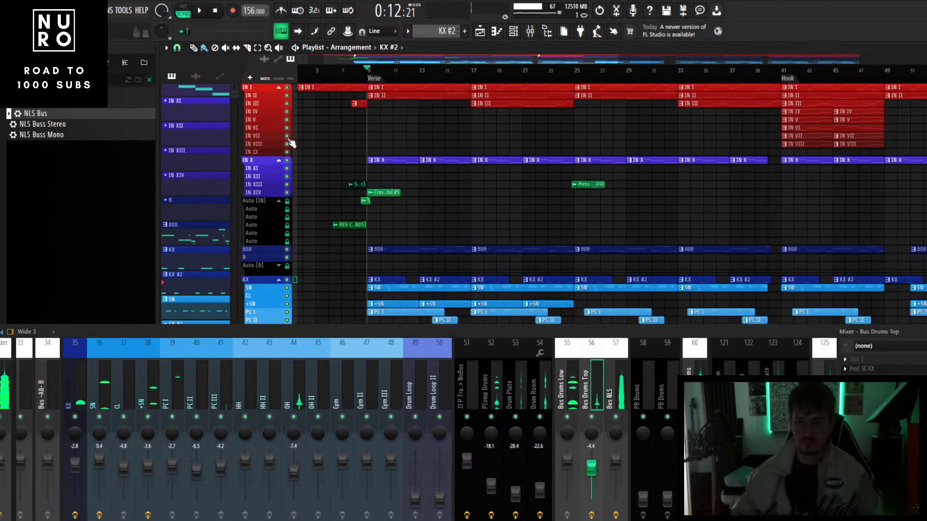
key("space")
left_click_drag(344, 332, 392, 312)
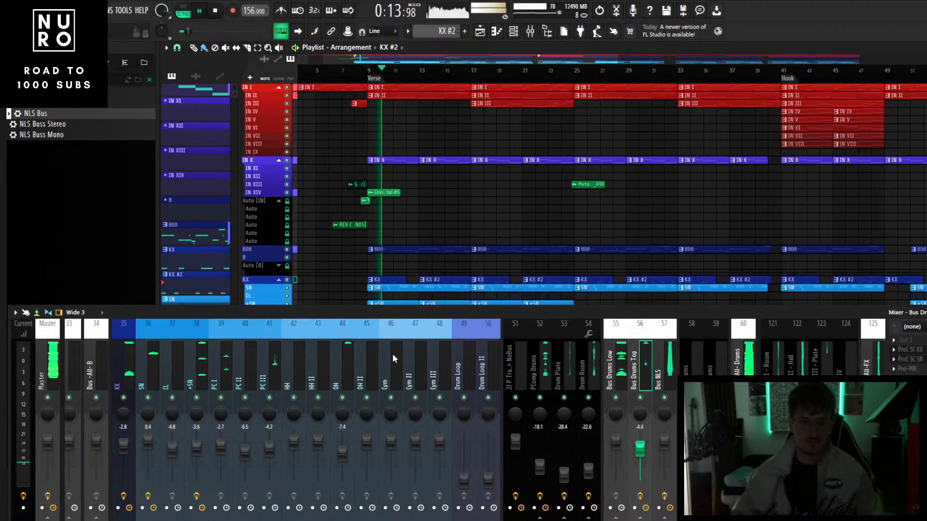
- Examine the Master track's frequency spectrum in SPAN Monitor during playback and close the analyser
scroll(393, 354, "up", 12)
left_click(52, 366)
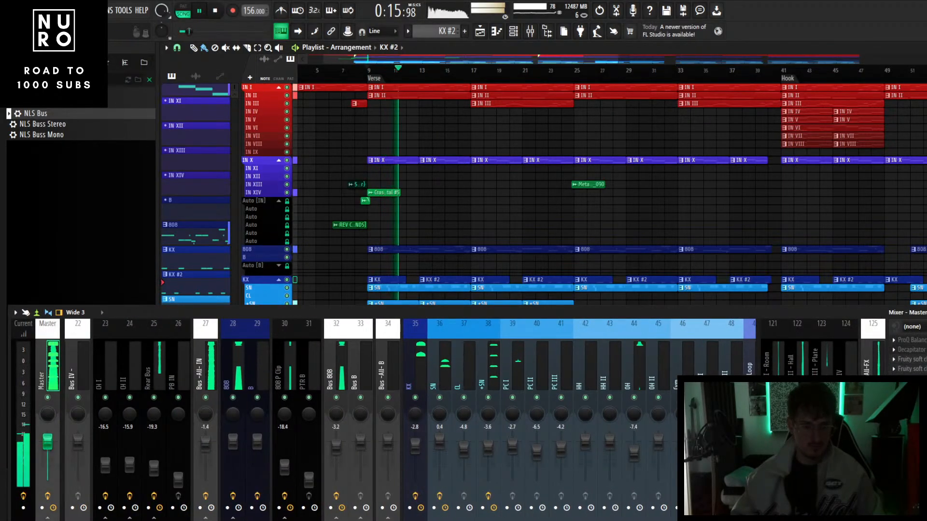
left_click(910, 427)
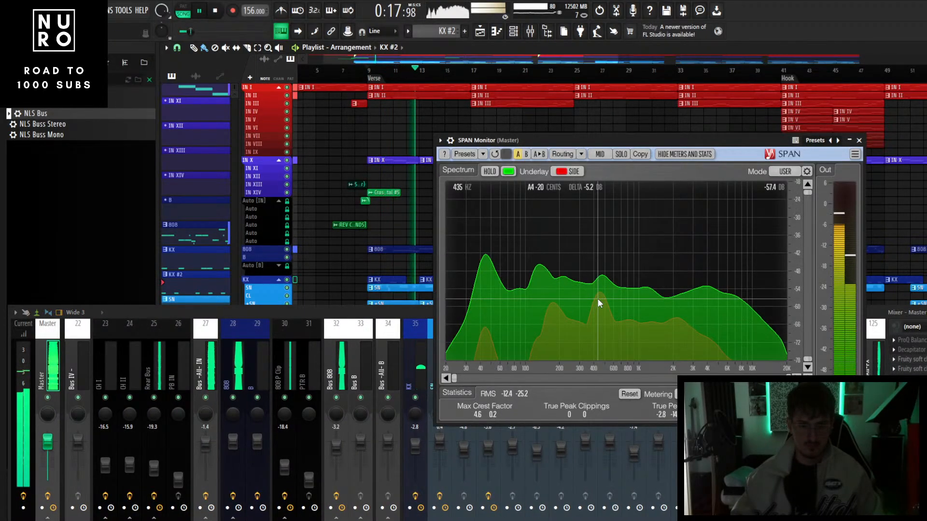
left_click(859, 140)
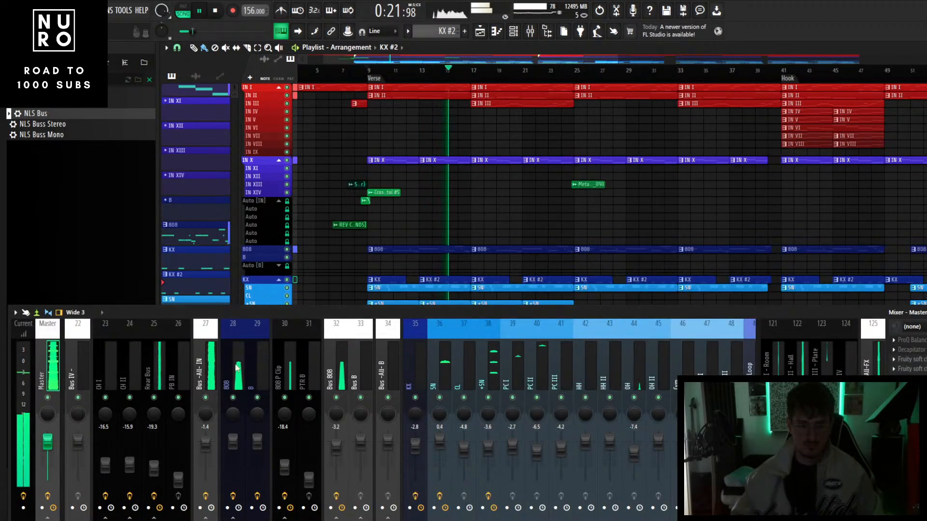
- Audition the bell band of Bus 808's Pro-Q 3 in solo and move it to about 233 Hz at -9.07 dB
left_click(340, 377)
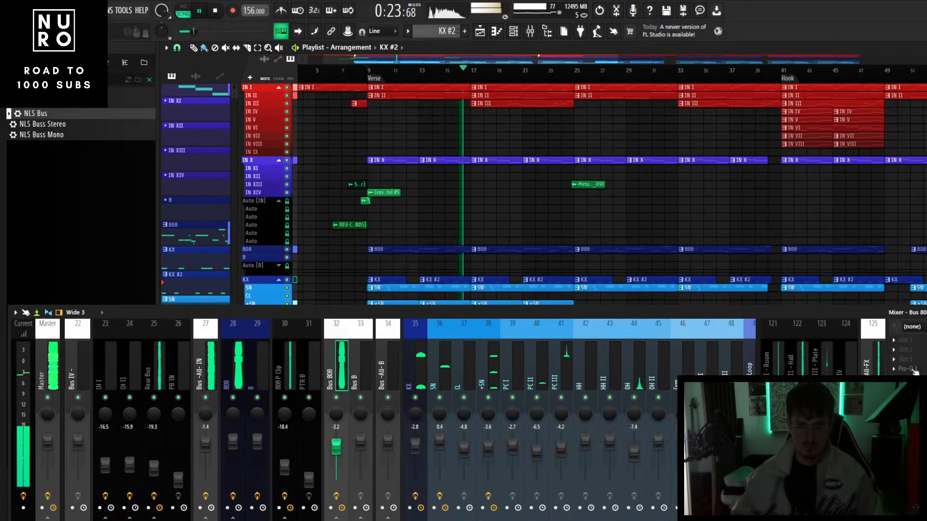
left_click(911, 369)
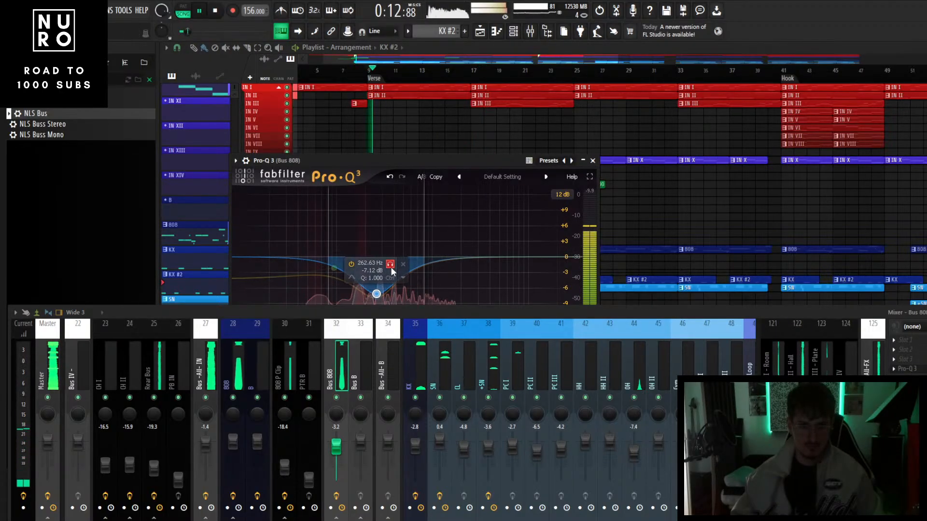
left_click(390, 267)
left_click_drag(376, 295, 371, 305)
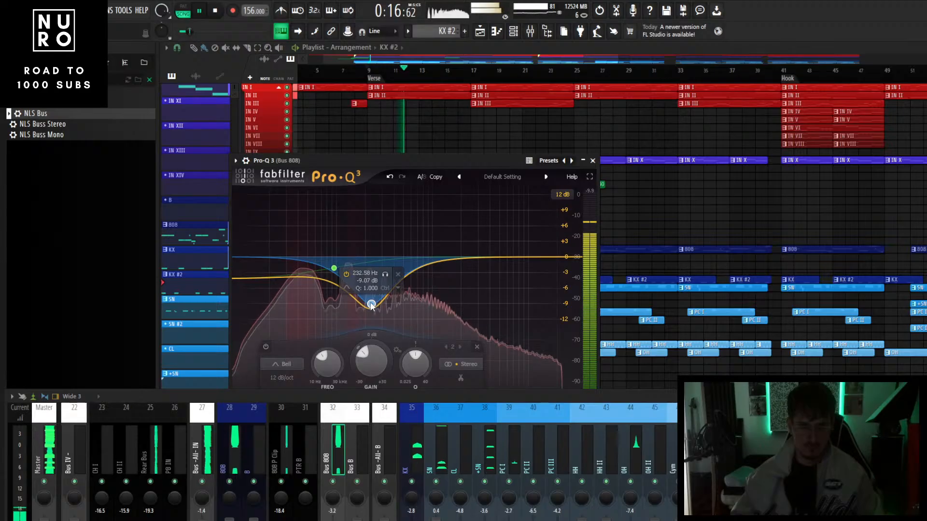
- Add a 3.02 dB bell cut at about 1586 Hz and a high cut near 10 kHz to the Bus 808 equaliser
double_click(432, 264)
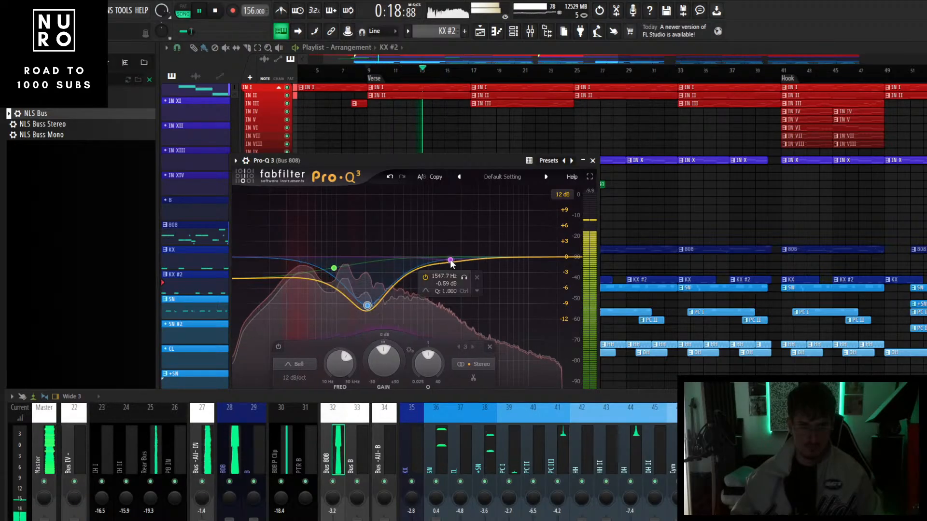
left_click(446, 283)
mouse_move(445, 284)
left_mouse_down()
mouse_move(428, 284)
mouse_move(462, 282)
mouse_move(451, 269)
left_mouse_up()
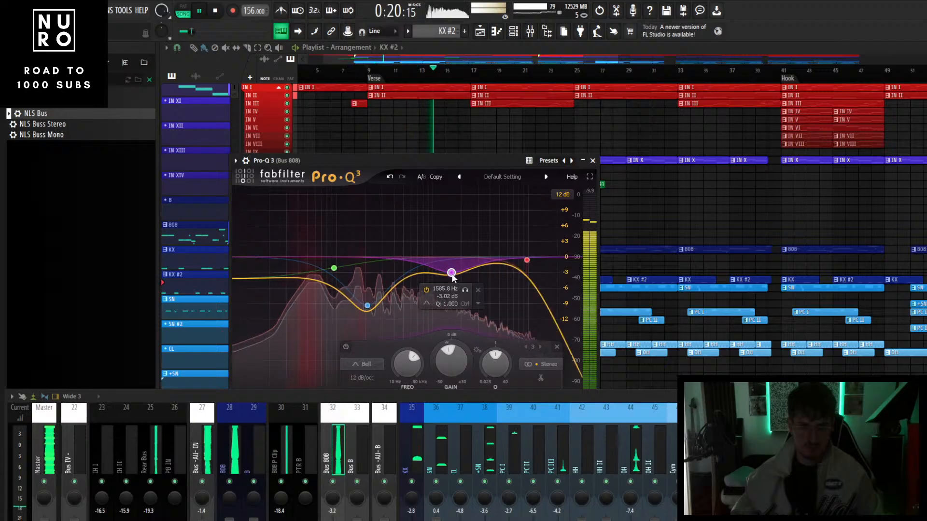
- Deepen the Bus 808 low-mid bell cut to about -11 dB and close the equaliser with its output at +1.2 dB
left_click_drag(368, 305, 367, 312)
left_click_drag(459, 393, 496, 433)
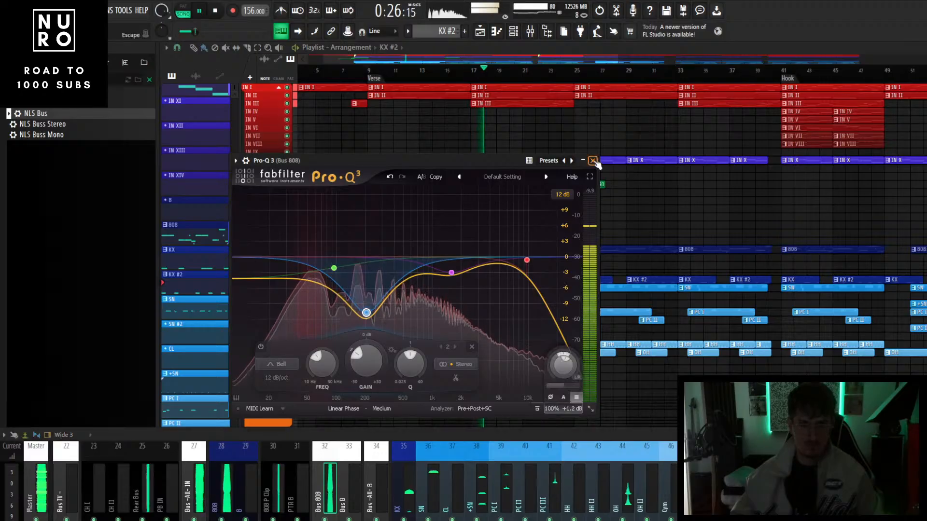
left_click(593, 160)
- Open Decapitator on the Master track, move it above ProQ Balance in the effect chain, and stop playback
scroll(502, 271, "down", 3)
scroll(502, 275, "up", 2)
scroll(503, 285, "down", 2)
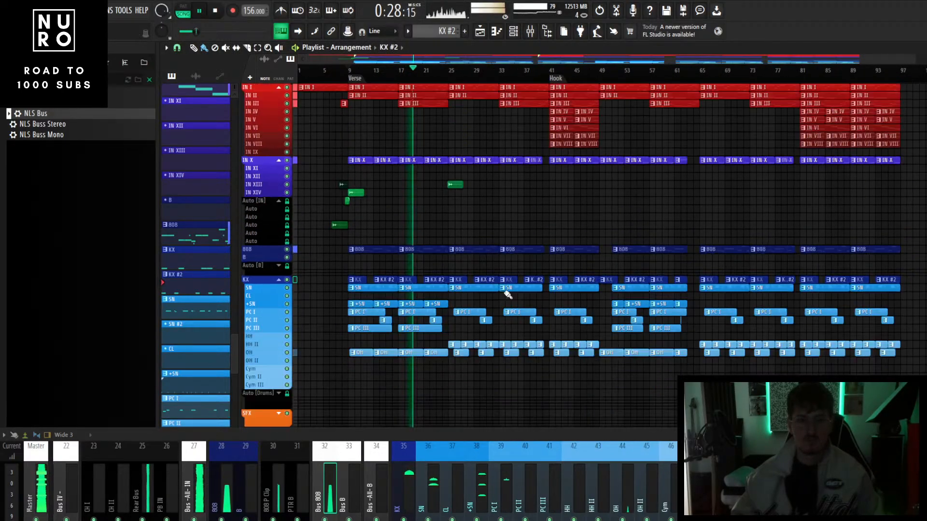
scroll(506, 302, "down", 1)
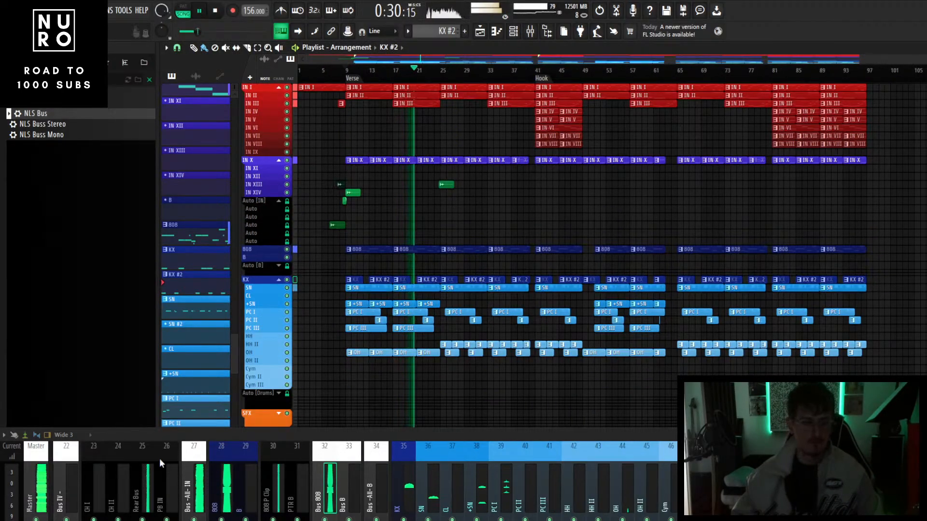
left_click_drag(121, 433, 143, 375)
left_click(65, 428)
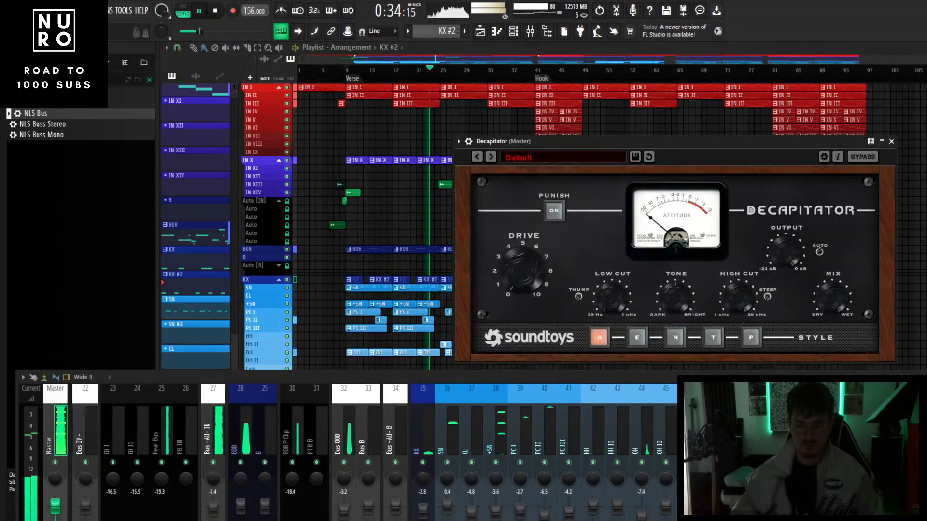
key("space")
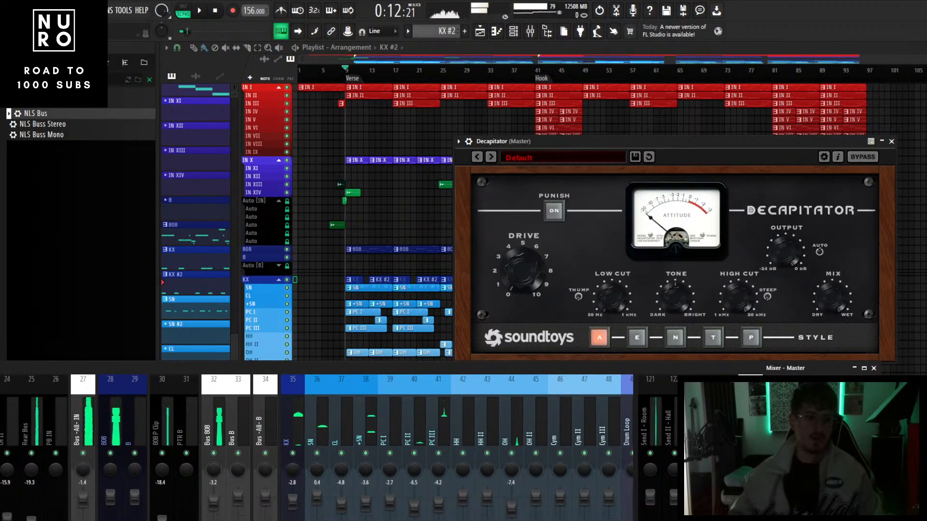
left_click_drag(692, 364, 692, 299)
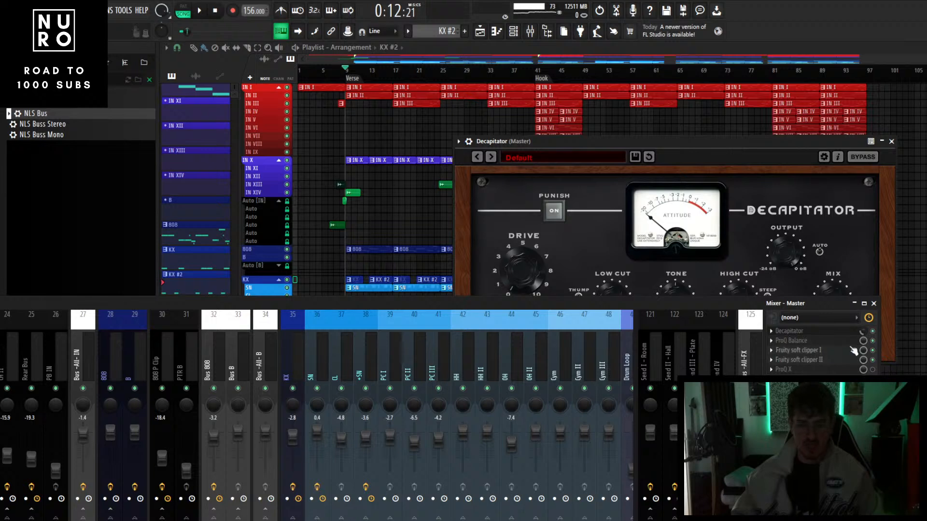
- Replace the Master's Decapitator window with ProQ Balance and play the arrangement to watch its spectrum
left_click(820, 342)
left_click_drag(485, 309, 467, 375)
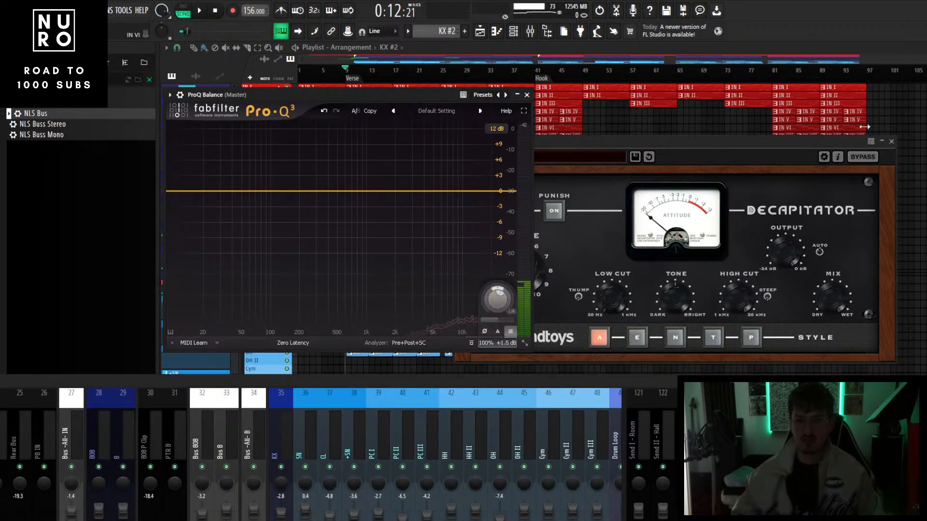
left_click(893, 141)
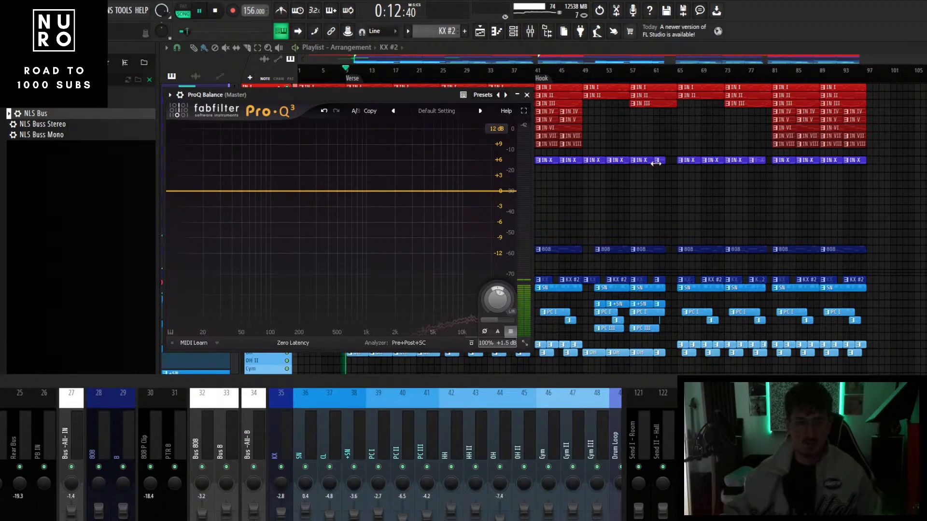
key("space")
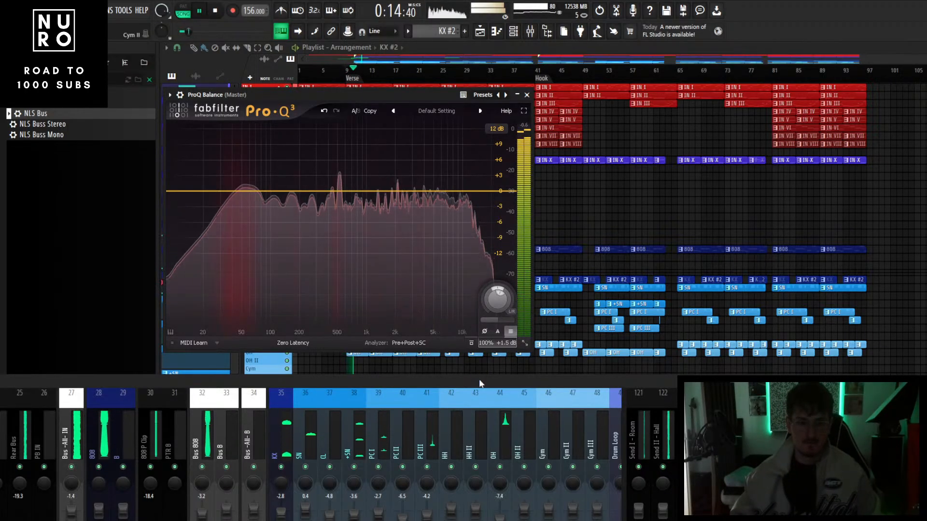
left_click_drag(478, 378, 546, 304)
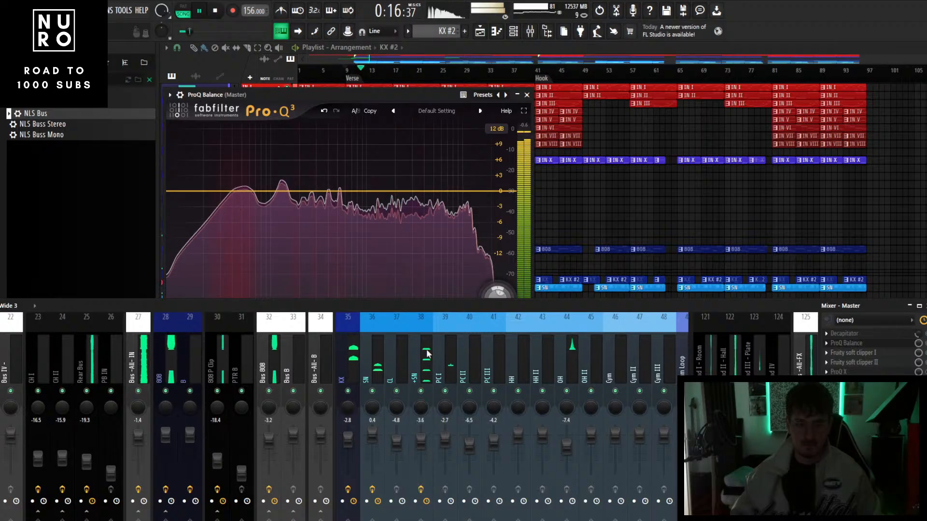
- Restart playback, lower the +SN track level to about -5.1 dB and set the SN track level to 0 dB
left_click(426, 362)
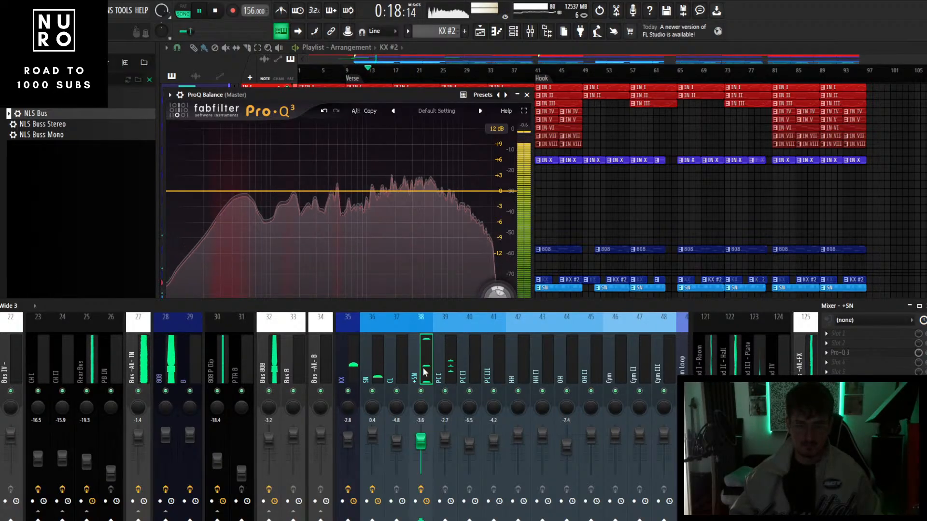
key("space")
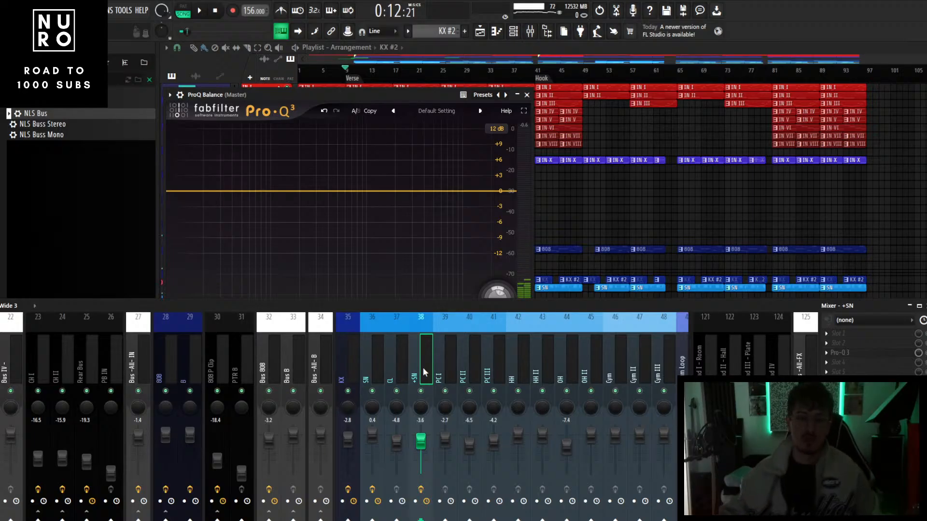
key("space")
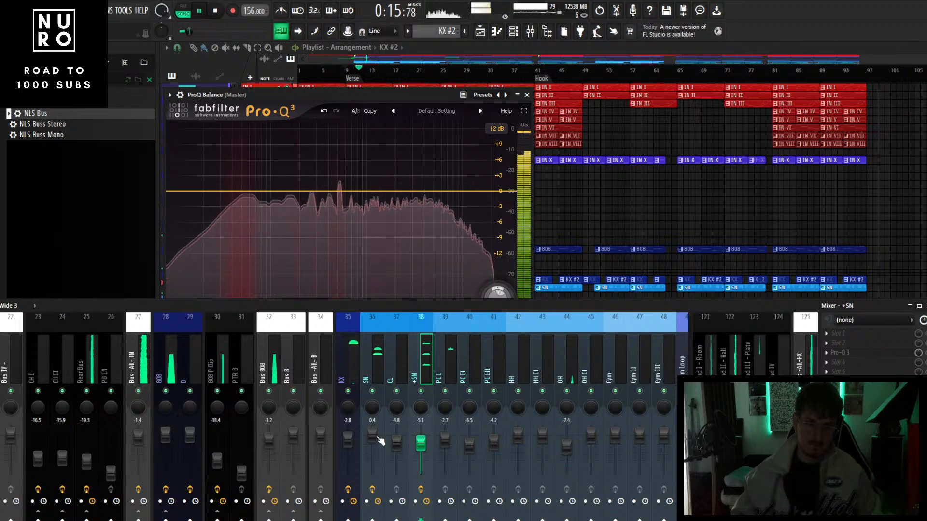
left_click(372, 436)
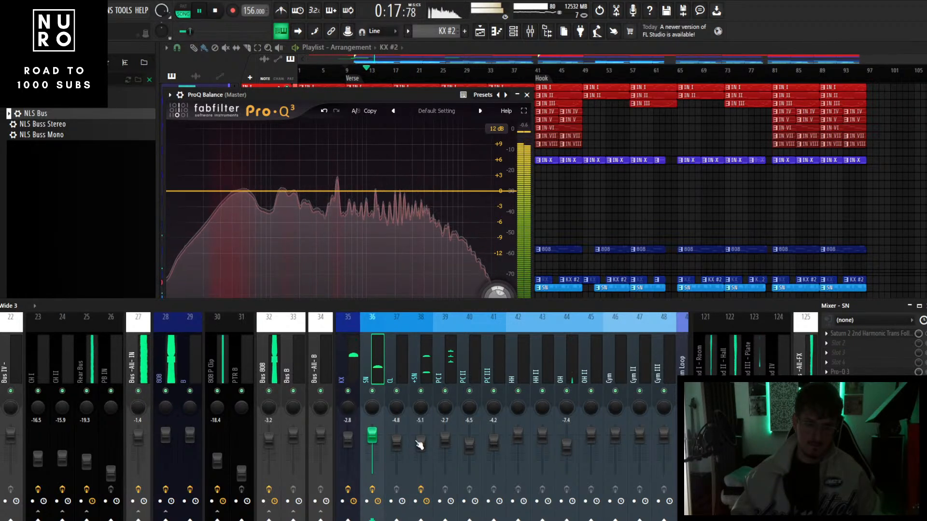
- Lower PC I to -4.6 dB and PC III to -5.3 dB, and pan the three PC tracks off centre
left_click(442, 443)
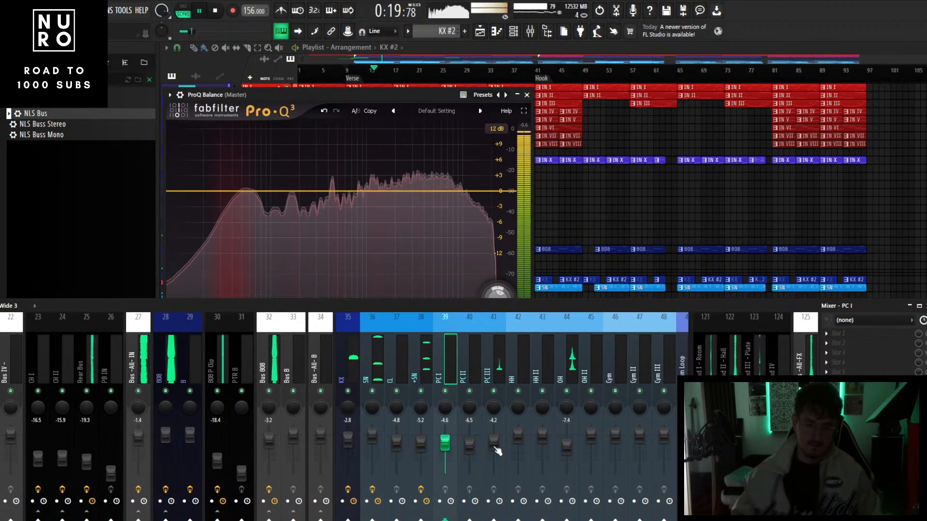
left_click(494, 443)
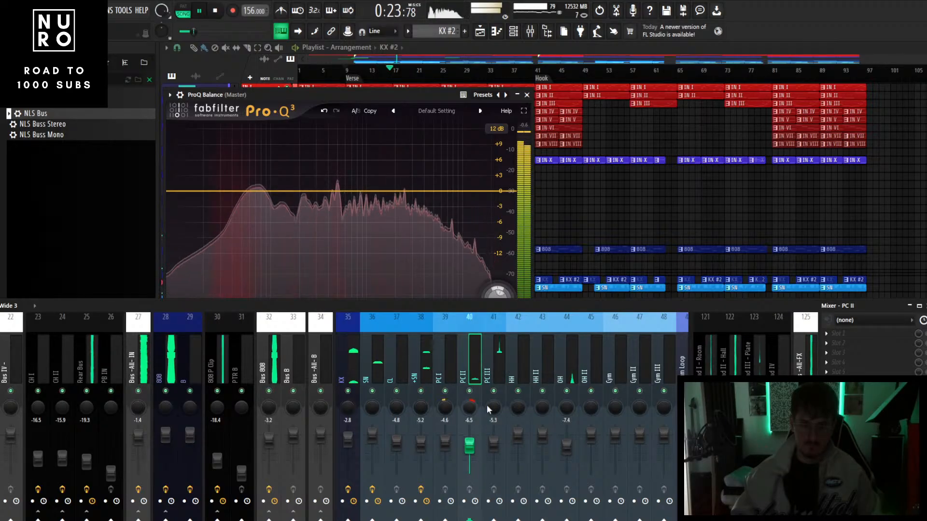
- Raise the Drum Plate track level to about -23 dB
scroll(431, 395, "down", 5)
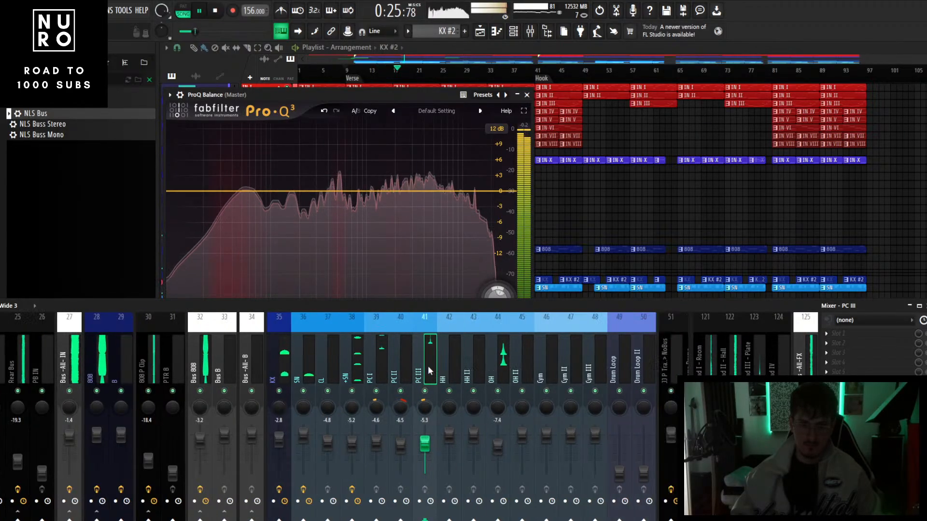
left_click(433, 376)
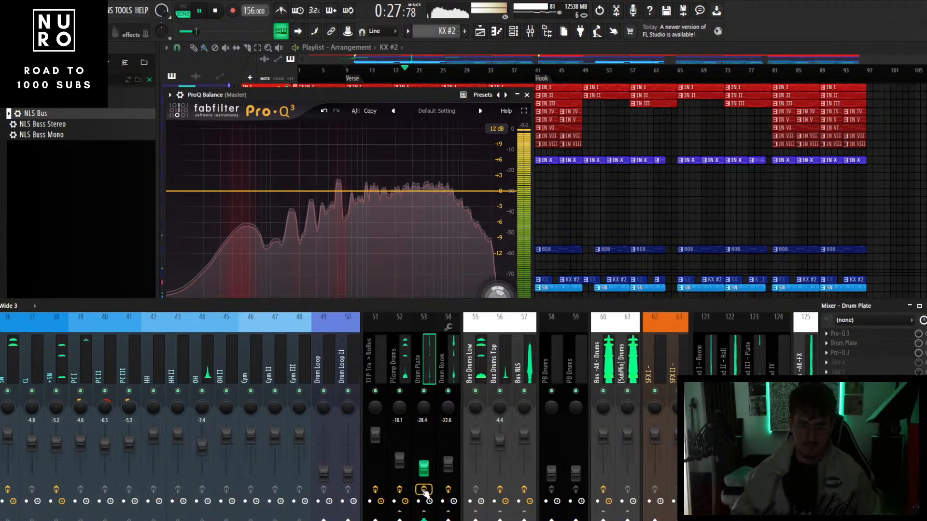
left_click(424, 487)
left_click_drag(424, 468, 423, 465)
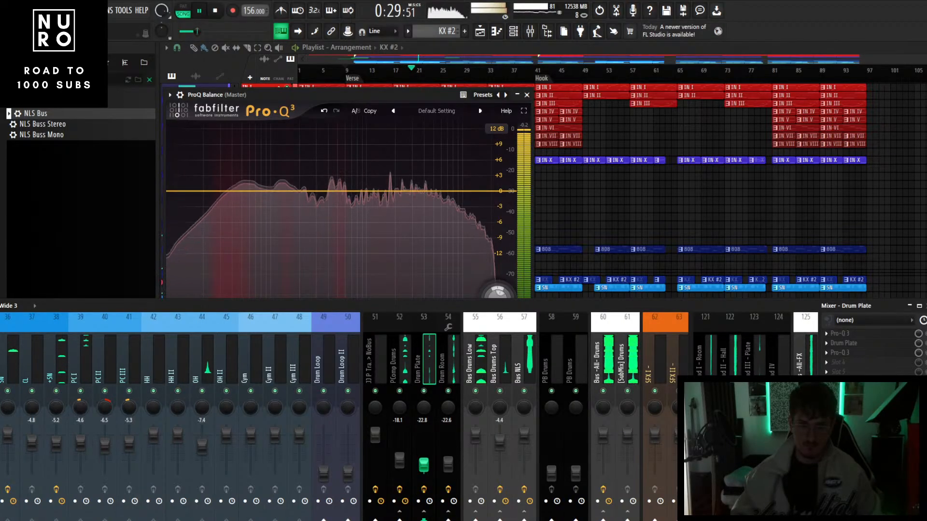
- Check the routing of the +SN, PC II and SN tracks, and lower Bus Drums Top to -5.5 dB
left_click(479, 371)
scroll(384, 374, "up", 2)
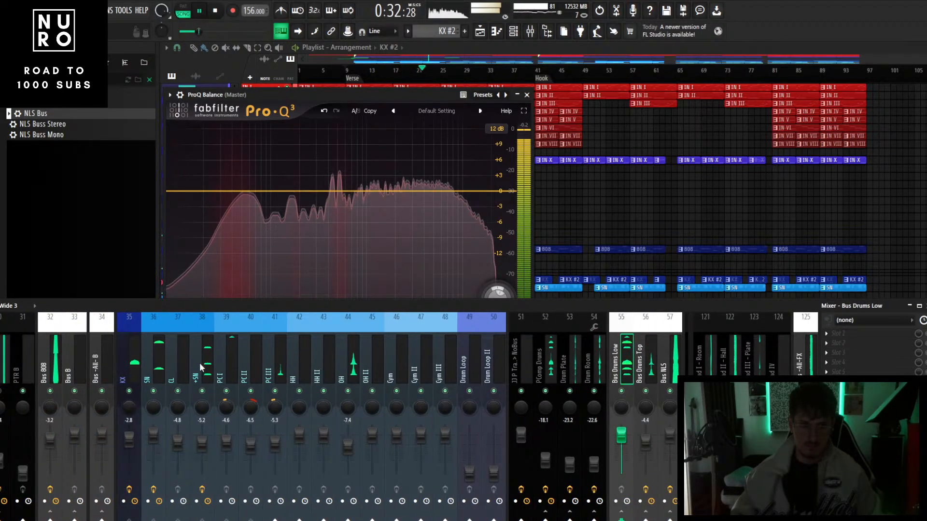
left_click(202, 369)
left_click_drag(369, 309, 379, 248)
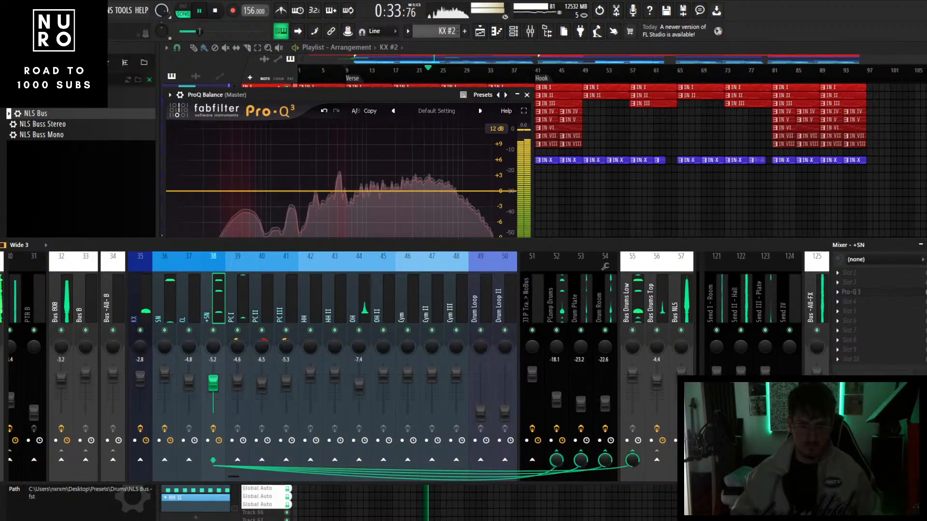
left_click(259, 312)
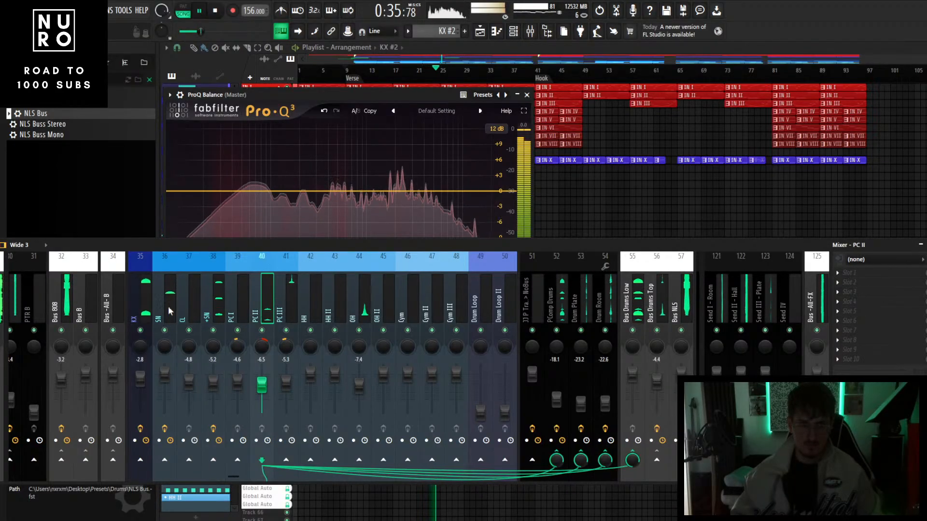
left_click(163, 311)
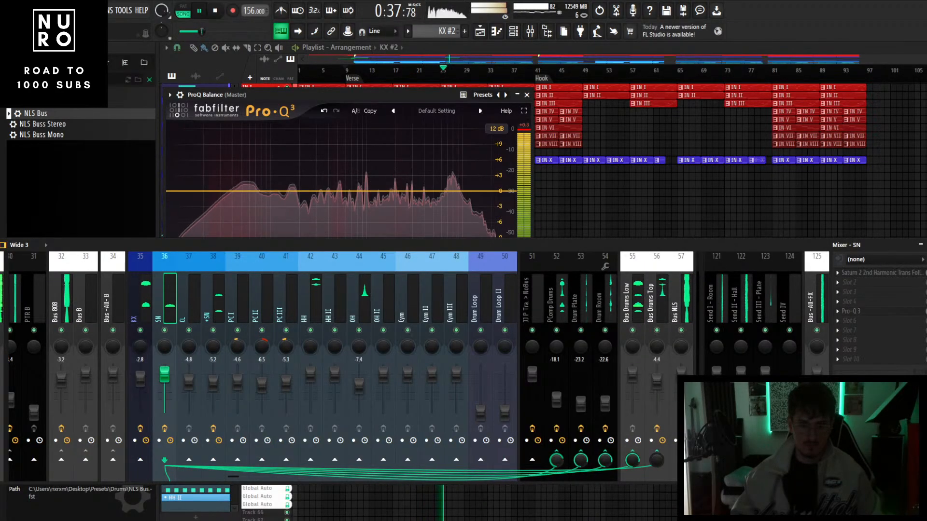
left_click(663, 296)
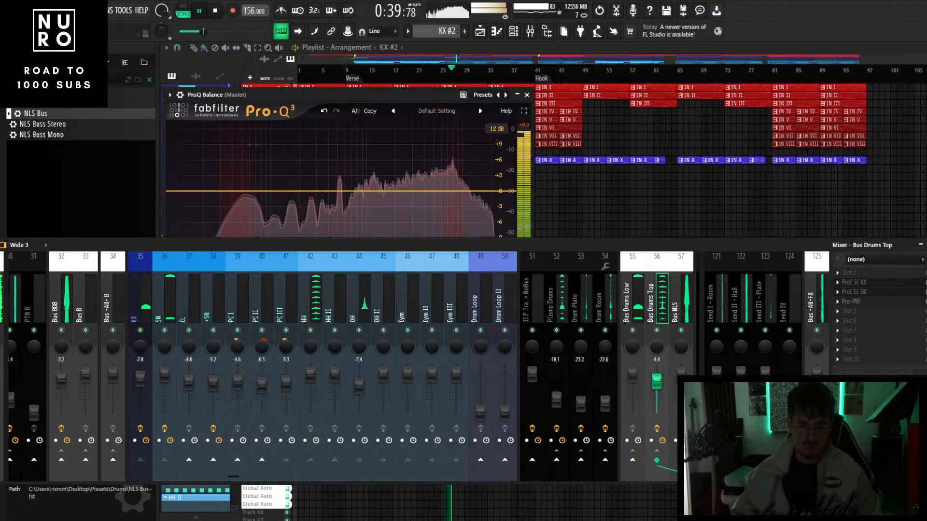
- Load Pro-Q 3 into the third effect slot of the HH track
left_click(317, 313)
left_click(859, 283)
mouse_move(850, 296)
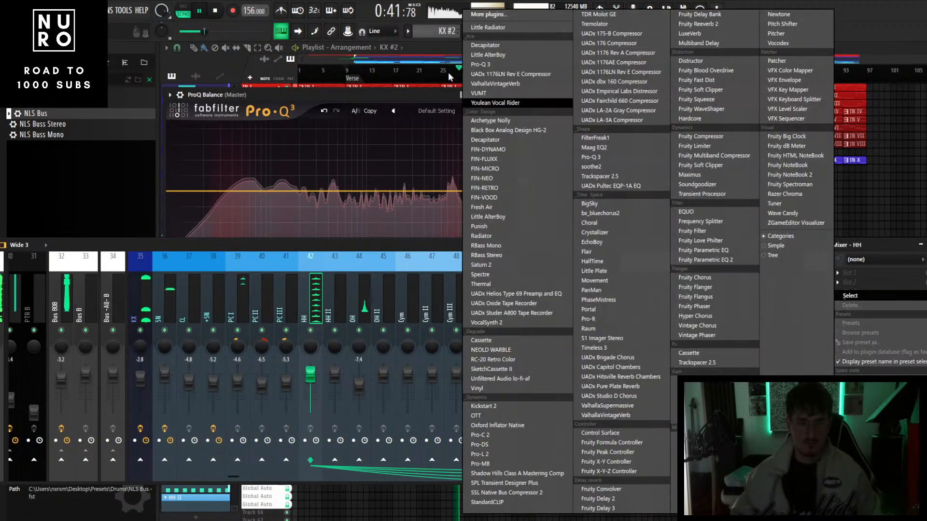
left_click(481, 64)
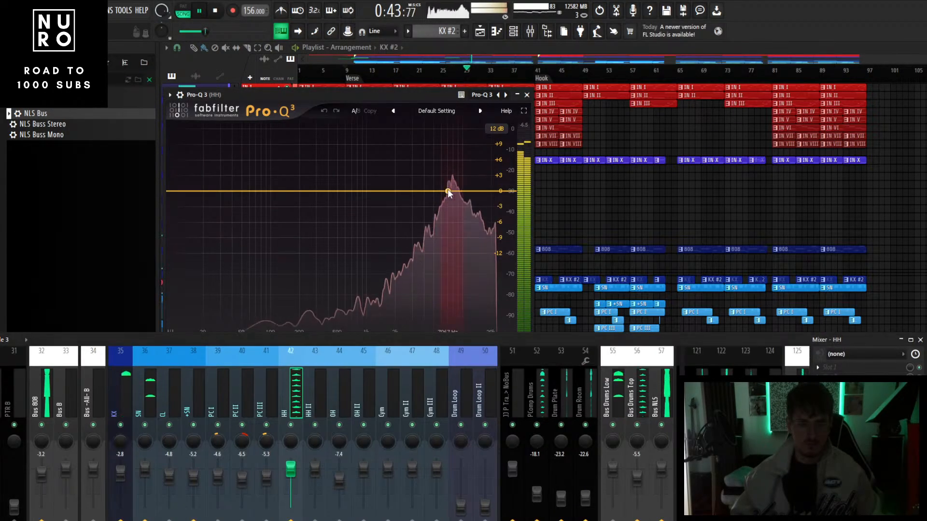
- Add a bell cut of about 3.4 dB near 7694 Hz to the HH equaliser and switch it to Natural Phase
left_click_drag(448, 192, 453, 211)
left_click_drag(445, 340, 442, 354)
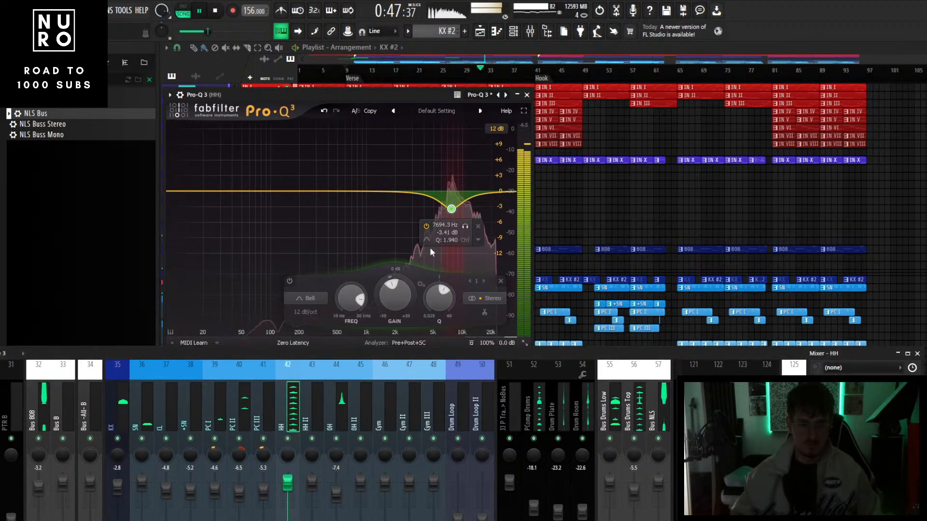
left_click(293, 343)
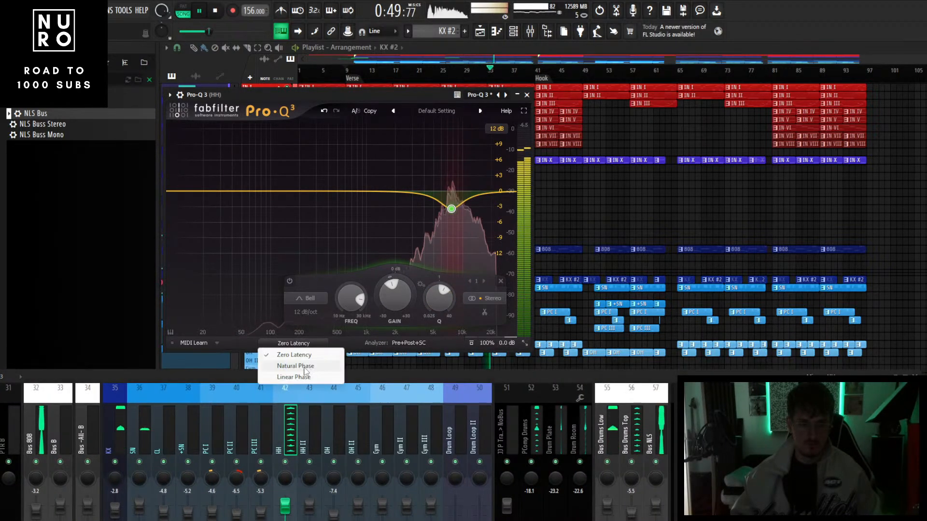
left_click(296, 366)
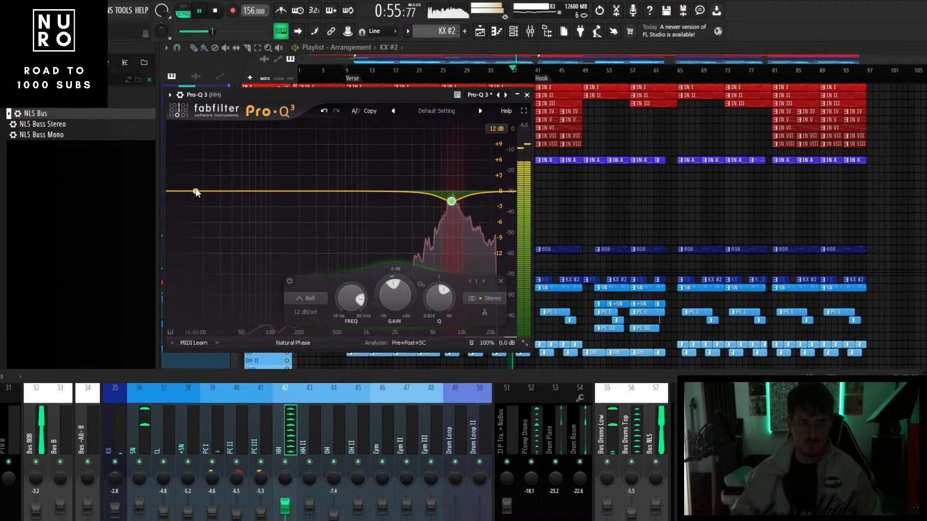
- Add a low cut near 1 kHz and a +2.05 dB high shelf at about 15379 Hz to the HH equaliser
left_click_drag(197, 193, 364, 198)
left_click(478, 191)
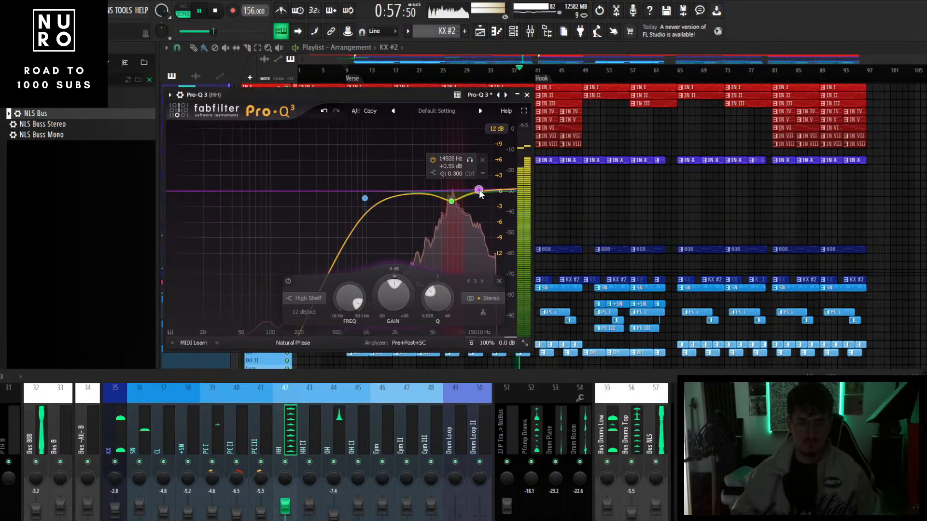
left_click_drag(480, 192, 480, 185)
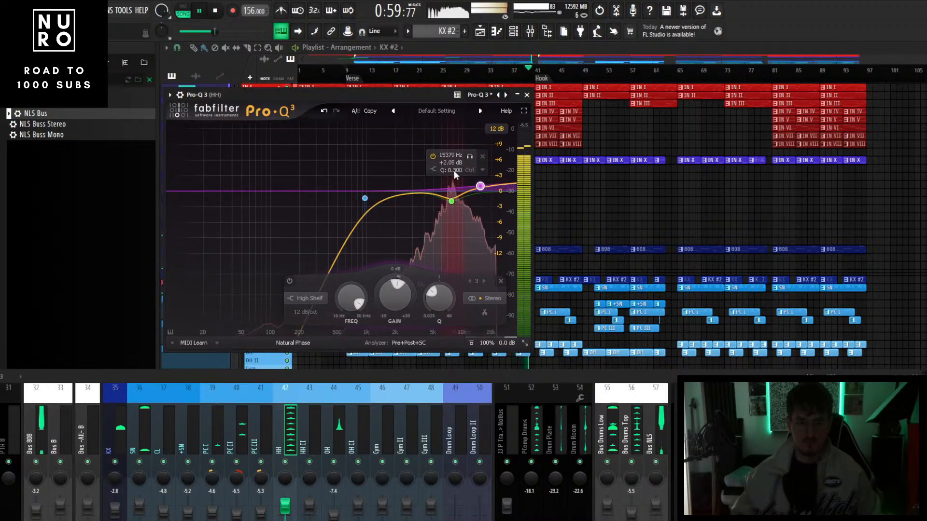
- Raise the HH low cut to slightly above 1.5 kHz and readjust the bell near 7.6 kHz to about -2 dB
left_click_drag(365, 198, 385, 199)
left_click_drag(453, 202, 453, 206)
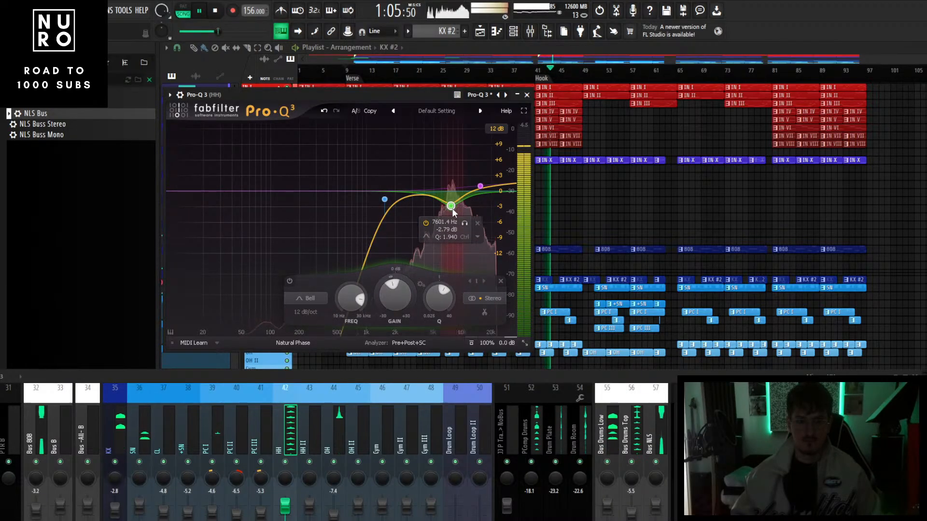
left_click_drag(453, 211, 454, 206)
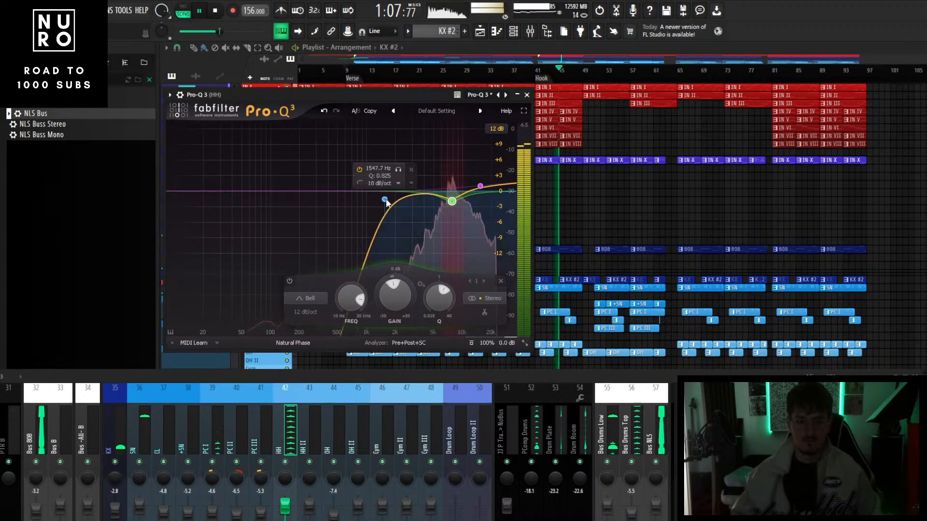
left_click_drag(384, 199, 390, 199)
- Fine-tune the Bus Drums Top level around -5.5 dB and lower the HH track to -0.8 dB
left_click_drag(644, 376, 665, 277)
left_click(655, 327)
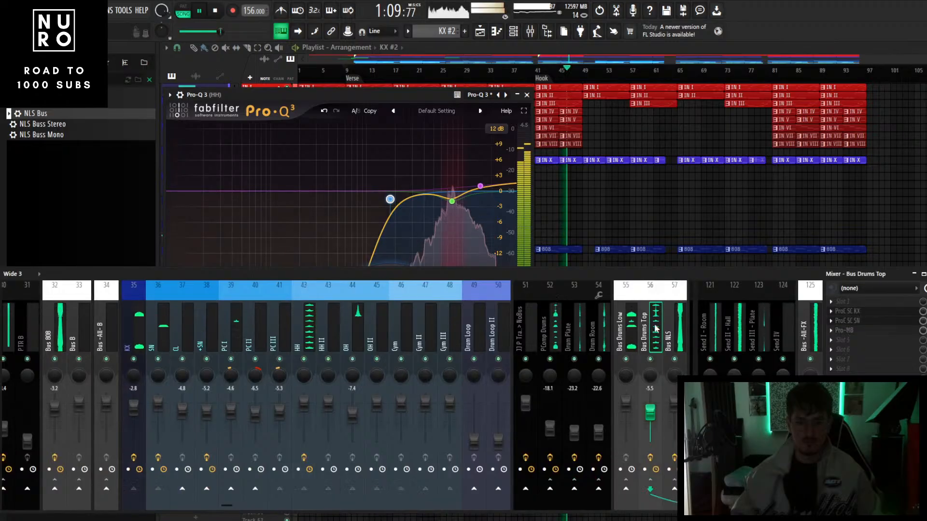
left_click_drag(652, 413, 653, 417)
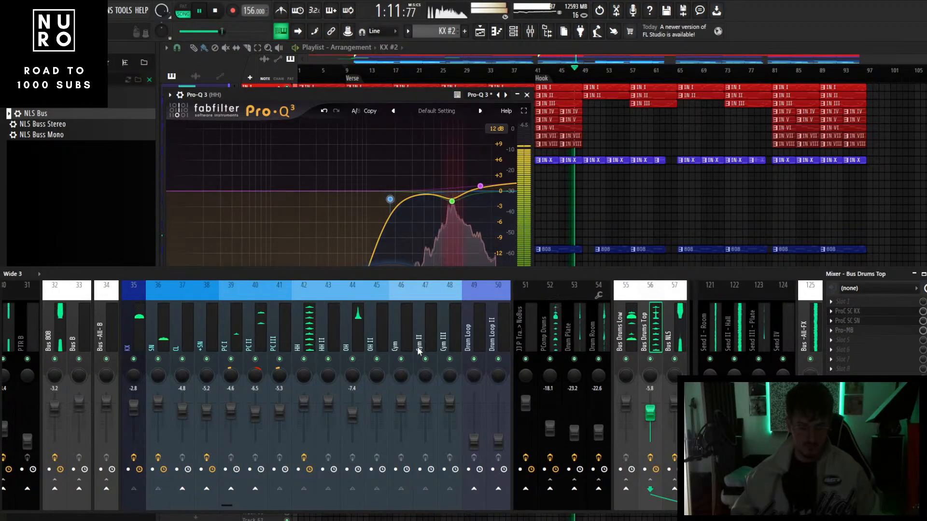
left_click(302, 408)
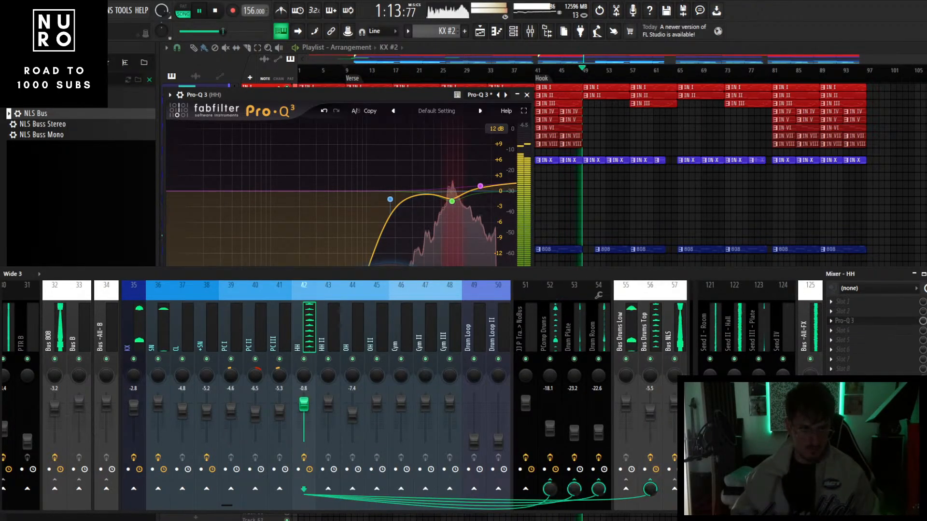
- Check the OH track's level and routing, and close the HH equaliser
left_click(358, 323)
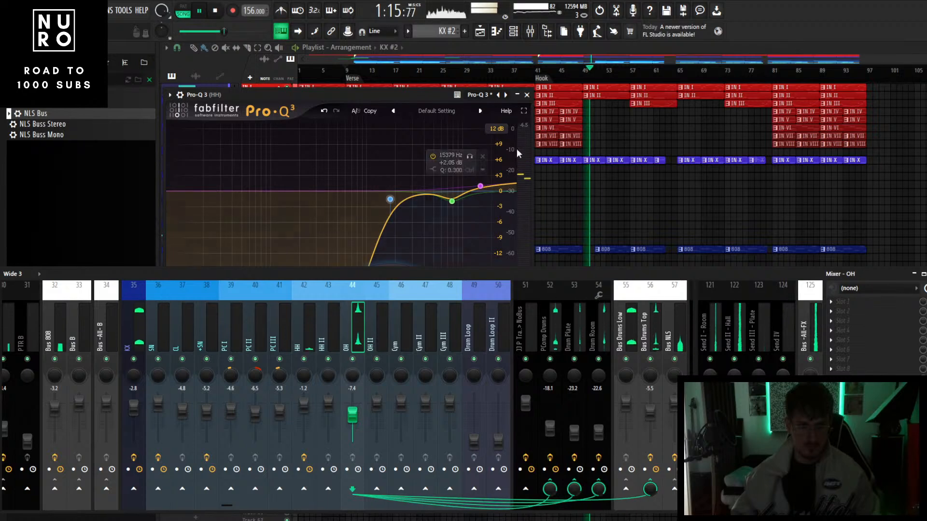
key("Escape")
left_click(527, 94)
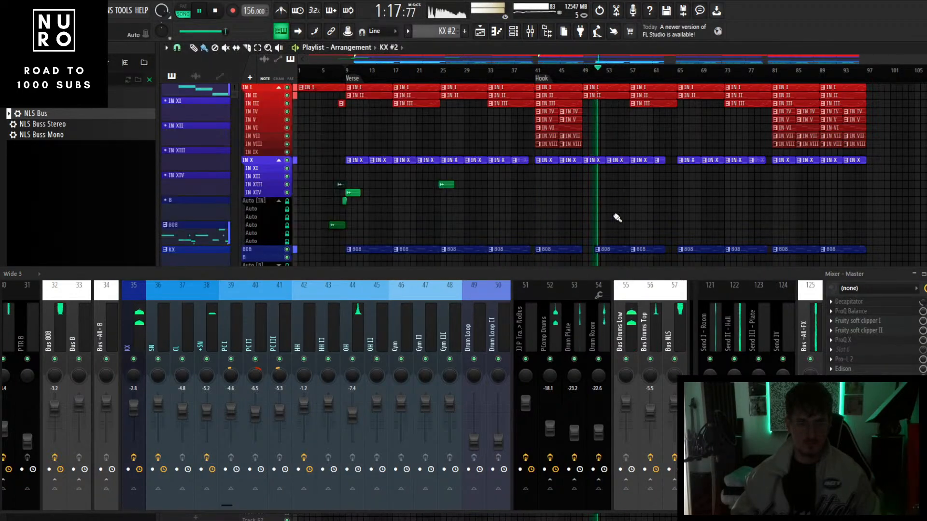
left_click_drag(571, 273, 584, 239)
scroll(569, 268, "up", 7)
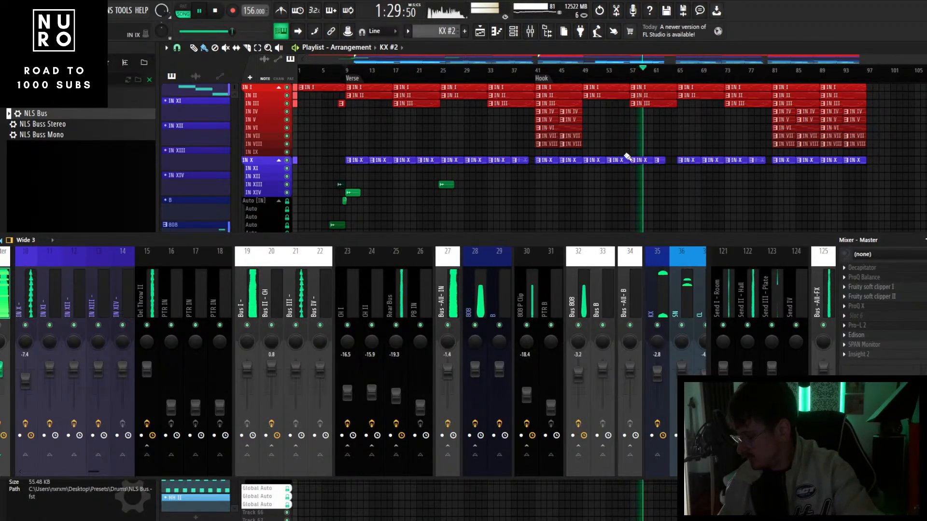
scroll(493, 271, "up", 3)
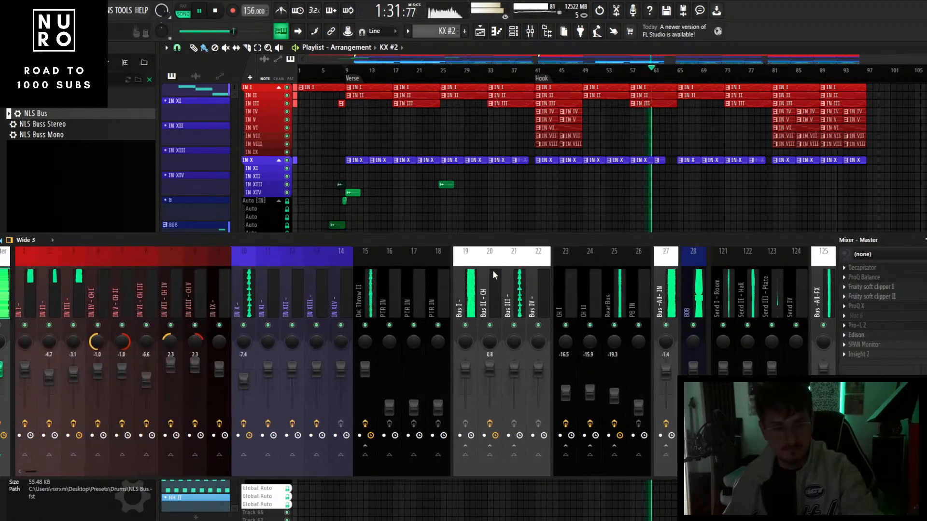
scroll(352, 281, "up", 1)
scroll(352, 282, "down", 1)
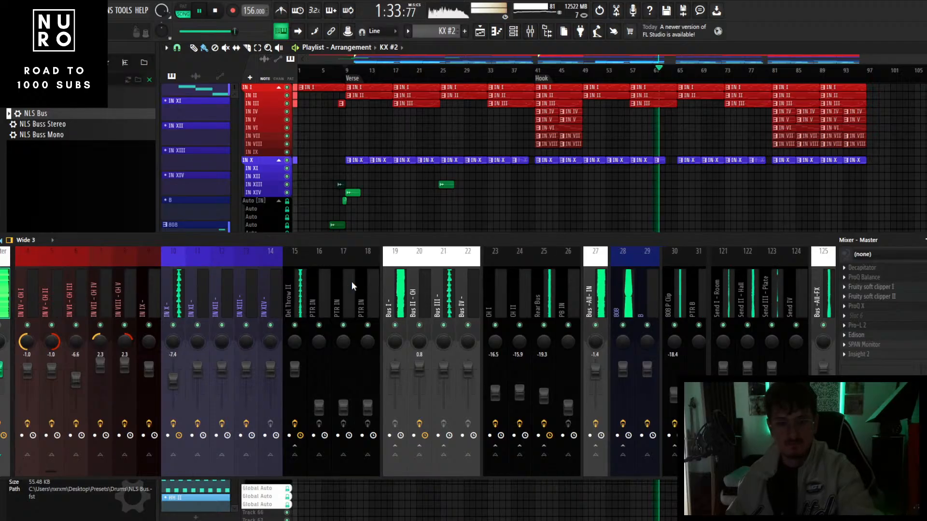
- Look through the instrument, bus and chorus tracks in the mixer and select the IN III track
scroll(351, 282, "down", 2)
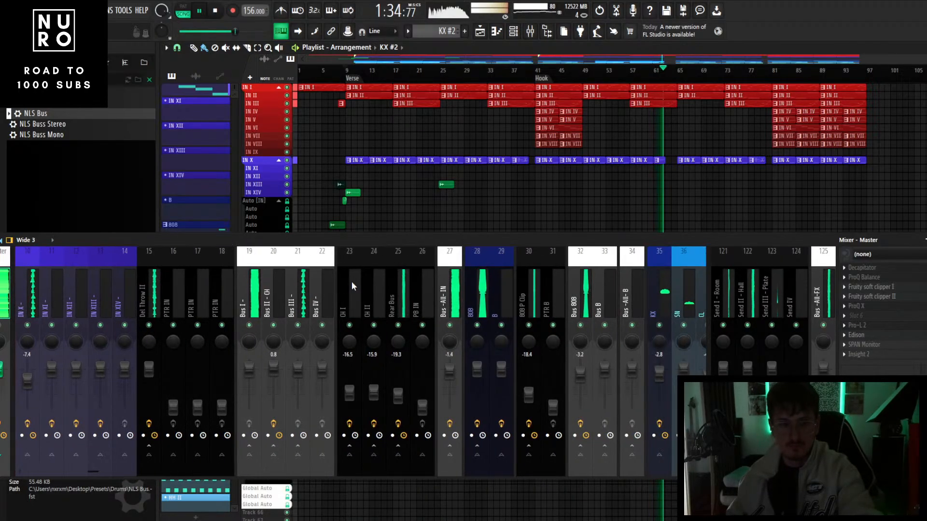
left_click(363, 304)
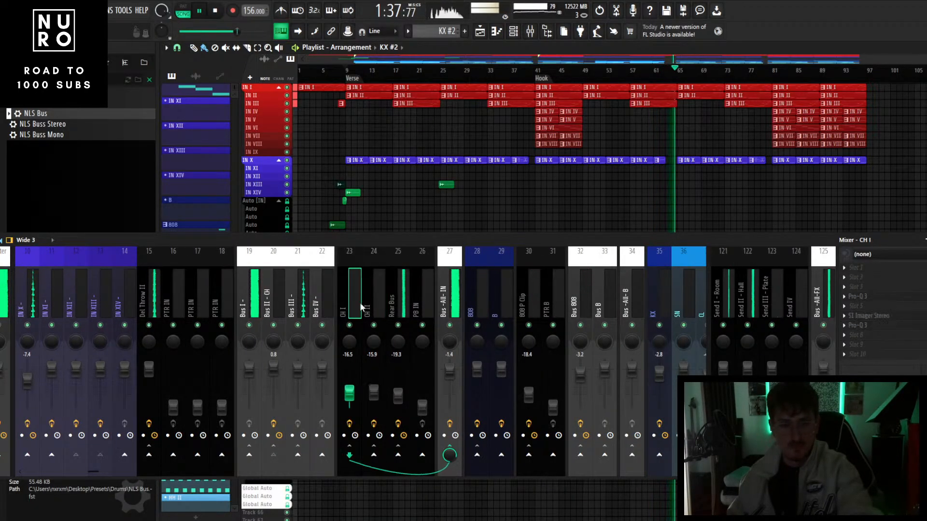
scroll(253, 294, "up", 3)
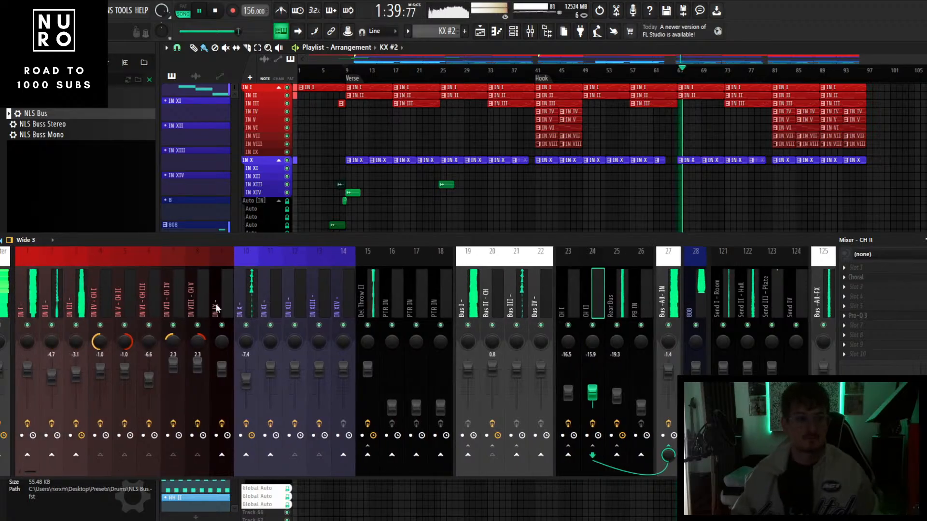
scroll(573, 161, "up", 1)
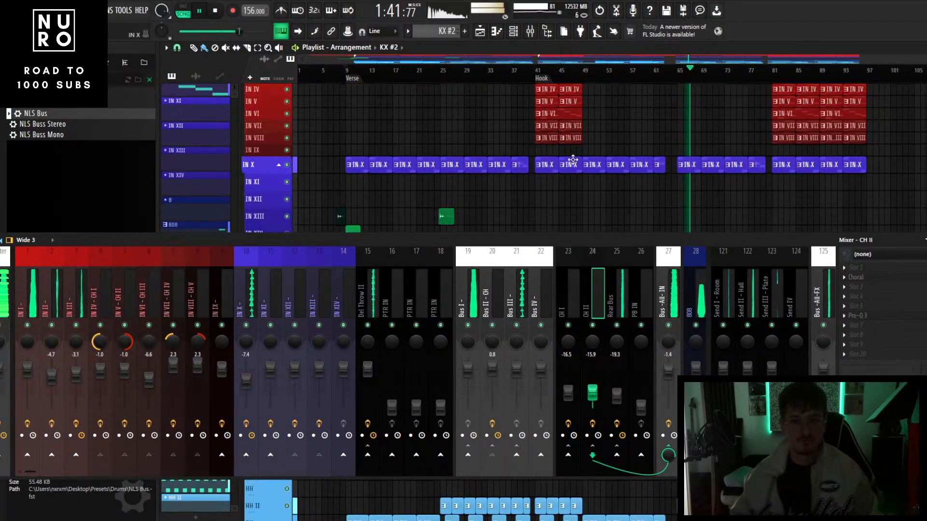
scroll(613, 168, "down", 1)
scroll(613, 168, "up", 1)
left_click(73, 297)
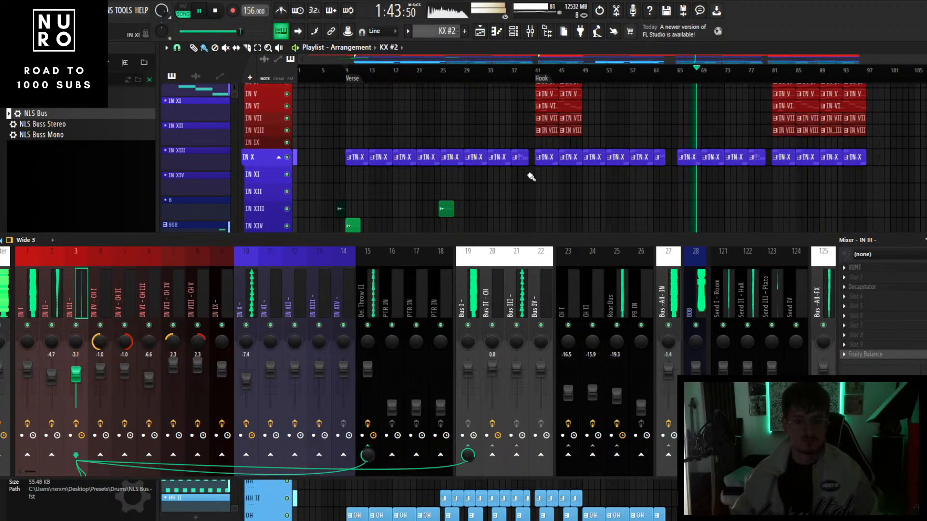
- Solo IN III in the playlist and play its melody on its own from around bar 63
key("space")
scroll(635, 145, "up", 3)
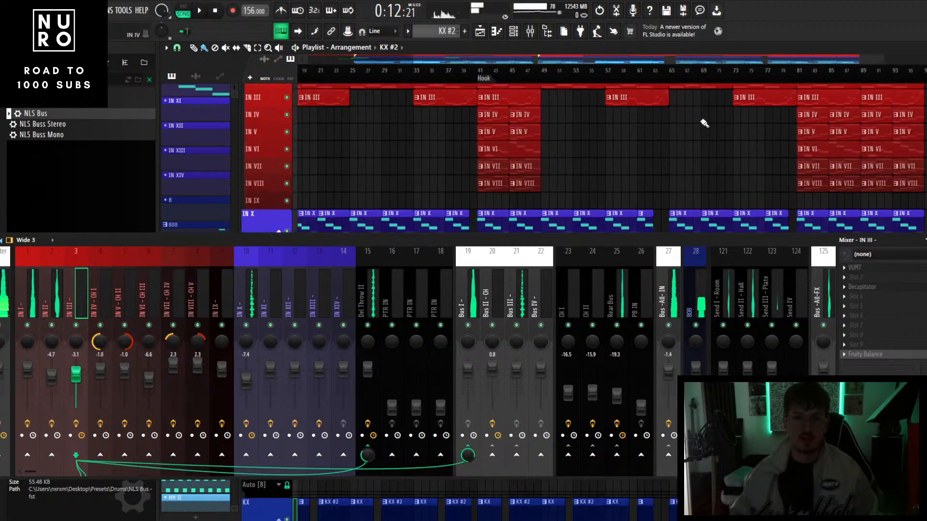
scroll(676, 135, "up", 2)
scroll(618, 155, "up", 3)
left_click(577, 77)
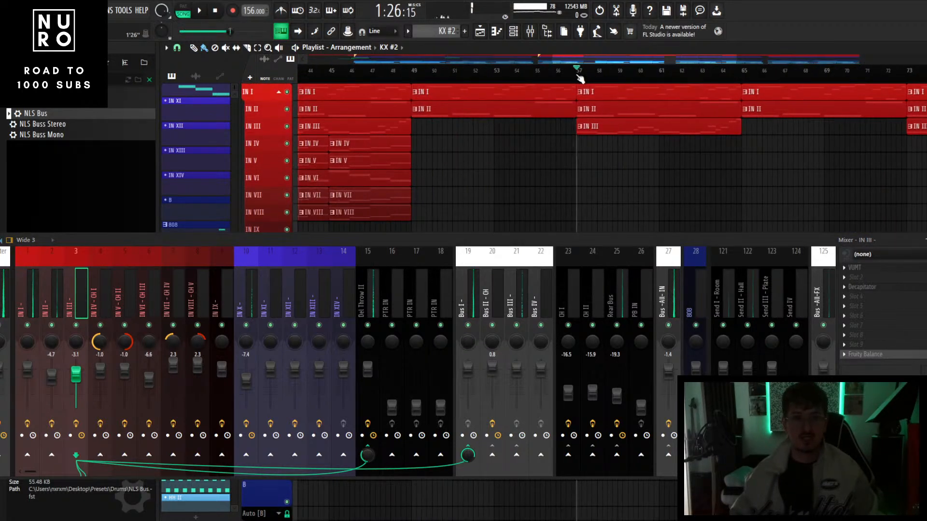
right_click(289, 126)
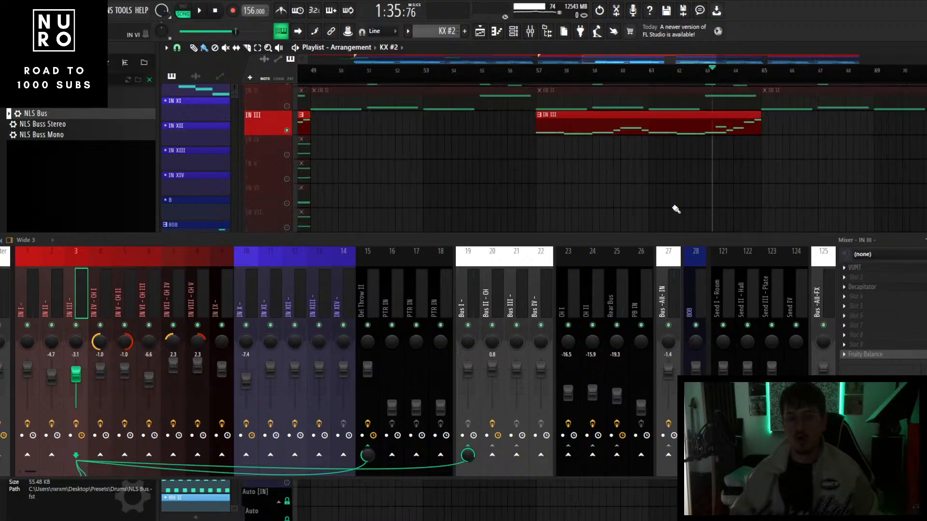
key("space")
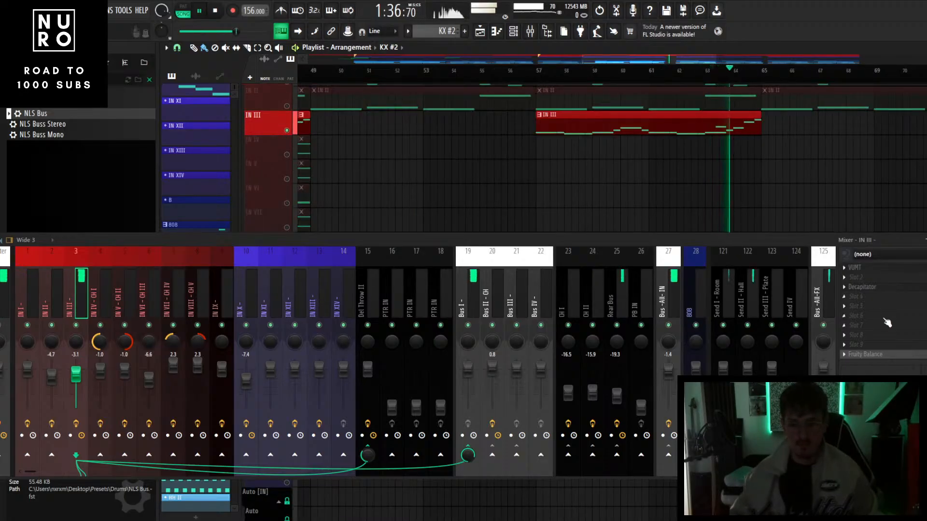
- Add Pro-Q 3 to the IN III track with slight bell cuts near 1 kHz and at about 2426 Hz
left_click(883, 316)
left_click(533, 65)
left_click_drag(600, 257, 594, 370)
key("space")
double_click(466, 258)
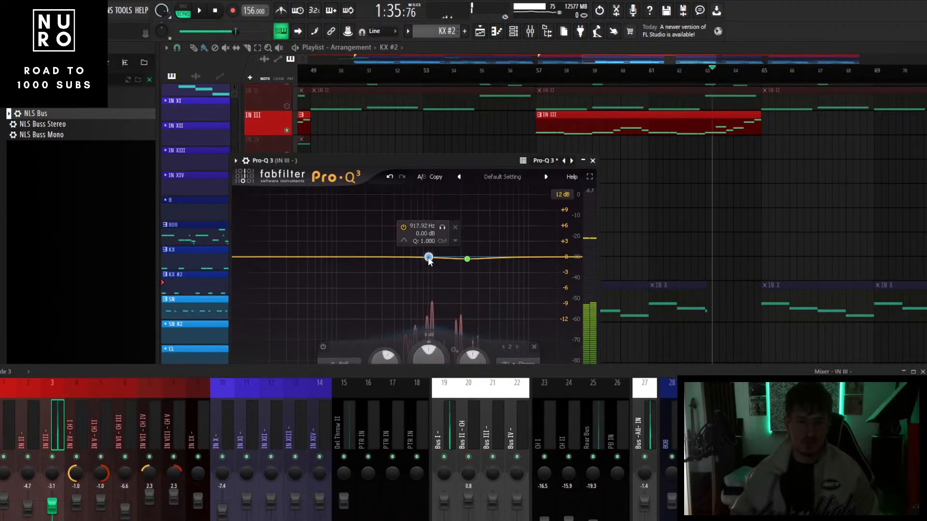
double_click(432, 258)
- Make both IN III bells dynamic with a Q of about 2, audition the 2426 Hz band and deepen its dynamic cut
left_click(467, 259)
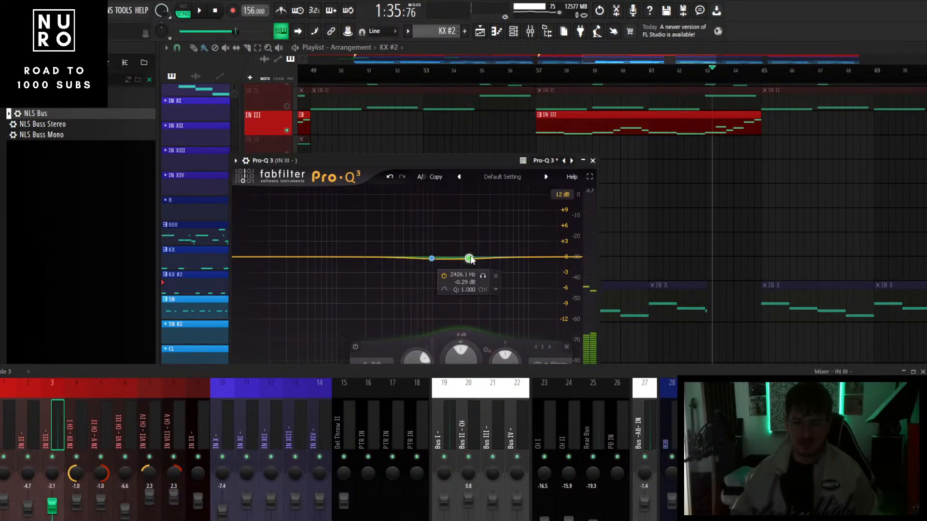
left_click_drag(445, 163, 493, 119)
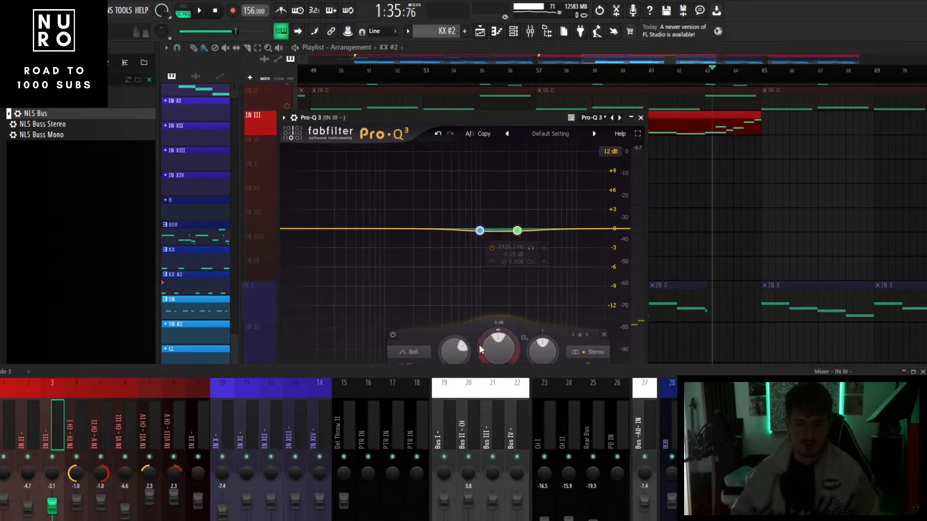
left_click_drag(492, 354, 495, 362)
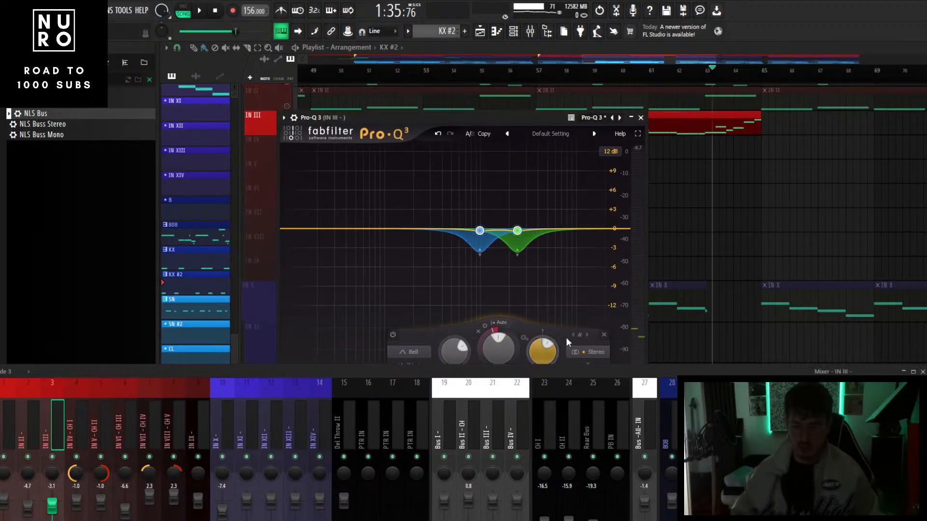
key("space")
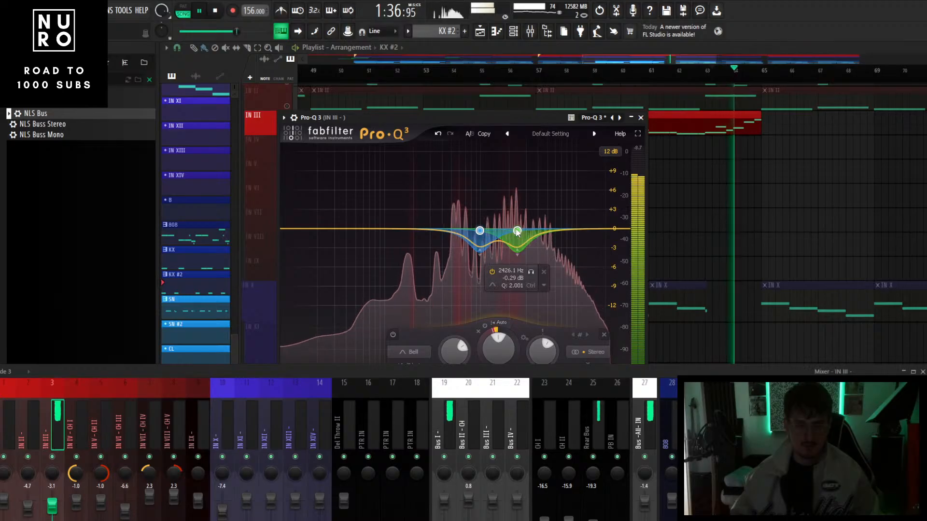
left_click(531, 272)
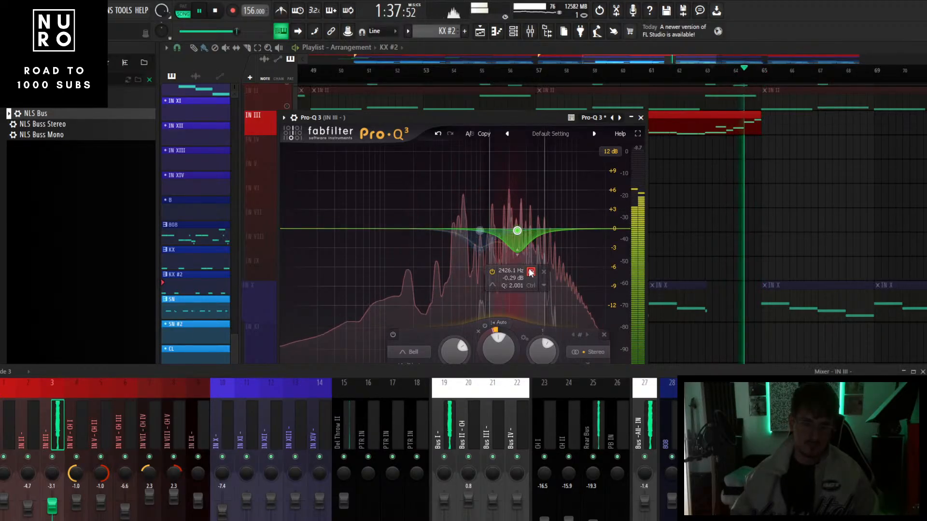
left_click(531, 272)
key("space")
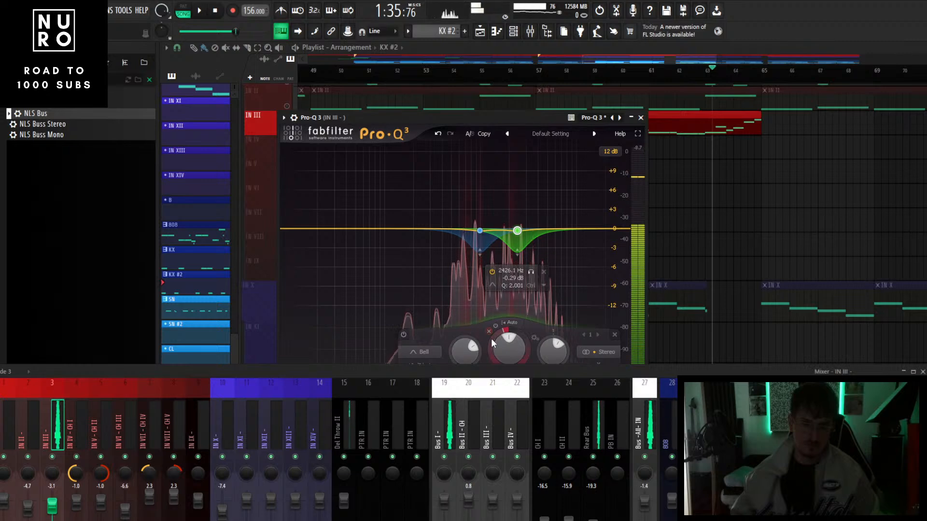
key("space")
- Add a low cut below the IN III melody's range and a 12 dB/oct high cut at about 6034 Hz
left_click_drag(292, 230, 392, 230)
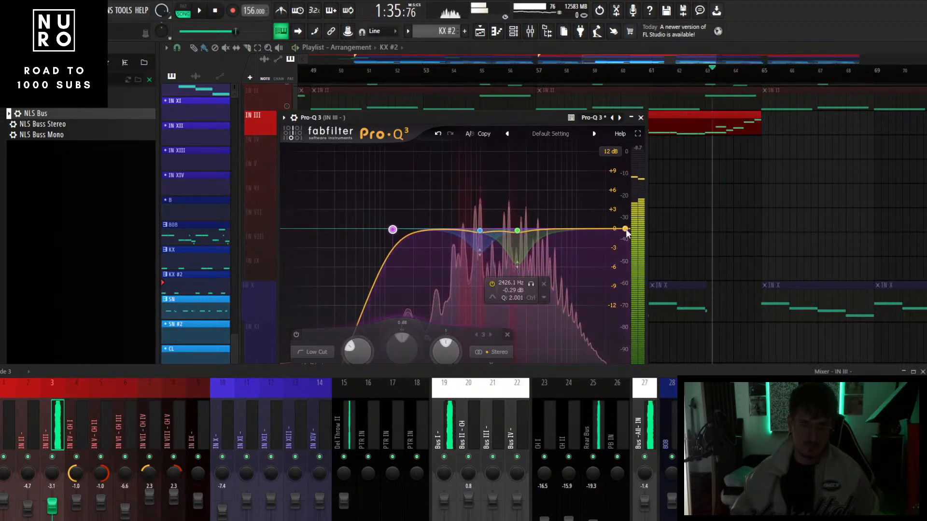
left_click(560, 228)
left_click_drag(563, 231, 559, 231)
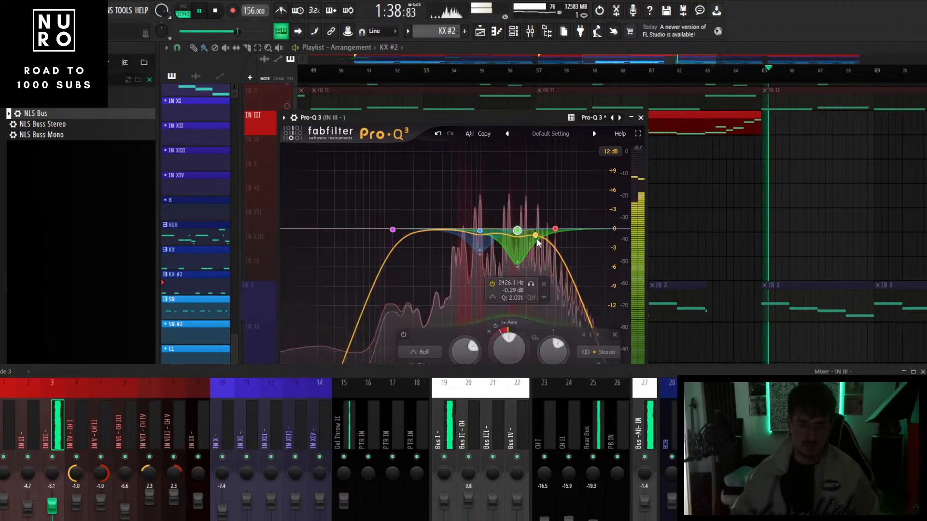
key("space")
- Audition IN III through a temporary bell at about 4619 Hz and delete that band
left_click(544, 229)
left_click(557, 247)
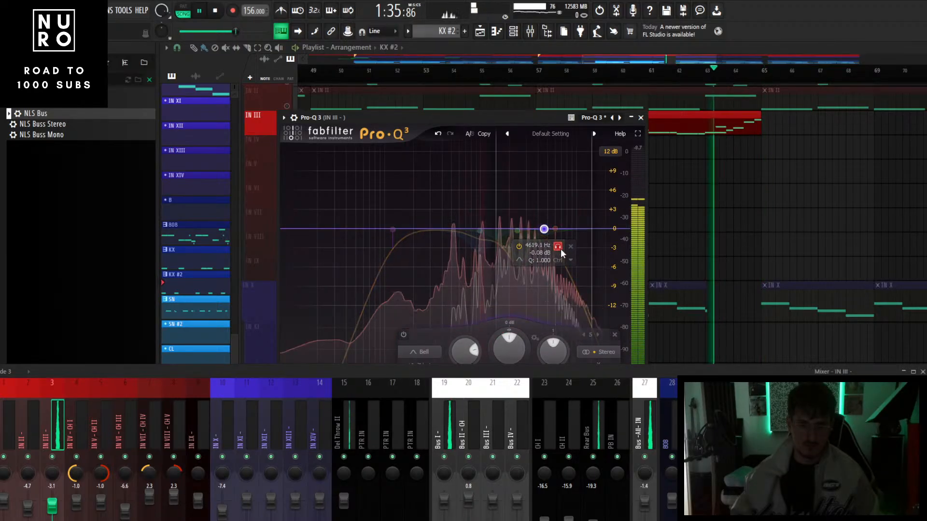
key("space")
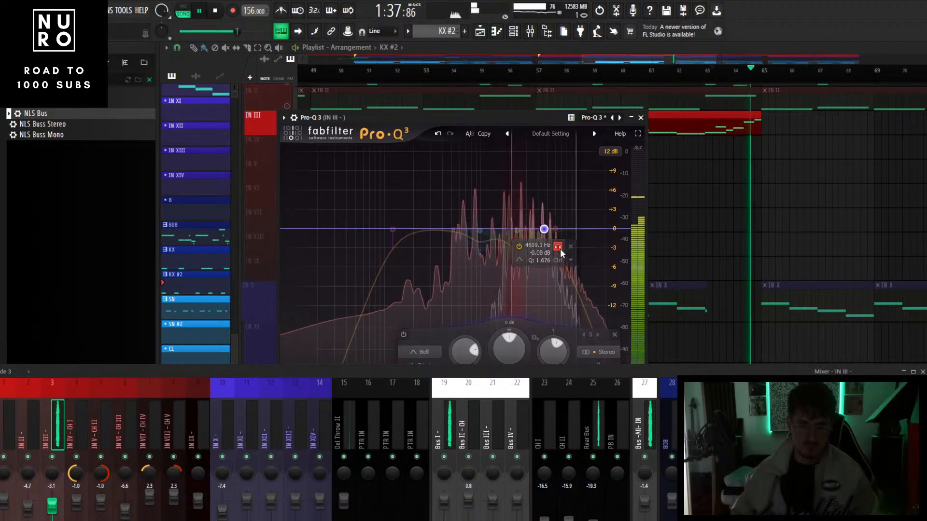
key("space")
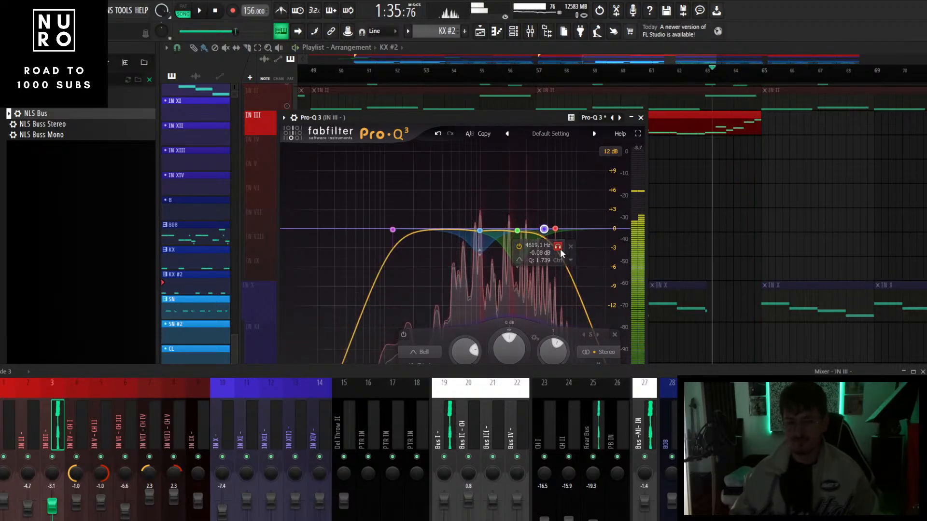
right_click(544, 229)
left_click(570, 323)
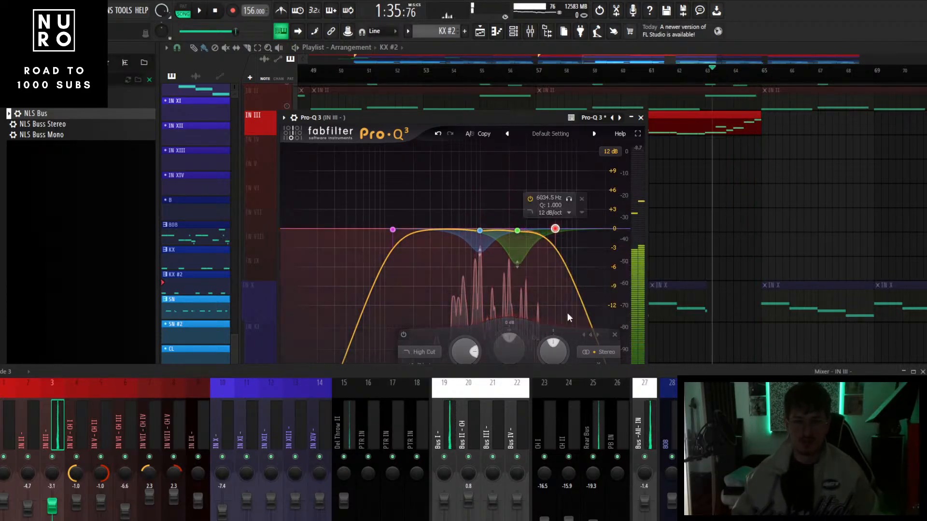
- Close the equaliser, add Pro-DS after it on the IN III track and set its mode to Allround
left_click(641, 117)
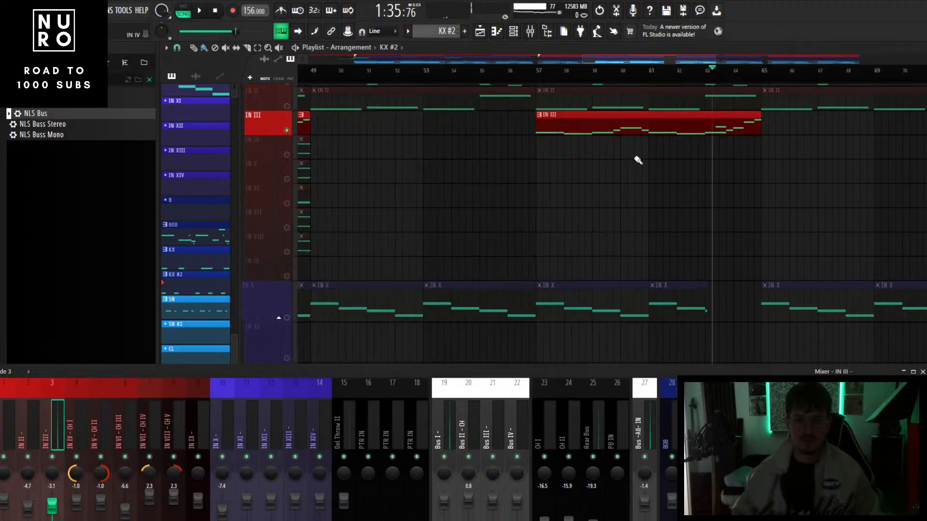
left_click_drag(642, 377, 603, 275)
left_click(802, 369)
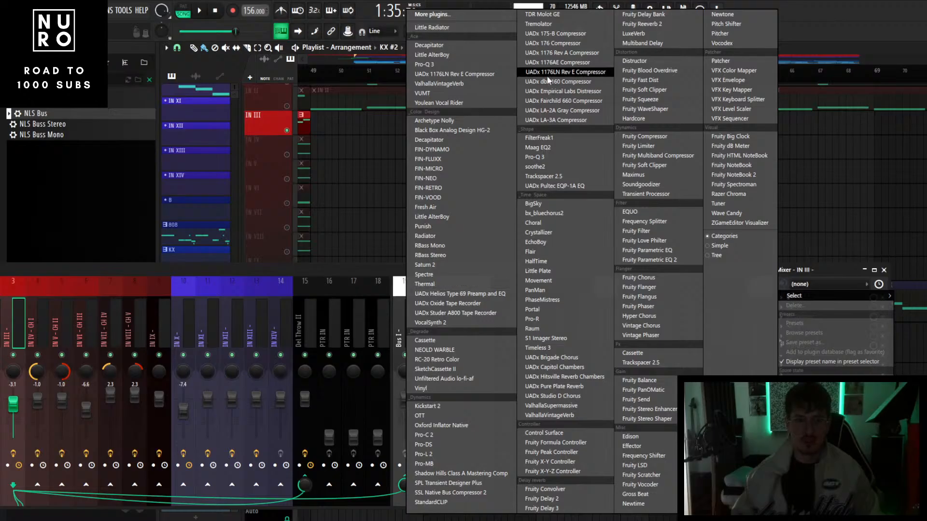
left_click(436, 445)
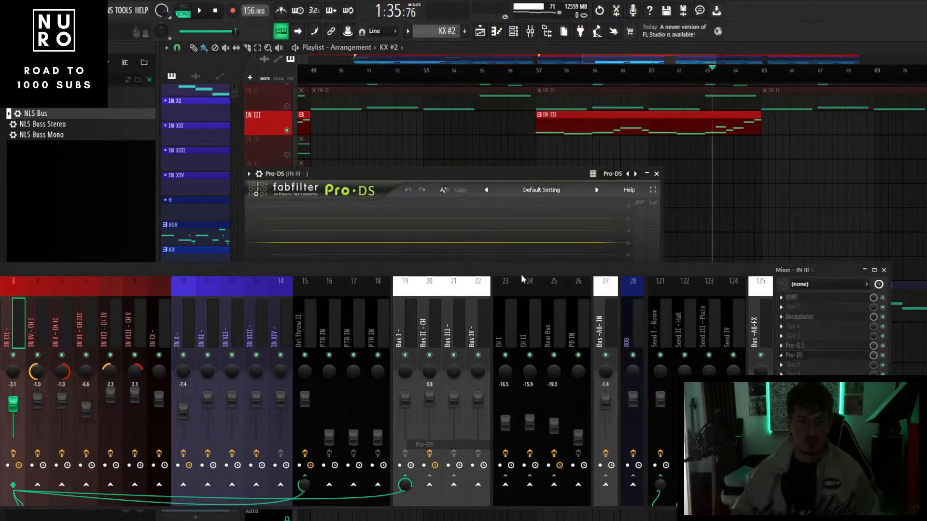
left_click_drag(521, 174, 604, 82)
left_click(369, 201)
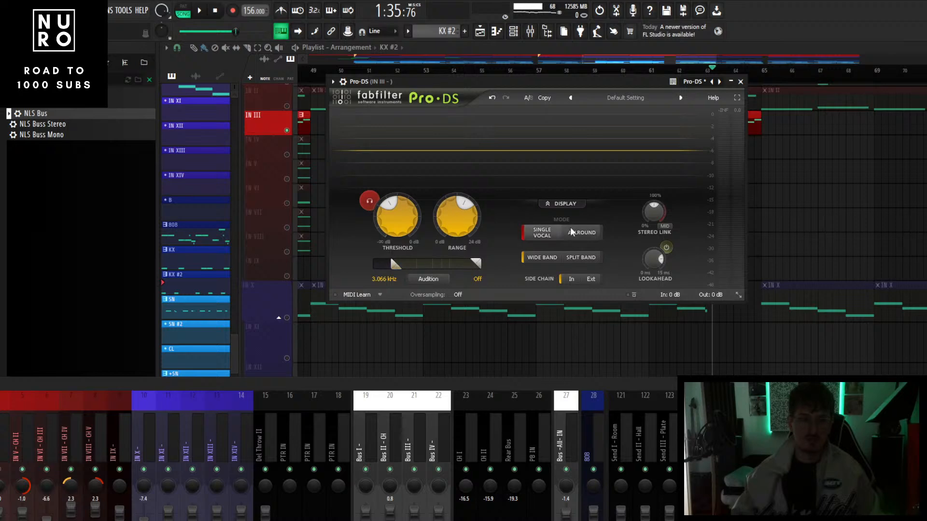
left_click_drag(507, 85, 499, 86)
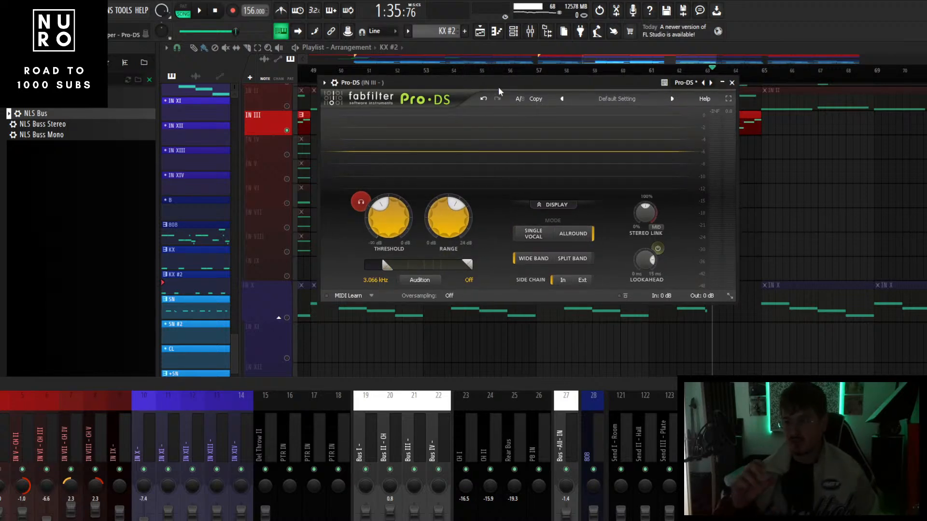
- Compare Pro-DS's trigger audition with its processed output while IN III plays, and close the plugin
left_click(360, 201)
left_click(360, 203)
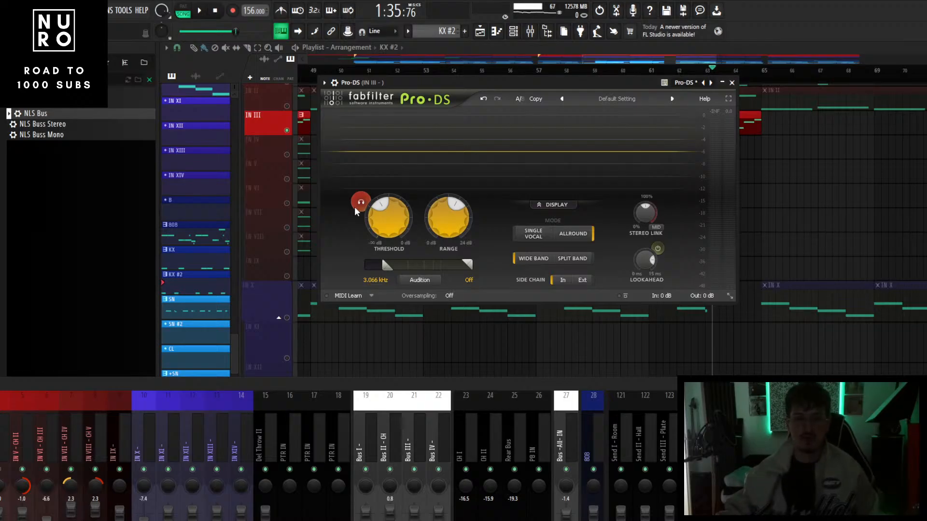
key("space")
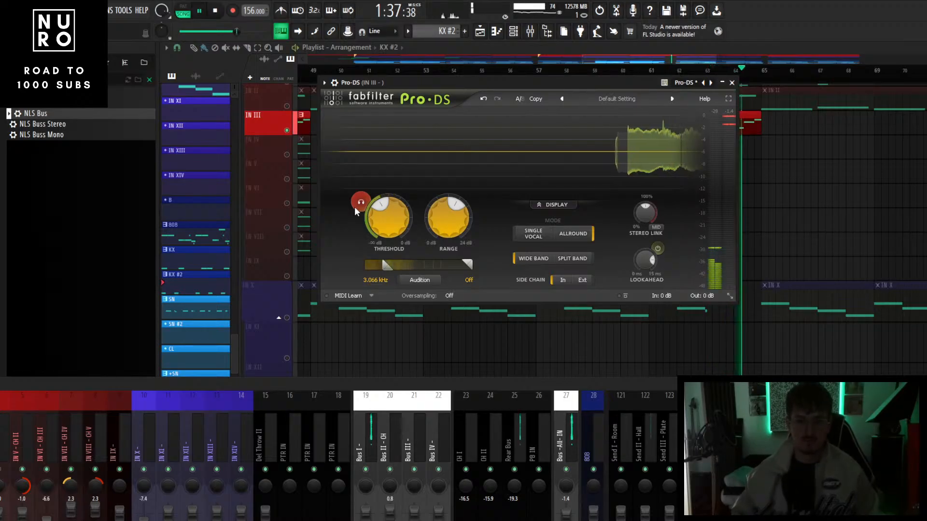
left_click(356, 205)
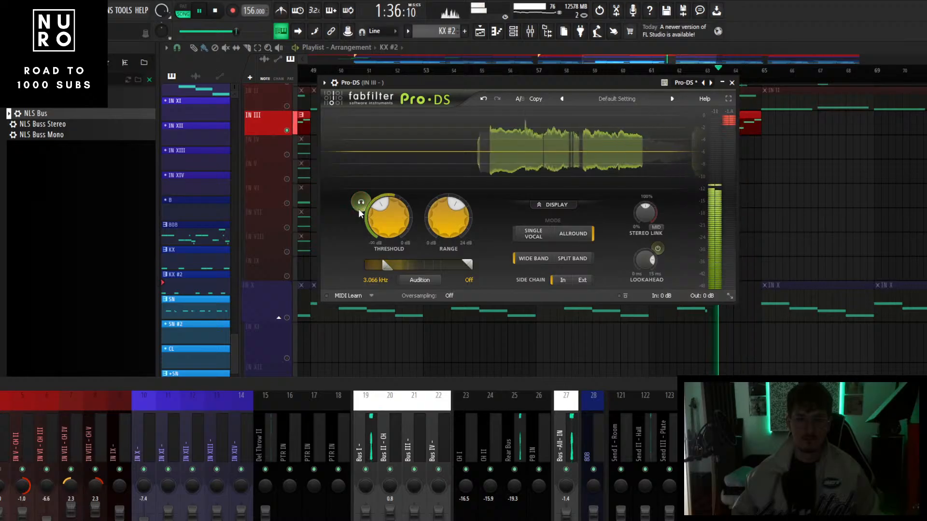
left_click(359, 203)
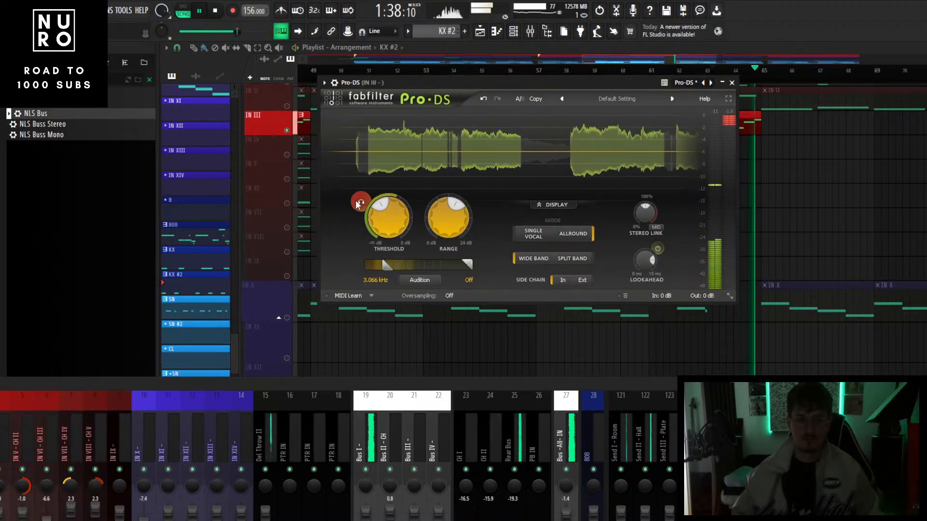
key("space")
key("space")
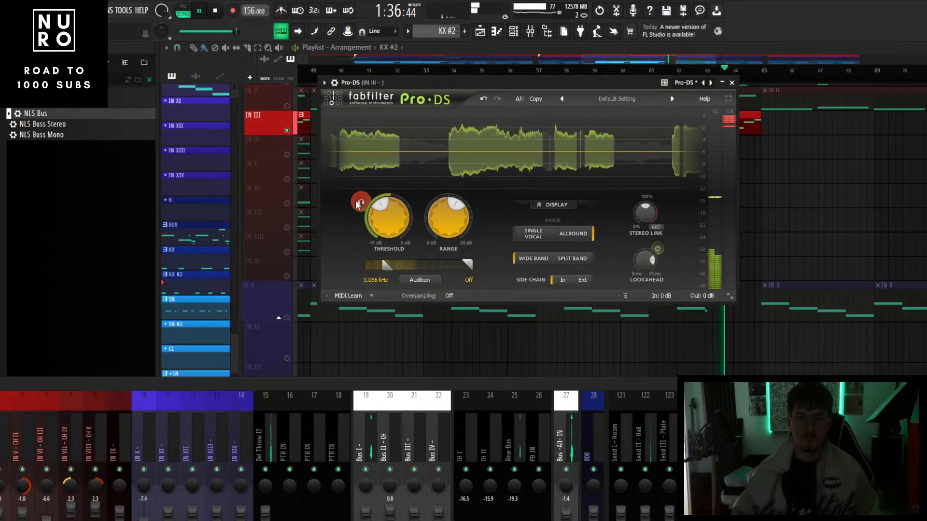
left_click(359, 204)
key("space")
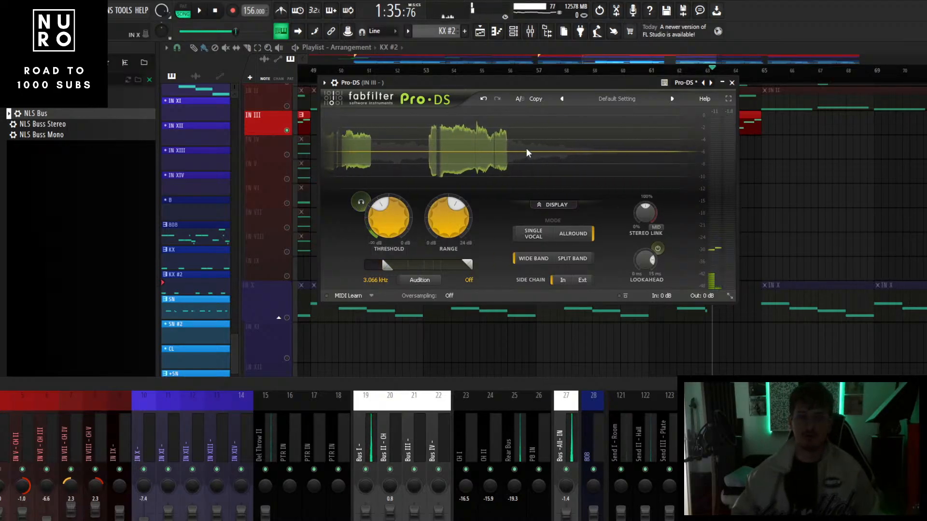
left_click(732, 83)
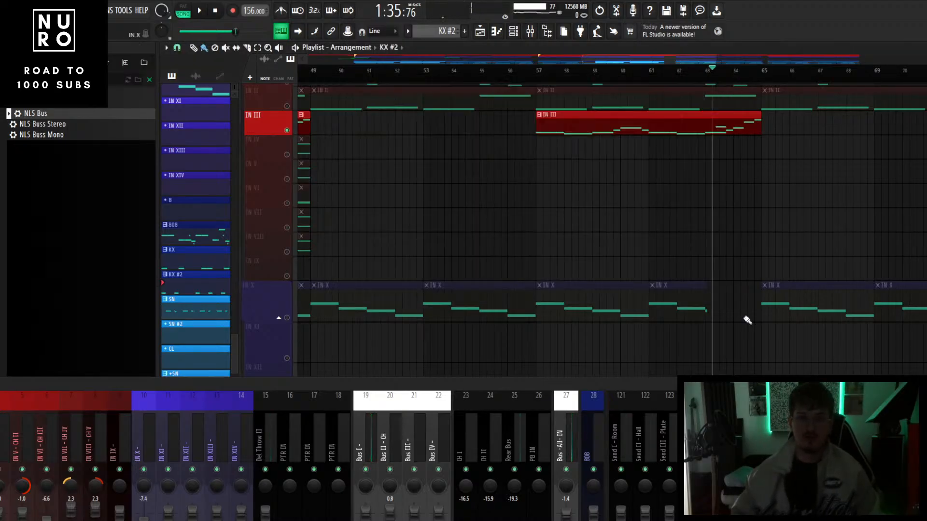
scroll(719, 227, "down", 4)
scroll(720, 227, "down", 3)
scroll(631, 241, "down", 4)
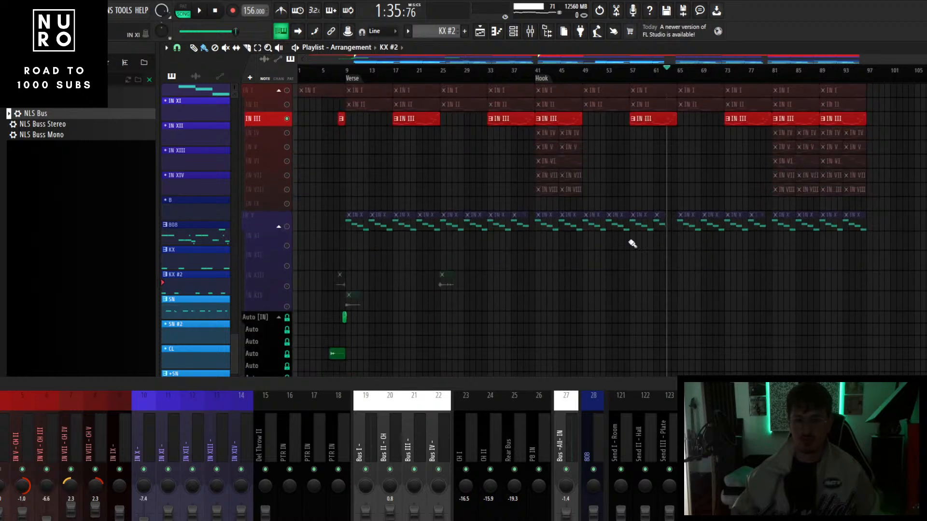
- Solo the IN X track briefly, then unmute all playlist tracks and play the full arrangement from the start
right_click(286, 161)
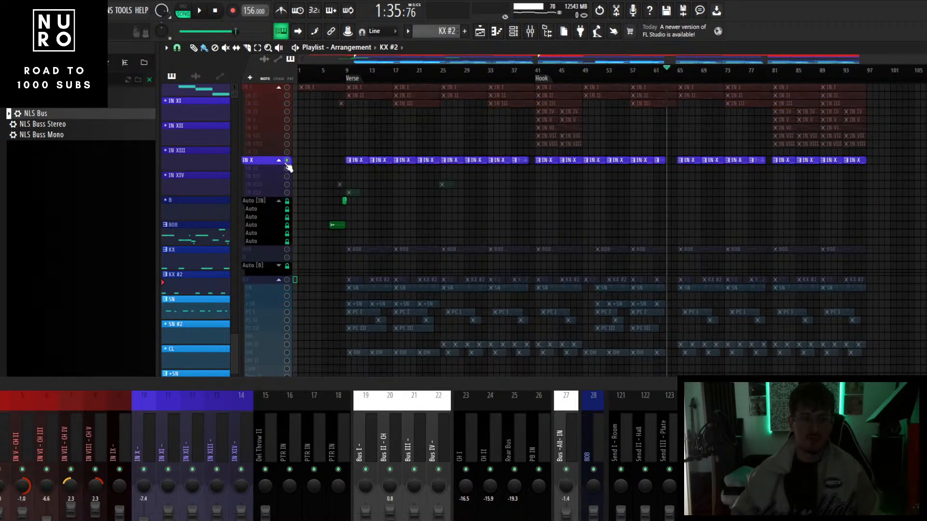
right_click(287, 161)
scroll(571, 216, "up", 3)
scroll(572, 217, "down", 2)
scroll(571, 216, "down", 1)
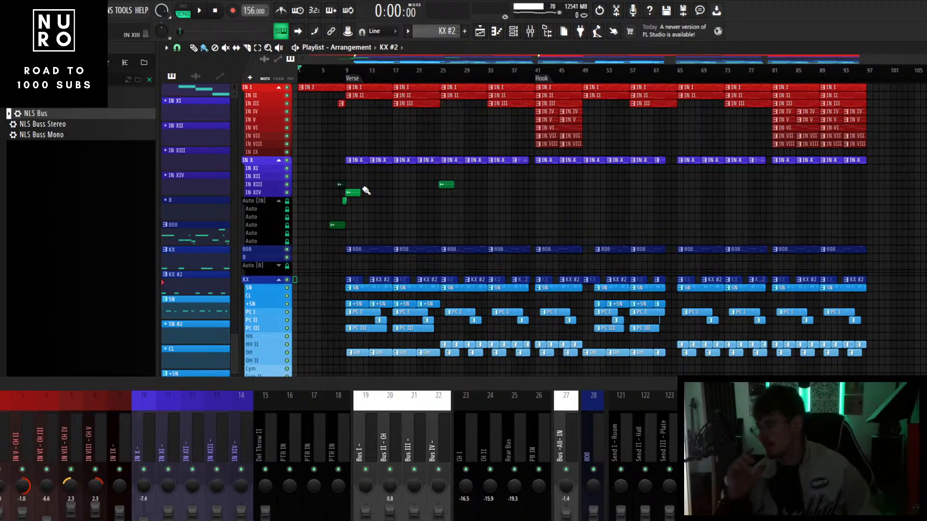
key("space")
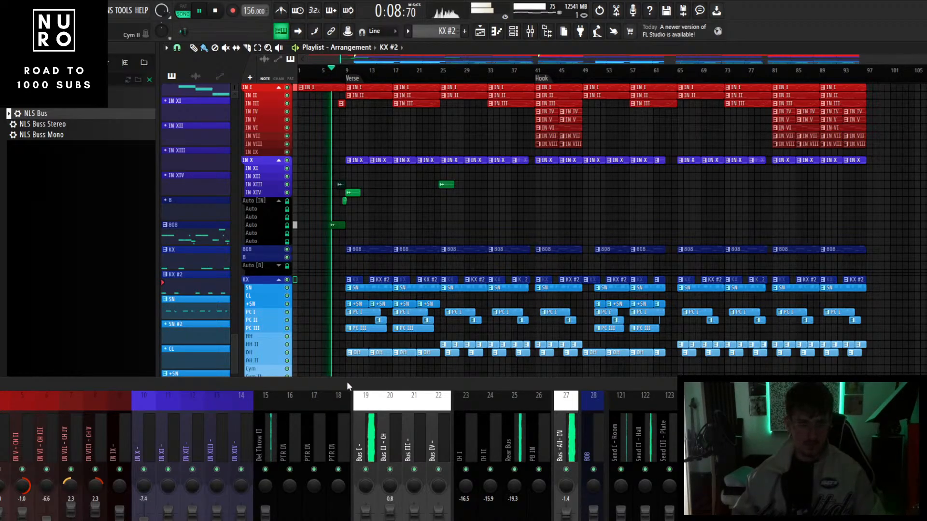
- Enlarge the mixer and examine the channel levels from IN I through the +SN and percussion channels during playback
left_click_drag(346, 382, 480, 273)
left_click(63, 319)
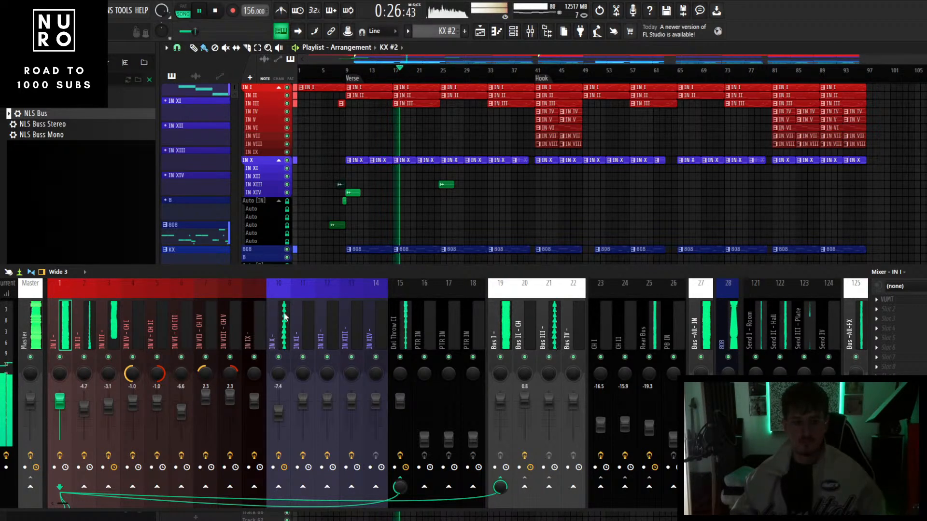
scroll(285, 317, "down", 6)
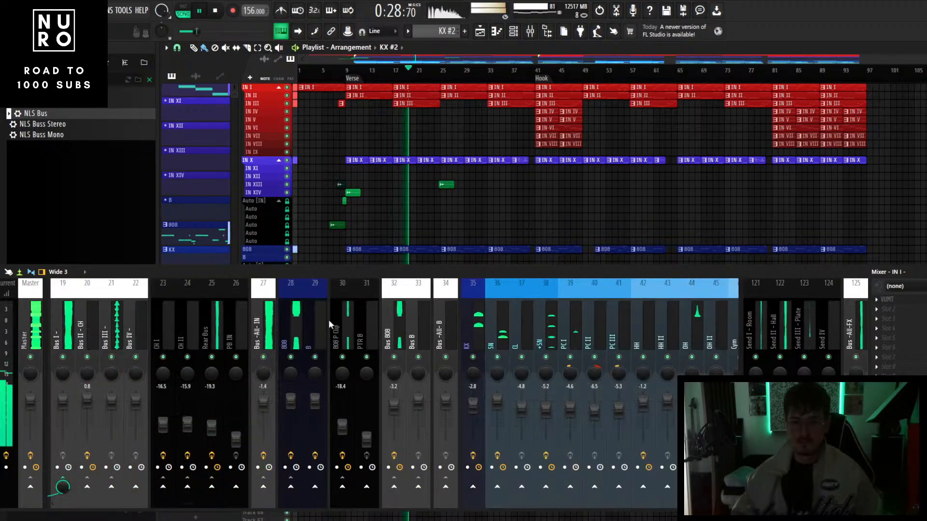
left_click(547, 408)
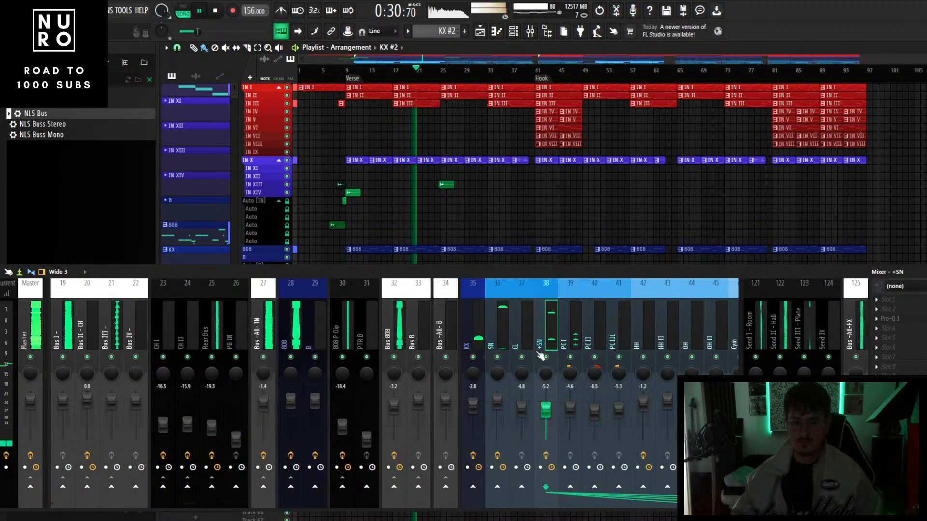
scroll(538, 320, "down", 3)
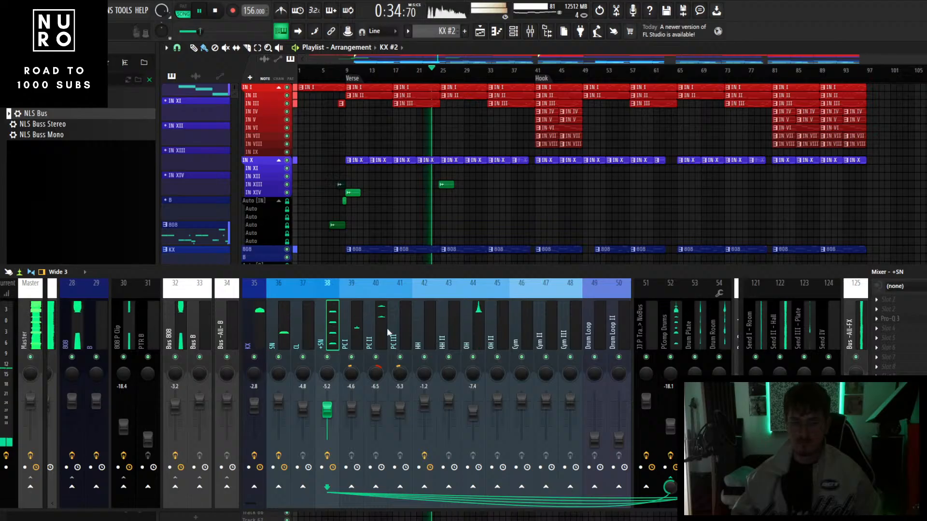
- Set the level of the HH mixer track to -1.4 dB
scroll(357, 328, "down", 2)
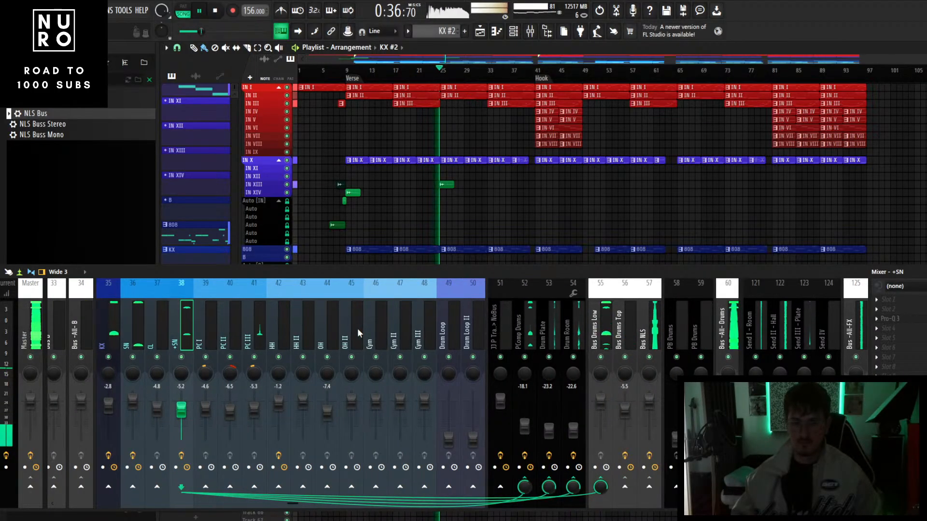
scroll(433, 195, "up", 2)
scroll(431, 203, "up", 1)
scroll(431, 204, "down", 3)
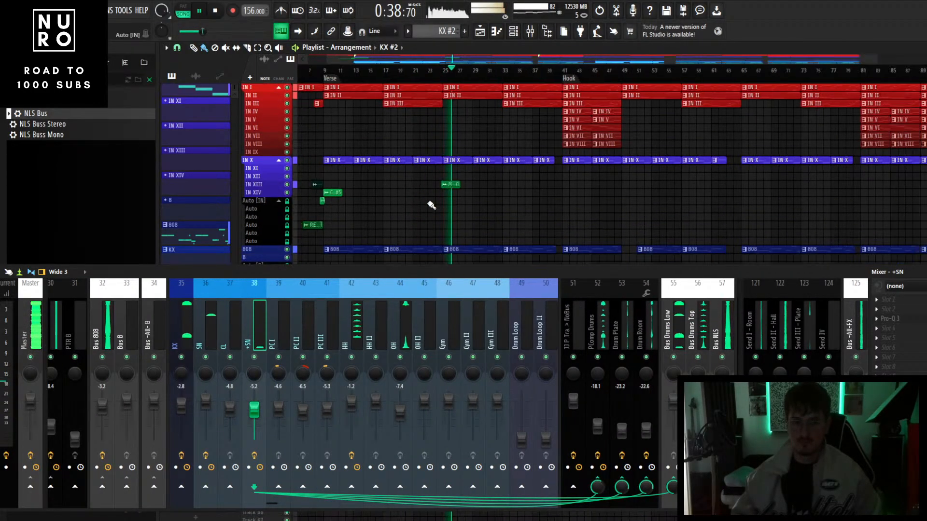
scroll(431, 205, "down", 4)
scroll(431, 205, "up", 2)
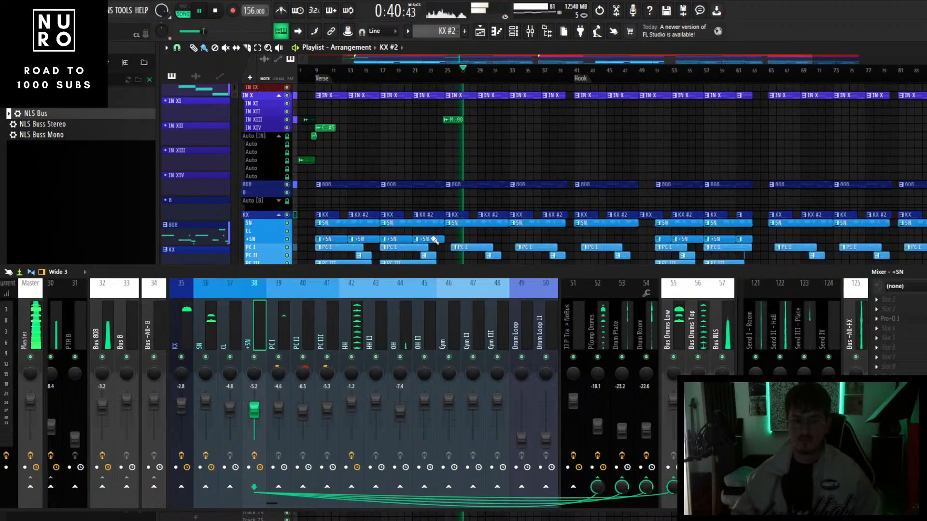
scroll(300, 357, "down", 3)
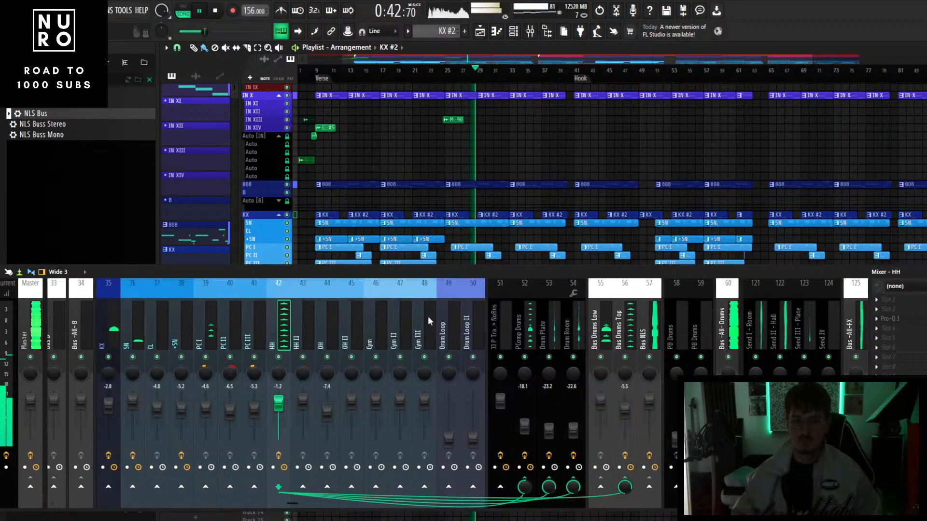
left_click(278, 368)
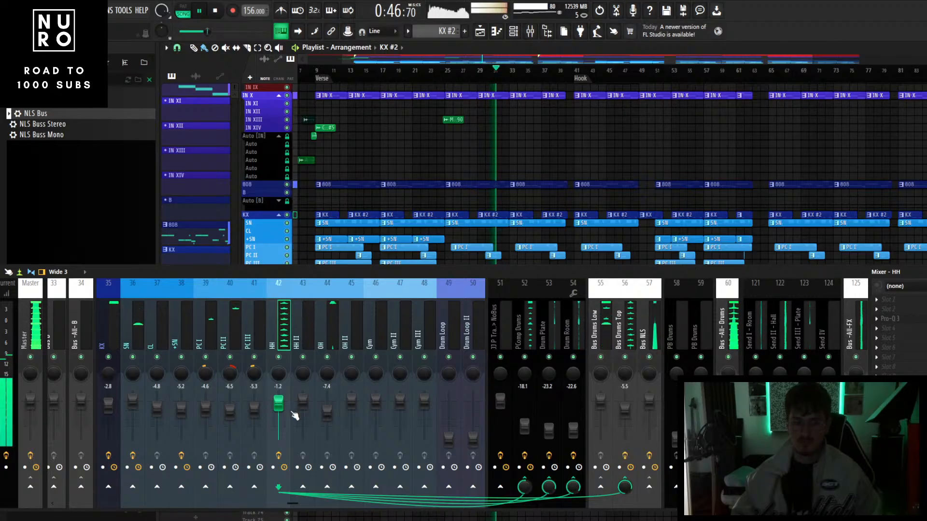
left_click_drag(278, 402, 279, 404)
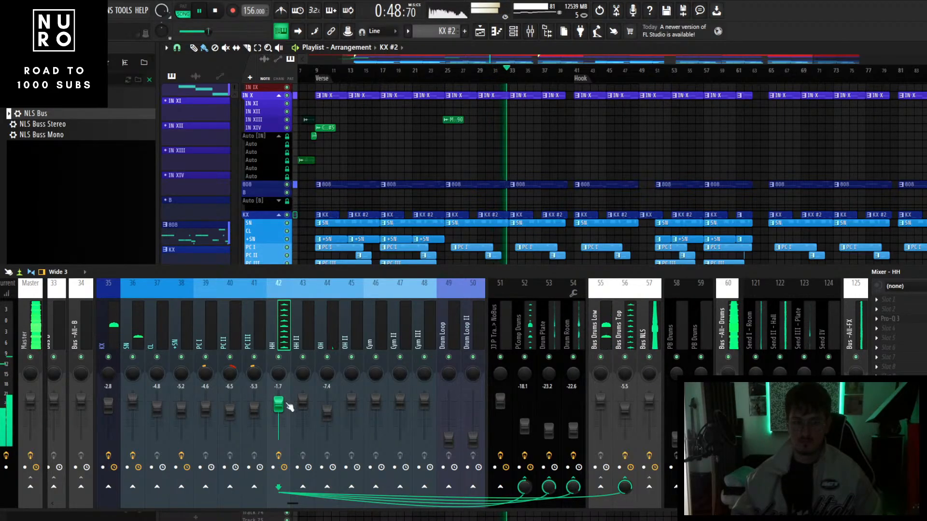
- Insert PanMan on the HH mixer track, switch it to a 1 bar rhythm mode and reduce its width to a subtle pan
left_click(889, 299)
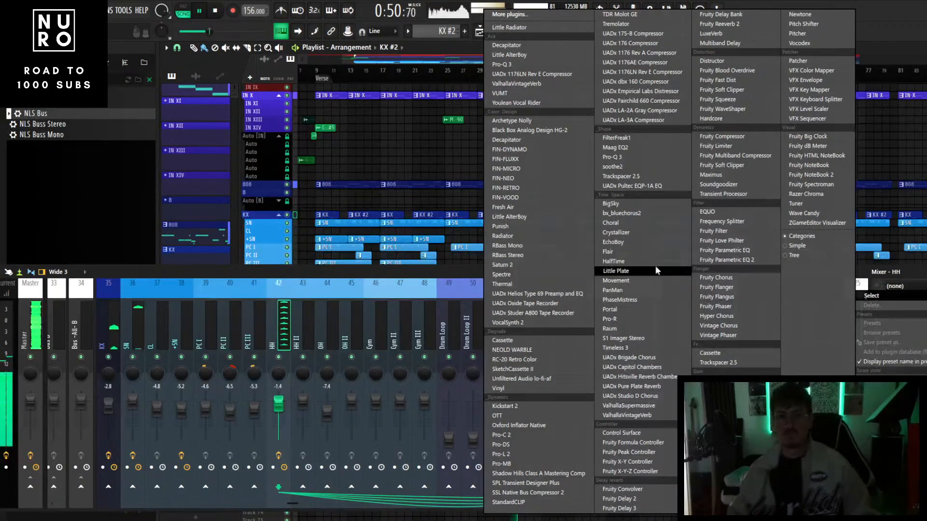
left_click(616, 291)
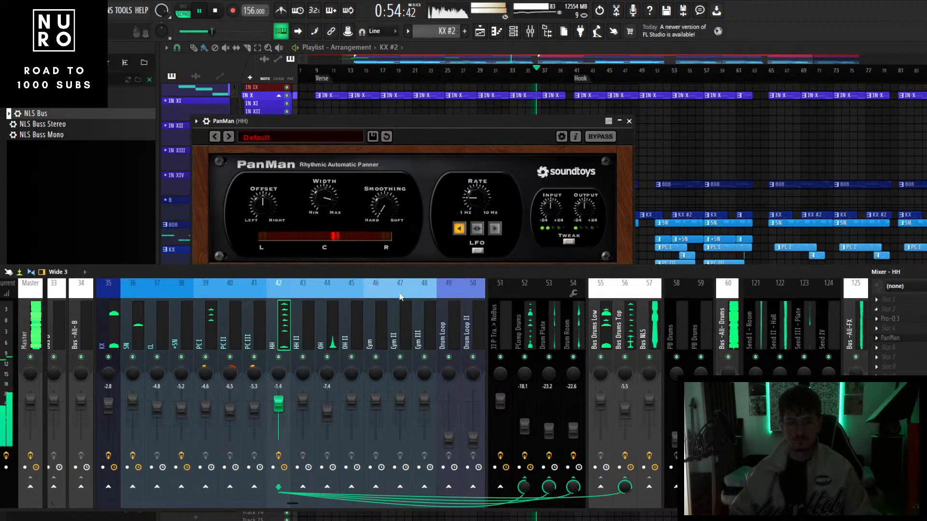
left_click(477, 228)
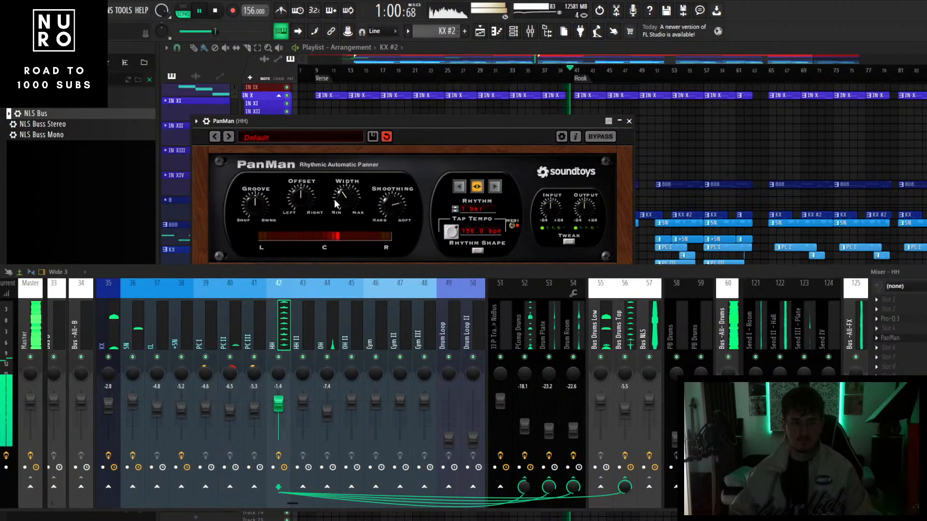
mouse_move(340, 207)
left_mouse_down()
mouse_move(339, 216)
mouse_move(340, 208)
left_mouse_up()
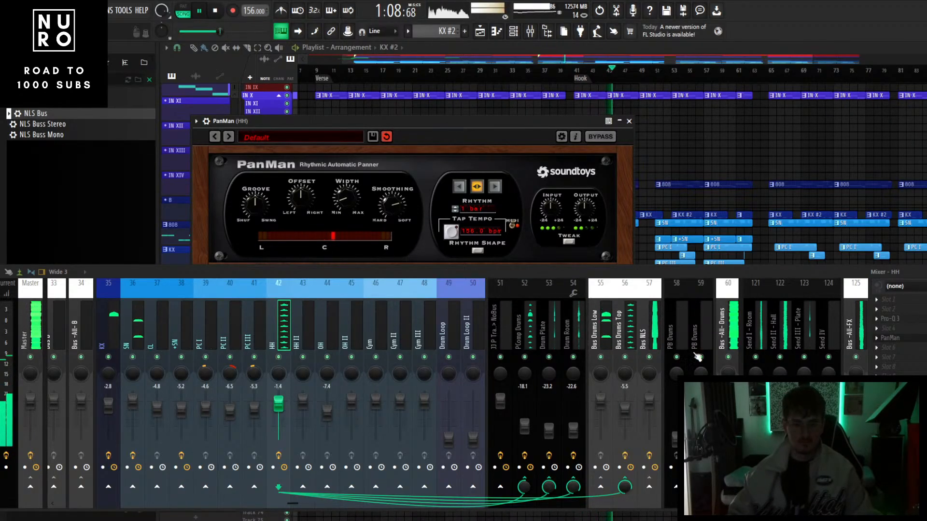
left_click_drag(818, 274, 773, 278)
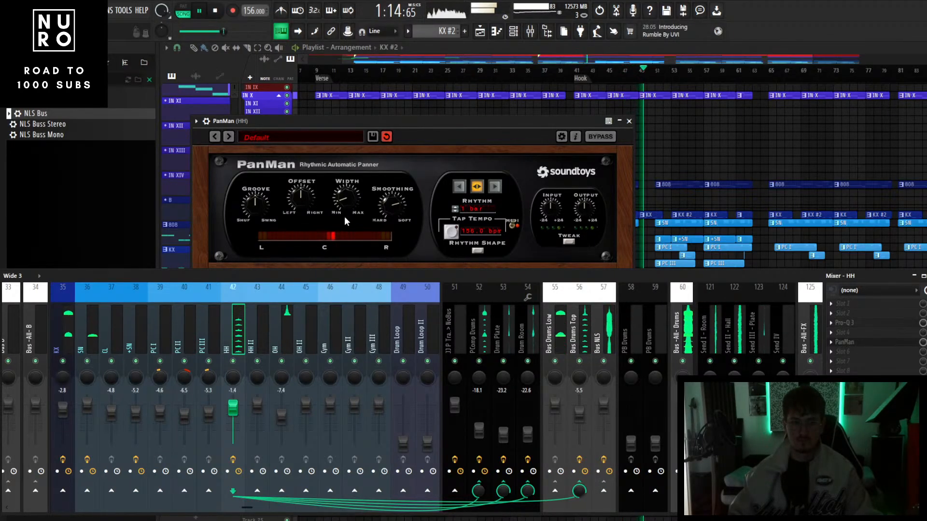
left_click(629, 121)
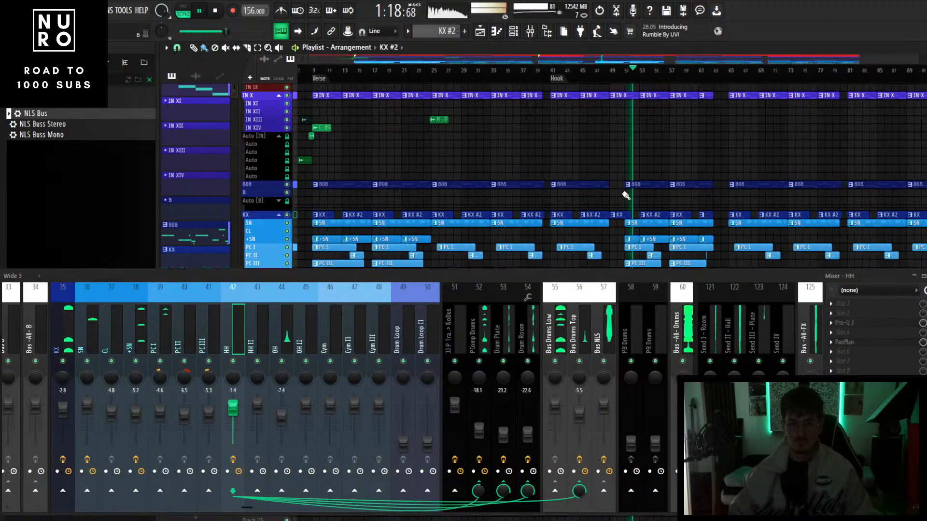
- Lower the +SN mixer track to -6.4 dB and the SN track to -0.9 dB
scroll(624, 197, "down", 3)
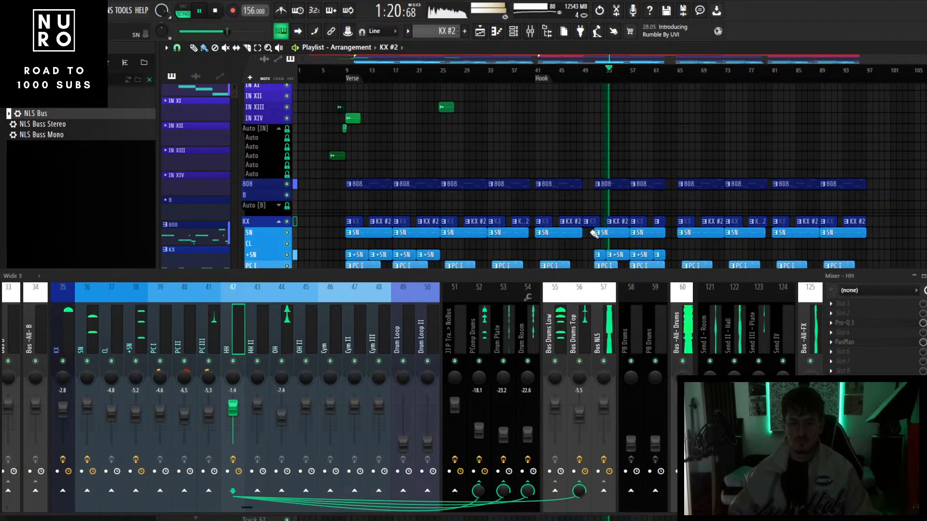
scroll(594, 234, "up", 2)
left_click_drag(563, 277, 596, 258)
scroll(367, 304, "up", 3)
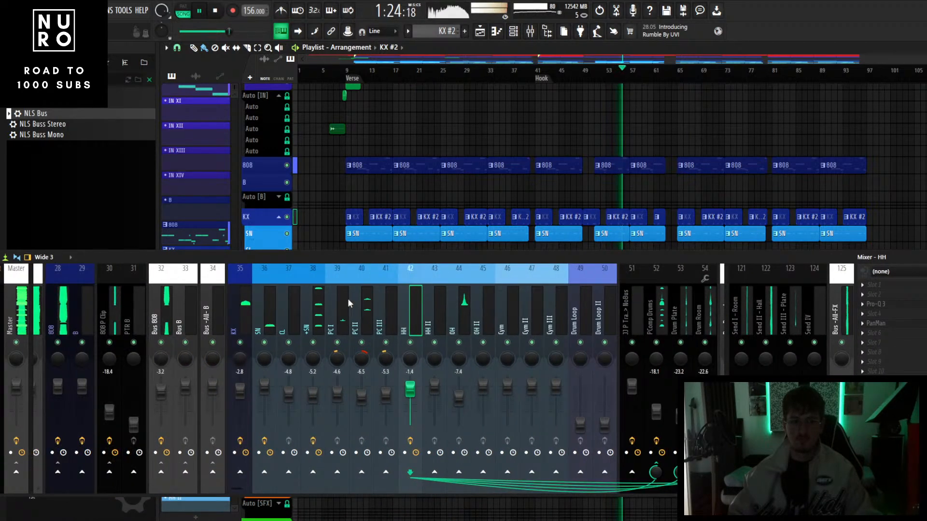
left_click(318, 315)
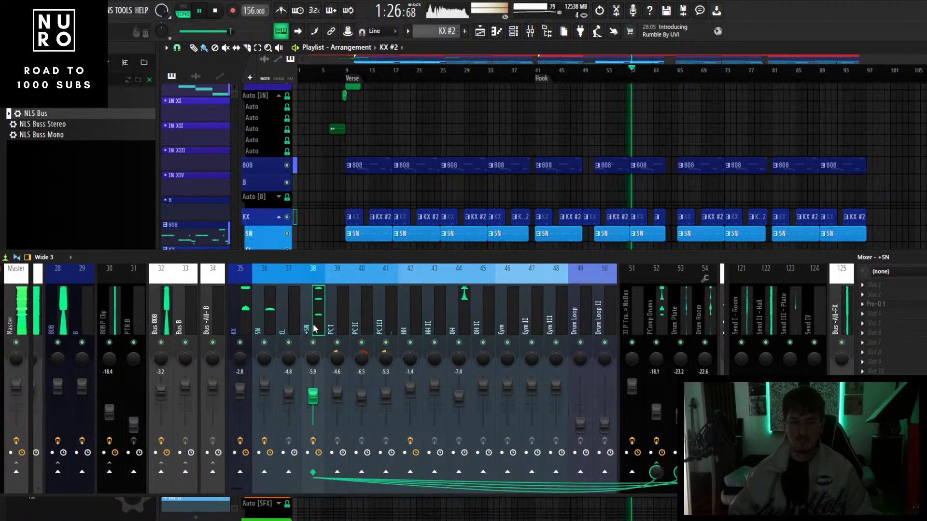
left_click_drag(267, 384, 267, 387)
left_click(314, 323)
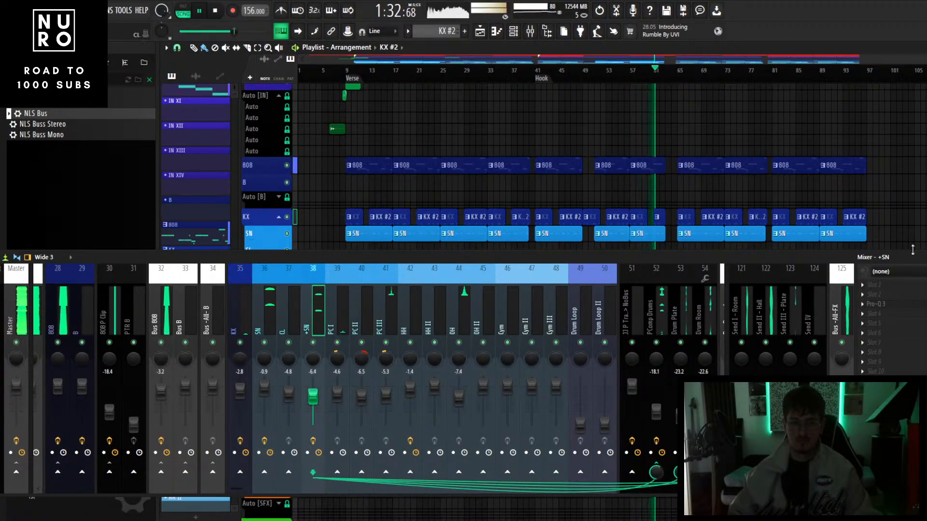
- Trim the ends of the 808 and KX #2 clips back to bar 63 to cut the stray last notes before the break
left_click_drag(923, 259, 861, 267)
left_click(902, 265)
scroll(772, 285, "up", 3)
scroll(668, 302, "down", 3)
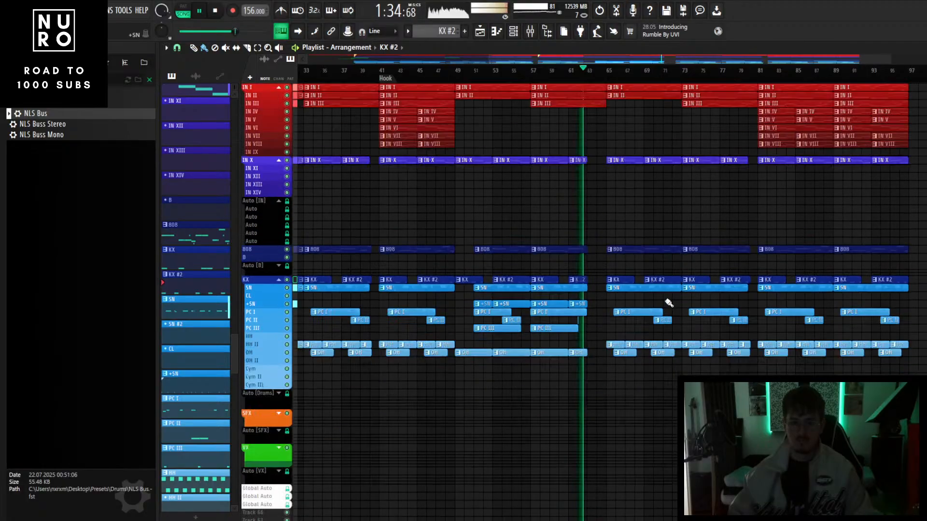
scroll(654, 230, "down", 1)
scroll(640, 233, "up", 4)
scroll(610, 246, "up", 3)
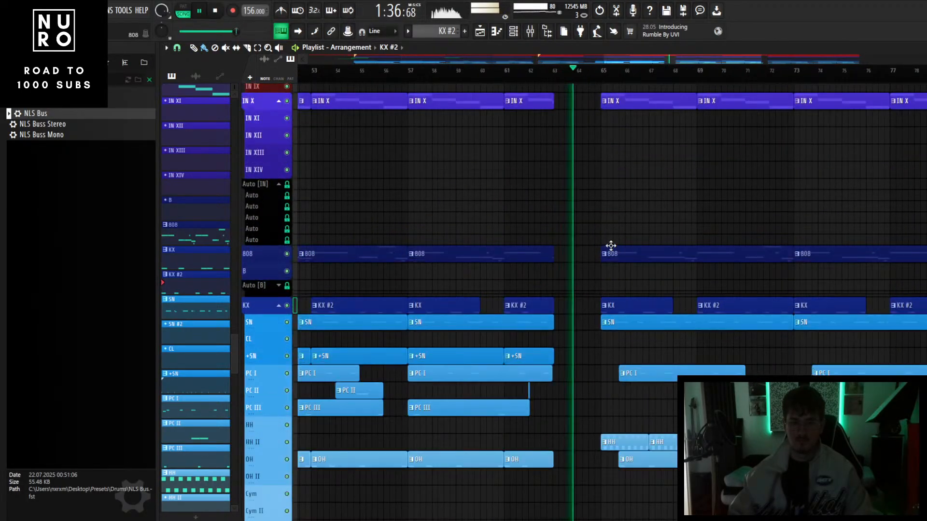
scroll(611, 246, "up", 2)
scroll(497, 314, "up", 4)
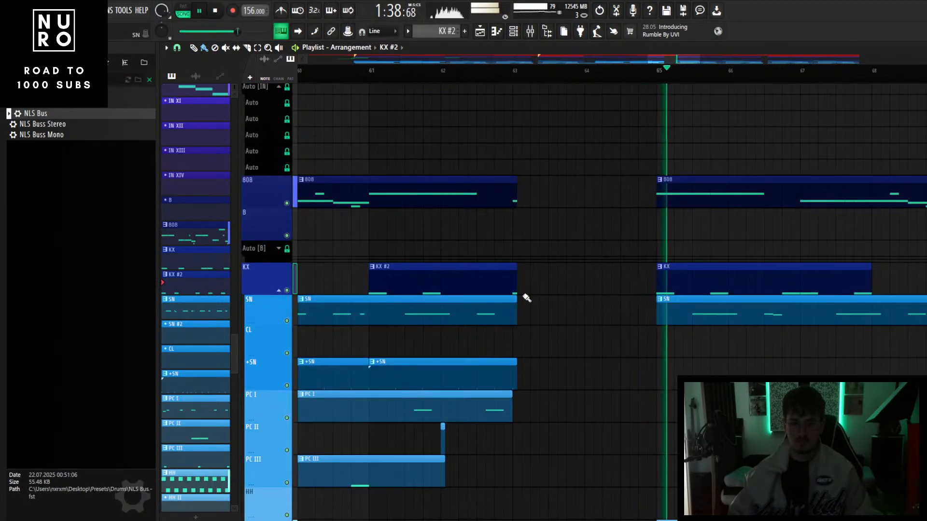
scroll(521, 296, "up", 2)
left_click_drag(510, 284, 505, 199)
scroll(530, 241, "down", 2)
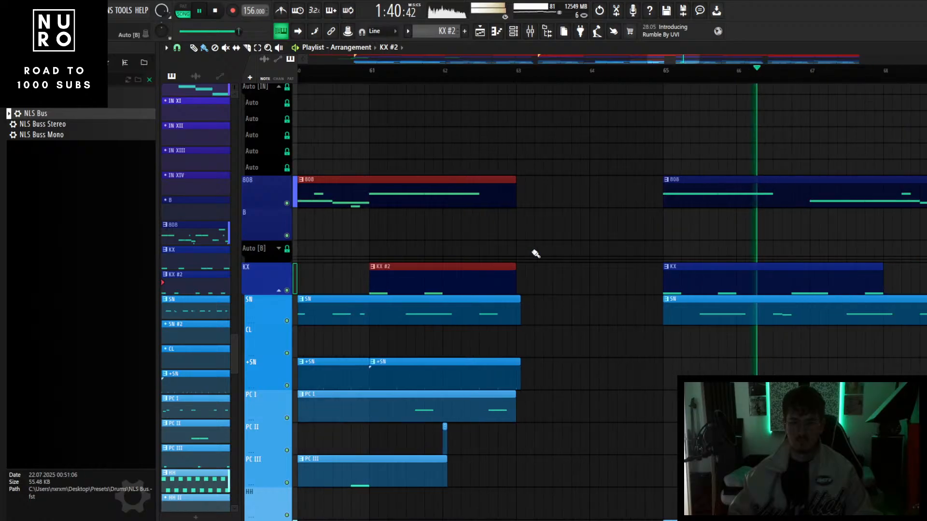
- Review the arrangement from the hook through the final section during playback
scroll(582, 248, "down", 3)
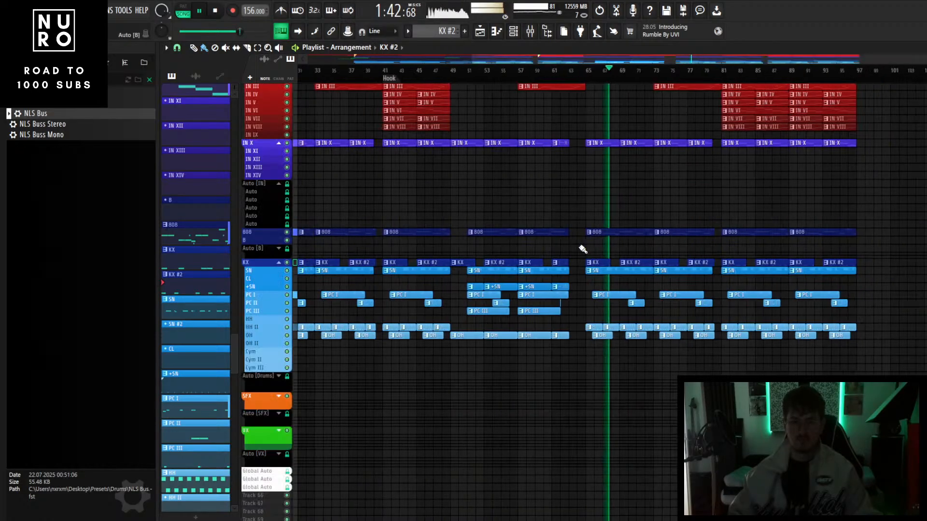
scroll(583, 256, "up", 2)
scroll(609, 265, "up", 2)
scroll(611, 267, "down", 2)
scroll(610, 267, "down", 4)
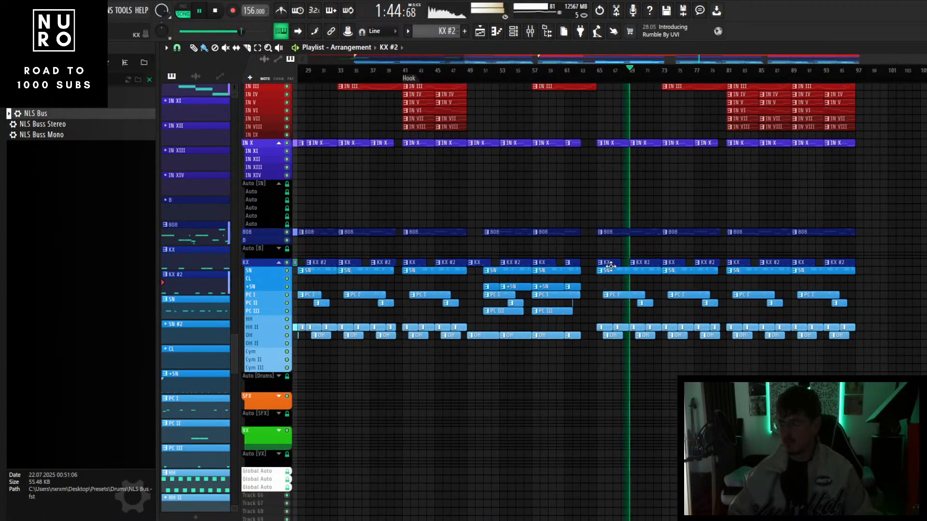
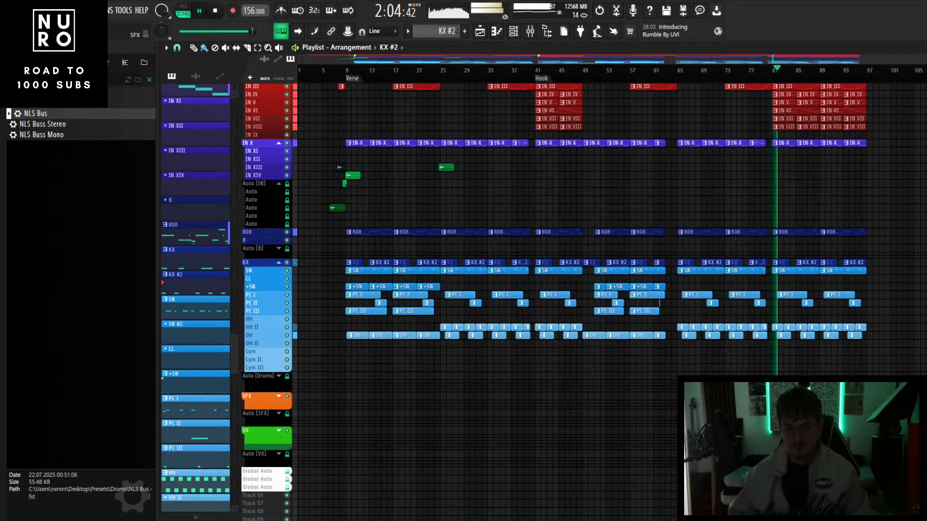
scroll(811, 373, "up", 4)
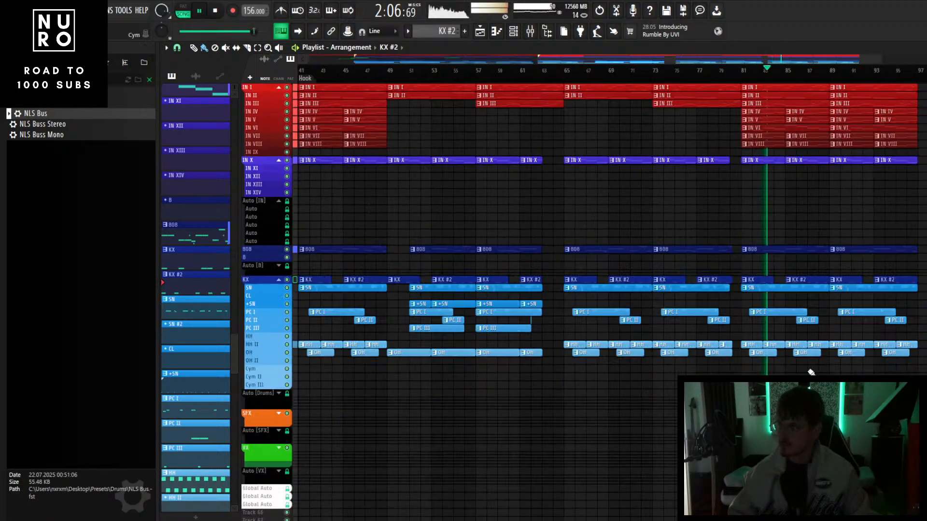
scroll(810, 372, "down", 4)
scroll(821, 334, "up", 4)
scroll(830, 333, "up", 5)
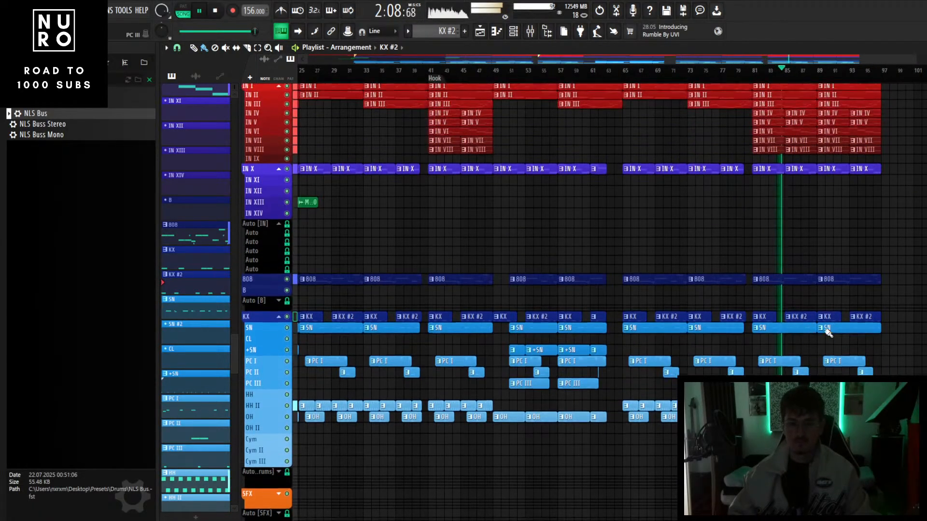
- Insert Pro-Q 3 on the Bus -All- IN mixer track
left_click(530, 31)
scroll(526, 345, "right", 4)
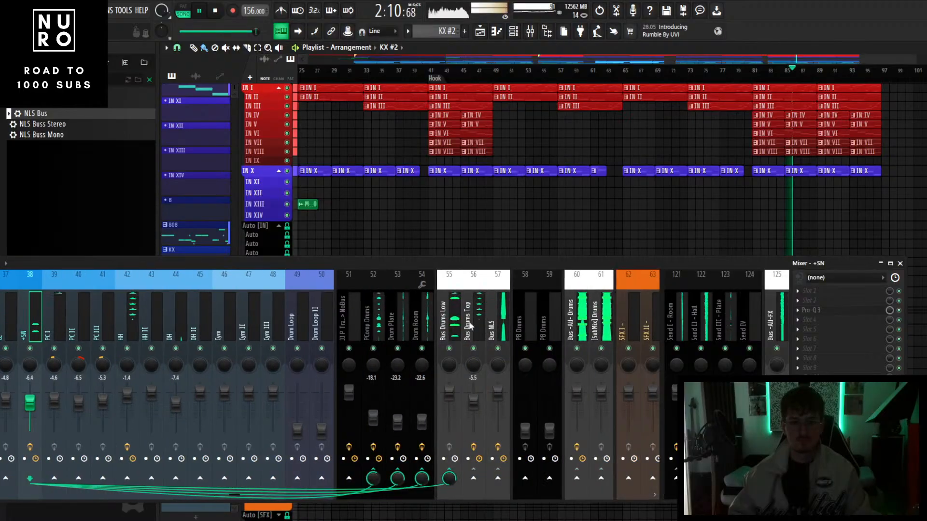
scroll(468, 320, "left", 10)
left_click(338, 324)
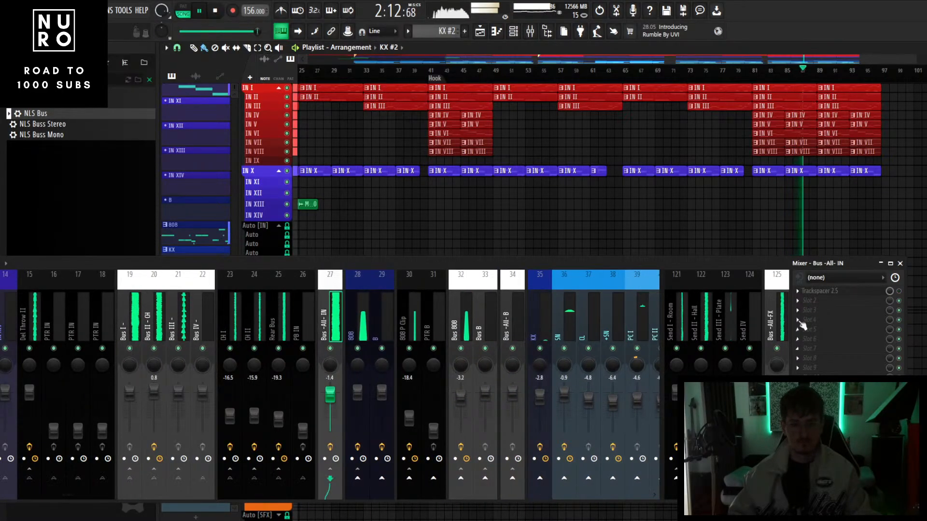
left_click(798, 311)
mouse_move(821, 294)
left_click(446, 65)
left_click_drag(501, 266, 500, 428)
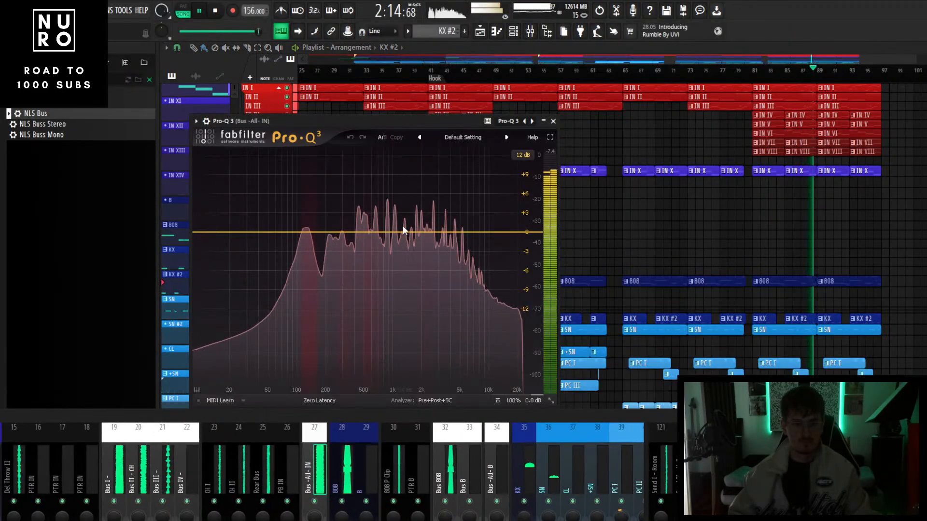
- Add a bell cut of about -1 dB near 2.67 kHz with Q 1 and audition that band in solo
left_click_drag(434, 232, 433, 241)
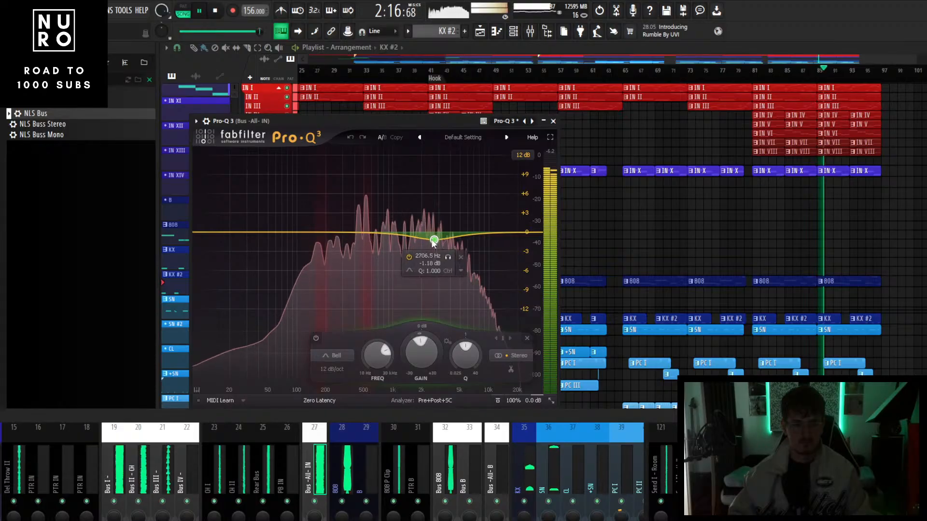
left_click(447, 257)
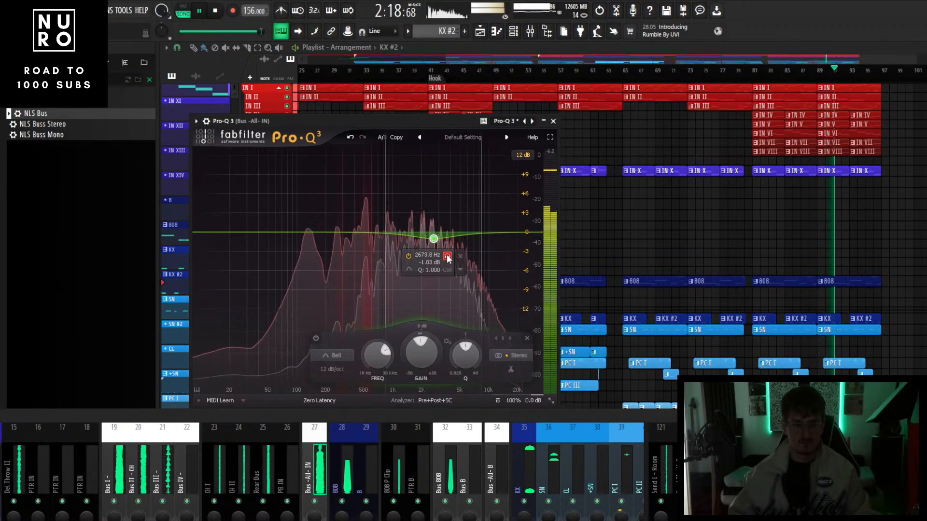
left_click(448, 257)
- Add a dynamic bell band at about 518 Hz with -0.47 dB gain, Q 1.457 and a dynamic range of about -2.85 dB
left_click_drag(372, 236, 369, 237)
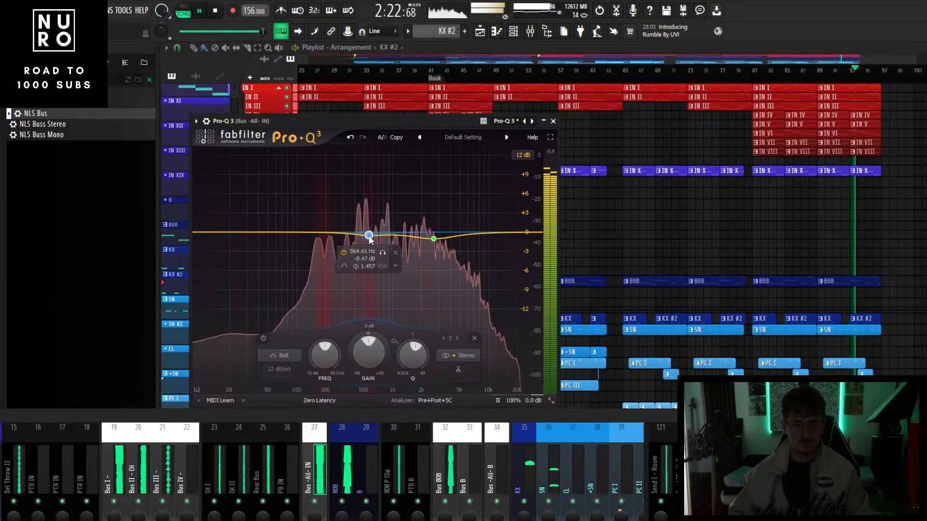
mouse_move(358, 373)
left_mouse_down()
mouse_move(348, 355)
mouse_move(345, 392)
left_mouse_up()
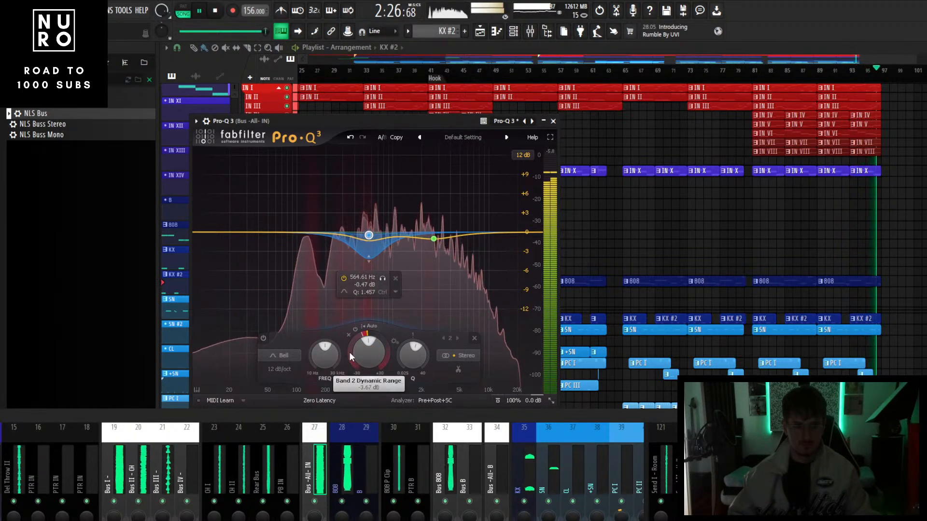
left_click_drag(349, 352, 352, 338)
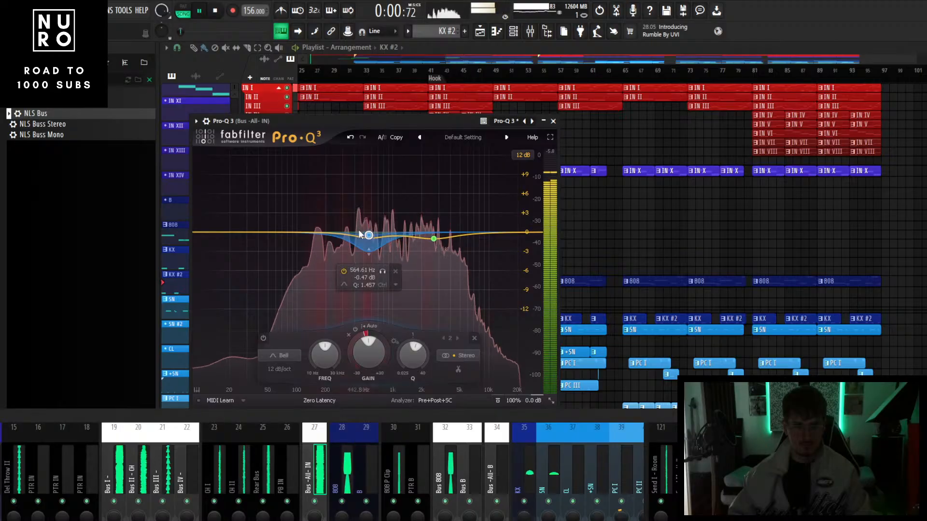
left_click_drag(358, 231, 354, 231)
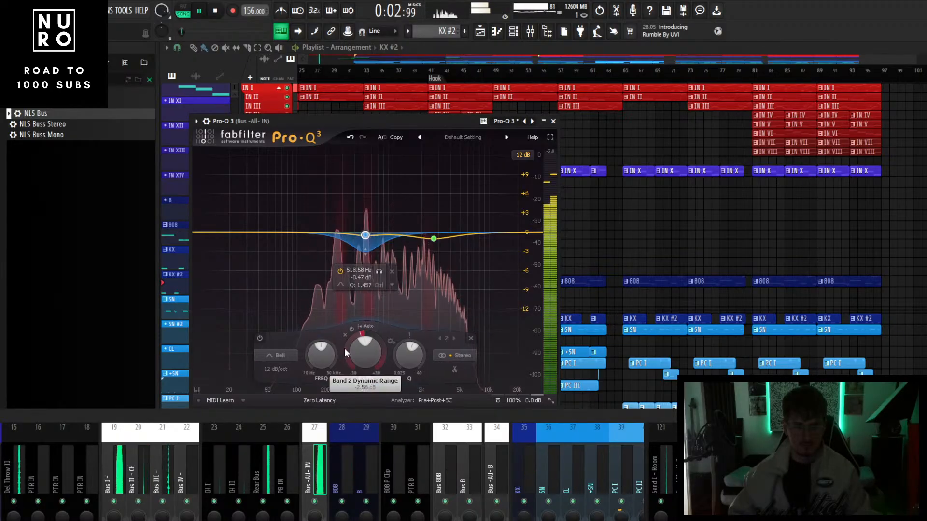
left_click_drag(343, 348, 344, 357)
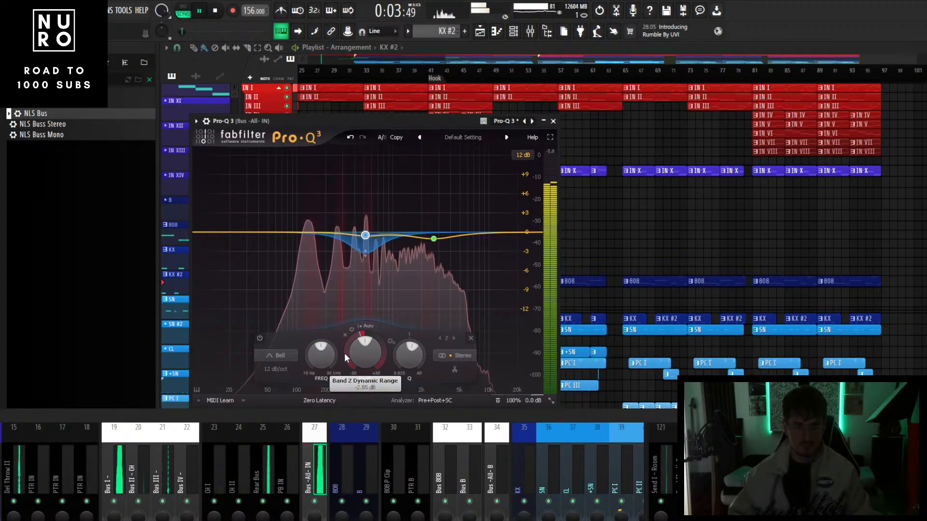
- Add a dynamic bell band at about 161.5 Hz with +0.24 dB gain and a downward dynamic range, and close the equalizer
left_click(316, 232)
left_click(365, 235)
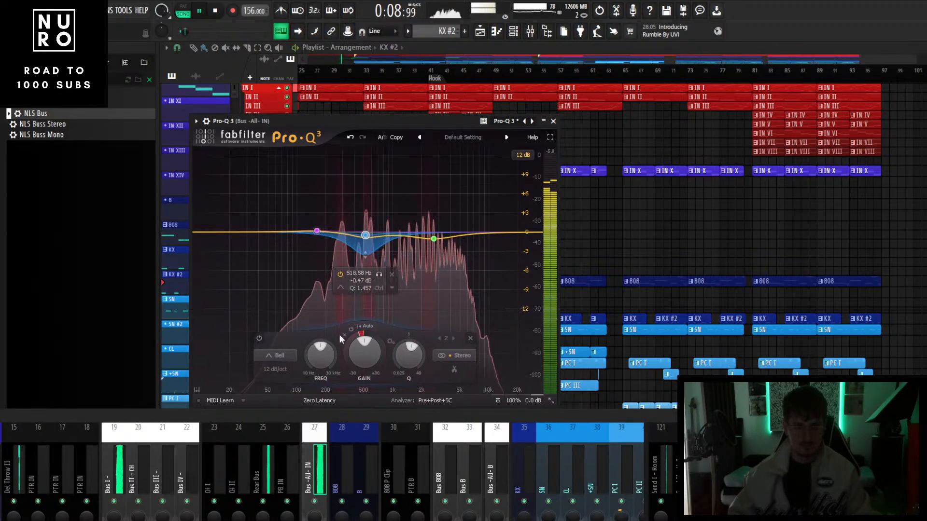
left_click(316, 231)
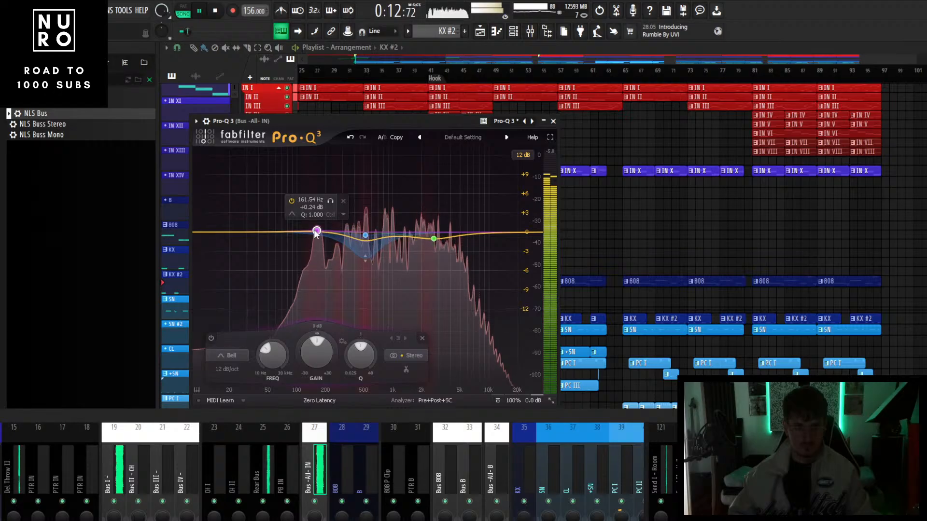
left_click_drag(316, 334, 364, 351)
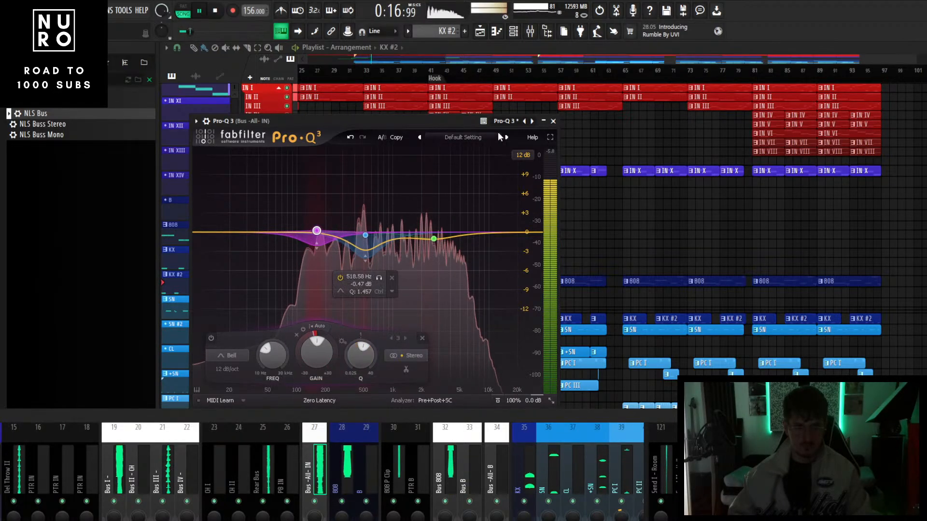
left_click(554, 122)
- Insert Pro-Q 3 on the IN I mixer track
left_click_drag(427, 420, 465, 382)
scroll(406, 413, "up", 6)
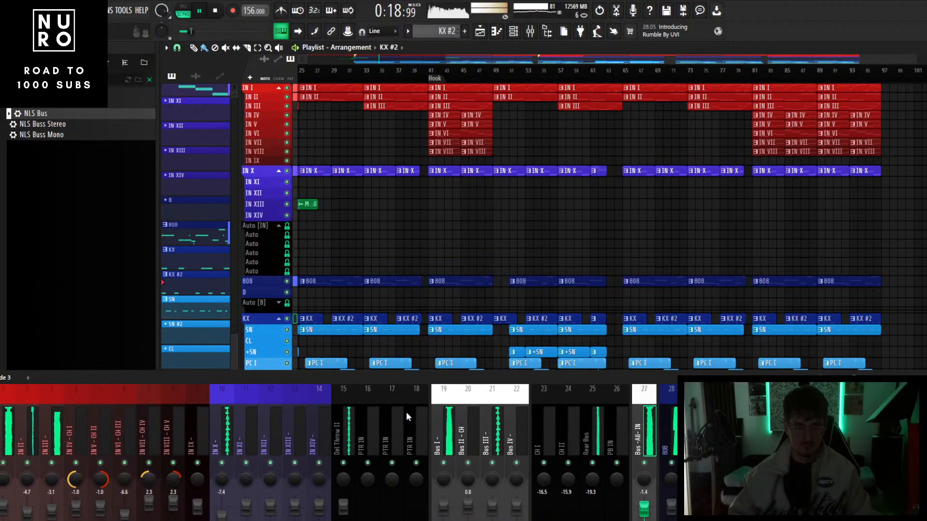
left_click(8, 425)
left_click(817, 445)
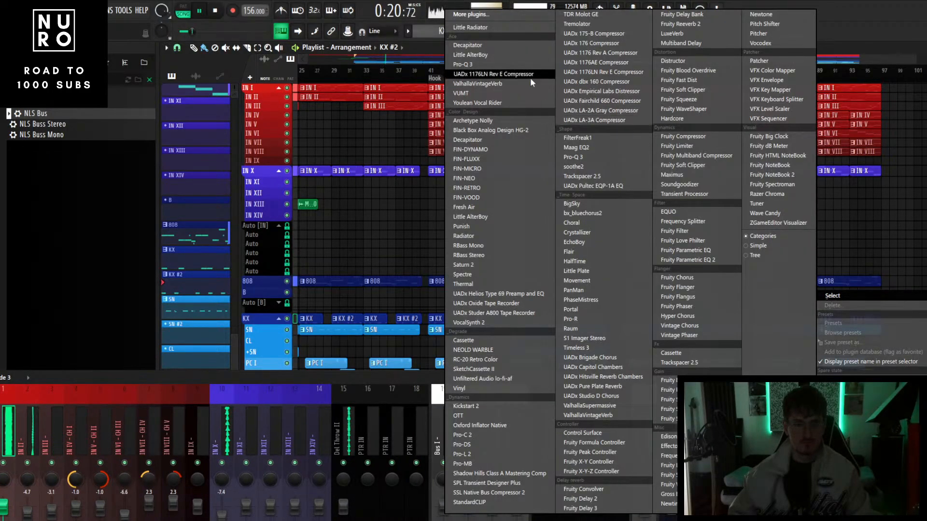
left_click(519, 65)
- Add bell bands near 124 Hz, 470 Hz and in the upper mids at 0 dB, and give all three a downward dynamic range
left_click(279, 206)
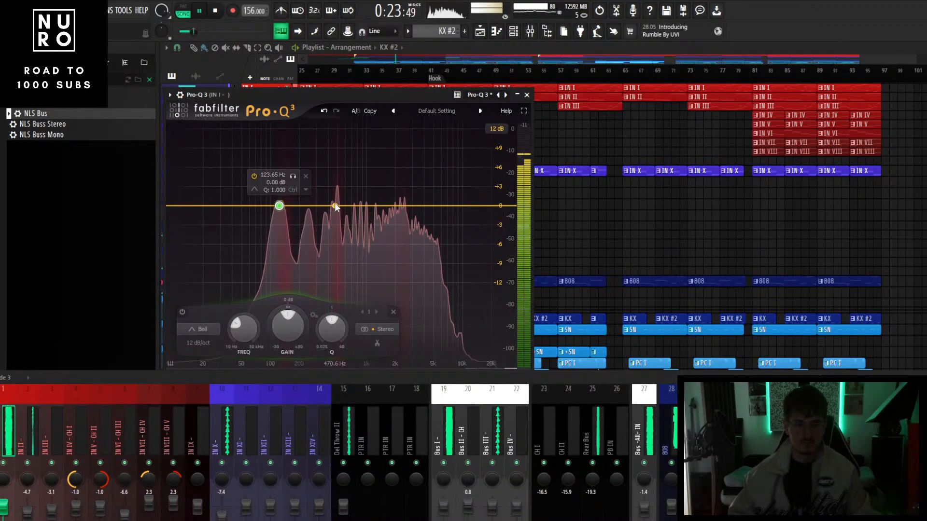
left_click(335, 206)
left_click(404, 206)
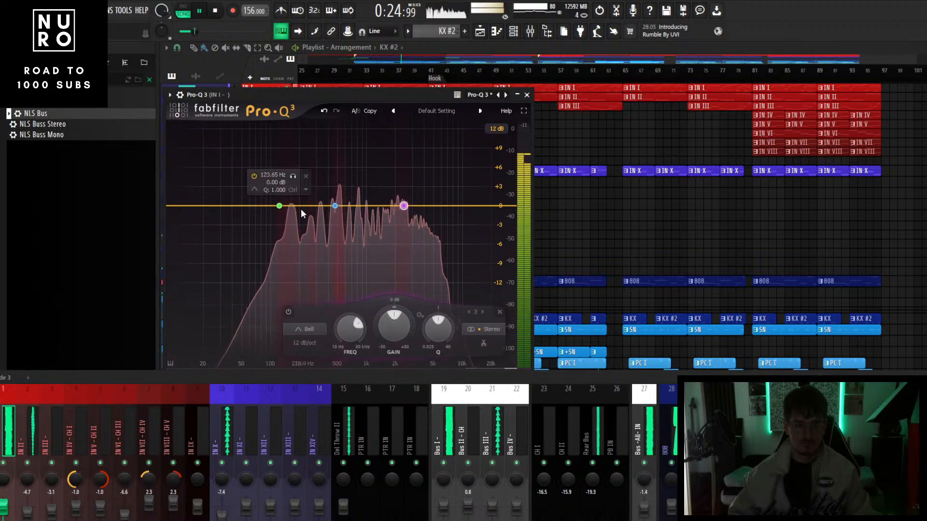
left_click(279, 206, "ctrl")
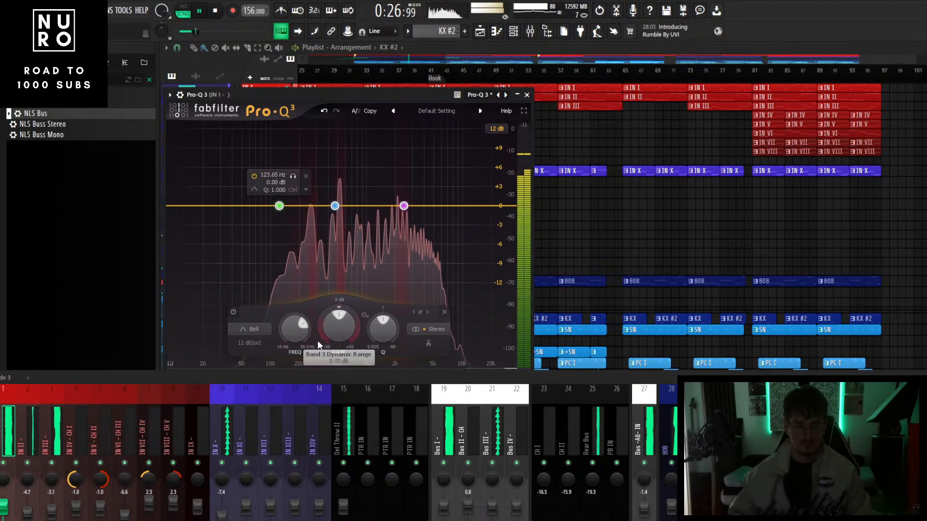
left_click_drag(320, 343, 320, 365)
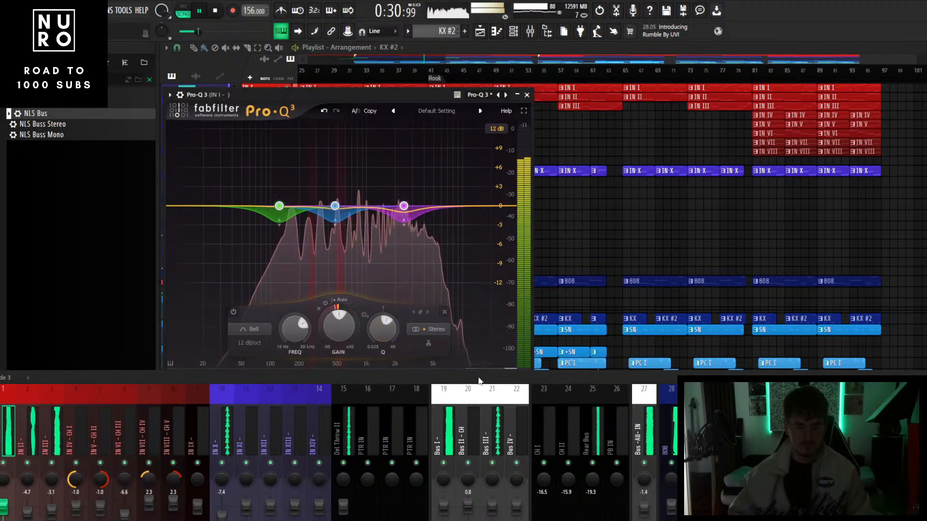
left_click_drag(478, 380, 469, 420)
- Deepen the dynamic range of the mid band to -2.93 dB and of the low band, and raise the output level to +0.8 dB
left_click(335, 206)
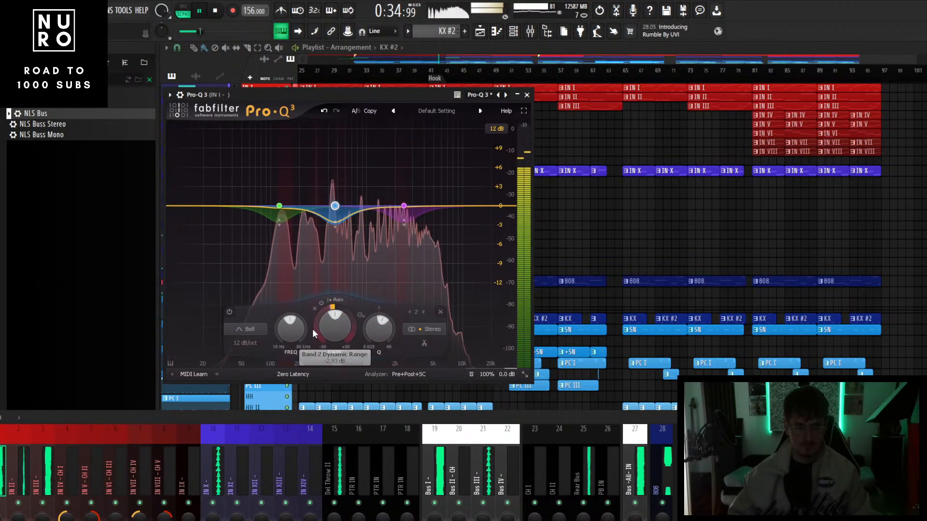
left_click(280, 205)
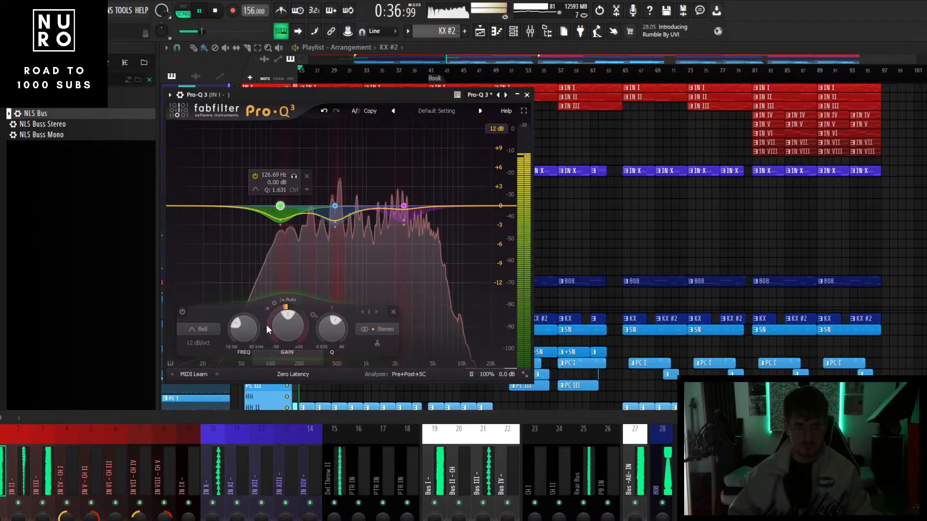
mouse_move(498, 376)
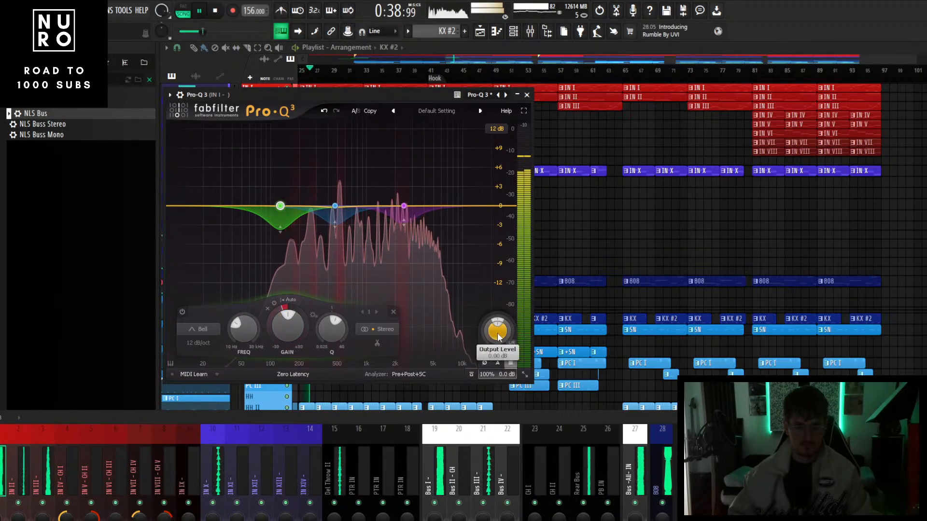
left_click_drag(497, 331, 498, 328)
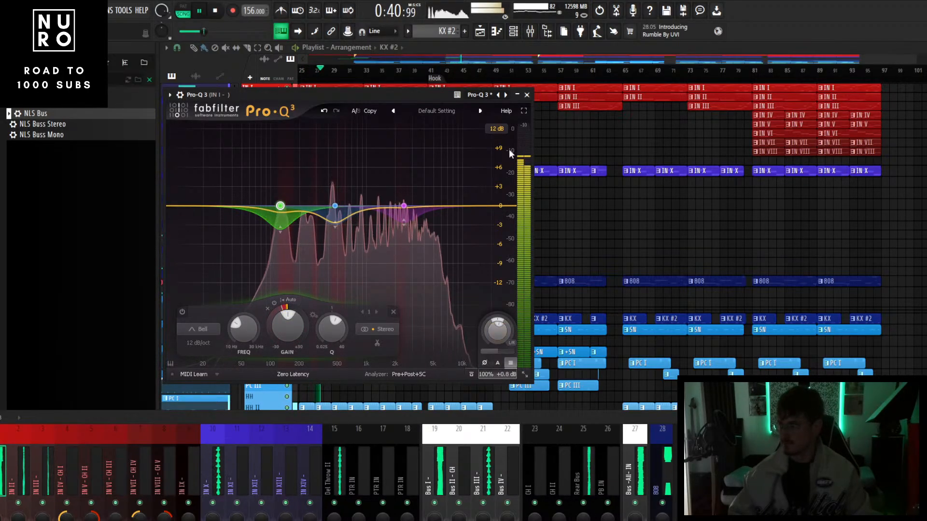
left_click(527, 95)
- Stop playback and render the full song as Trap Metal 21 11.mp3 in the Trap Metal folder at 192 kbps
right_click(549, 200, "ctrl")
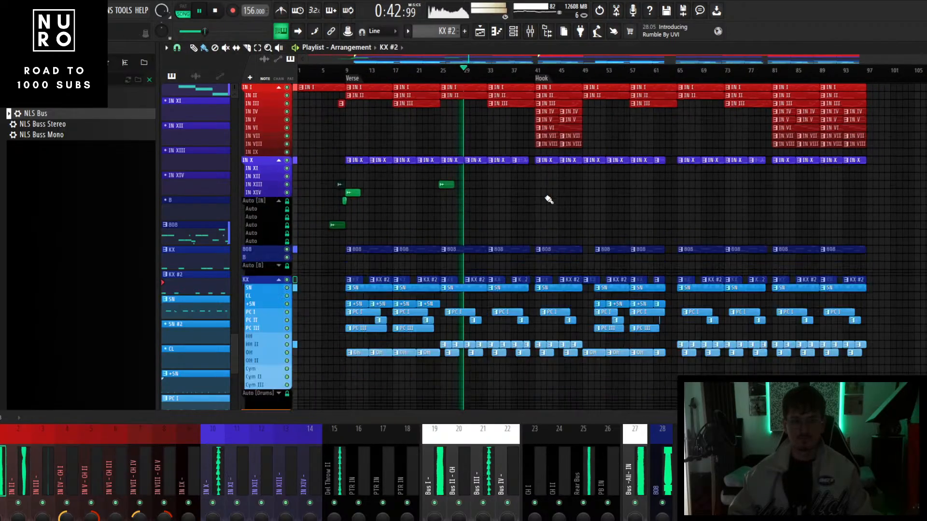
key("space")
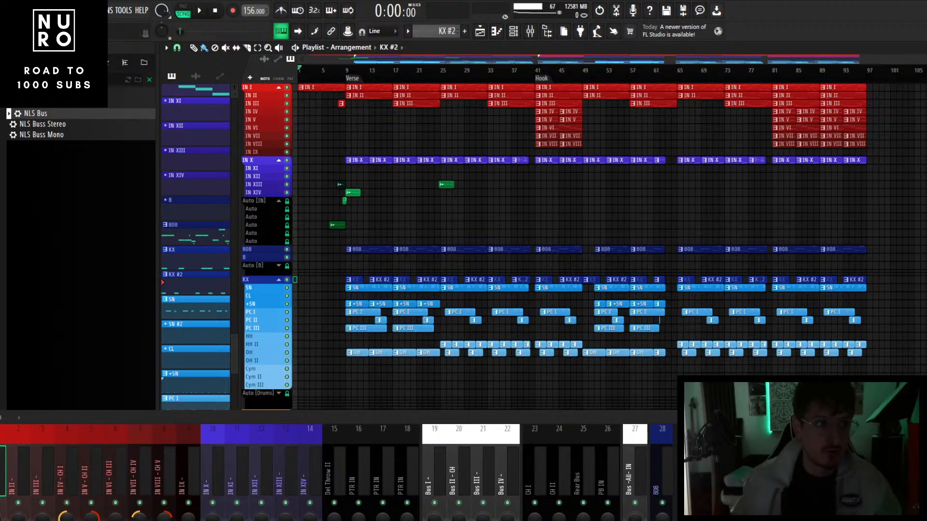
left_click(9, 10)
left_click(29, 70)
left_click(9, 10)
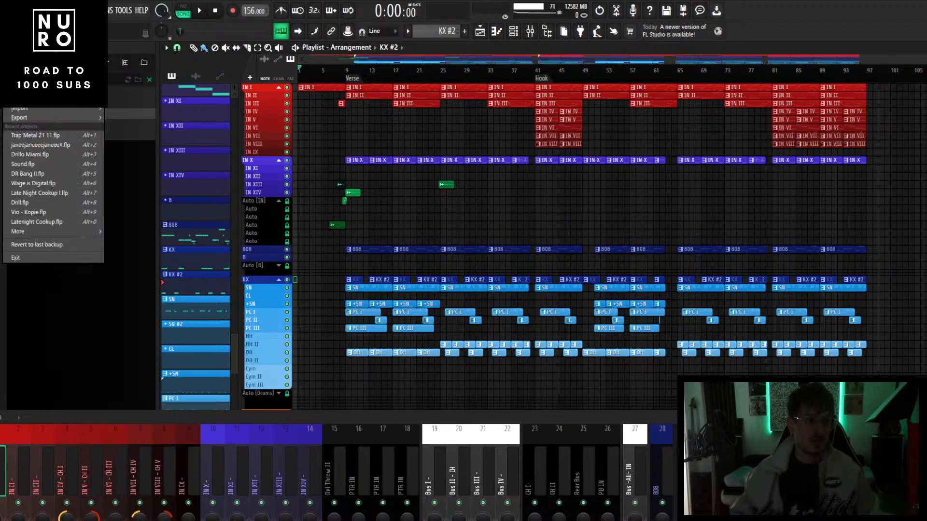
key("ctrl+shift+r")
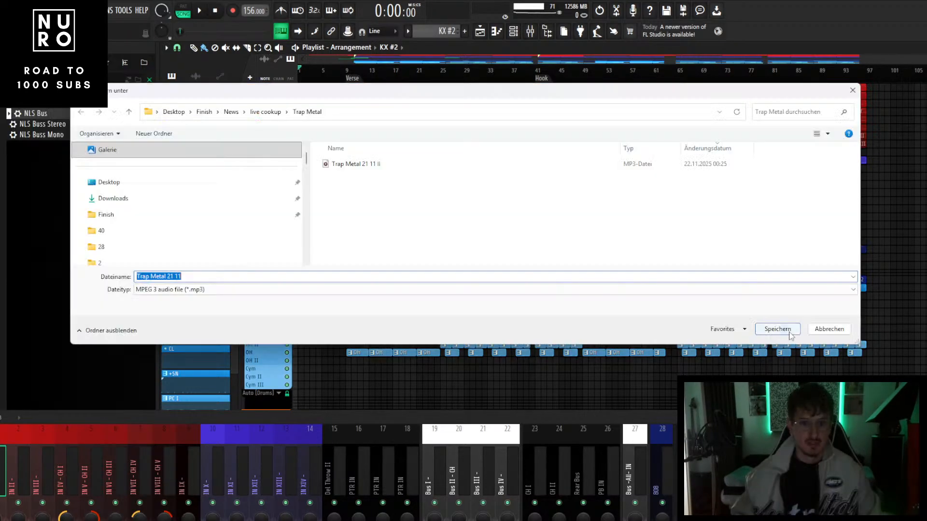
left_click(775, 326)
left_click(576, 404)
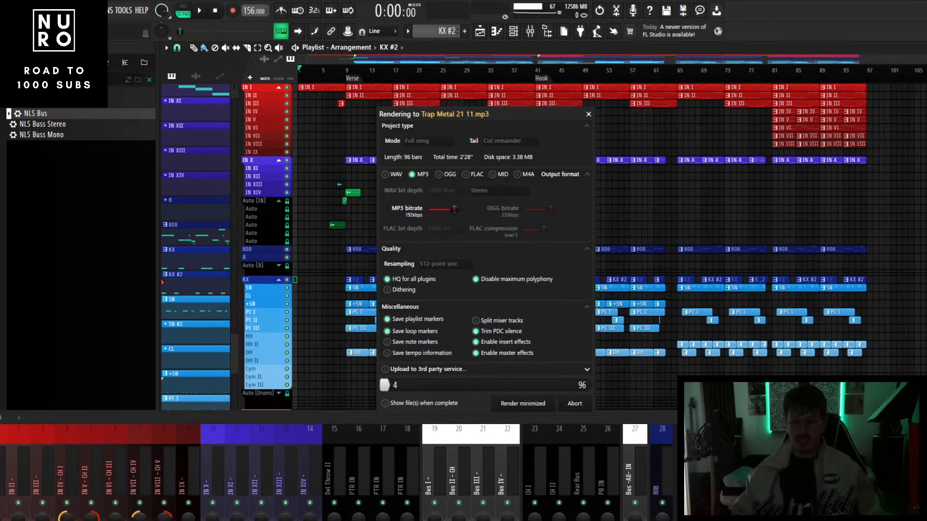
left_click_drag(502, 108, 499, 74)
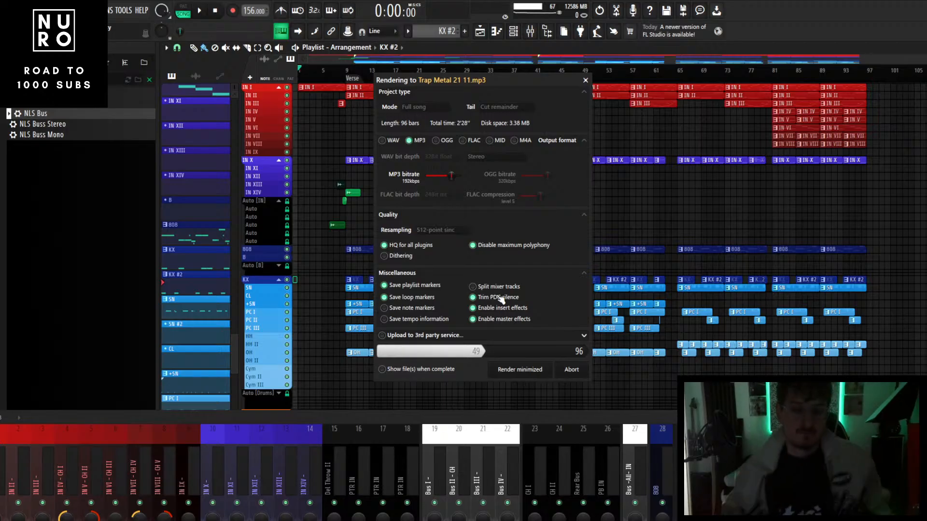
- Switch to Paint with a blank canvas and maximize its window
key("super")
type("paint")
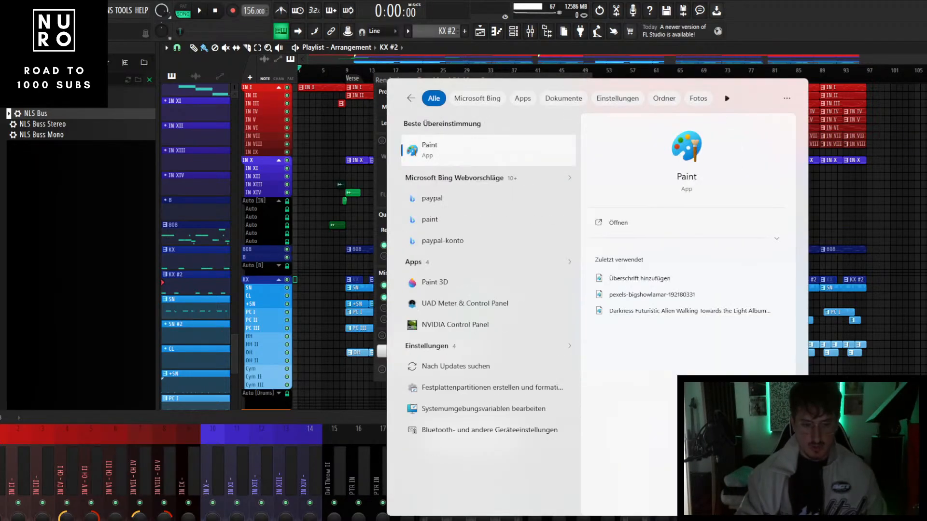
key("Return")
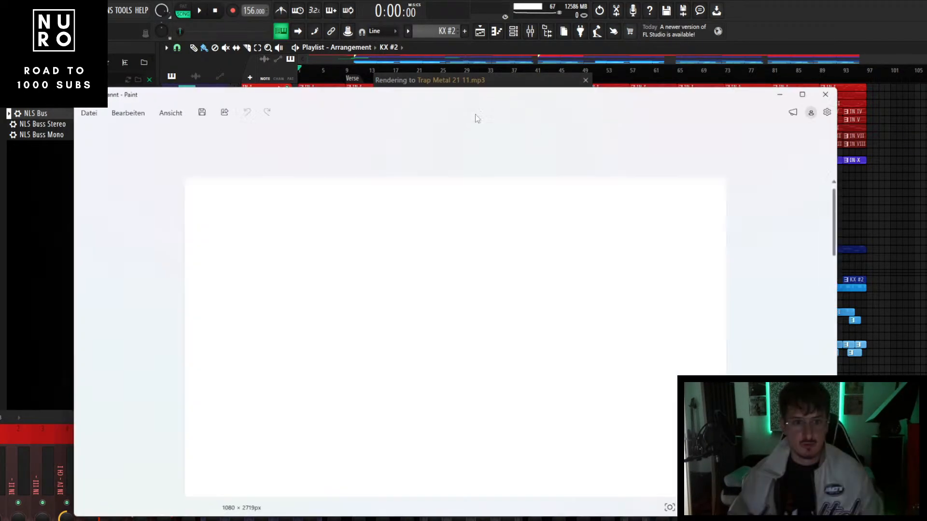
double_click(403, 91)
- Draw an open-topped frame on the upper canvas and handwrite 20Hz below both of its lower corners
mouse_move(314, 181)
left_mouse_down()
mouse_move(319, 267)
mouse_move(572, 270)
mouse_move(583, 179)
left_mouse_up()
mouse_move(278, 280)
left_mouse_down()
mouse_move(302, 297)
mouse_move(306, 282)
mouse_move(316, 299)
left_mouse_up()
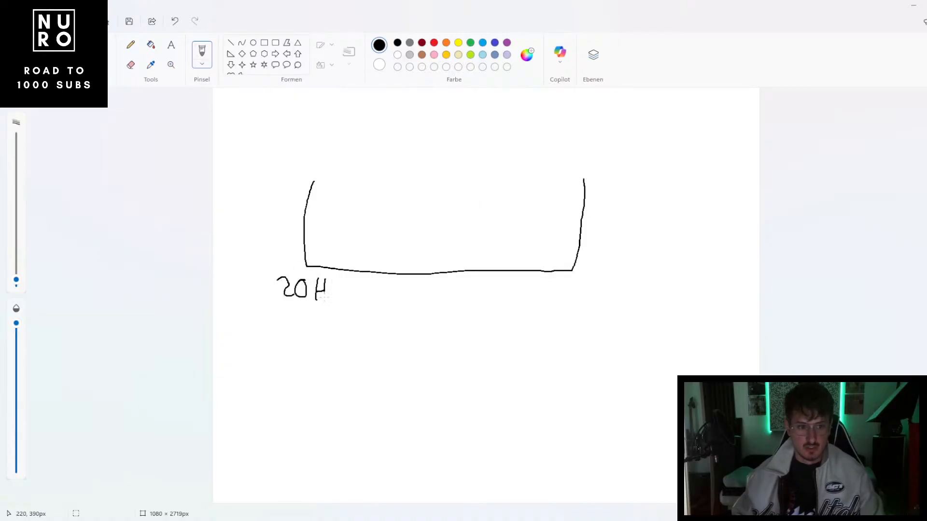
mouse_move(546, 279)
left_mouse_down()
mouse_move(548, 304)
mouse_move(561, 305)
mouse_move(570, 285)
mouse_move(594, 294)
left_mouse_up()
mouse_move(591, 276)
left_mouse_down()
mouse_move(593, 303)
mouse_move(604, 303)
left_mouse_up()
- Draw a frequency curve across the frame with a hump near each end, and hatch the area under its low end
mouse_move(307, 217)
left_mouse_down()
mouse_move(315, 196)
mouse_move(376, 212)
left_mouse_up()
left_click_drag(425, 197, 411, 197)
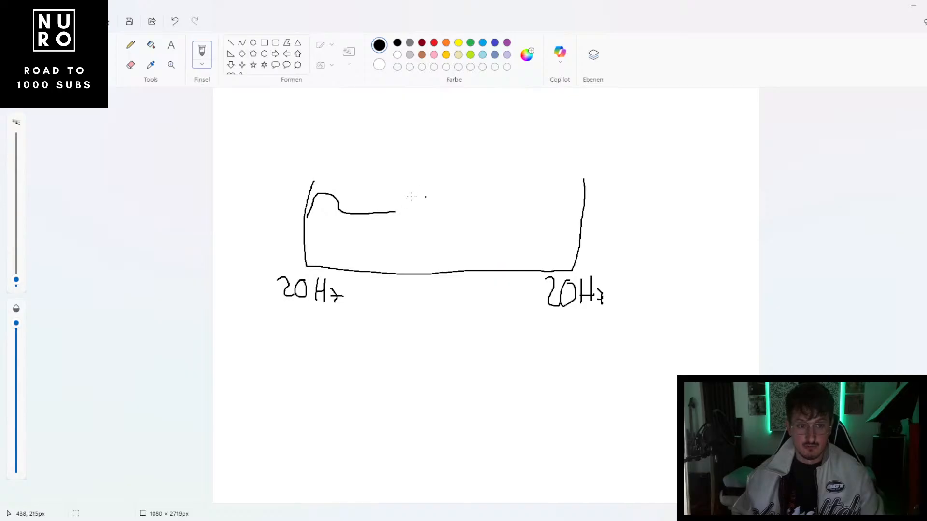
mouse_move(307, 216)
left_mouse_down()
mouse_move(331, 199)
mouse_move(333, 217)
left_mouse_up()
mouse_move(322, 255)
left_mouse_down()
mouse_move(347, 237)
mouse_move(385, 233)
left_mouse_up()
left_click_drag(375, 258, 391, 246)
left_click_drag(397, 214, 579, 213)
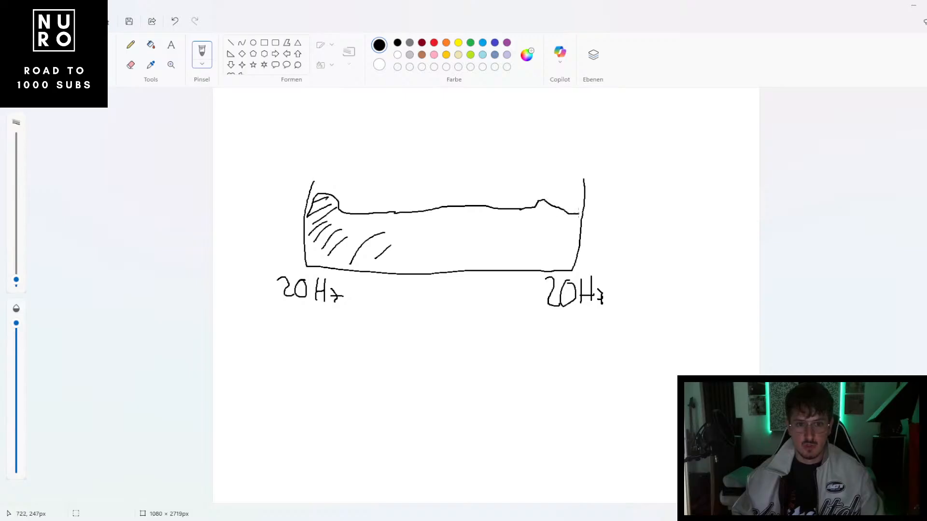
- Extend the diagonal hatching under the curve across the mid and high range
left_click_drag(378, 262, 474, 207)
left_click_drag(424, 264, 493, 219)
left_click_drag(477, 264, 539, 208)
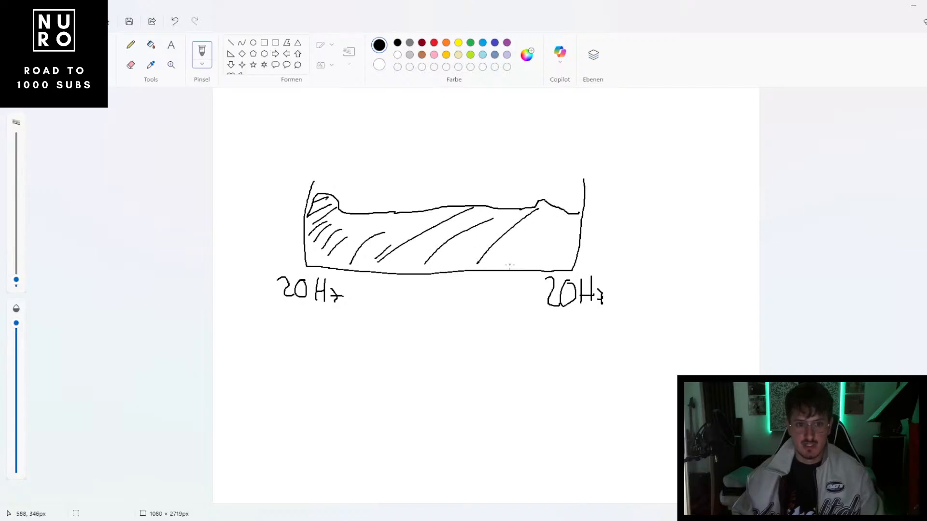
left_click_drag(510, 263, 555, 217)
left_click_drag(540, 267, 567, 225)
left_click_drag(555, 269, 573, 235)
- Cross-hatch the area under the curve with opposing diagonal strokes, including the low-end hump
left_click_drag(325, 232, 363, 269)
left_click_drag(354, 223, 384, 257)
left_click_drag(380, 211, 440, 265)
left_click_drag(427, 227, 483, 267)
left_click_drag(450, 222, 504, 246)
mouse_move(496, 214)
left_mouse_down()
mouse_move(536, 244)
mouse_move(574, 254)
left_mouse_up()
left_click_drag(561, 224, 573, 241)
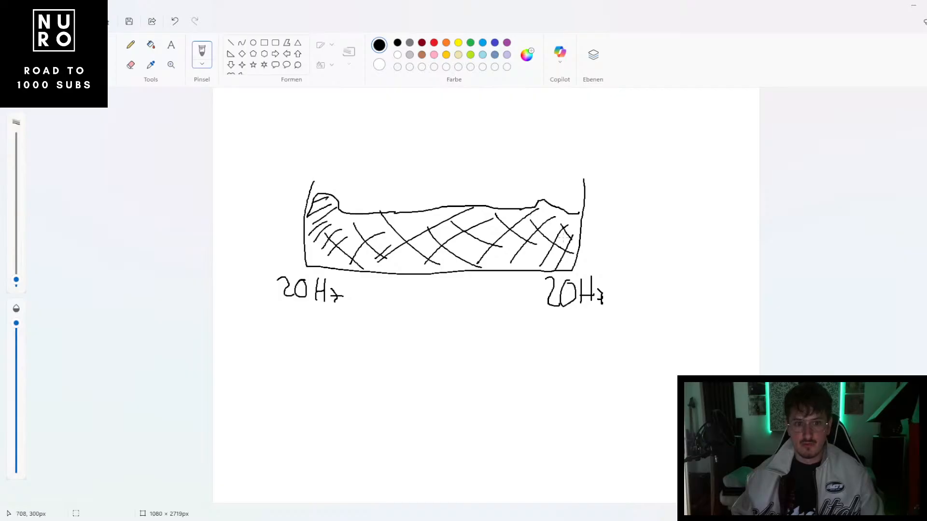
left_click_drag(319, 203, 327, 216)
mouse_move(315, 220)
left_mouse_down()
mouse_move(327, 229)
mouse_move(331, 220)
left_mouse_up()
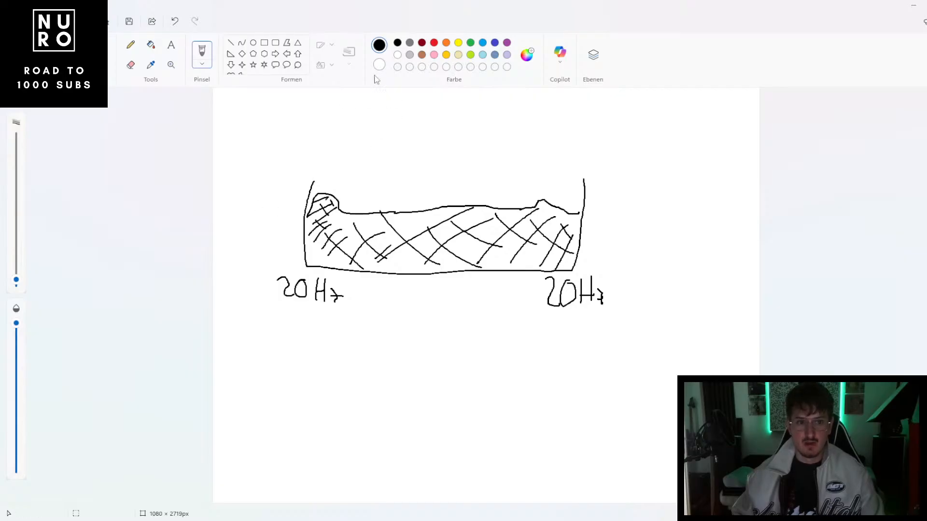
- Undo a black scribble under the upper-mid curve and fill the mid and high range with red scribbling instead
mouse_move(450, 208)
left_mouse_down()
mouse_move(489, 225)
mouse_move(526, 209)
mouse_move(444, 206)
mouse_move(540, 214)
mouse_move(487, 222)
mouse_move(506, 212)
mouse_move(532, 239)
mouse_move(463, 209)
left_mouse_up()
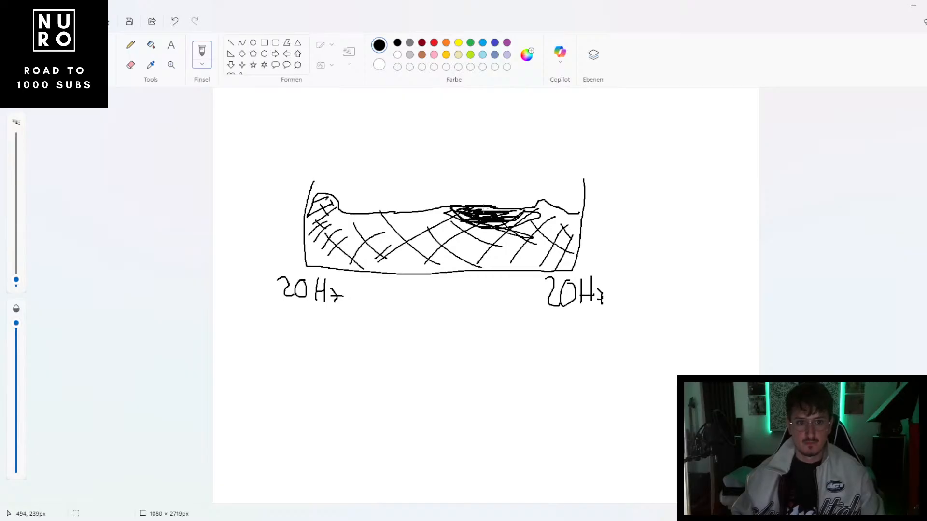
key("ctrl+z")
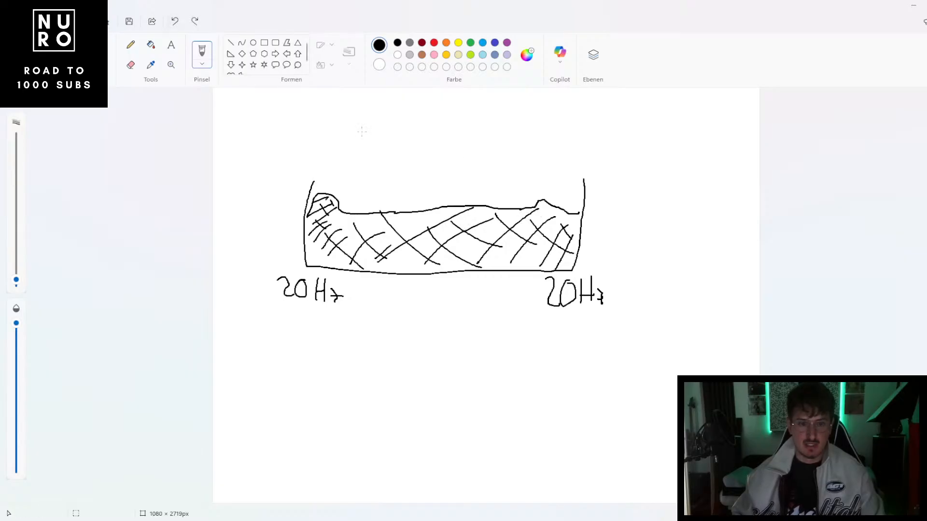
left_click(434, 43)
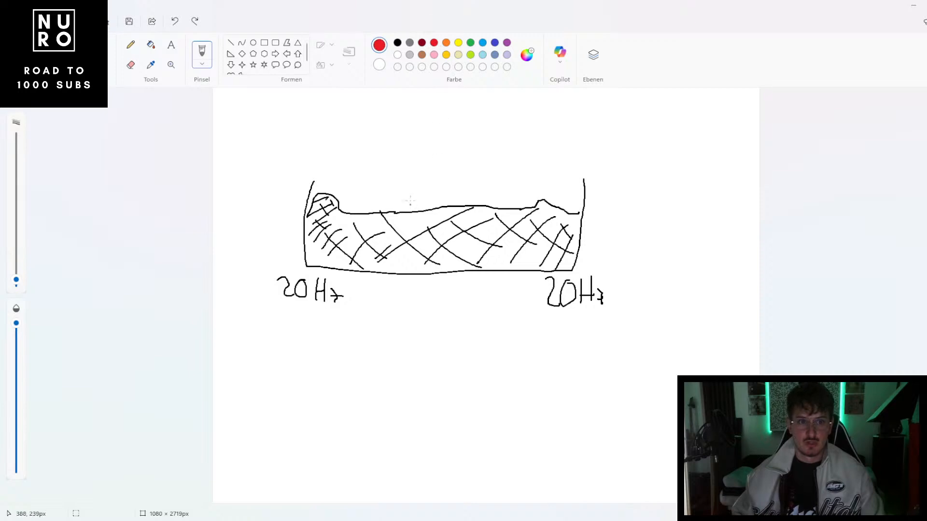
mouse_move(362, 271)
left_mouse_down()
mouse_move(398, 224)
mouse_move(451, 214)
mouse_move(578, 226)
mouse_move(386, 229)
mouse_move(386, 248)
mouse_move(493, 222)
mouse_move(406, 255)
mouse_move(545, 263)
mouse_move(380, 268)
mouse_move(520, 255)
mouse_move(481, 222)
mouse_move(567, 261)
mouse_move(468, 227)
mouse_move(429, 248)
mouse_move(461, 230)
left_mouse_up()
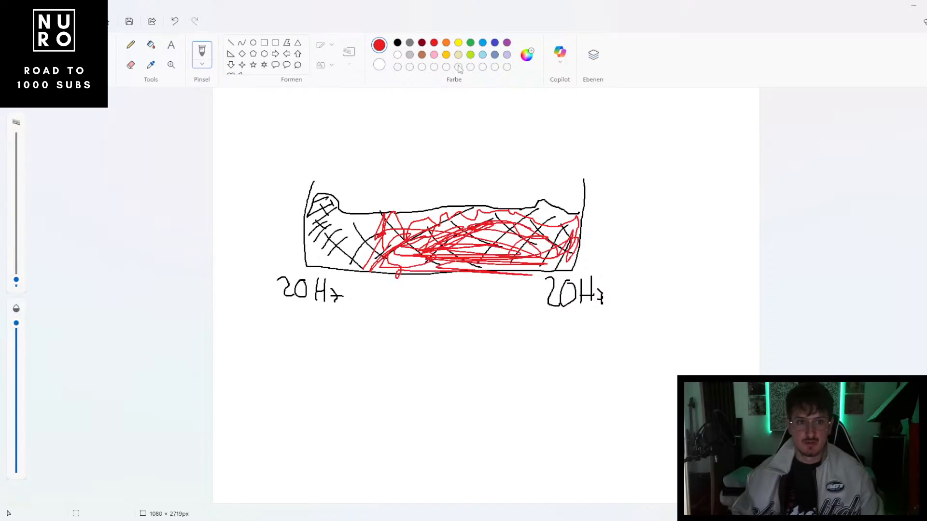
- Draw three black arrows above the frame pointing down at the mid and high range
left_click(398, 43)
mouse_move(489, 129)
left_mouse_down()
mouse_move(490, 159)
mouse_move(502, 159)
left_mouse_up()
left_click_drag(446, 145, 450, 169)
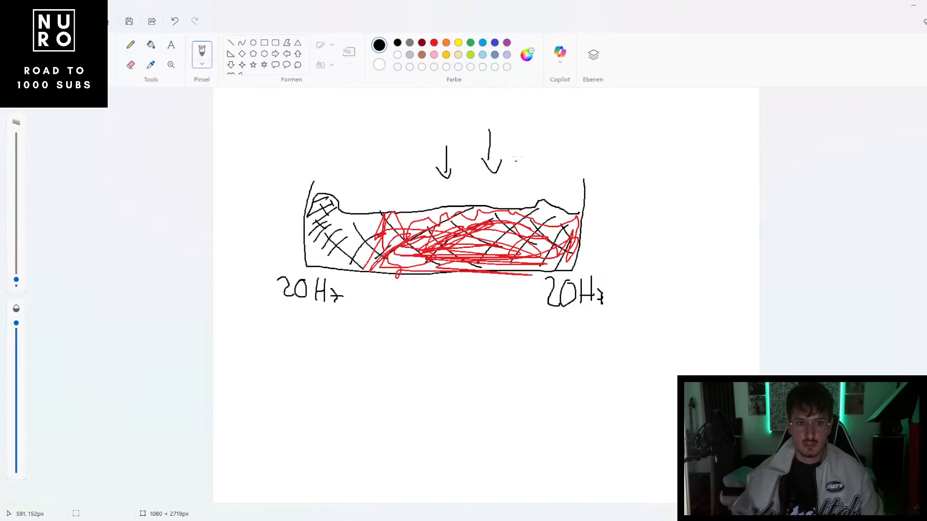
left_click_drag(528, 146, 528, 175)
left_click_drag(521, 165, 534, 164)
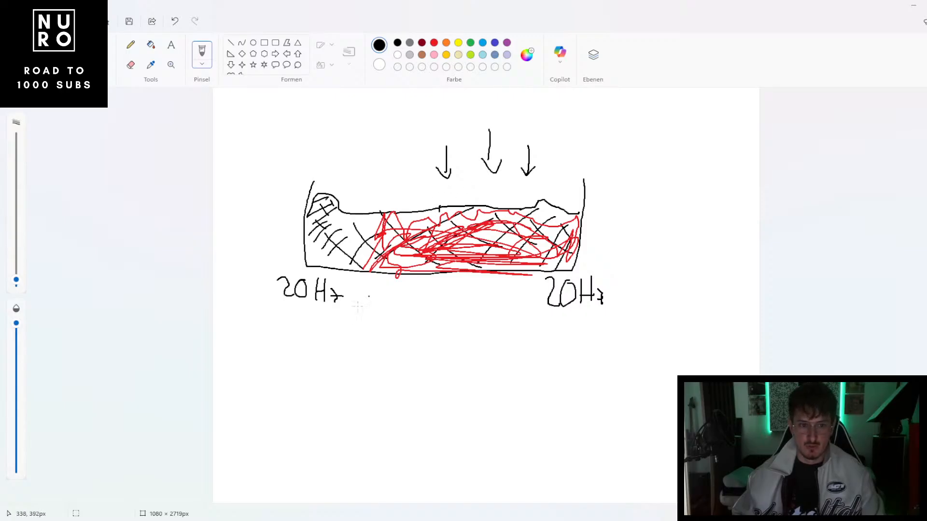
- Draw a second open-topped frame below the first, with a curve that has a low-end hump and jagged dips in the upper mids
scroll(338, 293, "down", 3)
mouse_move(300, 233)
left_mouse_down()
mouse_move(348, 315)
mouse_move(584, 314)
mouse_move(584, 222)
left_mouse_up()
mouse_move(302, 263)
left_mouse_down()
mouse_move(414, 253)
mouse_move(438, 264)
mouse_move(449, 254)
mouse_move(461, 276)
mouse_move(532, 274)
left_mouse_up()
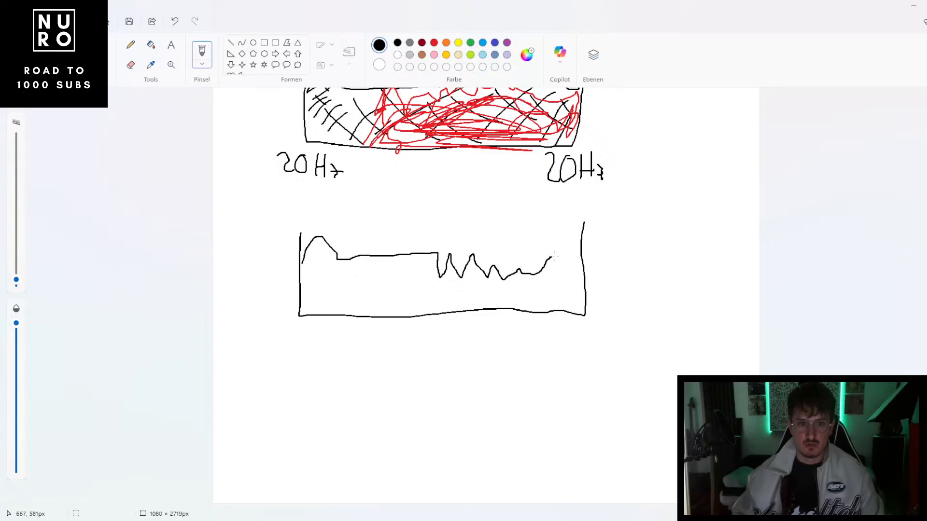
left_click_drag(554, 256, 584, 260)
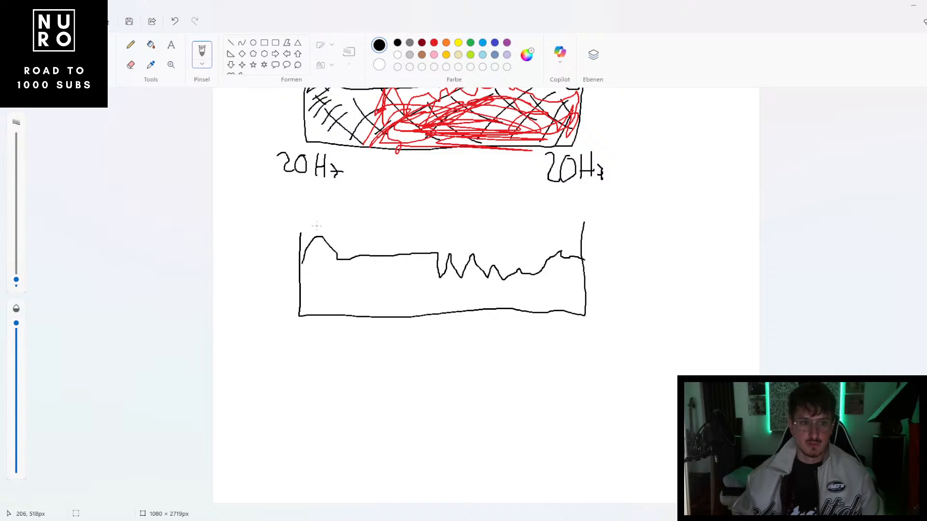
- Hatch the area under the second frame's curve with black diagonal strokes, including the low-end hump
left_click_drag(311, 262, 330, 234)
mouse_move(309, 295)
left_mouse_down()
mouse_move(338, 261)
mouse_move(371, 256)
left_mouse_up()
left_click_drag(353, 308, 394, 266)
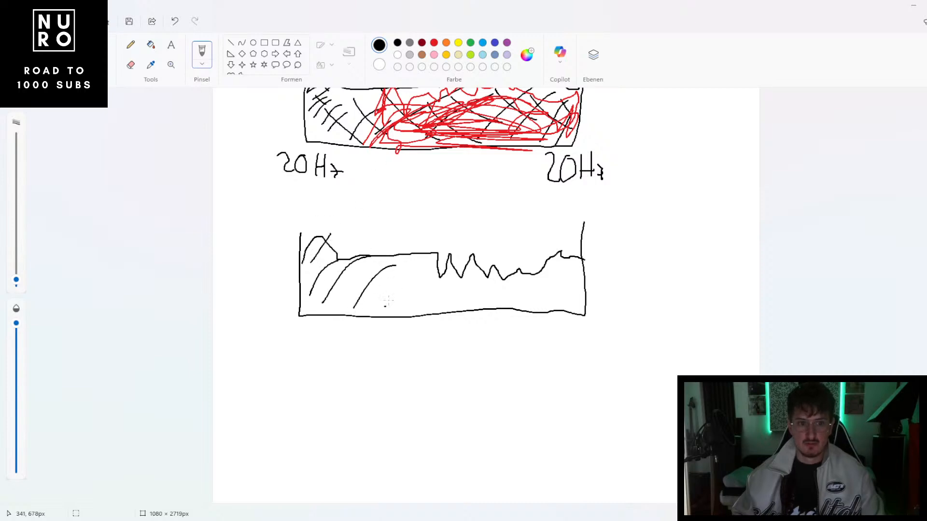
left_click_drag(385, 306, 412, 271)
mouse_move(410, 312)
left_mouse_down()
mouse_move(438, 279)
mouse_move(485, 282)
left_mouse_up()
mouse_move(483, 308)
left_mouse_down()
mouse_move(539, 279)
mouse_move(568, 282)
left_mouse_up()
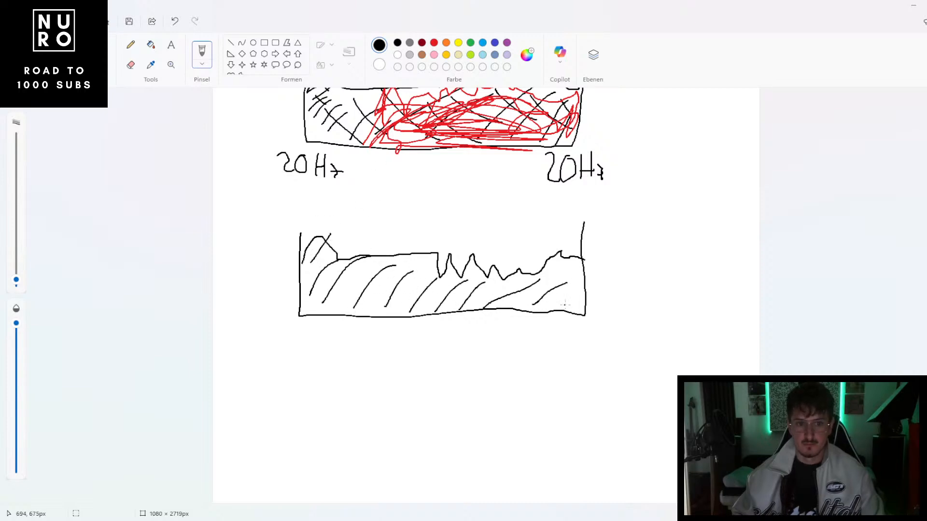
- Draw a red line bridging the jagged dips in the second curve and cross-hatch the gap beneath it in red
left_click(434, 42)
left_click_drag(438, 253, 552, 250)
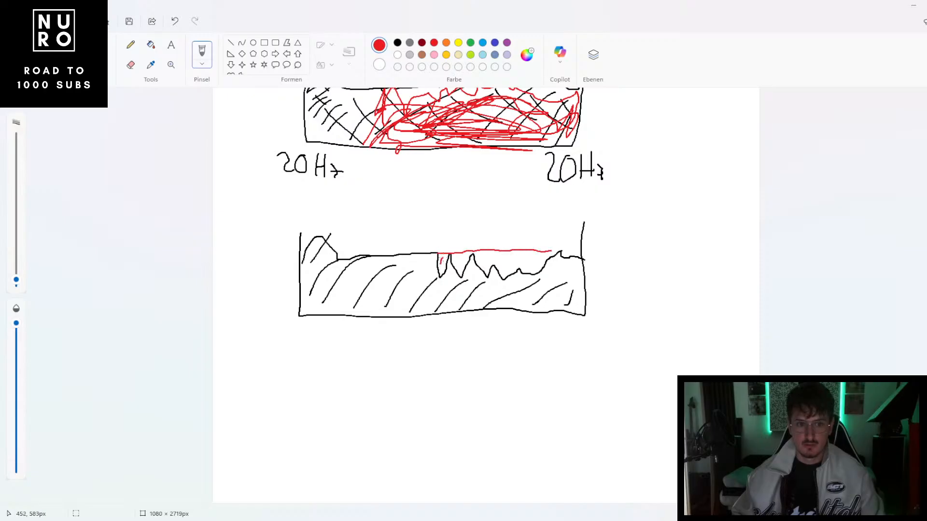
mouse_move(442, 260)
left_mouse_down()
mouse_move(443, 271)
mouse_move(487, 255)
mouse_move(495, 266)
left_mouse_up()
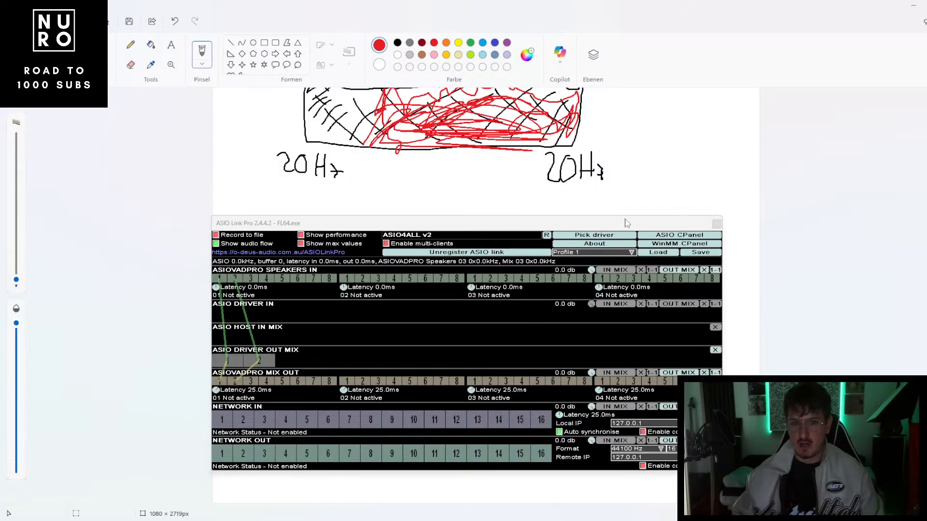
left_click(715, 225)
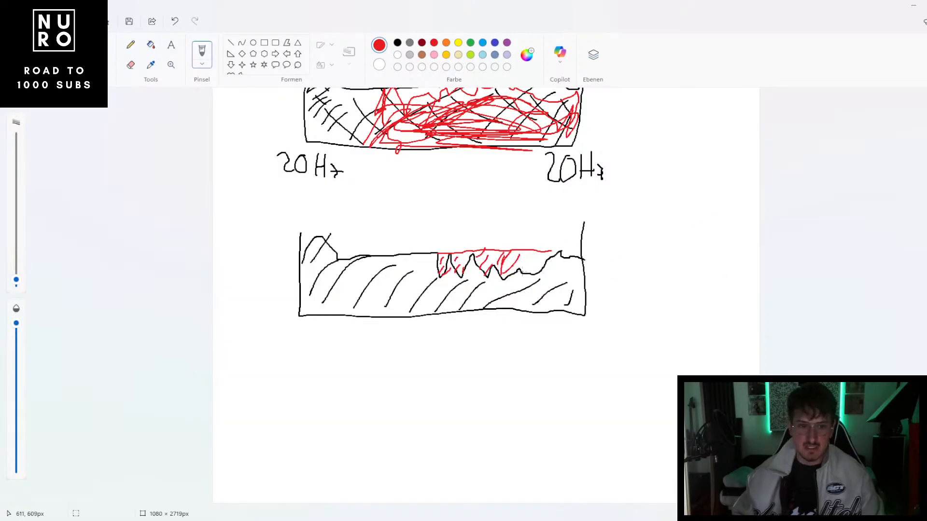
mouse_move(518, 271)
left_mouse_down()
mouse_move(532, 256)
mouse_move(542, 262)
left_mouse_up()
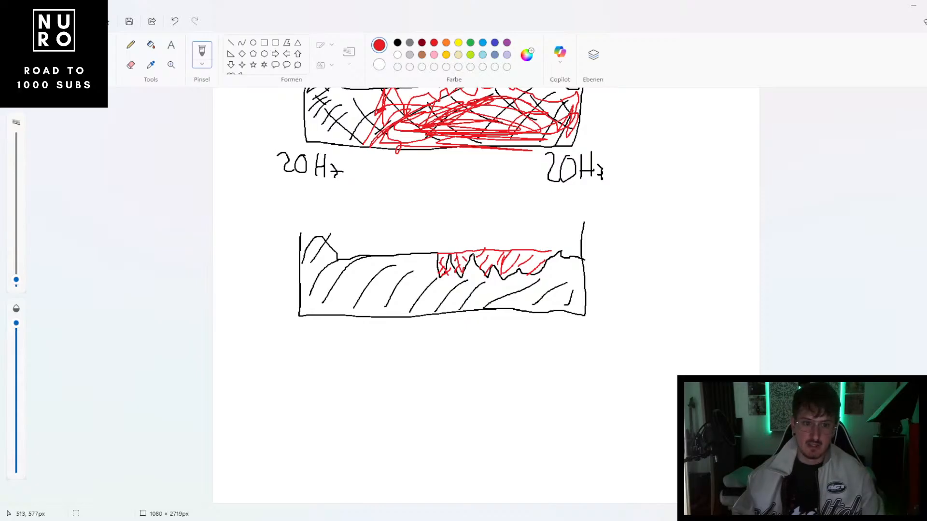
left_click_drag(475, 254, 497, 275)
left_click_drag(490, 252, 540, 280)
left_click_drag(513, 252, 537, 274)
scroll(536, 268, "up", 2)
left_click_drag(531, 254, 548, 261)
scroll(530, 270, "down", 1)
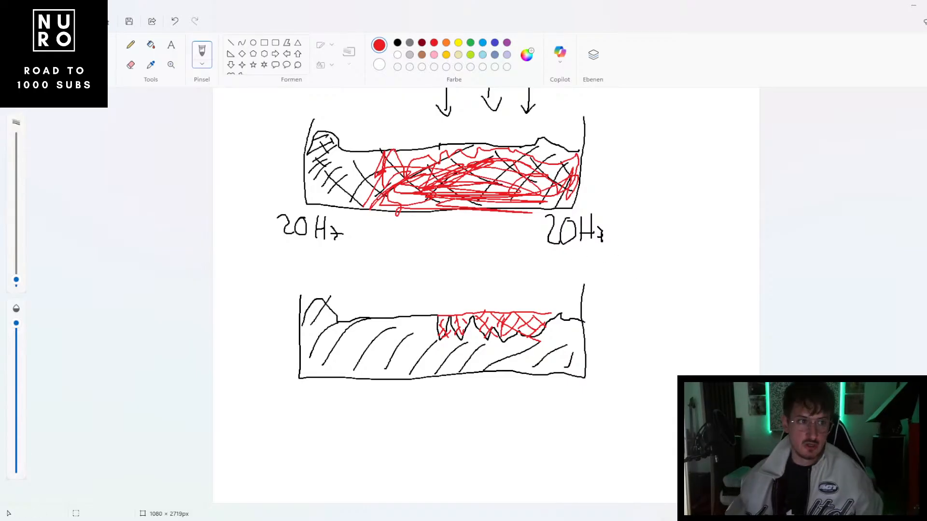
left_click(19, 22)
left_click(719, 162)
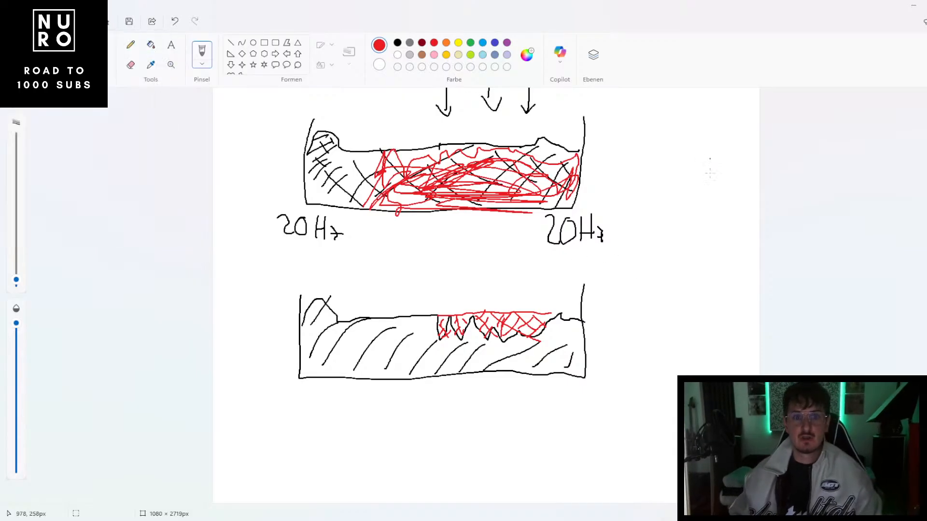
left_click(650, 208)
- Add more red scribbling inside the first frame and draw a red arrow pointing down at the second frame's red gap
scroll(650, 208, "up", 1)
scroll(651, 208, "up", 1)
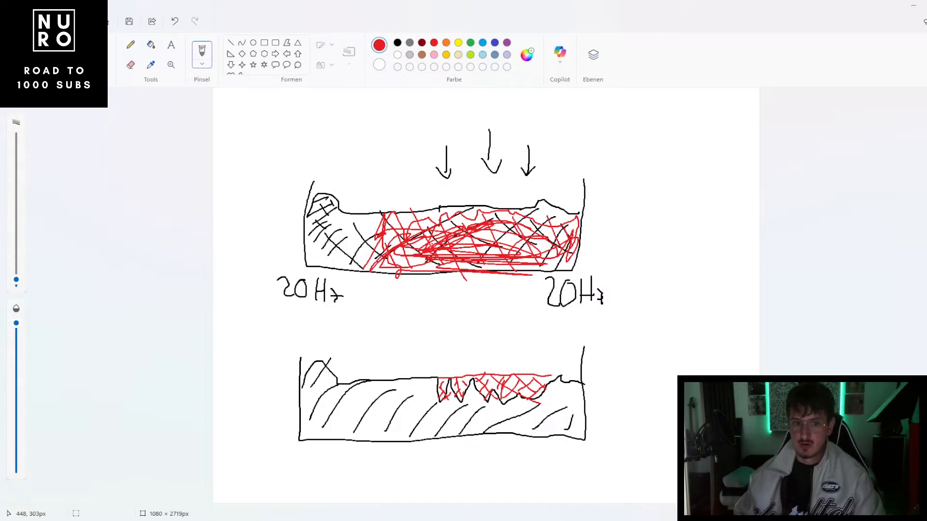
left_click_drag(432, 245, 513, 254)
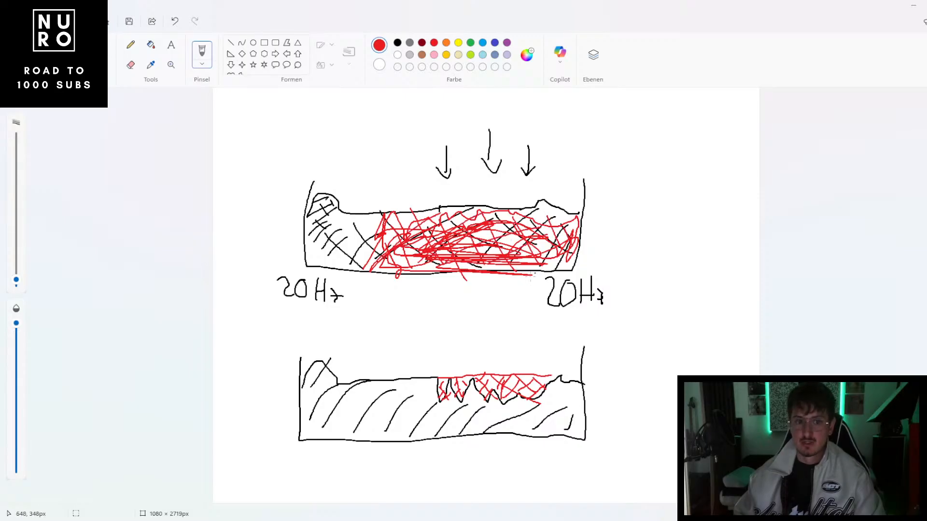
scroll(449, 201, "down", 3)
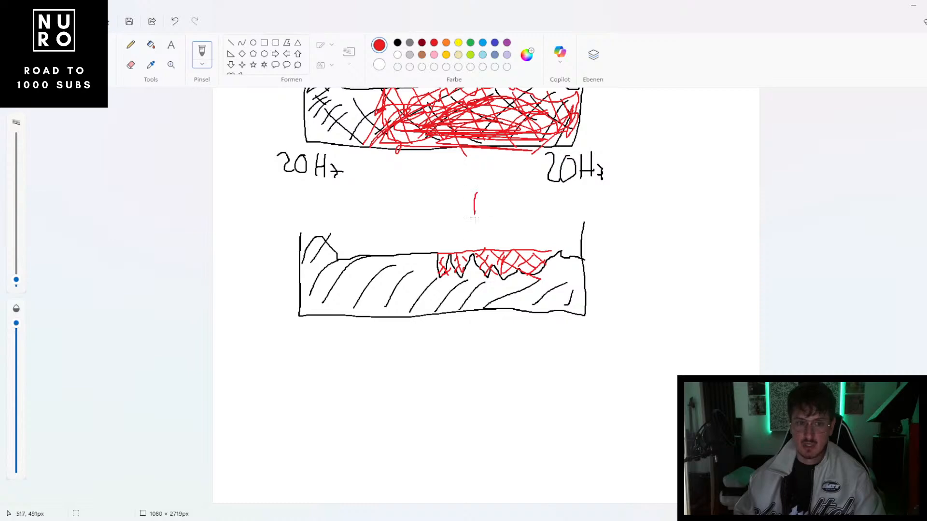
scroll(494, 218, "up", 3)
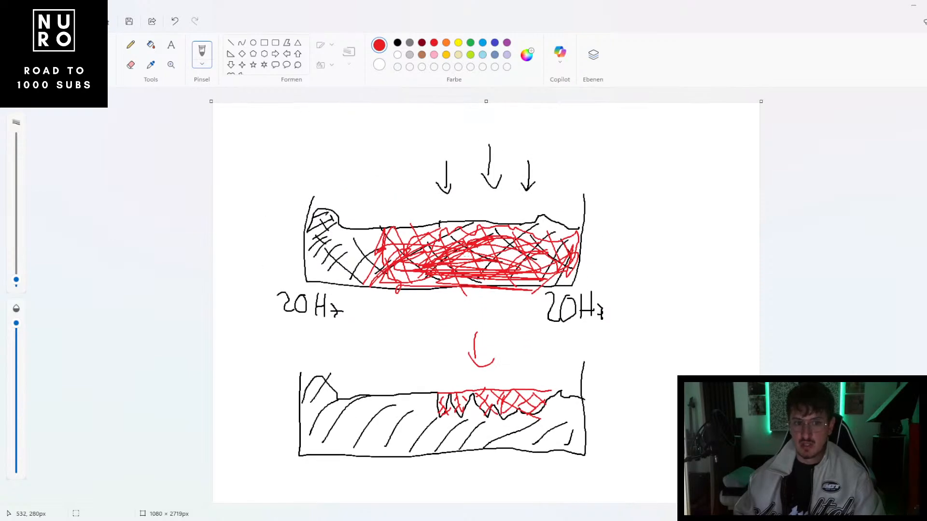
- Close the drawing without saving it, return to FL Studio and close the current project
scroll(505, 301, "down", 2)
key("alt+F4")
left_click(502, 295)
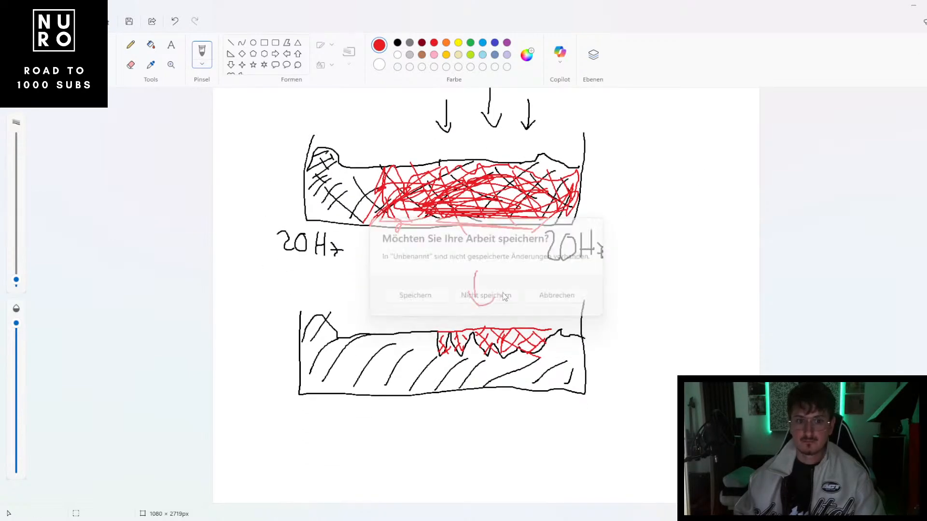
left_click(9, 10)
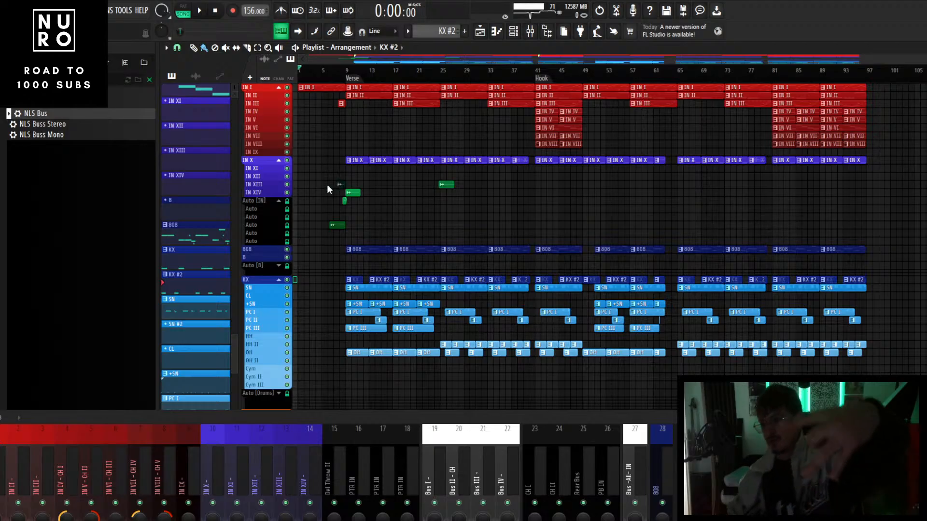
key("alt+F4")
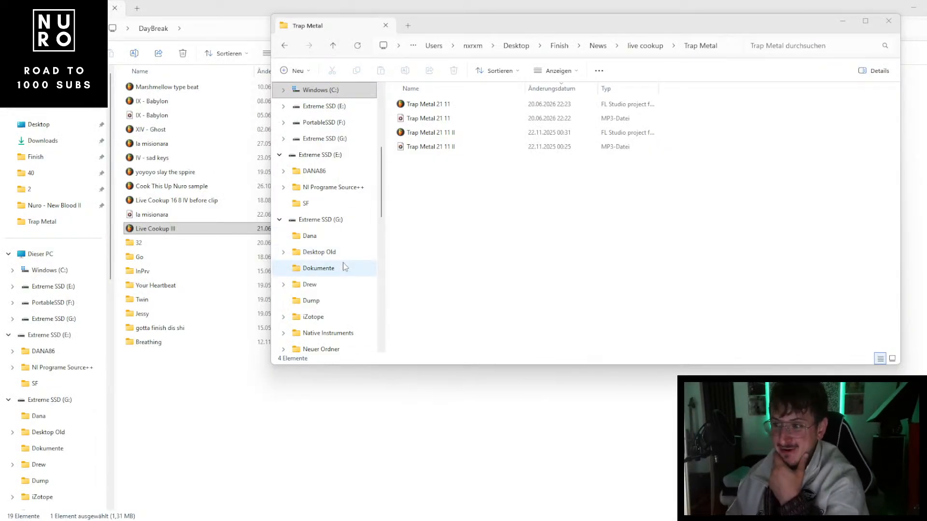
- Preview the Trap Metal 21 11 II MP3, open the FL Studio project of the same name and close its floating ASIO Link and Fruity Balance windows
double_click(452, 146)
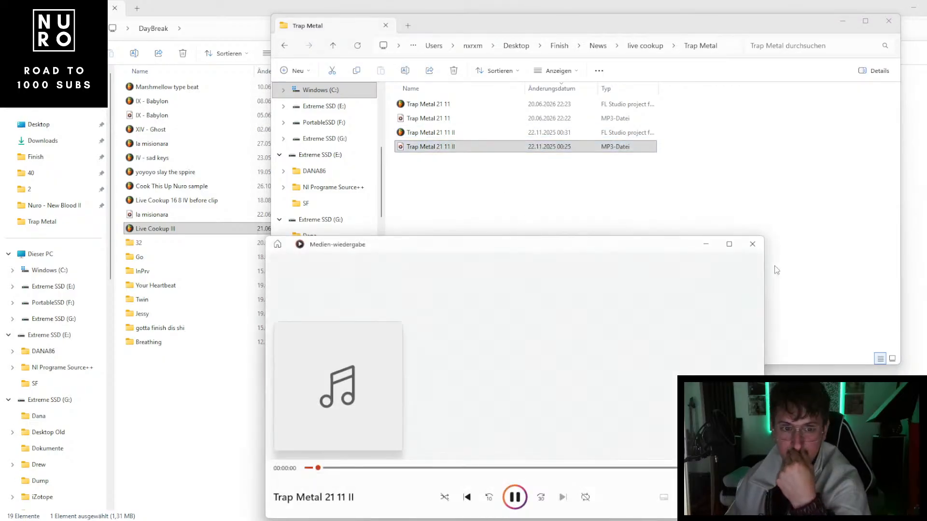
left_click(752, 244)
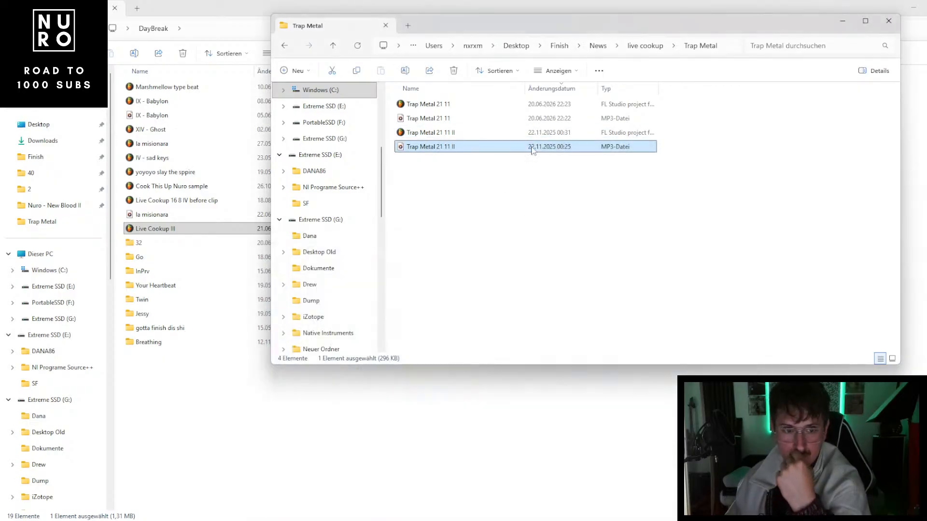
double_click(517, 133)
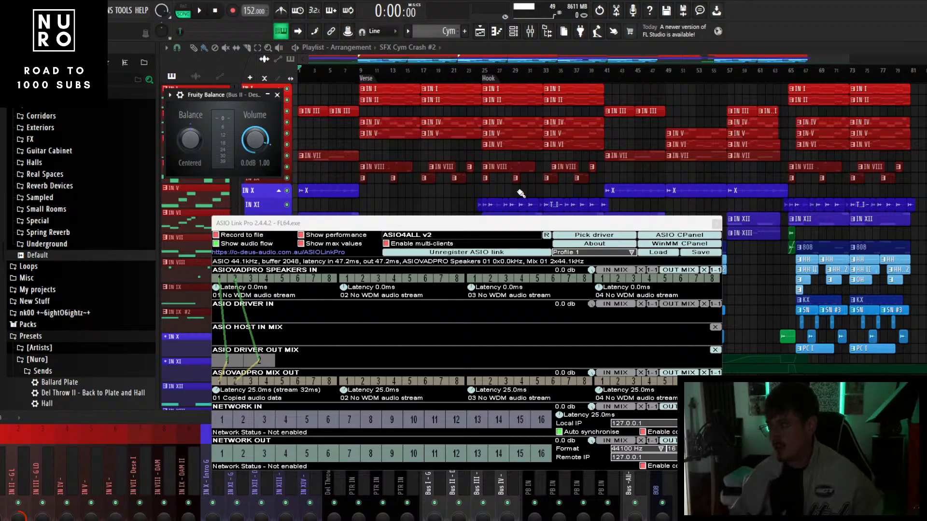
left_click(716, 225)
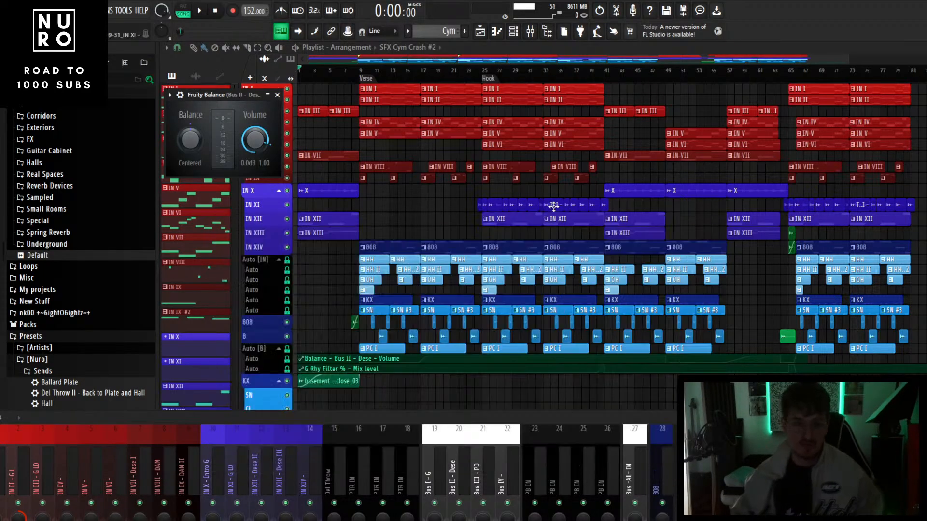
left_click(277, 95)
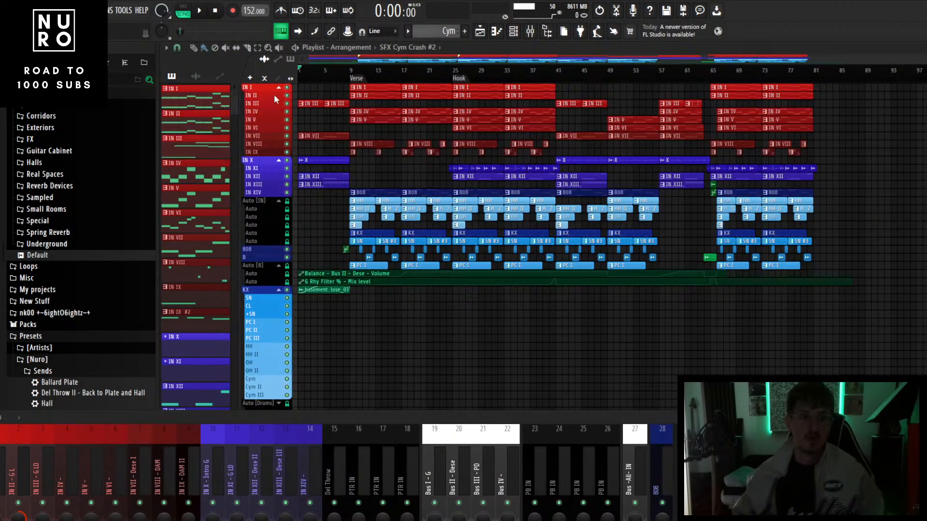
- Move all 808 and drum clips down to the empty drum tracks and place the 808 clips on the 808 track
left_click_drag(338, 188, 817, 277)
left_click_drag(773, 197, 767, 326)
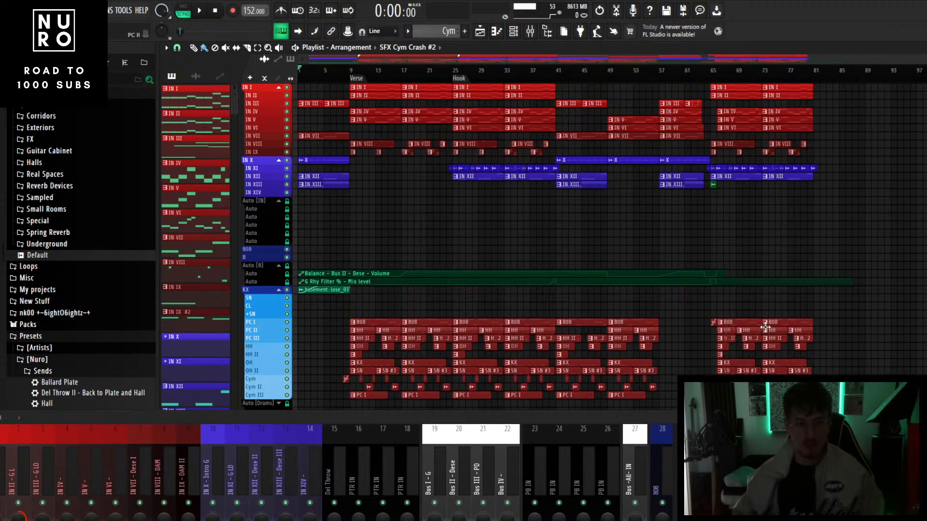
left_click_drag(814, 305, 370, 247)
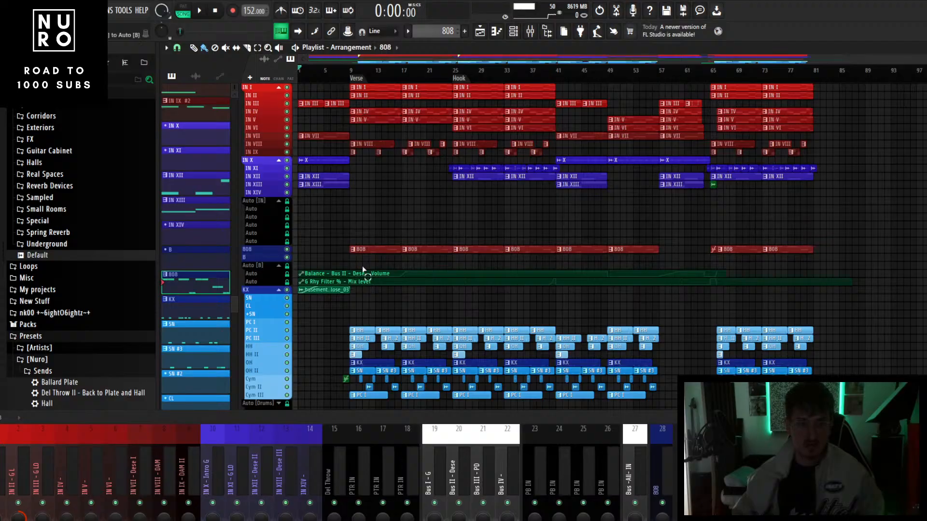
key("ctrl+d")
scroll(368, 311, "up", 2)
scroll(367, 310, "down", 2)
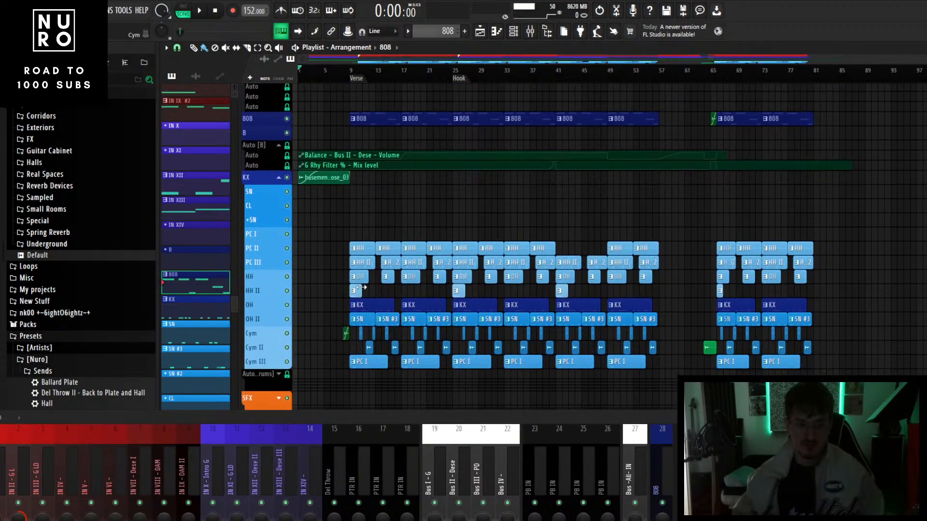
- Move the KX clips up to the SN track and the basement parking garage clip up to the Auto [IN] tracks
scroll(360, 310, "down", 1)
left_click_drag(338, 299, 780, 212)
key("ctrl+d")
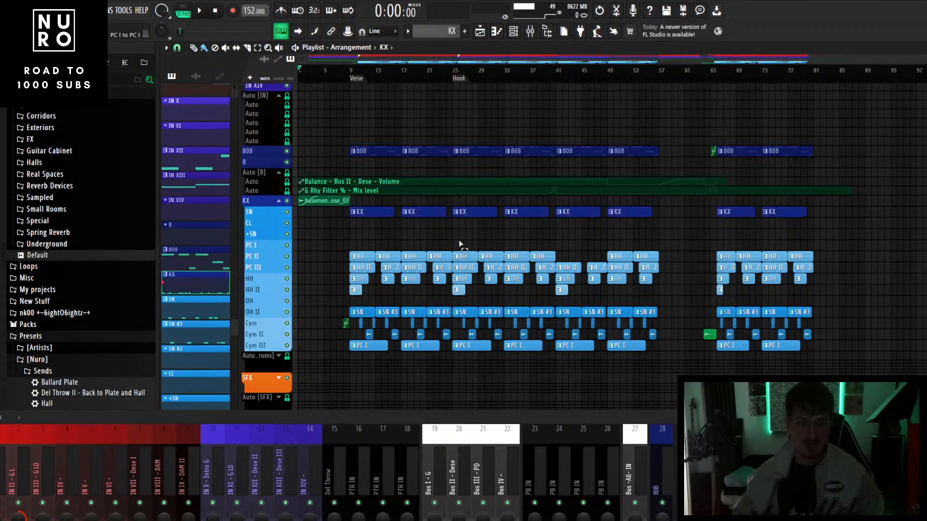
left_click_drag(322, 200, 325, 132)
- Recolour the Balance - Bus II - Dese - Volume and G Rhy Filter % - Mix level automation clips white
double_click(336, 182)
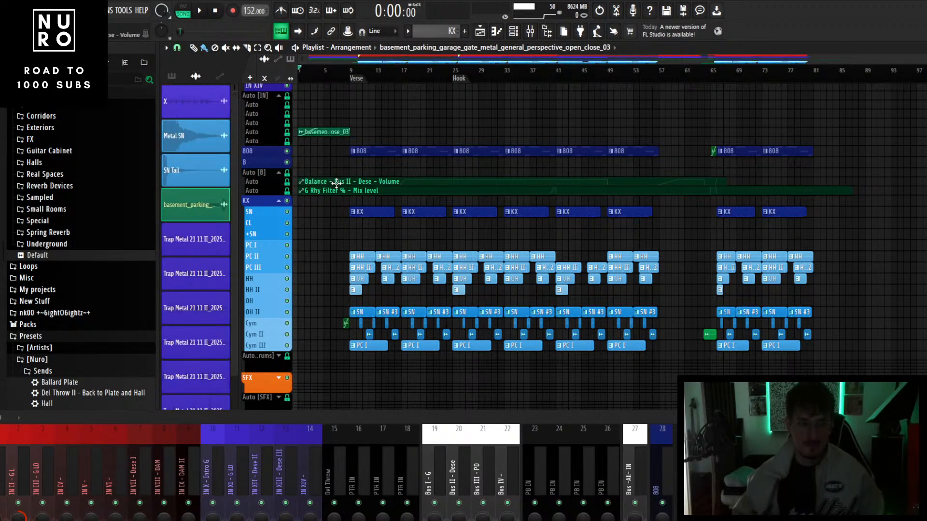
right_click(352, 149)
left_click(454, 150)
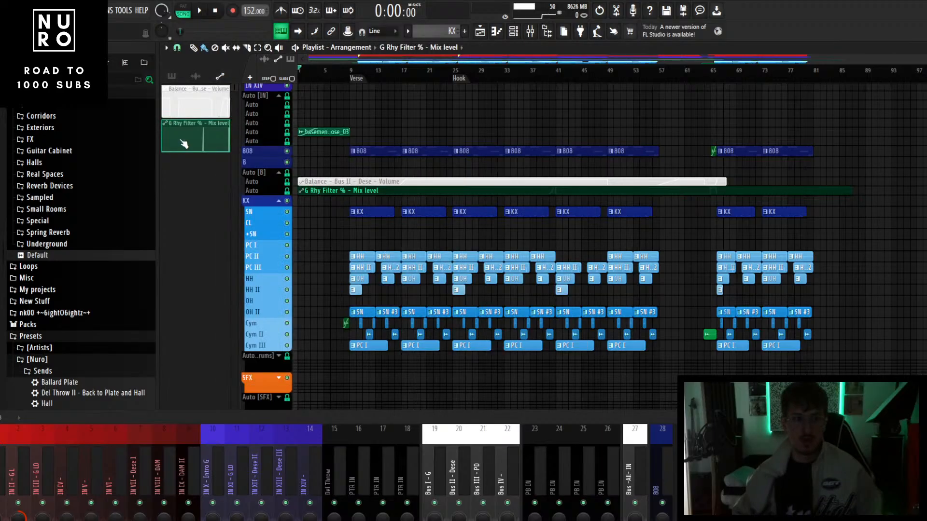
middle_click(180, 140)
left_click(174, 127)
left_click(336, 198)
key("Return")
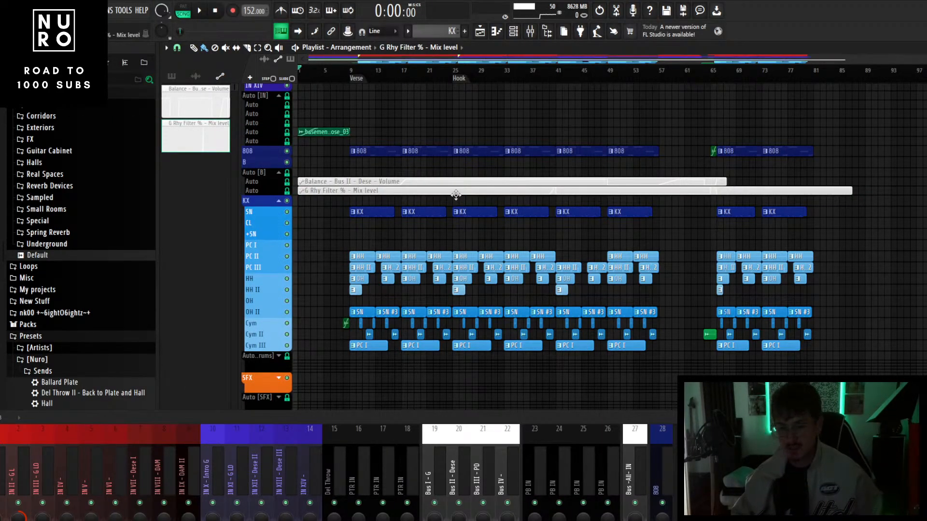
- Move all KX clips up one track onto the KX track
scroll(386, 244, "up", 3)
scroll(375, 244, "down", 2)
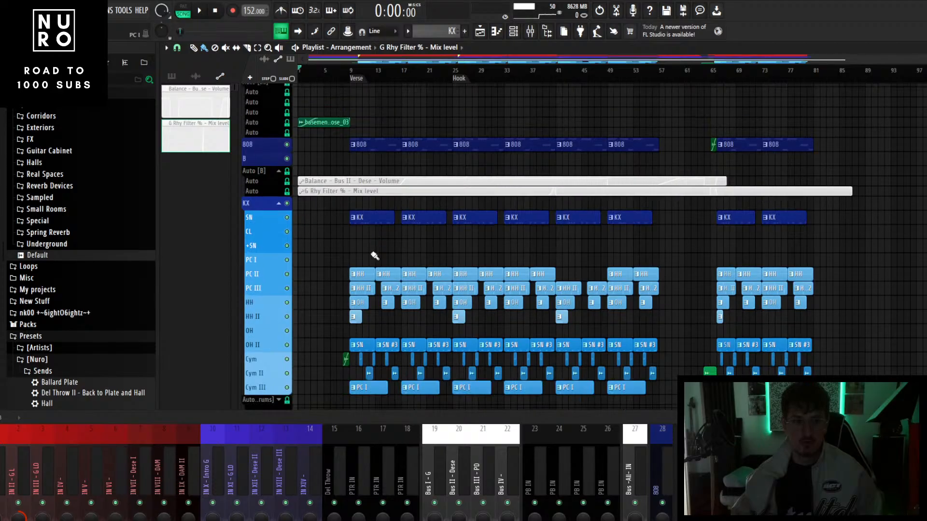
left_click_drag(345, 256, 785, 210)
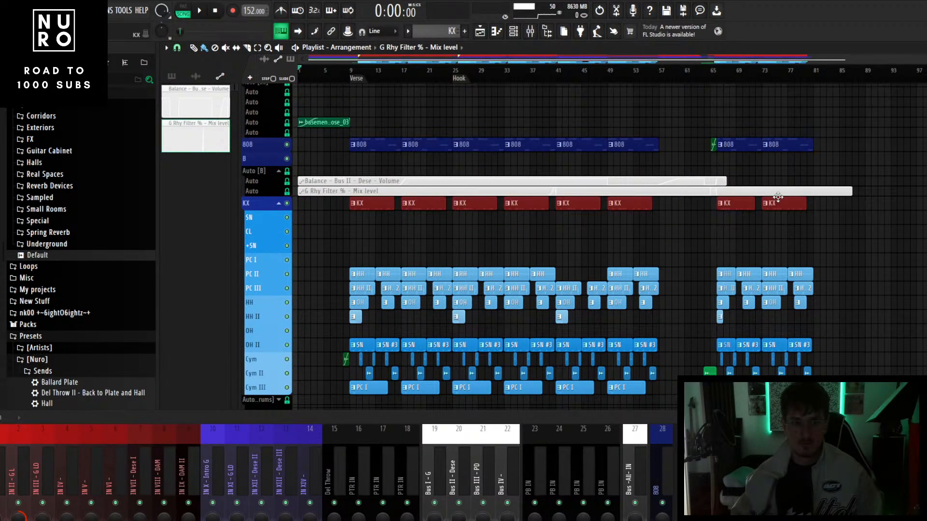
- Shift the remaining drum clips so the hi-hat, open-hat and cymbal clips start on the HH track
left_click_drag(914, 358, 838, 370)
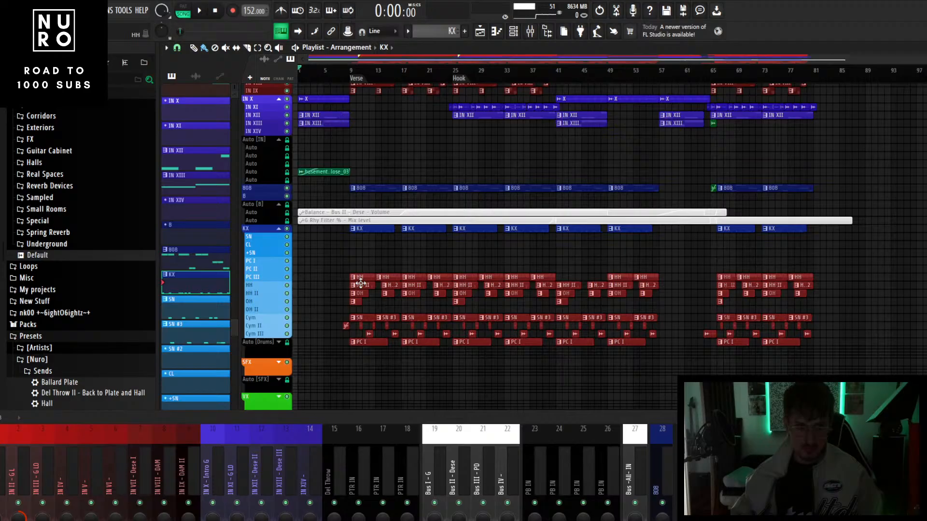
left_click(329, 290, "ctrl")
scroll(334, 290, "down", 1)
scroll(334, 290, "down", 1)
scroll(328, 314, "down", 3)
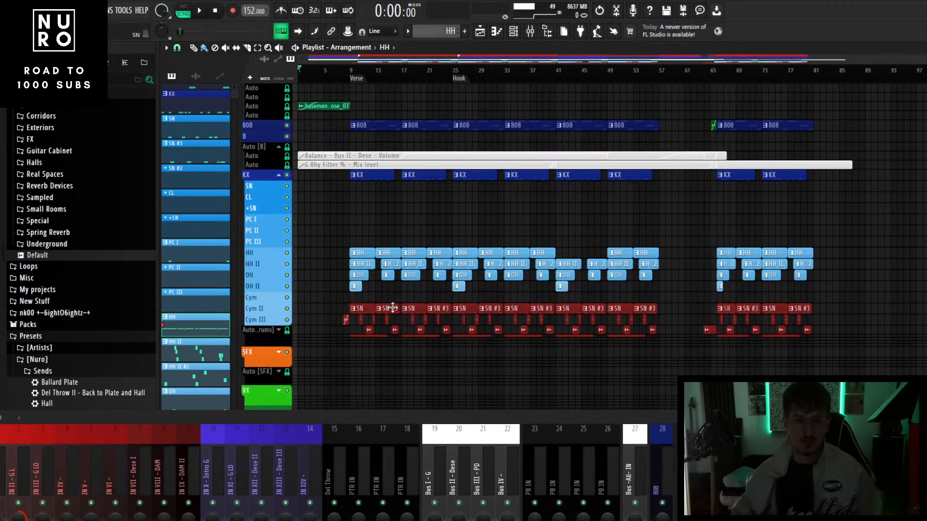
- Move the snare, snare tail and percussion clips up together so they occupy the SN to PC I tracks
left_click_drag(370, 308, 370, 185)
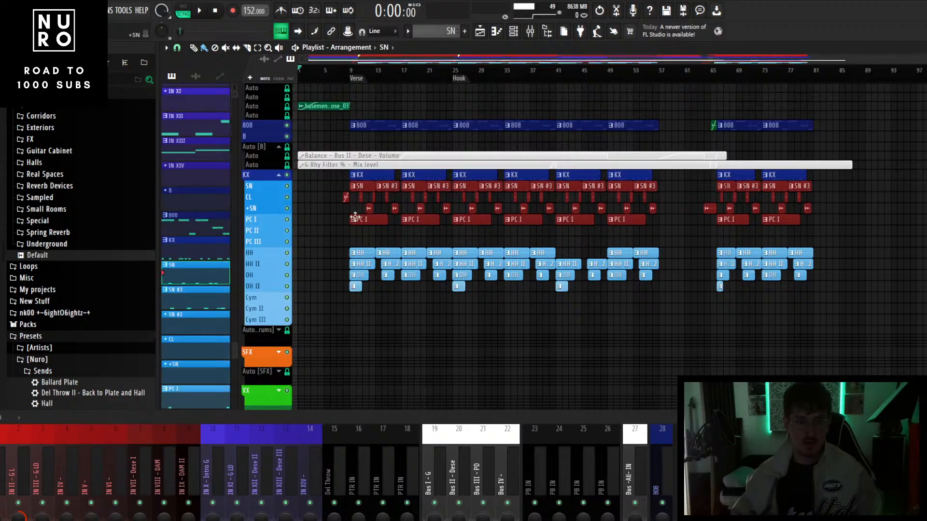
left_click(333, 244)
scroll(334, 244, "up", 4)
scroll(471, 258, "up", 3)
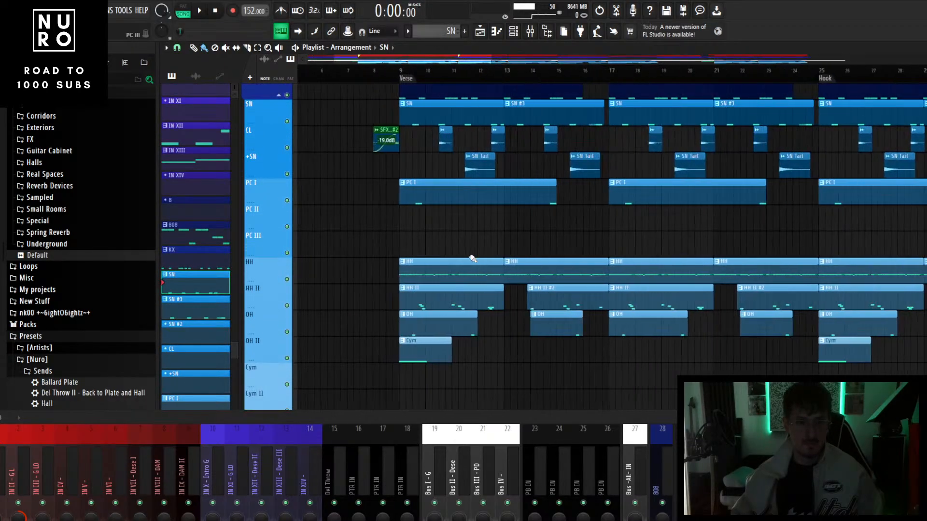
scroll(553, 266, "down", 4)
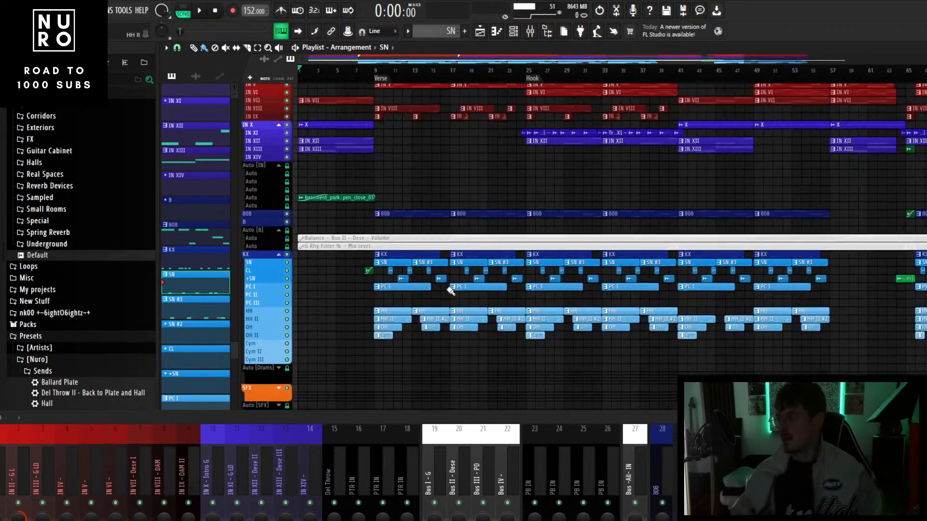
scroll(449, 289, "down", 3)
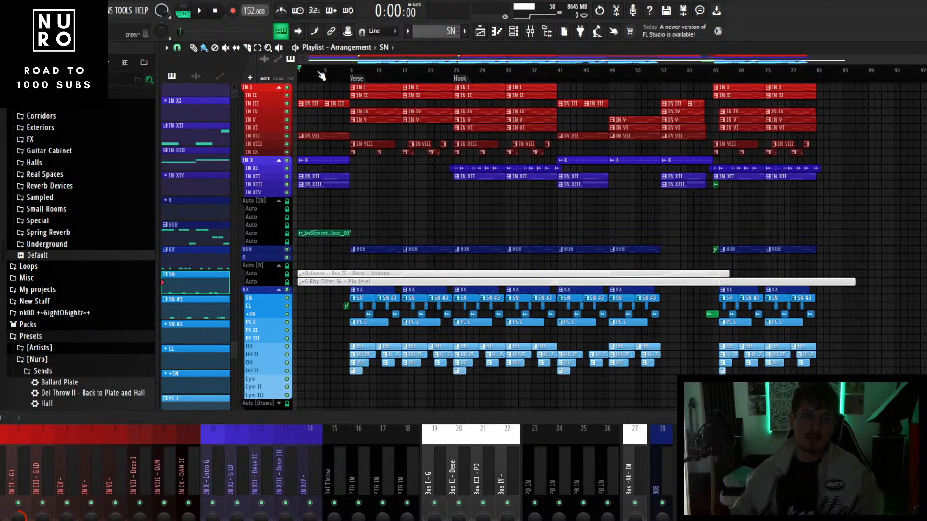
- Start song playback and recolour the basement_parking garage gate audio clip orange to match the SFX track
key("space")
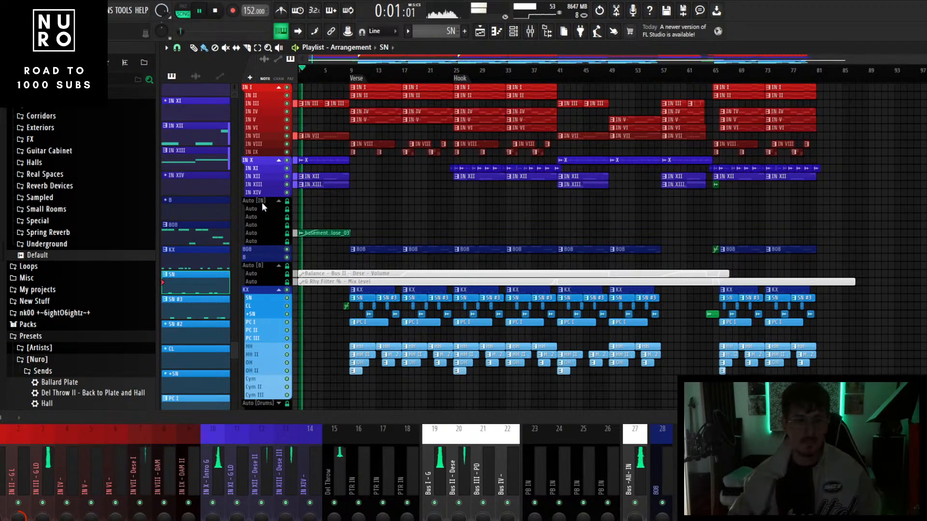
scroll(290, 251, "up", 3)
scroll(289, 264, "up", 3)
scroll(289, 264, "up", 4)
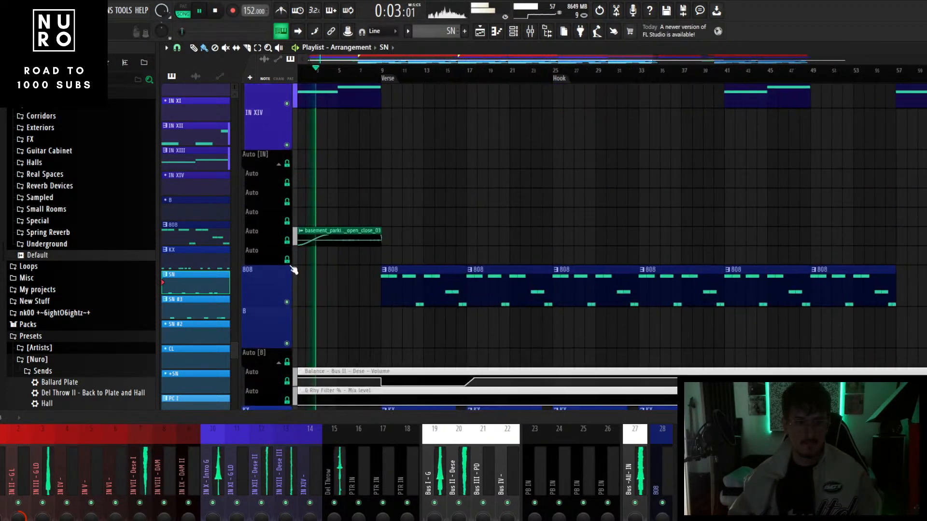
double_click(333, 228)
right_click(390, 148)
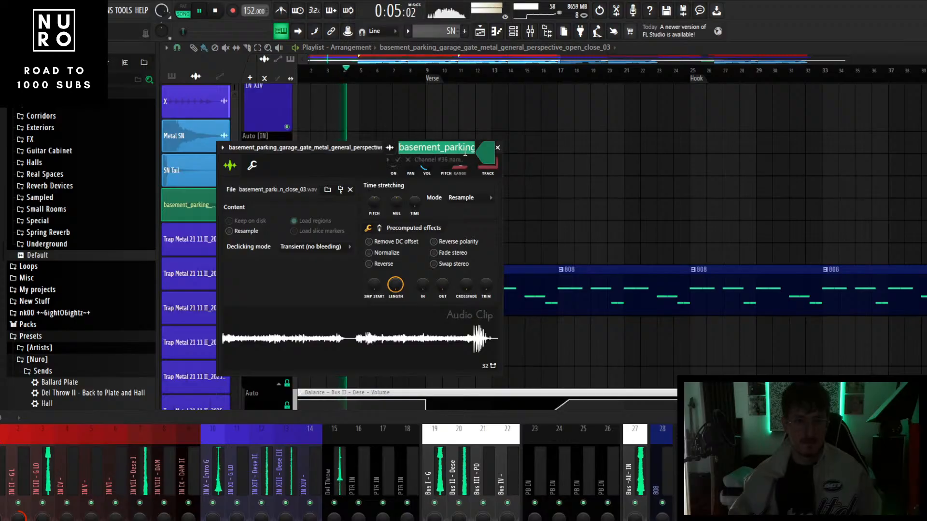
left_click(486, 153)
left_click(590, 326)
key("Return")
key("Return")
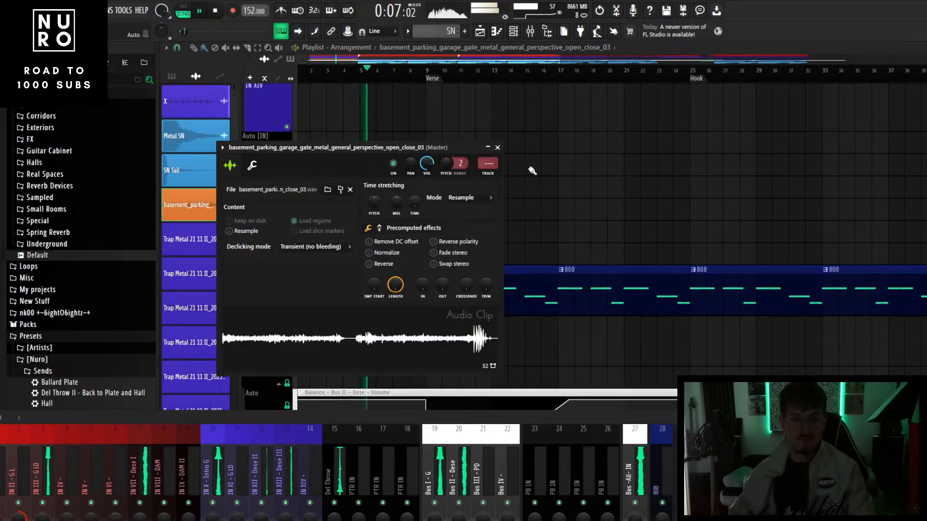
left_click(494, 148)
- Listen to the song while looking over the arrangement from the instrument tracks to the drum tracks
scroll(441, 251, "down", 3)
scroll(441, 251, "down", 3)
scroll(443, 253, "down", 2)
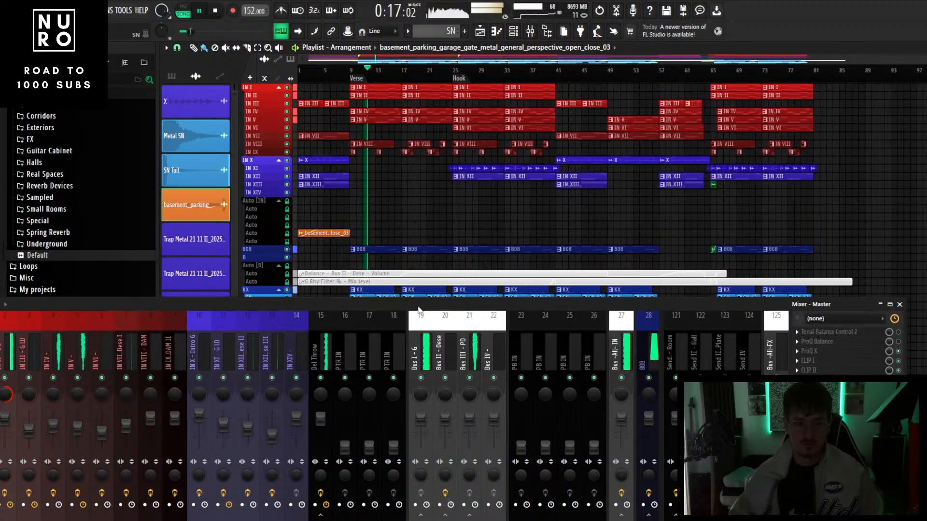
left_click_drag(418, 307, 420, 364)
scroll(357, 291, "up", 2)
scroll(359, 292, "down", 1)
scroll(359, 293, "down", 1)
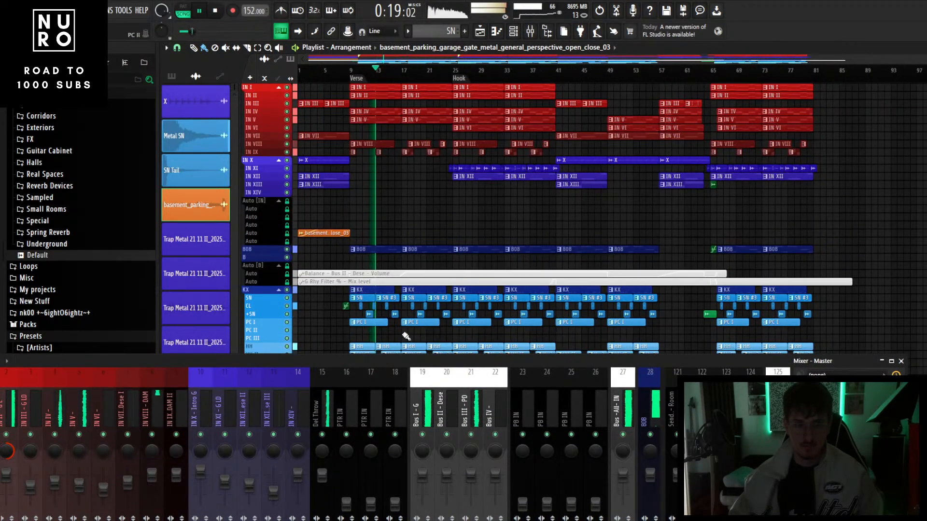
scroll(366, 309, "up", 2)
scroll(365, 309, "down", 2)
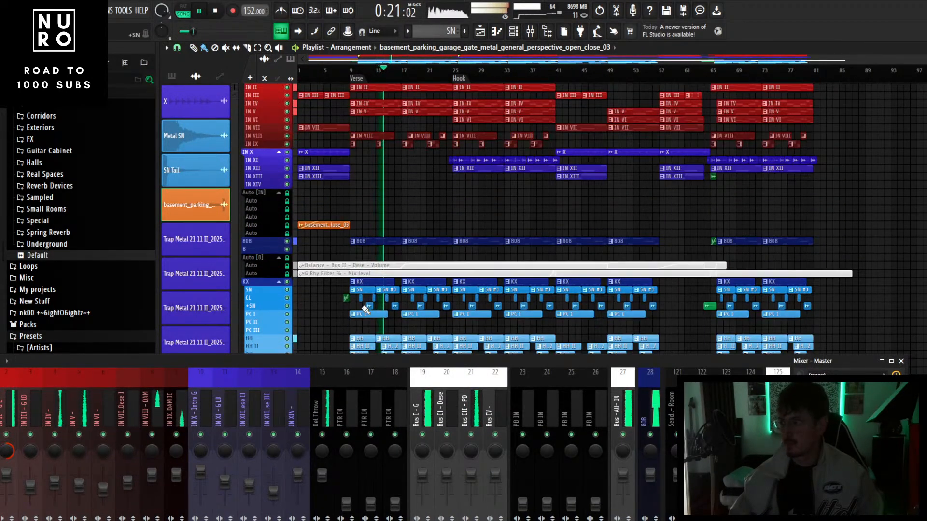
scroll(388, 282, "up", 2)
scroll(388, 282, "down", 3)
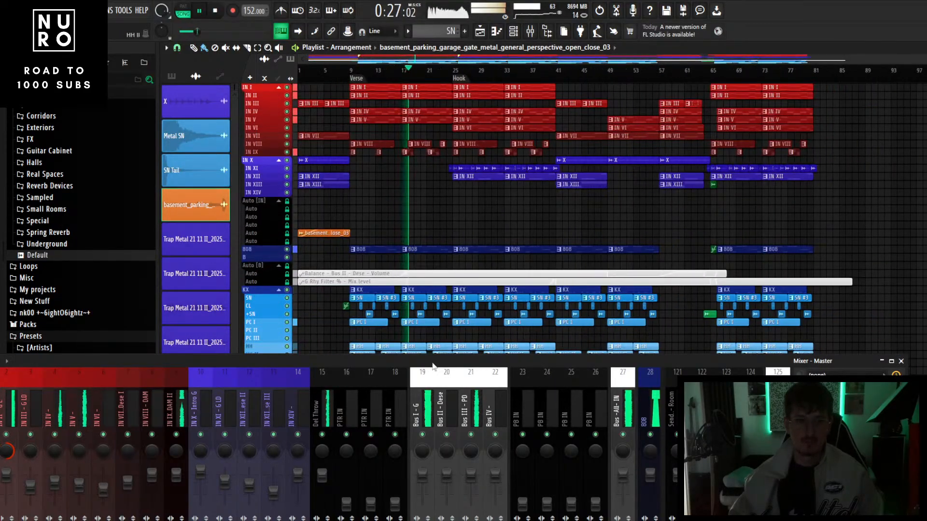
- Insert a Pro-Q 3 equaliser on the Bus I - G mixer channel
left_click_drag(424, 361, 450, 284)
left_click(448, 333)
left_click(873, 355)
mouse_move(837, 296)
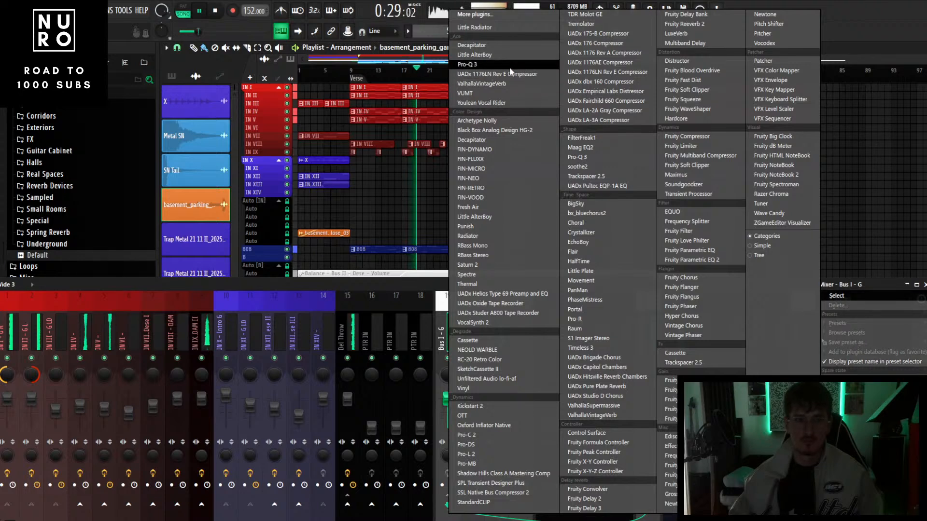
left_click(467, 65)
- Add two gentle bell cuts on Bus I - G, one in the upper mids and one of about -1.18 dB at 172 Hz
left_click_drag(537, 287, 538, 348)
left_click_drag(471, 245, 471, 251)
left_click_drag(333, 245, 332, 253)
left_click(346, 265)
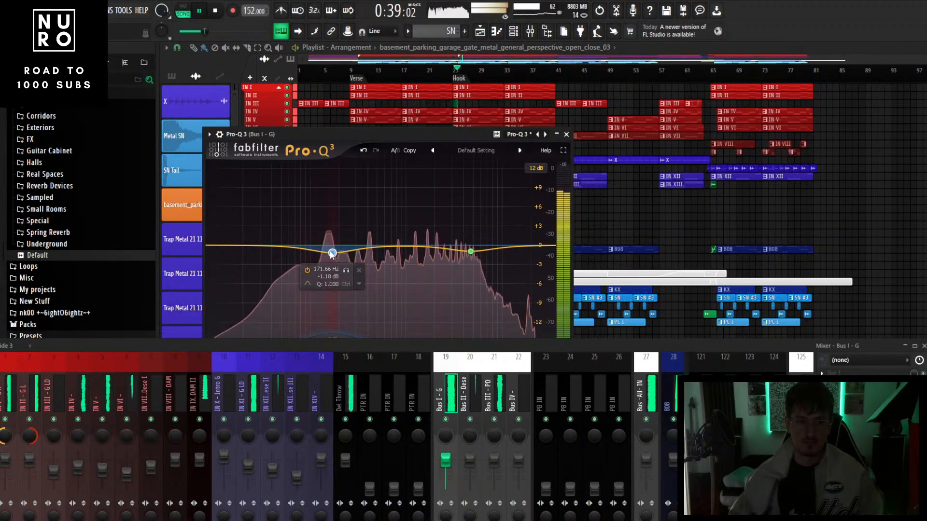
- Add a high cut and a 12 dB/oct low cut on Bus I - G, and set the low-mid bell to about -1.34 dB at 170 Hz
left_click_drag(498, 345, 490, 394)
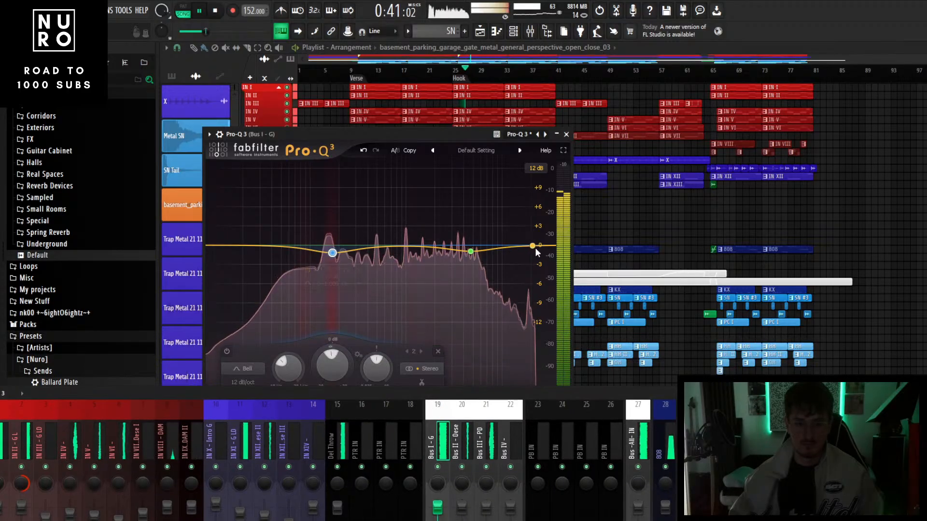
left_click_drag(534, 246, 511, 247)
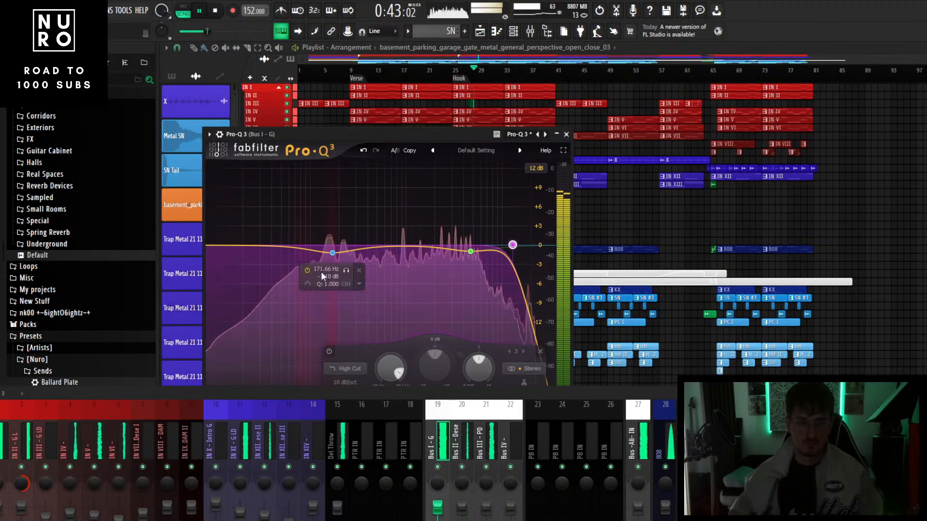
left_click(285, 247)
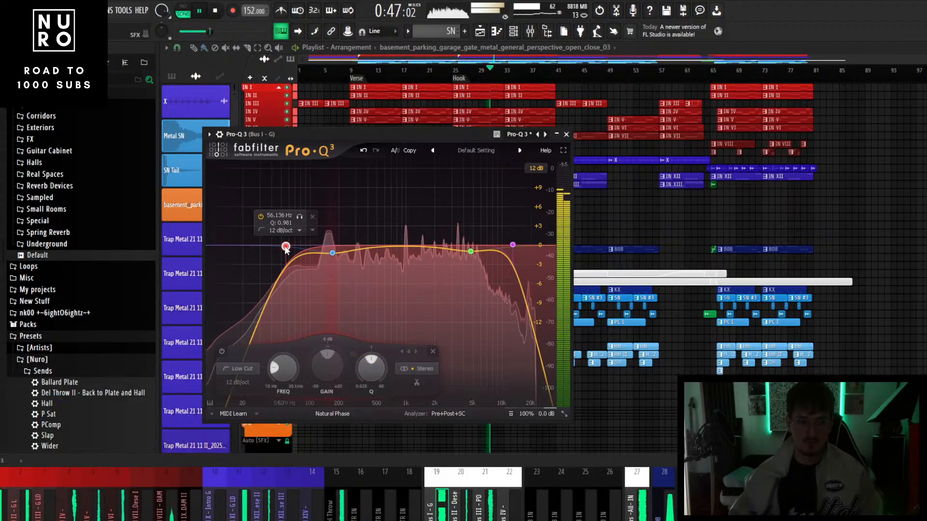
left_click_drag(285, 247, 330, 255)
left_click(331, 254)
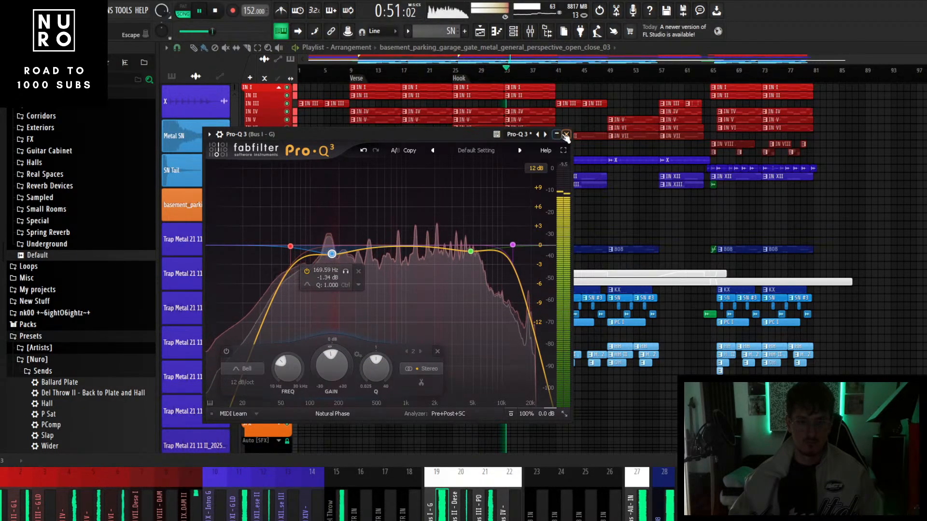
left_click(566, 134)
- Insert a Pro-Q 3 equaliser on the Bus III - PD mixer channel
scroll(555, 212, "up", 2)
scroll(555, 213, "up", 3)
scroll(555, 213, "down", 5)
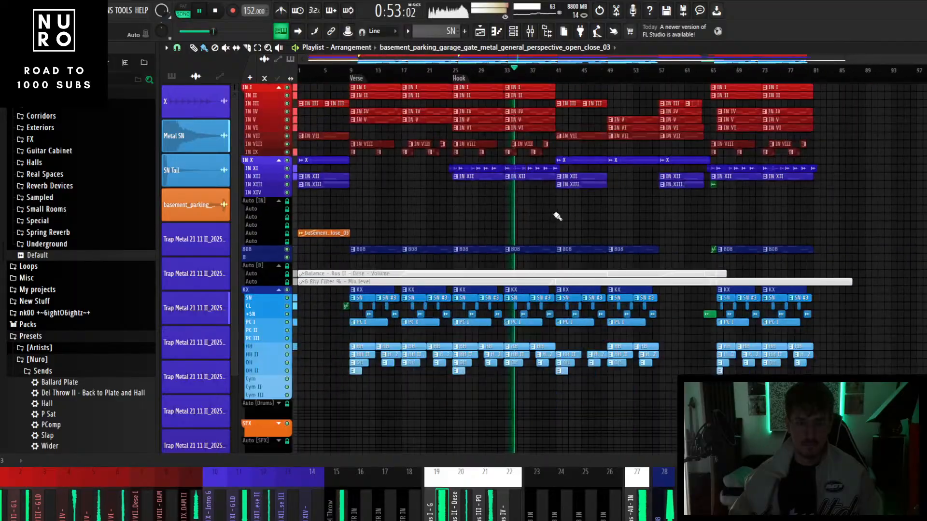
left_click_drag(568, 453, 522, 290)
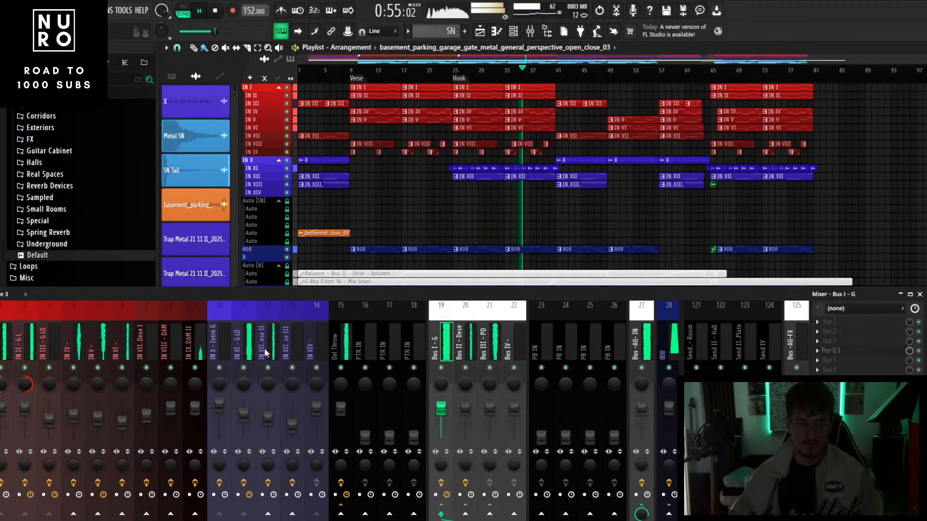
left_click_drag(234, 295, 300, 265)
left_click(518, 316)
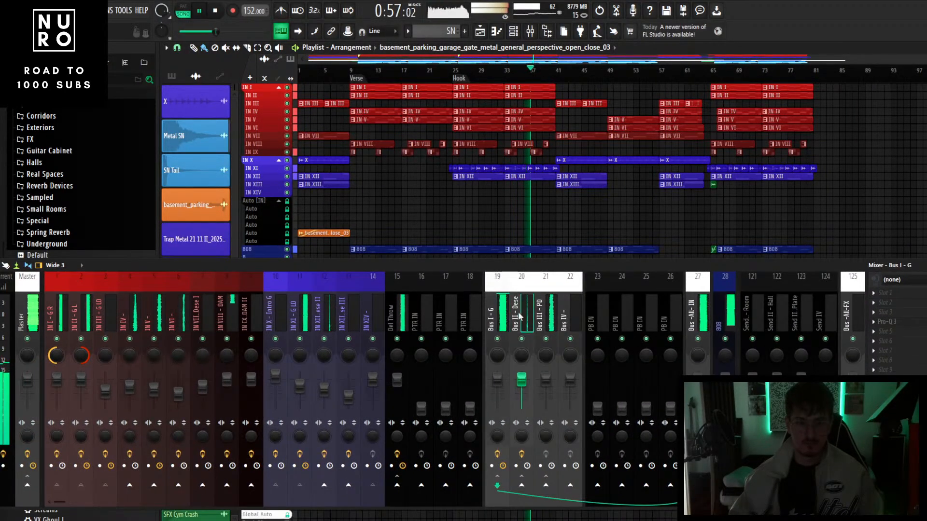
scroll(519, 316, "down", 3)
left_click(478, 317)
left_click(924, 324)
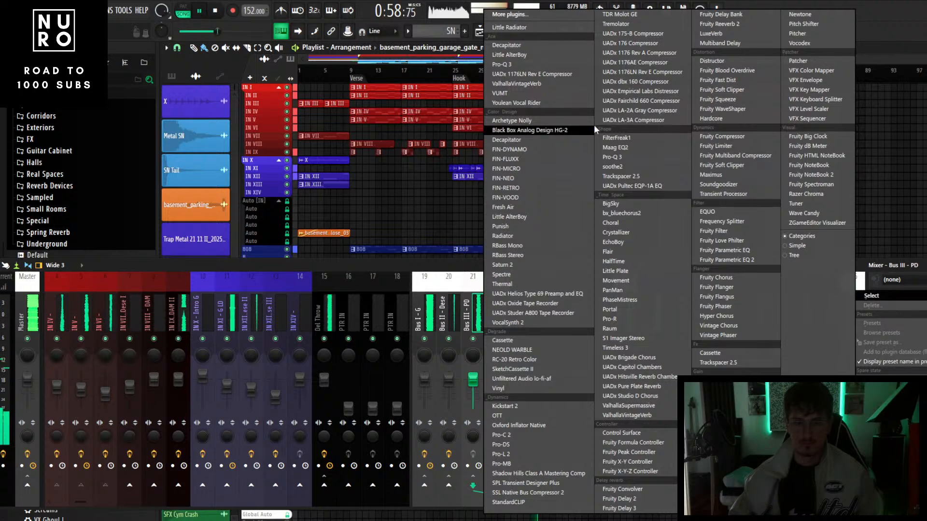
left_click(502, 65)
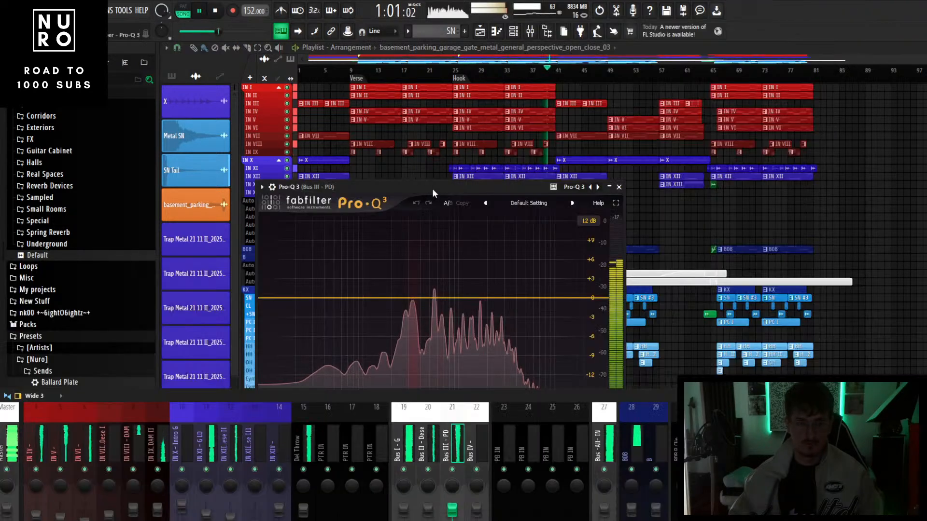
- Add two small mid bell cuts on Bus III - PD, one about -1.18 dB at 525 Hz, and a 12 dB/oct low cut at about 125 Hz
left_click_drag(450, 242, 446, 248)
left_click(465, 247)
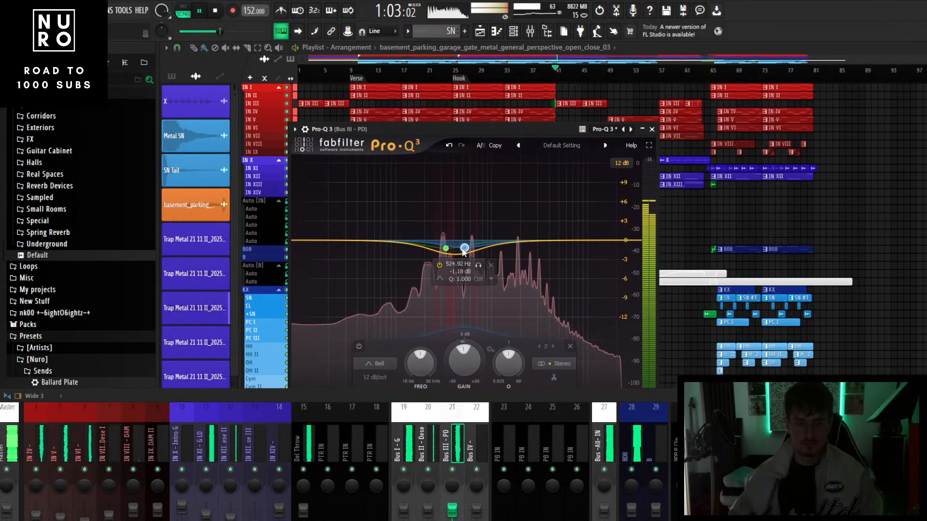
left_click(312, 241)
left_click_drag(311, 241, 405, 240)
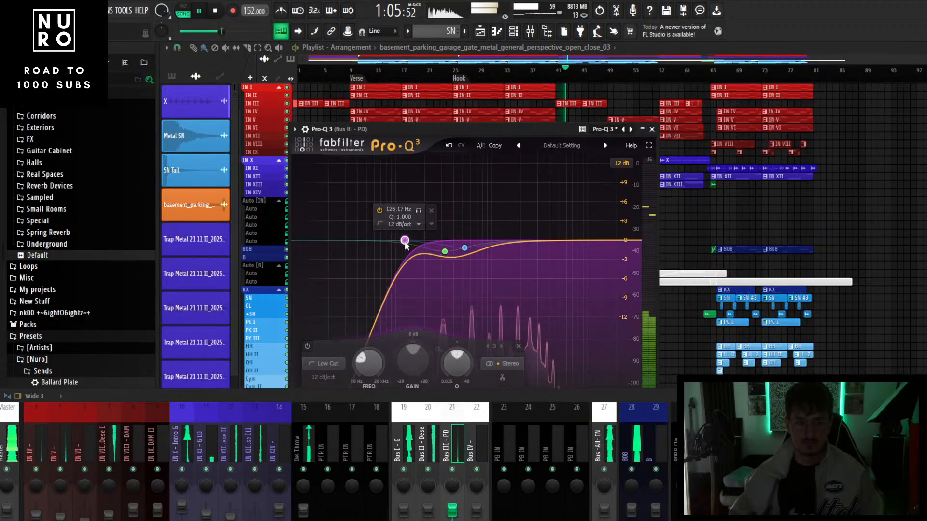
left_click(652, 129)
- Insert a Pro-Q 3 equaliser on the 808 mixer channel below the Trackspacer effect
scroll(531, 220, "up", 6)
scroll(456, 222, "down", 3)
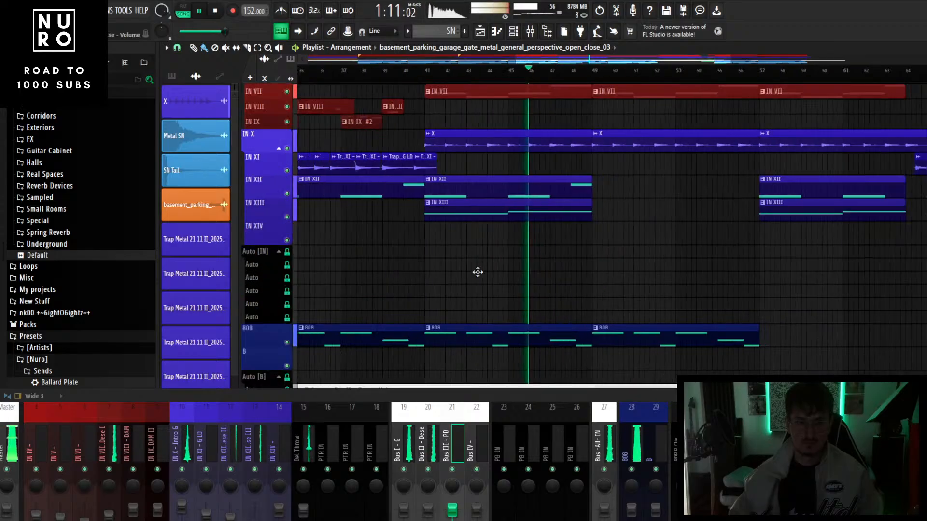
scroll(481, 272, "down", 4)
scroll(551, 258, "down", 2)
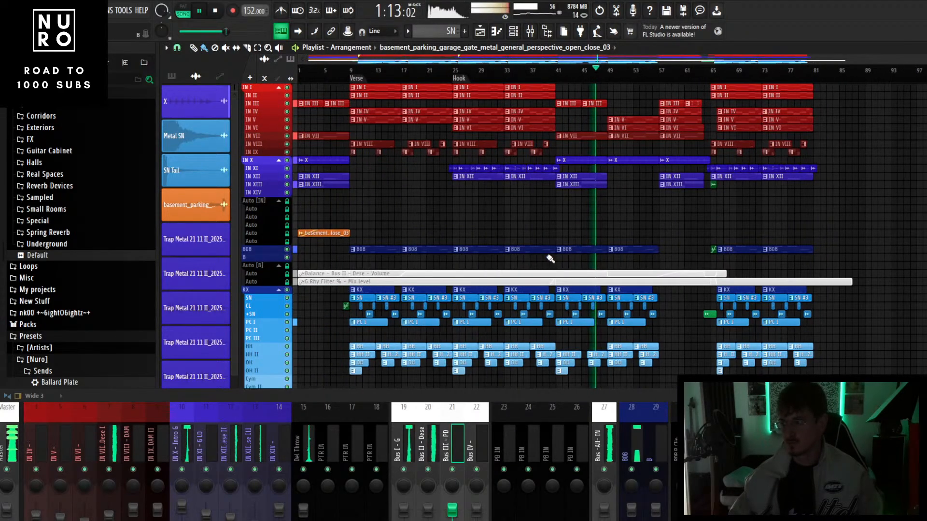
scroll(550, 257, "down", 2)
left_click_drag(659, 397, 623, 320)
left_click(598, 355)
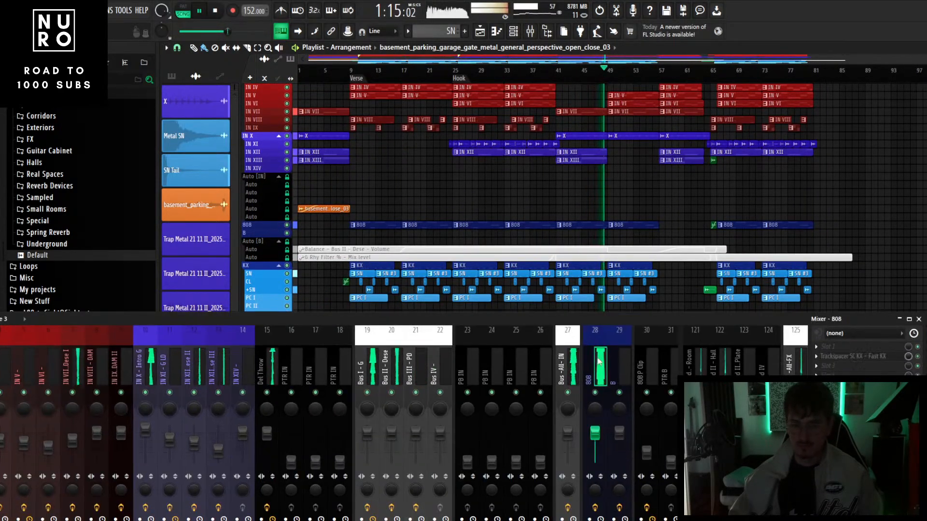
left_click(834, 367)
left_click(491, 64)
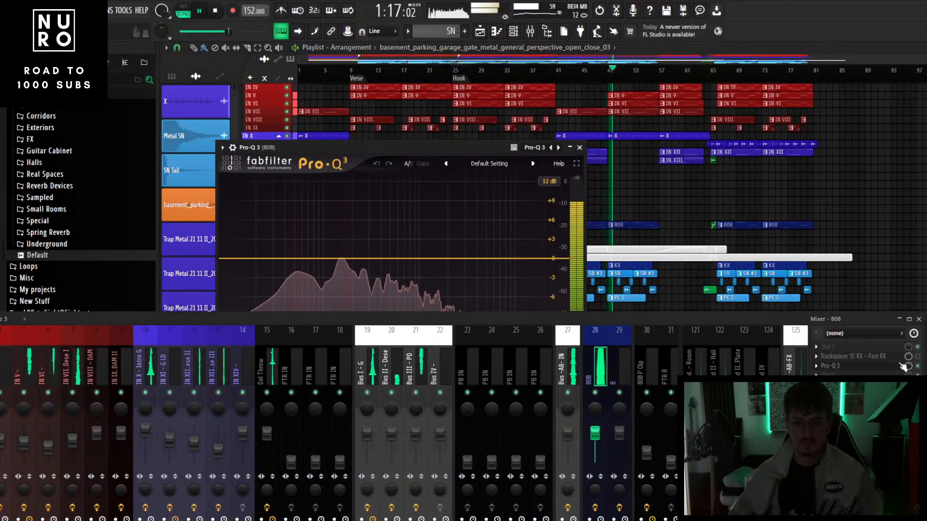
- Cut the 808 with a bell of about -1.89 dB at 170 Hz and a gentle low shelf near 55 Hz with Q 0.300
left_click_drag(619, 325, 608, 394)
left_click_drag(344, 258, 347, 274)
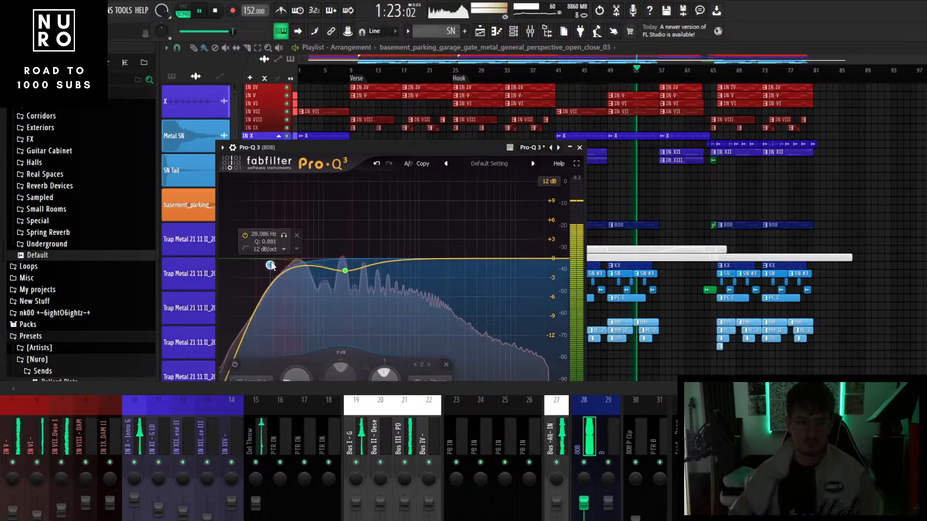
right_click(270, 264)
left_click(292, 329)
left_click_drag(264, 260, 299, 270)
right_click(265, 264)
left_click(303, 331)
scroll(296, 268, "down", 5)
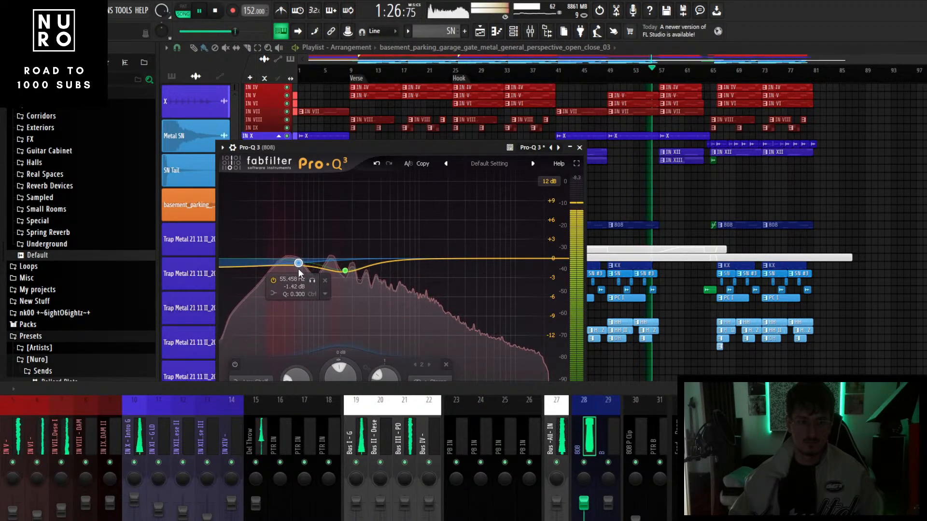
left_click_drag(299, 269, 301, 271)
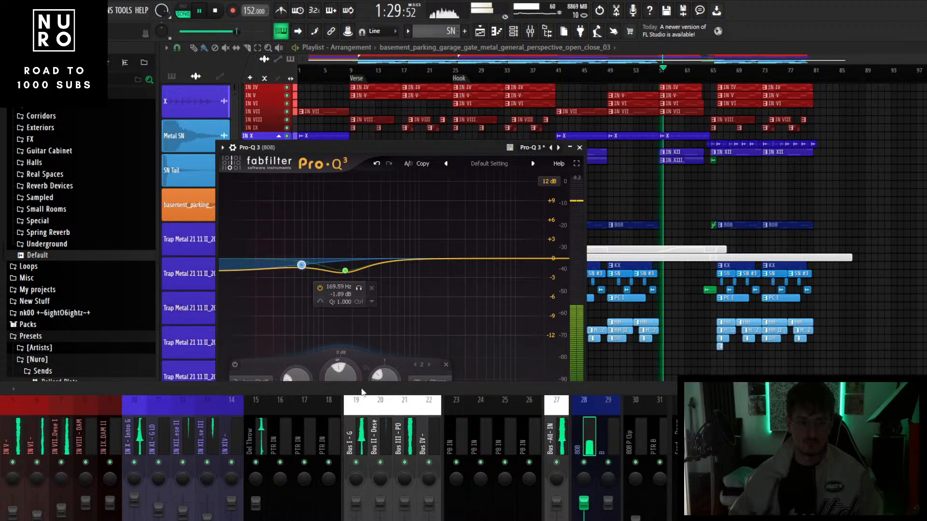
left_click_drag(345, 392, 337, 476)
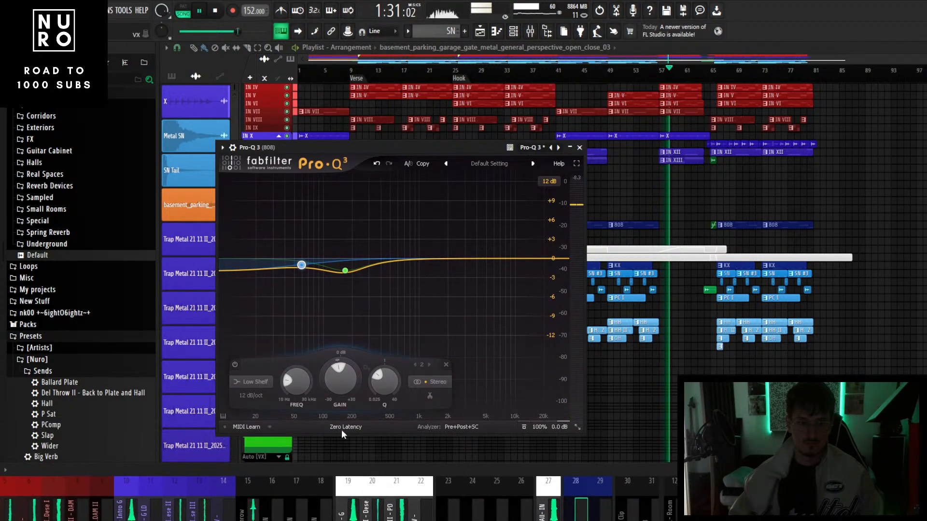
left_click(579, 147)
- Examine the effect chains and routing of the 808, 808 P Clip and Bus 808 mixer channels during playback
scroll(813, 189, "up", 4)
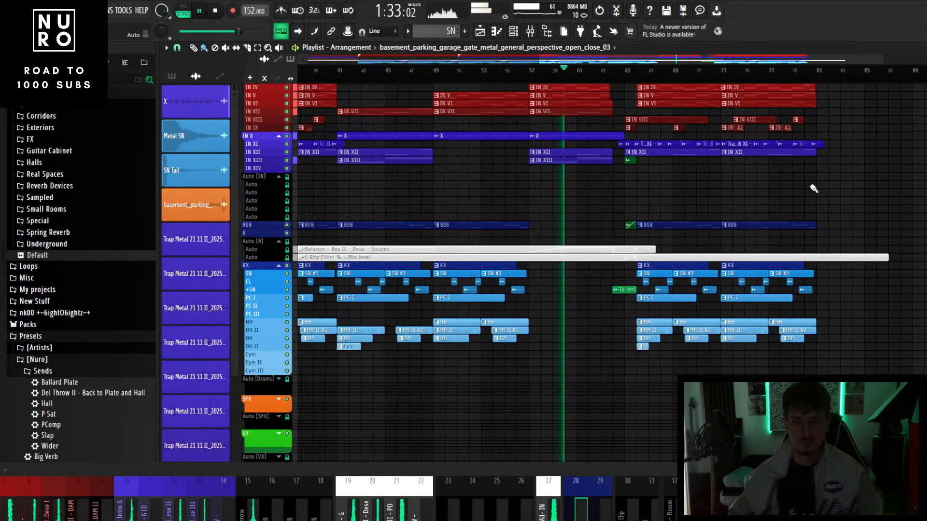
scroll(587, 244, "up", 5)
scroll(588, 244, "down", 4)
scroll(588, 244, "down", 5)
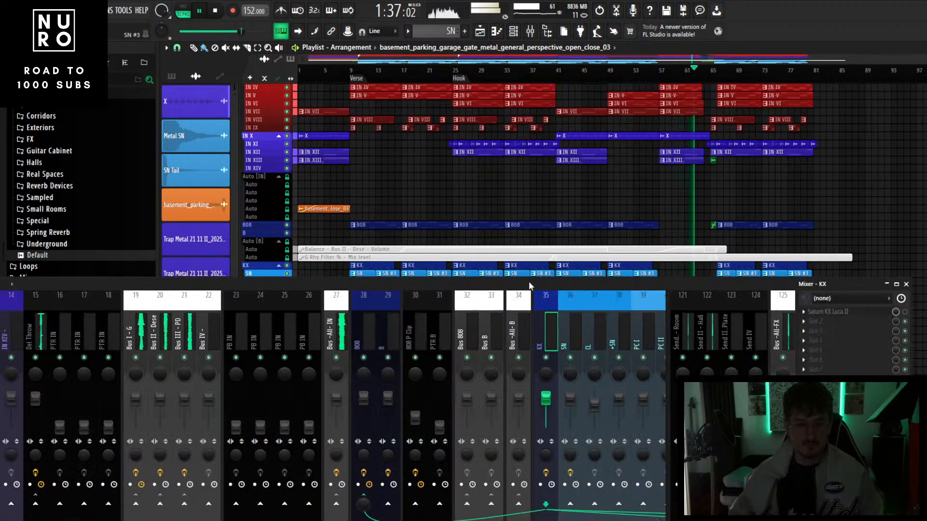
left_click_drag(529, 281, 537, 243)
left_click(378, 286)
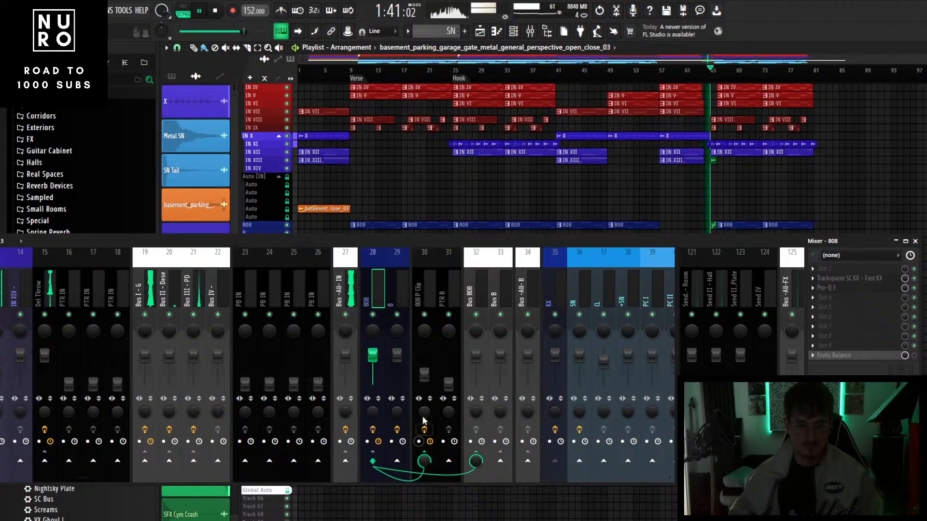
left_click(425, 379)
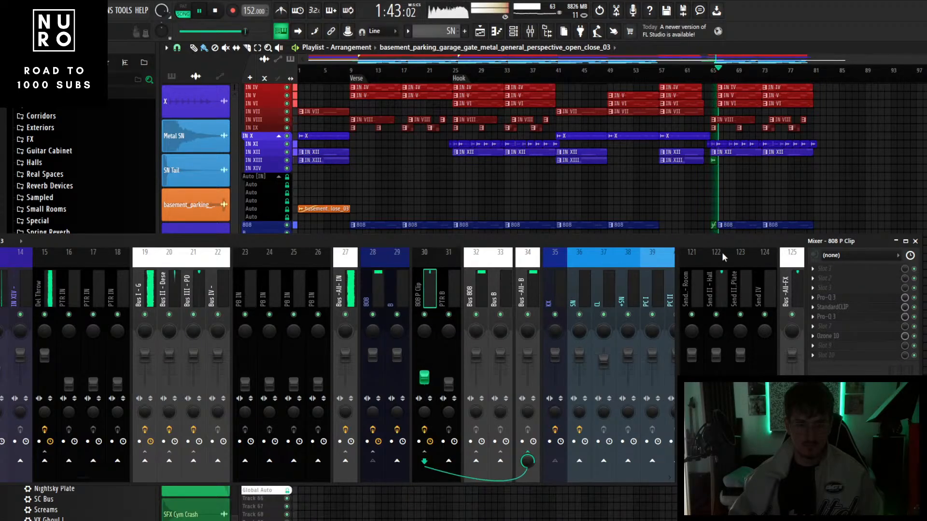
left_click_drag(722, 245, 723, 307)
scroll(731, 251, "up", 4)
scroll(707, 248, "up", 2)
scroll(705, 248, "down", 6)
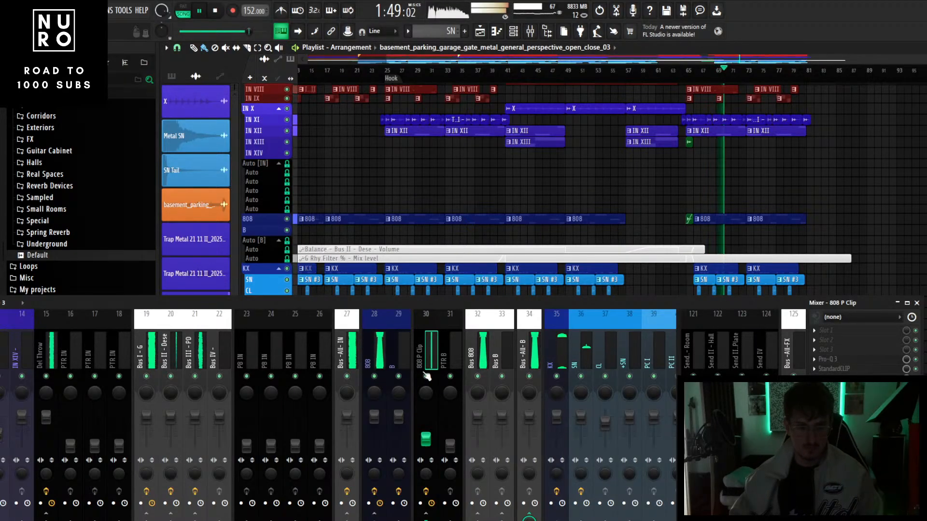
left_click(484, 359)
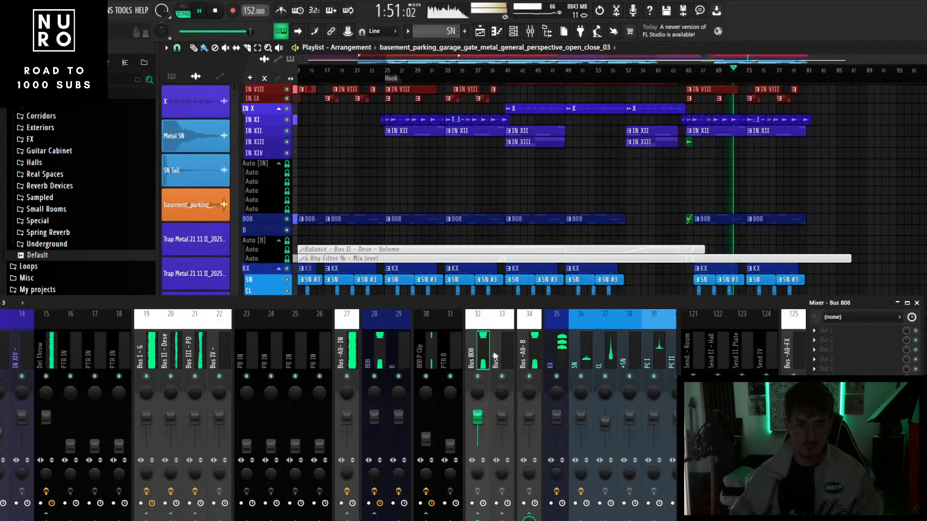
- Add a Pro-Q 3 to Bus 808 with a shallow bell cut and a 12 dB/oct high cut at about 13954 Hz
left_click(850, 360)
left_click(452, 65)
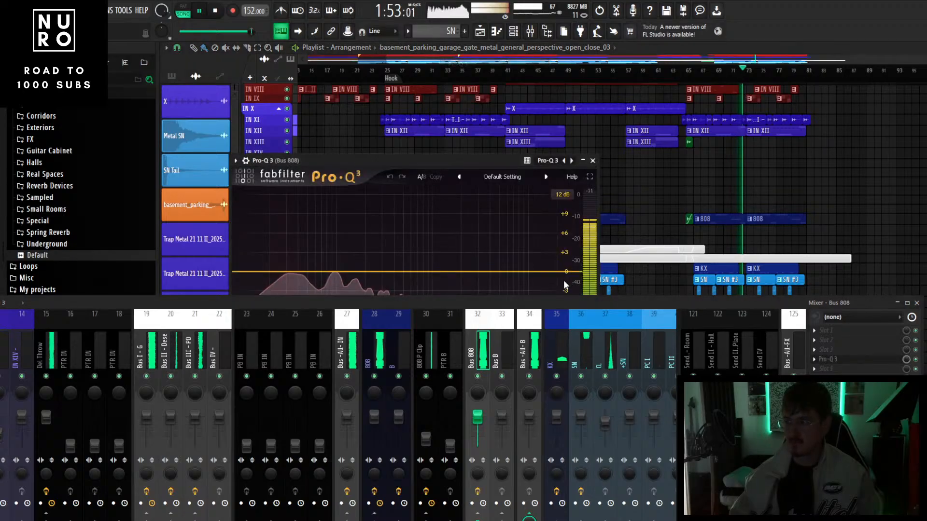
left_click_drag(416, 305, 418, 369)
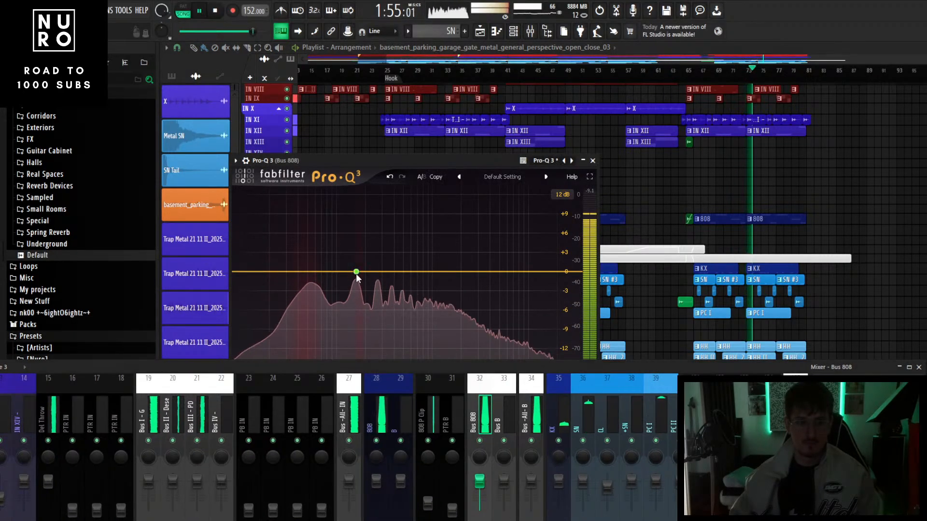
left_click_drag(356, 273, 357, 282)
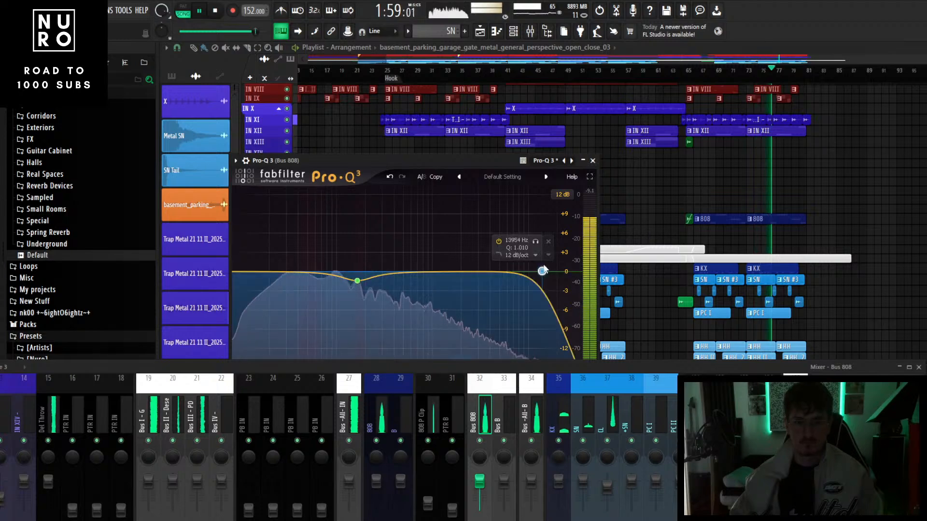
left_click(593, 160)
- Examine the closing section of the arrangement and the drum mixer channels during playback, and stop the song
scroll(838, 220, "up", 4)
scroll(788, 221, "down", 4)
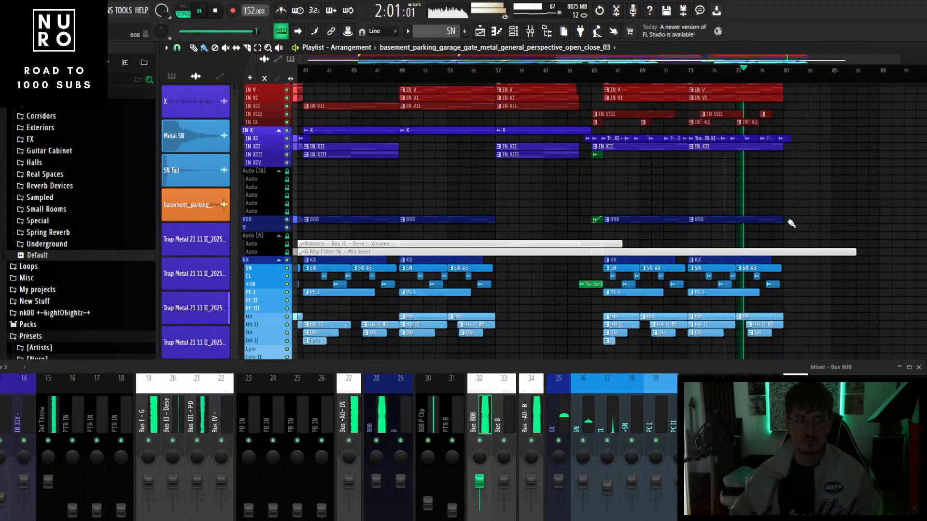
scroll(804, 270, "down", 2)
scroll(791, 299, "up", 3)
scroll(790, 302, "up", 2)
left_click_drag(615, 364, 614, 279)
scroll(549, 329, "down", 6)
key("space")
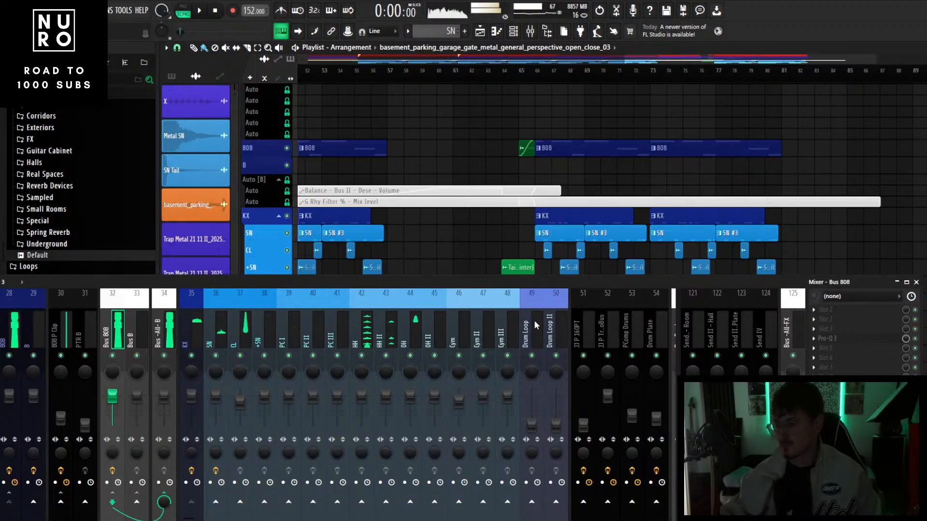
- Place the song position at the Hook marker at bar 25 and solo the KX drum track group
scroll(489, 197, "down", 4)
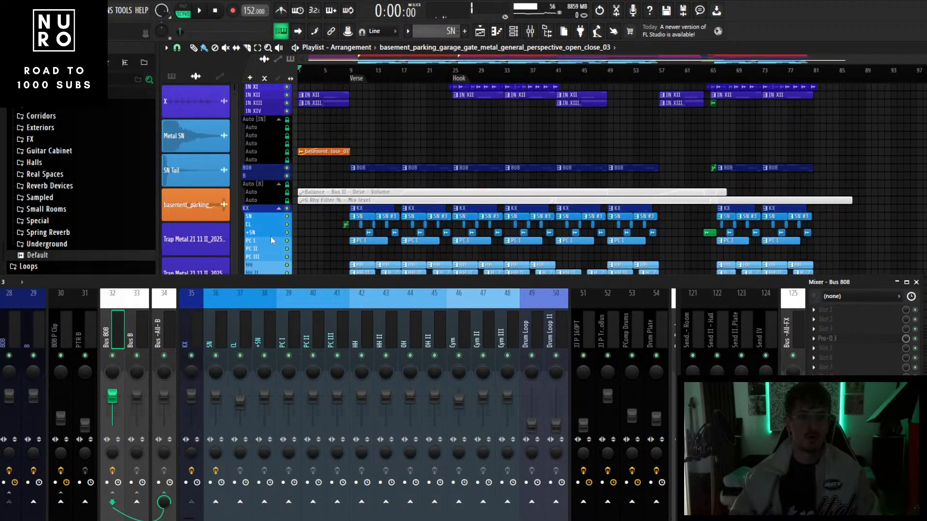
left_click_drag(459, 283, 438, 356)
scroll(463, 222, "up", 5)
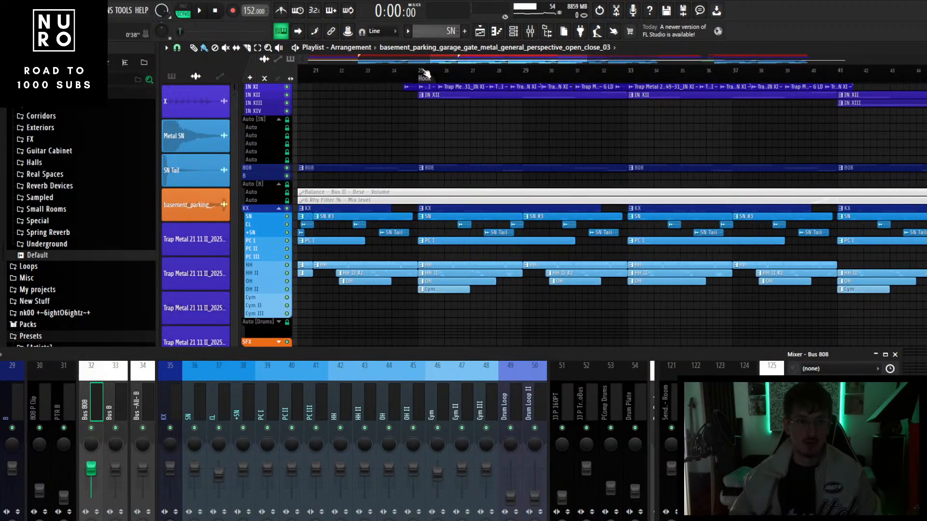
left_click(422, 71)
scroll(415, 172, "up", 6)
right_click(289, 216)
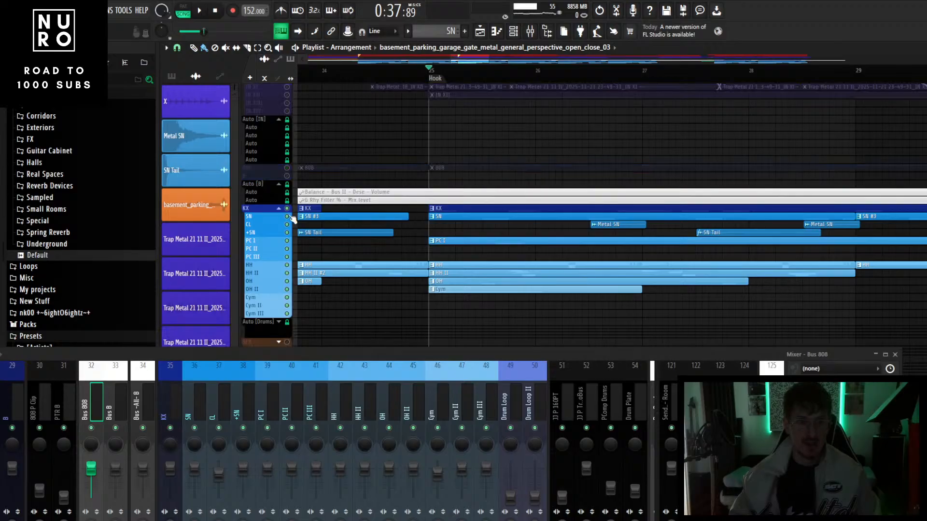
scroll(338, 225, "down", 2)
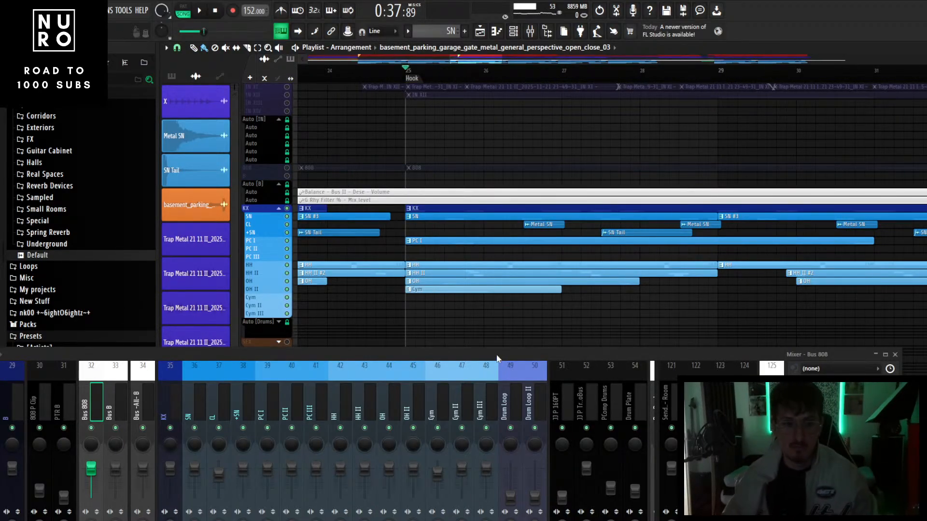
- Show the drum mixer channels with KX selected and audition the soloed drums from the hook
left_click_drag(497, 357, 519, 289)
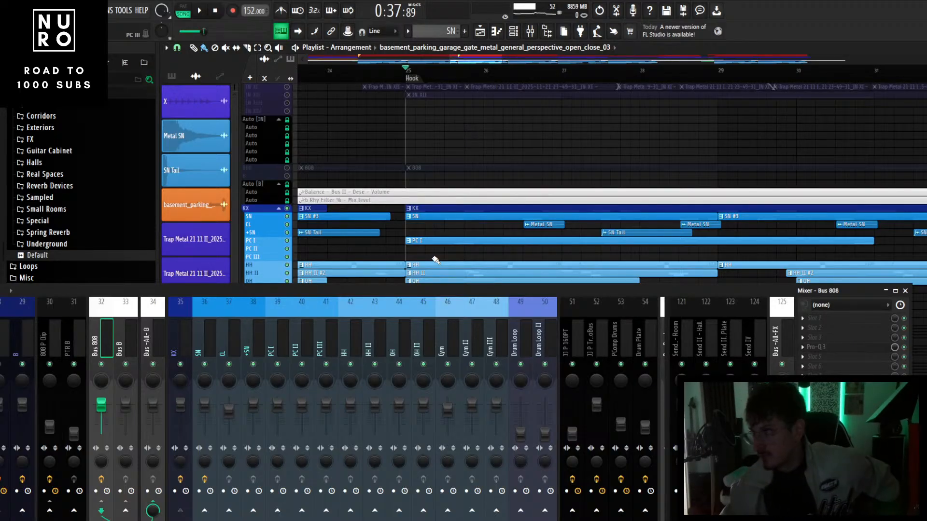
left_click_drag(467, 290, 476, 220)
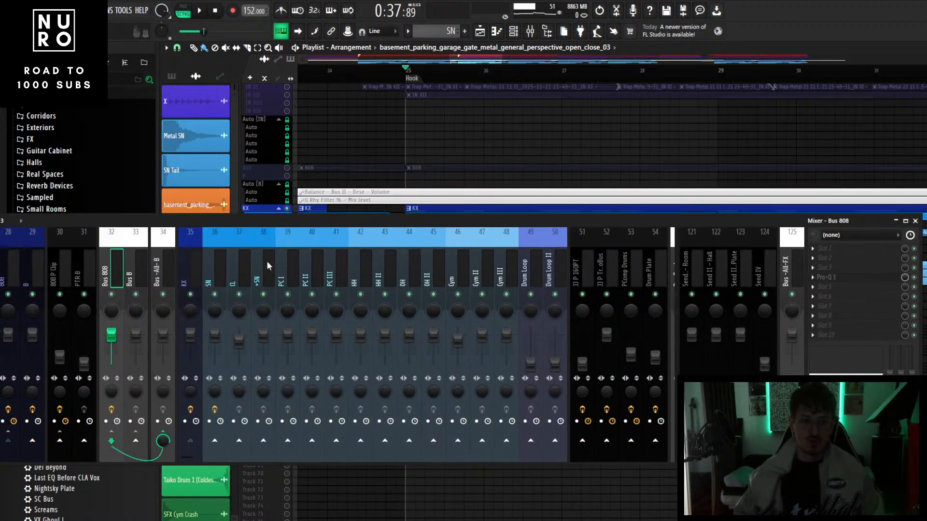
scroll(267, 263, "up", 3)
left_click(266, 263)
key("space")
scroll(267, 263, "down", 2)
scroll(267, 265, "down", 1)
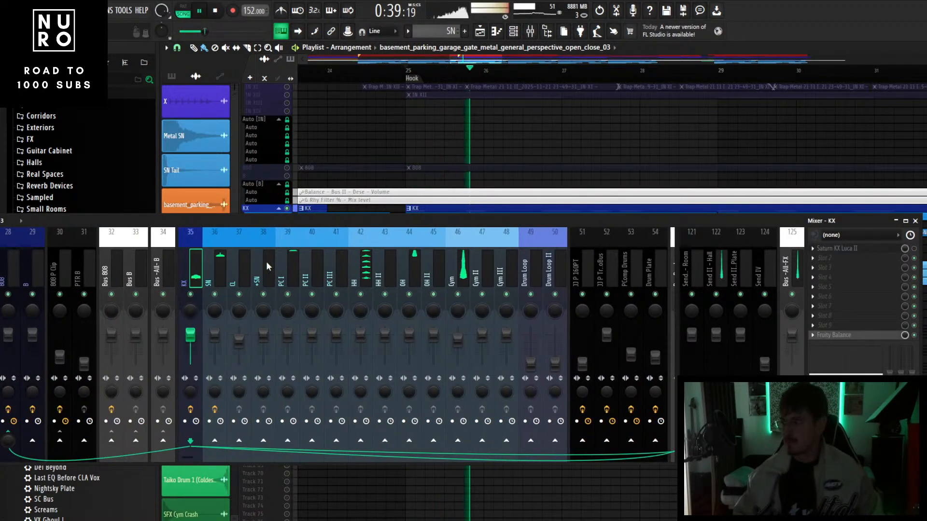
key("space")
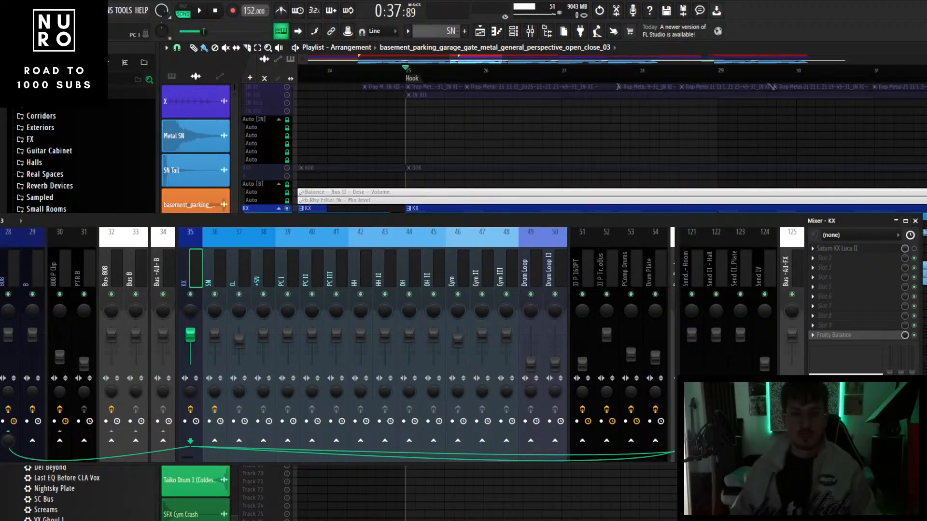
- Close the mixer, unsolo the drum group so all tracks play, and return the song position to the start
left_click(914, 221)
scroll(404, 167, "down", 5, "ctrl")
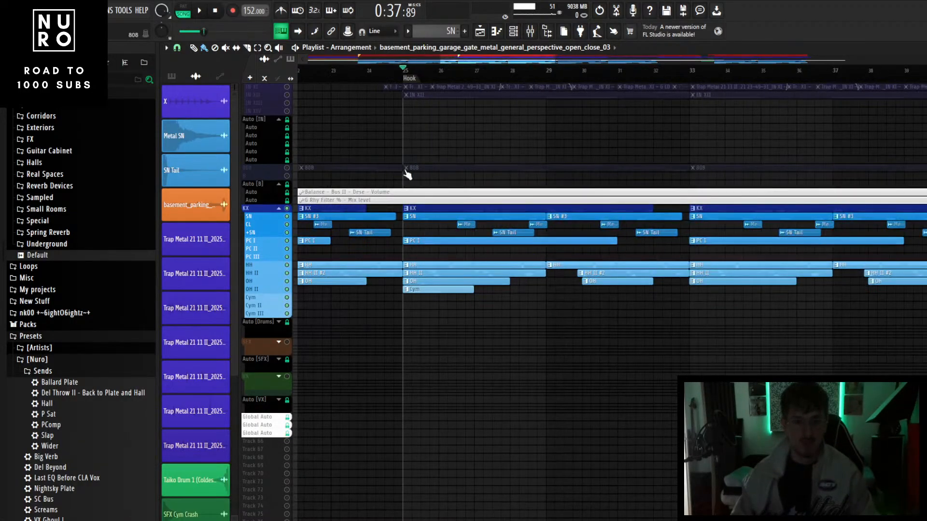
scroll(307, 173, "down", 2, "ctrl")
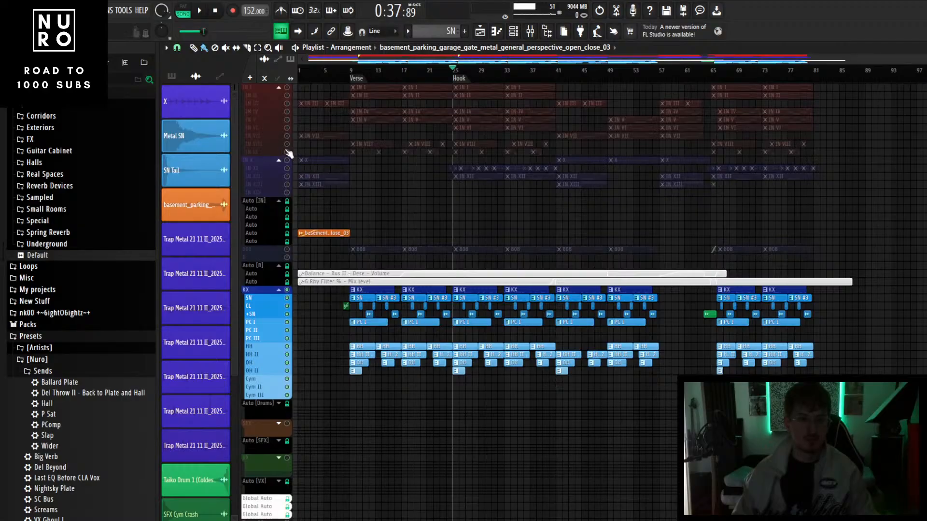
right_click(287, 151)
right_click(287, 151)
key("Home")
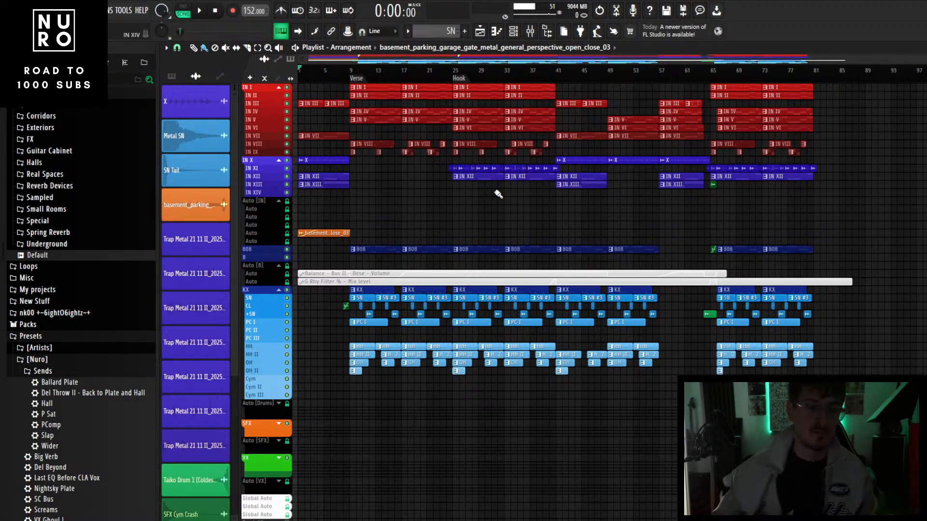
- Play the full arrangement from the start and follow it through the intro, verse and hook
key("space")
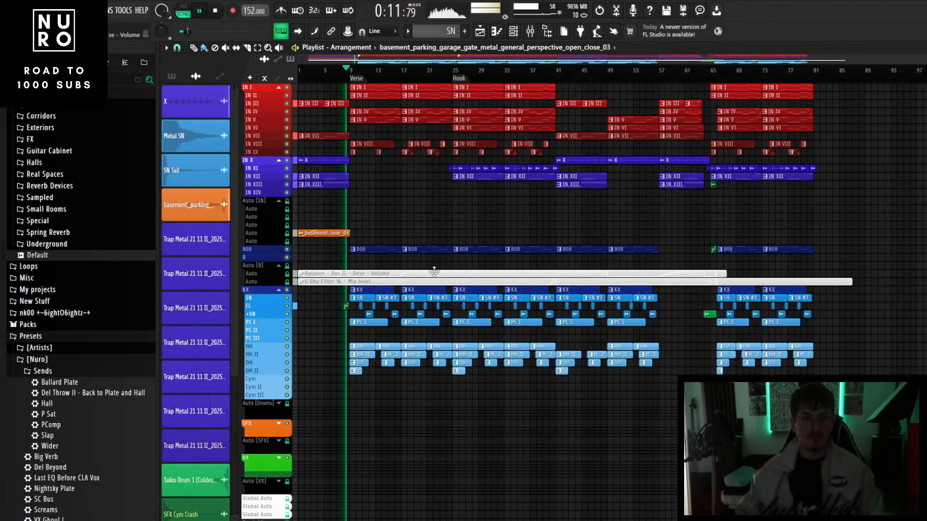
scroll(362, 296, "up", 5)
scroll(395, 314, "down", 5)
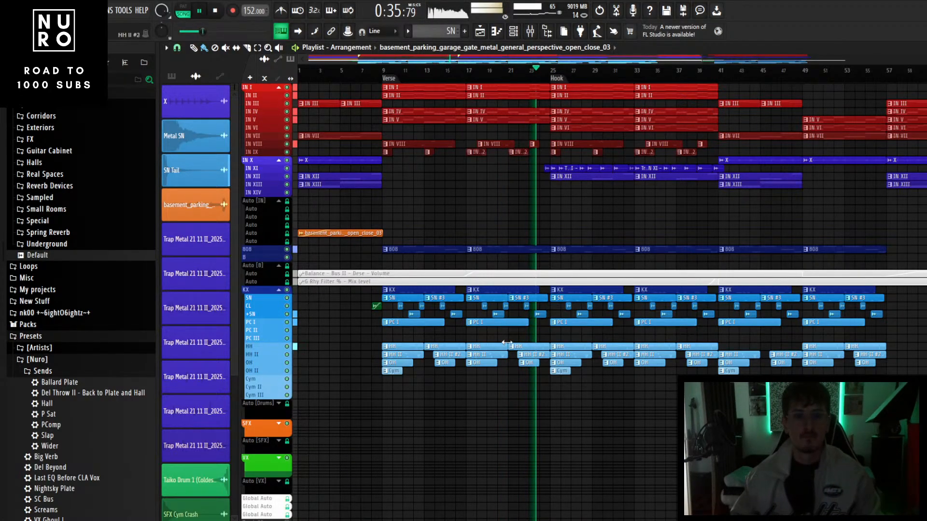
scroll(507, 381, "down", 3)
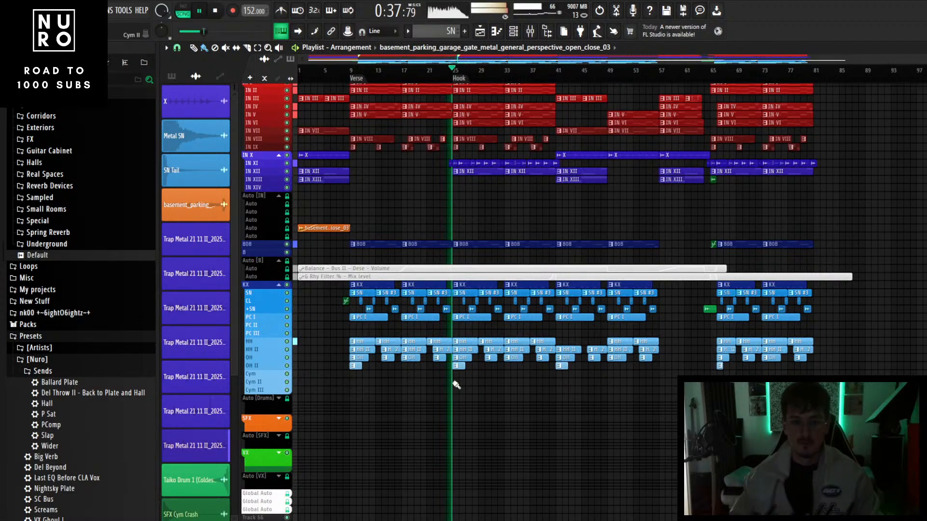
scroll(456, 384, "up", 5)
scroll(456, 385, "down", 5)
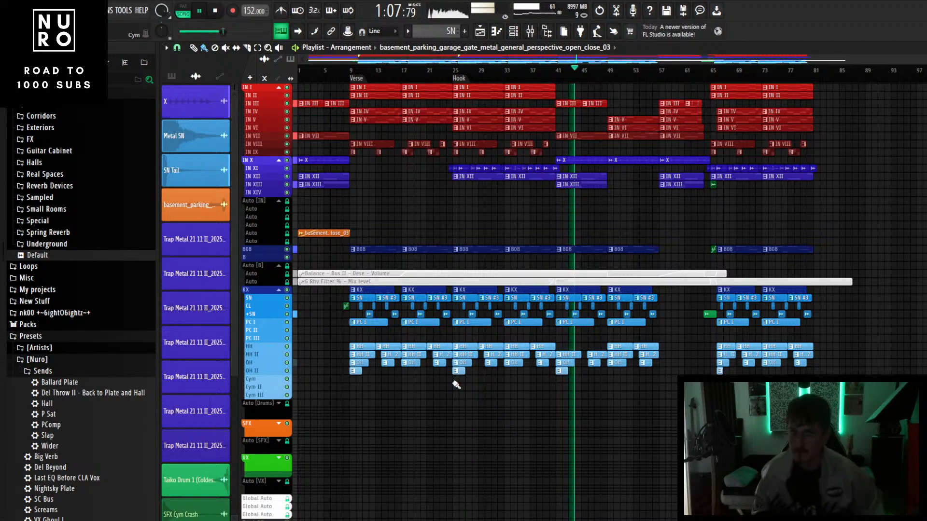
- Examine the section after the hook from bar 41 onward, comparing the instrument, 808 and drum clips during playback
scroll(664, 353, "up", 3)
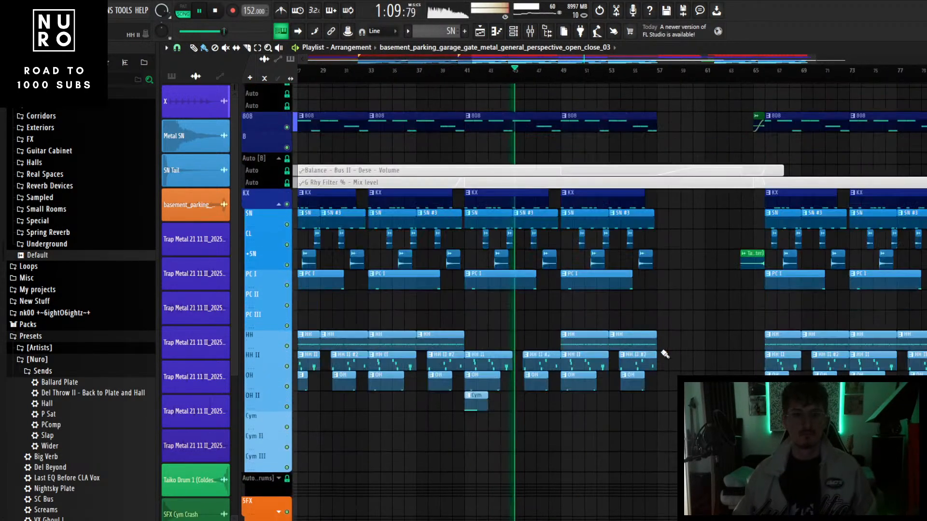
scroll(602, 364, "up", 2)
scroll(526, 296, "up", 4)
scroll(527, 299, "up", 3)
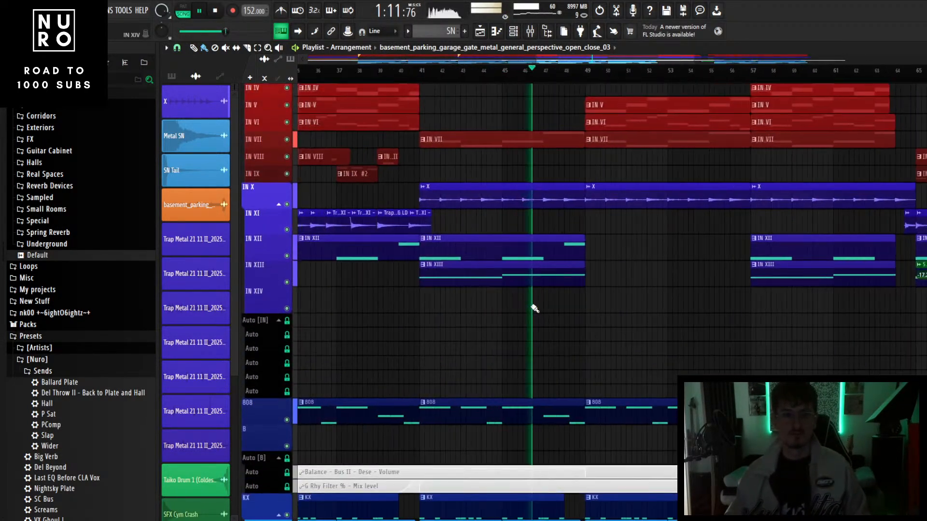
scroll(536, 311, "up", 3)
scroll(543, 321, "up", 3)
scroll(549, 327, "down", 3)
scroll(637, 362, "down", 5)
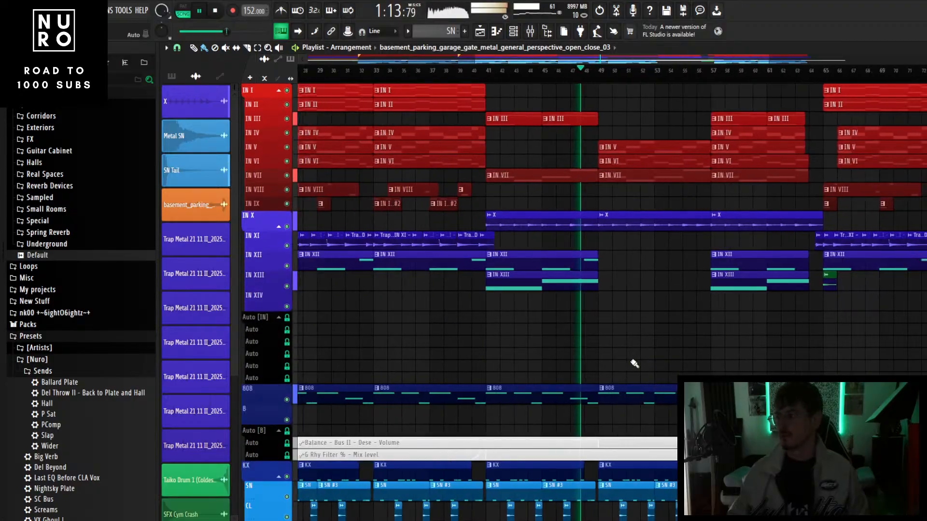
scroll(657, 270, "down", 3)
scroll(622, 239, "up", 3)
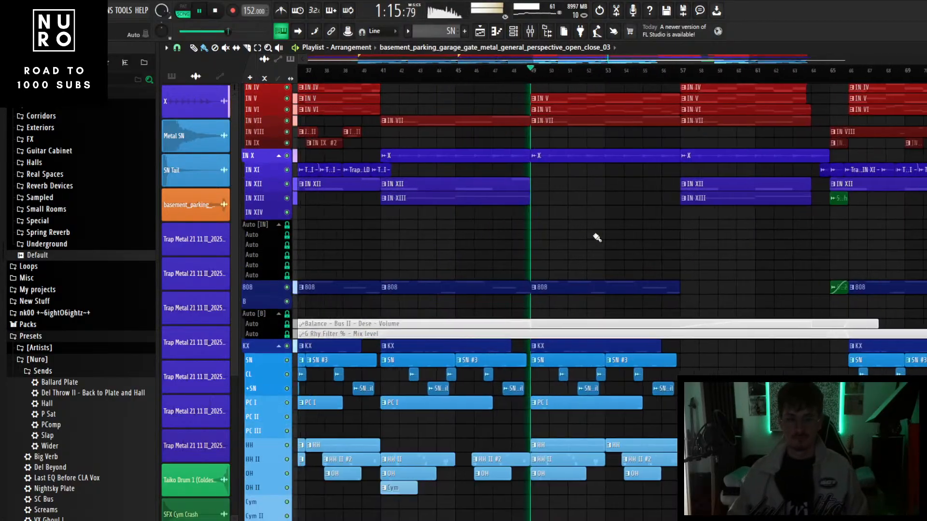
scroll(597, 237, "down", 4)
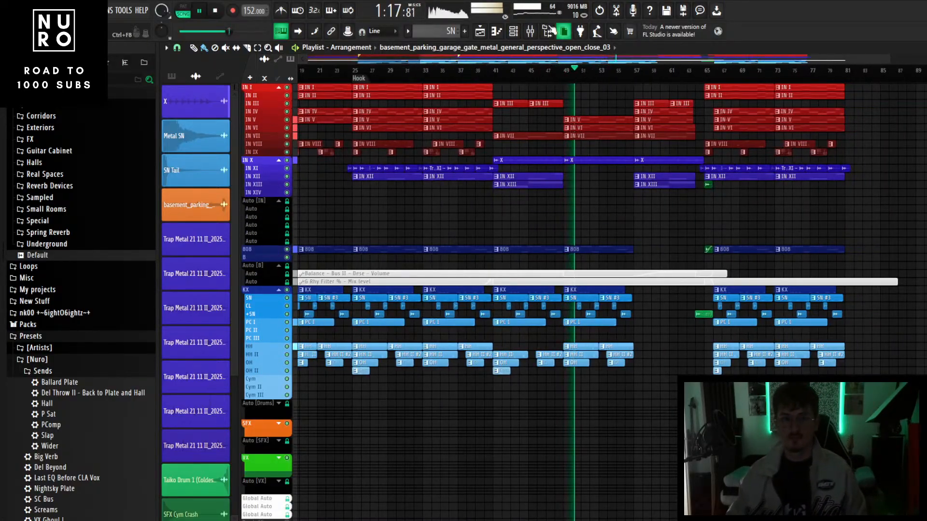
- Show the mixer beneath the playlist, watch the channel levels through the drum drop-out at bar 57, and stop playback
left_click(530, 31)
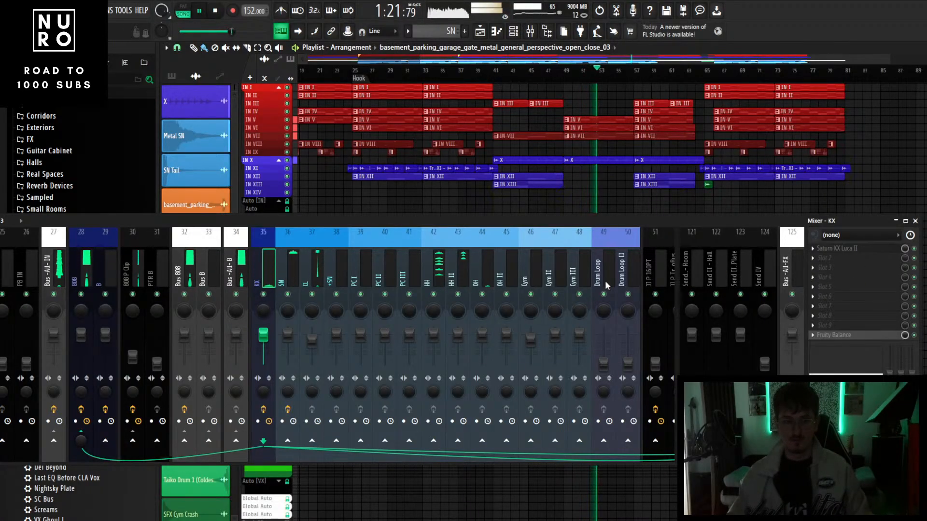
left_click_drag(729, 222, 701, 362)
scroll(579, 242, "down", 2)
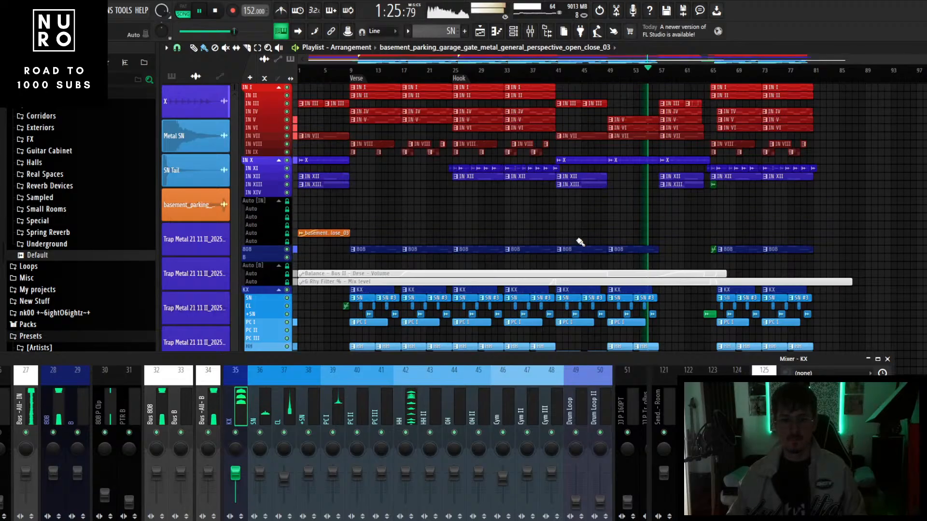
scroll(679, 259, "up", 3)
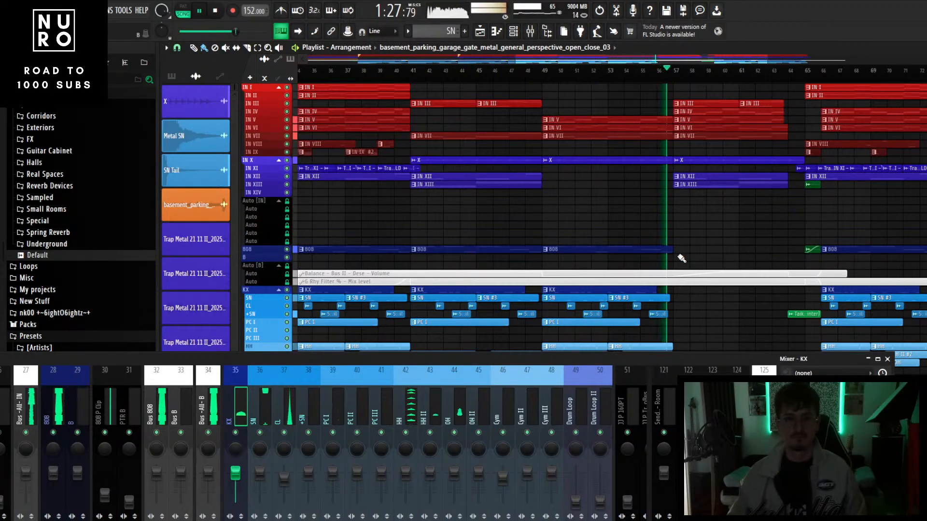
scroll(682, 259, "down", 2)
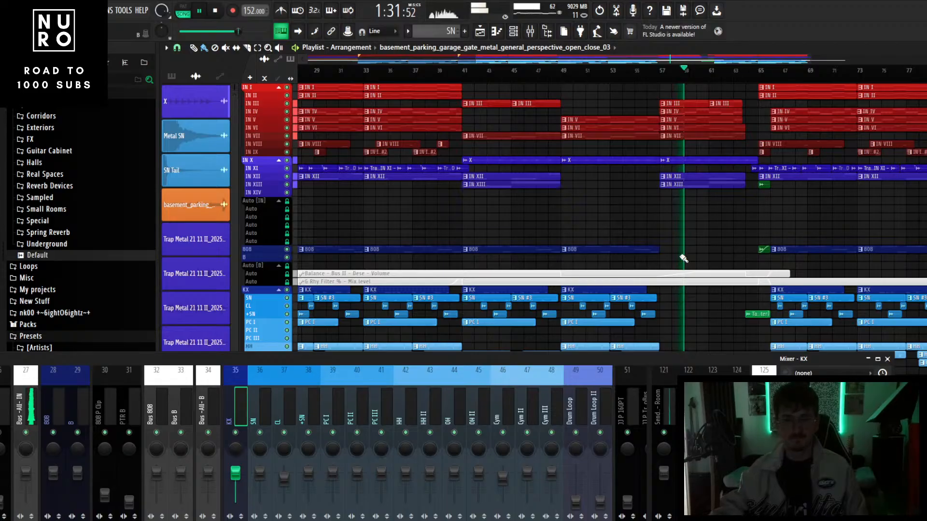
key("space")
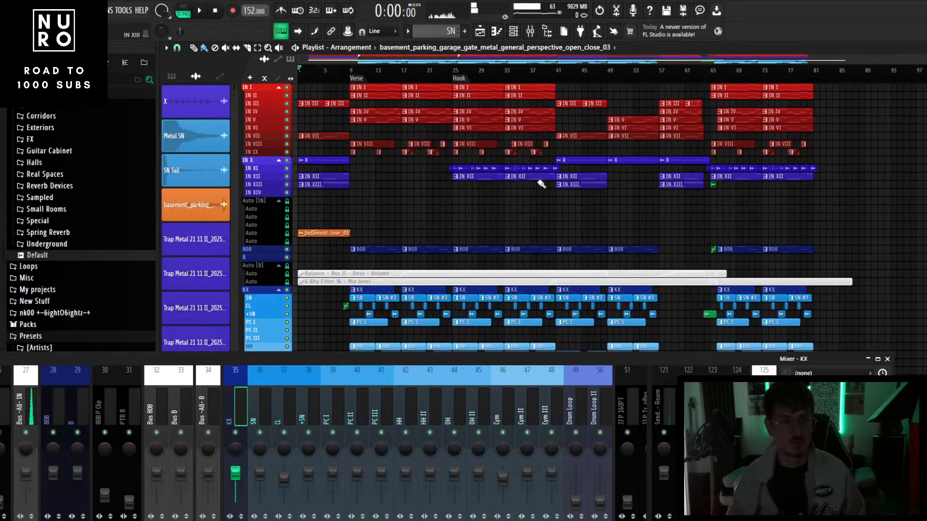
- Save the project and export it as the MP3 "Trap Metal 21 11 II" in the Trap Metal folder, replacing the existing file
left_click(9, 10)
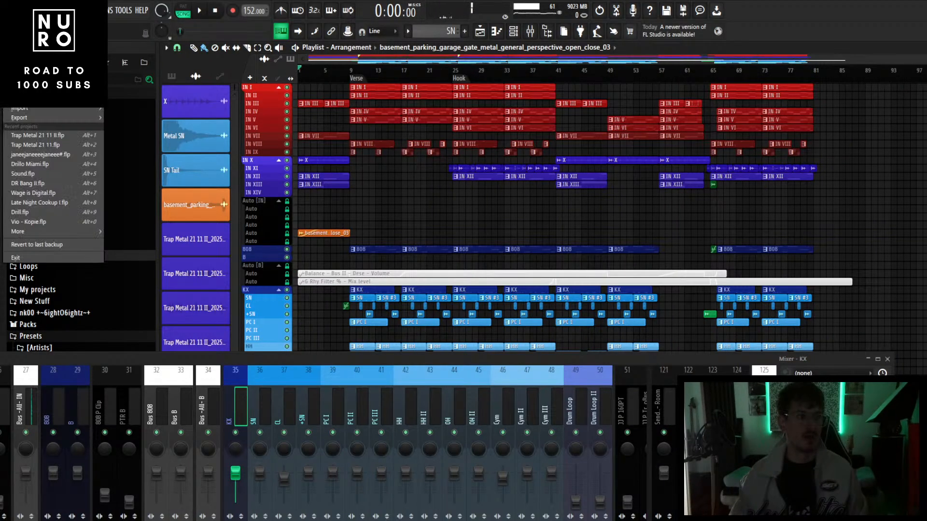
left_click(22, 58)
left_click(9, 10)
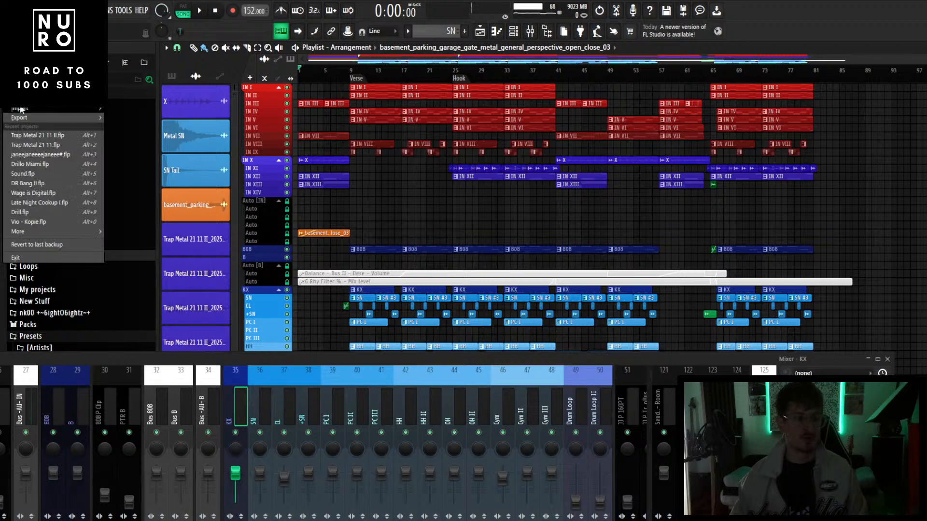
mouse_move(87, 115)
left_click(164, 137)
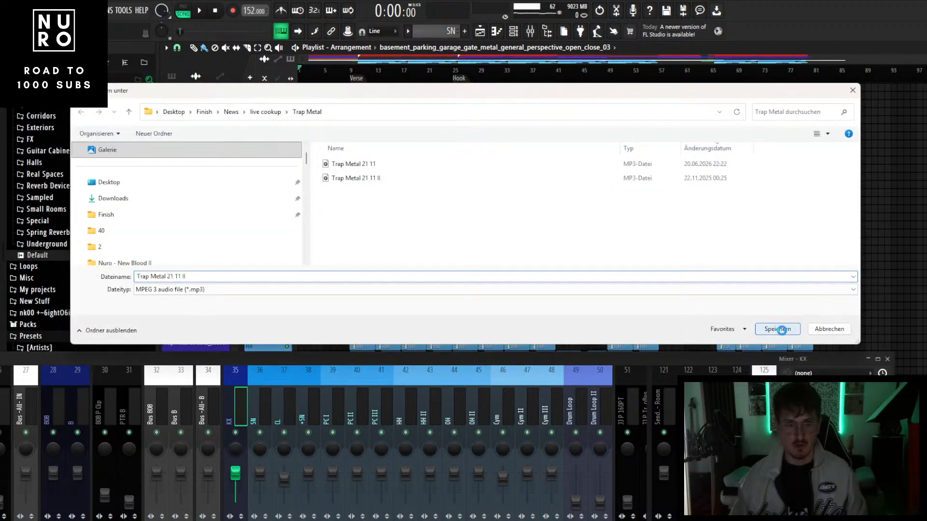
left_click(777, 328)
left_click(532, 268)
left_click(770, 328)
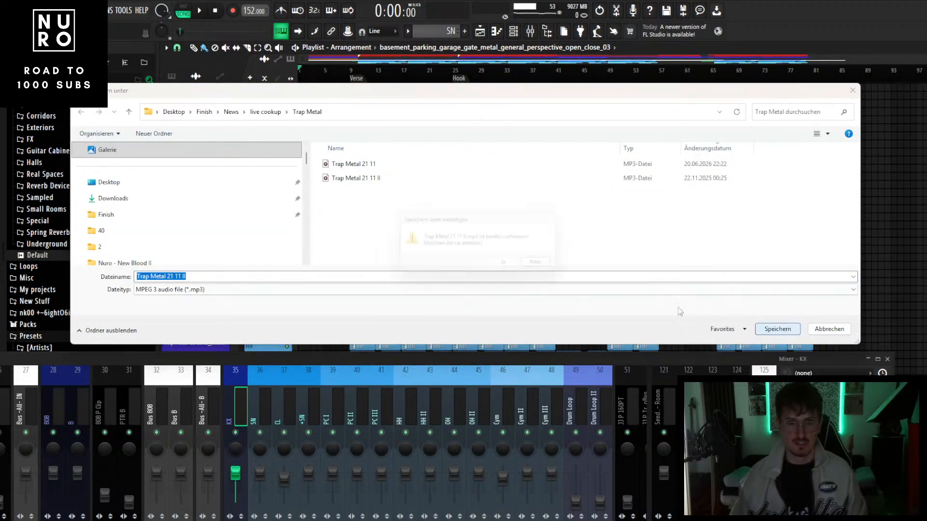
left_click(504, 268)
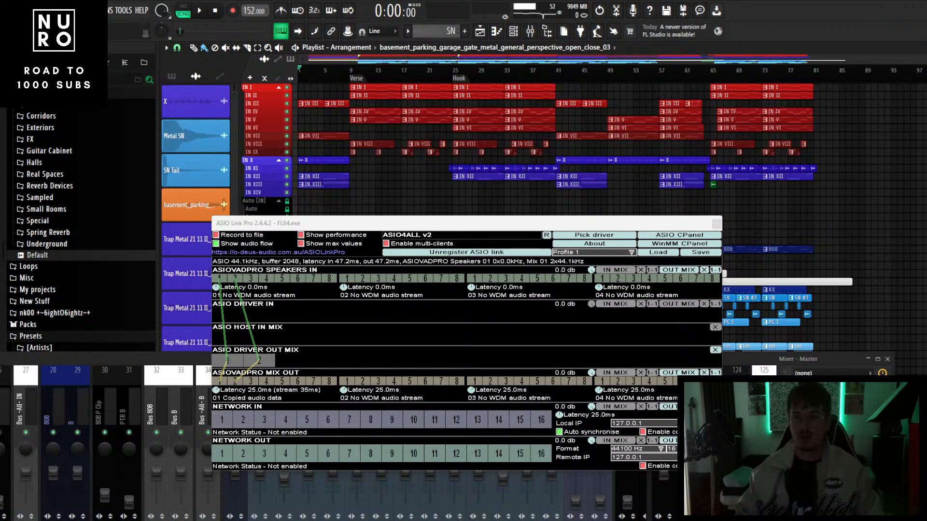
- Switch to File Explorer and move the Trap Metal folder from live cookup into the [Beats Done] folder on the desktop
left_click(898, 31)
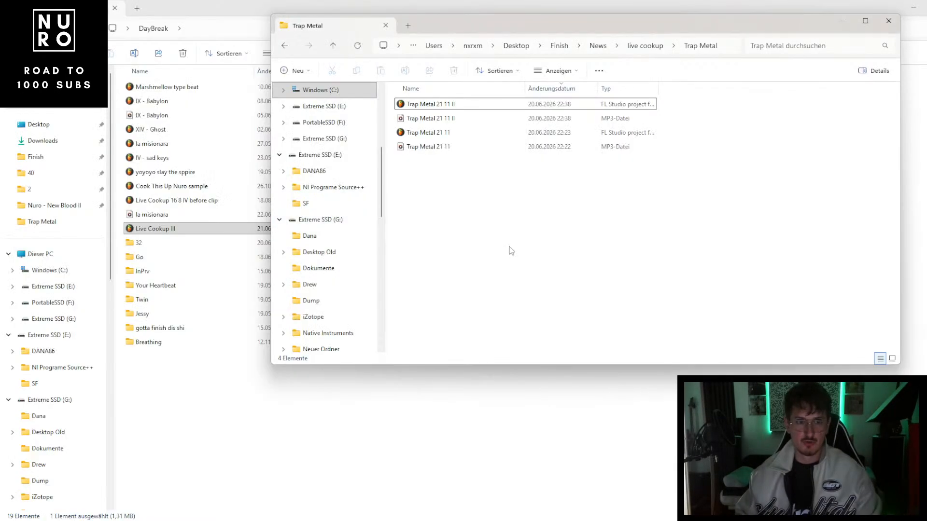
left_click(658, 48)
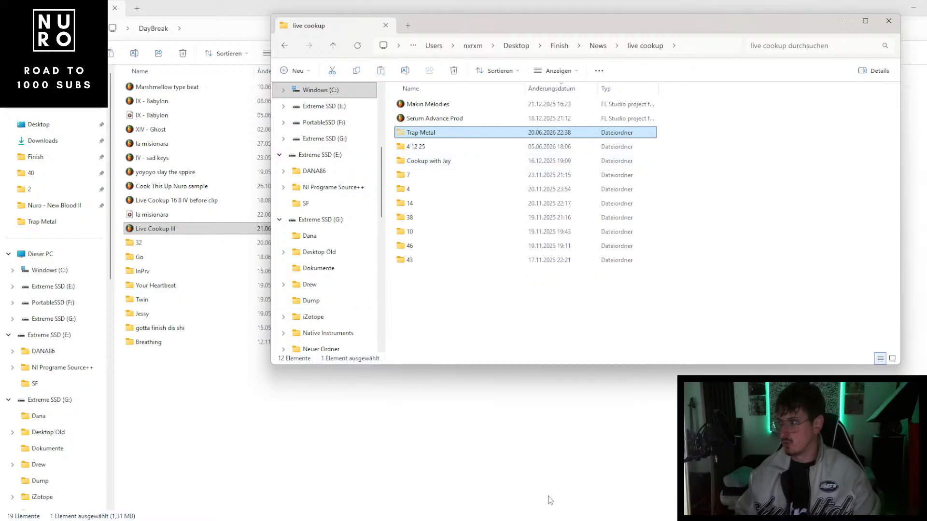
left_click(566, 520)
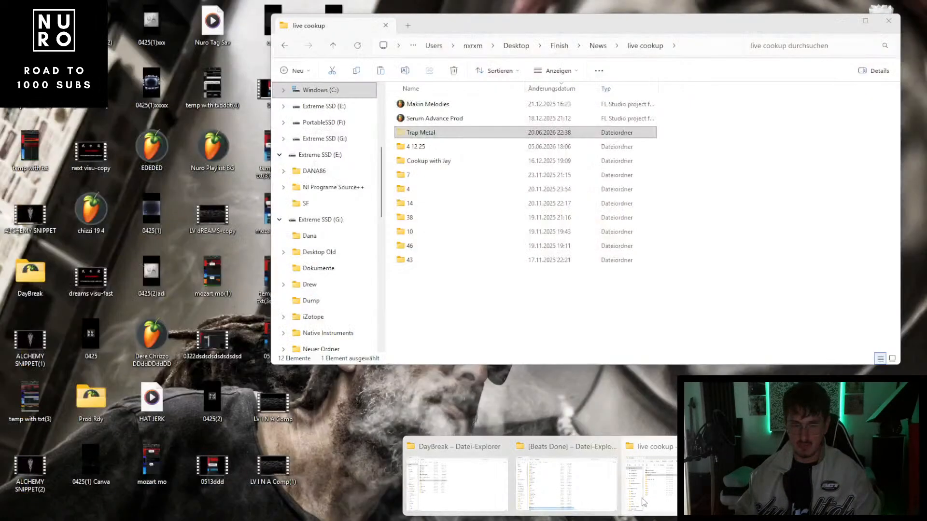
left_click(636, 493)
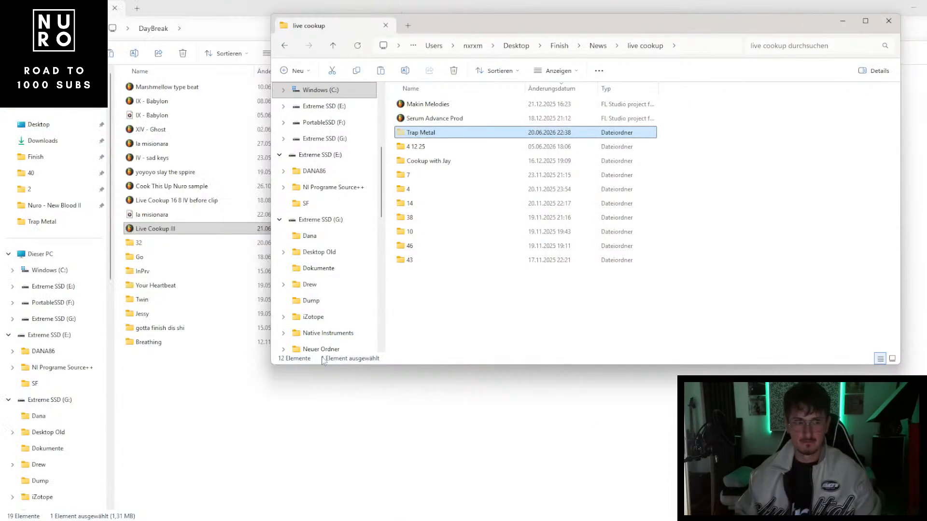
left_click(286, 421)
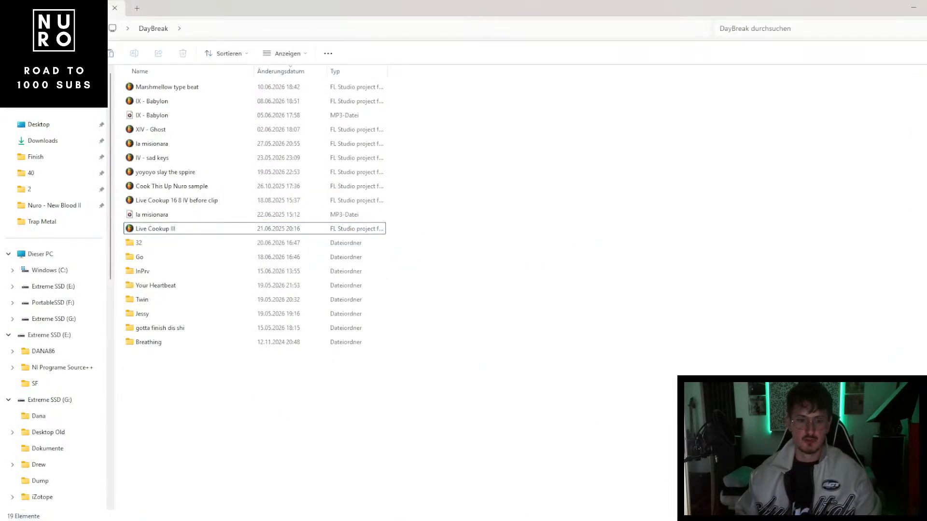
left_click(566, 520)
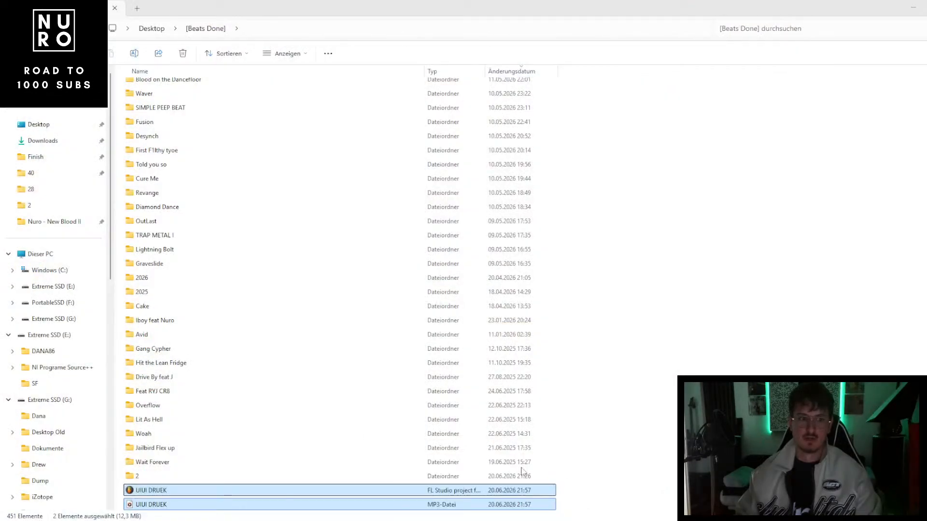
left_click(565, 482)
left_click(648, 394)
key("ctrl+v")
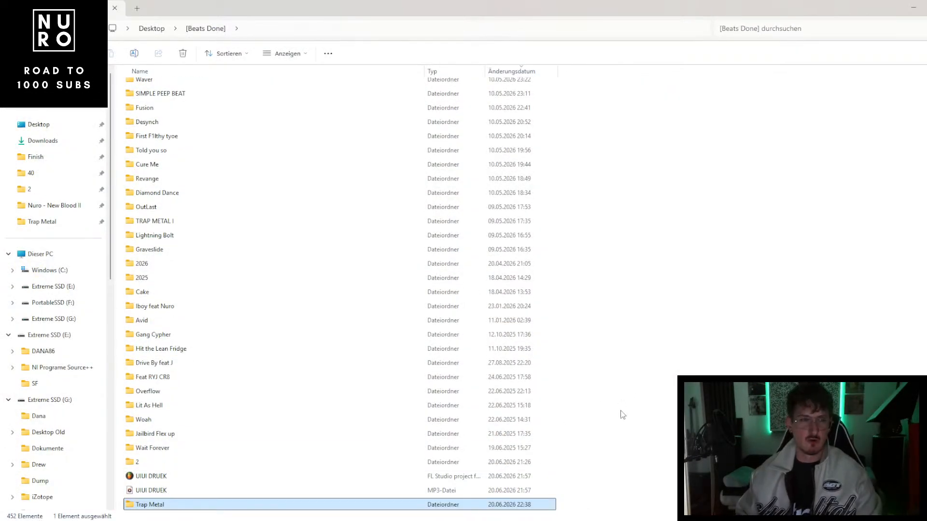
left_click(914, 9)
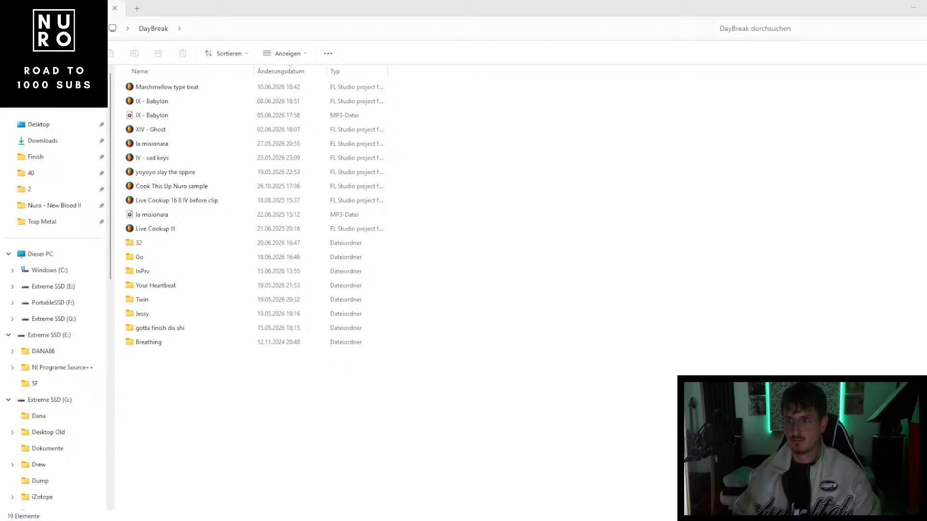
- Switch to the browser and open the video "PRESIDENT - Destroy Me" from the YouTube search results
key("alt+Tab")
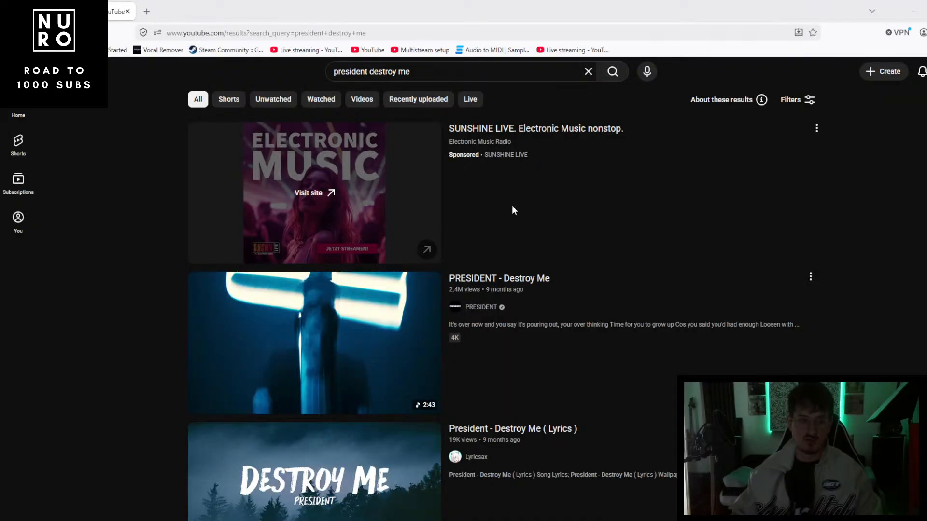
scroll(512, 205, "down", 1)
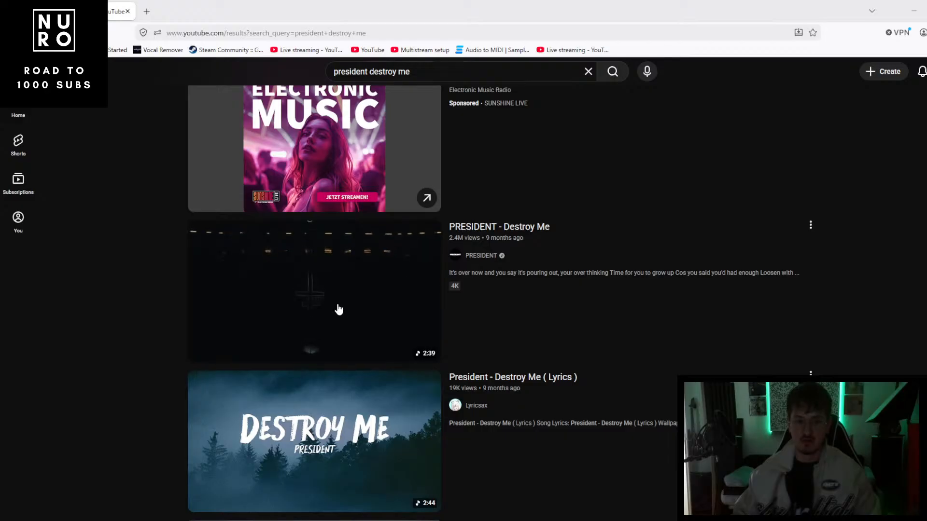
scroll(333, 362, "down", 1)
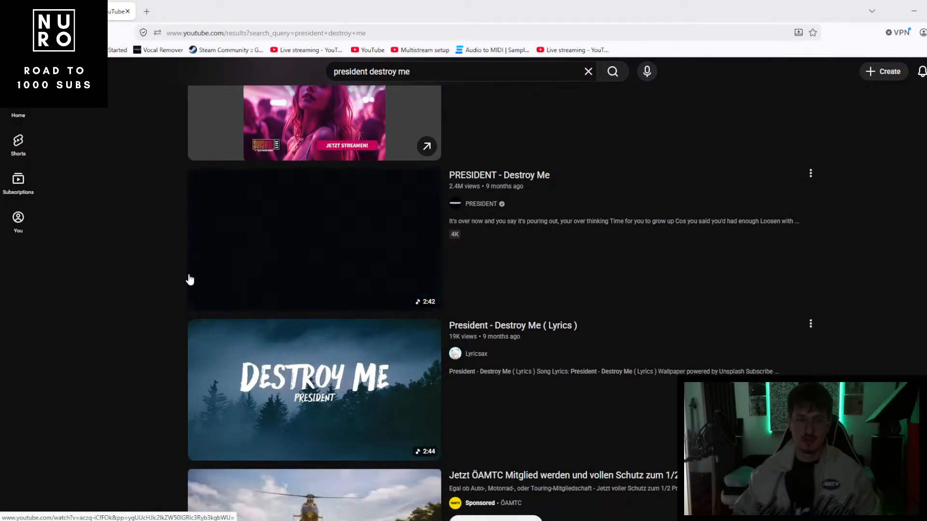
scroll(309, 318, "up", 1)
left_click(309, 318)
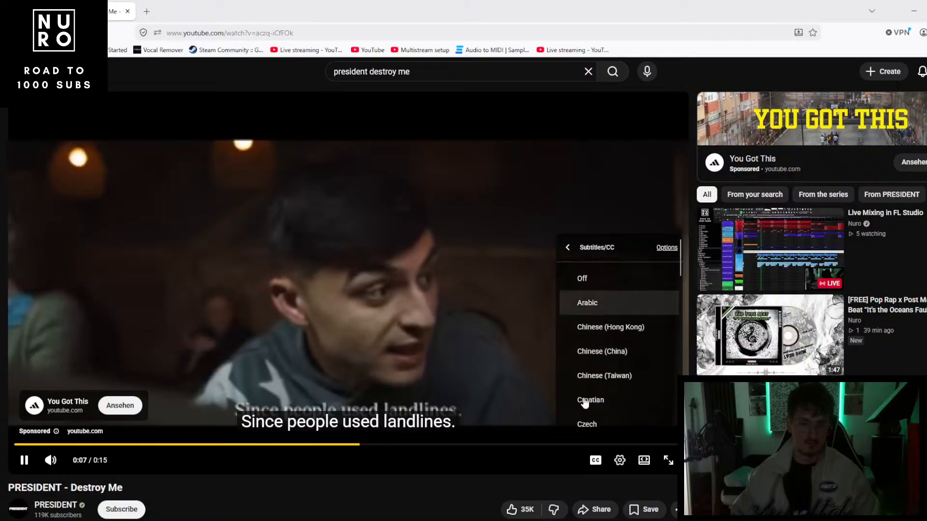
left_click(618, 465)
left_click(619, 464)
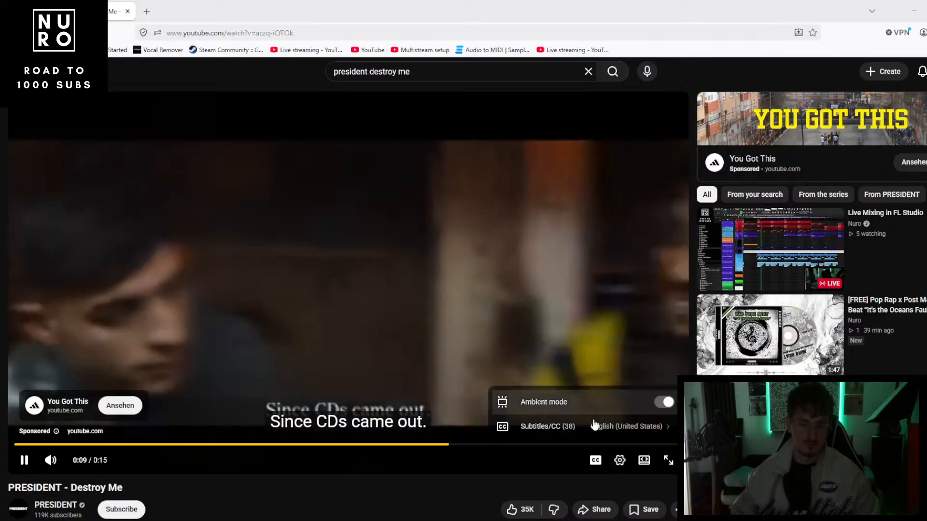
left_click(518, 484)
scroll(398, 457, "down", 2)
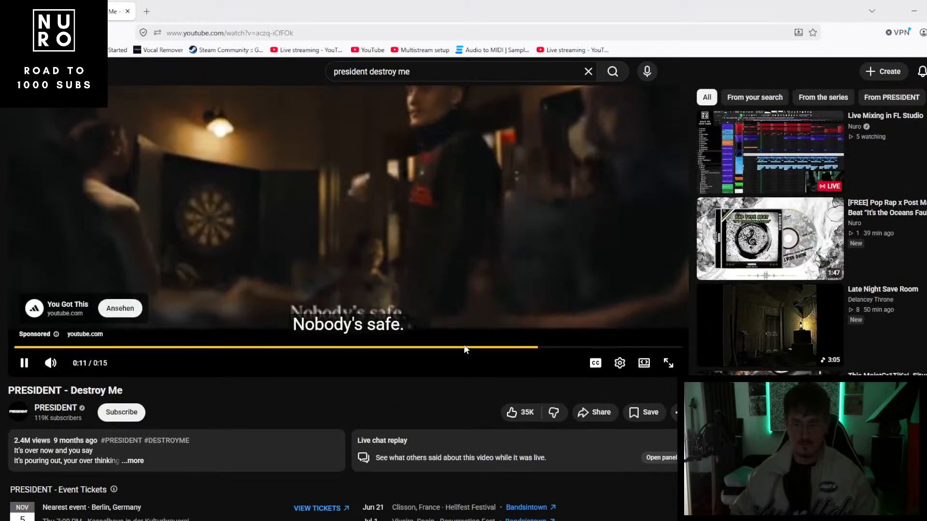
scroll(464, 349, "up", 2)
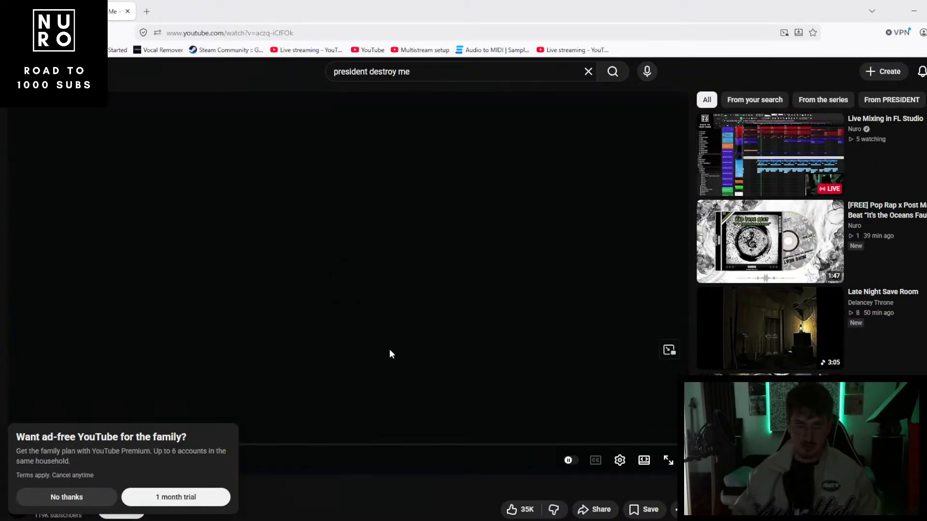
- Dismiss the ad-free YouTube family offer and set the video's playback quality to 720p
left_click(68, 498)
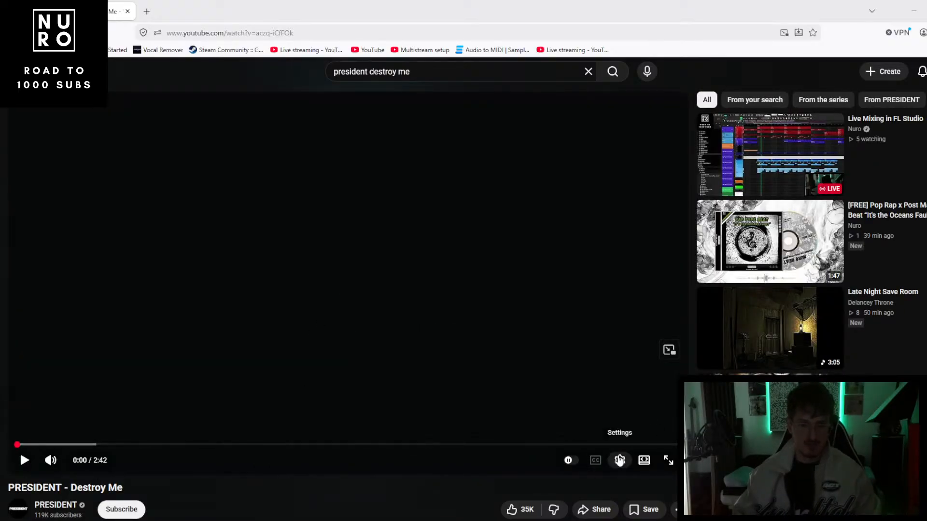
left_click(619, 460)
left_click(617, 424)
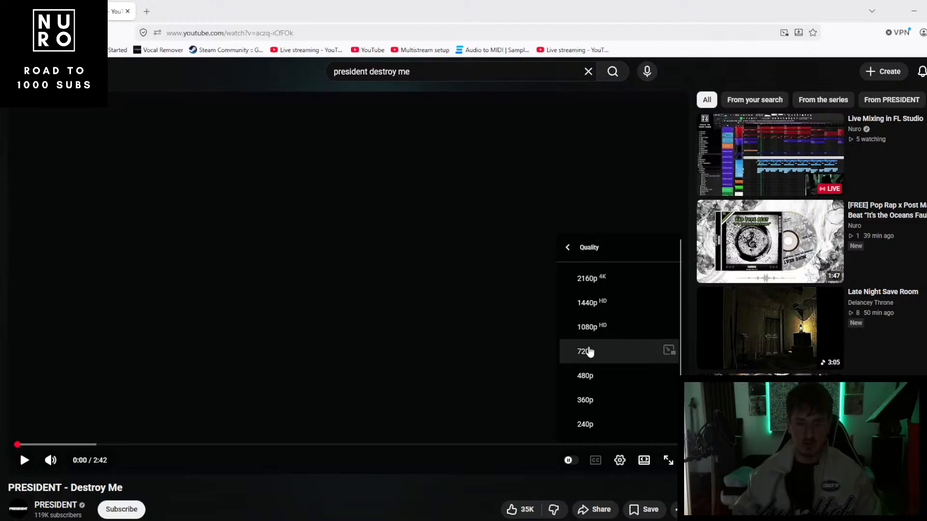
left_click(586, 351)
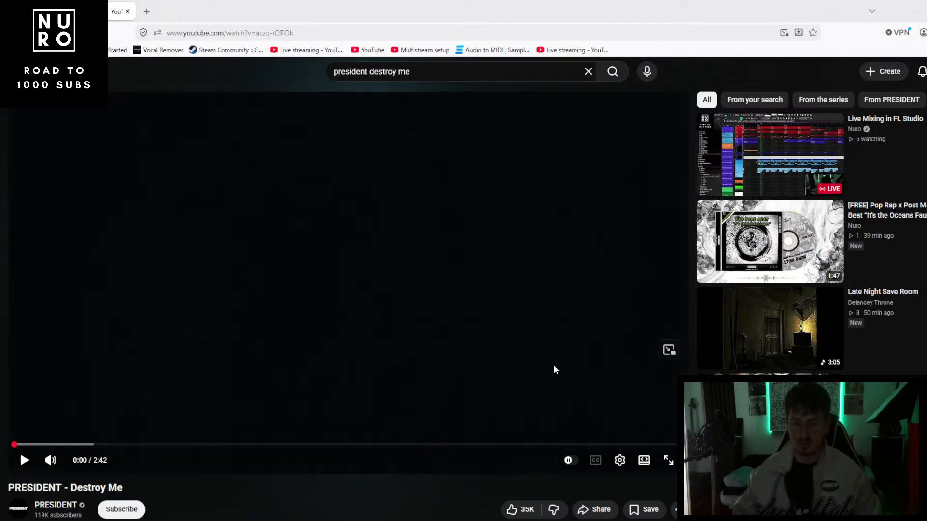
- Play the opening of the Destroy Me video in full screen, then pause it and leave full screen
left_click(464, 270)
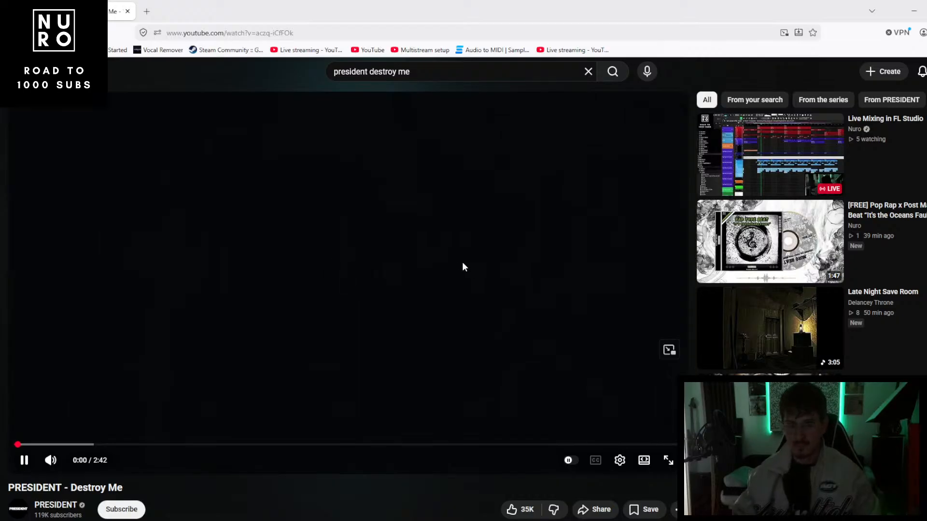
left_click(665, 459)
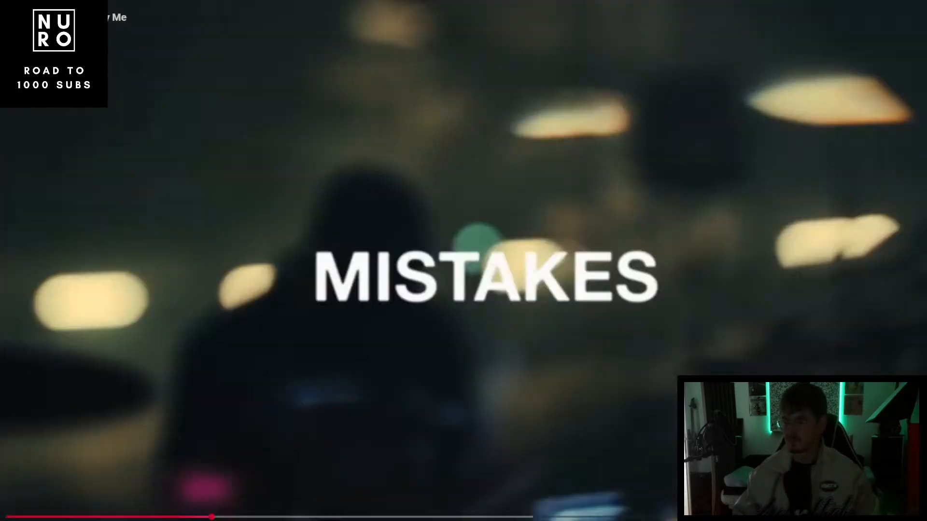
key("space")
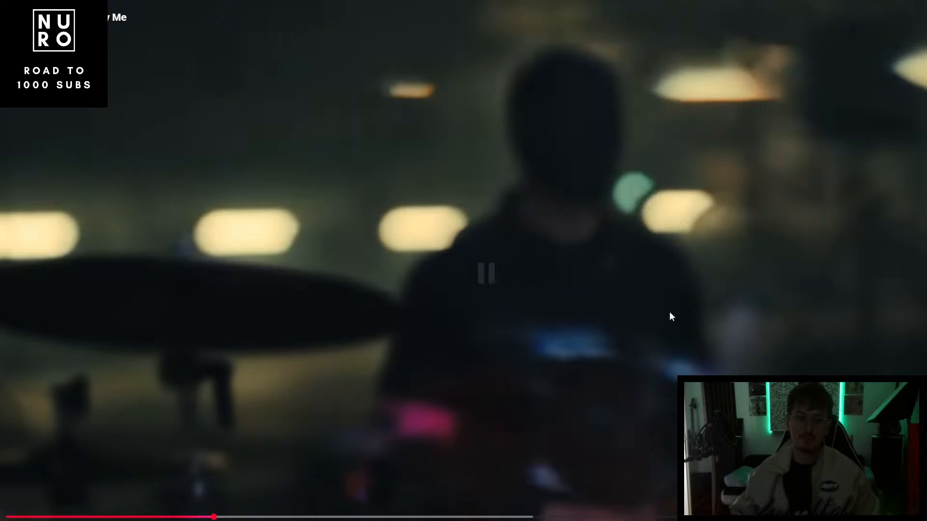
key("Escape")
- Open the FL Studio project 7_2 from folder 7 in live cookup and close the ASIO Link Pro window
left_click(567, 520)
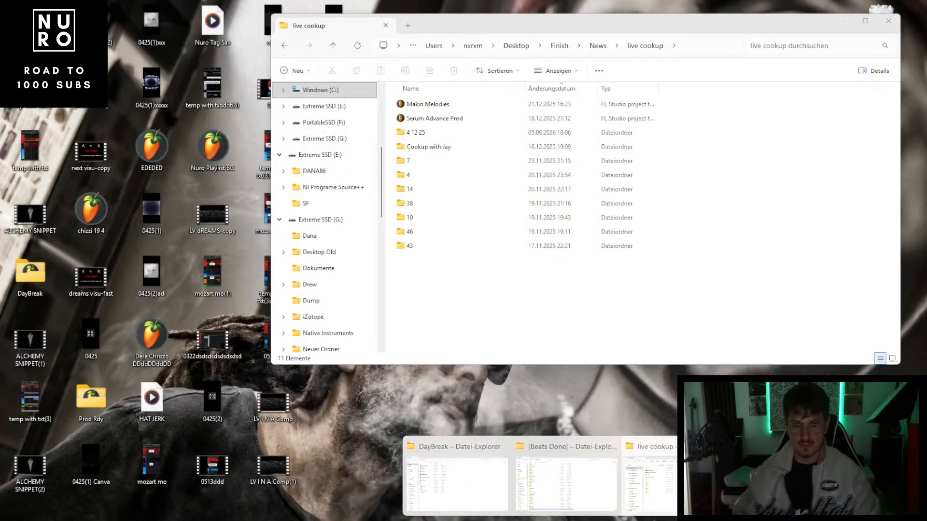
left_click(652, 483)
double_click(411, 161)
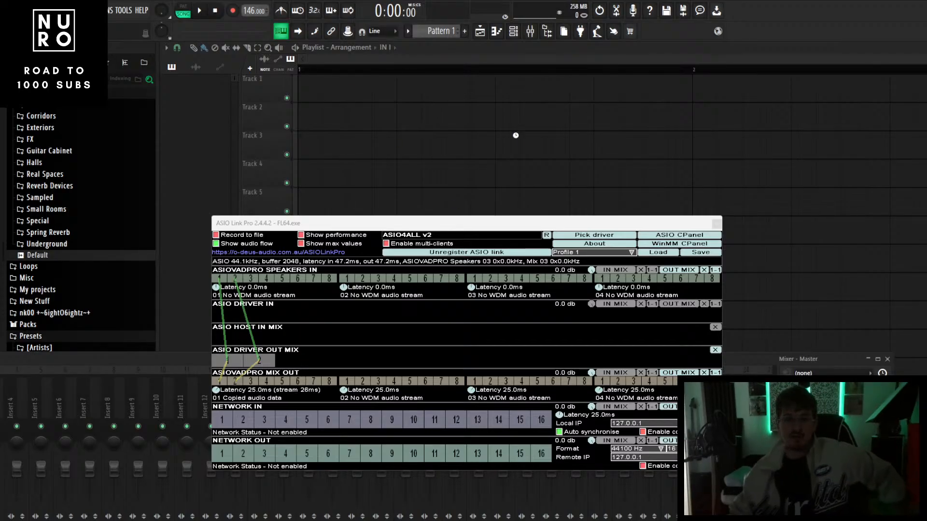
left_click(716, 225)
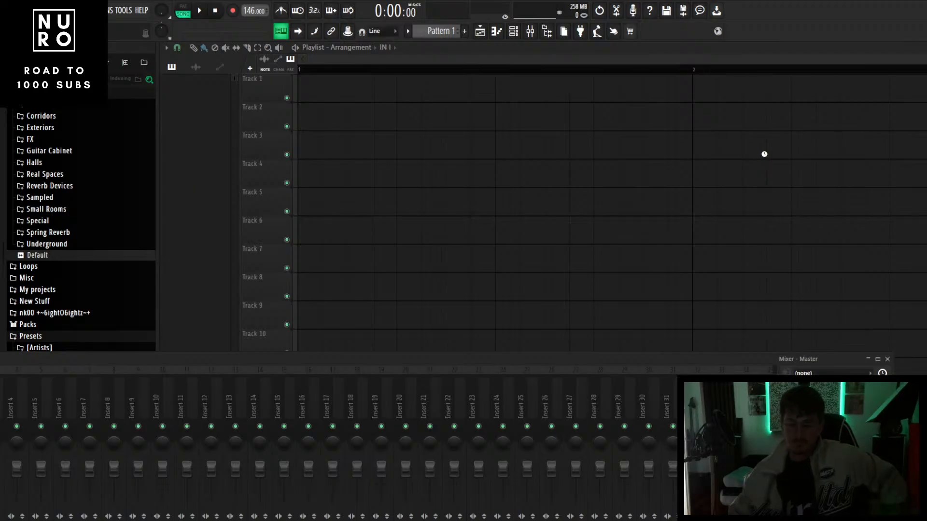
- Return to the Destroy Me video, rewind it to the start and watch it in full screen up to 1:23
mouse_move(532, 520)
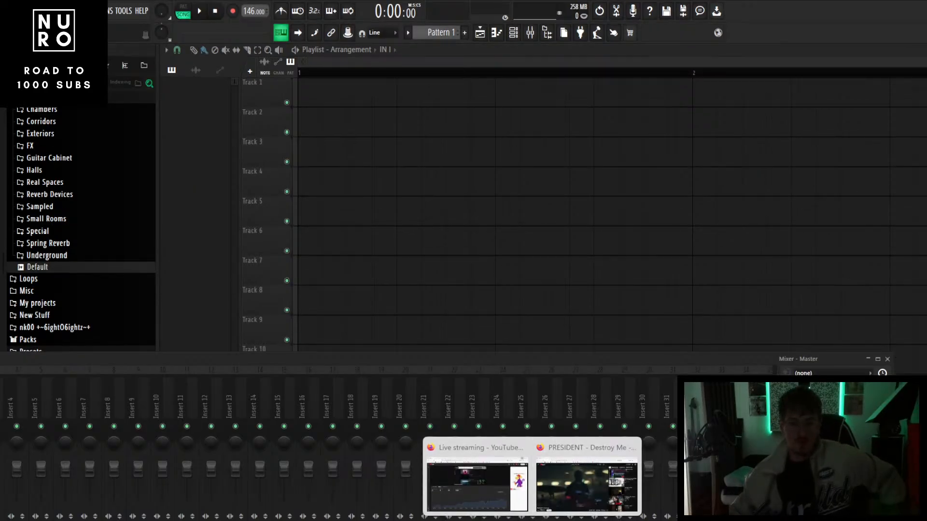
mouse_move(600, 519)
left_click(561, 492)
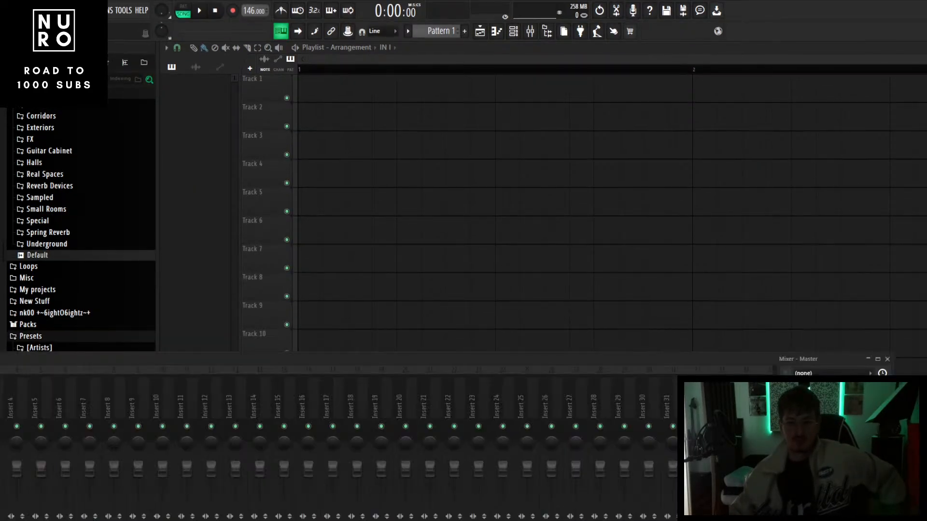
mouse_move(532, 520)
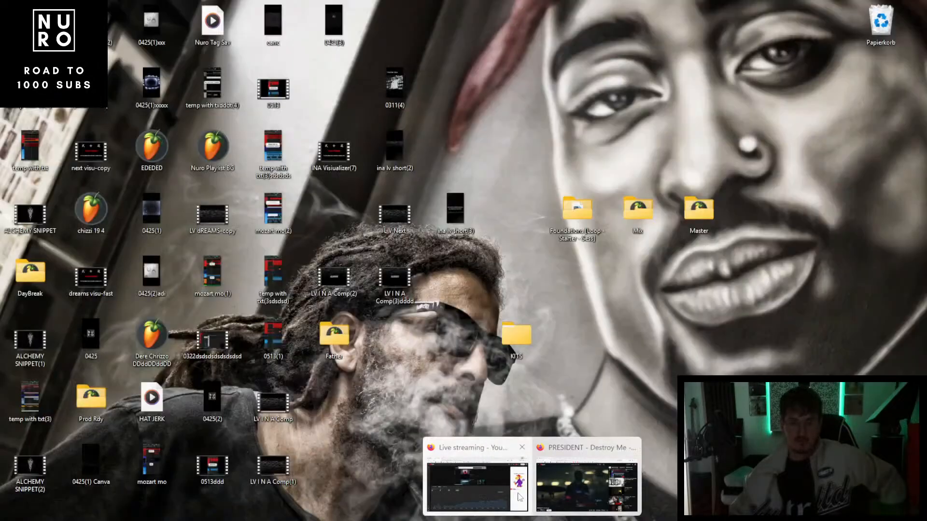
left_click(551, 488)
left_click_drag(151, 445, 178, 327)
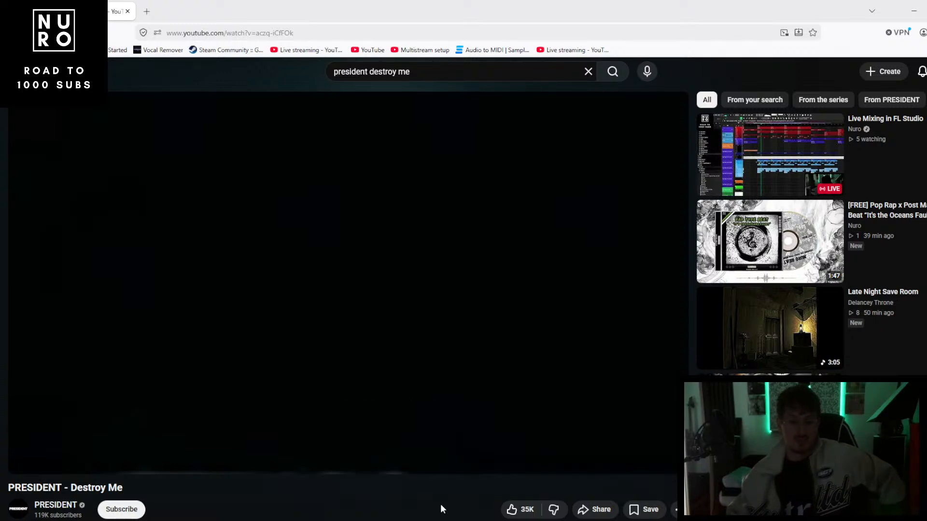
left_click(483, 305)
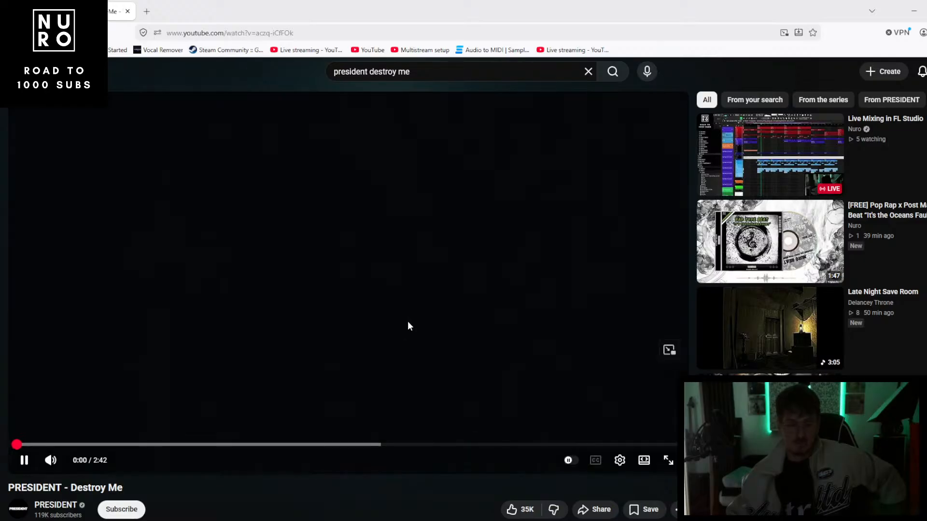
left_click(668, 460)
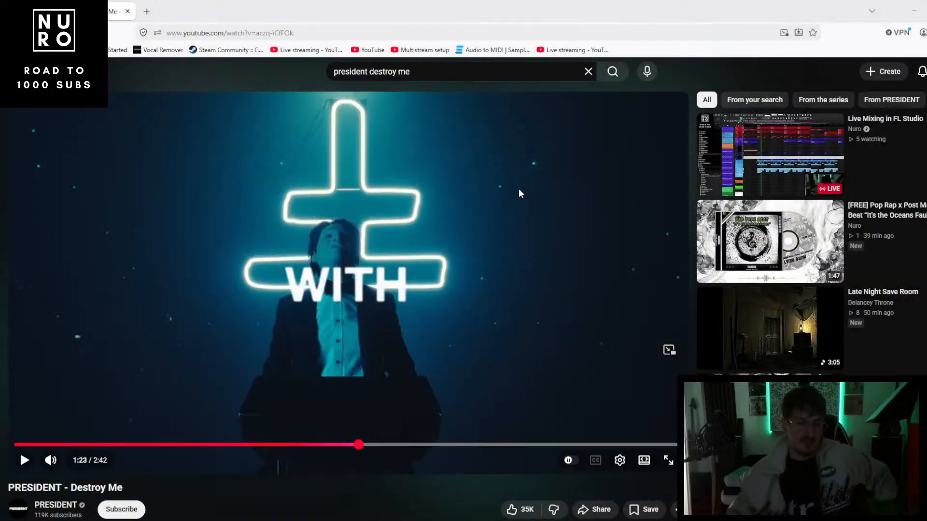
scroll(518, 189, "down", 2)
left_click(325, 204)
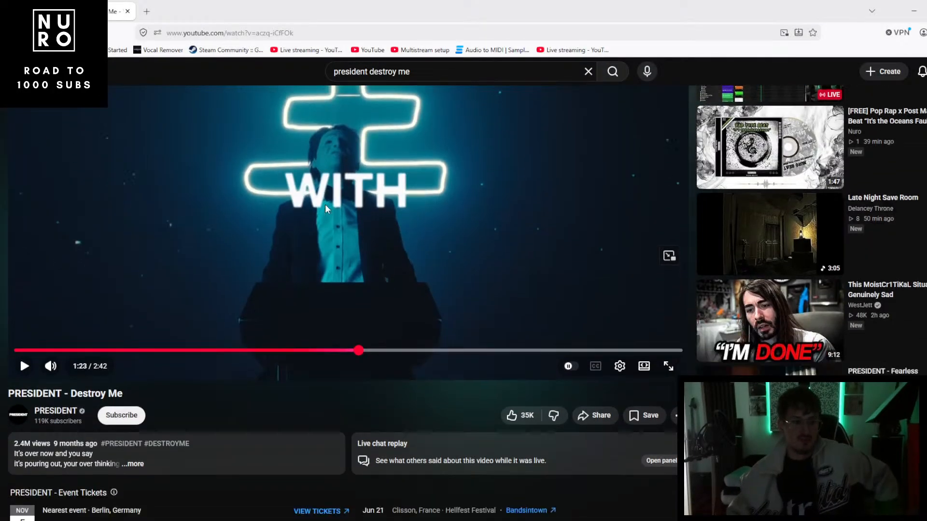
scroll(345, 253, "down", 1)
scroll(349, 248, "up", 2)
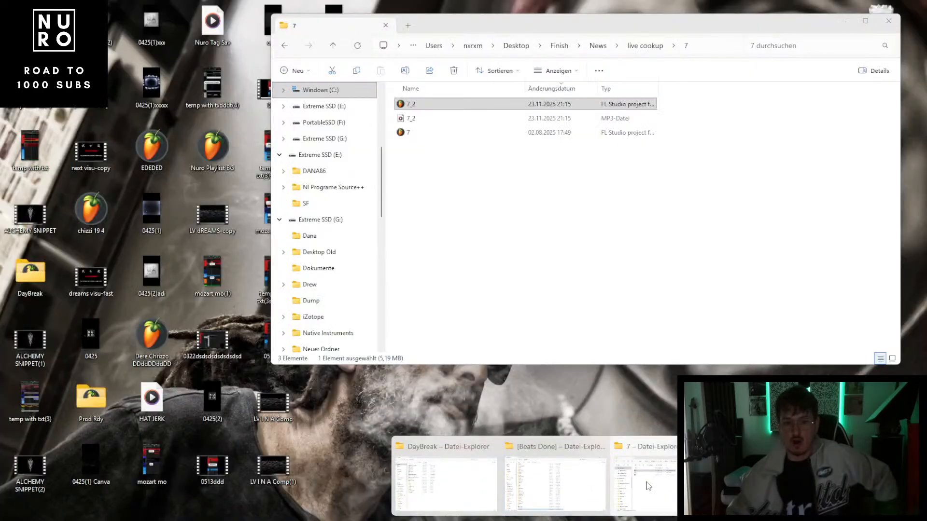
- Open the Trap Metal folder in [Beats Done] and listen to the MP3s Trap Metal 21 11 and Trap Metal 21 11 II
left_click(620, 483)
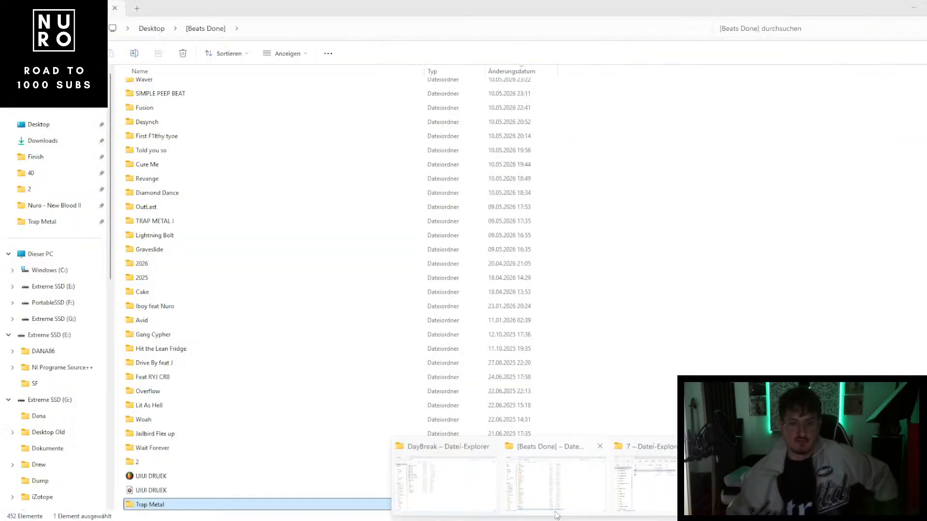
mouse_move(474, 500)
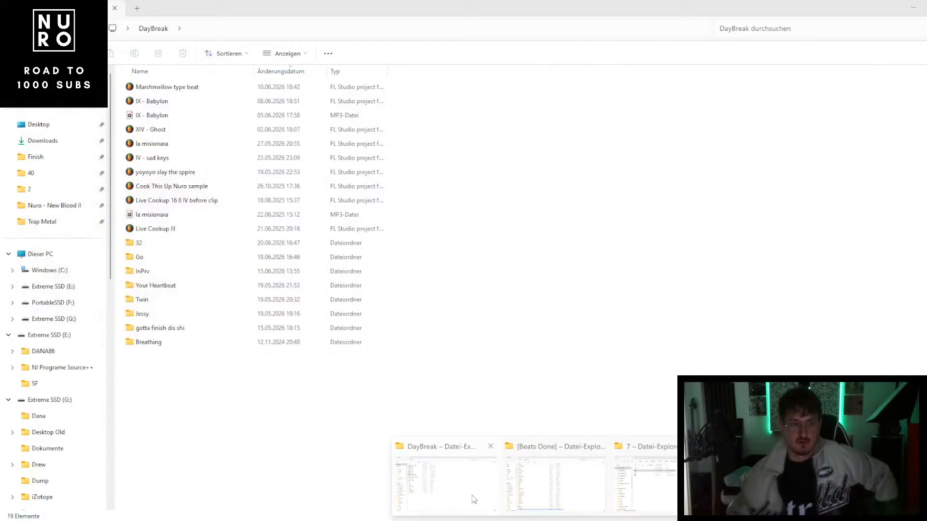
mouse_move(527, 495)
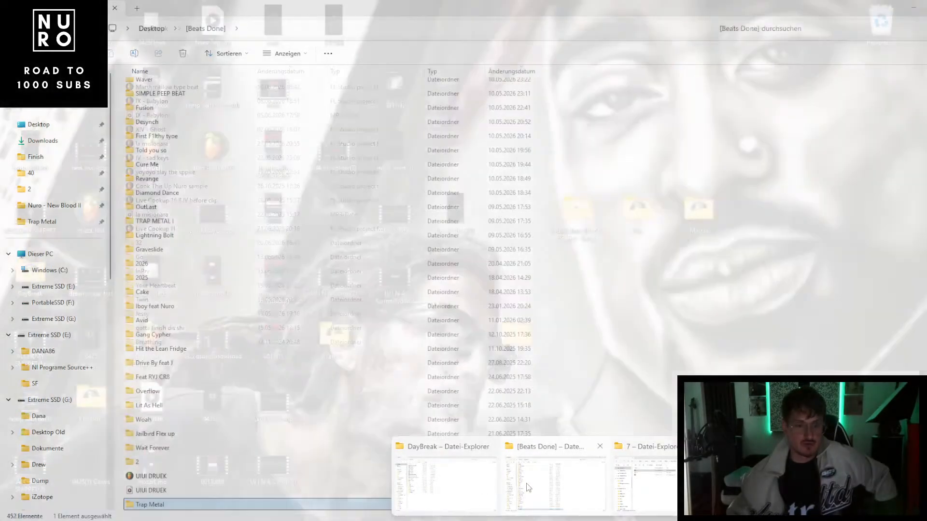
left_click(526, 483)
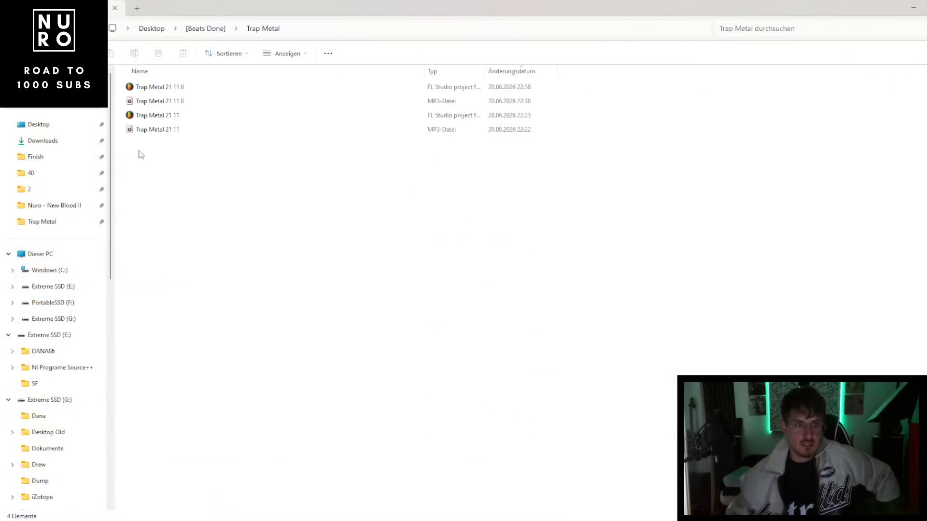
double_click(157, 130)
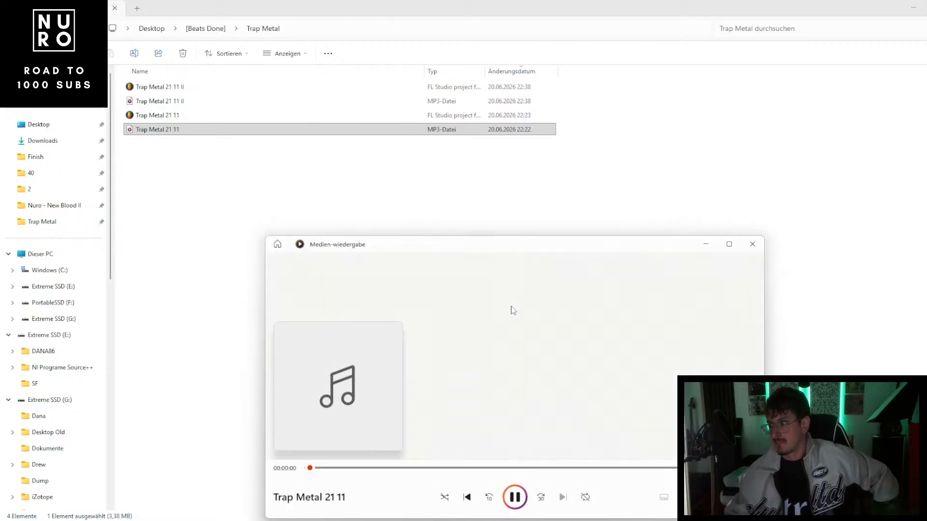
double_click(611, 250)
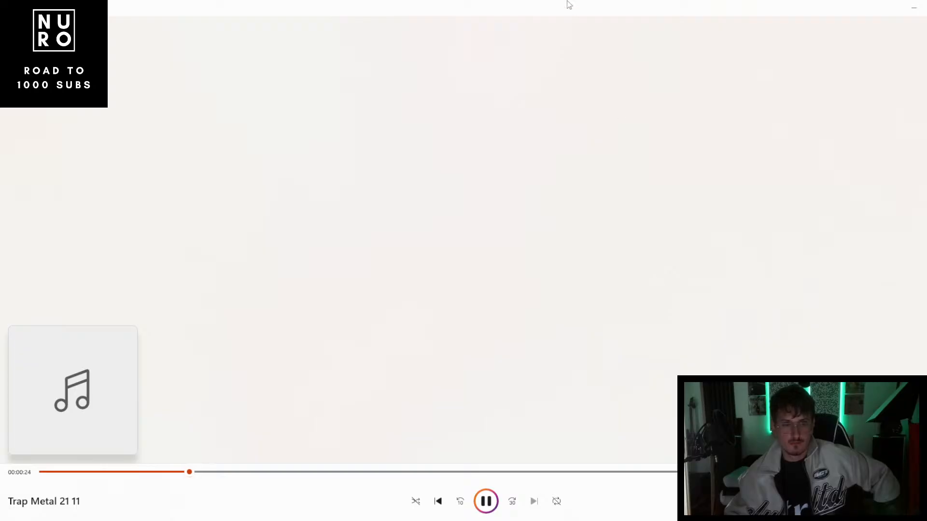
double_click(565, 15)
double_click(248, 100)
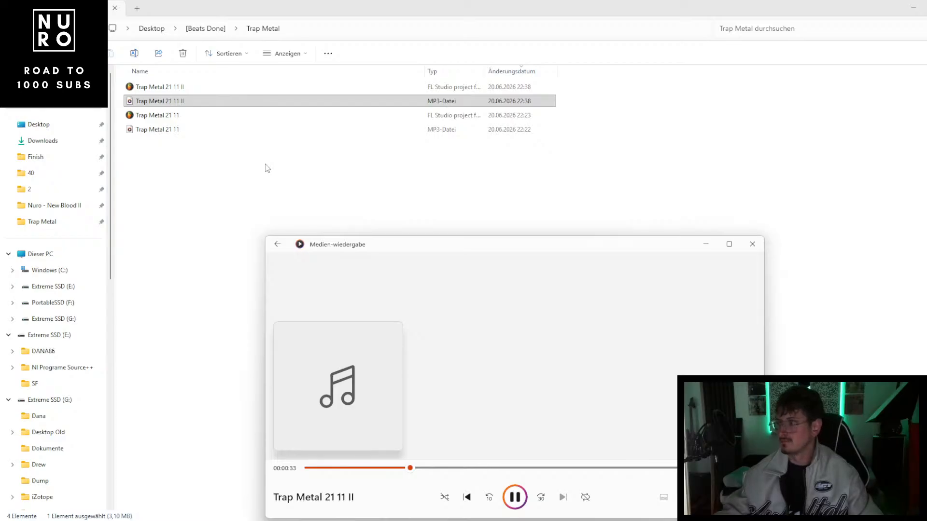
key("space")
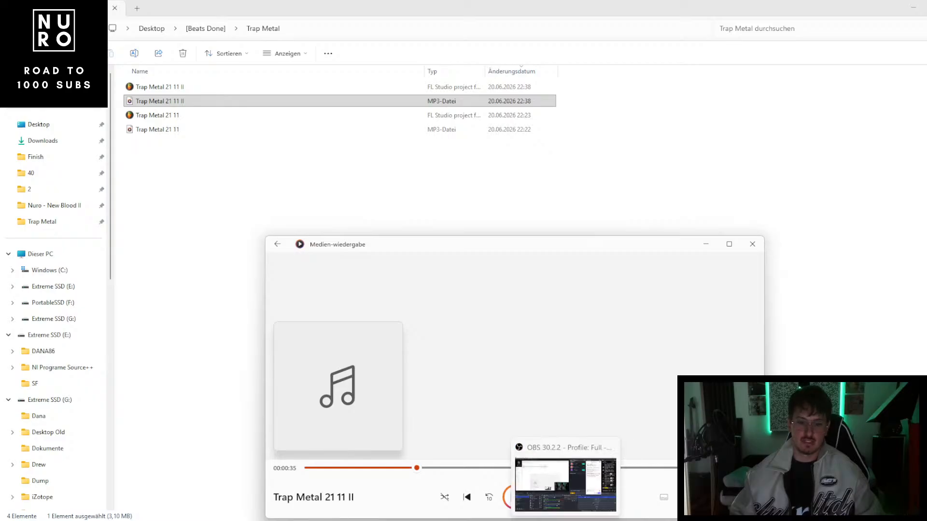
- Close the Destroy Me browser tab and the media player, and return to project 7_2 in FL Studio
mouse_move(521, 520)
left_click(574, 488)
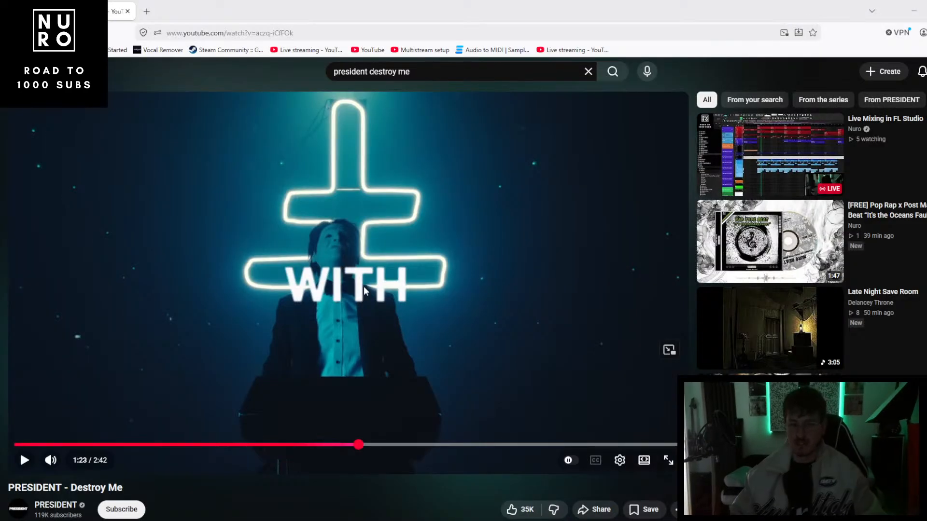
scroll(329, 302, "down", 3)
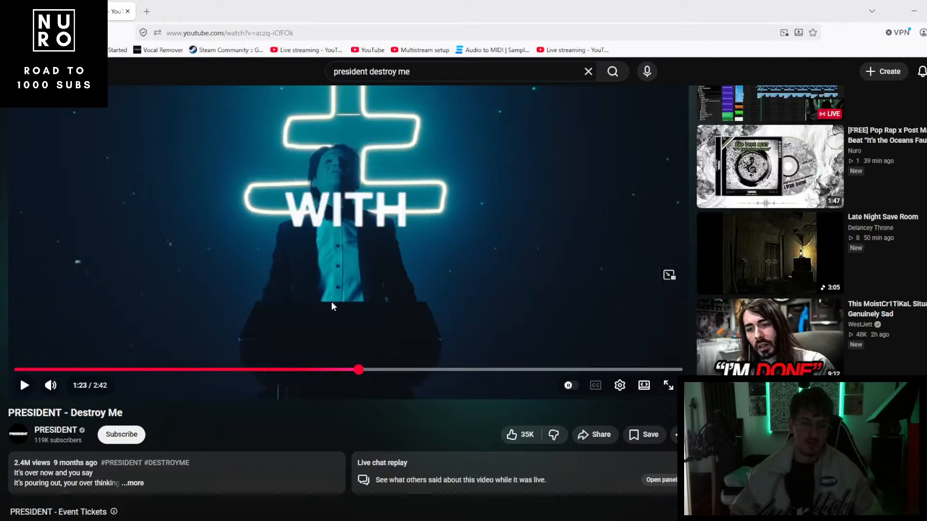
scroll(293, 313, "up", 3)
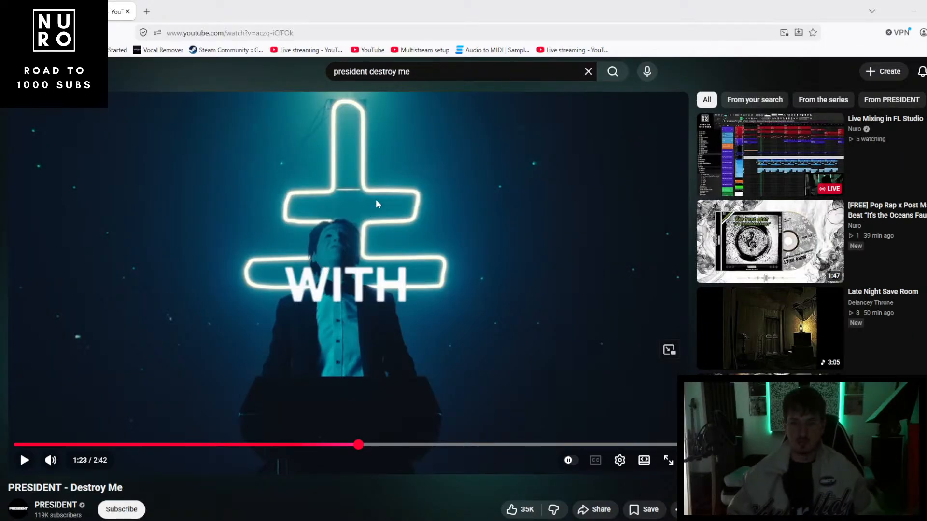
left_click(127, 11)
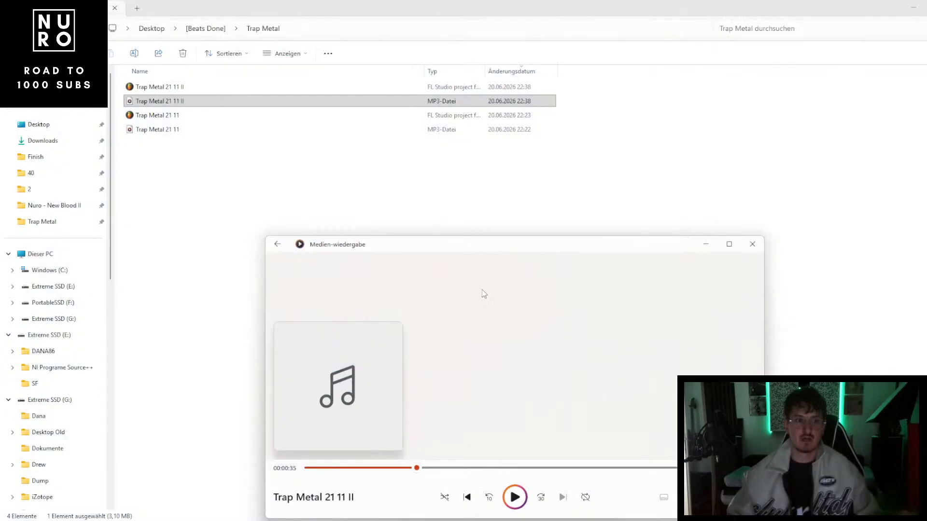
left_click(752, 244)
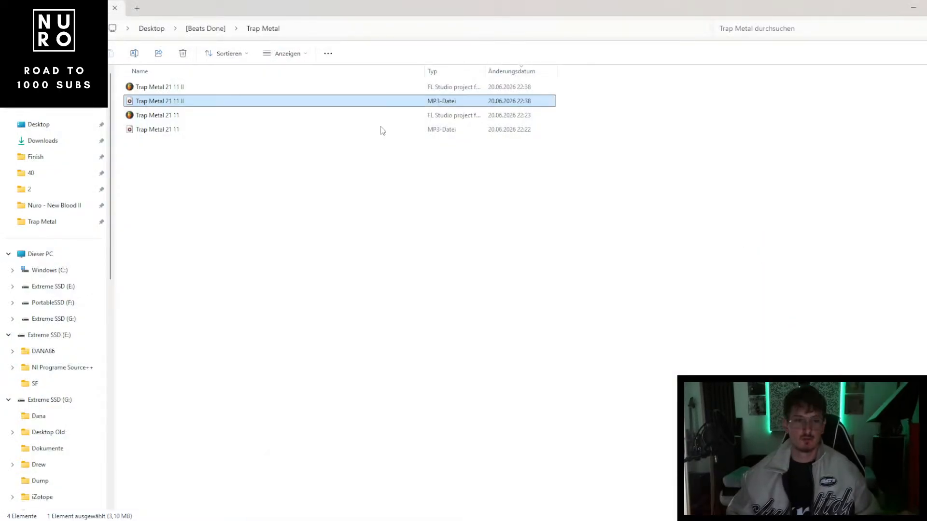
double_click(708, 7)
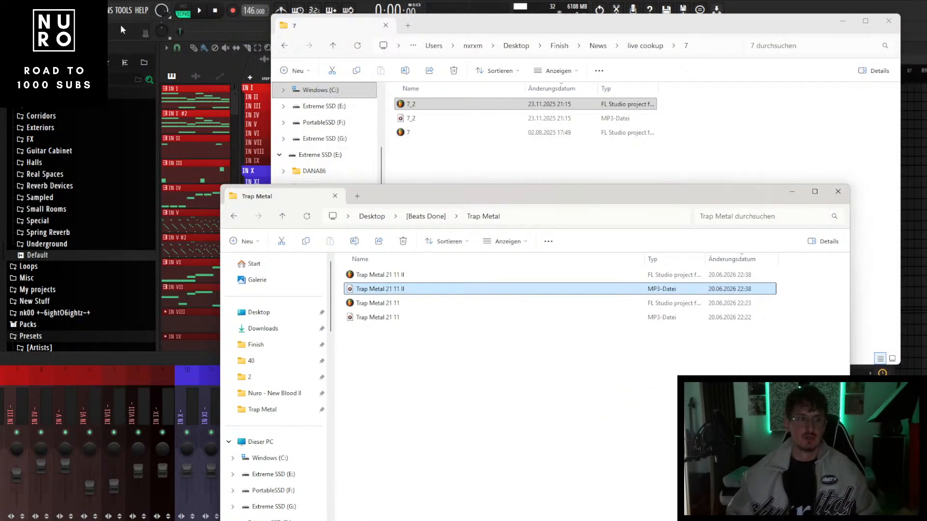
left_click(125, 42)
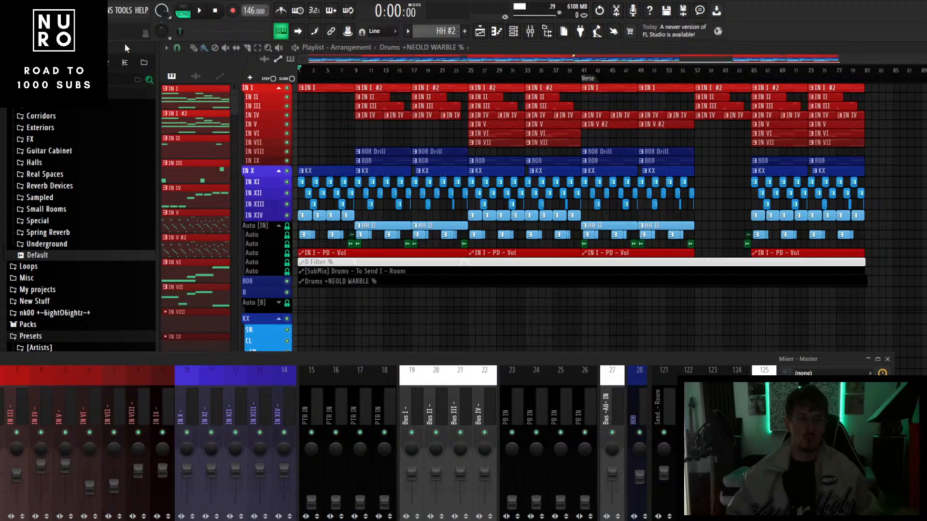
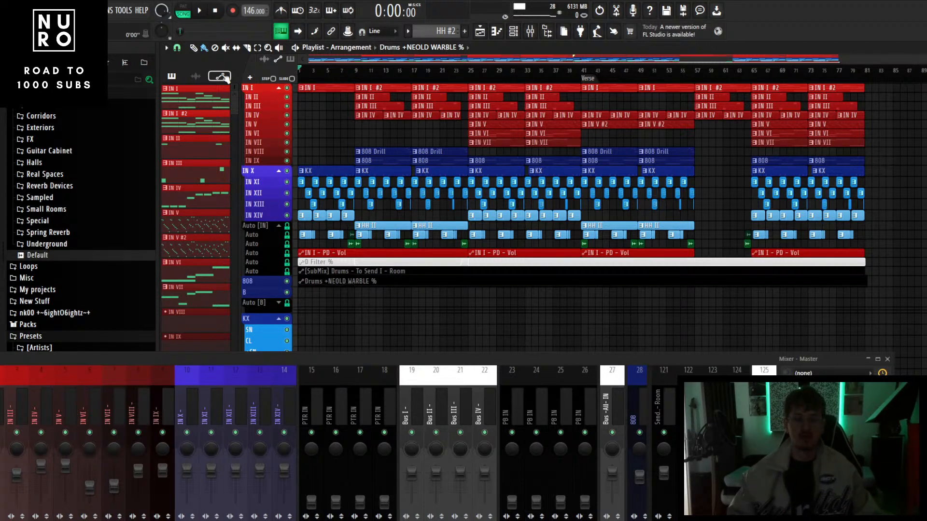
- Start song playback and move the 808 and drum clips down so the HH, HH II and OH patterns sit on their matching tracks
key("space")
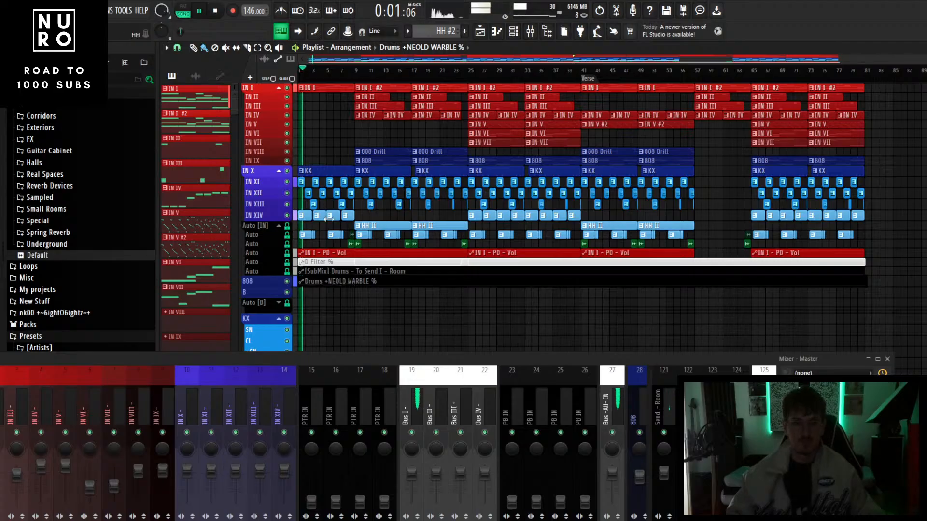
scroll(569, 196, "down", 1)
left_click_drag(841, 153, 303, 236)
left_click_drag(364, 154, 339, 249)
- Move the automation clips and the audio clips above them up three tracks, with IN I - PD - Vol on the first Auto [IN] track
left_click(345, 231)
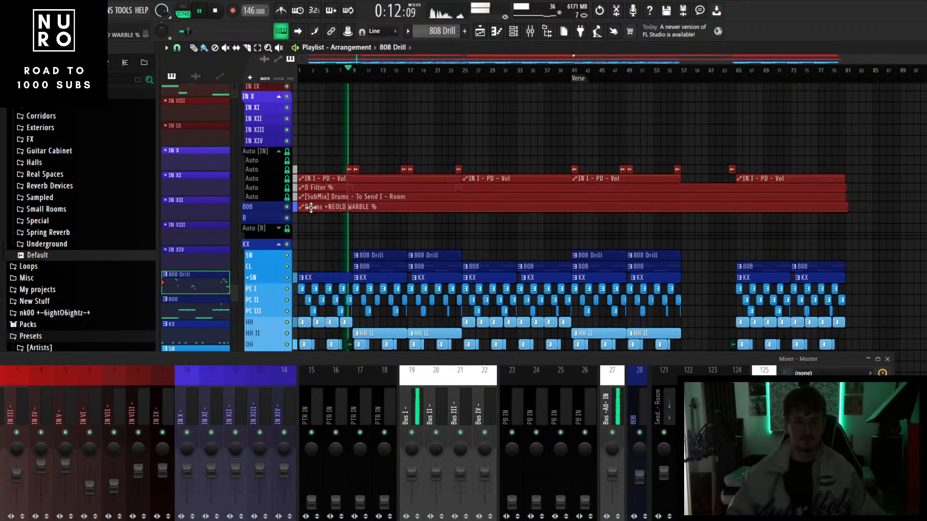
left_click_drag(310, 206, 307, 179)
left_click(323, 139, "ctrl")
- Move the 808 Drill, 808 and KX clips up to the 808, B and KX tracks and deselect them
scroll(326, 127, "up", 3)
scroll(334, 173, "down", 4)
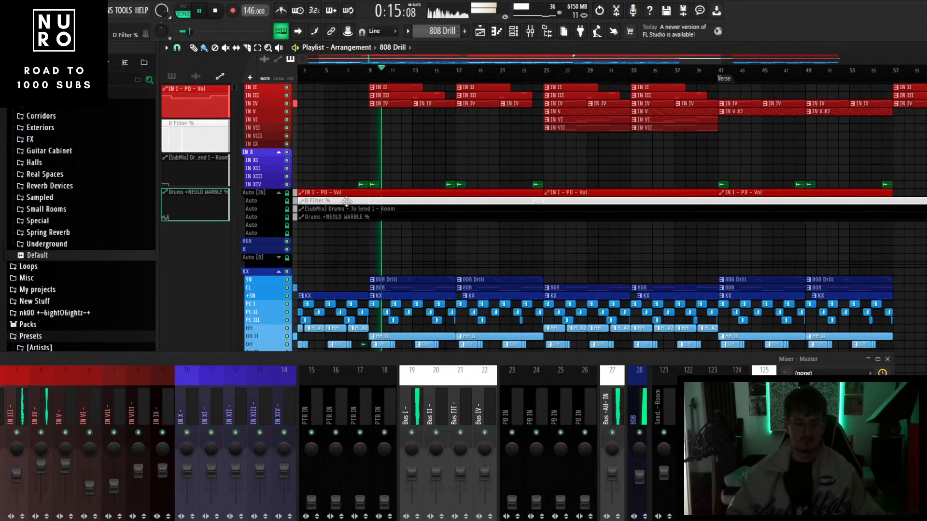
scroll(388, 263, "down", 3)
scroll(376, 278, "up", 3)
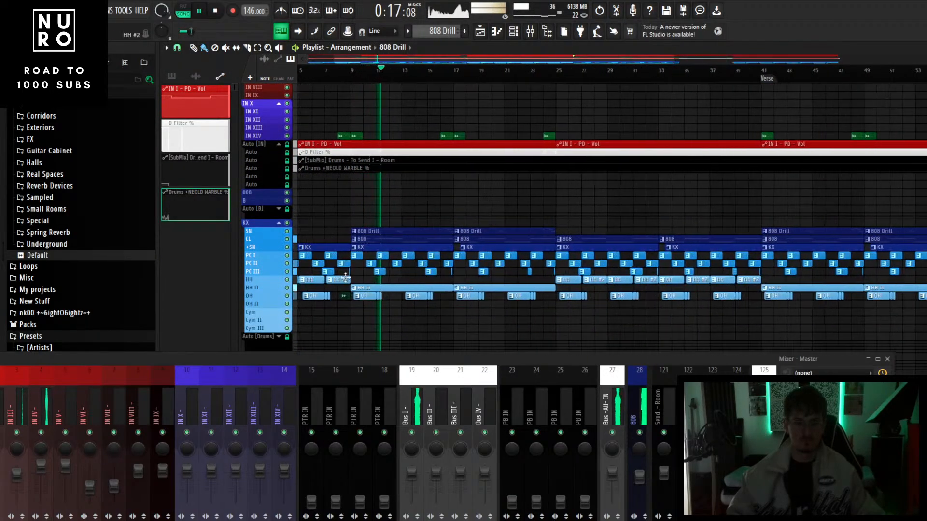
scroll(348, 278, "down", 3)
scroll(345, 277, "up", 3)
scroll(345, 278, "down", 3)
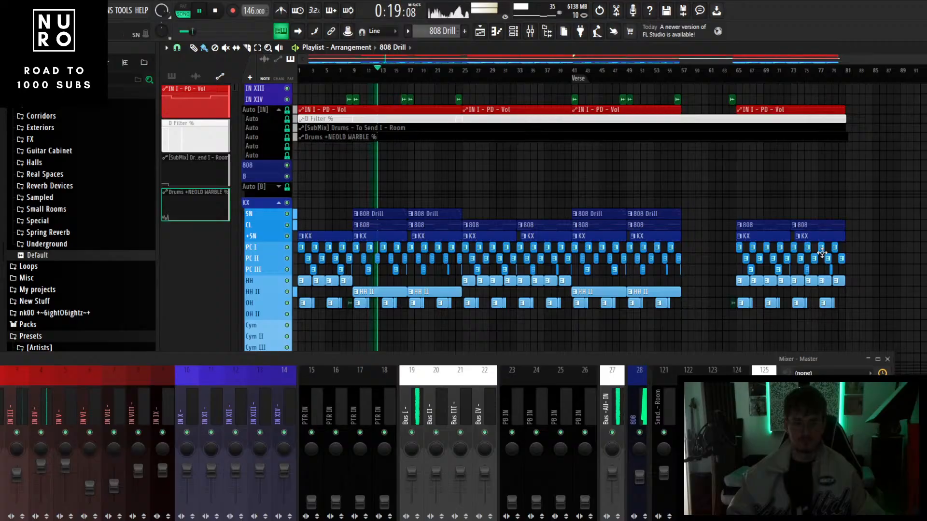
left_click_drag(868, 238, 838, 230)
left_click_drag(362, 225, 372, 177)
key("ctrl+d")
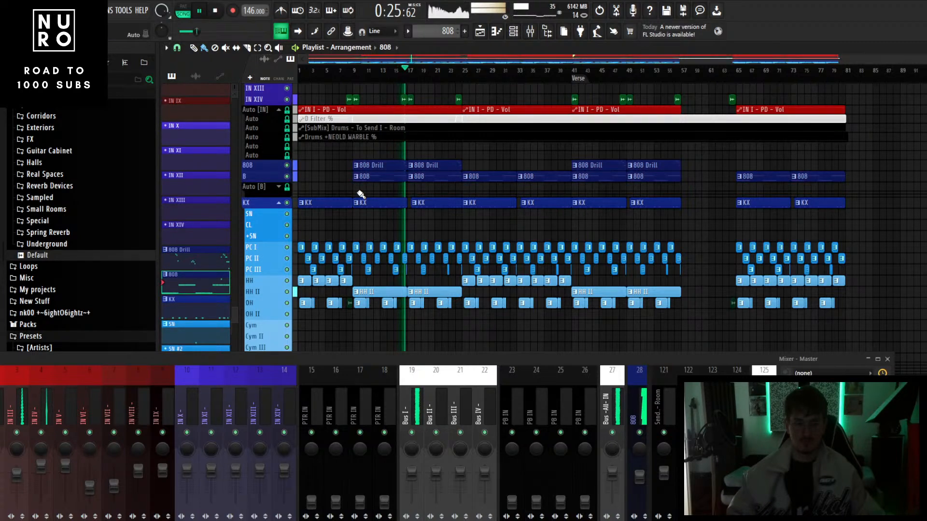
- Move the SN, CL and +SN clips up from the PC tracks to the SN, CL and +SN tracks, and stop playback
scroll(410, 282, "up", 5)
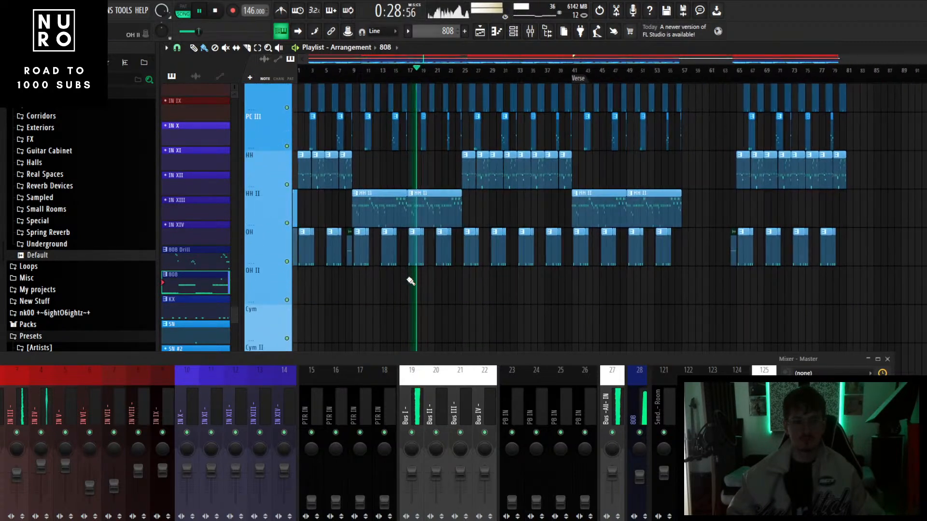
scroll(410, 281, "down", 4)
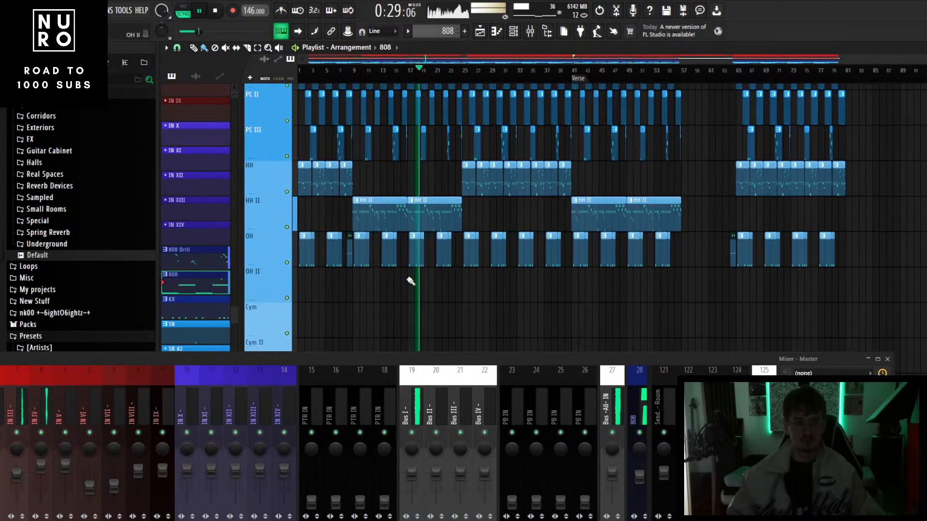
scroll(580, 268, "up", 3)
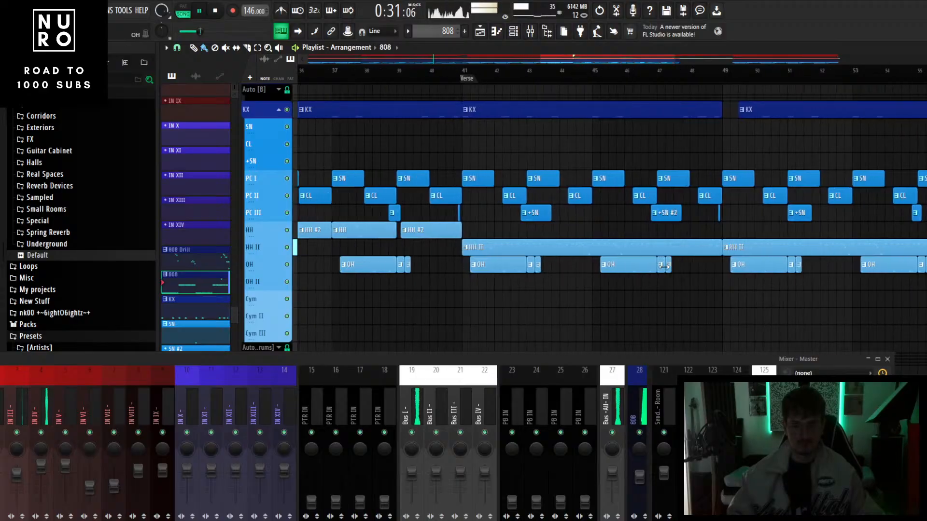
left_click_drag(883, 152, 320, 216)
scroll(320, 216, "up", 1)
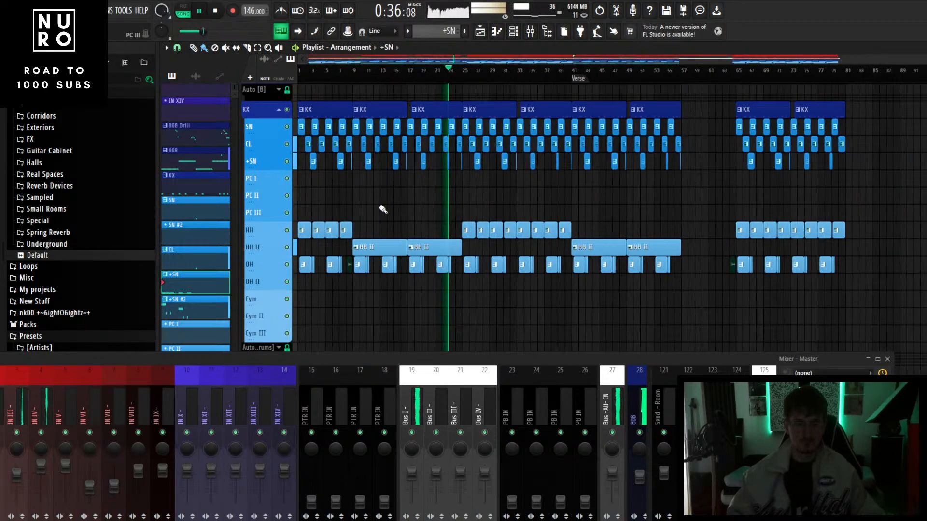
scroll(382, 209, "up", 1)
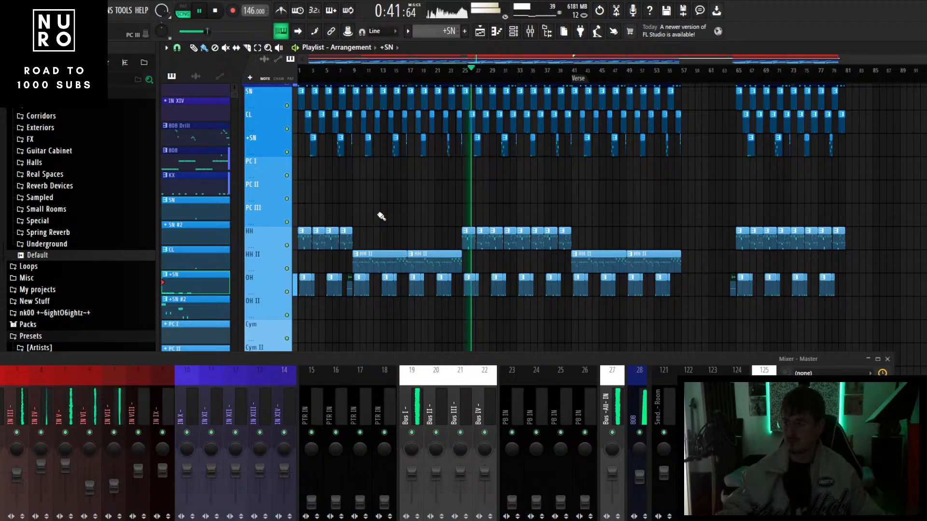
key("space")
- Recolor the reversed audio clip Danny Weed Gunshot #2 on track IN XIV orange and close its channel settings
scroll(376, 249, "up", 5)
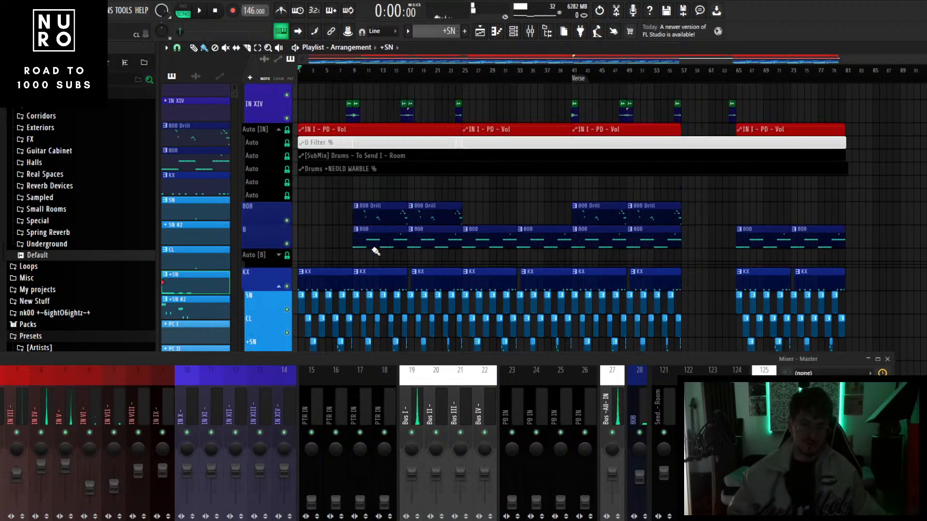
scroll(412, 177, "up", 5)
scroll(412, 177, "up", 4)
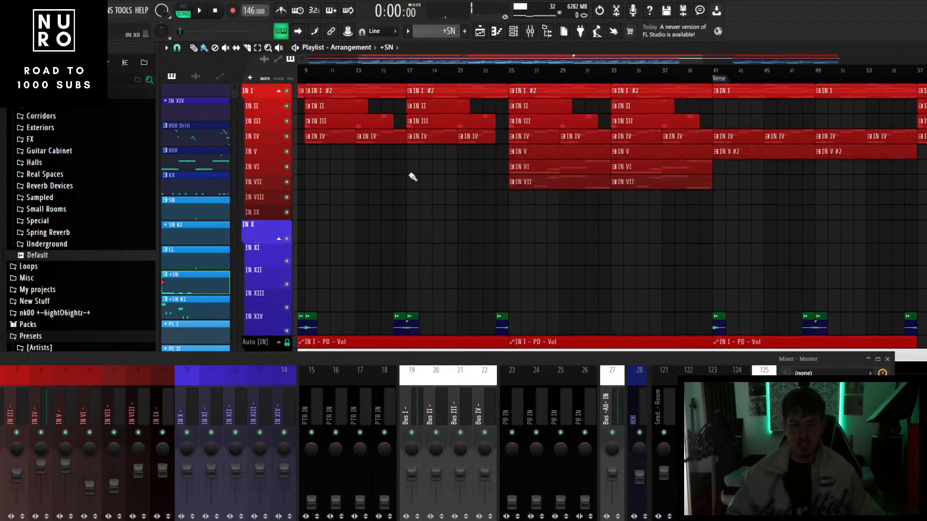
scroll(412, 177, "down", 3)
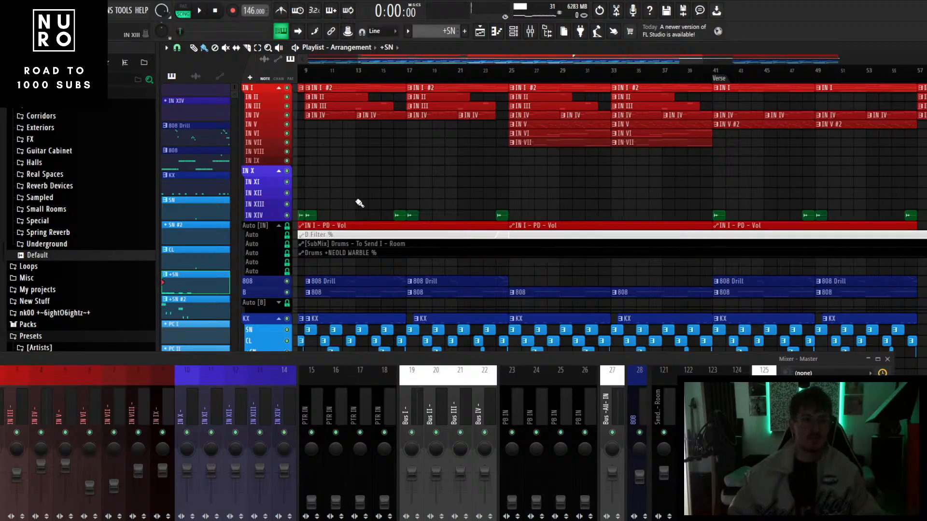
scroll(333, 213, "up", 4)
scroll(360, 218, "up", 1)
double_click(383, 206)
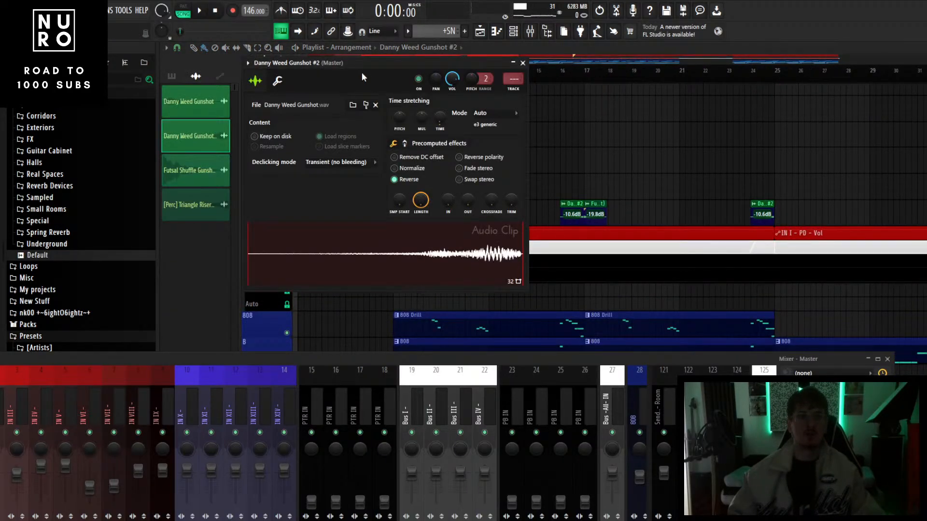
key("F2")
left_click(473, 68)
left_click(503, 230)
key("Return")
key("Return")
left_click(522, 63)
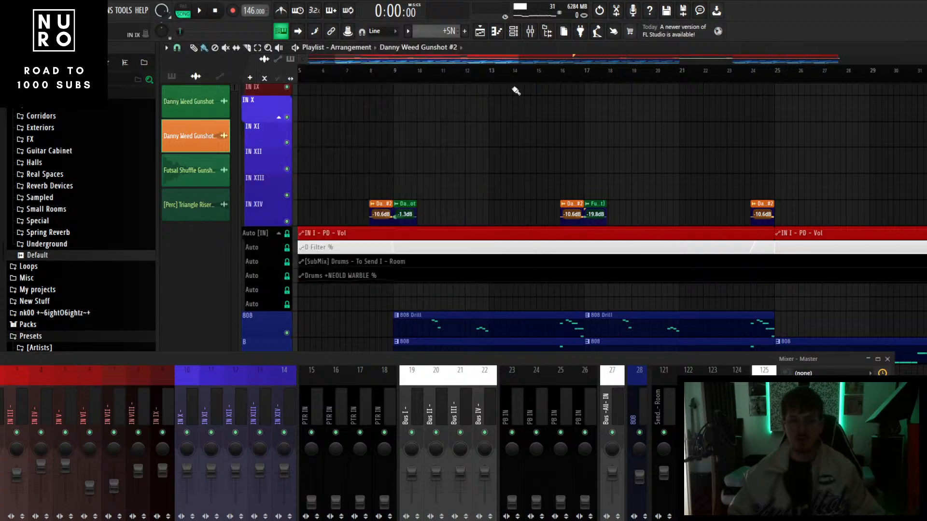
- Give the Danny Weed Gunshot audio clip on track IN XIV the same orange color and close its channel settings
scroll(476, 128, "up", 3)
double_click(351, 210)
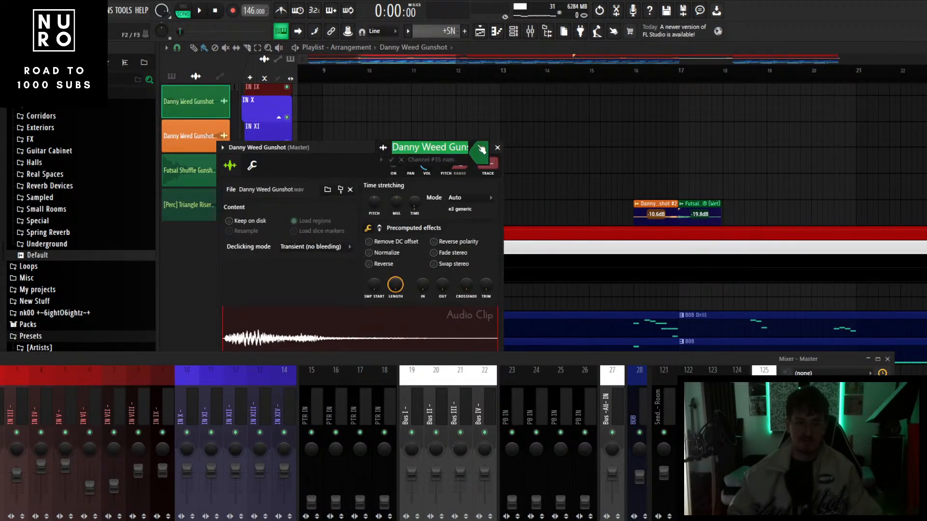
left_click(482, 149)
left_click(515, 317)
key("Return")
key("Return")
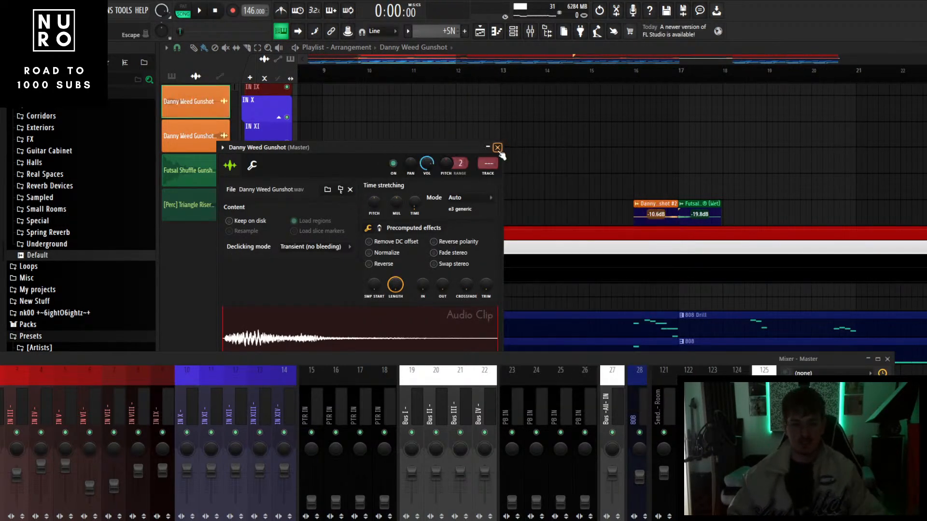
left_click(497, 149)
scroll(492, 194, "down", 5)
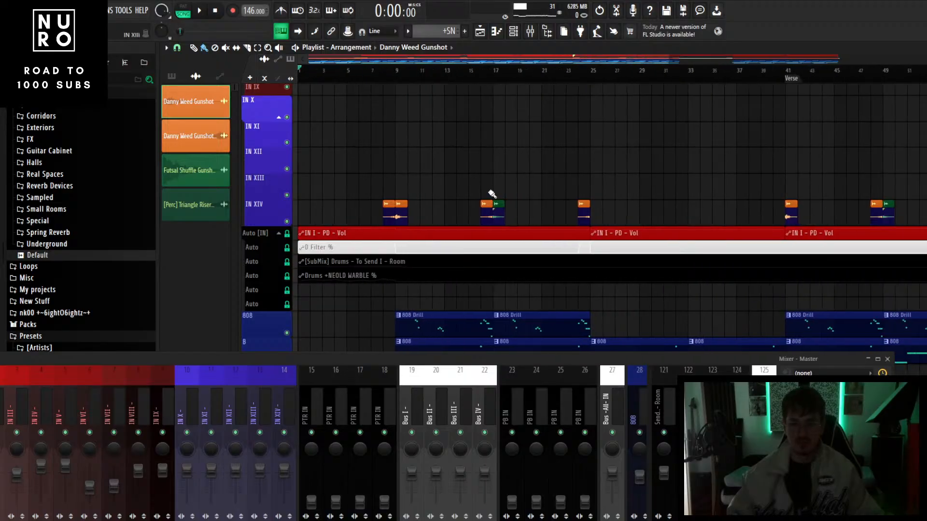
- Recolor the Futsal Shuffle Gunshot (Wet) audio clip on track IN XIV orange and close its channel settings
scroll(492, 194, "up", 4)
double_click(512, 204)
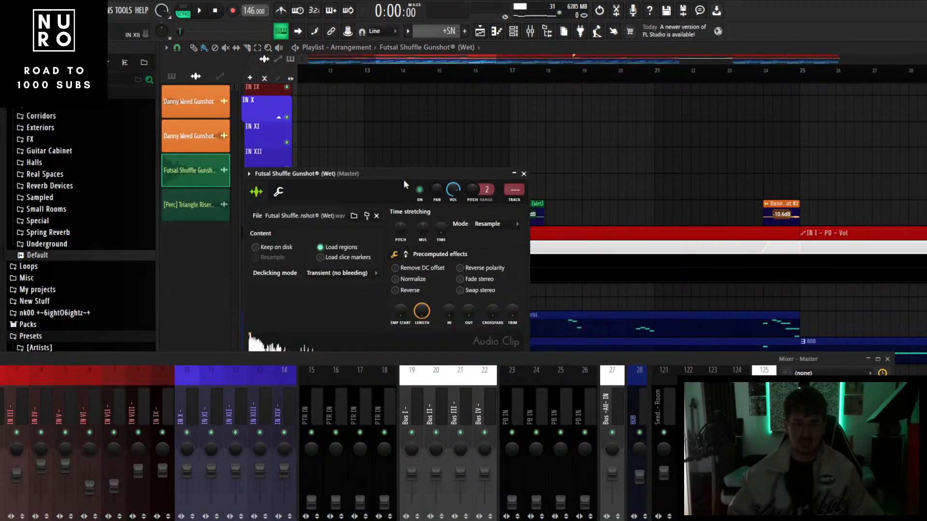
key("F2")
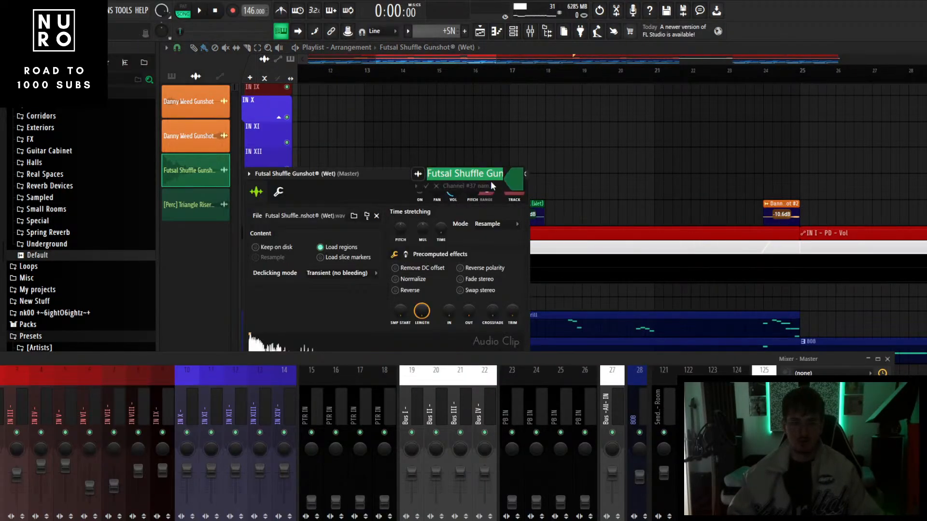
key("F3")
key("Return")
left_click(525, 173)
- Recolor the [Perc] Triangle Riser 2 audio clip on track OH orange and close its channel settings
scroll(537, 191, "down", 6)
scroll(537, 192, "down", 4)
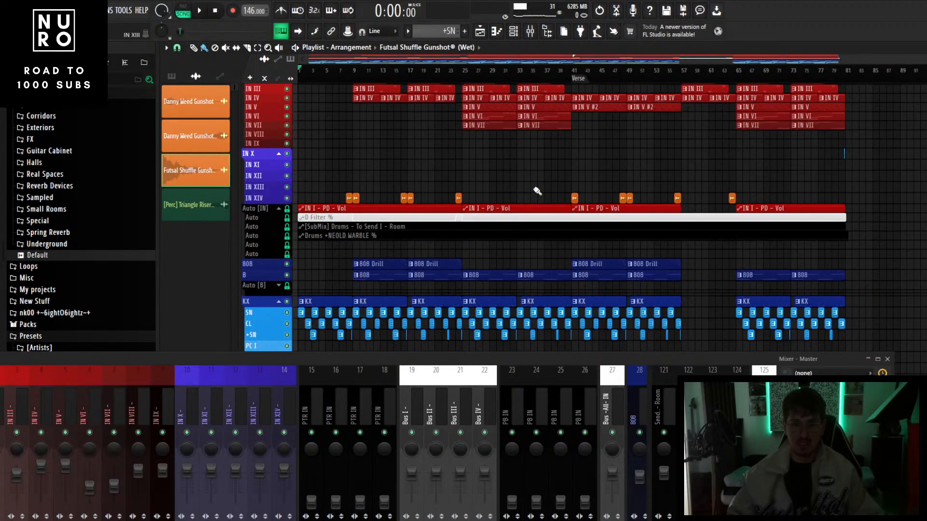
scroll(496, 273, "down", 5)
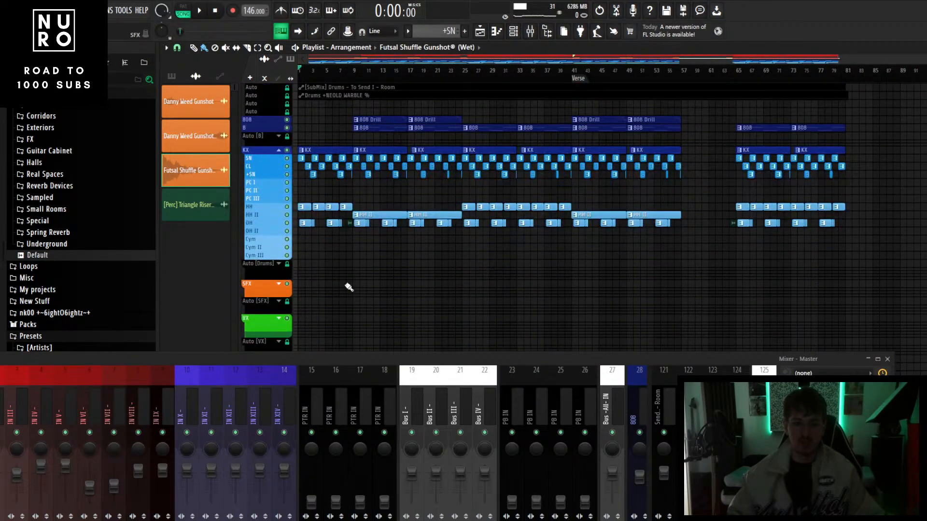
scroll(349, 287, "up", 4)
scroll(376, 299, "up", 5)
scroll(416, 309, "up", 4)
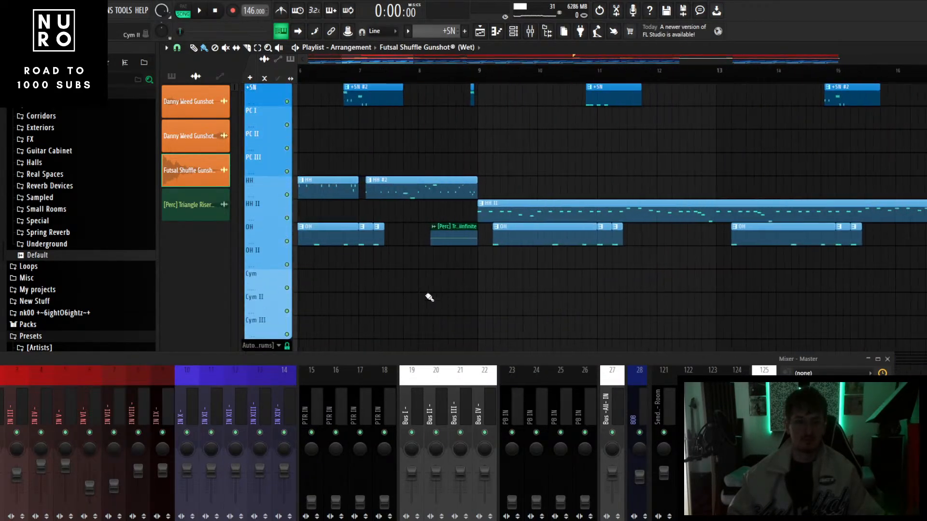
double_click(447, 238)
left_click(501, 191)
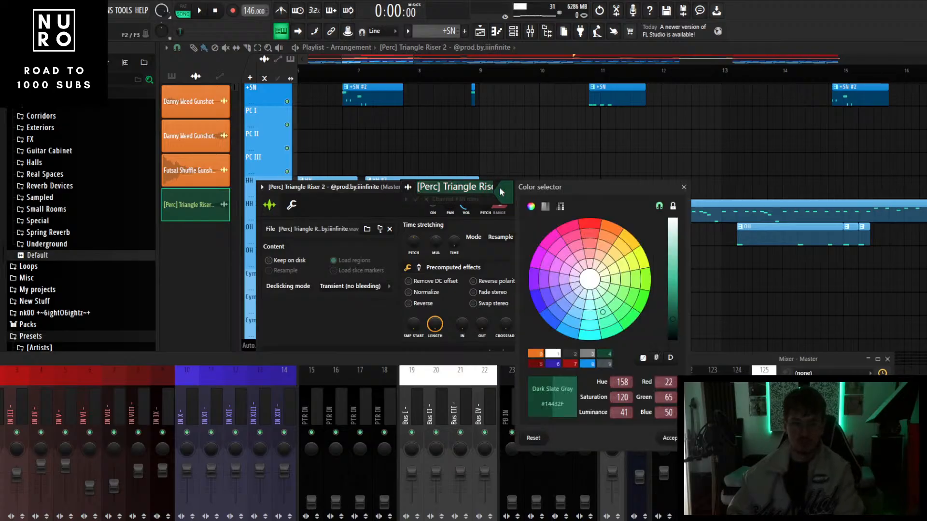
left_click(534, 354)
key("Return")
key("Return")
left_click(538, 188)
- Look over the playlist arrangement from the IN tracks down to the 808, drum and cymbal tracks
scroll(490, 255, "down", 3)
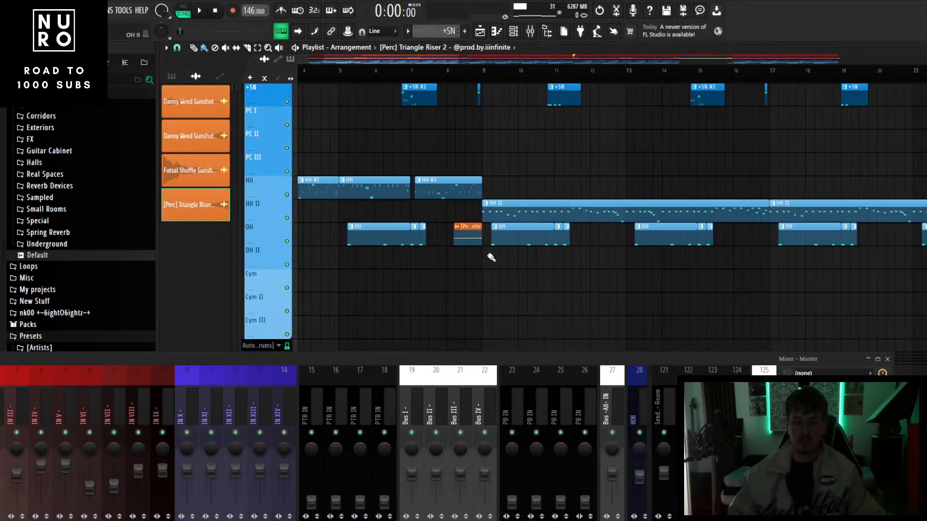
scroll(490, 257, "down", 4)
scroll(491, 257, "down", 4)
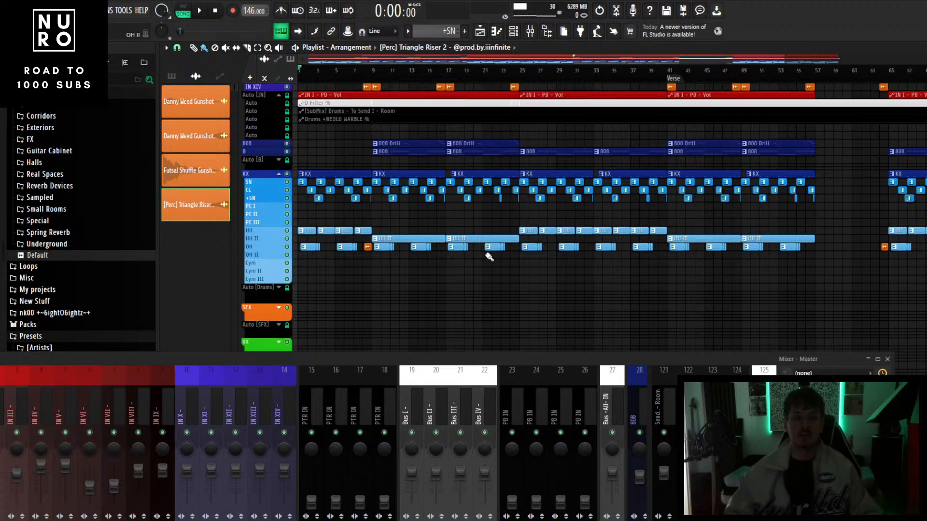
scroll(471, 251, "up", 1)
scroll(466, 250, "up", 3)
scroll(466, 250, "up", 3, "ctrl")
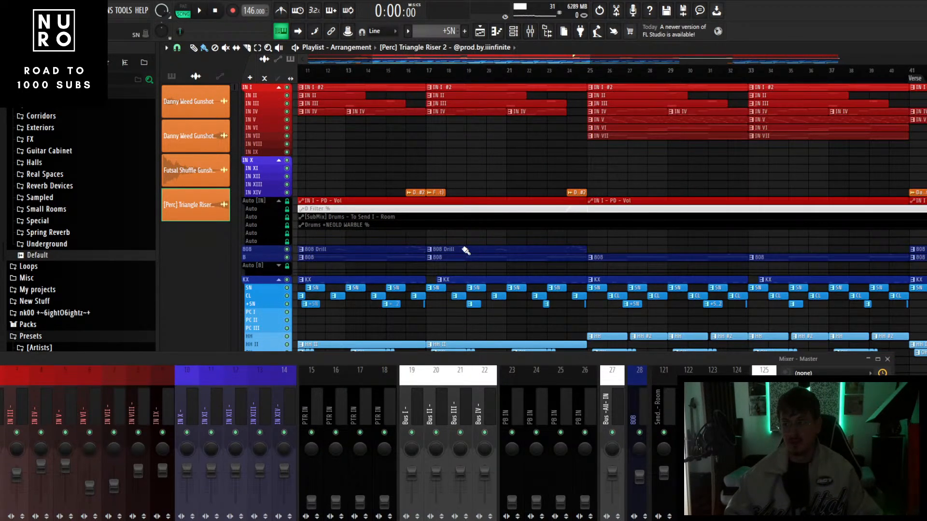
scroll(465, 250, "down", 4, "ctrl")
scroll(462, 248, "down", 2)
scroll(358, 285, "up", 3, "ctrl")
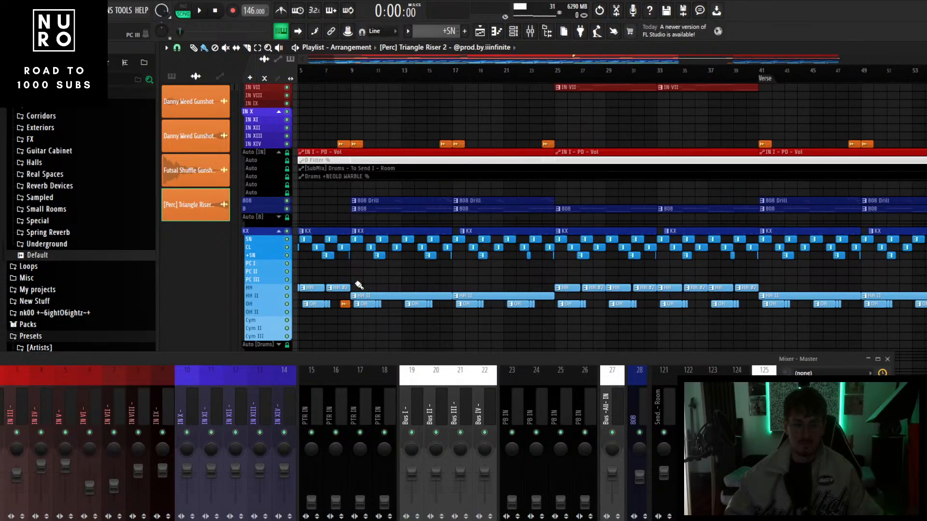
scroll(358, 285, "up", 2)
scroll(357, 285, "down", 2)
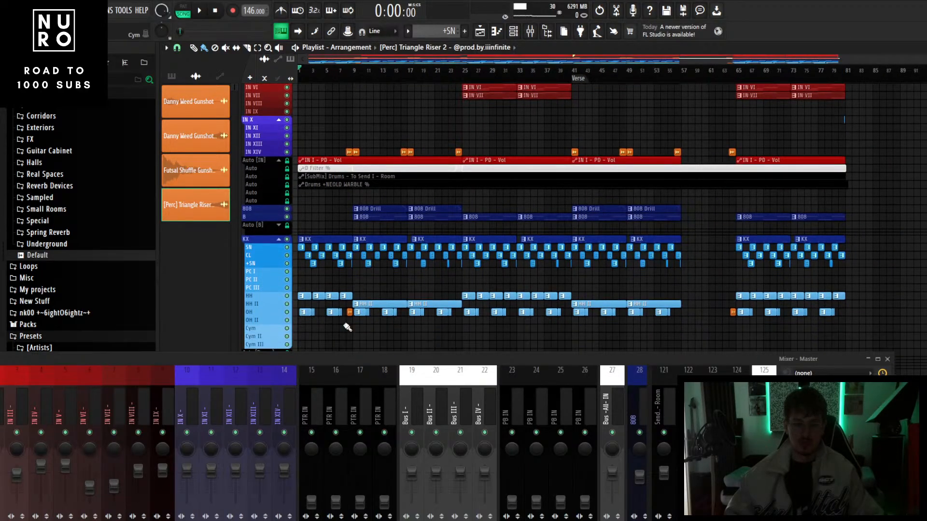
scroll(345, 323, "down", 4, "ctrl")
scroll(345, 323, "up", 4, "ctrl")
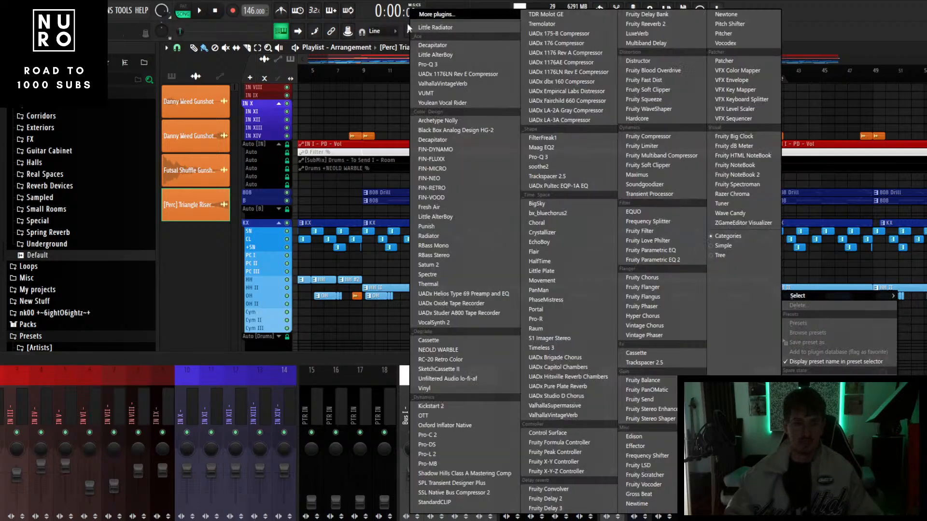
- Load Pro-Q 3 on the Bus -All- IN mixer track and add a 12 dB/oct low cut at about 214 Hz
left_click(419, 63)
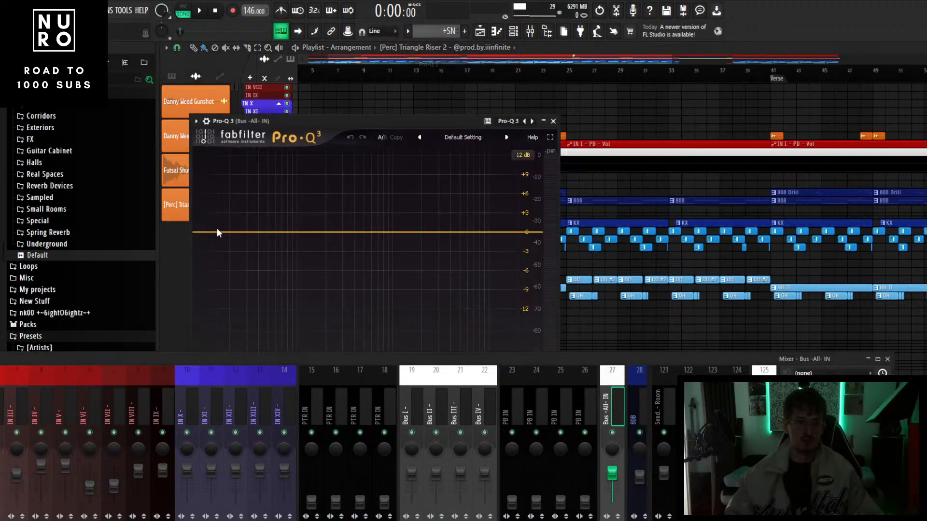
left_click_drag(217, 231, 325, 232)
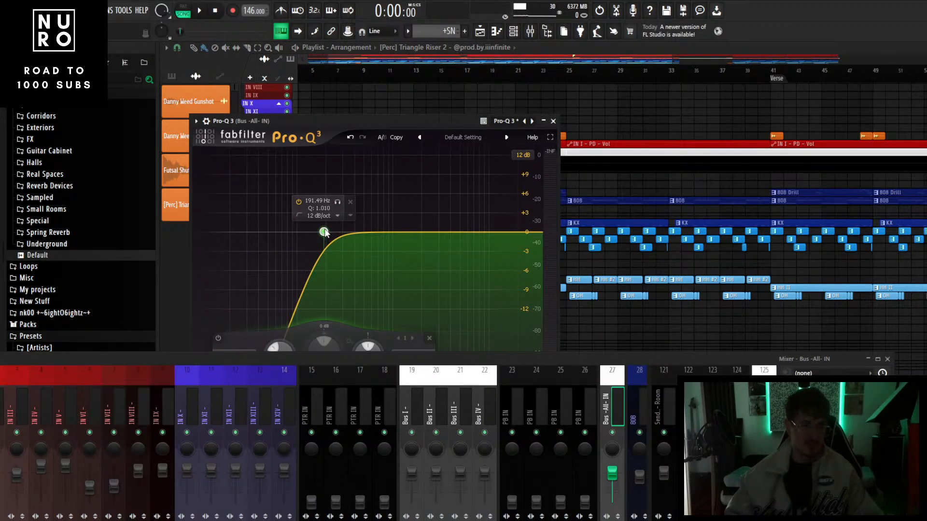
left_click_drag(369, 121, 395, 70)
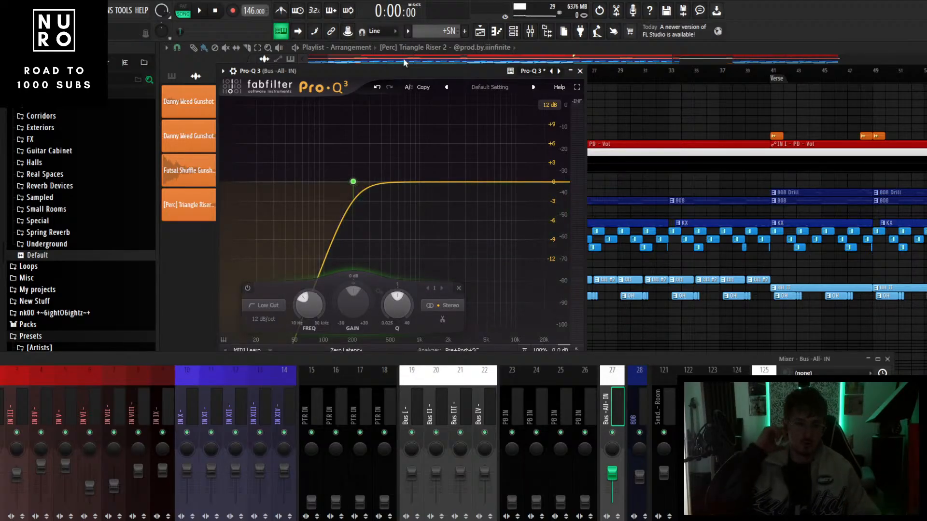
left_click_drag(353, 182, 355, 184)
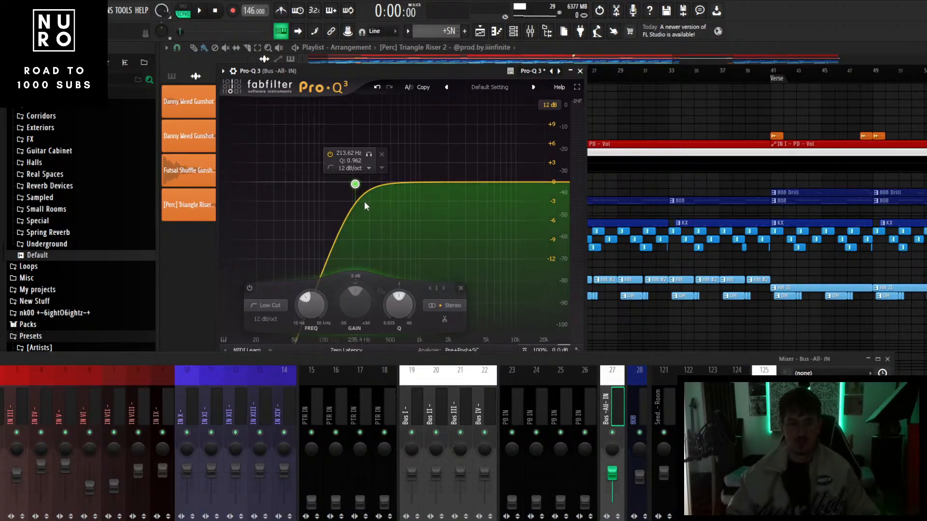
- Delete the low cut band from Pro-Q 3 on Bus -All- IN and close the plugin window
right_click(355, 184)
left_click(382, 255)
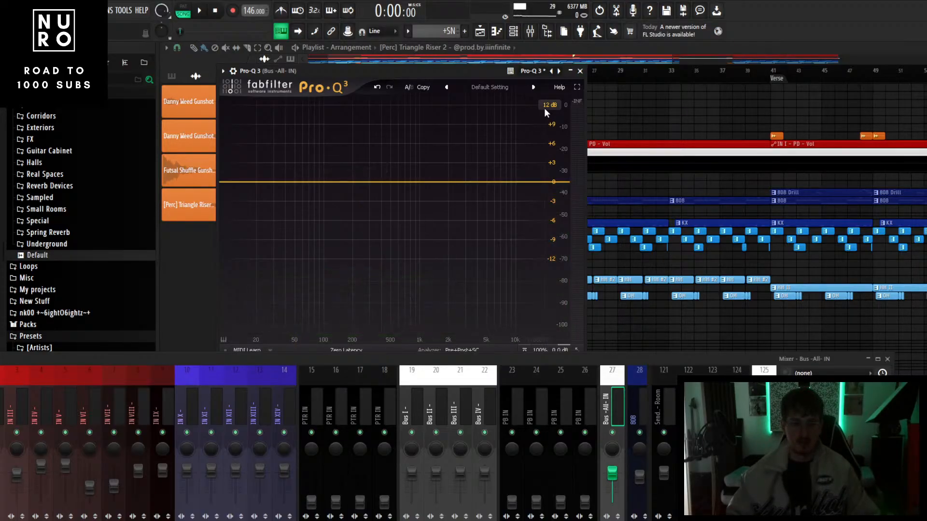
left_click(579, 71)
- Solo the drum group headed by KX in the playlist and play the song from bar 9
scroll(344, 303, "up", 2)
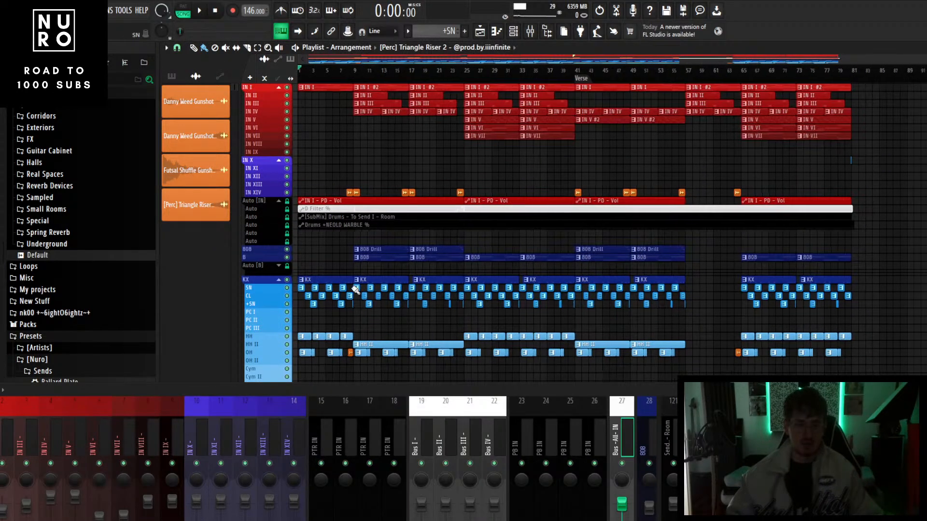
scroll(345, 303, "up", 2)
scroll(296, 286, "up", 3)
right_click(288, 268)
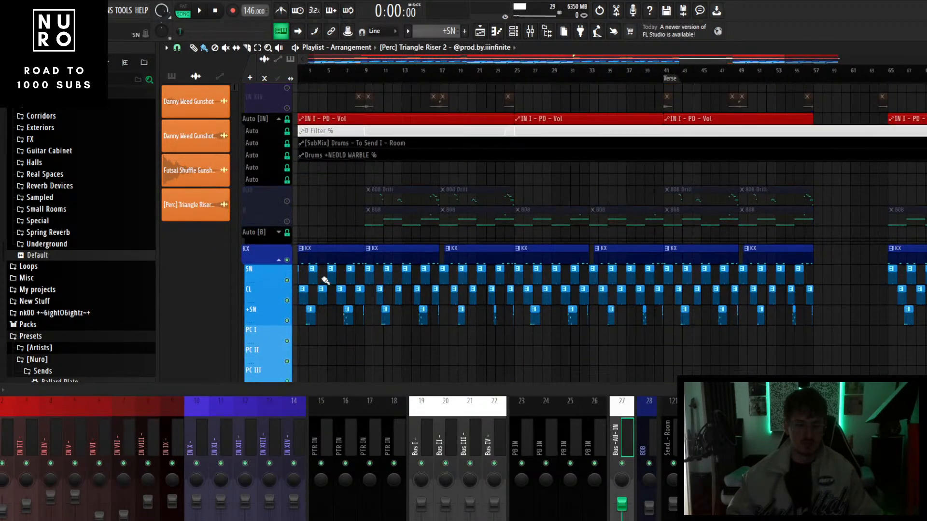
scroll(324, 282, "down", 2)
scroll(329, 287, "up", 4)
left_click(393, 77)
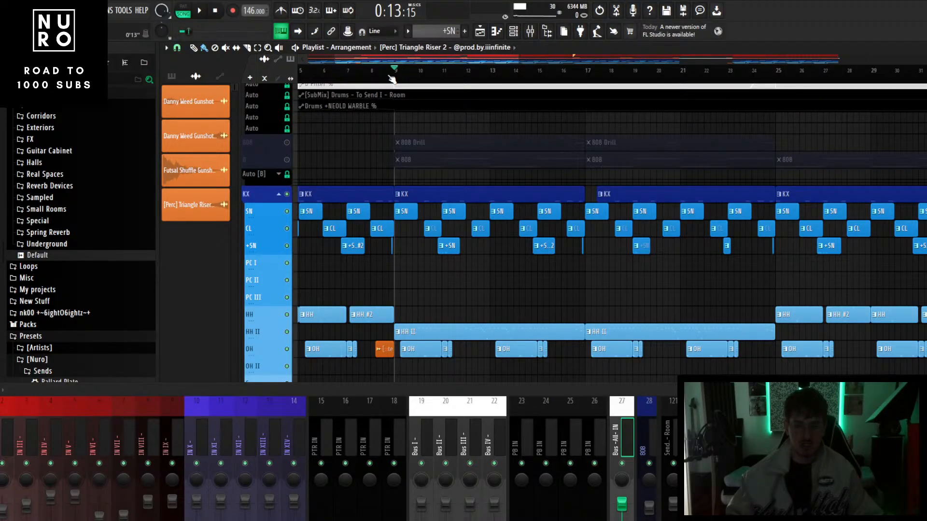
key("space")
- Load Pro-Q 3 on the HH II mixer track and lower the mixer to uncover the plugin window
scroll(508, 367, "down", 12)
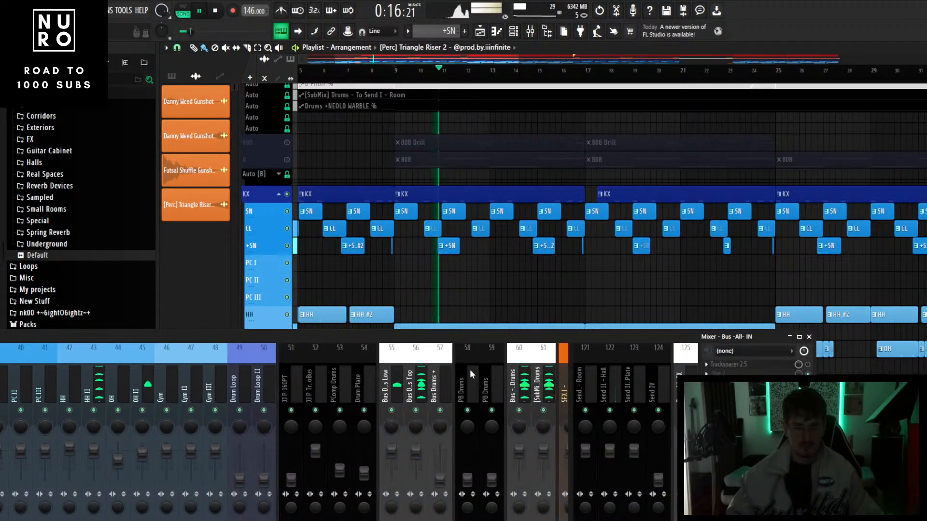
left_click_drag(507, 344, 570, 252)
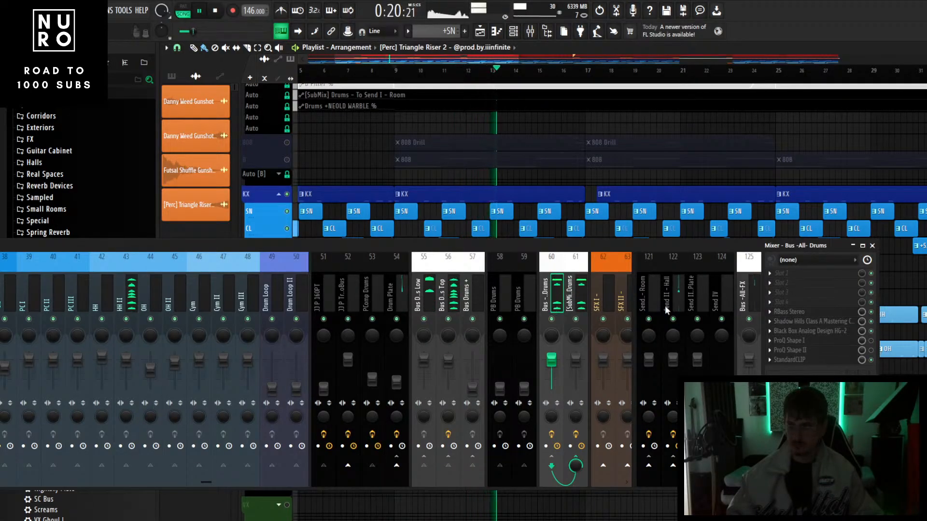
scroll(479, 304, "up", 3)
scroll(478, 303, "up", 3)
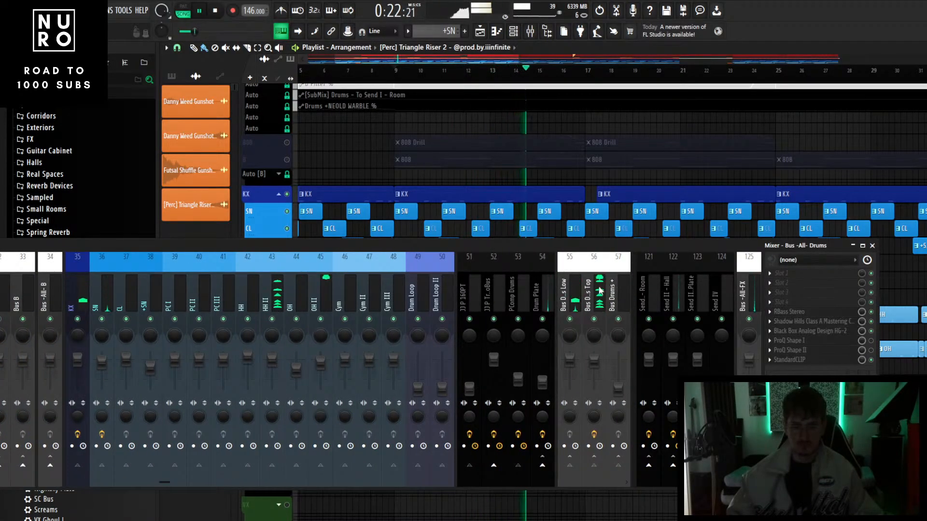
left_click(593, 361)
scroll(349, 301, "up", 3)
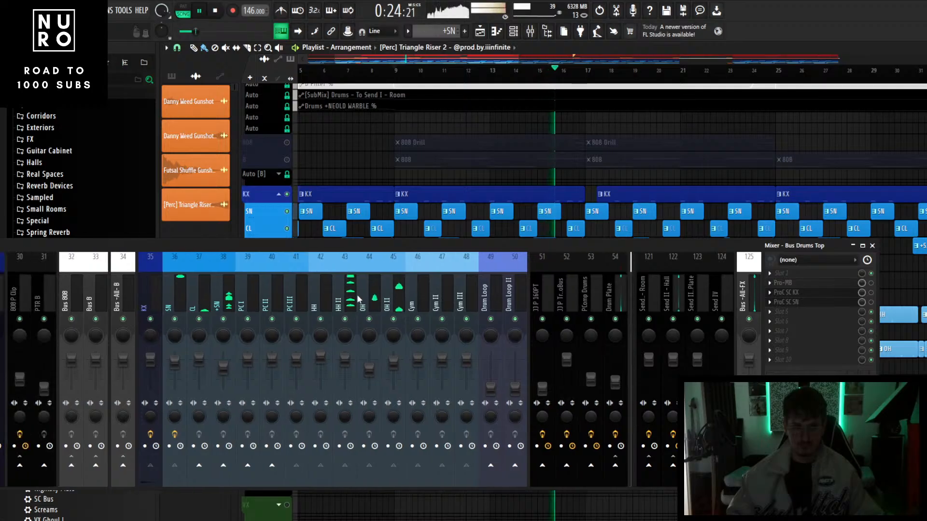
left_click(347, 300)
left_click(769, 293)
mouse_move(780, 298)
left_click(420, 64)
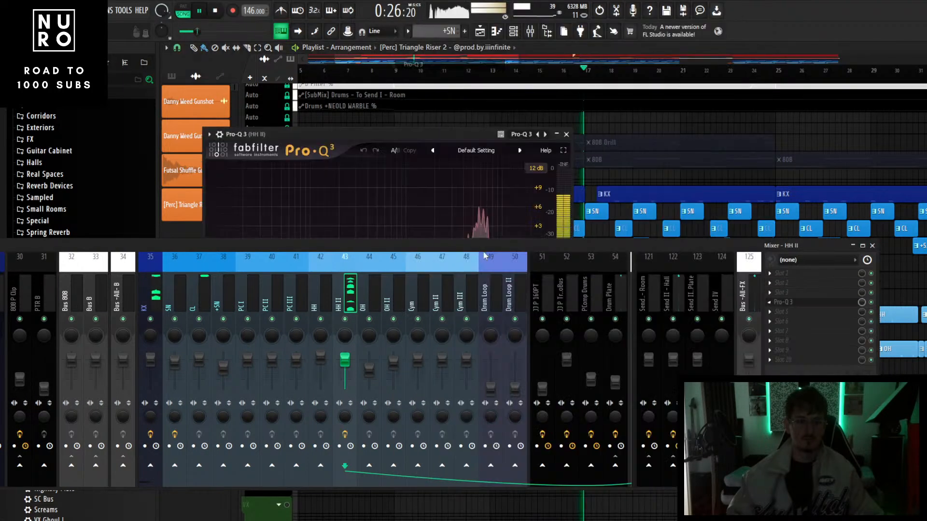
left_click_drag(482, 249, 479, 399)
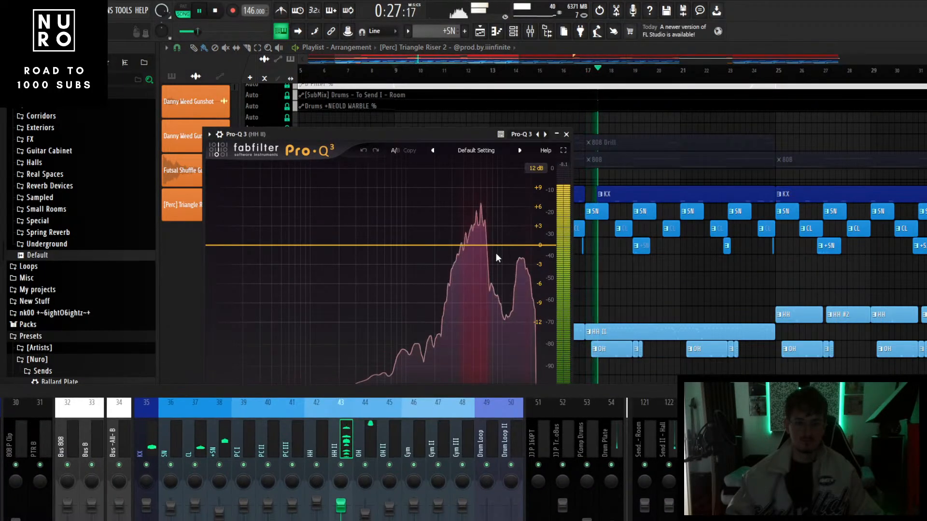
- Audition HH II, boosting its highs with a high shelf and dipping about 3.8 dB at 5.5 kHz with a bell band
key("space")
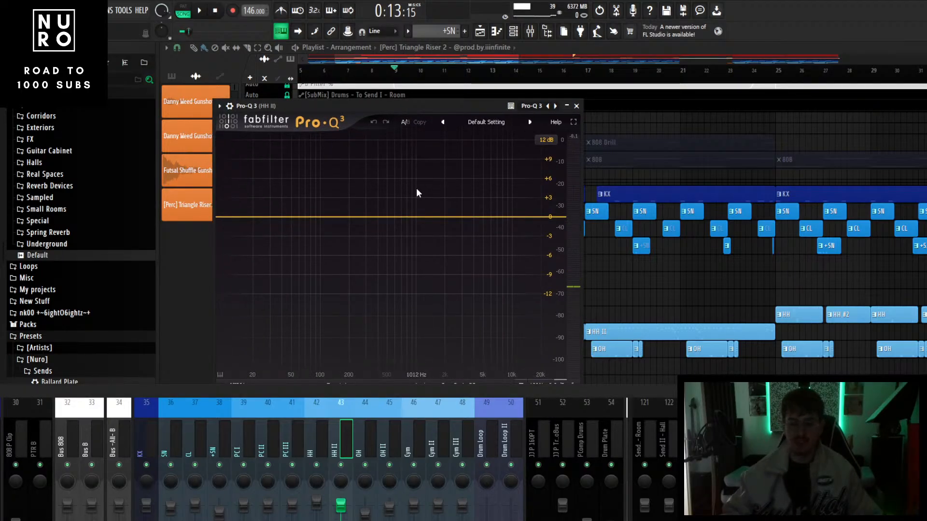
key("space")
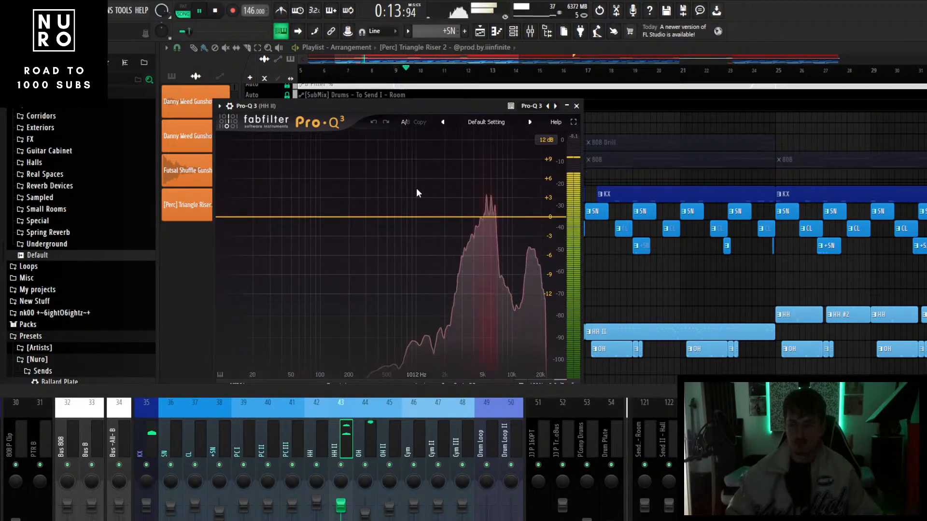
key("space")
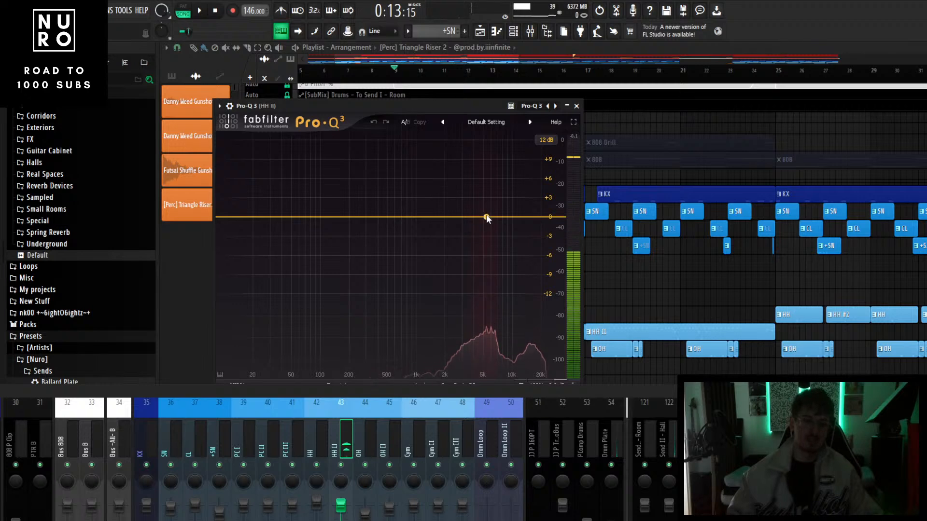
left_click_drag(485, 217, 519, 206)
left_click_drag(487, 238, 486, 242)
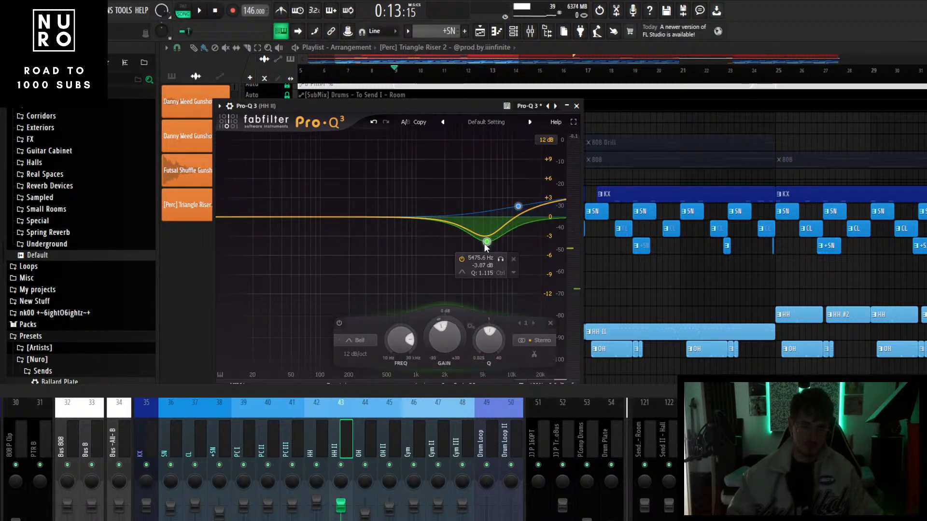
- Deepen the 5.5 kHz bell cut on HH II to about -4.7 dB during playback from bar 9
key("space")
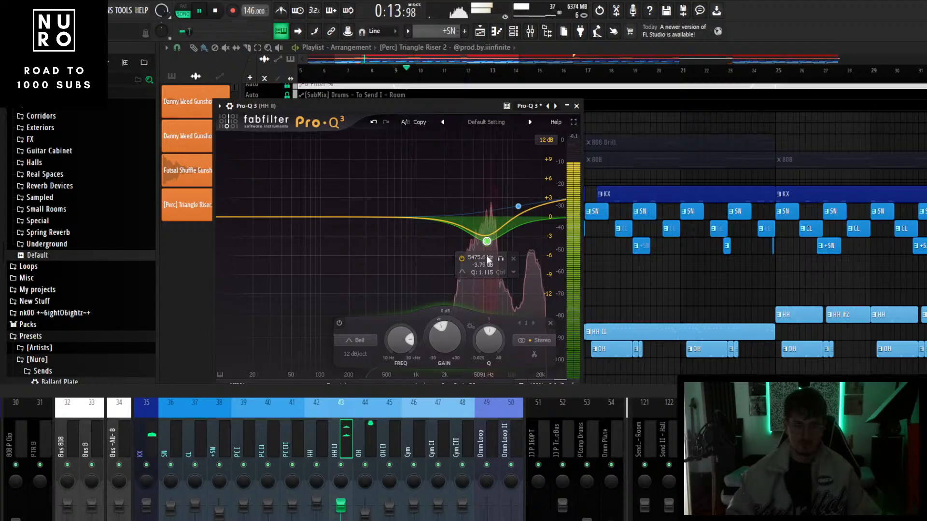
left_click_drag(487, 244, 490, 253)
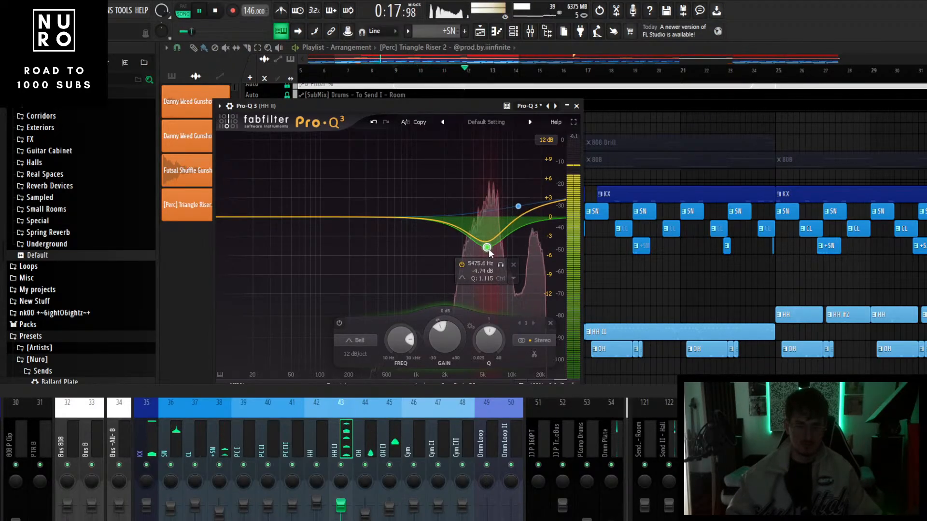
key("space")
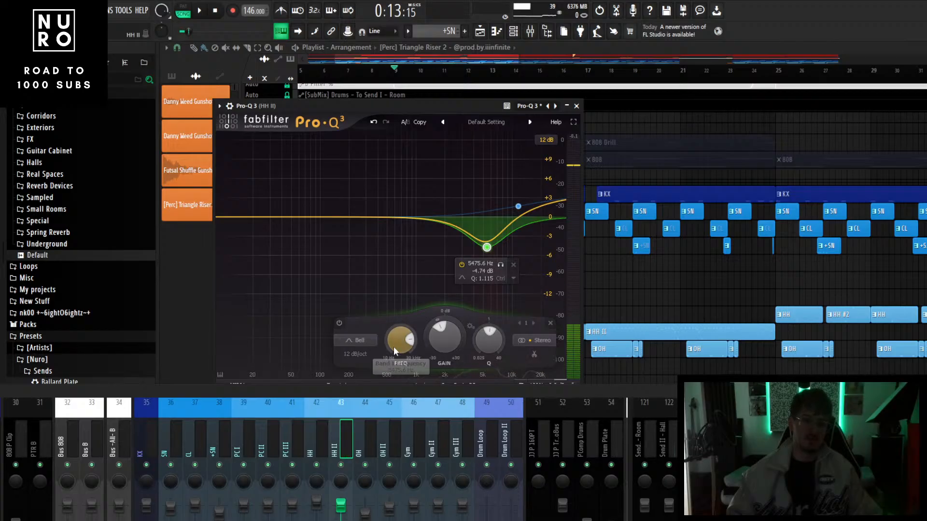
- Set the HH II Pro-Q 3 to Natural Phase and add a low shelf of about -7.1 dB at 694 Hz
left_click_drag(408, 385, 407, 400)
left_click(347, 387)
left_click(347, 408)
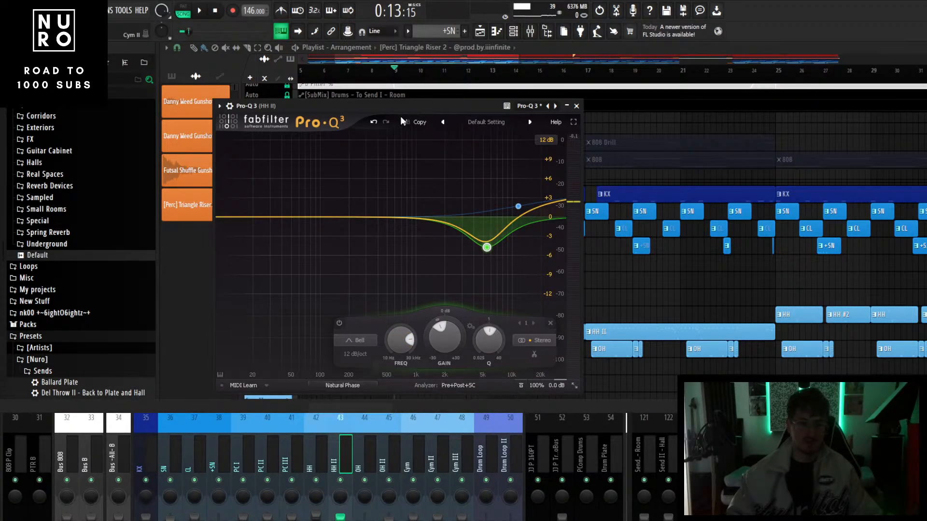
left_click_drag(399, 217, 400, 239)
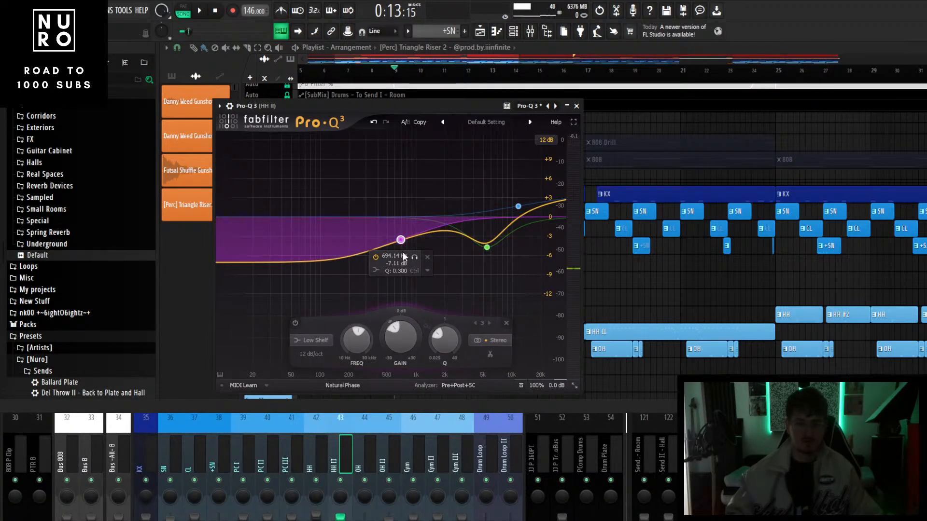
- Deepen the bell cut near 5.5 kHz on HH II slightly during playback, and close its Pro-Q 3
key("space")
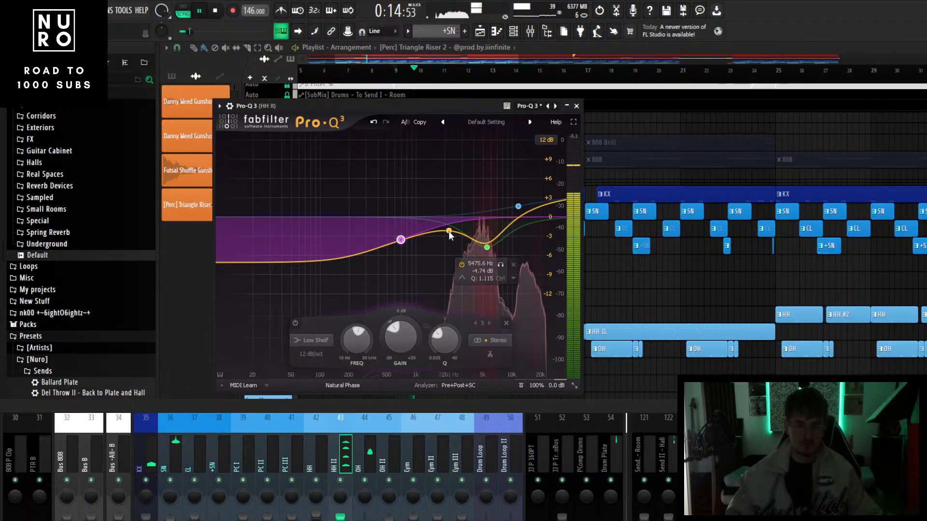
left_click_drag(483, 251, 482, 254)
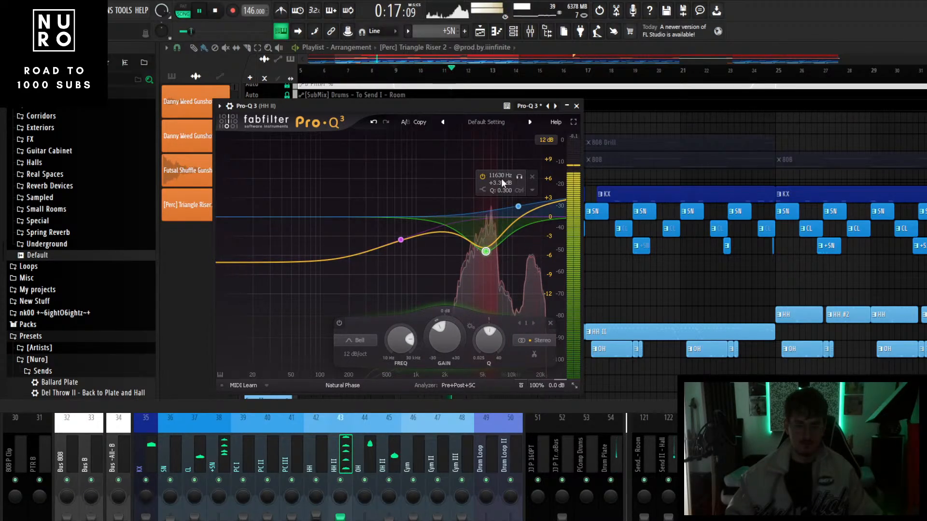
key("space")
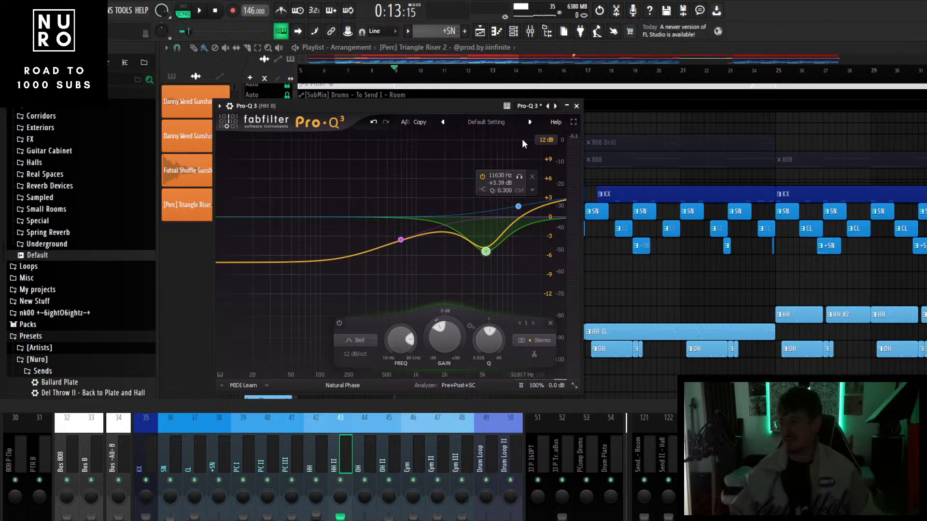
left_click(576, 105)
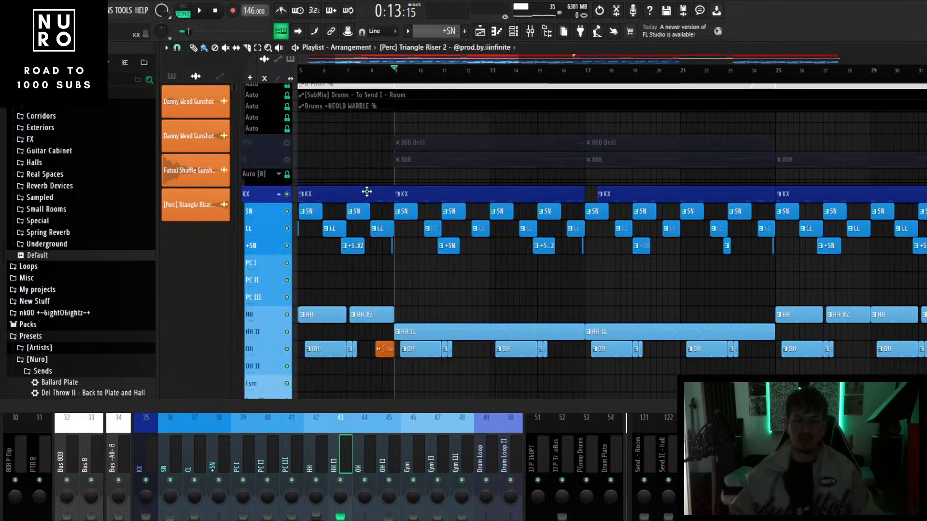
- Audition the drums from bar 9 and raise the mixer to uncover its faders and send controls
scroll(343, 253, "down", 3)
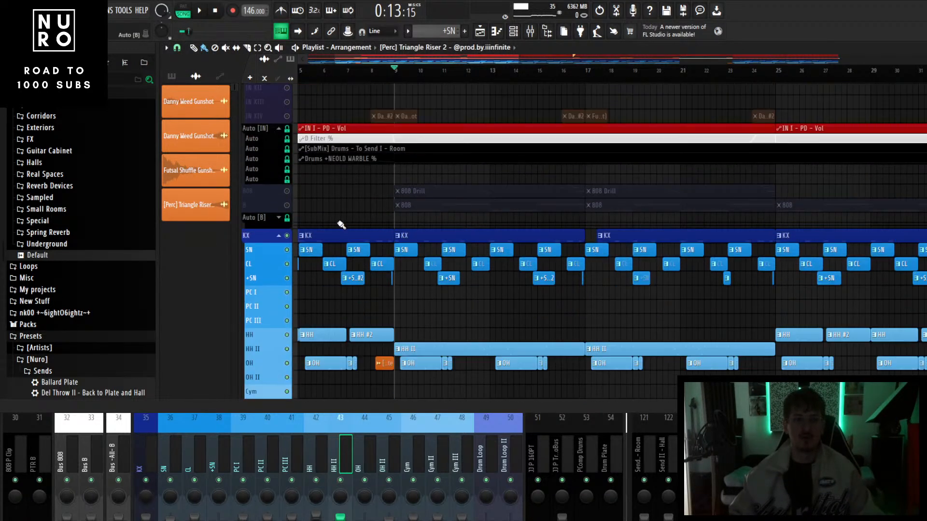
scroll(341, 225, "up", 3)
key("space")
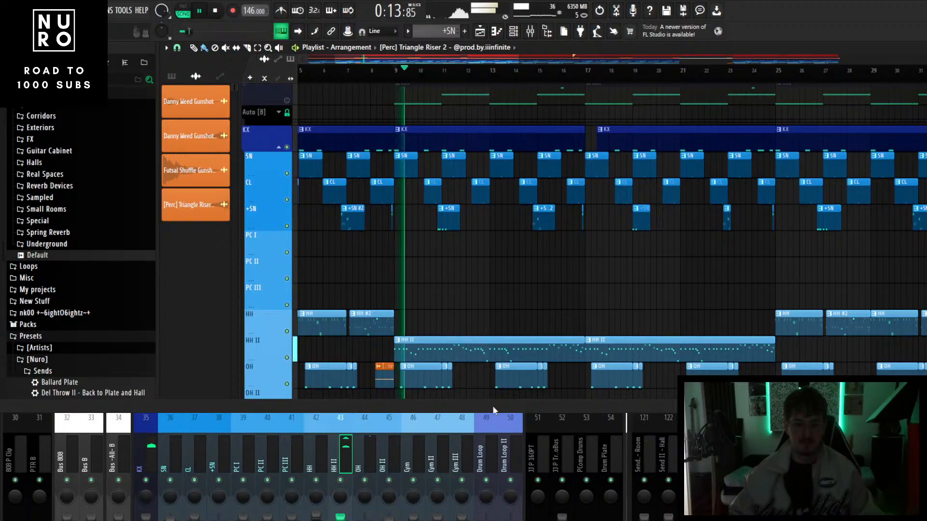
left_click_drag(492, 405, 506, 269)
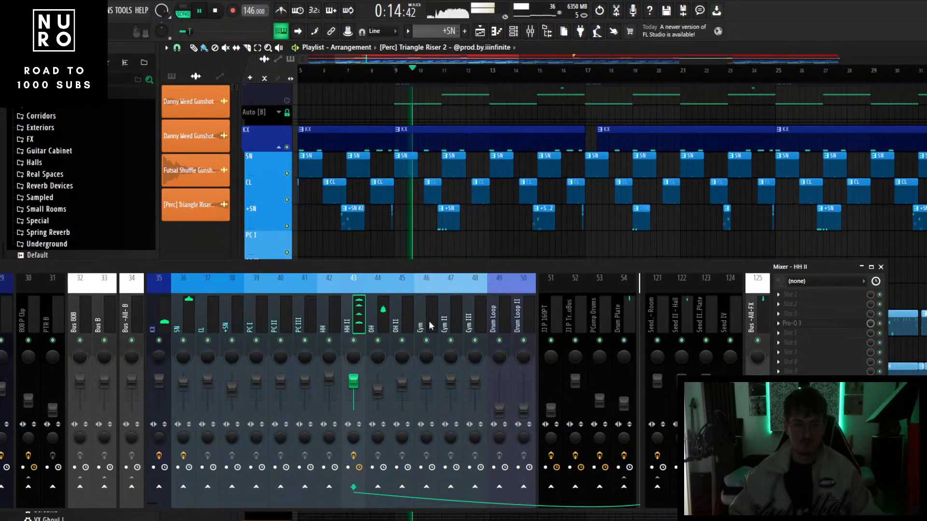
key("space")
- Route the drum mixer tracks, from KX across to the cymbals, to the PComp Drums track
left_click(378, 391)
scroll(365, 312, "down", 1)
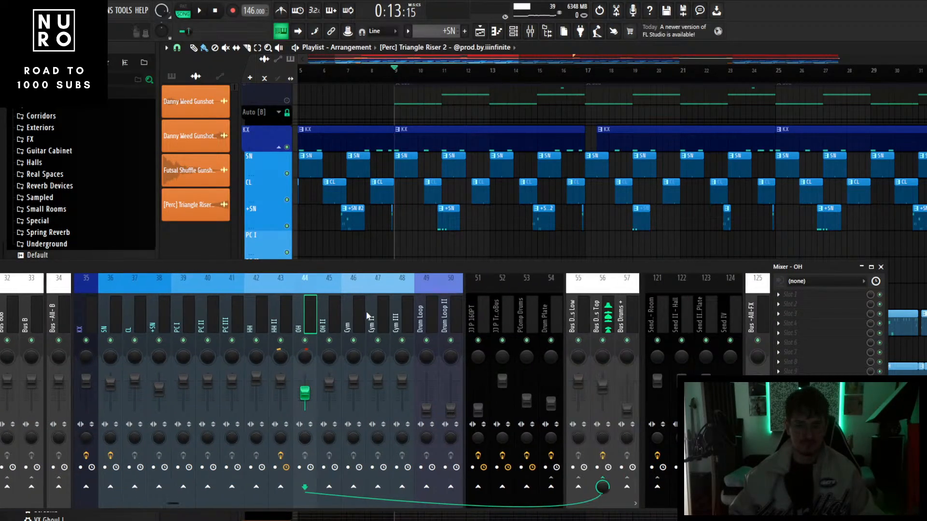
scroll(366, 312, "up", 1)
left_click(149, 301)
scroll(155, 302, "down", 1)
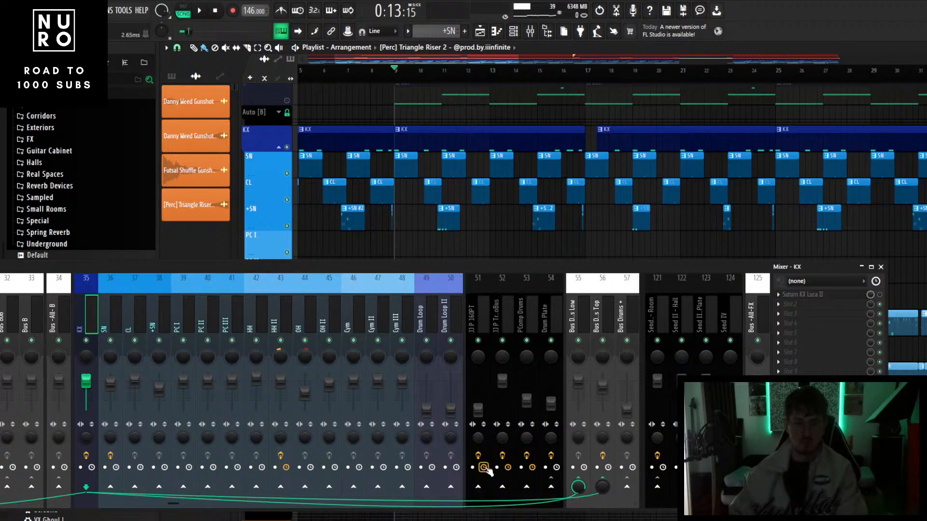
left_click(530, 487)
key("Right")
key("Right")
key("Right")
key("Right")
key("Right")
key("Right")
key("Right")
key("Right")
key("Right")
key("Right")
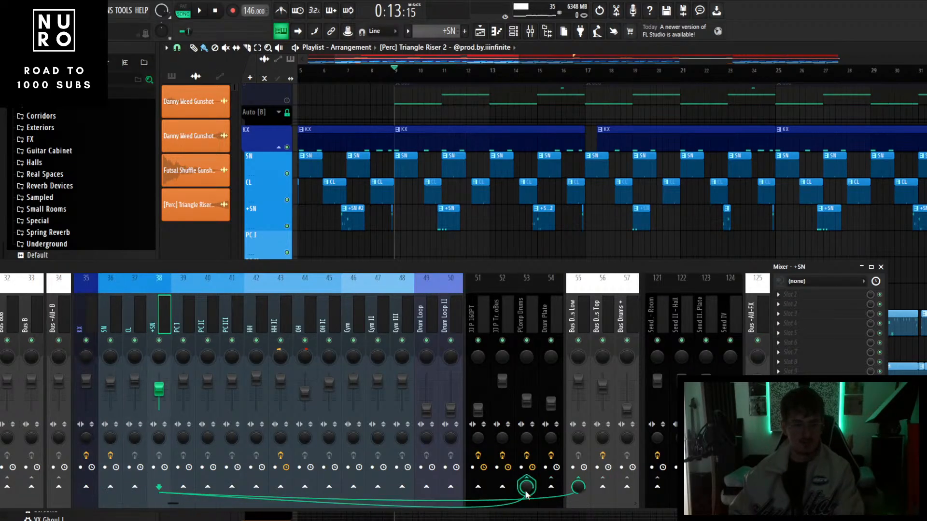
key("Right")
key("Right")
key("Right")
key("Right")
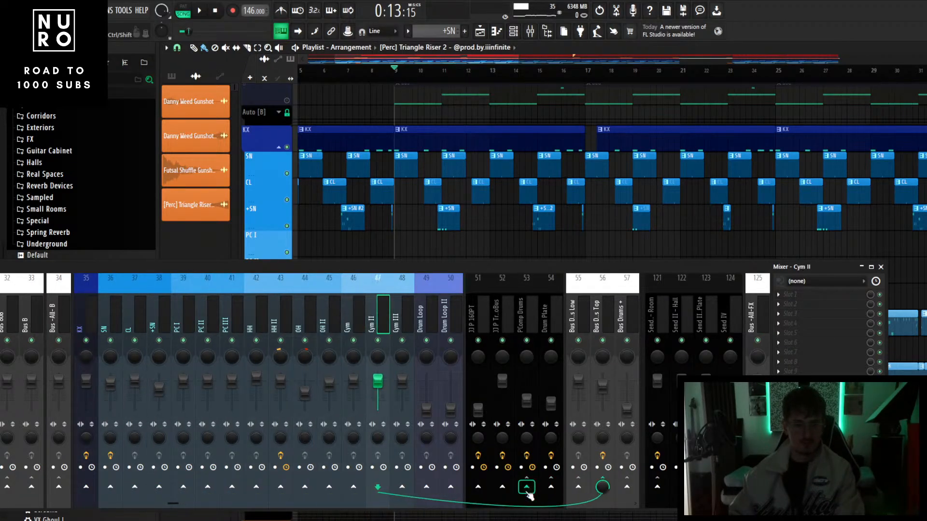
key("Left")
key("Left")
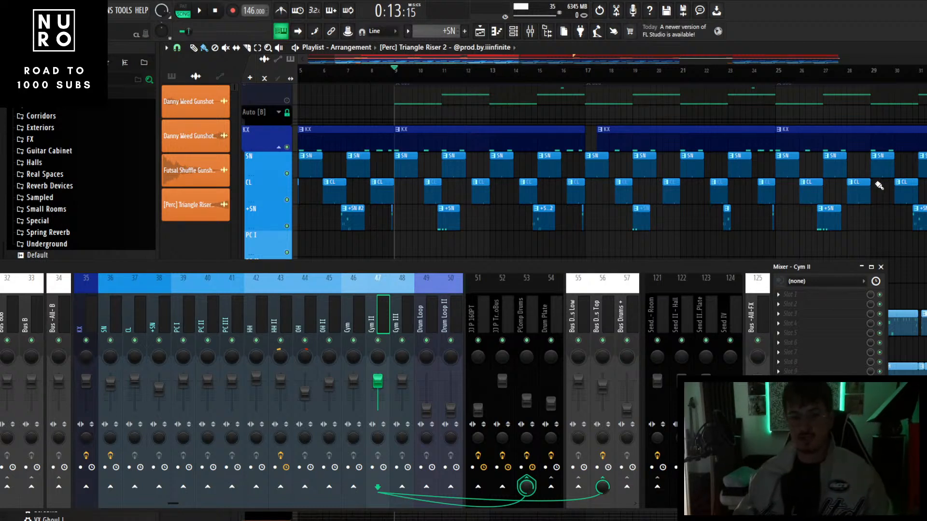
- Look over the drum and 808 tracks in the playlist and start playback from bar 9
scroll(468, 186, "down", 5)
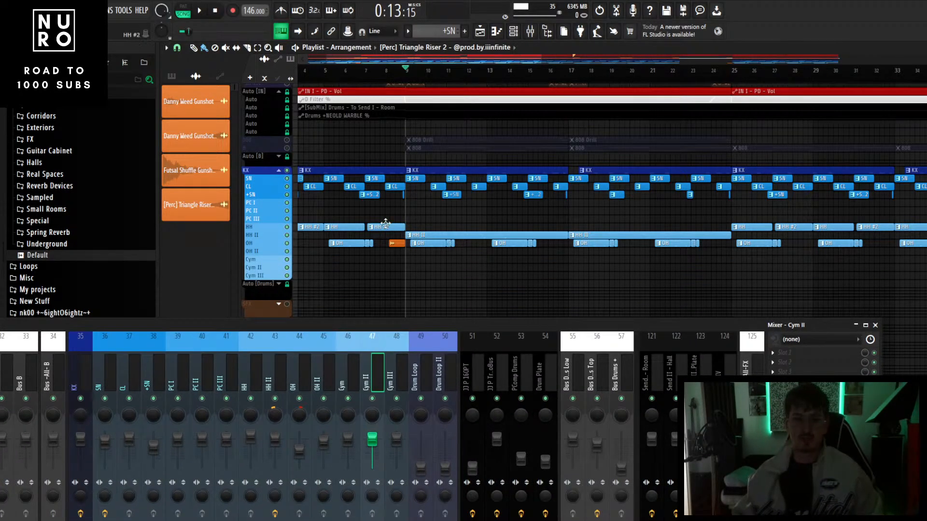
scroll(385, 223, "up", 2)
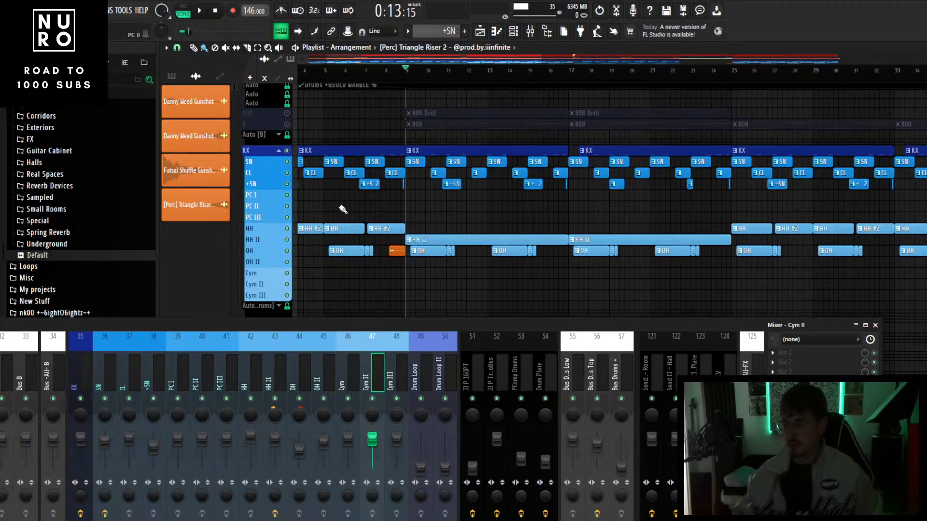
scroll(346, 200, "up", 2)
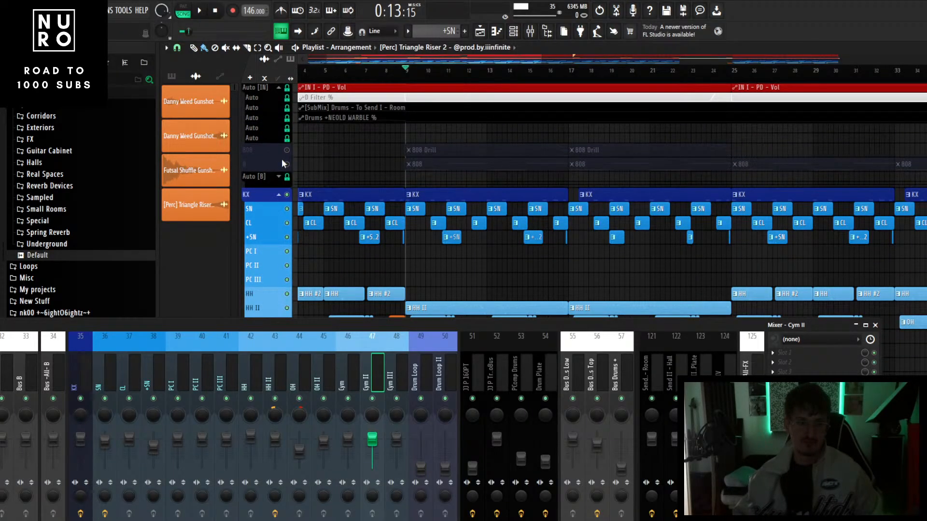
scroll(410, 225, "down", 4)
left_click_drag(283, 162, 284, 106)
scroll(408, 225, "up", 3)
key("space")
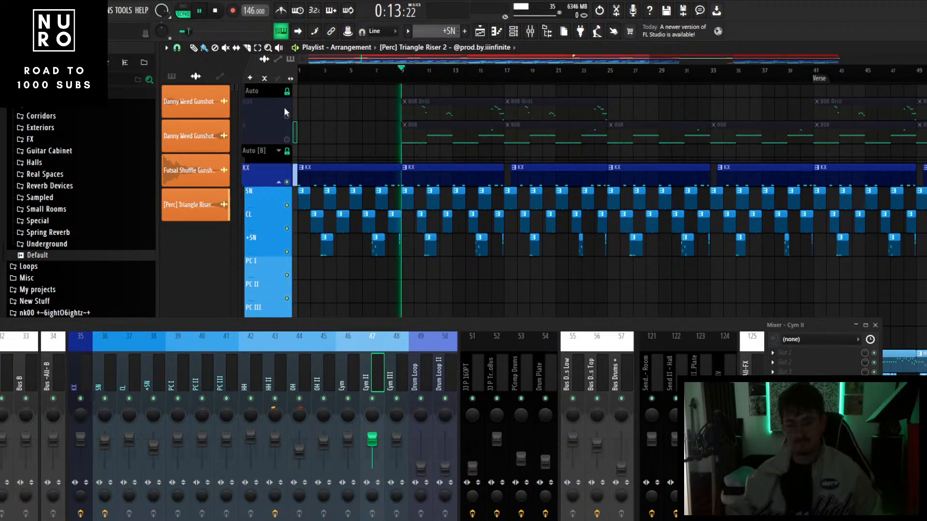
- Load Pro-Q 3 on KX in Natural Phase, with bell cuts of -1.74 dB at 54 Hz and about -3 dB near 150 Hz, plus a low shelf cut
left_click_drag(378, 325, 405, 266)
scroll(277, 310, "up", 3)
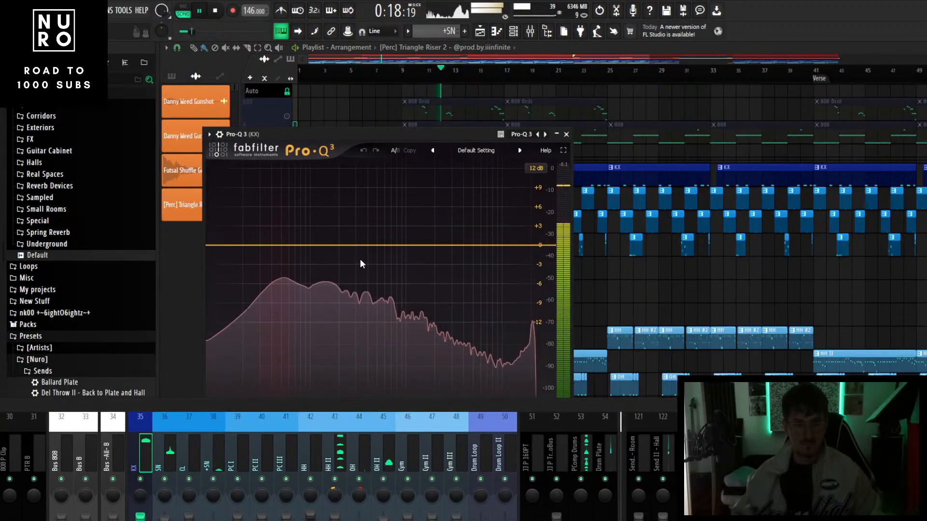
left_click_drag(339, 246, 326, 264)
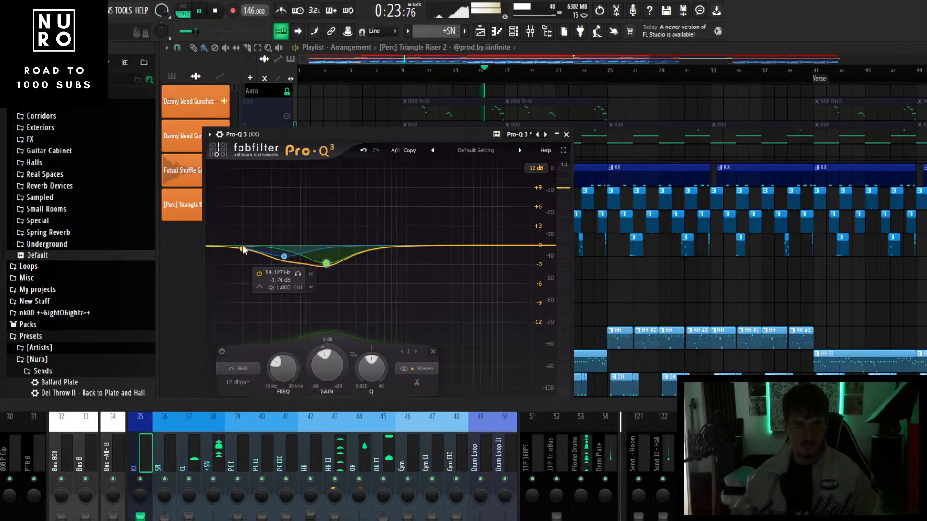
left_click(349, 437)
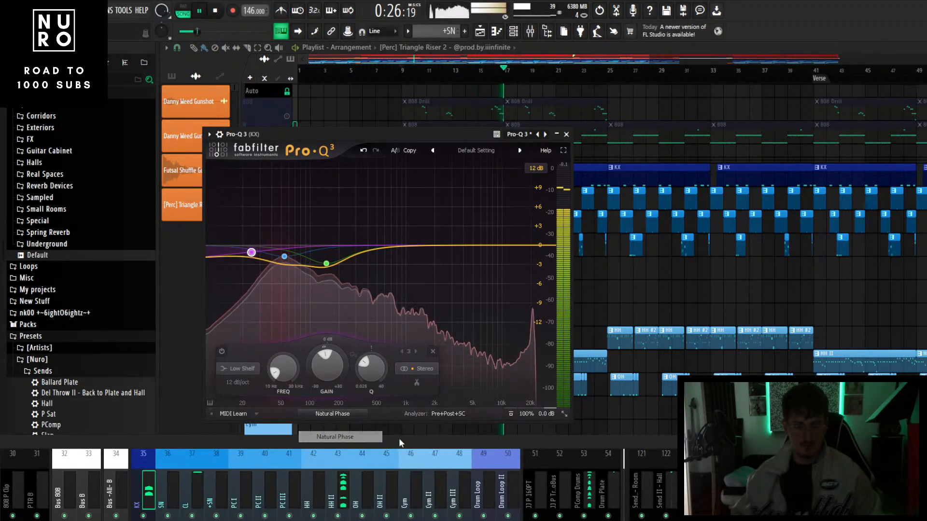
- Reopen Pro-Q 3 on HH II and deepen its bell cut near 5.5 kHz to about -7 dB
left_click_drag(481, 446, 503, 311)
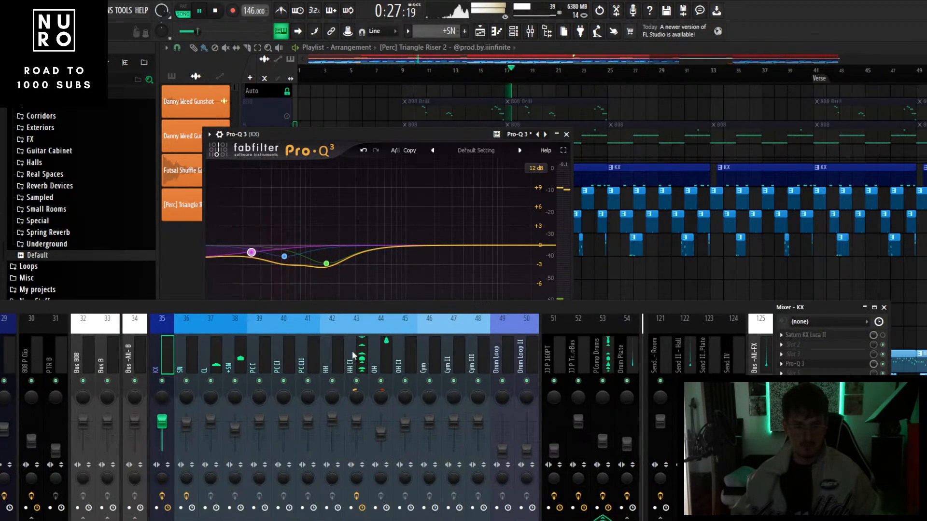
left_click(354, 356)
key("space")
left_click(811, 366)
left_click_drag(487, 253, 485, 261)
key("space")
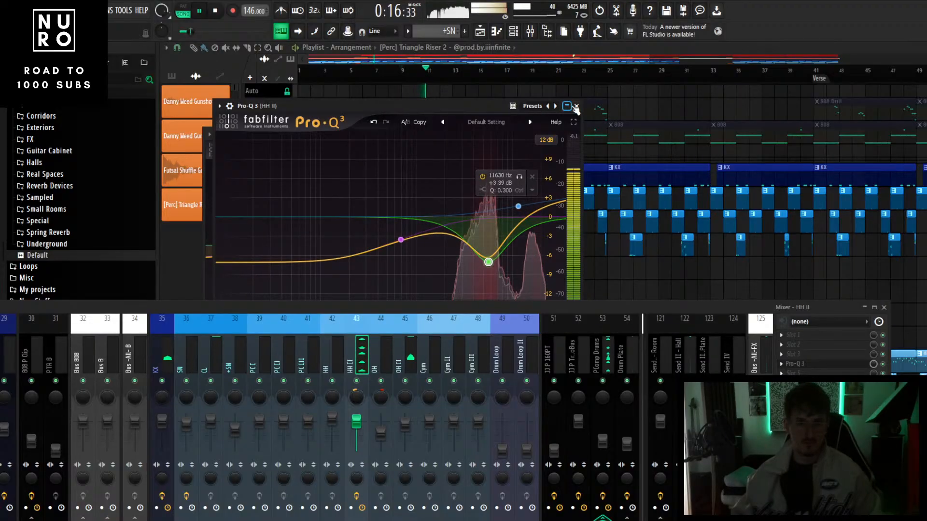
- Load Pro-Q 3 on the SN mixer track during playback and lower the mixer to uncover the plugin window
left_click(164, 357)
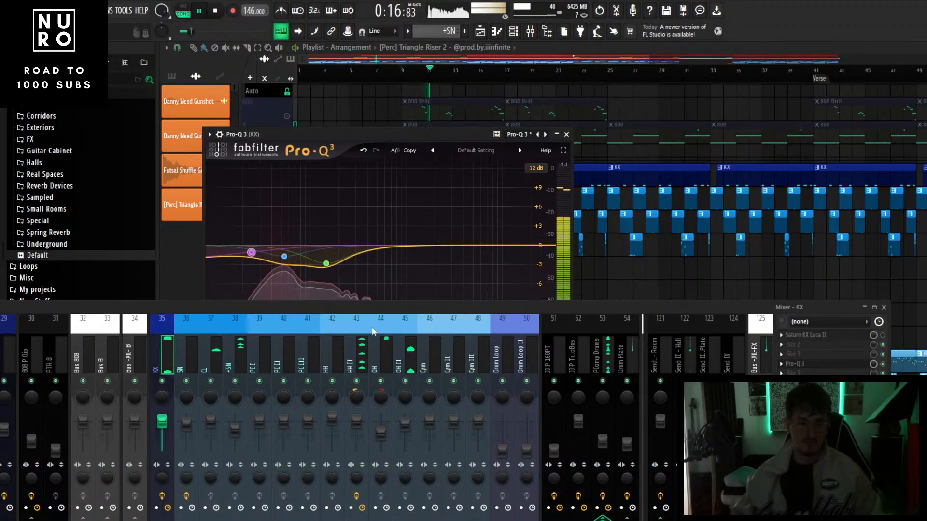
left_click(247, 371)
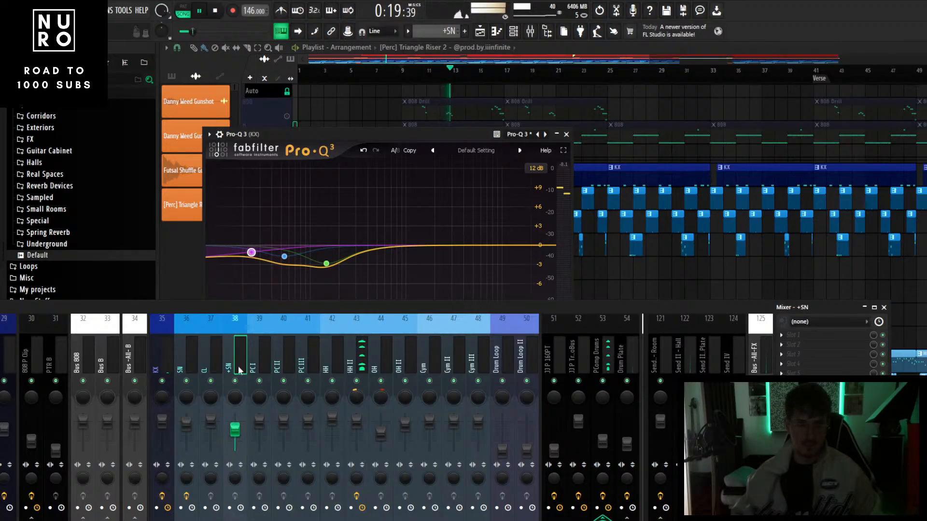
left_click(199, 372)
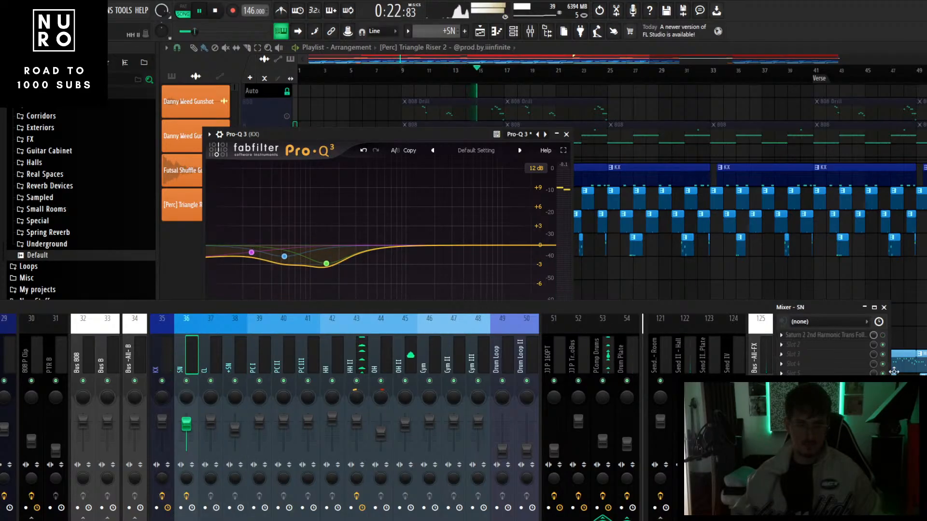
left_click(781, 364)
left_click(436, 65)
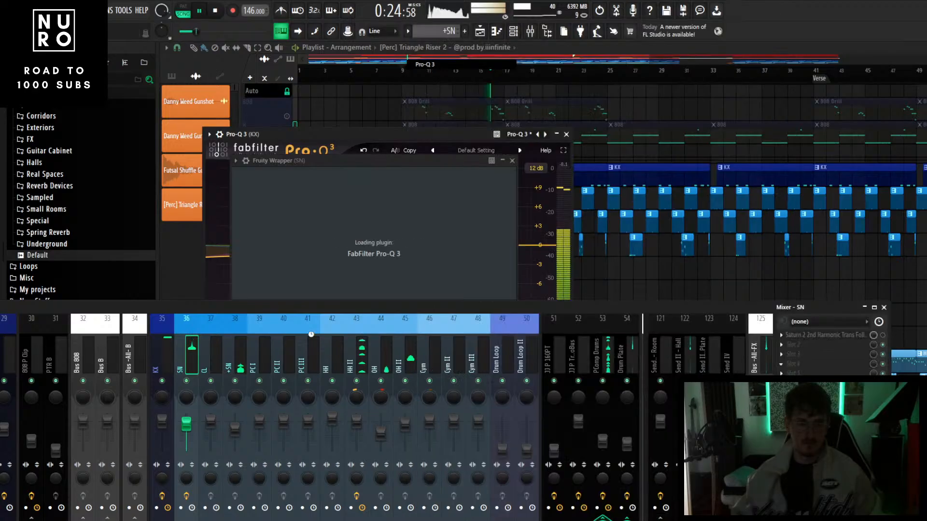
left_click_drag(378, 305, 371, 375)
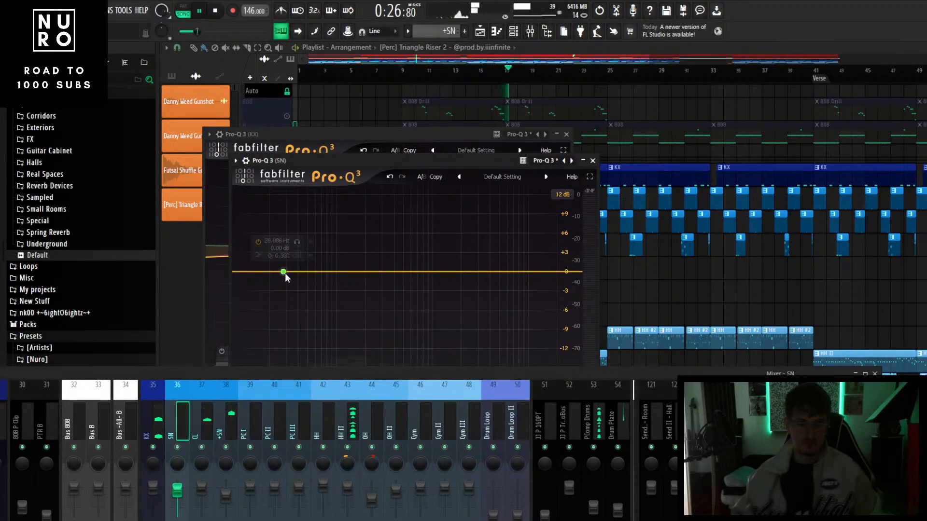
- EQ SN in Natural Phase with a low shelf cut, a bell dip of about -2.4 dB and an 18 dB/oct high cut at 10681 Hz
left_click_drag(337, 271, 400, 287)
left_click_drag(570, 272, 531, 273)
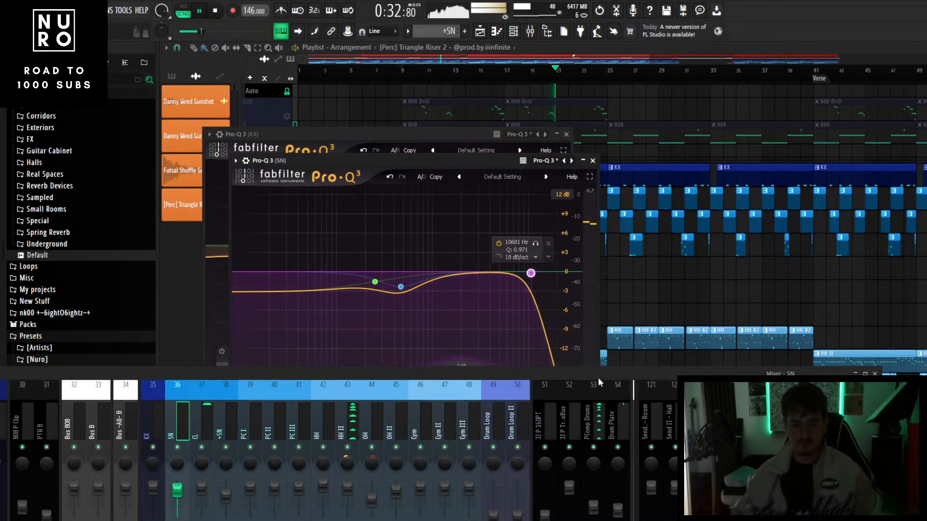
left_click(359, 439)
left_click(358, 461)
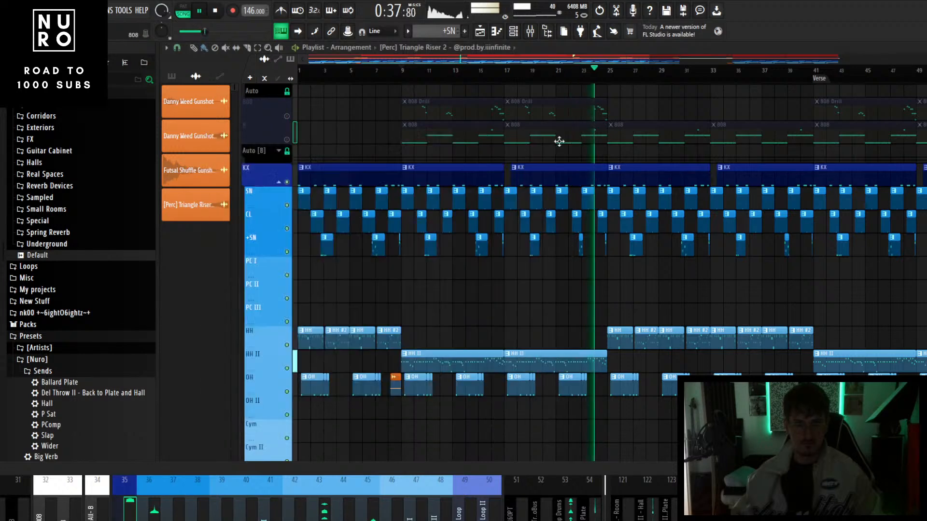
- Unmute the B playlist track, raise the mixer, and solo the 808 mixer track together with KX and the 808 buses
scroll(303, 257, "up", 4)
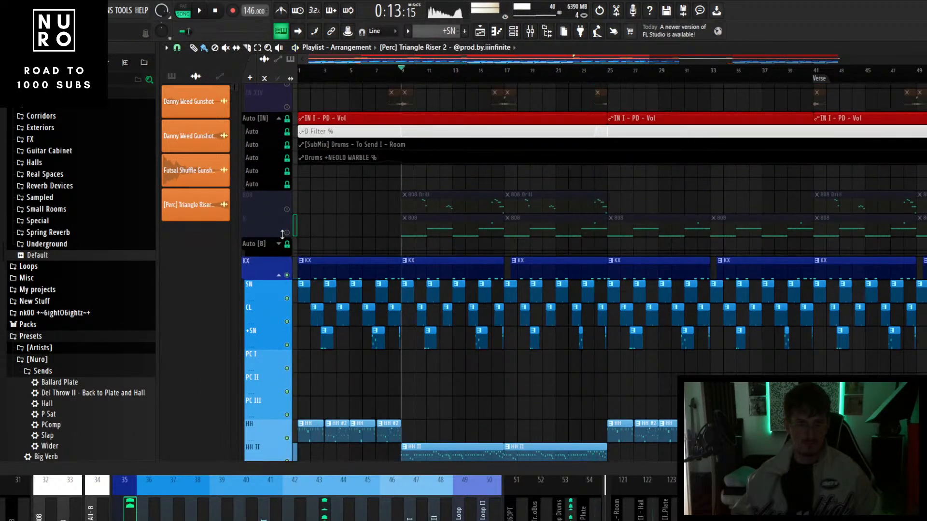
left_click_drag(485, 466, 560, 264)
scroll(358, 310, "up", 6)
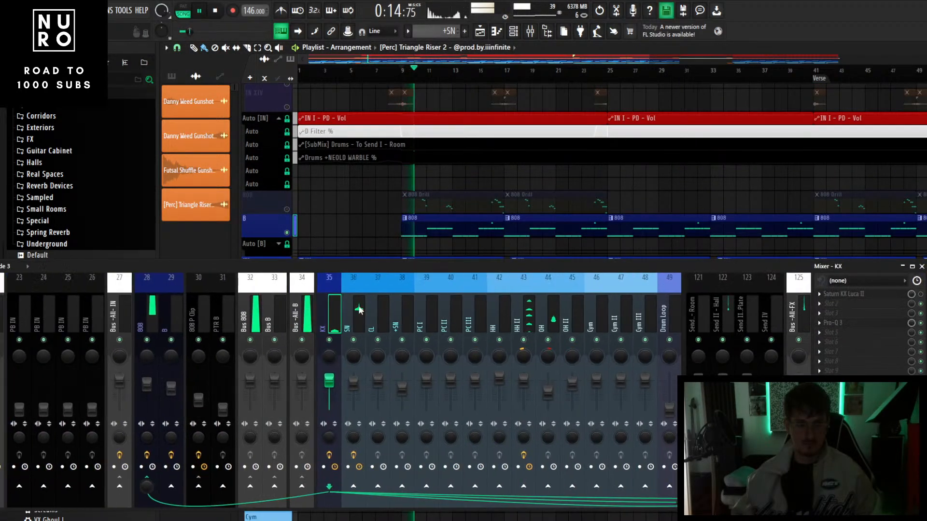
left_click(155, 322)
key("space")
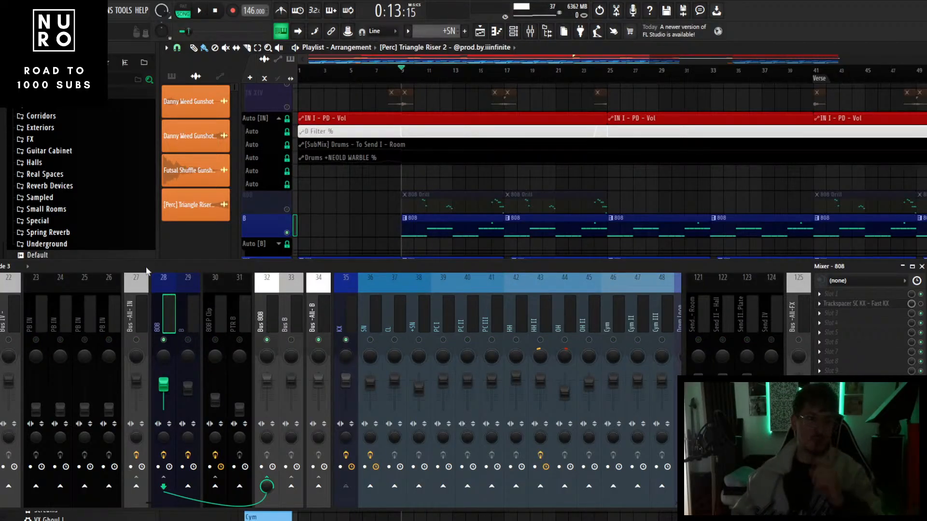
- Examine the low end of the soloed 808 and kick during playback with SPAN Monitor on the Master track
left_click_drag(63, 267, 107, 256)
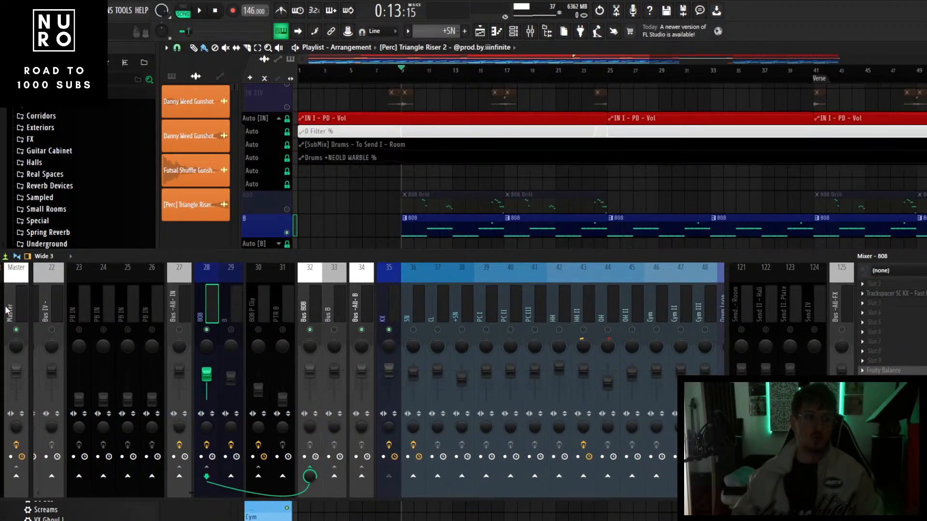
left_click(7, 309)
left_click(908, 360)
key("space")
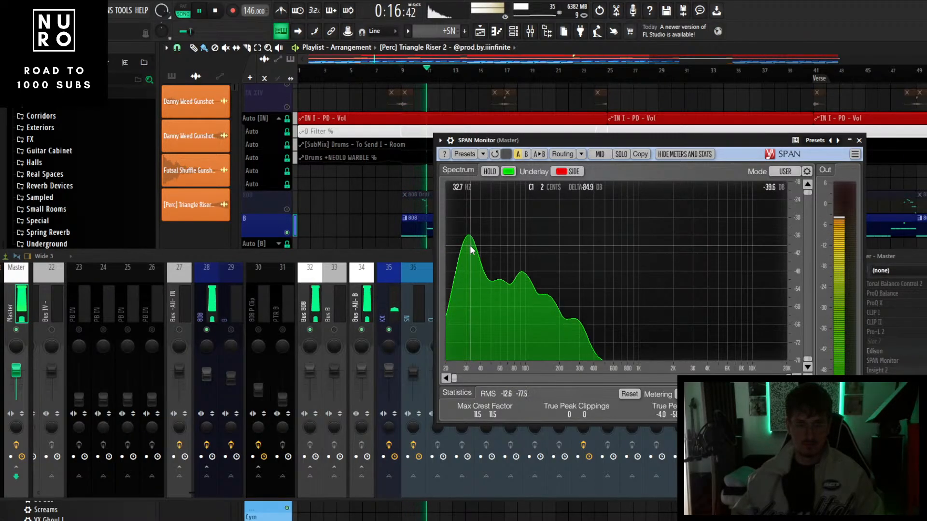
left_click(859, 139)
- Stop playback and load Pro-Q 3 on the 808 mixer track
key("space")
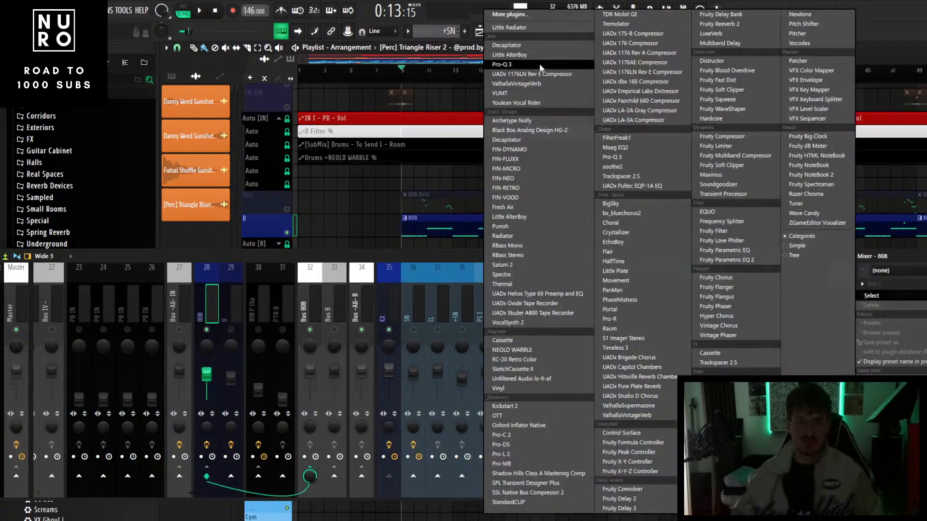
left_click(532, 65)
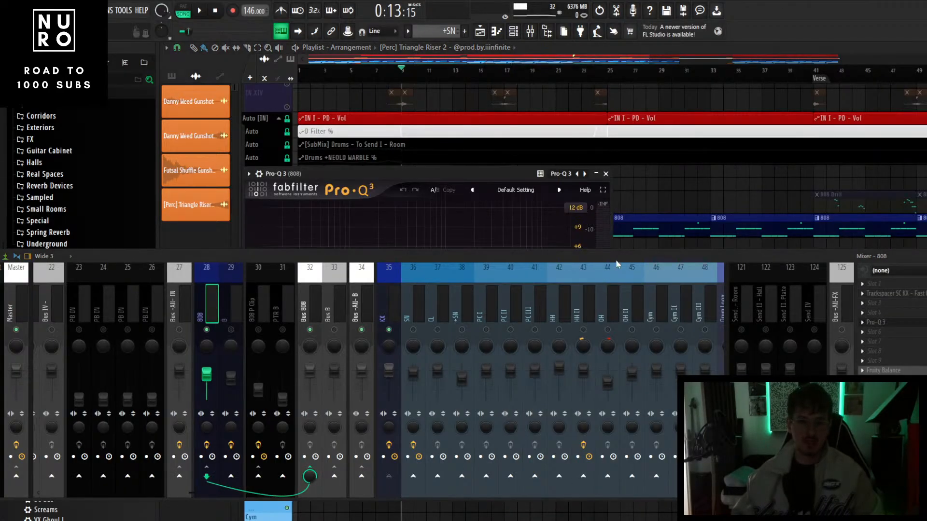
- On the 808's Pro-Q 3, add a low shelf cut of about -6.6 dB near 90 Hz during playback and choose Natural Phase
left_click_drag(618, 259, 610, 384)
left_click_drag(366, 176, 428, 133)
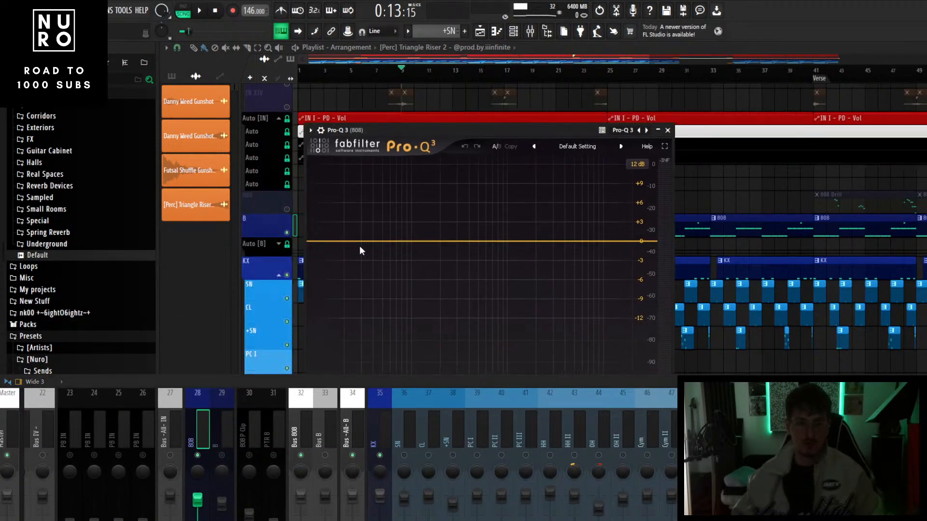
left_click_drag(359, 245, 407, 263)
key("space")
left_click(433, 410)
left_click(443, 433)
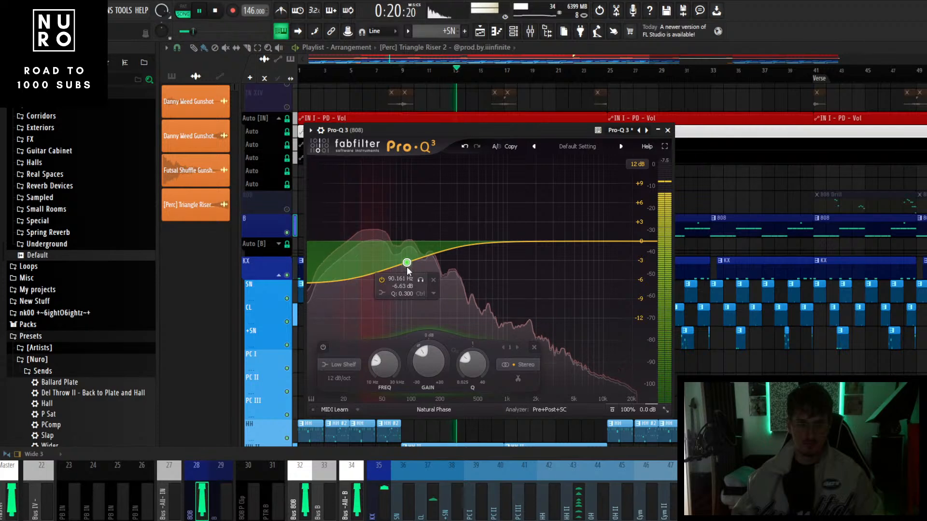
- Add a bell dip of about -2 dB near 120 Hz to the 808 EQ and raise its output level
double_click(418, 254)
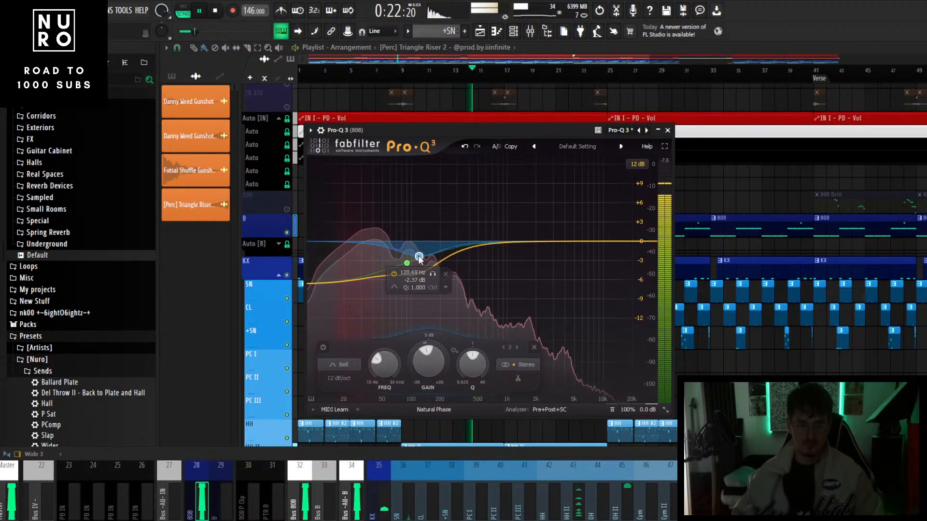
left_click_drag(418, 256, 419, 256)
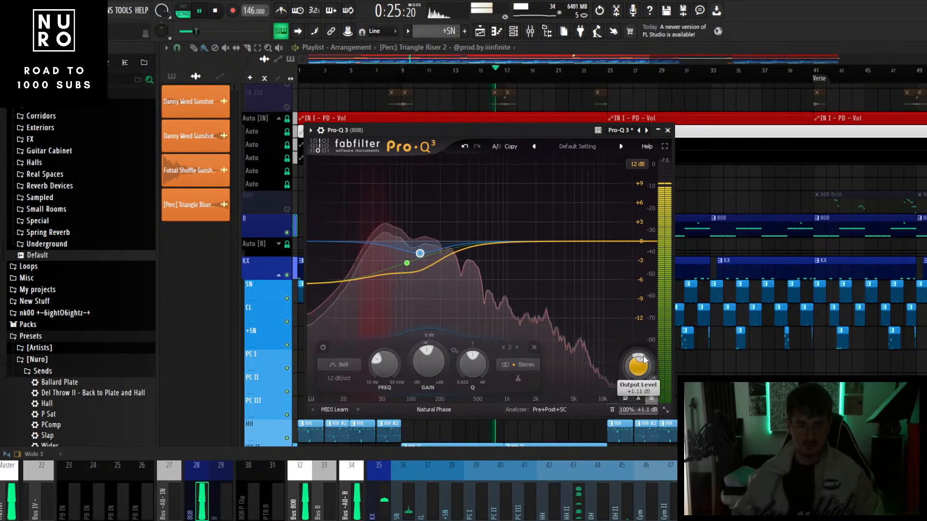
left_click_drag(639, 358, 646, 349)
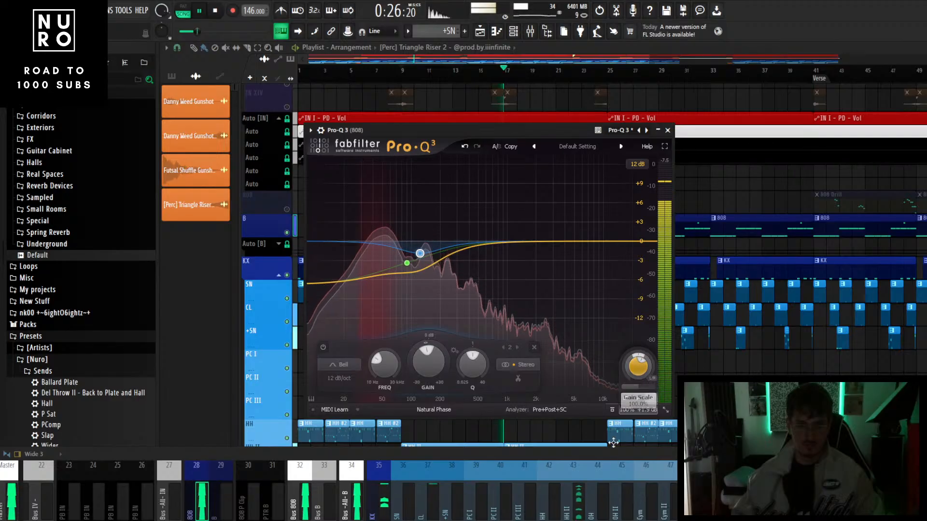
- Send the 808 mixer track to 808 P Clip in addition to its Bus 808 routing
left_click_drag(618, 456, 622, 367)
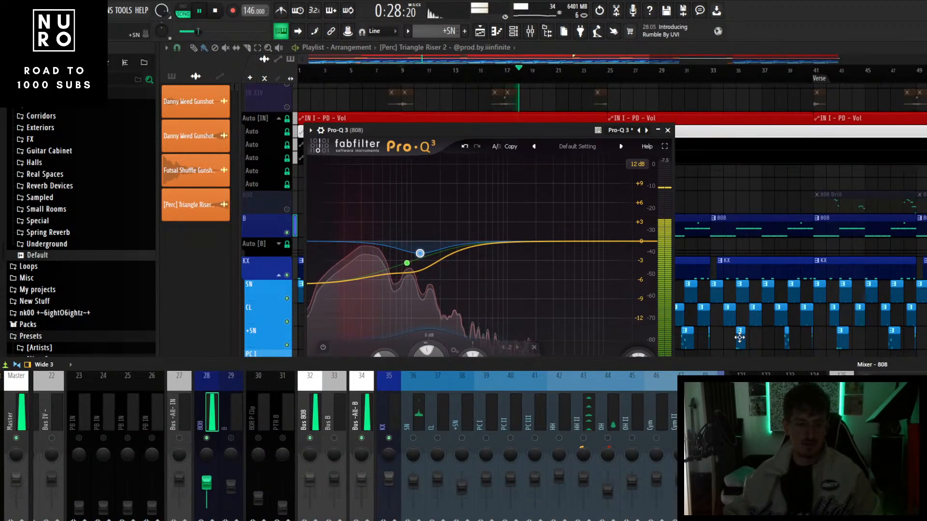
left_click(510, 403)
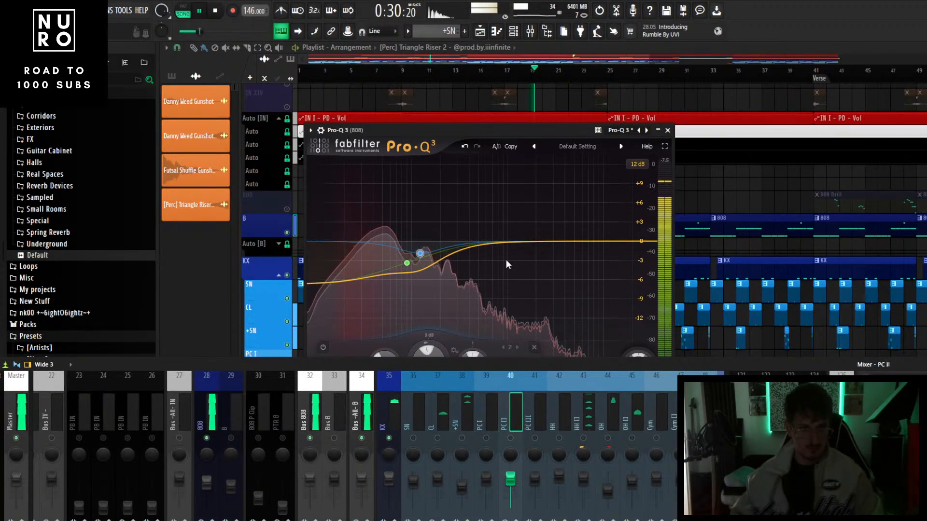
left_click_drag(317, 367, 382, 237)
left_click(329, 288)
left_click(426, 455)
left_click(374, 455)
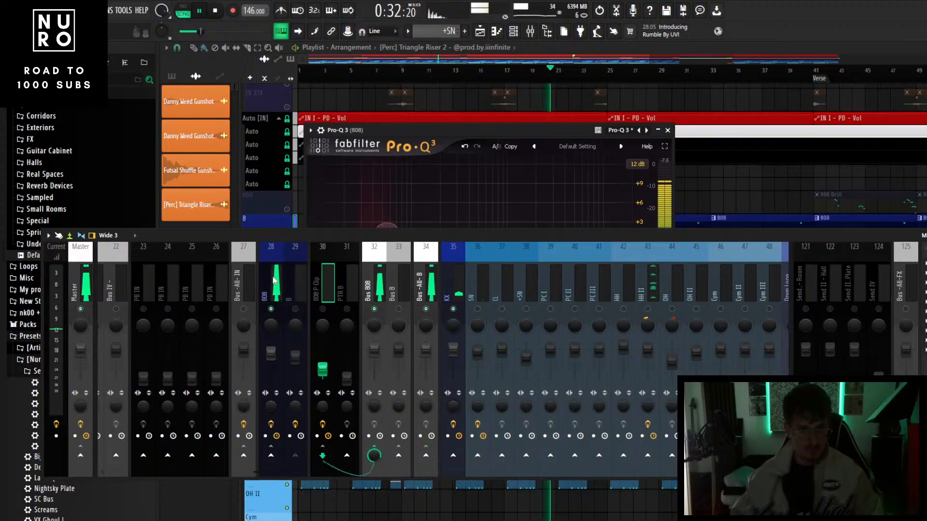
left_click(273, 285)
left_click(379, 285)
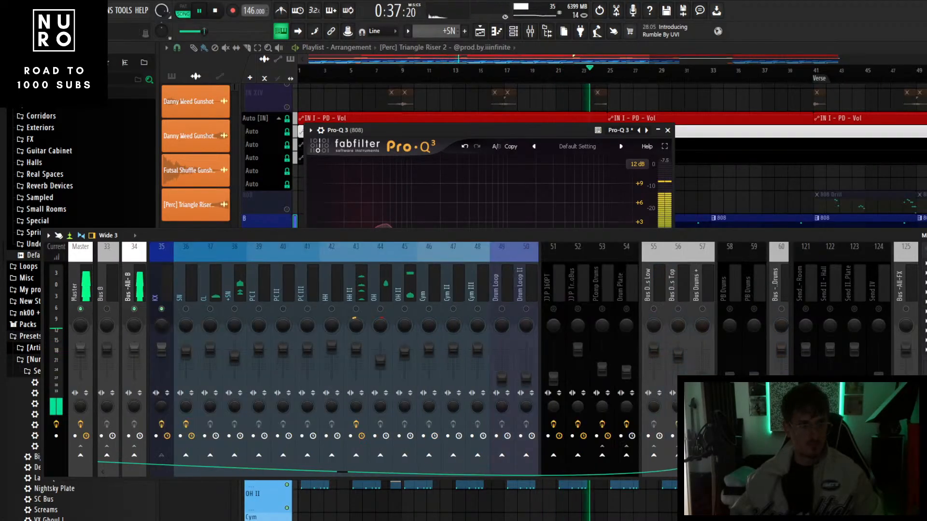
scroll(410, 359, "left", 3)
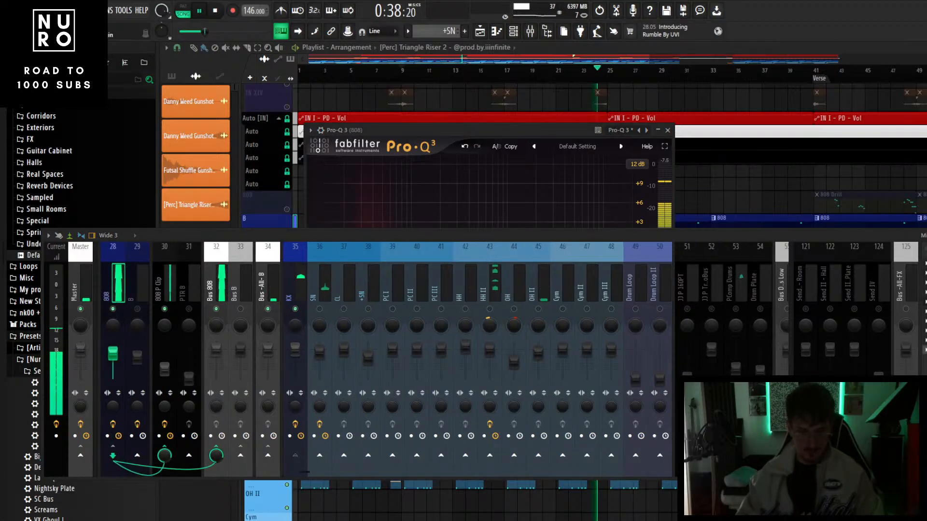
- Search the browser for "nls bus" and load the NLS Bus preset onto the Bus Drums + mixer track
key("ctrl+f")
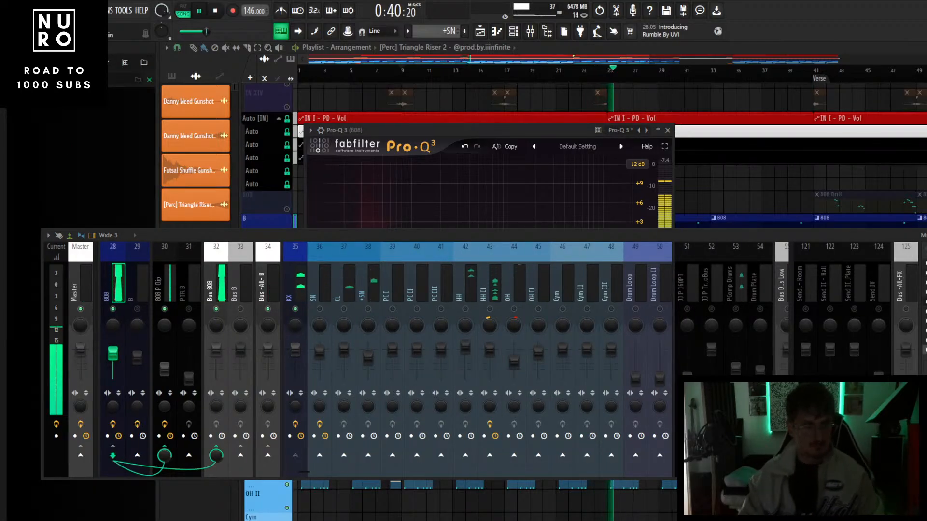
type("nls bus")
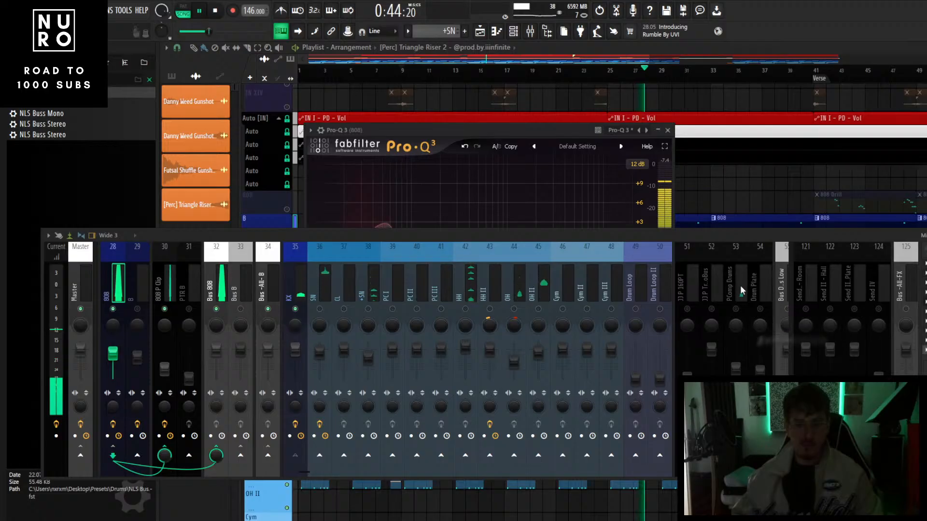
scroll(740, 286, "right", 3)
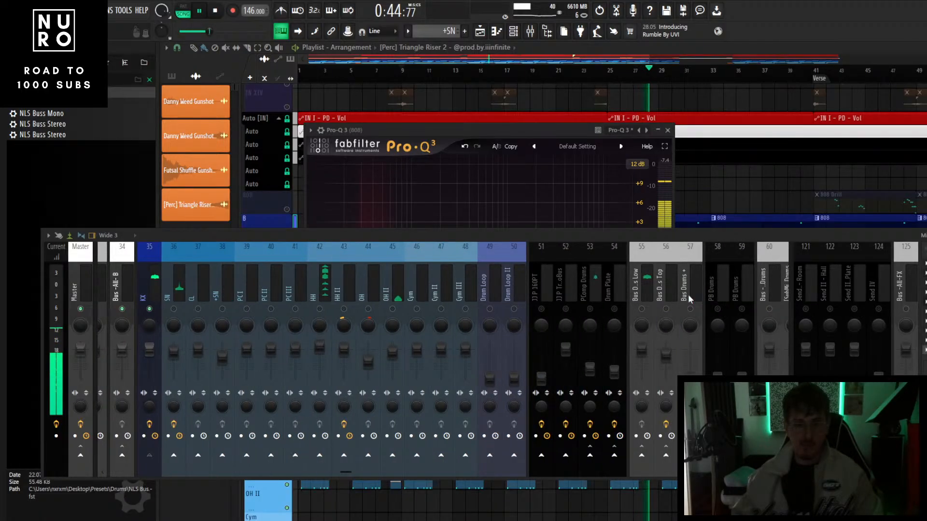
scroll(688, 296, "right", 3)
left_click_drag(53, 92, 610, 281)
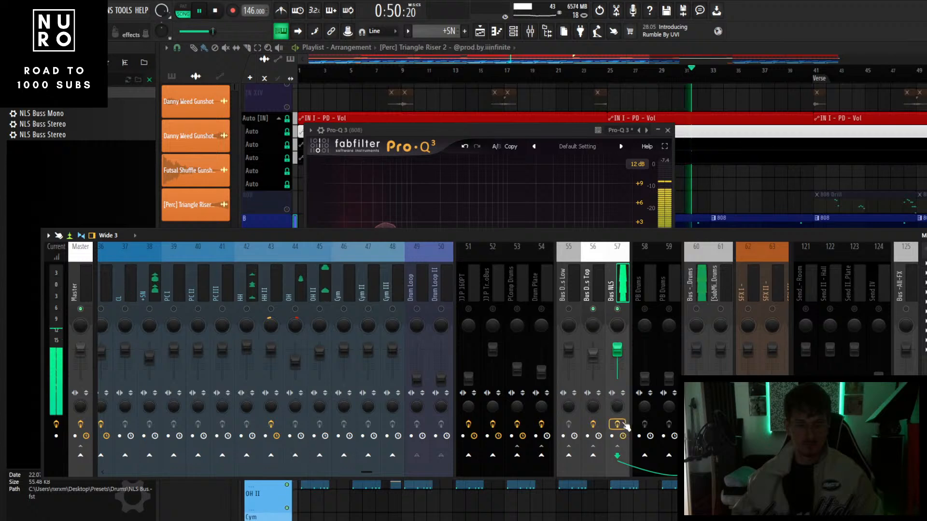
- Unsolo the mixer tracks and listen to the 808 and its bus within the full mix
key("space")
key("space")
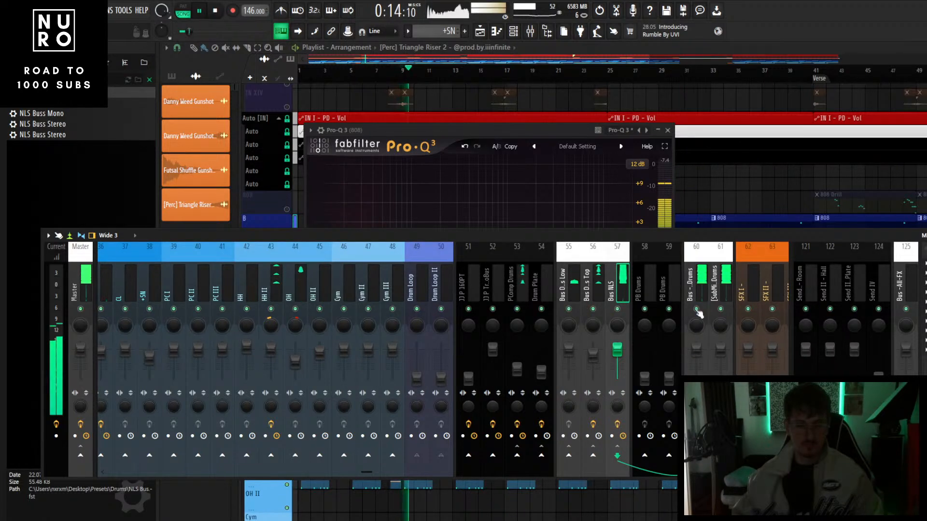
scroll(561, 284, "left", 14)
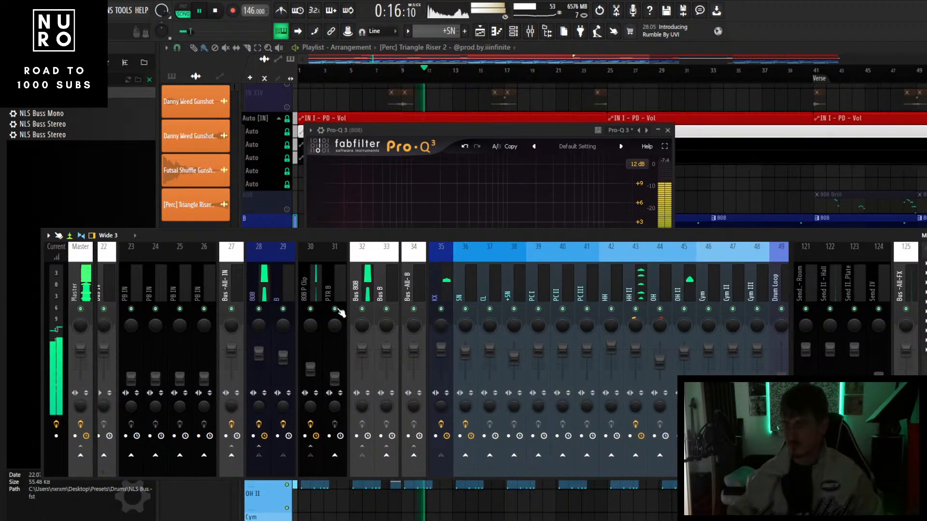
key("space")
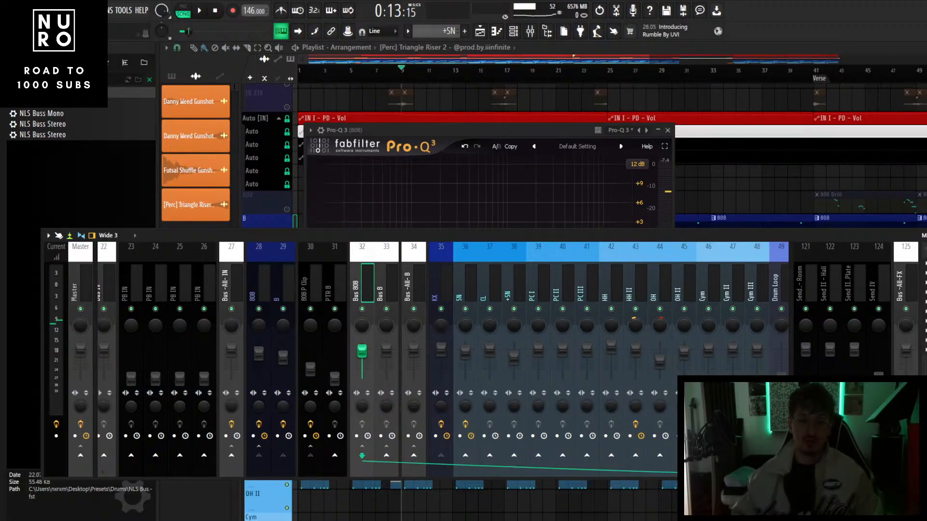
key("space")
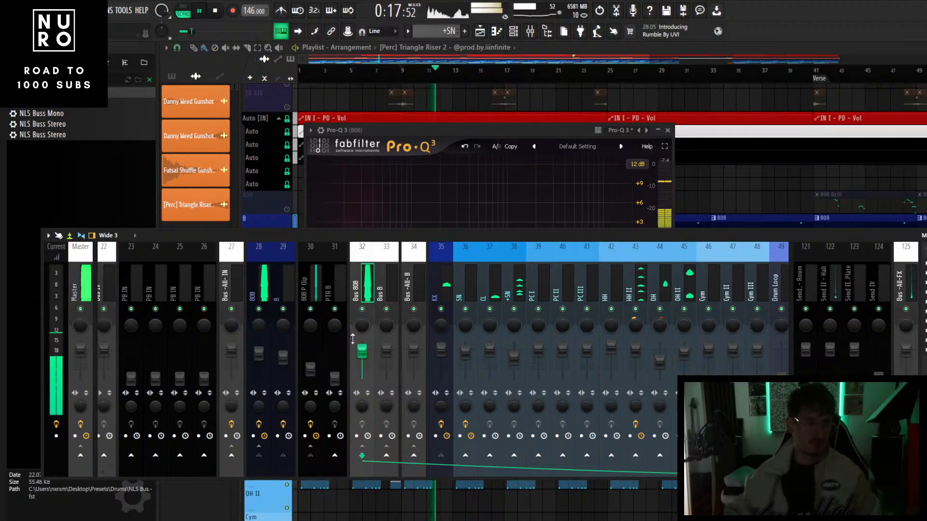
key("space")
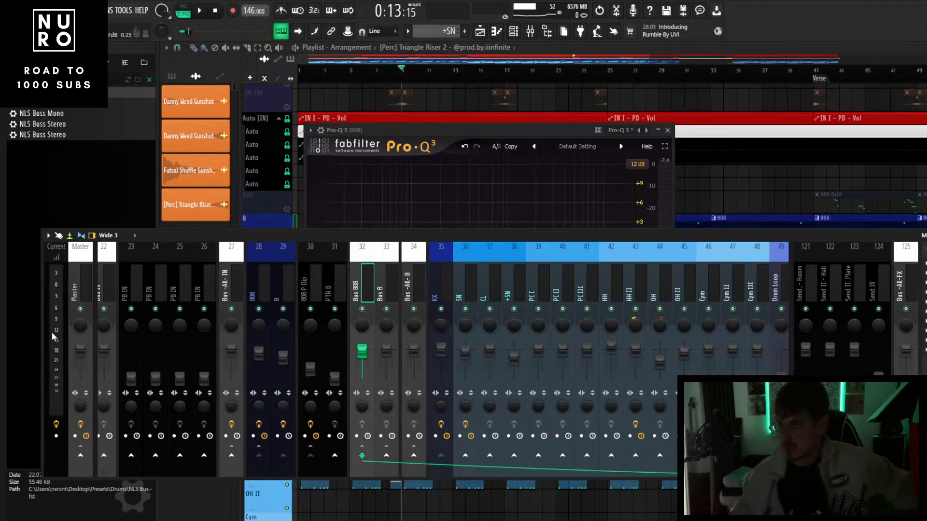
- Close the 808 EQ and examine the full mix's low end during playback with SPAN Monitor on the Master track
left_click(668, 130)
left_click(62, 281)
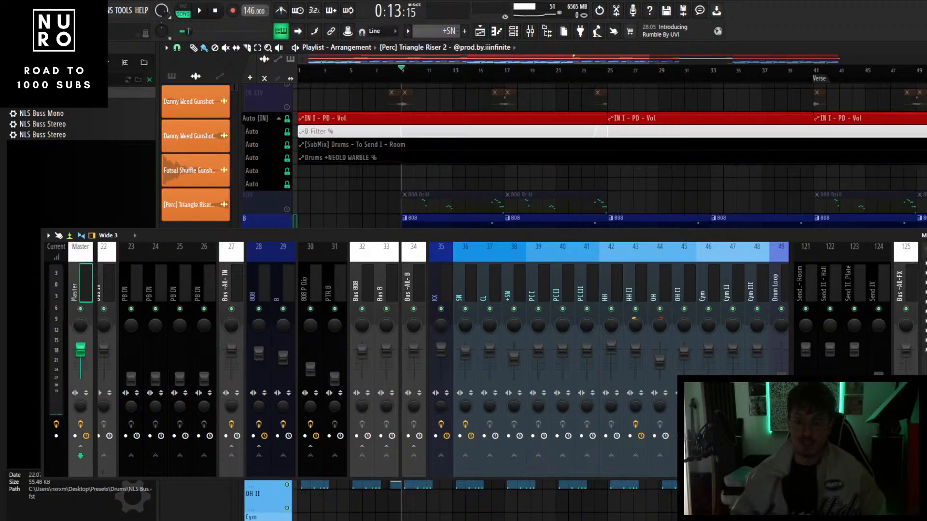
left_click(925, 350)
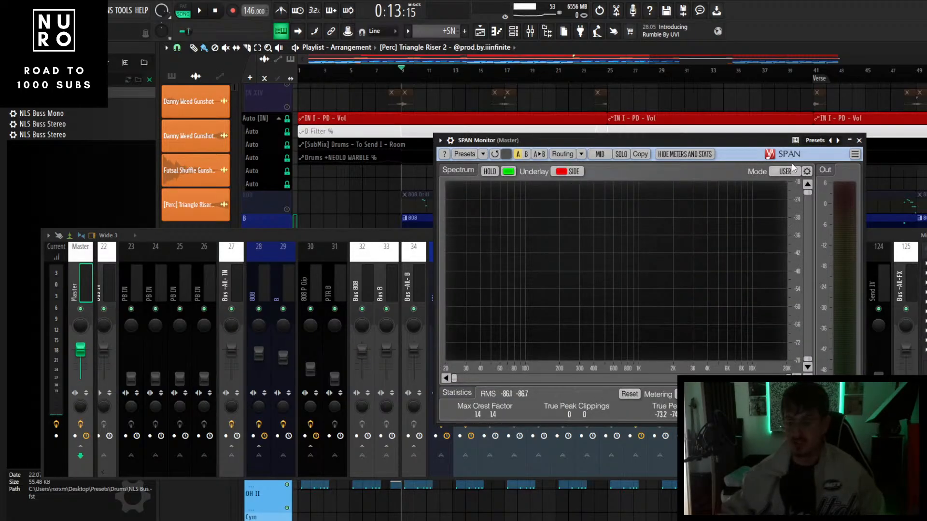
key("space")
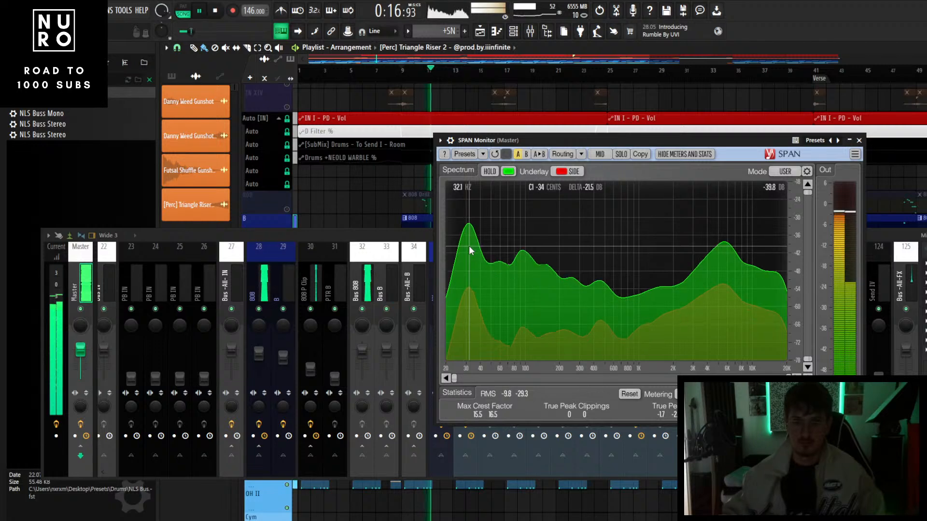
key("space")
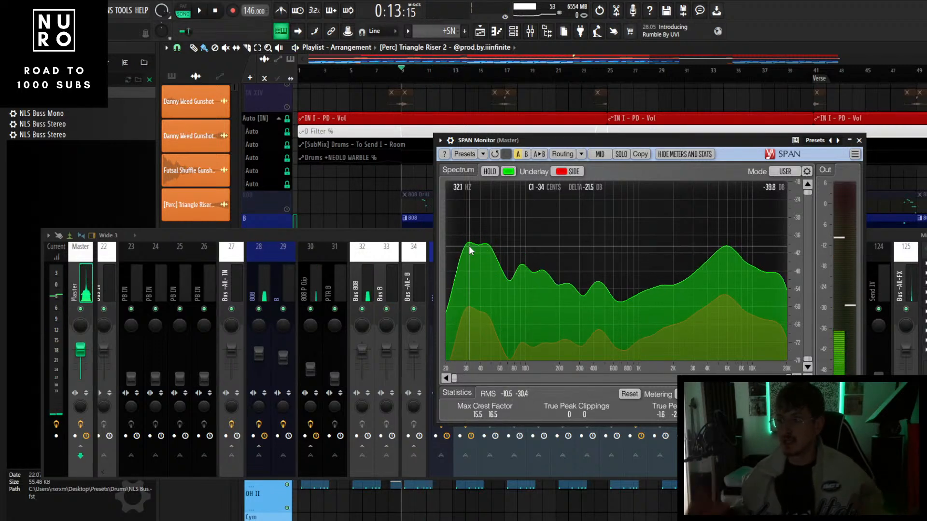
left_click(860, 140)
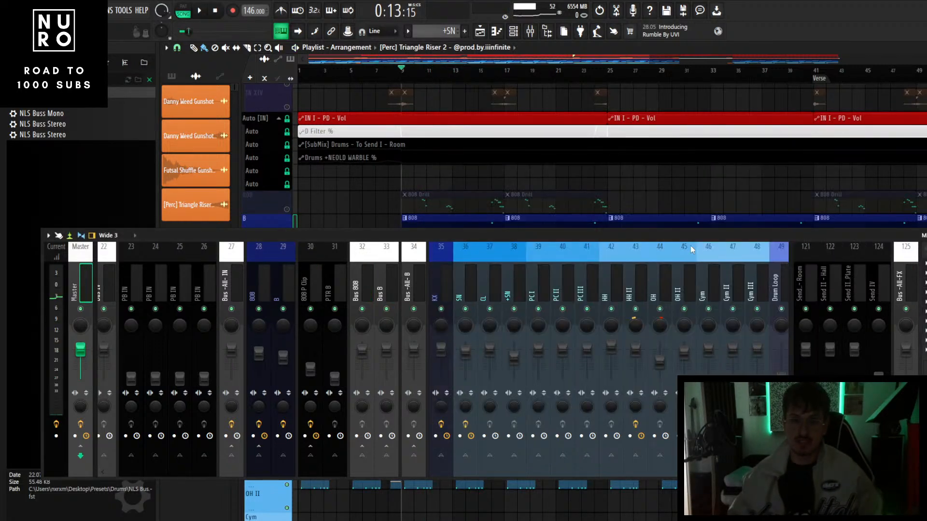
- Try muting the Bus Drums Low mixer track beside Bus Drums Top
left_click_drag(699, 242, 638, 228)
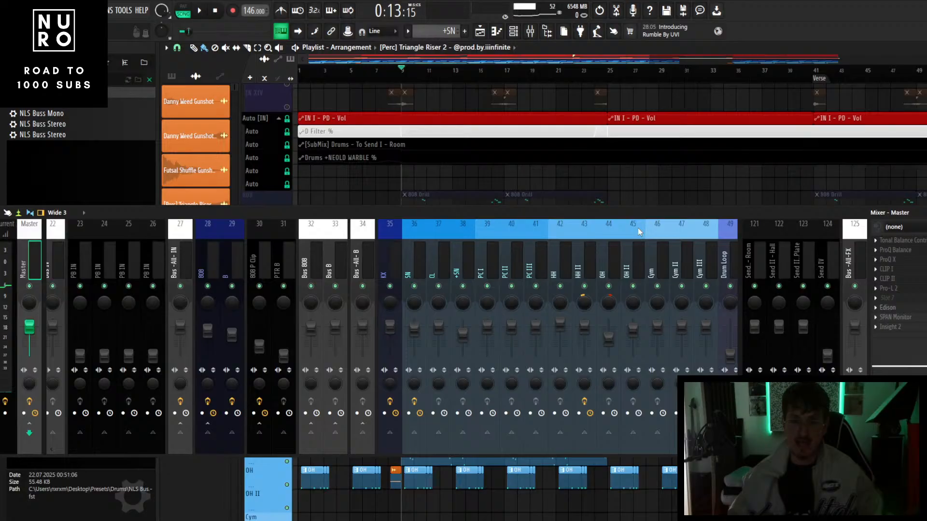
scroll(638, 228, "down", 6)
left_click(460, 269)
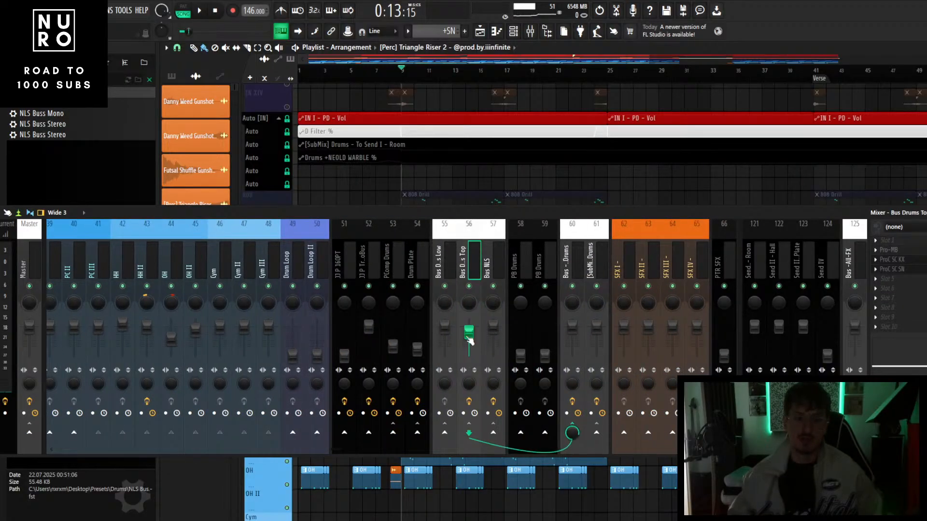
left_click(443, 290)
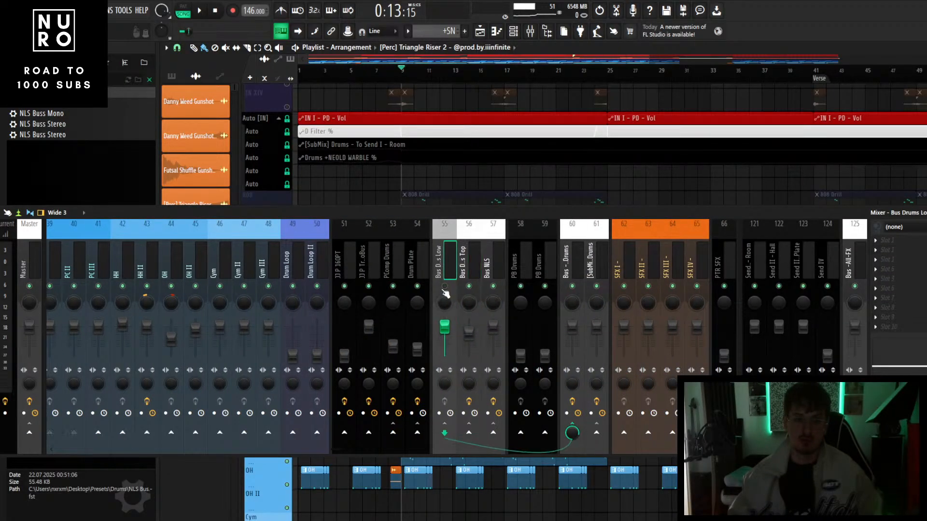
left_click(468, 314)
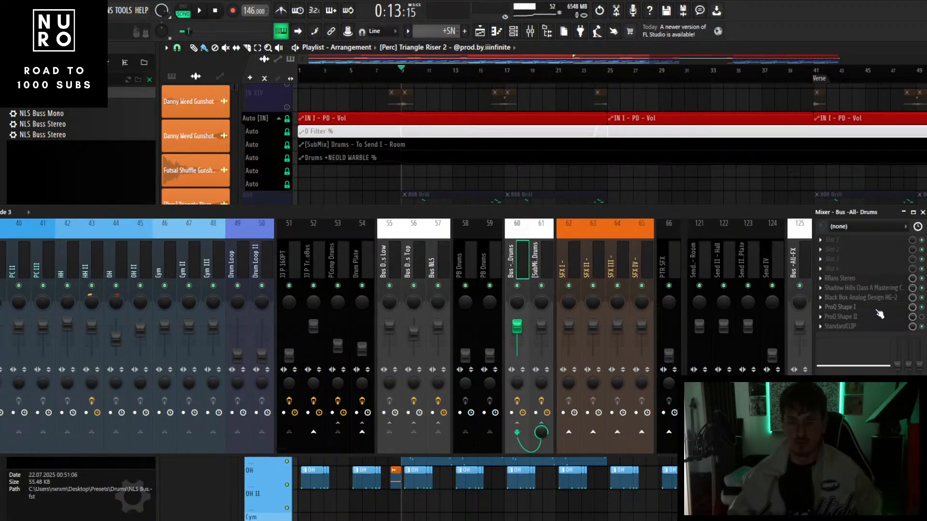
- On Bus -All- Drums, disable ProQ Shape I and enable ProQ Shape II with its window open above the mixer
left_click(866, 308)
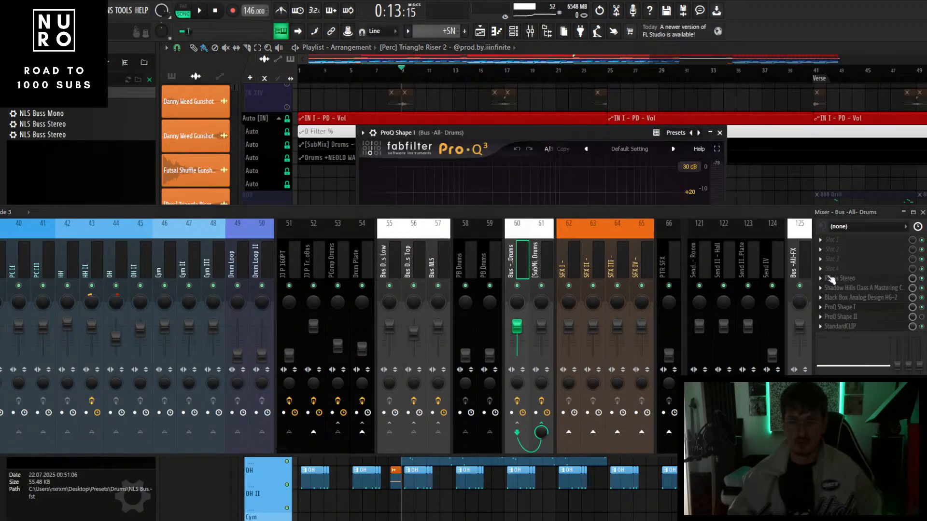
left_click(859, 317)
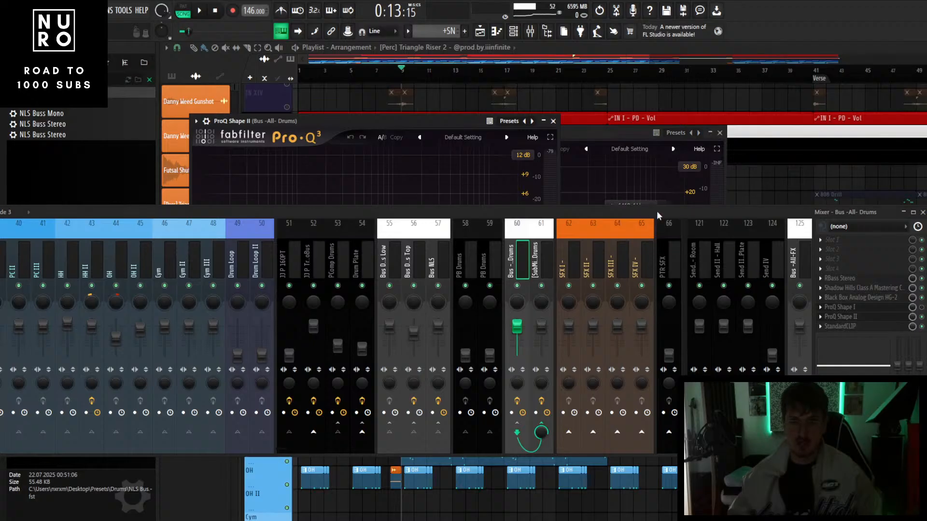
left_click_drag(656, 210, 657, 320)
left_click_drag(468, 120, 592, 70)
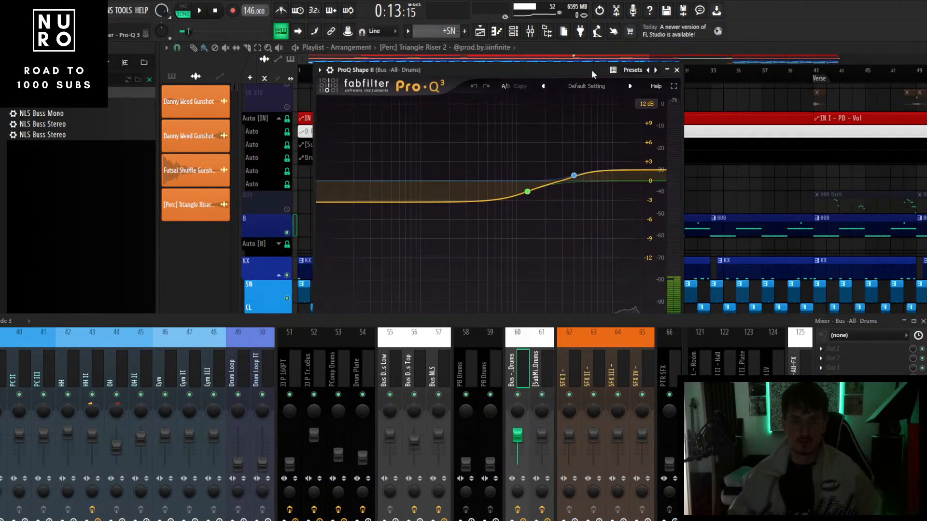
- In ProQ Shape II, delete the high-frequency boost, set the low shelf to about -2.4 dB near 247 Hz and use Natural Phase
right_click(573, 176)
left_click(598, 272)
left_click_drag(527, 192, 457, 188)
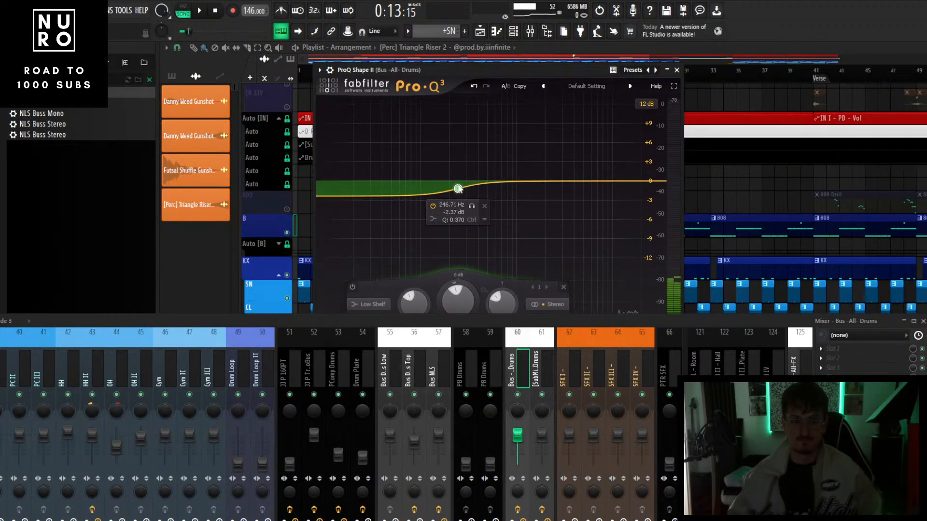
left_click_drag(482, 321, 480, 367)
left_click(451, 350)
left_click(452, 374)
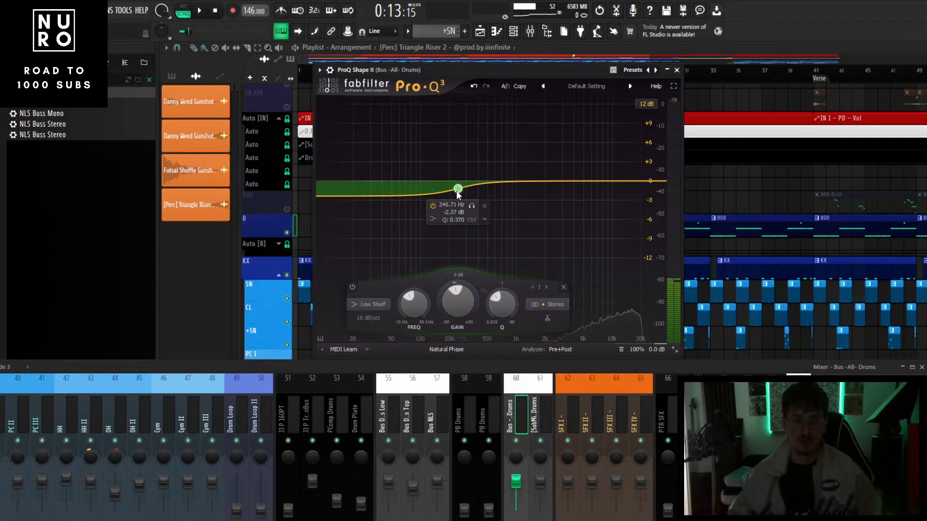
- Play the mix and shift the ProQ Shape II low shelf to a lower frequency at a similar cut depth
key("space")
left_click_drag(459, 188, 424, 188)
left_click_drag(428, 190, 432, 192)
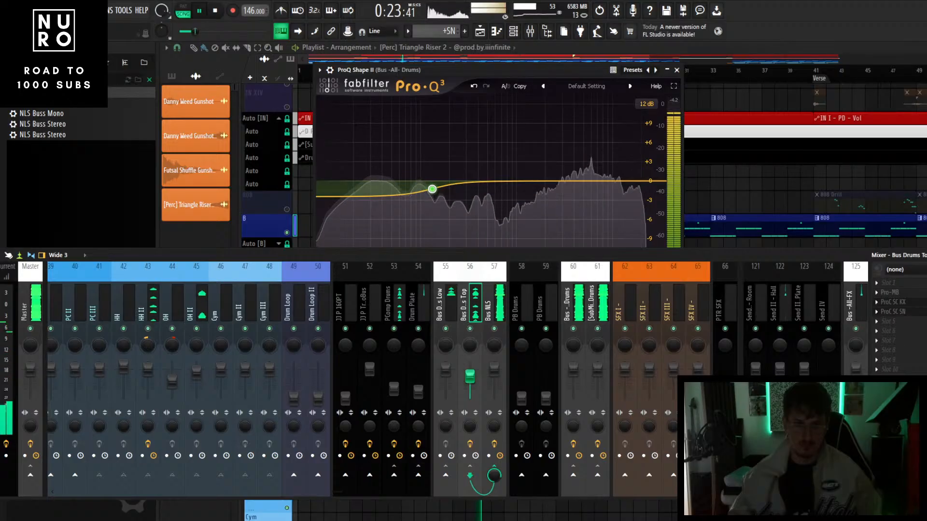
- Lower the OH II mixer track's volume slightly during playback
scroll(321, 301, "up", 3)
left_click_drag(269, 372, 269, 374)
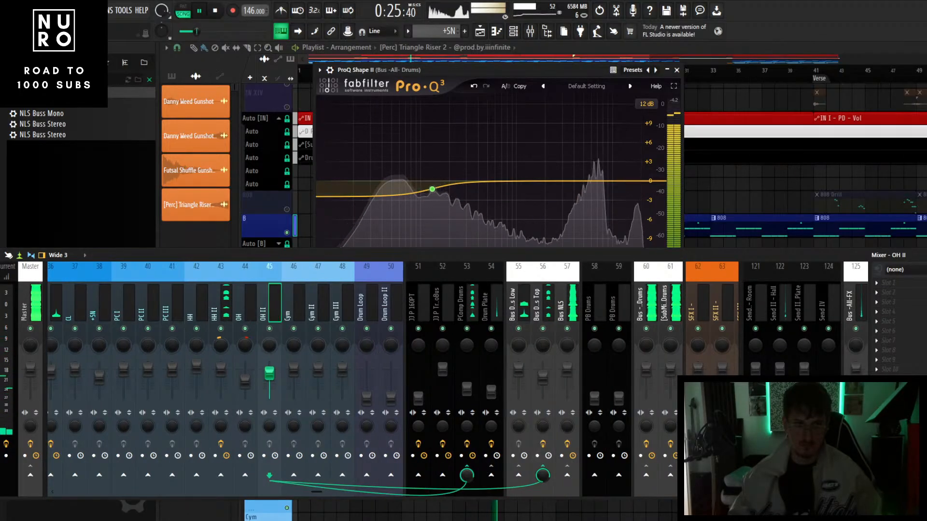
- Insert Pro-Q 3 on the Bus Drums Top track and add a bell cut of about -2.5 dB near 5.4 kHz
left_click(542, 304)
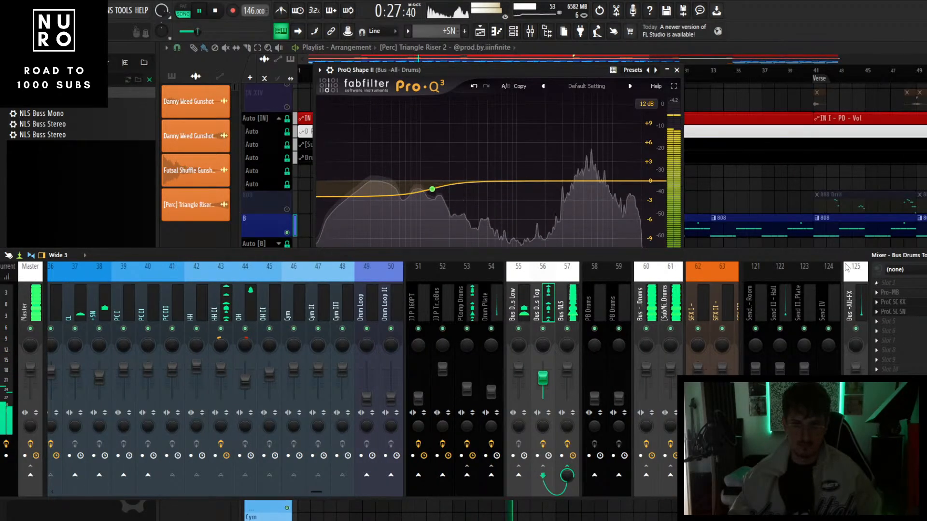
left_click_drag(888, 255, 812, 249)
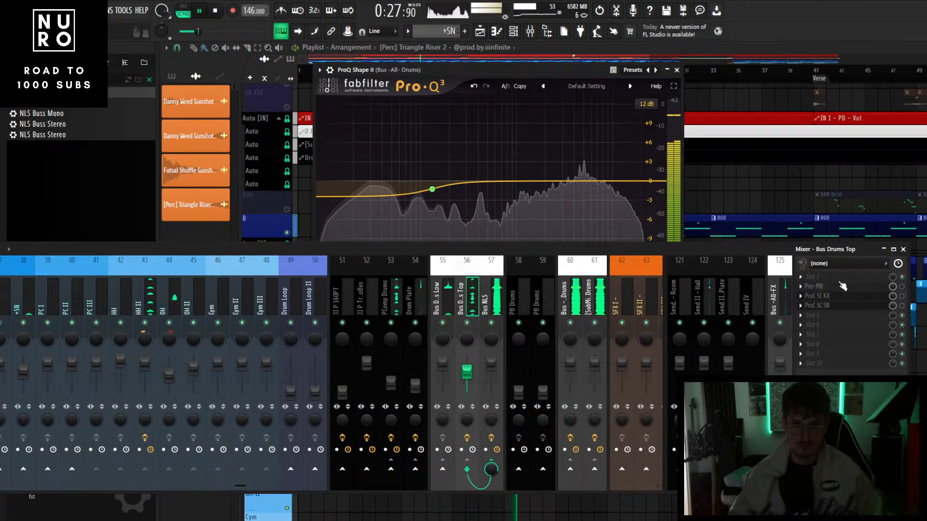
left_click(901, 305)
left_click(522, 102)
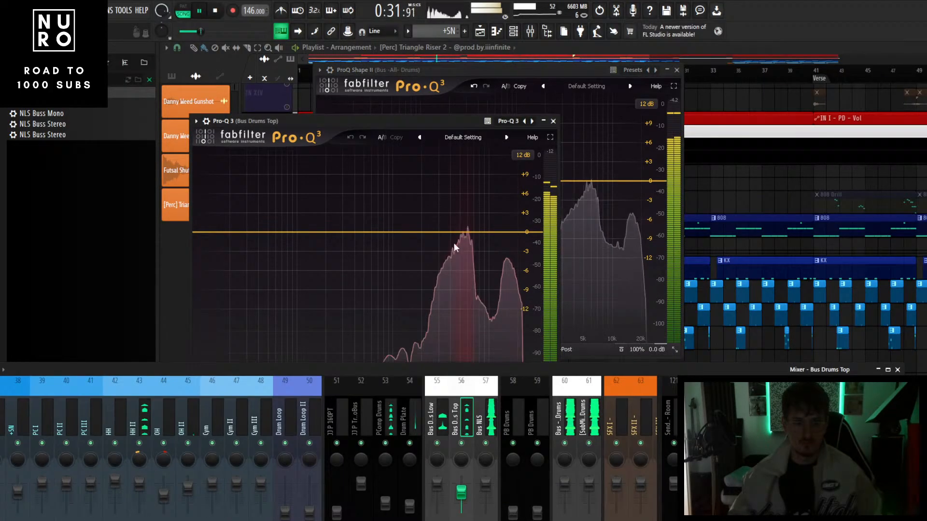
left_click_drag(463, 240, 464, 249)
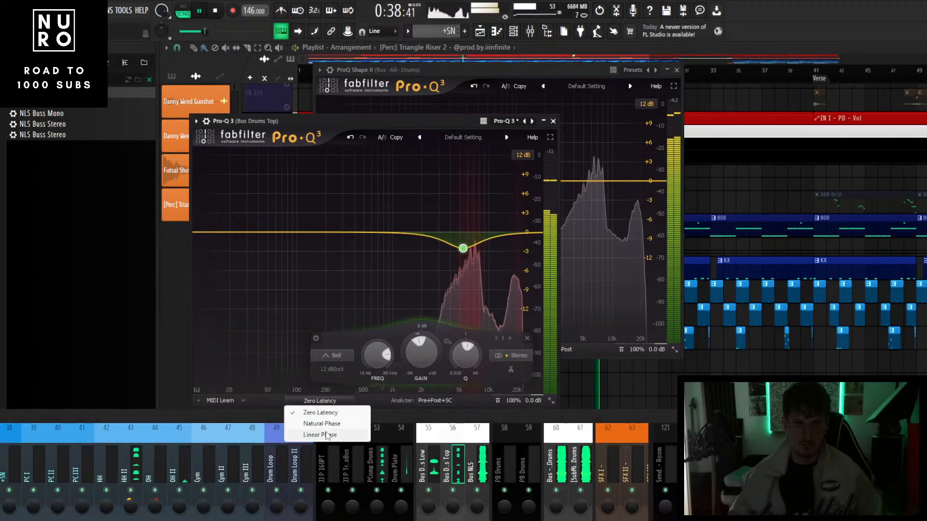
- Set the Bus Drums Top Pro-Q 3 to Linear Phase, deepen its bell cut to about -3.3 dB, and close both EQs
left_click(320, 401)
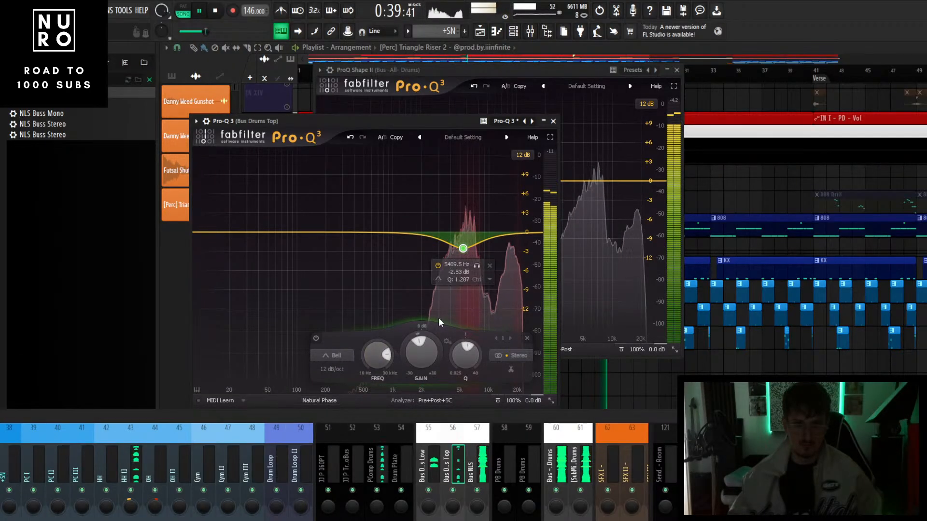
left_click(320, 401)
left_click(320, 435)
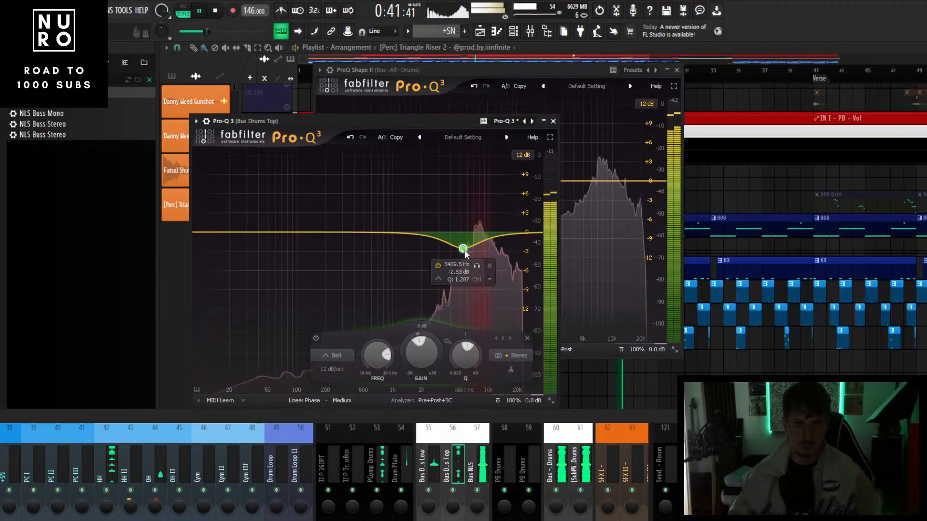
left_click_drag(463, 249, 464, 256)
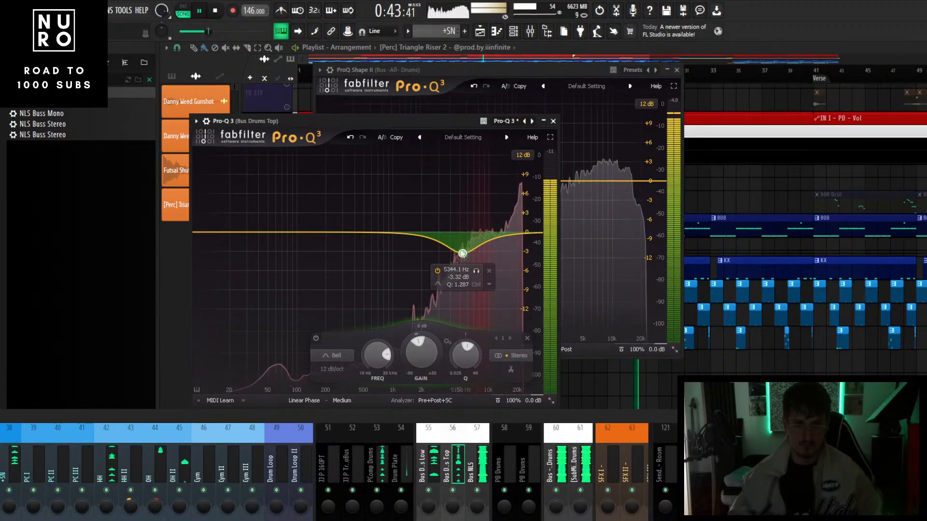
left_click(553, 121)
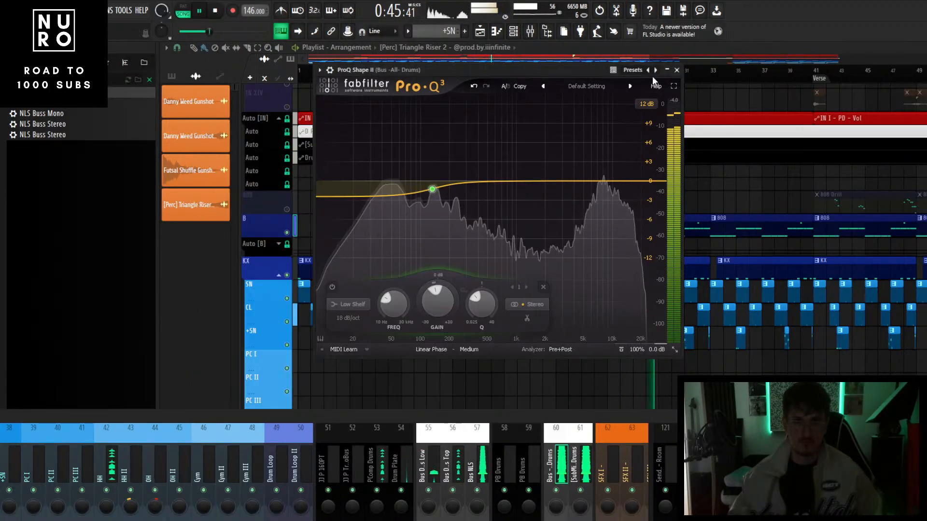
left_click(677, 71)
key("space")
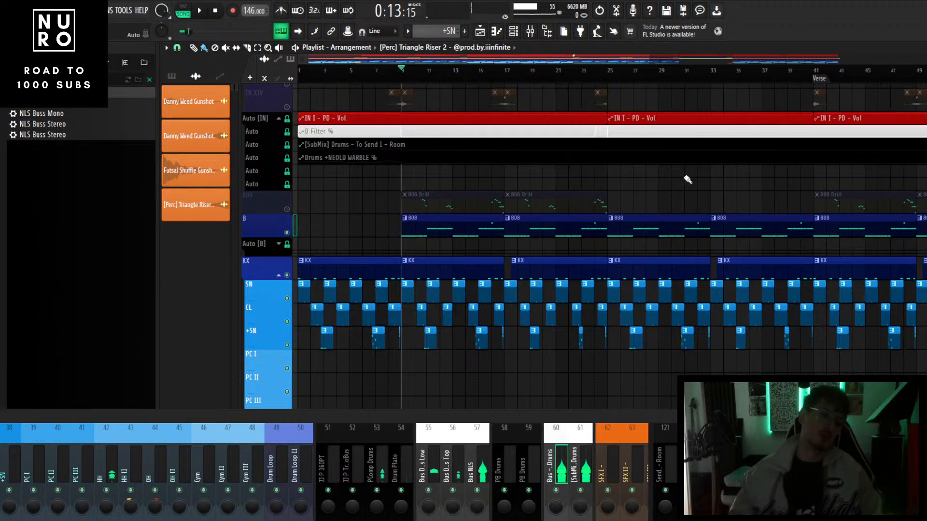
- Unmute the 808 playlist track and play the arrangement with it from bar 9
scroll(531, 227, "up", 4)
scroll(333, 288, "down", 1)
left_click(288, 292)
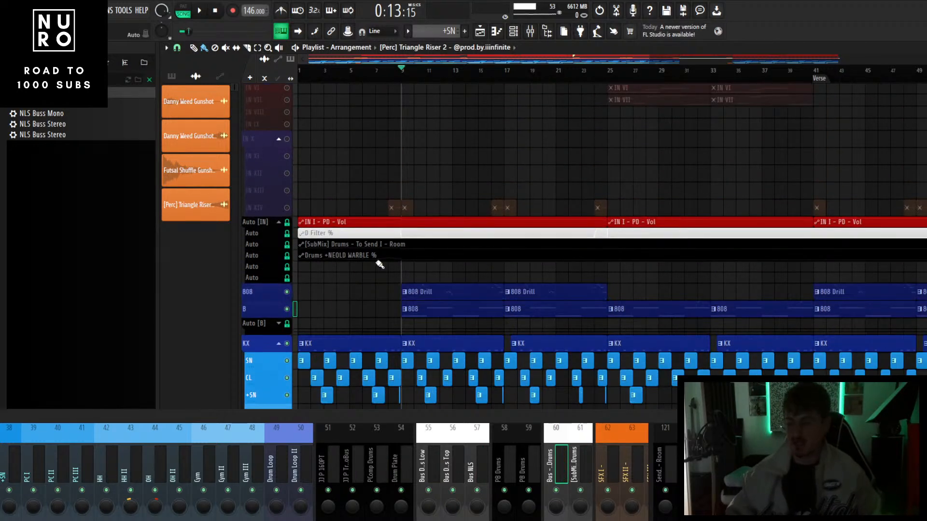
key("space")
scroll(376, 317, "up", 2)
scroll(377, 317, "up", 1)
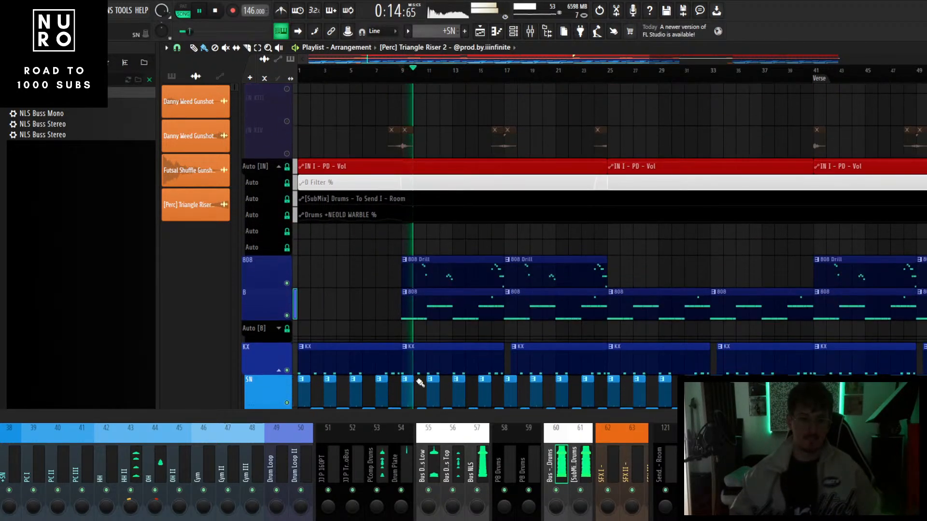
- Try routing the B mixer track to Bus 808 during playback, then restore its routing to Bus B
left_click_drag(423, 417, 533, 300)
scroll(490, 333, "up", 4)
scroll(403, 343, "up", 5)
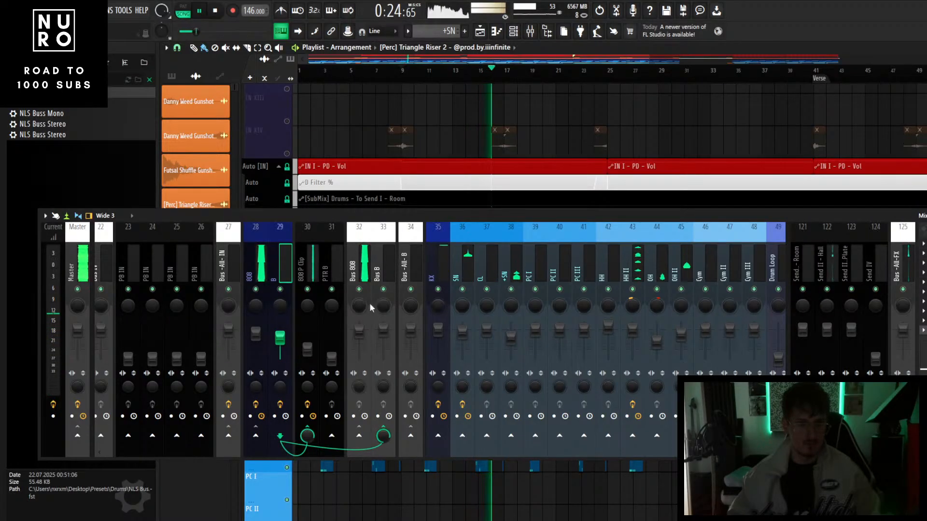
left_click(358, 435)
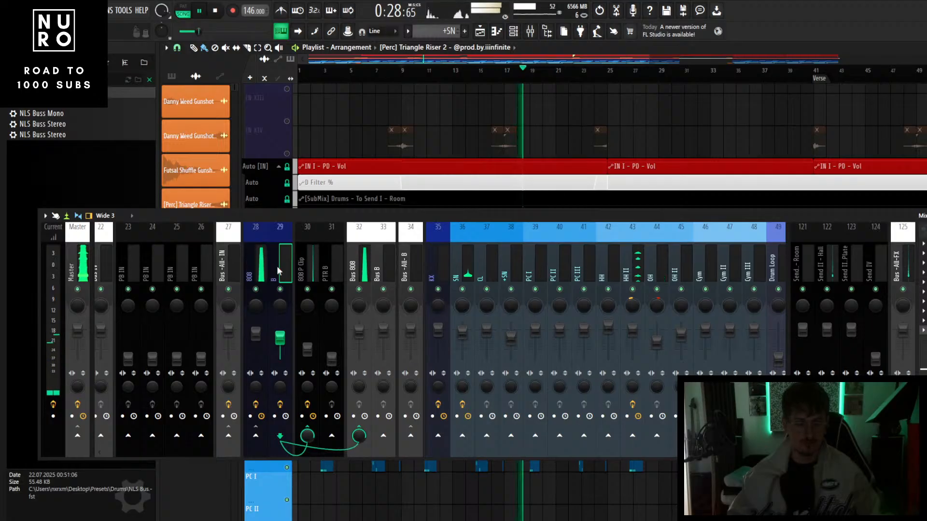
left_click_drag(333, 216, 378, 218)
left_click(399, 431)
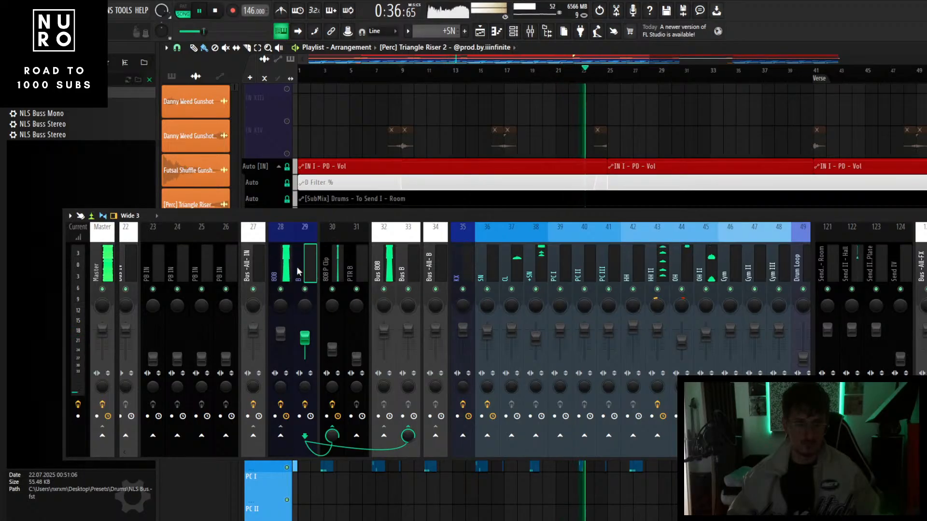
- Insert Pro-Q 3 on the B mixer track with a low-shelf cut and a bell cut of about -2.5 dB near 166 Hz
left_click(924, 277)
left_click(555, 65)
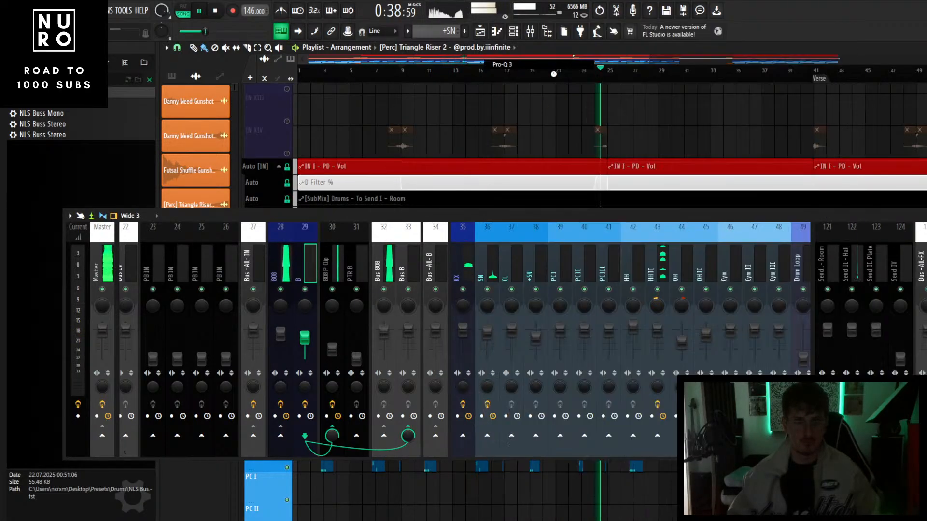
left_click_drag(531, 214, 500, 422)
left_click_drag(383, 299, 383, 309)
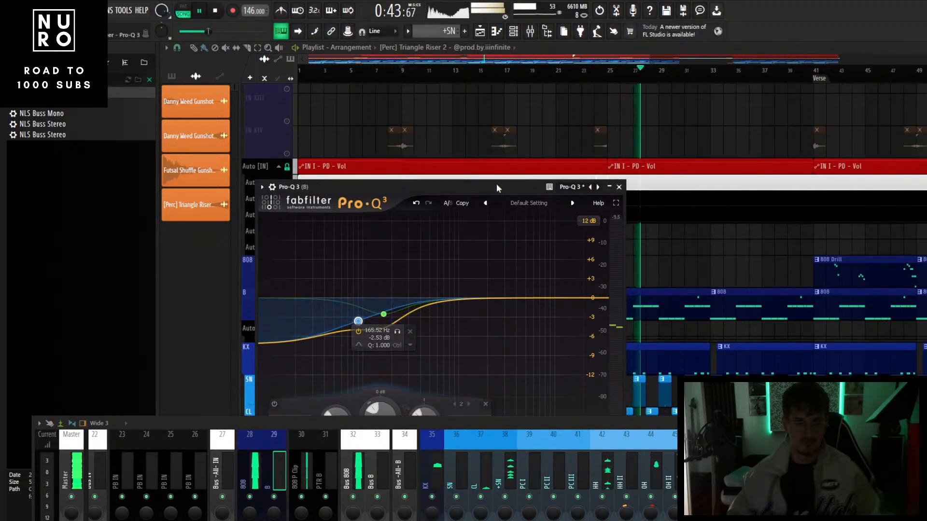
- Switch B's Pro-Q 3 to Natural Phase and deepen its low shelf to about -9.5 dB near 94 Hz
left_click_drag(496, 185, 546, 93)
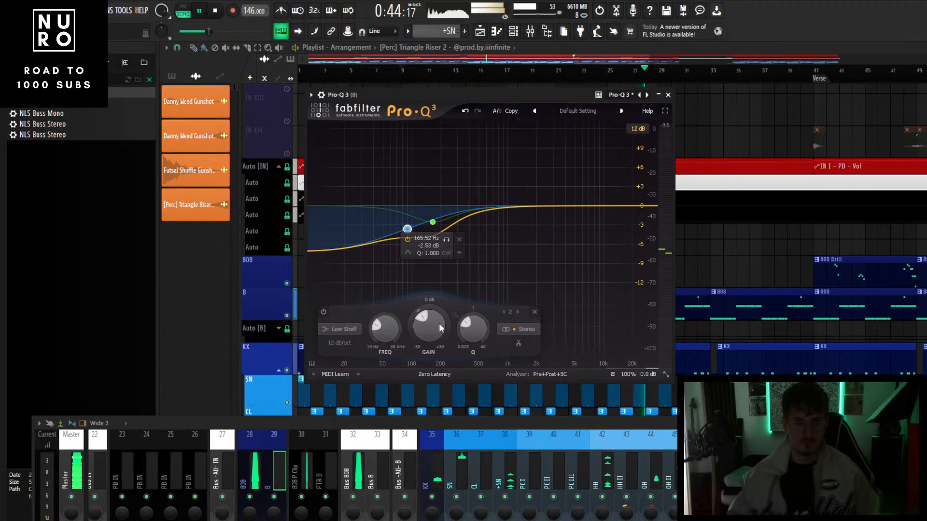
left_click(424, 375)
left_click(437, 393)
left_click_drag(406, 229, 412, 245)
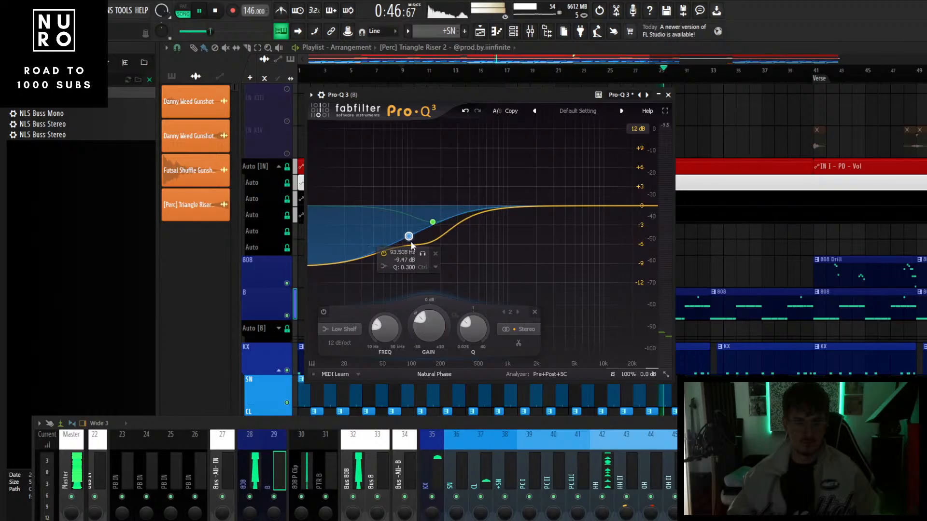
left_click(658, 94)
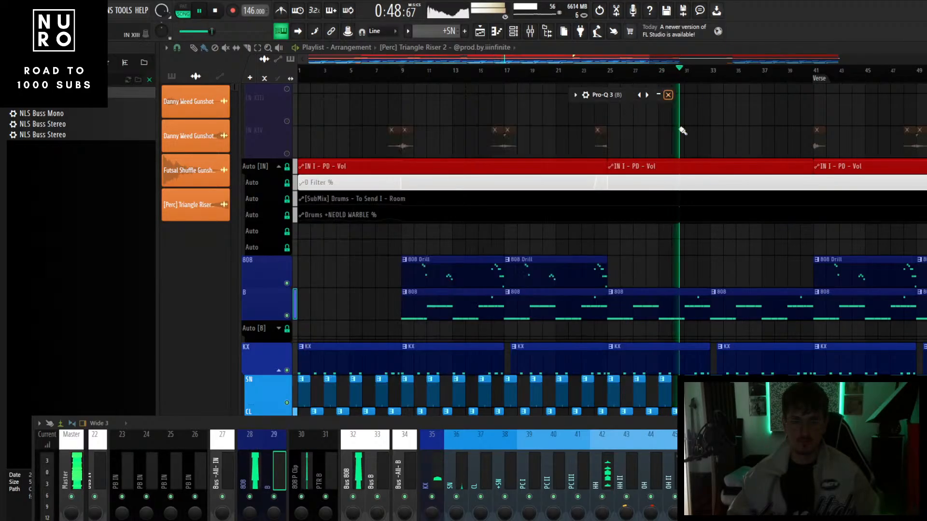
- Play the arrangement from the Verse marker to audition the 808 and B parts together
scroll(682, 130, "down", 2)
left_click(733, 71)
scroll(774, 331, "up", 2)
scroll(768, 331, "down", 3)
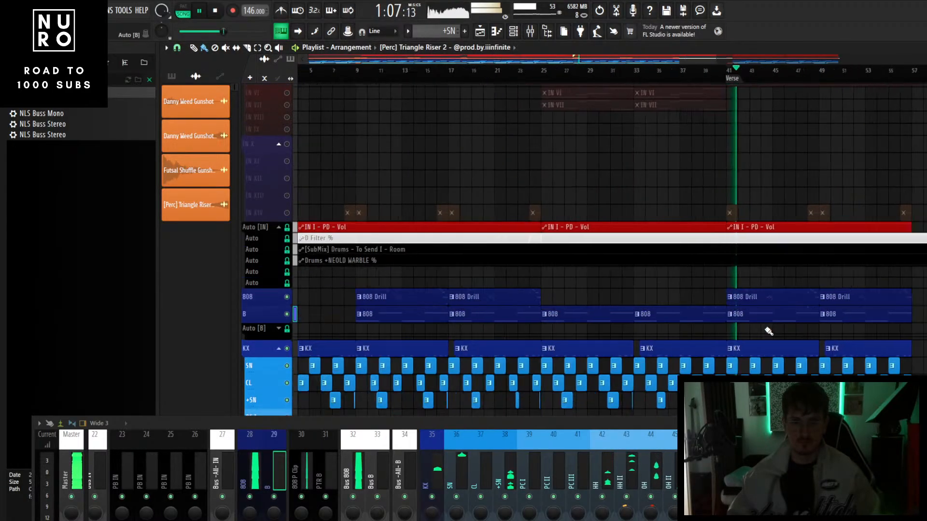
scroll(585, 315, "down", 3)
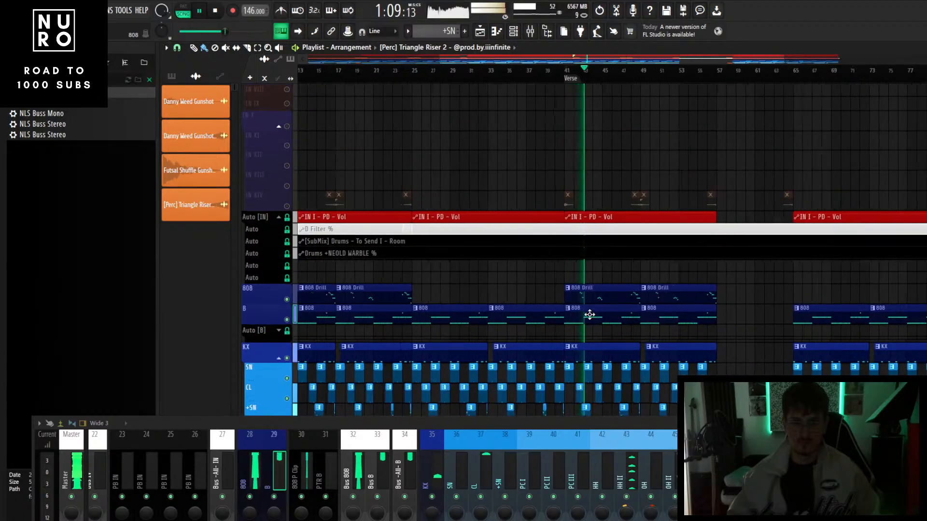
scroll(590, 315, "up", 3)
- Raise the output gain of B's Pro-Q 3 to about +1 dB, stop playback and close the EQ
left_click_drag(386, 423, 325, 344)
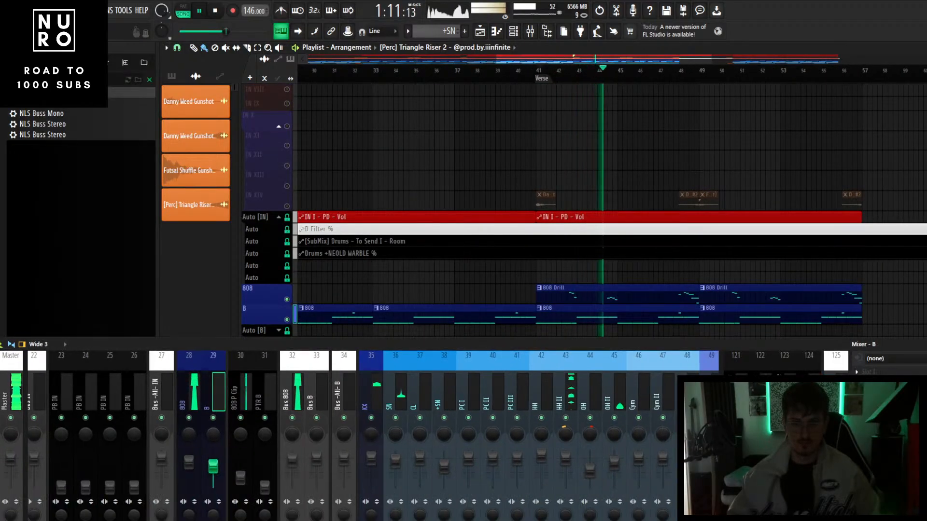
left_click_drag(621, 348, 616, 362)
left_click(876, 400)
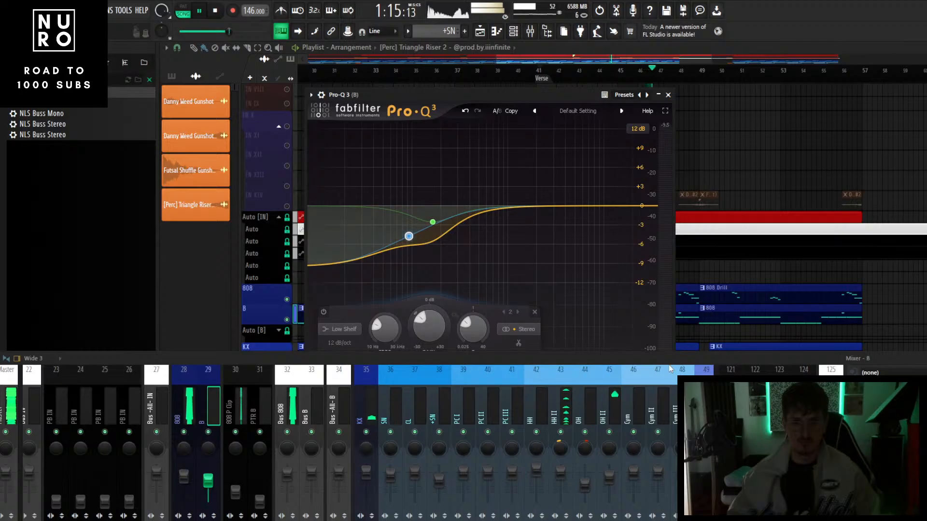
left_click_drag(670, 360, 659, 427)
left_click_drag(645, 376, 645, 334)
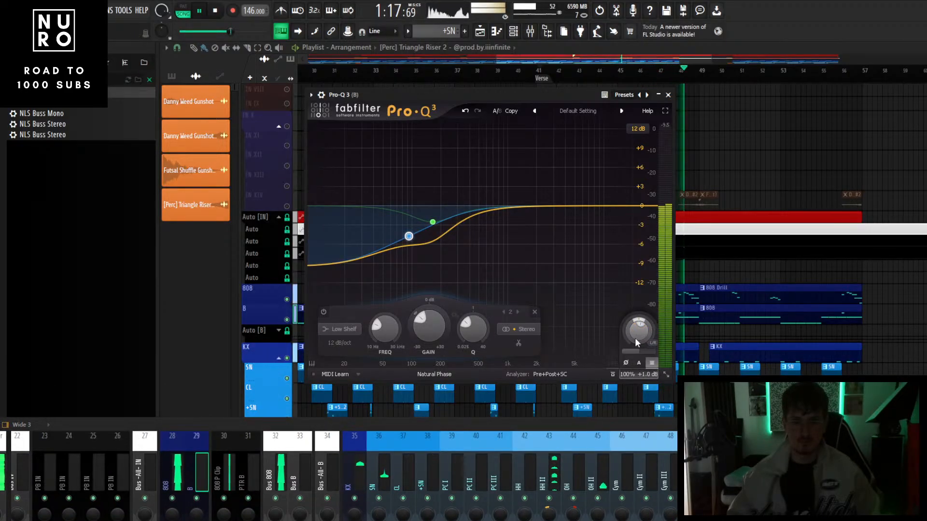
key("space")
left_click(668, 94)
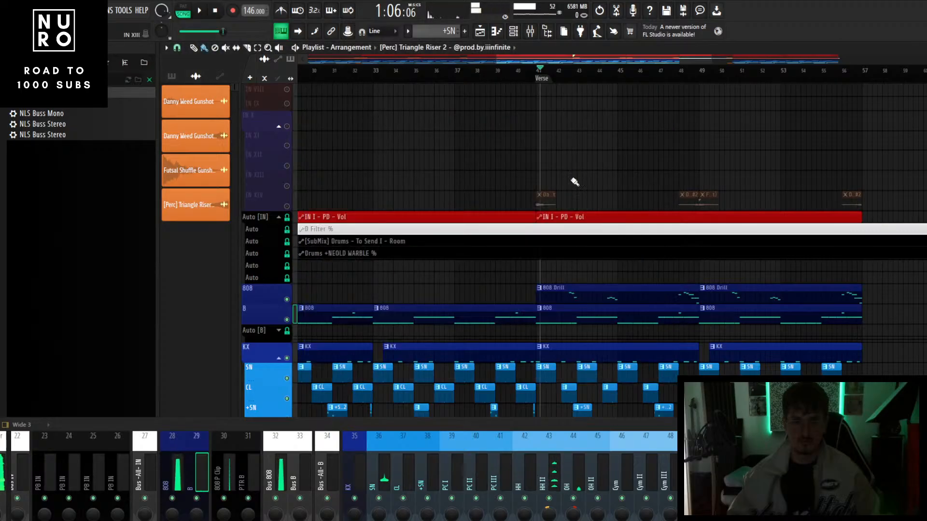
- Unmute all the muted IN playlist tracks and return the song position to the start
scroll(557, 220, "down", 5)
right_click(289, 198)
right_click(290, 198)
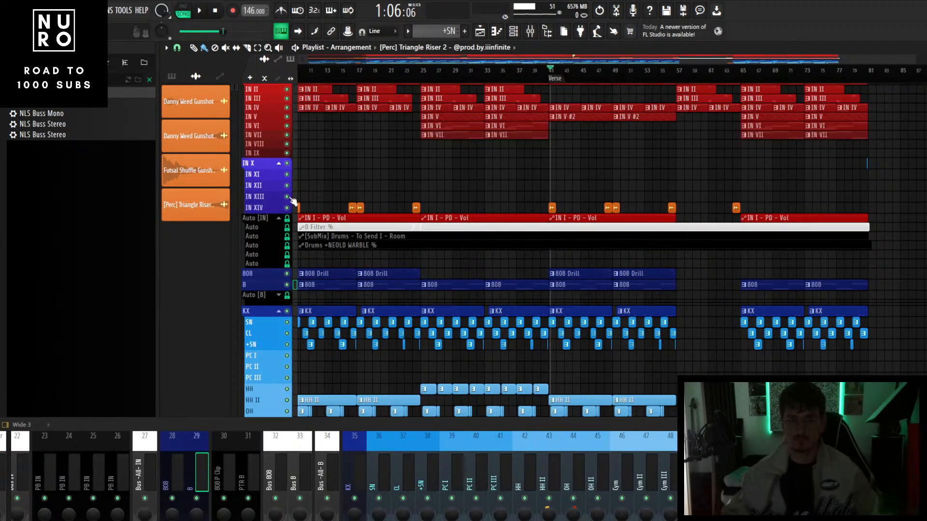
left_click_drag(304, 77, 179, 76)
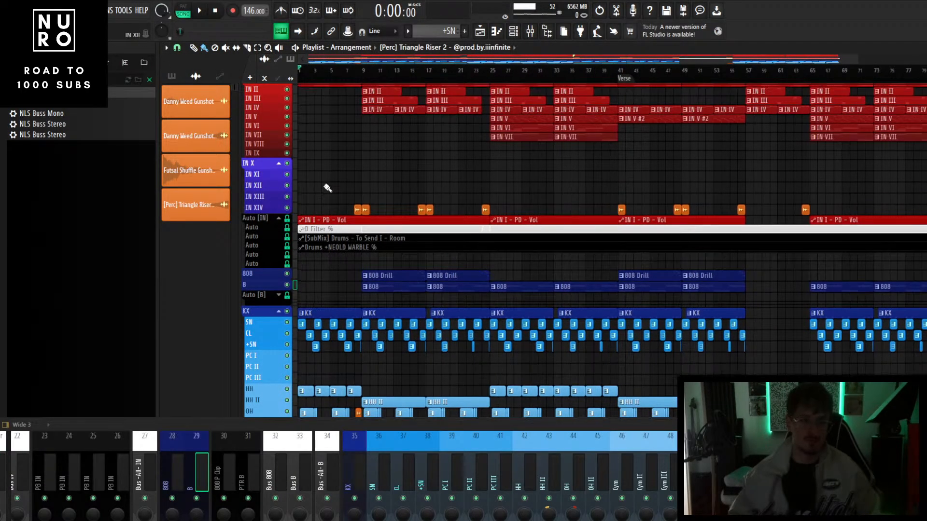
- Load the Rear Bus mixer preset onto insert 23, the first PB IN track
scroll(325, 187, "up", 1)
left_click_drag(296, 428, 376, 281)
scroll(359, 315, "up", 4)
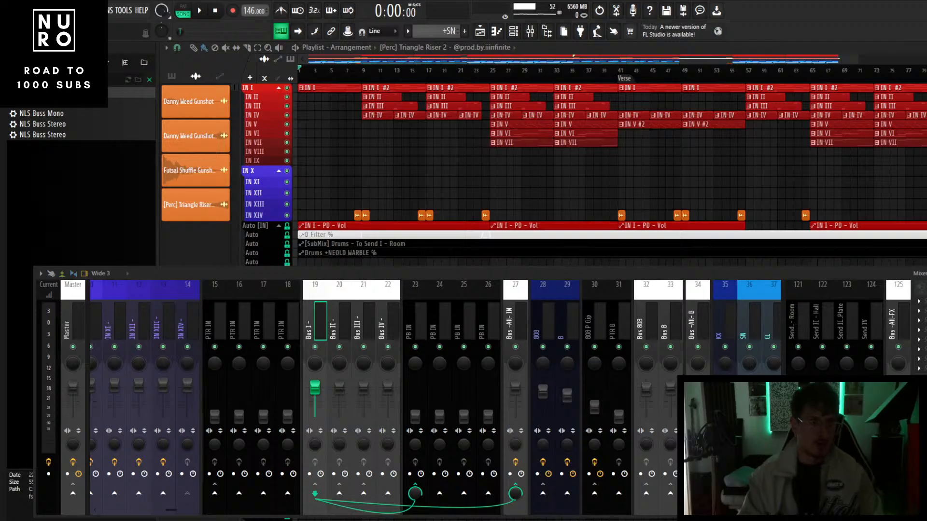
type("c")
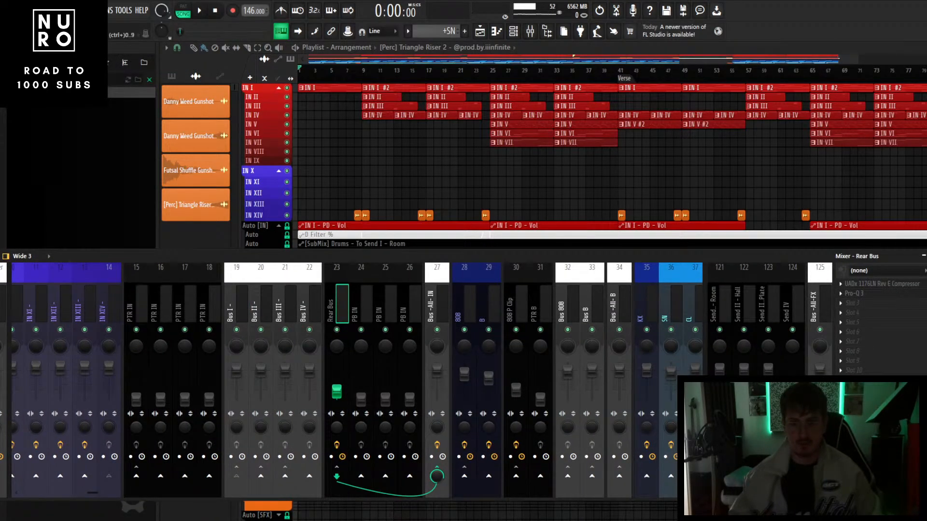
- In the Rear Bus Pro-Q 3, set the low shelf to about -5.5 dB near 593 Hz
left_click(871, 294)
left_click_drag(388, 250, 388, 271)
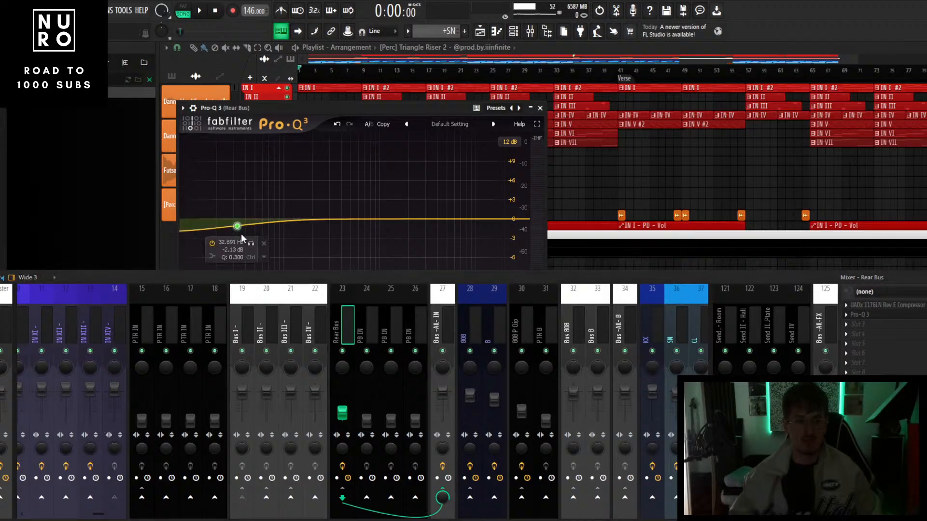
left_click_drag(241, 234, 367, 262)
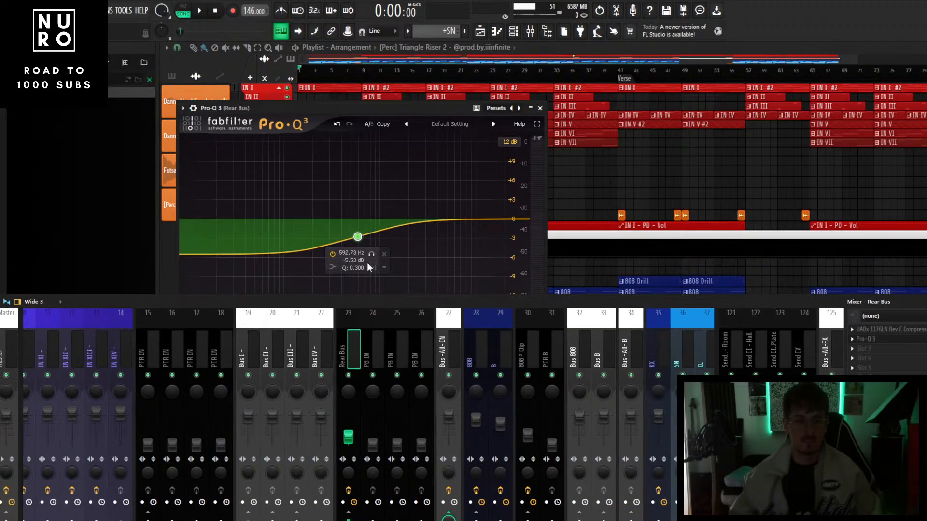
- Add Black Box Analog Design HG-2 to insert 24, the first remaining PB IN track, with the 13 Drum Bus 2 preset
left_click_drag(389, 299, 392, 224)
left_click(379, 271)
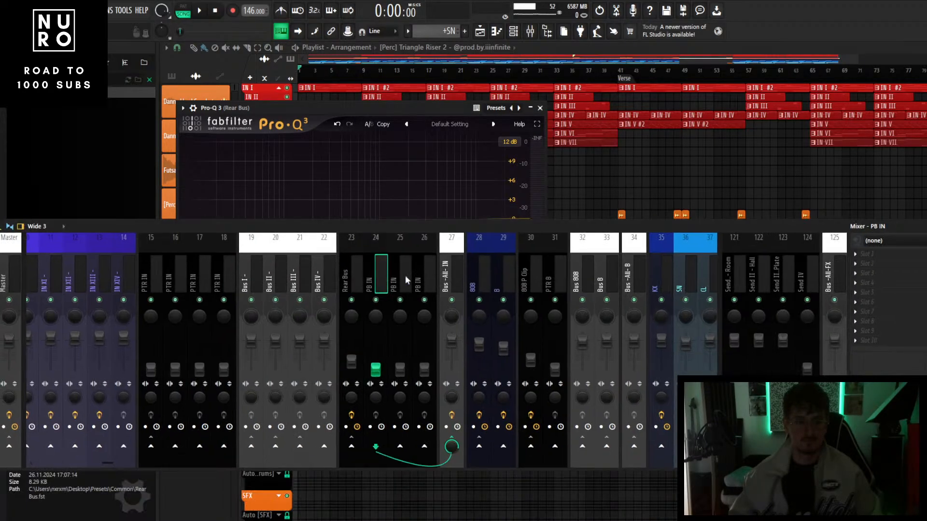
left_click(894, 285)
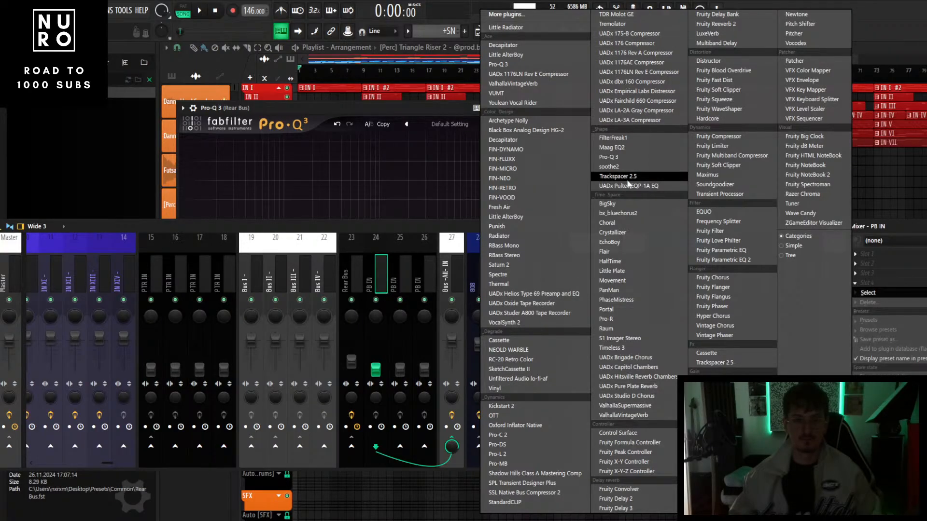
left_click(526, 129)
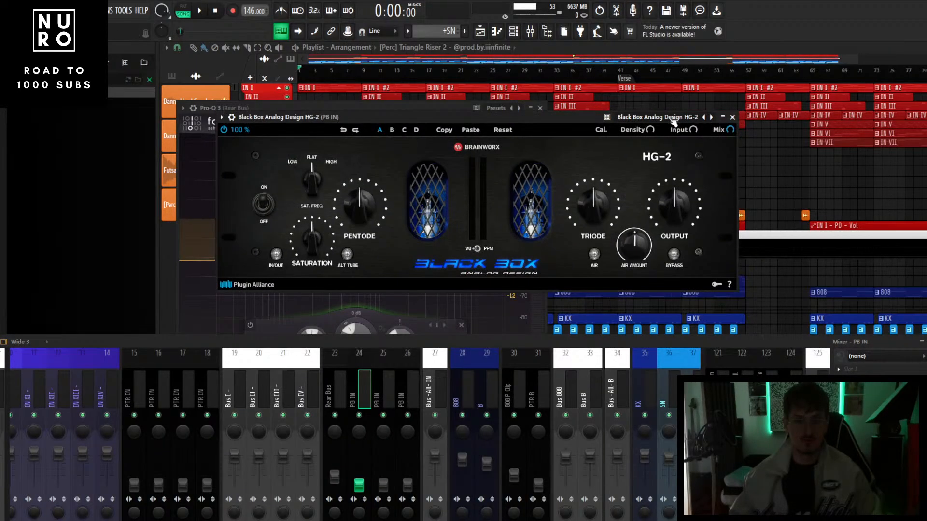
left_click(672, 121)
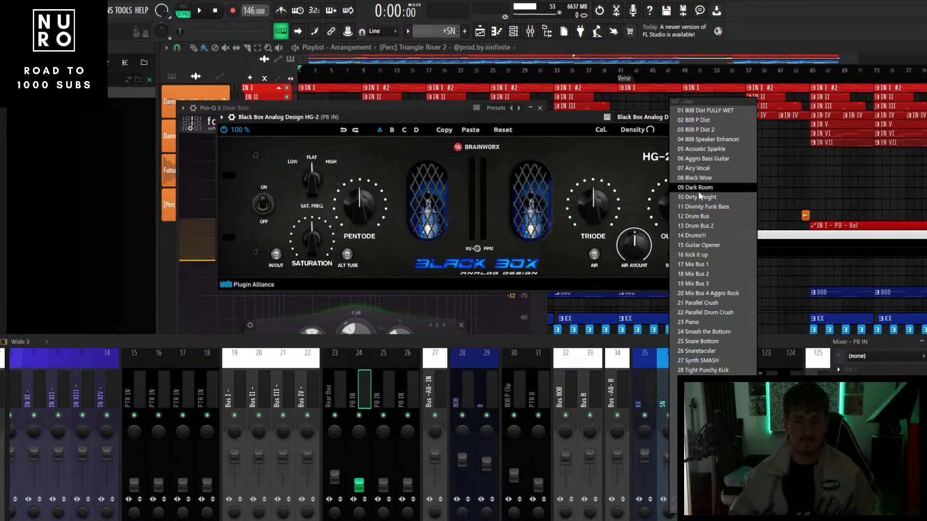
left_click(710, 226)
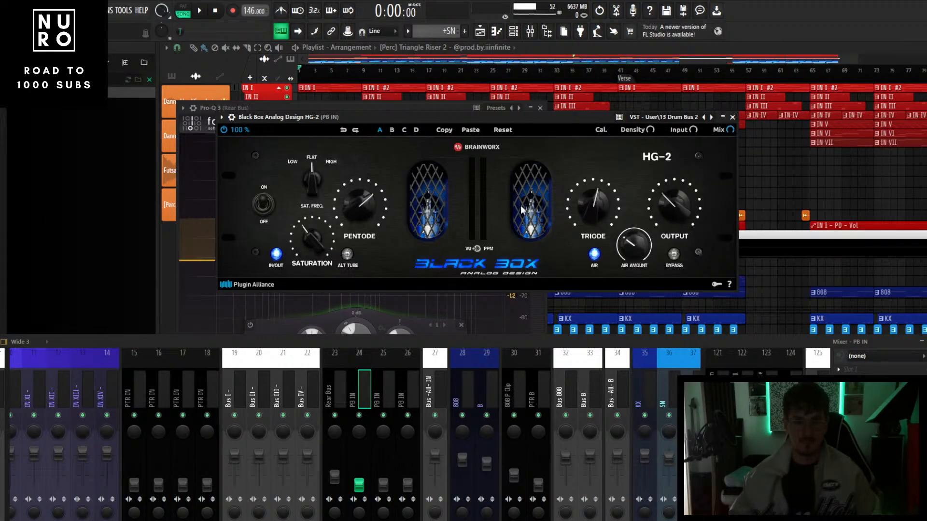
- Start playback, route Bus I to the PB IN track on insert 24 and raise that track's fader slightly
key("space")
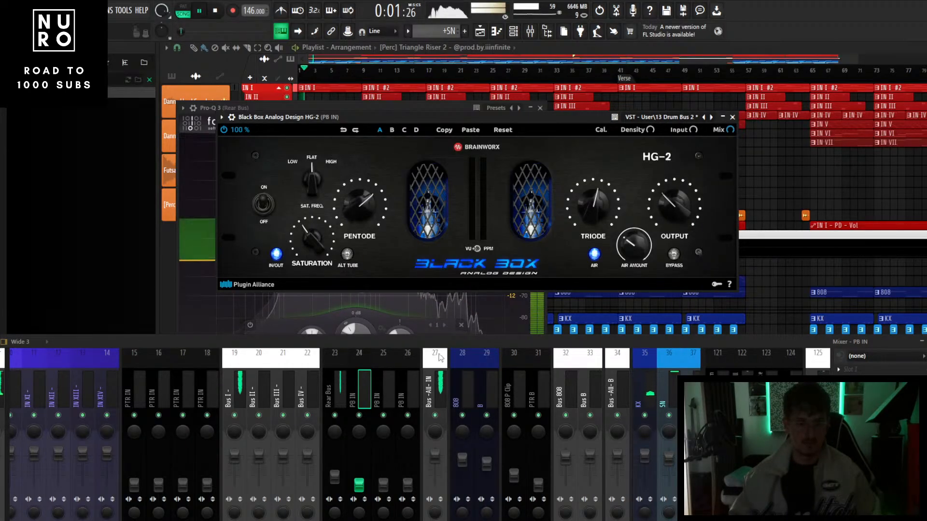
left_click_drag(416, 342, 434, 253)
left_click(249, 309)
left_click(377, 474)
left_click(376, 397)
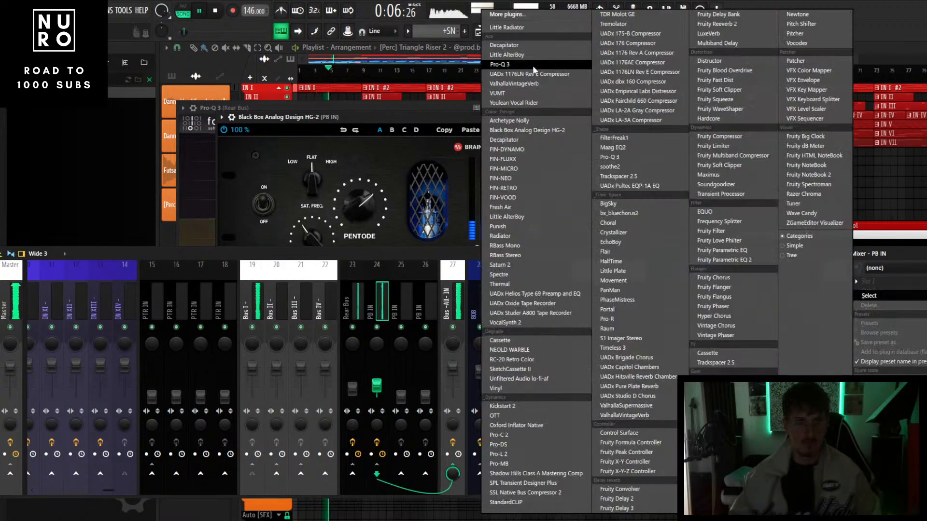
- Add Pro-Q 3 to PB IN on insert 24 and set a low shelf of about -9.5 dB near 323 Hz
left_click(532, 68)
left_click_drag(337, 255, 316, 359)
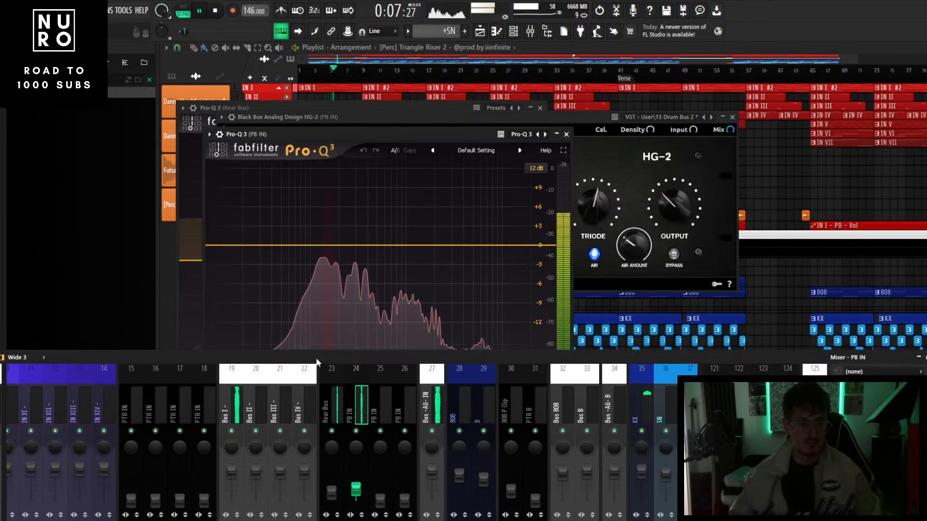
left_click_drag(253, 246, 358, 276)
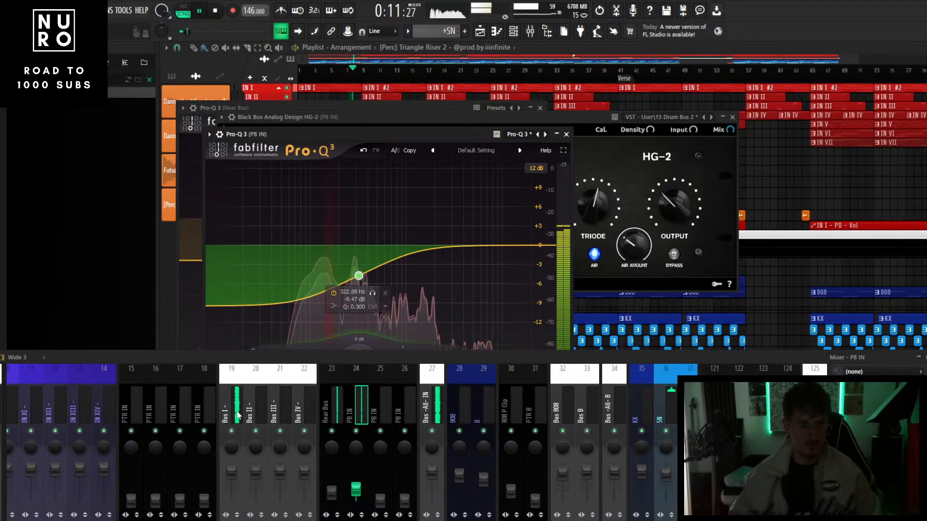
- Add Pro-Q 3 to Bus I with a dynamic bell cut of about -1.2 dB near 263 Hz and +1.1 dB output gain
left_click(838, 399)
left_click(475, 65)
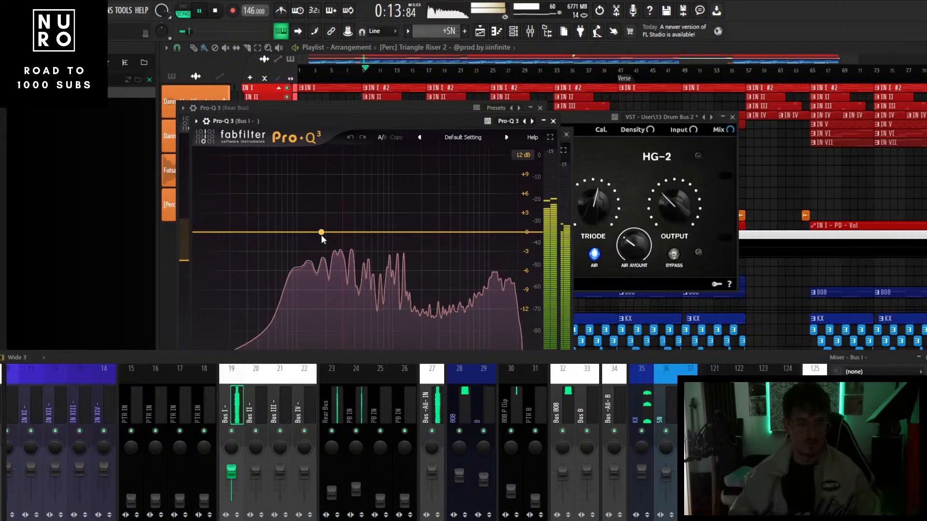
left_click_drag(321, 234, 340, 240)
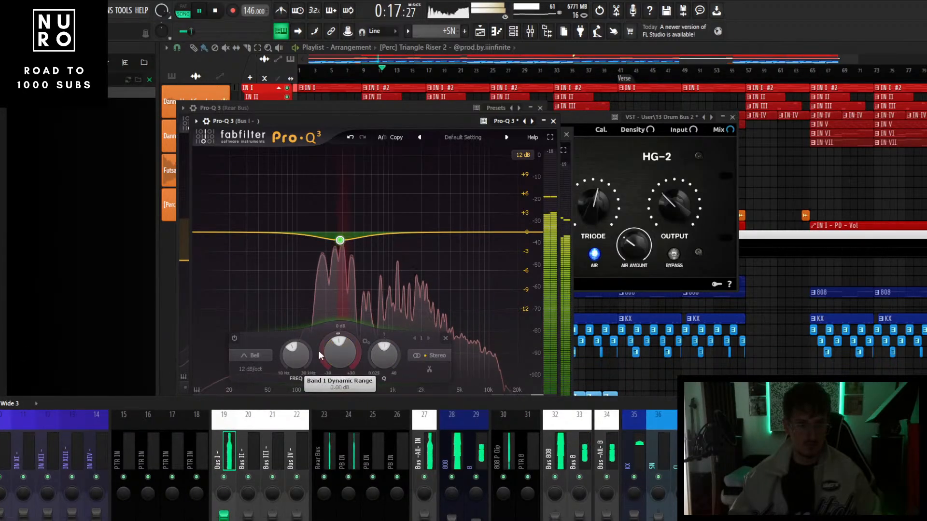
left_click_drag(319, 355, 314, 401)
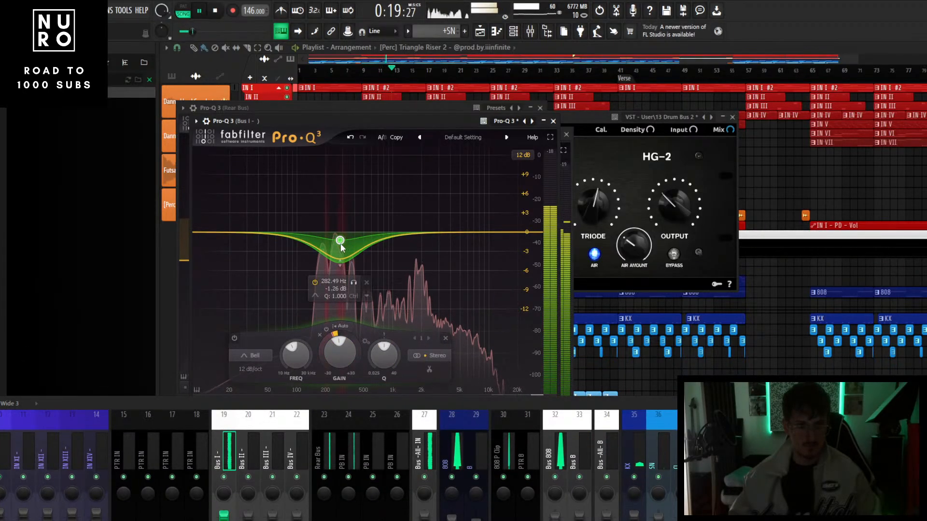
left_click_drag(340, 244, 338, 243)
left_click_drag(529, 403, 519, 436)
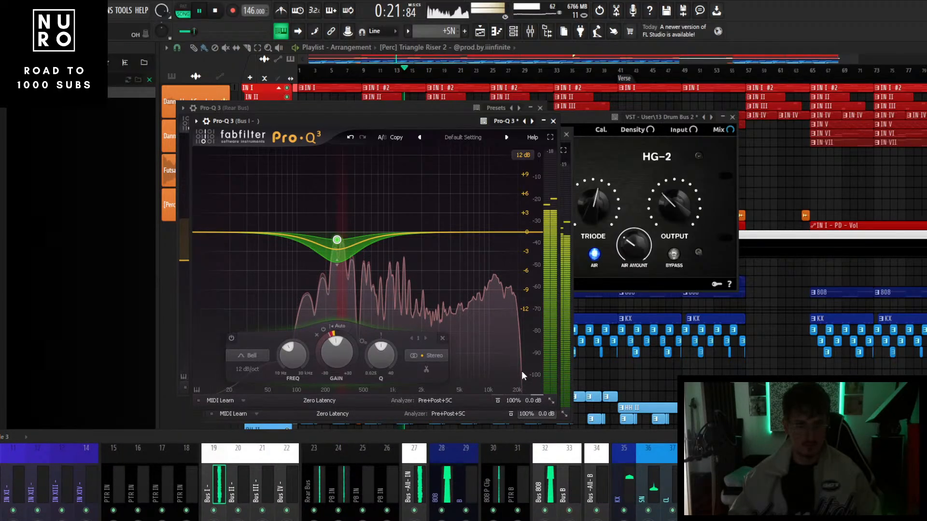
left_click_drag(524, 360, 523, 352)
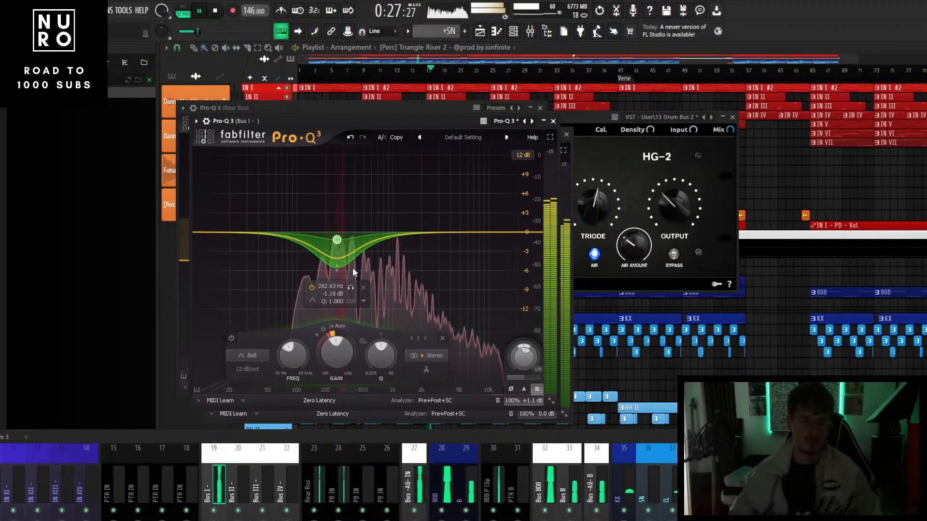
- Set the PB IN Pro-Q 3 low shelf to about -17.6 dB at 402 Hz and close the open plugin windows
left_click(553, 121)
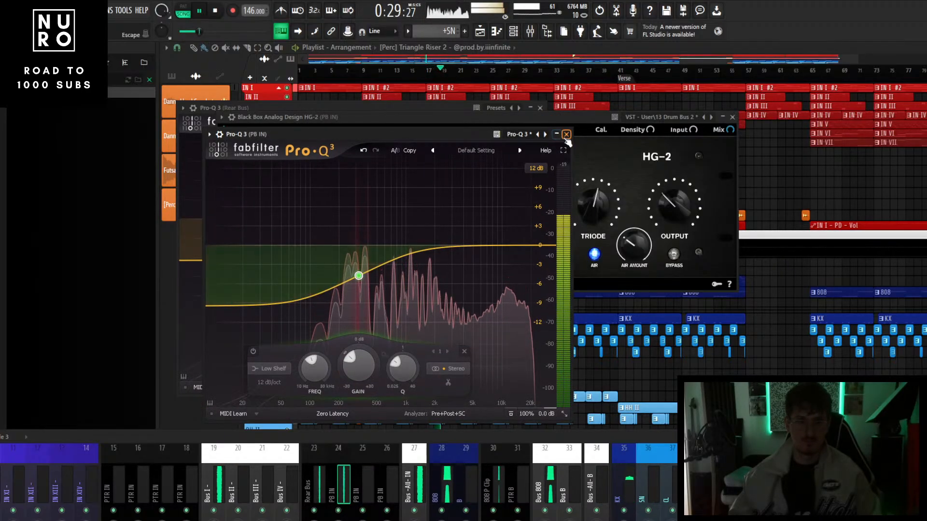
mouse_move(359, 278)
left_mouse_down()
mouse_move(365, 285)
mouse_move(368, 268)
left_mouse_up()
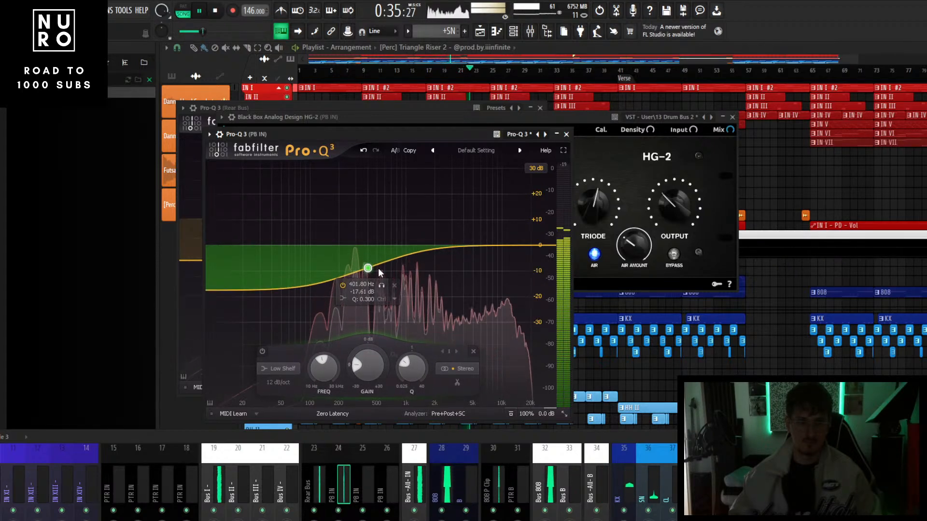
left_click(567, 135)
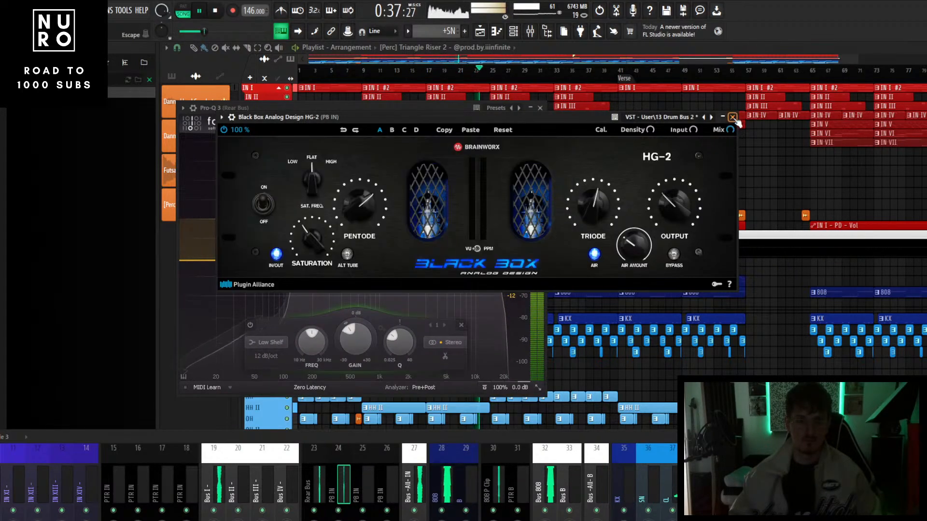
left_click(733, 118)
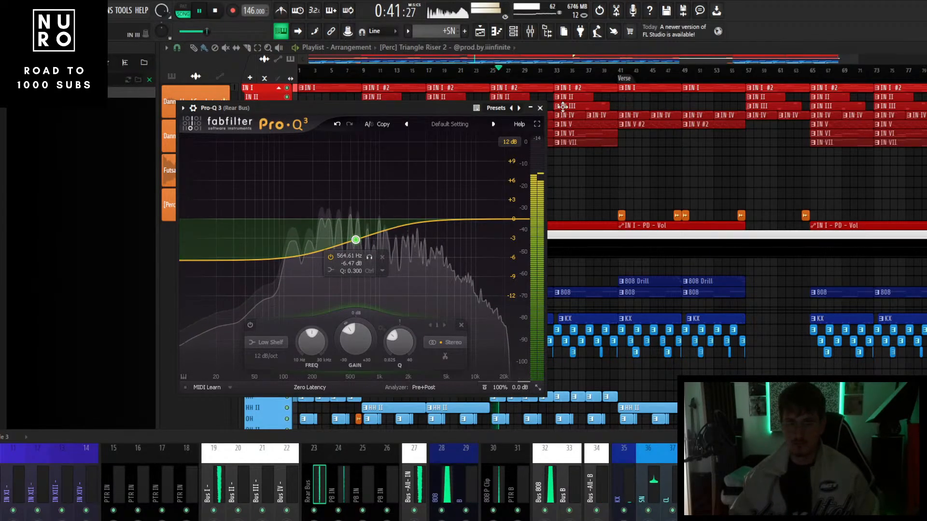
left_click(540, 109)
- Insert Pro-Q 3 on the HH track with a bell at about 7.6 kHz, -1.2 dB, and a low shelf at about 2 kHz, -8.5 dB
left_click_drag(552, 437, 580, 304)
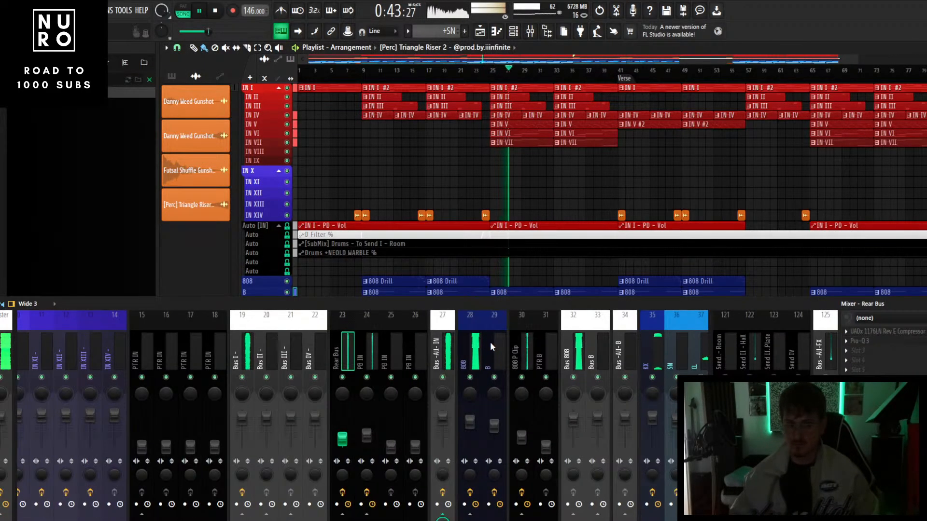
scroll(490, 341, "down", 5)
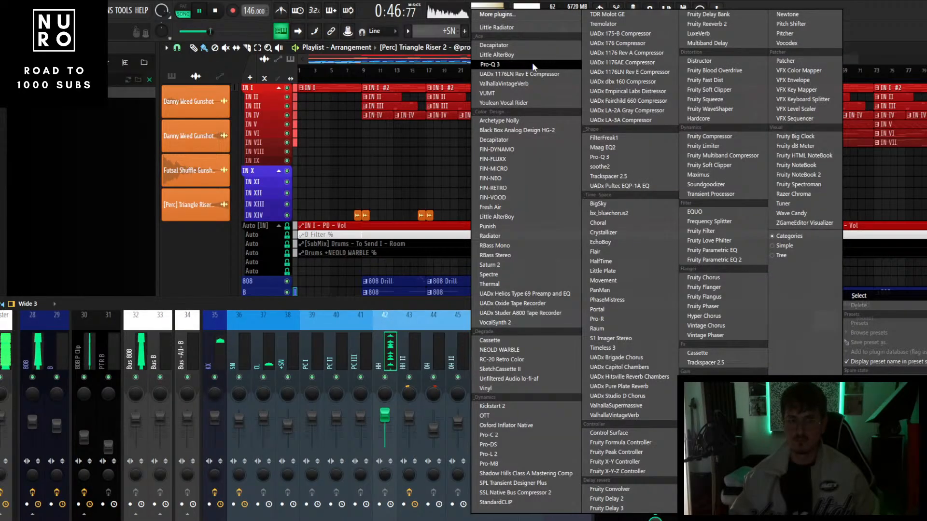
left_click(532, 62)
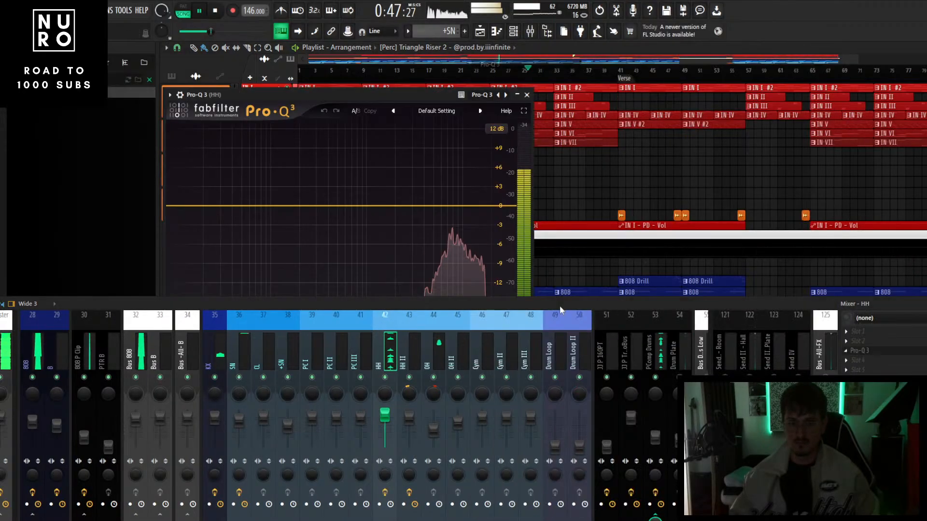
left_click_drag(452, 206, 451, 214)
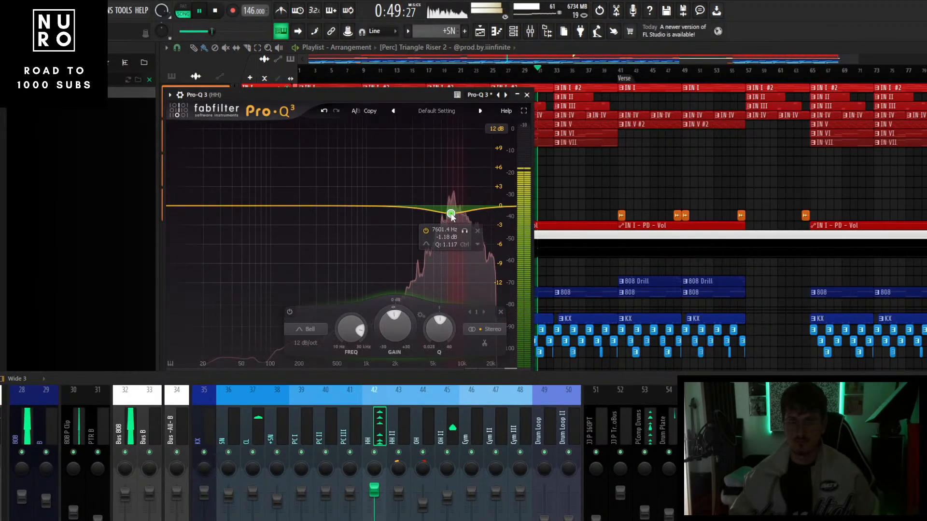
left_click_drag(226, 207, 398, 266)
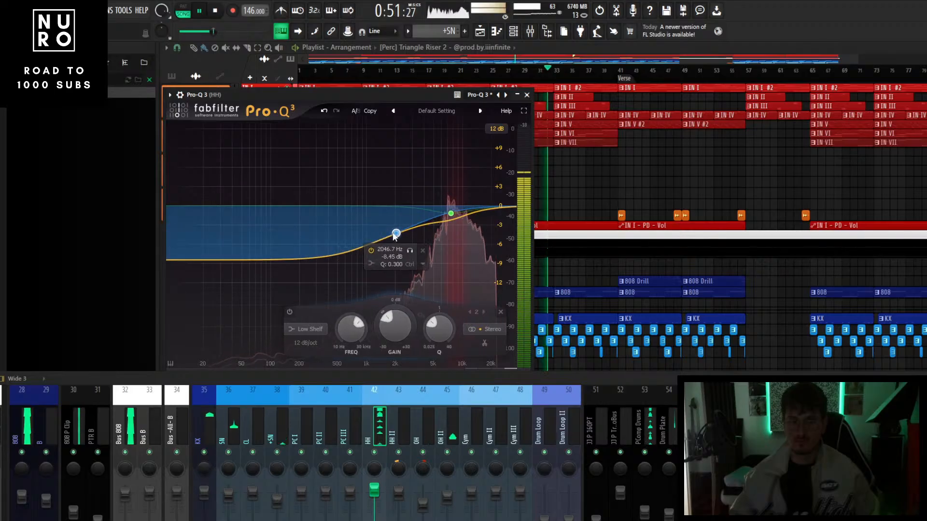
left_click_drag(194, 260, 343, 271)
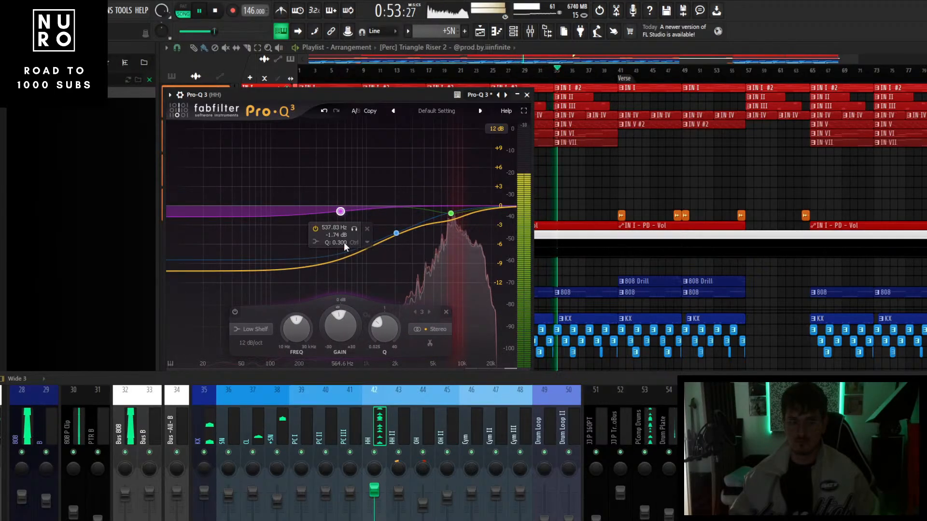
right_click(341, 211)
left_click(368, 309)
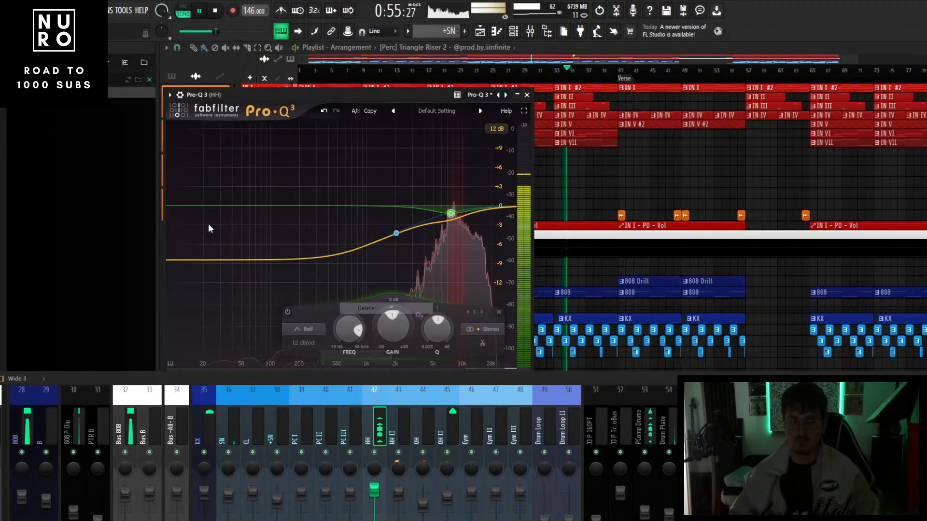
- Add an 18 dB/oct low cut to the HH EQ and set its bell to about -1.7 dB at 7.7 kHz
left_click_drag(190, 259, 326, 247)
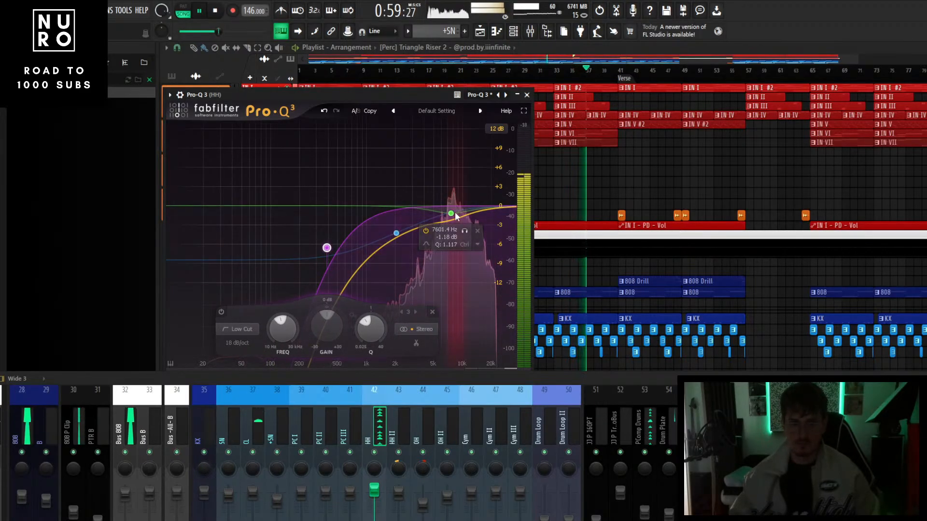
left_click_drag(450, 213, 451, 216)
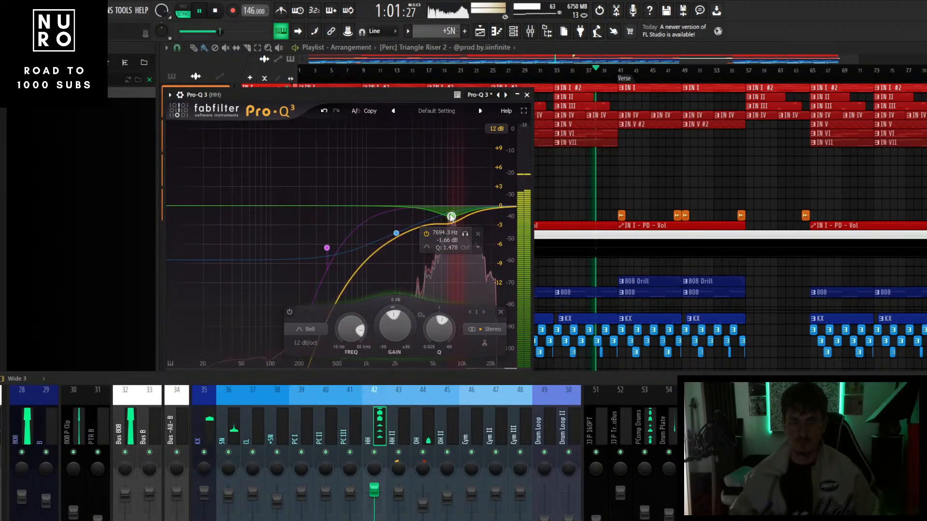
left_click(527, 95)
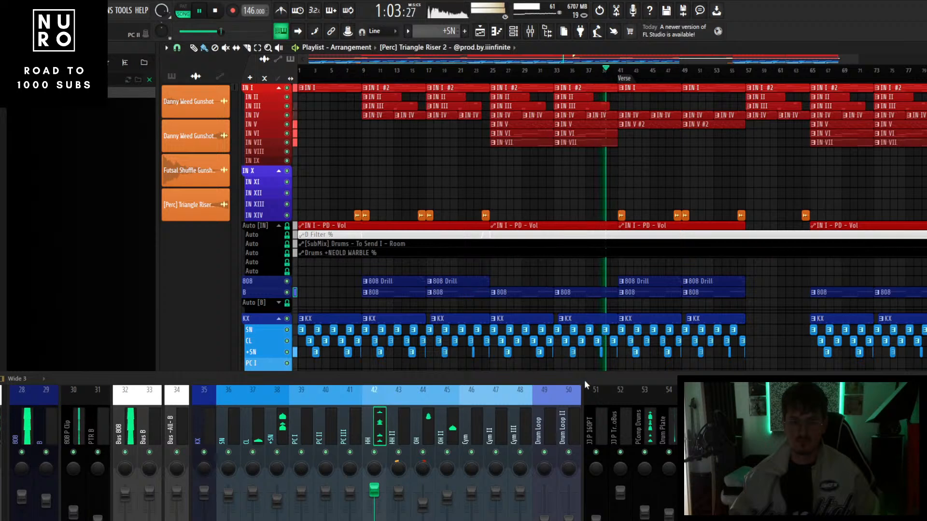
- Lower the SN and CL track faders slightly together, listen to the song, and stop playback
left_click_drag(584, 380, 595, 255)
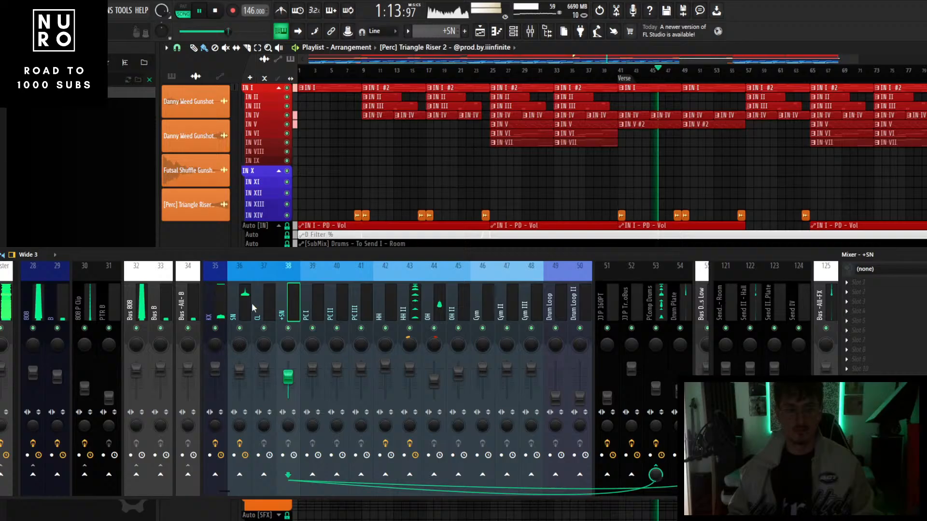
left_click(251, 303)
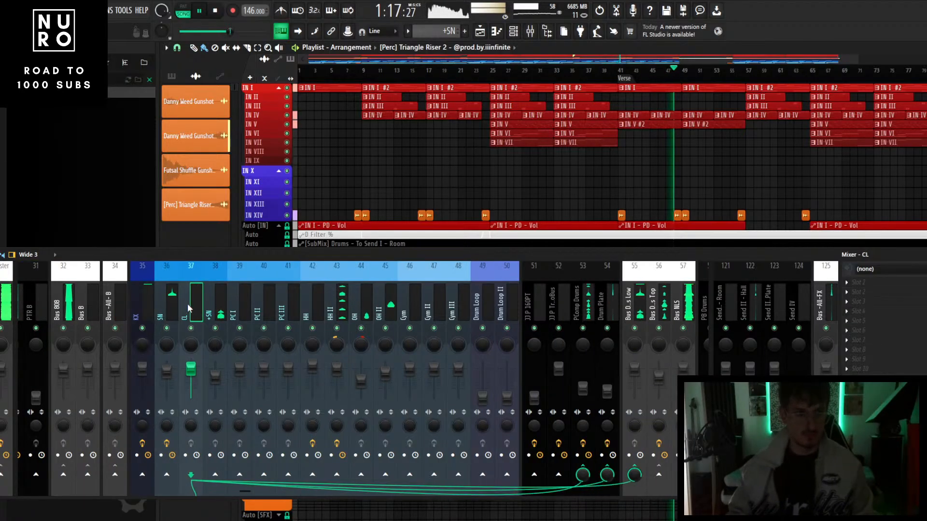
left_click(169, 310)
left_click(182, 312, "ctrl+shift")
left_click_drag(189, 368, 188, 372)
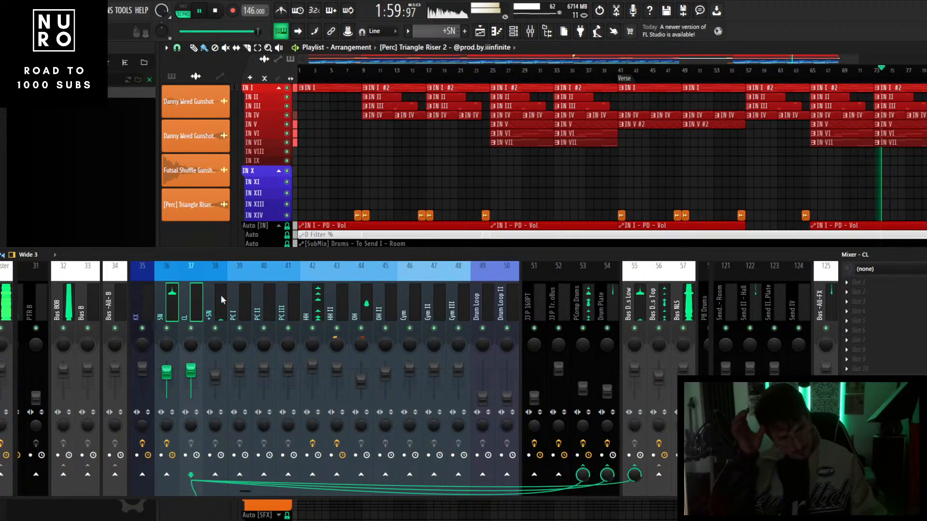
key("space")
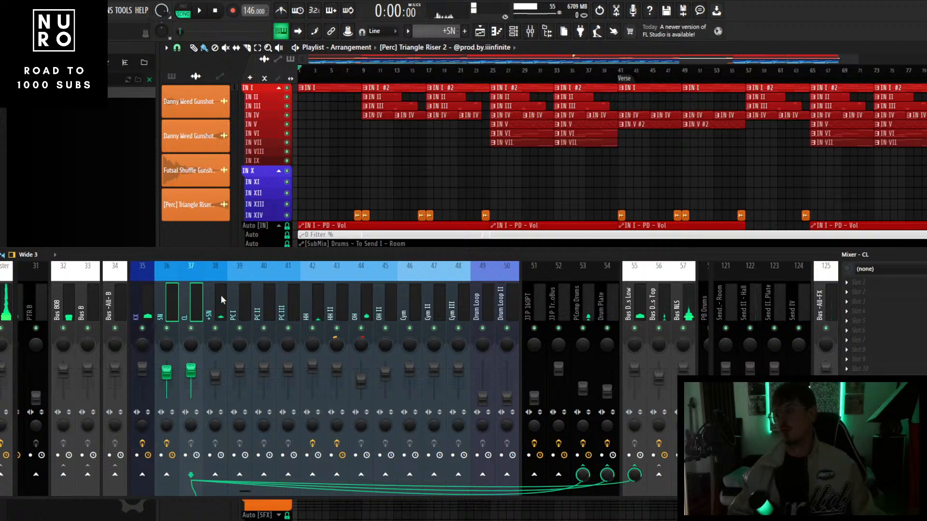
- Export the full song as the 192 kbps MP3 7_2.mp3 and save the project
left_click(10, 10)
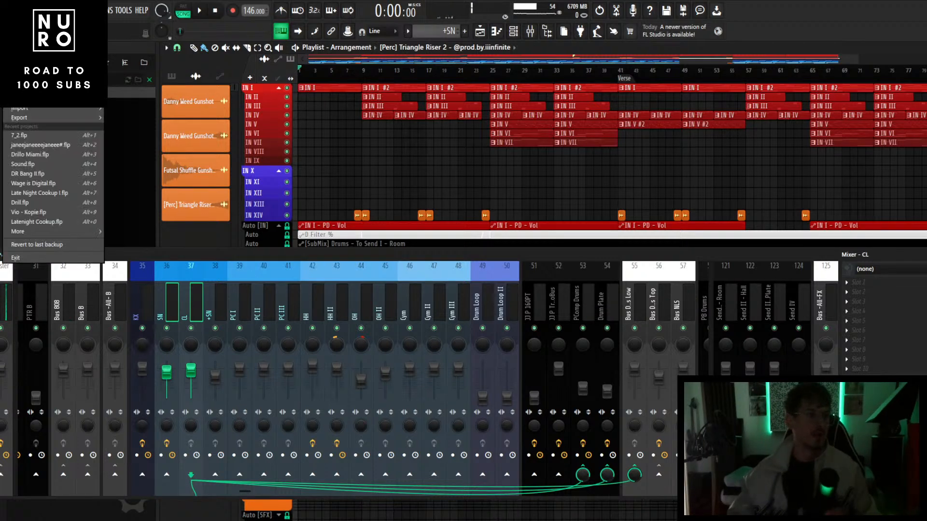
left_click(9, 10)
left_click(10, 10)
mouse_move(24, 117)
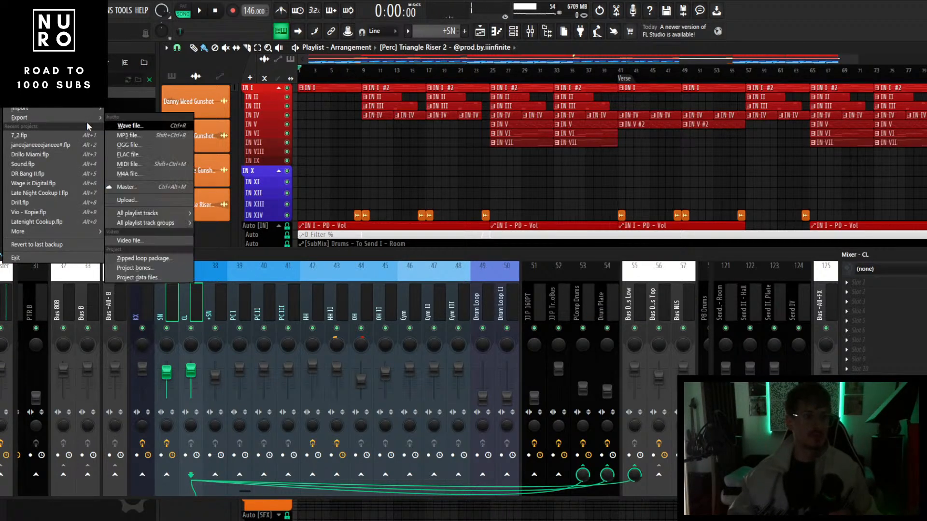
left_click(127, 136)
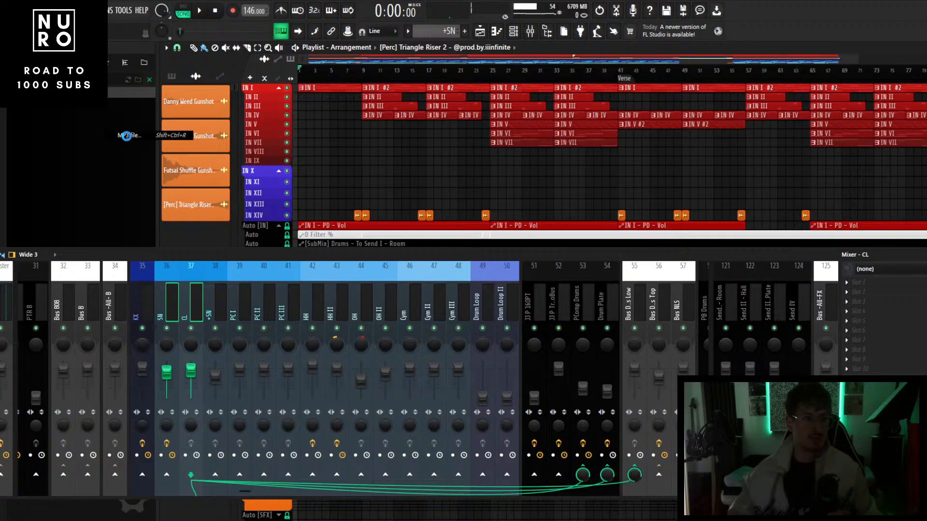
left_click(508, 266)
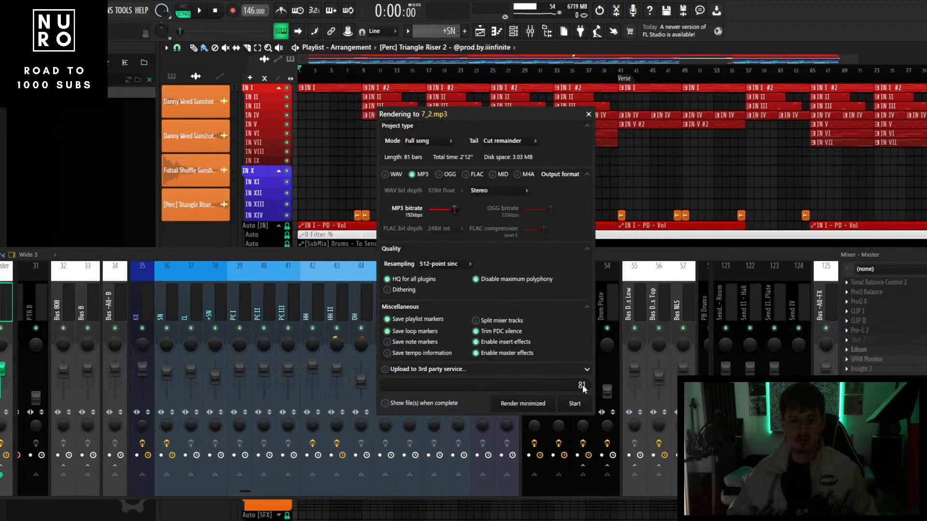
left_click(574, 403)
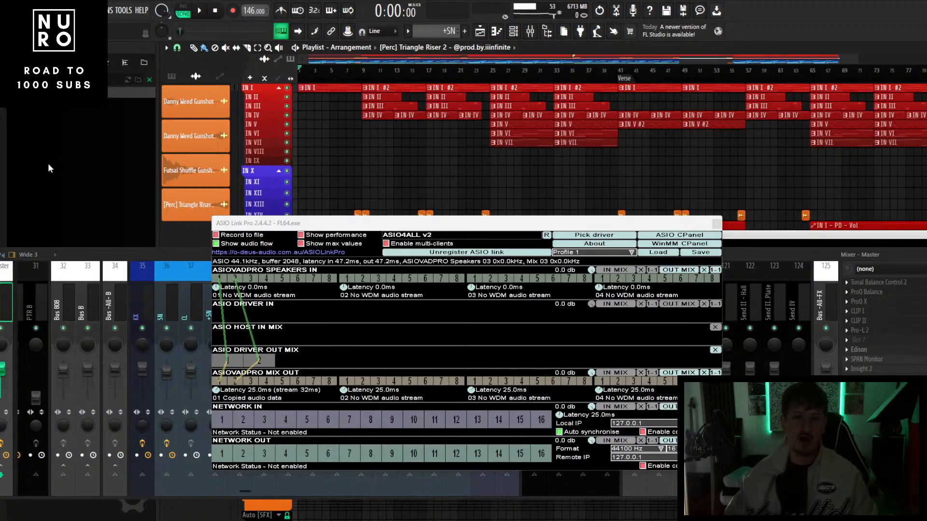
left_click(9, 10)
left_click(29, 72)
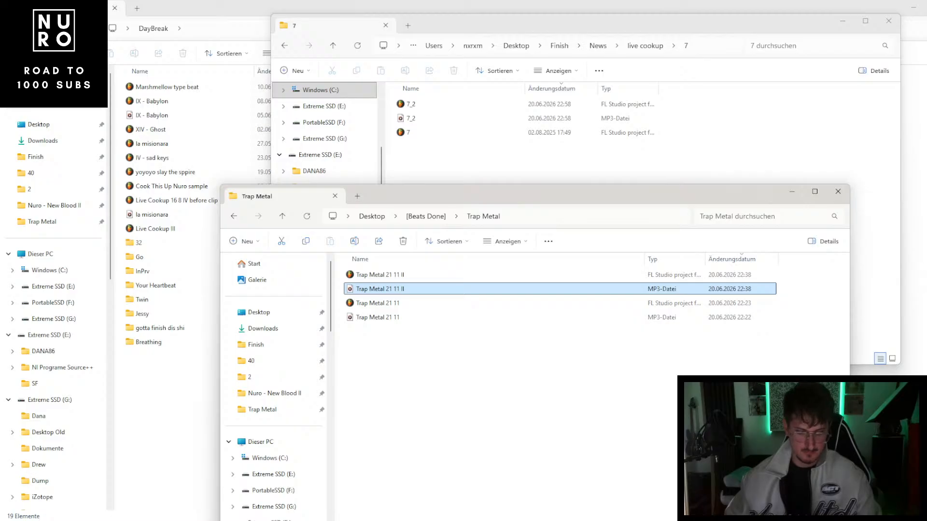
- Switch to File Explorer and move folder 7 from live cookup into the [Beats Done] folder
left_click(573, 163)
left_click(645, 45)
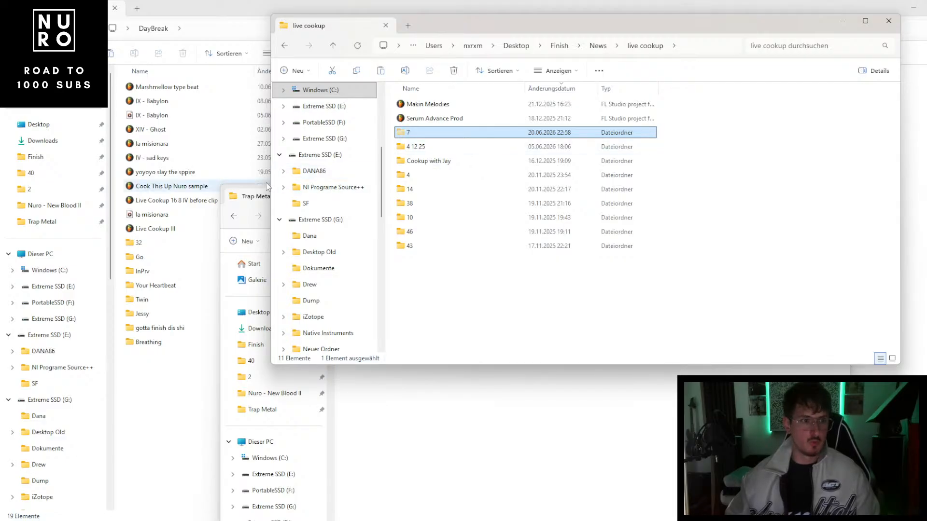
left_click(234, 216)
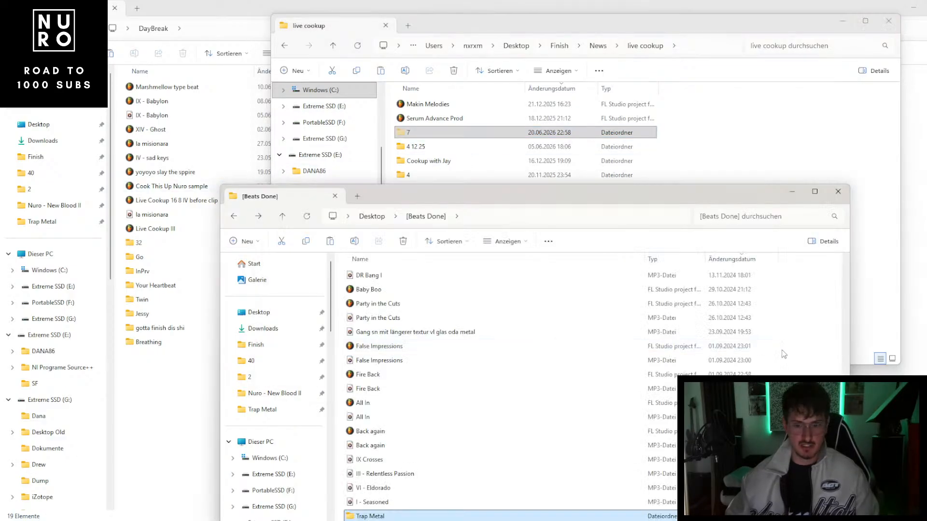
left_click(783, 355)
key("ctrl+v")
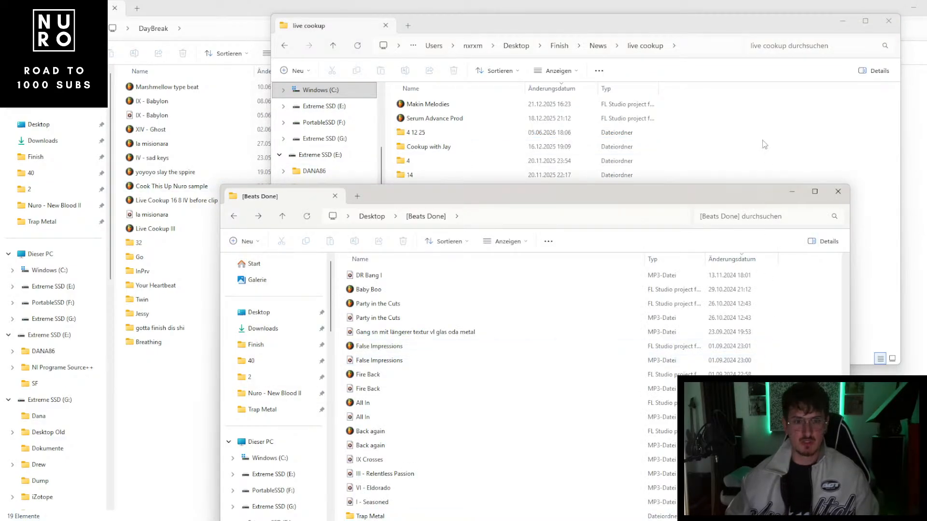
- Open the first FL Studio project in live cookup folder 4 and close the ASIO Link Pro and +SN Filter windows
left_click(762, 145)
double_click(441, 161)
double_click(449, 104)
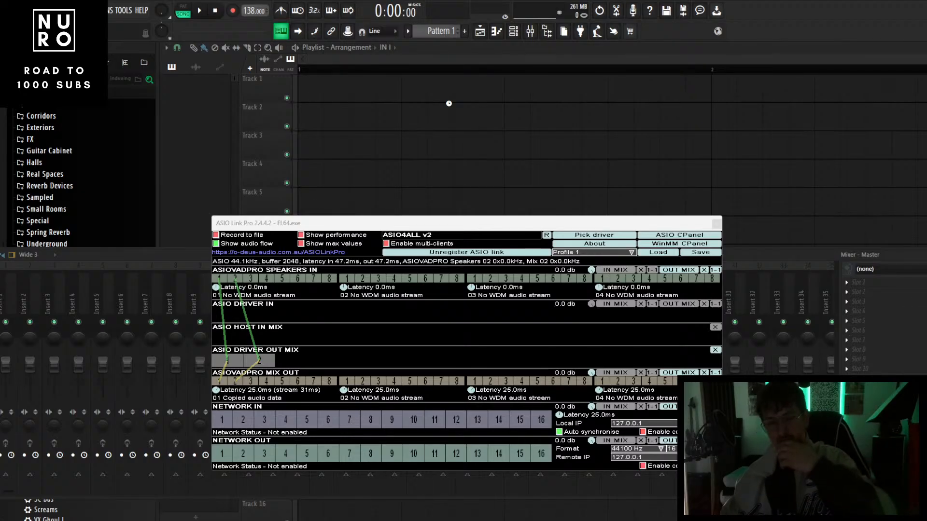
left_click(715, 224)
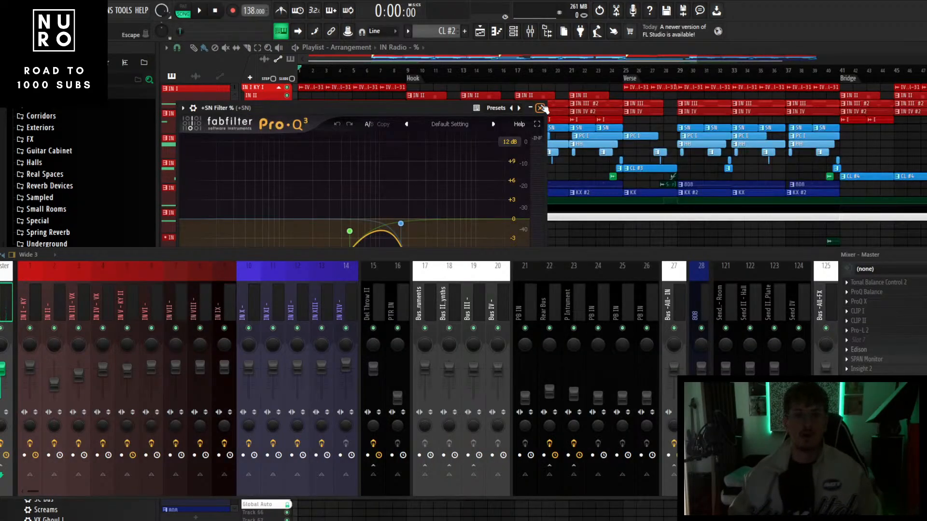
left_click(541, 107)
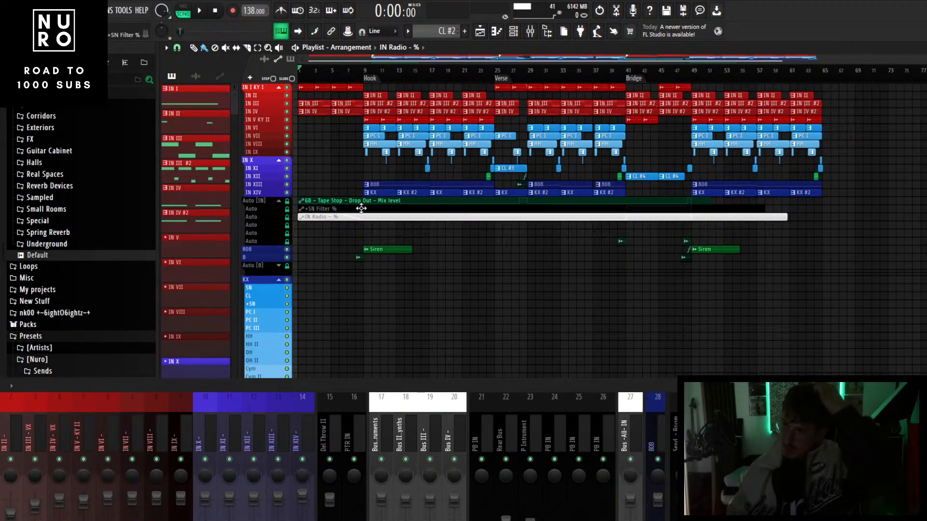
- Move the drum and 808 clips from the IN tracks down to the drum tracks, placing the KX clips on the KX track
left_click_drag(334, 128, 825, 196)
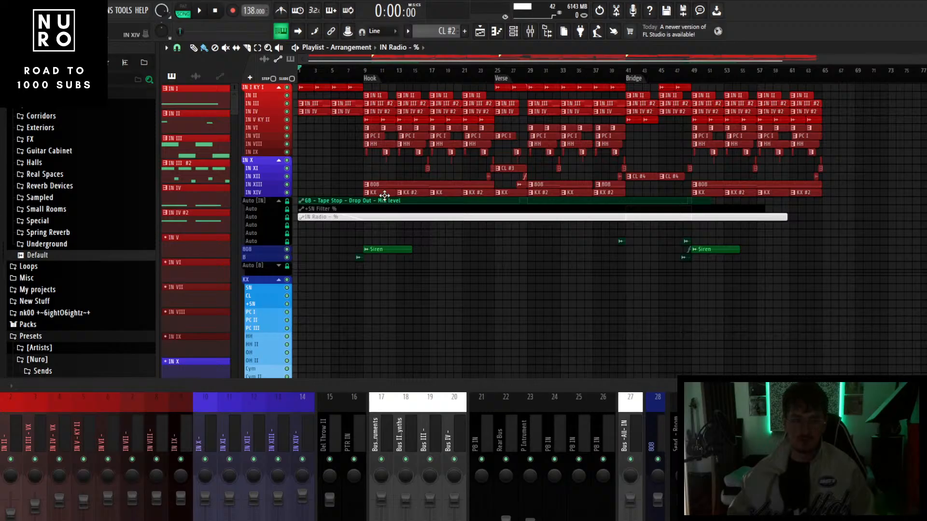
left_click_drag(384, 195, 796, 227)
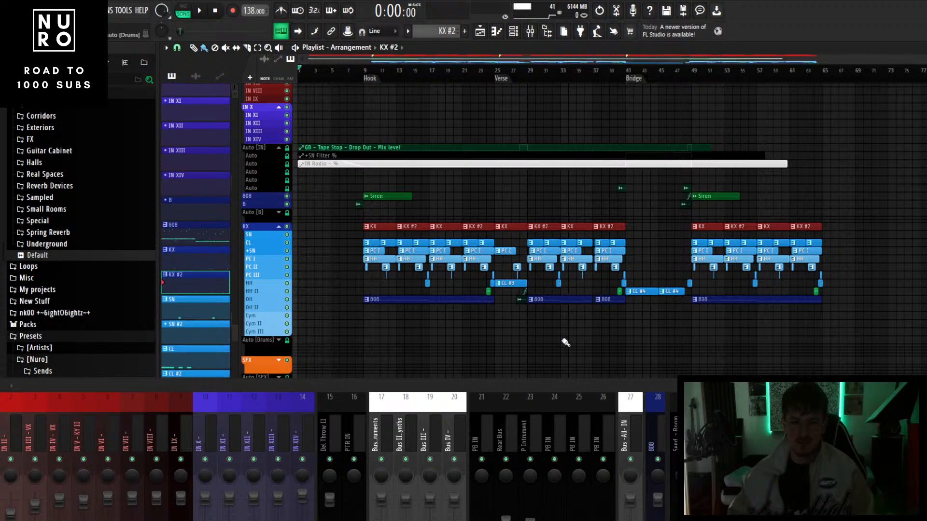
key("ctrl+d")
- Move all 808 clips from below the drum clips up to the B track
left_click_drag(369, 308, 816, 308)
left_click_drag(753, 299, 752, 204)
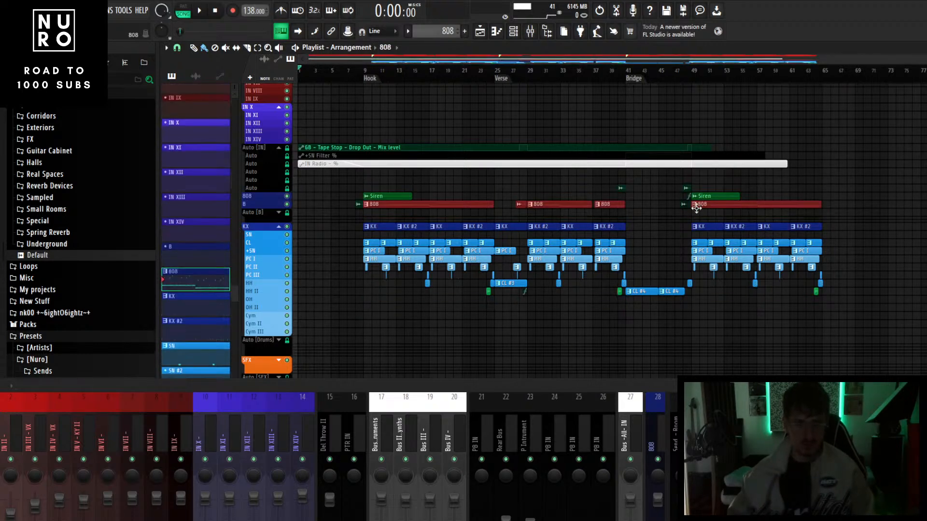
key("ctrl+d")
- Move the Siren clips up to the IN XII track and the short effect clips above them to IN XI
left_click_drag(340, 177, 743, 202)
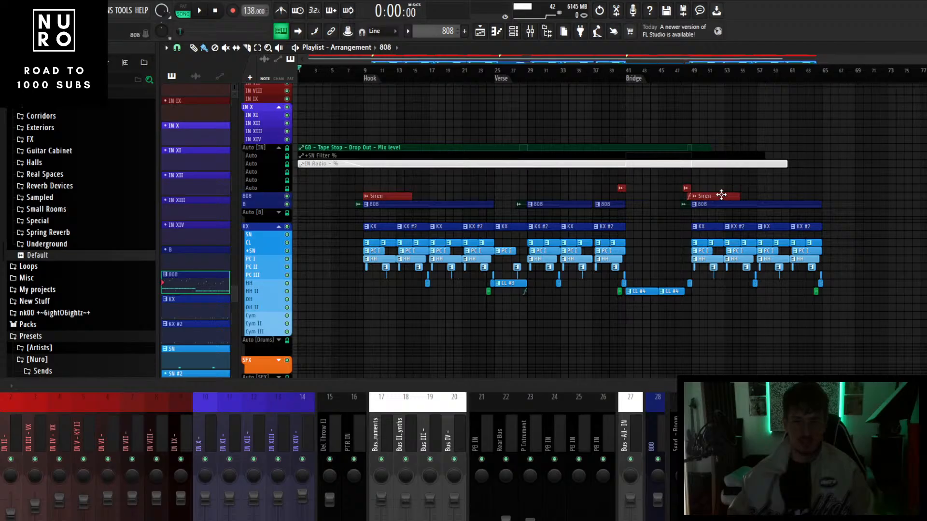
scroll(723, 115, "up", 2)
left_click_drag(723, 116, 715, 174)
key("ctrl+d")
scroll(377, 254, "up", 4)
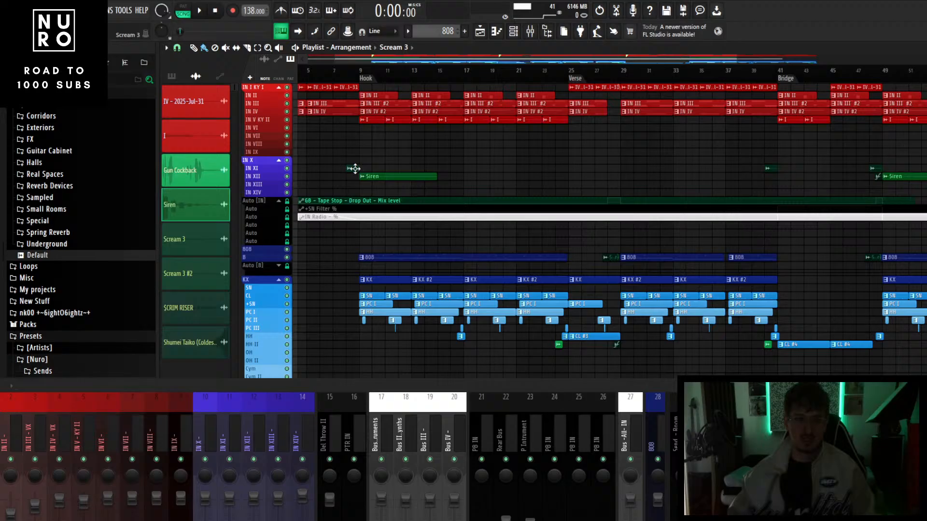
- Move the remaining effect clips from the B track and below the drum clips up to the IN X, IN XI and IN XIII tracks
scroll(565, 248, "up", 2)
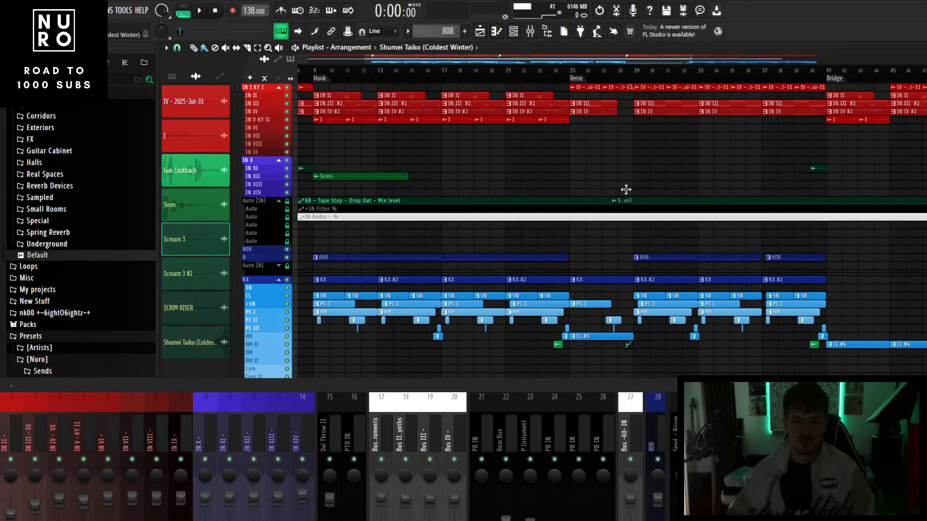
scroll(628, 175, "down", 2)
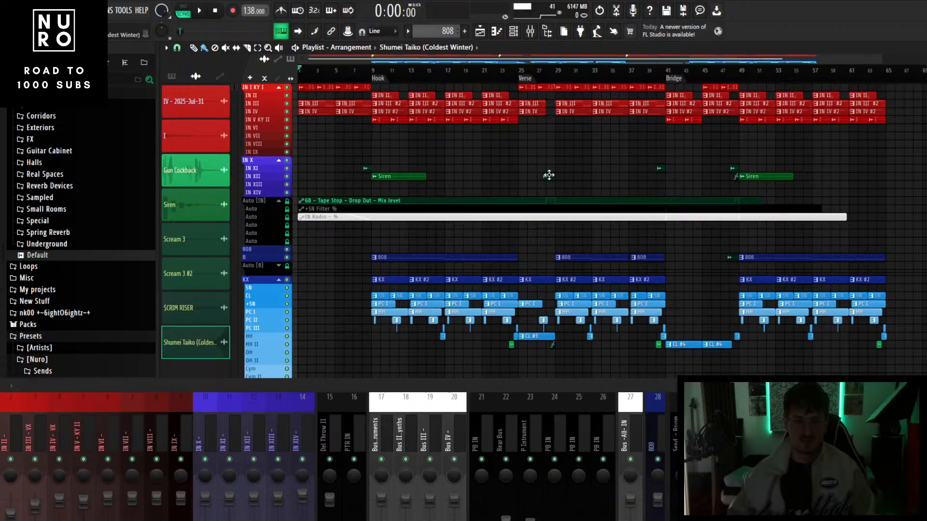
left_click_drag(489, 327, 684, 338)
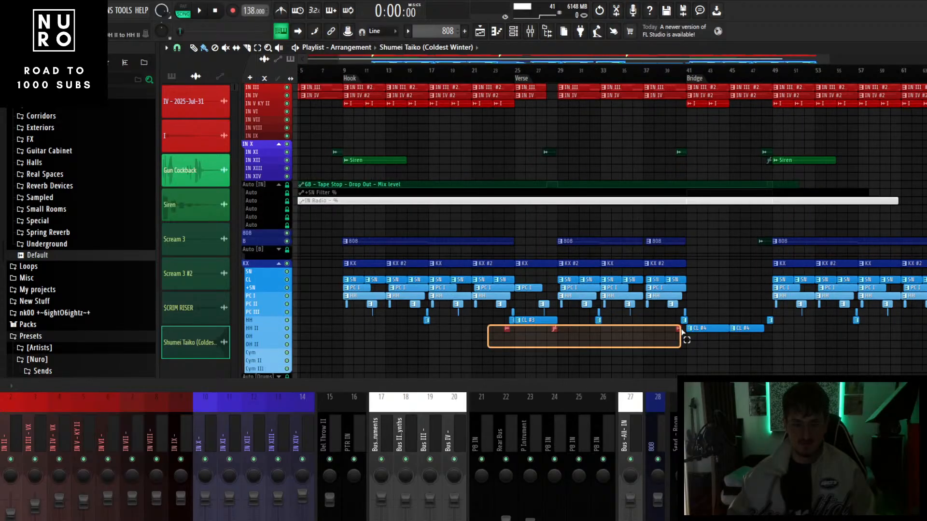
scroll(680, 333, "up", 5)
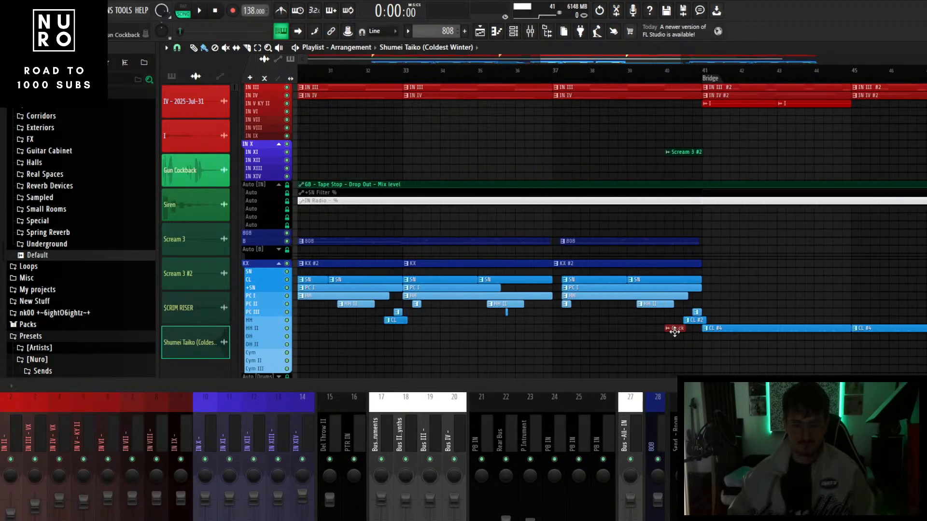
scroll(642, 222, "down", 4)
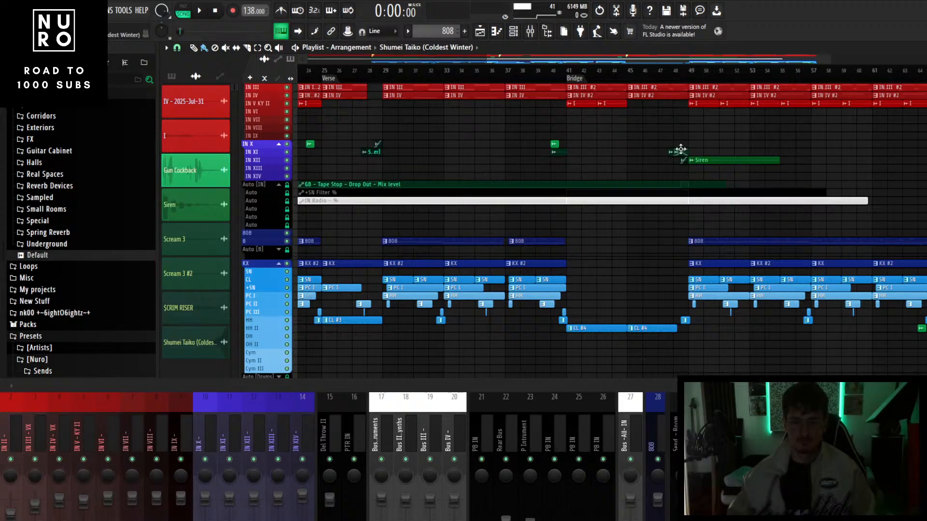
scroll(658, 221, "down", 3)
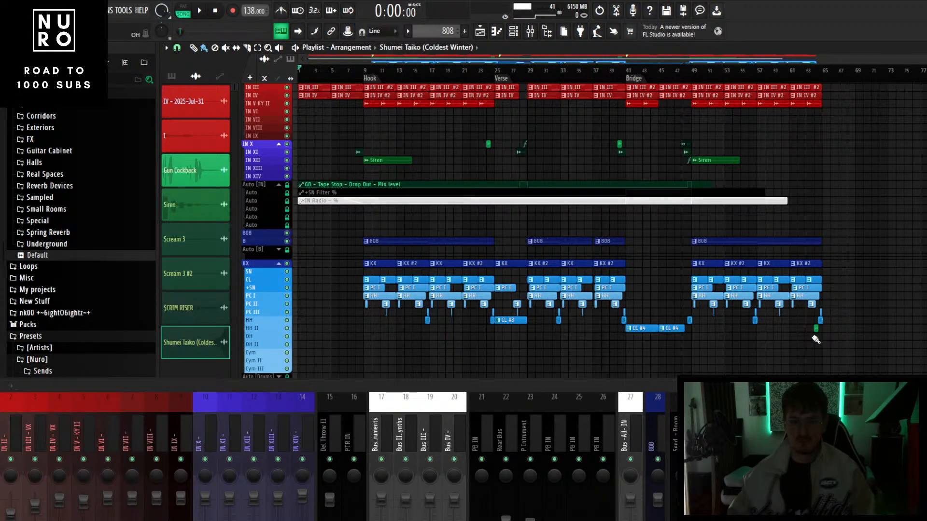
left_click_drag(794, 189, 795, 169)
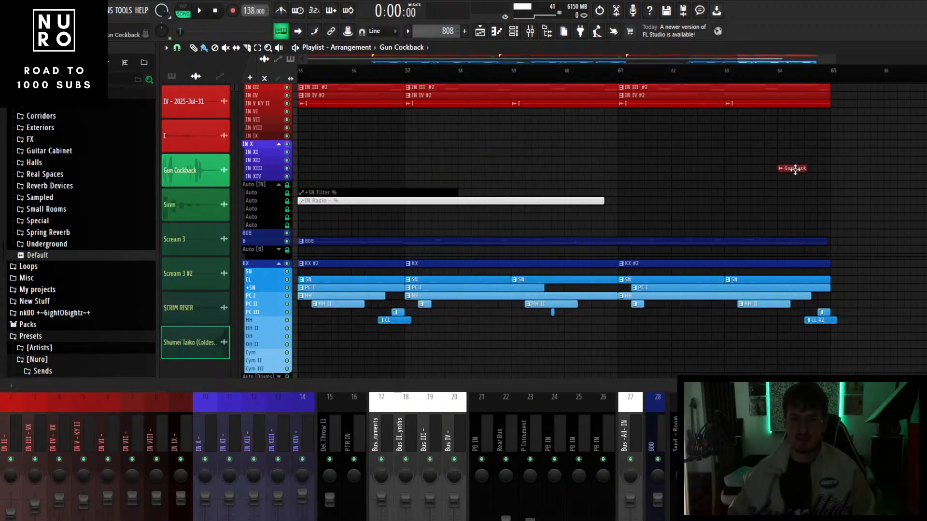
scroll(653, 232, "down", 5)
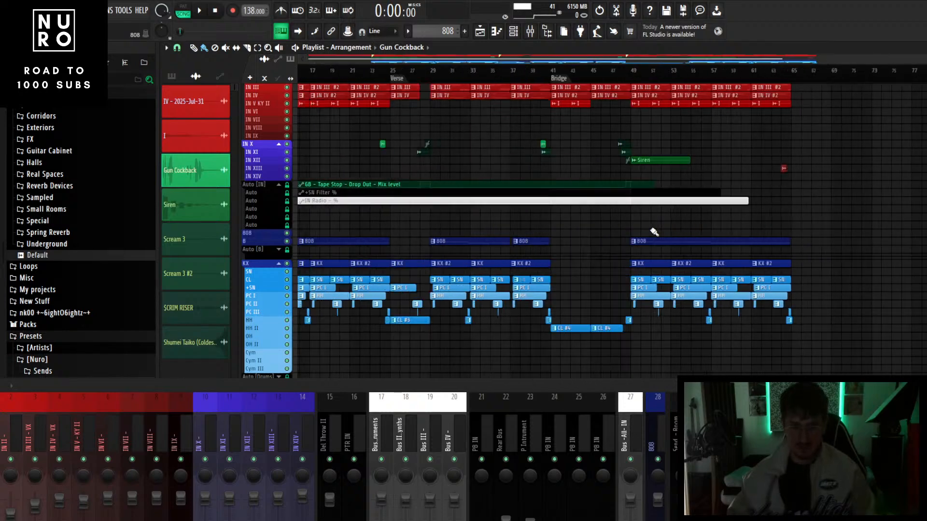
- Move the PC I clips and all drum clips beneath them down one track, placing PC I on the PC I track
scroll(341, 322, "down", 5)
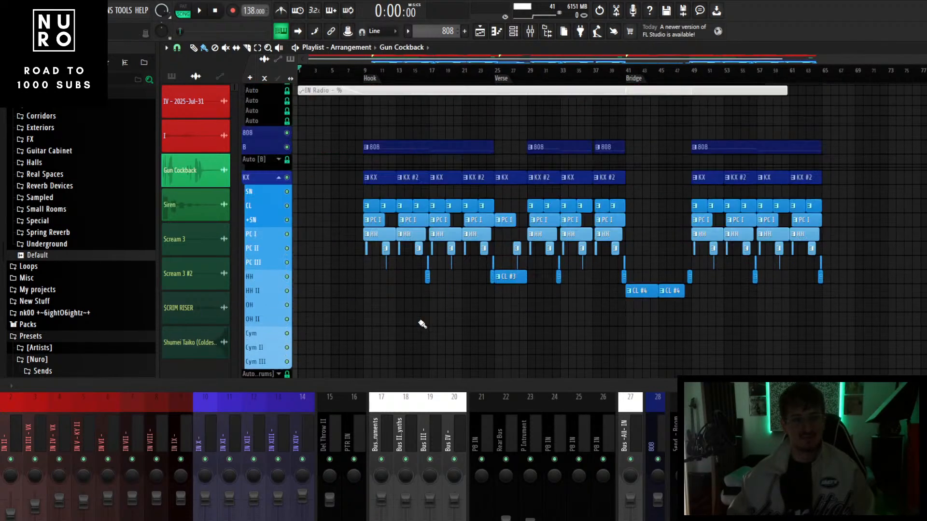
scroll(417, 330, "up", 3)
scroll(417, 329, "up", 2)
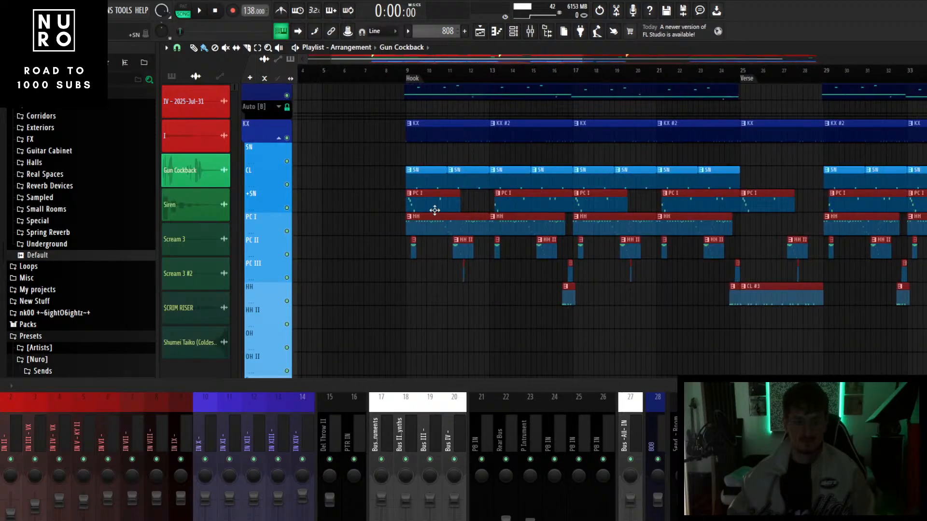
left_click(434, 210)
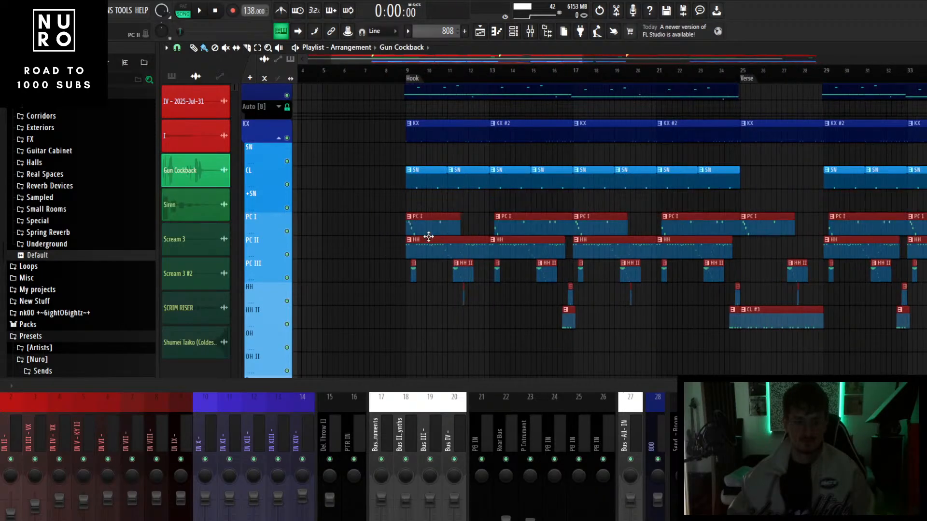
- Move the HH clips and all drum clips beneath them down two tracks, placing HH on the HH track
scroll(423, 234, "down", 4)
left_click_drag(331, 237, 852, 328)
scroll(352, 275, "up", 4)
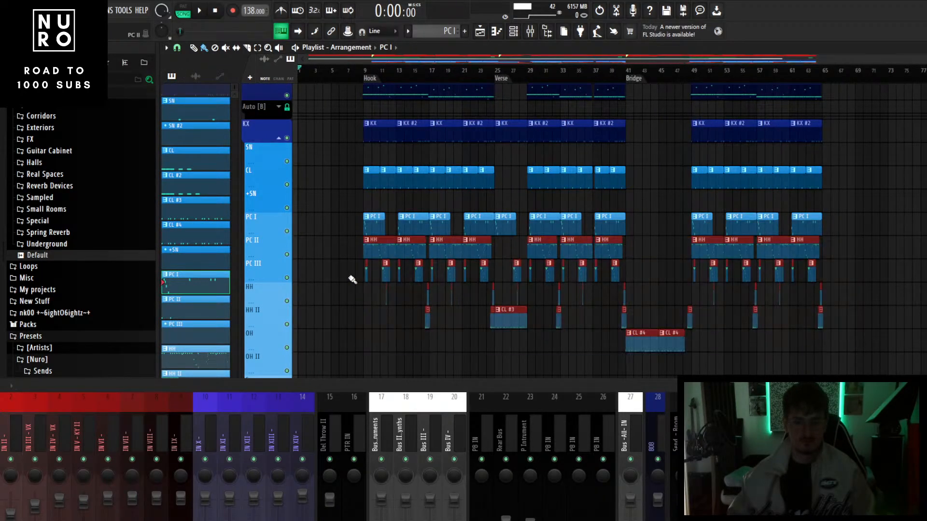
left_click_drag(416, 250, 410, 298)
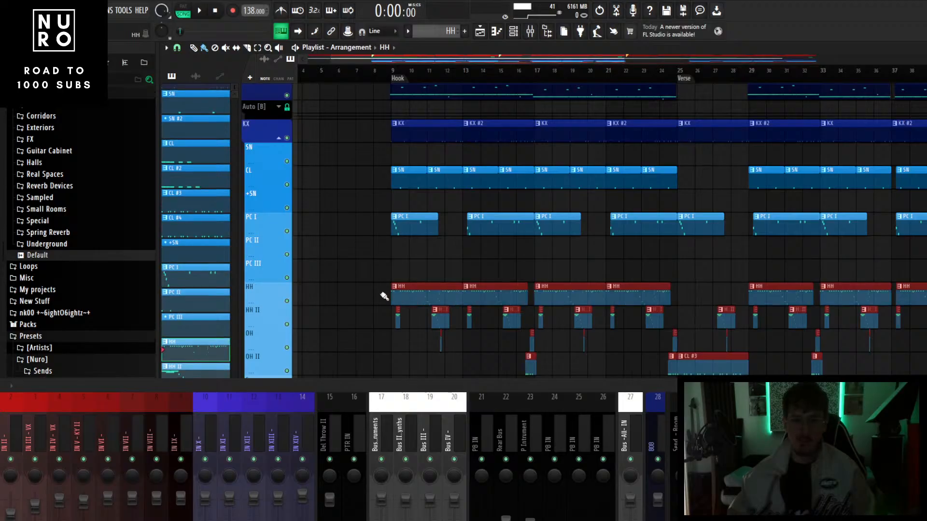
scroll(369, 289, "down", 4)
scroll(364, 286, "down", 4)
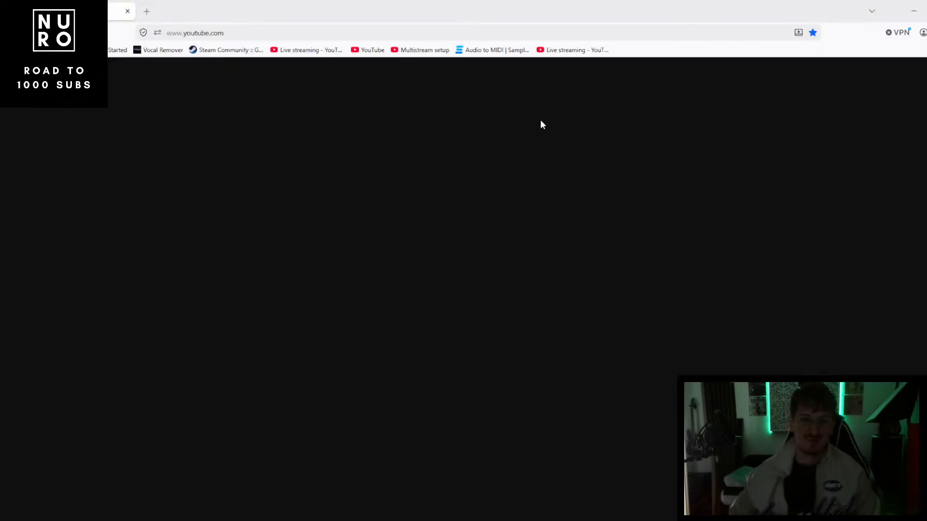
- Switch to YouTube in the browser and search for "world poker tour freekouts"
left_click(423, 73)
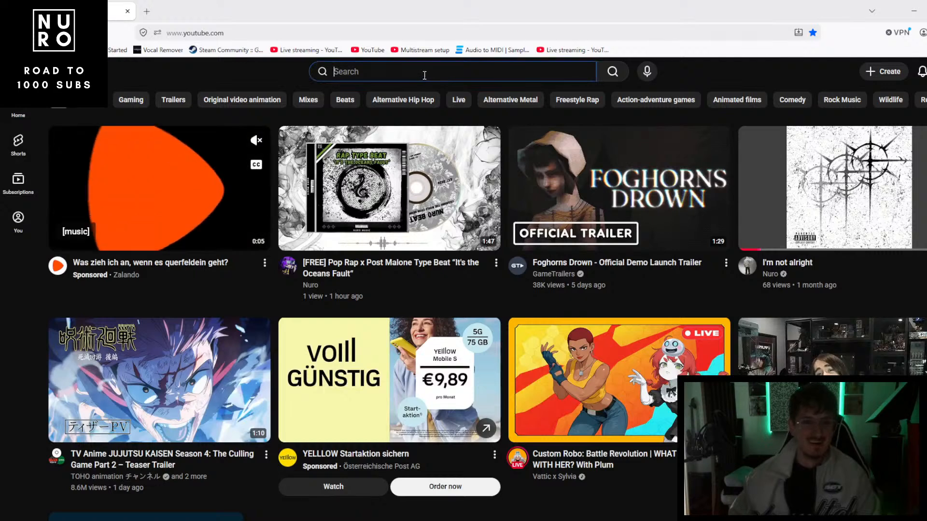
type("w")
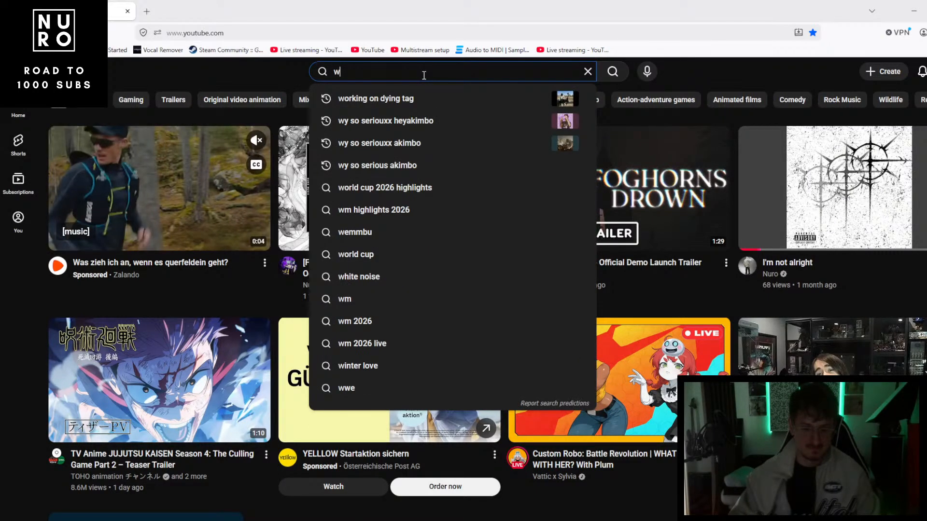
type("orld pi")
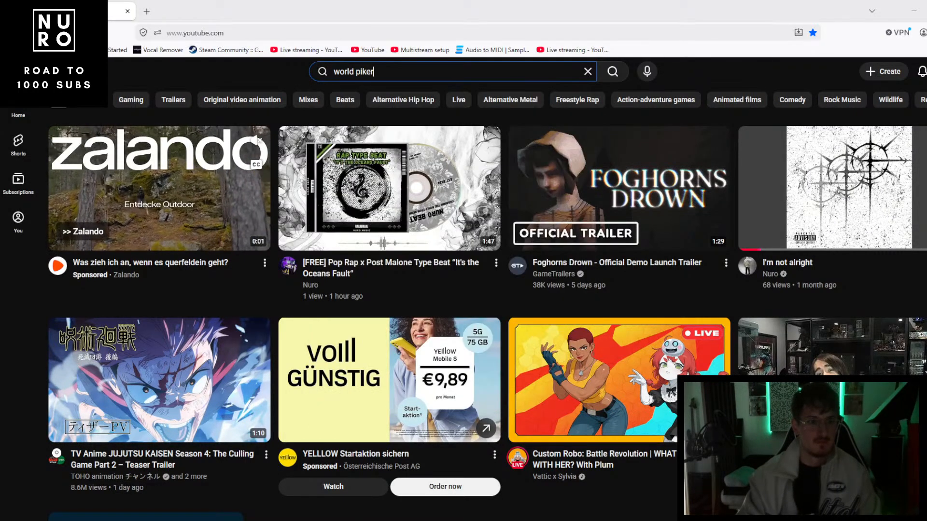
key("BackSpace")
type("oker ")
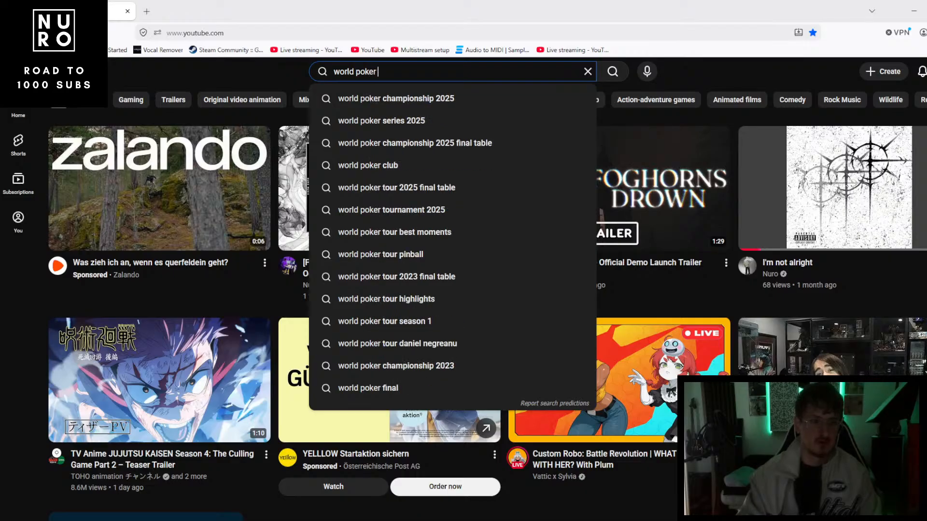
type("tour")
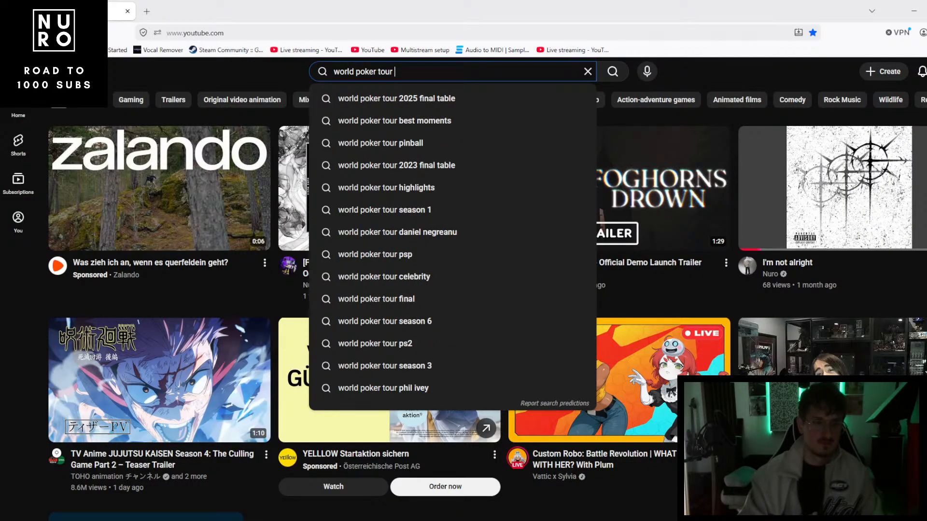
type(" freekouts")
key("Return")
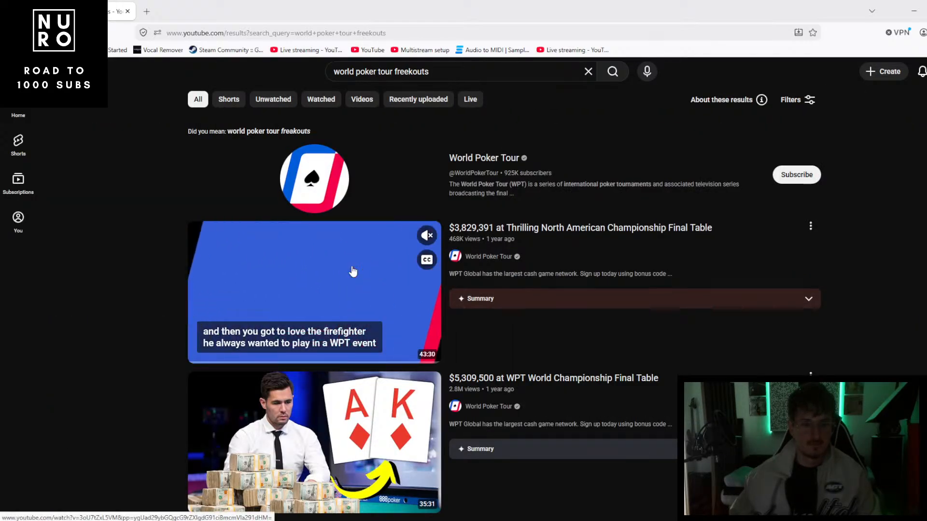
- Look through the World Poker Tour search results for a video of players freaking out
scroll(344, 270, "down", 3)
scroll(338, 290, "down", 2)
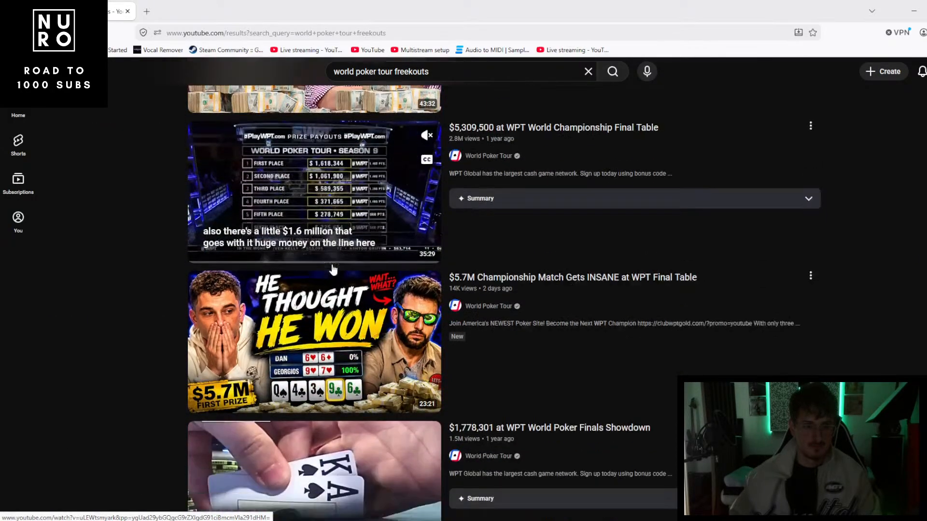
scroll(352, 333, "down", 2)
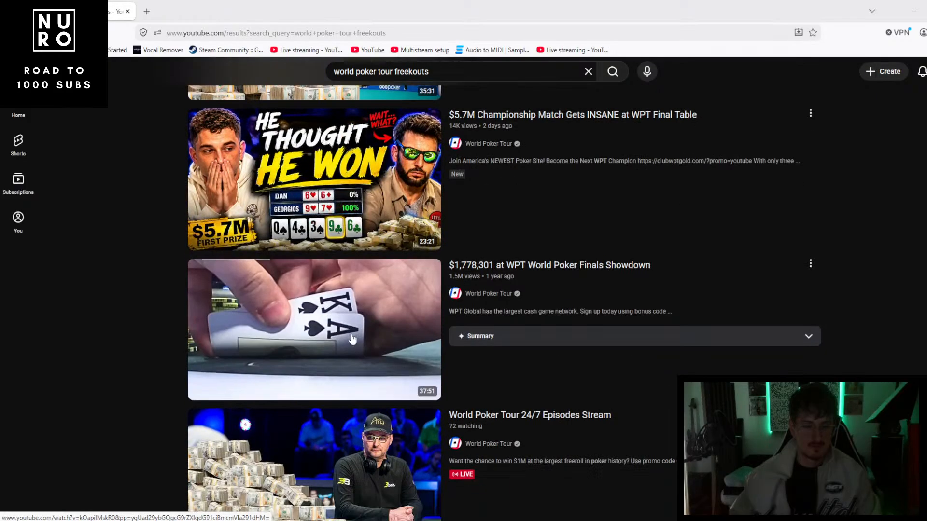
scroll(364, 300, "down", 2)
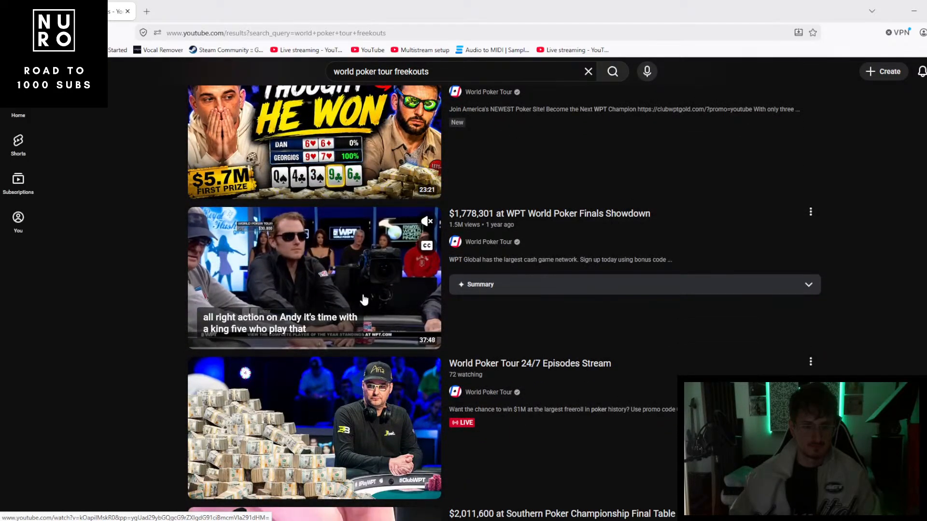
scroll(362, 290, "up", 7)
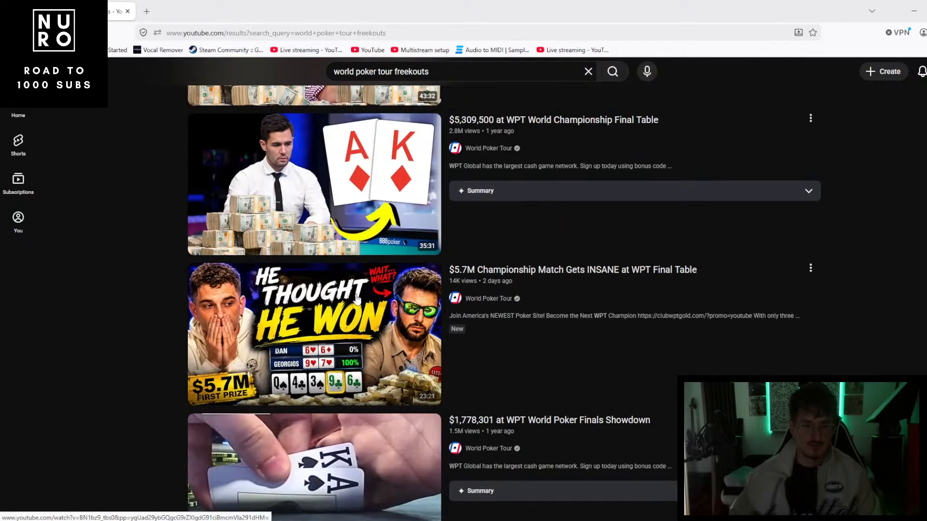
scroll(354, 250, "down", 3)
scroll(354, 251, "down", 7)
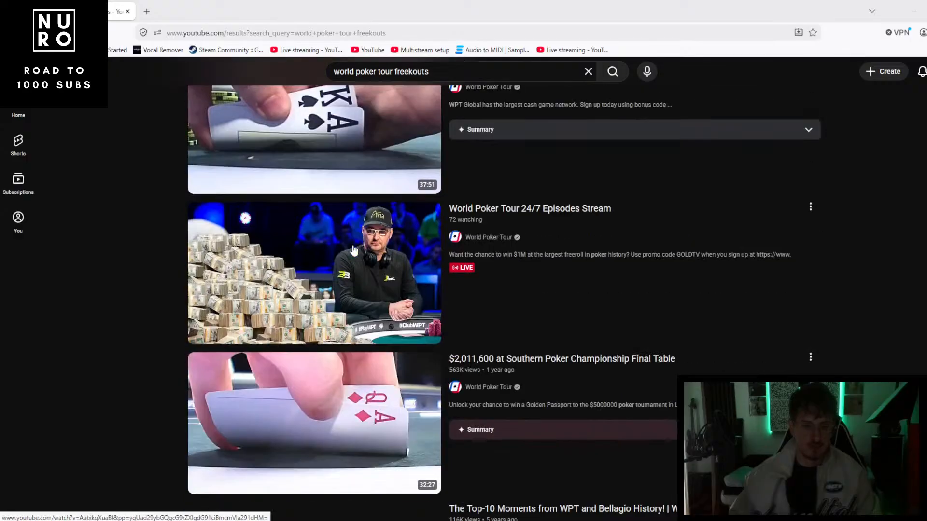
scroll(341, 248, "down", 2)
scroll(341, 248, "up", 2)
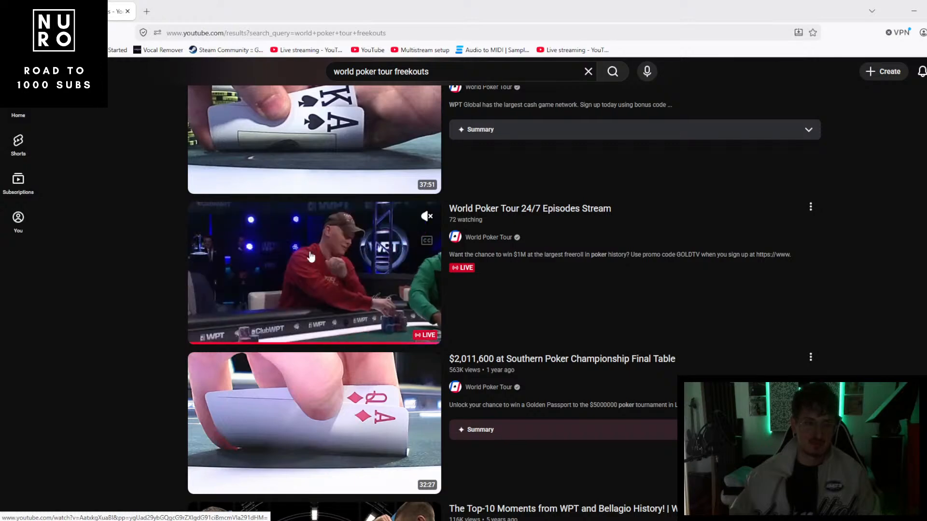
scroll(328, 275, "down", 7)
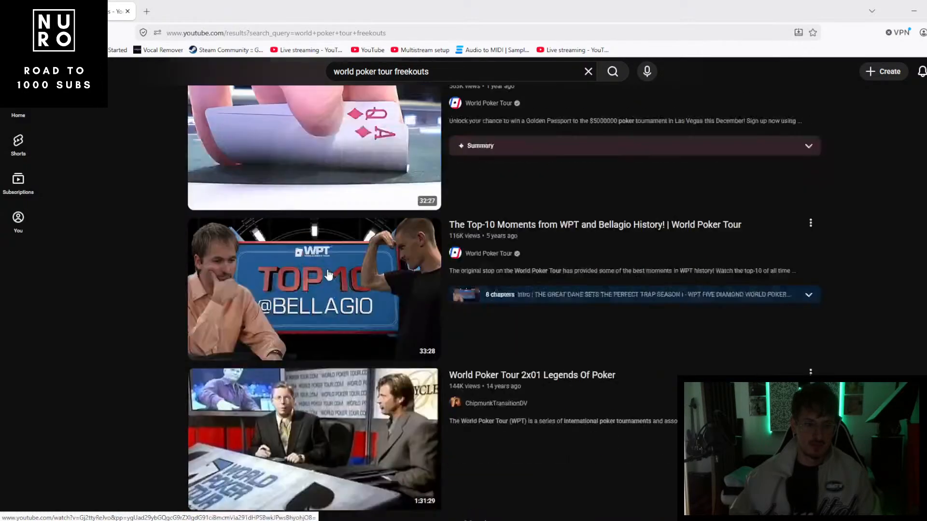
scroll(332, 261, "down", 3)
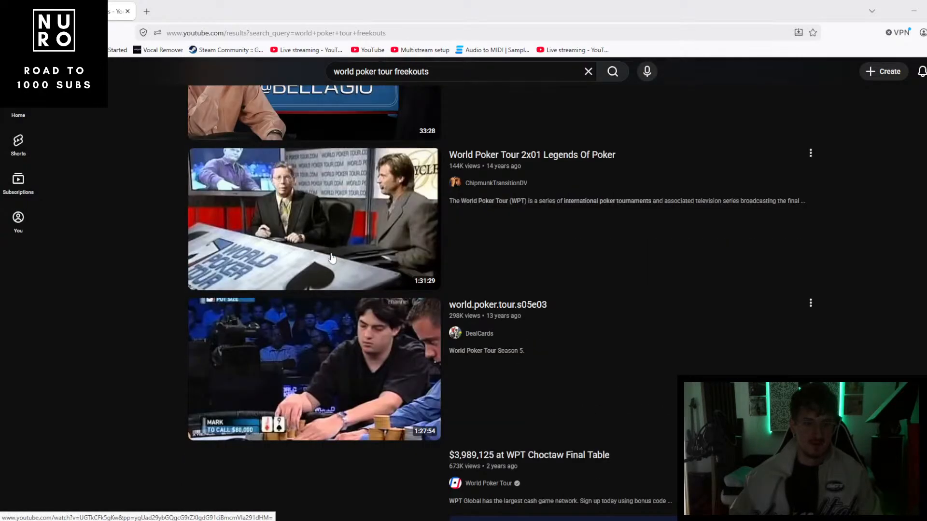
scroll(332, 258, "down", 6)
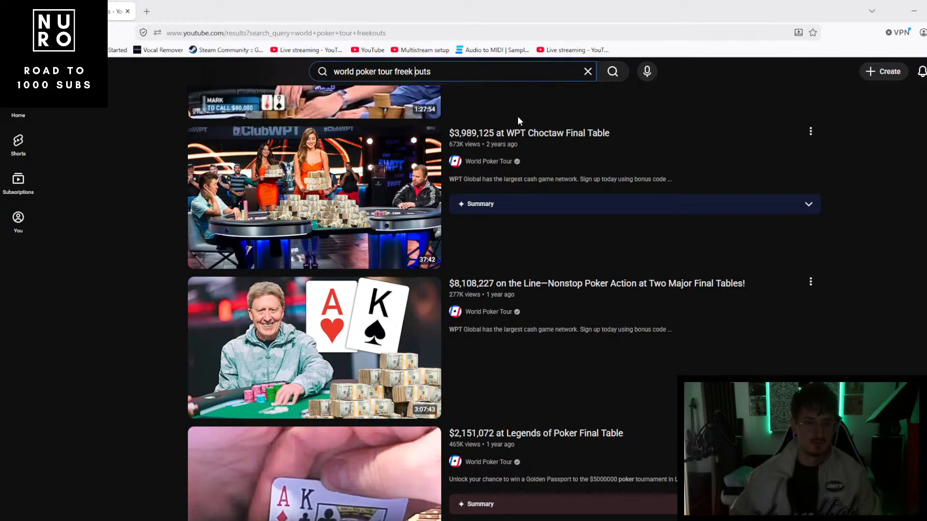
- Search YouTube for "world poker tour freek outs" and look through the shorts and videos found
key("Return")
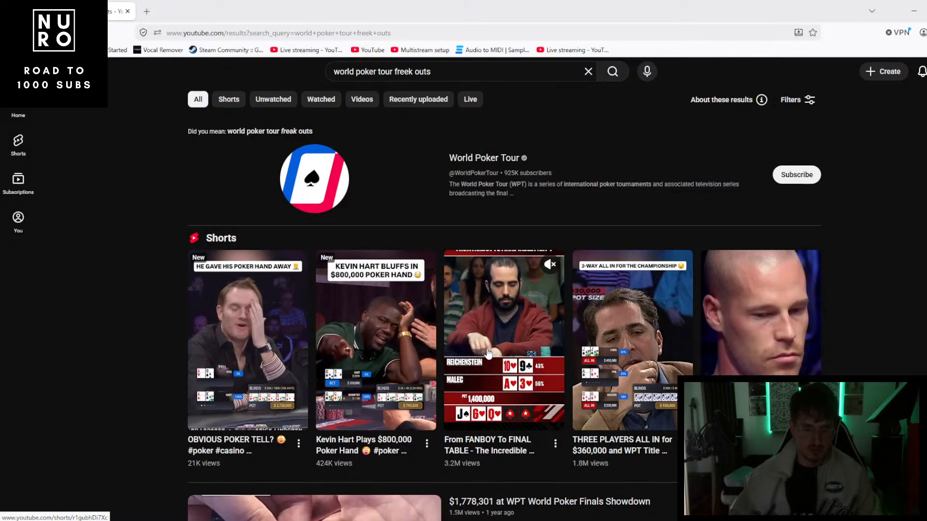
scroll(487, 354, "down", 14)
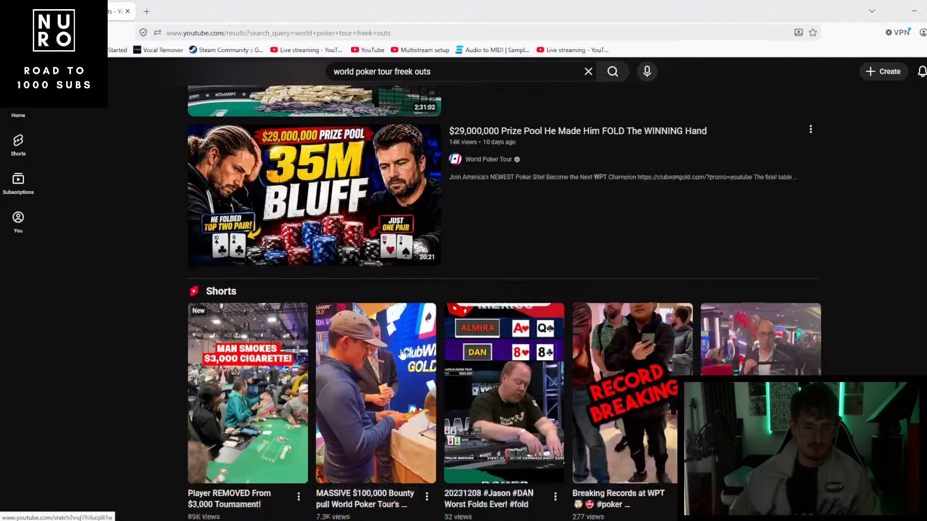
scroll(401, 354, "down", 6)
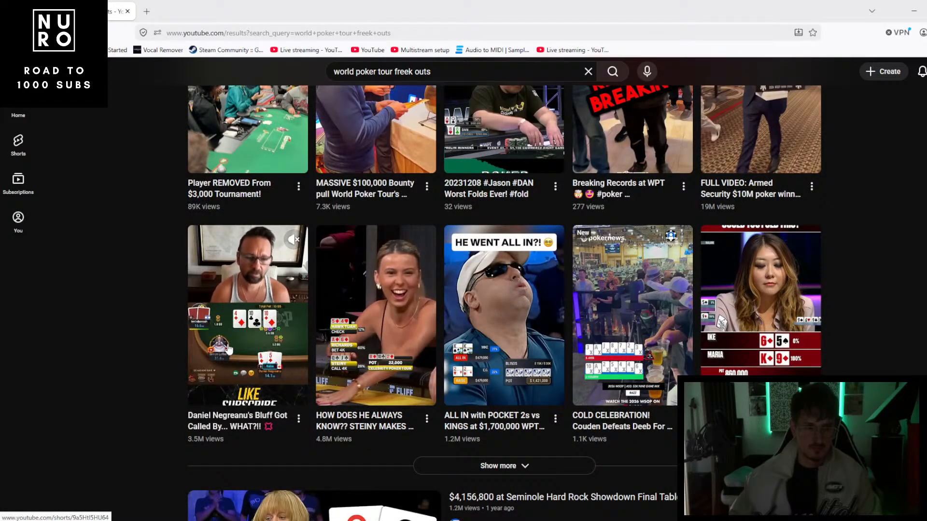
scroll(229, 349, "down", 5)
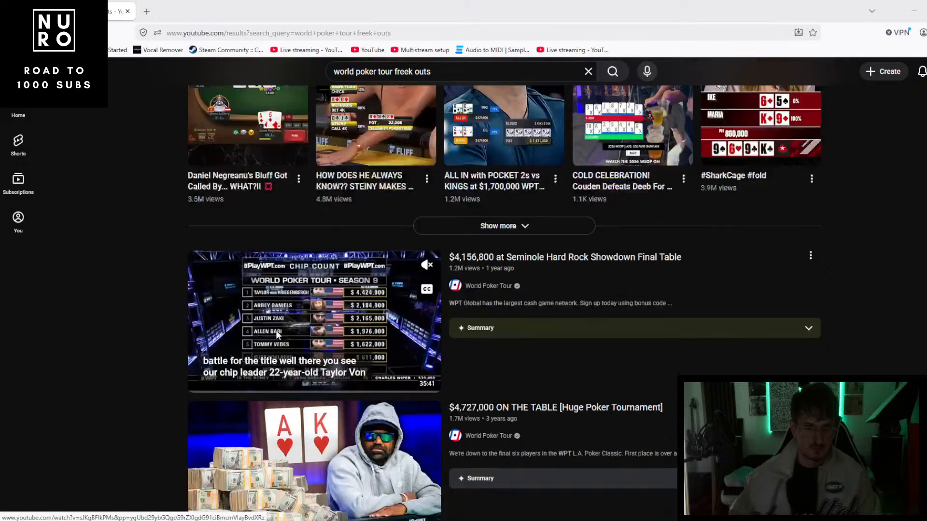
scroll(277, 333, "down", 3)
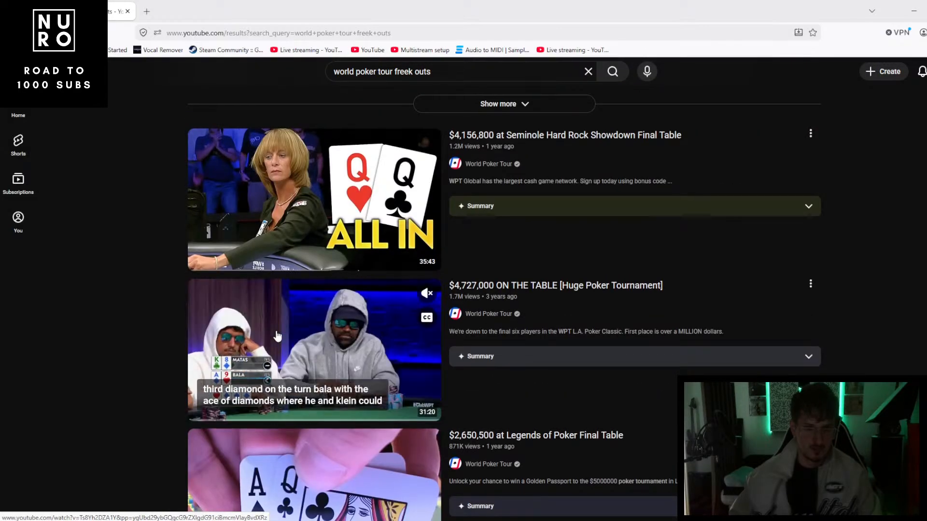
scroll(277, 335, "down", 6)
scroll(277, 336, "down", 13)
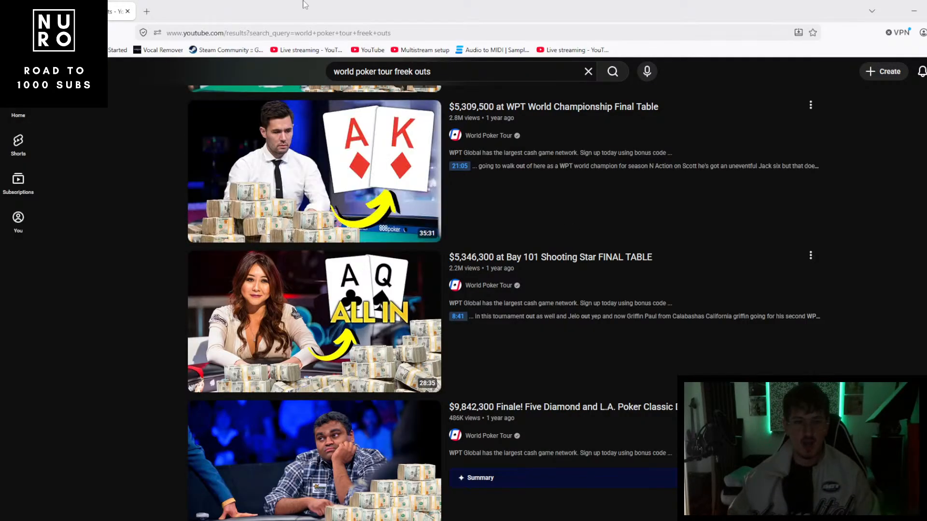
- Switch back to FL Studio and shift all the 808 clips slightly so they start in line with the KX clips
key("alt+Tab")
scroll(345, 205, "up", 4)
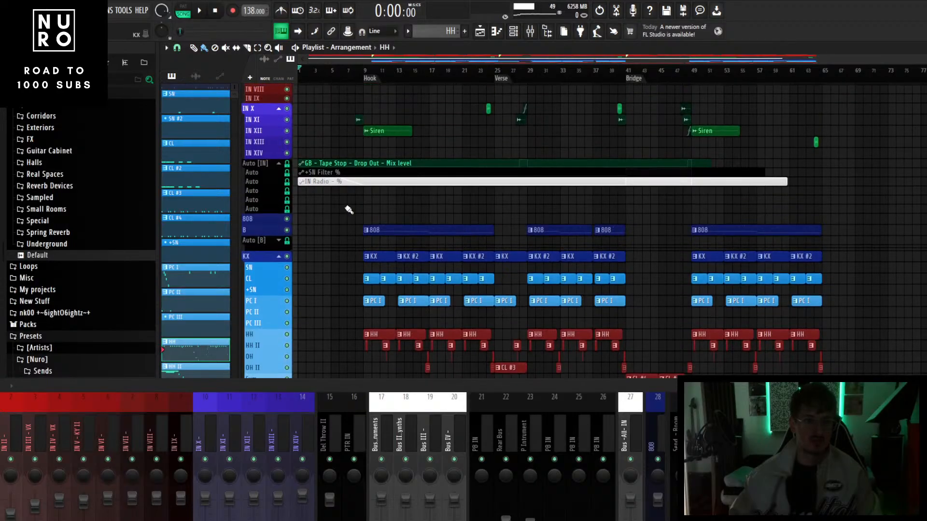
scroll(339, 198, "down", 1)
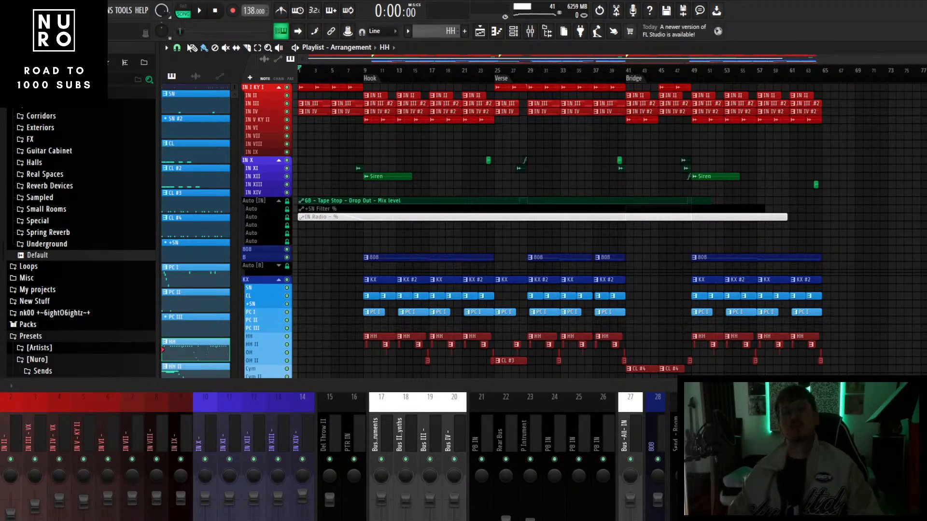
left_click(318, 259, "ctrl")
scroll(312, 271, "up", 5)
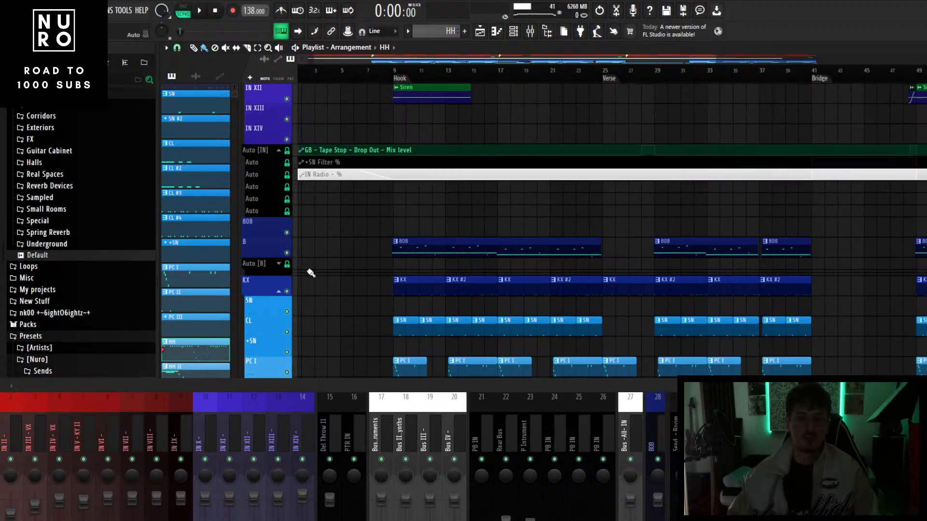
scroll(307, 271, "up", 2)
scroll(441, 265, "up", 4)
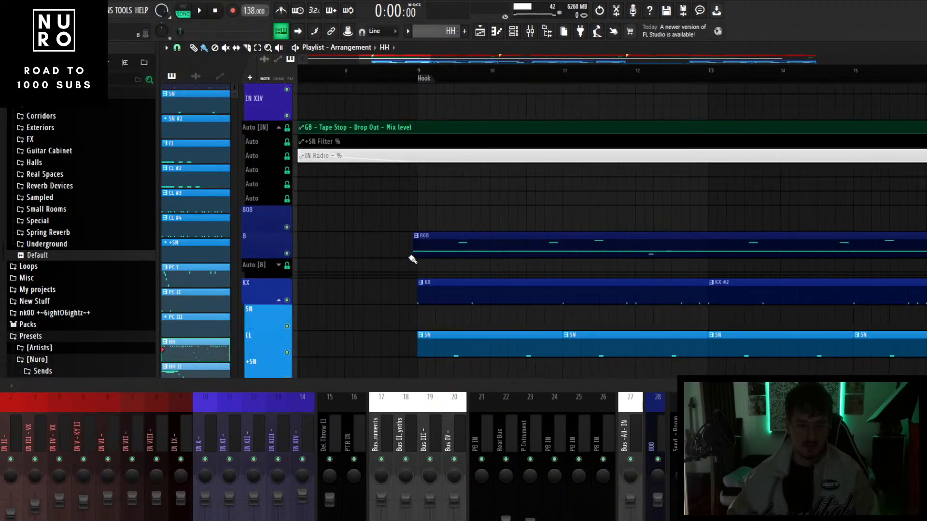
scroll(412, 258, "down", 2)
scroll(395, 221, "down", 7)
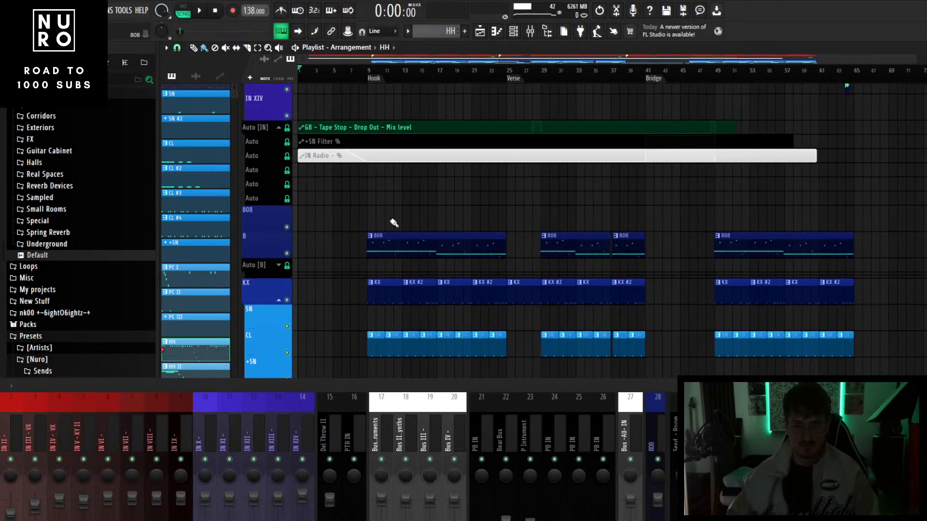
left_click_drag(334, 204, 861, 274)
scroll(658, 256, "up", 5)
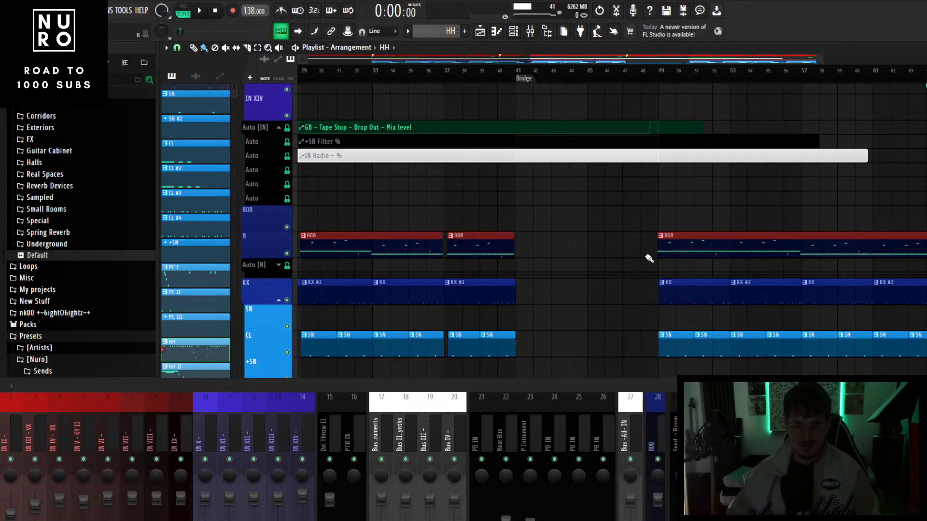
scroll(685, 266, "up", 3)
left_click(691, 256)
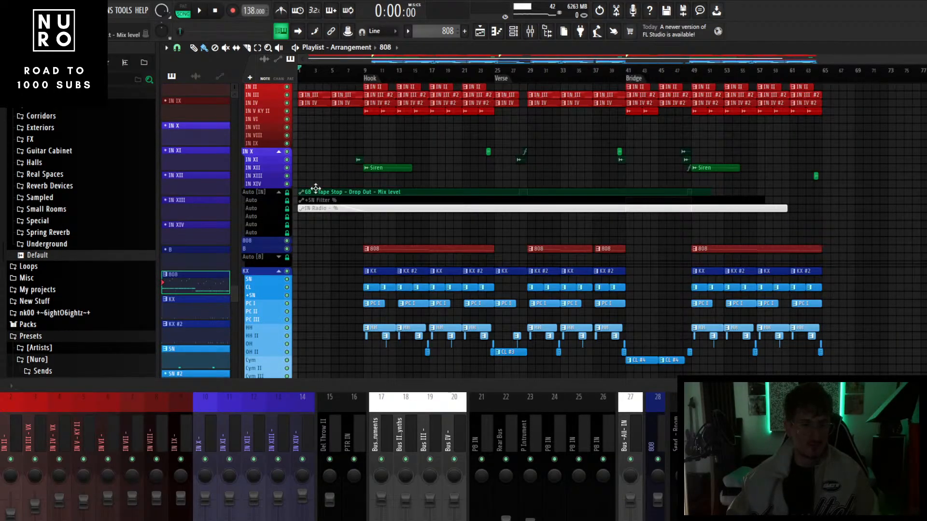
- Recolour the GB - Tape Stop - Drop Out - Mix level automation clip white
double_click(316, 192)
left_click(443, 179)
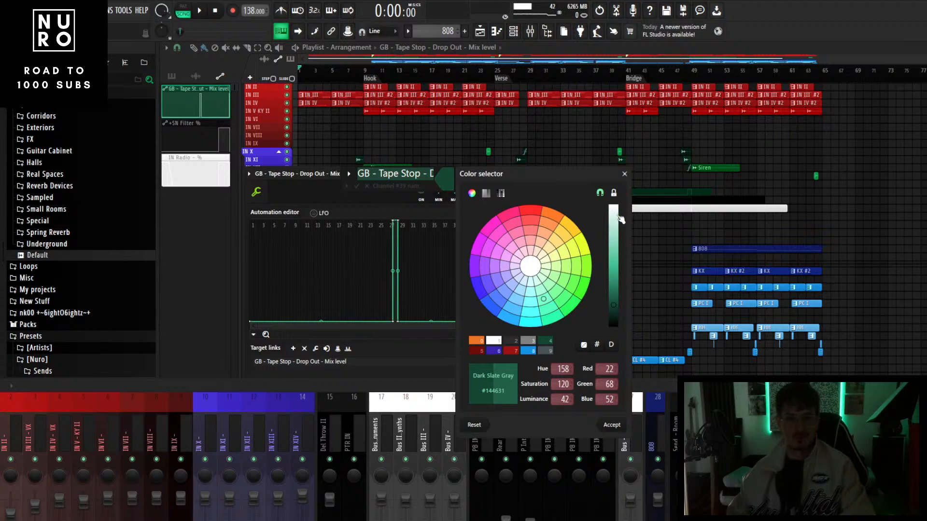
left_click_drag(616, 216, 613, 205)
key("Return")
key("Return")
left_click(525, 175)
- Play the arrangement and add a Pro-Q 3 equalizer to the IN I - KY mixer track
key("space")
scroll(308, 161, "up", 1)
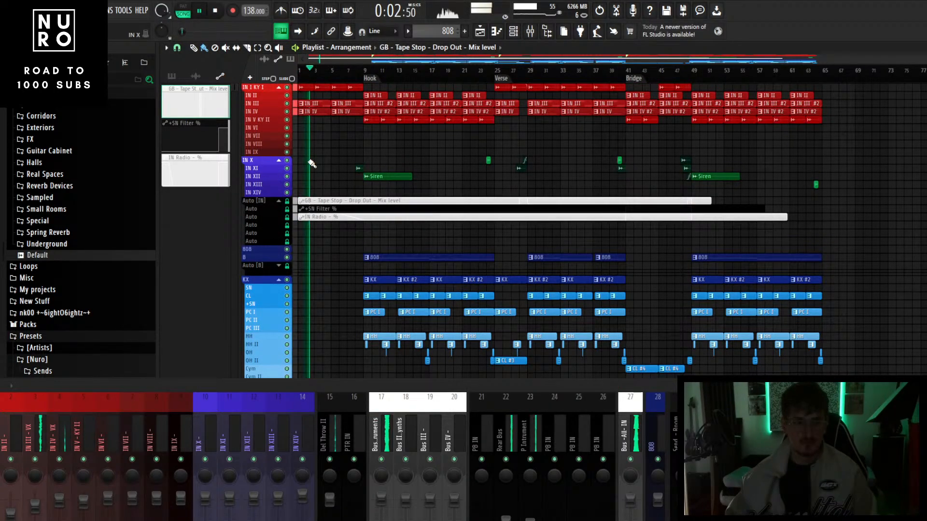
scroll(309, 162, "up", 4)
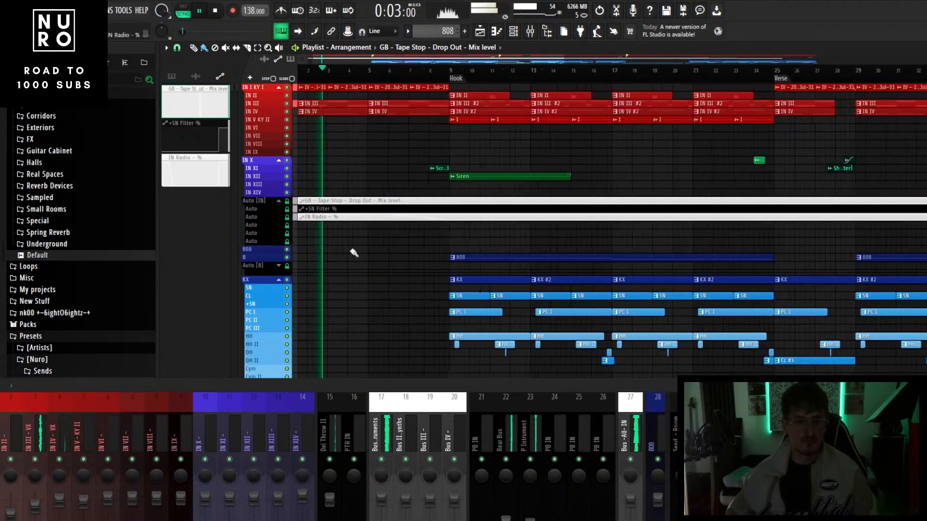
left_click_drag(413, 385, 479, 287)
left_click(45, 340)
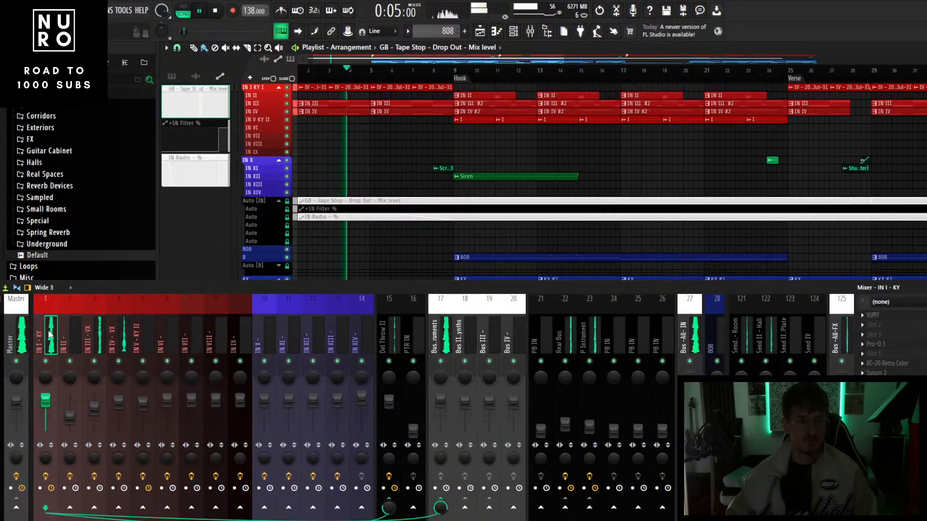
left_click(887, 392)
left_click(511, 65)
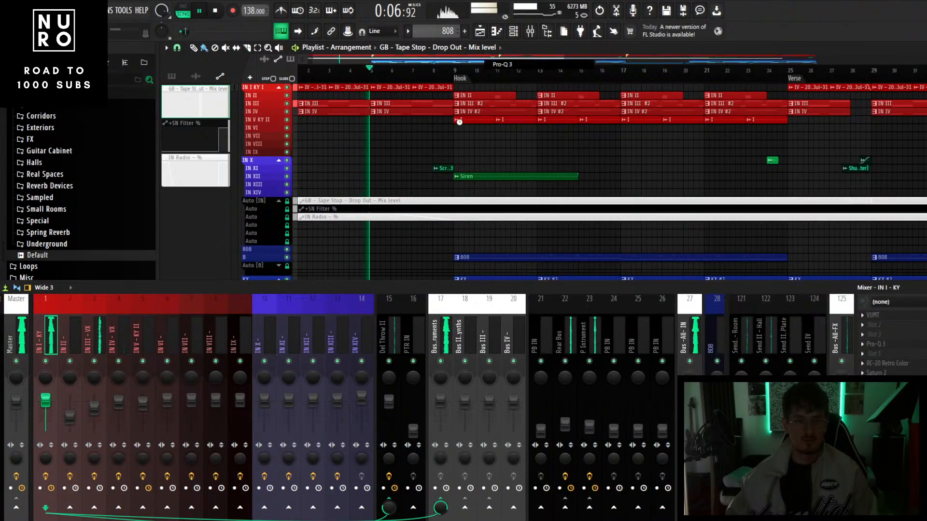
left_click_drag(373, 287, 372, 302)
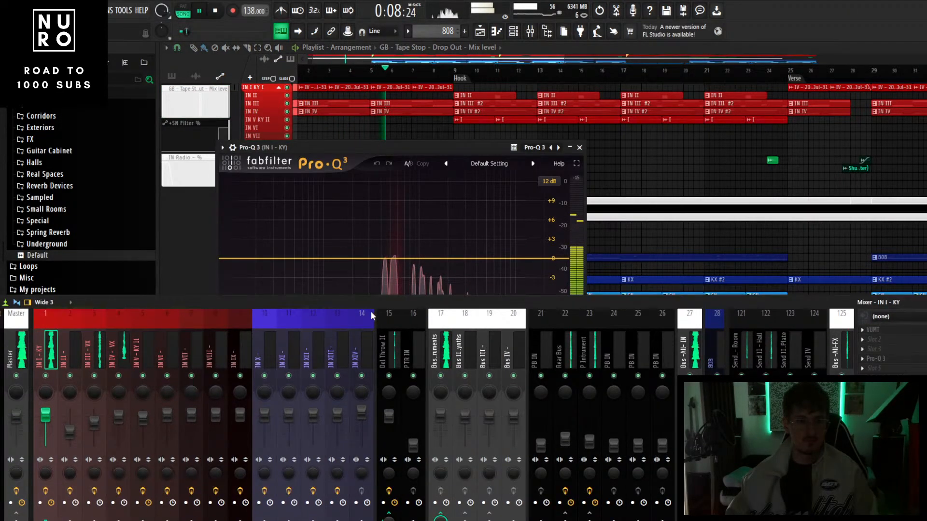
- Cut about 1.9 dB at 500 Hz with the Pro-Q 3 on IN I - KY and close the equalizer
left_click(404, 289)
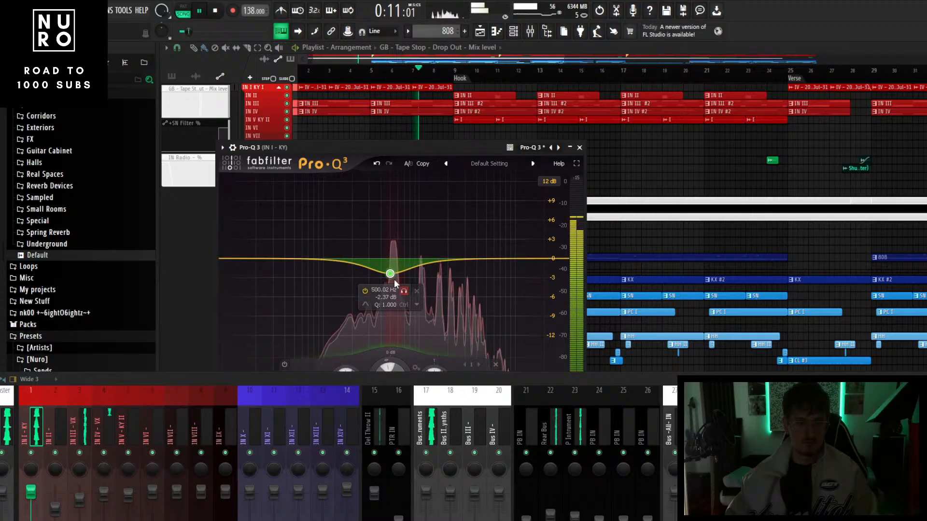
left_click_drag(391, 271, 391, 270)
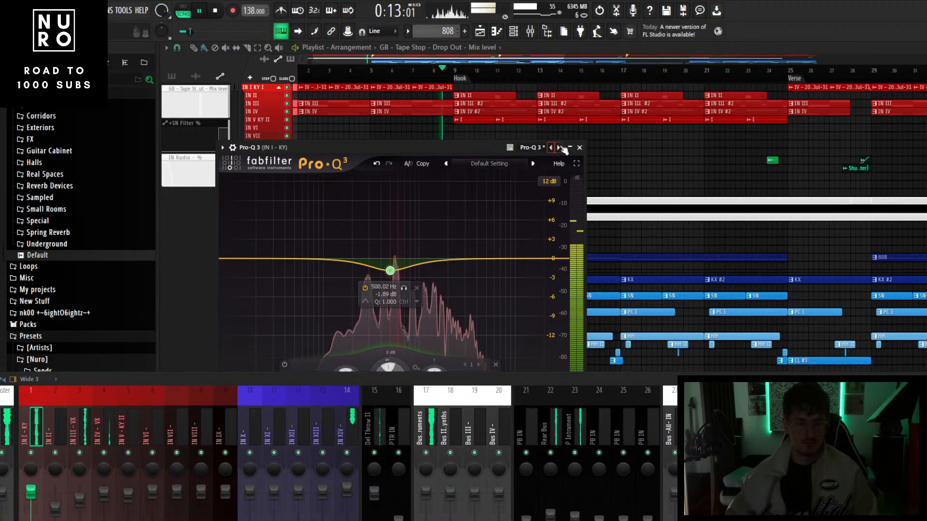
left_click(580, 149)
- Go through the drum mixer tracks from KX to PC III, routing them to the PComp Drums send
scroll(437, 270, "down", 1)
scroll(431, 284, "up", 1)
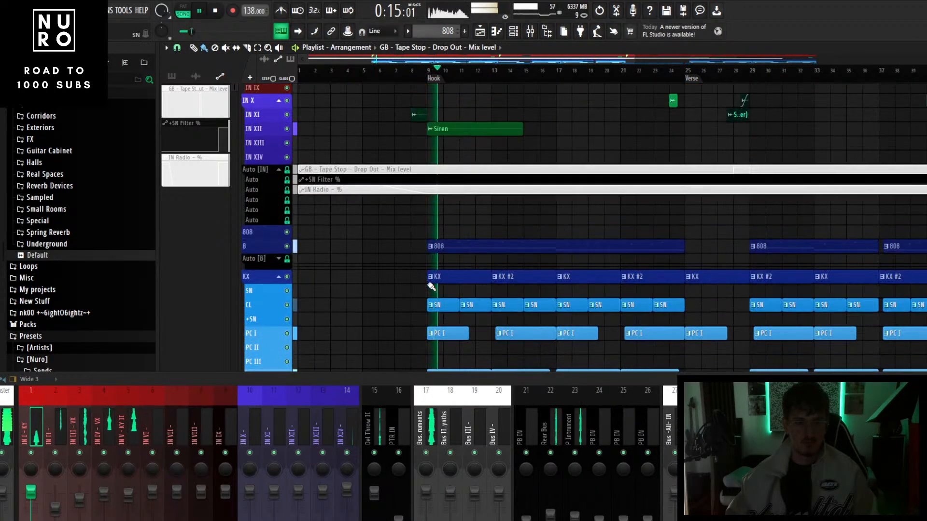
scroll(431, 285, "down", 1)
left_click_drag(467, 378, 473, 308)
scroll(416, 348, "down", 7)
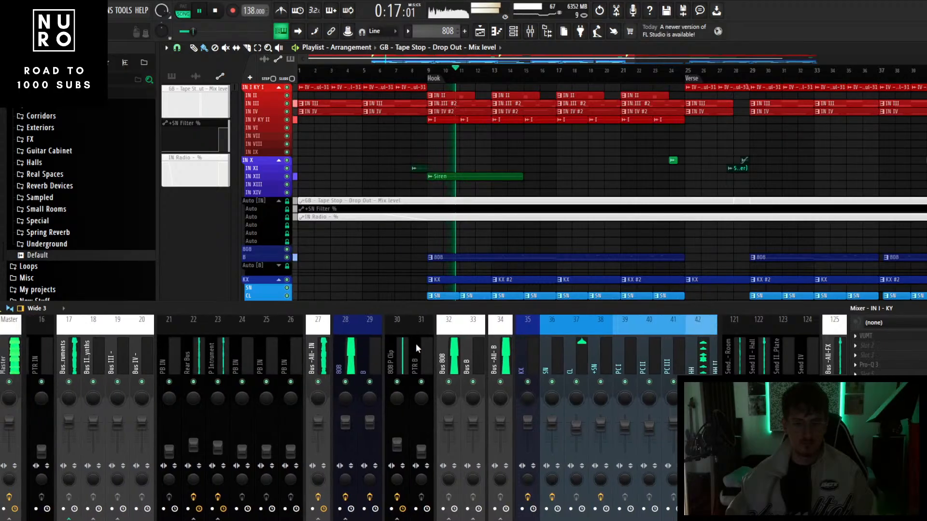
scroll(416, 344, "down", 4)
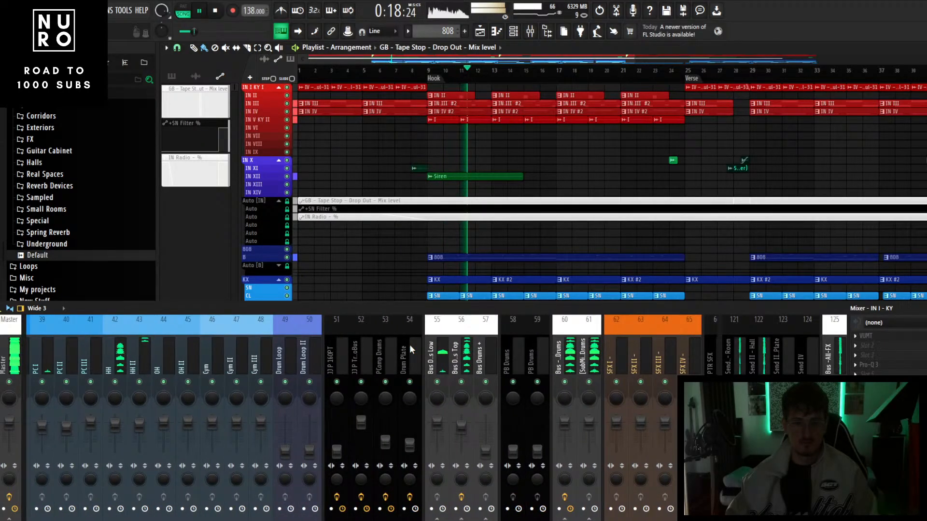
scroll(409, 344, "up", 2)
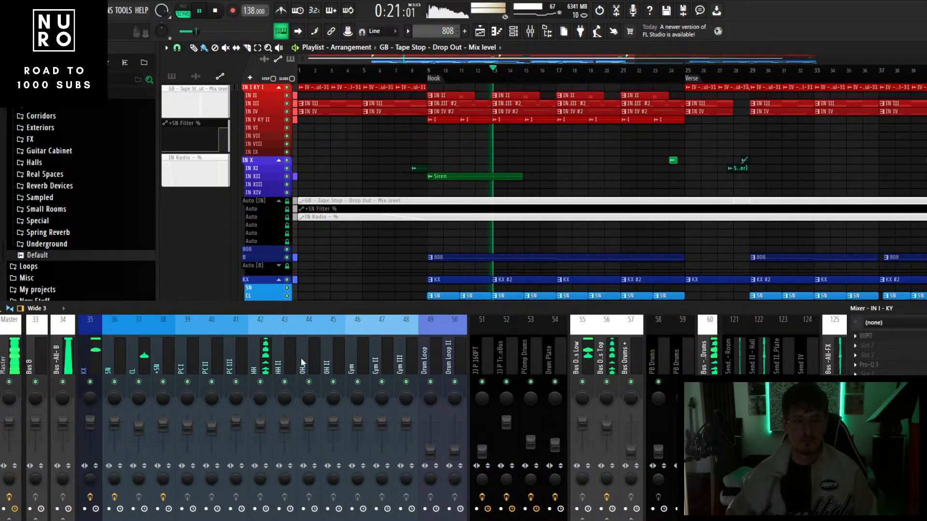
left_click_drag(328, 310, 349, 239)
left_click(117, 289)
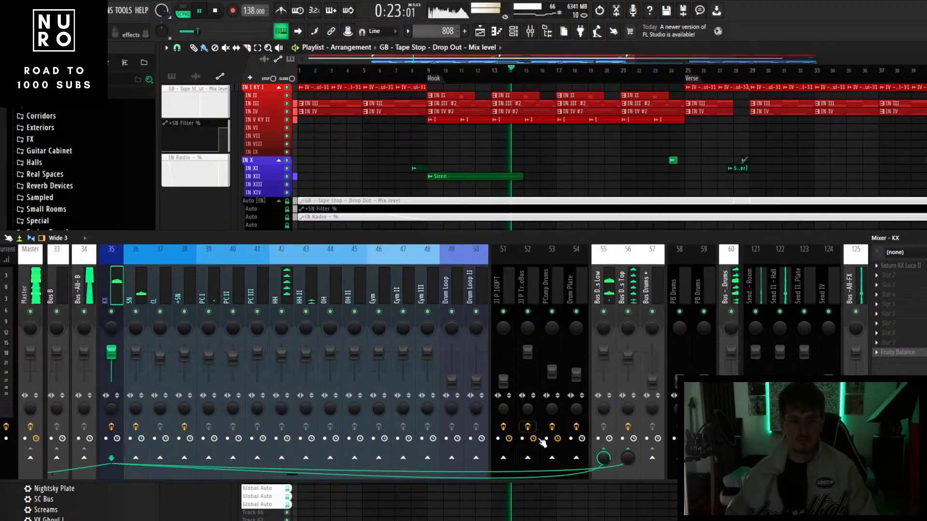
key("Right")
key("Right")
key("Right")
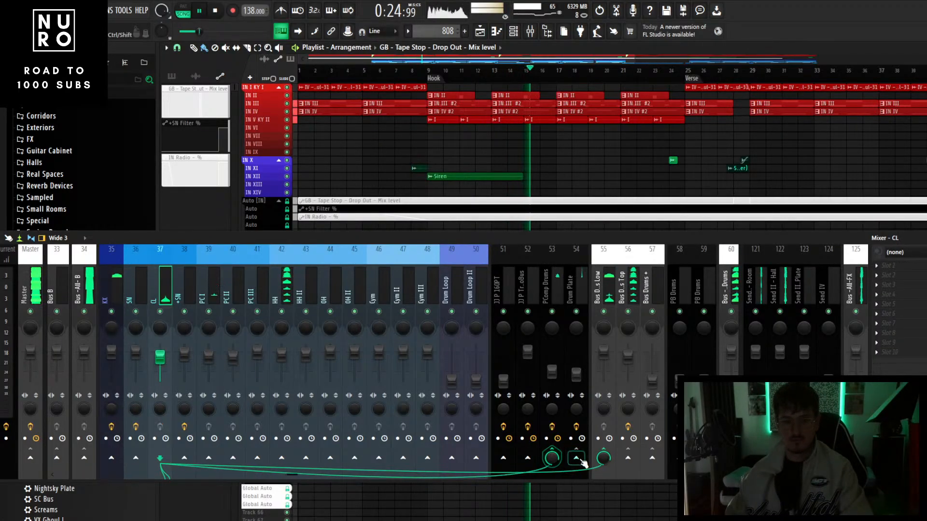
key("Right")
key("Right")
key("Right")
key("Right")
- Continue through the HH, OH and Cym mixer tracks, routing them to the PComp Drums send
key("Right")
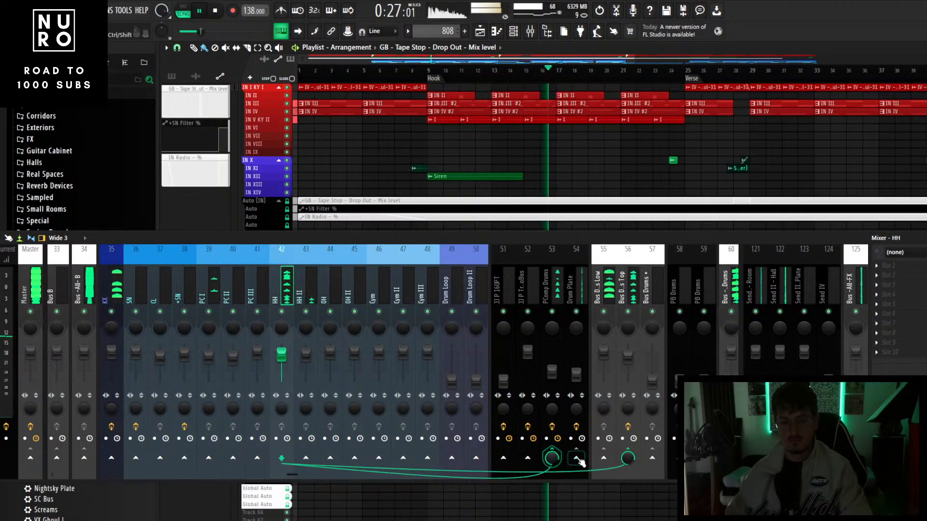
key("Right")
key("Right")
key("Right")
key("Right")
key("Right")
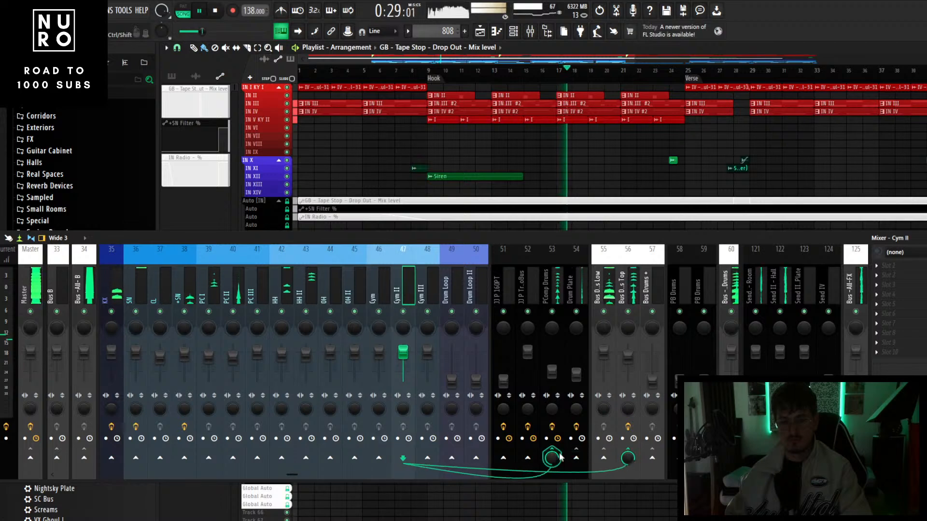
left_click(577, 459)
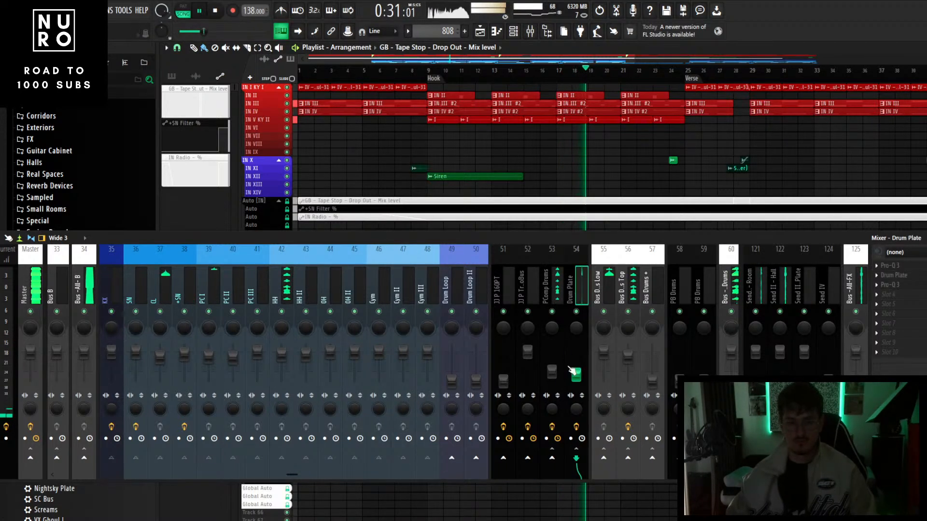
- On the Bus Drums Top mixer track, move Pro-MB beneath the ProC SC KX and ProC SC SN compressors
left_click(554, 301)
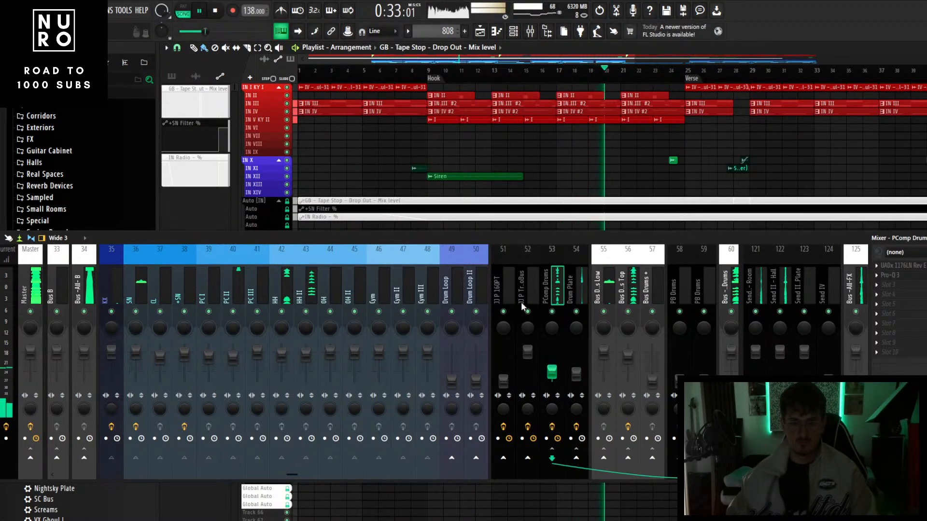
scroll(368, 274, "up", 2)
scroll(386, 280, "down", 4)
left_click(557, 290)
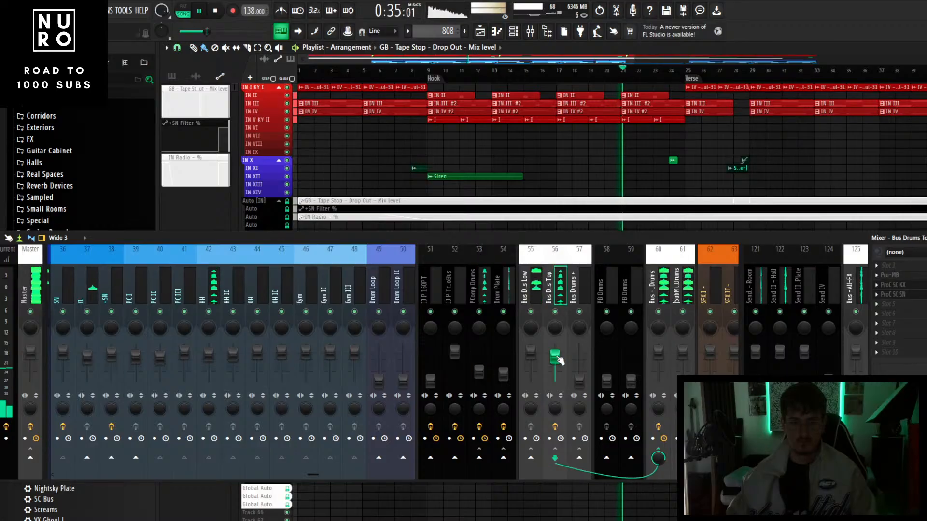
left_click_drag(619, 238, 561, 233)
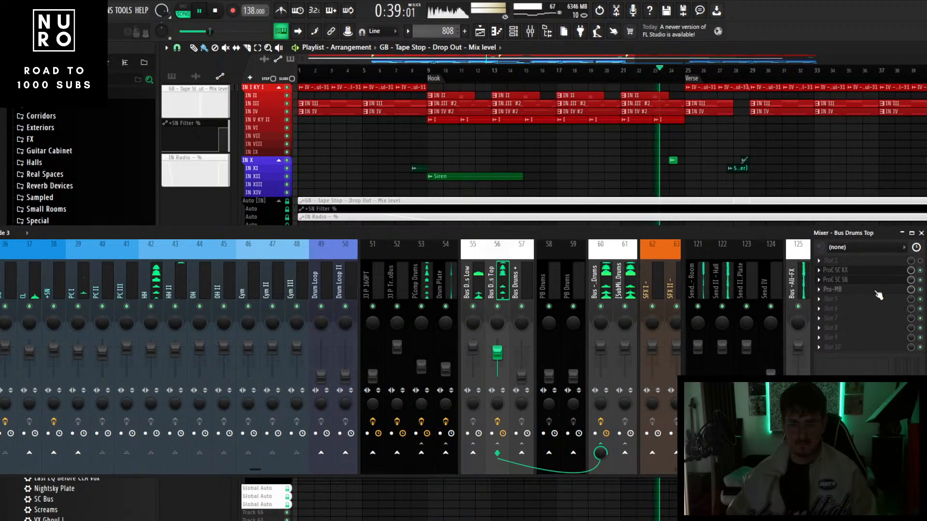
- Add a Pro-Q 3 equalizer to the 808 mixer track in the slot after Trackspacer
scroll(517, 272, "up", 10)
left_click(240, 293)
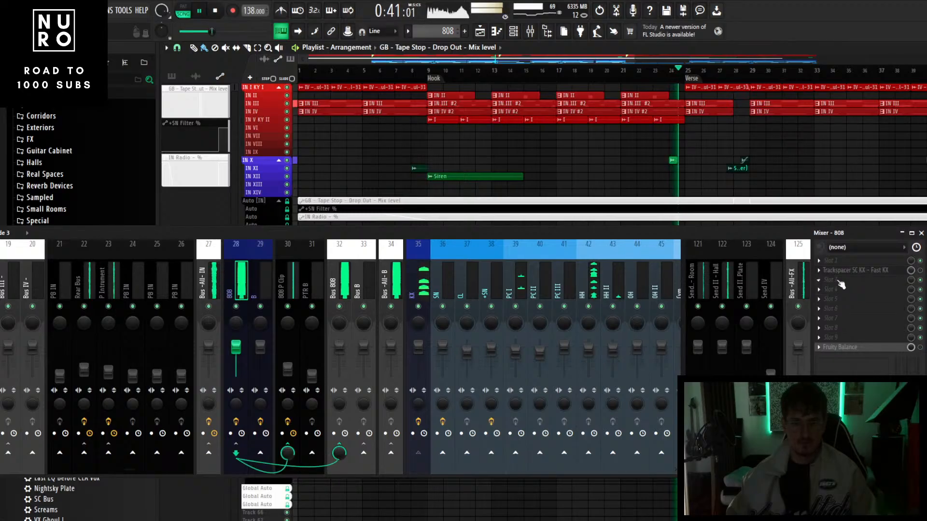
left_click(828, 281)
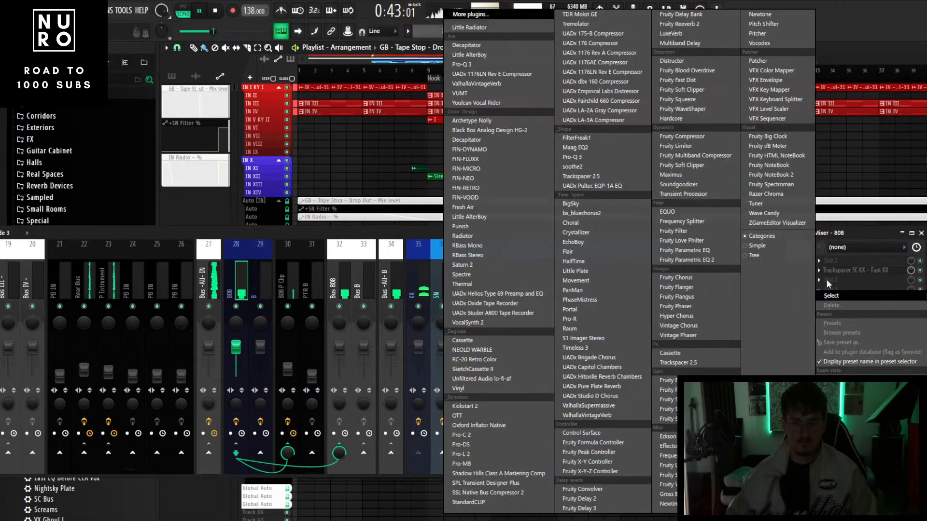
left_click(463, 64)
- Add Pro-Q 3 to the +SN mixer track and soften its highs with a high cut and a small dip
left_click(492, 282)
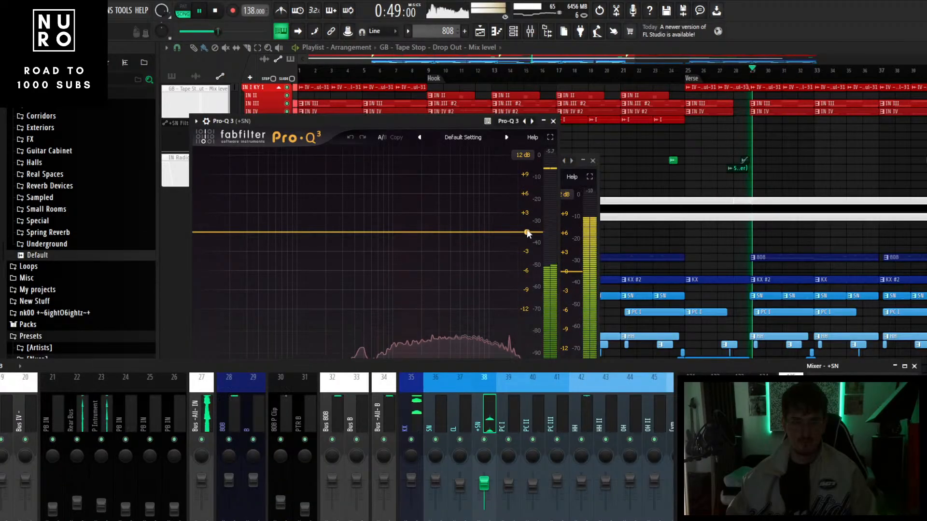
mouse_move(469, 240)
left_mouse_down()
mouse_move(498, 241)
mouse_move(477, 240)
left_mouse_up()
left_click(237, 421)
left_click(592, 161)
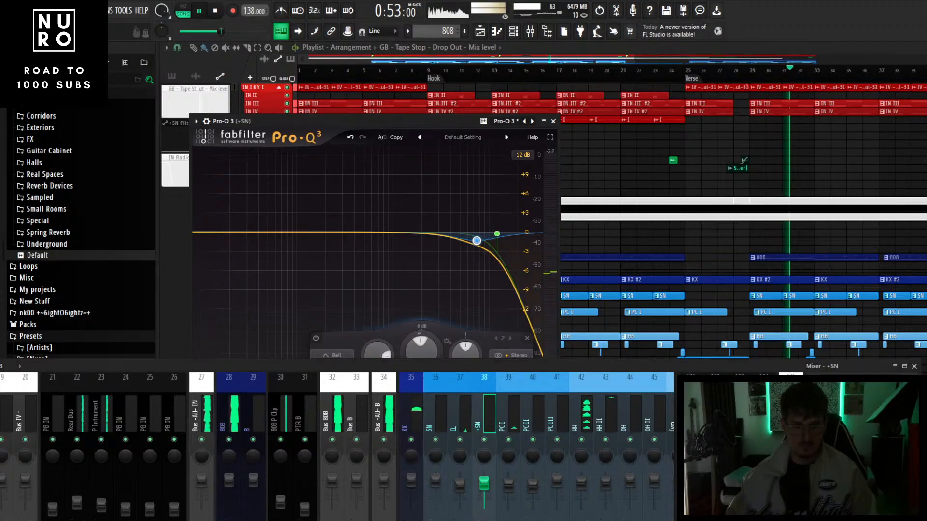
- Shape the 808's Pro-Q 3 with a low-shelf reduction and a bell cut of about -4.7 dB at 136 Hz, using Natural Phase
left_click(237, 422)
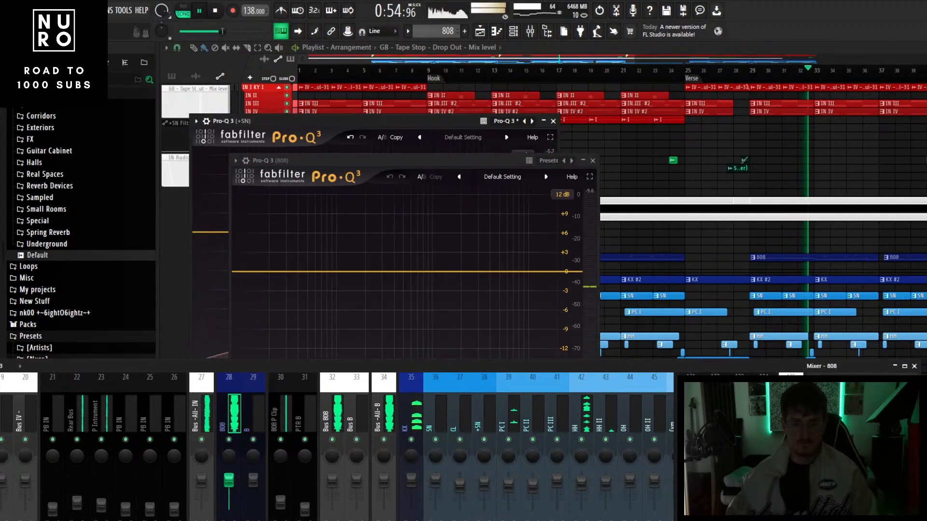
left_click_drag(358, 278, 358, 286)
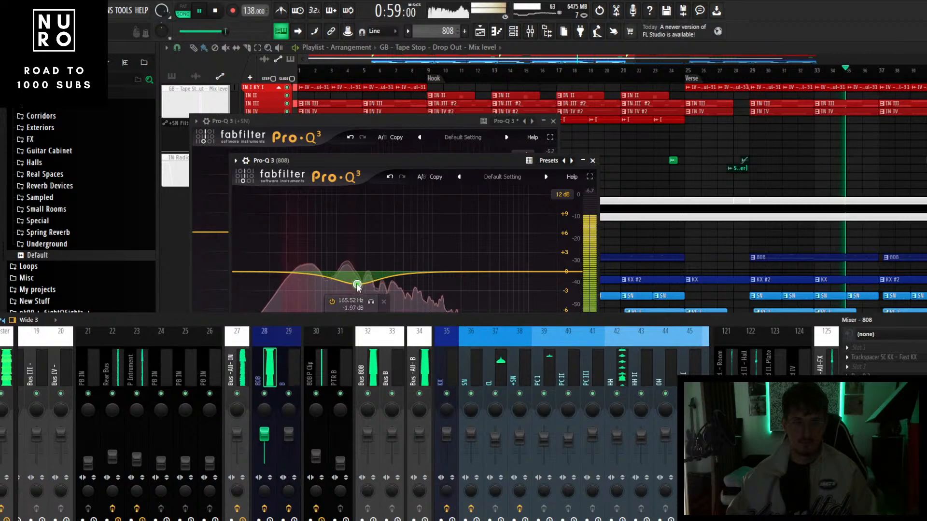
left_click_drag(269, 273, 349, 288)
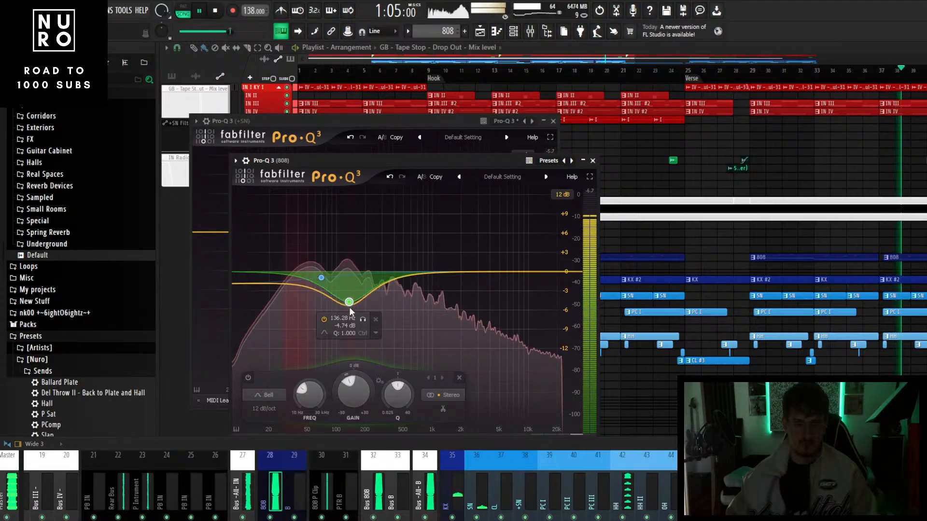
left_click(359, 440)
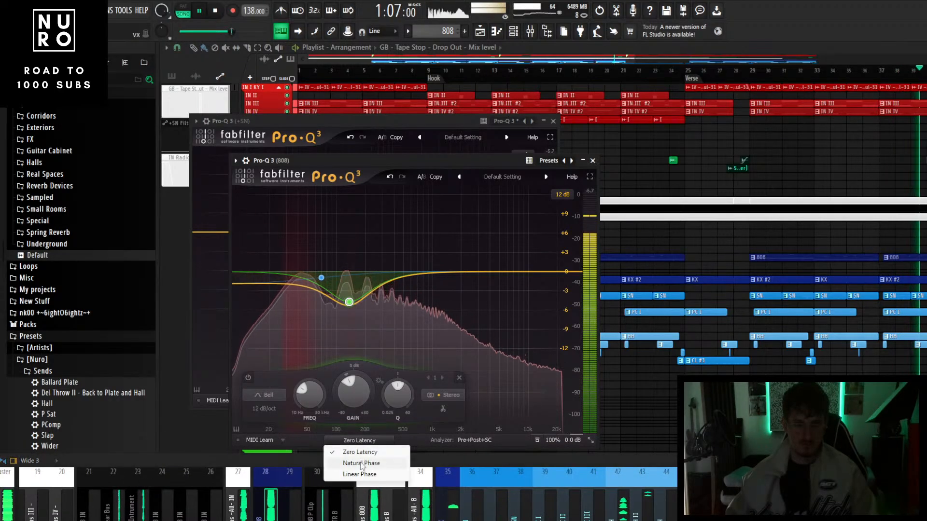
left_click(361, 463)
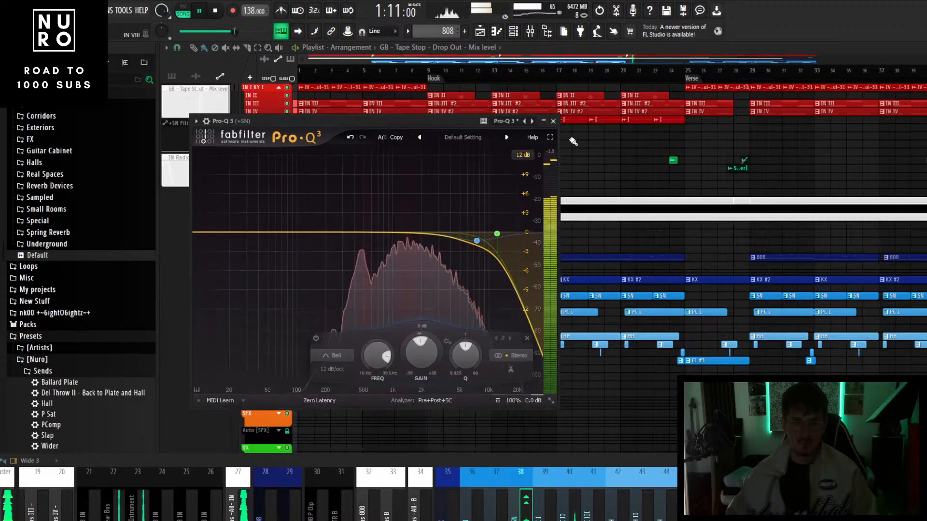
- Close the +SN equalizer window and add a Pro-Q 3 equalizer to the KX mixer track
left_click(543, 155)
left_click_drag(527, 452, 578, 273)
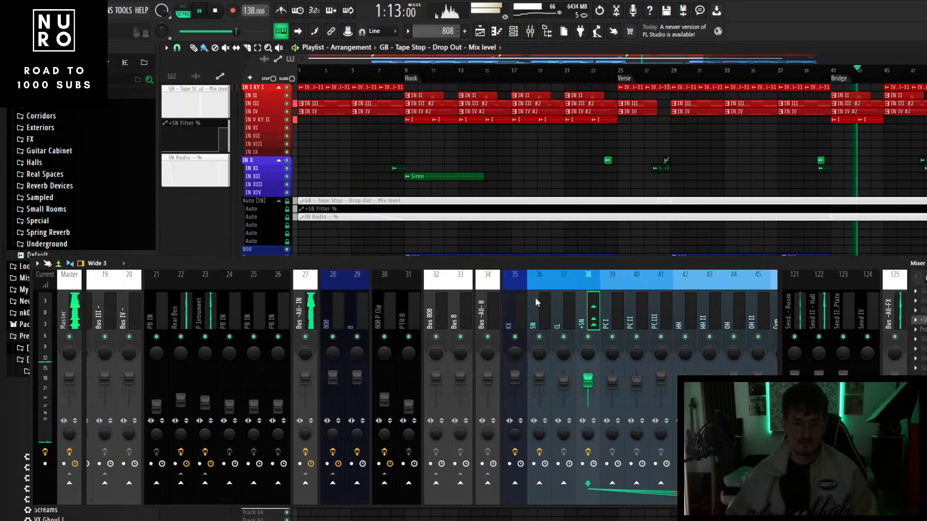
scroll(415, 305, "right", 2)
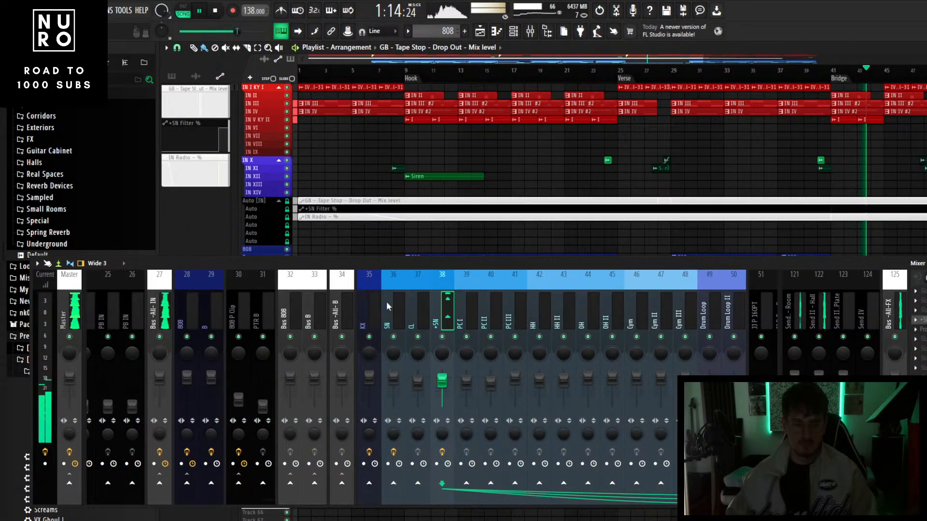
left_click(369, 309)
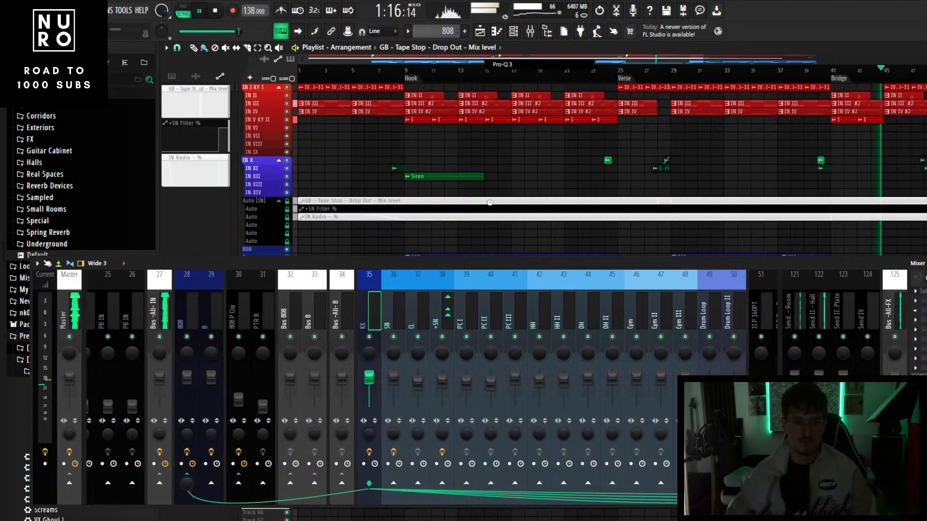
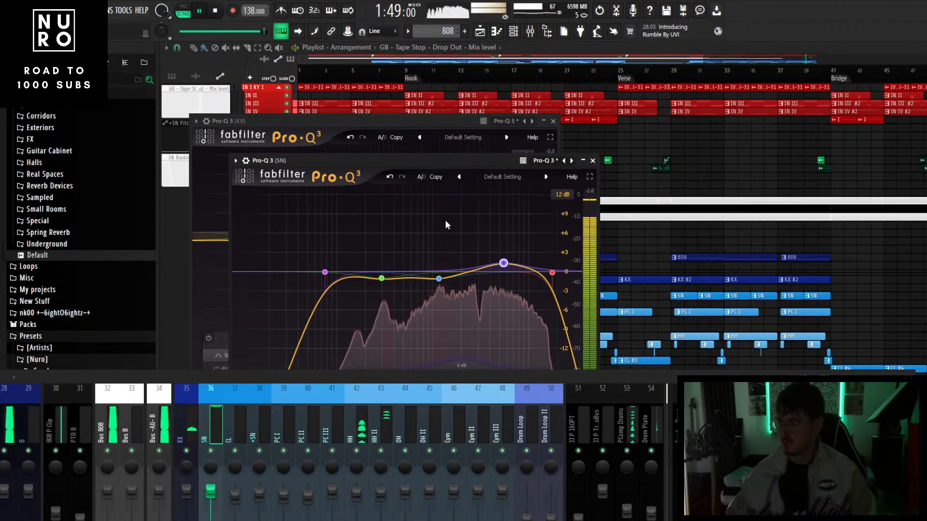
- Switch the SN track's Pro-Q 3 to Natural Phase and close the SN and KX equalizer windows
left_click_drag(427, 162, 501, 42)
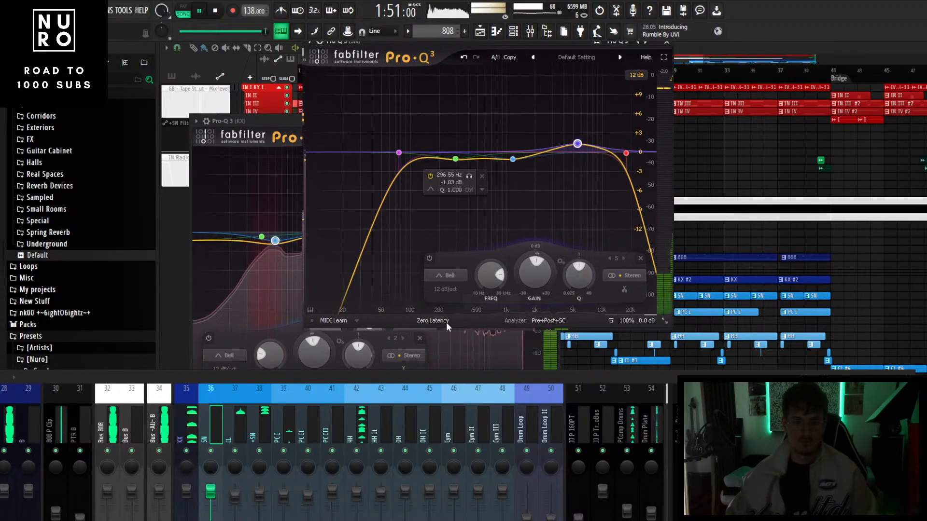
left_click(444, 322)
left_click(436, 344)
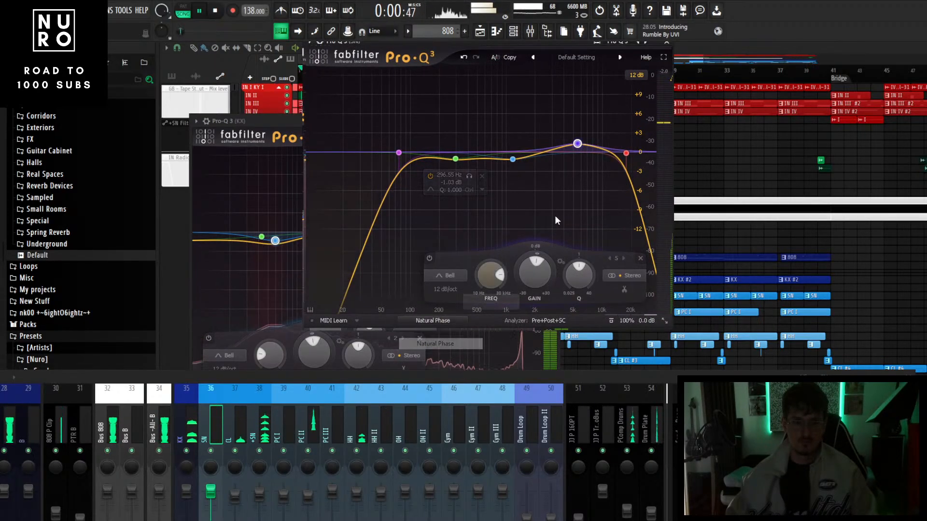
left_click(670, 45)
left_click(556, 122)
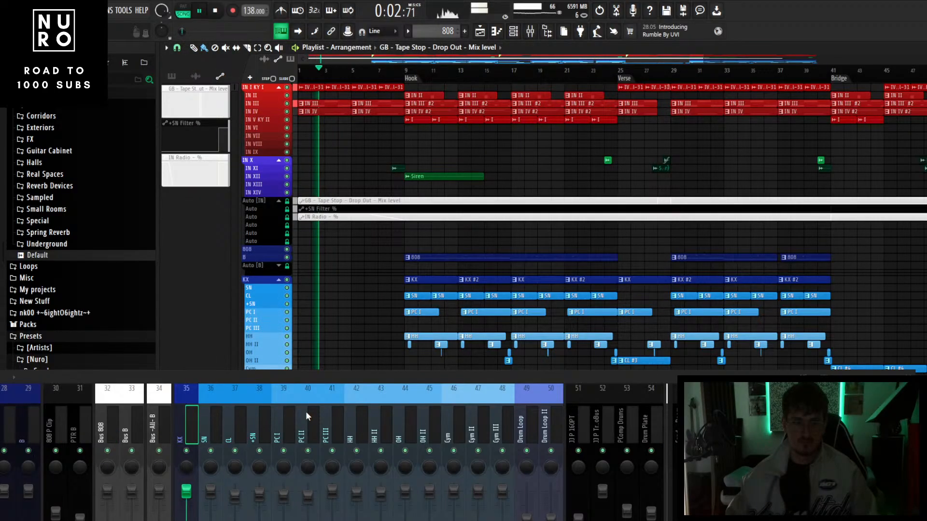
- Add a Pro-Q 3 equalizer to the CL mixer track
left_click(235, 421)
left_click(805, 415)
mouse_move(821, 295)
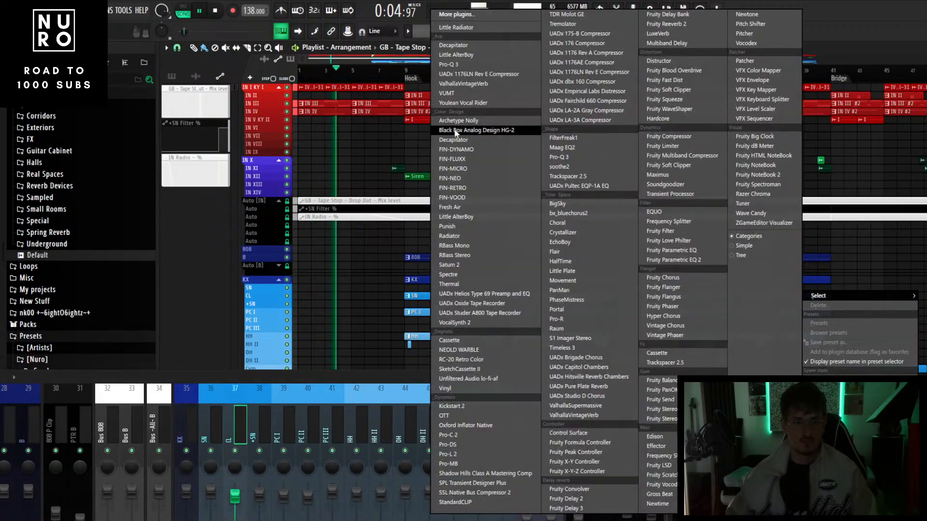
left_click(456, 67)
left_click_drag(443, 380, 463, 415)
- Give the CL equalizer a low cut at about 130 Hz and a high cut at about 11 kHz
left_click_drag(286, 284, 341, 289)
right_click(340, 289)
left_click(371, 381)
left_click_drag(253, 286, 360, 290)
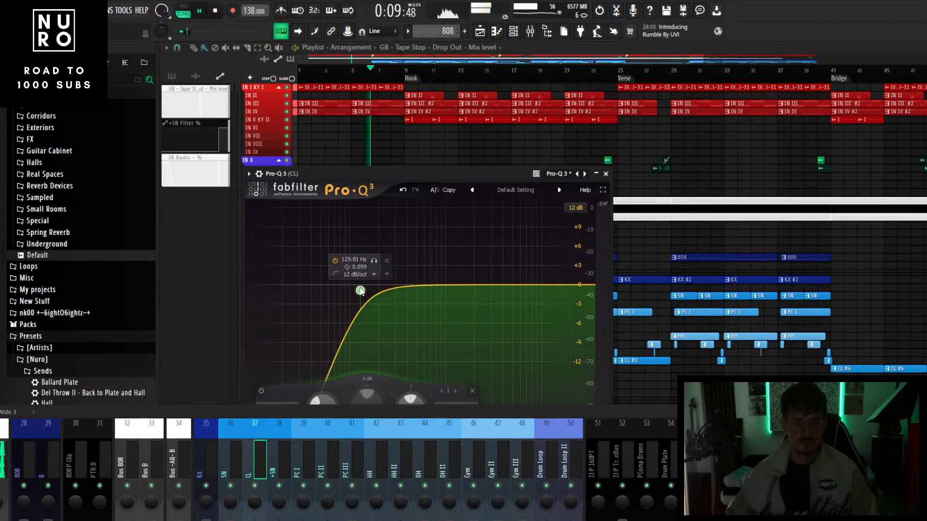
left_click_drag(590, 285, 545, 284)
left_click_drag(480, 174, 522, 123)
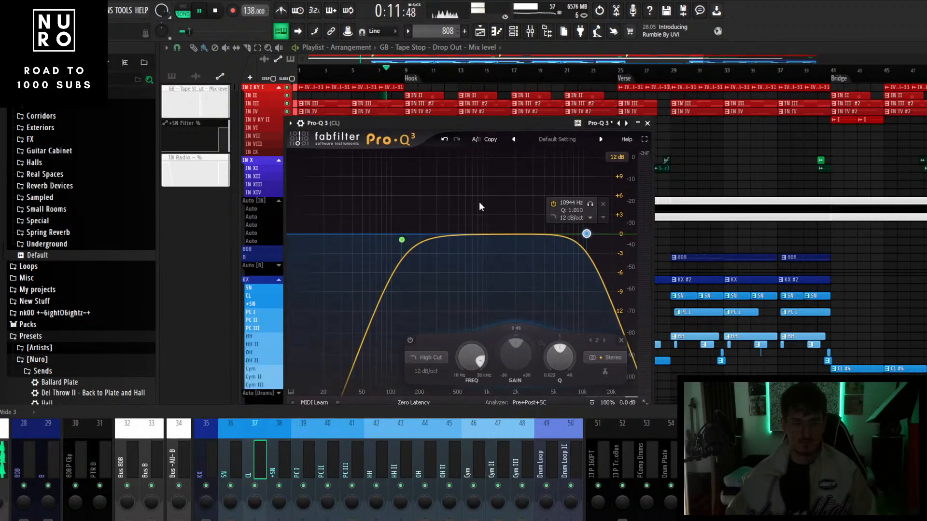
- Set the CL equalizer to Natural Phase, lower its high cut slightly and add a bell dip of about -2 dB at 6.3 kHz
left_click(425, 407)
left_click(413, 428)
left_click_drag(586, 233, 581, 233)
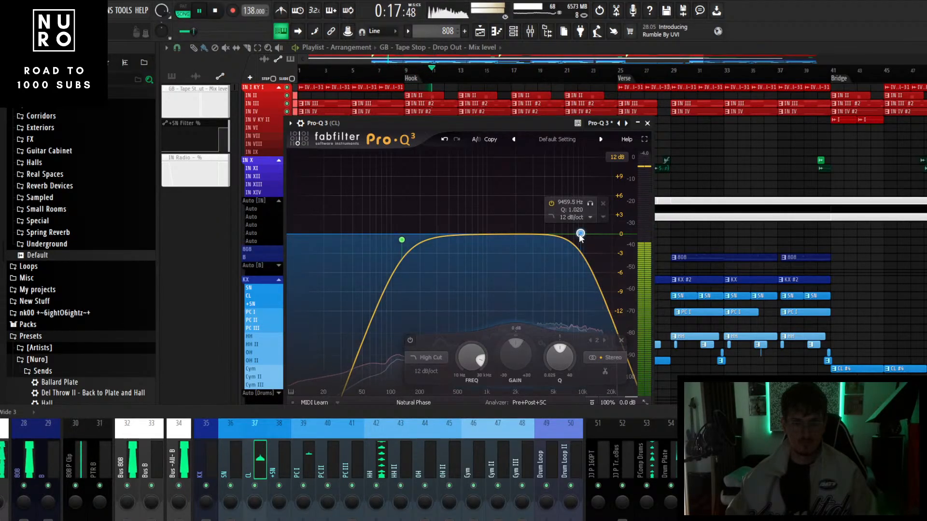
left_click(564, 247)
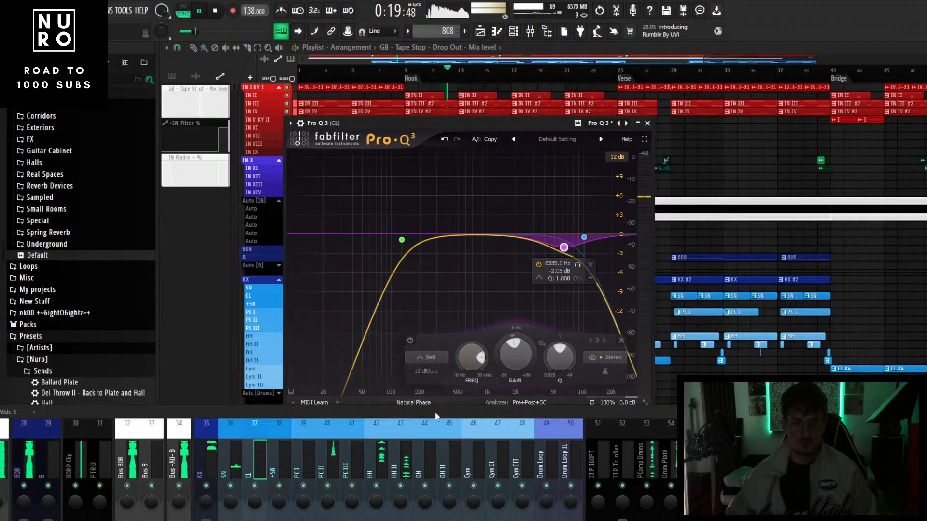
- Reopen the SN equalizer, raise its low cut, and deepen the dips to about -3.4 dB at 297 Hz and -3 dB at 1.2 kHz
left_click_drag(436, 416, 436, 326)
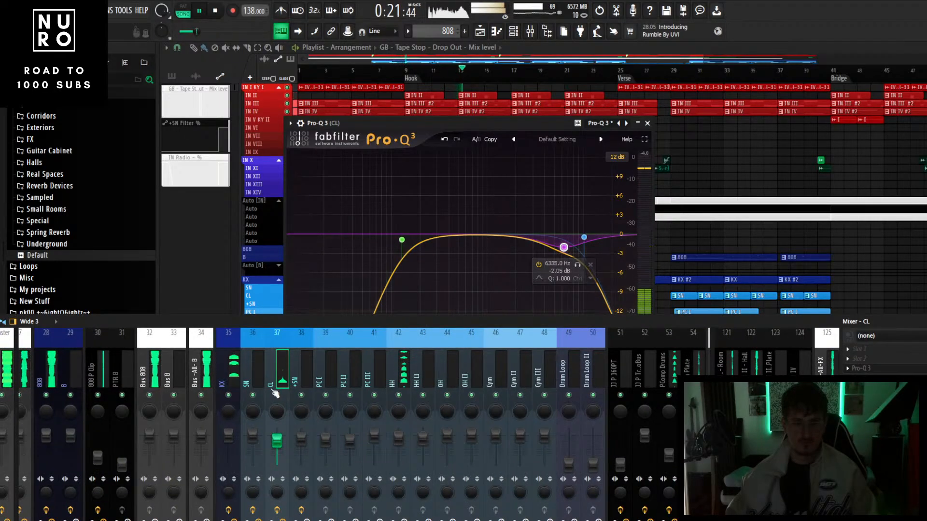
left_click(253, 381)
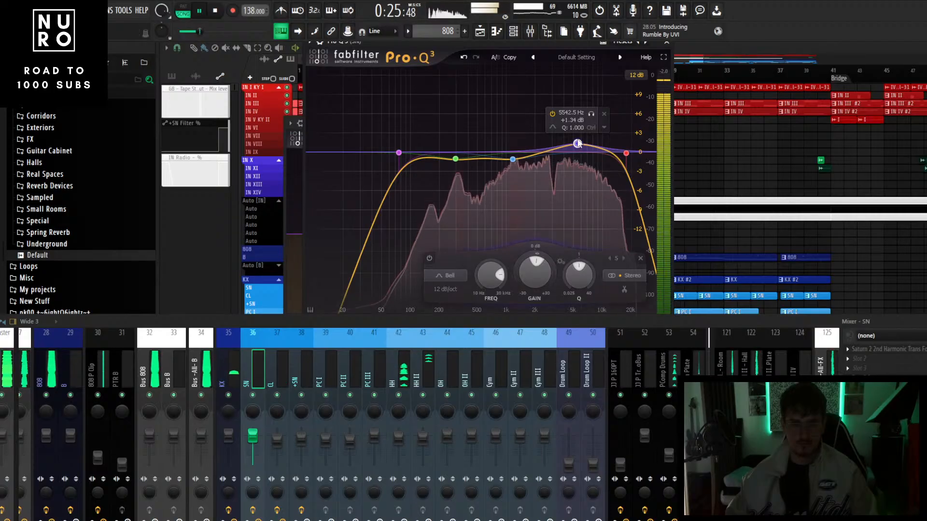
left_click_drag(516, 275, 524, 244)
left_click_drag(512, 160, 514, 163)
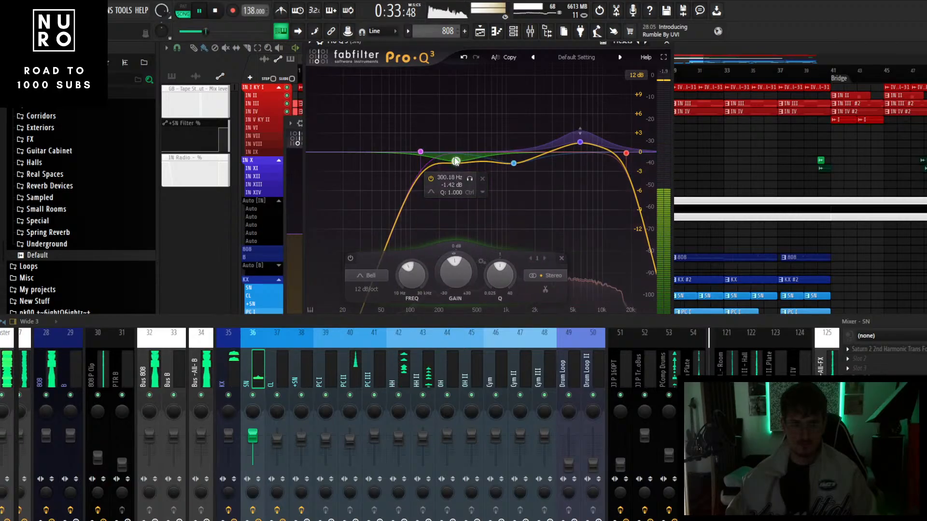
left_click_drag(456, 162, 456, 171)
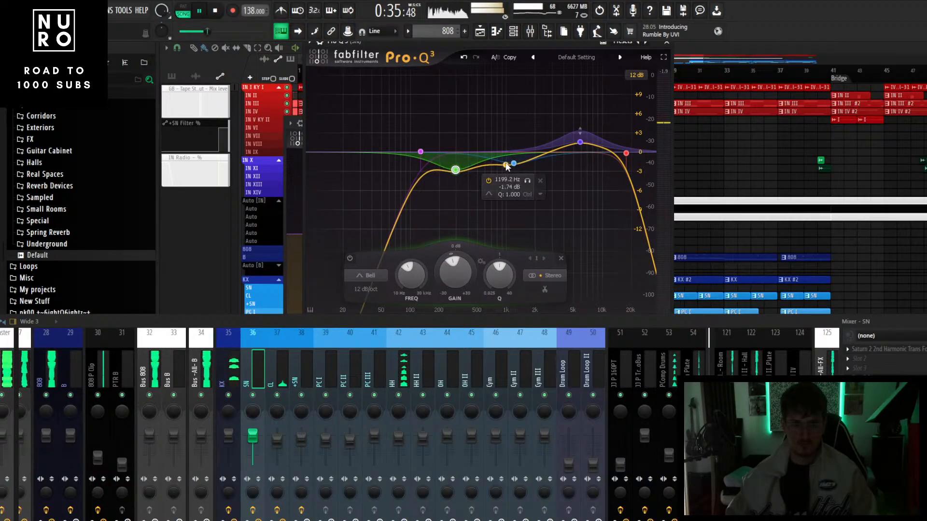
left_click_drag(513, 164, 458, 175)
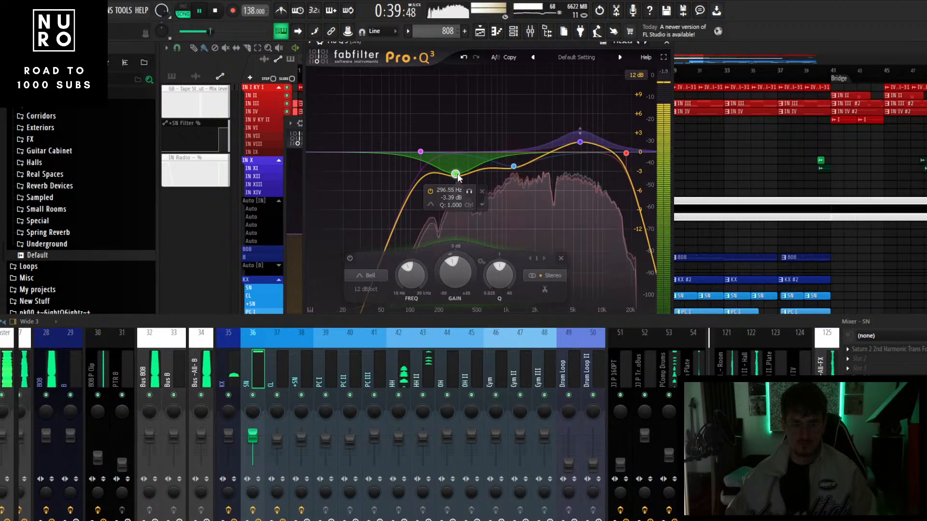
left_click_drag(514, 169, 515, 178)
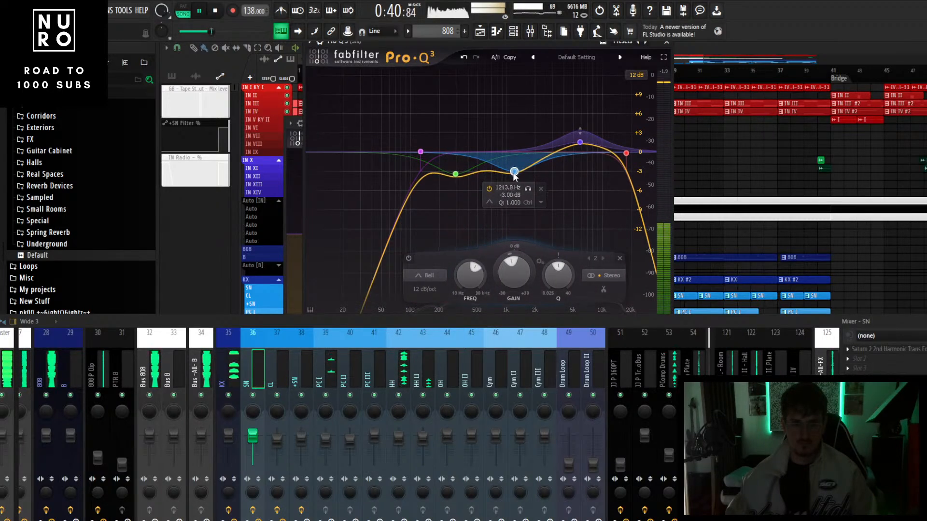
- Select the HH mixer track and add a Pro-Q 3 equalizer to it
left_click_drag(576, 325, 579, 273)
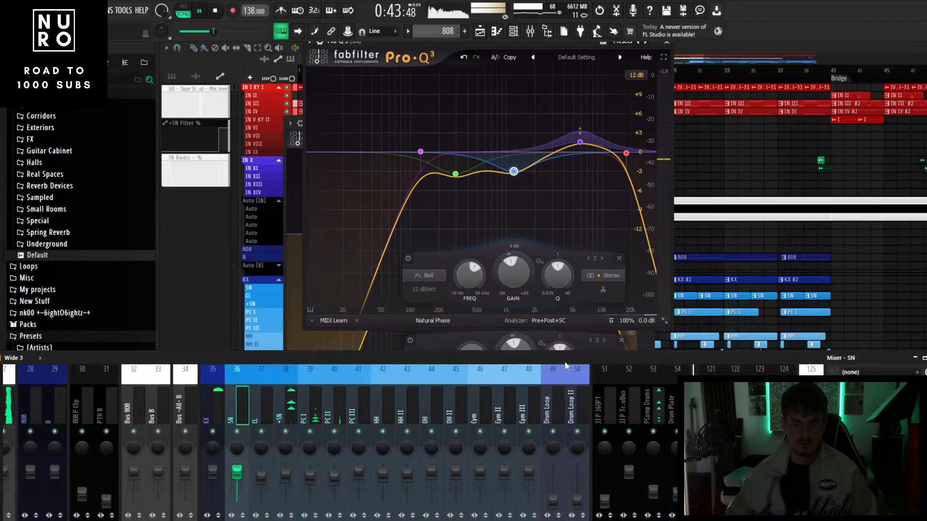
left_click(305, 382)
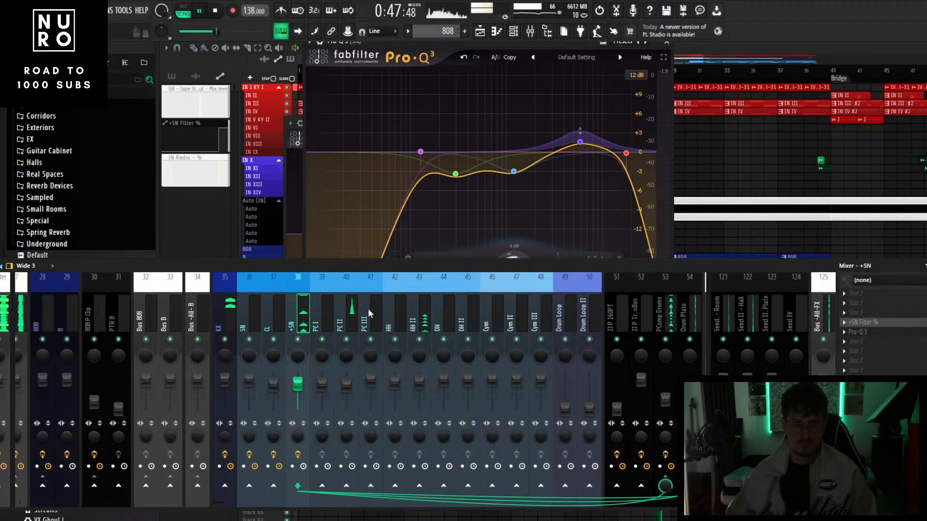
scroll(368, 309, "right", 3)
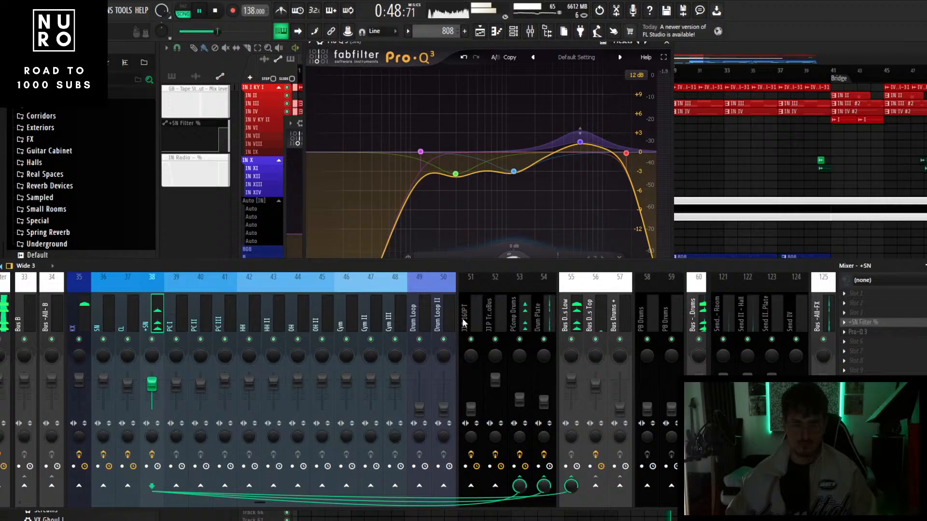
scroll(462, 322, "left", 3)
left_click(401, 316)
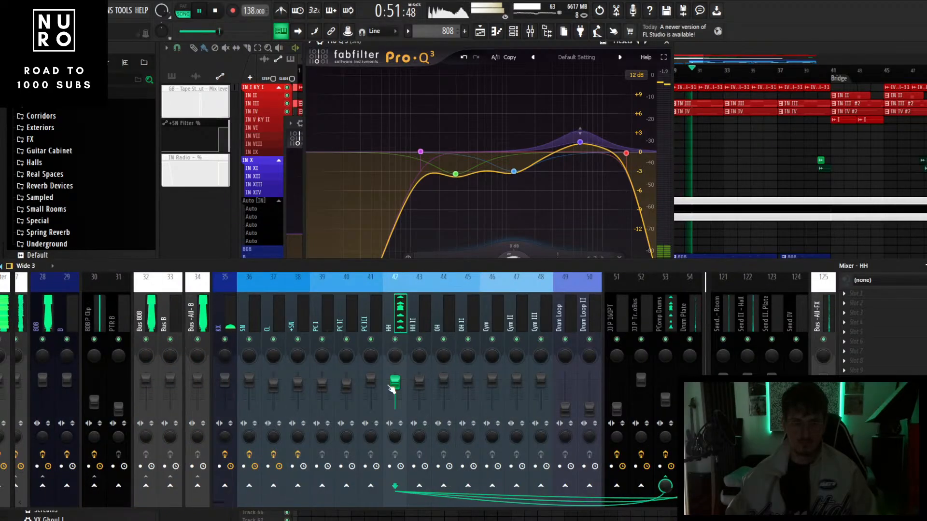
left_click(844, 294)
mouse_move(854, 295)
left_click(487, 64)
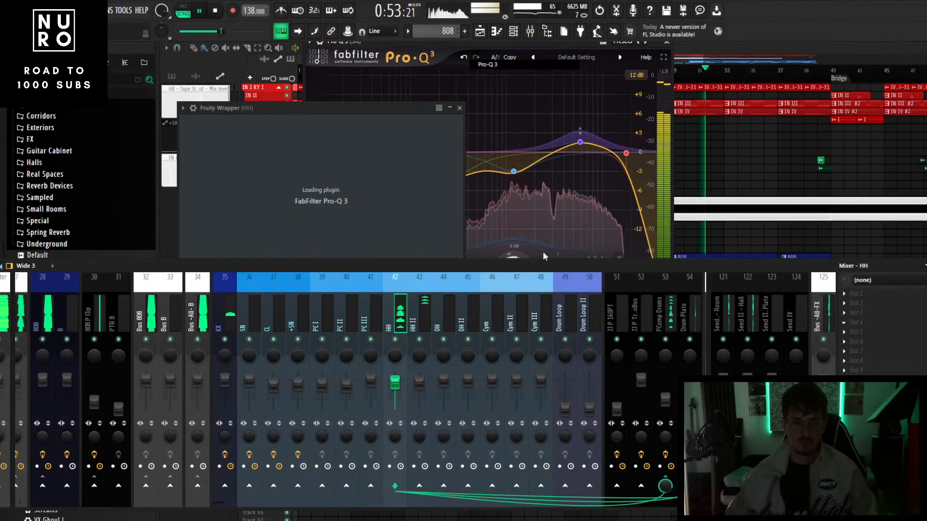
- Shape the HH equalizer in Natural Phase with a low cut, a dip of about -1.9 dB at 6570 Hz and a slight high boost
left_click_drag(457, 216, 459, 228)
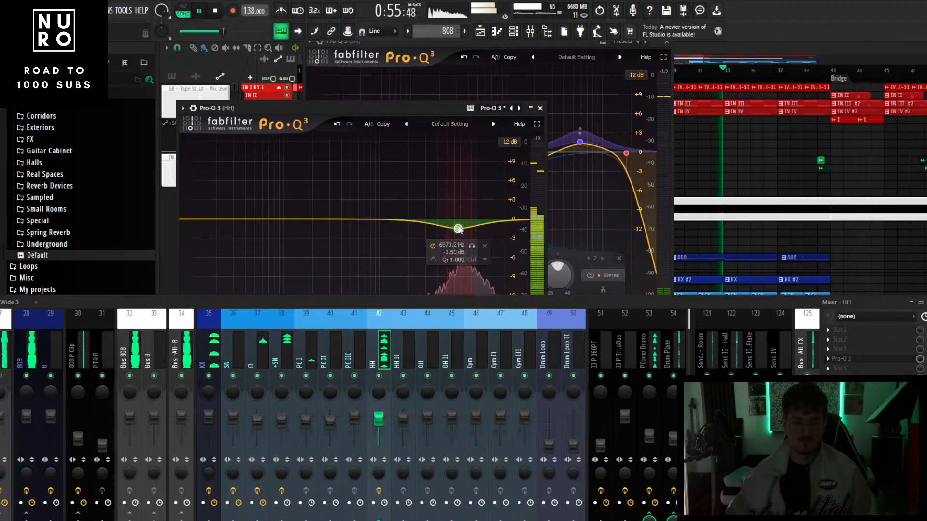
left_click_drag(461, 107, 516, 60)
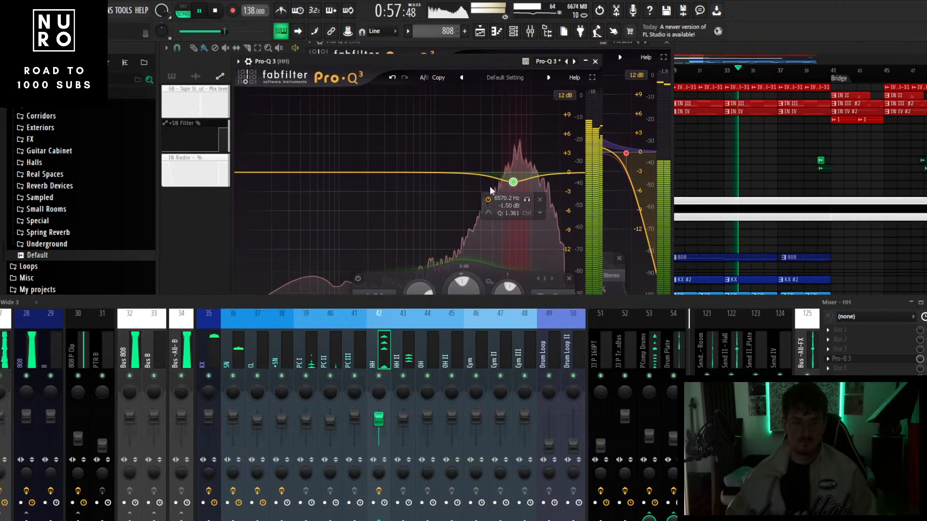
left_click_drag(484, 304, 485, 328)
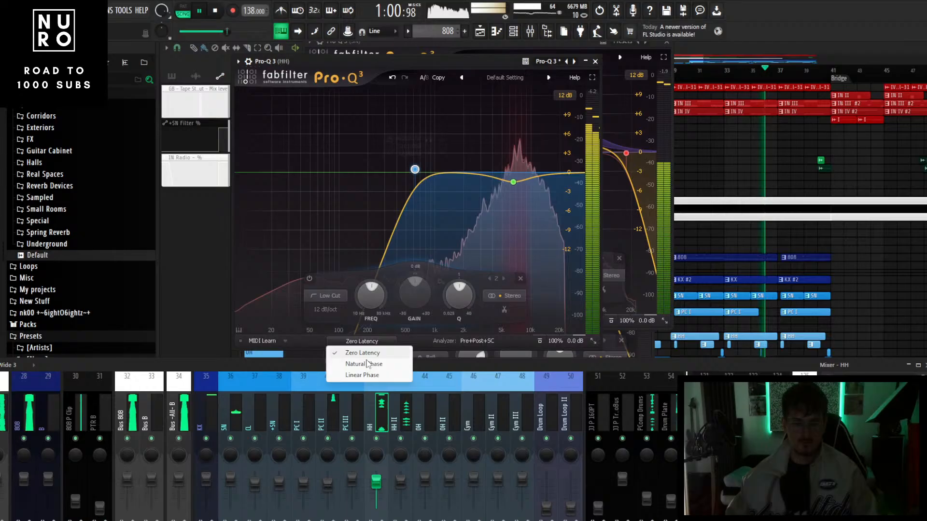
left_click(372, 364)
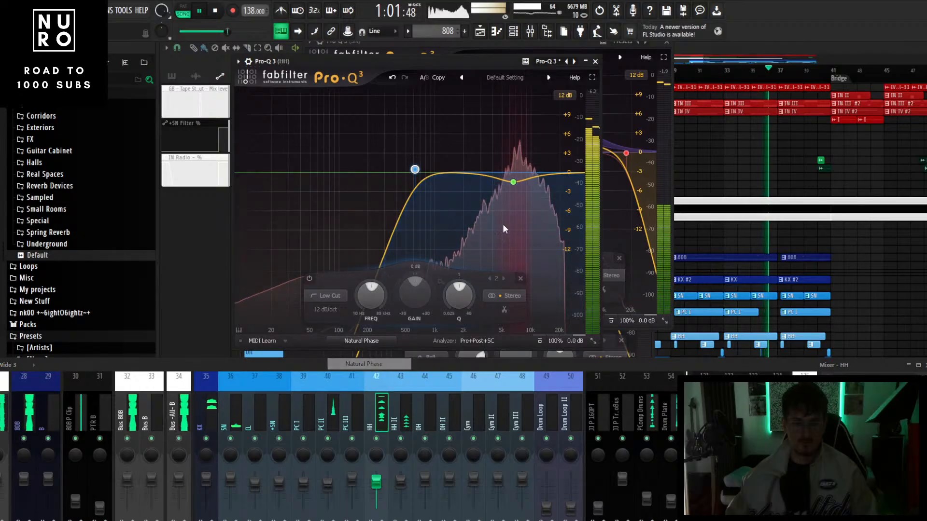
left_click_drag(544, 175, 513, 186)
scroll(547, 169, "down", 4)
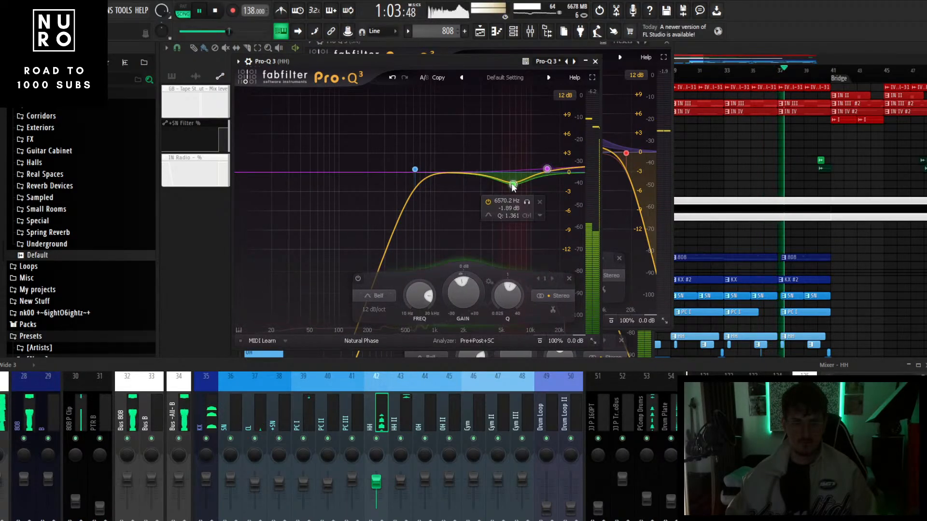
- Close the HH, SN and CL equalizer windows and show more of the playlist arrangement
left_click(595, 62)
left_click(667, 43)
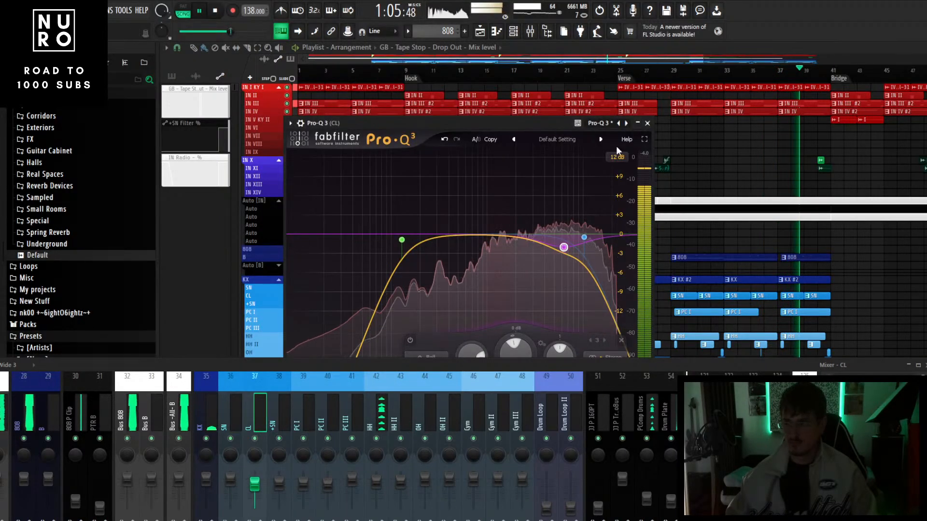
left_click(647, 123)
scroll(652, 187, "up", 2)
scroll(693, 241, "down", 3)
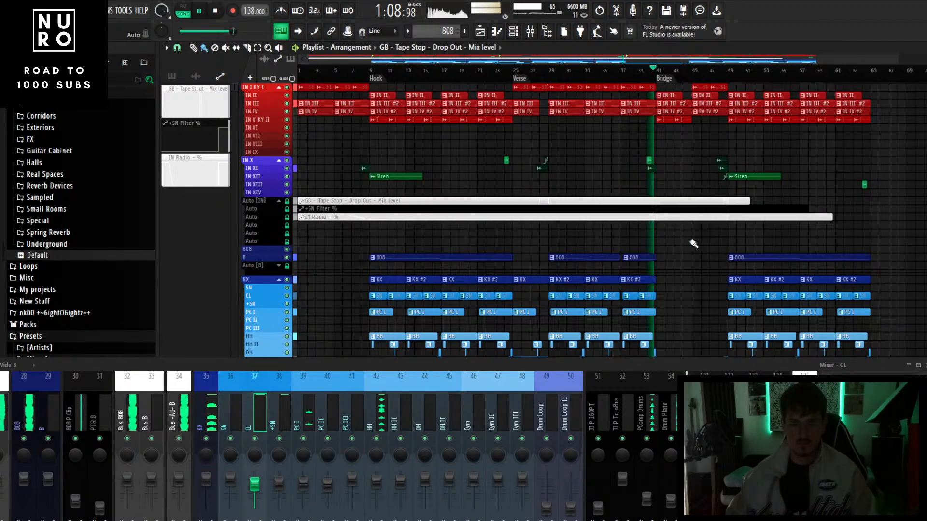
- Zoom the playlist out slightly and restart playback from the Hook marker
right_click(651, 272, "ctrl")
scroll(651, 272, "down", 3)
scroll(650, 272, "up", 2)
scroll(651, 271, "down", 2)
left_click_drag(511, 365, 543, 328)
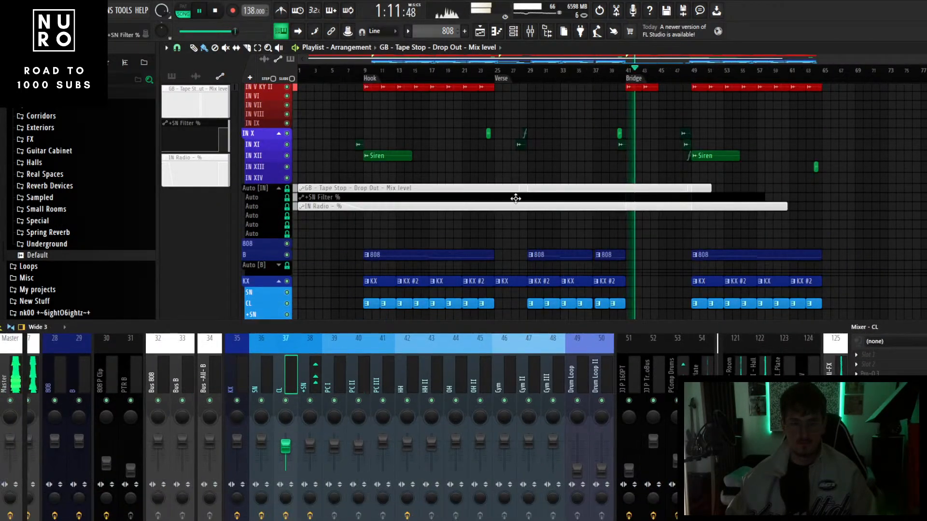
scroll(515, 197, "up", 3)
left_click(373, 77)
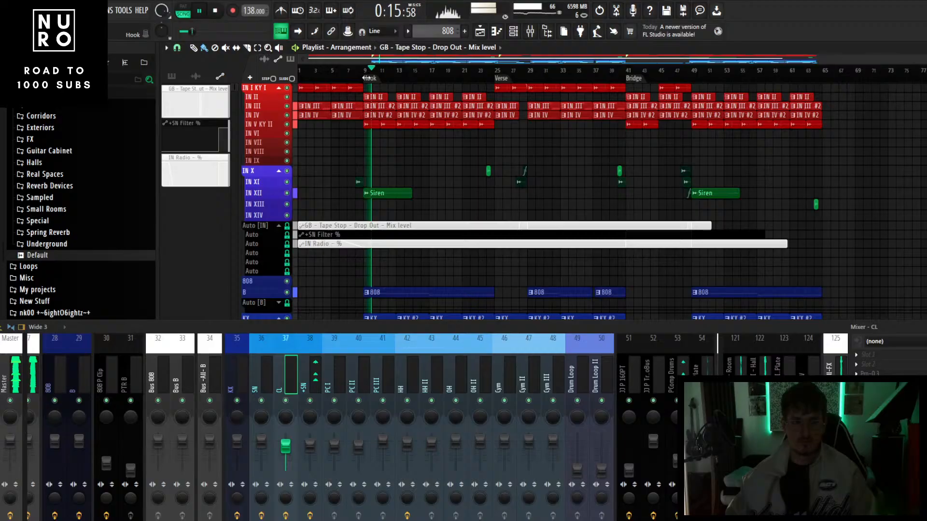
- Add a Pro-Q 3 equalizer to the IN V - KY II mixer track with a dip of about -2.8 dB at 1 kHz
scroll(86, 380, "up", 5)
left_click(86, 380)
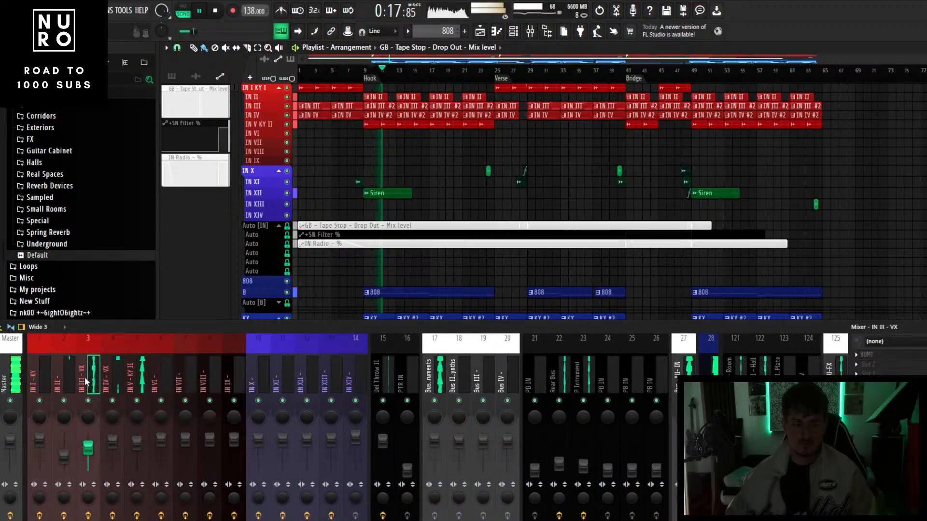
left_click(135, 383)
left_click(856, 383)
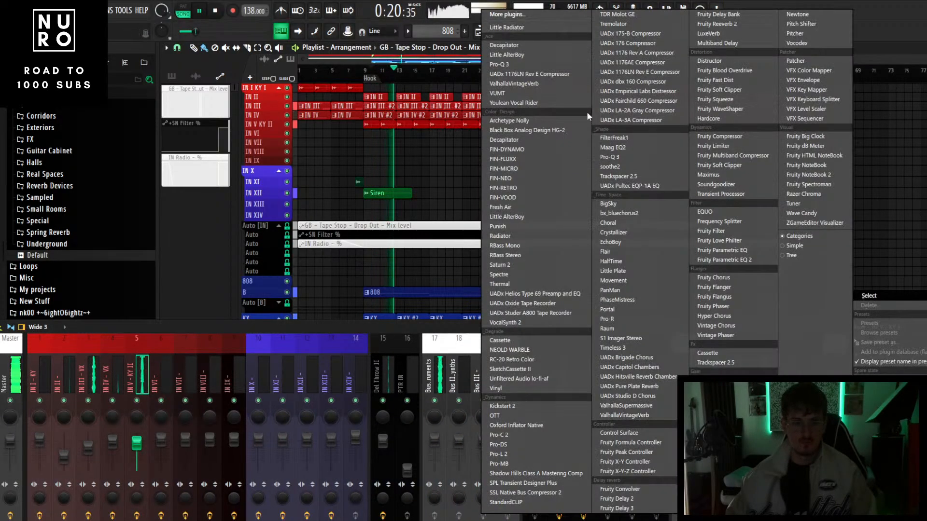
left_click(536, 68)
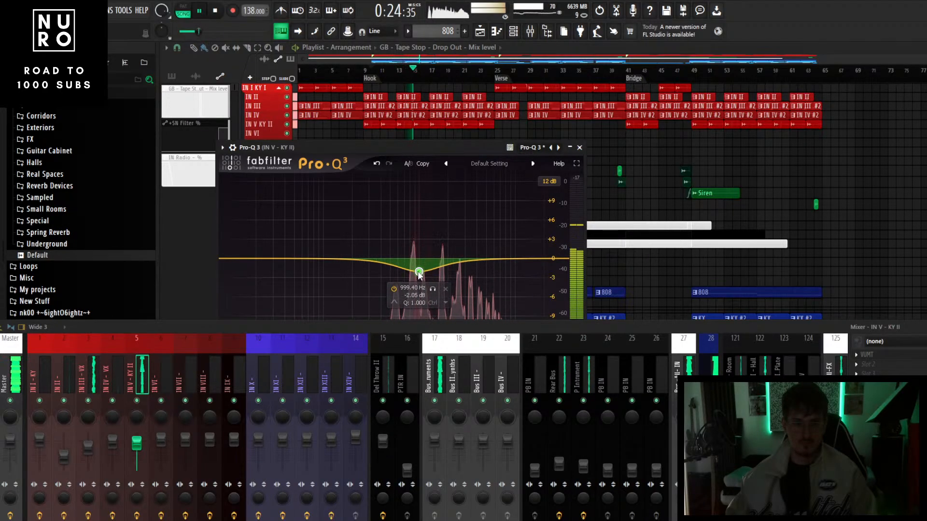
left_click_drag(448, 333, 447, 451)
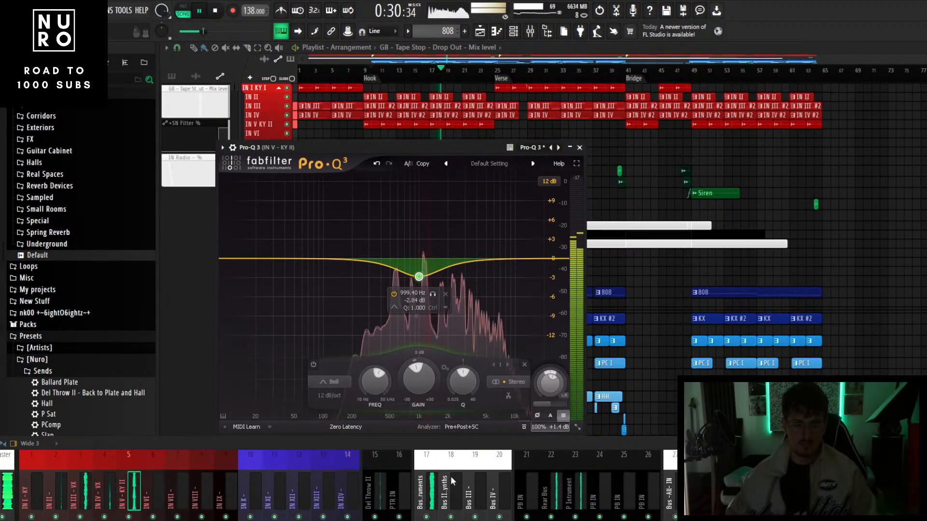
left_click_drag(453, 446, 477, 337)
- Select the 808 mixer track and add a Pro-Q 3 equalizer to it, replacing the newly loaded UADx 1176LN Rev E compressor
left_click(105, 380)
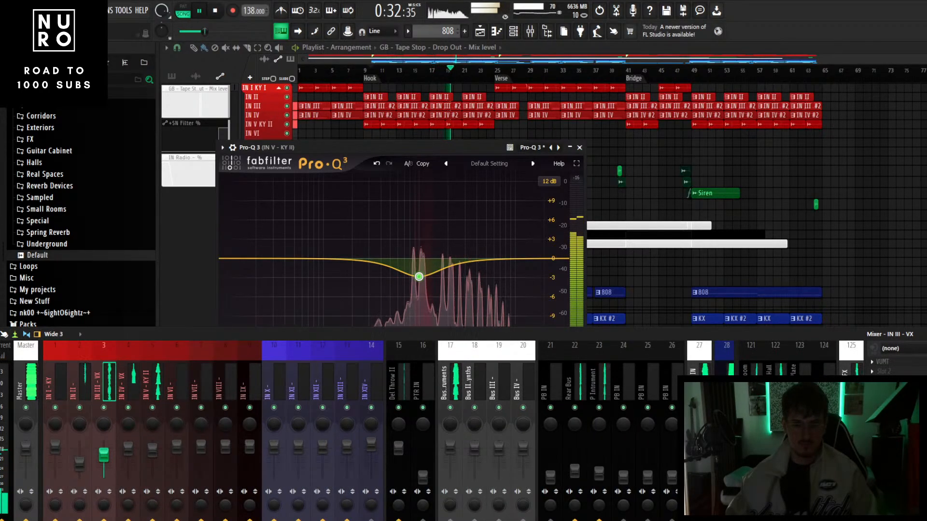
scroll(512, 375, "down", 3)
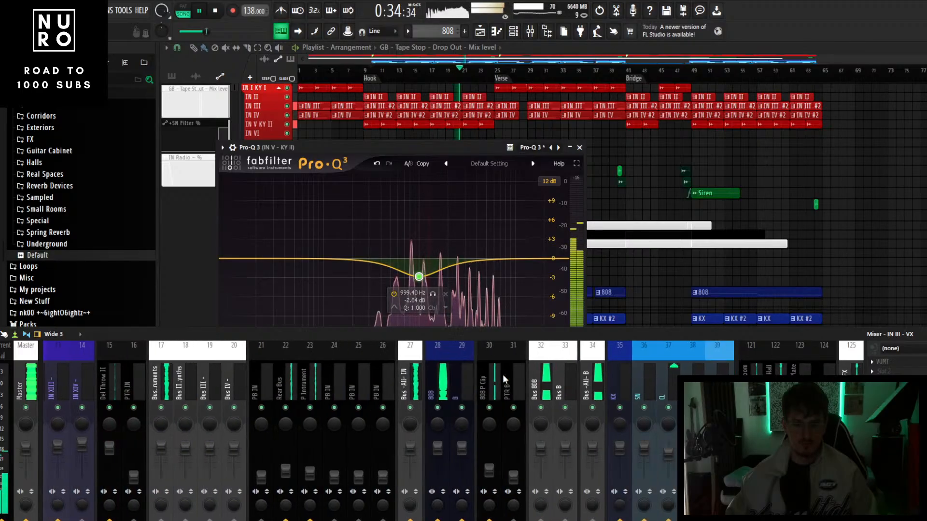
left_click(461, 380)
left_click(437, 380)
left_click(873, 372)
left_click(535, 73)
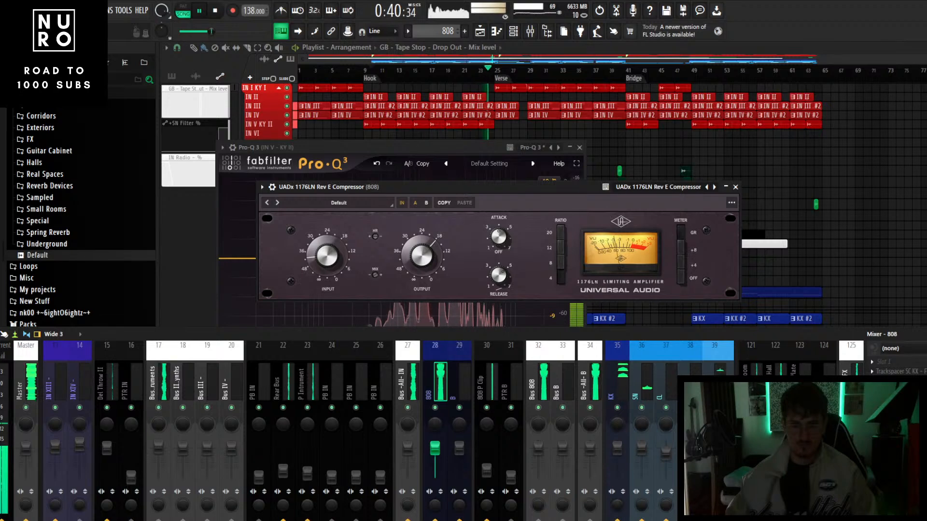
left_click(872, 381)
mouse_move(882, 297)
left_click(522, 63)
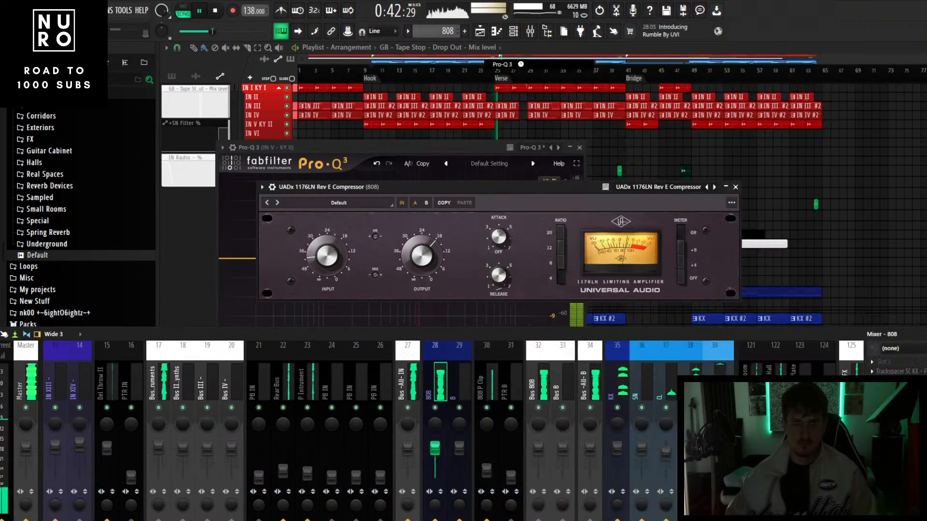
left_click_drag(450, 339, 453, 428)
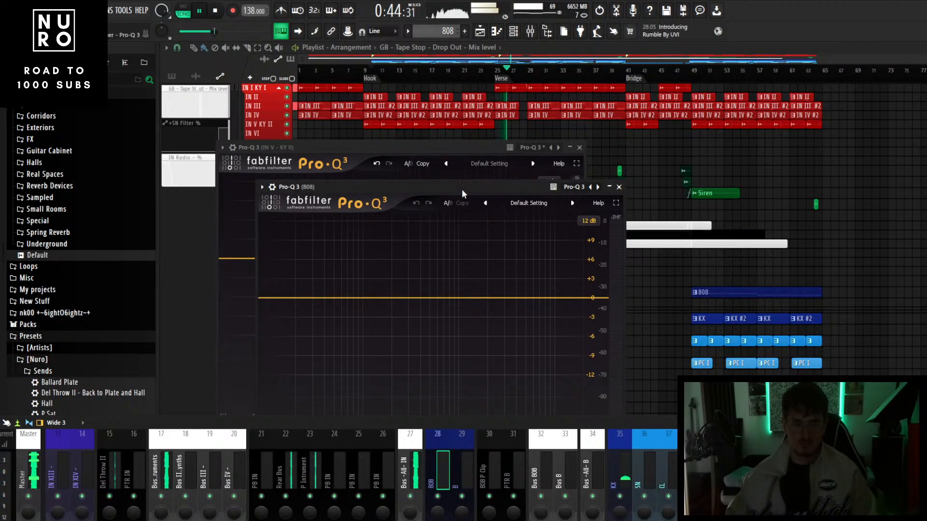
left_click_drag(463, 193, 502, 133)
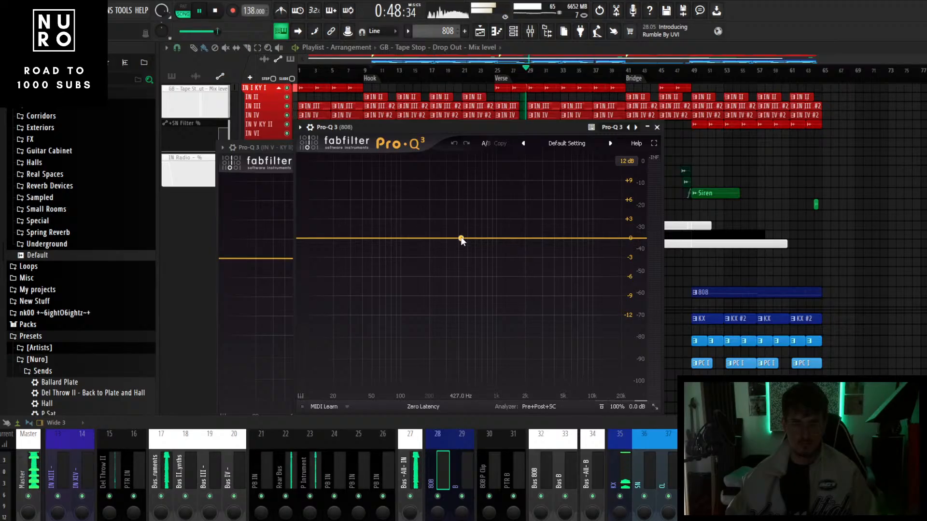
- Shape the 808 equalizer in Natural Phase with a dip of about -2.6 dB at 174 Hz, a slight upper-mid dip and a low-shelf cut near 82 Hz
left_click_drag(424, 238, 424, 255)
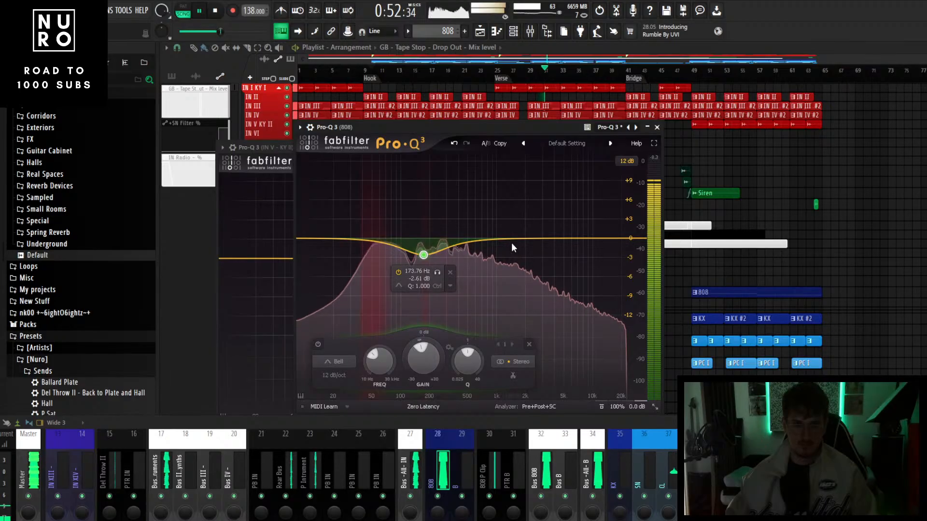
left_click_drag(509, 238, 509, 245)
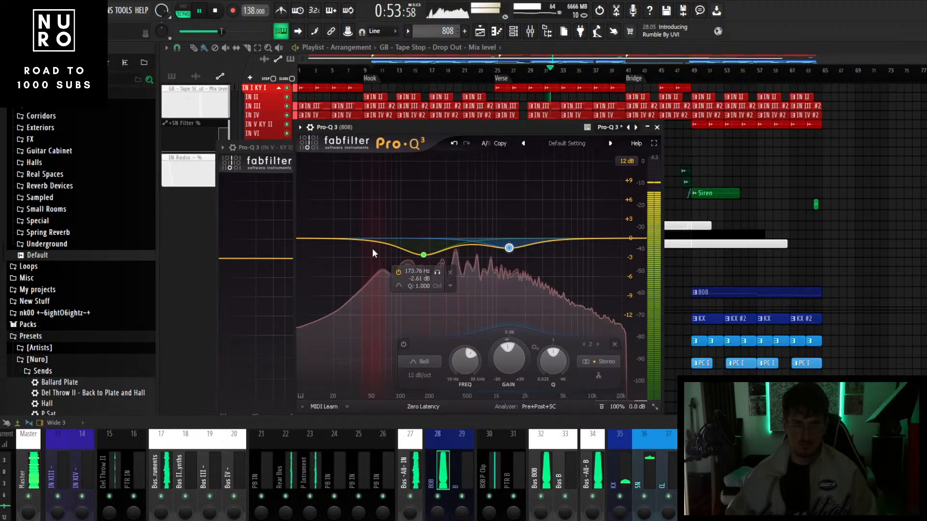
left_click_drag(372, 248, 392, 245)
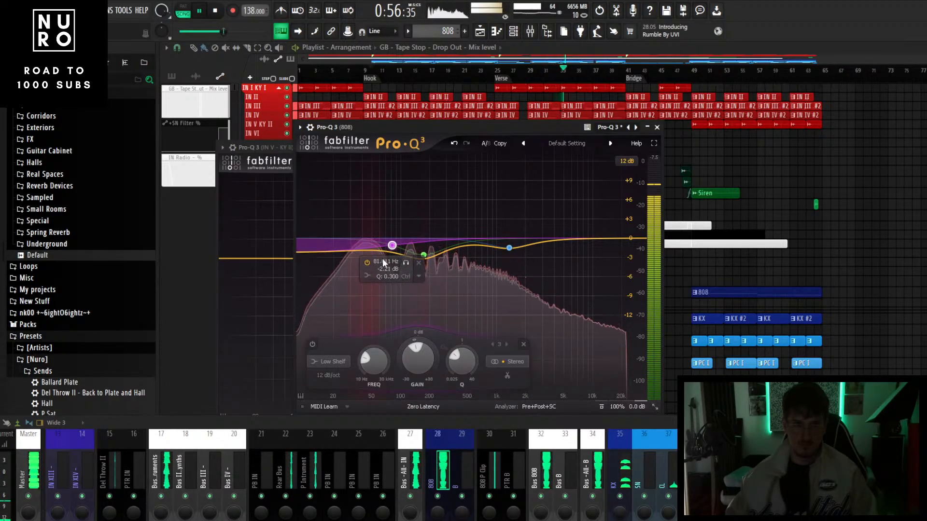
left_click(423, 406)
left_click(424, 428)
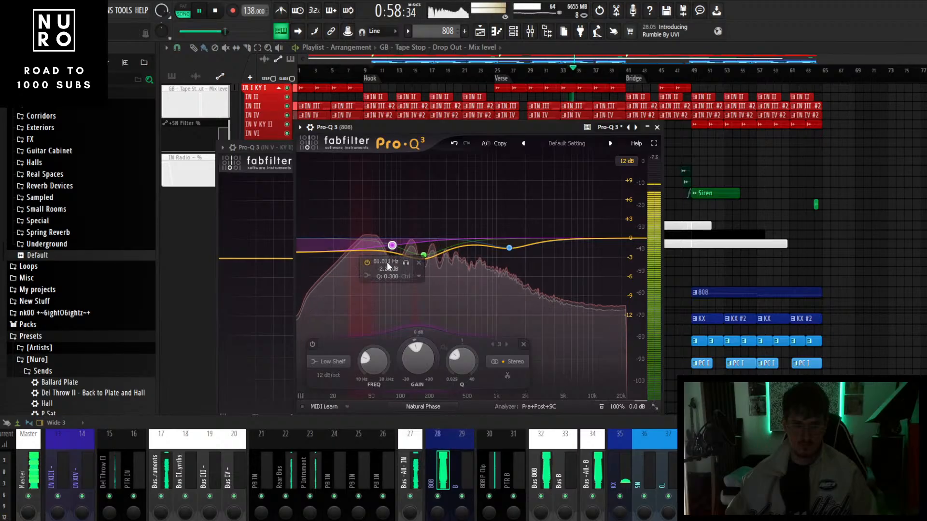
left_click(423, 255)
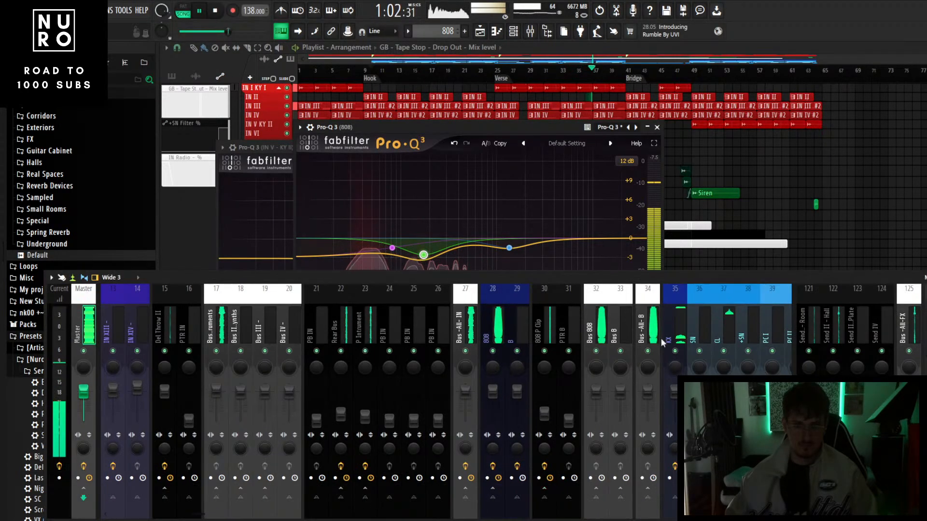
- Open the Master track's ProQ Balance equalizer to examine the spectrum of the whole mix
left_click(79, 348)
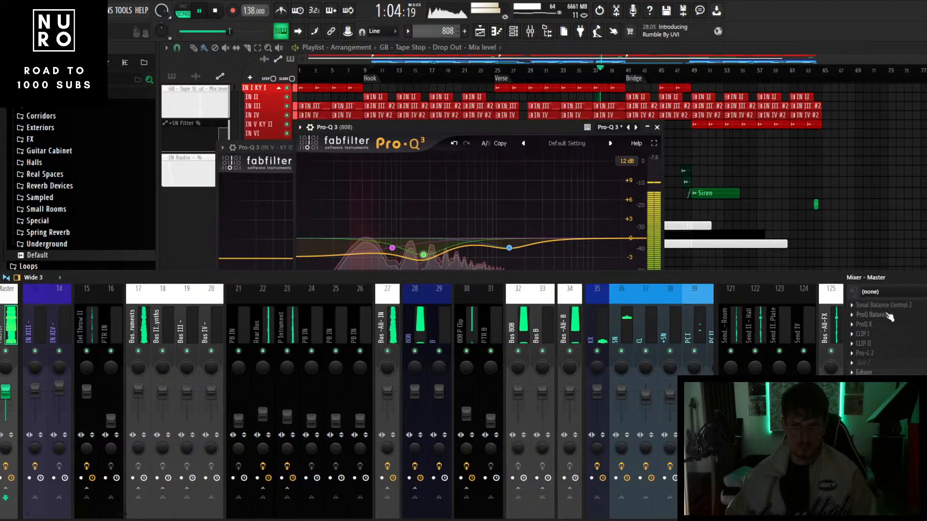
left_click(888, 315)
left_click_drag(549, 278, 537, 401)
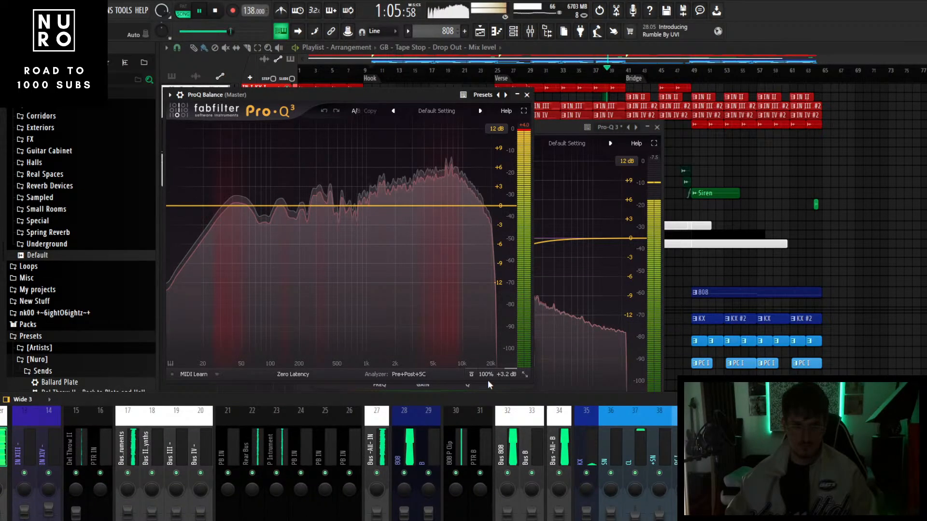
- Slightly lower the volume fader of the Bus Drums Top mixer track
scroll(625, 363, "down", 12)
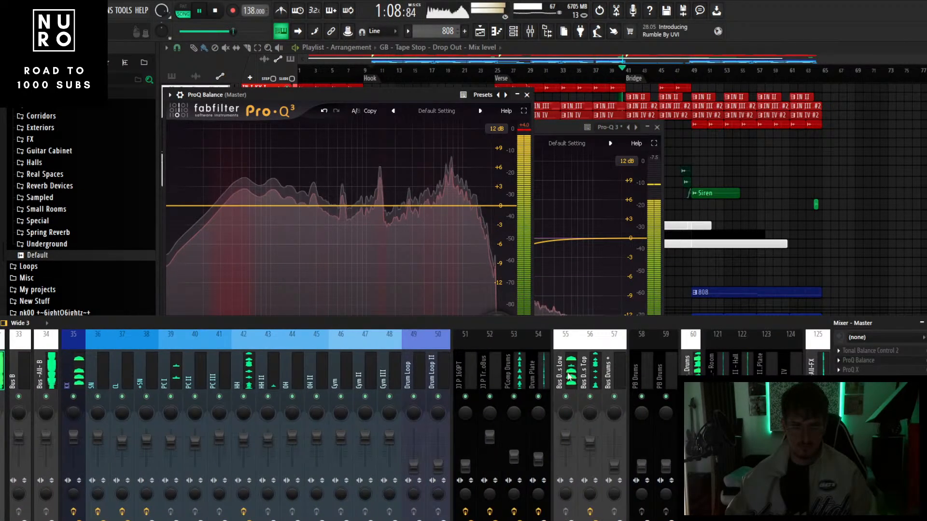
left_click(581, 446)
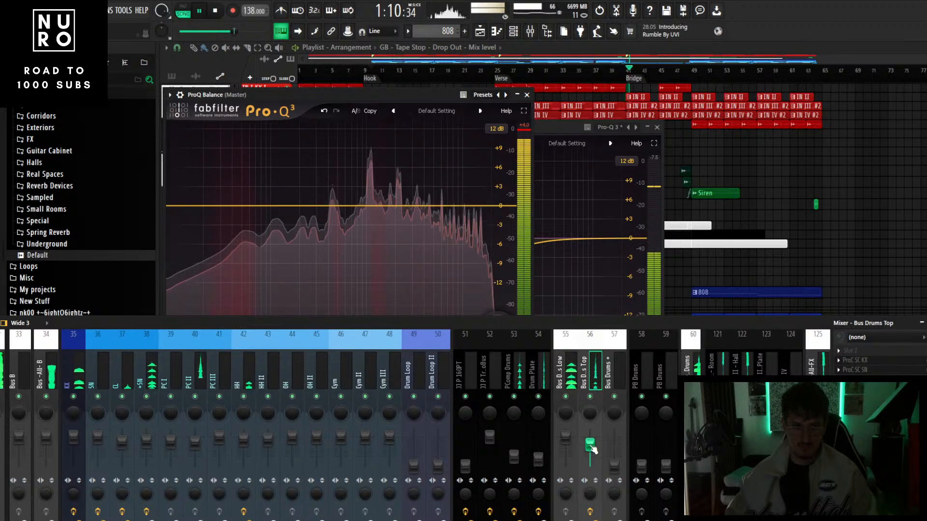
left_click_drag(589, 444, 589, 445)
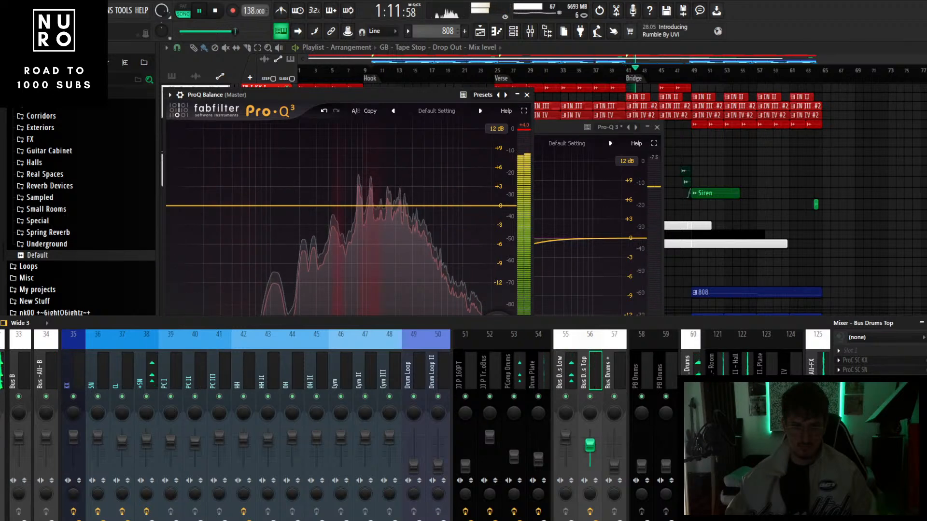
- Open the Pro-Q 3 on the IN I - KY mixer track and give its 500 Hz dip a downward dynamic range
scroll(486, 361, "up", 15)
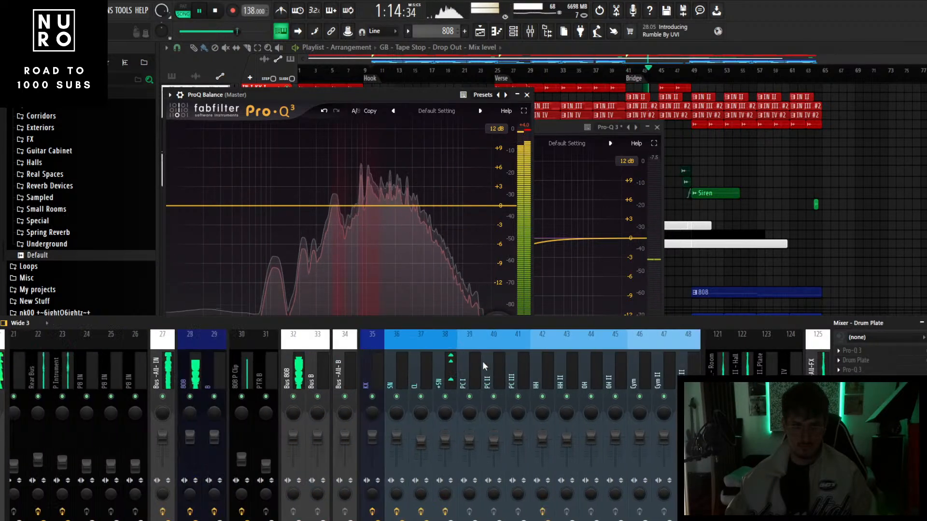
left_click(121, 376)
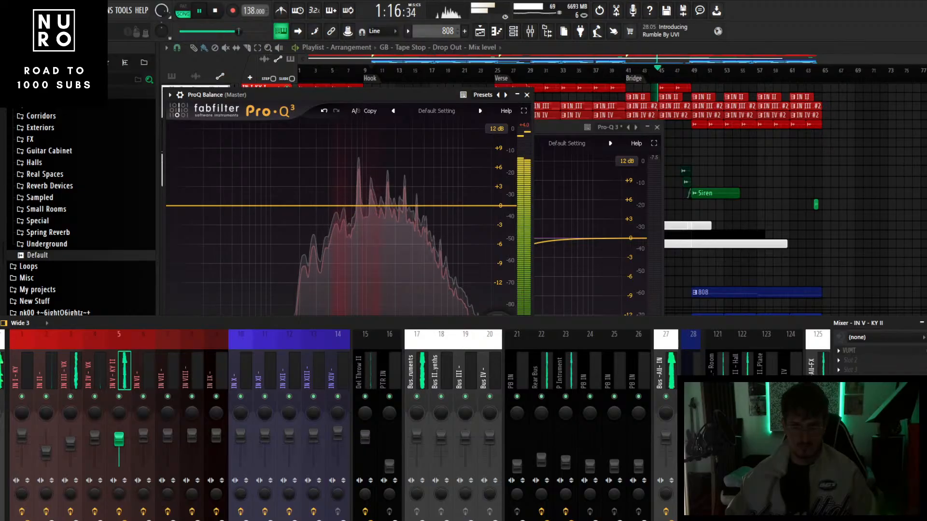
left_click(2, 371)
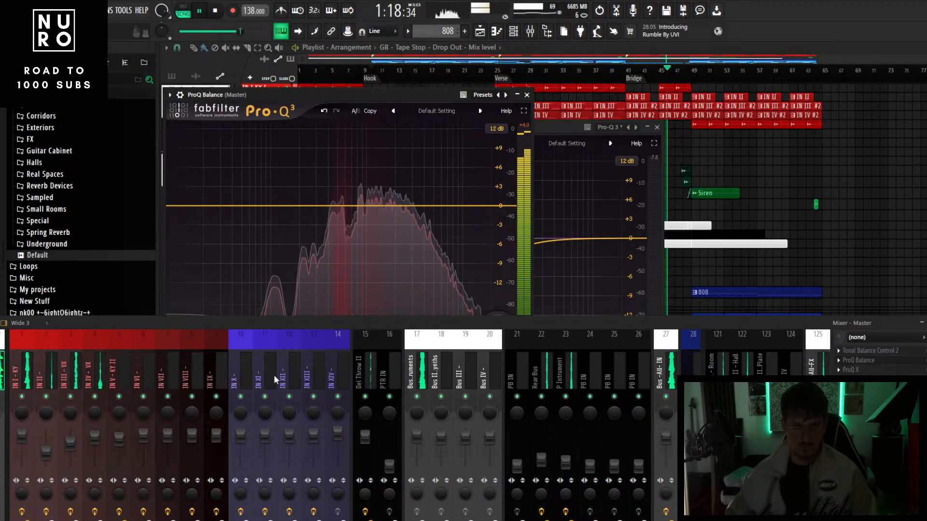
left_click(77, 377)
left_click(25, 377)
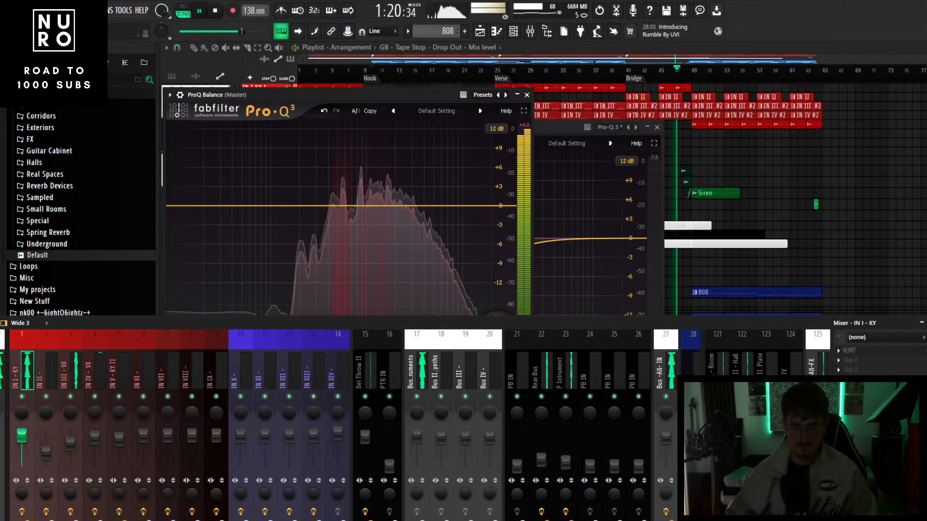
left_click(859, 400)
left_click_drag(447, 318, 447, 389)
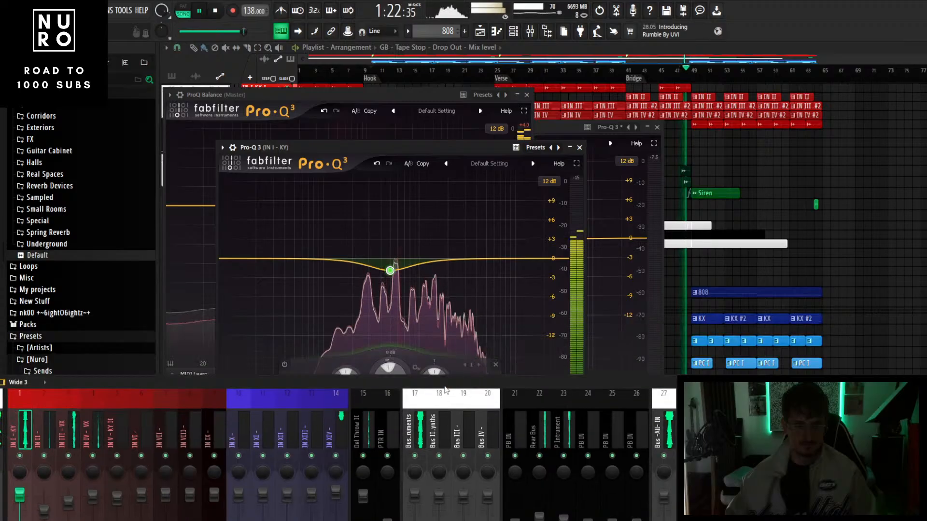
mouse_move(390, 276)
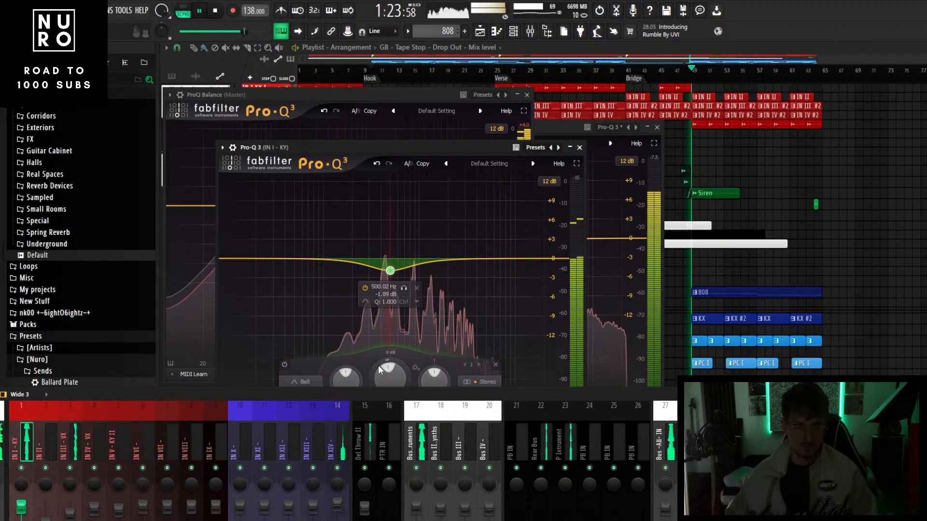
left_click_drag(379, 368, 379, 379)
left_click_drag(581, 389, 574, 298)
- Open the Pro-L 2 limiter on the Master track and set its gain to about +2.25 dB
scroll(526, 340, "down", 10)
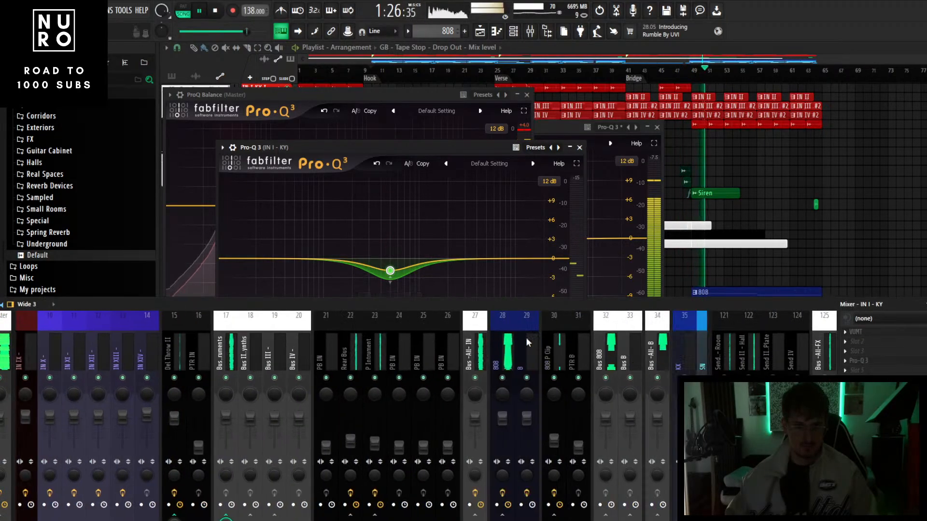
scroll(526, 338, "down", 4)
left_click(449, 350)
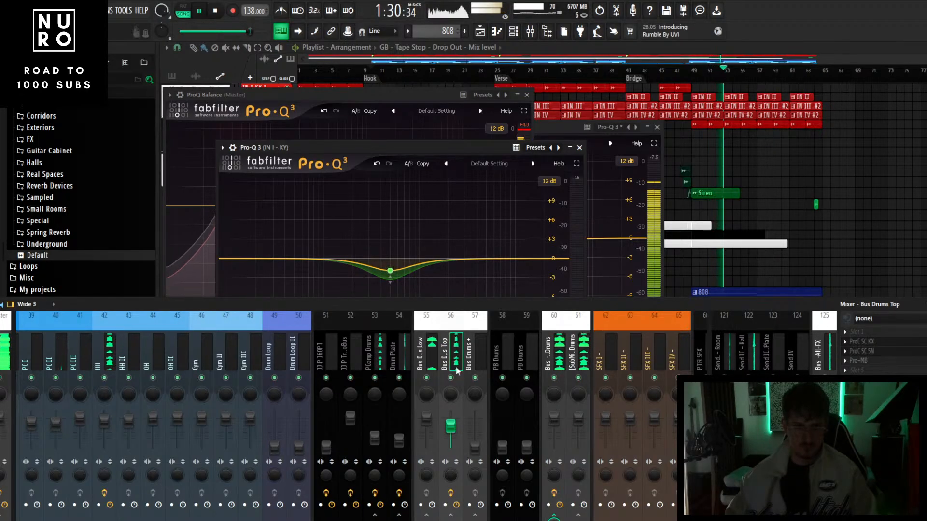
scroll(436, 355, "up", 1)
left_click(4, 351)
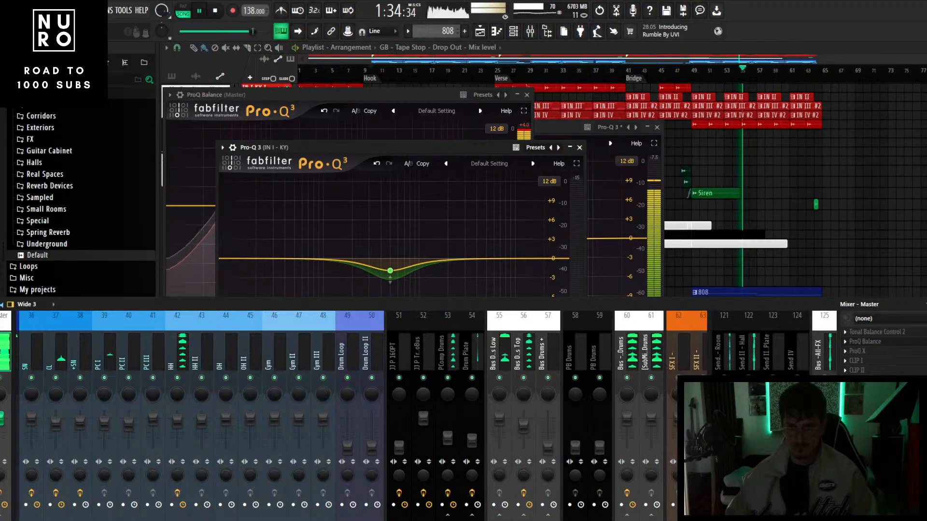
left_click(859, 389)
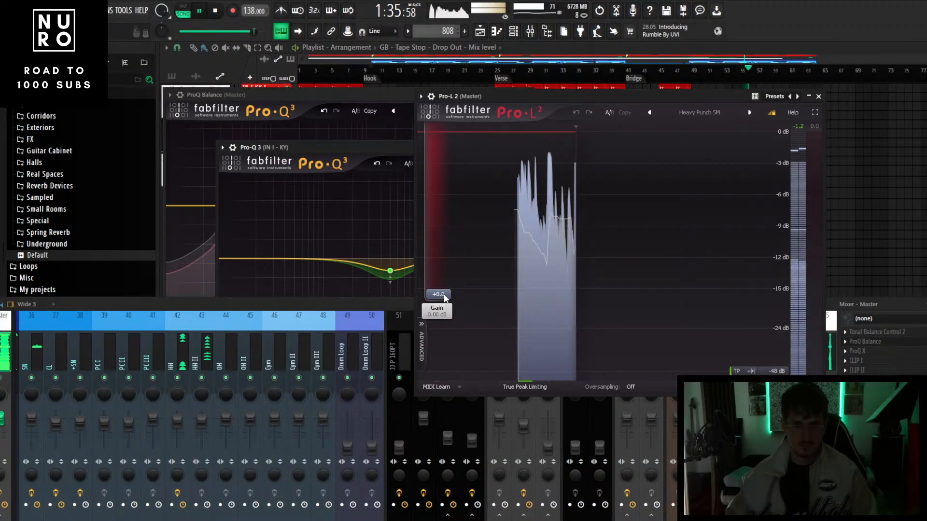
left_click_drag(444, 297, 444, 284)
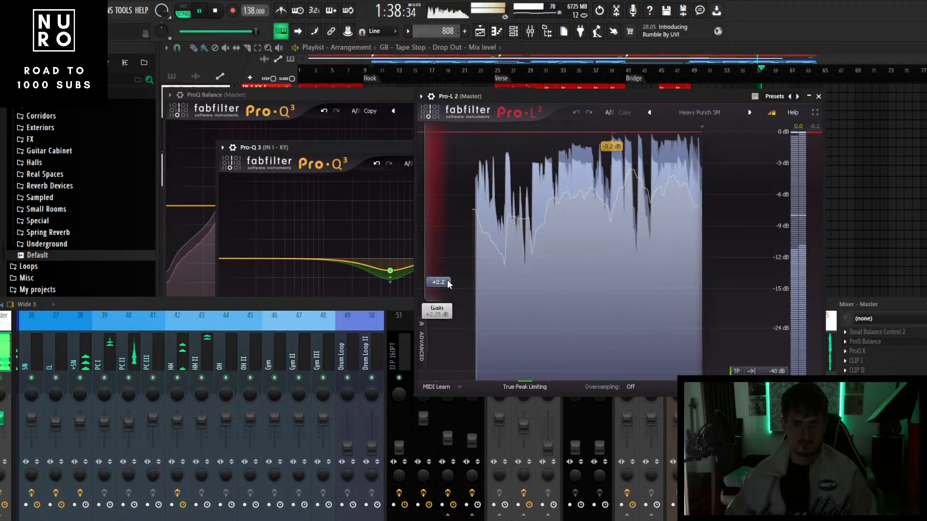
- Slightly lower the volume fader of the SN snare mixer track
left_click_drag(305, 306, 400, 285)
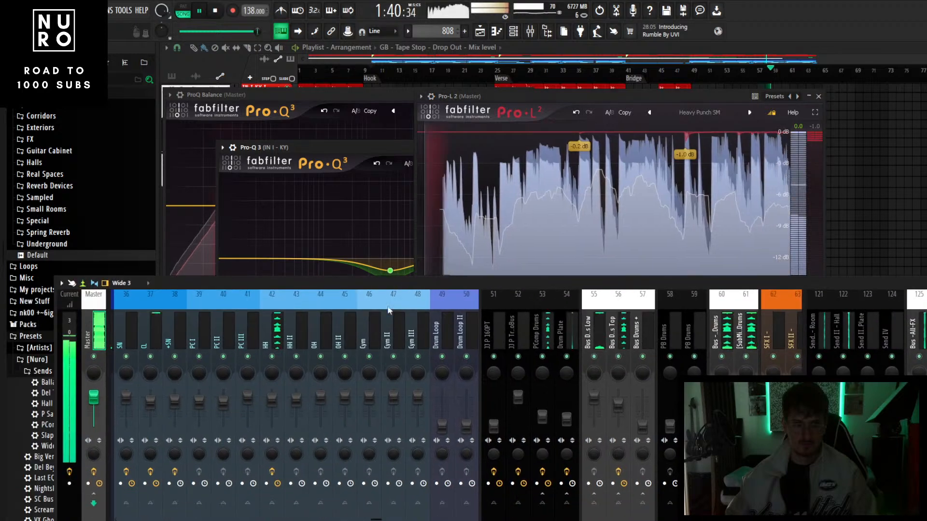
scroll(289, 318, "up", 6)
left_click(282, 378)
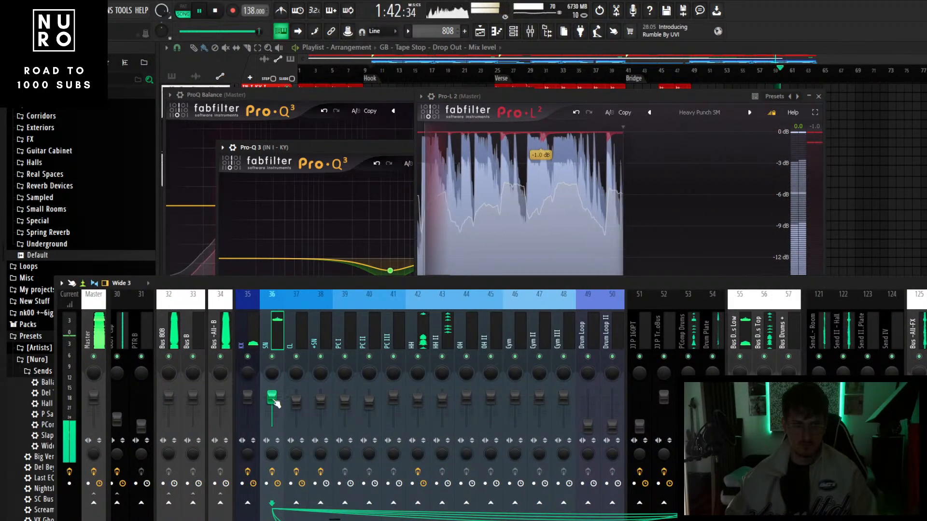
left_click_drag(274, 400, 273, 405)
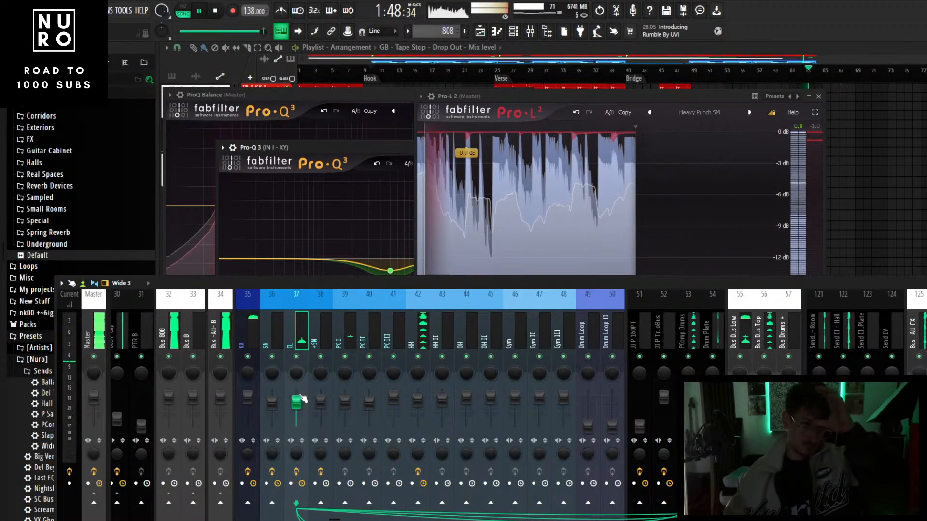
- Nudge the PC I volume fader, stop playback, and pan the PC I and PC II mixer tracks slightly off centre
left_click_drag(345, 402, 345, 400)
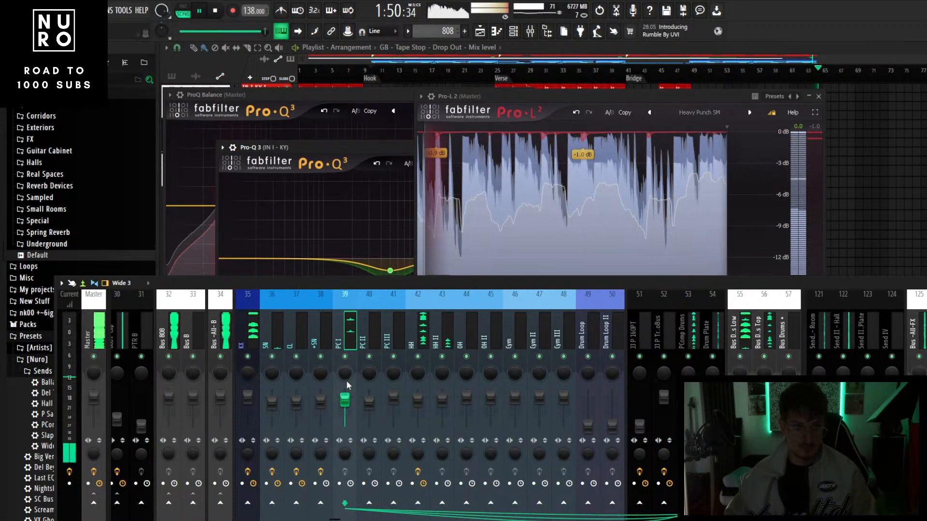
key("space")
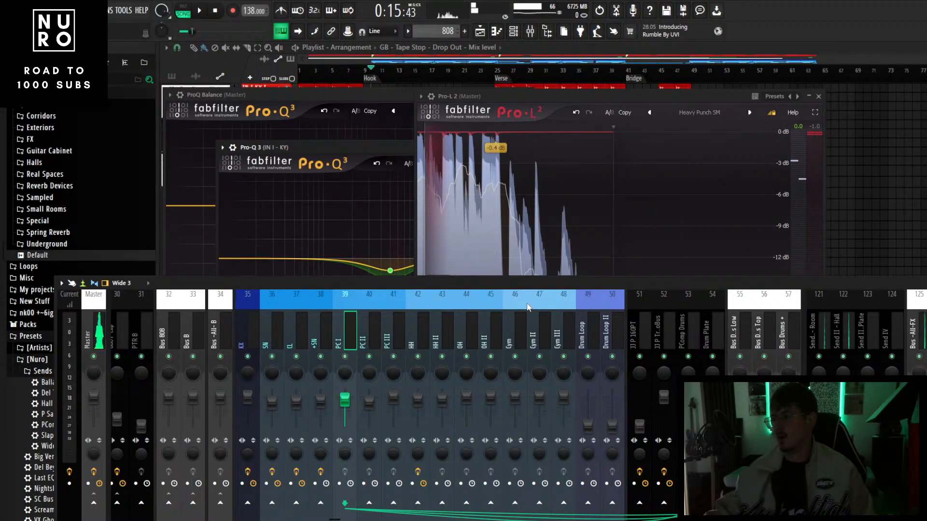
left_click(371, 374)
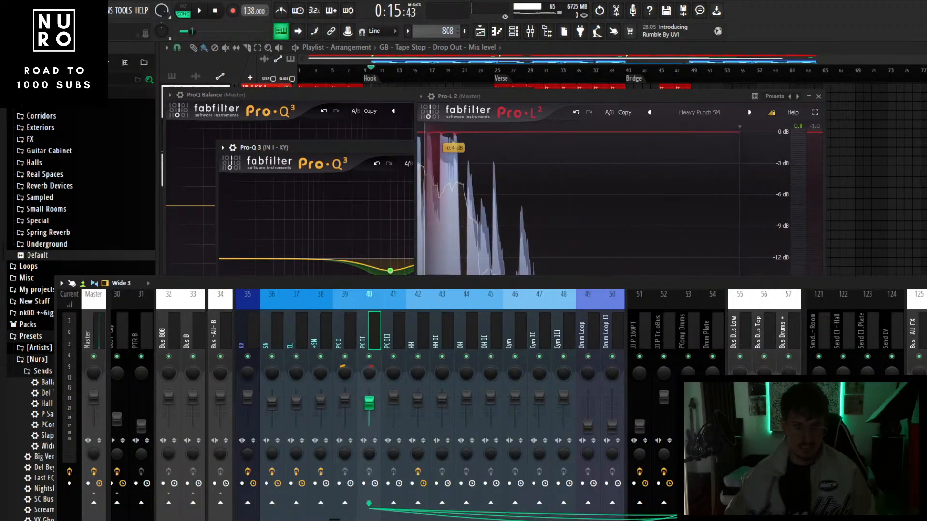
- Close the open Pro-L 2, Pro-Q 3 and ProQ Balance windows to uncover the playlist
left_click(821, 97)
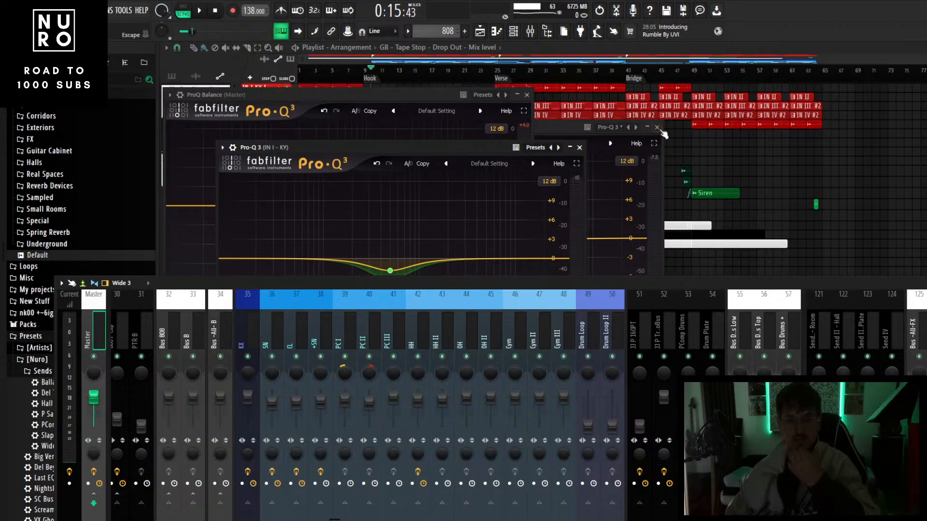
left_click(657, 127)
left_click(579, 147)
left_click(527, 95)
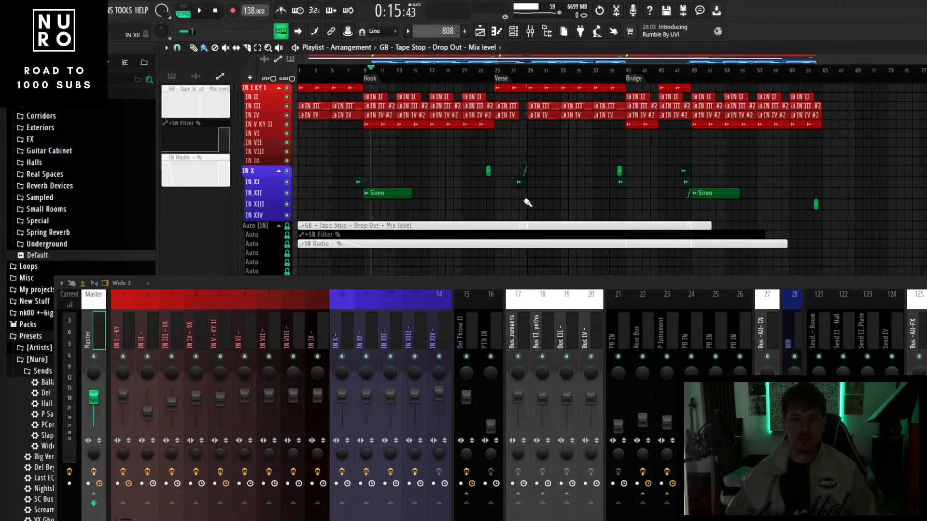
- Look over the whole arrangement in the playlist with the mixer out of the way, and close the reopened ProQ Balance equalizer
scroll(441, 220, "down", 2)
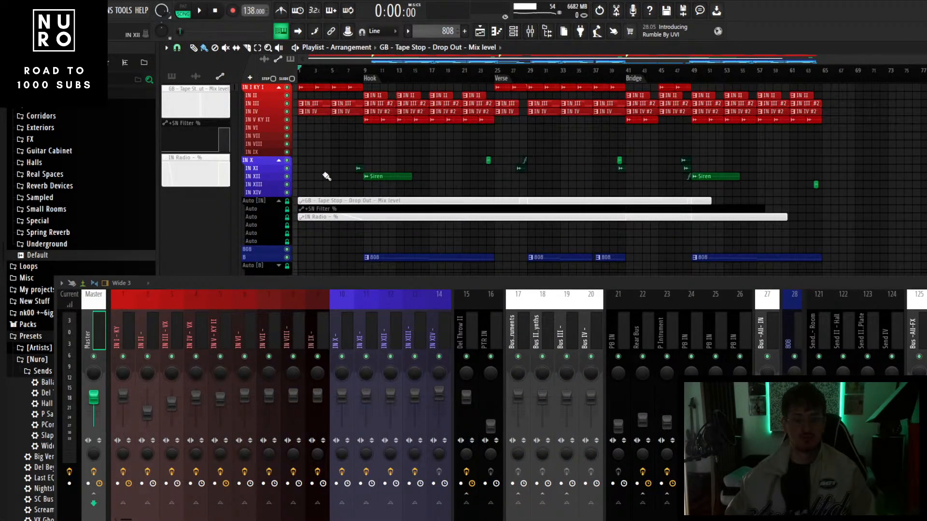
left_click_drag(468, 285, 452, 380)
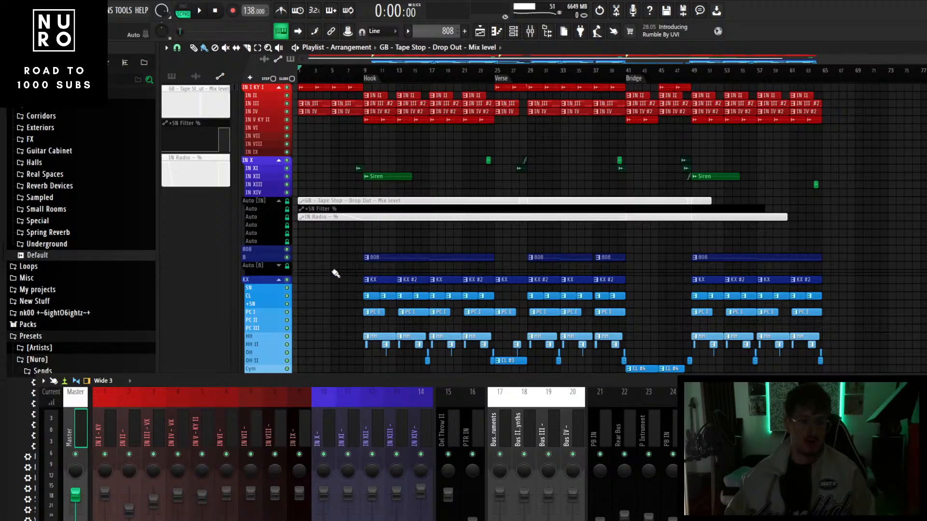
scroll(335, 274, "up", 5)
scroll(335, 274, "up", 2)
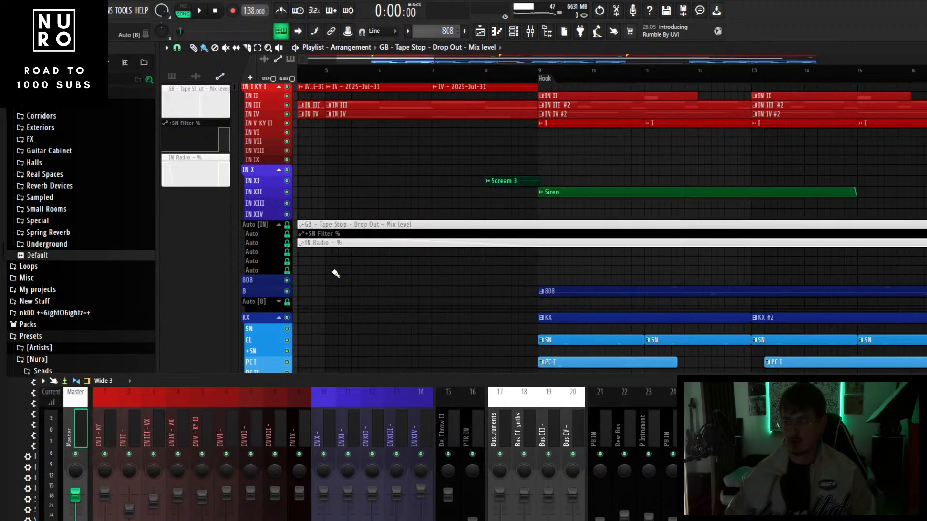
scroll(336, 274, "down", 3)
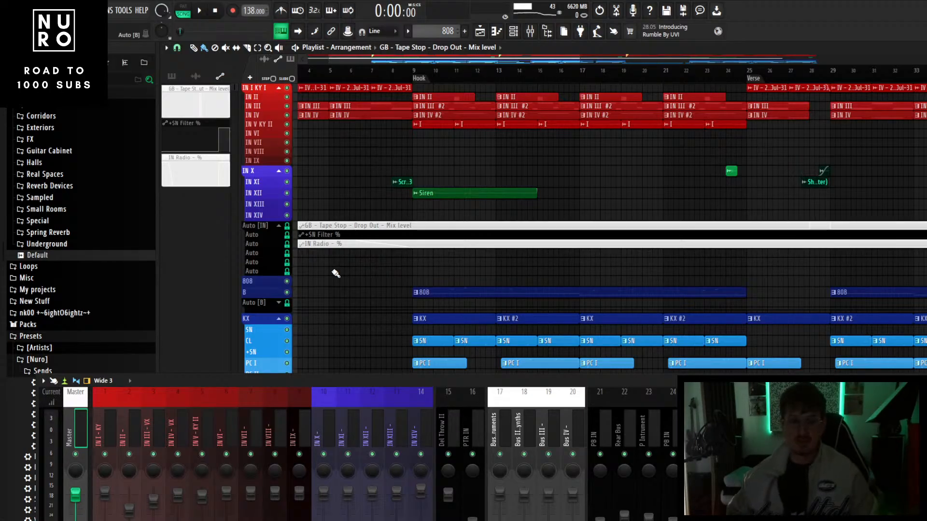
scroll(363, 268, "down", 3)
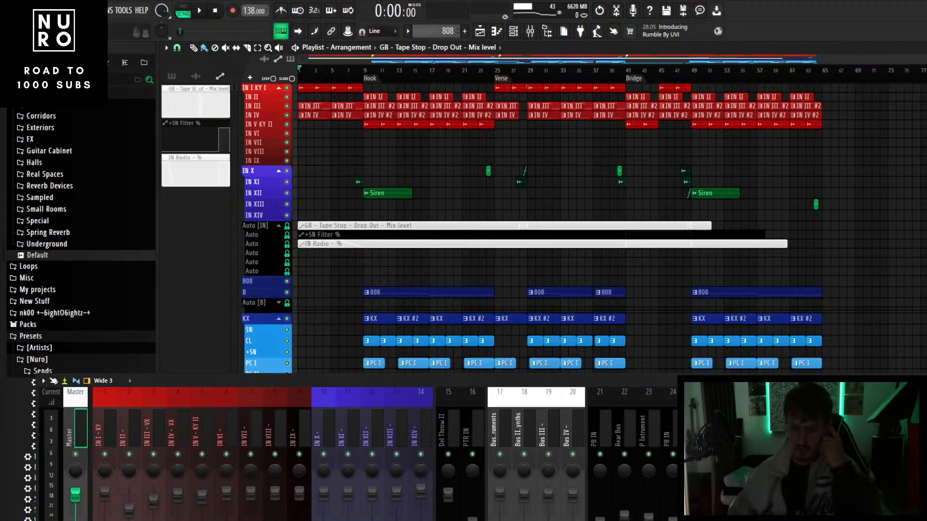
left_click_drag(823, 380, 732, 348)
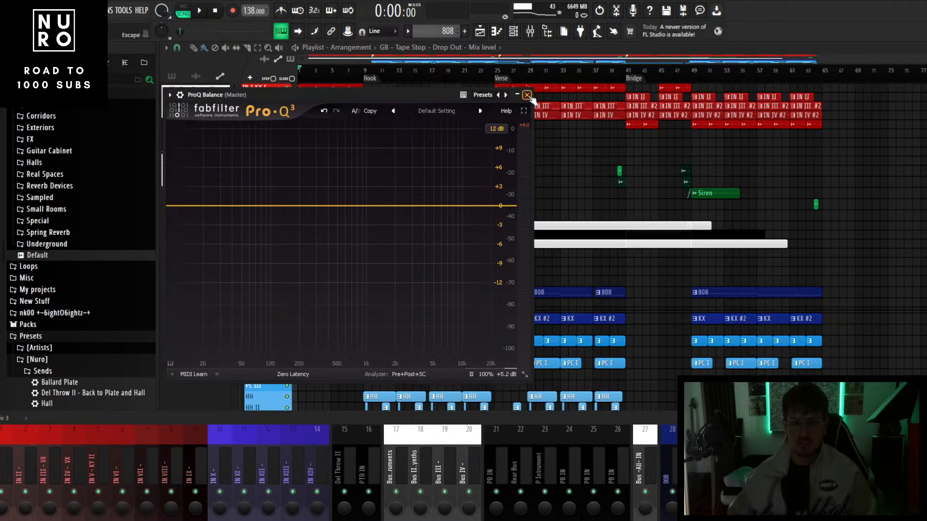
left_click(526, 95)
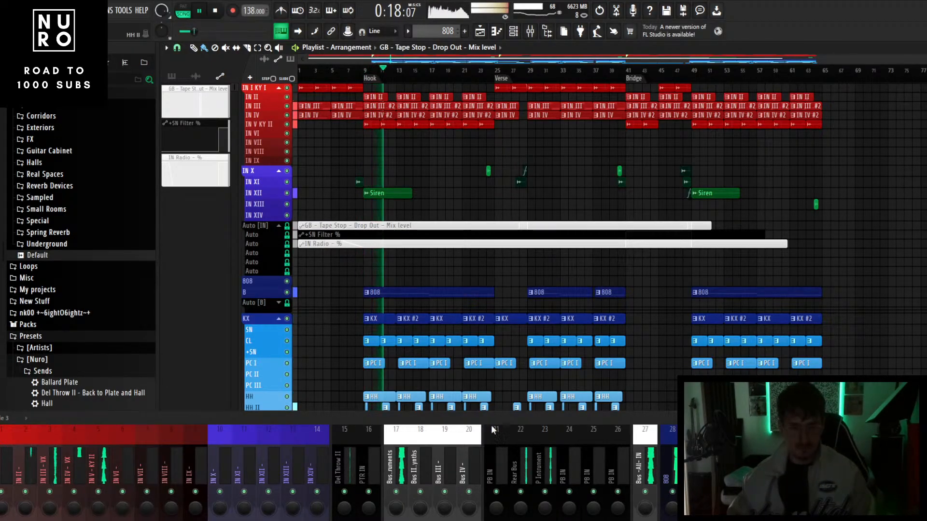
- Bring the mixer into view and open the Pro-Q 3 on the CL mixer track
left_click_drag(491, 419, 506, 319)
scroll(501, 350, "down", 4)
scroll(501, 349, "down", 5)
left_click(474, 366)
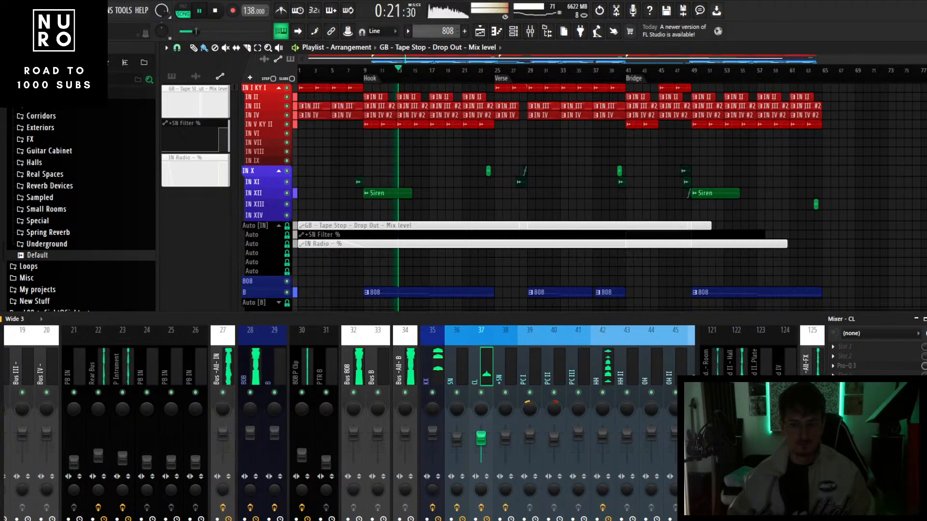
left_click(880, 366)
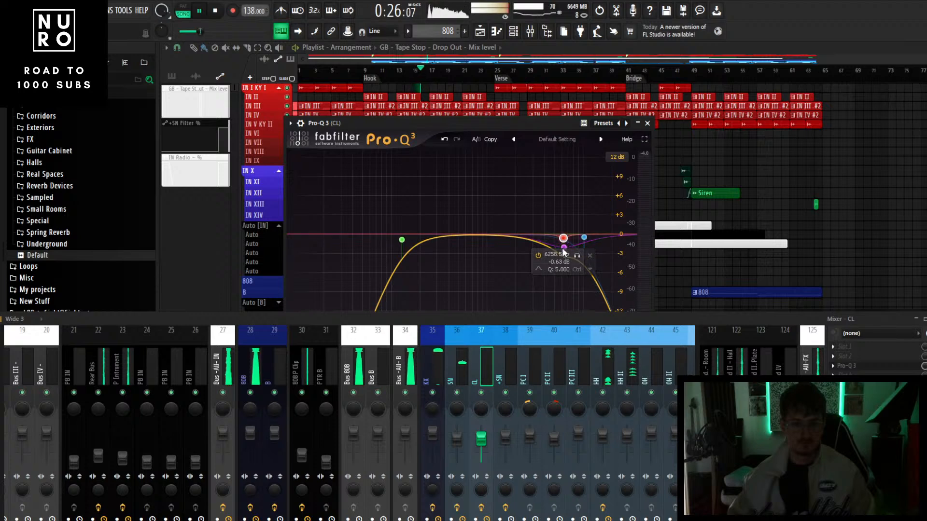
- Delete the narrow band near 6.3 kHz from the CL equalizer and lower the frequency of its high cut
right_click(564, 239)
left_click(590, 333)
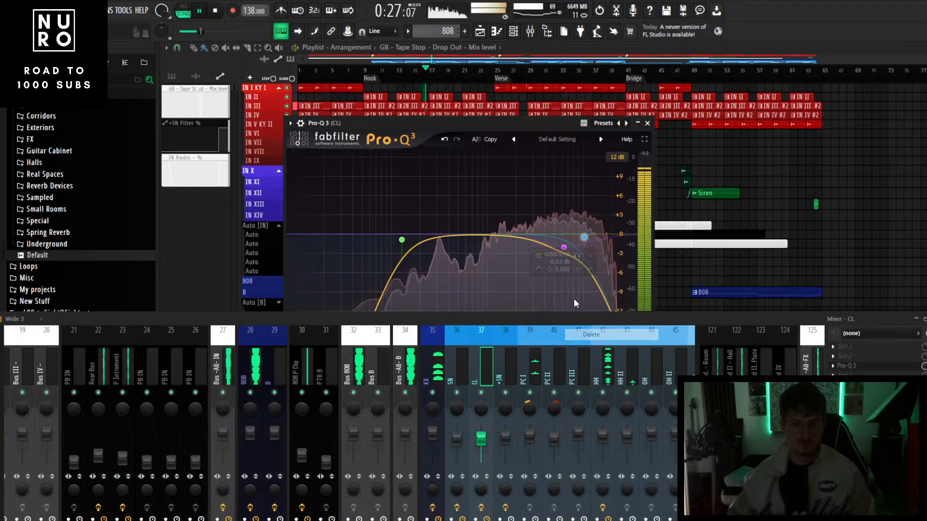
left_click(564, 249)
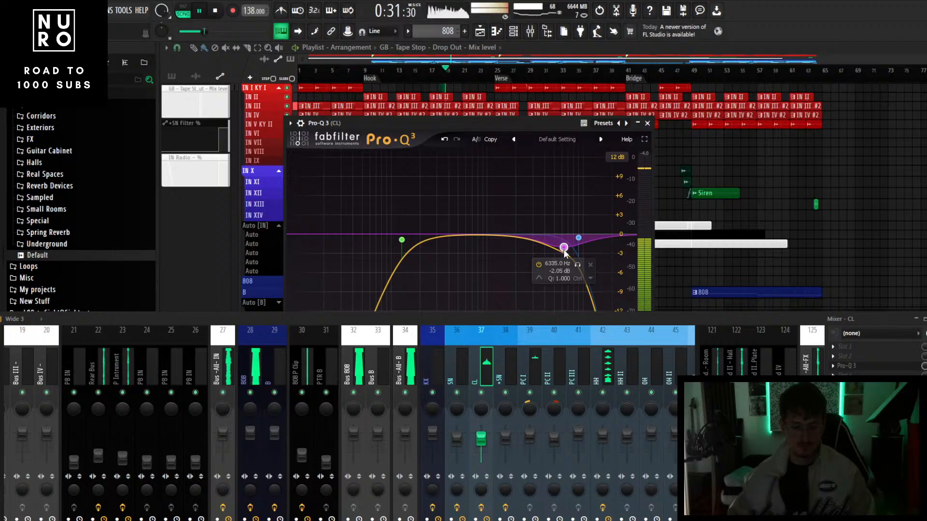
- Open the SN track's Pro-Q 3, lower its high cut to about 13.3 kHz, and close the equalizer
left_click(462, 365)
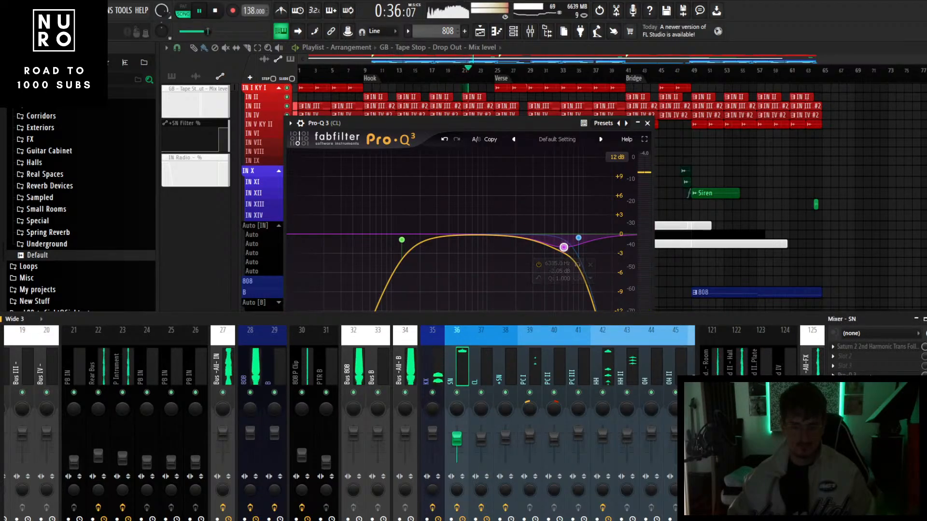
left_click(882, 373)
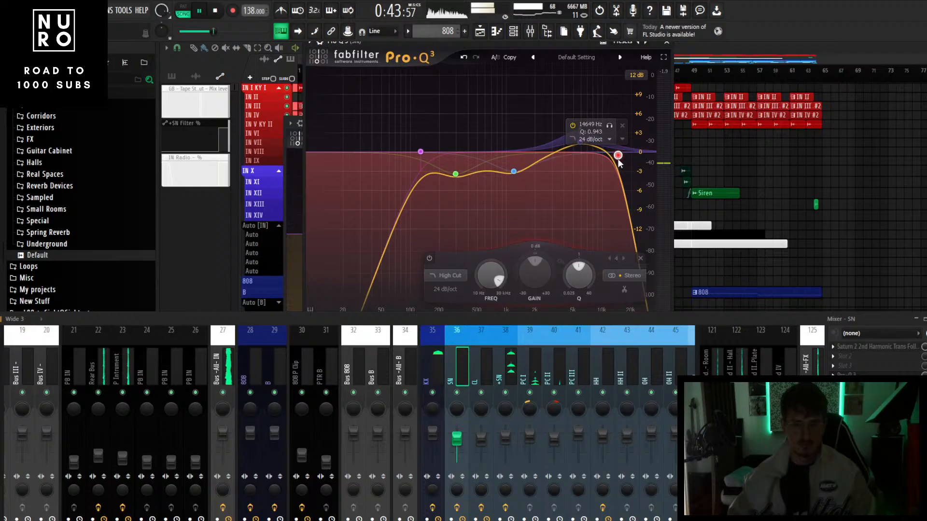
left_click_drag(616, 151, 614, 159)
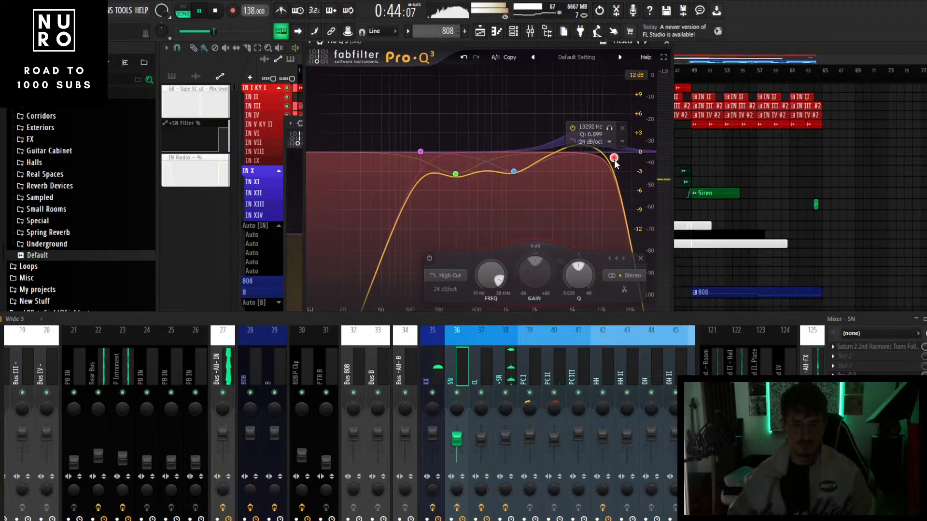
left_click(667, 43)
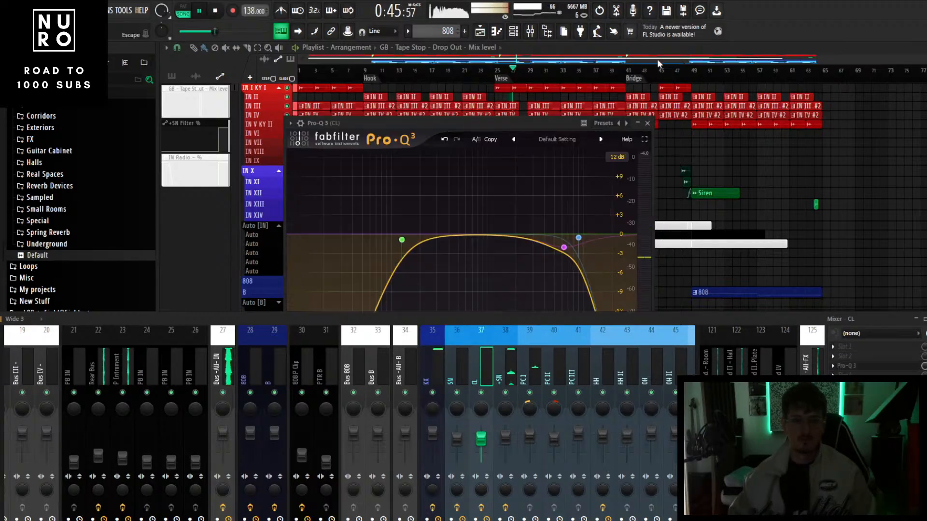
- Check the +SN mixer track's effects and send routing, and close the mixer and the CL equalizer
left_click(508, 370)
left_click_drag(548, 320, 551, 237)
scroll(535, 275, "down", 5)
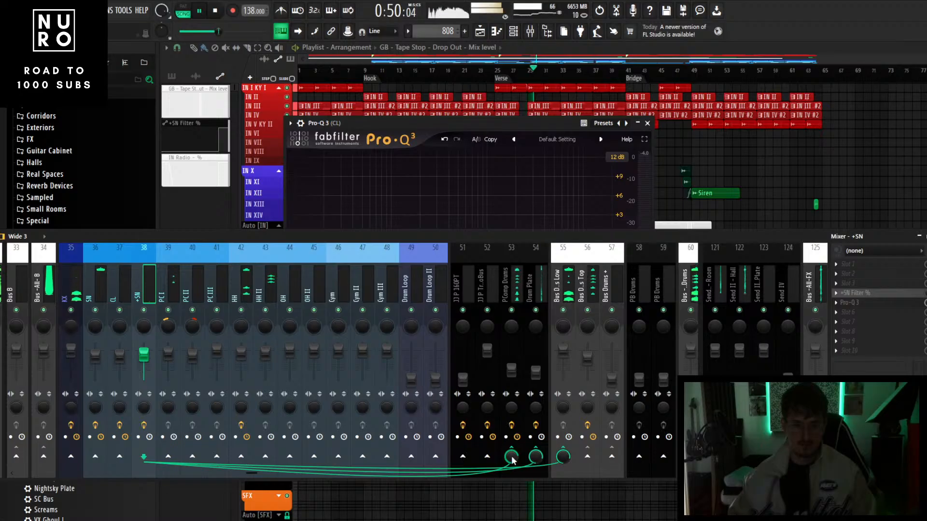
key("F9")
left_click(647, 123)
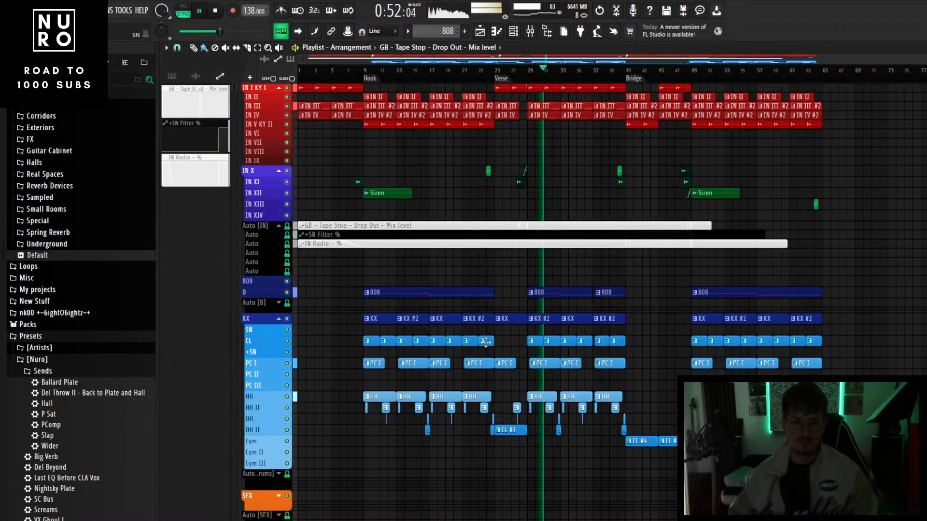
- Open the CL #3 pattern clip at the start of the Verse in the piano roll
scroll(507, 381, "up", 3)
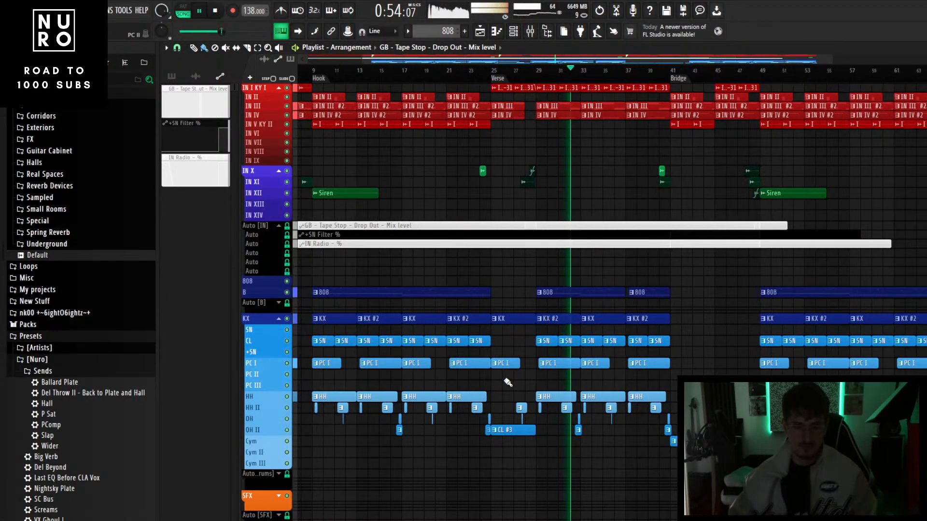
scroll(508, 383, "up", 2)
scroll(508, 382, "up", 1)
scroll(507, 383, "down", 2)
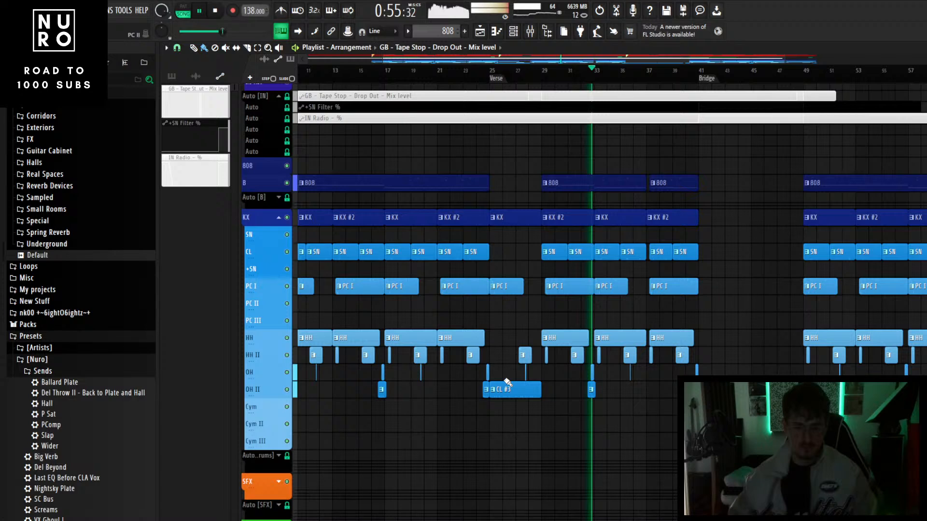
scroll(508, 381, "up", 2)
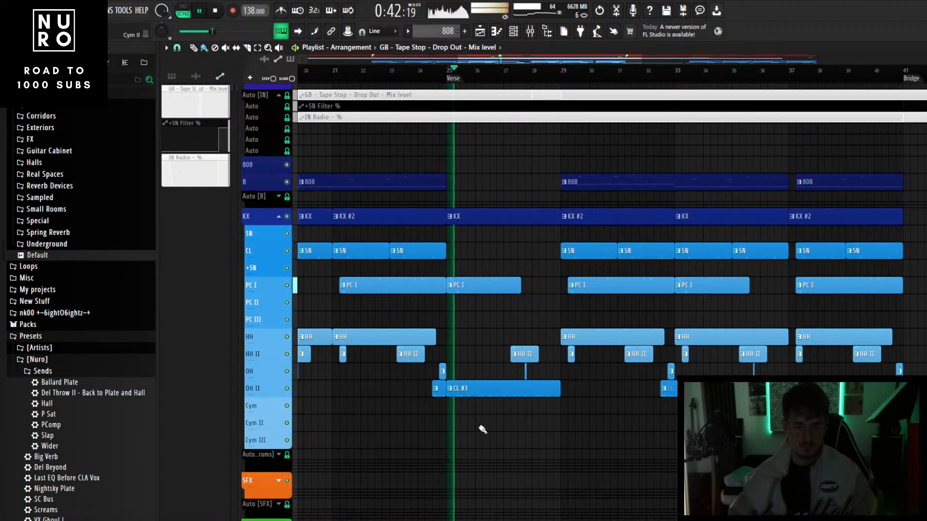
double_click(503, 387)
- Lower the last Snare (3) note of the CL #3 pattern to A4, listen to it, and stop playback
scroll(539, 375, "down", 4)
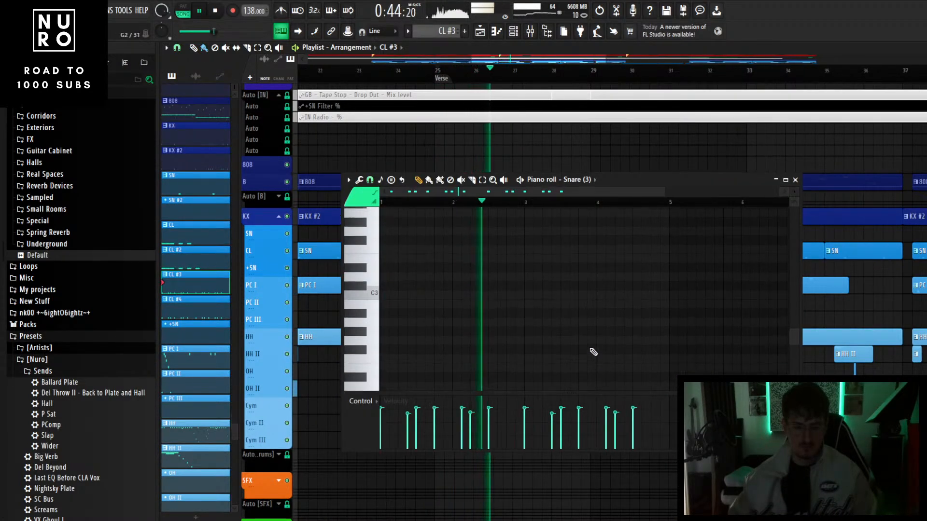
scroll(626, 349, "up", 6)
scroll(627, 351, "up", 4)
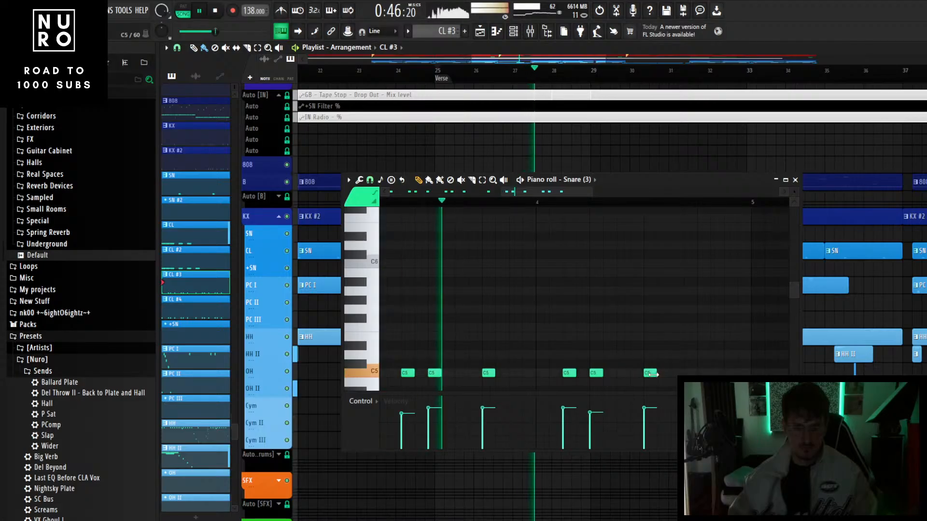
scroll(651, 383, "down", 1)
left_click_drag(650, 354, 652, 380)
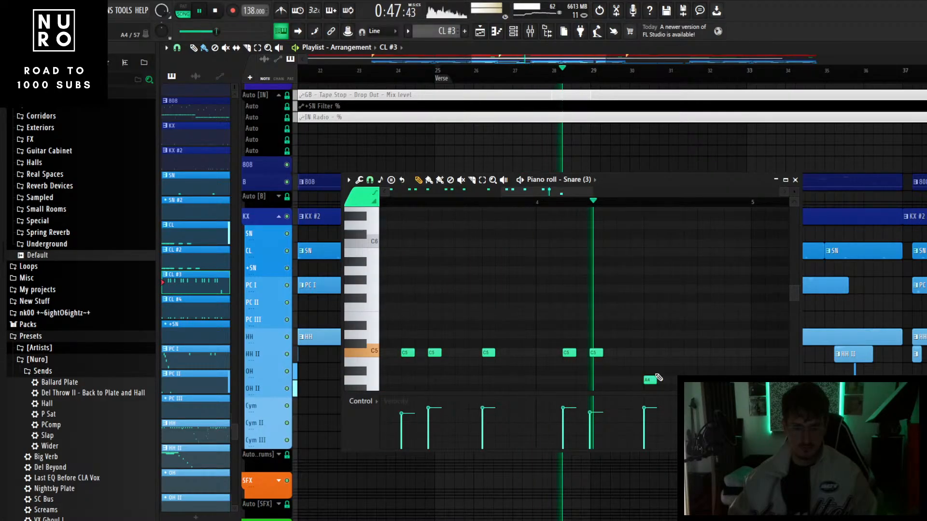
scroll(661, 313, "down", 1)
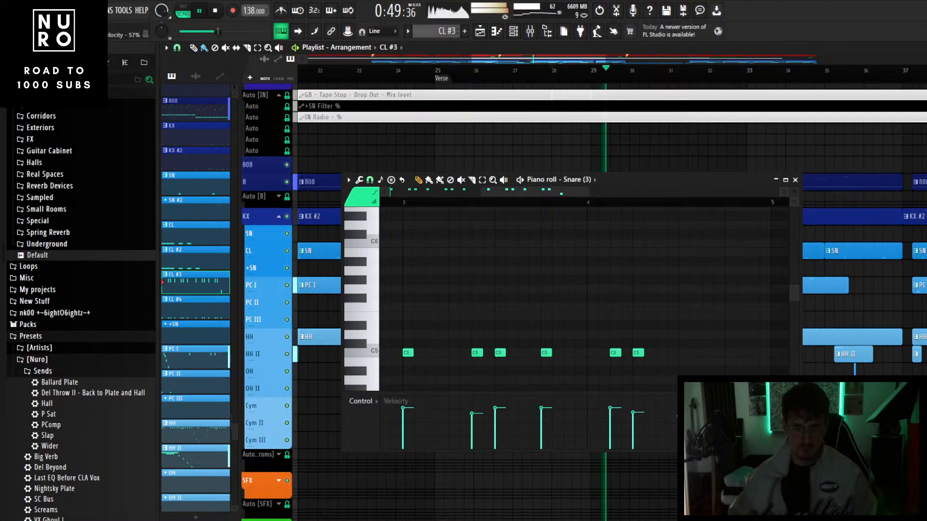
key("space")
scroll(676, 371, "down", 2)
left_click(683, 371)
scroll(678, 371, "down", 3)
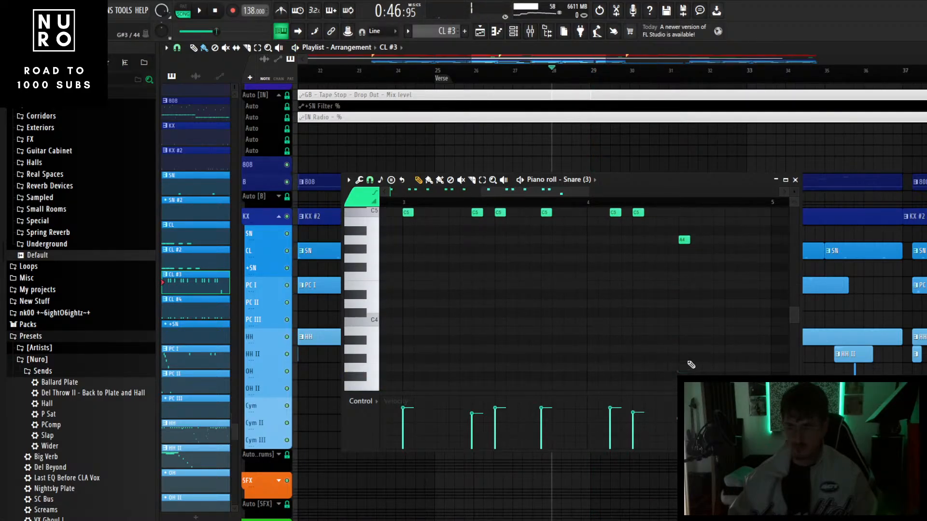
- Close the piano roll and return to the full arrangement to play the song from the start
left_click(795, 180)
scroll(655, 242, "down", 4)
scroll(656, 242, "down", 3)
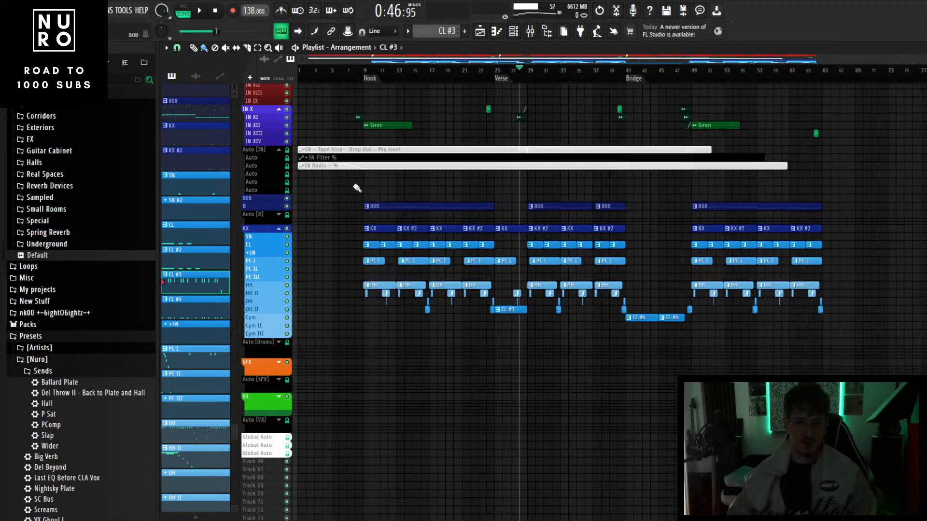
scroll(333, 183, "up", 2)
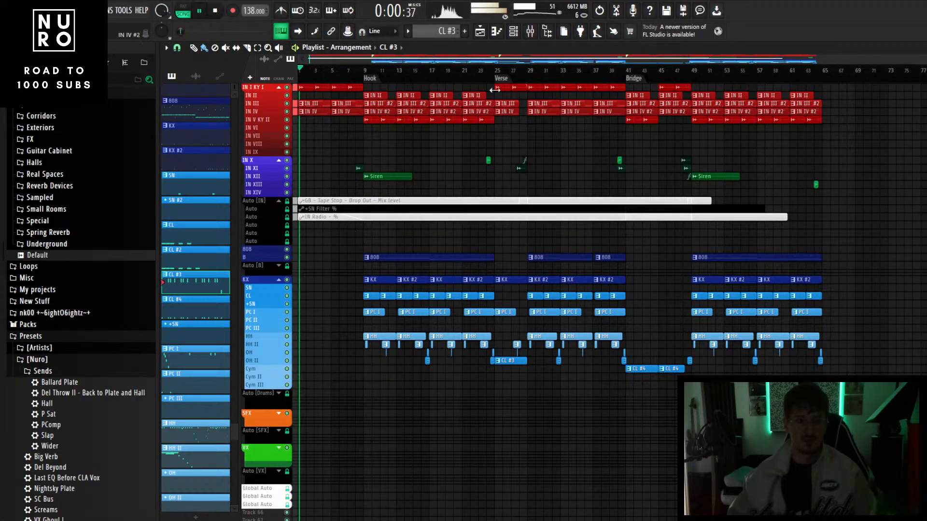
- Insert Decapitator on the Master mixer track after ProQ Balance, and adjust its drive while the song plays
key("F9")
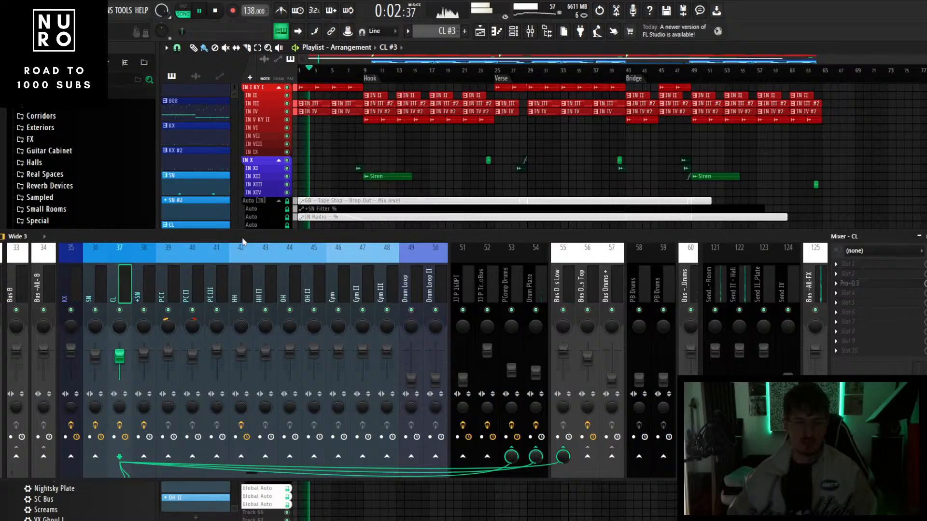
left_click_drag(243, 239, 308, 236)
left_click(59, 280)
left_click_drag(382, 235, 318, 236)
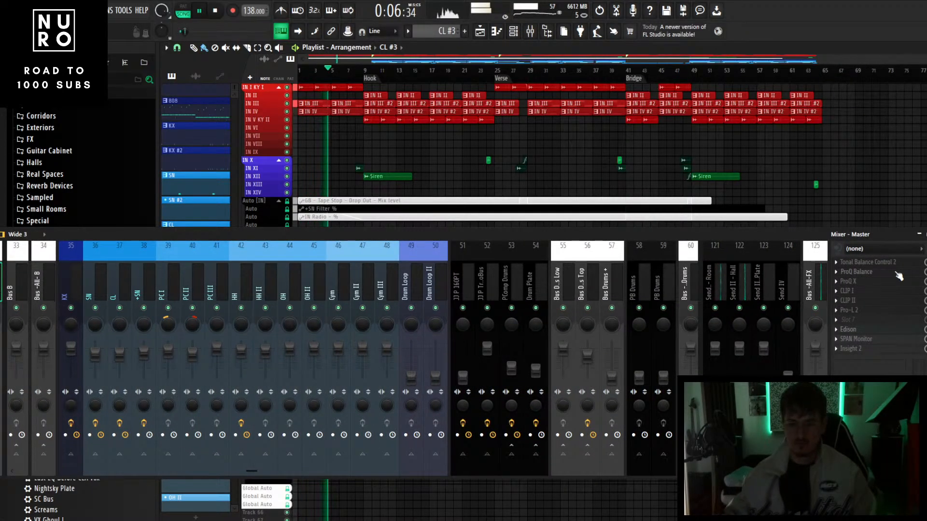
left_click(880, 322)
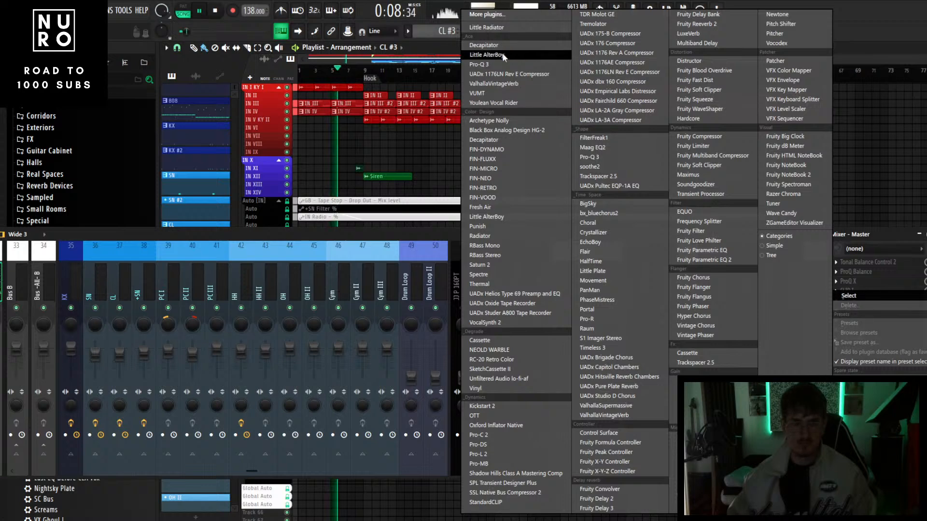
left_click(483, 47)
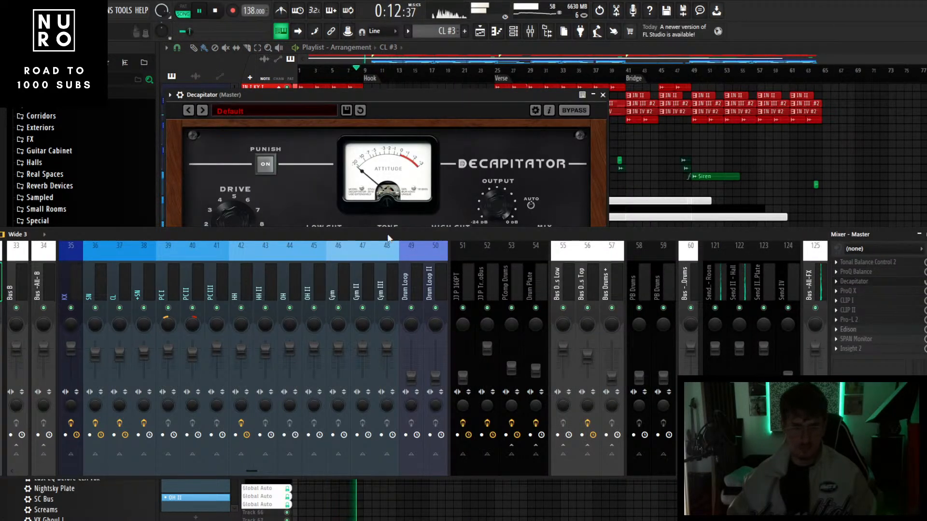
left_click_drag(387, 237, 384, 297)
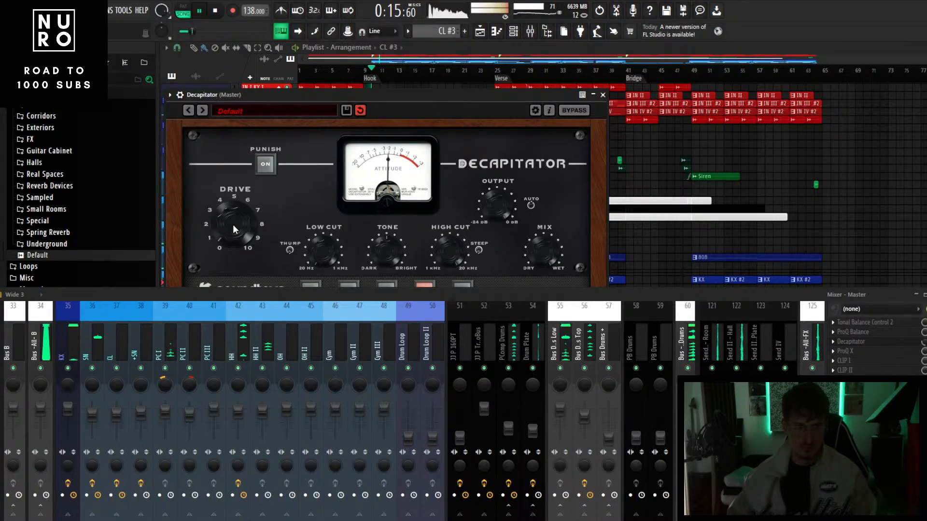
left_click_drag(232, 224, 236, 215)
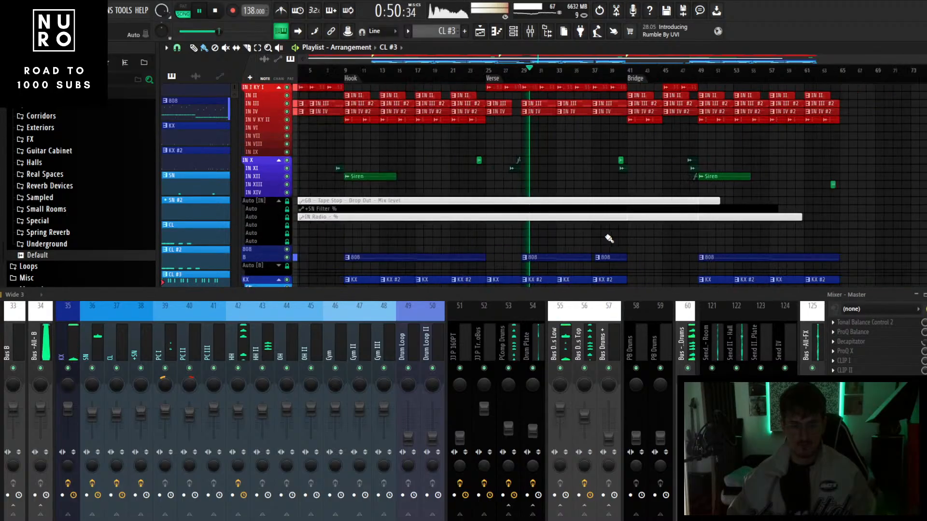
- Inspect the effects and send routing of the KX, JJ P Transient and JJ P 160PT mixer tracks
left_click_drag(527, 296, 552, 286)
scroll(416, 328, "left", 6)
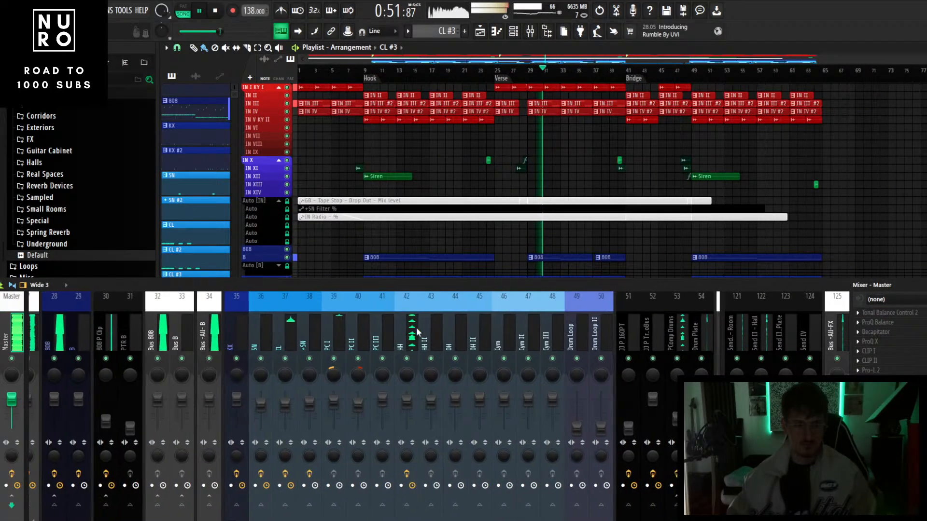
left_click(236, 326)
left_click_drag(414, 287, 428, 238)
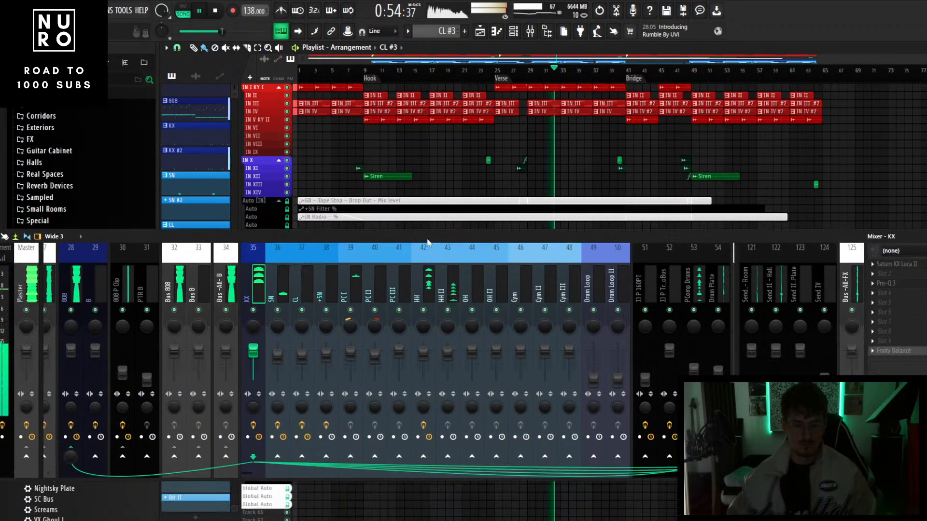
scroll(409, 280, "right", 8)
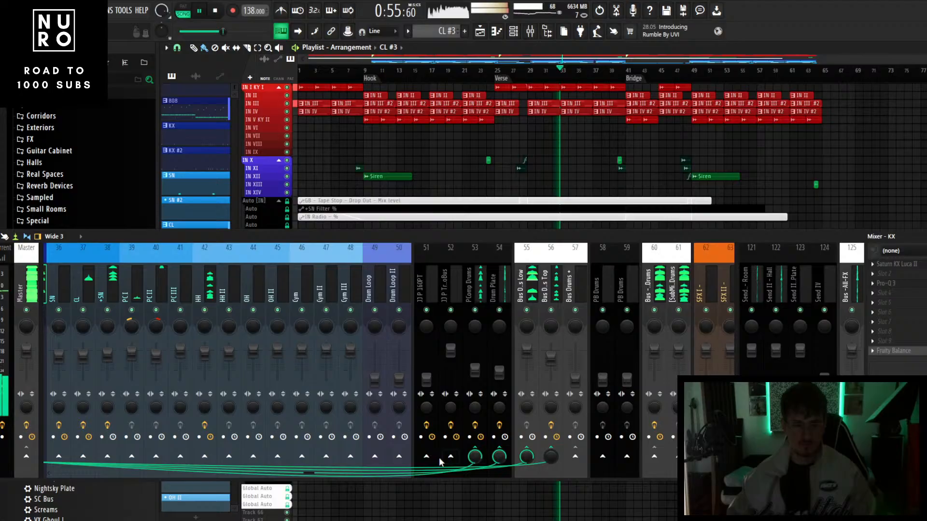
scroll(171, 291, "left", 6)
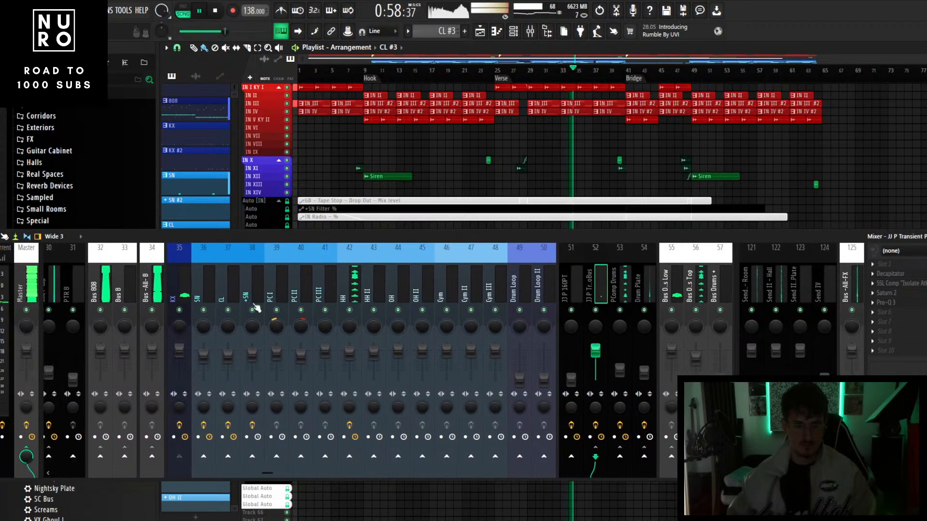
left_click(581, 377)
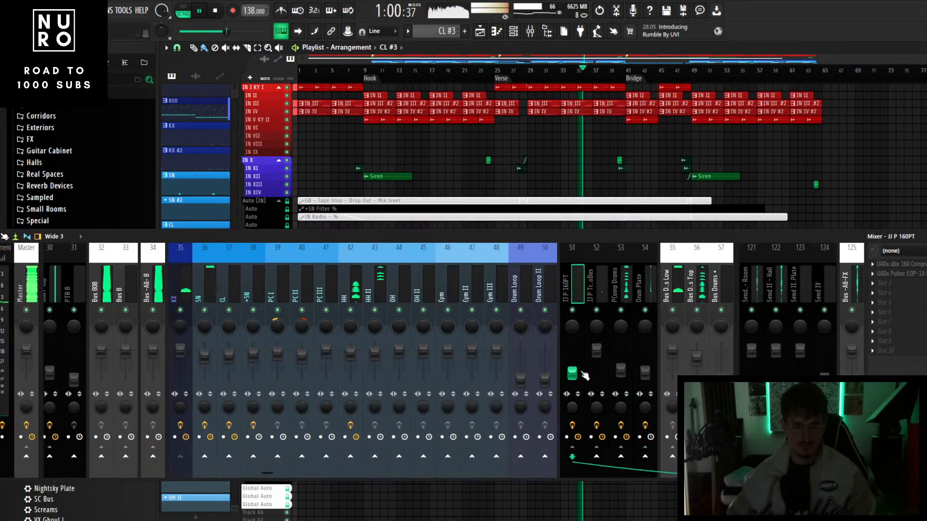
- Raise the JJ P 160PT track's level slightly and add Pro-Q 3 to its effects
left_click_drag(741, 237, 686, 234)
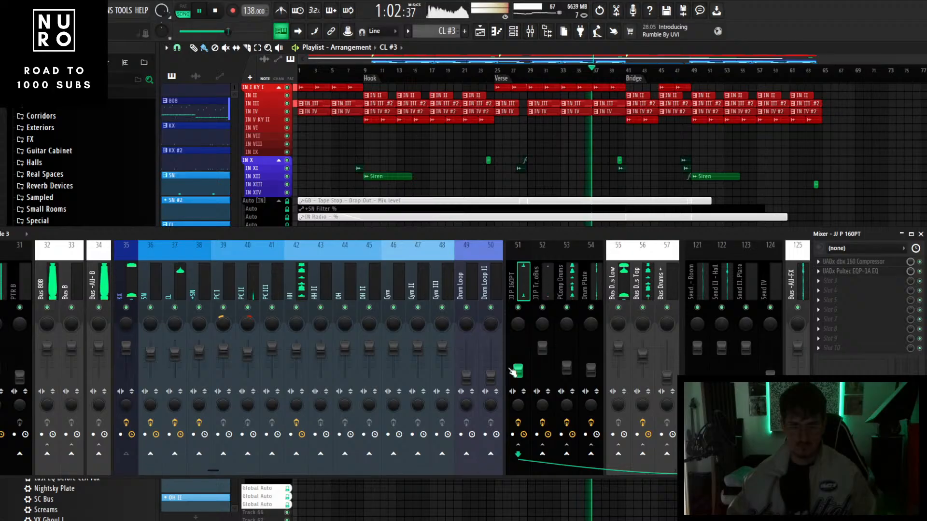
left_click_drag(517, 371, 530, 367)
left_click(819, 281)
mouse_move(826, 296)
left_click(457, 65)
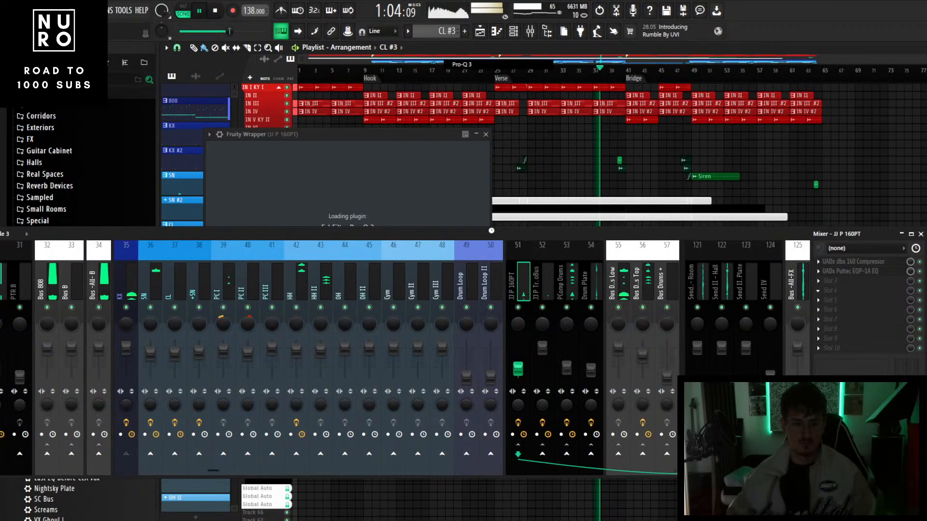
- Cut JJ P 160PT with a low shelf of about -5.76 dB at 803 Hz, raise its fader slightly, and close the equalizer
left_click_drag(460, 234, 455, 416)
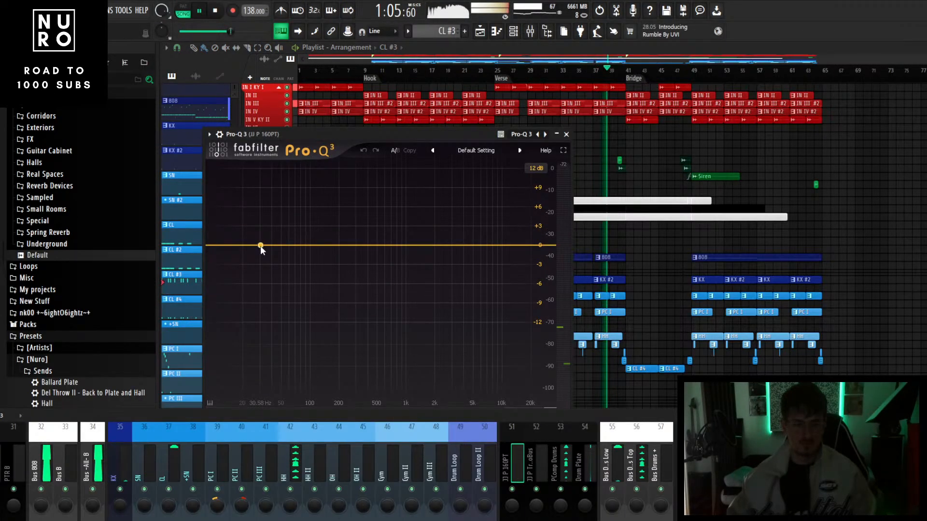
left_click_drag(260, 245, 395, 264)
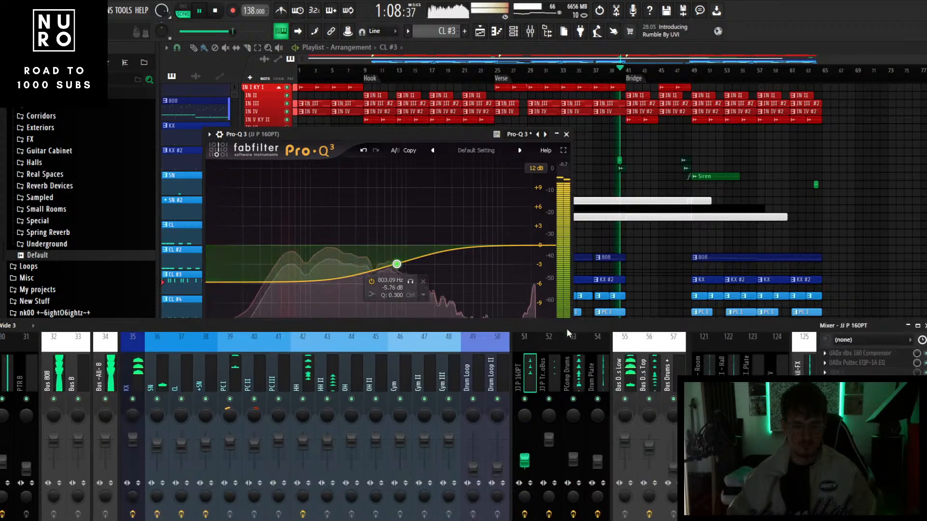
left_click_drag(524, 460, 524, 457)
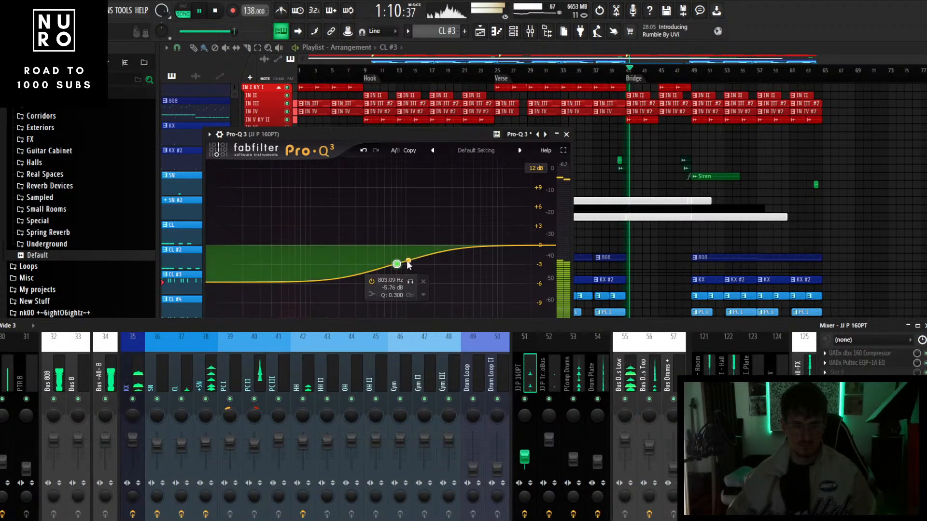
mouse_move(304, 285)
left_mouse_down()
mouse_move(269, 284)
mouse_move(294, 281)
left_mouse_up()
left_click(567, 134)
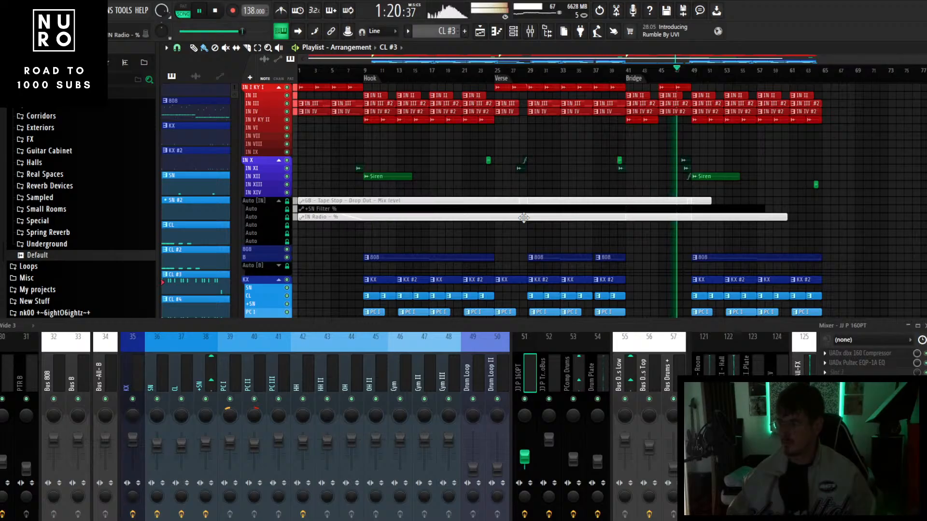
- Stop playback at bar 49, solo the B playlist track, and enable the KX track alongside it
scroll(729, 246, "up", 4)
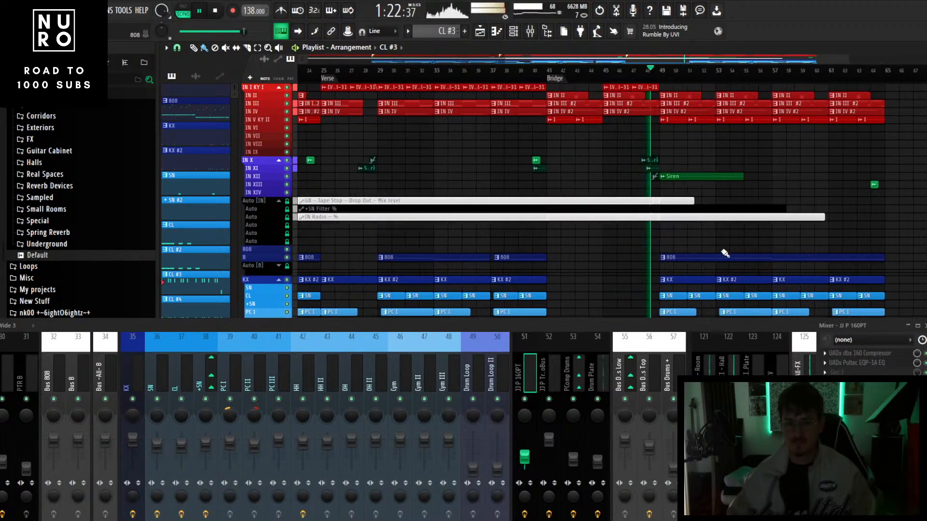
scroll(672, 268, "down", 2)
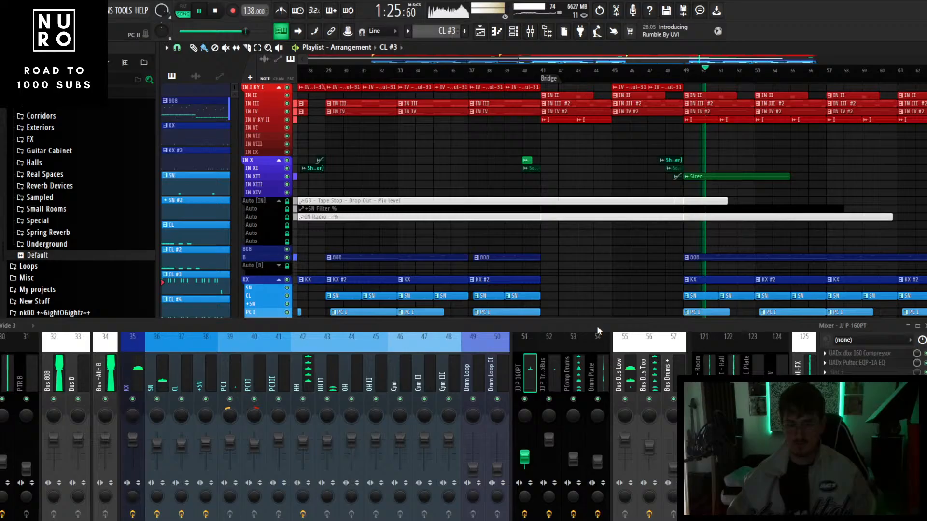
left_click_drag(597, 326, 583, 357)
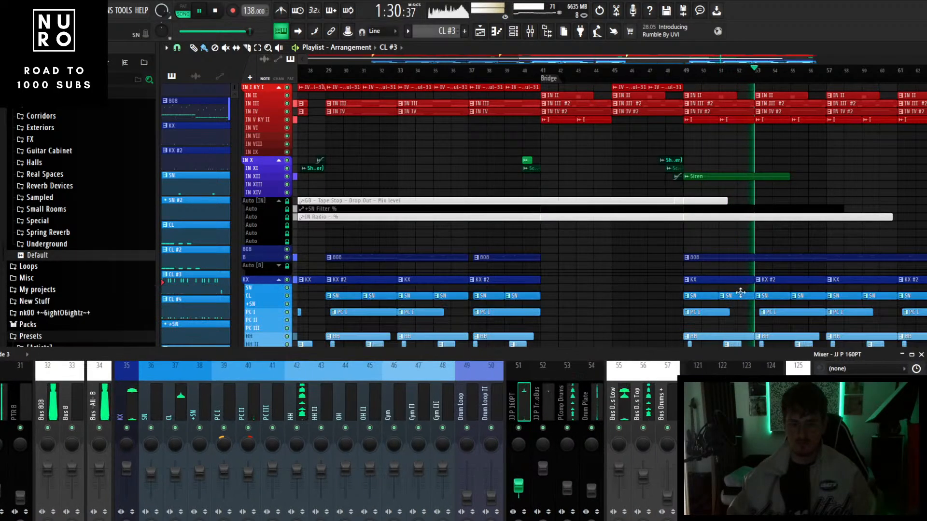
scroll(751, 292, "up", 4)
scroll(752, 292, "up", 6)
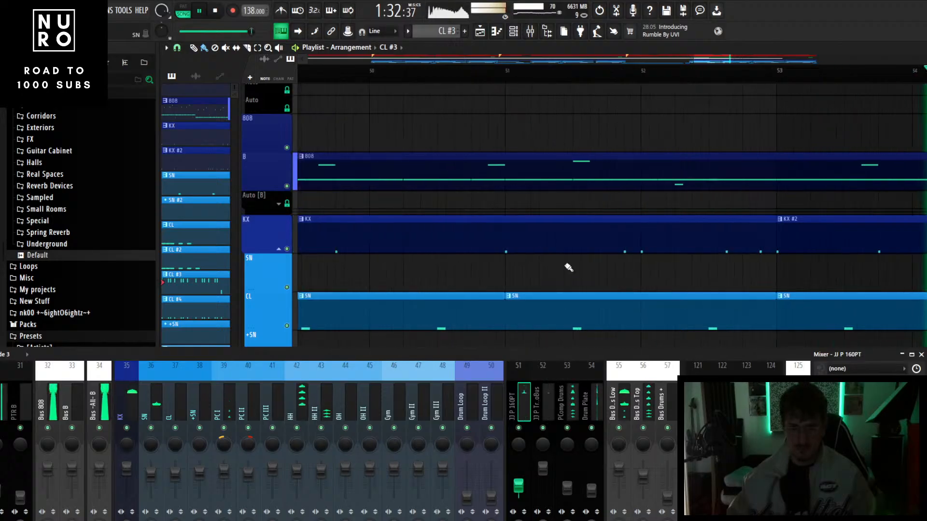
scroll(568, 266, "up", 2)
scroll(568, 266, "up", 2)
scroll(513, 204, "down", 3)
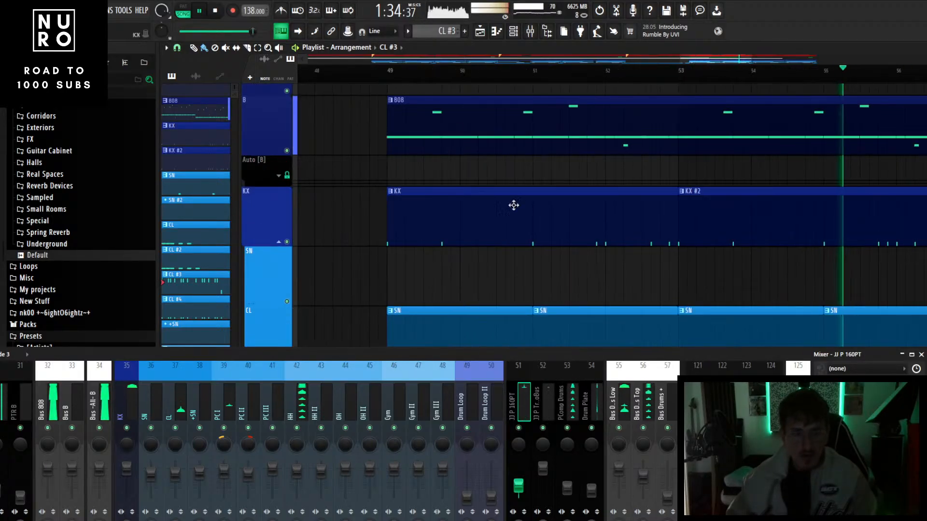
key("space")
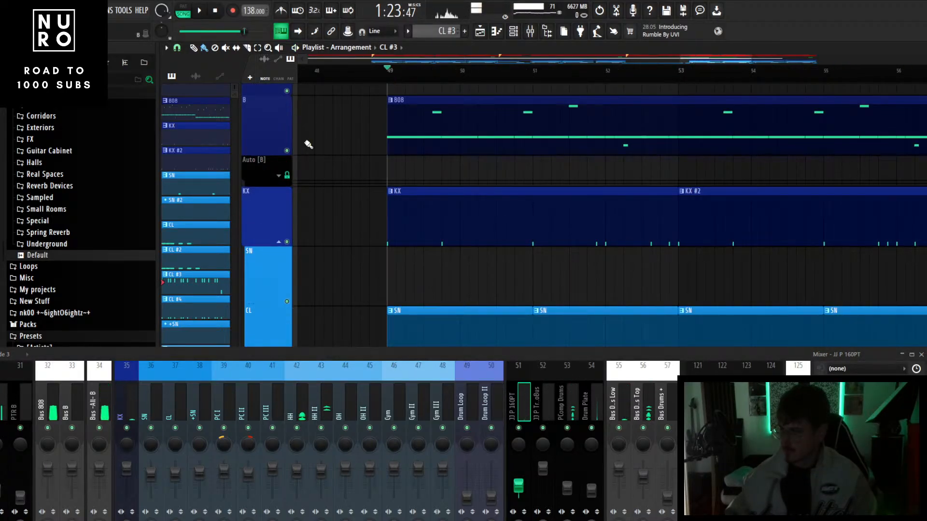
right_click(287, 150)
left_click(287, 242)
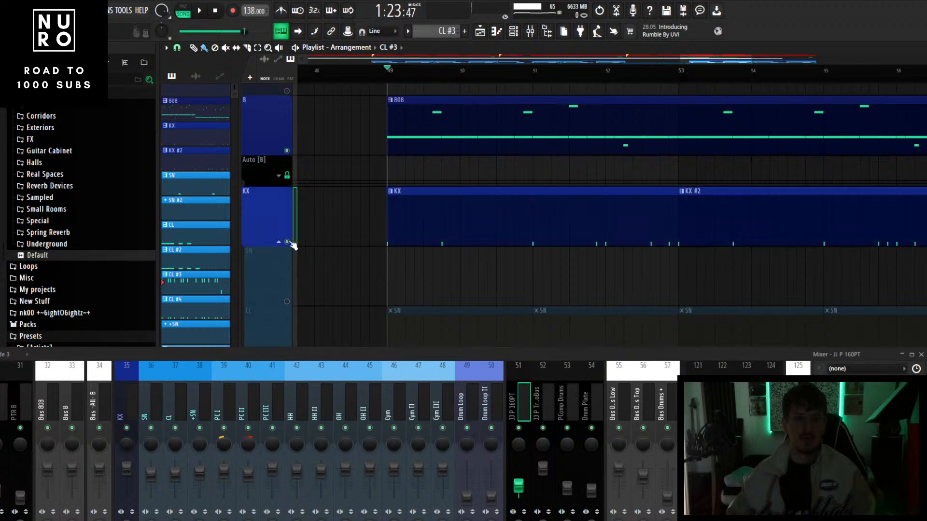
- Open the KX pattern clip at bar 49 in the piano roll and play it with the 808
scroll(485, 215, "up", 2)
double_click(485, 215)
scroll(585, 282, "down", 4)
scroll(590, 287, "up", 4)
scroll(521, 277, "down", 2)
key("space")
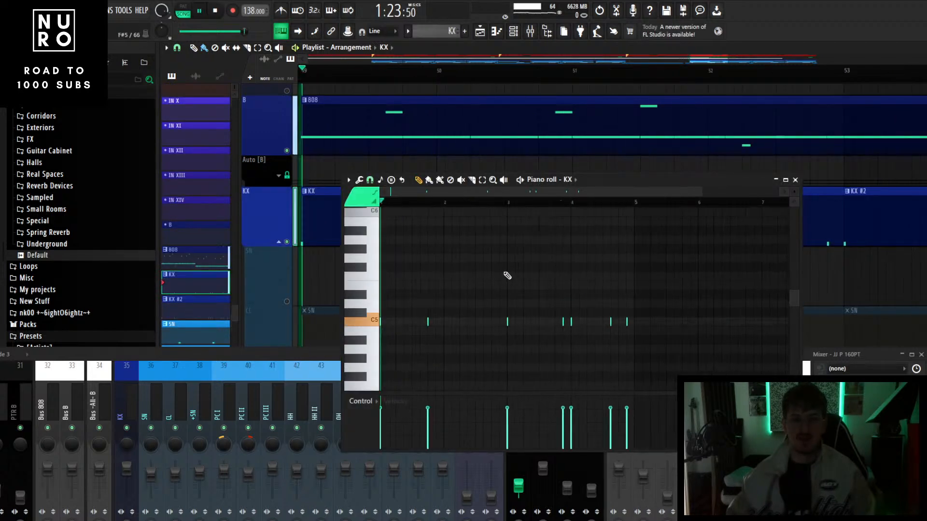
- Listen to the KX kick notes against the 808, examine those between bars 3 and 5, and stop playback
scroll(457, 285, "up", 1)
scroll(492, 292, "up", 3)
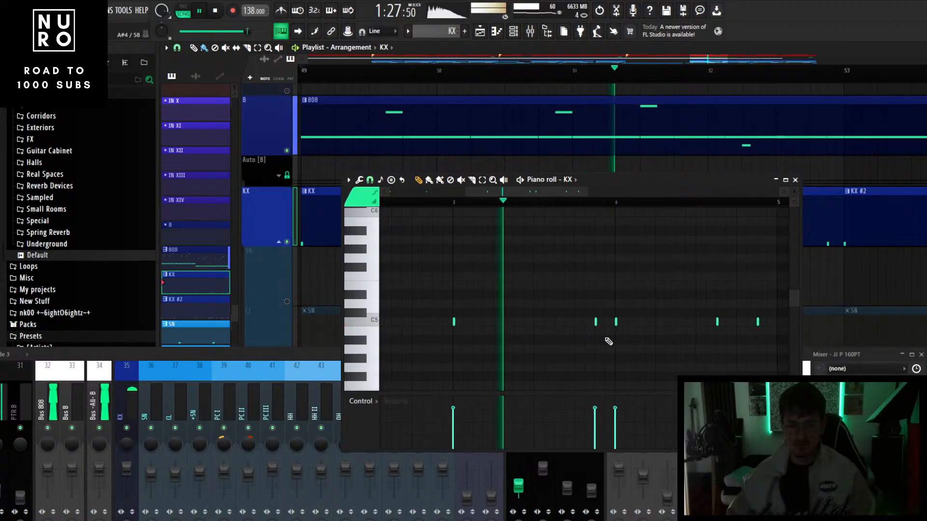
scroll(608, 342, "up", 3)
scroll(559, 322, "down", 5)
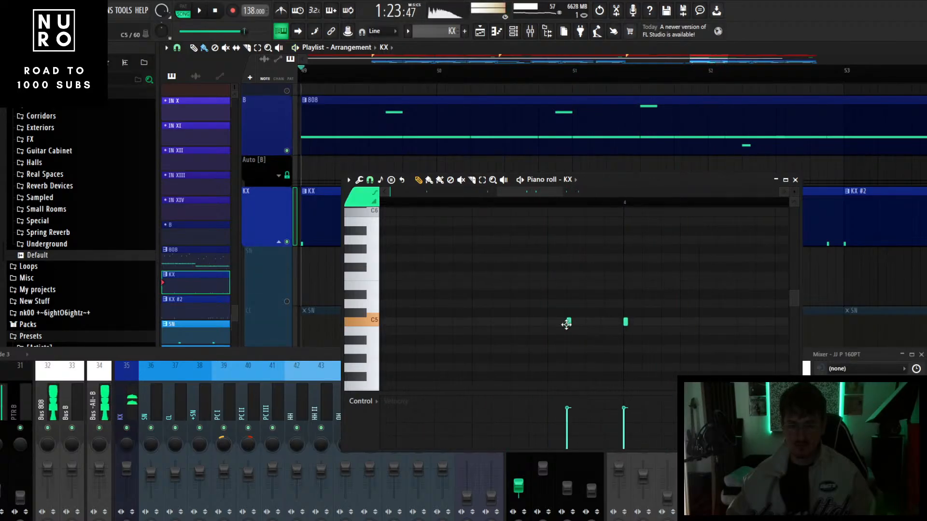
scroll(546, 304, "down", 2)
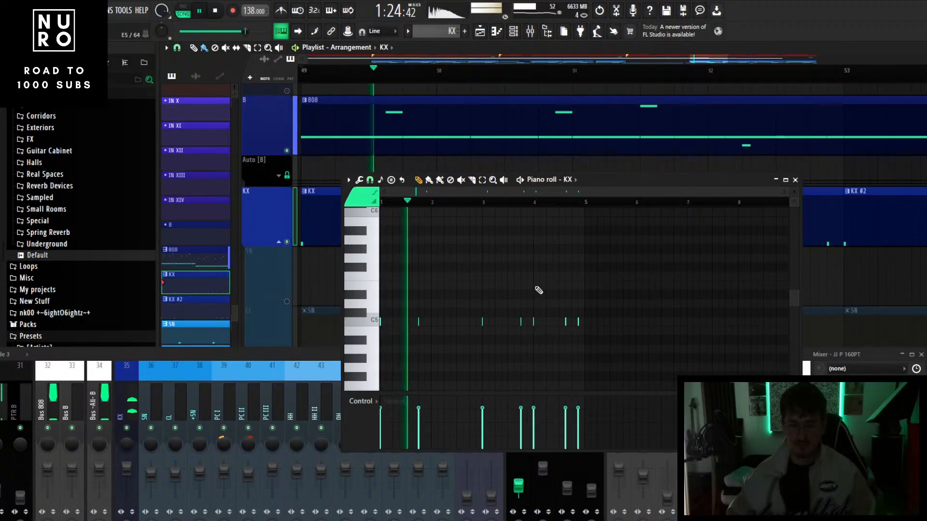
scroll(539, 290, "up", 4)
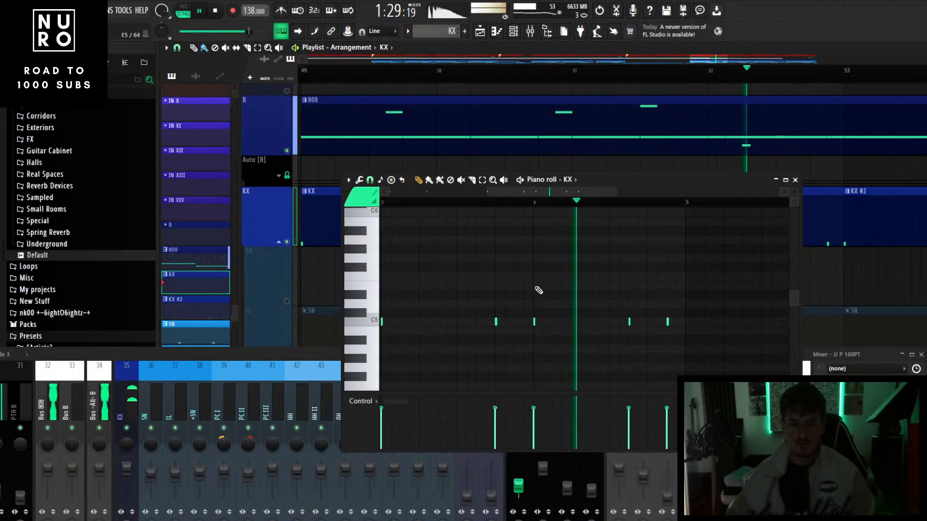
scroll(535, 332, "up", 1)
key("space")
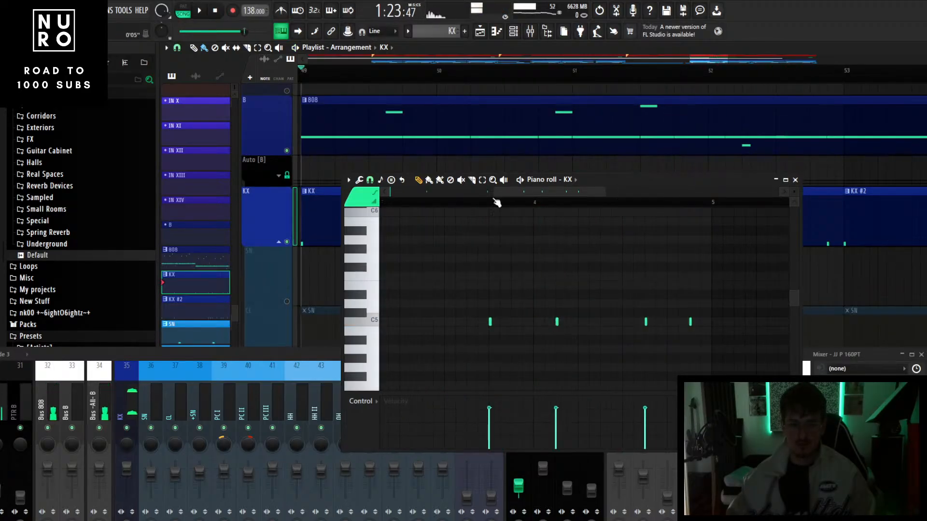
- Try placing the KX kick note at bar 4 slightly later, replaying from just before it
left_click(494, 200)
key("space")
key("space")
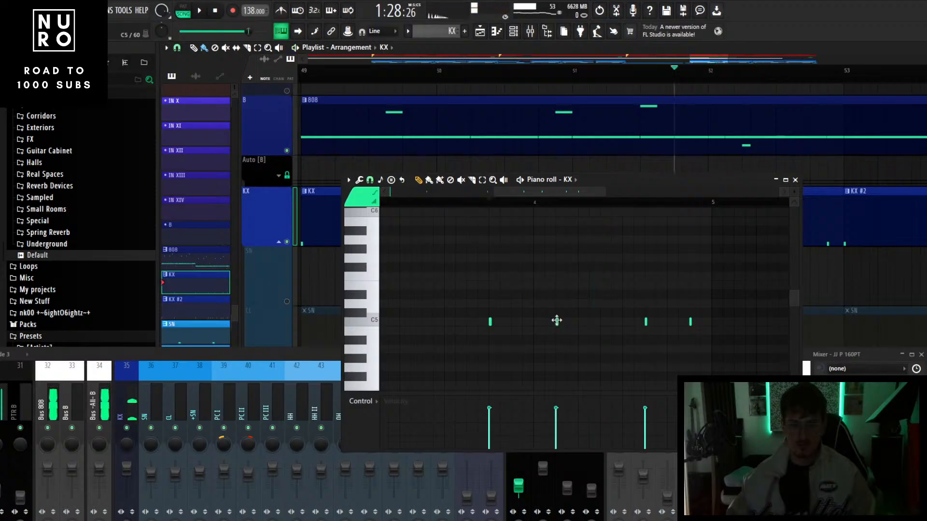
left_click_drag(570, 321, 559, 321)
key("space")
scroll(558, 324, "down", 1)
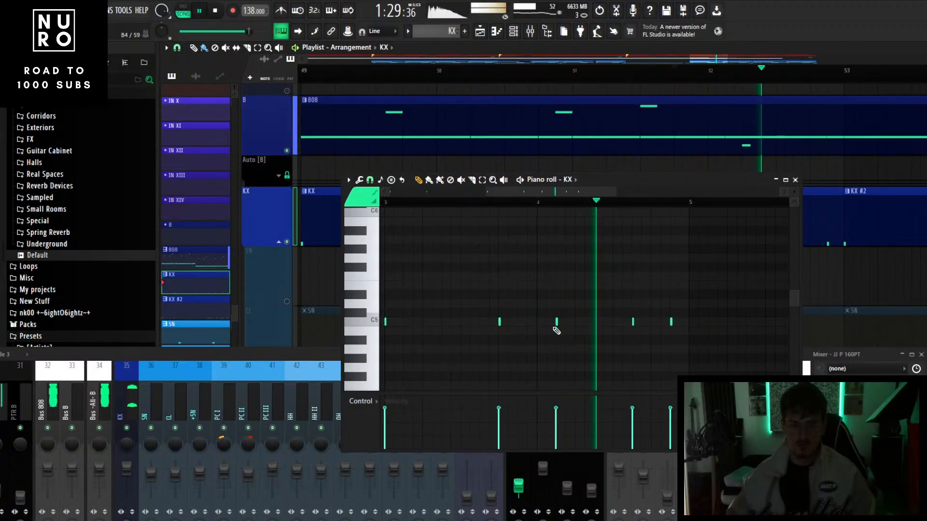
key("space")
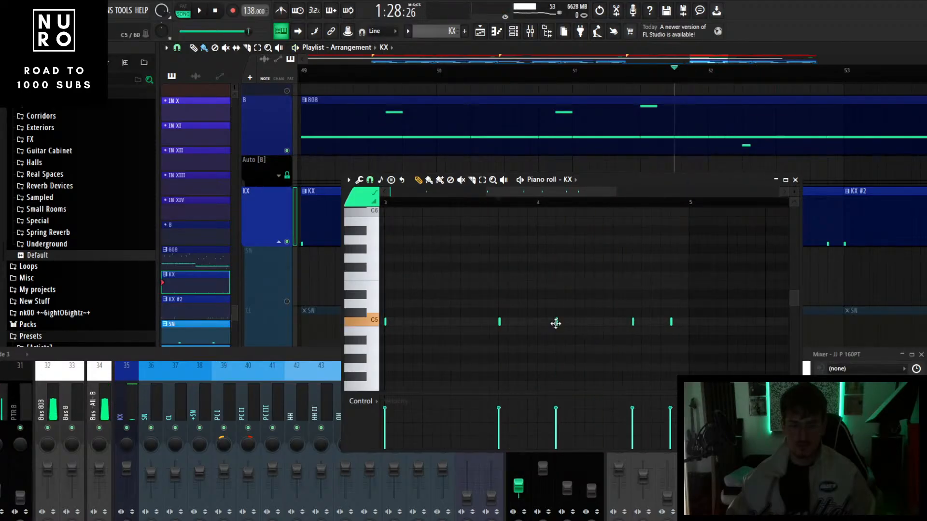
scroll(574, 316, "up", 2)
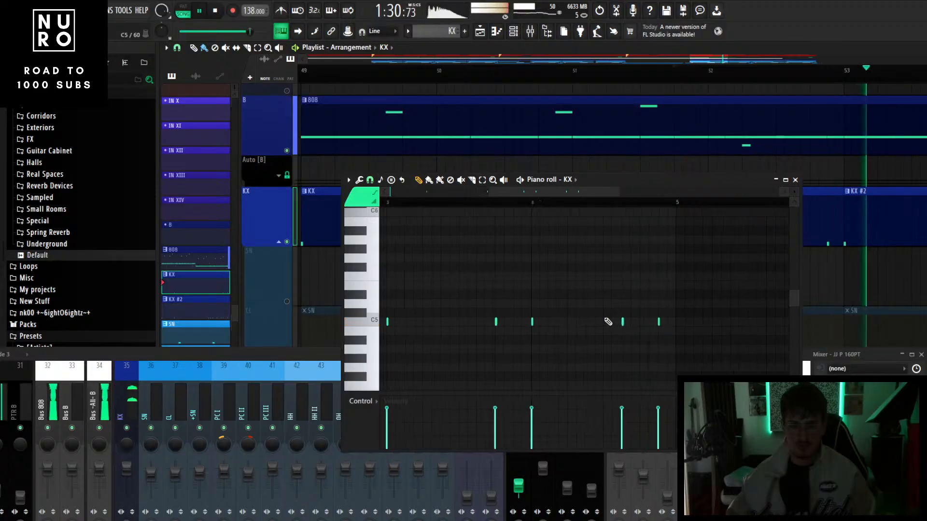
- Delete the KX kick note between the bar 4 downbeat and the pattern's last note, and replay the section
key("space")
key("space")
right_click(623, 321)
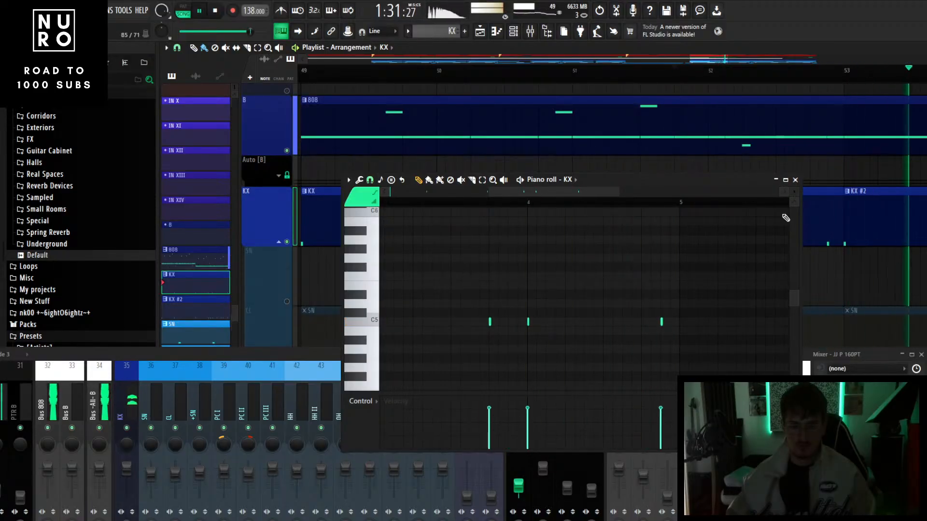
- Close the KX piano roll, listen to the soloed kick and 808 from bar 53 to about bar 61, and stop playback
left_click(795, 179)
scroll(692, 230, "down", 2)
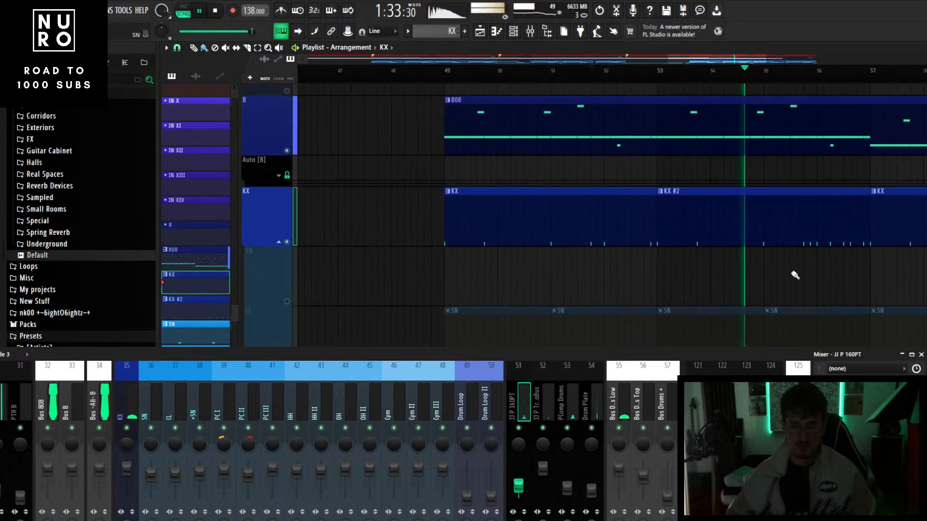
scroll(794, 274, "up", 2)
scroll(795, 275, "down", 2)
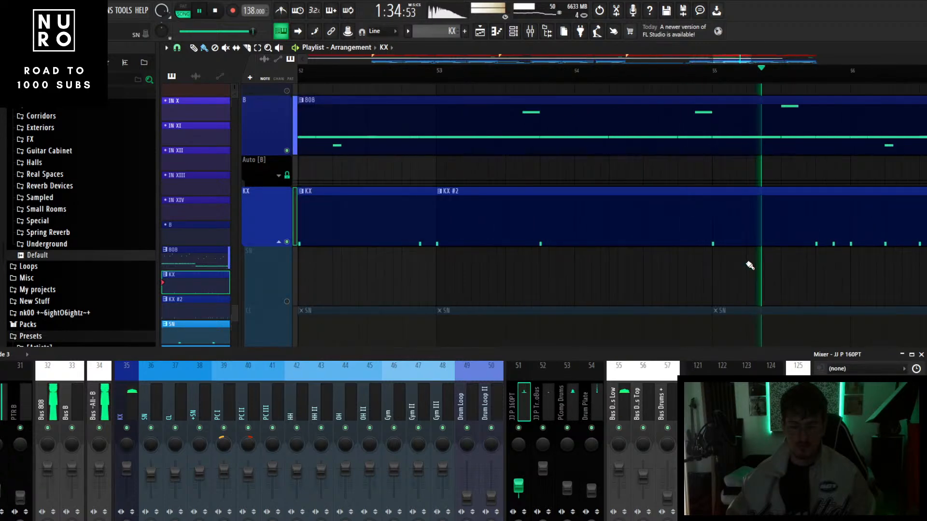
scroll(813, 268, "down", 4)
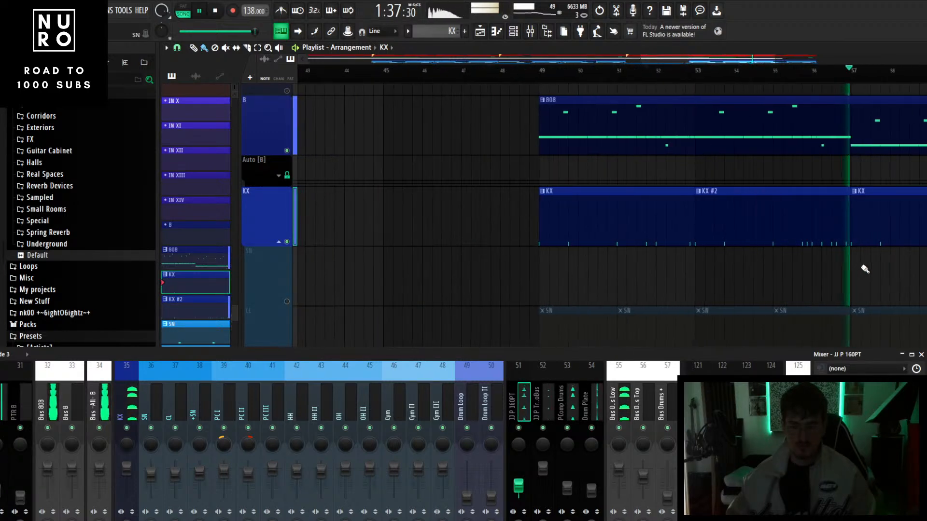
scroll(865, 269, "down", 3)
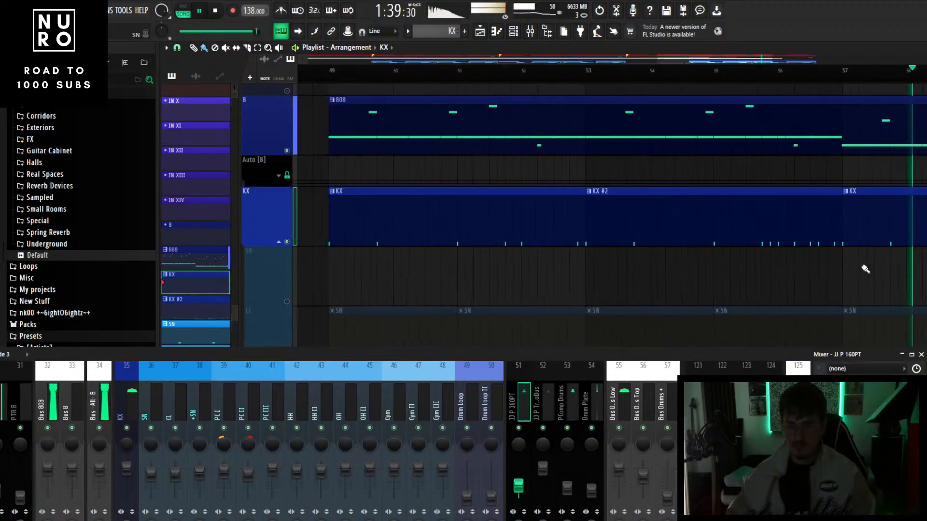
scroll(888, 273, "up", 5)
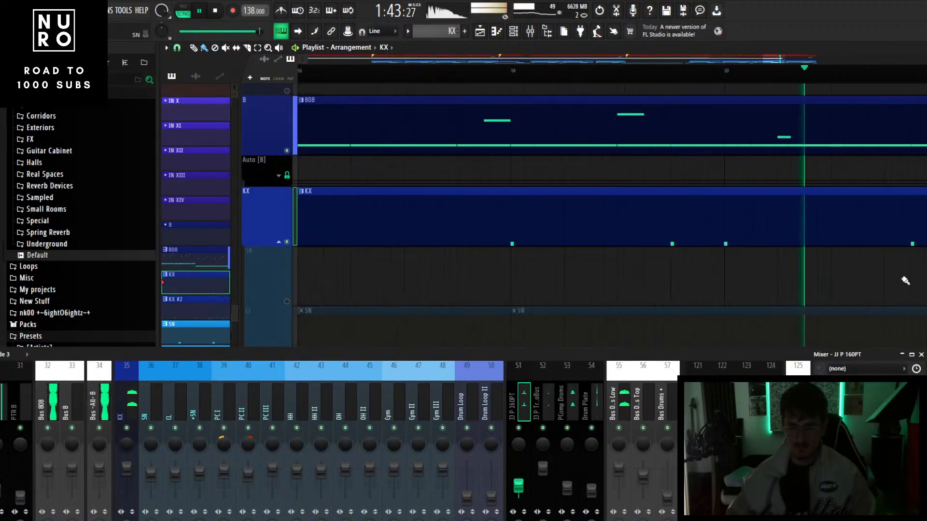
scroll(877, 280, "down", 2)
scroll(877, 280, "down", 3)
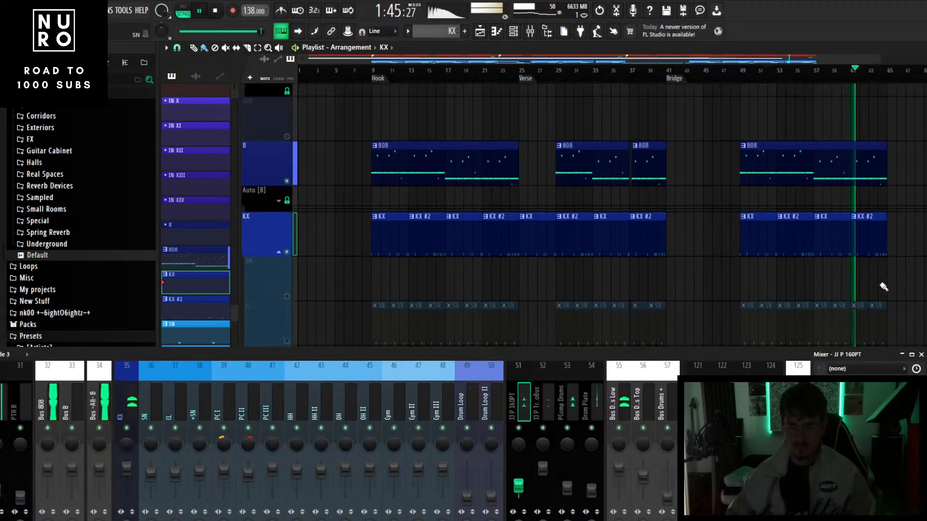
scroll(878, 282, "up", 2)
key("space")
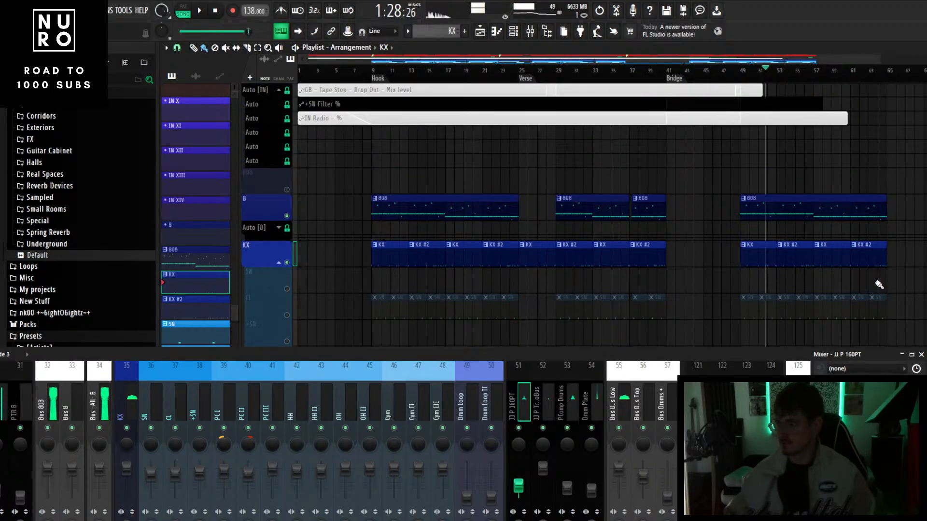
- Turn off the kick and 808 solo so that all playlist tracks are active
scroll(321, 258, "up", 6)
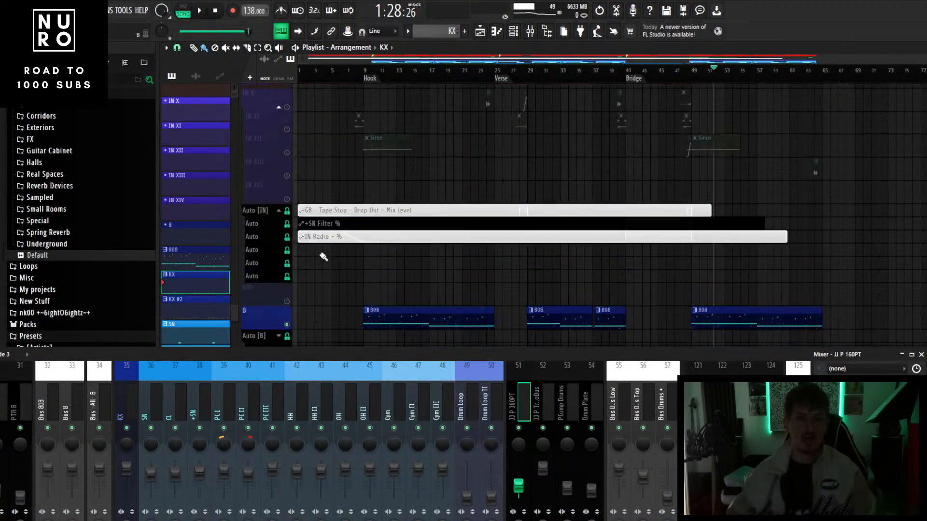
right_click(288, 123)
scroll(308, 135, "up", 5)
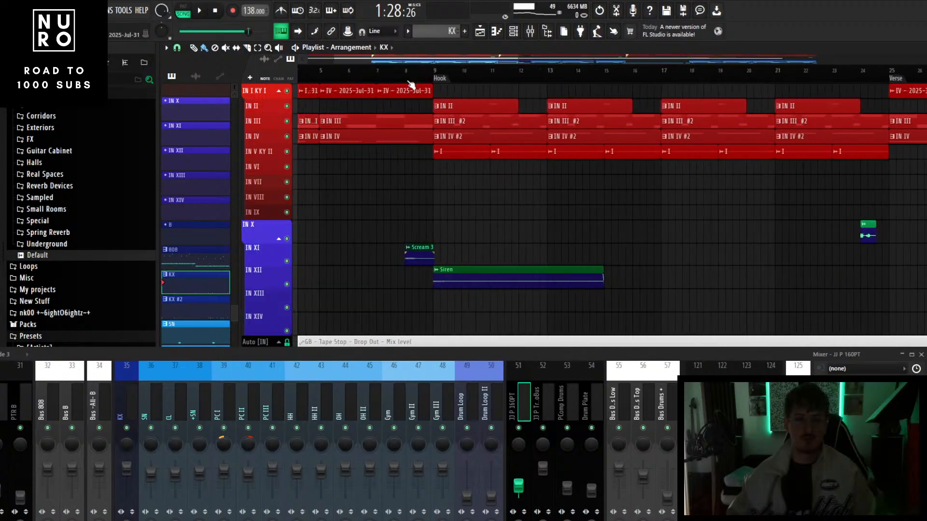
scroll(550, 182, "down", 4)
scroll(553, 189, "down", 4)
scroll(549, 162, "right", 2)
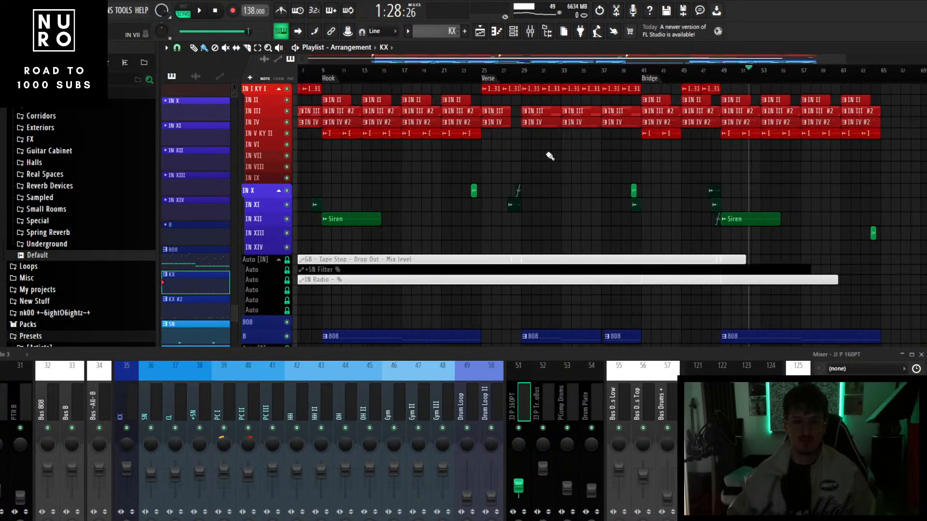
- Play the full arrangement from the Verse marker at bar 25, examine its clips up to the Bridge, and stop playback
scroll(540, 150, "up", 4)
scroll(436, 143, "up", 3)
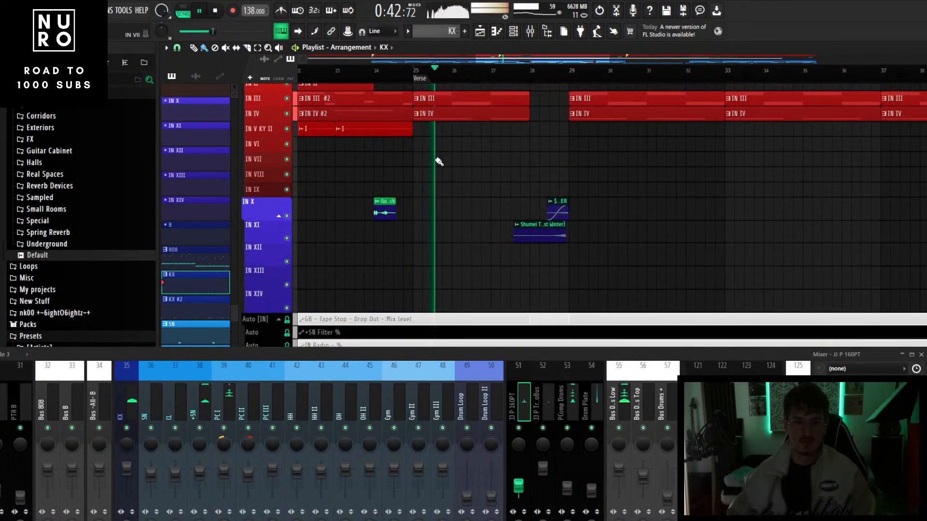
scroll(463, 182, "down", 3)
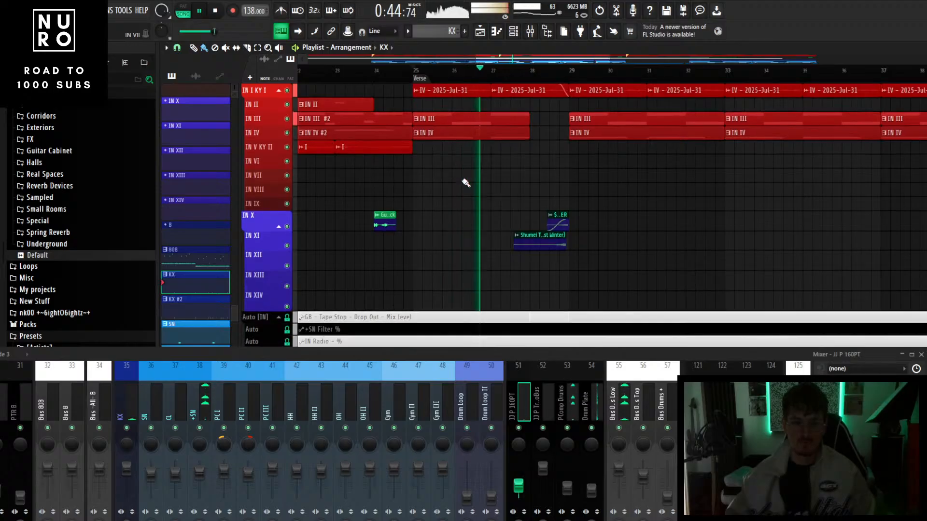
scroll(550, 166, "down", 2)
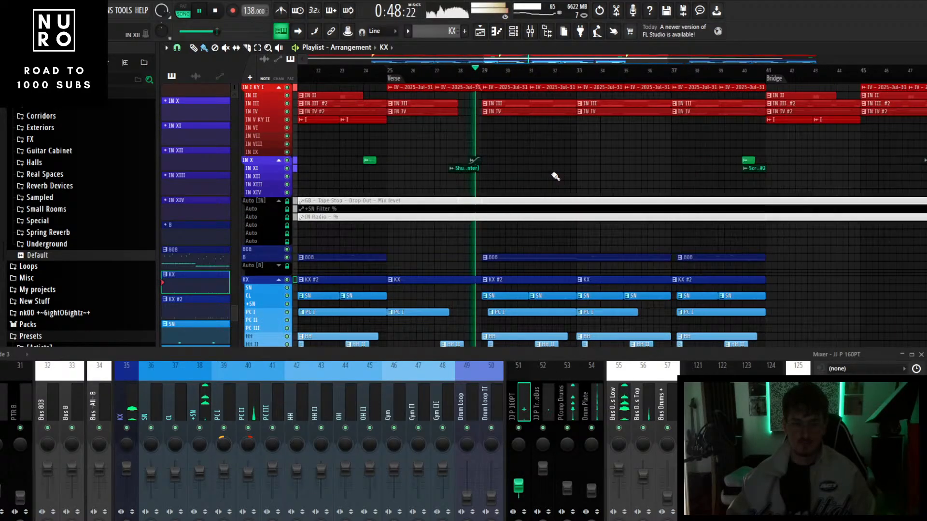
scroll(554, 175, "up", 3)
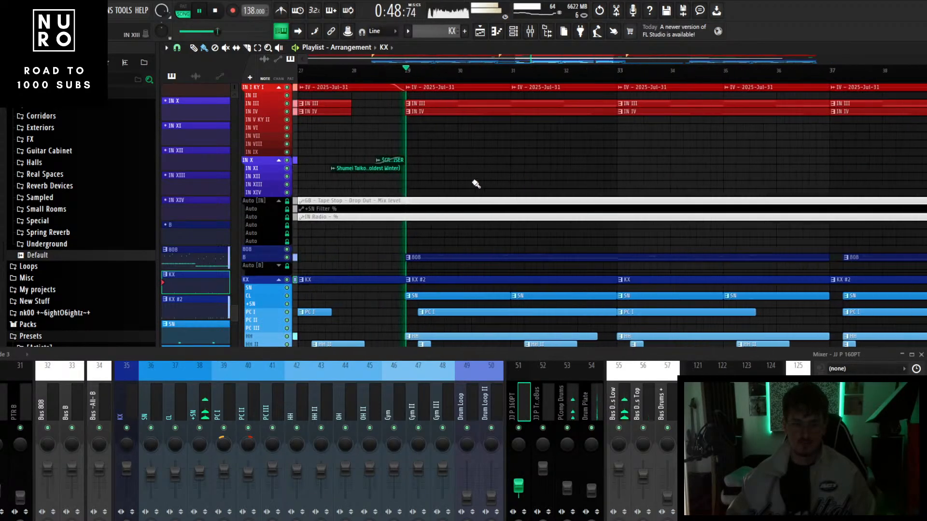
scroll(449, 182, "up", 1)
scroll(441, 182, "down", 4)
scroll(508, 158, "down", 3)
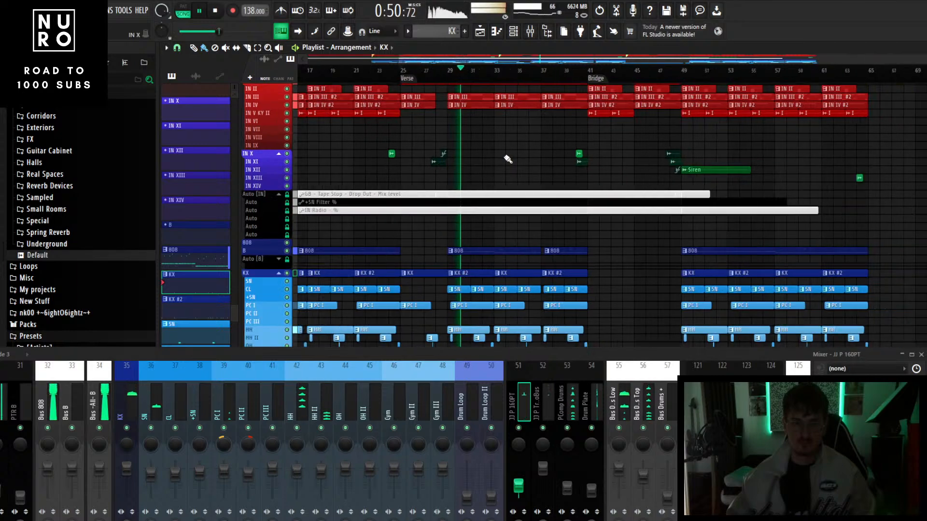
scroll(494, 159, "up", 4)
scroll(494, 159, "down", 2)
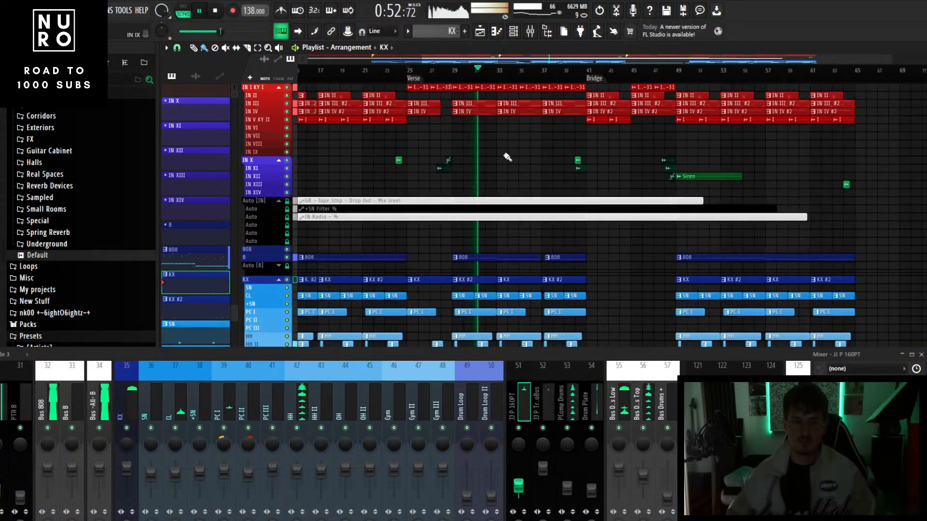
scroll(503, 155, "up", 3)
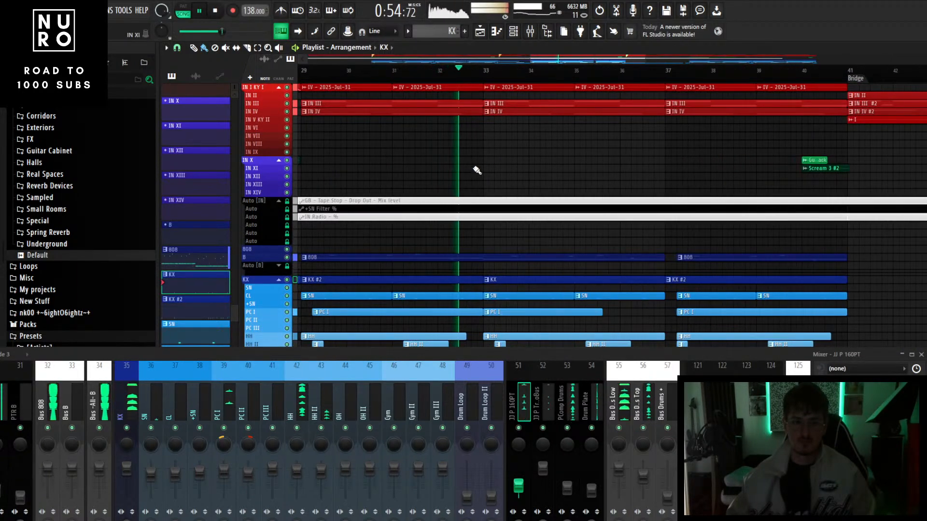
scroll(487, 172, "up", 2)
scroll(481, 172, "down", 2)
scroll(527, 160, "down", 4)
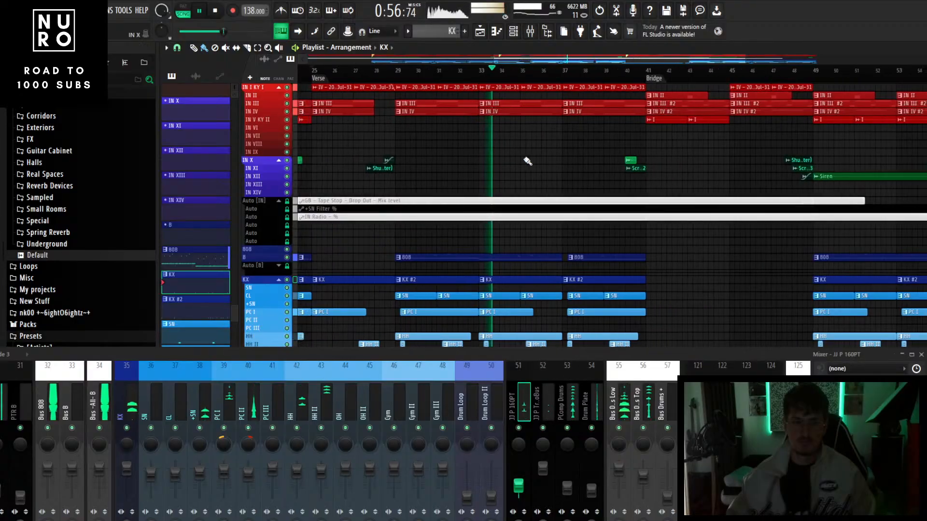
scroll(544, 163, "down", 3)
scroll(577, 172, "up", 4)
scroll(576, 174, "down", 2)
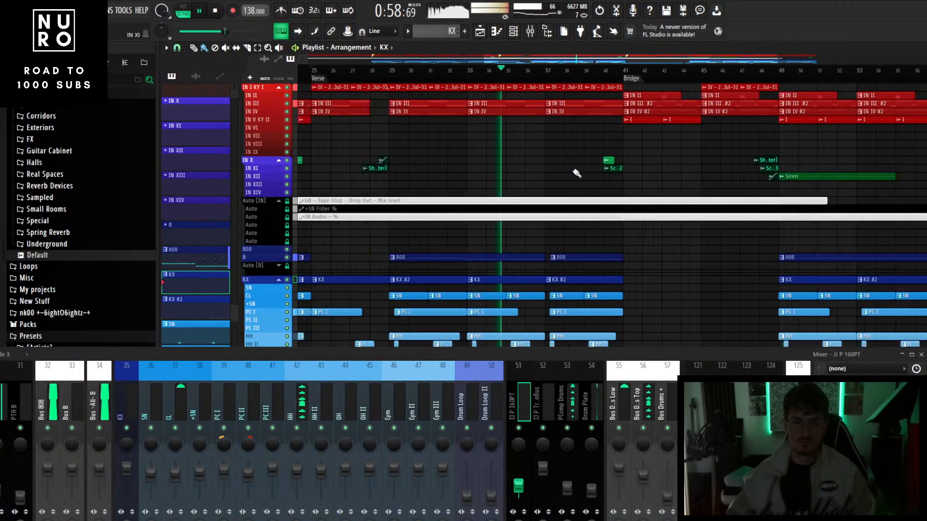
scroll(616, 182, "up", 4)
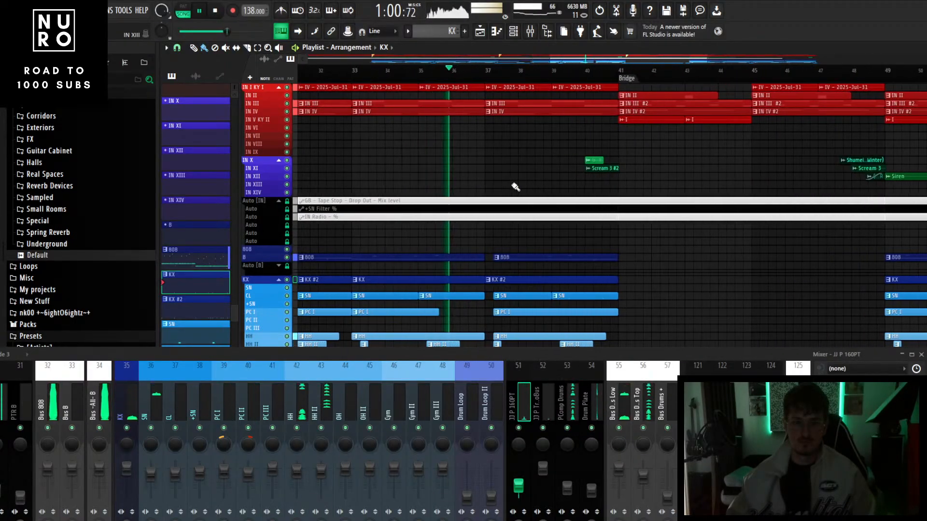
scroll(515, 187, "up", 3)
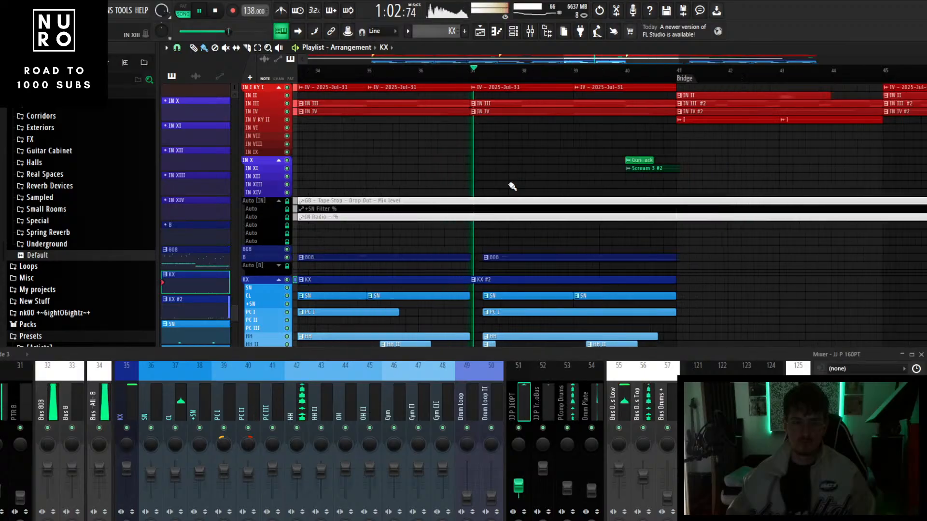
scroll(513, 186, "up", 5)
scroll(521, 181, "down", 3)
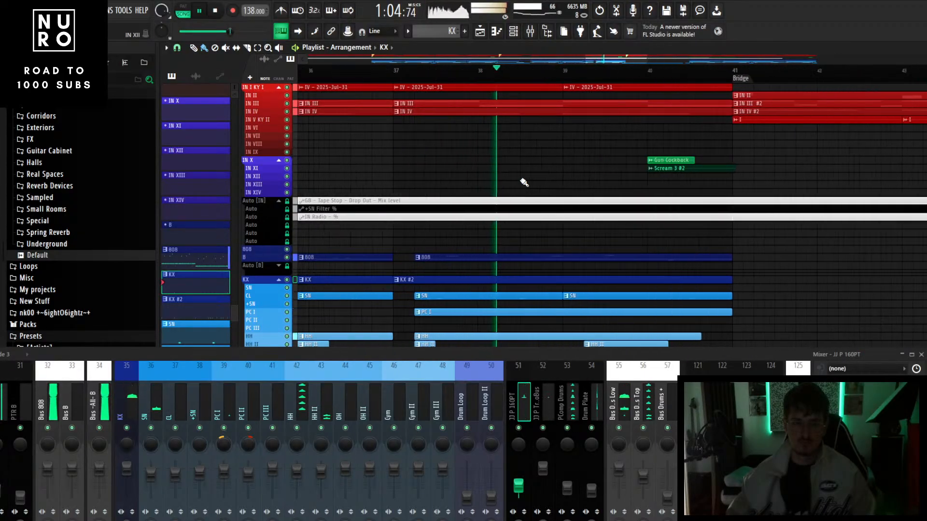
scroll(524, 183, "down", 6)
scroll(547, 150, "up", 3)
key("space")
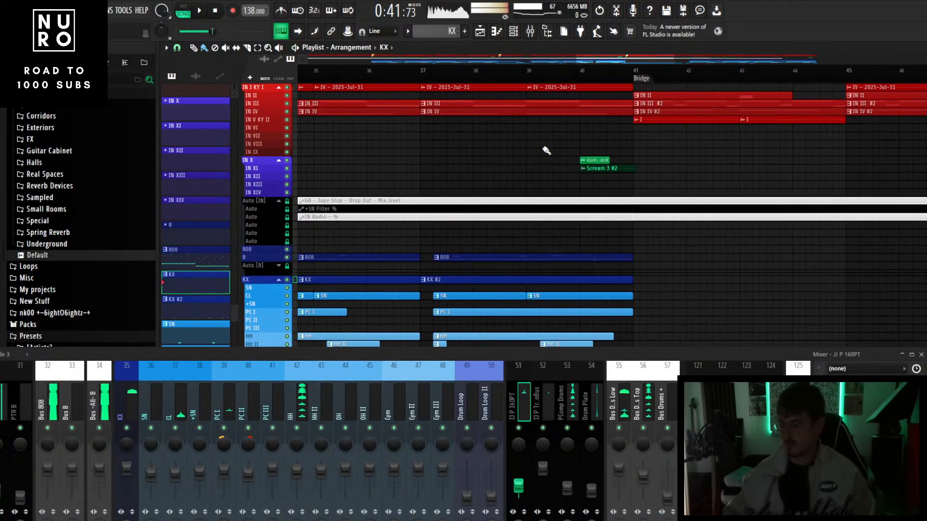
- Add Gross Beat to slot 8 of the Bus -All- IN mixer track and arrange the windows so its slots are visible
scroll(514, 81, "up", 2)
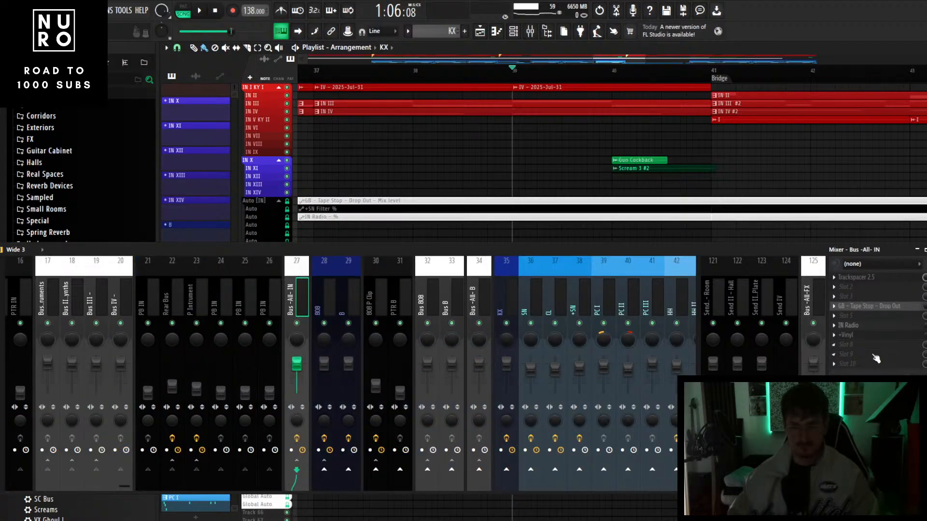
left_click(845, 288)
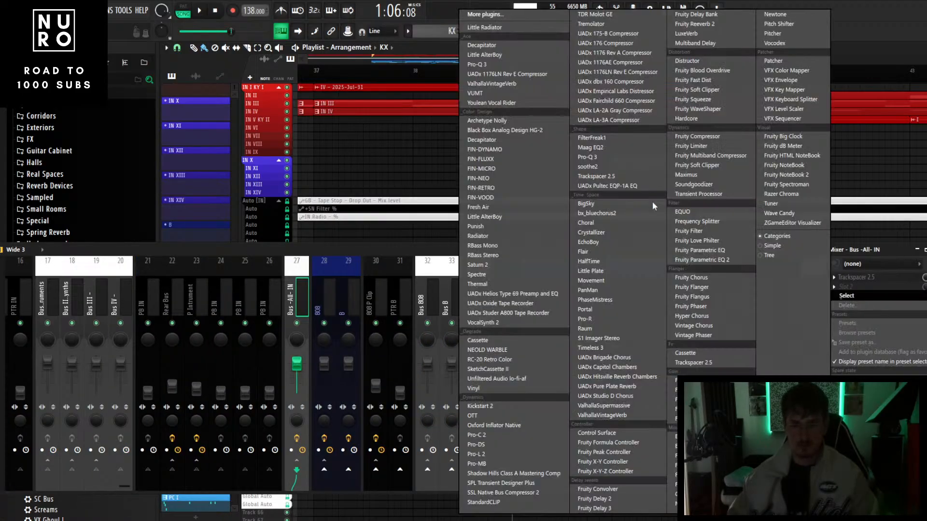
left_click(493, 170)
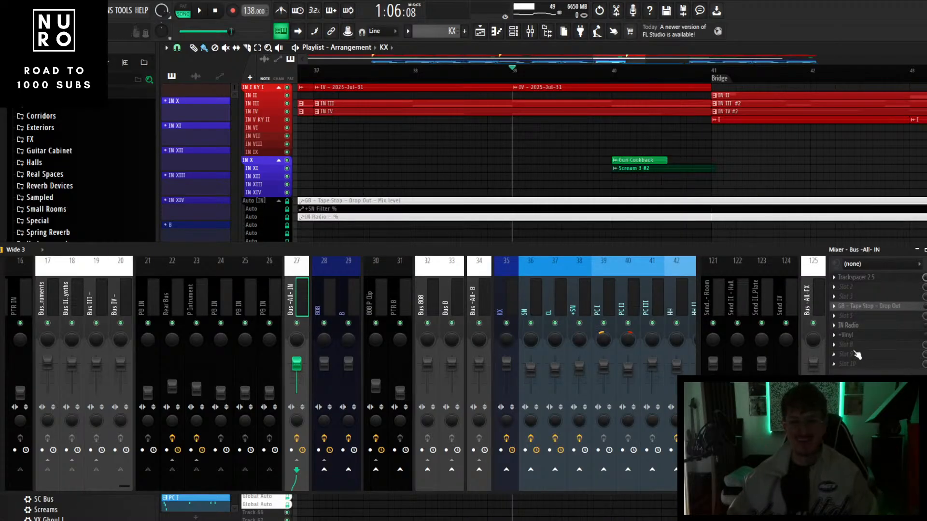
left_click(844, 296)
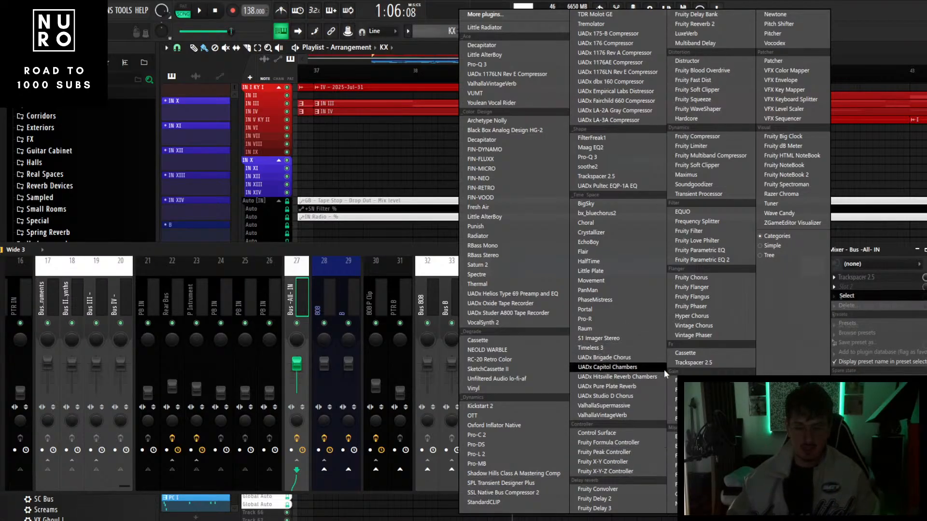
left_click(689, 494)
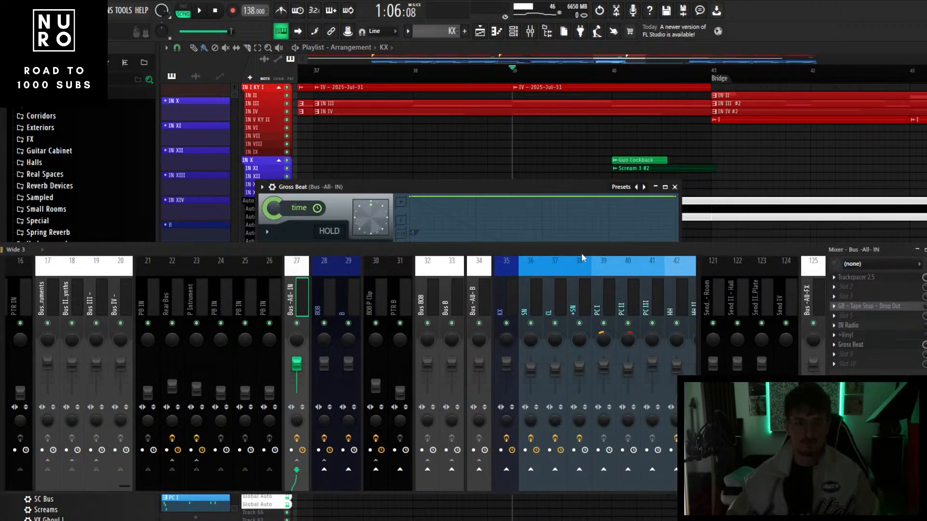
left_click_drag(581, 255, 581, 368)
left_click_drag(414, 184, 478, 88)
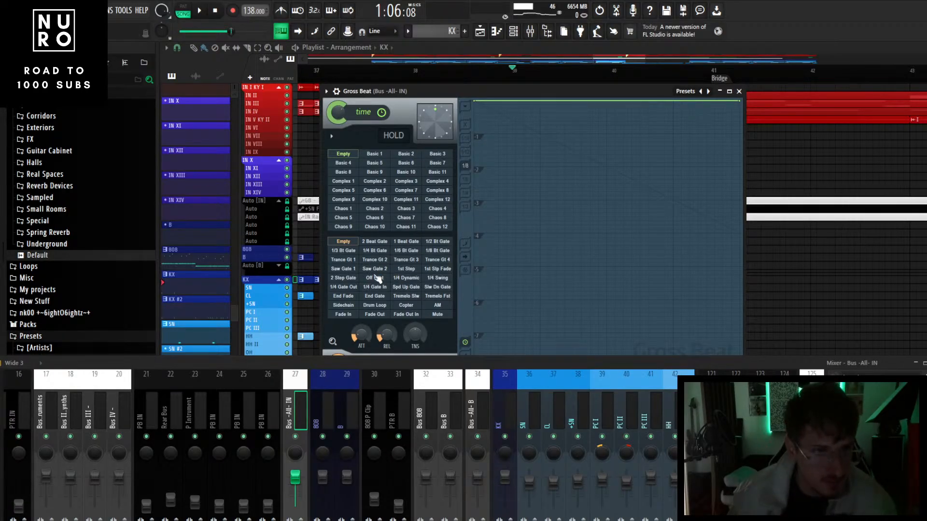
- Load Gross Beat's Momentary preset, leave the volume slot at Empty, and select the 1/2 Speed time slot
left_click(376, 243)
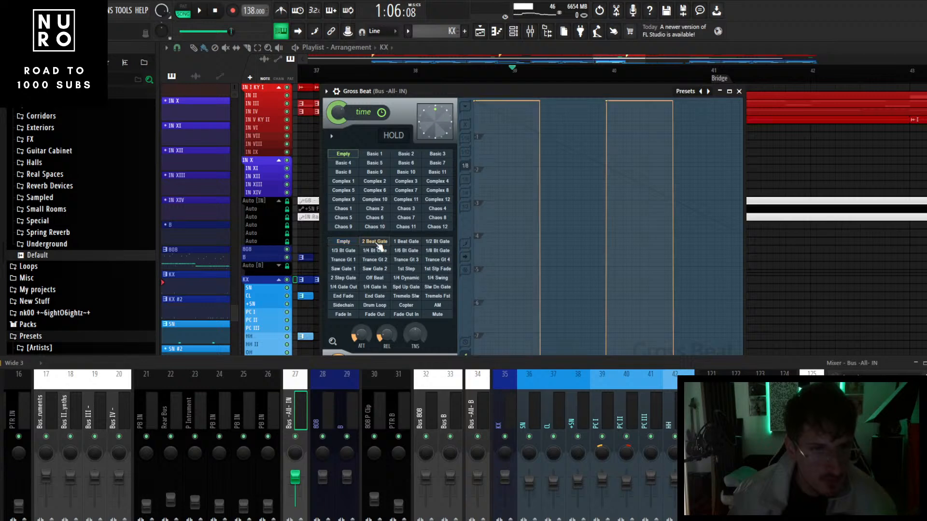
left_click(349, 244)
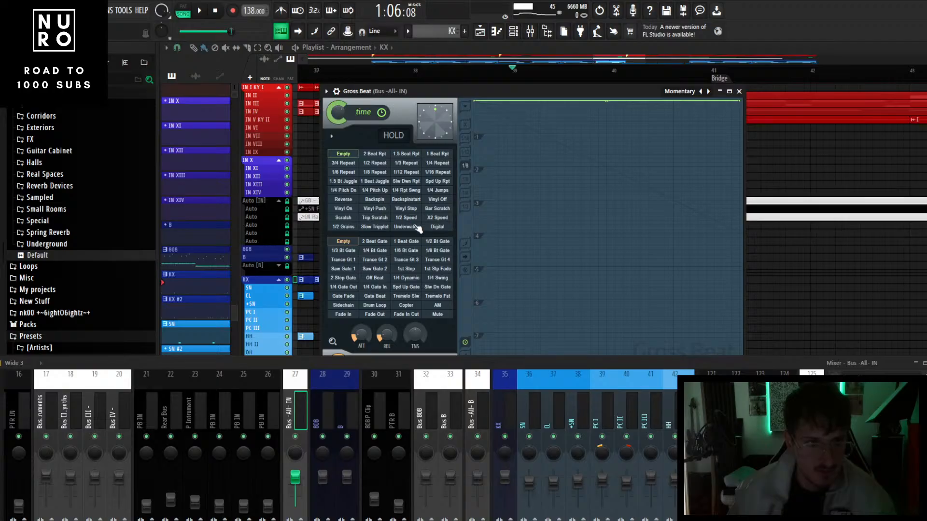
left_click(416, 218)
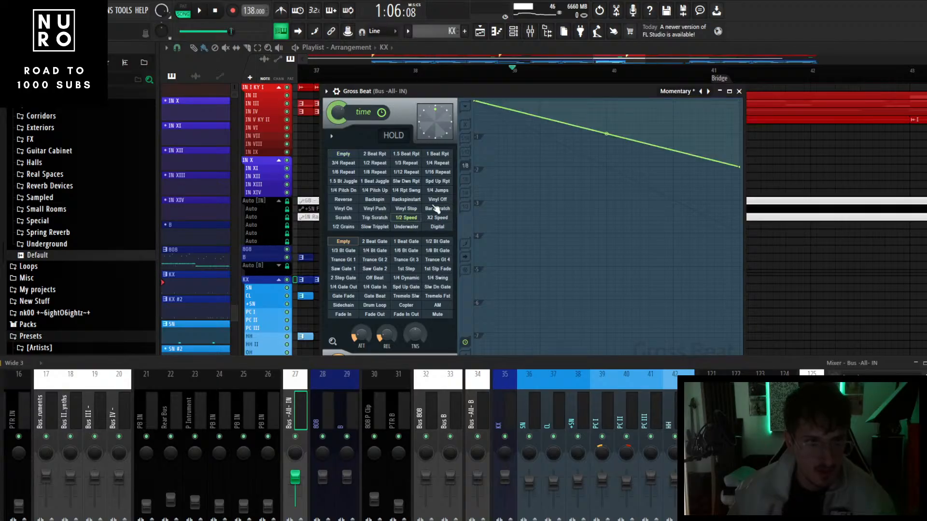
- Listen to the half-speed instruments from bar 39 towards the Bridge, closing Gross Beat, and stop playback
key("space")
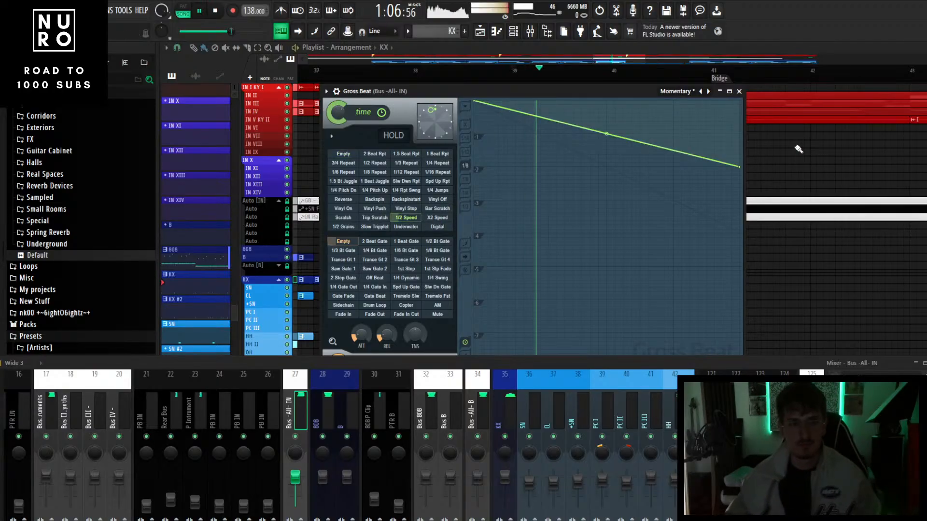
left_click(739, 91)
scroll(691, 149, "down", 3)
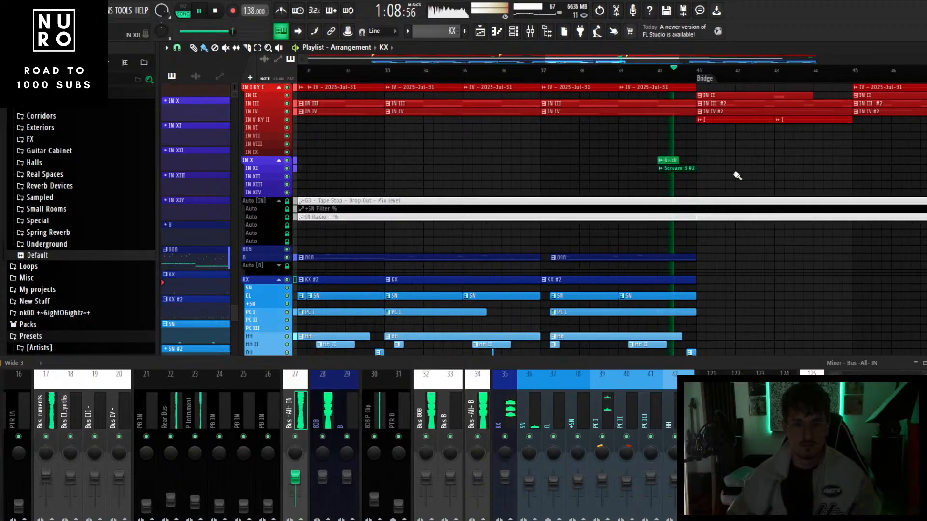
key("space")
scroll(648, 167, "up", 1)
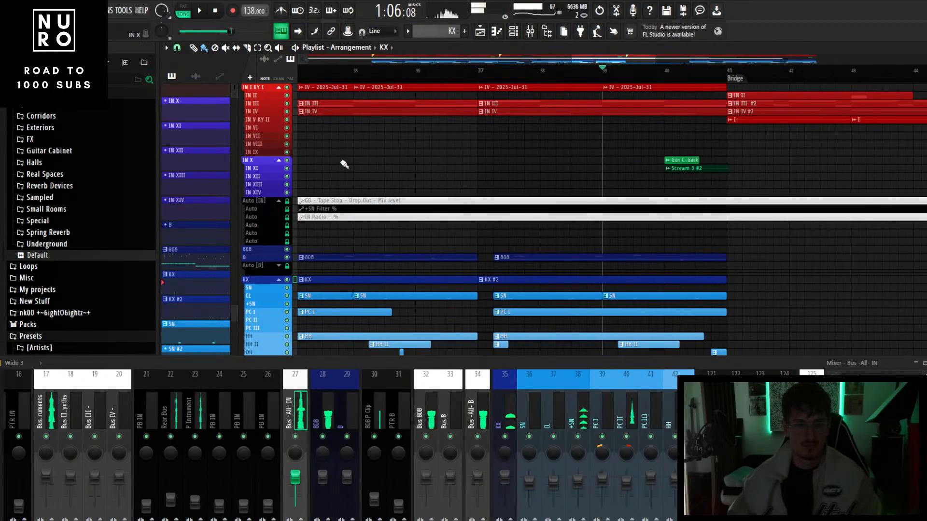
- Solo the instrument track group, play it from bar 39 towards the Bridge, and enlarge the mixer
right_click(286, 90)
key("space")
scroll(502, 160, "down", 8)
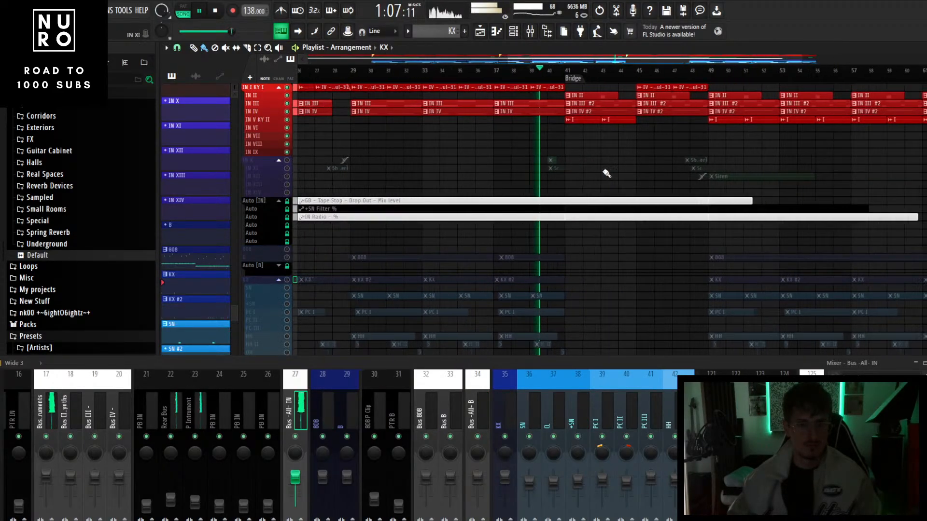
scroll(579, 179, "up", 4)
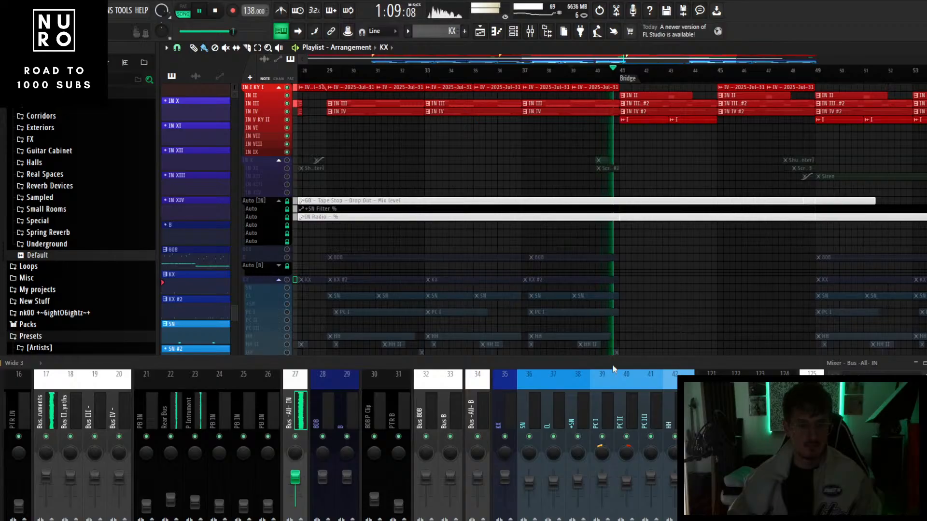
left_click_drag(613, 368, 624, 293)
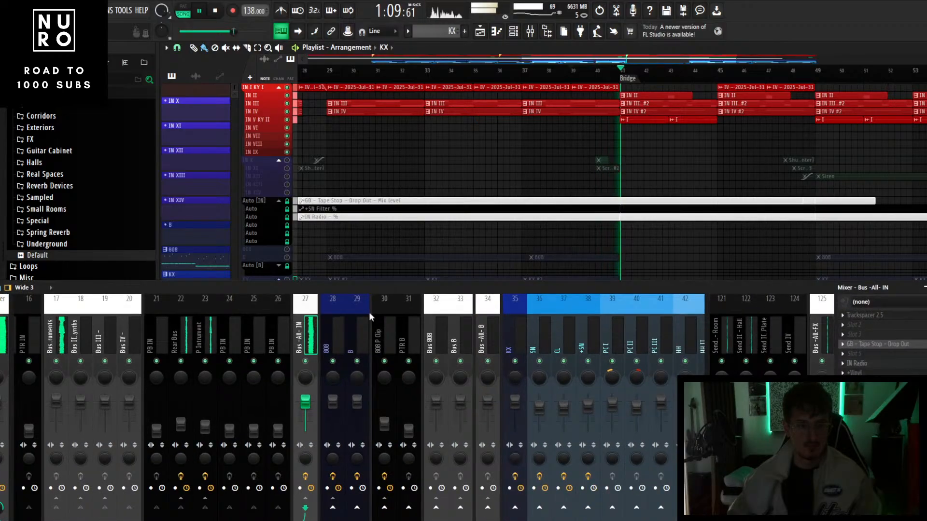
- Place the playhead at bar 37 and add Pro-Q 3 to the Bus -All- IN mixer track
left_click(525, 77)
scroll(525, 77, "up", 2)
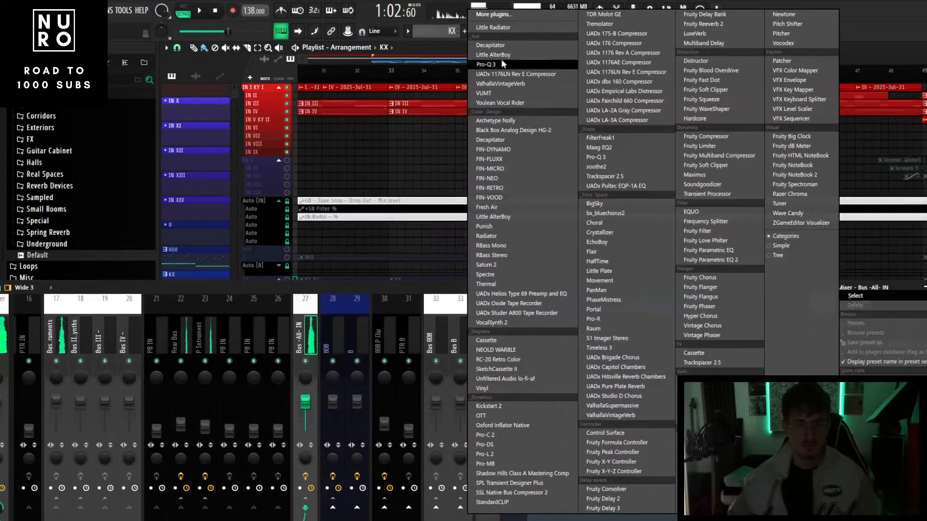
left_click(500, 65)
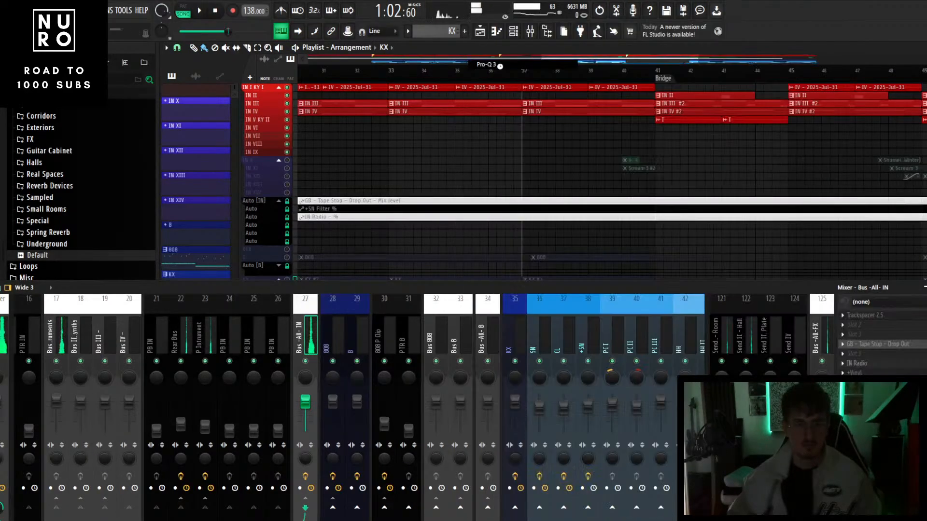
- Shape Pro-Q 3 during playback with a low cut near 233 Hz, a low-mid dip, a boost near 2.3 kHz and a high cut near 9.1 kHz
key("space")
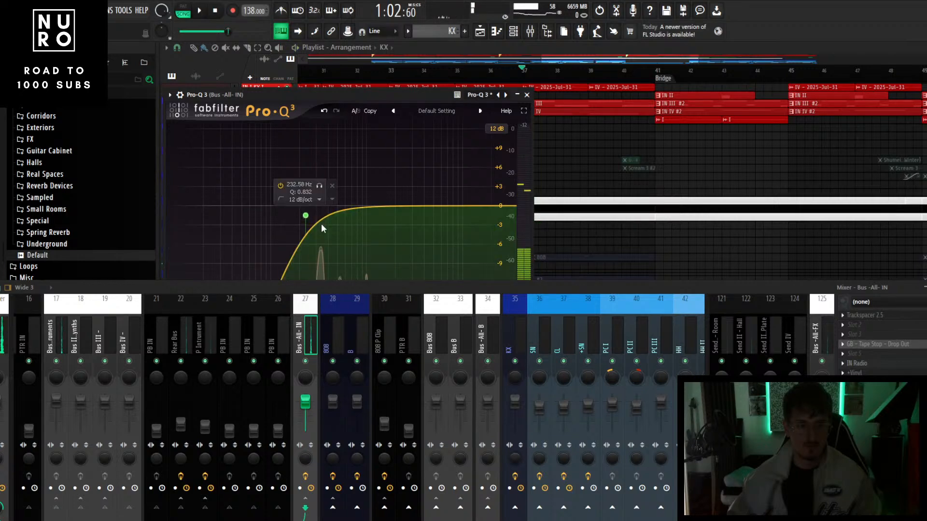
left_click_drag(326, 217, 324, 234)
key("space")
key("space")
left_click_drag(392, 208, 399, 177)
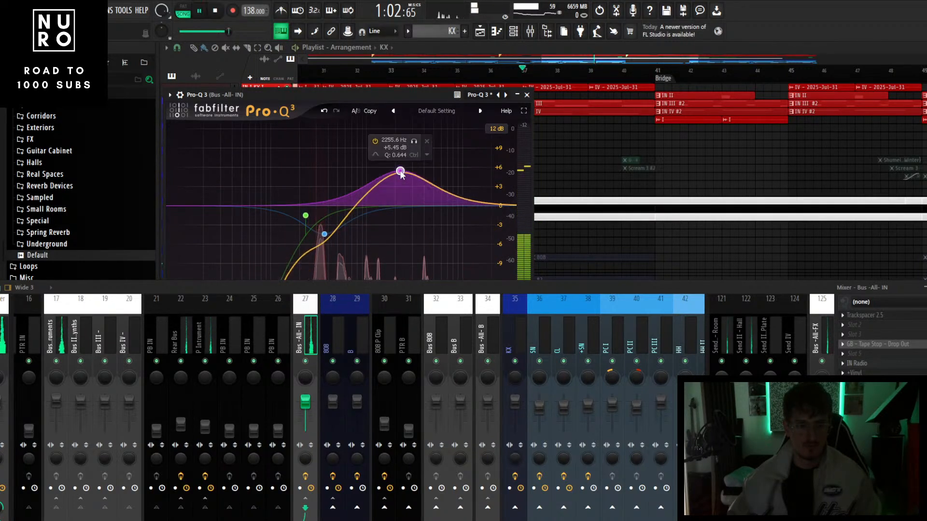
key("space")
left_click_drag(324, 234, 319, 254)
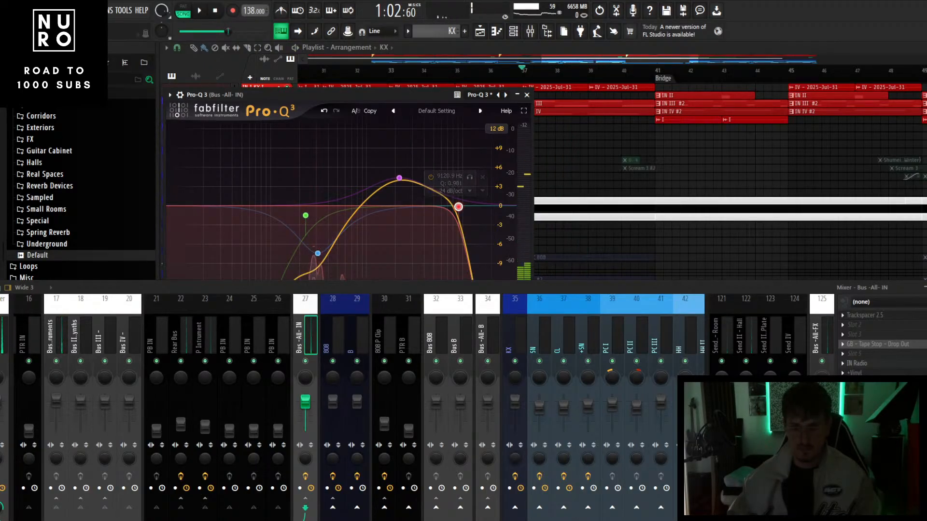
- Create the Gross Beat in - Mix level automation clip, link Pro-Q 3's mix level to it, and close the EQ
right_click(925, 349)
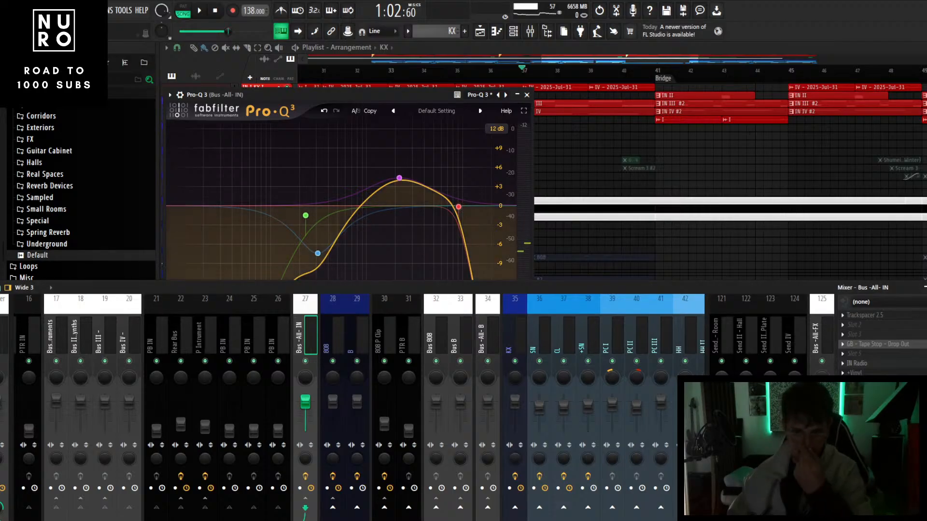
left_click(909, 401)
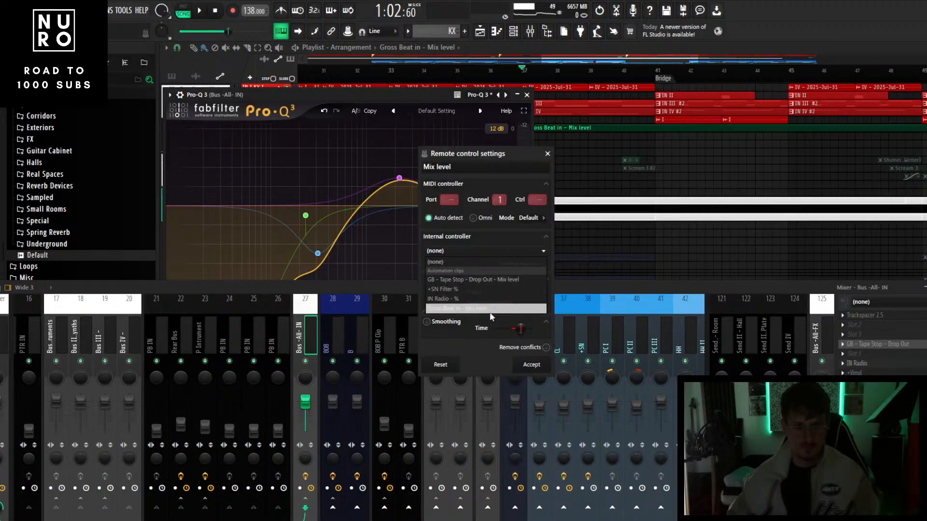
left_click(489, 312)
left_click(533, 366)
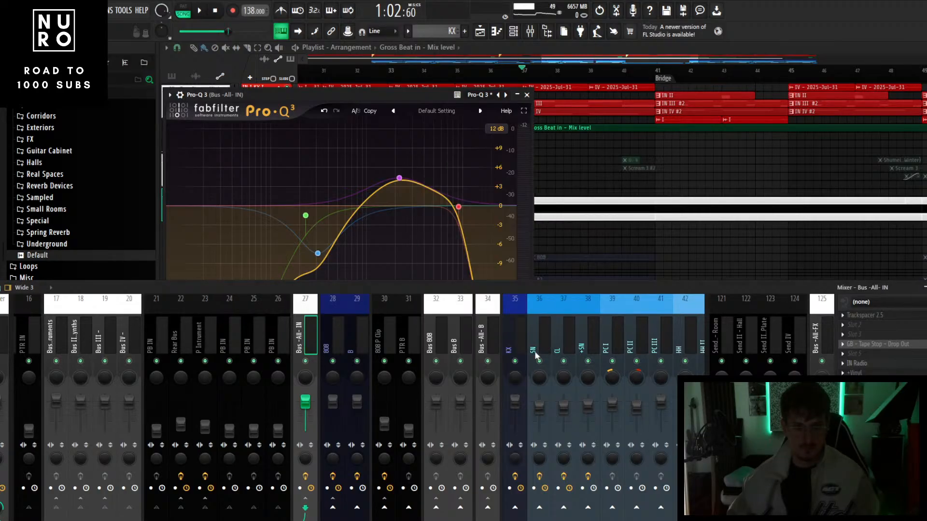
left_click(526, 95)
- Move the Gross Beat in - Mix level clip to track IN VI and set its level to 0% from the start to bar 37
scroll(647, 126, "down", 5)
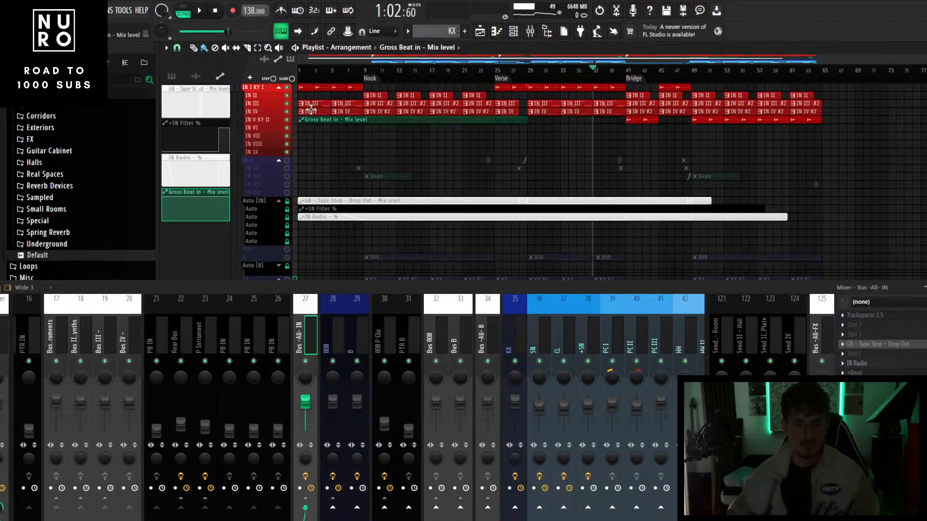
left_click_drag(309, 120, 267, 128)
scroll(306, 153, "up", 4)
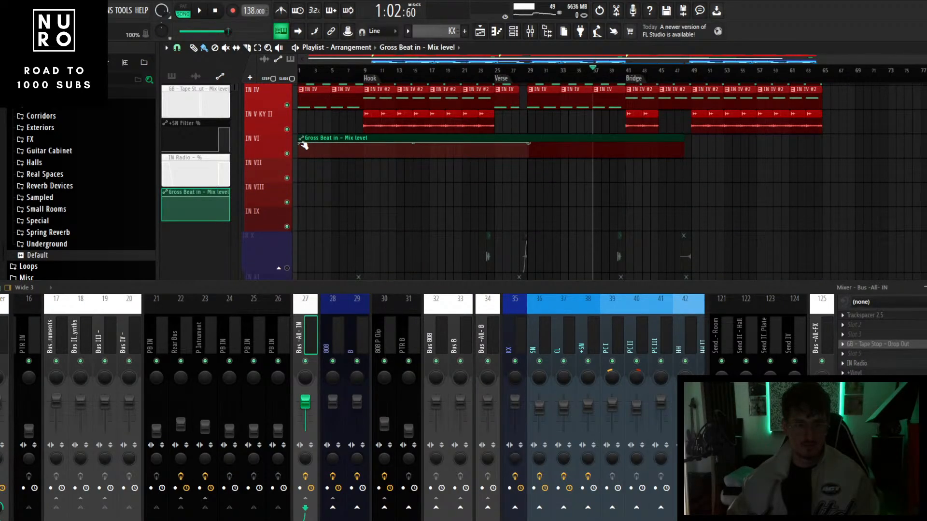
left_click_drag(302, 144, 302, 161)
left_click_drag(528, 143, 570, 161)
scroll(590, 169, "up", 7)
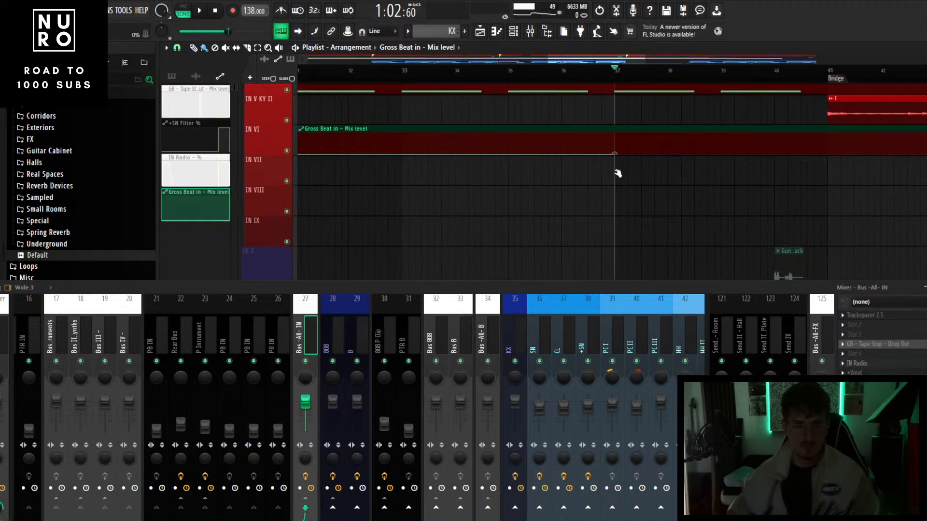
- Raise the Gross Beat in - Mix level automation to full from bar 37 to the Bridge at bar 41
scroll(757, 149, "up", 4)
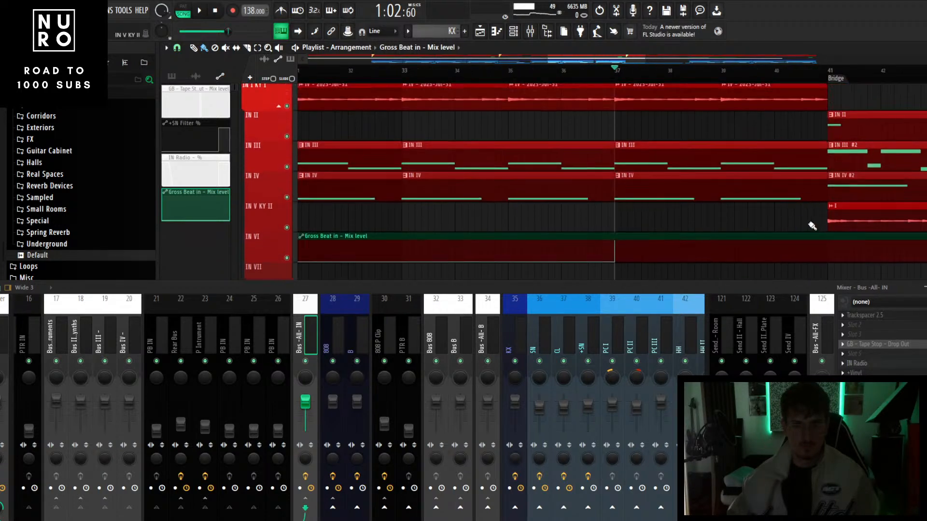
scroll(815, 207, "down", 4)
right_click(830, 138)
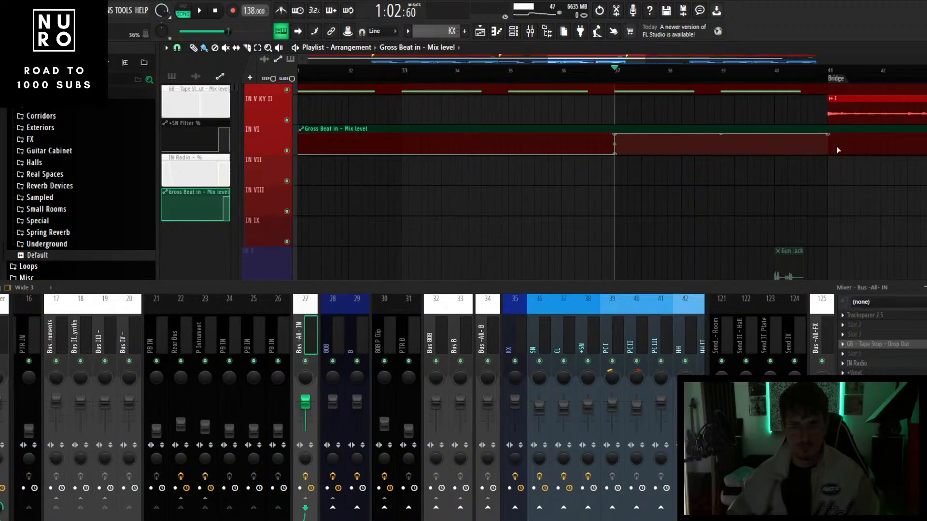
- Play the instruments from bar 33, unsolo them, and restart playback with all tracks active
scroll(548, 176, "up", 3)
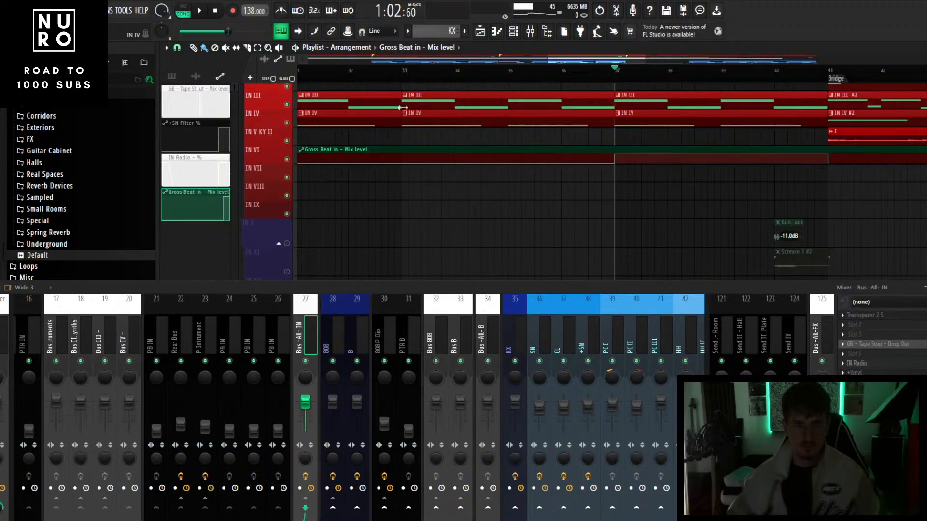
left_click(403, 74)
key("space")
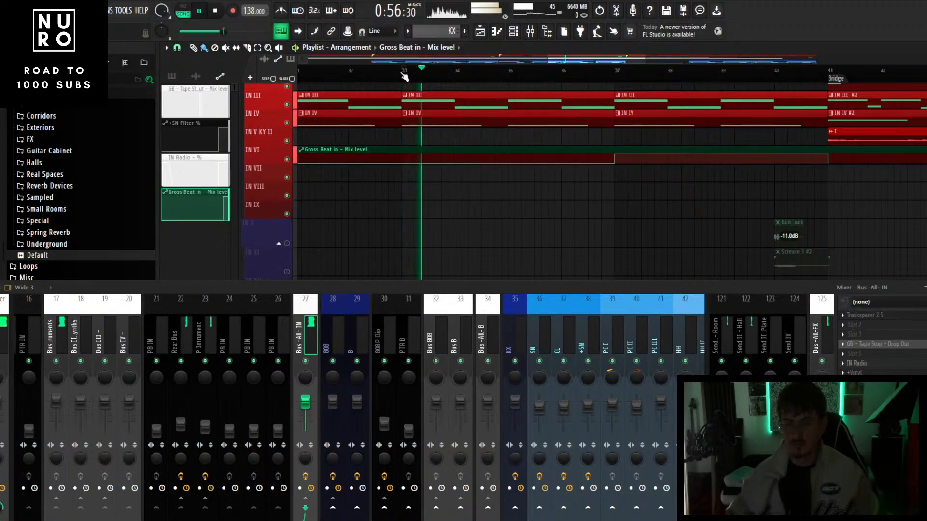
scroll(411, 161, "up", 2)
key("space")
right_click(287, 188)
right_click(287, 188)
key("space")
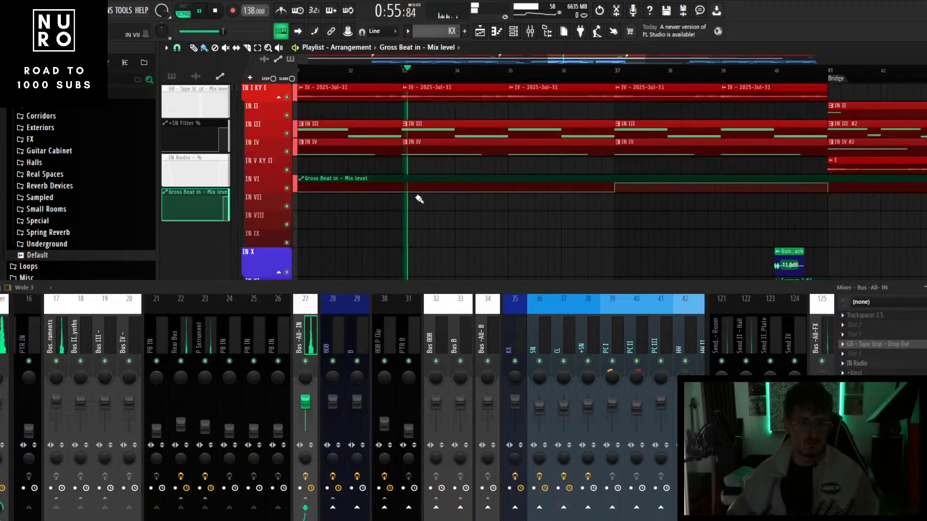
- Reshape the Gross Beat in - Mix level automation to fade from full at bar 39 to zero at bar 41
scroll(418, 196, "down", 6)
scroll(435, 192, "down", 3)
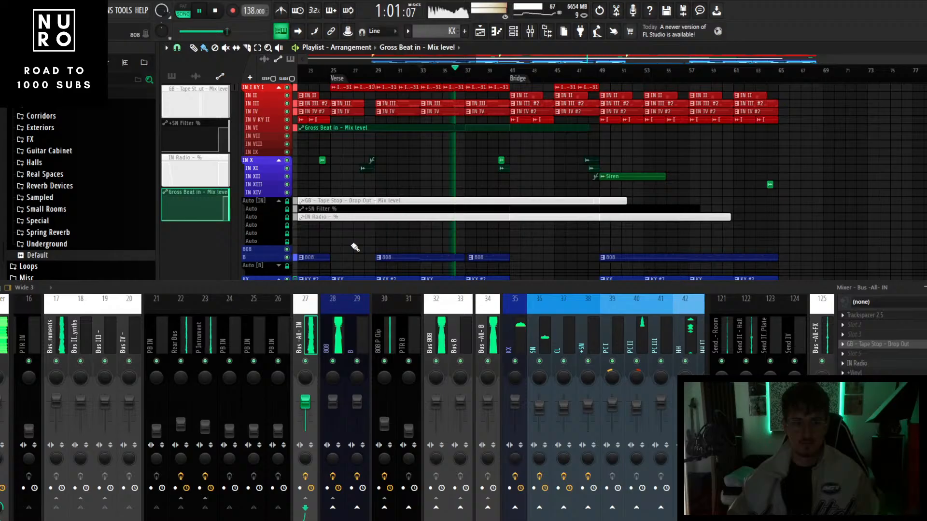
scroll(497, 159, "up", 6)
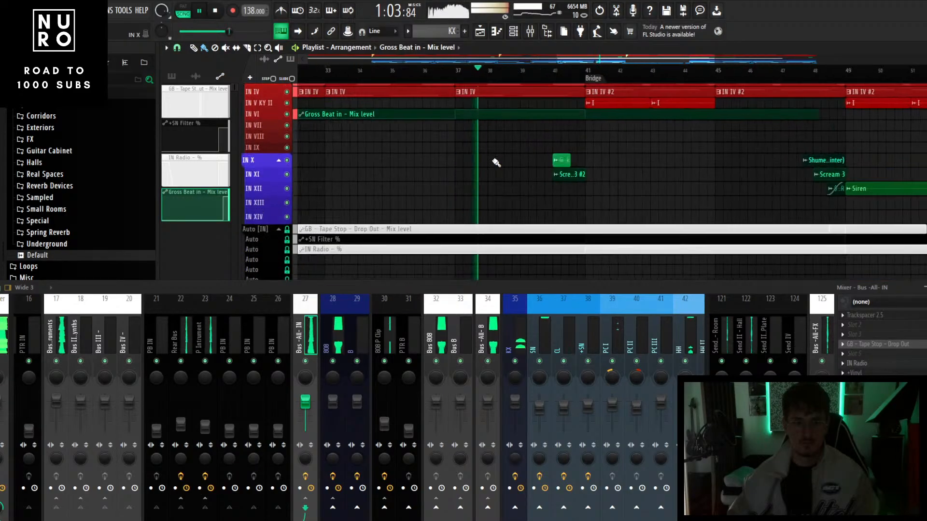
scroll(523, 192, "up", 4)
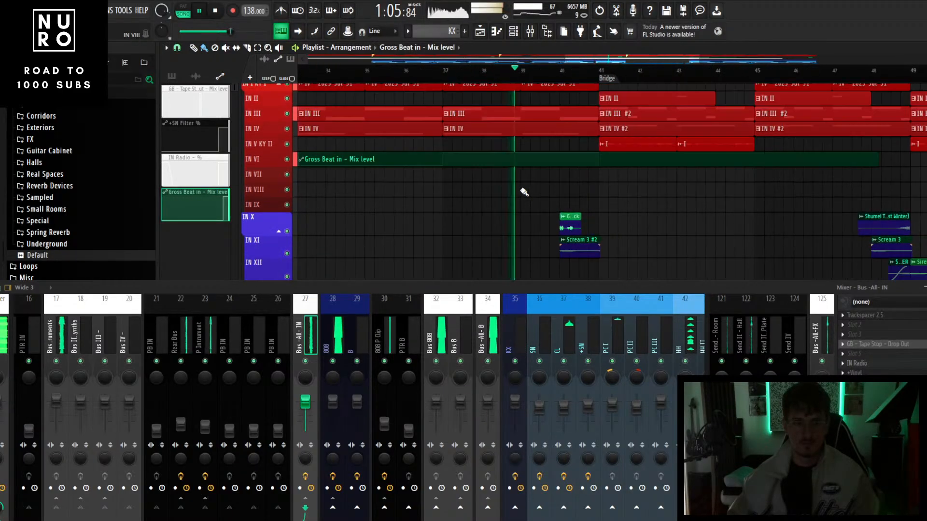
left_click_drag(594, 144, 523, 143)
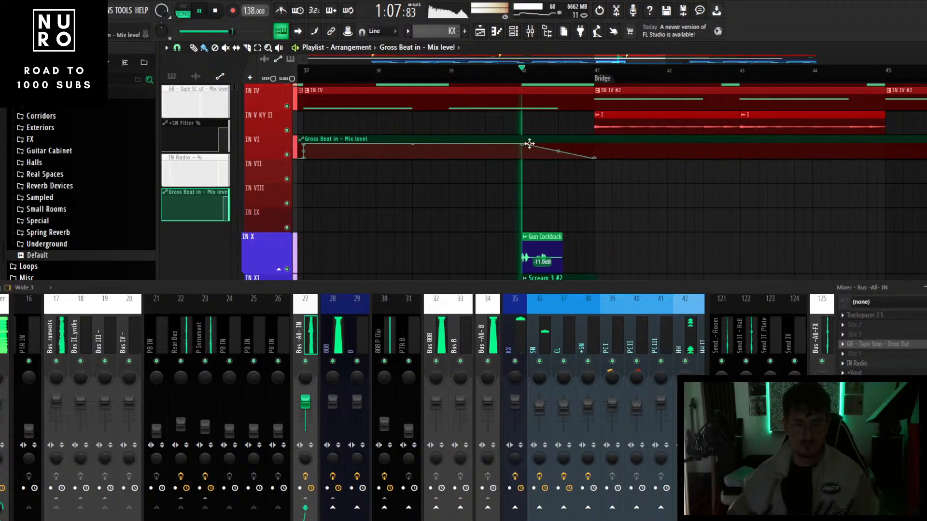
scroll(576, 200, "down", 4)
scroll(523, 195, "up", 3)
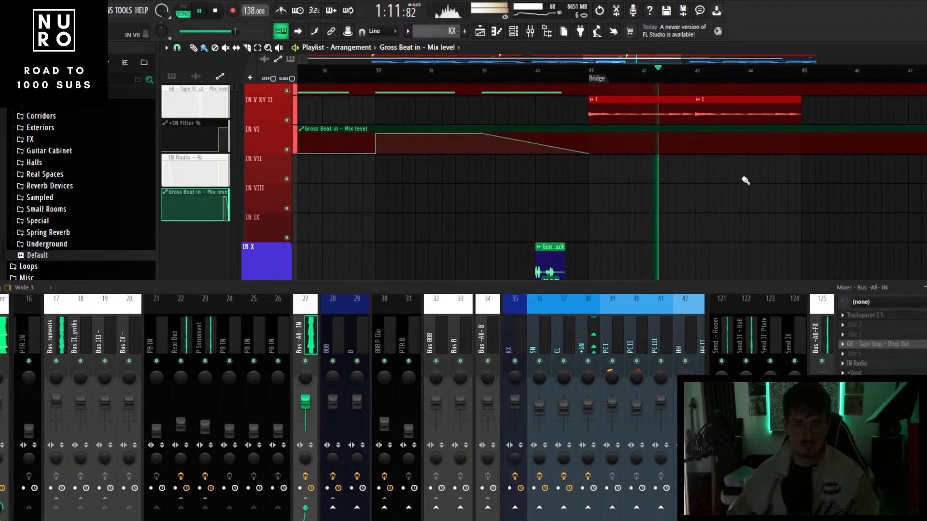
- Hold the Gross Beat in - Mix level automation at 0% until bar 47, then raise it to full until bar 49
scroll(794, 182, "down", 3)
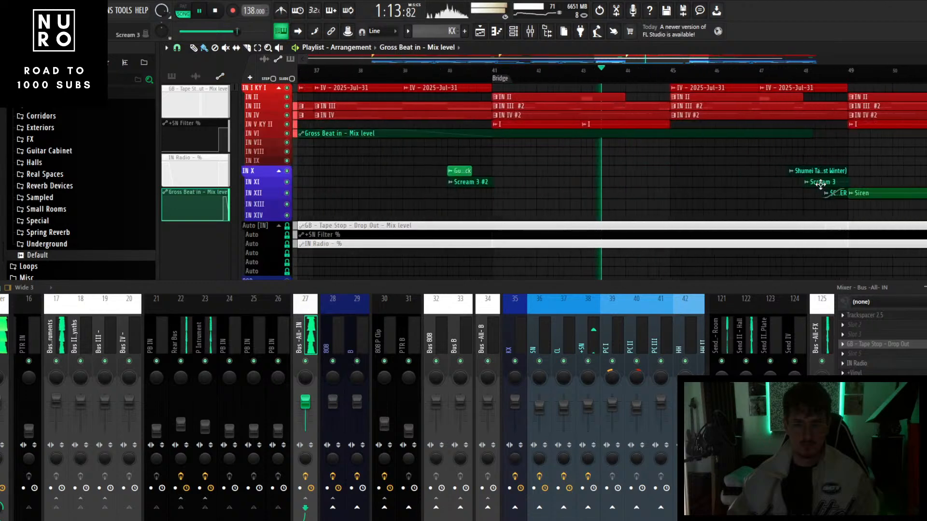
scroll(820, 184, "up", 3)
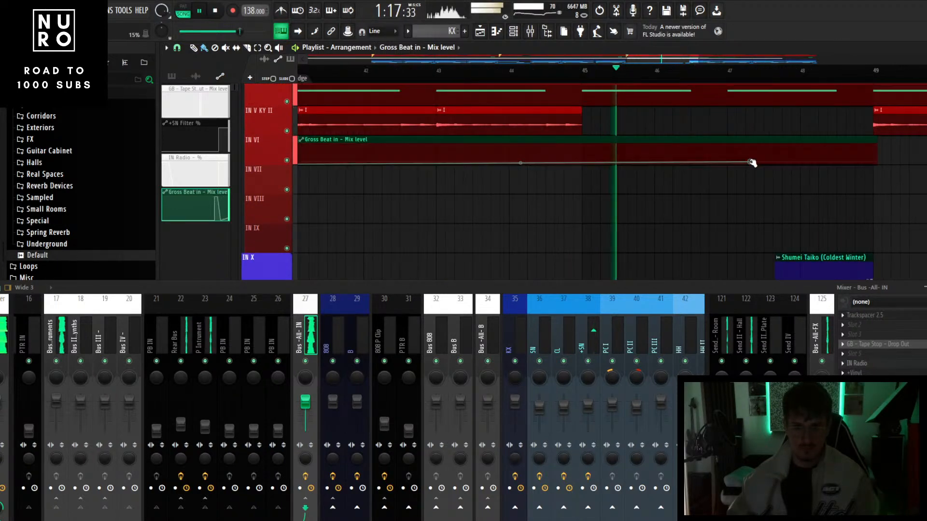
right_click(728, 165)
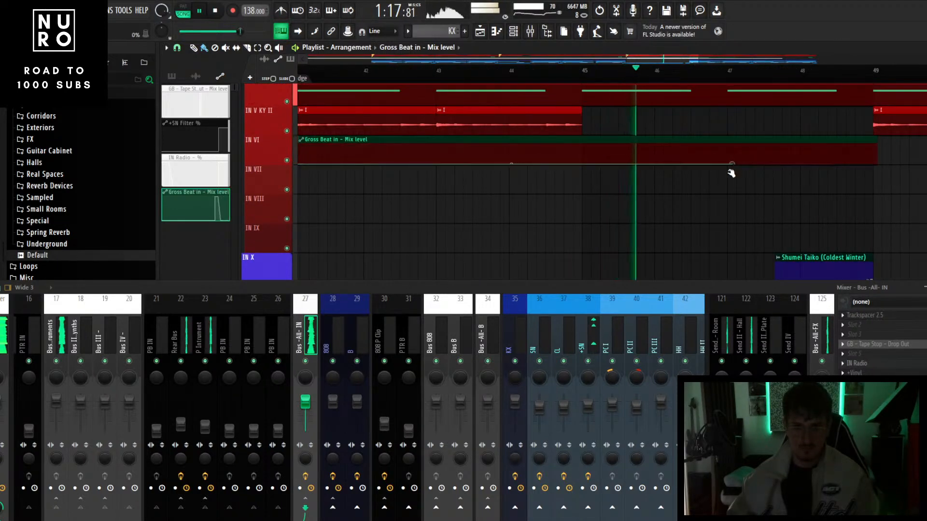
right_click(746, 159)
left_click_drag(746, 160, 729, 135)
mouse_move(876, 140)
left_mouse_down()
mouse_move(922, 142)
mouse_move(876, 139)
left_mouse_up()
right_click(876, 150)
right_click(882, 157)
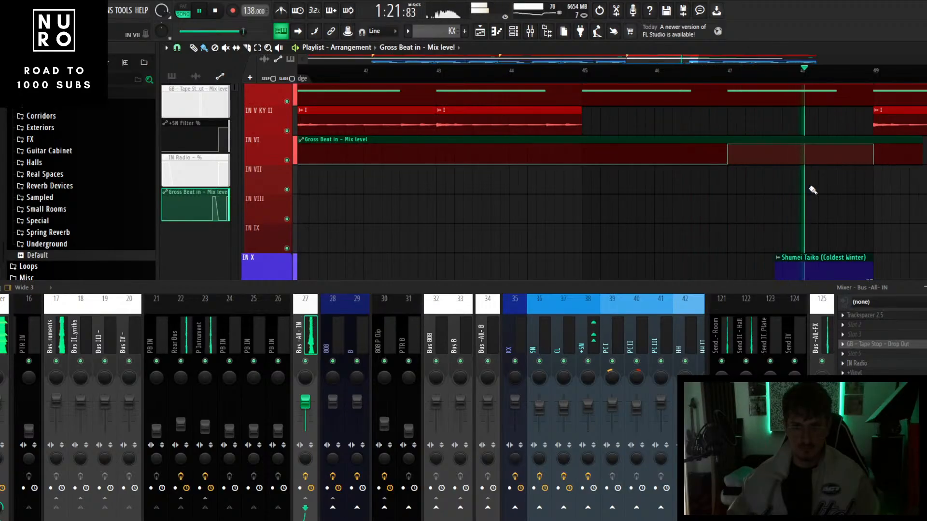
- Add a mix-level swell before the Hook, rising from bar 7 to 8, holding, and falling to zero at bar 9, and play it
scroll(812, 190, "down", 5)
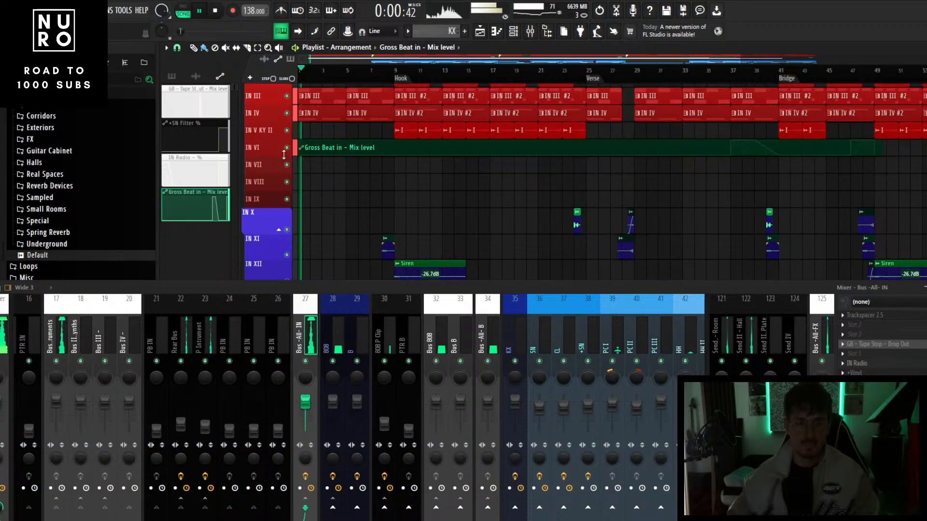
scroll(283, 149, "up", 3)
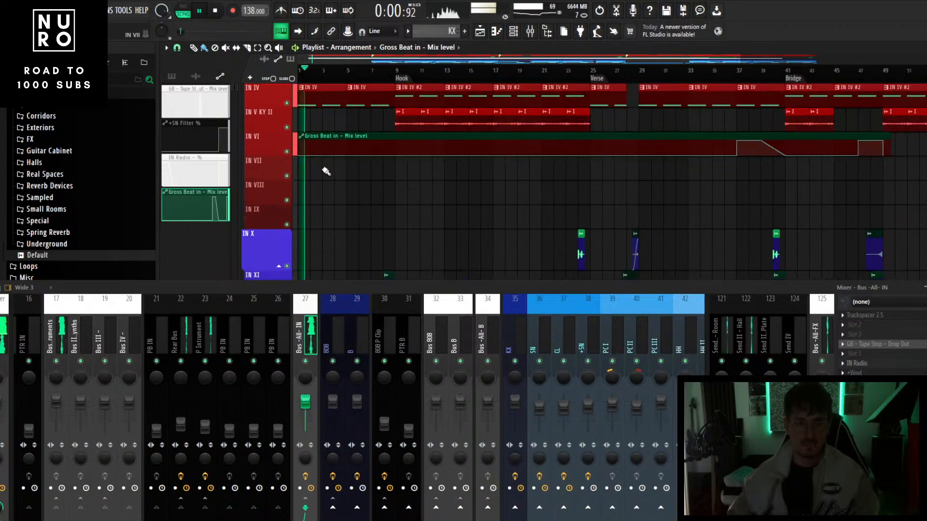
scroll(367, 172, "up", 5)
scroll(451, 182, "up", 1)
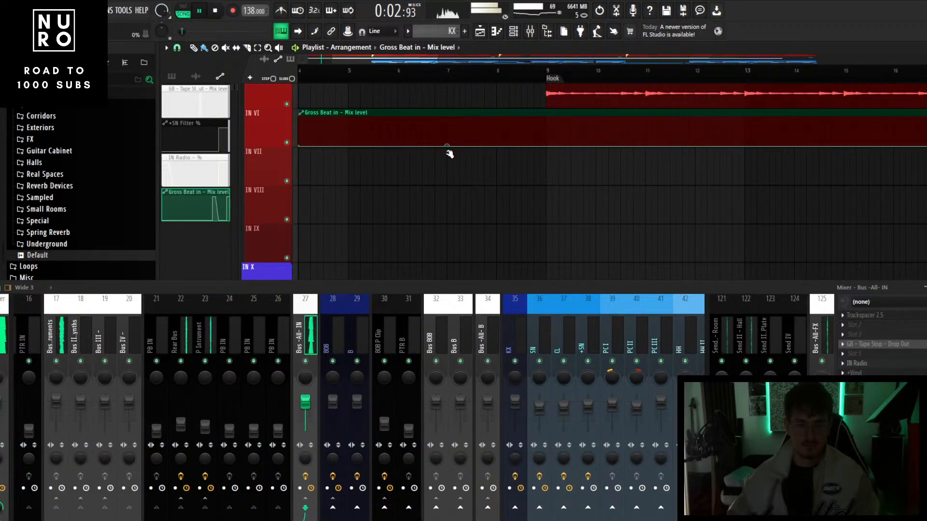
left_click_drag(512, 141, 538, 193)
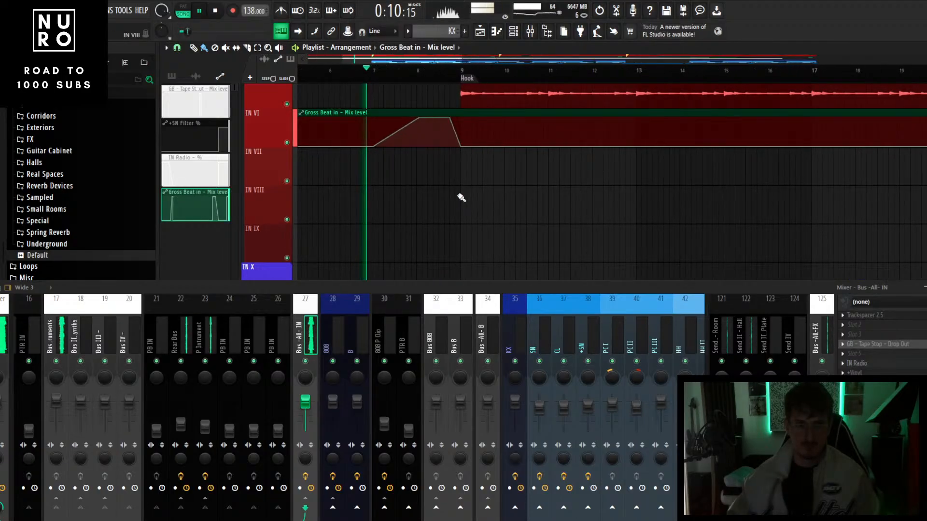
scroll(461, 198, "up", 2)
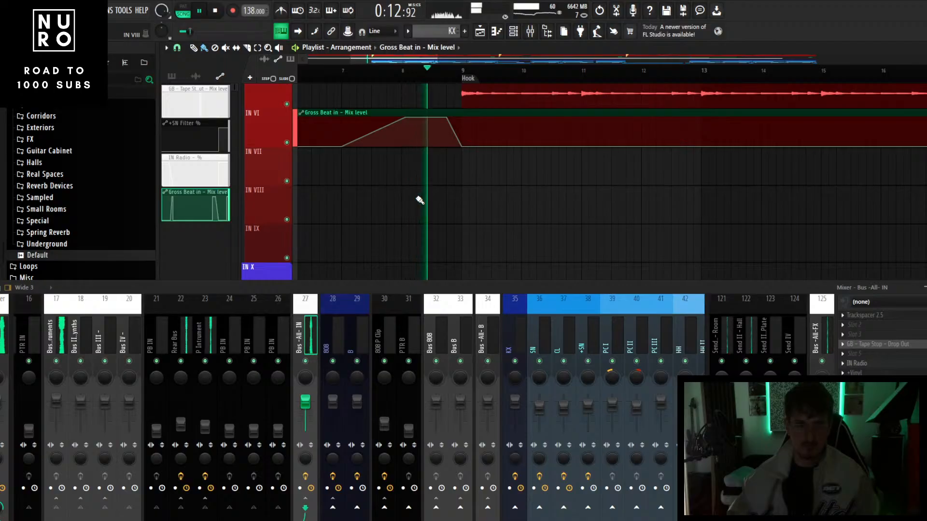
scroll(419, 200, "up", 2)
scroll(488, 188, "up", 4)
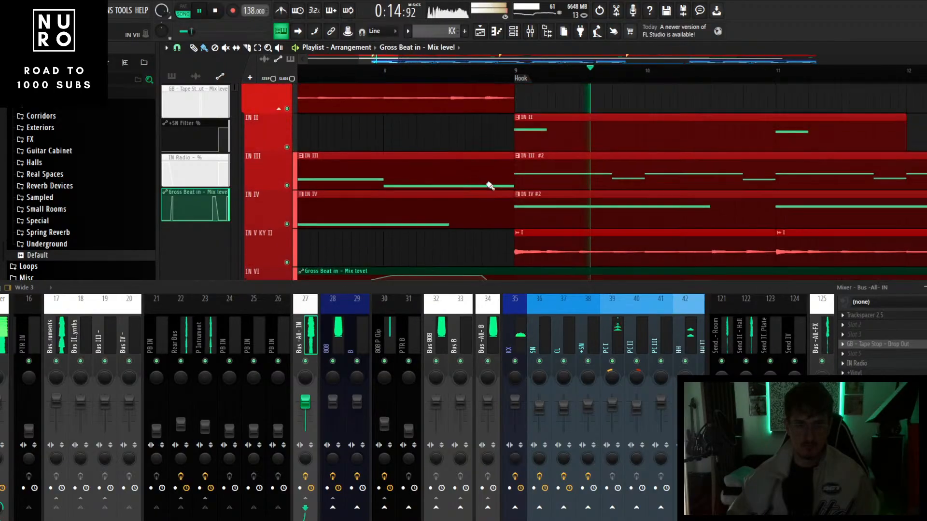
scroll(479, 202, "down", 4)
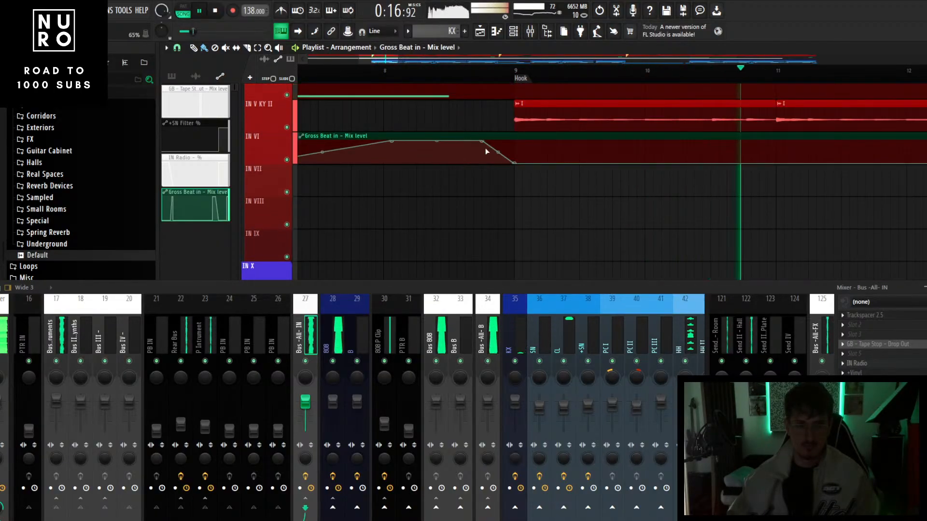
- Add a mix-level swell before the Verse, rising from bar 24 to 24.5, holding, and dropping to zero at bar 25
scroll(485, 148, "down", 5)
scroll(490, 147, "down", 4)
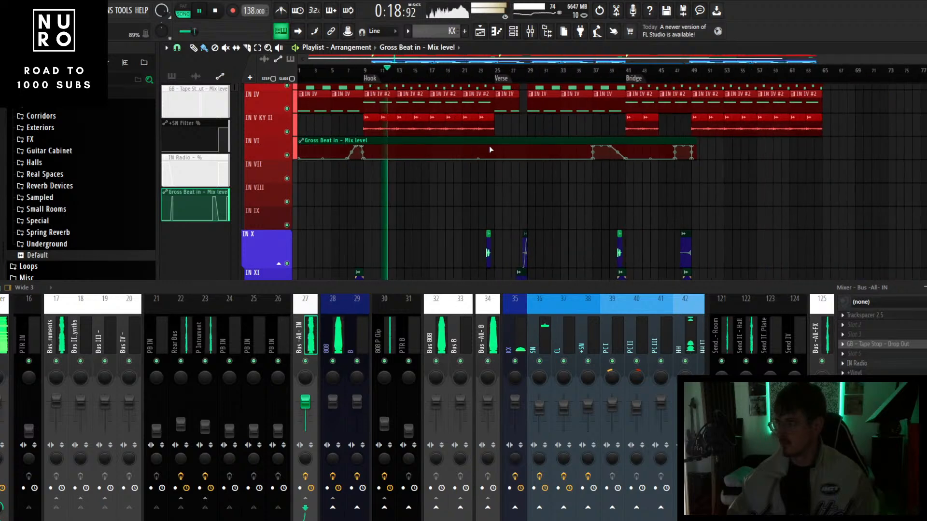
scroll(525, 164, "up", 6)
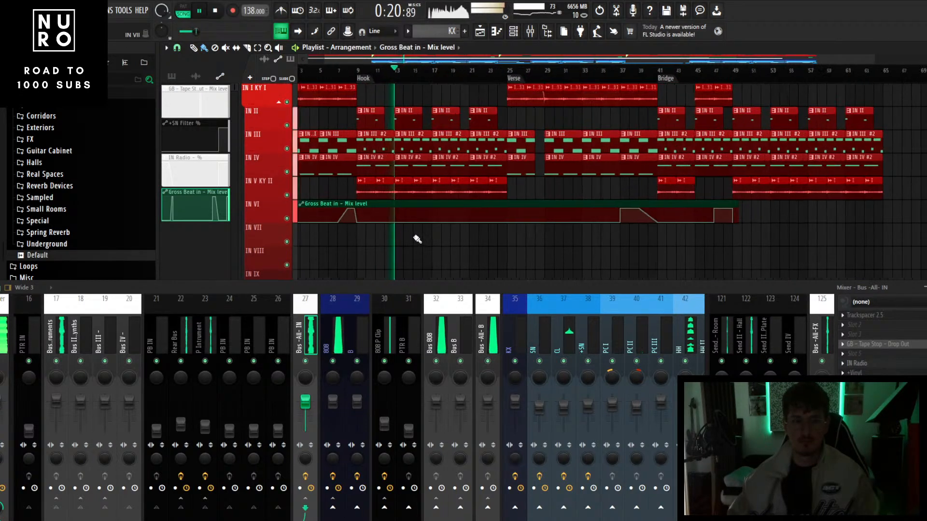
scroll(486, 248, "up", 1)
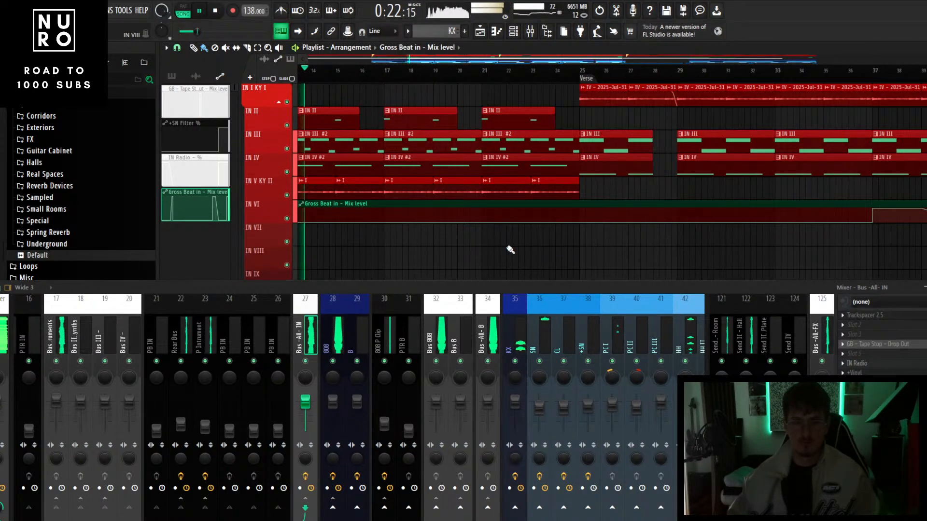
scroll(521, 233, "up", 3)
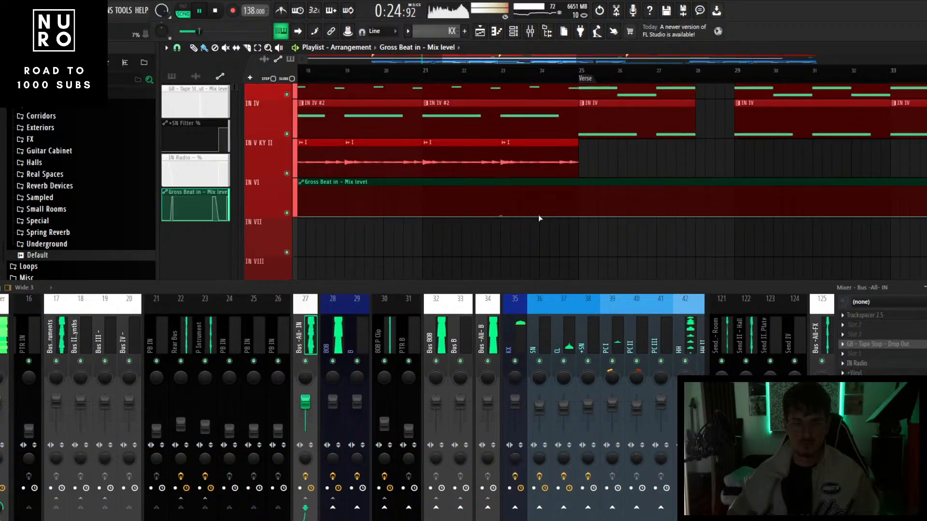
left_click_drag(544, 217, 579, 239)
scroll(560, 247, "down", 3)
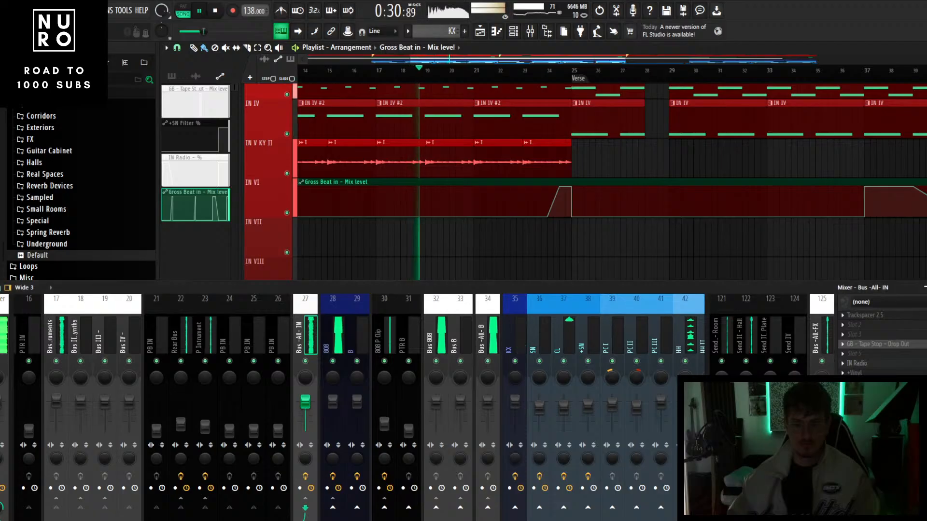
- Insert Pro-Q 3 in the empty slot above the Tape Stop effect on Bus -All- IN and cut 1.34 dB at about 874 Hz
left_click(873, 332)
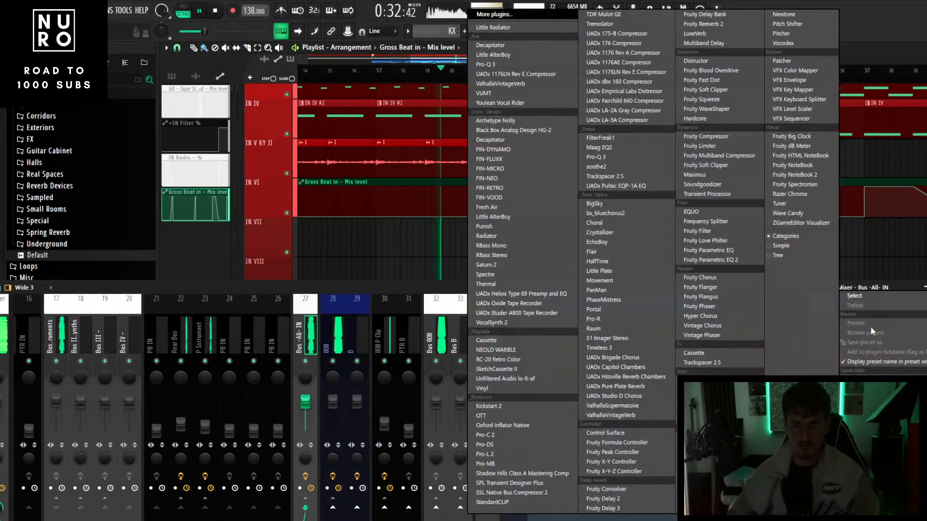
left_click(408, 288)
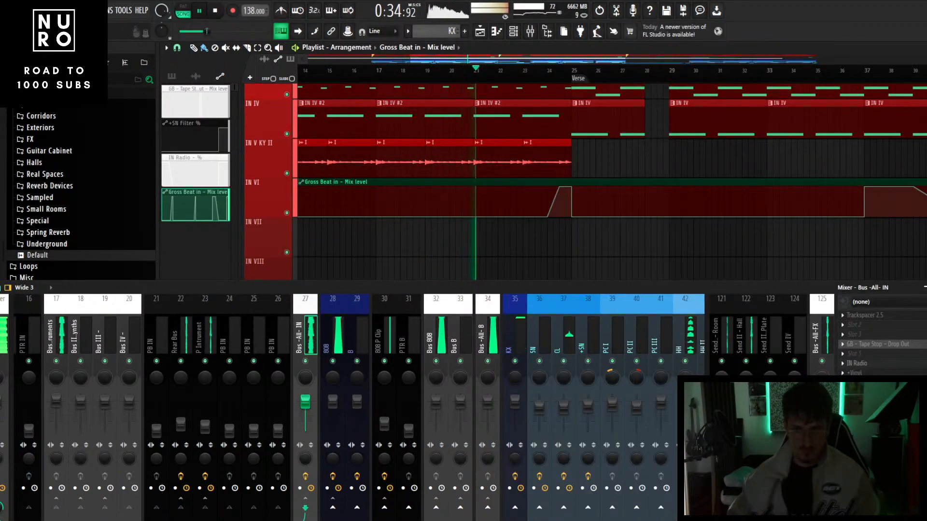
left_click(868, 334)
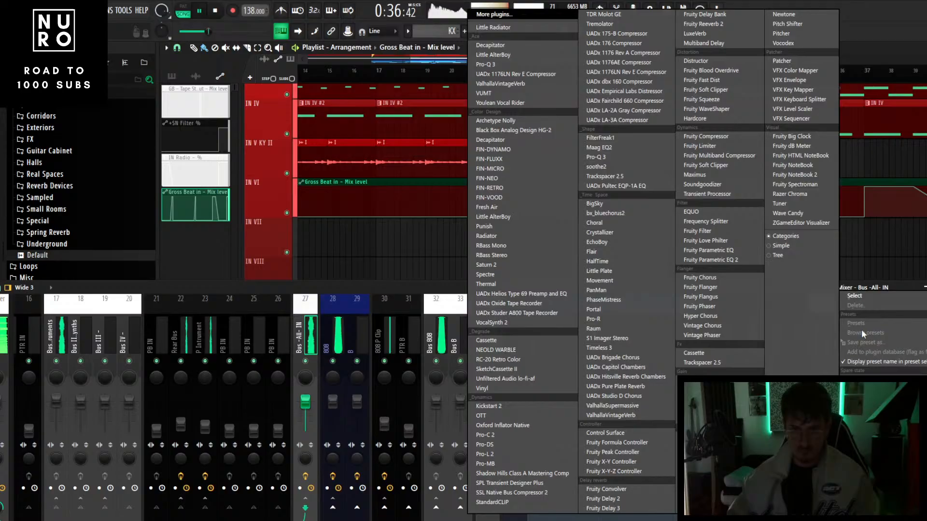
left_click(507, 64)
left_click_drag(386, 213, 387, 241)
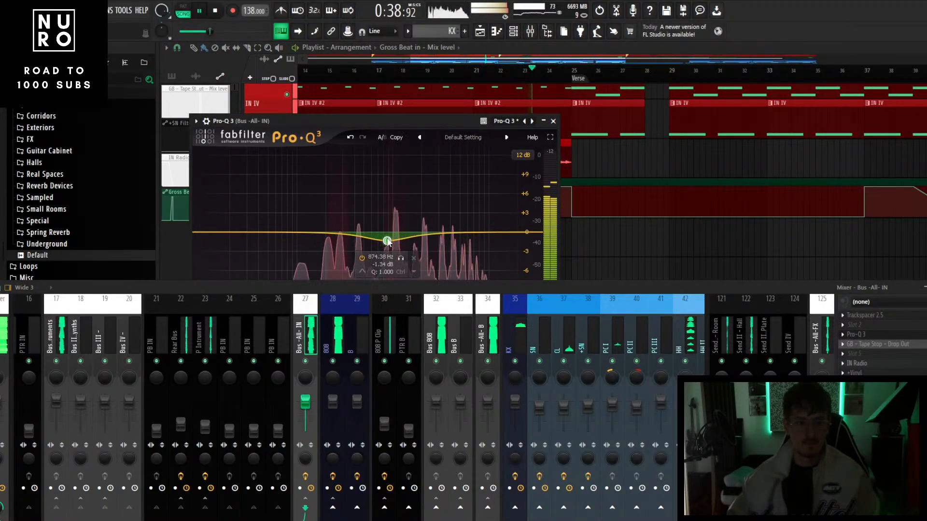
scroll(387, 241, "up", 1)
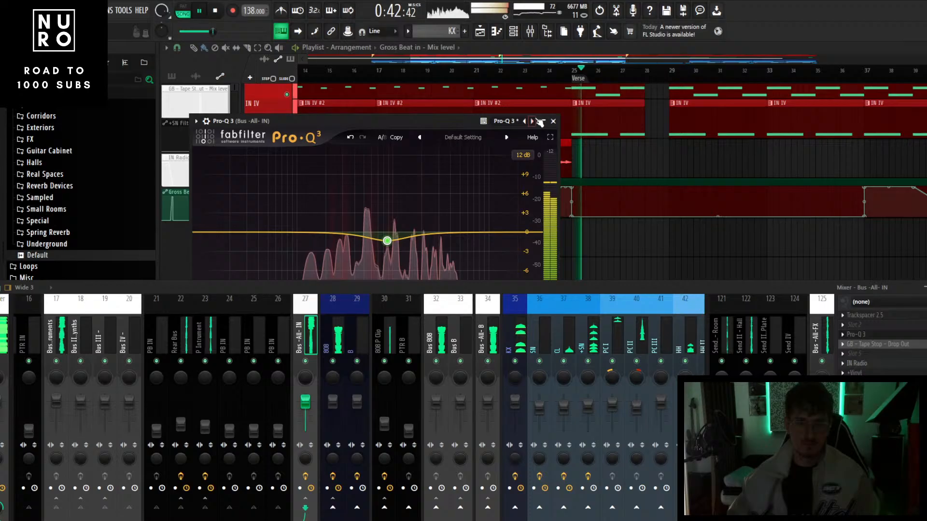
left_click(553, 122)
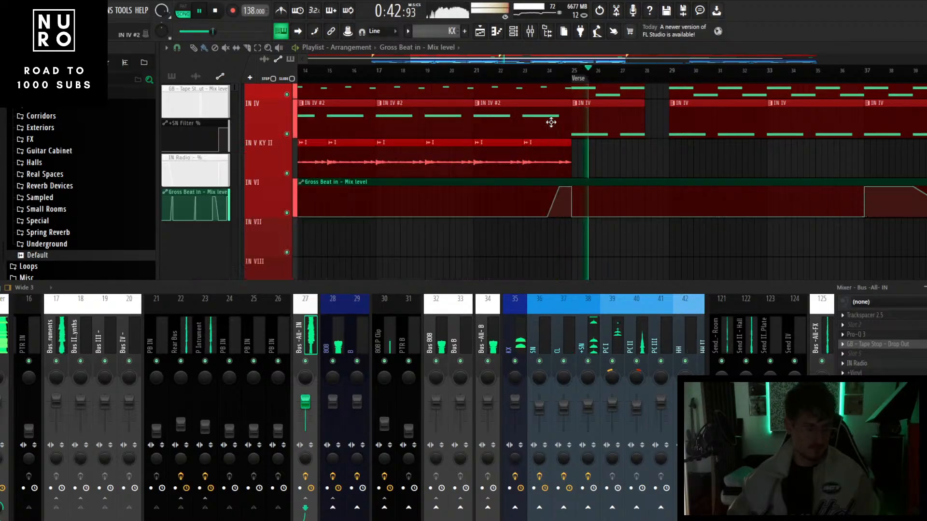
- Delete the four Gross Beat in - Mix level points that form the swell before the Verse
scroll(607, 246, "up", 2)
right_click(533, 188)
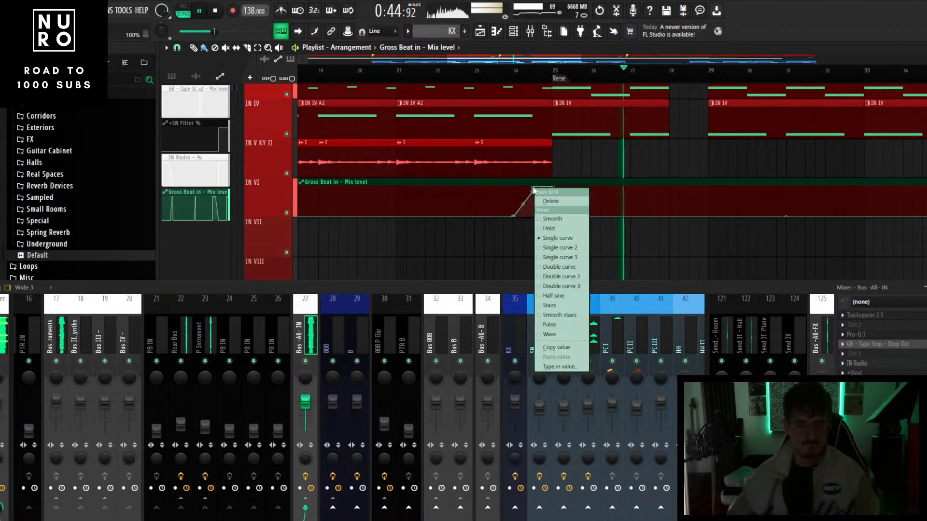
left_click(546, 201)
right_click(534, 193)
left_click(549, 205)
right_click(551, 192)
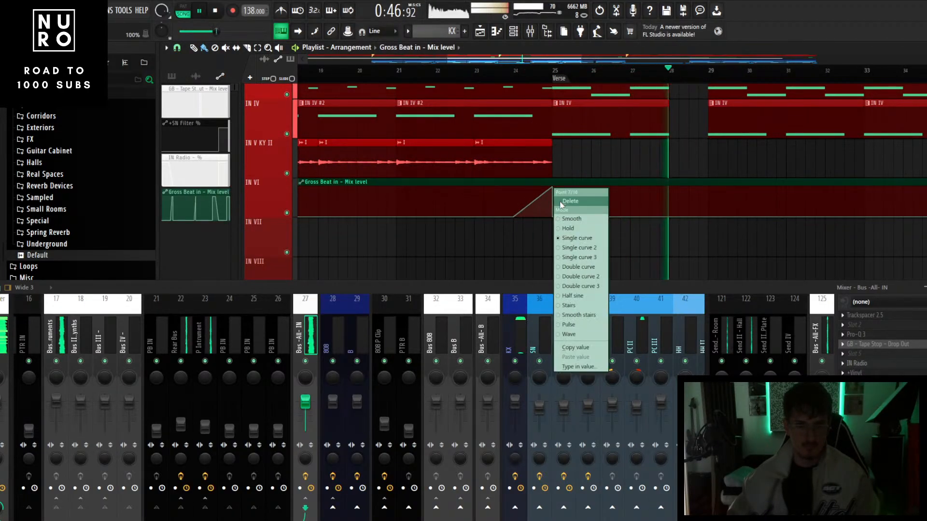
left_click(563, 205)
right_click(551, 216)
left_click(565, 230)
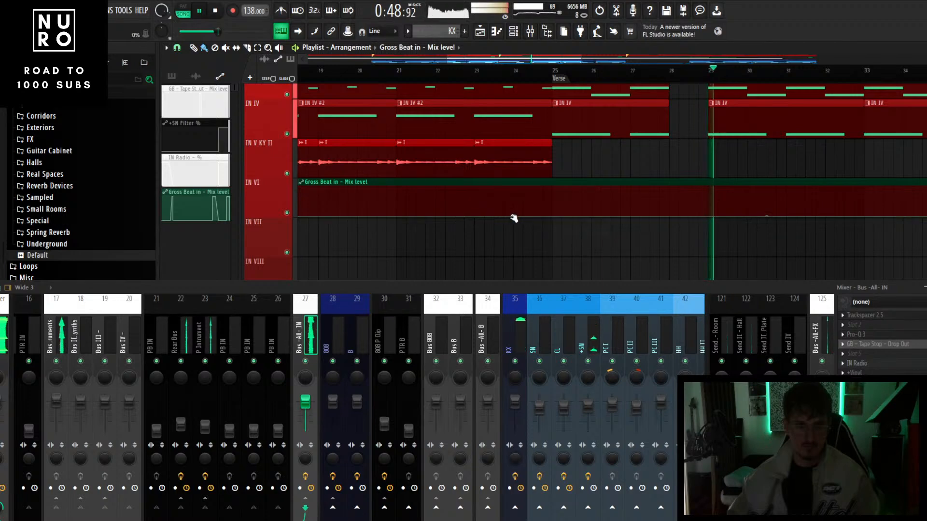
right_click(513, 215)
left_click(527, 233)
- Replay the Verse from just before bar 28 and review the effects and automation clips up to the Bridge
scroll(682, 232, "down", 5)
scroll(706, 236, "down", 8)
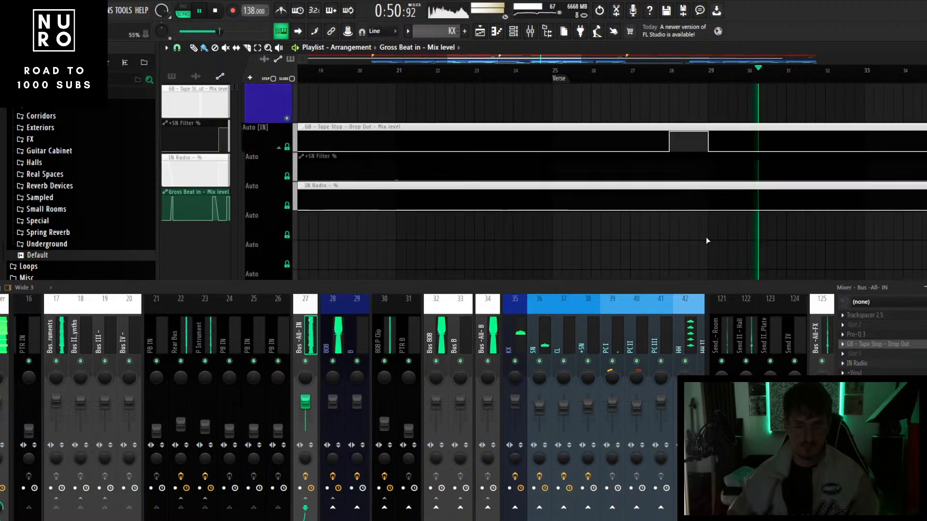
scroll(705, 237, "up", 2)
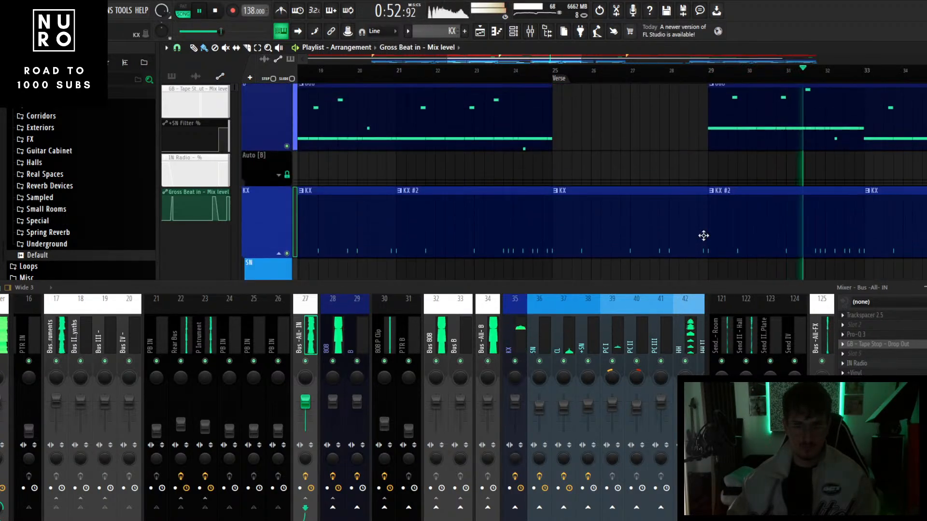
key("space")
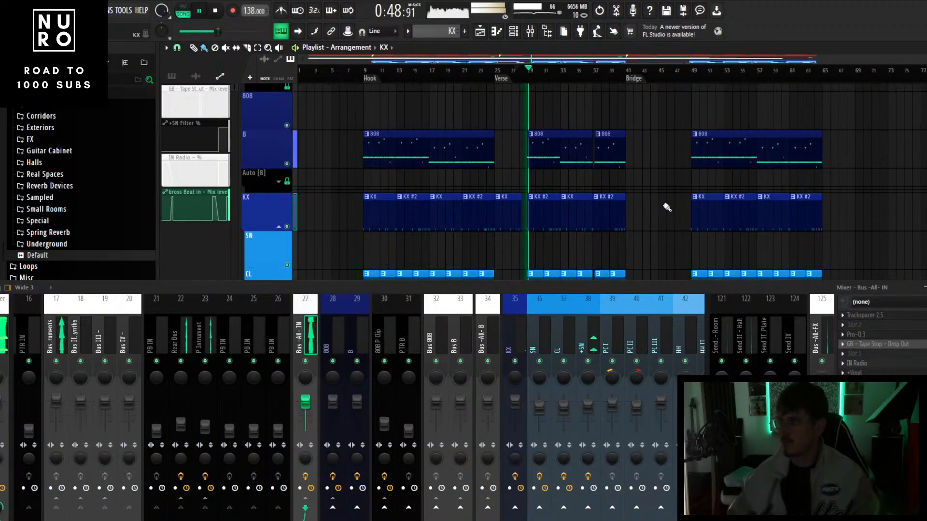
scroll(667, 207, "up", 5)
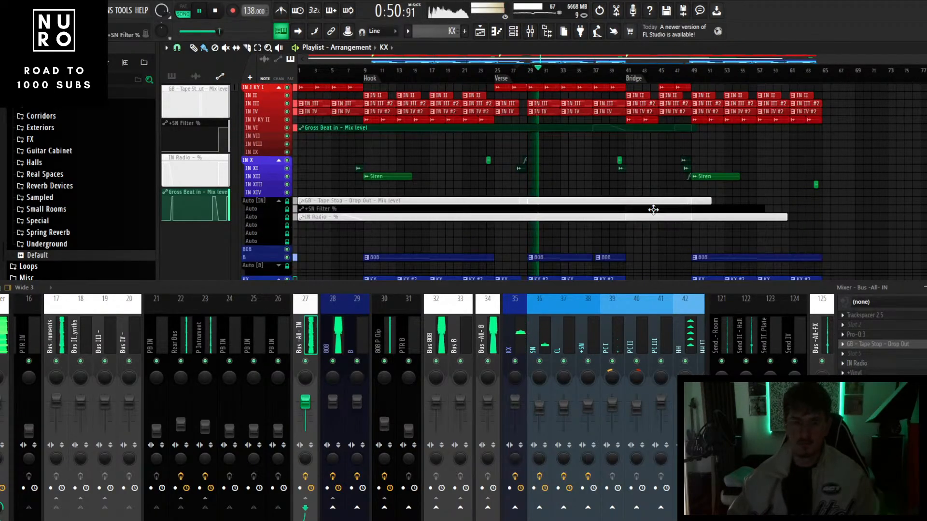
scroll(497, 197, "up", 4)
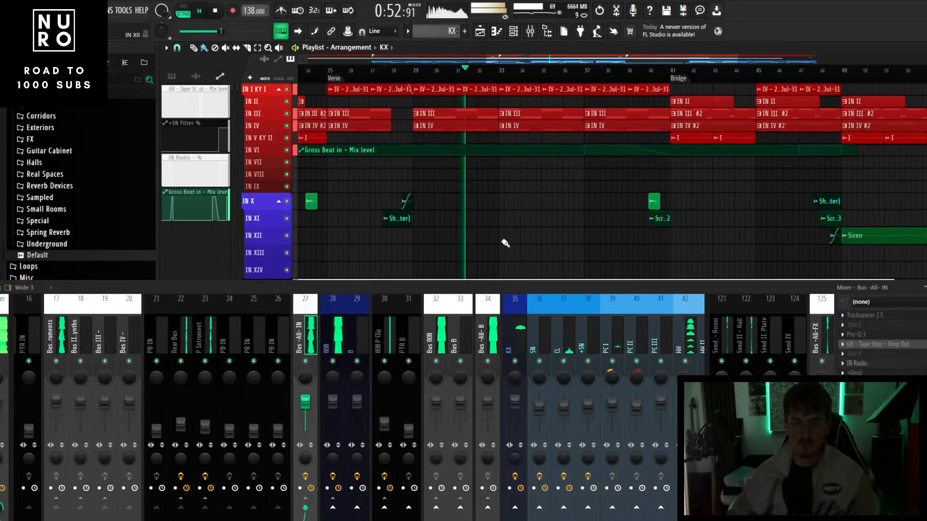
scroll(506, 226, "down", 1)
scroll(520, 199, "down", 2)
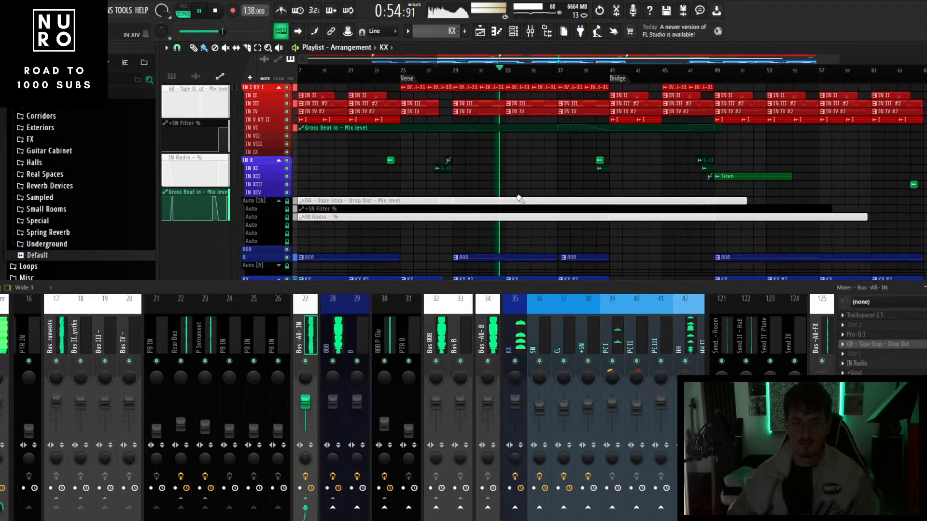
scroll(539, 179, "up", 3)
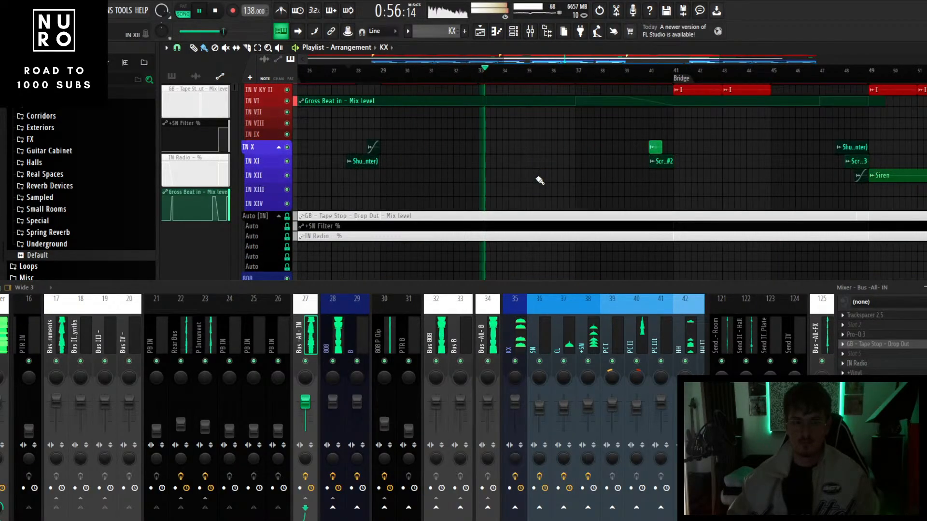
scroll(533, 189, "down", 1)
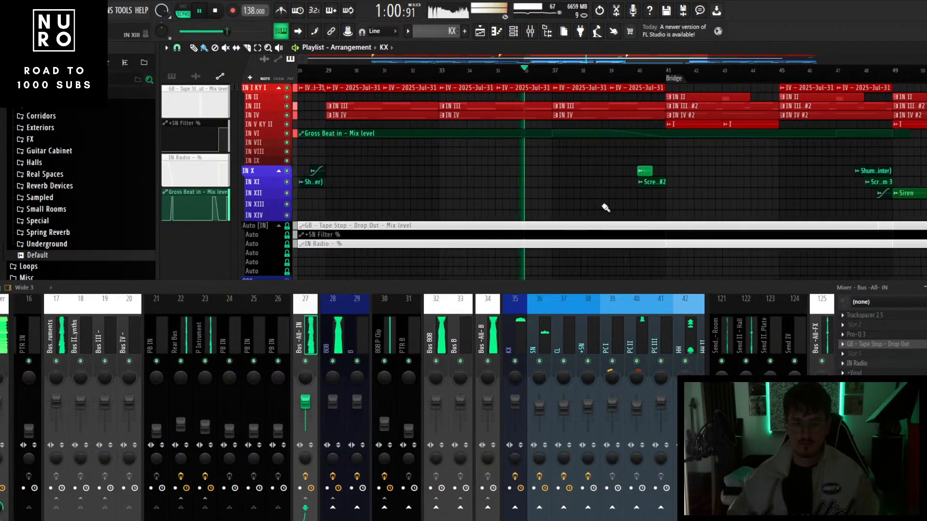
scroll(633, 207, "up", 5)
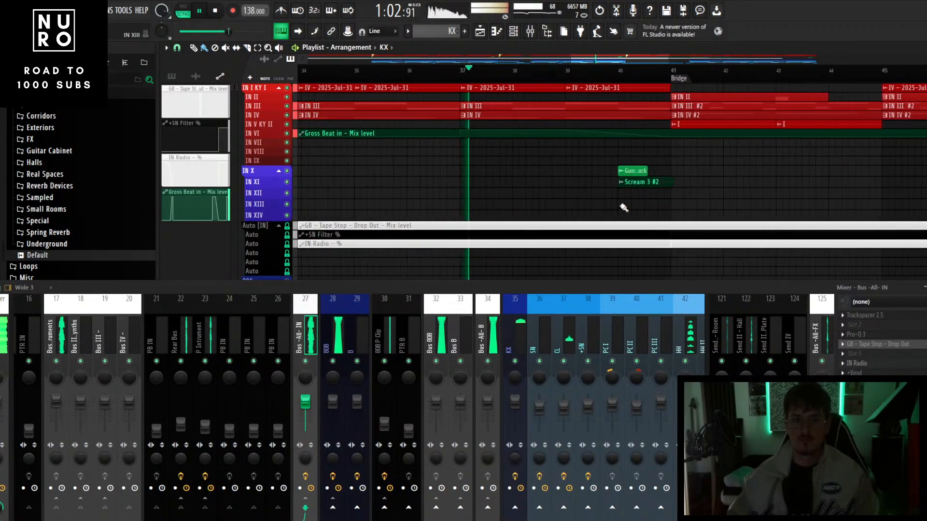
scroll(600, 206, "up", 2)
scroll(599, 205, "up", 2)
scroll(599, 205, "down", 2)
scroll(600, 205, "down", 2)
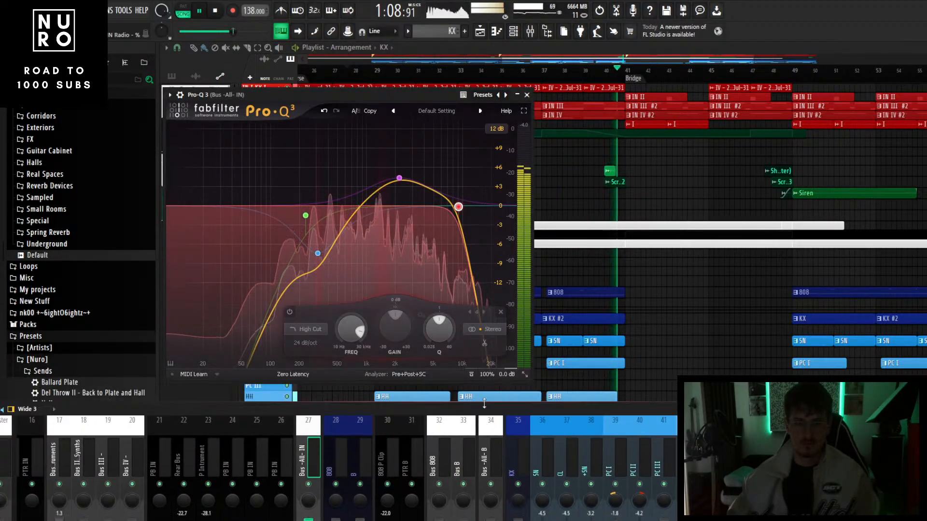
- Stop playback and raise the output level of Pro-Q 3 on Bus -All- IN to +5.2 dB
key("space")
left_click_drag(499, 337, 500, 303)
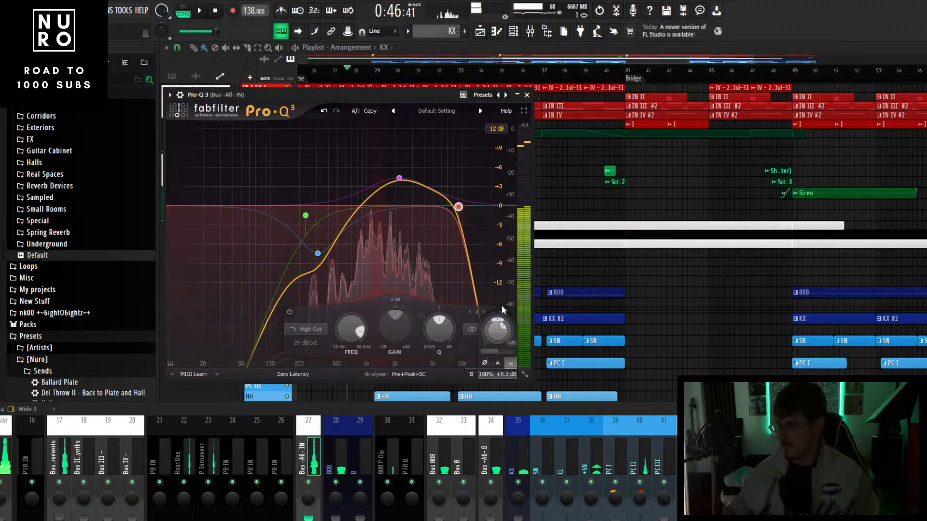
left_click(527, 95)
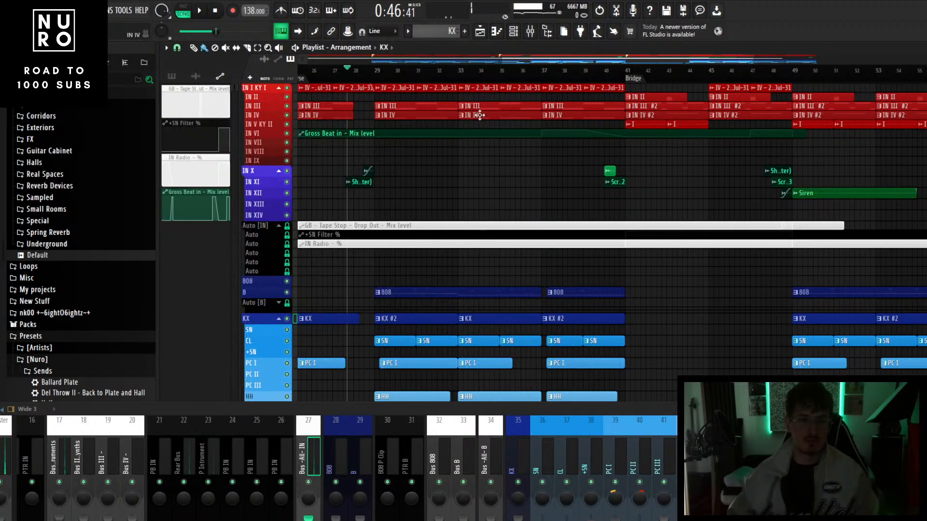
- Play the beat from bar 33 into the Bridge to check the transition, and return the playhead to the song's start
scroll(481, 116, "up", 4)
left_click(414, 70)
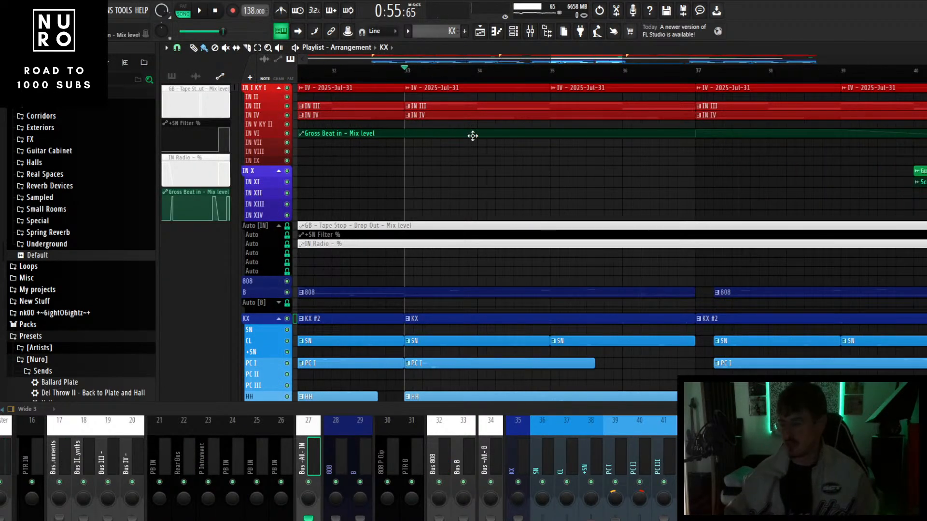
key("space")
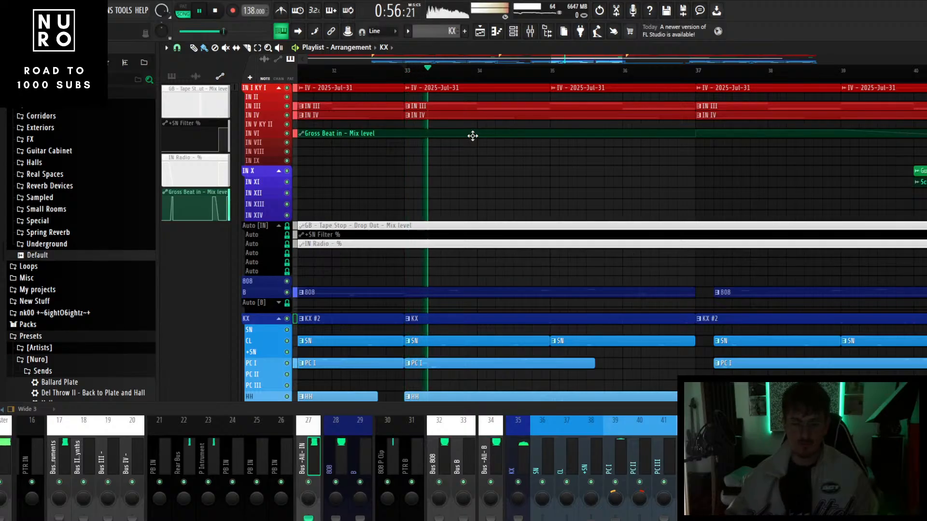
scroll(473, 136, "down", 5)
scroll(619, 227, "down", 2)
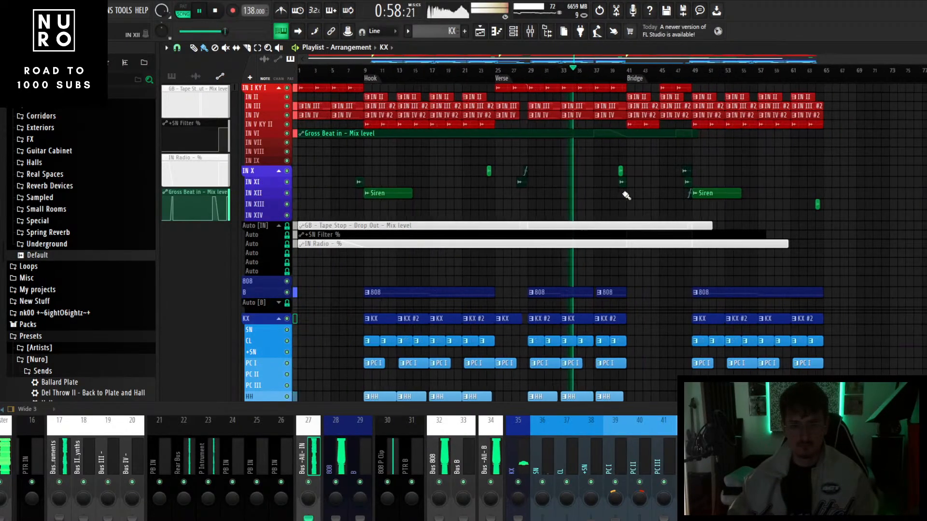
scroll(593, 200, "up", 3)
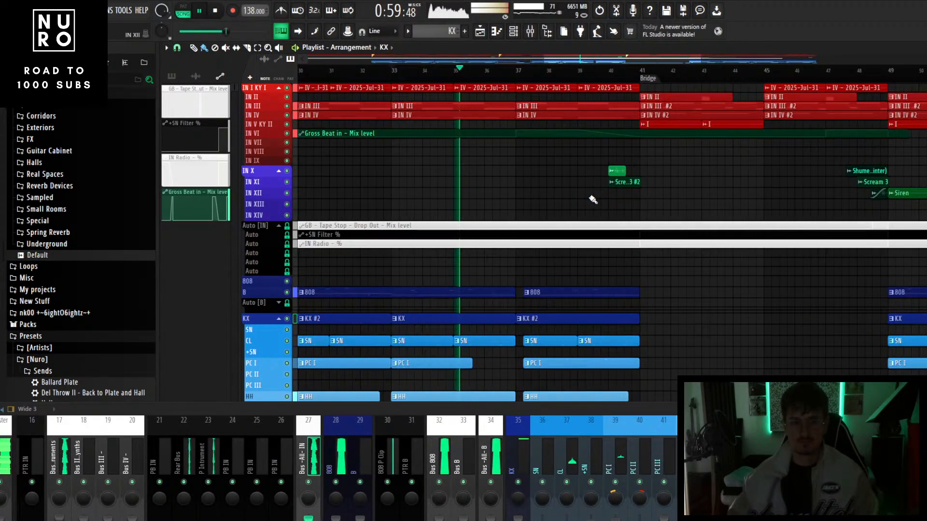
scroll(570, 200, "up", 4)
scroll(480, 213, "up", 3)
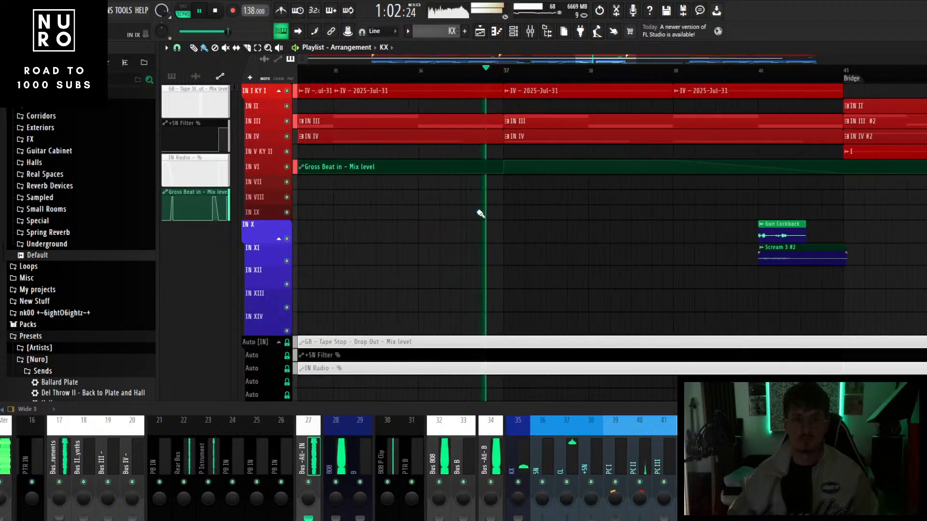
scroll(481, 212, "down", 5)
scroll(498, 209, "down", 4)
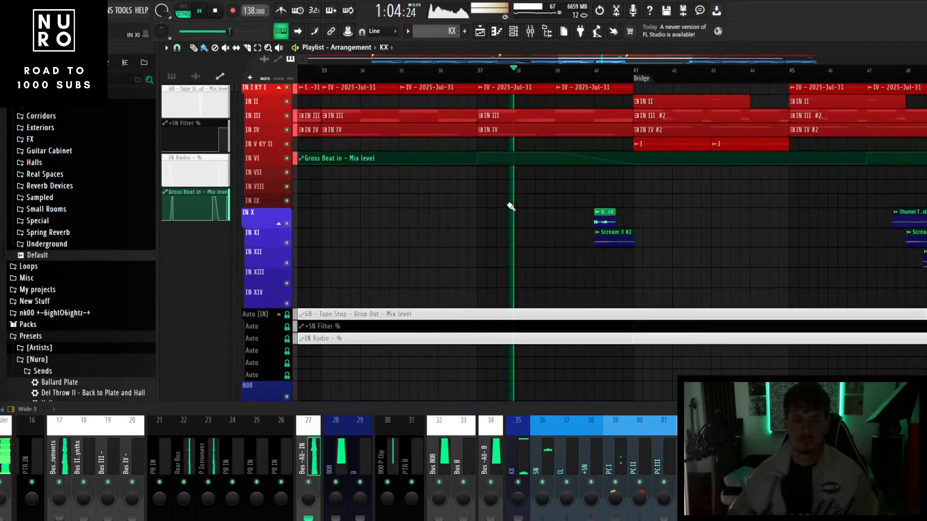
scroll(510, 206, "down", 2)
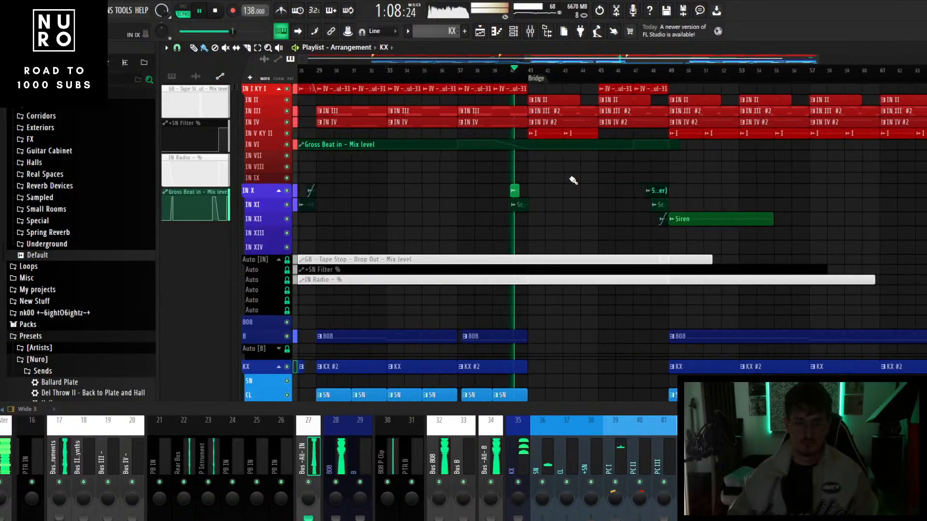
scroll(459, 176, "up", 4)
scroll(458, 175, "down", 5)
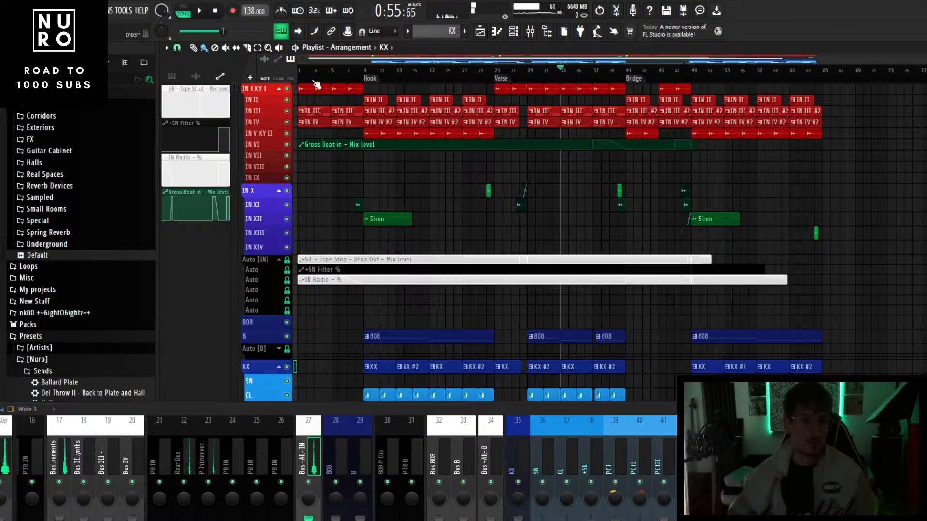
key("space")
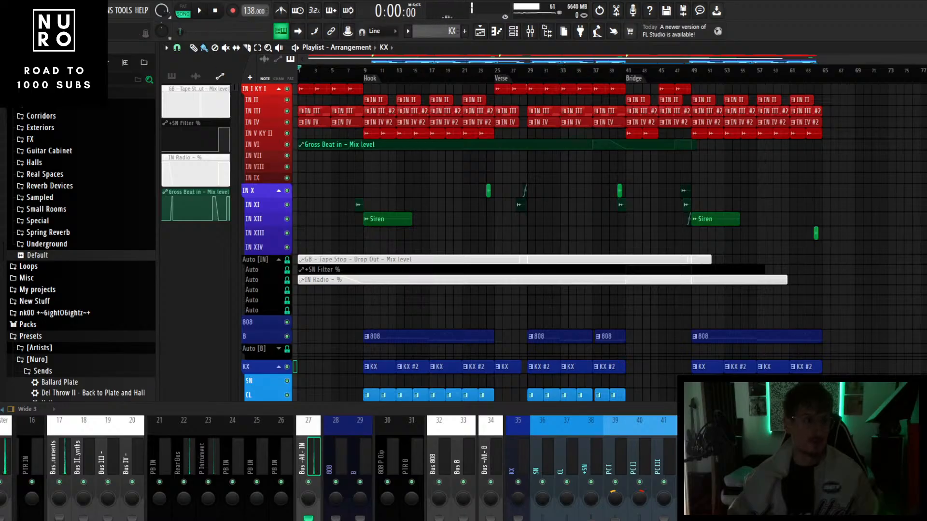
- Export the beat as an MP3 file named 4 into the live cookup project folder and start the render
left_click(9, 10)
left_click(29, 57)
left_click(8, 10)
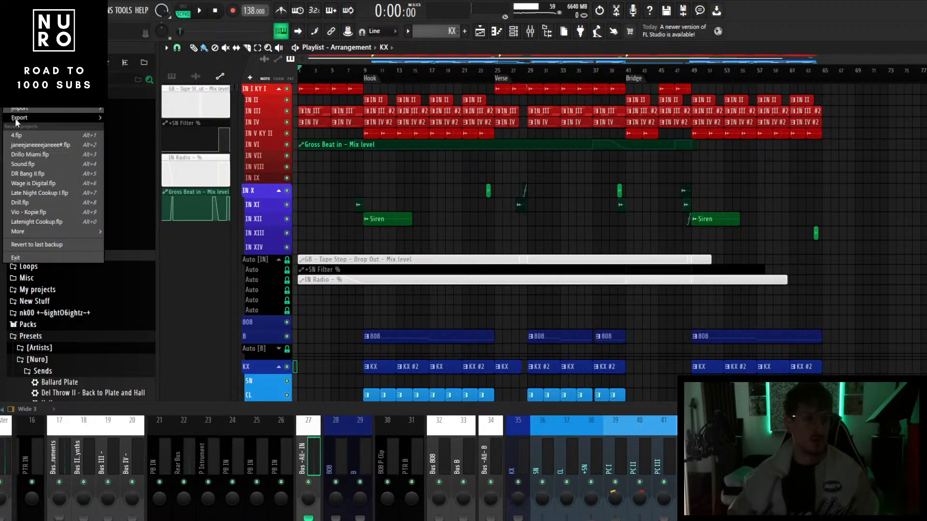
mouse_move(24, 119)
left_click(135, 135)
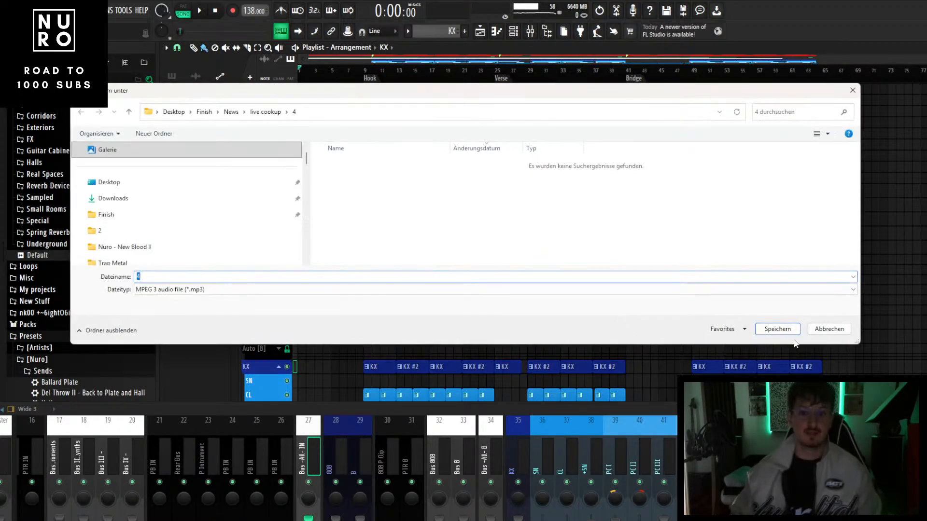
left_click(781, 331)
left_click(574, 403)
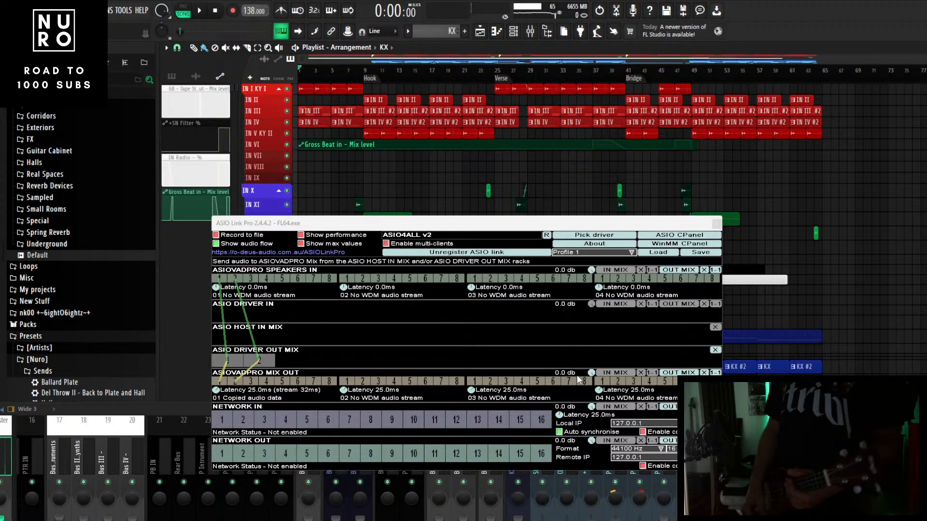
- Switch to File Explorer and move folder 4 from live cookup into the [Beats Done] folder
left_click(10, 10)
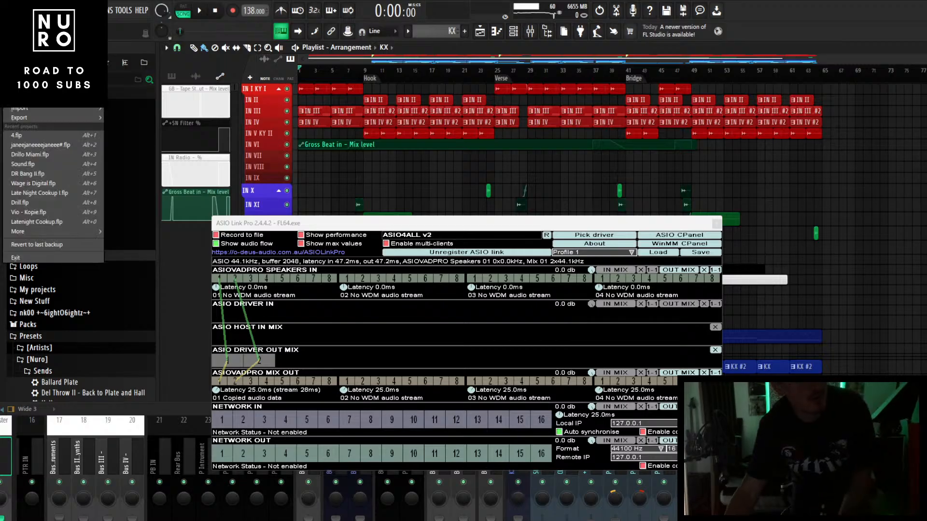
left_click(10, 10)
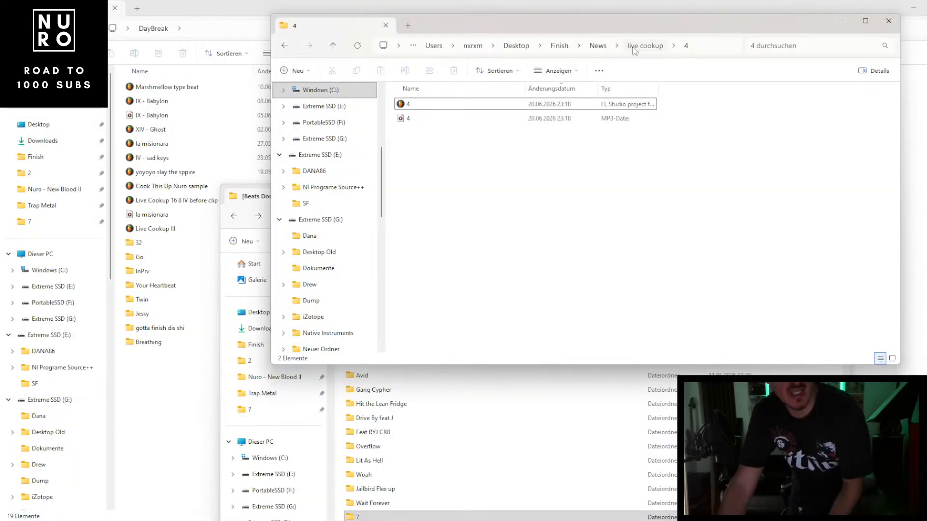
left_click(634, 51)
right_click(416, 136)
key("Escape")
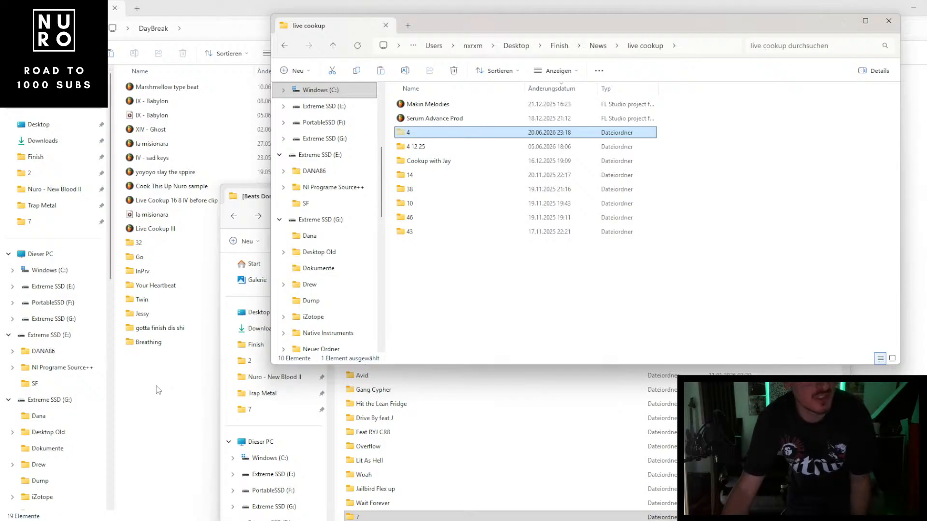
left_click(252, 213)
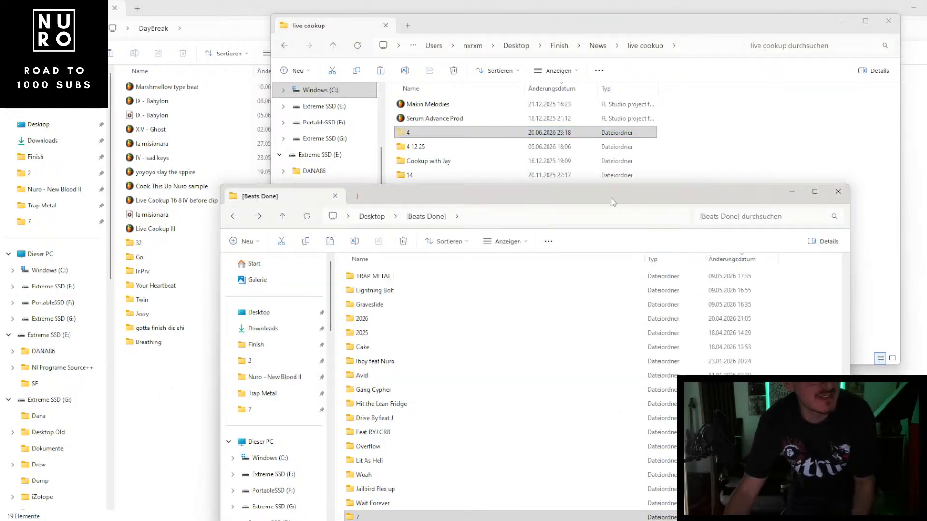
left_click_drag(610, 198, 539, 141)
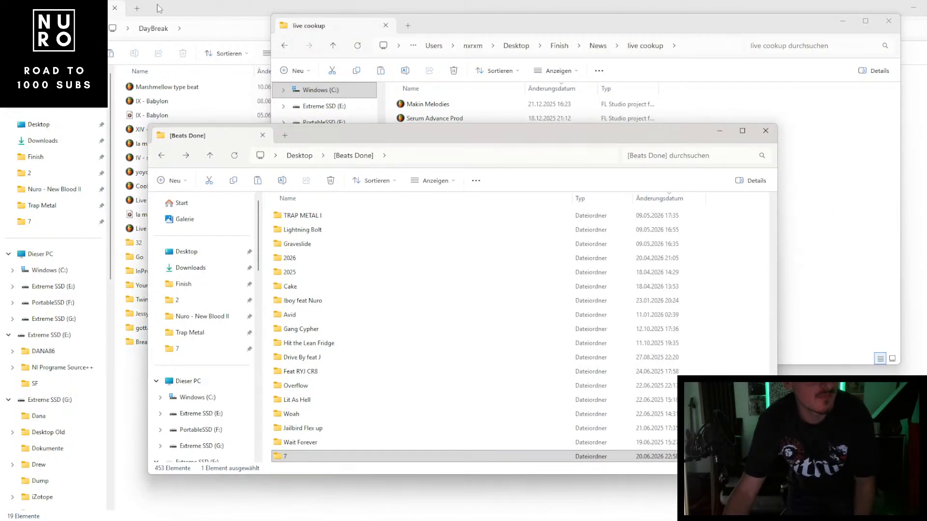
left_click(161, 155)
left_click(161, 156)
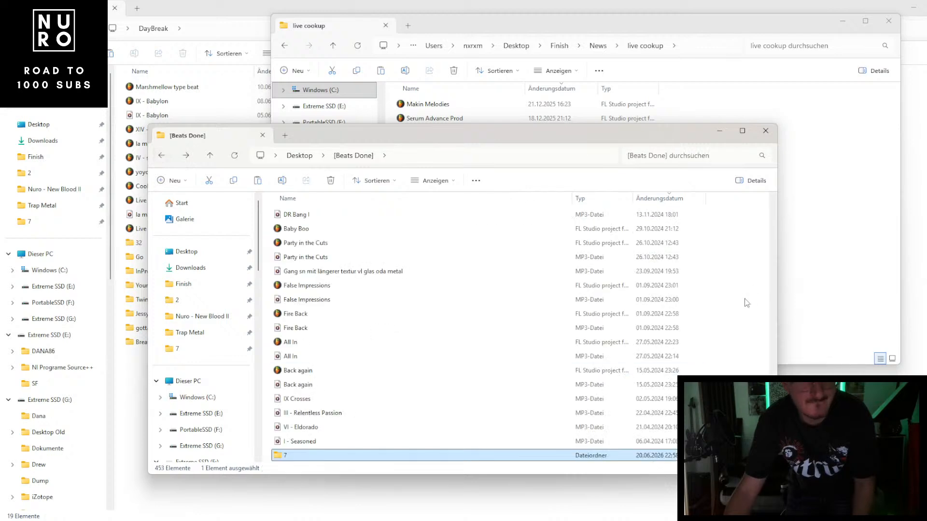
right_click(744, 299)
left_click(765, 321)
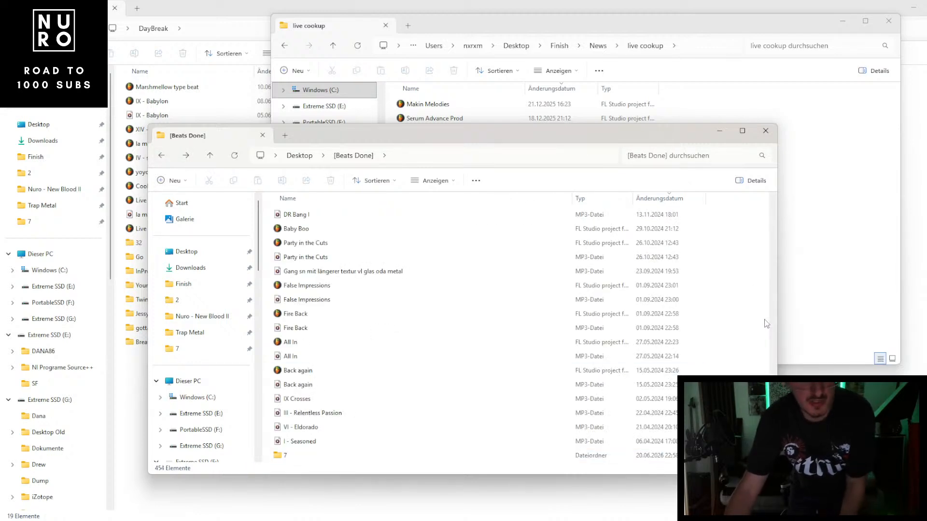
- Open the FL Studio project 14 from its live cookup subfolder and close the ASIO Link Pro window
left_click(792, 272)
left_click(434, 161)
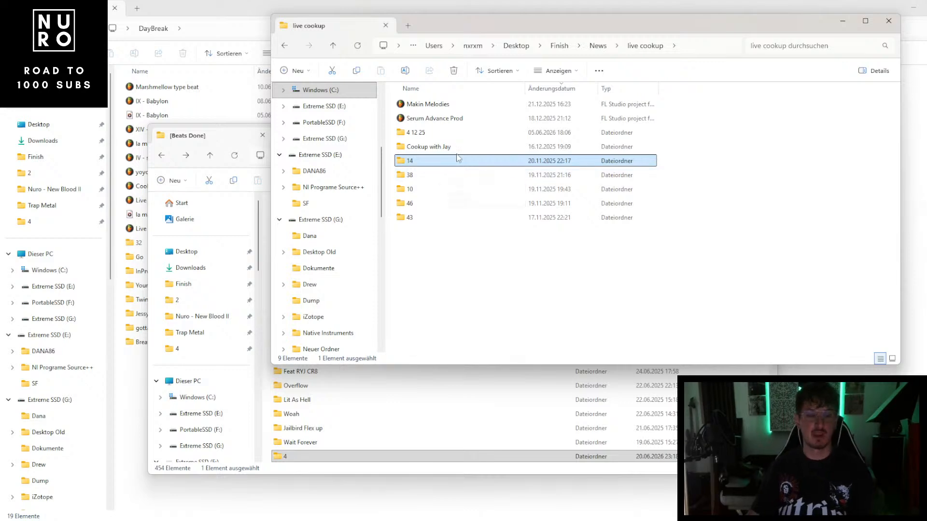
double_click(453, 162)
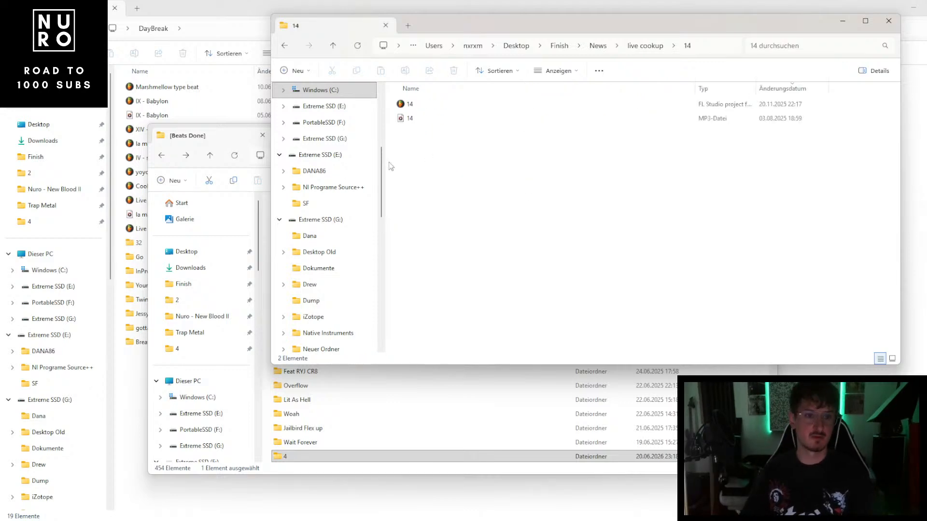
double_click(425, 105)
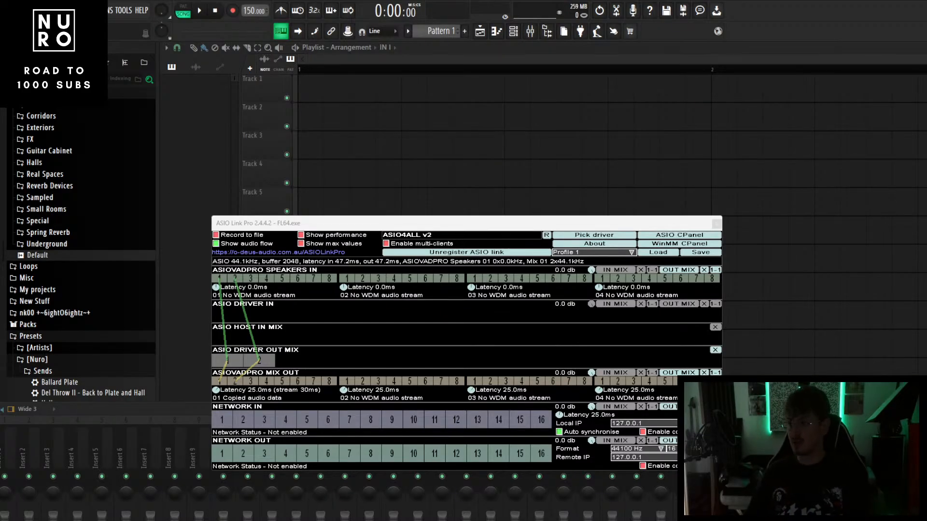
left_click(714, 224)
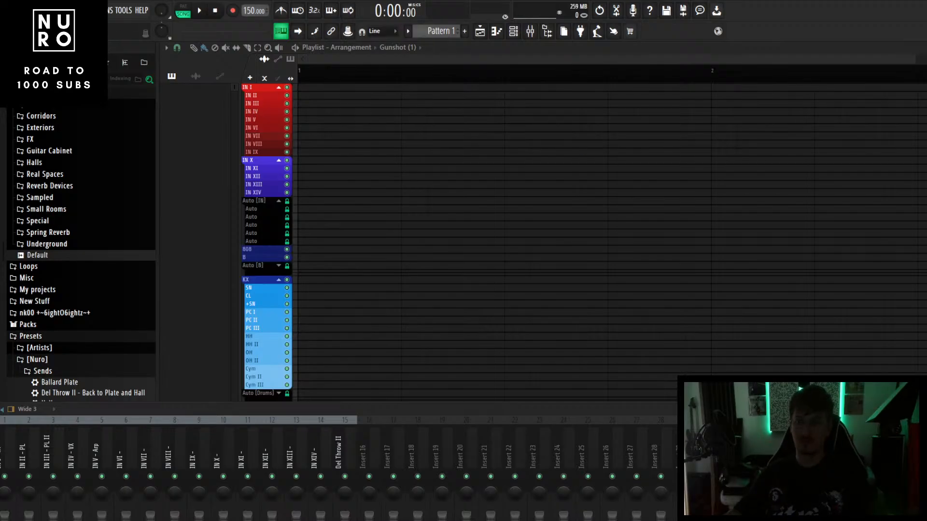
- Switch to the browser, play the video "Nuro - Next" from its beginning, then pause it, close the tab and return to FL Studio
key("alt+Tab")
key("space")
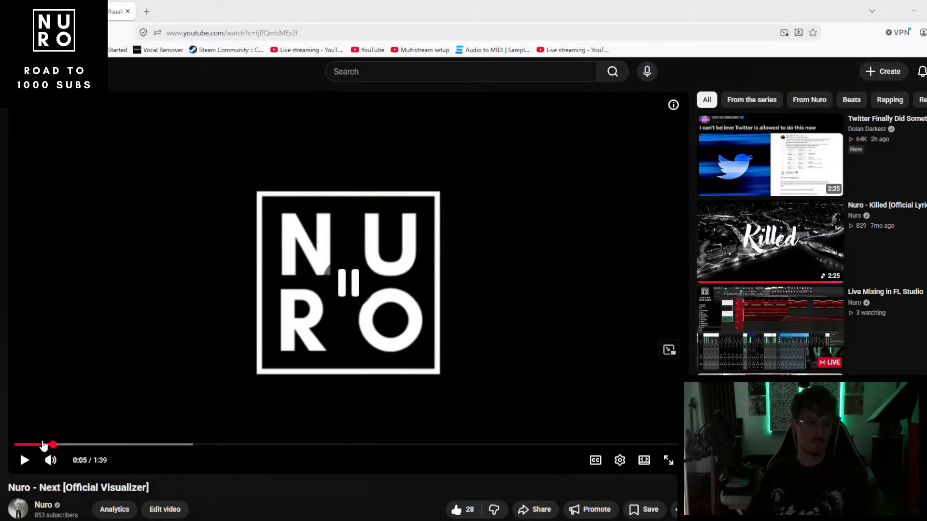
left_click(16, 445)
left_click(172, 351)
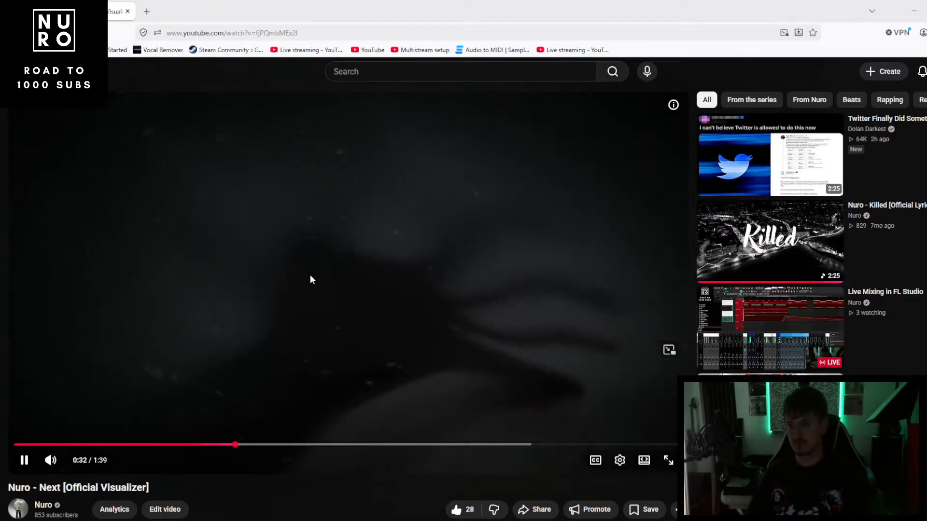
left_click(310, 279)
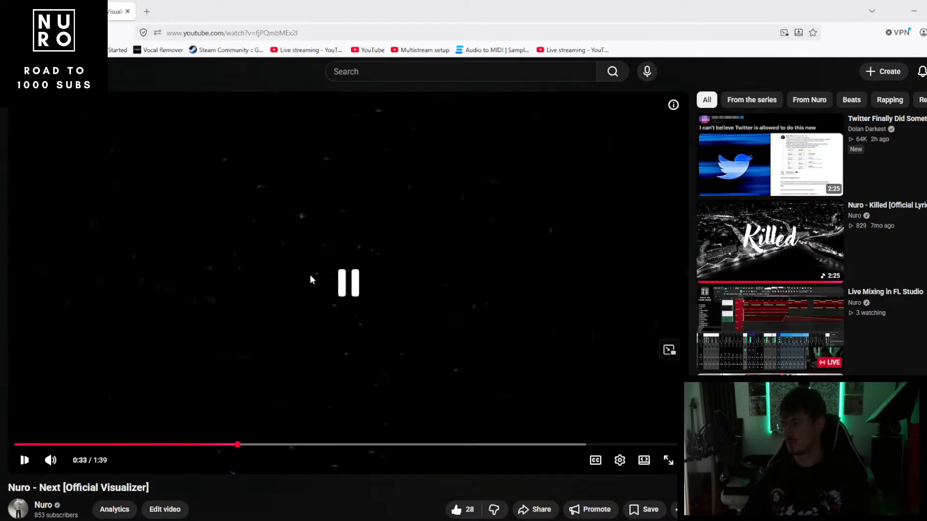
left_click(128, 11)
left_click(444, 95)
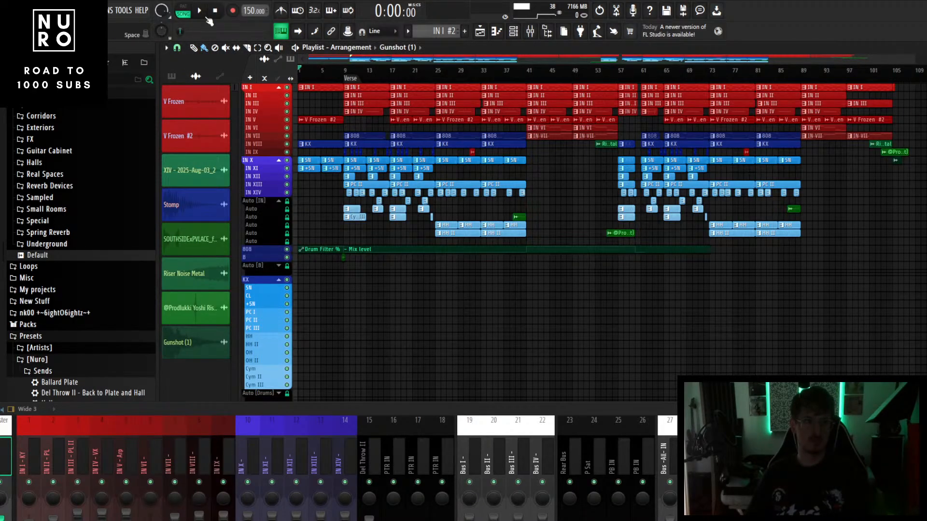
- Start playback and move all drum clips from the IN X and Auto tracks down so the SN clips sit on the SN track
key("space")
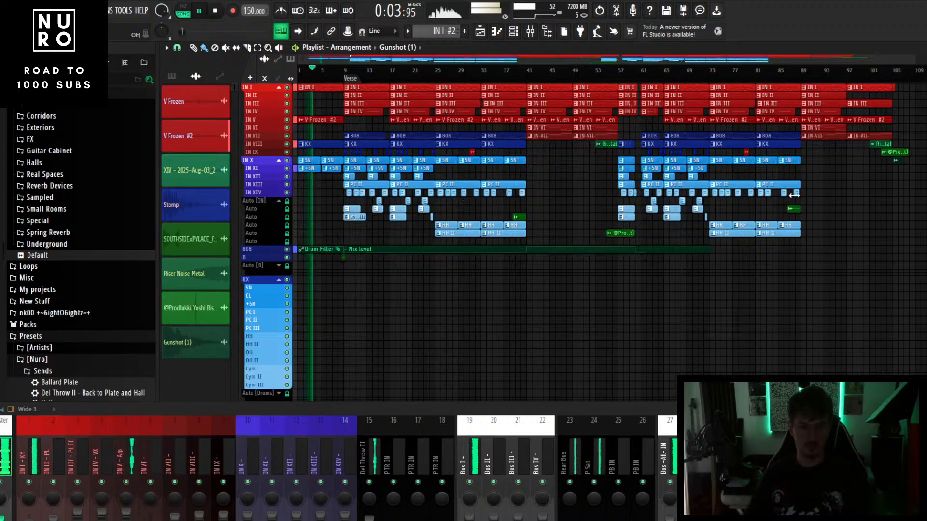
left_click_drag(815, 165, 340, 227)
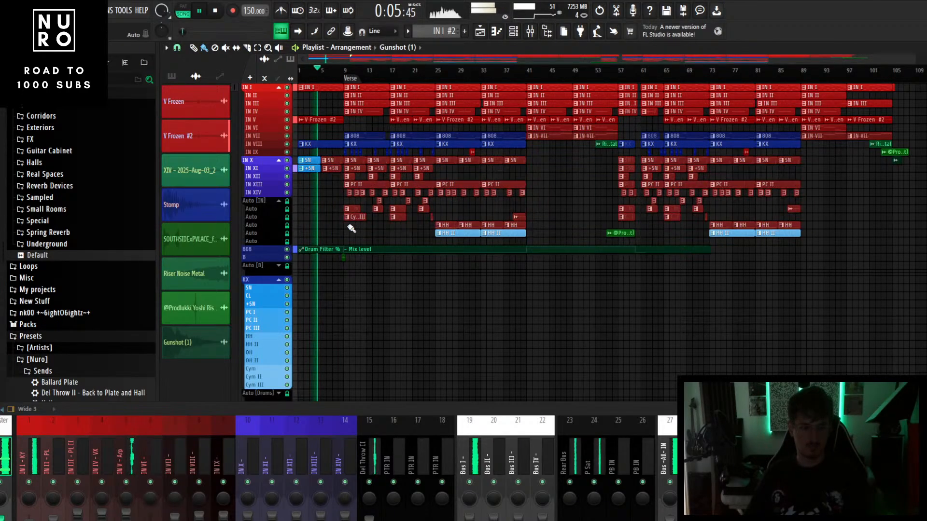
left_click(821, 169)
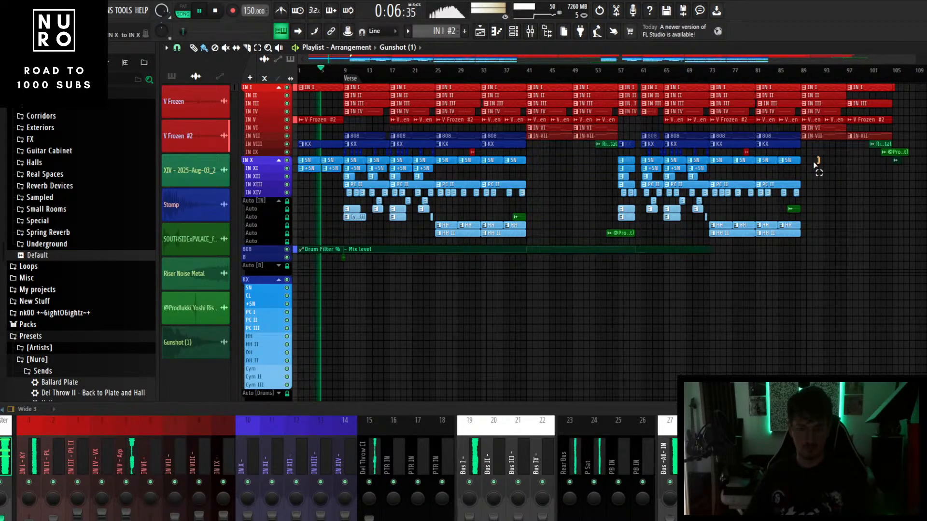
left_click_drag(815, 165, 296, 237)
left_click_drag(300, 162, 297, 288)
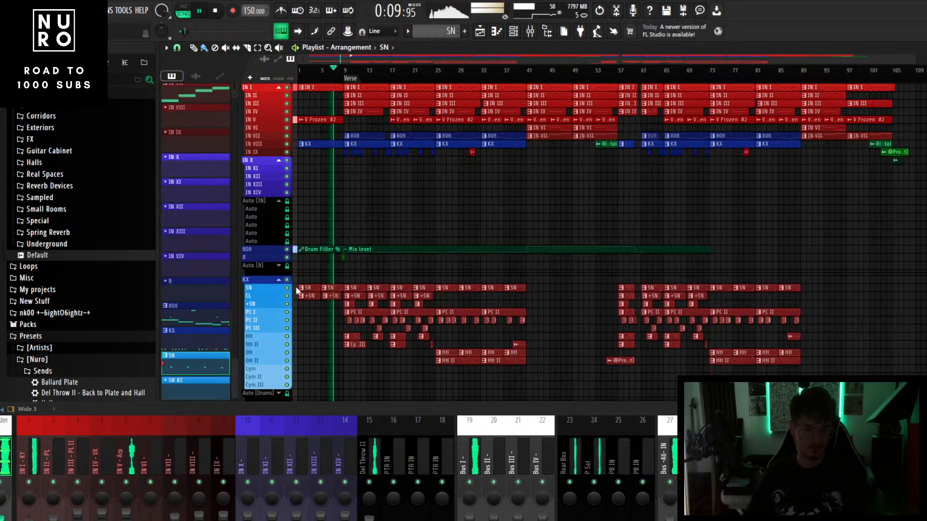
left_click(310, 310)
- Move every drum clip below the SN track down one track, placing the +SN clips on the +SN track
scroll(311, 304, "down", 3)
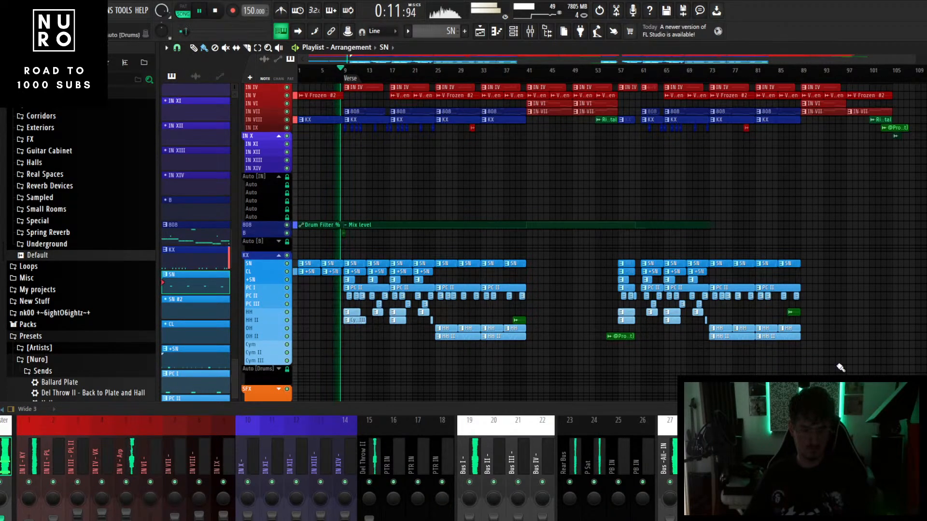
left_click_drag(841, 368, 308, 291)
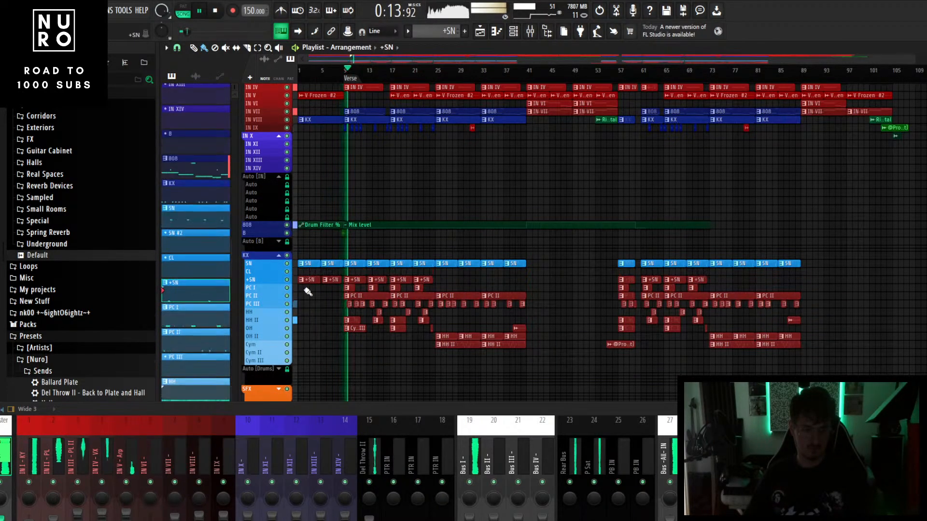
left_click(313, 304, "ctrl")
- Select the open-hat, cymbal and hi-hat clips below the PC II track throughout the song and move them down two tracks
scroll(321, 316, "up", 3)
scroll(321, 317, "up", 4)
scroll(354, 322, "up", 1)
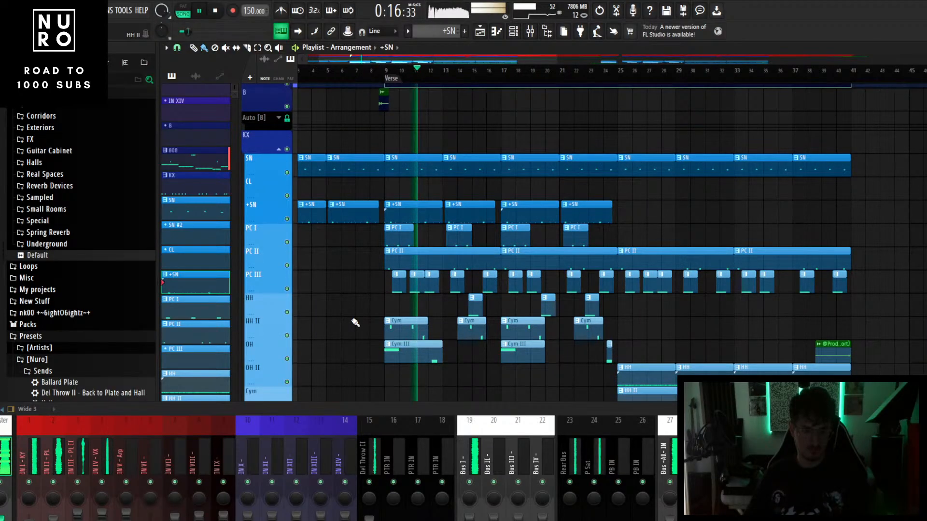
scroll(355, 322, "down", 4)
scroll(349, 319, "down", 2)
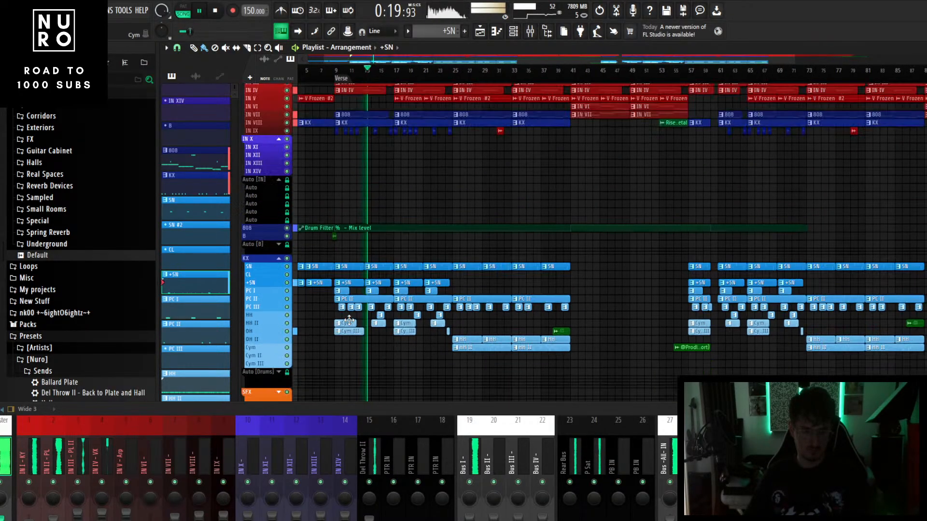
left_click_drag(326, 305, 923, 381)
scroll(464, 352, "up", 2)
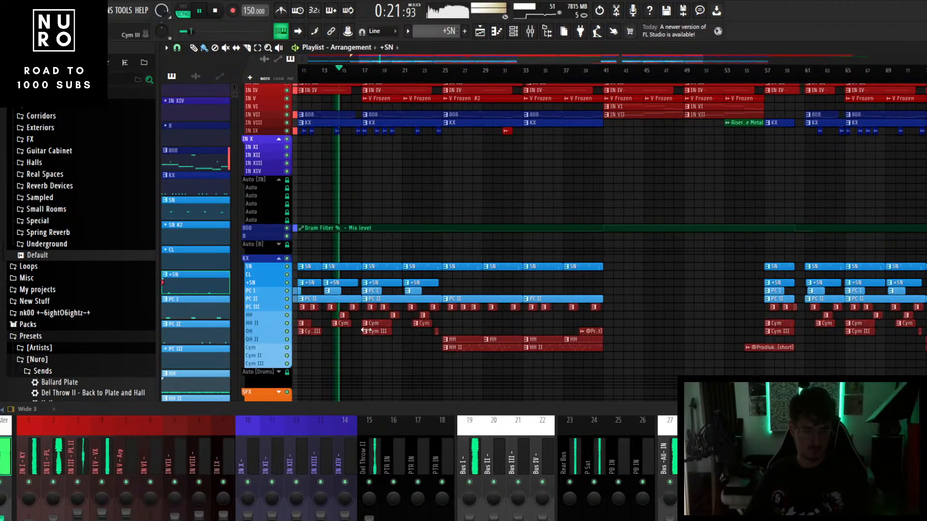
left_click_drag(467, 339, 461, 357)
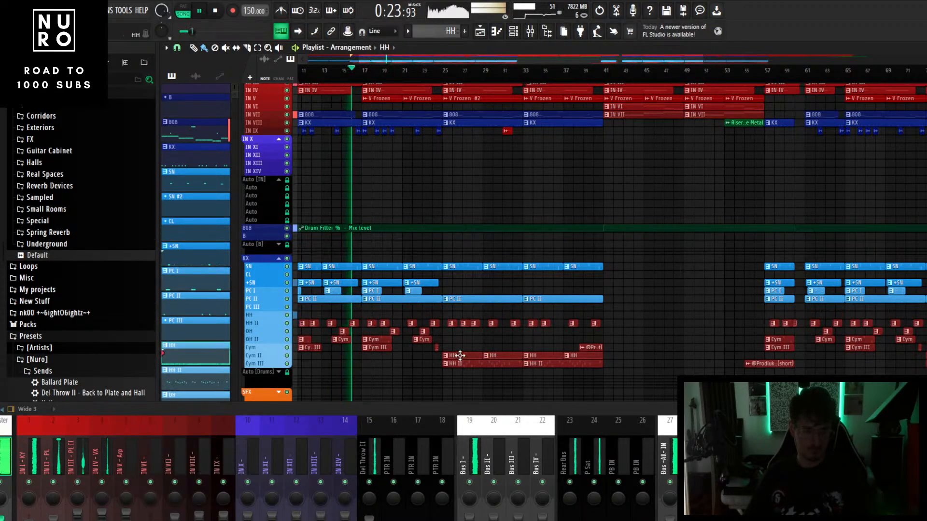
- Shift the selected hat and cymbal clips down one more track, aligning the OH, OH II and Cym clips with their named tracks
scroll(452, 356, "down", 2)
scroll(321, 347, "up", 6)
scroll(430, 345, "up", 1)
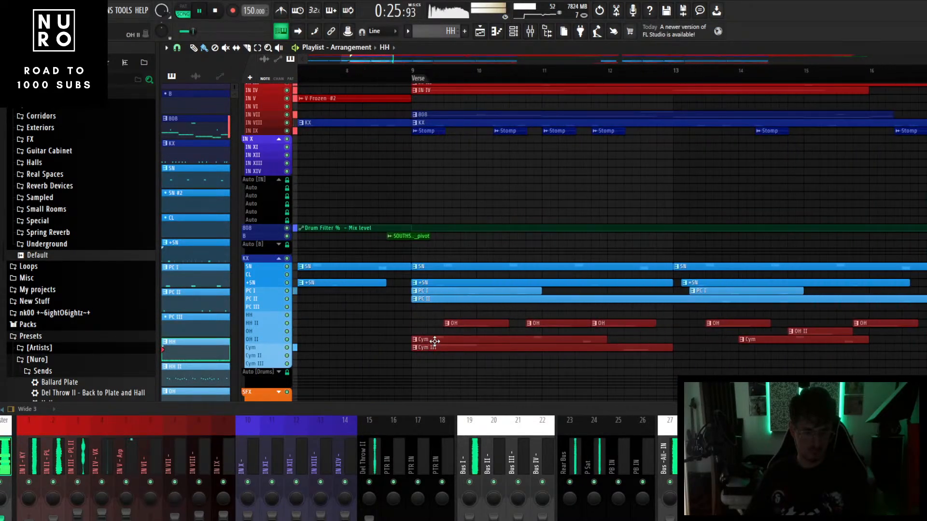
left_click_drag(434, 343, 430, 354)
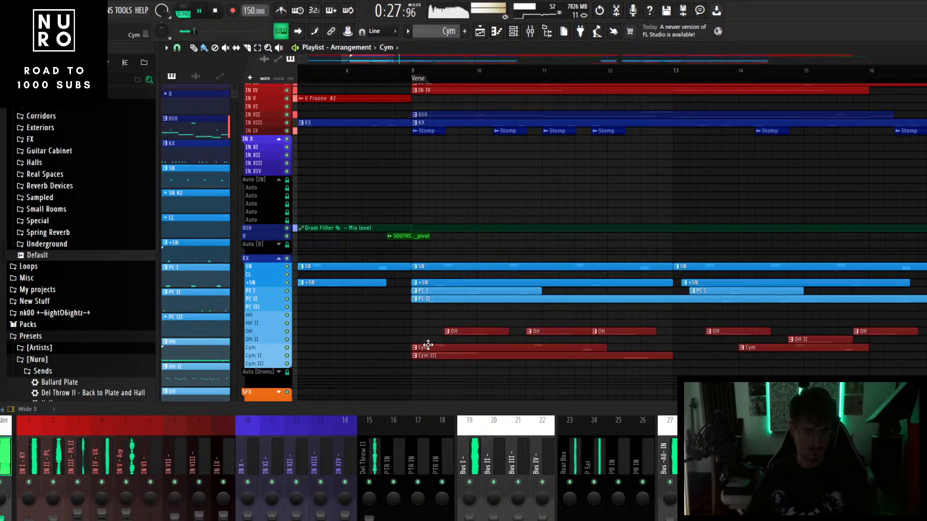
- Move the 808, KX and Stomp clips in both song sections down two tracks, onto IN IX, IN X and IN XI
scroll(425, 338, "down", 1)
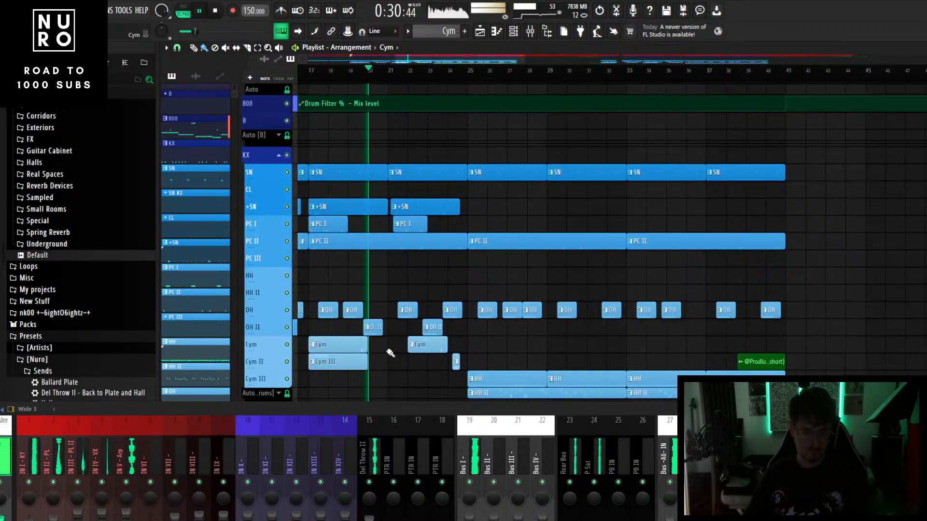
scroll(384, 355, "up", 5)
scroll(383, 356, "down", 5)
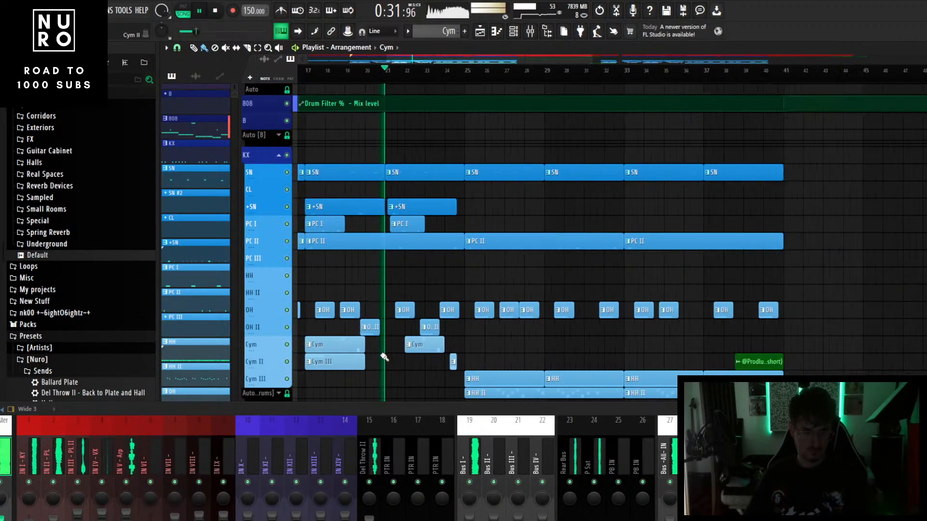
scroll(384, 356, "down", 4)
scroll(386, 352, "up", 5)
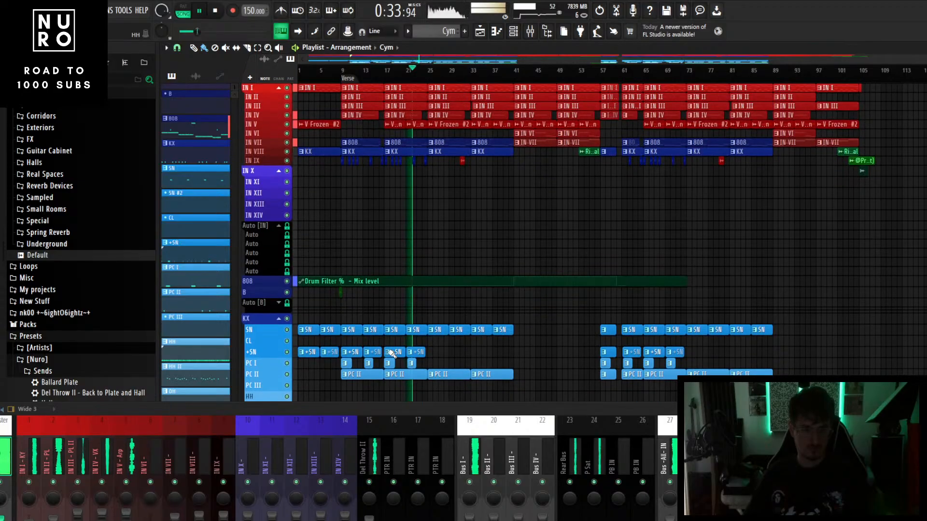
left_click_drag(510, 187, 313, 171)
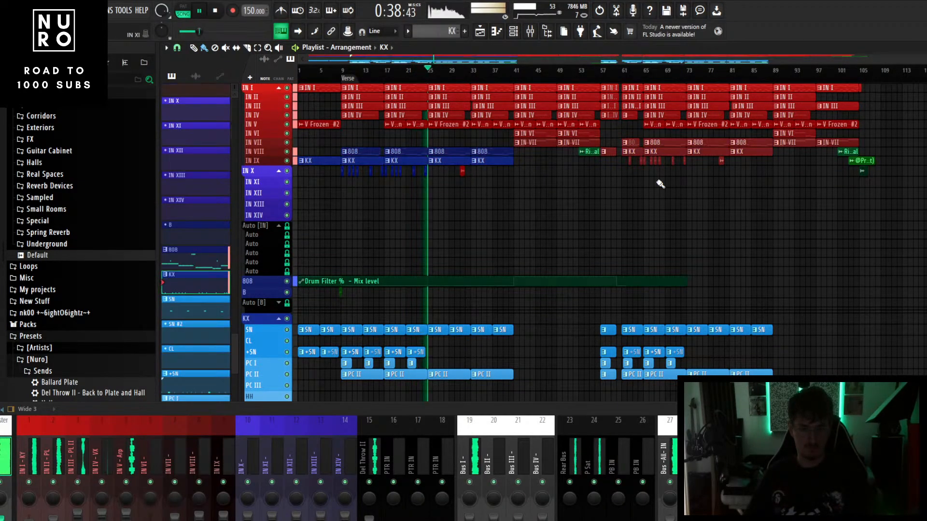
left_click_drag(762, 187, 608, 169)
left_click_drag(523, 190, 307, 176)
left_click(333, 201)
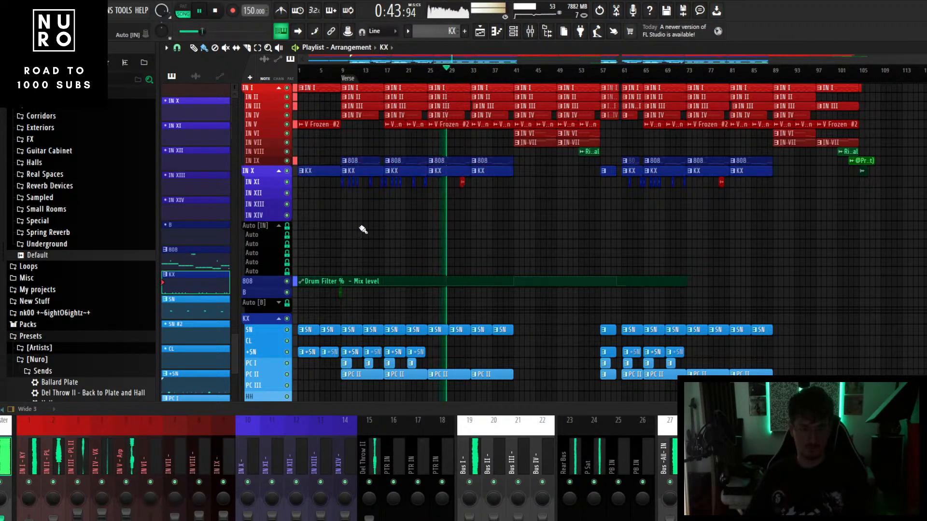
- Move the Drum Filter automation and its neighbouring clip to the Auto [IN] tracks, and the 808, KX and Stomp clips onto 808, B and Auto [B]
left_click(350, 281)
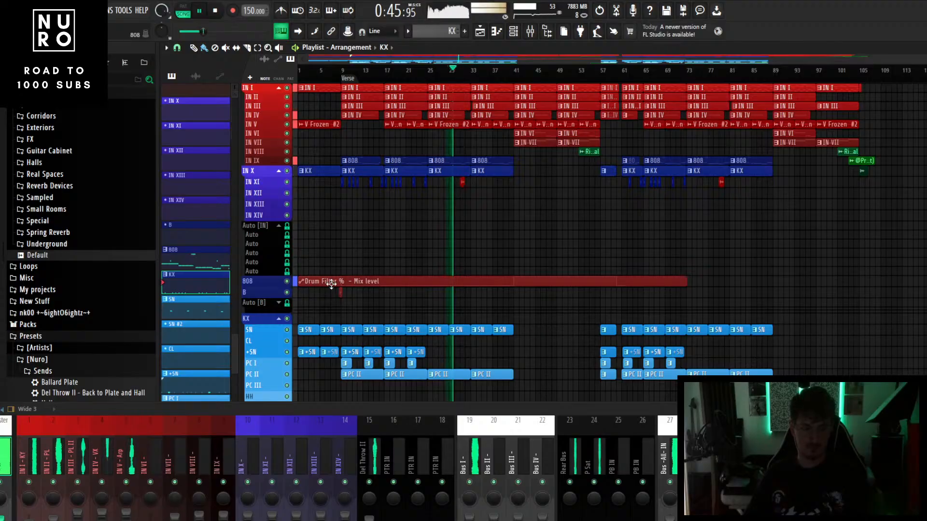
left_click_drag(331, 285, 331, 248)
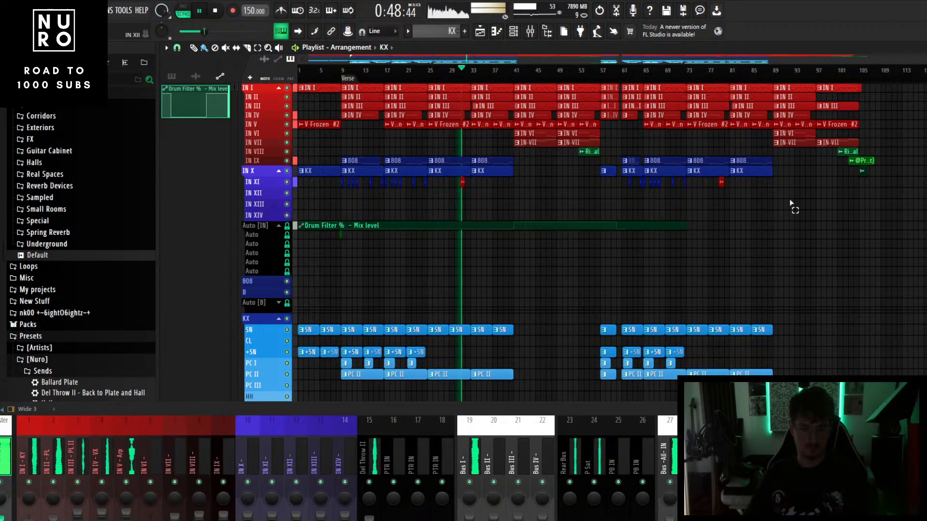
left_click_drag(791, 198, 301, 162)
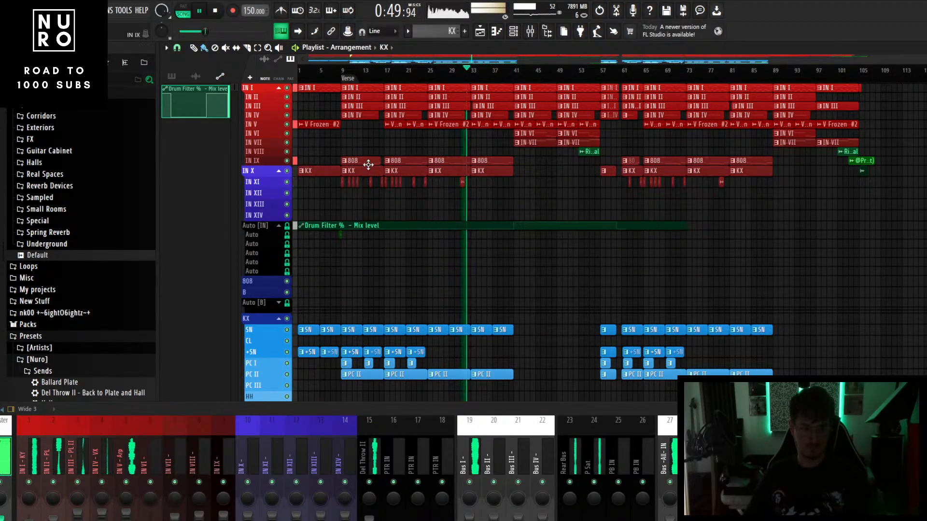
left_click_drag(368, 164, 360, 291)
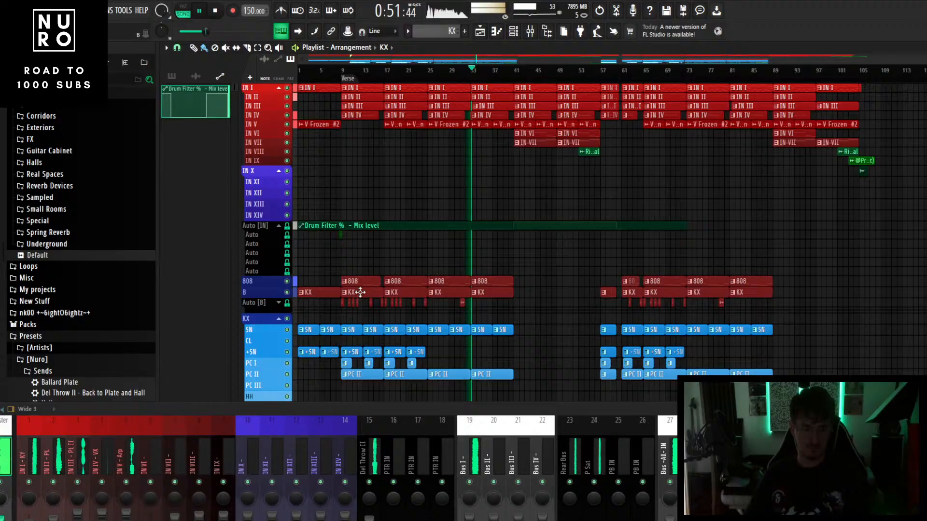
- Move all KX clips from the B track down to the KX track in both song sections, and stop playback
left_click(339, 306, "ctrl")
left_click_drag(780, 296, 306, 296)
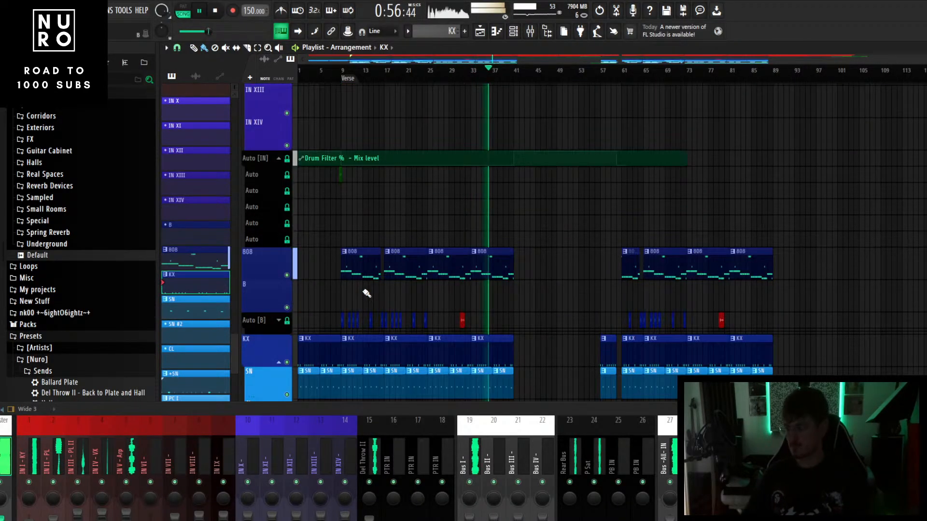
key("space")
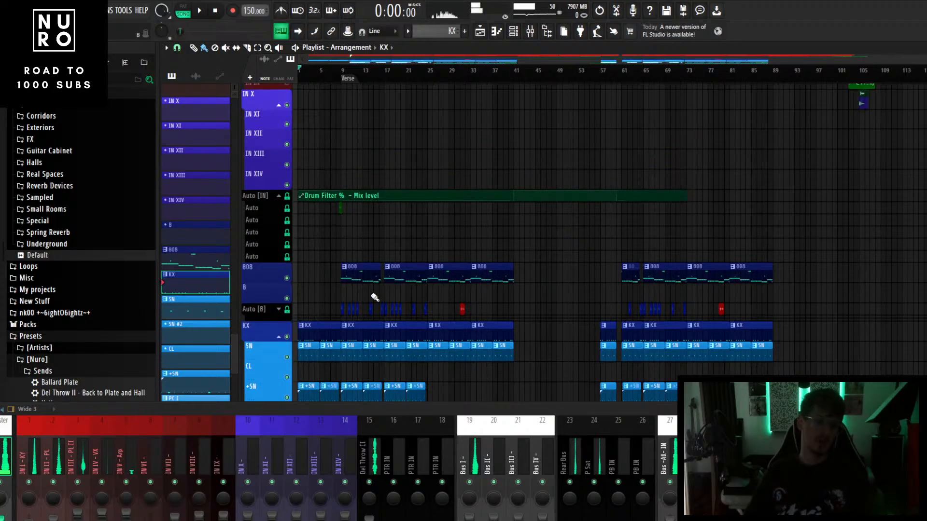
- Solo the B track and move every Stomp clip up from the Auto [B] track onto it
scroll(362, 304, "down", 3)
scroll(342, 301, "up", 3)
scroll(338, 301, "up", 4)
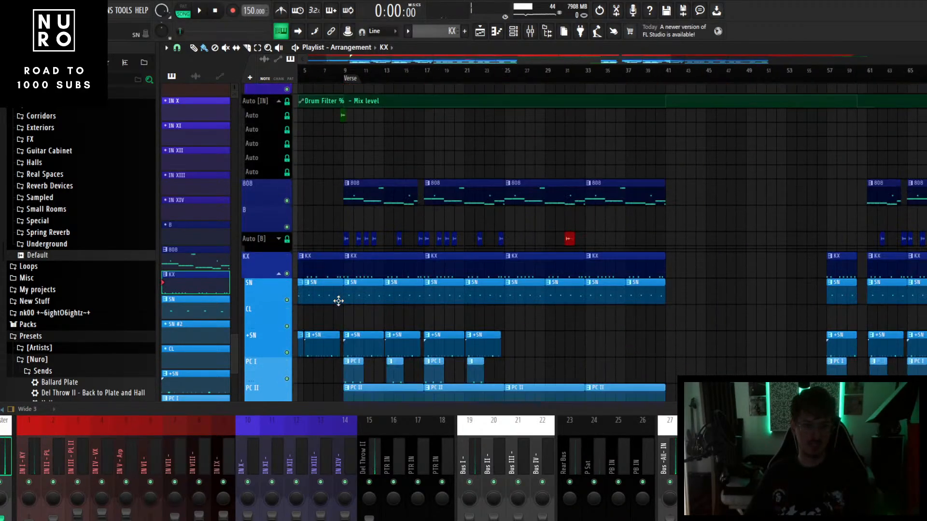
scroll(342, 296, "up", 4)
scroll(348, 290, "down", 4)
right_click(286, 211)
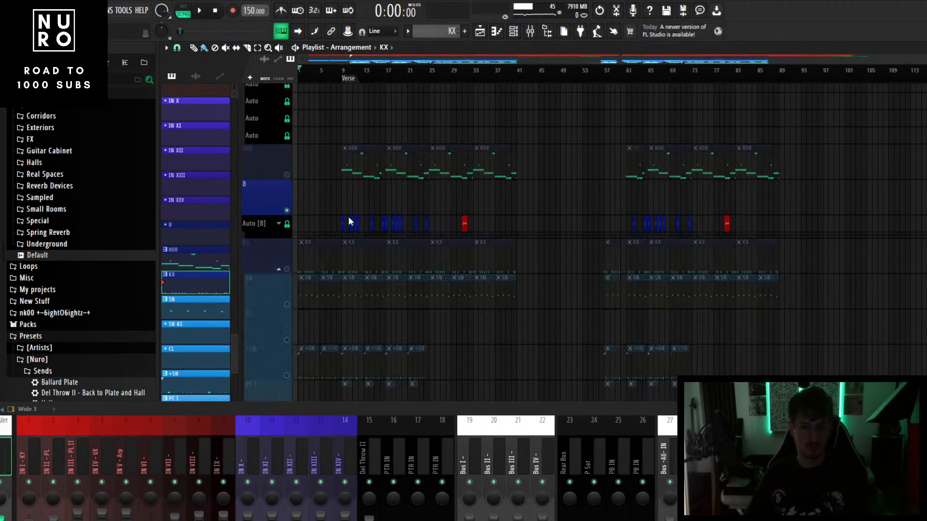
left_click_drag(306, 180, 774, 232)
scroll(331, 223, "up", 8)
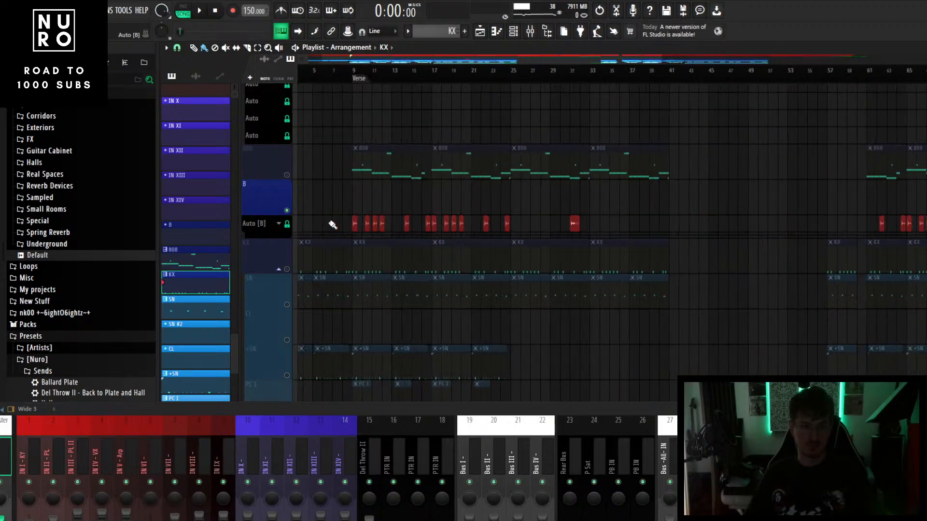
left_click_drag(445, 224, 442, 201)
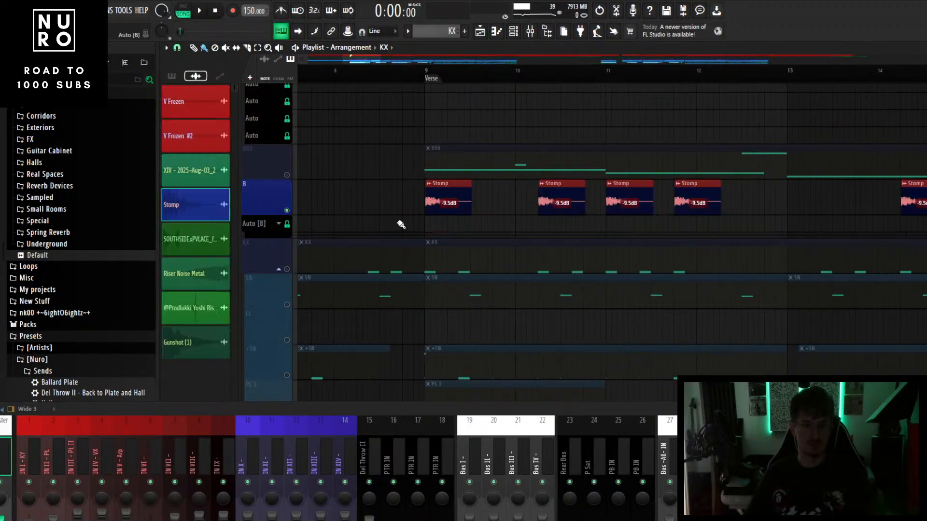
scroll(398, 226, "down", 5)
scroll(395, 228, "down", 6)
scroll(398, 229, "down", 3)
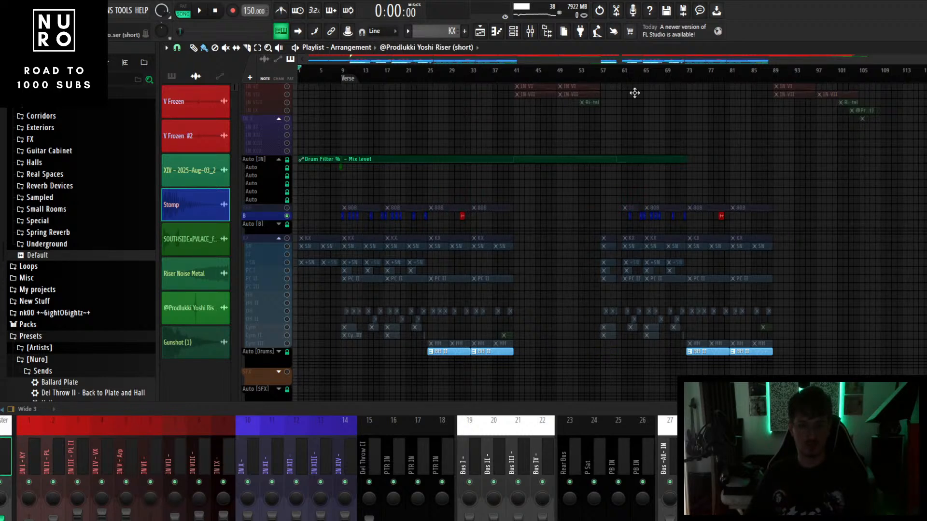
scroll(634, 93, "up", 3)
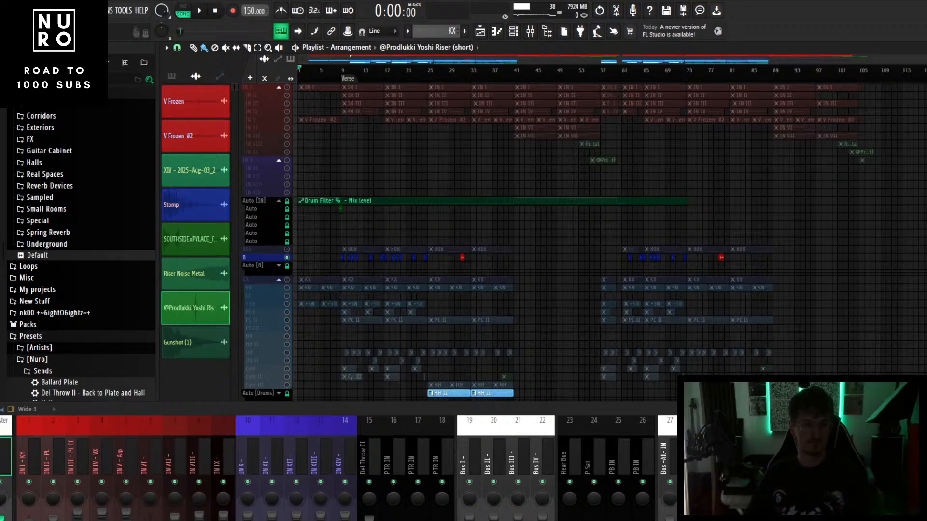
left_click(9, 10)
left_click(25, 87)
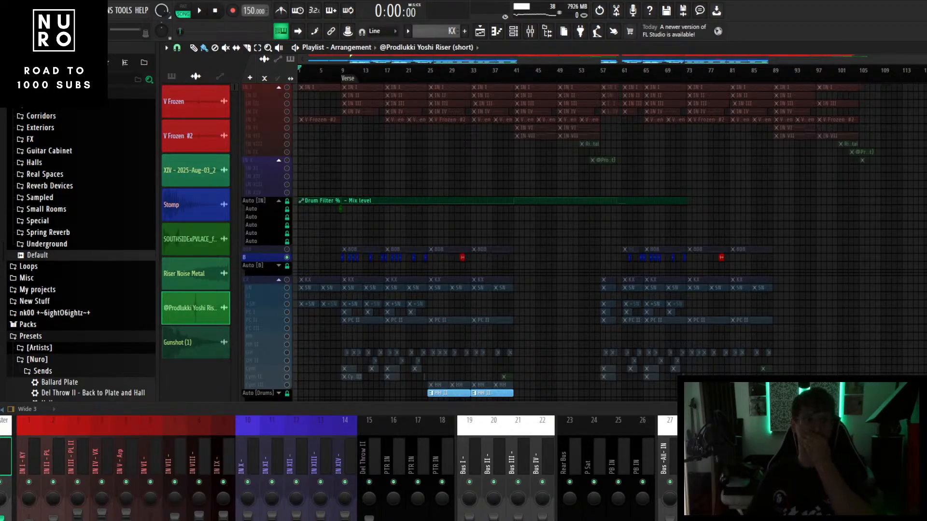